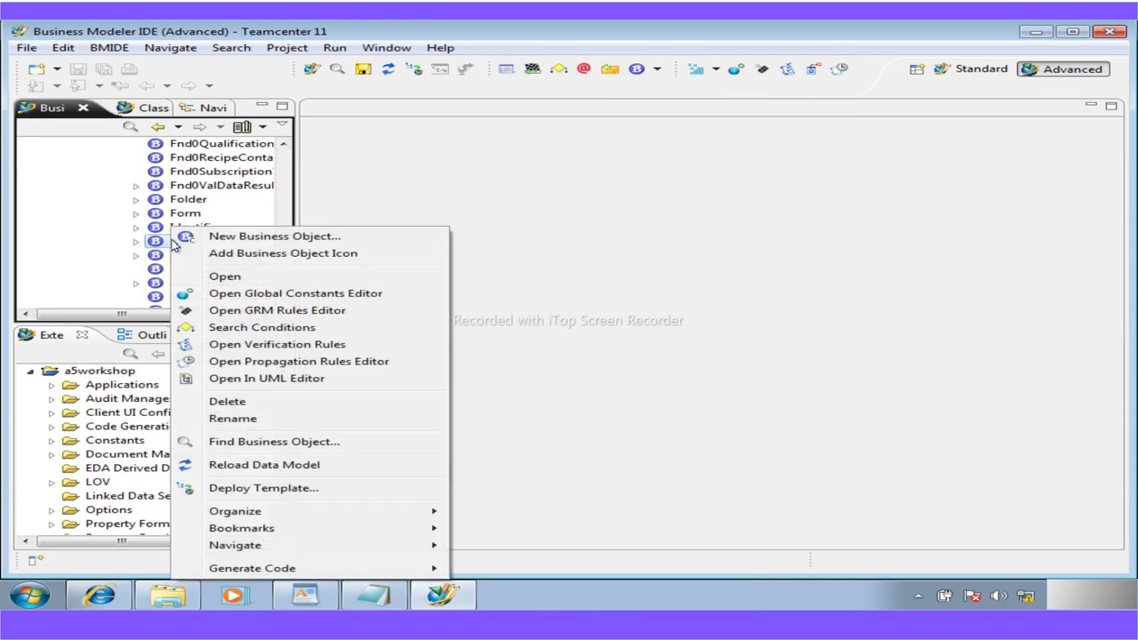
Start a new business object under Item in the Business Objects view
{"action": "left_click", "coordinate": [258, 237]}
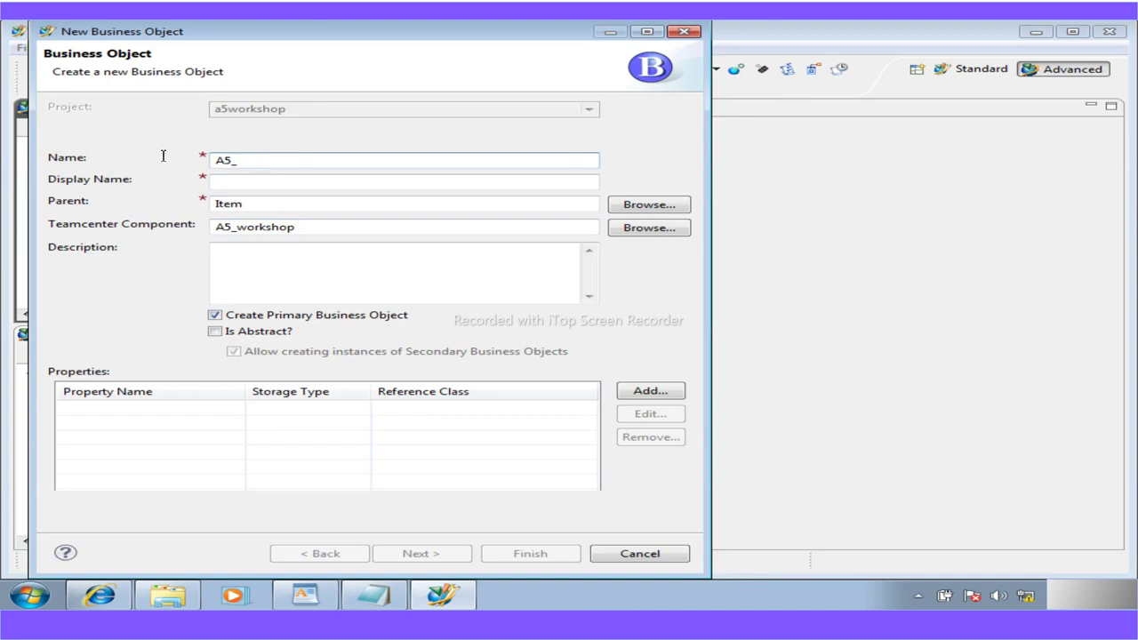
Find and select the name A5_WorkshopPart in the WordPad workshop guide
{"action": "left_click", "coordinate": [311, 596]}
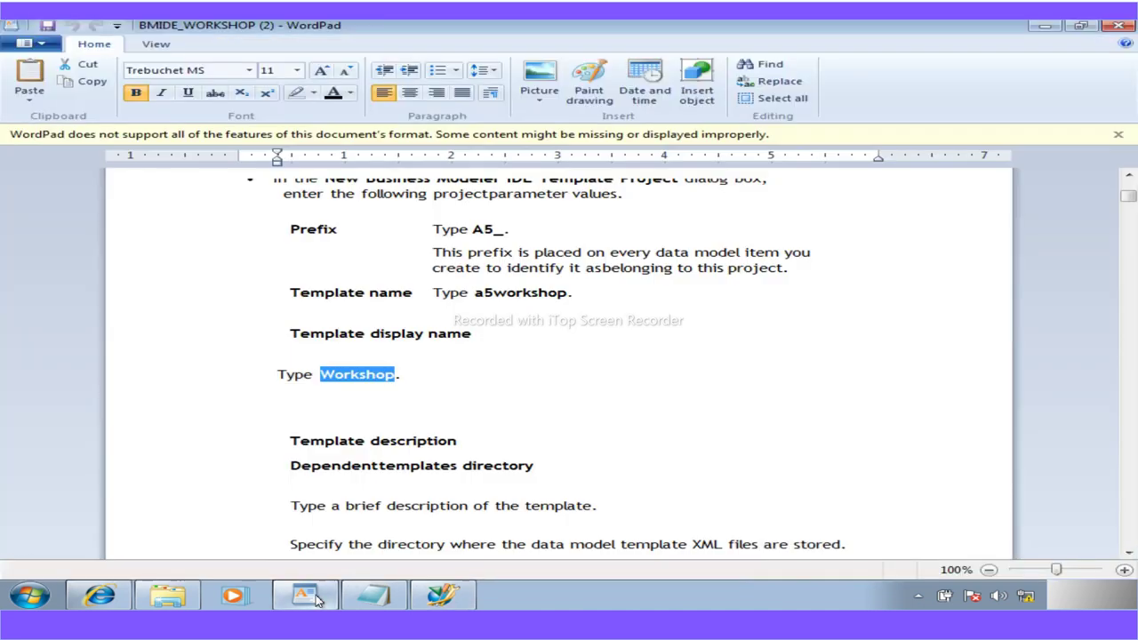
{"action": "scroll", "coordinate": [401, 458], "scroll_direction": "down", "scroll_amount": 20}
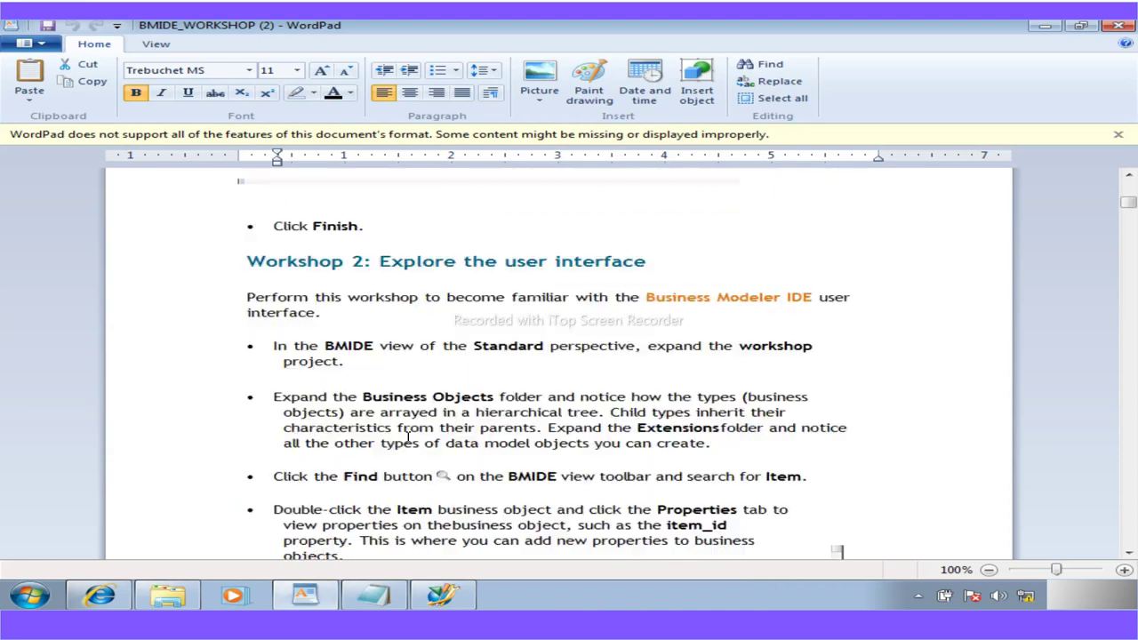
{"action": "scroll", "coordinate": [408, 436], "scroll_direction": "down", "scroll_amount": 20}
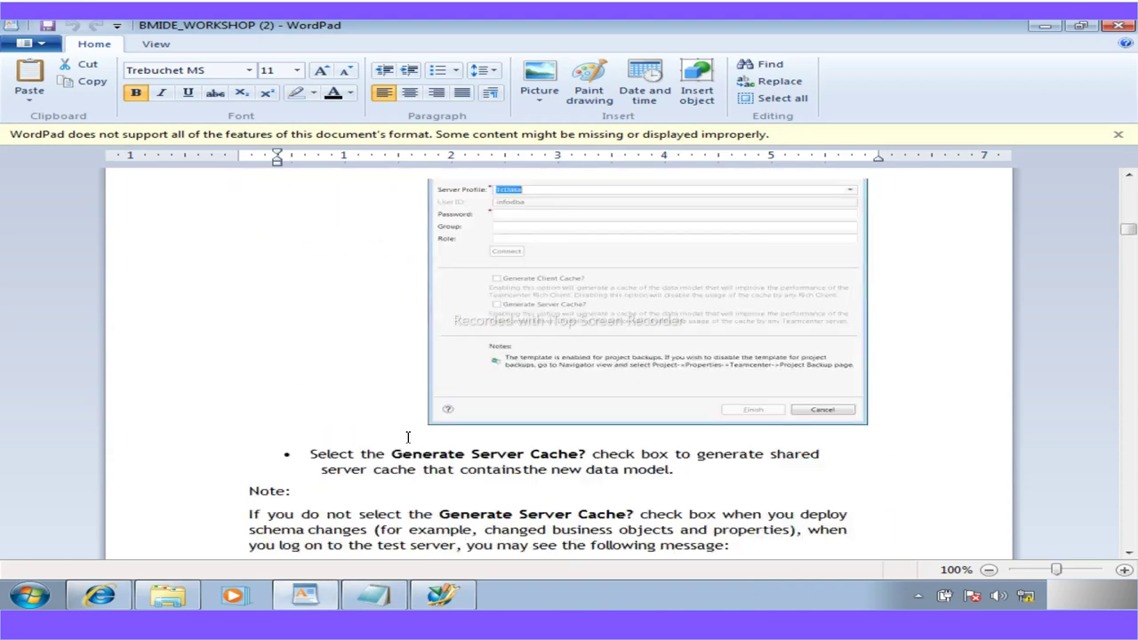
{"action": "scroll", "coordinate": [408, 436], "scroll_direction": "down", "scroll_amount": 5}
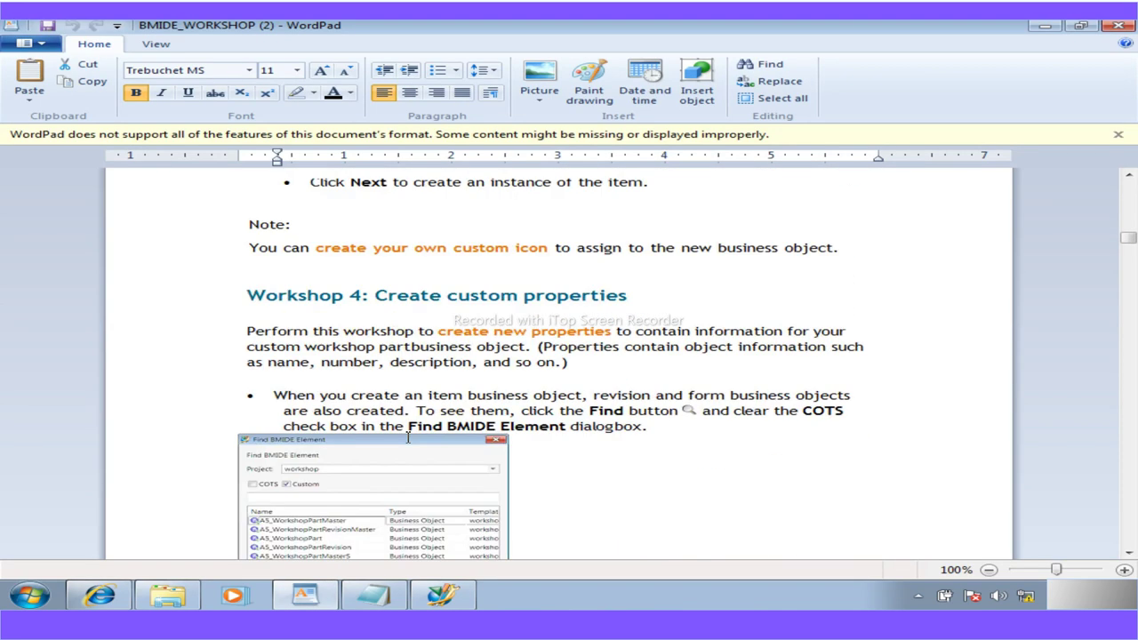
{"action": "scroll", "coordinate": [408, 436], "scroll_direction": "up", "scroll_amount": 5}
{"action": "scroll", "coordinate": [408, 436], "scroll_direction": "up", "scroll_amount": 6}
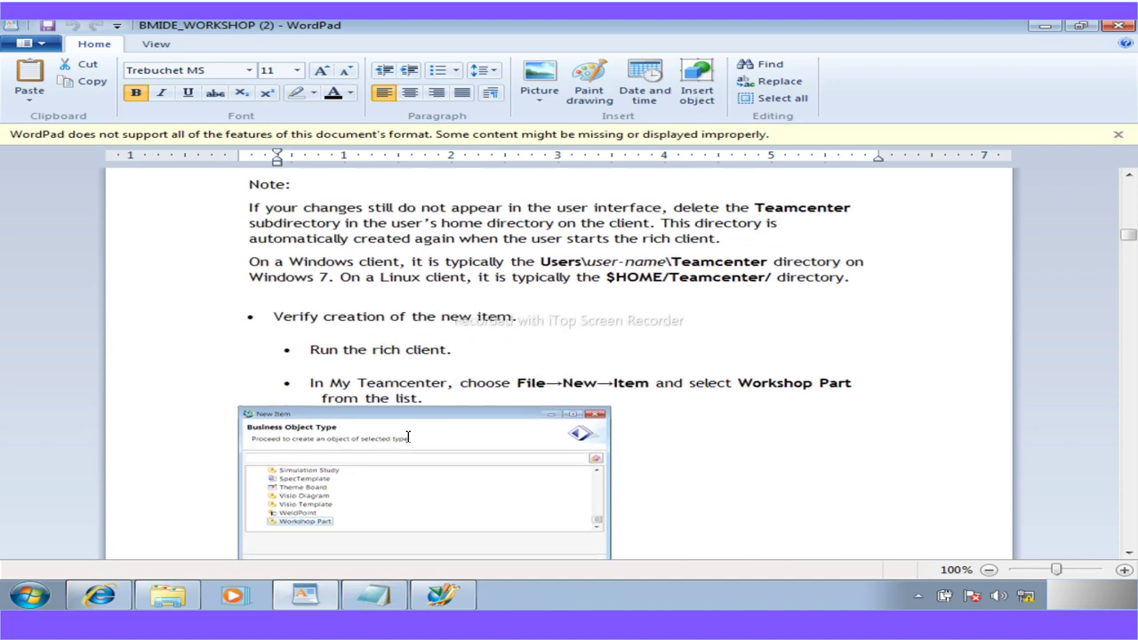
{"action": "scroll", "coordinate": [408, 436], "scroll_direction": "up", "scroll_amount": 9}
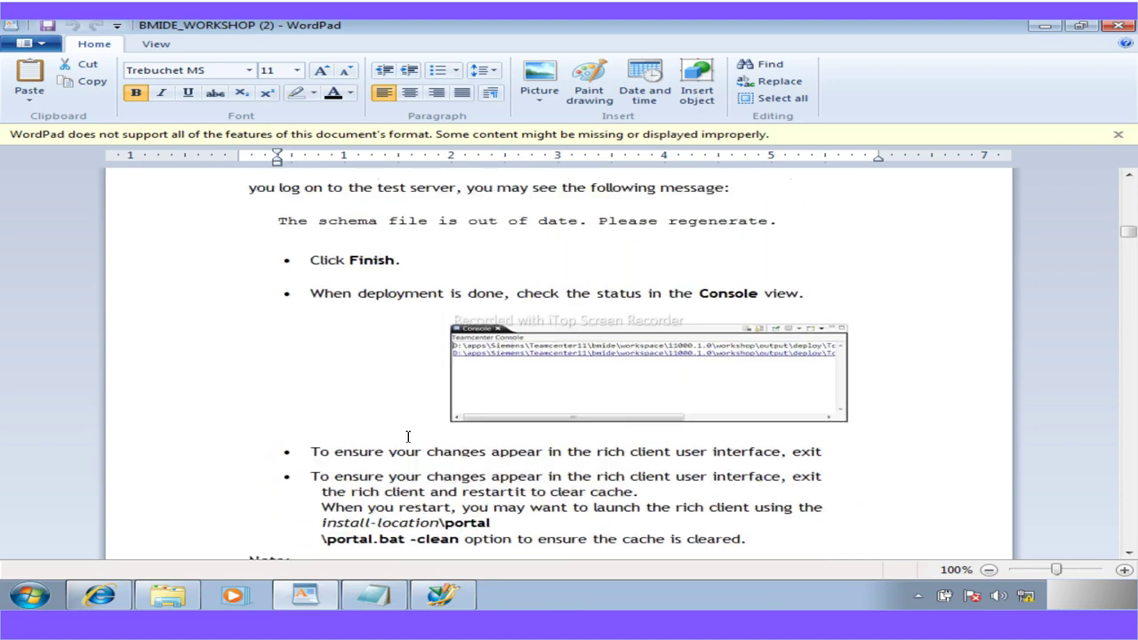
{"action": "scroll", "coordinate": [408, 436], "scroll_direction": "up", "scroll_amount": 10}
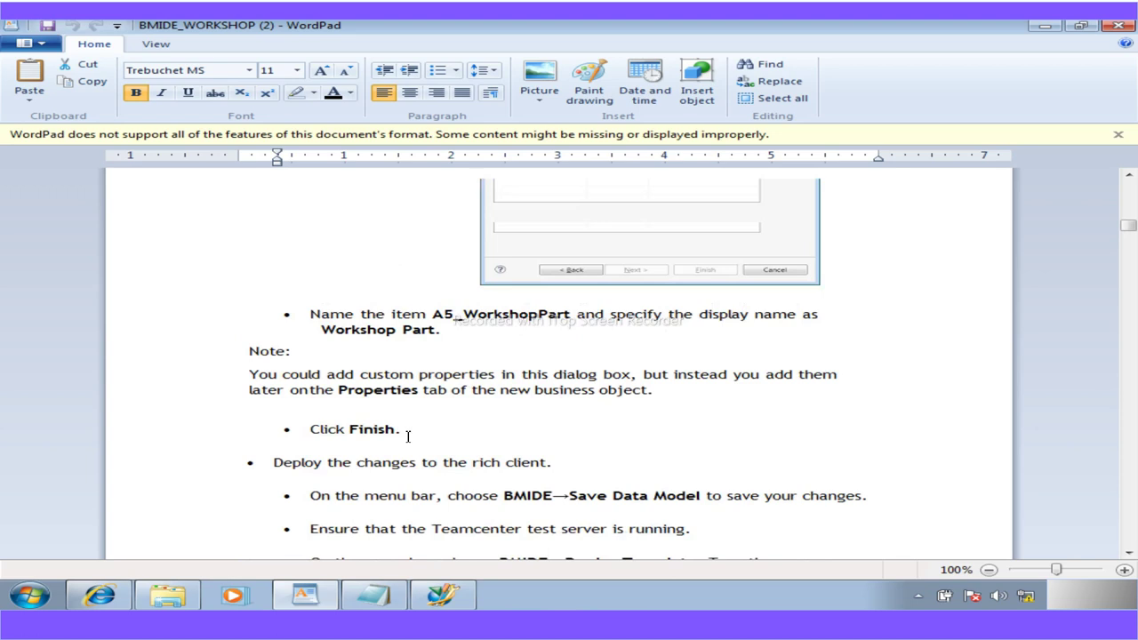
{"action": "scroll", "coordinate": [408, 435], "scroll_direction": "up", "scroll_amount": 15}
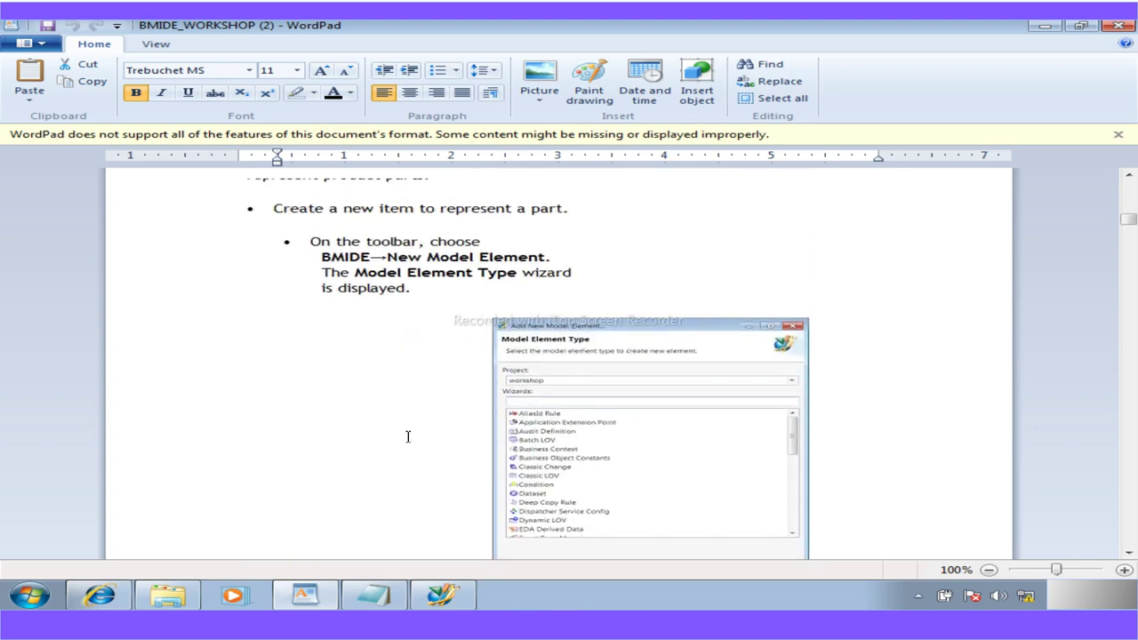
{"action": "scroll", "coordinate": [408, 436], "scroll_direction": "down", "scroll_amount": 10}
{"action": "scroll", "coordinate": [408, 436], "scroll_direction": "down", "scroll_amount": 10}
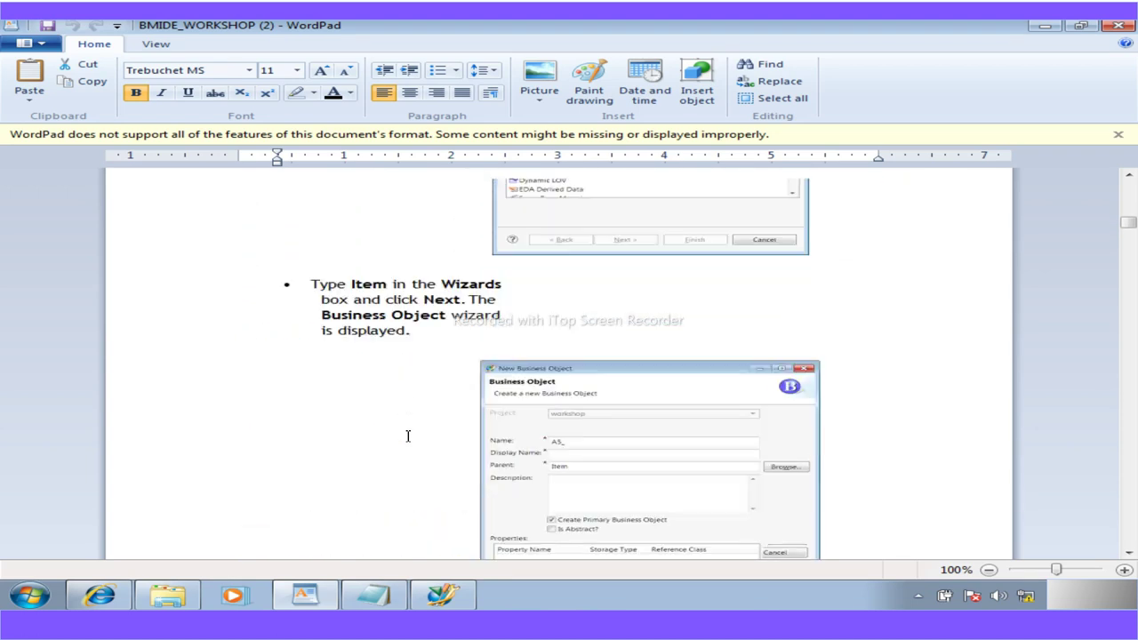
{"action": "scroll", "coordinate": [408, 436], "scroll_direction": "down", "scroll_amount": 8}
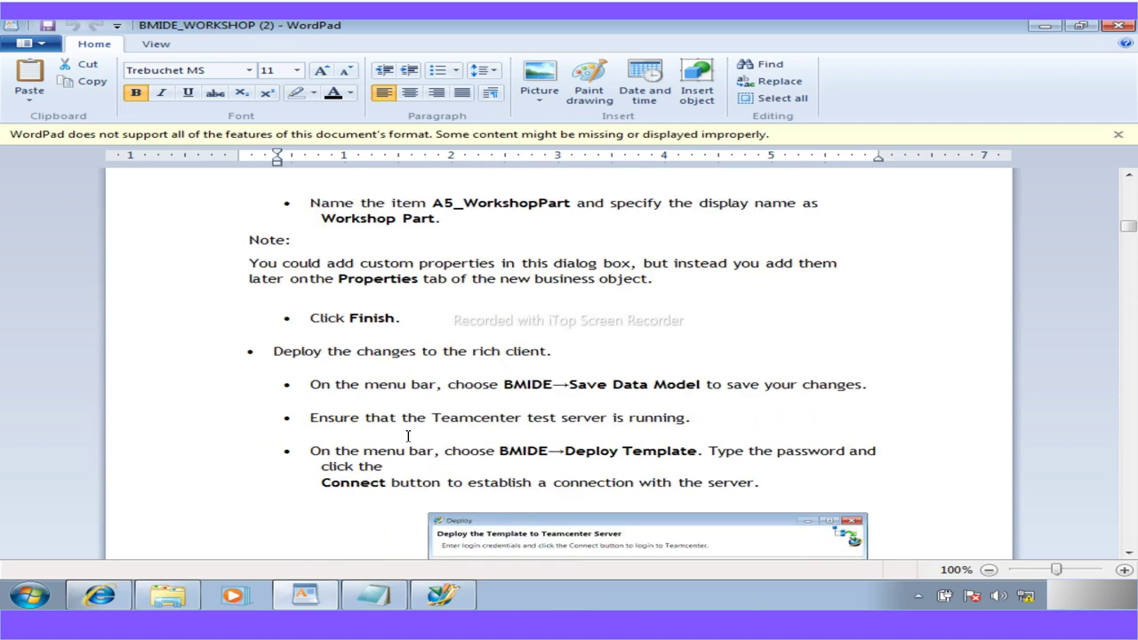
{"action": "left_click_drag", "start_coordinate": [570, 203], "coordinate": [448, 204]}
{"action": "key", "text": "ctrl+c"}
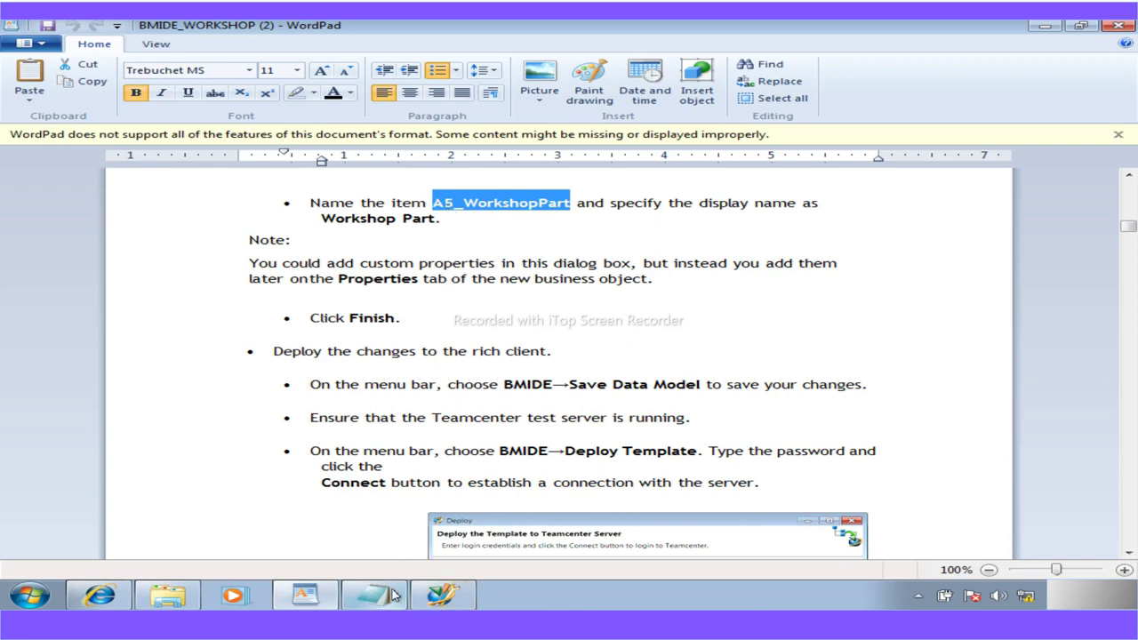
Replace the A5_ placeholder in the wizard's Name field with A5_WorkshopPart
{"action": "left_click", "coordinate": [443, 595]}
{"action": "left_click_drag", "start_coordinate": [243, 160], "coordinate": [193, 158]}
{"action": "key", "text": "ctrl+v"}
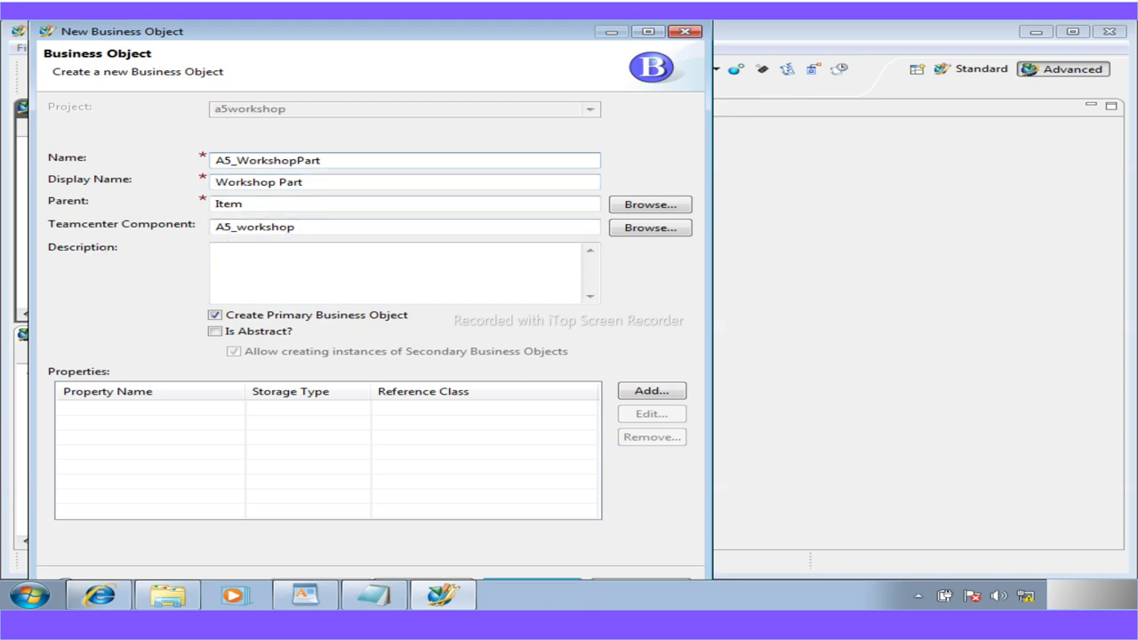
{"action": "left_click", "coordinate": [555, 546]}
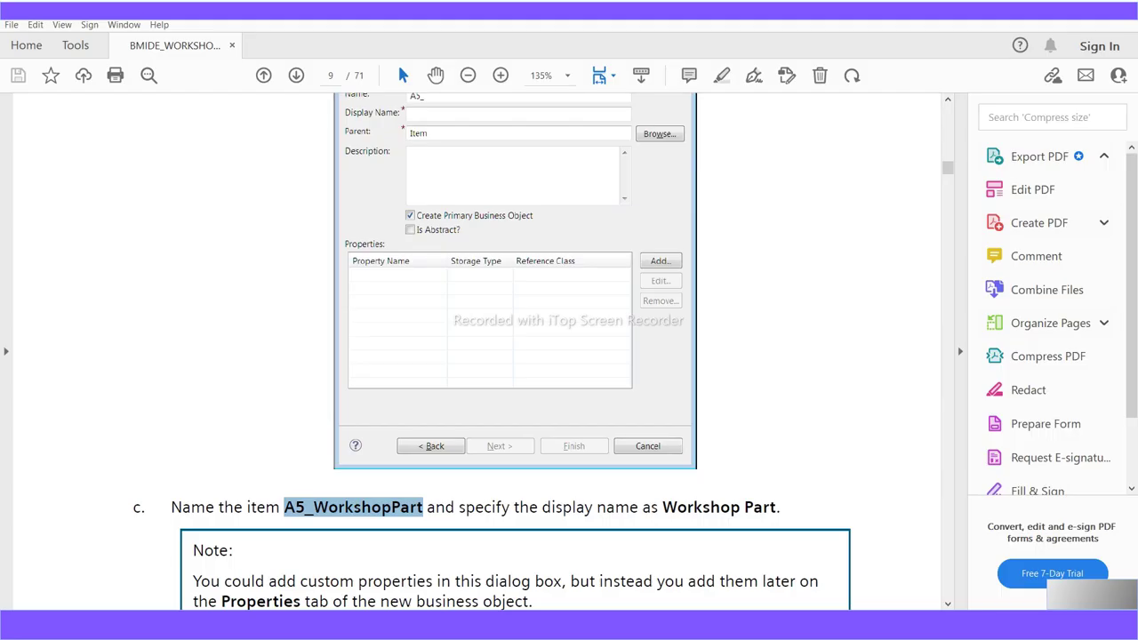
{"action": "scroll", "coordinate": [471, 357], "scroll_direction": "up", "scroll_amount": 1}
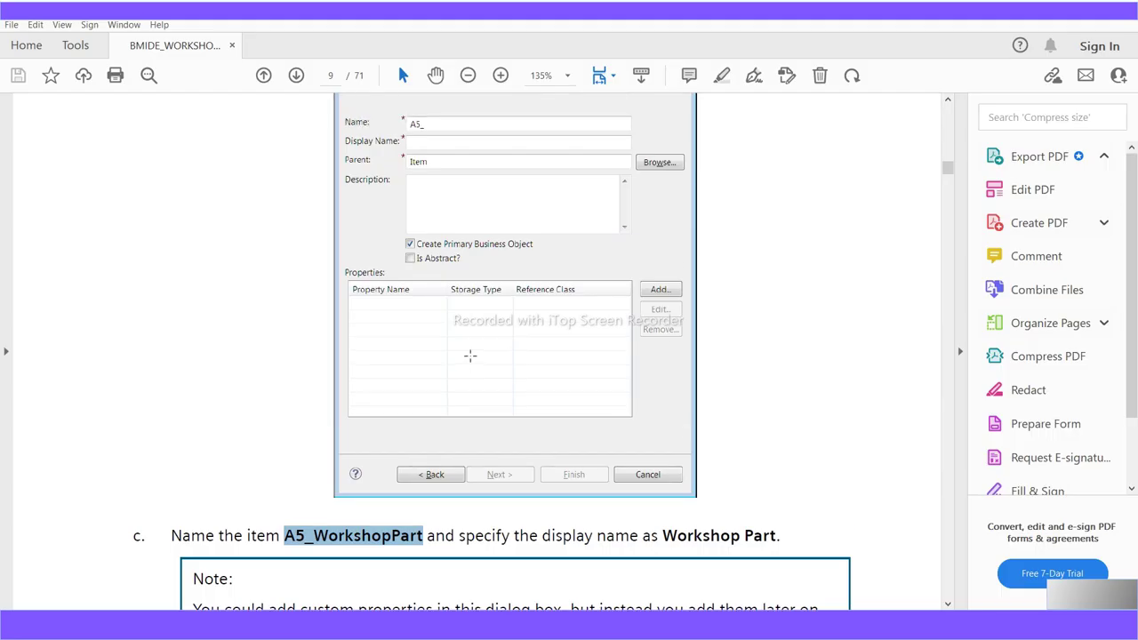
{"action": "scroll", "coordinate": [470, 356], "scroll_direction": "up", "scroll_amount": 2}
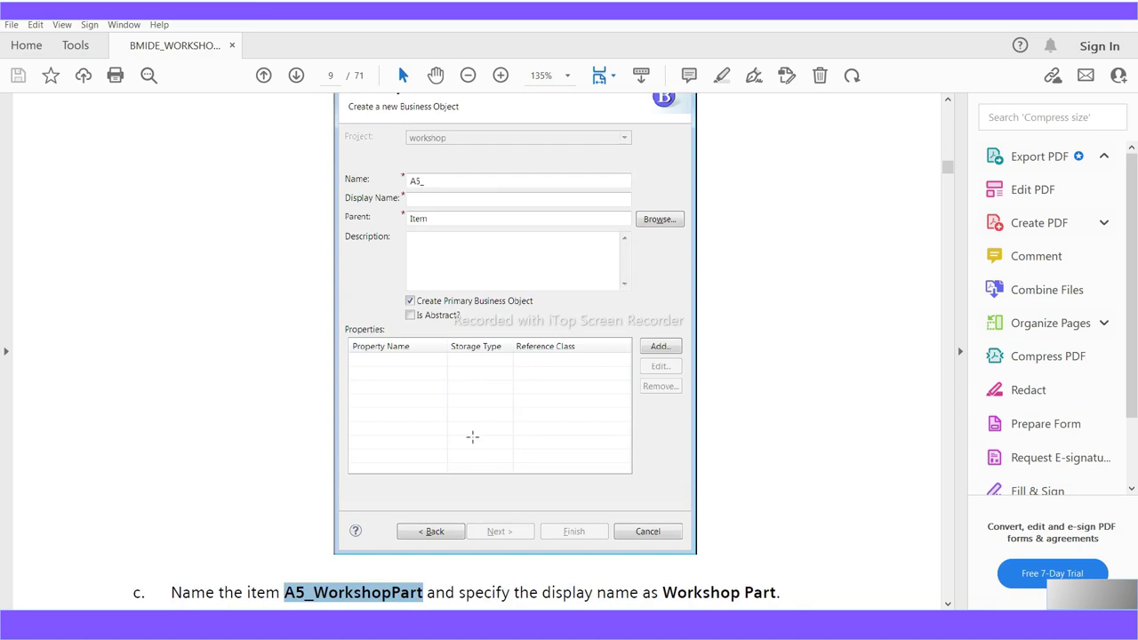
{"action": "scroll", "coordinate": [515, 384], "scroll_direction": "up", "scroll_amount": 2}
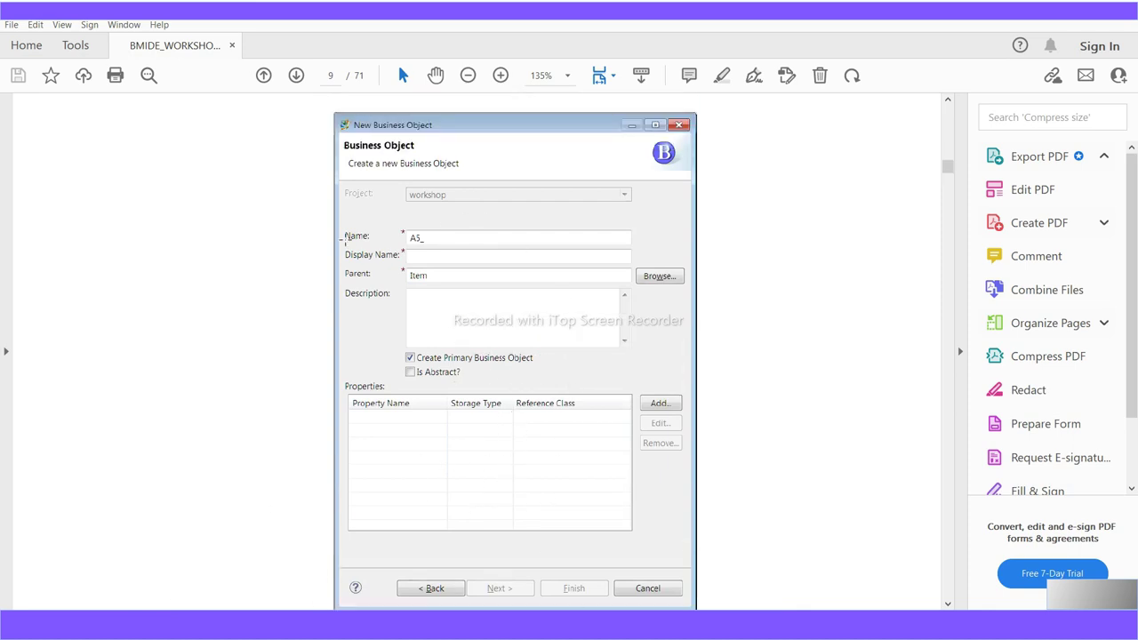
{"action": "scroll", "coordinate": [457, 450], "scroll_direction": "down", "scroll_amount": 1}
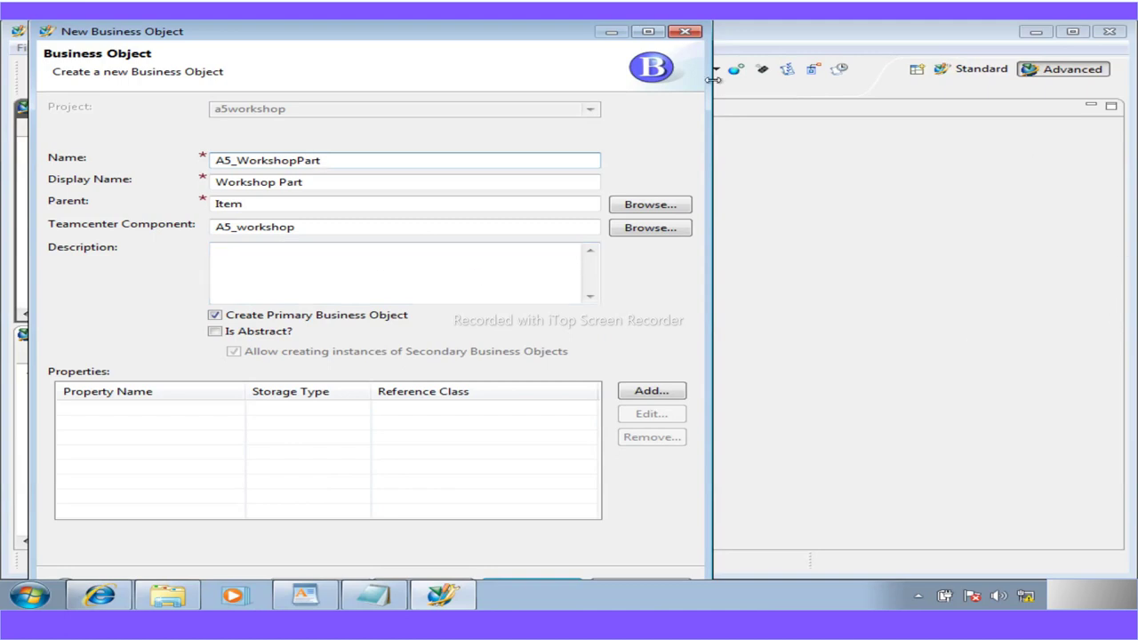
Review the A5_WorkshopPartRevision page, then return to the maximized A5_WorkshopPart page
{"action": "left_click", "coordinate": [648, 31]}
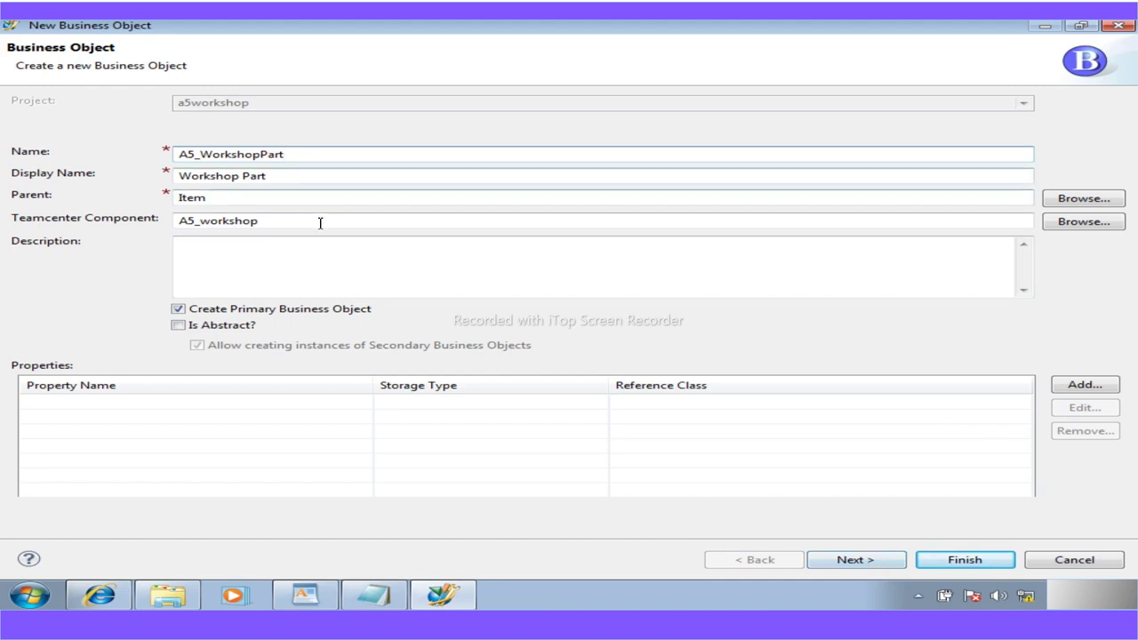
{"action": "left_click", "coordinate": [843, 567]}
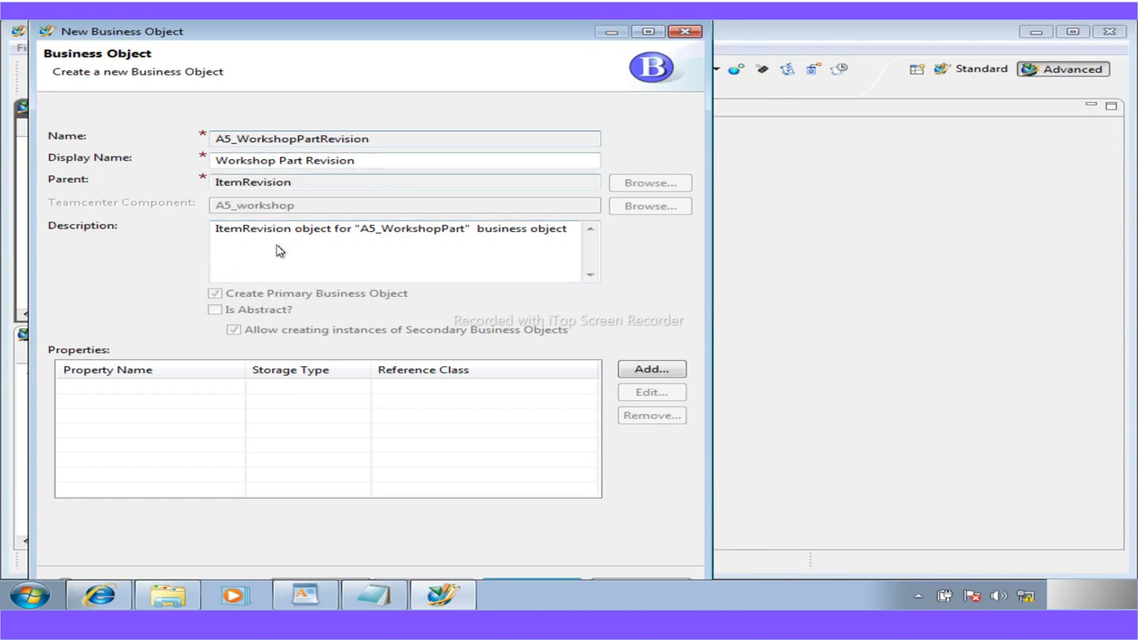
{"action": "left_click", "coordinate": [648, 31]}
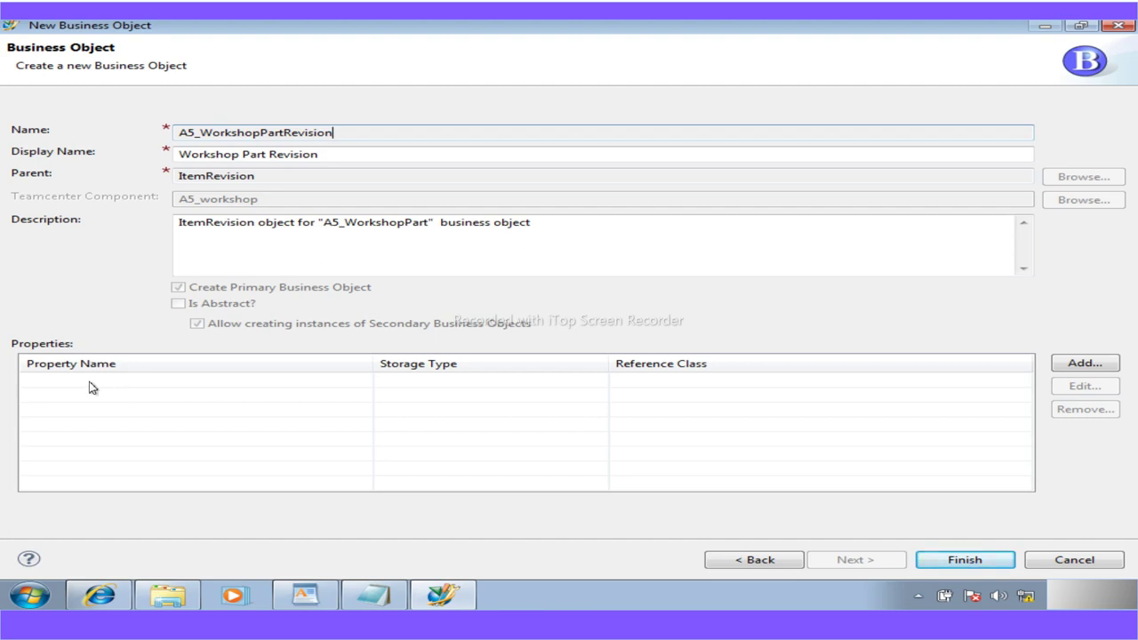
{"action": "left_click", "coordinate": [735, 560]}
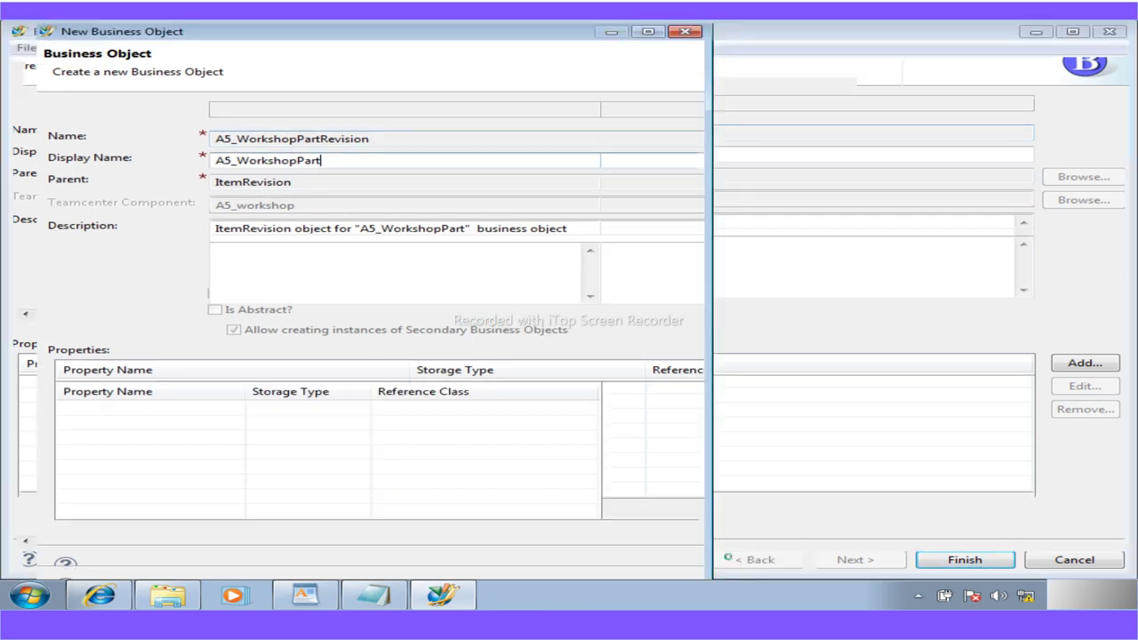
{"action": "left_click", "coordinate": [649, 31]}
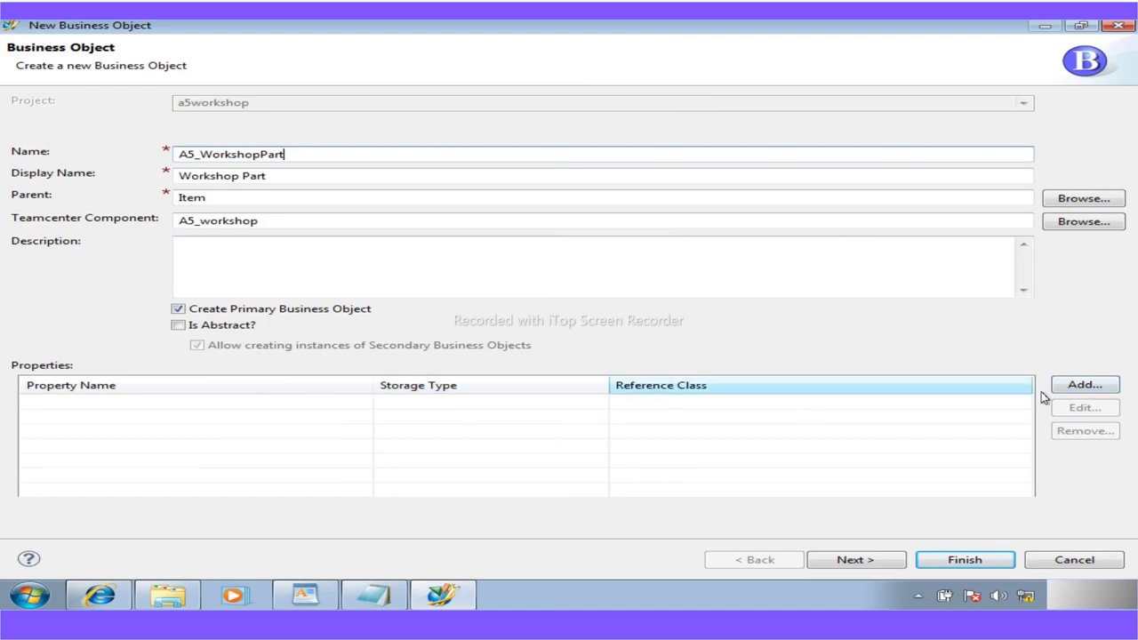
Skip adding custom properties and finish creating A5_WorkshopPart under Item
{"action": "left_click", "coordinate": [1074, 387]}
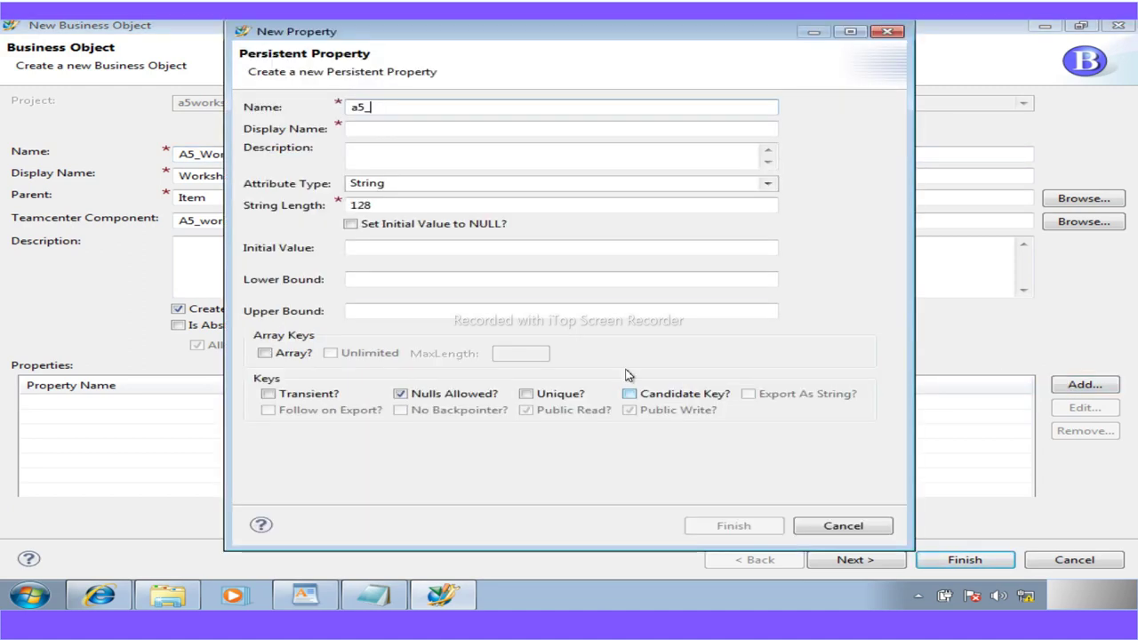
{"action": "left_click", "coordinate": [842, 526]}
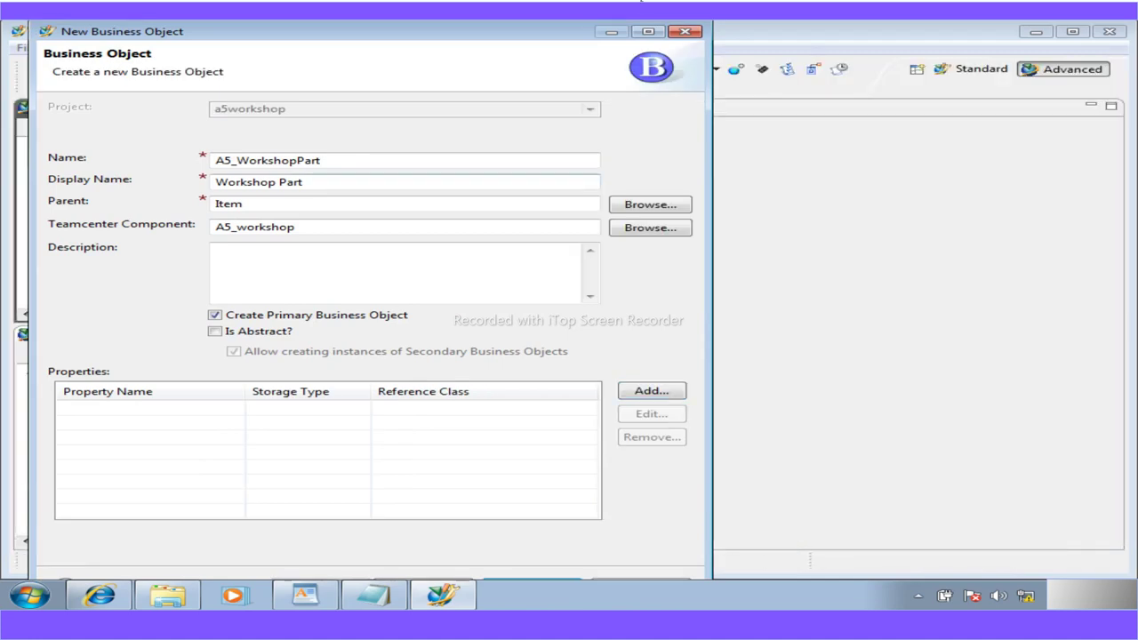
{"action": "left_click", "coordinate": [646, 32]}
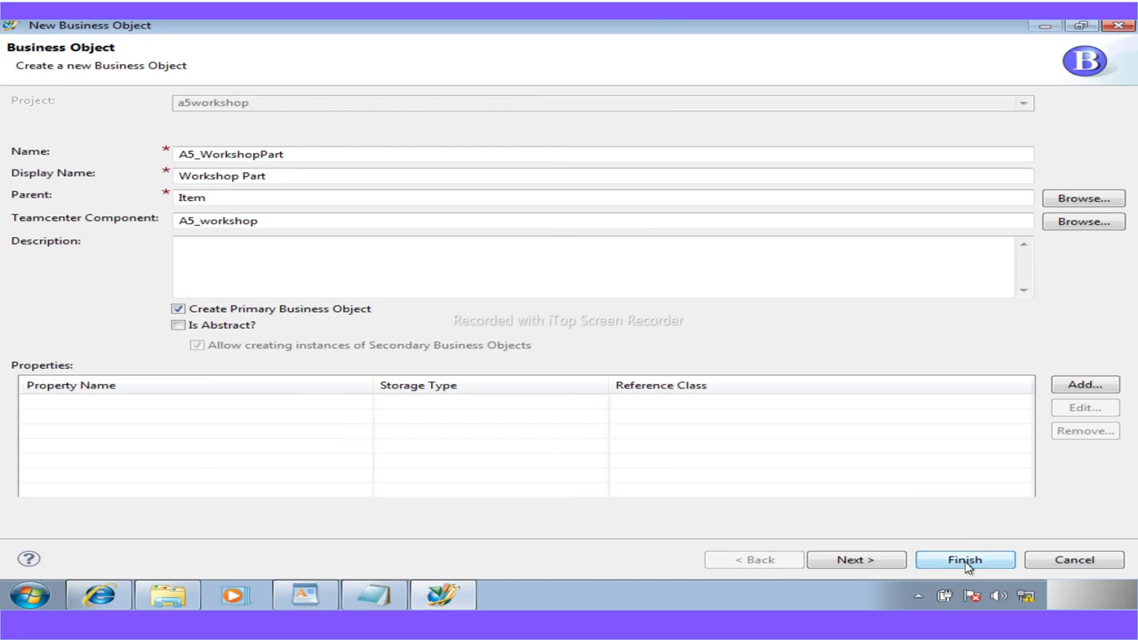
{"action": "left_click", "coordinate": [965, 562]}
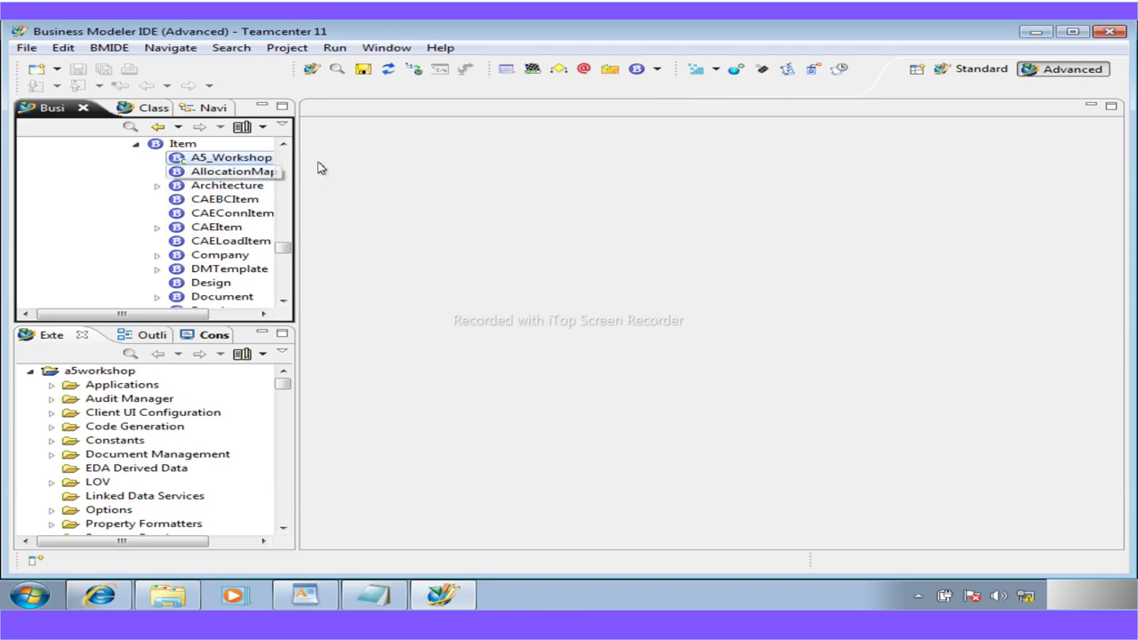
Save the data model with the a5workshop project checked
{"action": "left_click", "coordinate": [363, 68]}
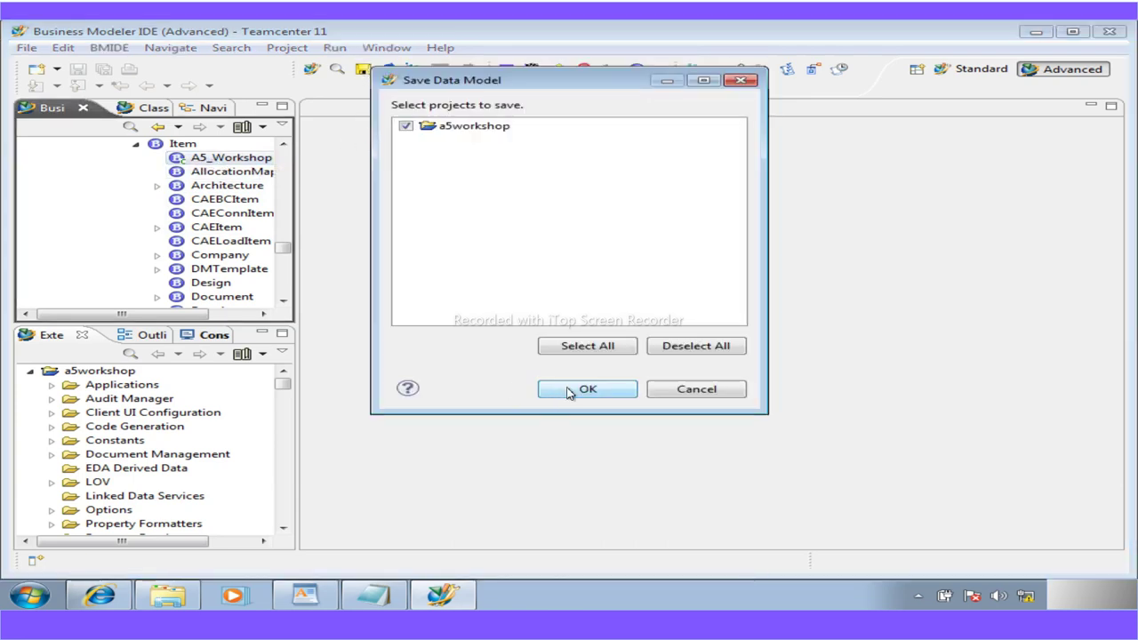
{"action": "left_click", "coordinate": [569, 391]}
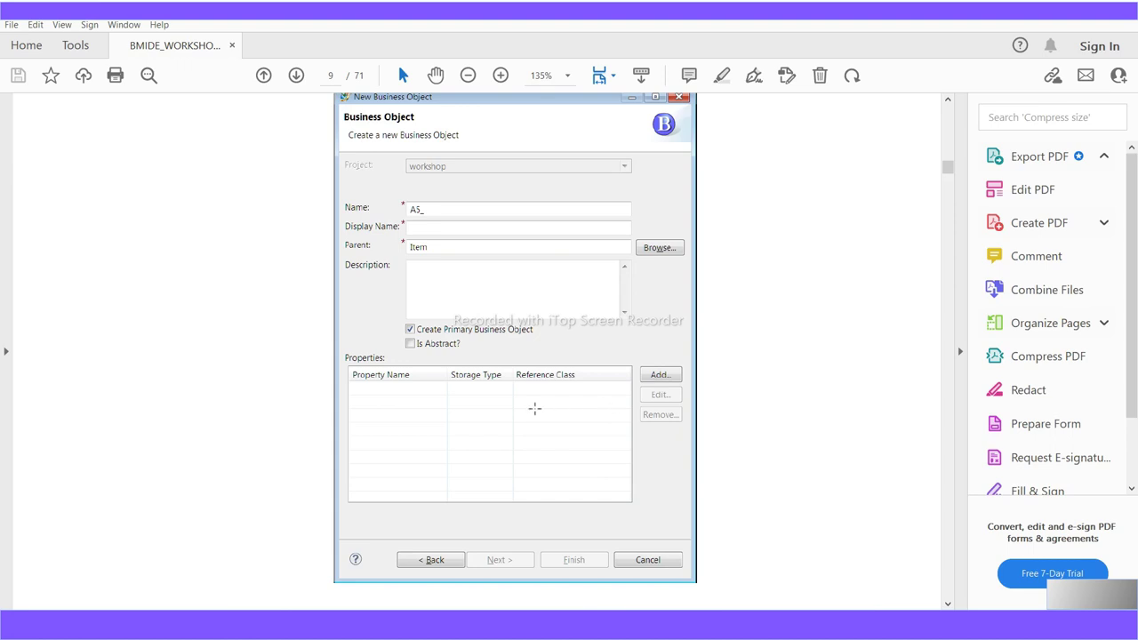
Review Workshop 3's final steps, highlighting 'Deploy the changes to the rich client'
{"action": "scroll", "coordinate": [536, 409], "scroll_direction": "up", "scroll_amount": 8}
{"action": "scroll", "coordinate": [535, 414], "scroll_direction": "down", "scroll_amount": 10}
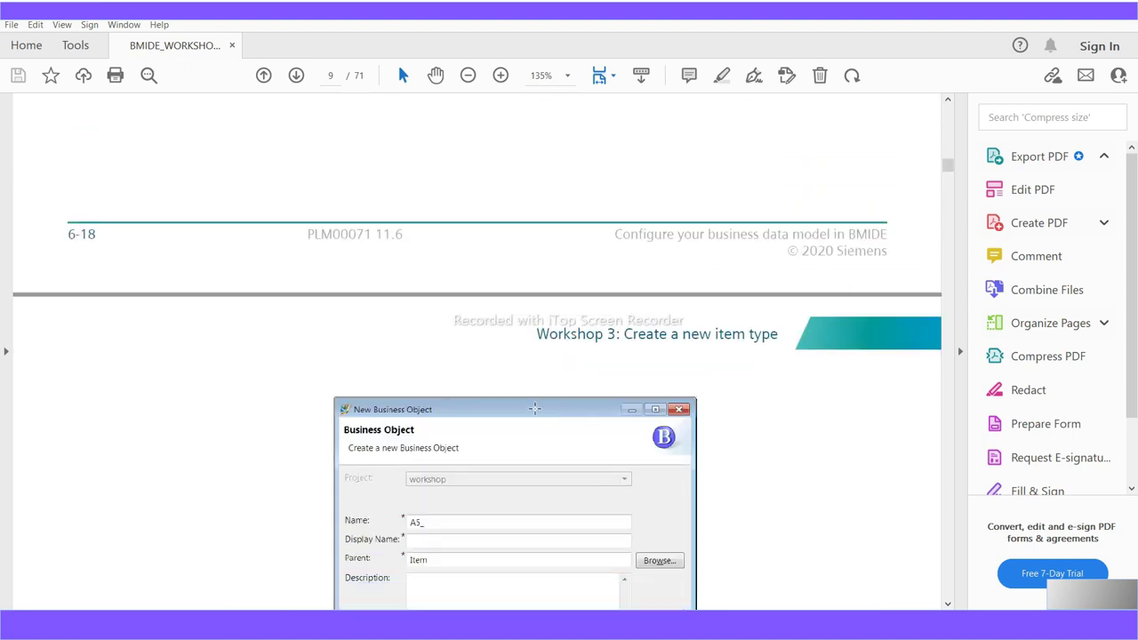
{"action": "scroll", "coordinate": [534, 408], "scroll_direction": "down", "scroll_amount": 3}
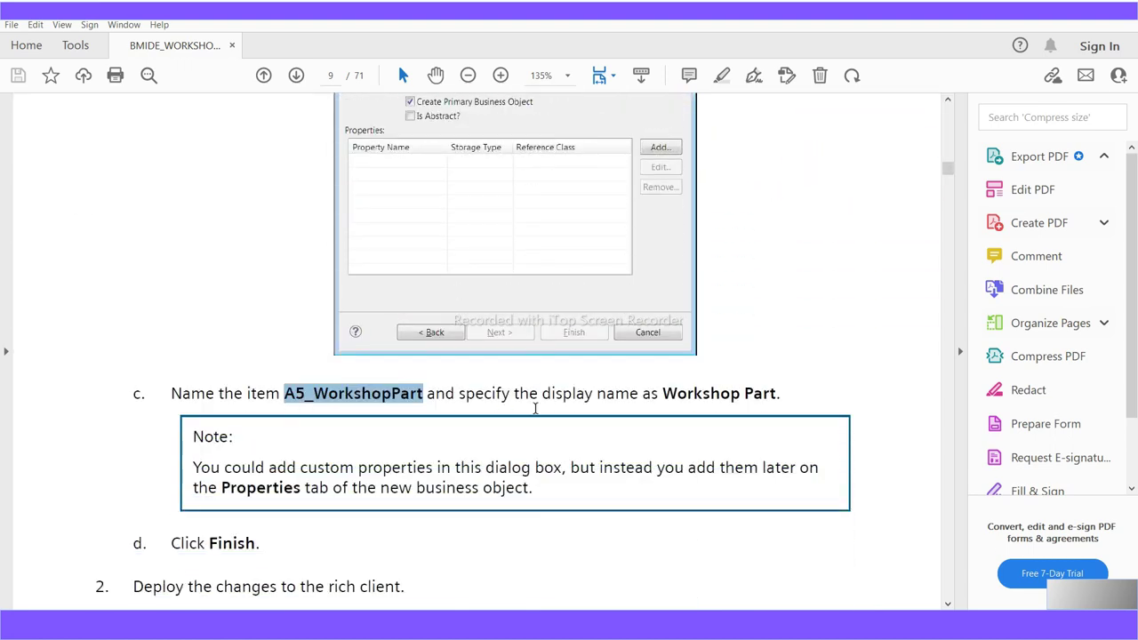
{"action": "scroll", "coordinate": [396, 404], "scroll_direction": "down", "scroll_amount": 3}
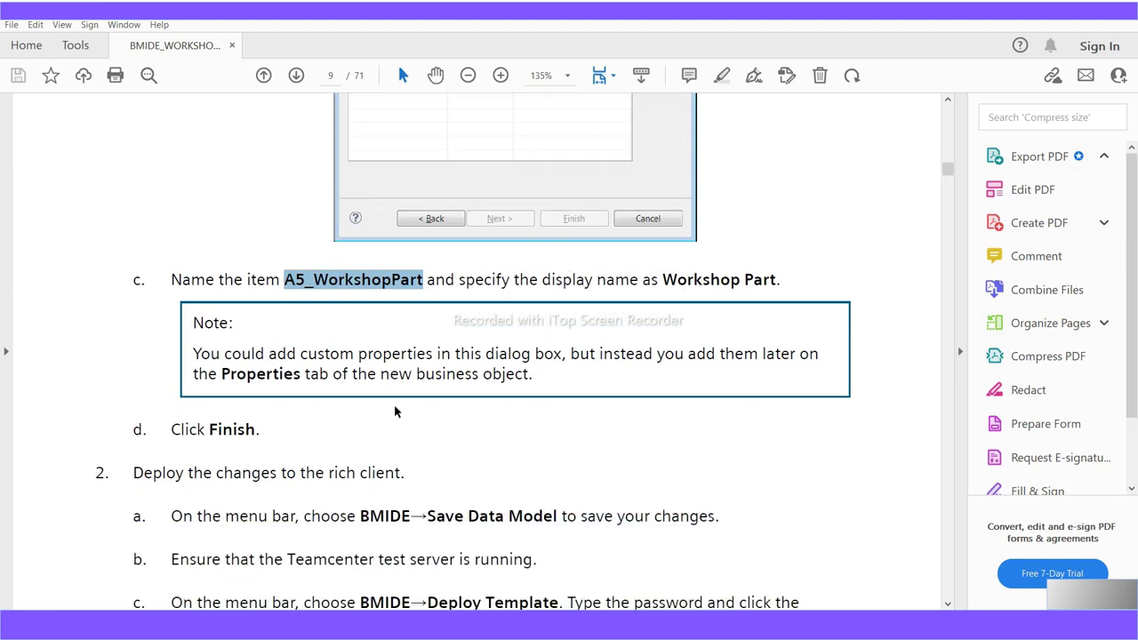
{"action": "left_click_drag", "start_coordinate": [263, 439], "coordinate": [171, 430]}
{"action": "scroll", "coordinate": [302, 456], "scroll_direction": "down", "scroll_amount": 4}
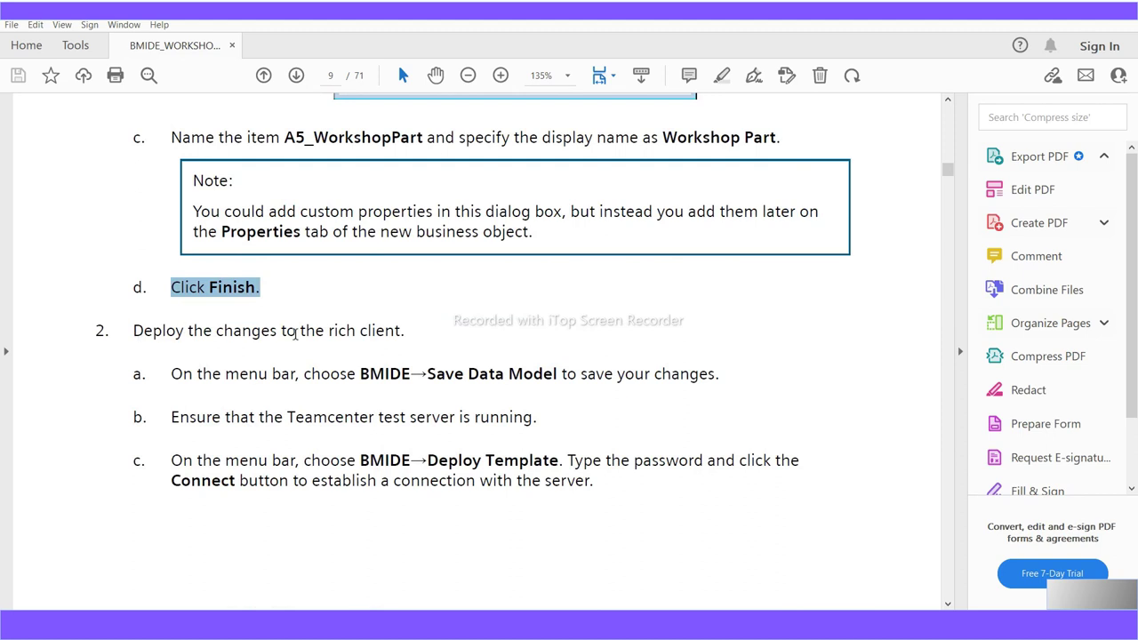
{"action": "left_click", "coordinate": [311, 336]}
{"action": "left_click_drag", "start_coordinate": [405, 332], "coordinate": [132, 329]}
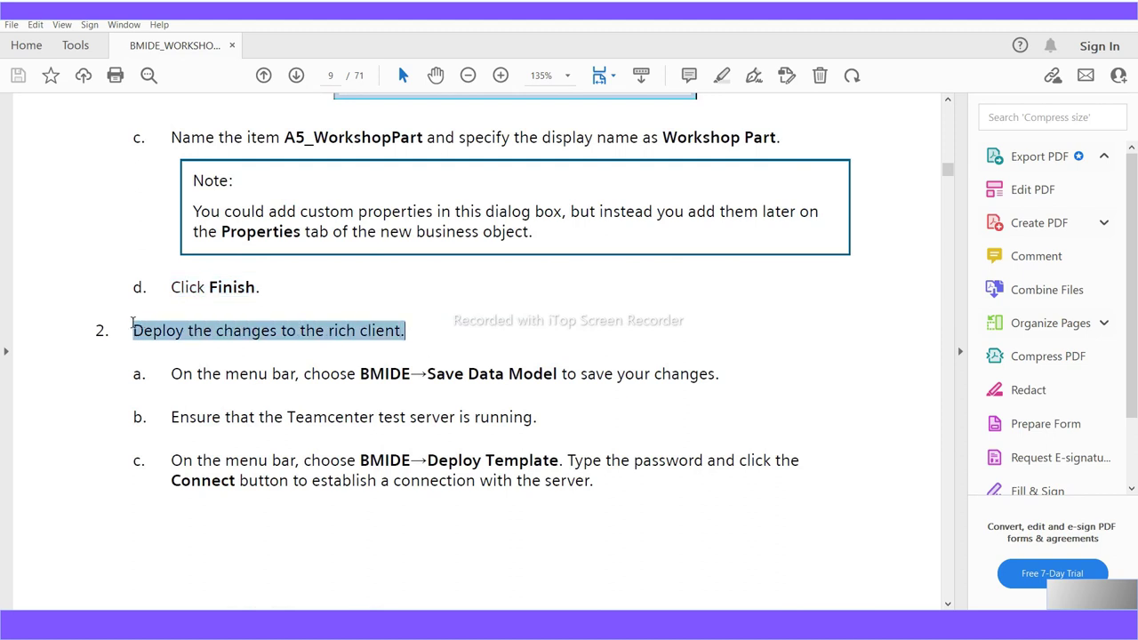
Scroll the manual down to page 12, where Workshop 4: Create custom properties begins
{"action": "scroll", "coordinate": [469, 495], "scroll_direction": "down", "scroll_amount": 3}
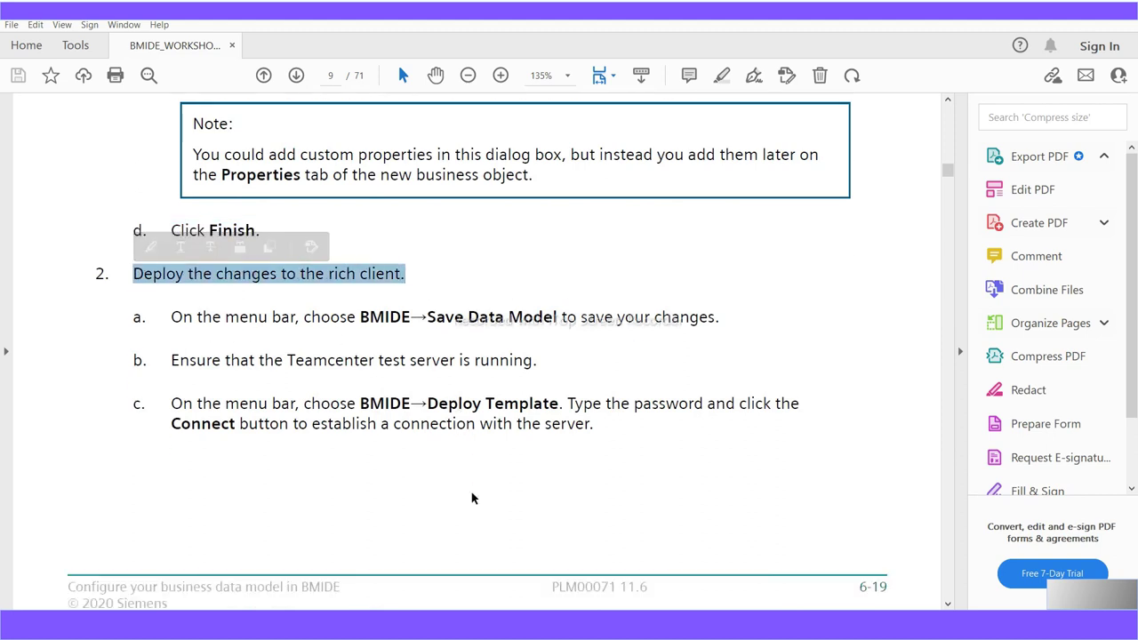
{"action": "scroll", "coordinate": [472, 498], "scroll_direction": "down", "scroll_amount": 6}
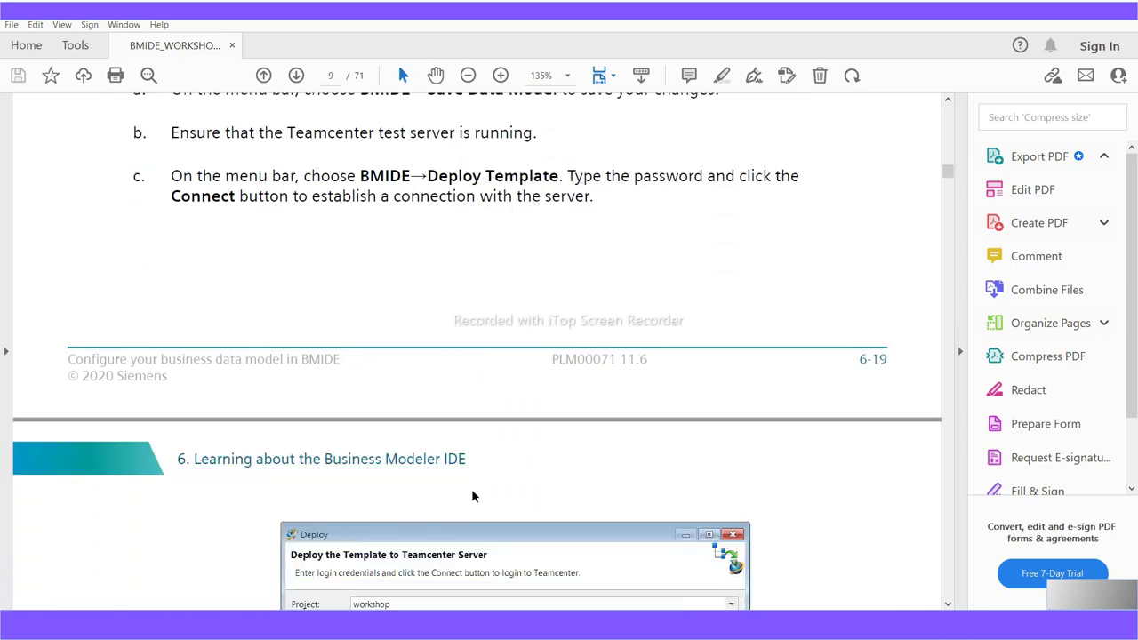
{"action": "scroll", "coordinate": [471, 486], "scroll_direction": "down", "scroll_amount": 7}
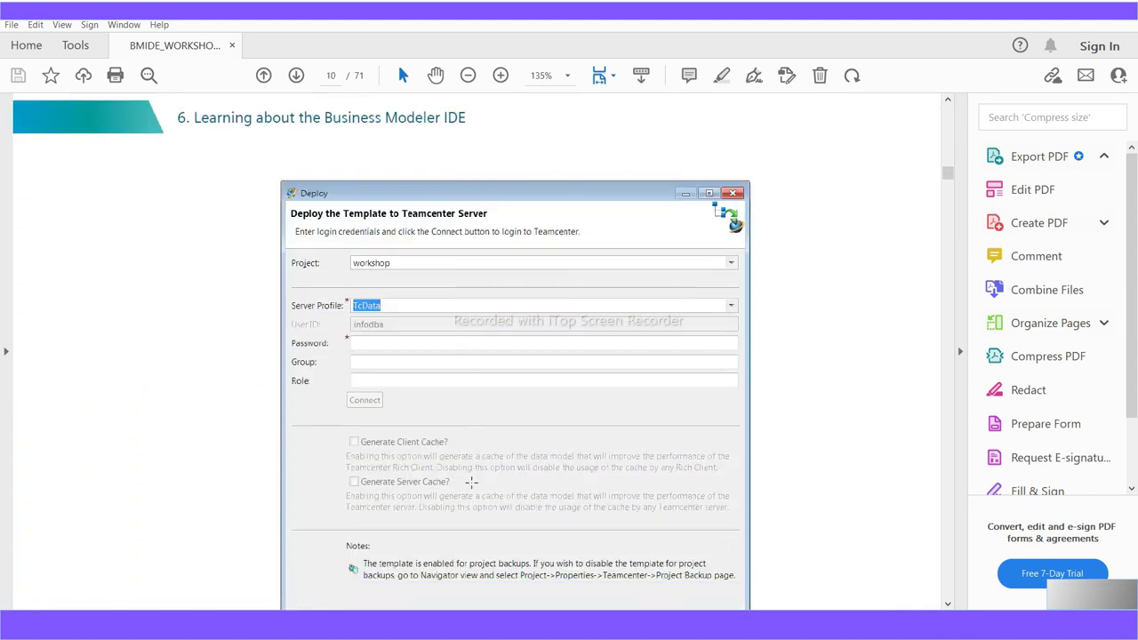
{"action": "scroll", "coordinate": [471, 484], "scroll_direction": "down", "scroll_amount": 7}
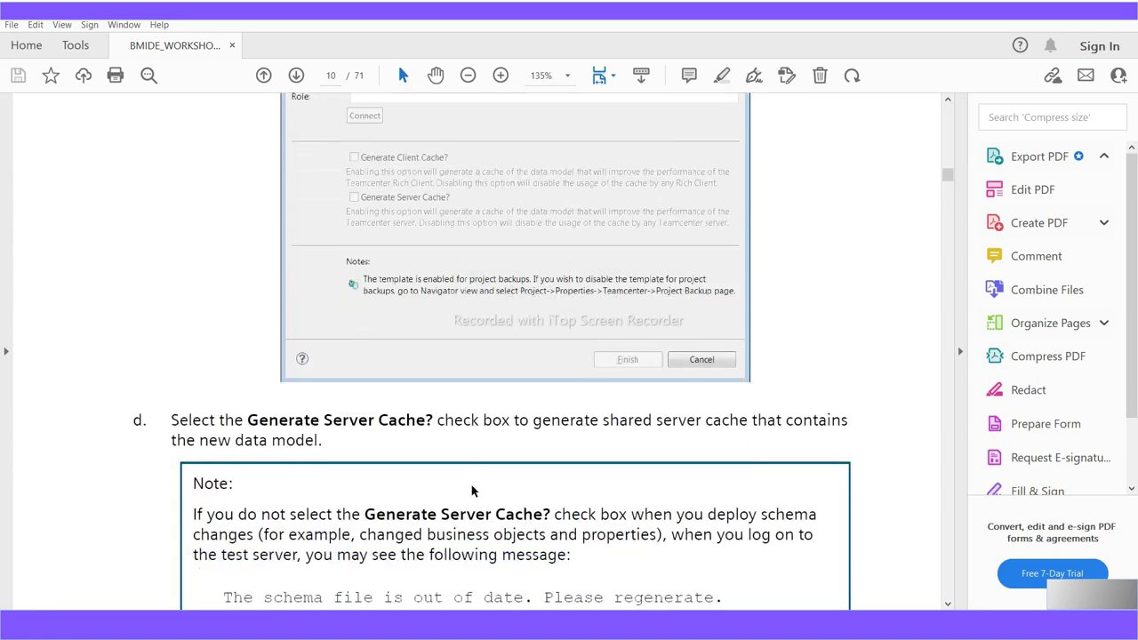
{"action": "scroll", "coordinate": [472, 491], "scroll_direction": "down", "scroll_amount": 4}
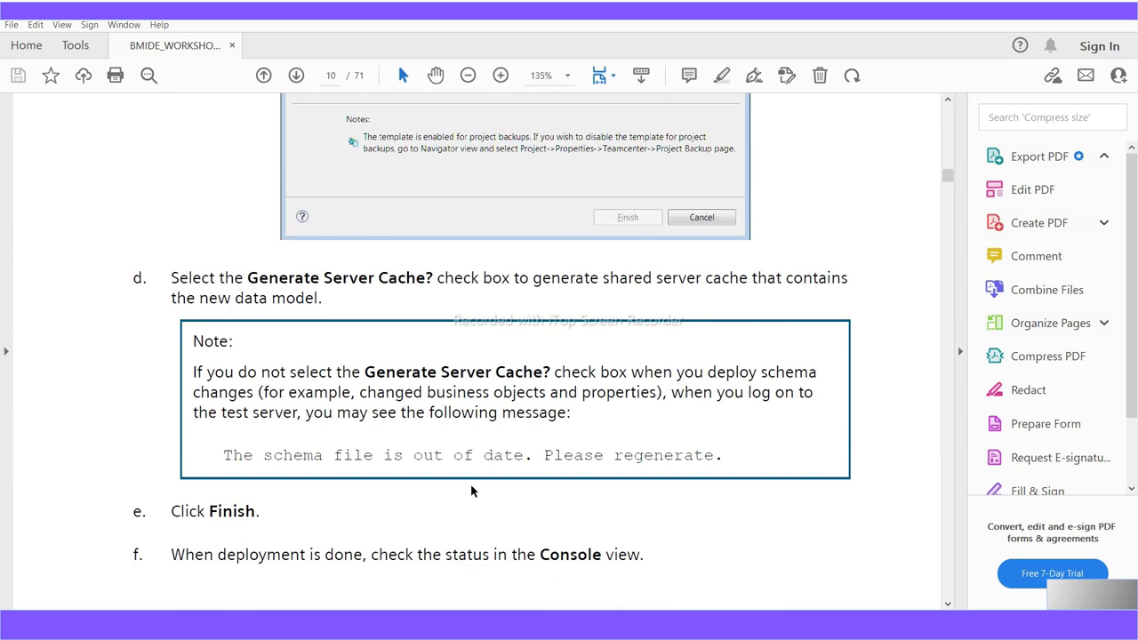
{"action": "scroll", "coordinate": [470, 488], "scroll_direction": "up", "scroll_amount": 8}
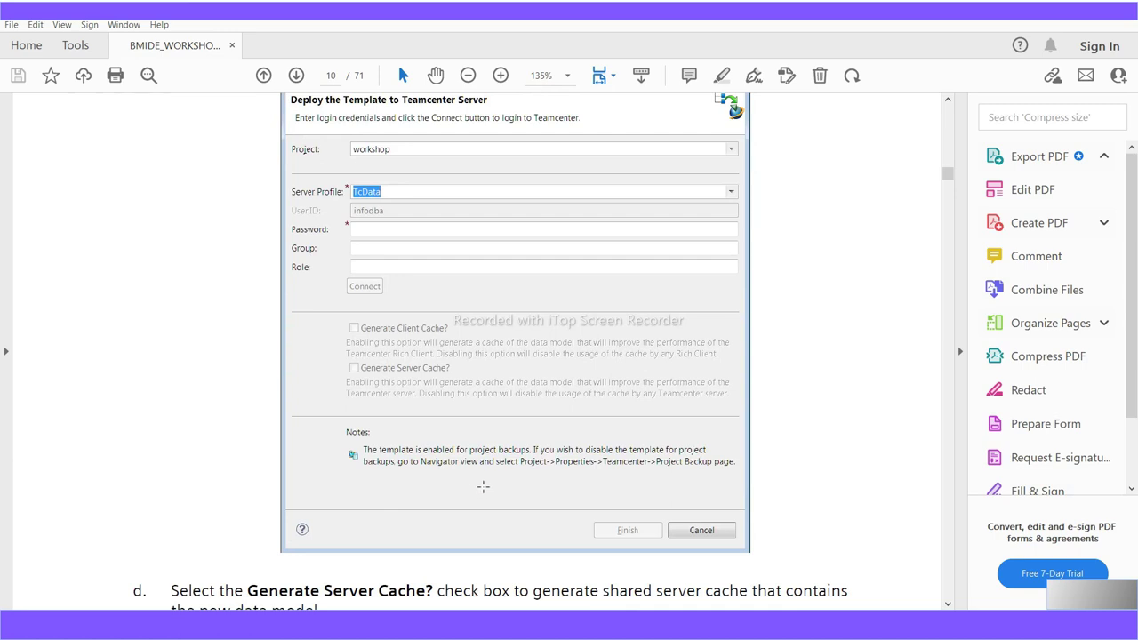
{"action": "scroll", "coordinate": [482, 488], "scroll_direction": "up", "scroll_amount": 8}
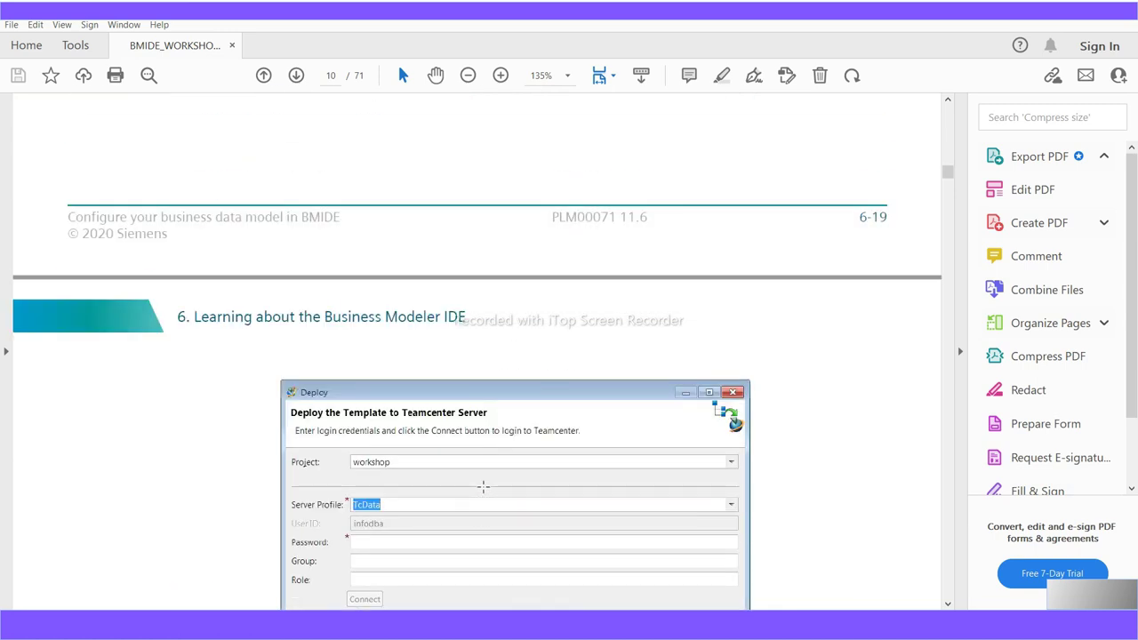
{"action": "scroll", "coordinate": [481, 467], "scroll_direction": "down", "scroll_amount": 10}
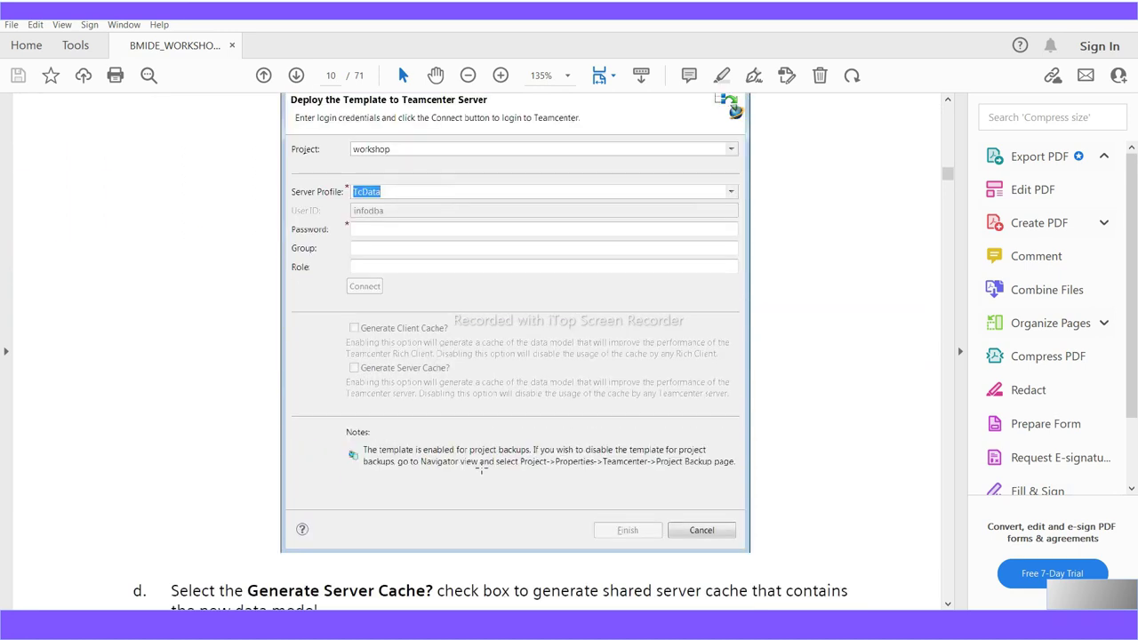
{"action": "scroll", "coordinate": [482, 472], "scroll_direction": "up", "scroll_amount": 3}
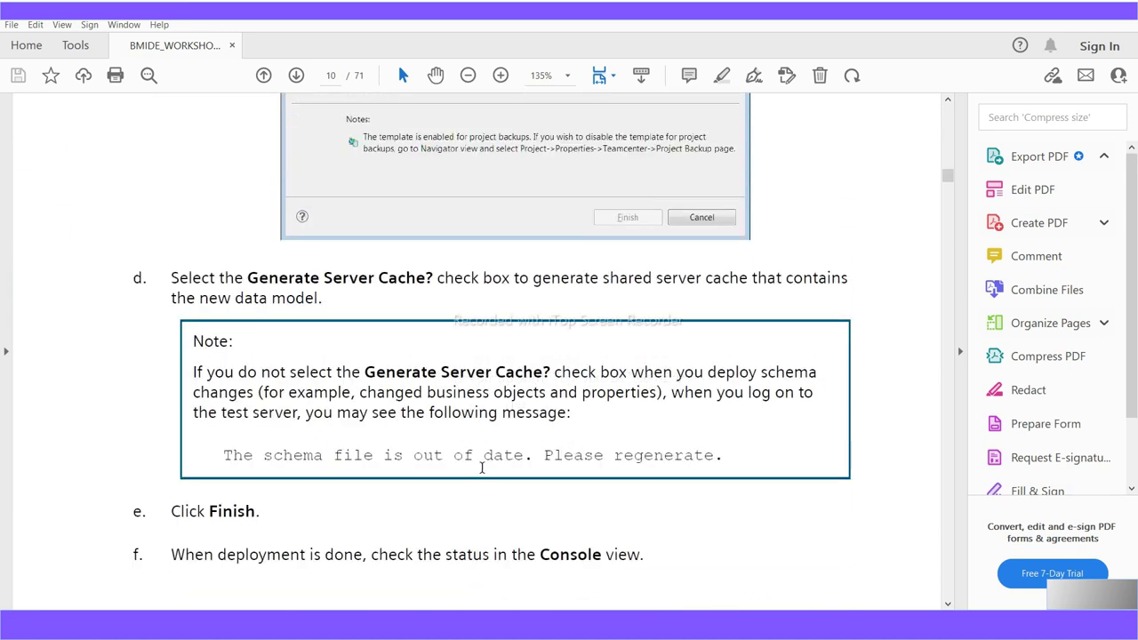
{"action": "scroll", "coordinate": [386, 525], "scroll_direction": "down", "scroll_amount": 6}
{"action": "scroll", "coordinate": [385, 525], "scroll_direction": "up", "scroll_amount": 10}
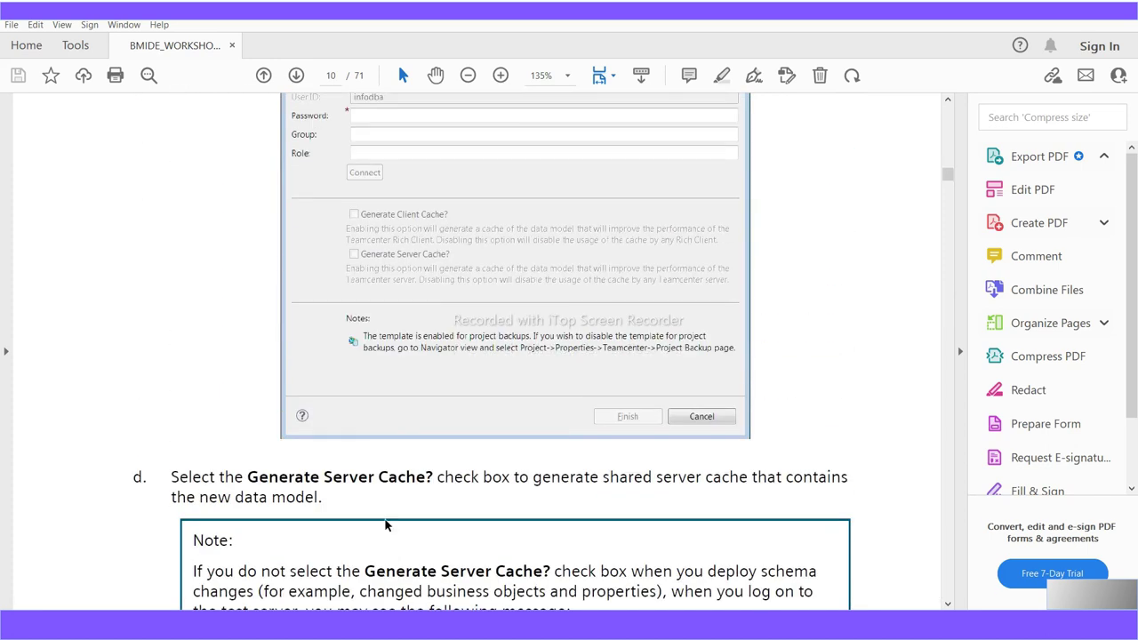
{"action": "scroll", "coordinate": [384, 524], "scroll_direction": "up", "scroll_amount": 5}
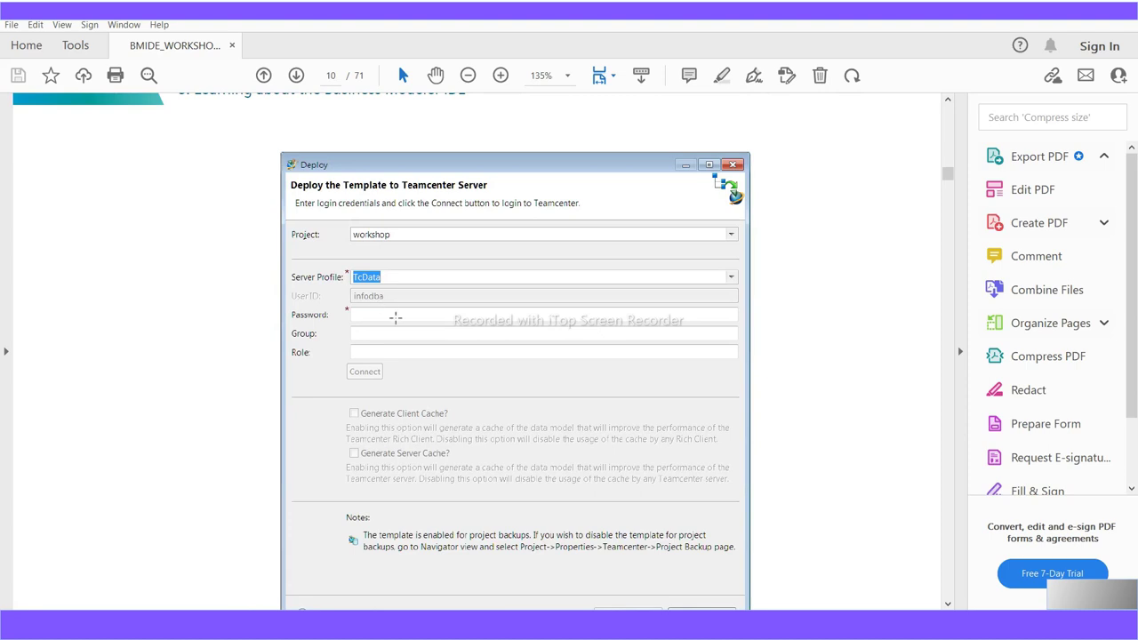
{"action": "scroll", "coordinate": [592, 472], "scroll_direction": "down", "scroll_amount": 8}
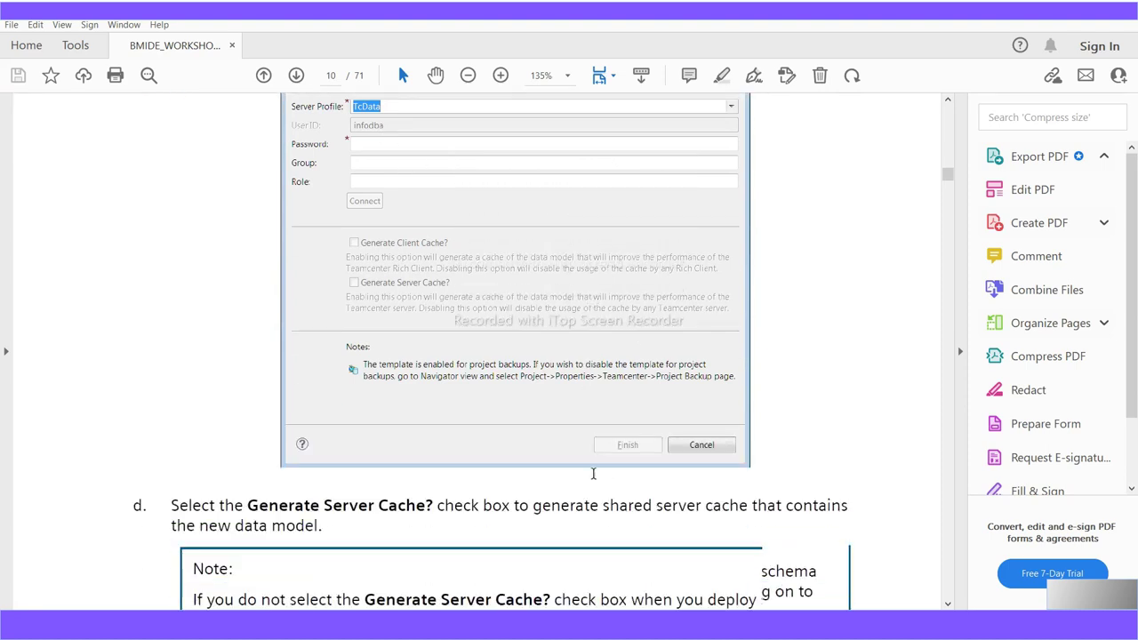
{"action": "scroll", "coordinate": [595, 480], "scroll_direction": "down", "scroll_amount": 2}
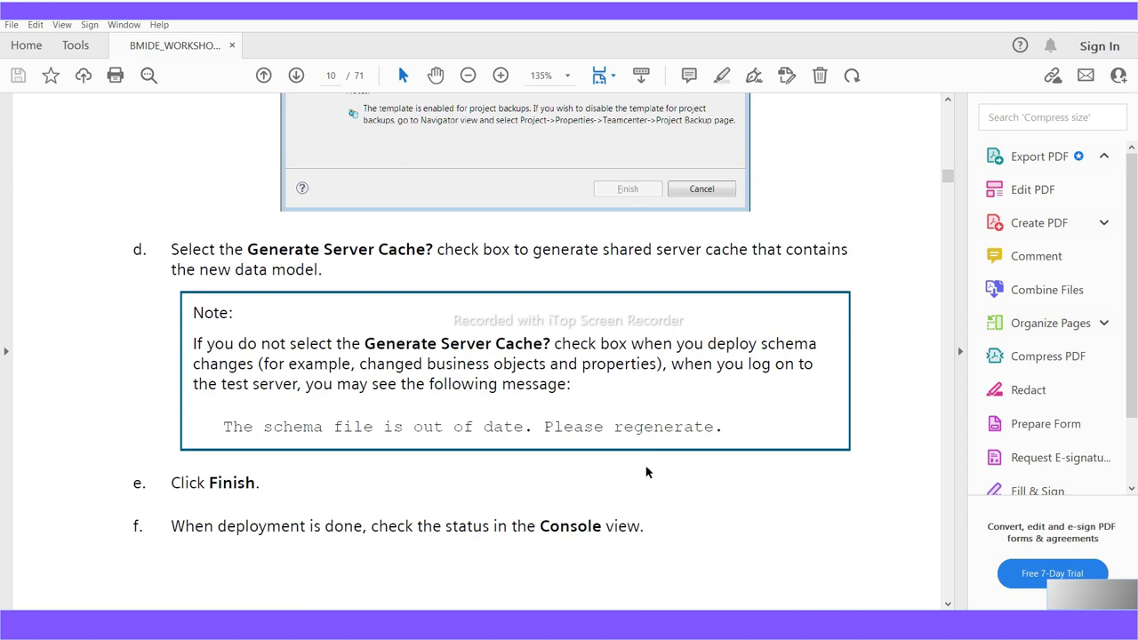
{"action": "scroll", "coordinate": [662, 478], "scroll_direction": "down", "scroll_amount": 3}
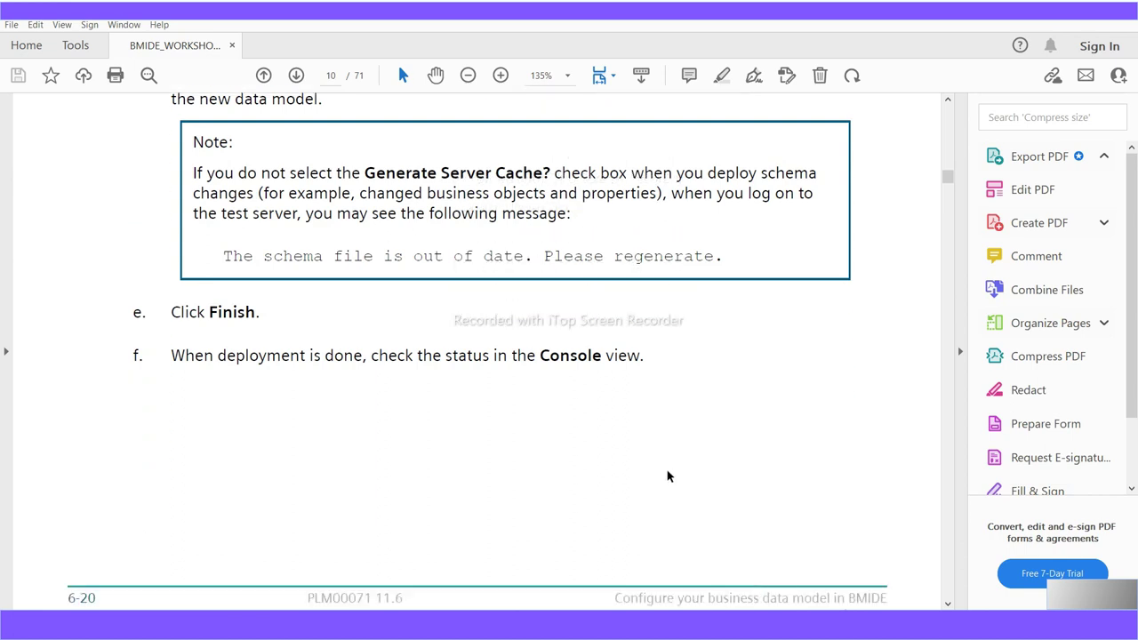
{"action": "scroll", "coordinate": [668, 478], "scroll_direction": "down", "scroll_amount": 3}
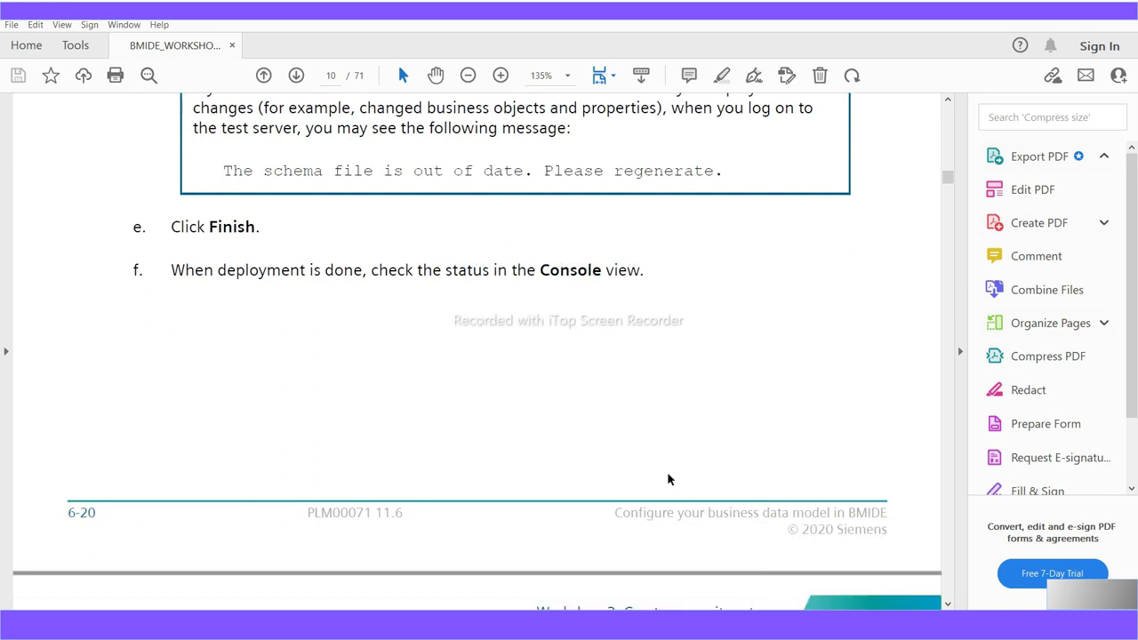
{"action": "scroll", "coordinate": [669, 478], "scroll_direction": "down", "scroll_amount": 9}
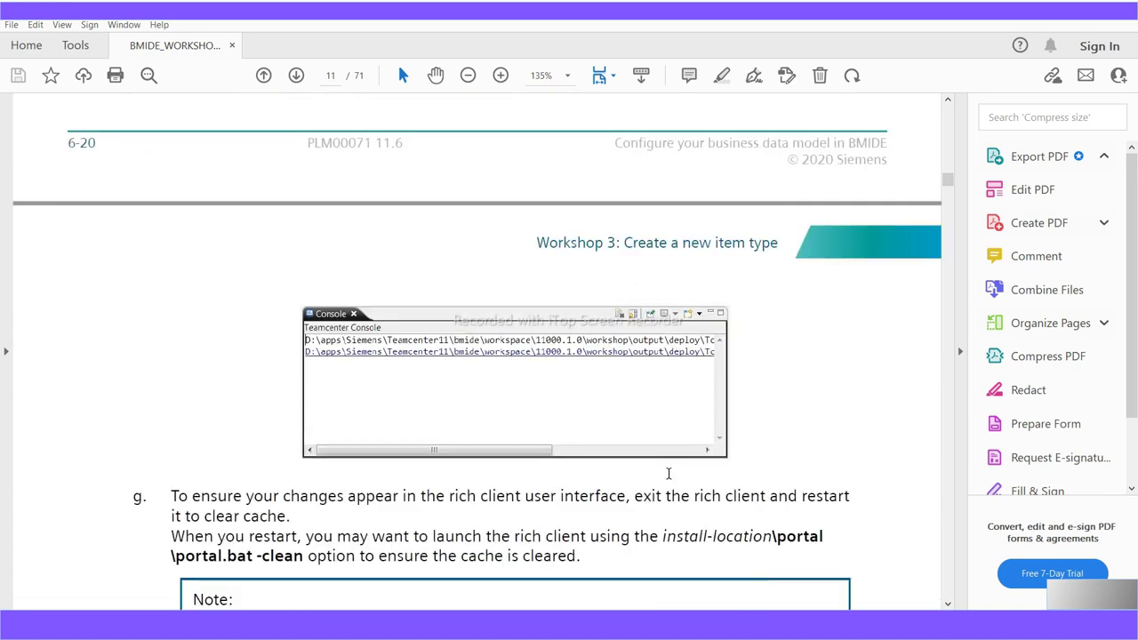
{"action": "scroll", "coordinate": [668, 474], "scroll_direction": "down", "scroll_amount": 3}
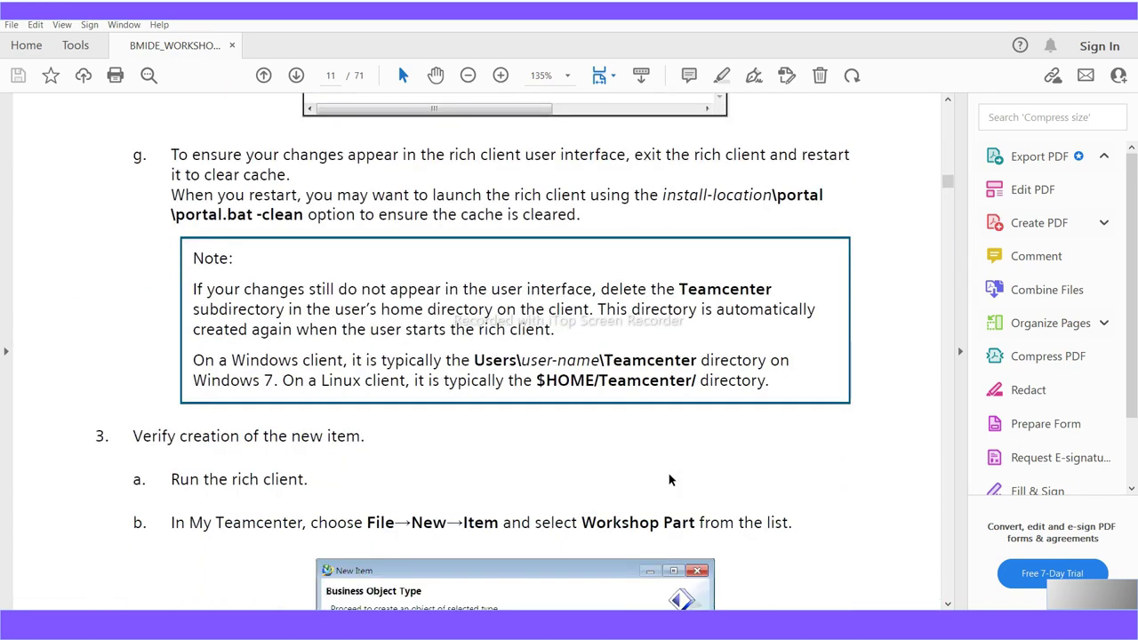
{"action": "scroll", "coordinate": [668, 474], "scroll_direction": "down", "scroll_amount": 1}
{"action": "scroll", "coordinate": [668, 474], "scroll_direction": "down", "scroll_amount": 3}
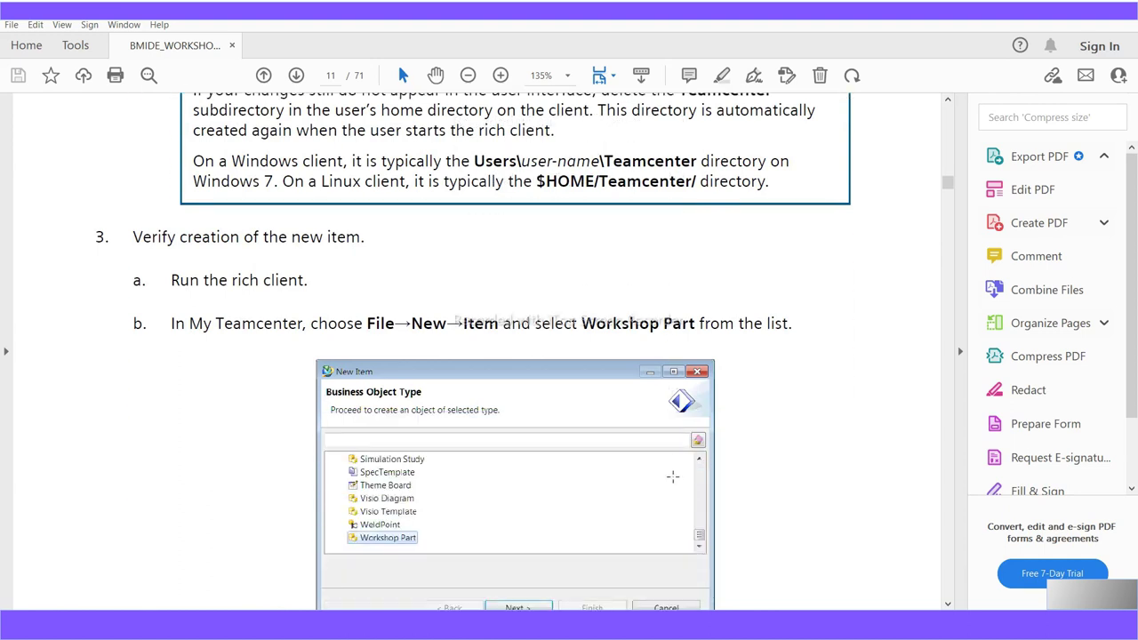
{"action": "scroll", "coordinate": [592, 400], "scroll_direction": "down", "scroll_amount": 2}
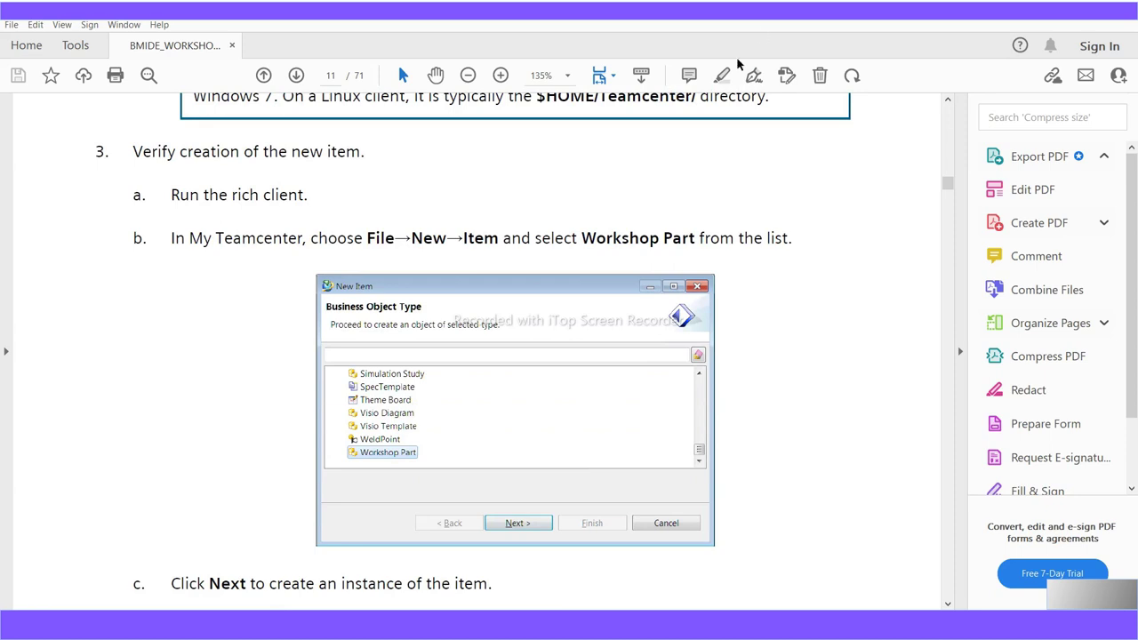
{"action": "scroll", "coordinate": [394, 496], "scroll_direction": "down", "scroll_amount": 6}
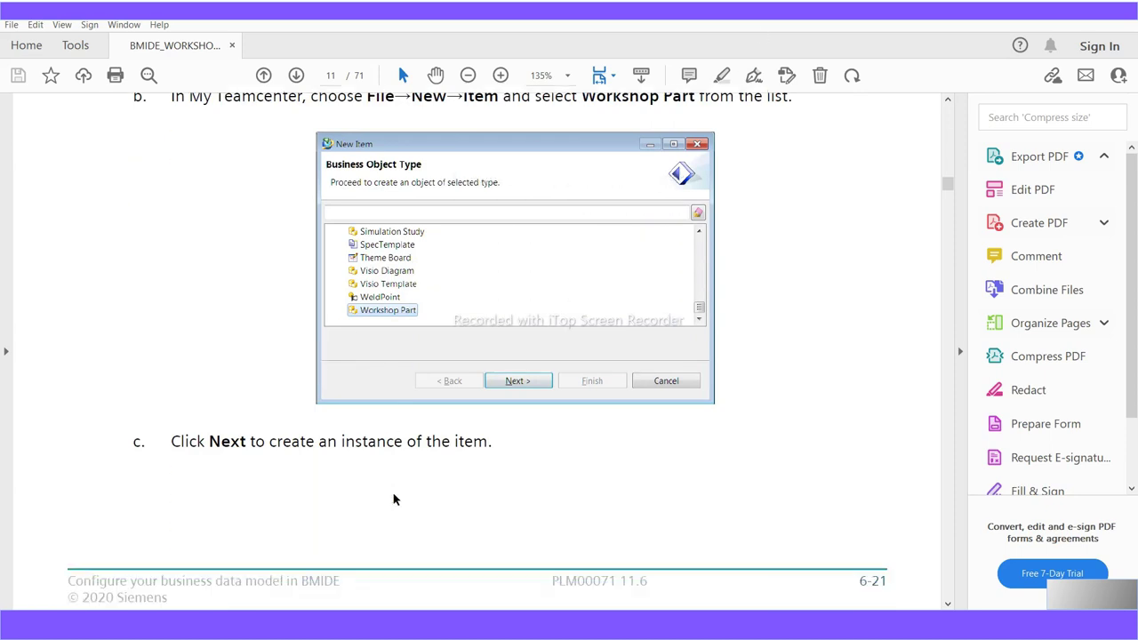
{"action": "scroll", "coordinate": [393, 497], "scroll_direction": "down", "scroll_amount": 7}
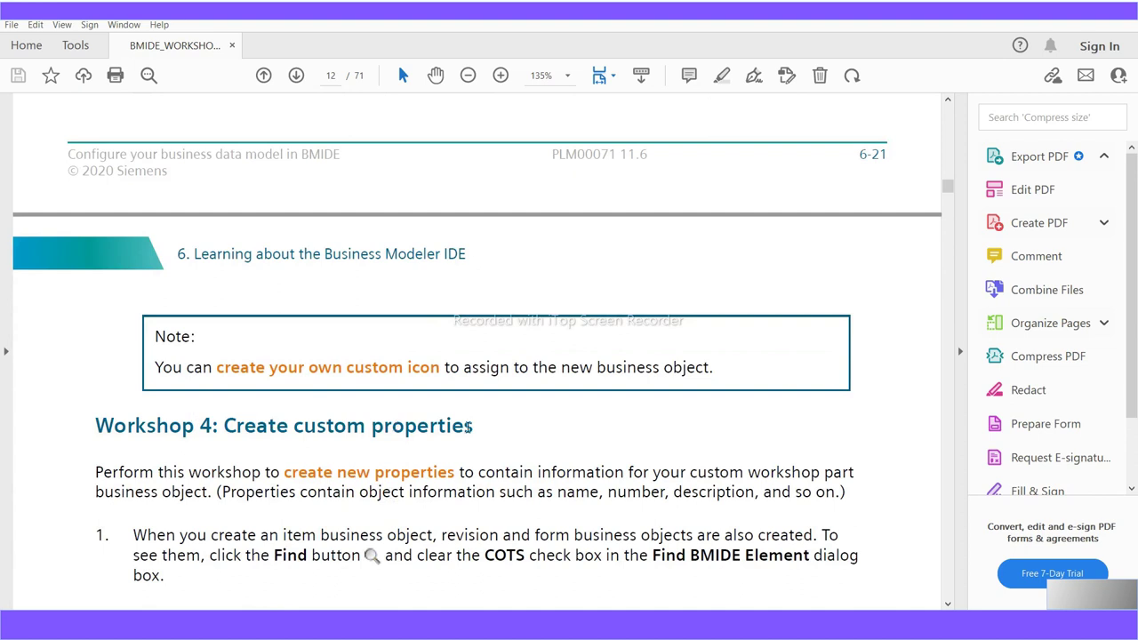
Read Workshop 4's step 3, highlighting the Persistent Property dialog name
{"action": "left_click_drag", "start_coordinate": [478, 428], "coordinate": [135, 436]}
{"action": "scroll", "coordinate": [331, 557], "scroll_direction": "down", "scroll_amount": 4}
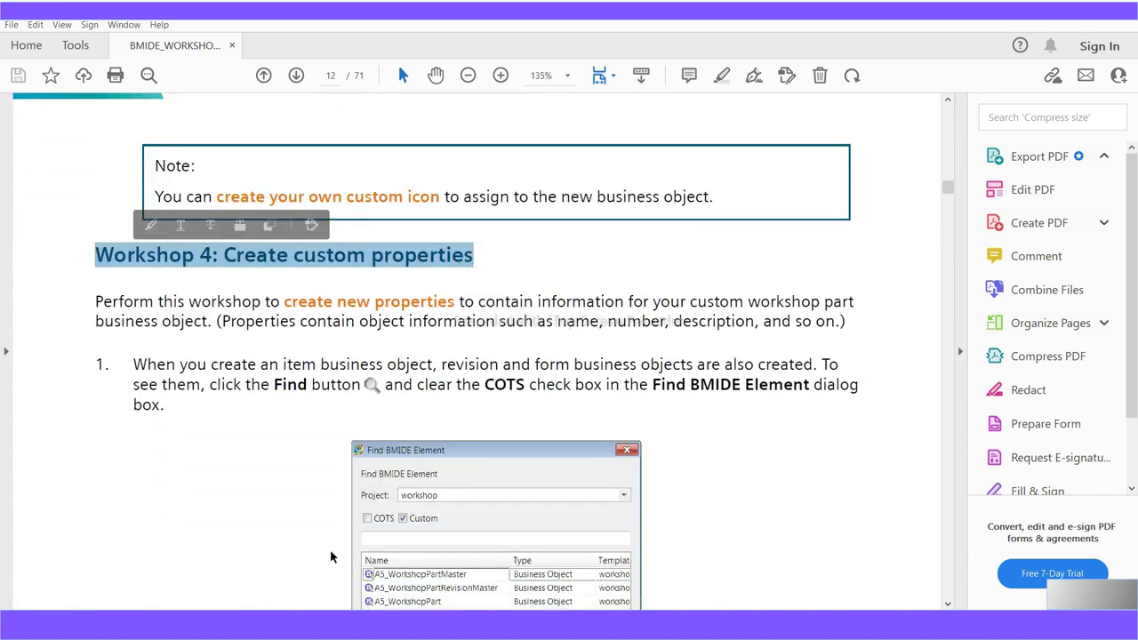
{"action": "scroll", "coordinate": [331, 557], "scroll_direction": "down", "scroll_amount": 3}
{"action": "scroll", "coordinate": [330, 557], "scroll_direction": "up", "scroll_amount": 2}
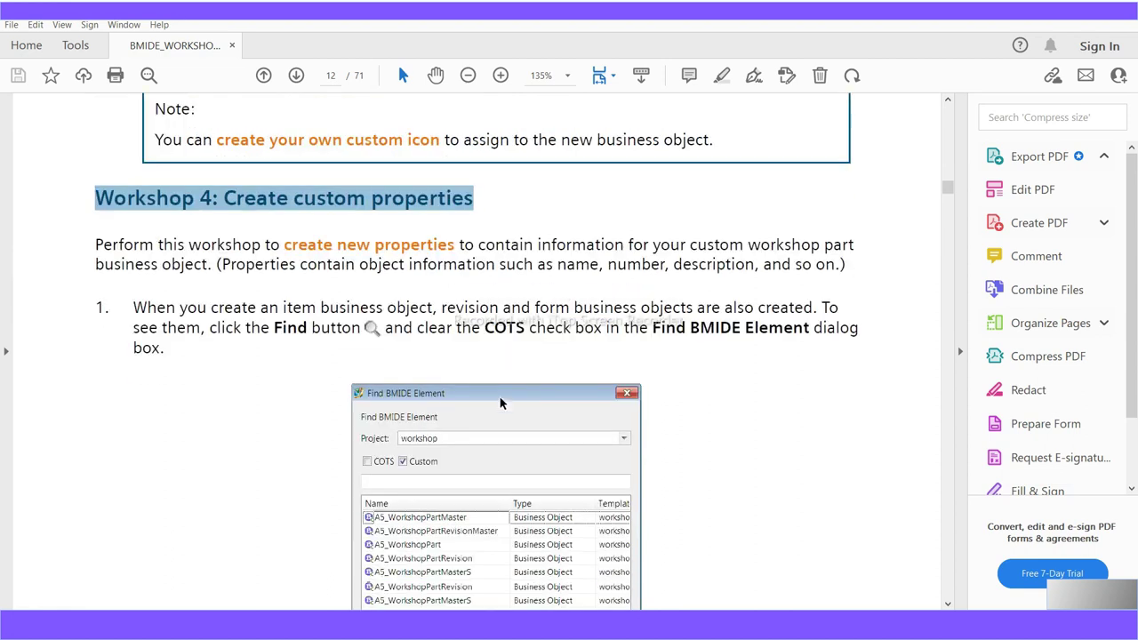
{"action": "scroll", "coordinate": [500, 402], "scroll_direction": "down", "scroll_amount": 9}
{"action": "scroll", "coordinate": [500, 402], "scroll_direction": "down", "scroll_amount": 7}
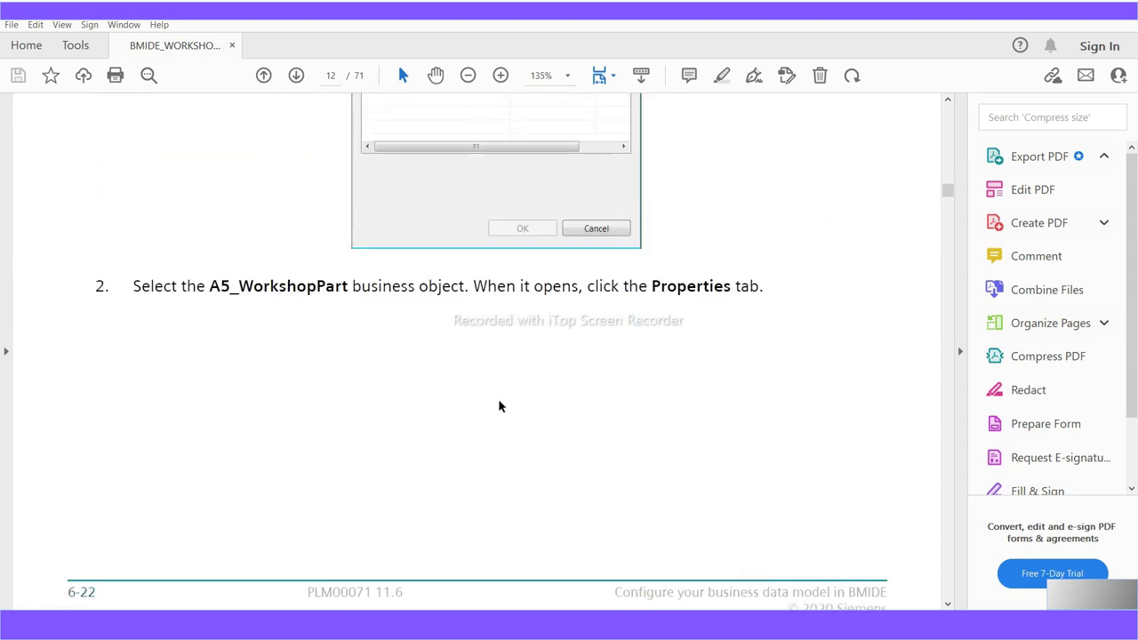
{"action": "scroll", "coordinate": [500, 405], "scroll_direction": "down", "scroll_amount": 6}
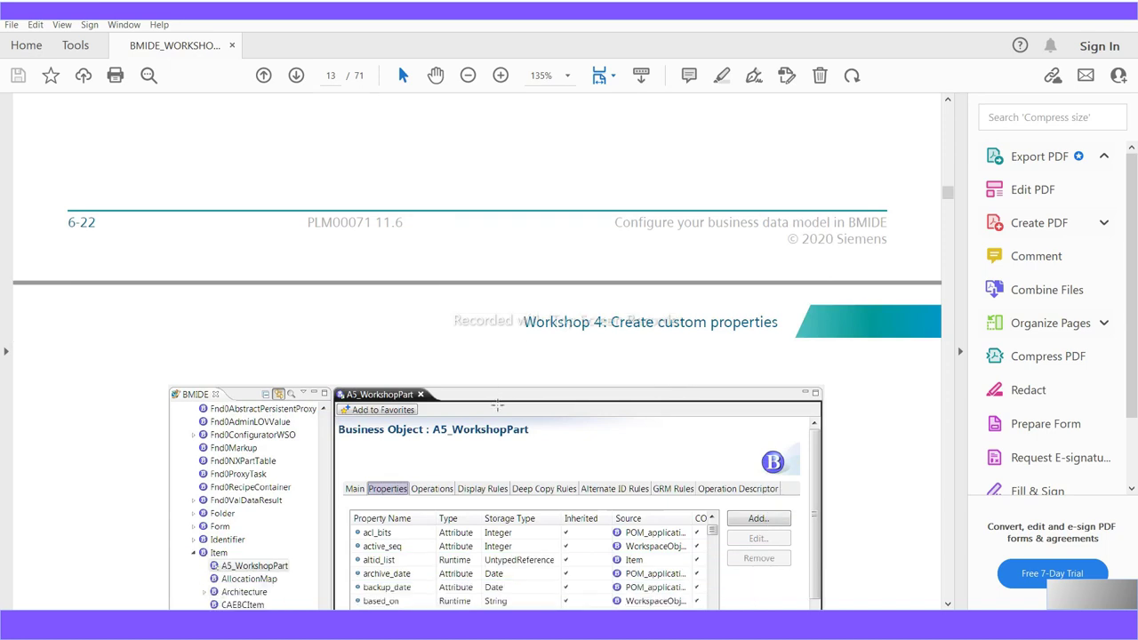
{"action": "scroll", "coordinate": [496, 412], "scroll_direction": "down", "scroll_amount": 3}
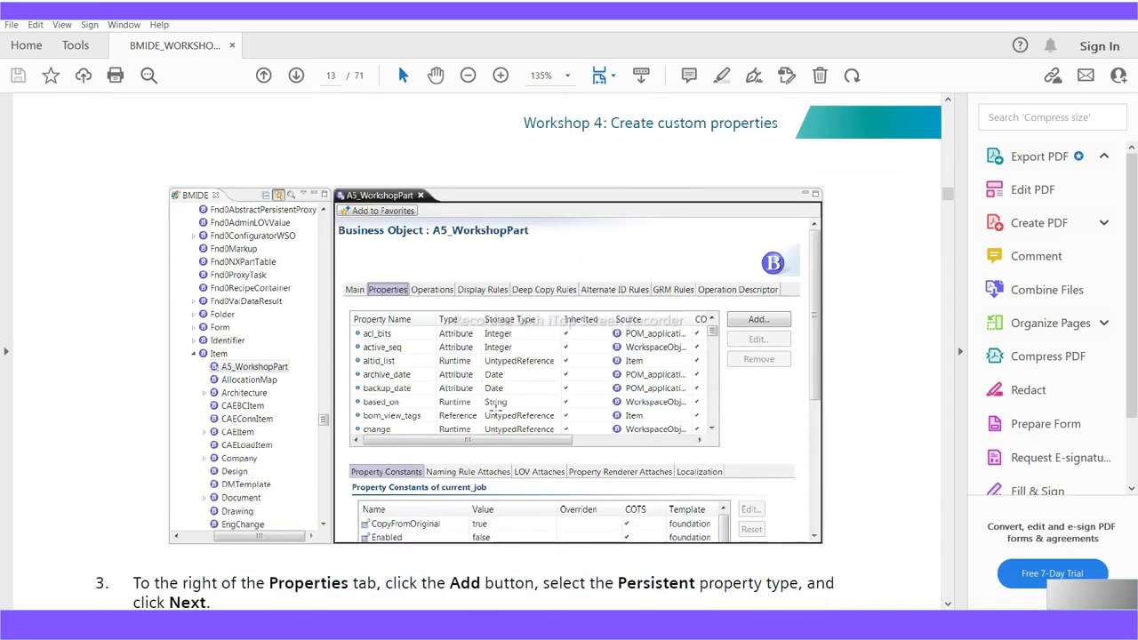
{"action": "scroll", "coordinate": [495, 412], "scroll_direction": "down", "scroll_amount": 5}
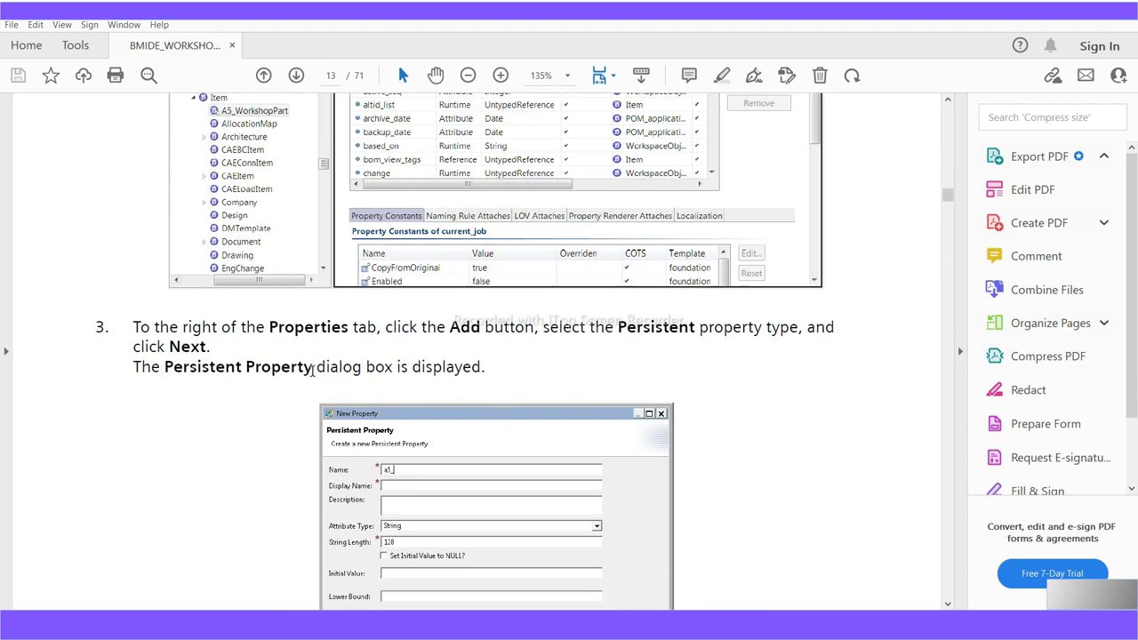
{"action": "left_click_drag", "start_coordinate": [313, 372], "coordinate": [200, 375]}
{"action": "scroll", "coordinate": [451, 471], "scroll_direction": "down", "scroll_amount": 2}
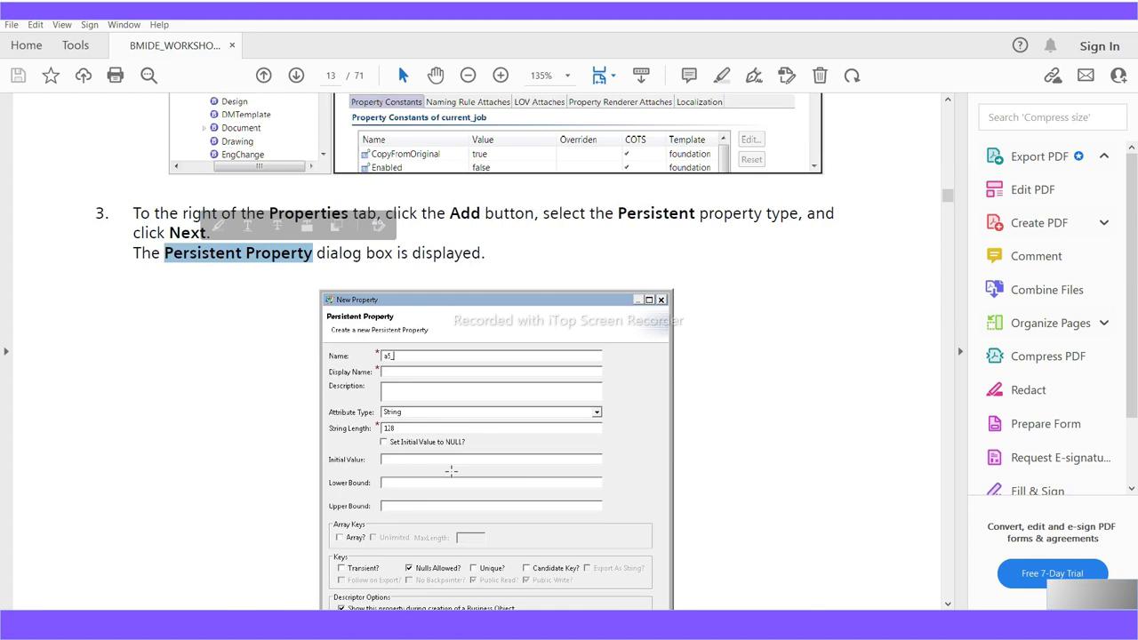
{"action": "scroll", "coordinate": [450, 471], "scroll_direction": "down", "scroll_amount": 7}
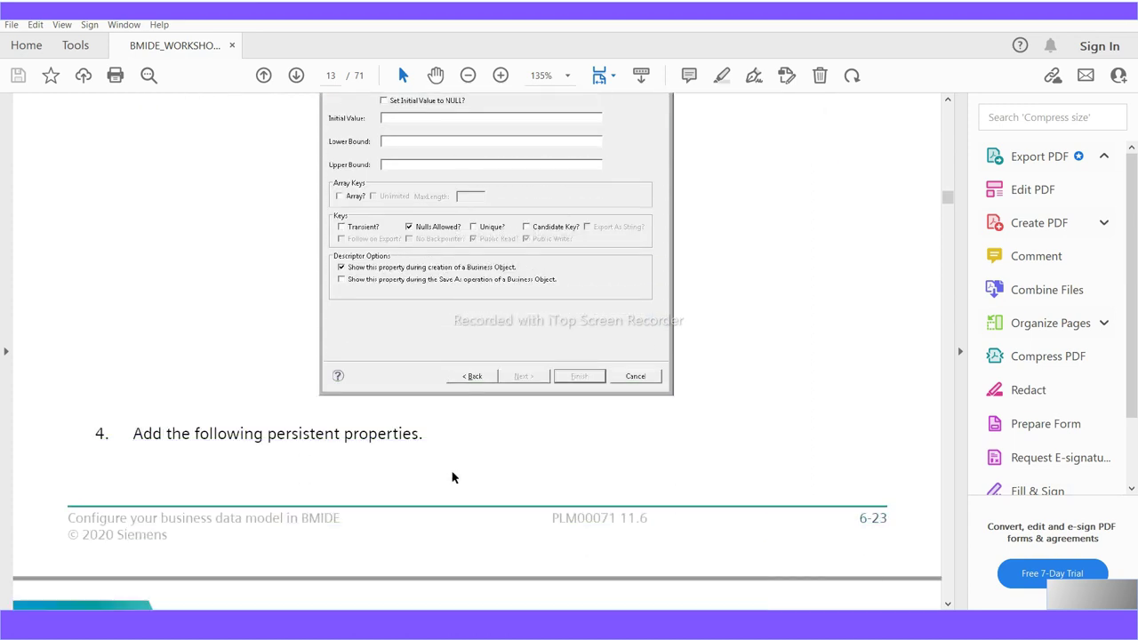
{"action": "scroll", "coordinate": [452, 475], "scroll_direction": "down", "scroll_amount": 5}
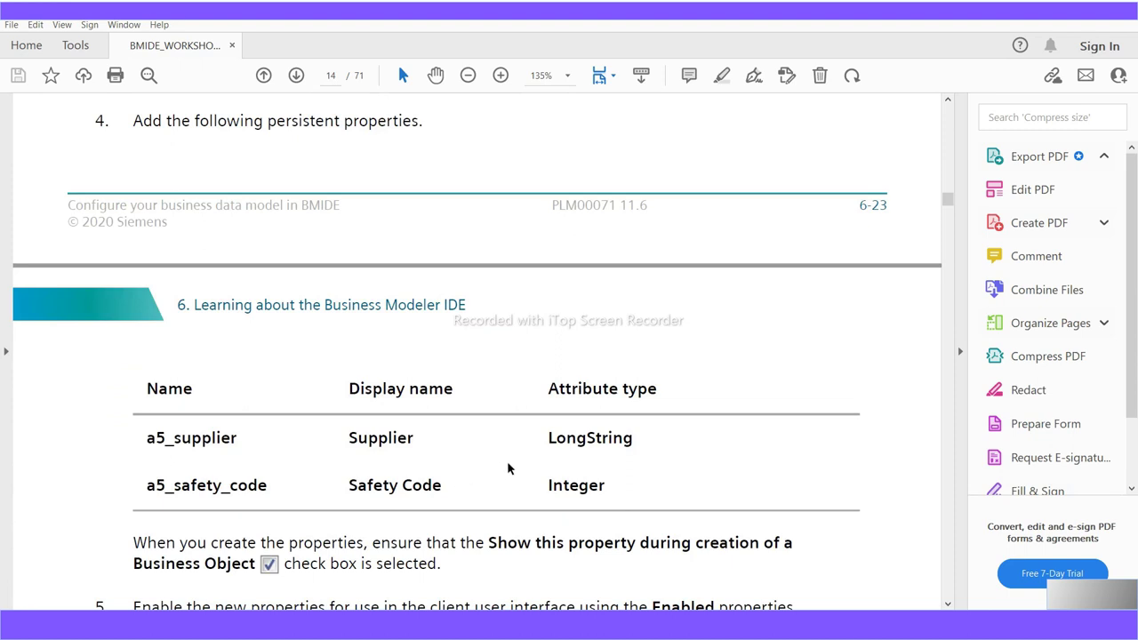
Read the page 14 table for a5_supplier and a5_safety_code, then return to Business Modeler IDE
{"action": "left_click_drag", "start_coordinate": [659, 391], "coordinate": [545, 393]}
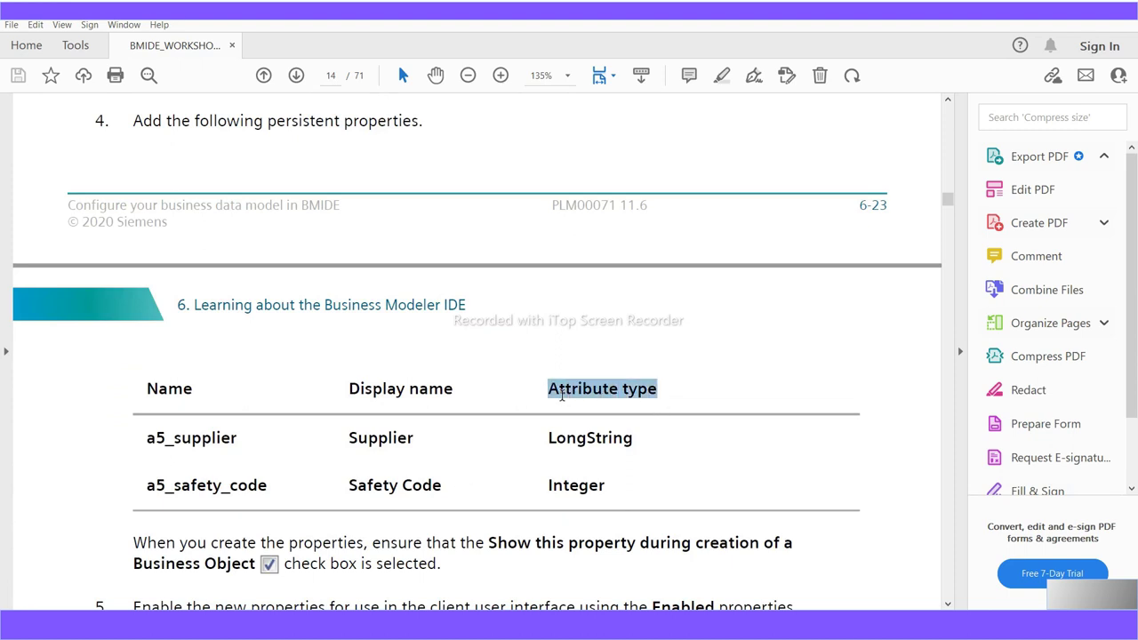
{"action": "scroll", "coordinate": [391, 604], "scroll_direction": "down", "scroll_amount": 3}
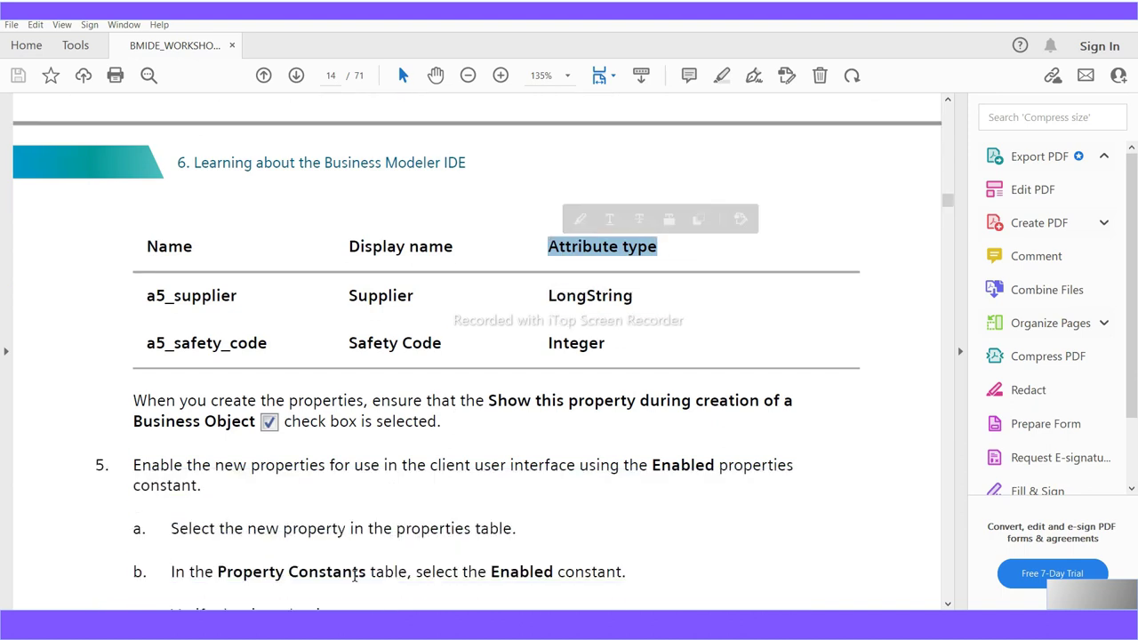
{"action": "scroll", "coordinate": [242, 464], "scroll_direction": "up", "scroll_amount": 2}
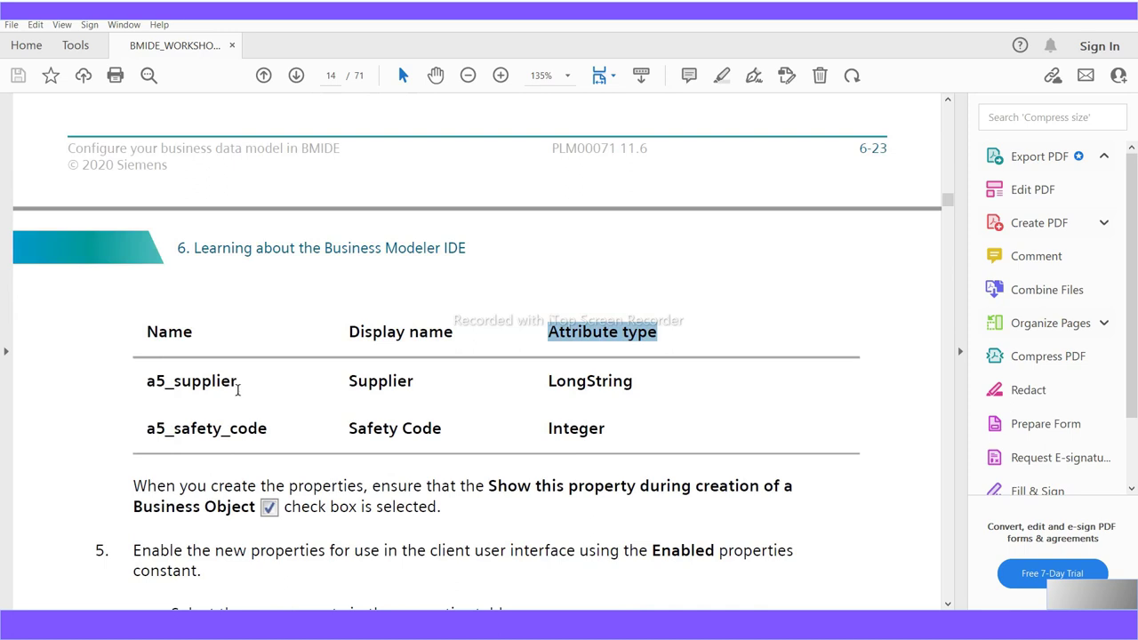
{"action": "scroll", "coordinate": [238, 390], "scroll_direction": "up", "scroll_amount": 3}
{"action": "scroll", "coordinate": [239, 394], "scroll_direction": "up", "scroll_amount": 3}
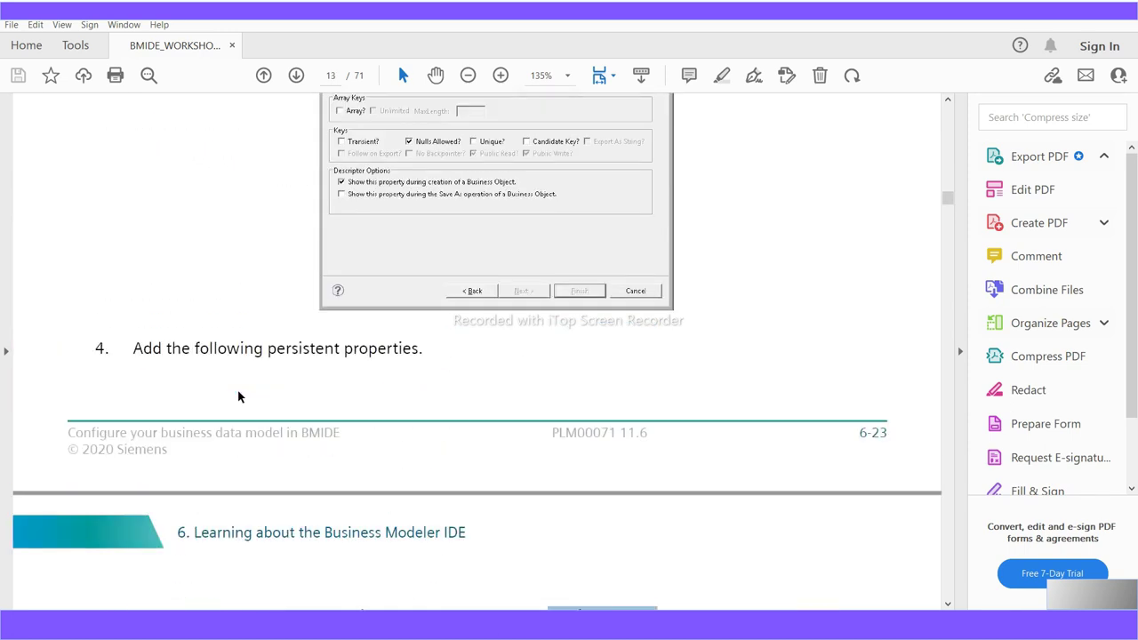
{"action": "scroll", "coordinate": [238, 396], "scroll_direction": "up", "scroll_amount": 5}
{"action": "scroll", "coordinate": [238, 396], "scroll_direction": "down", "scroll_amount": 4}
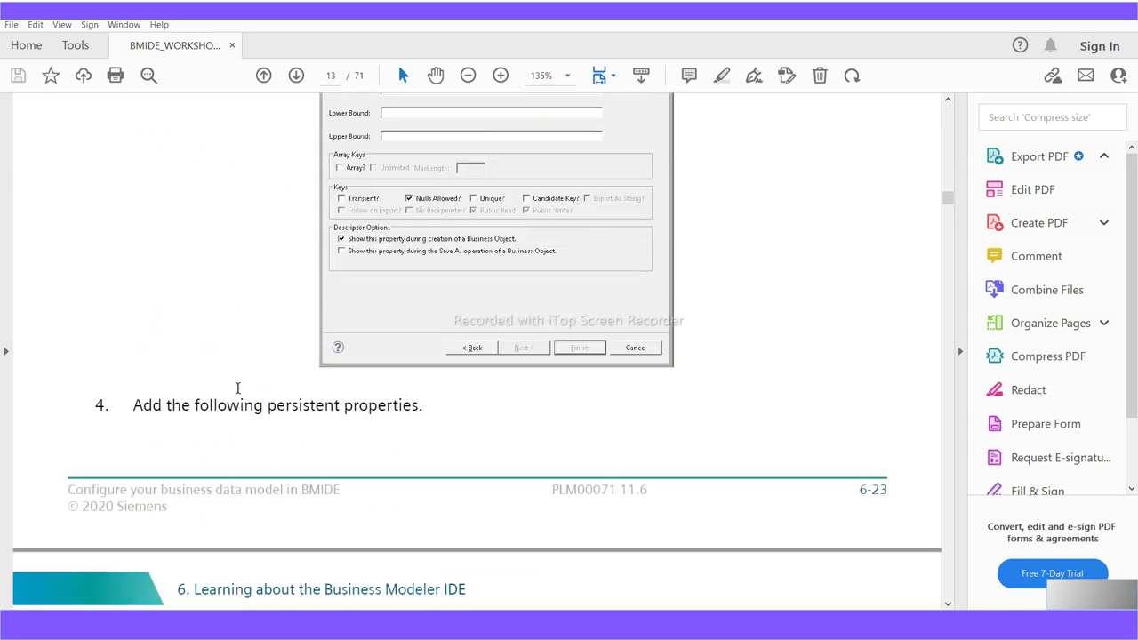
{"action": "scroll", "coordinate": [238, 387], "scroll_direction": "down", "scroll_amount": 6}
{"action": "left_click_drag", "start_coordinate": [239, 438], "coordinate": [147, 444]}
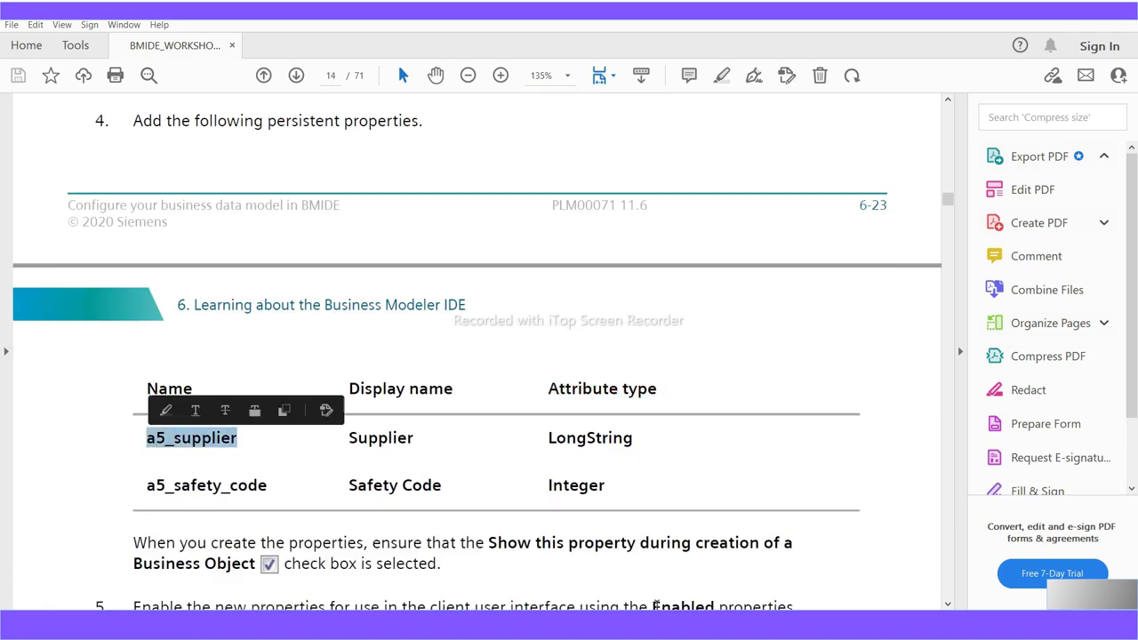
{"action": "key", "text": "alt+Tab"}
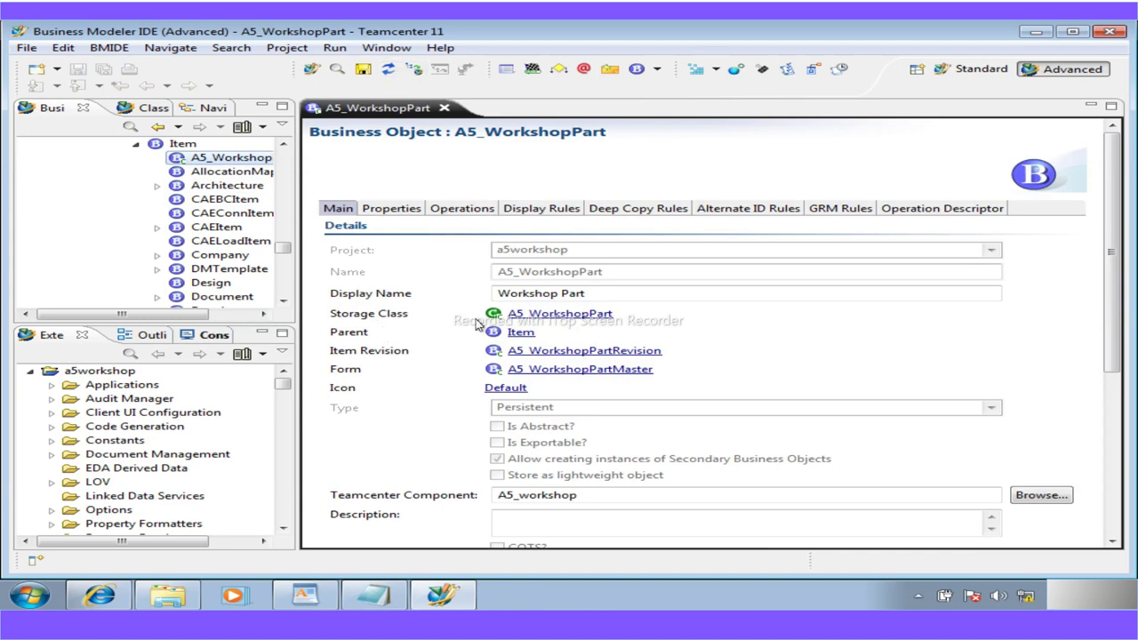
Open A5_WorkshopPartRevision, then display the Properties table of A5_WorkshopPart
{"action": "left_click", "coordinate": [556, 352]}
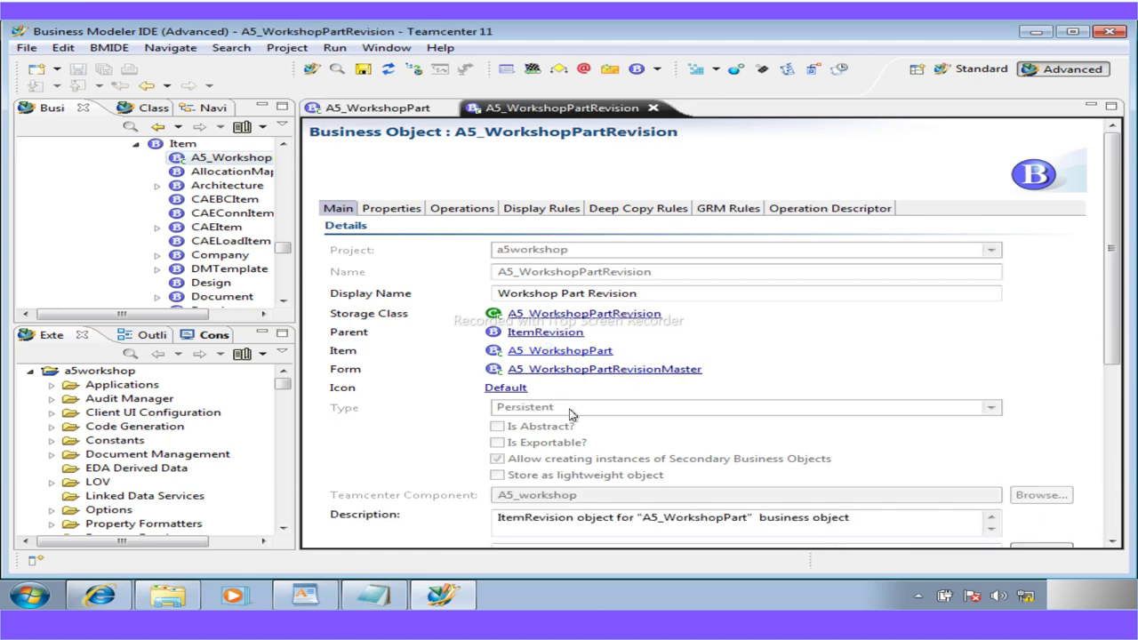
{"action": "left_click", "coordinate": [380, 109]}
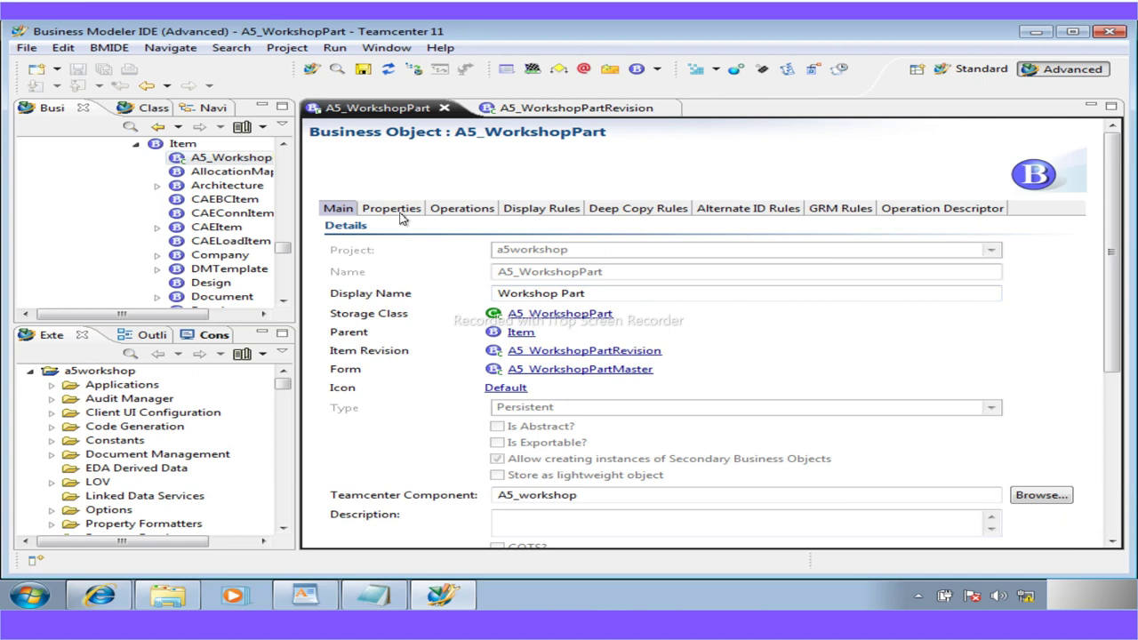
{"action": "left_click", "coordinate": [396, 209]}
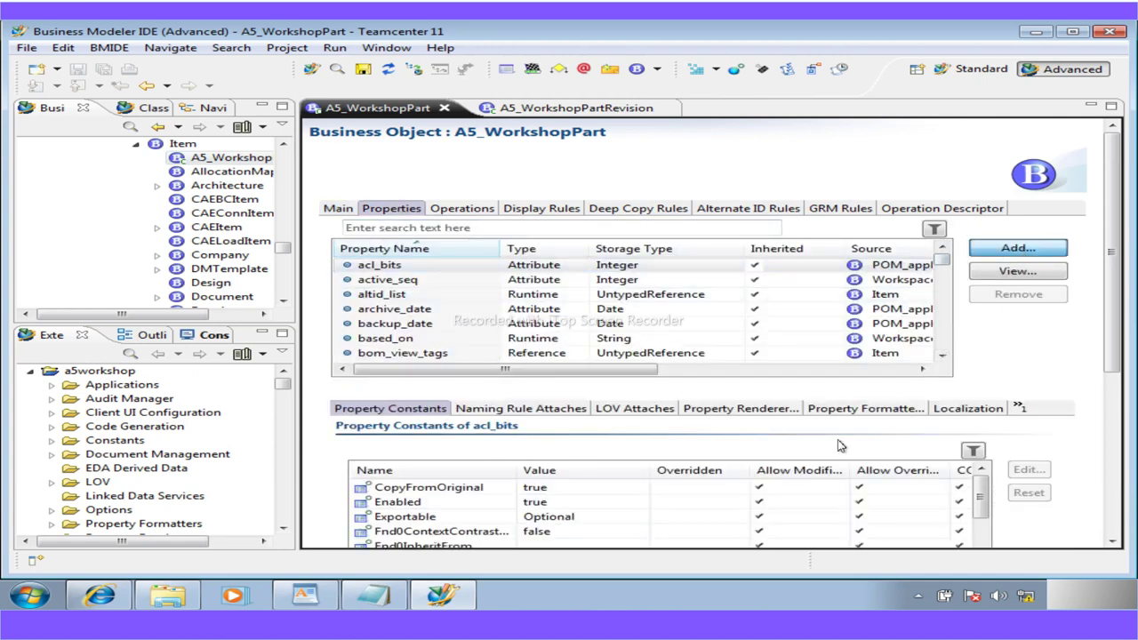
{"action": "left_click", "coordinate": [305, 594]}
Locate the guide's property table and select the a5_supplier name
{"action": "scroll", "coordinate": [431, 466], "scroll_direction": "down", "scroll_amount": 15}
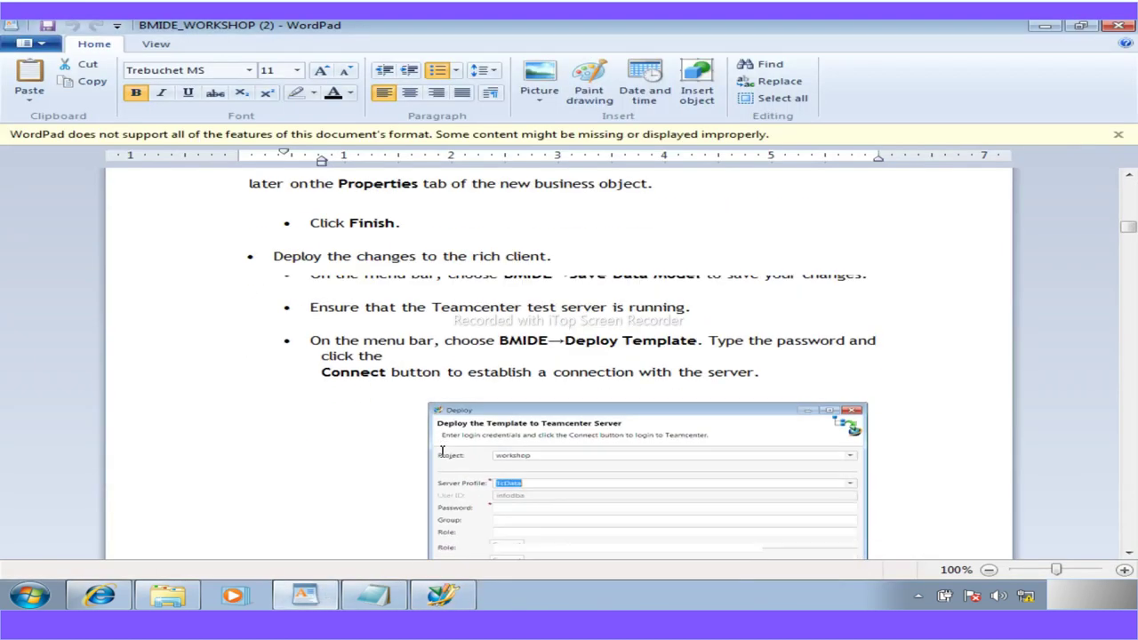
{"action": "scroll", "coordinate": [442, 452], "scroll_direction": "down", "scroll_amount": 15}
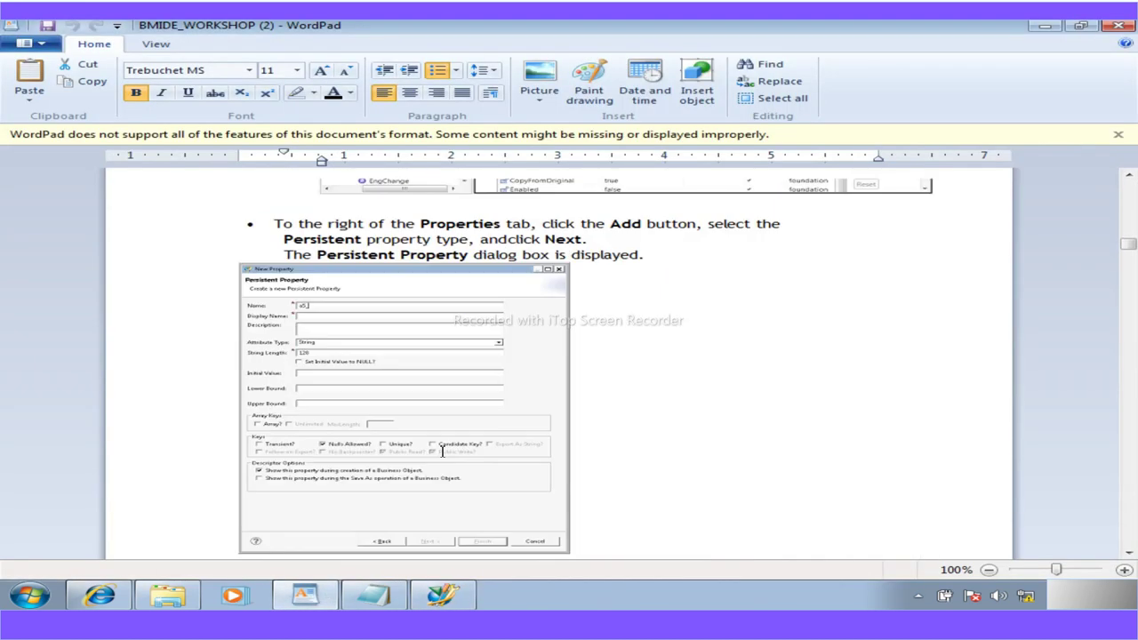
{"action": "scroll", "coordinate": [442, 451], "scroll_direction": "down", "scroll_amount": 3}
{"action": "scroll", "coordinate": [442, 452], "scroll_direction": "up", "scroll_amount": 10}
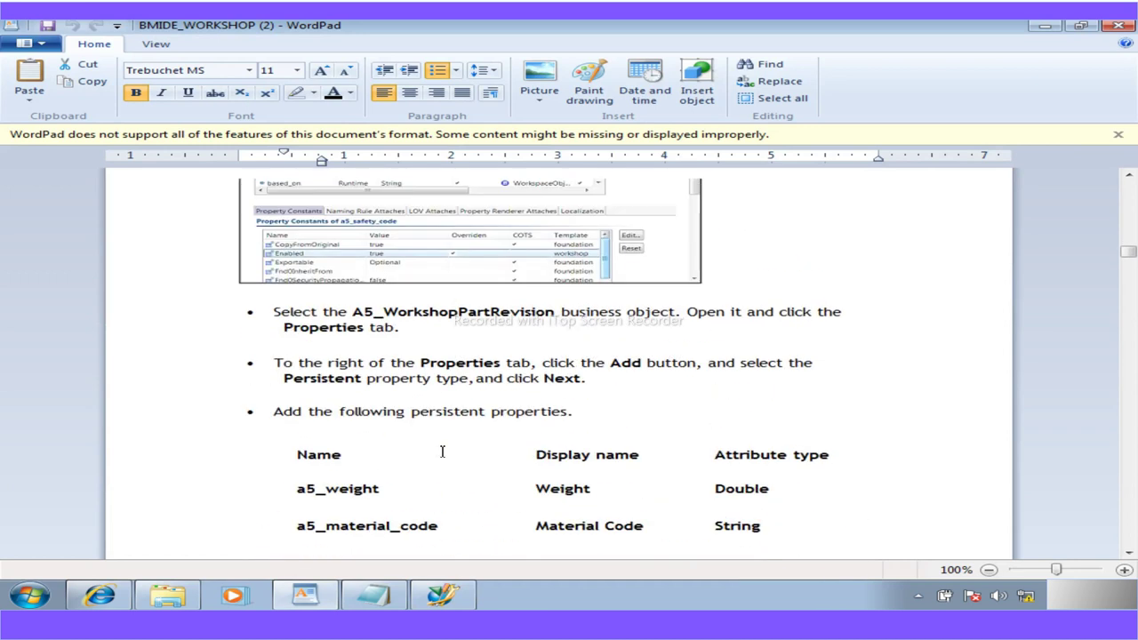
{"action": "scroll", "coordinate": [442, 451], "scroll_direction": "up", "scroll_amount": 6}
{"action": "scroll", "coordinate": [442, 452], "scroll_direction": "up", "scroll_amount": 17}
{"action": "scroll", "coordinate": [442, 452], "scroll_direction": "down", "scroll_amount": 6}
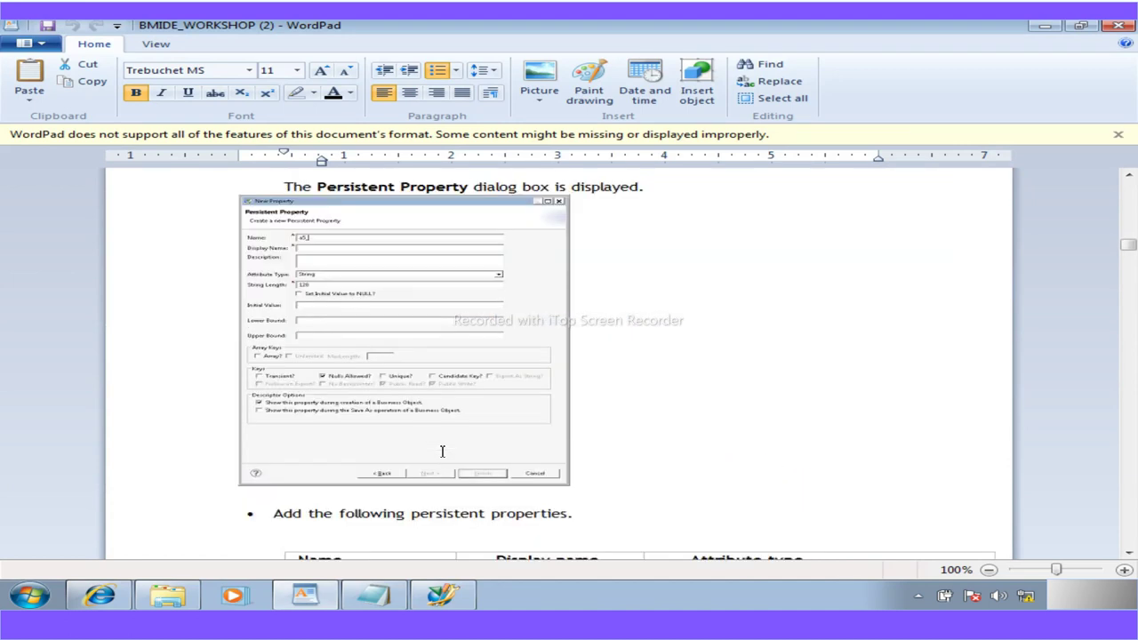
{"action": "scroll", "coordinate": [442, 451], "scroll_direction": "down", "scroll_amount": 8}
{"action": "scroll", "coordinate": [442, 452], "scroll_direction": "up", "scroll_amount": 1}
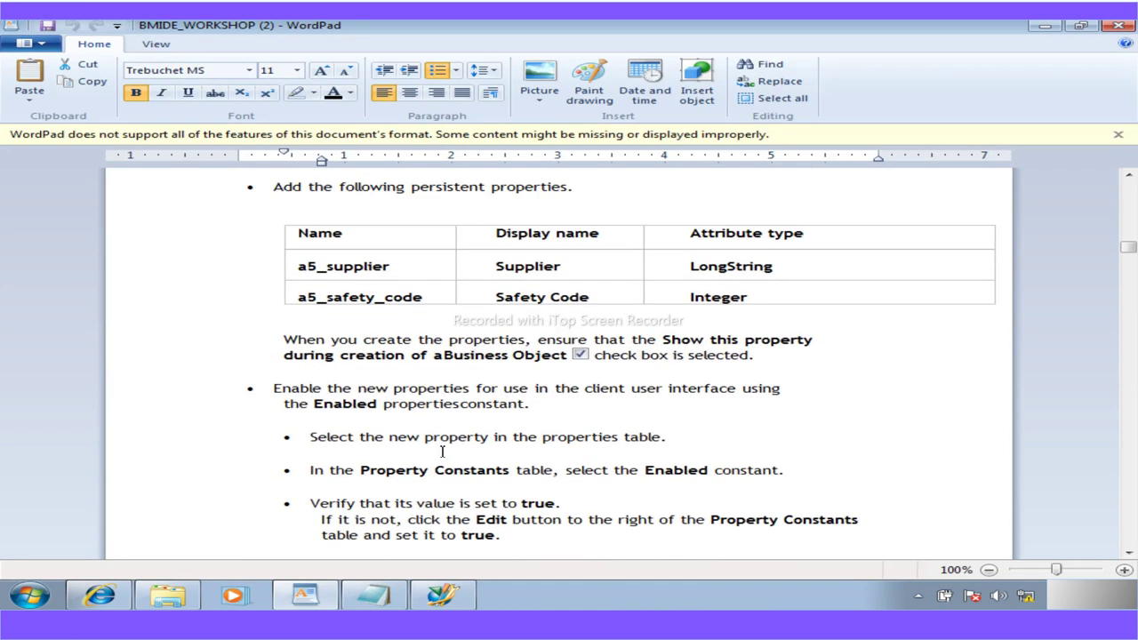
{"action": "left_click_drag", "start_coordinate": [391, 267], "coordinate": [310, 267]}
{"action": "key", "text": "ctrl+c"}
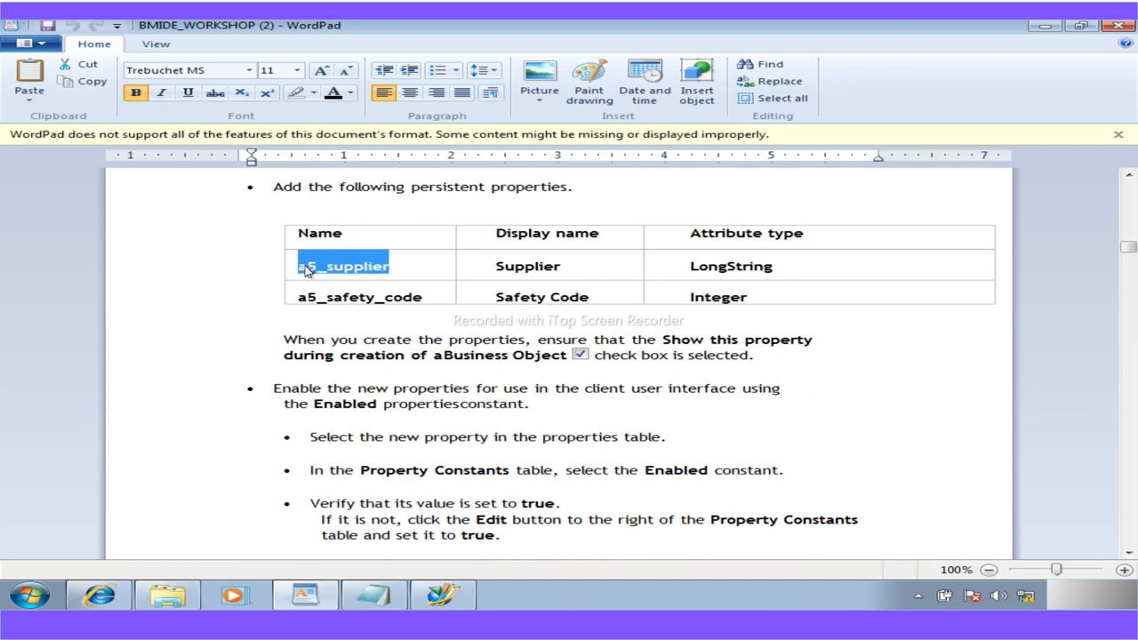
{"action": "left_click", "coordinate": [442, 595]}
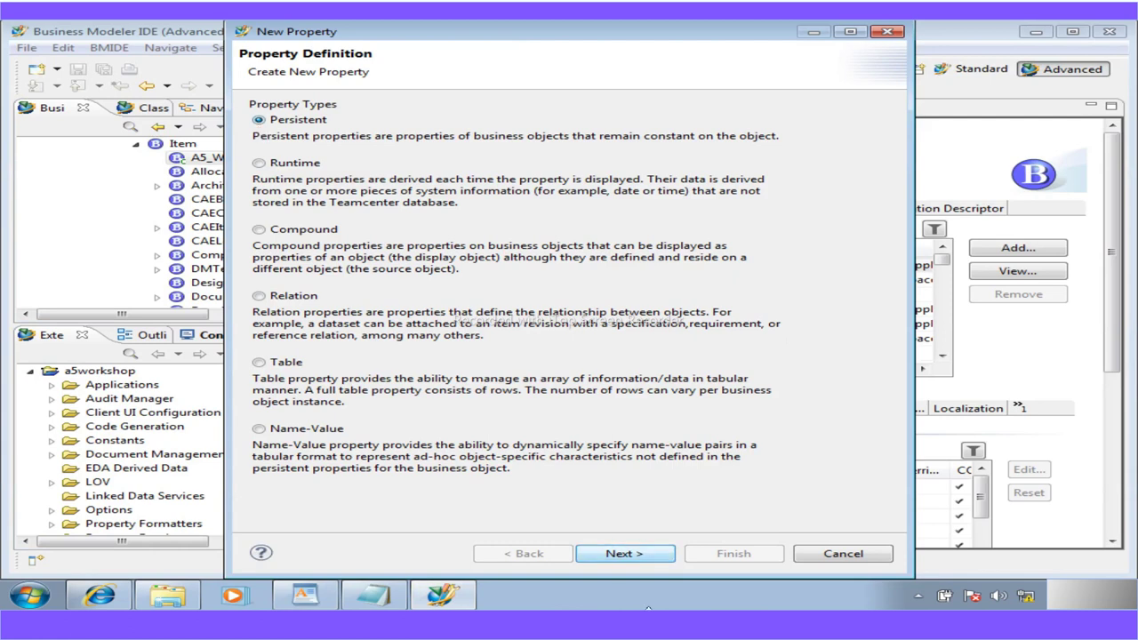
Name the persistent property a5_supplier with display name Supplier
{"action": "left_click", "coordinate": [642, 558]}
{"action": "left_click_drag", "start_coordinate": [432, 112], "coordinate": [297, 103]}
{"action": "key", "text": "ctrl+v"}
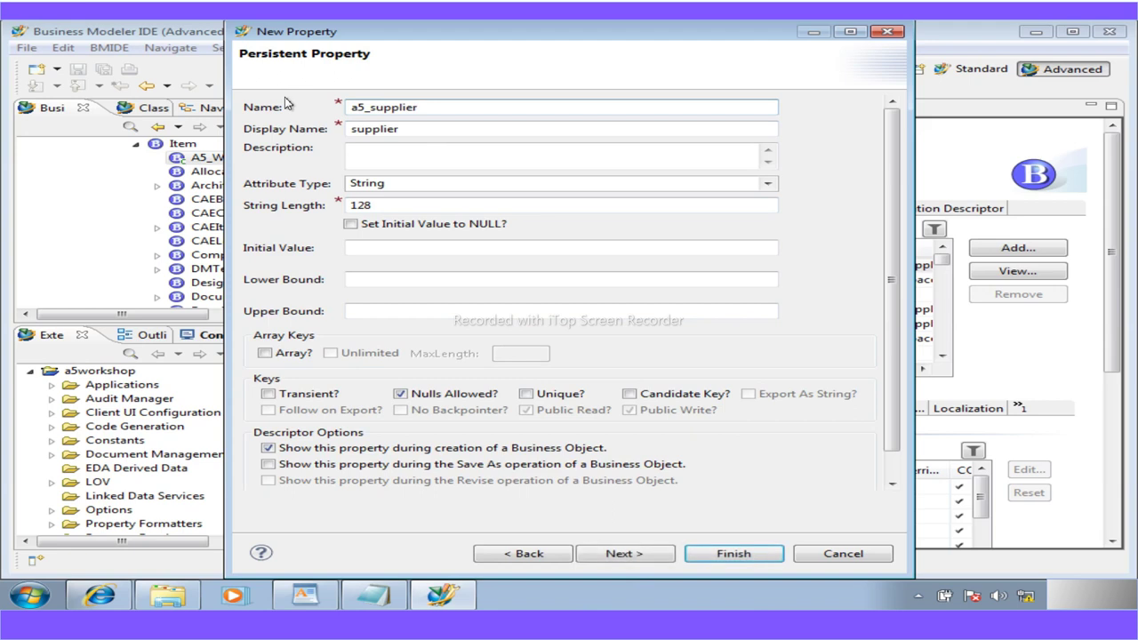
{"action": "left_click", "coordinate": [354, 133]}
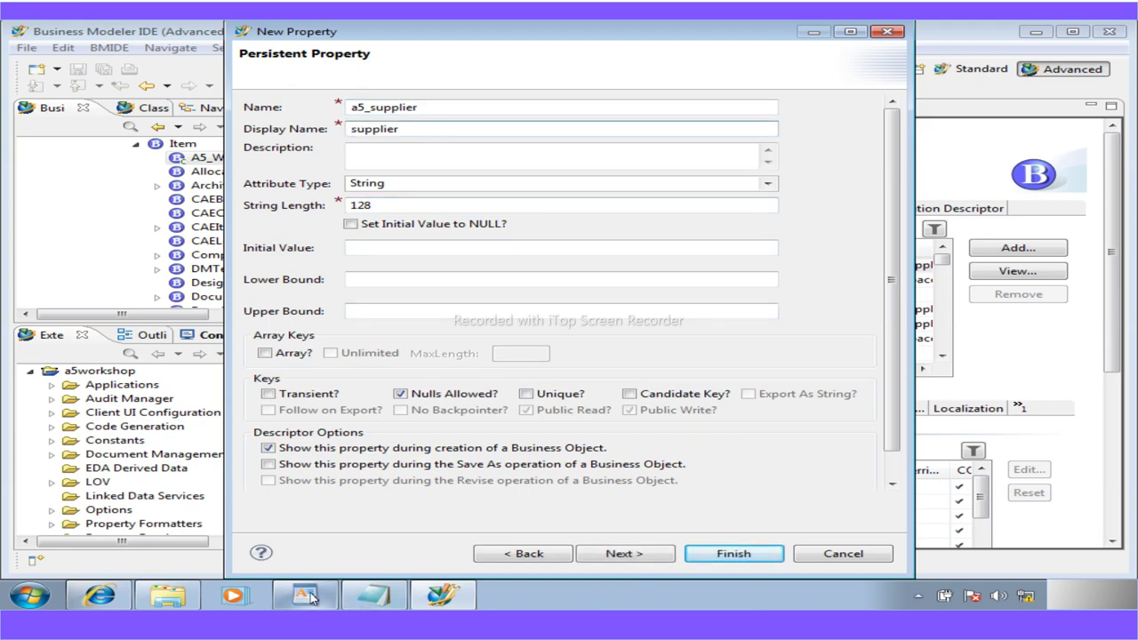
{"action": "left_click", "coordinate": [307, 596]}
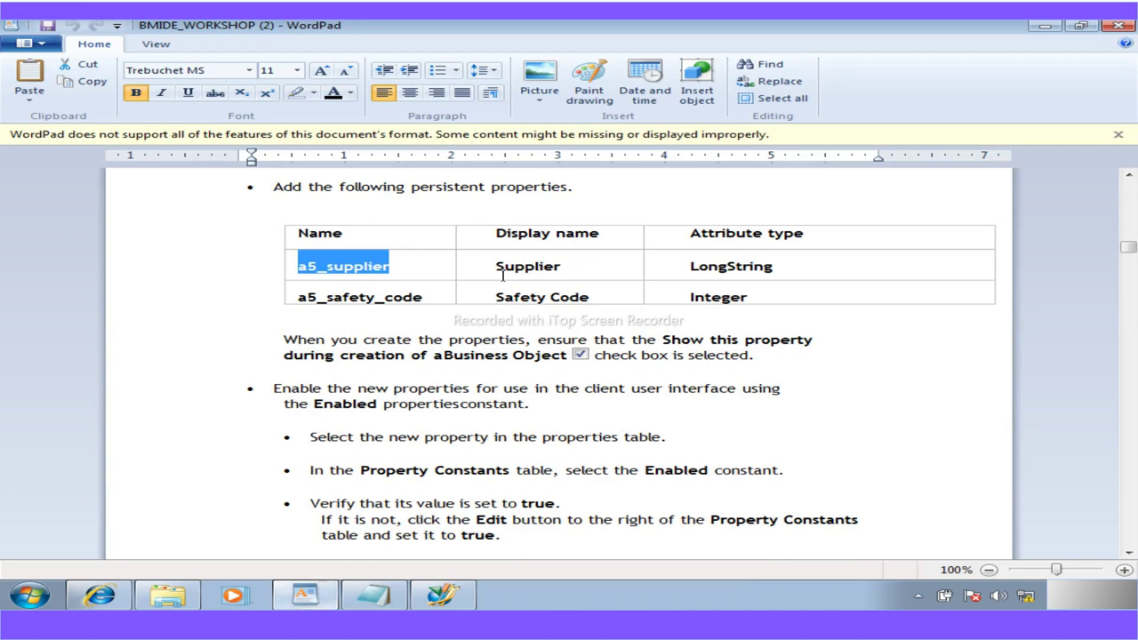
{"action": "left_click", "coordinate": [441, 595]}
{"action": "left_click", "coordinate": [358, 132]}
{"action": "key", "text": "BackSpace"}
{"action": "type", "text": "Supplier"}
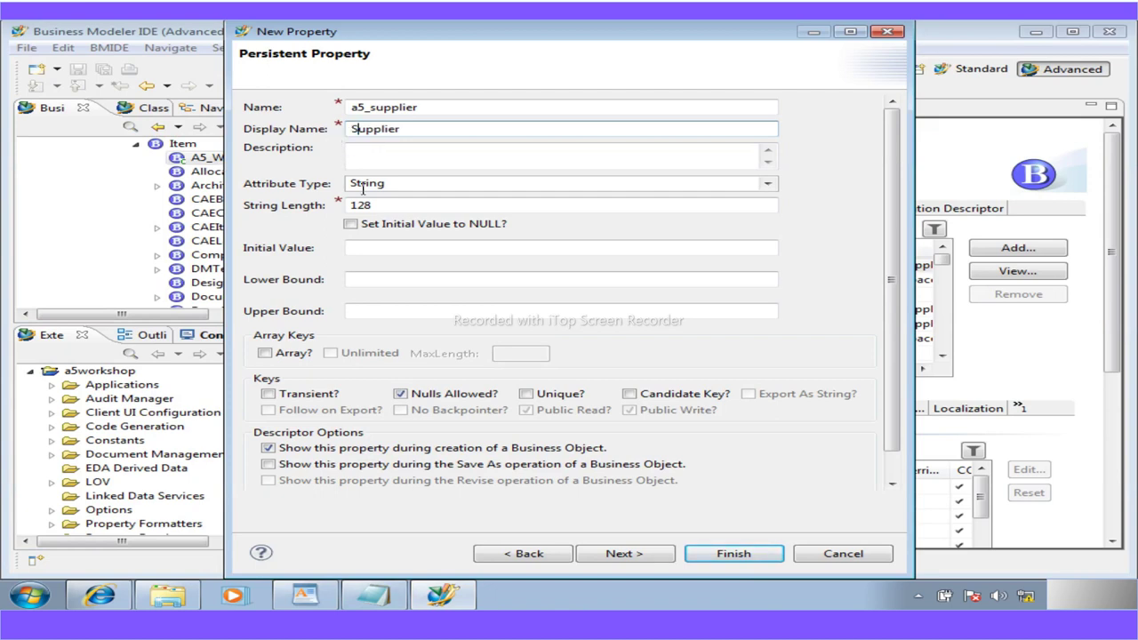
Set the a5_supplier attribute type to LongString, as listed in the guide
{"action": "left_click", "coordinate": [311, 597]}
{"action": "left_click", "coordinate": [311, 597]}
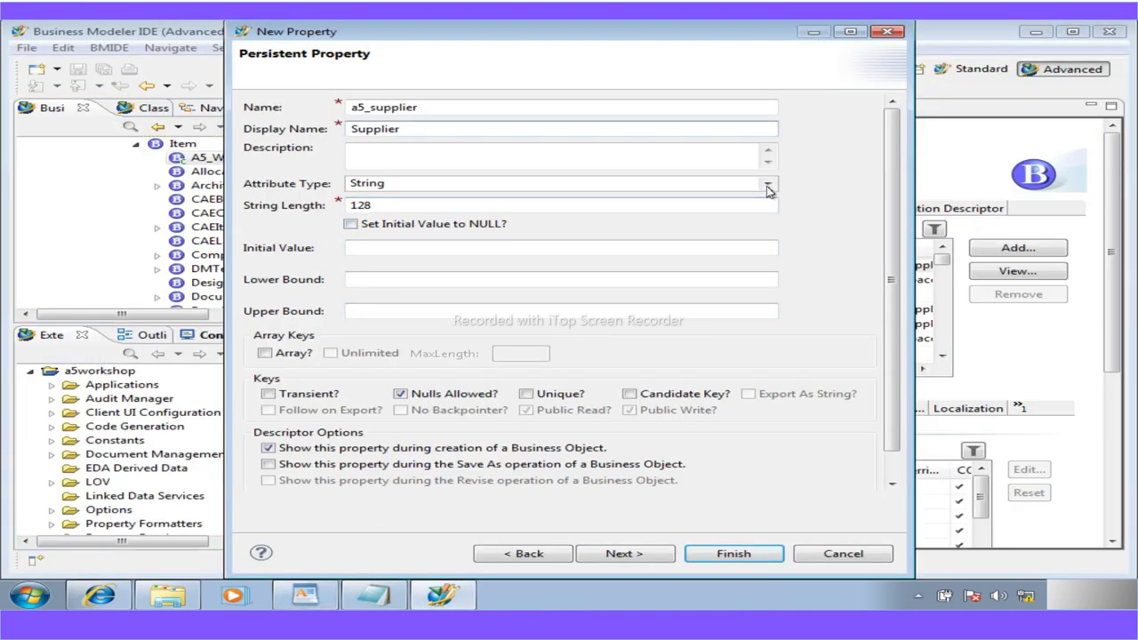
{"action": "left_click", "coordinate": [768, 190]}
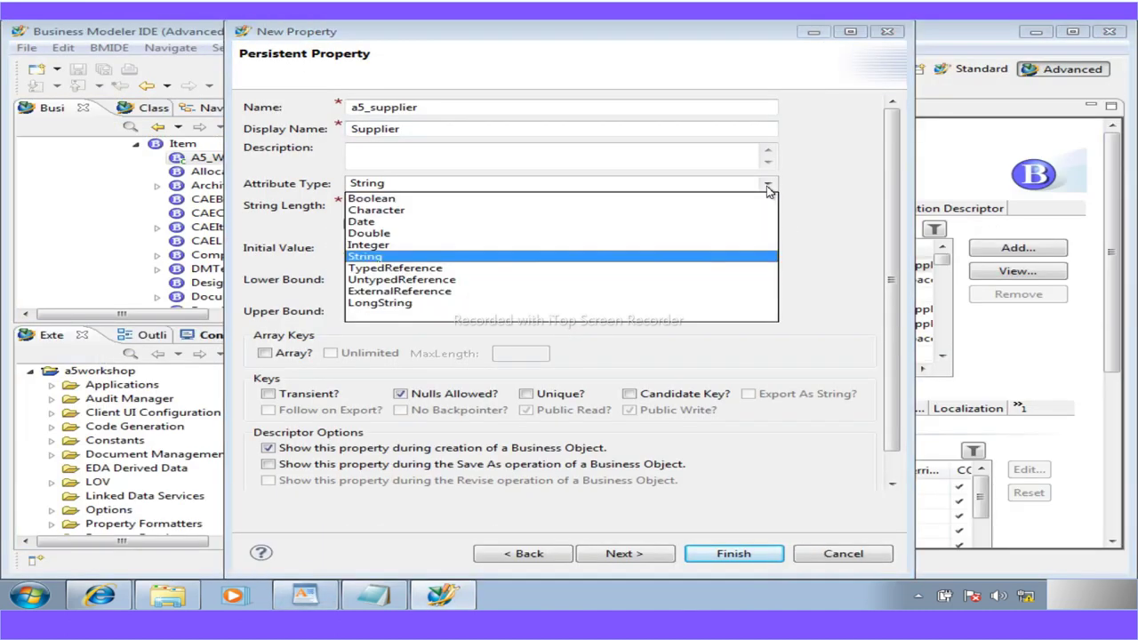
{"action": "left_click", "coordinate": [381, 304]}
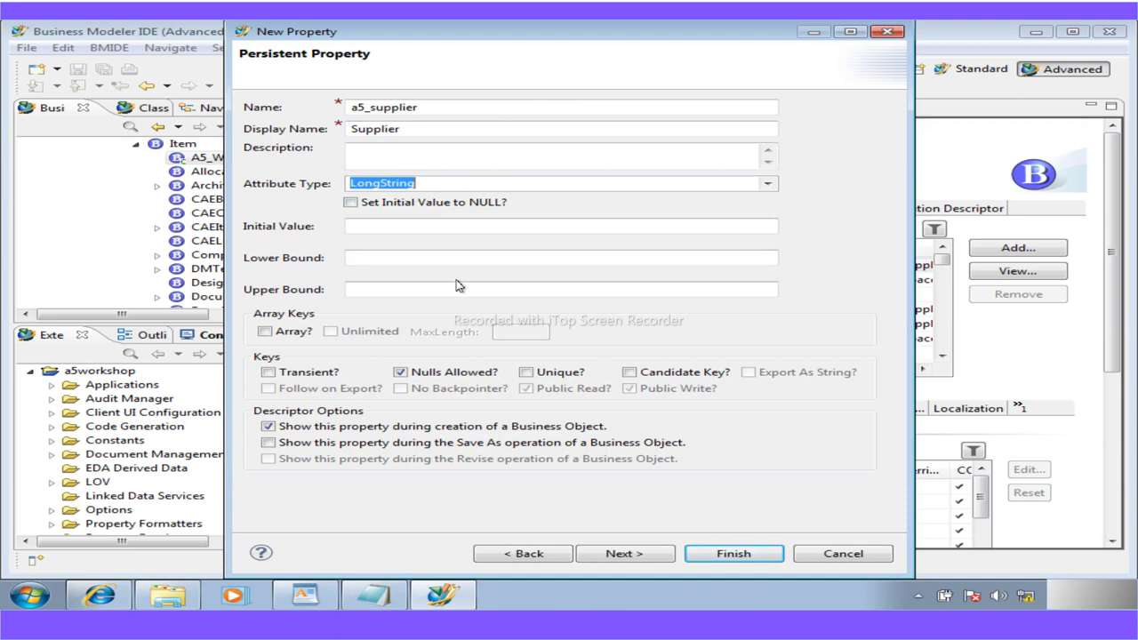
{"action": "left_click", "coordinate": [320, 596]}
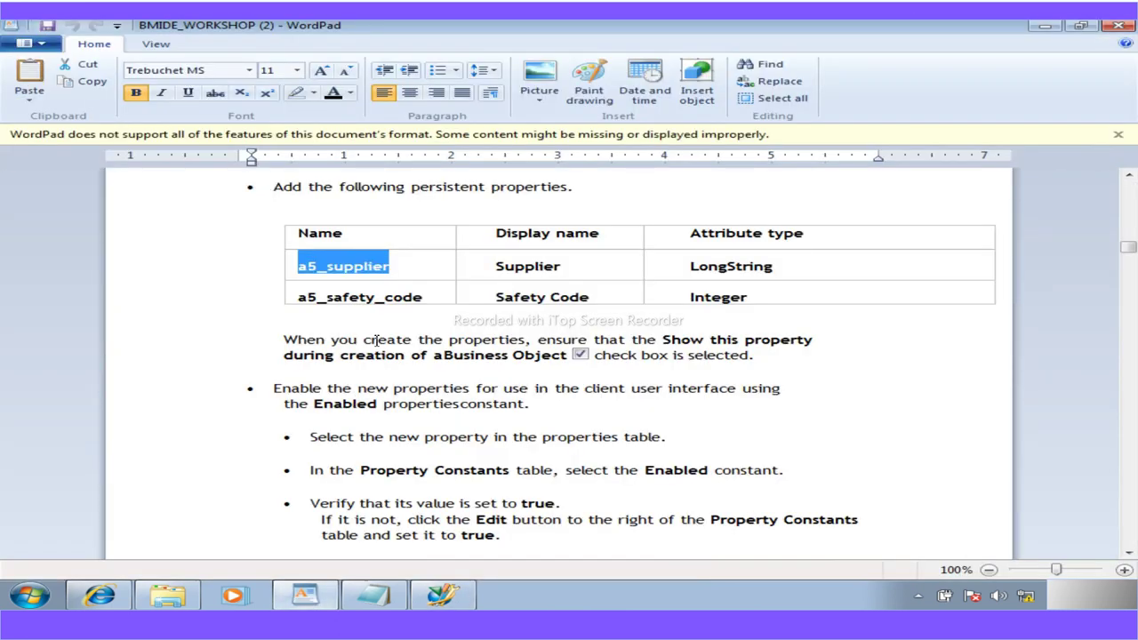
Read the WordPad guide on enabling properties, highlight 'Property Constants', and return to the New Property dialog
{"action": "scroll", "coordinate": [423, 417], "scroll_direction": "down", "scroll_amount": 1}
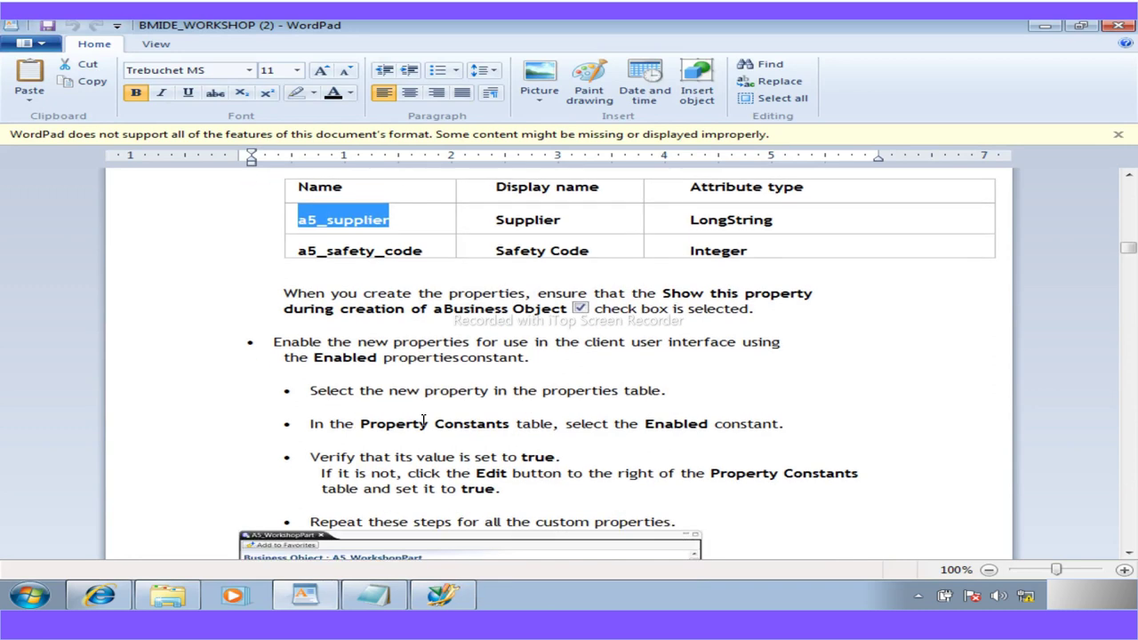
{"action": "scroll", "coordinate": [423, 419], "scroll_direction": "down", "scroll_amount": 2}
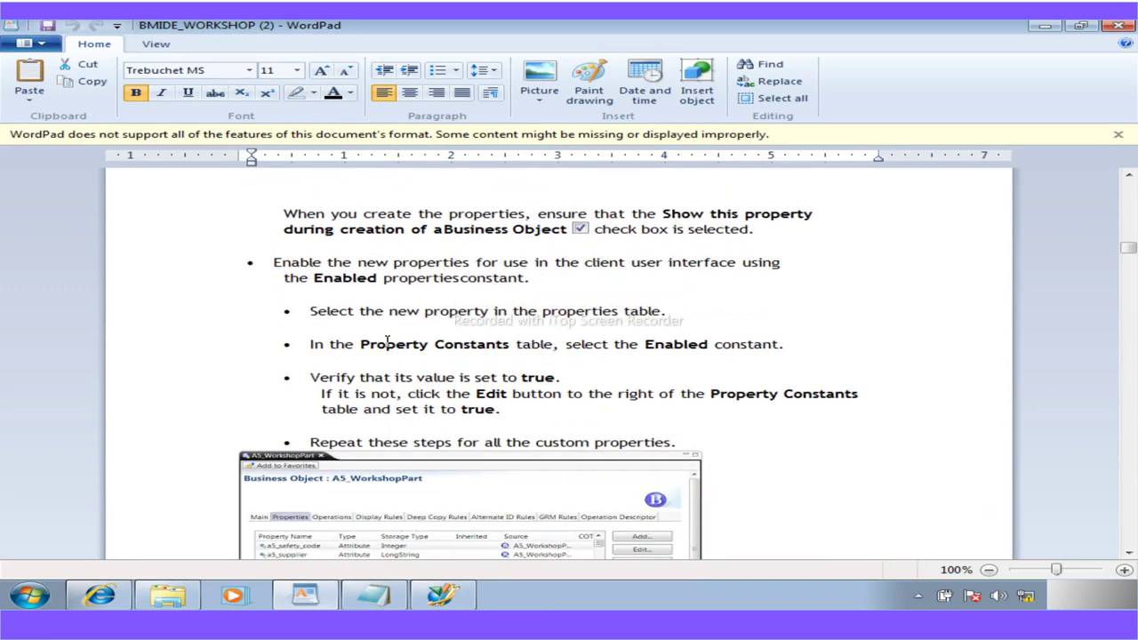
{"action": "scroll", "coordinate": [387, 340], "scroll_direction": "down", "scroll_amount": 1}
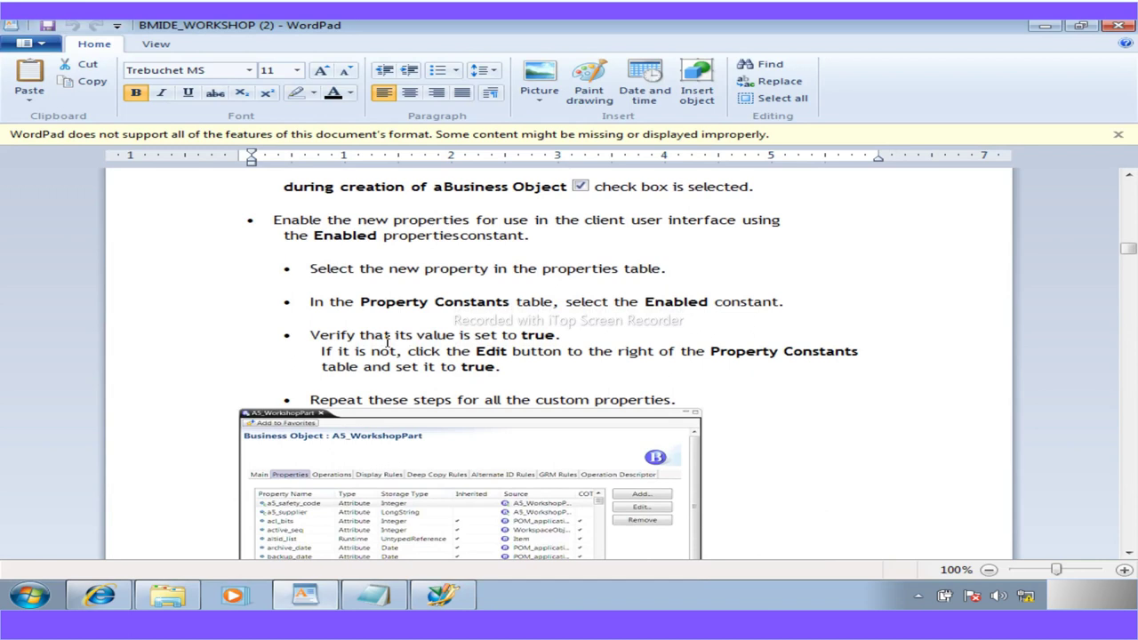
{"action": "scroll", "coordinate": [387, 340], "scroll_direction": "up", "scroll_amount": 1}
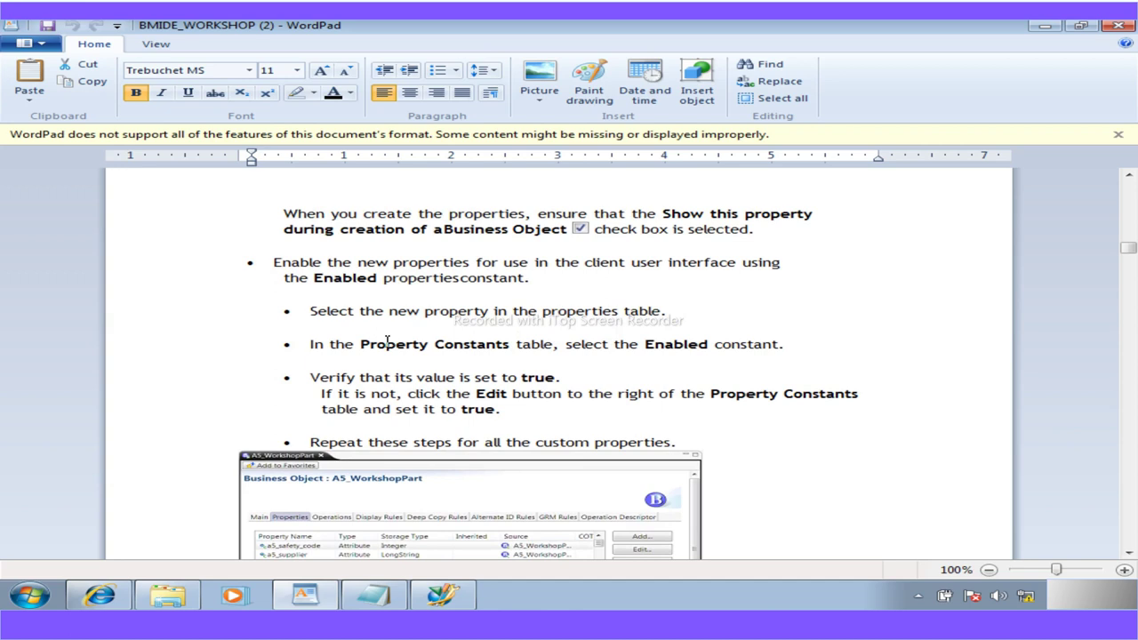
{"action": "scroll", "coordinate": [387, 340], "scroll_direction": "down", "scroll_amount": 3}
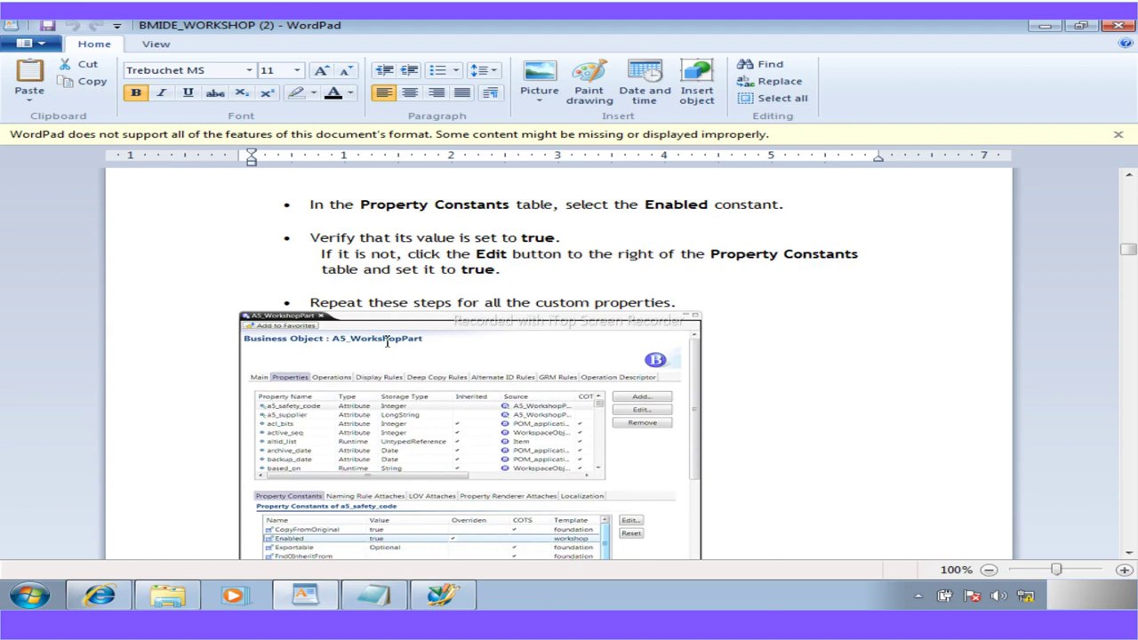
{"action": "scroll", "coordinate": [386, 340], "scroll_direction": "down", "scroll_amount": 1}
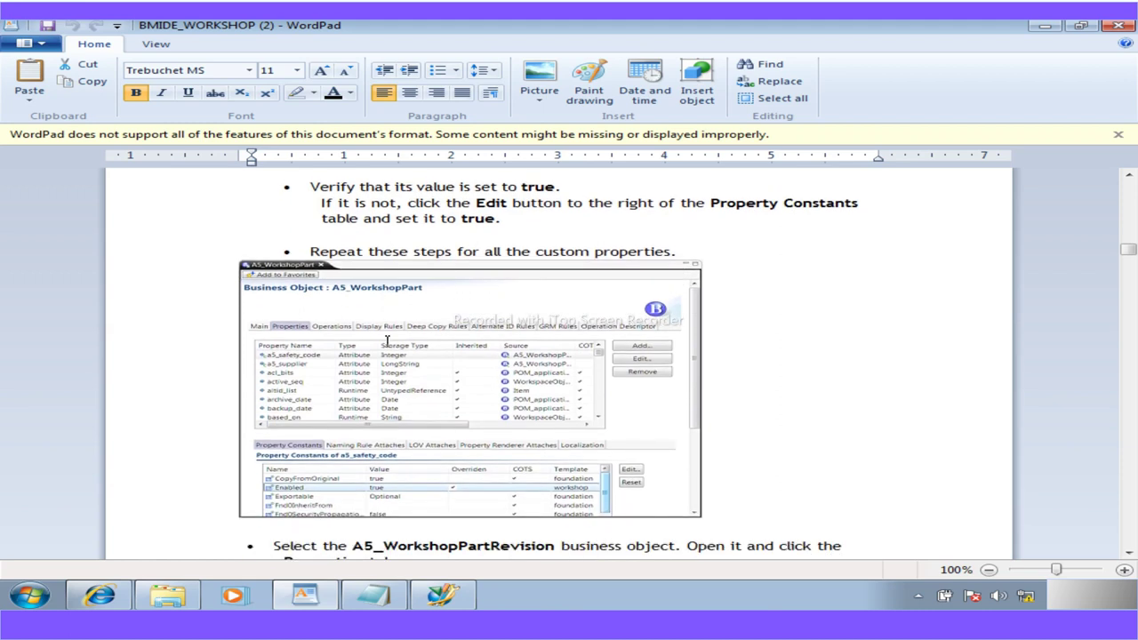
{"action": "scroll", "coordinate": [387, 341], "scroll_direction": "up", "scroll_amount": 4}
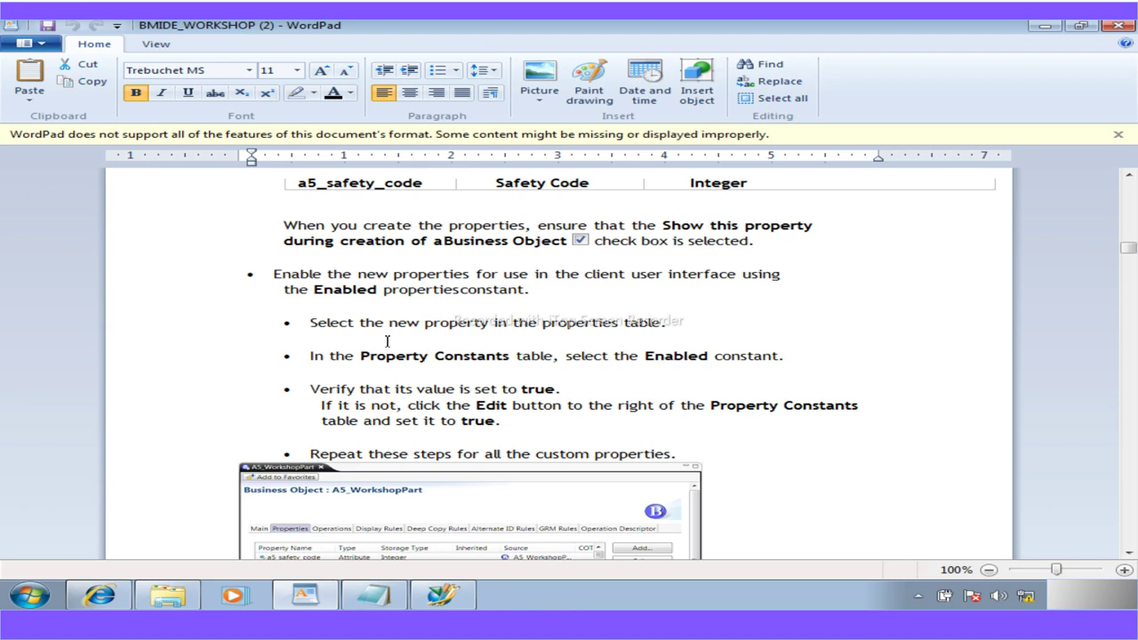
{"action": "scroll", "coordinate": [386, 340], "scroll_direction": "down", "scroll_amount": 3}
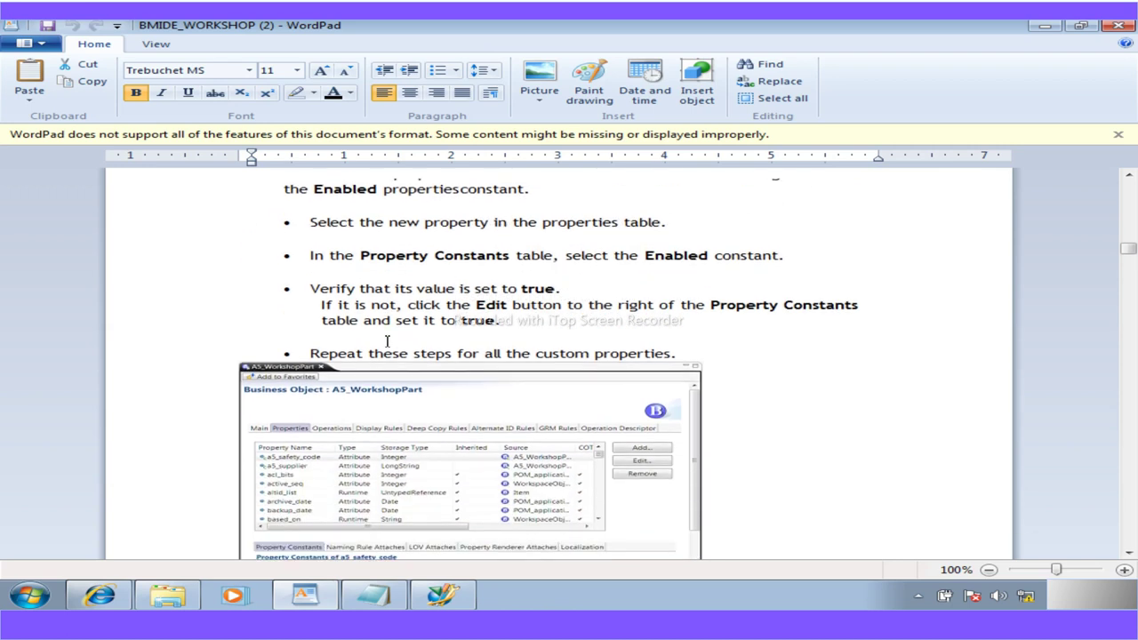
{"action": "scroll", "coordinate": [386, 341], "scroll_direction": "up", "scroll_amount": 2}
{"action": "scroll", "coordinate": [386, 341], "scroll_direction": "down", "scroll_amount": 3}
{"action": "scroll", "coordinate": [387, 340], "scroll_direction": "up", "scroll_amount": 2}
{"action": "left_click_drag", "start_coordinate": [511, 255], "coordinate": [360, 256]}
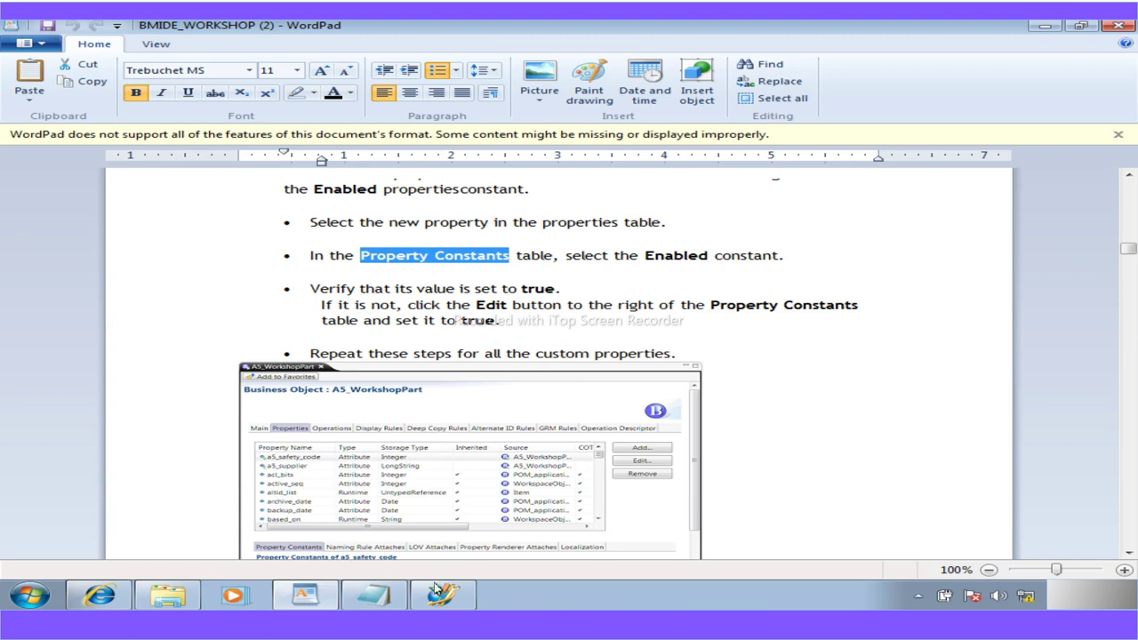
{"action": "left_click", "coordinate": [439, 594]}
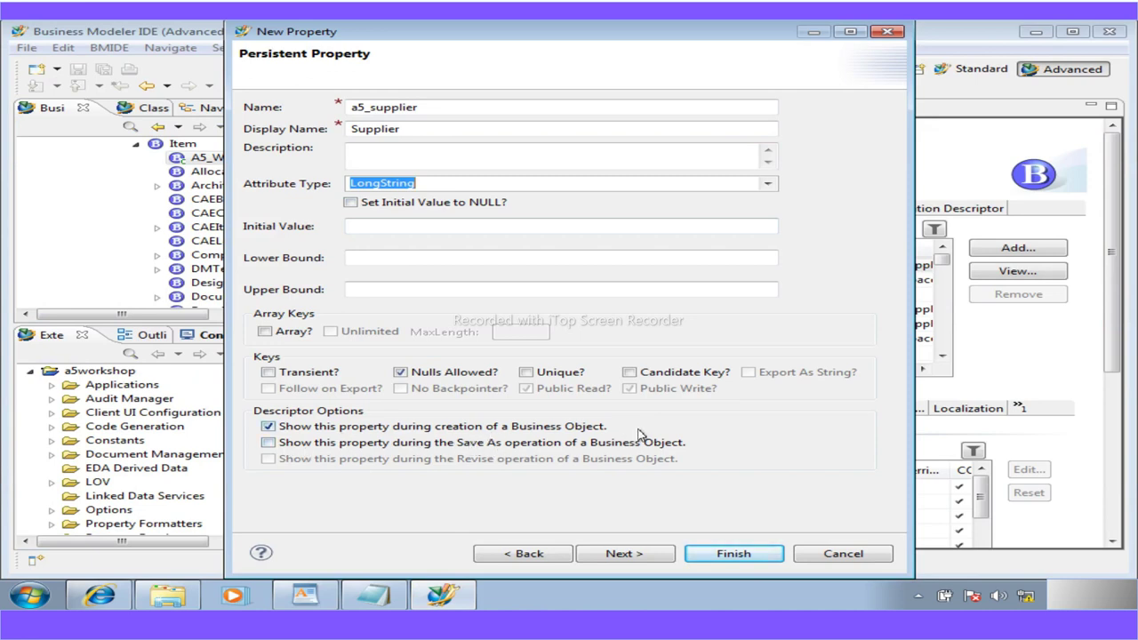
Finish creating the a5_supplier property and confirm its Enabled constant is true
{"action": "left_click", "coordinate": [644, 560]}
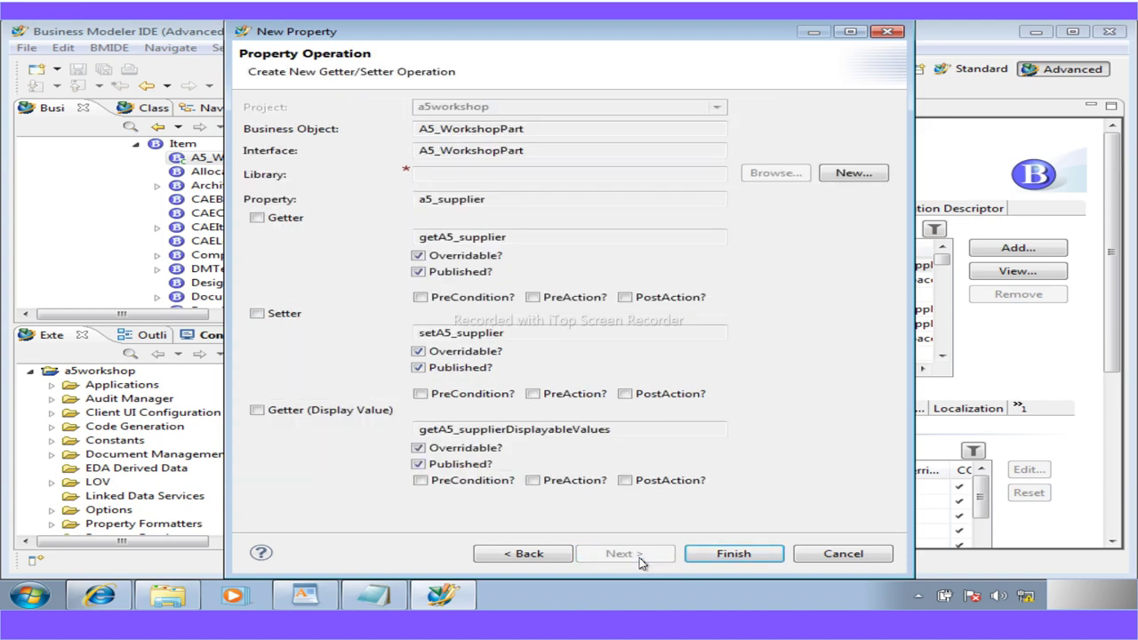
{"action": "left_click", "coordinate": [720, 556]}
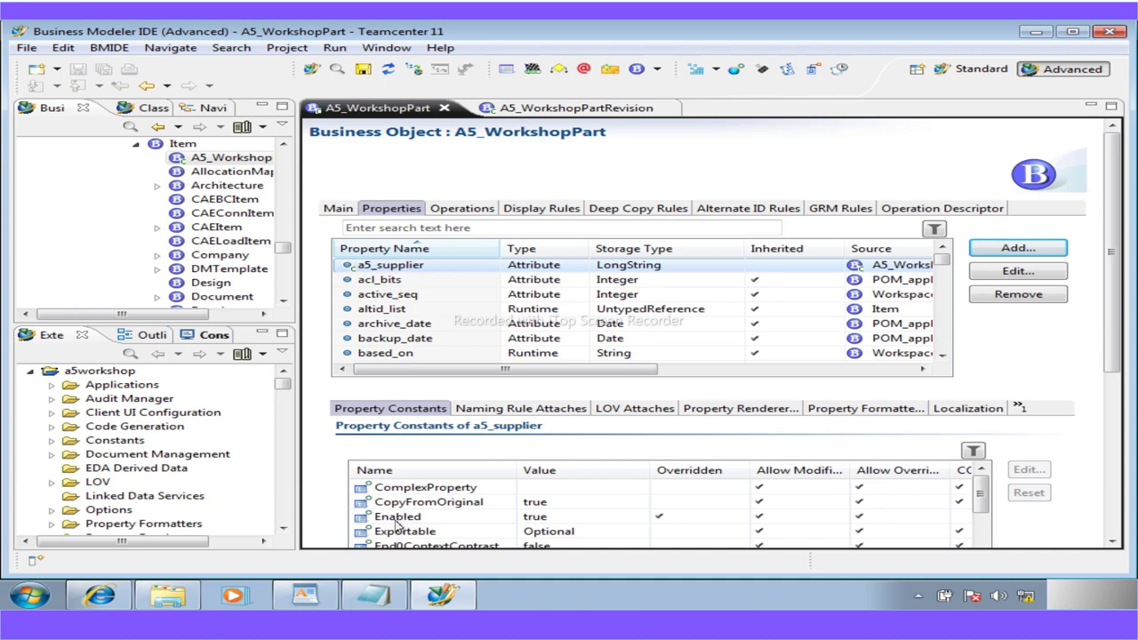
{"action": "left_click", "coordinate": [405, 517]}
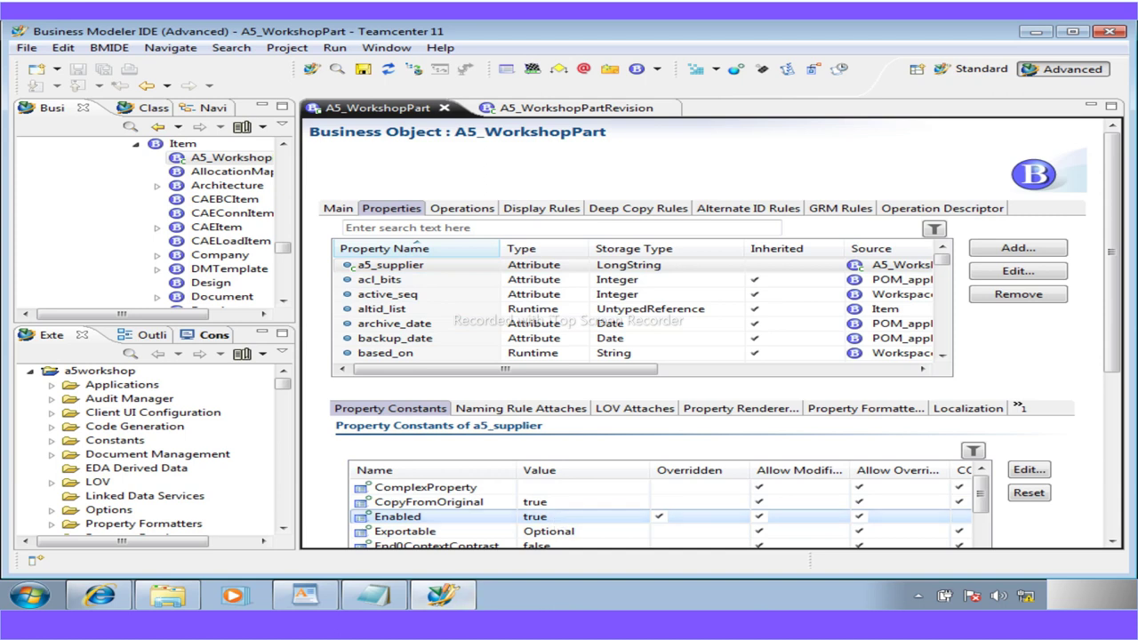
Find and select a5_safety_code in the PDF guide's property table, then return to the Business Modeler IDE
{"action": "key", "text": "alt+Tab"}
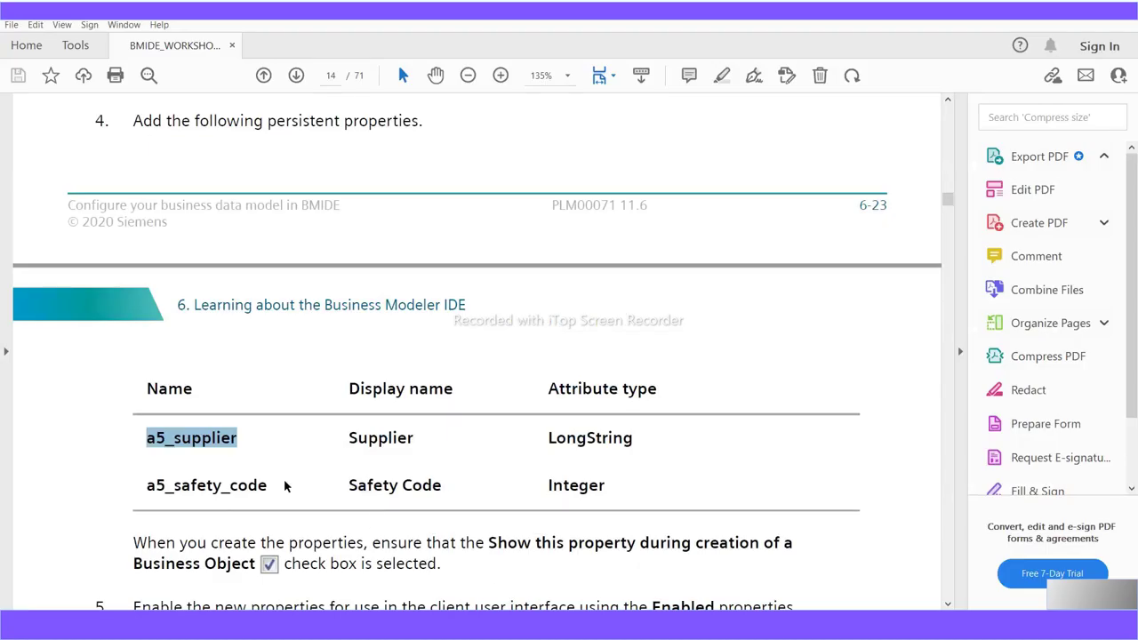
{"action": "scroll", "coordinate": [264, 496], "scroll_direction": "down", "scroll_amount": 1}
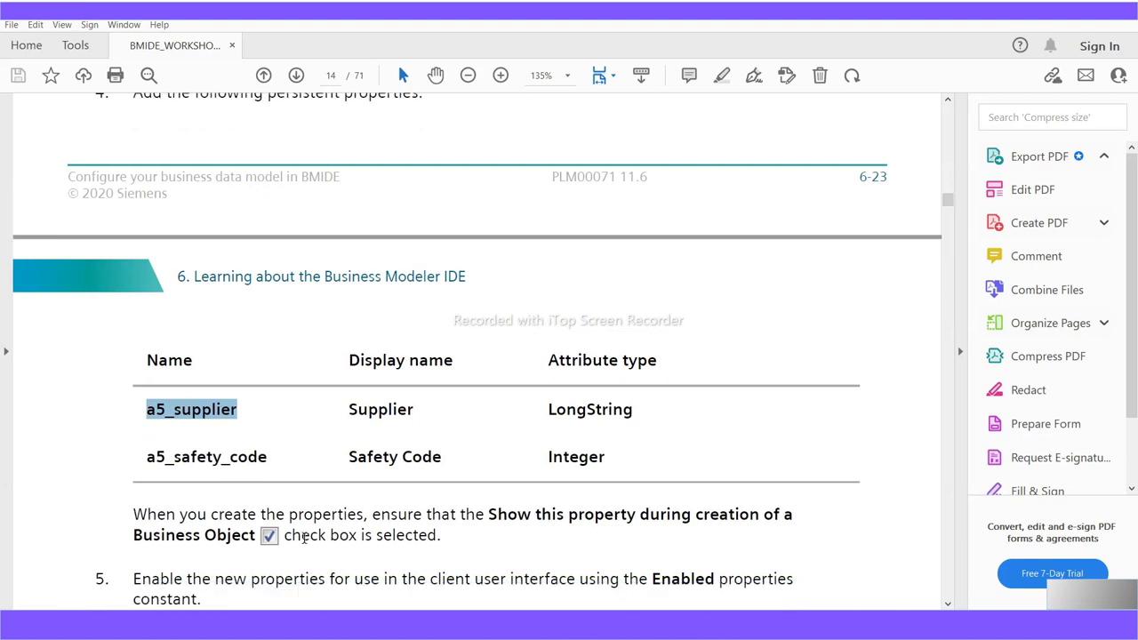
{"action": "scroll", "coordinate": [351, 545], "scroll_direction": "down", "scroll_amount": 1}
{"action": "scroll", "coordinate": [350, 545], "scroll_direction": "down", "scroll_amount": 3}
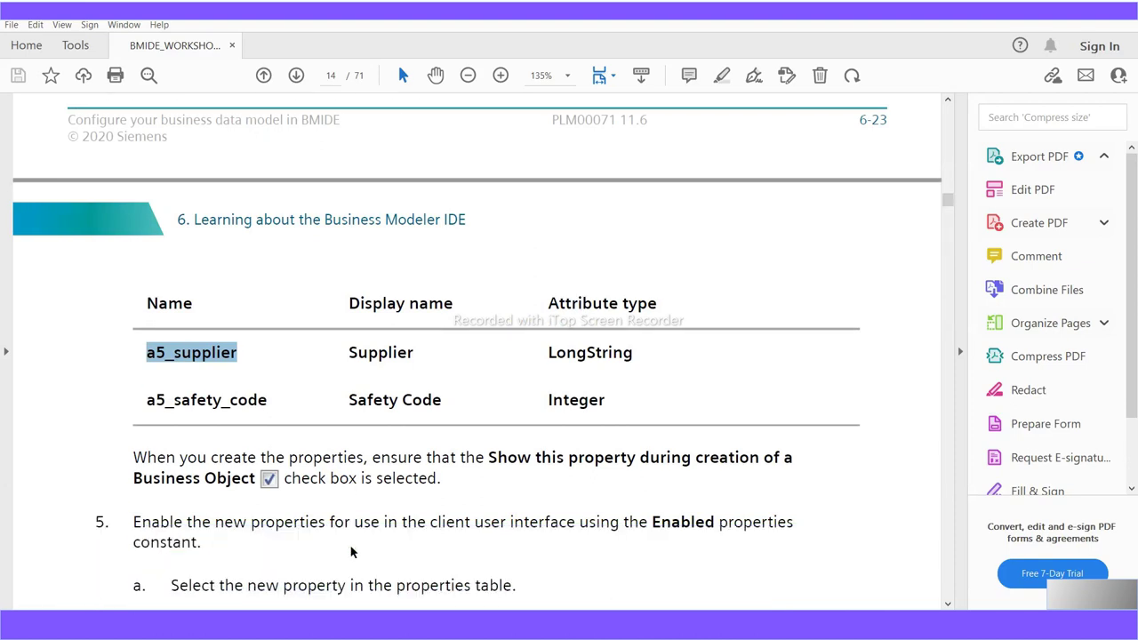
{"action": "scroll", "coordinate": [350, 546], "scroll_direction": "down", "scroll_amount": 4}
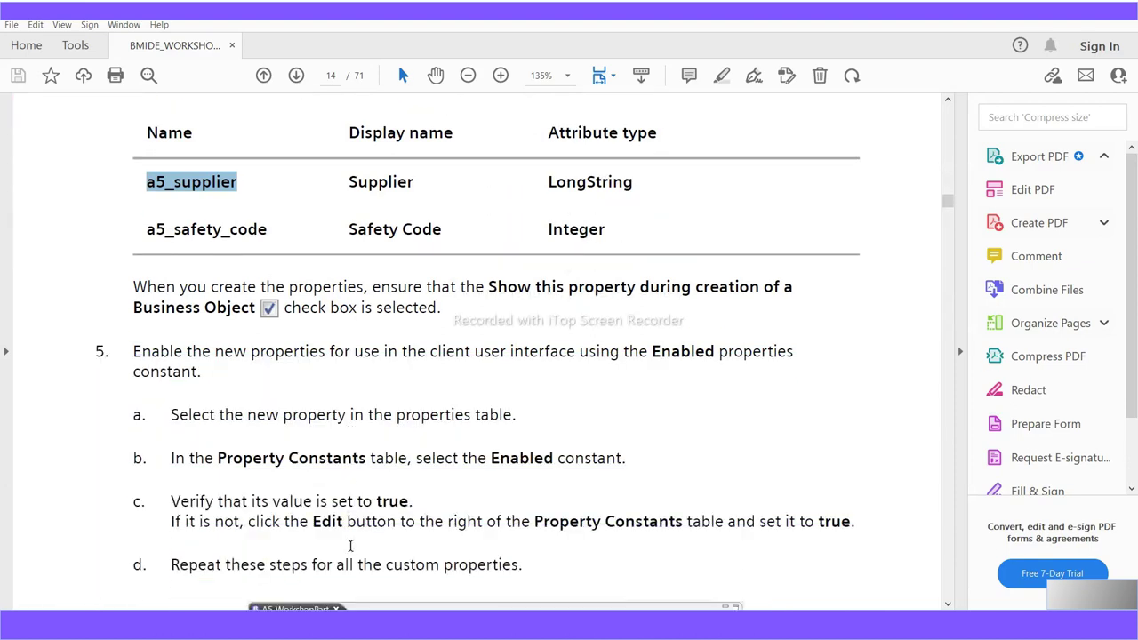
{"action": "scroll", "coordinate": [350, 546], "scroll_direction": "down", "scroll_amount": 9}
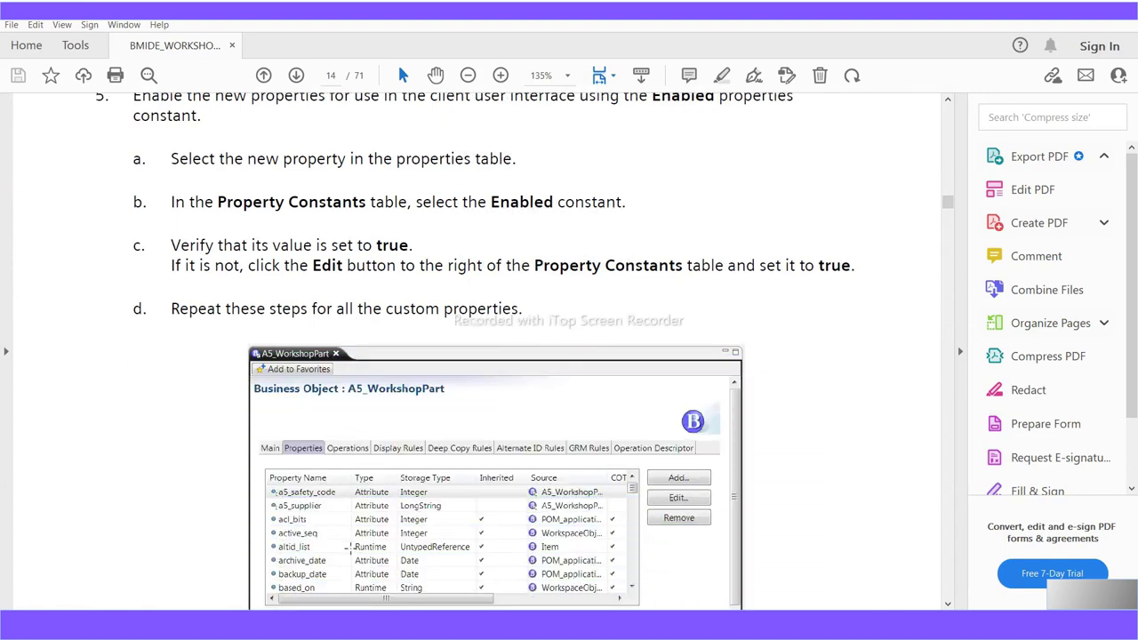
{"action": "scroll", "coordinate": [350, 546], "scroll_direction": "up", "scroll_amount": 12}
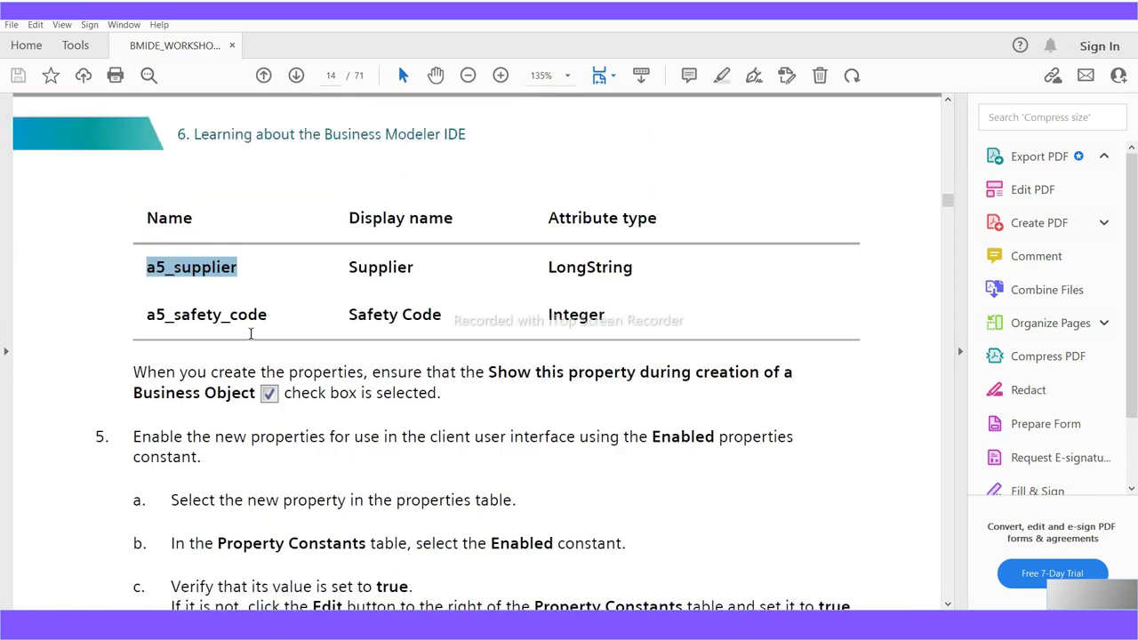
{"action": "left_click_drag", "start_coordinate": [268, 318], "coordinate": [89, 308]}
{"action": "scroll", "coordinate": [441, 433], "scroll_direction": "up", "scroll_amount": 3}
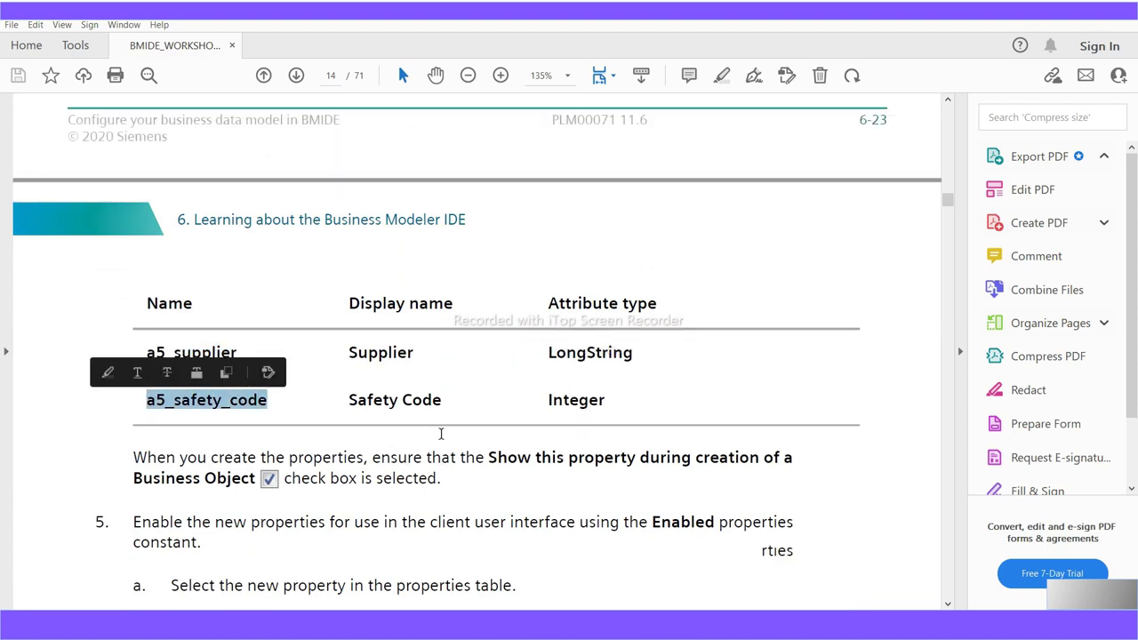
{"action": "scroll", "coordinate": [441, 434], "scroll_direction": "up", "scroll_amount": 20}
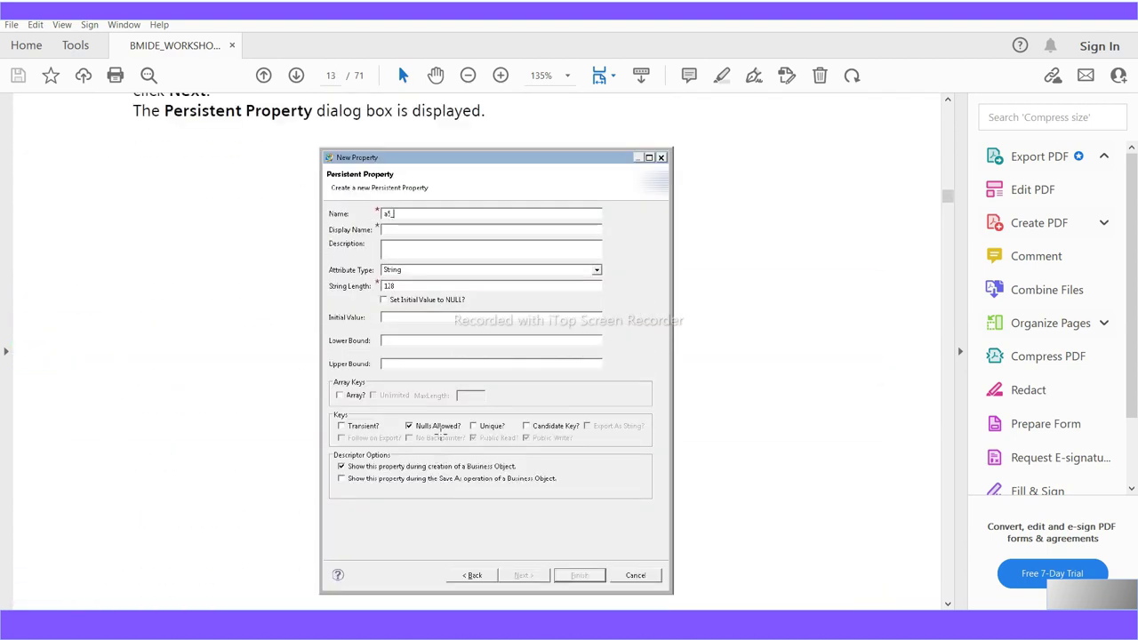
{"action": "scroll", "coordinate": [441, 434], "scroll_direction": "up", "scroll_amount": 4}
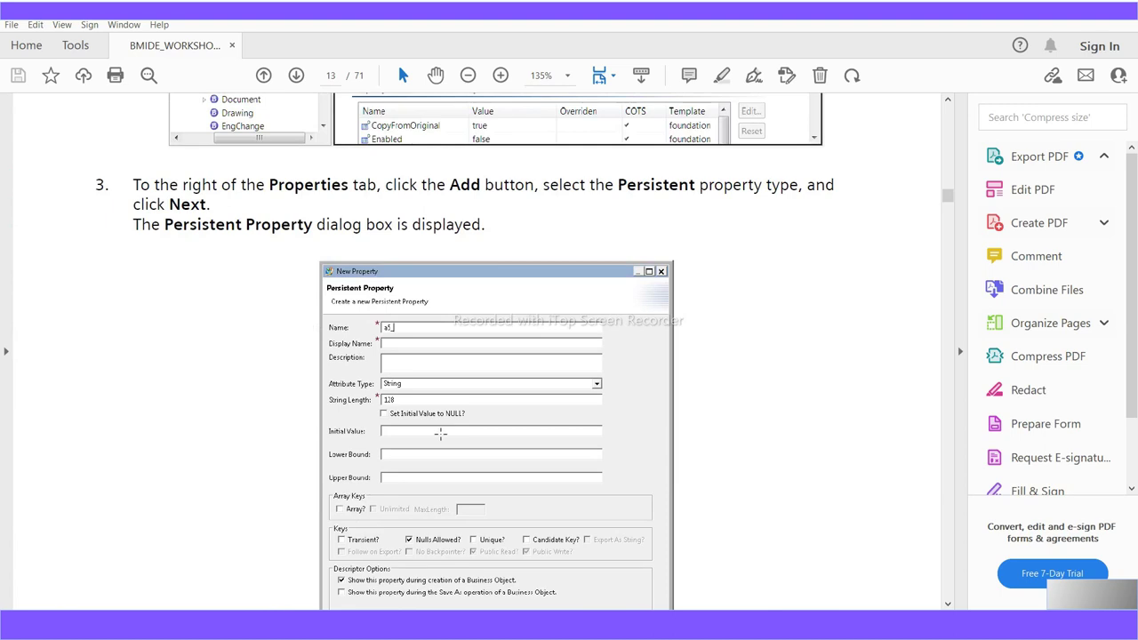
{"action": "scroll", "coordinate": [490, 513], "scroll_direction": "down", "scroll_amount": 15}
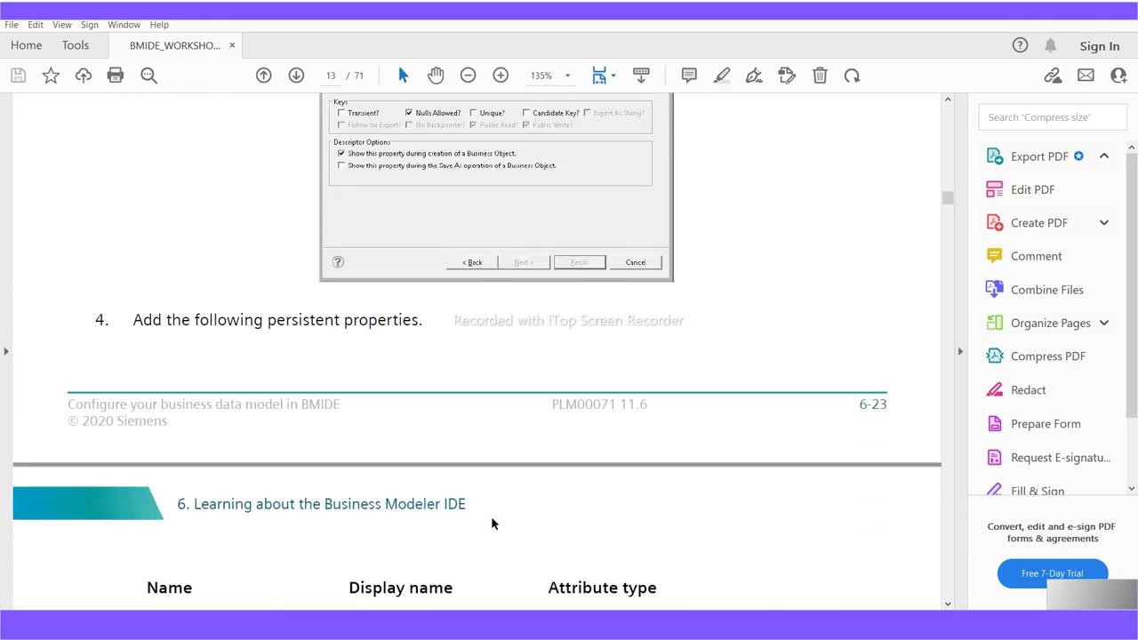
{"action": "scroll", "coordinate": [493, 525], "scroll_direction": "down", "scroll_amount": 8}
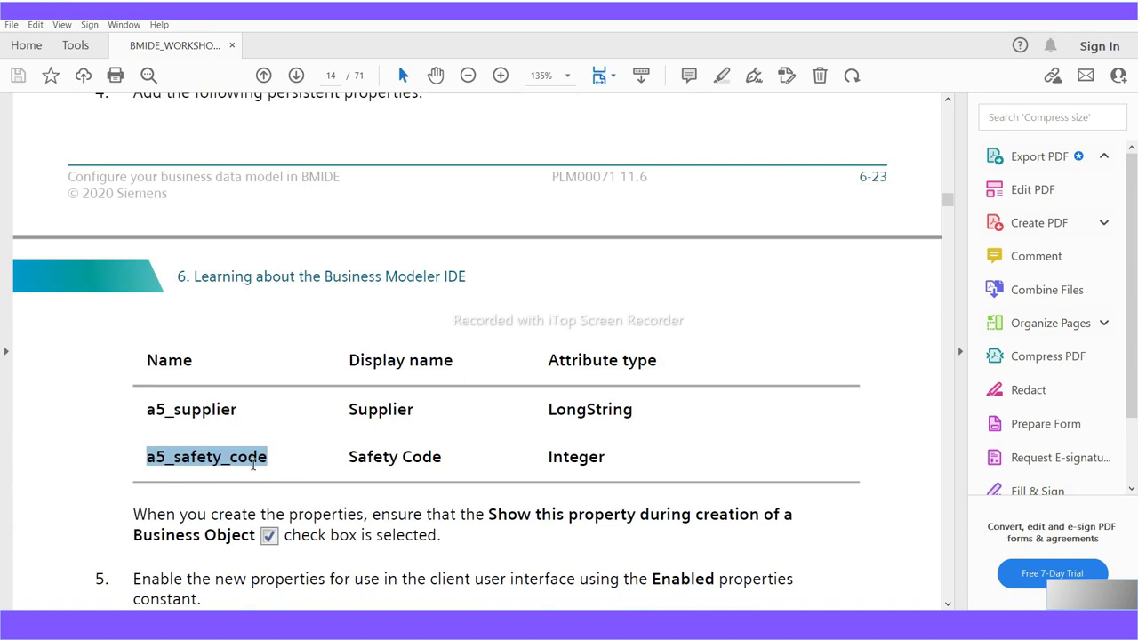
{"action": "key", "text": "alt+Tab"}
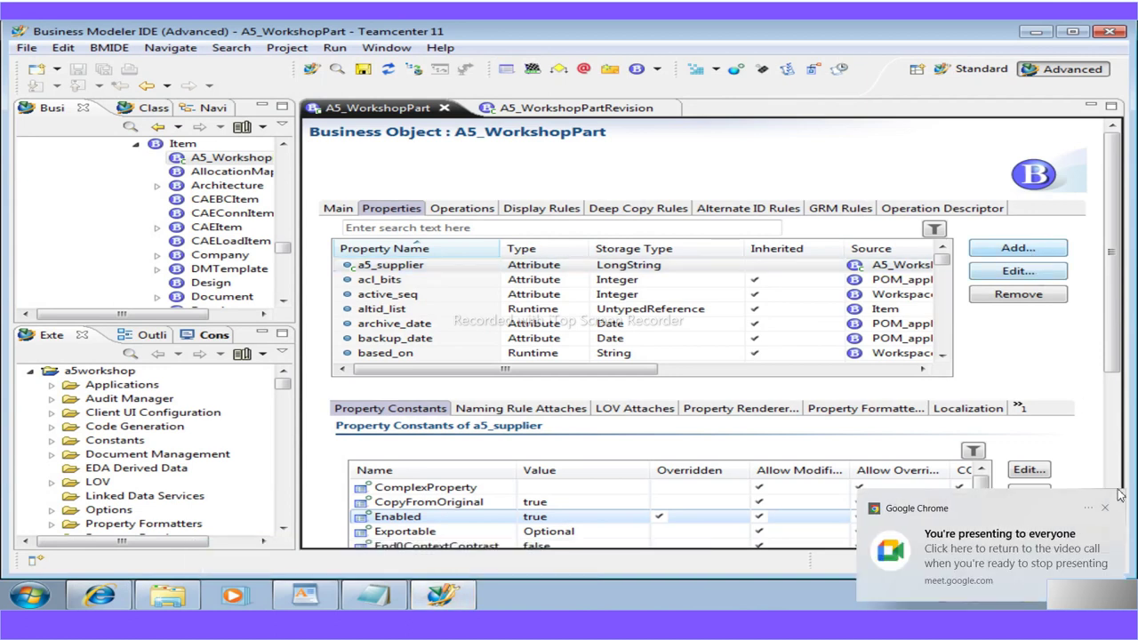
Start a new A5_WorkshopPart property and copy the name a5_safety_code from the WordPad guide
{"action": "left_click", "coordinate": [1106, 508]}
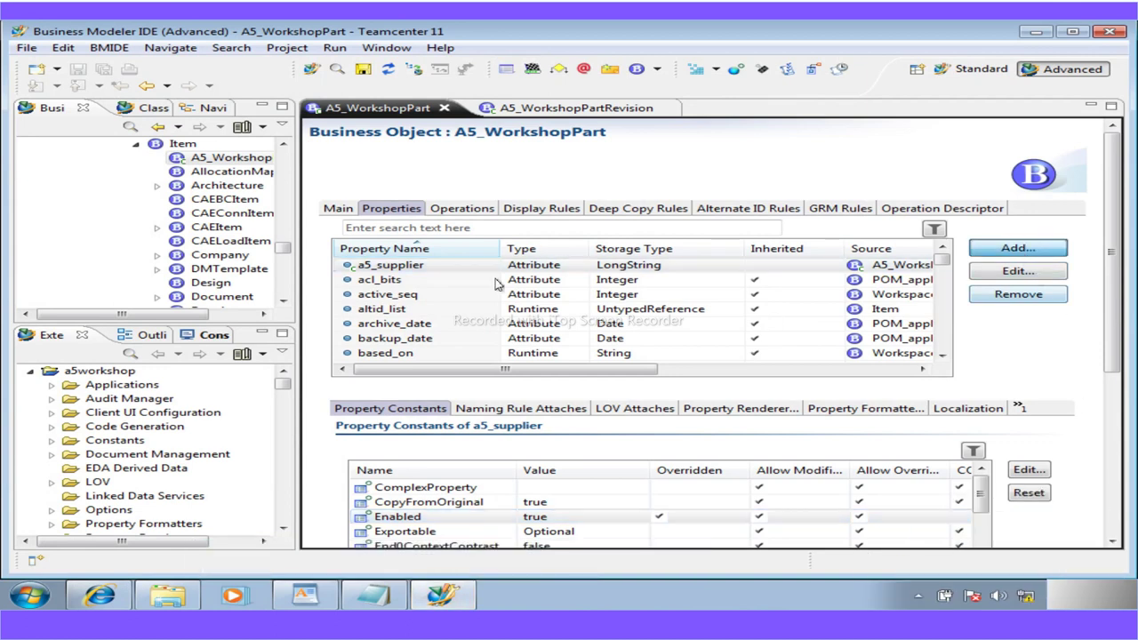
{"action": "left_click", "coordinate": [1018, 248]}
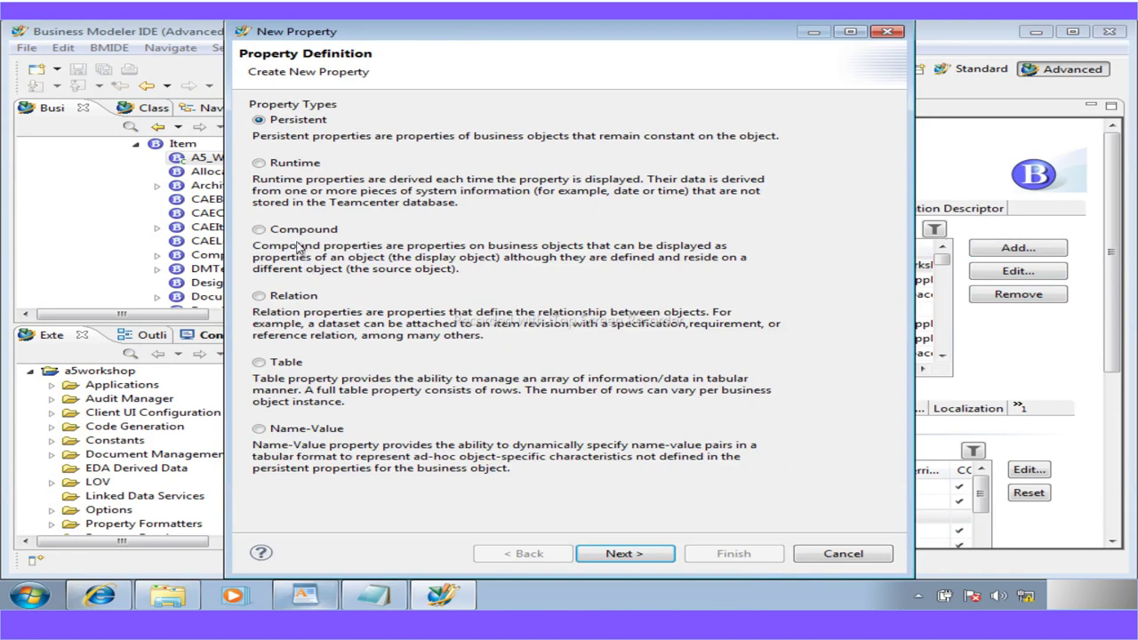
{"action": "left_click", "coordinate": [335, 601]}
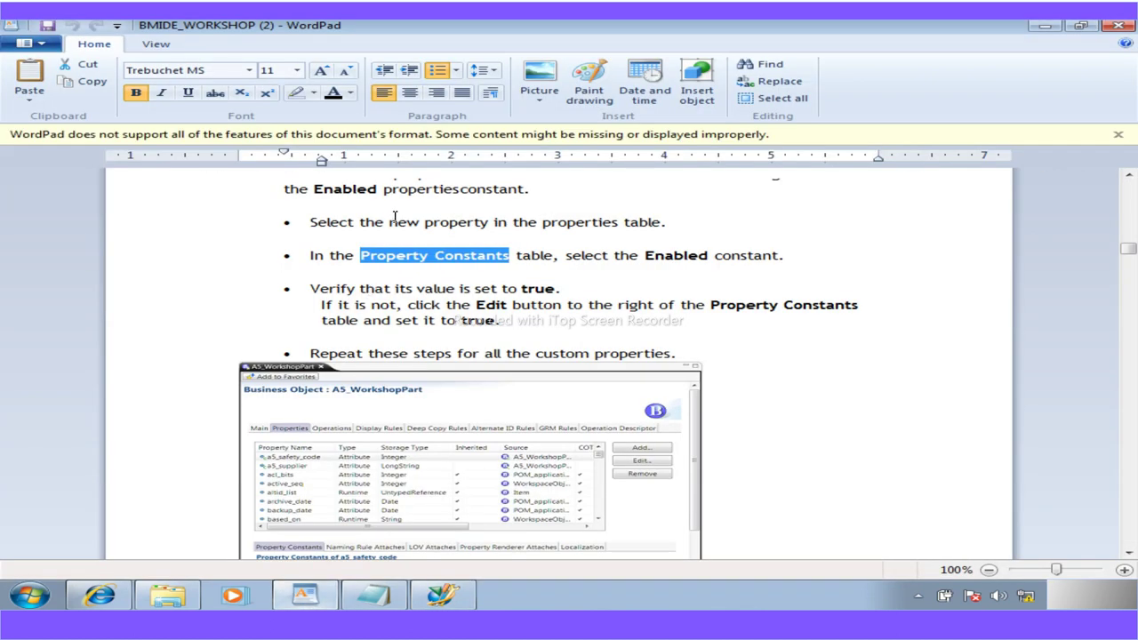
{"action": "scroll", "coordinate": [388, 477], "scroll_direction": "down", "scroll_amount": 1}
{"action": "scroll", "coordinate": [388, 478], "scroll_direction": "down", "scroll_amount": 1}
{"action": "scroll", "coordinate": [388, 477], "scroll_direction": "up", "scroll_amount": 5}
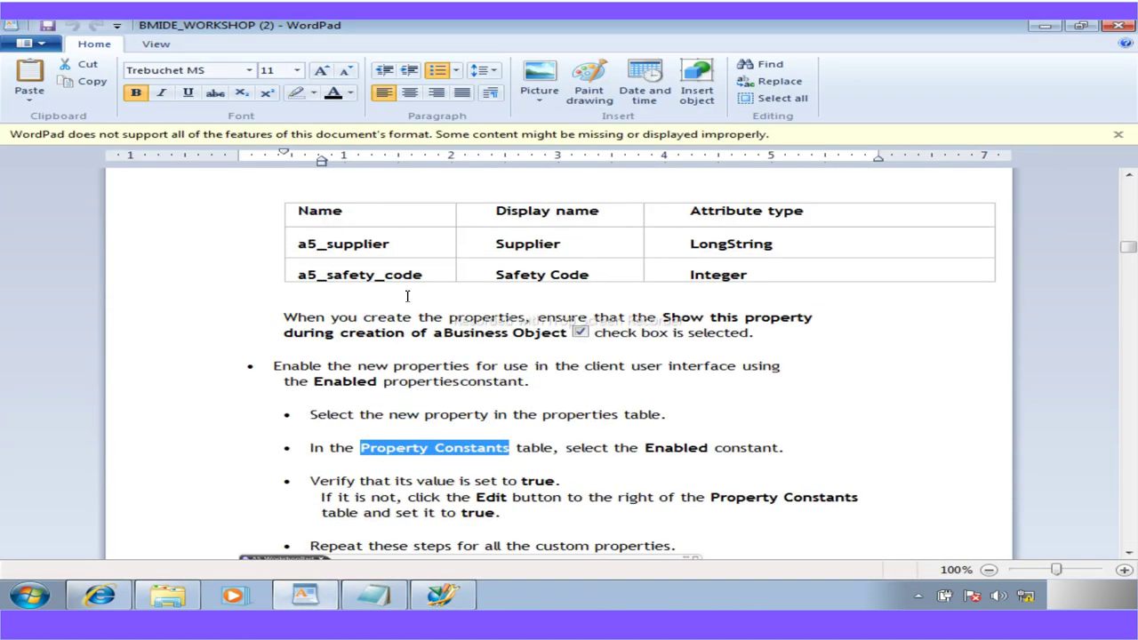
{"action": "left_click_drag", "start_coordinate": [423, 275], "coordinate": [302, 280]}
{"action": "key", "text": "ctrl+c"}
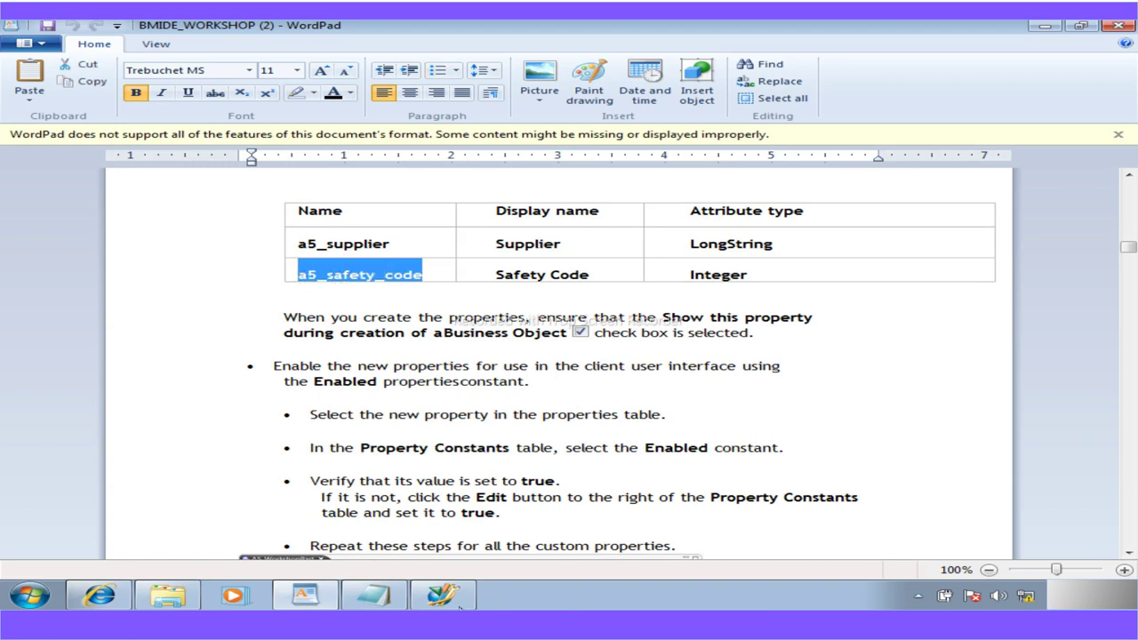
{"action": "left_click", "coordinate": [442, 595]}
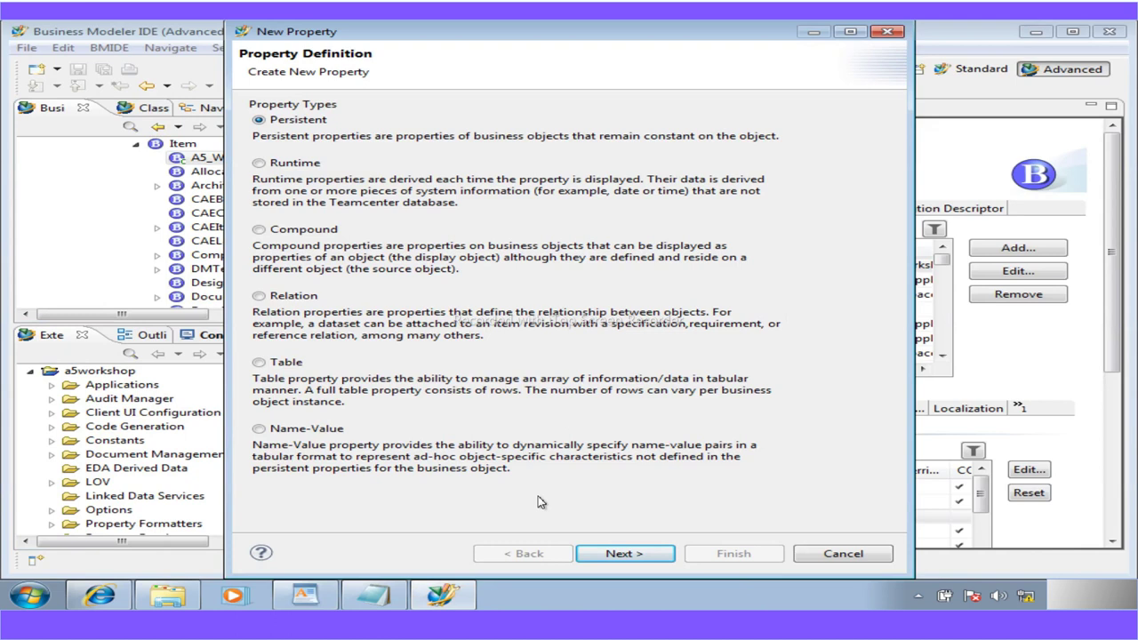
Name the persistent property a5_safety_code with display name Safety Code
{"action": "left_click", "coordinate": [625, 554]}
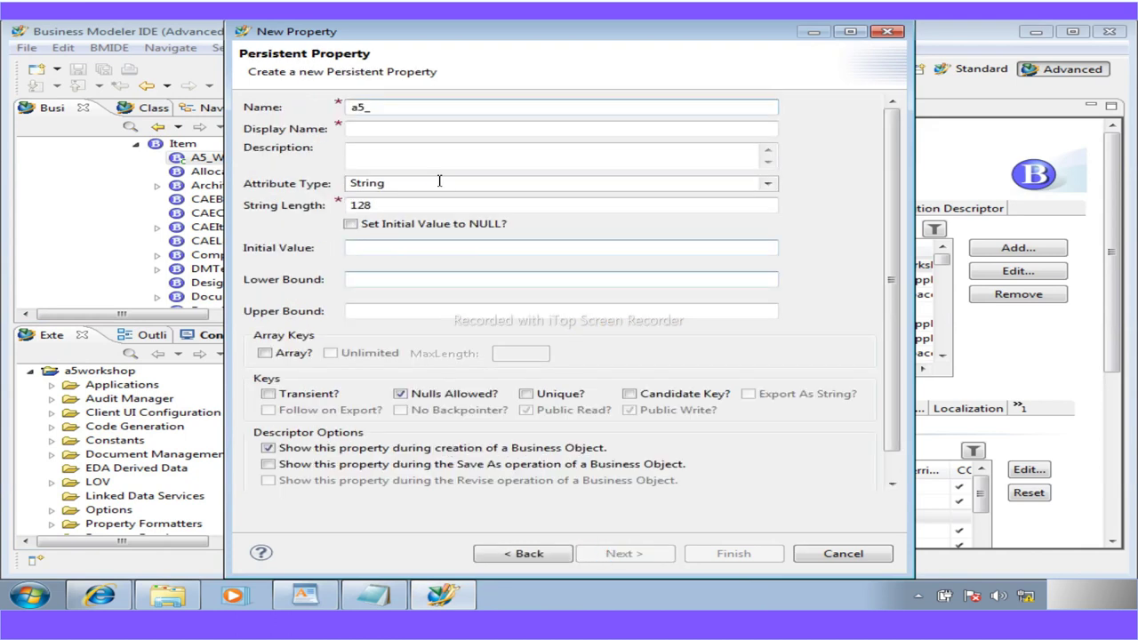
{"action": "left_click_drag", "start_coordinate": [374, 107], "coordinate": [327, 108]}
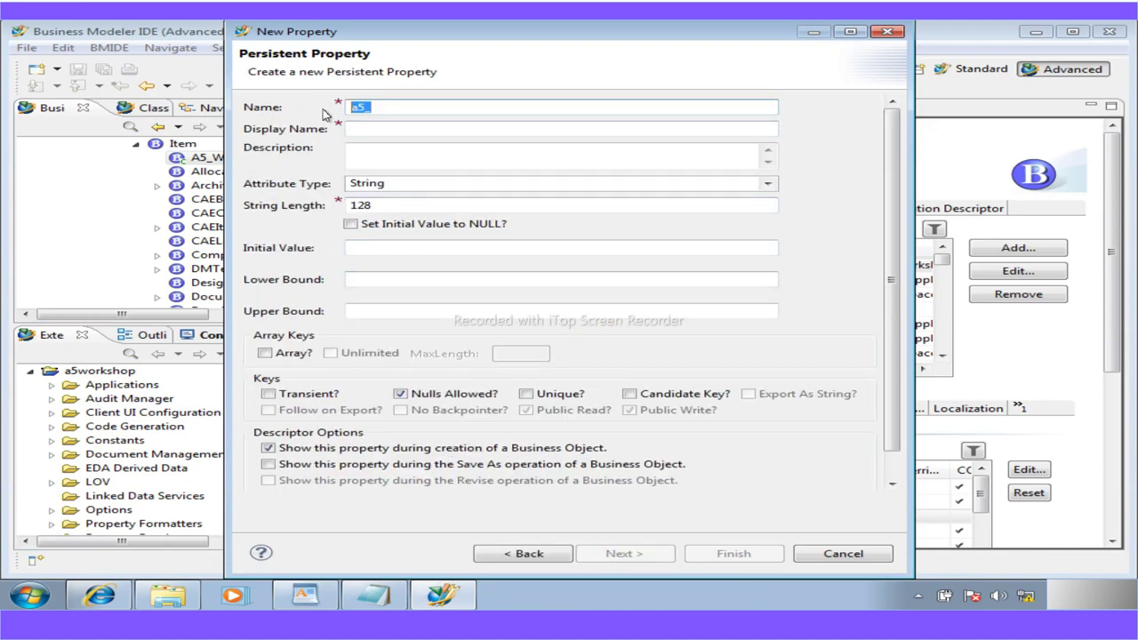
{"action": "key", "text": "ctrl+v"}
{"action": "left_click_drag", "start_coordinate": [356, 130], "coordinate": [350, 130]}
{"action": "type", "text": "S"}
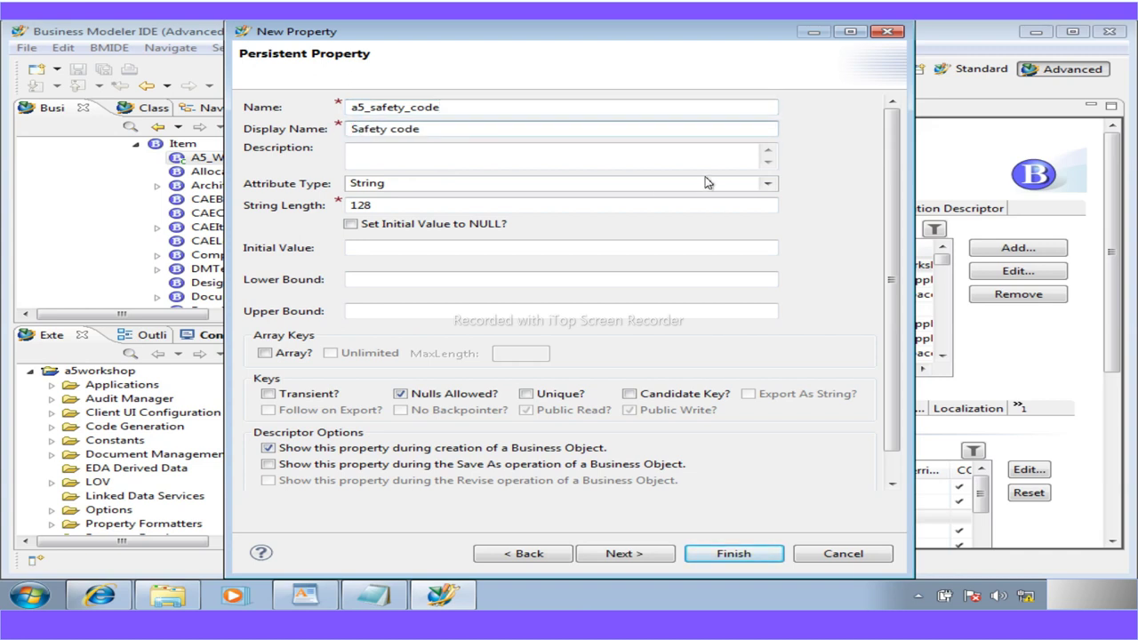
{"action": "left_click", "coordinate": [398, 132]}
{"action": "key", "text": "BackSpace"}
{"action": "type", "text": "C"}
Set the attribute type to Integer and finish creating a5_safety_code
{"action": "left_click", "coordinate": [305, 596]}
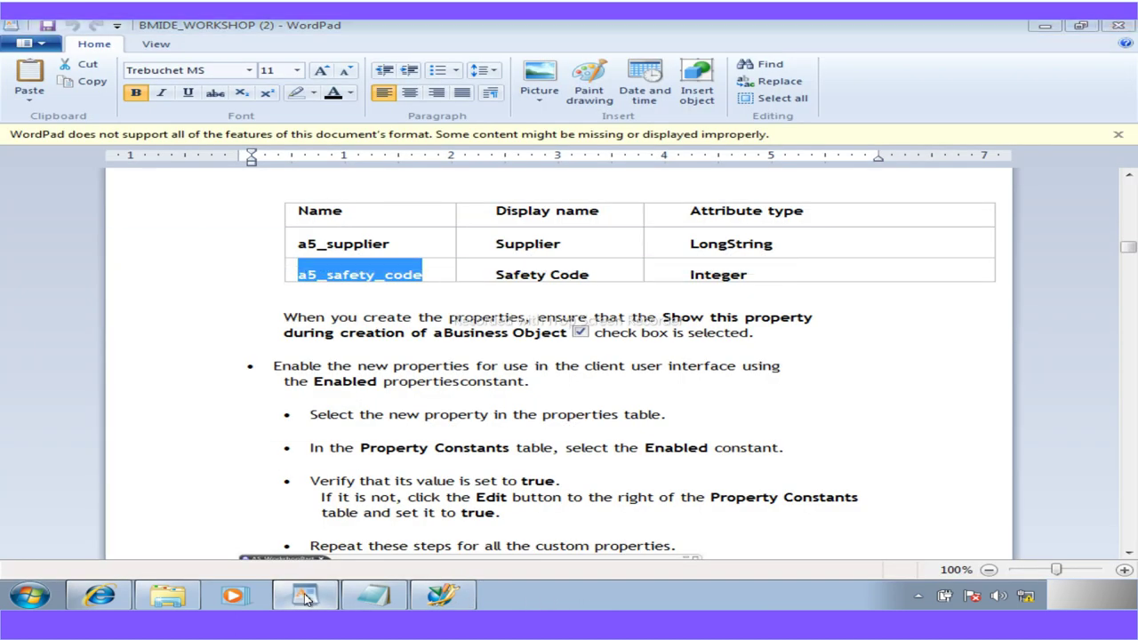
{"action": "left_click", "coordinate": [305, 596]}
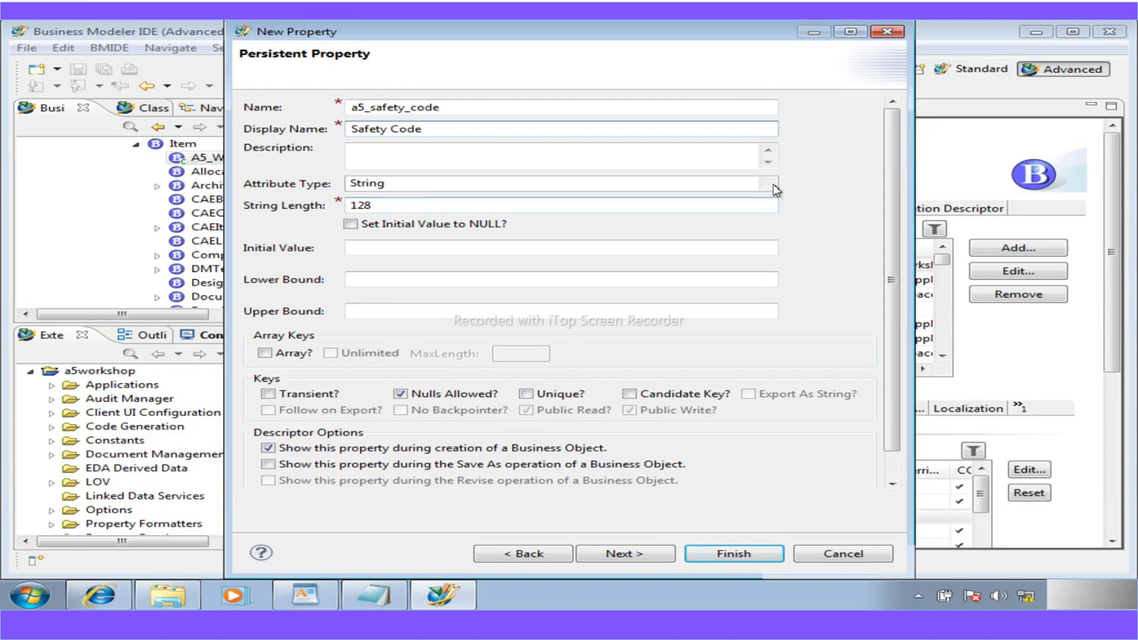
{"action": "left_click", "coordinate": [770, 184]}
{"action": "left_click", "coordinate": [374, 247]}
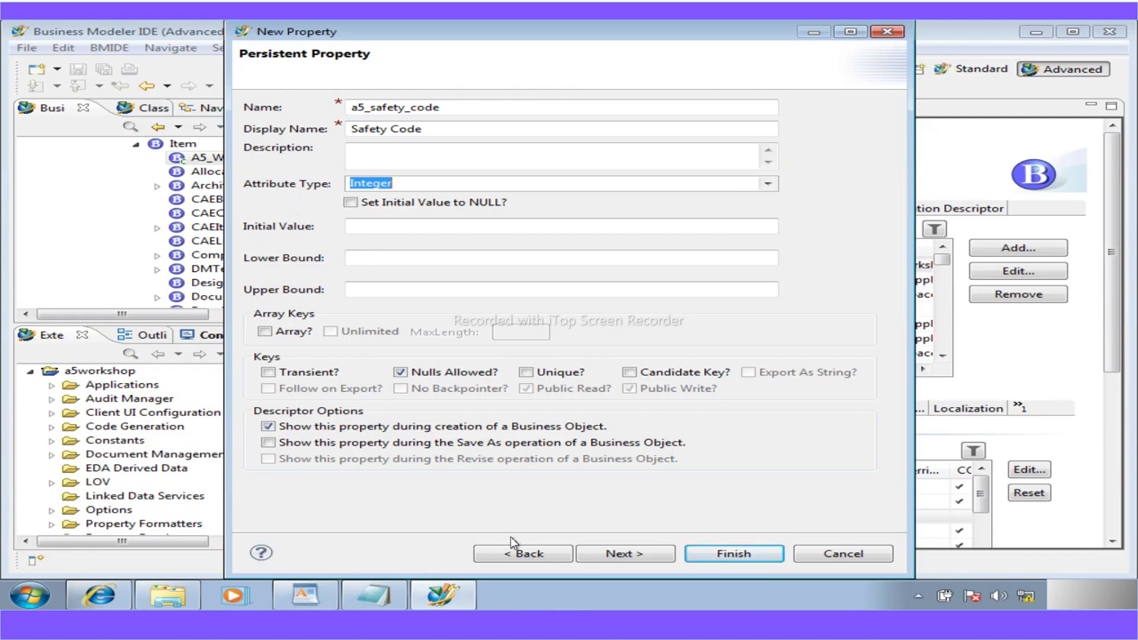
{"action": "left_click", "coordinate": [706, 554]}
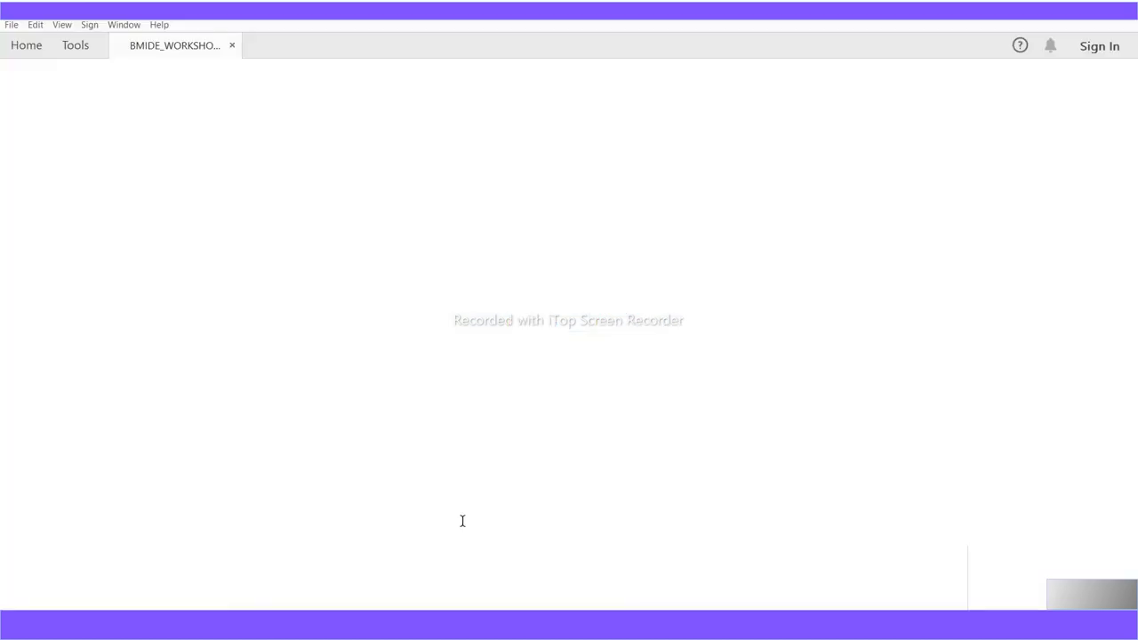
{"action": "left_click", "coordinate": [304, 596]}
Read step 5 in the PDF guide and confirm a5_safety_code's Enabled constant is true
{"action": "scroll", "coordinate": [293, 440], "scroll_direction": "down", "scroll_amount": 1}
{"action": "scroll", "coordinate": [300, 442], "scroll_direction": "down", "scroll_amount": 4}
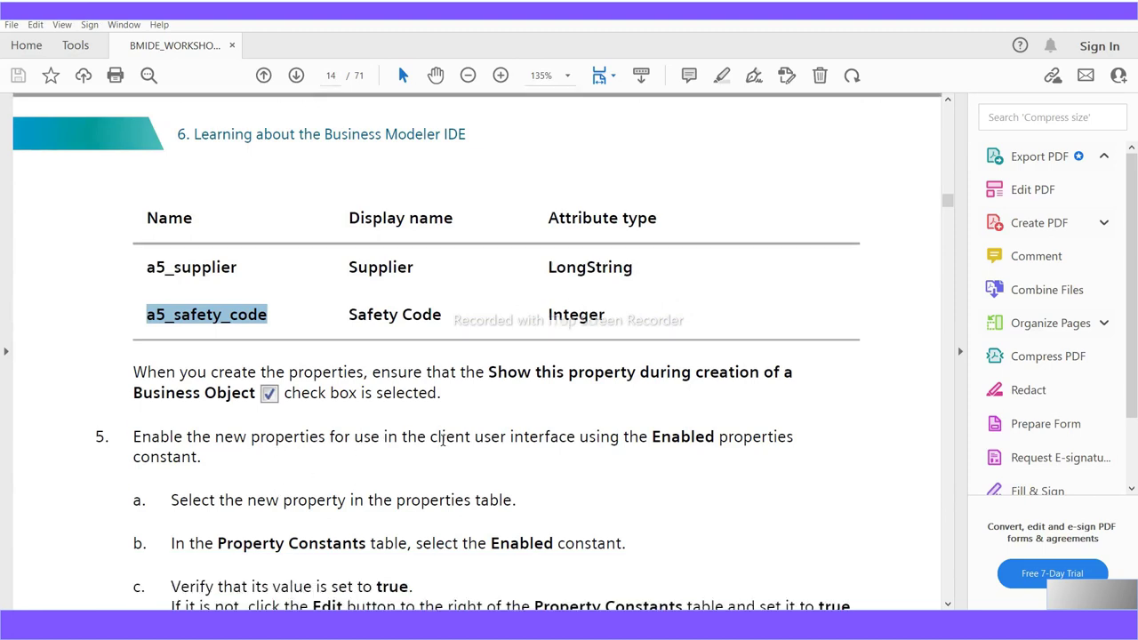
{"action": "left_click", "coordinate": [787, 442]}
{"action": "left_click_drag", "start_coordinate": [788, 442], "coordinate": [141, 442]}
{"action": "left_click_drag", "start_coordinate": [216, 468], "coordinate": [127, 440]}
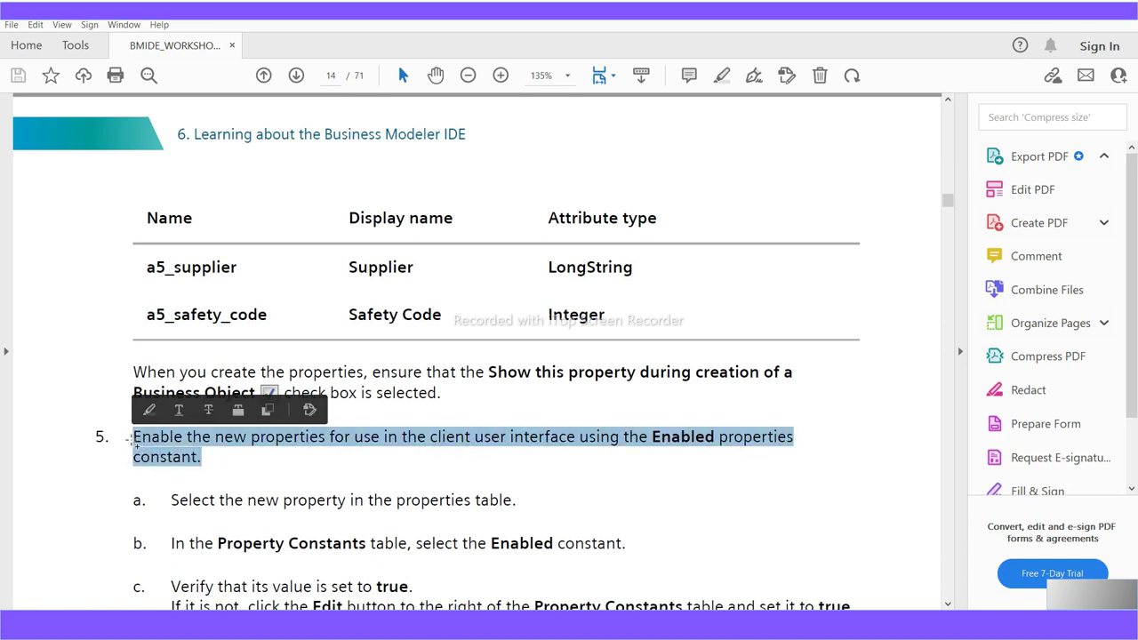
{"action": "scroll", "coordinate": [362, 534], "scroll_direction": "down", "scroll_amount": 3}
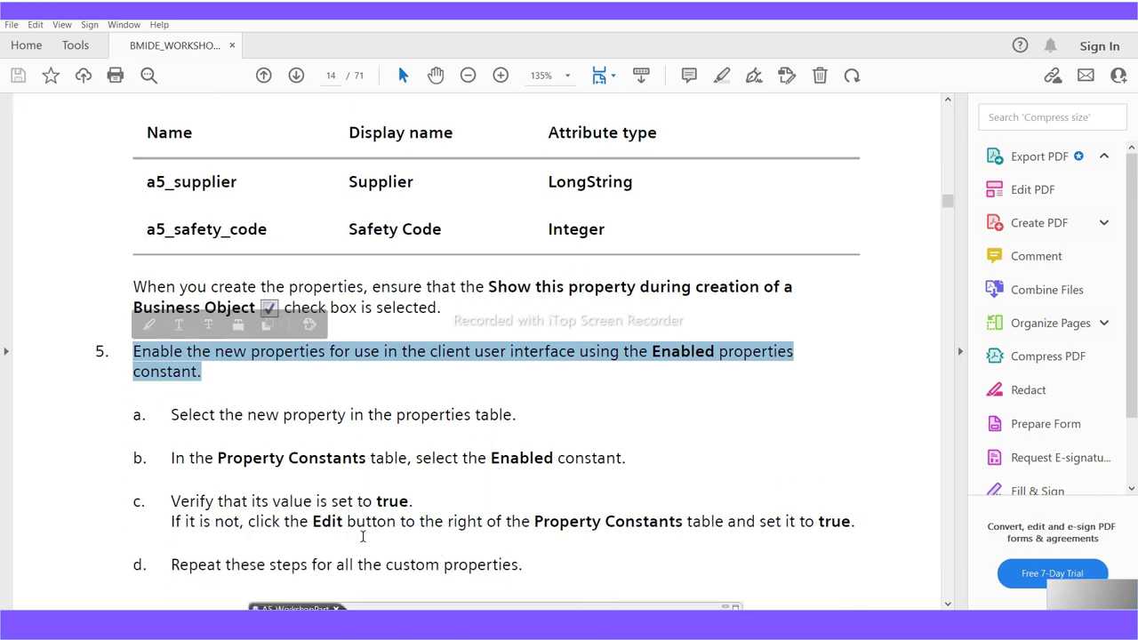
{"action": "scroll", "coordinate": [362, 536], "scroll_direction": "down", "scroll_amount": 3}
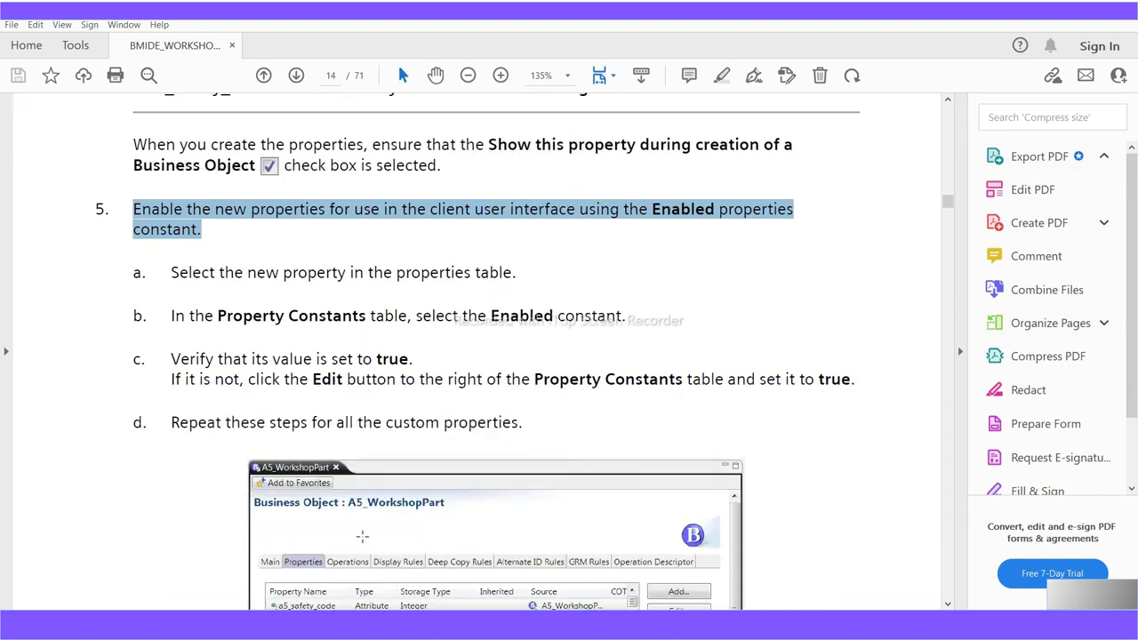
{"action": "scroll", "coordinate": [363, 536], "scroll_direction": "down", "scroll_amount": 4}
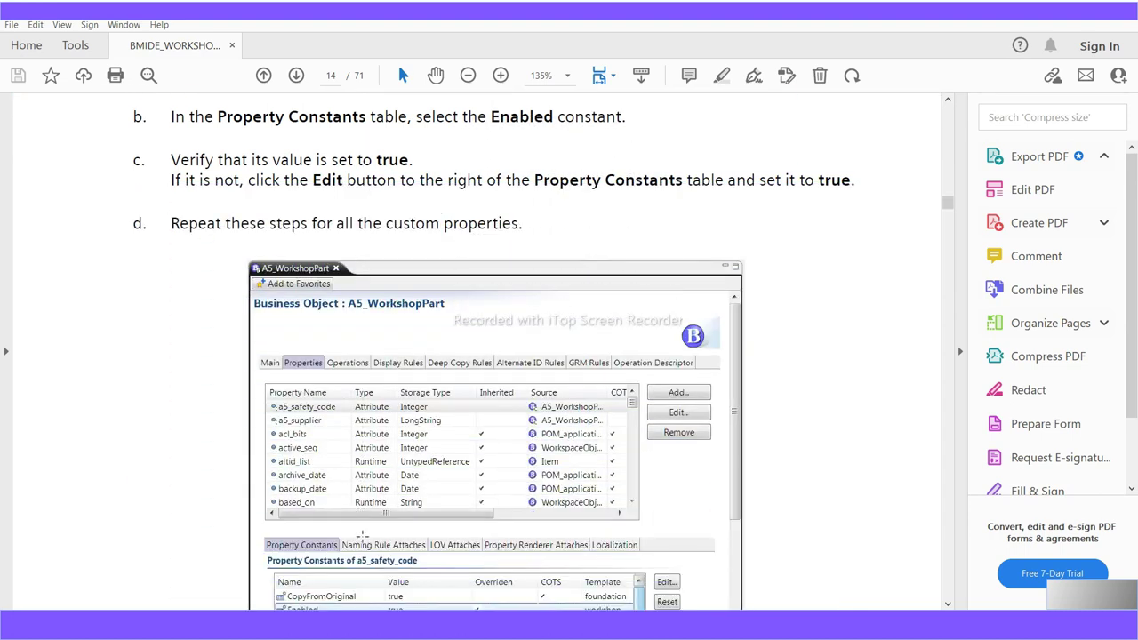
{"action": "scroll", "coordinate": [363, 534], "scroll_direction": "down", "scroll_amount": 2}
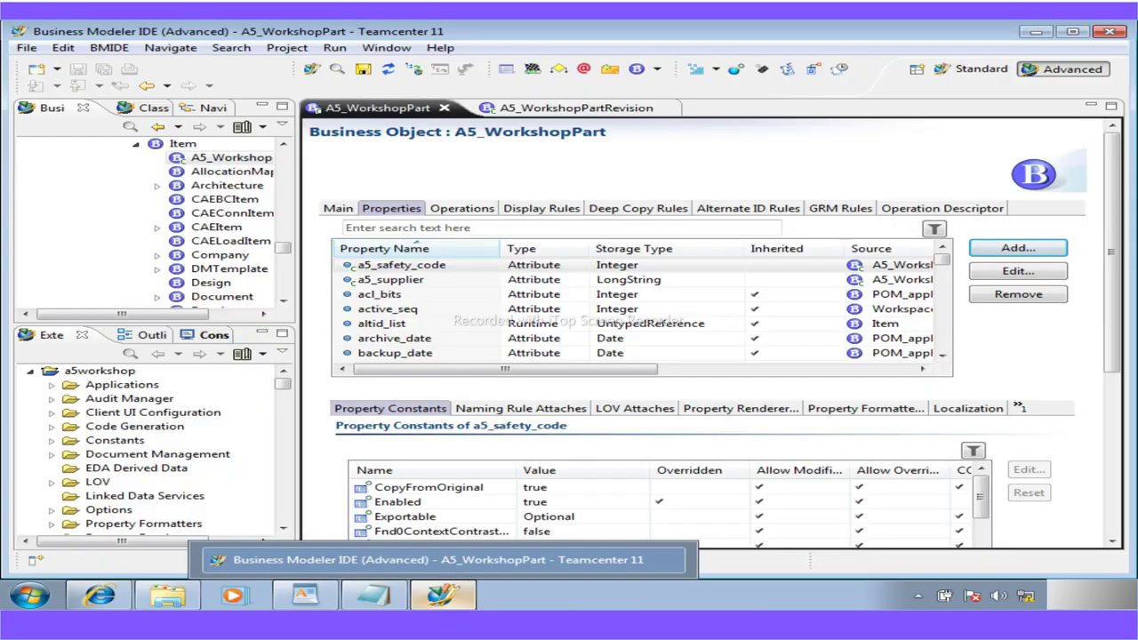
{"action": "left_click", "coordinate": [454, 503]}
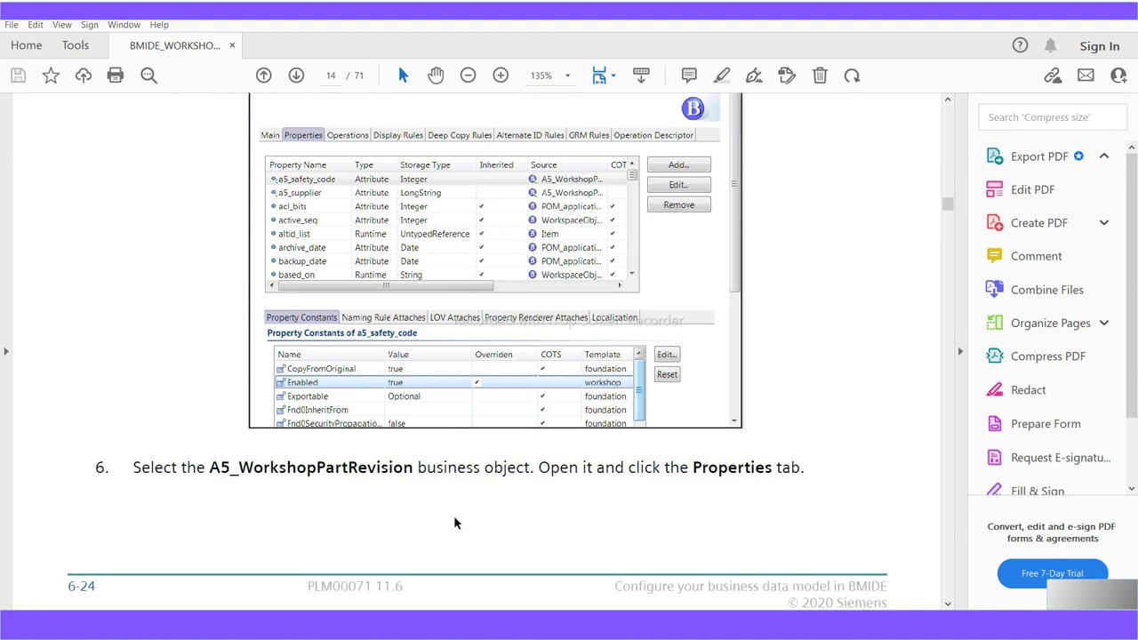
Read steps 6–8 on the revision's persistent properties, select a5_weight, and return to BMIDE
{"action": "scroll", "coordinate": [453, 524], "scroll_direction": "down", "scroll_amount": 1}
{"action": "double_click", "coordinate": [414, 382]}
{"action": "left_click_drag", "start_coordinate": [252, 373], "coordinate": [213, 378]}
{"action": "scroll", "coordinate": [386, 440], "scroll_direction": "down", "scroll_amount": 1}
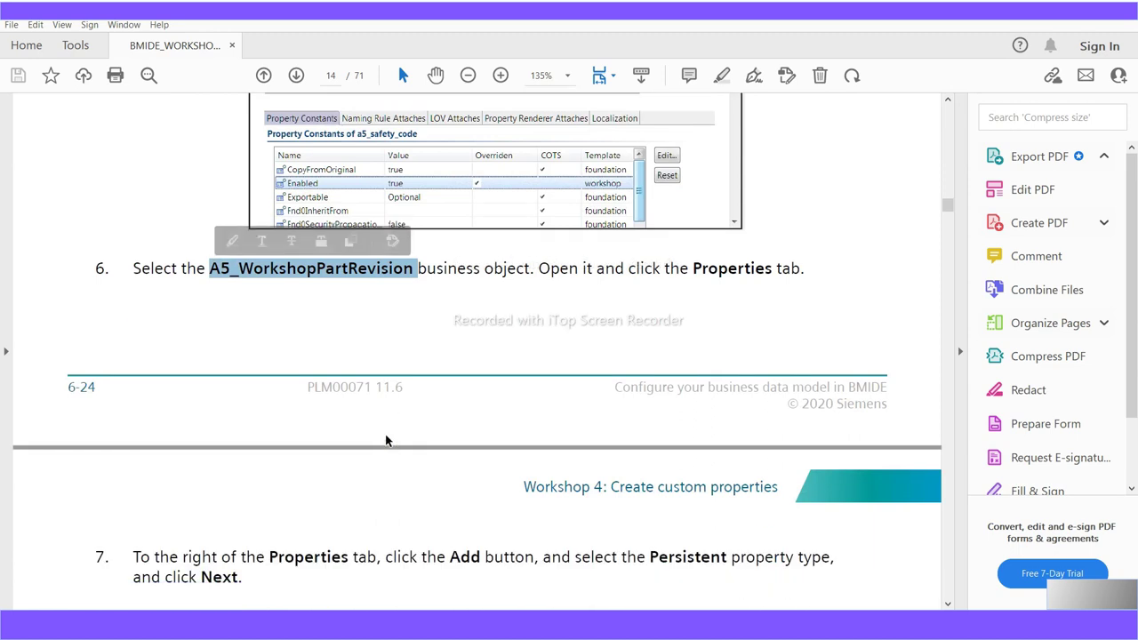
{"action": "scroll", "coordinate": [385, 440], "scroll_direction": "down", "scroll_amount": 1}
{"action": "scroll", "coordinate": [384, 434], "scroll_direction": "down", "scroll_amount": 1}
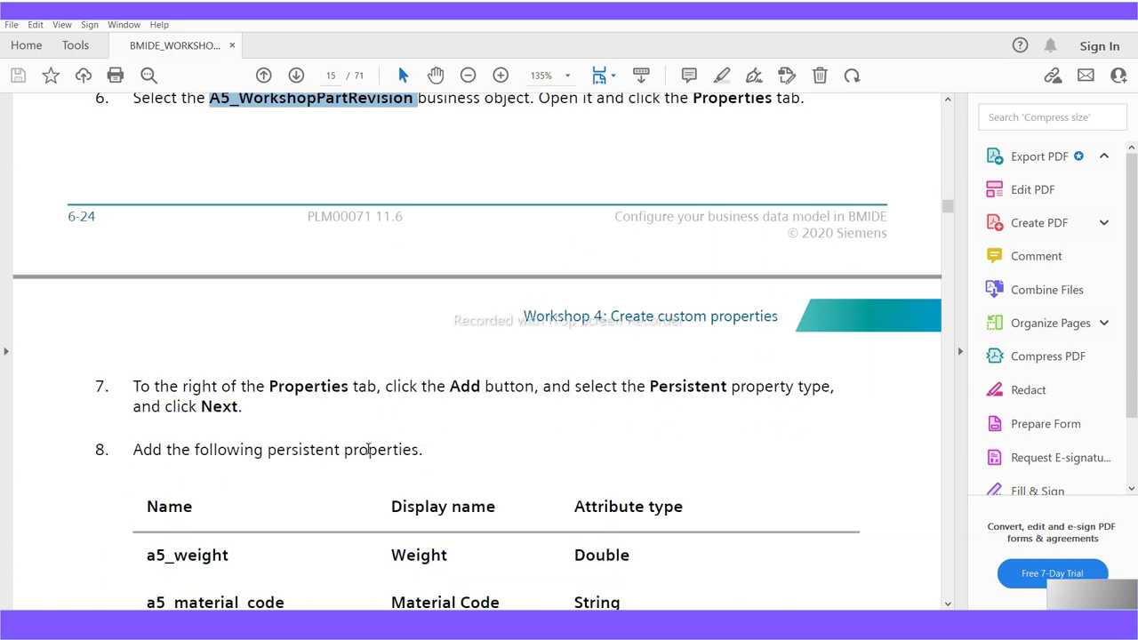
{"action": "left_click_drag", "start_coordinate": [423, 452], "coordinate": [167, 450]}
{"action": "scroll", "coordinate": [448, 516], "scroll_direction": "down", "scroll_amount": 2}
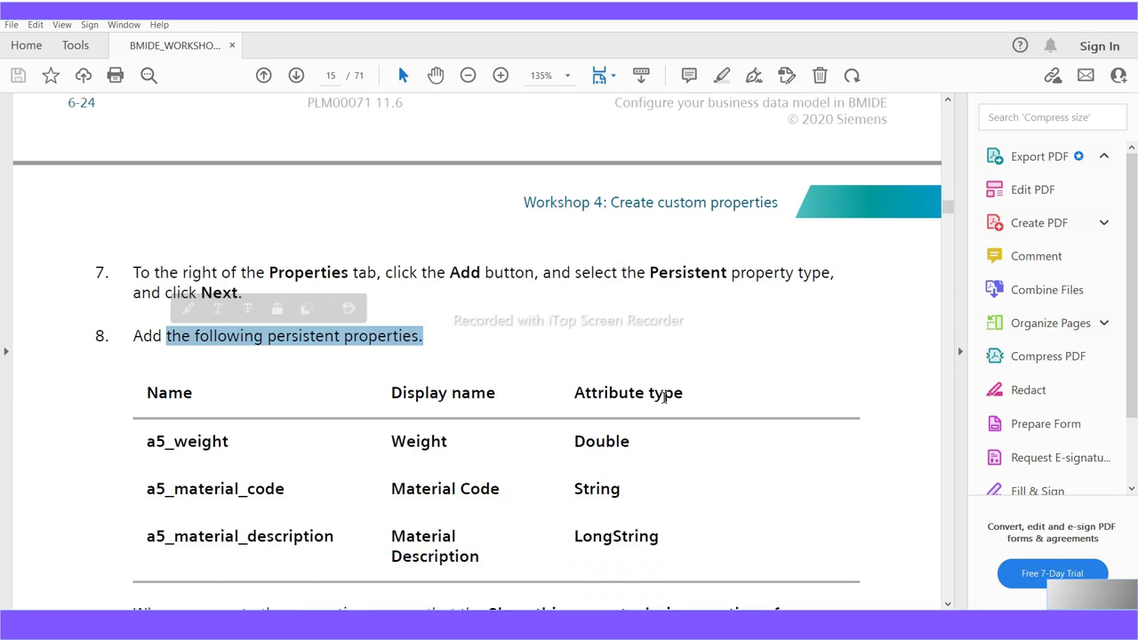
{"action": "left_click_drag", "start_coordinate": [680, 397], "coordinate": [574, 396]}
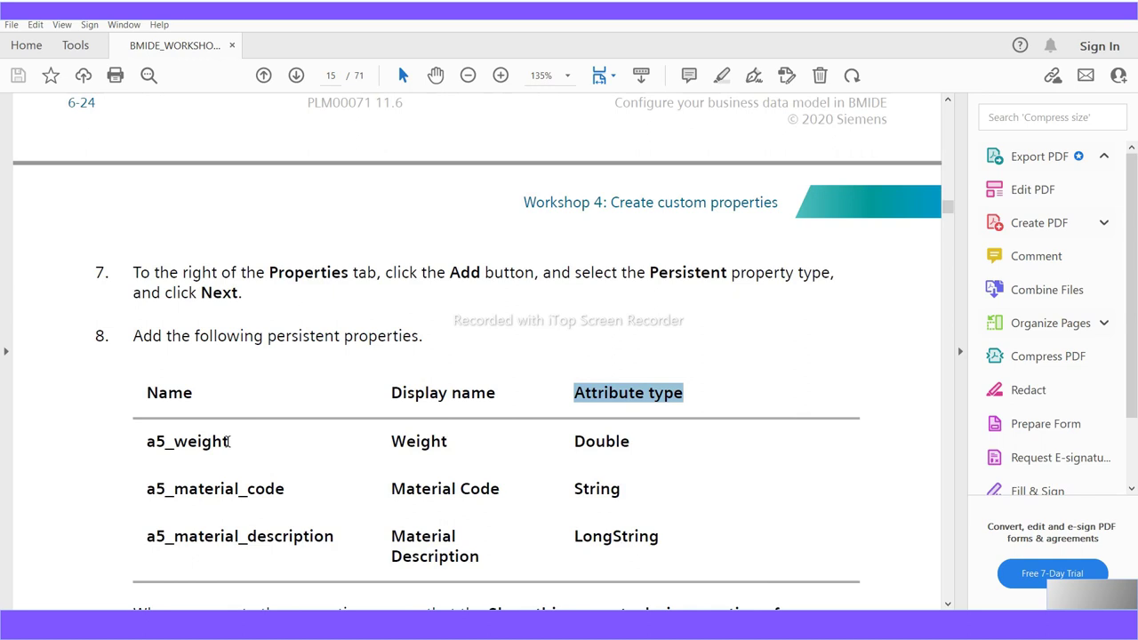
{"action": "left_click_drag", "start_coordinate": [230, 441], "coordinate": [131, 453]}
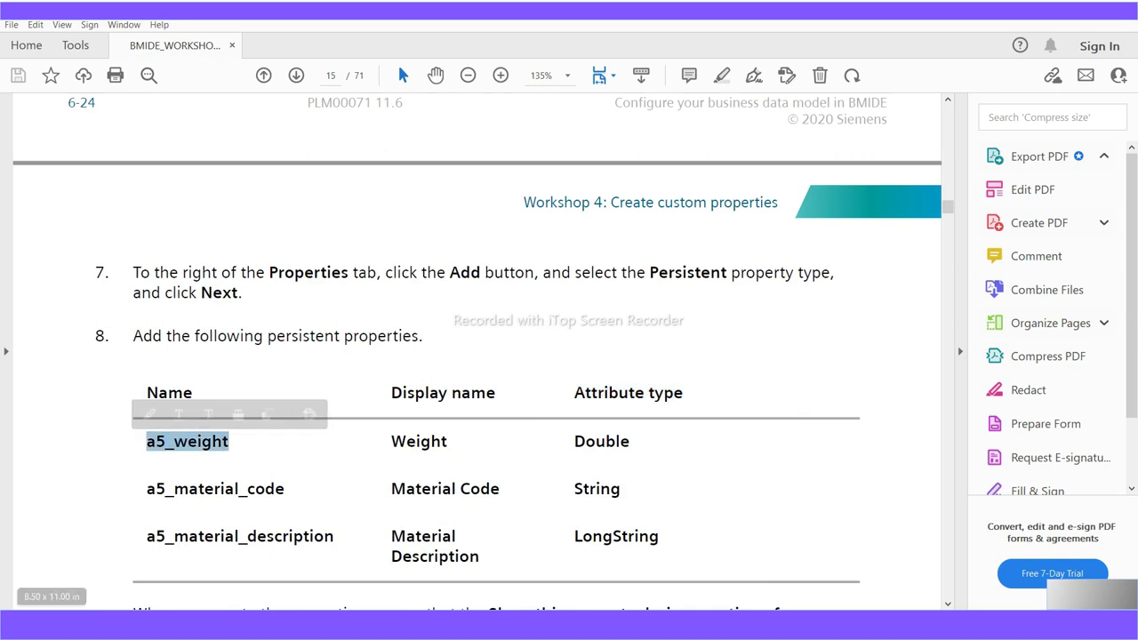
{"action": "key", "text": "alt+Tab"}
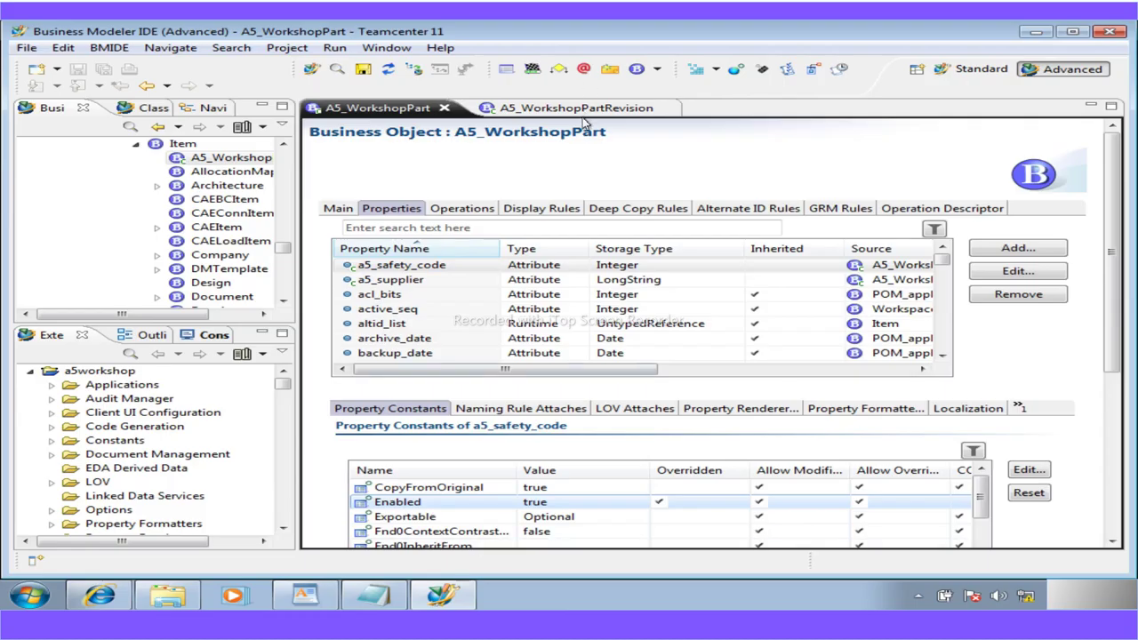
Open A5_WorkshopPartRevision, start a persistent property, and copy a5_weight from the WordPad guide
{"action": "left_click", "coordinate": [662, 107]}
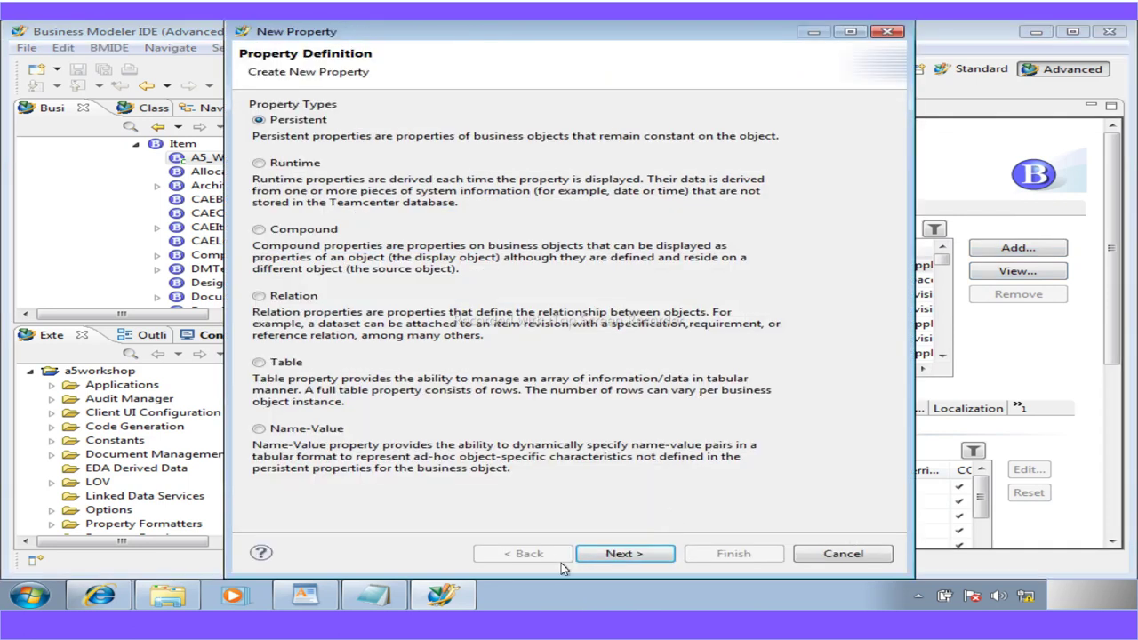
{"action": "left_click", "coordinate": [305, 595]}
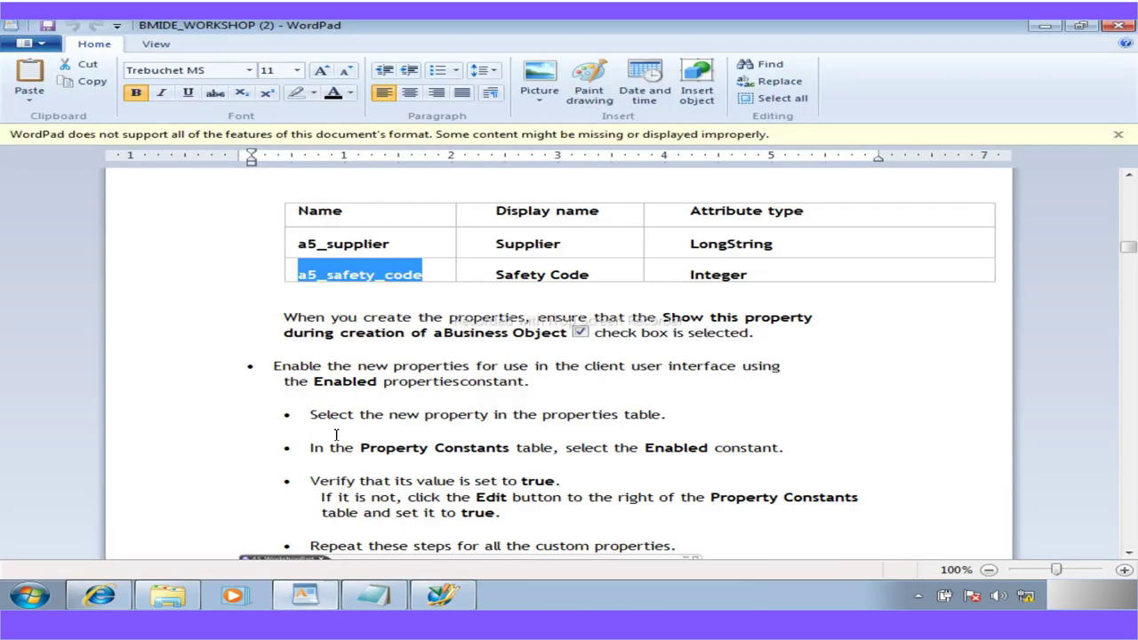
{"action": "scroll", "coordinate": [344, 424], "scroll_direction": "down", "scroll_amount": 20}
{"action": "scroll", "coordinate": [343, 418], "scroll_direction": "up", "scroll_amount": 6}
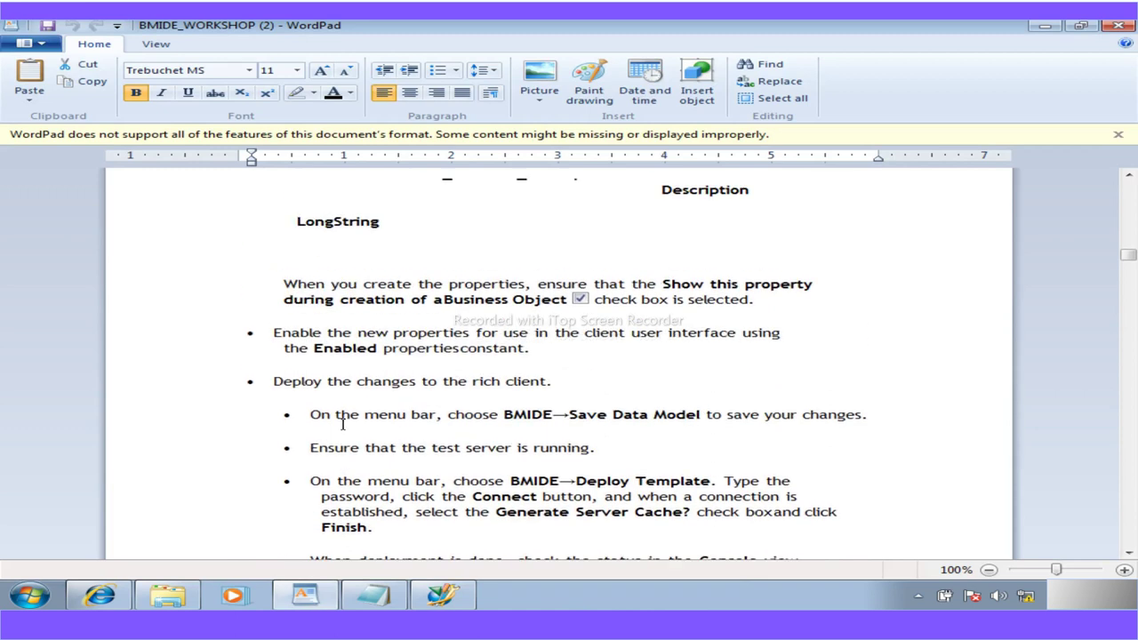
{"action": "left_click_drag", "start_coordinate": [382, 299], "coordinate": [309, 298]}
{"action": "key", "text": "ctrl+c"}
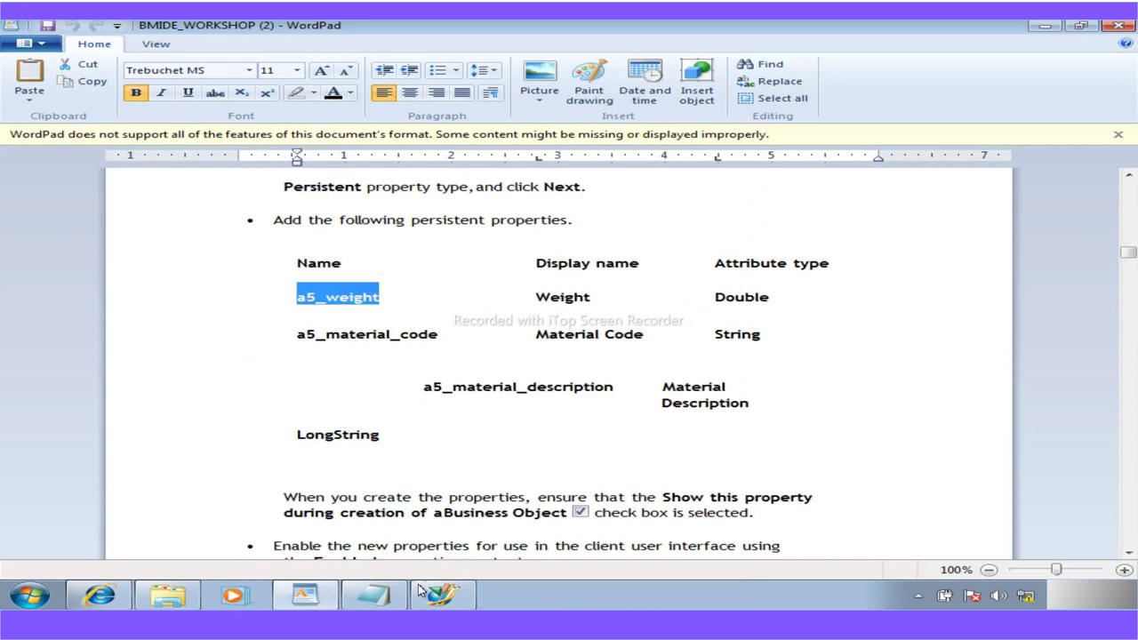
{"action": "left_click", "coordinate": [425, 593]}
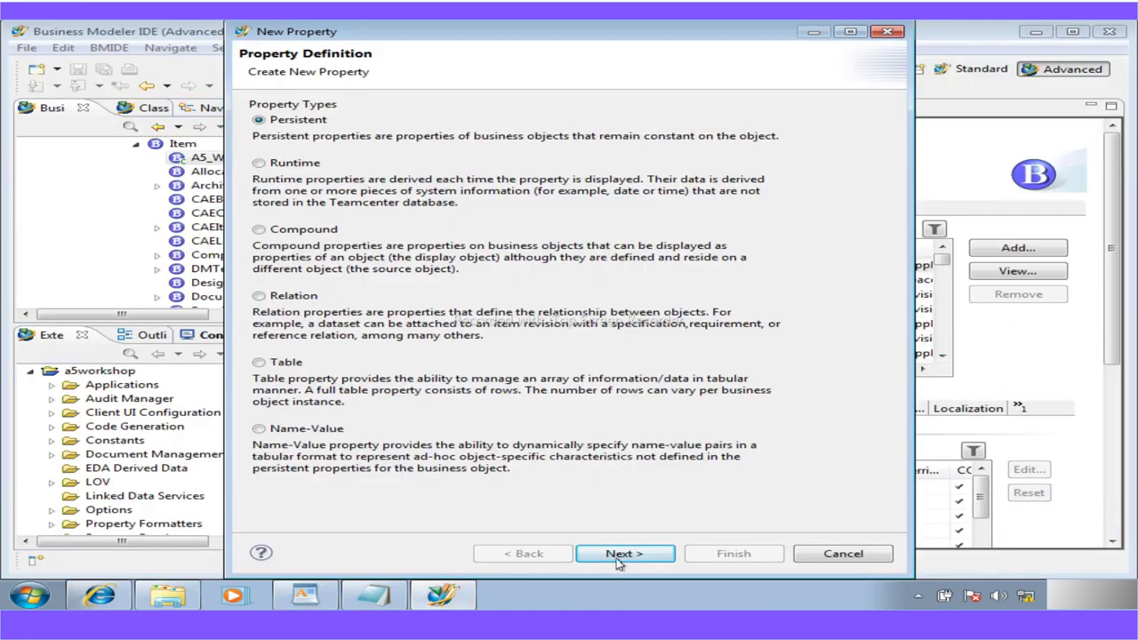
Create the persistent property a5_weight with display name Weight and attribute type Double
{"action": "left_click", "coordinate": [622, 555]}
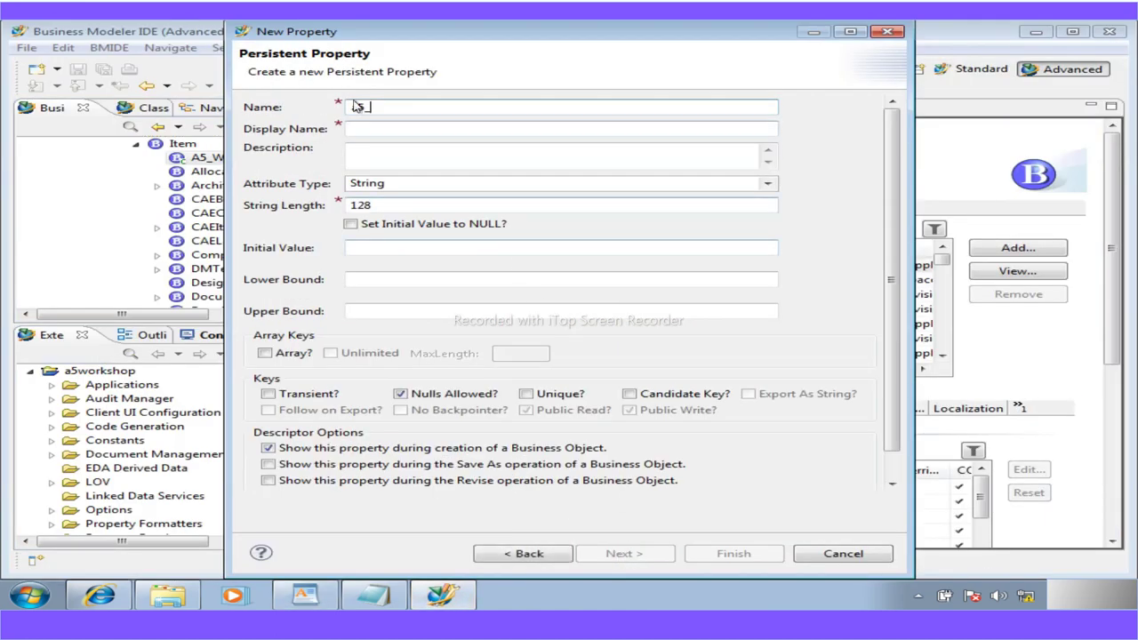
{"action": "key", "text": "ctrl+a"}
{"action": "key", "text": "ctrl+v"}
{"action": "left_click", "coordinate": [353, 129]}
{"action": "key", "text": "BackSpace"}
{"action": "type", "text": "W"}
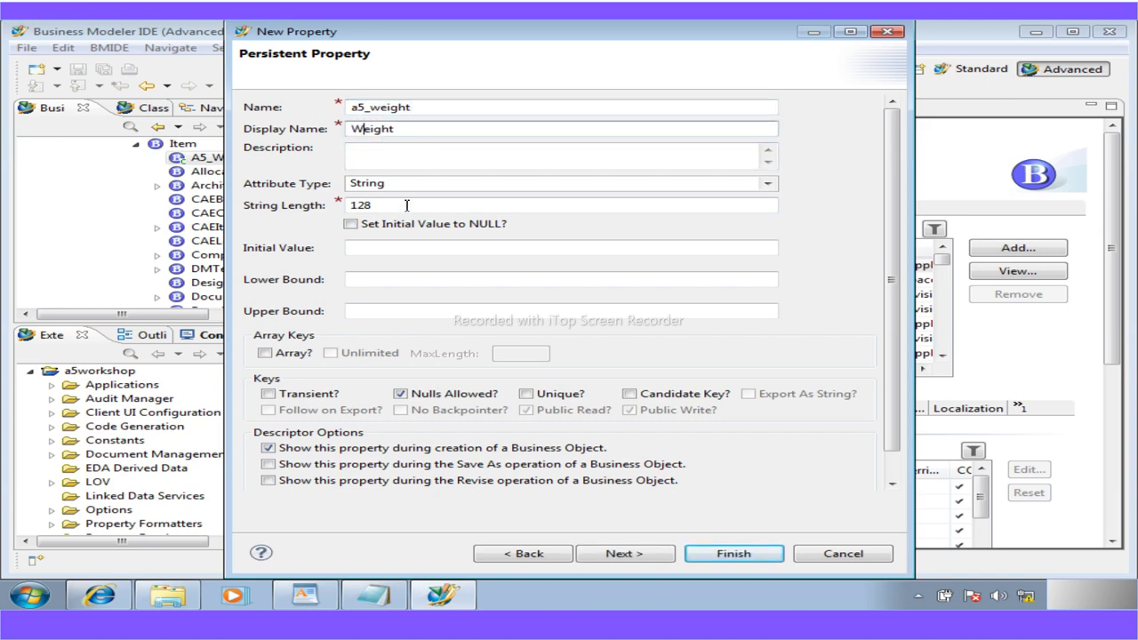
{"action": "left_click", "coordinate": [318, 603]}
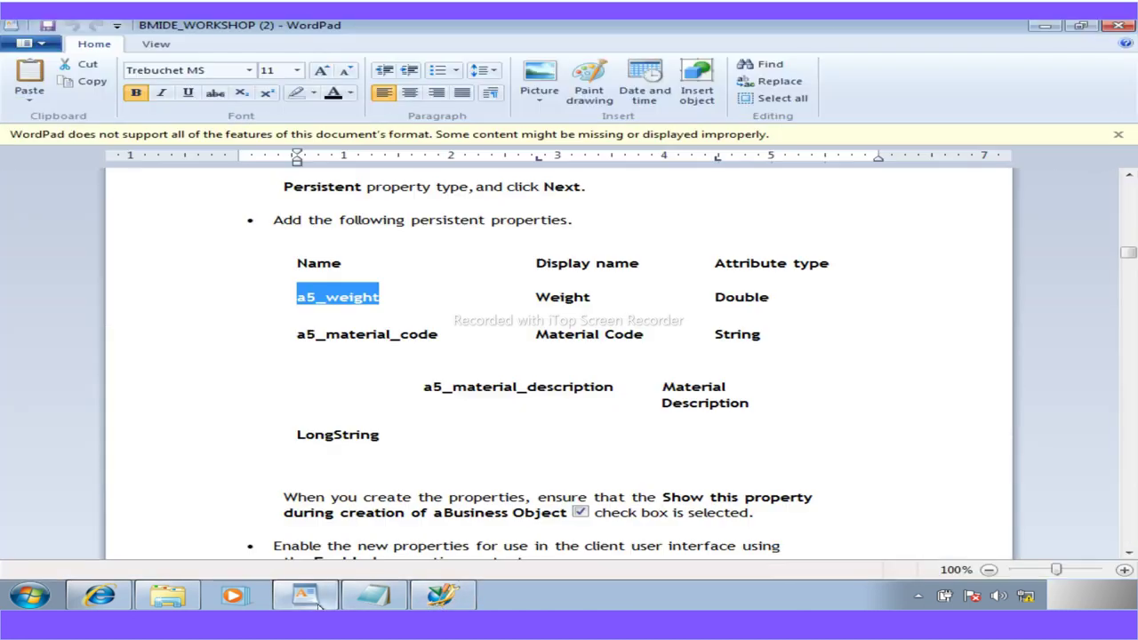
{"action": "left_click", "coordinate": [317, 603]}
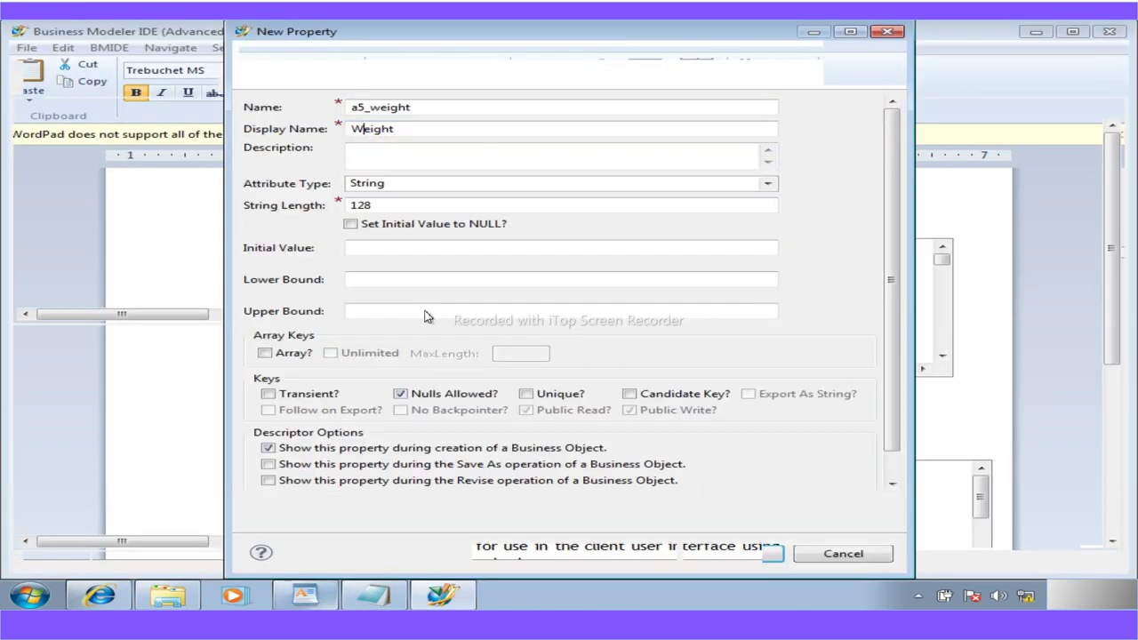
{"action": "left_click", "coordinate": [766, 186]}
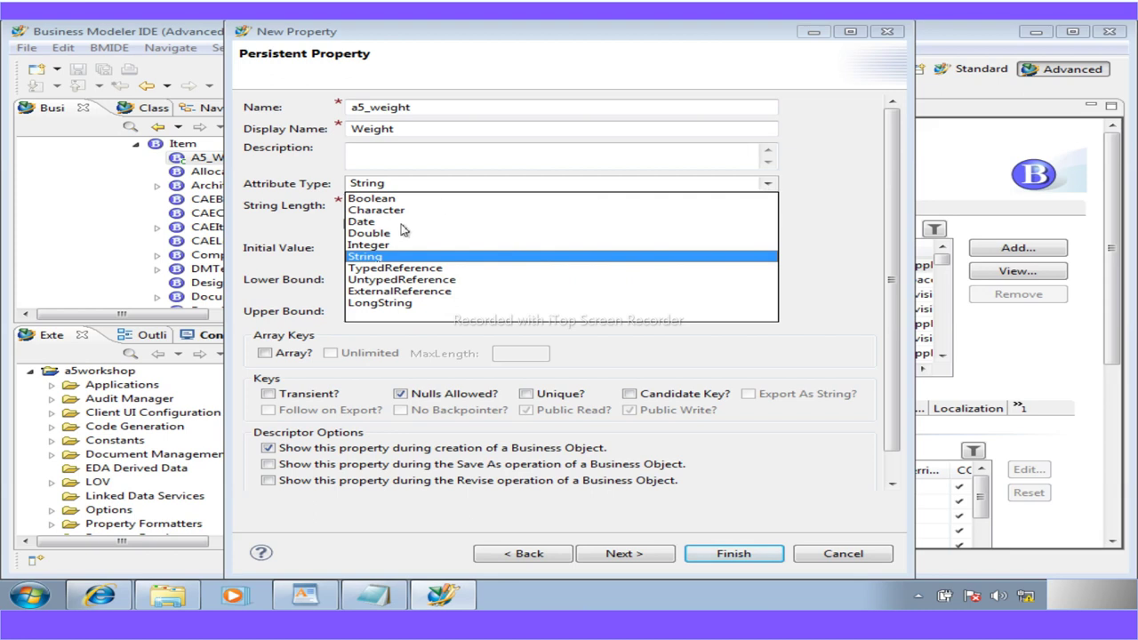
{"action": "left_click", "coordinate": [394, 234]}
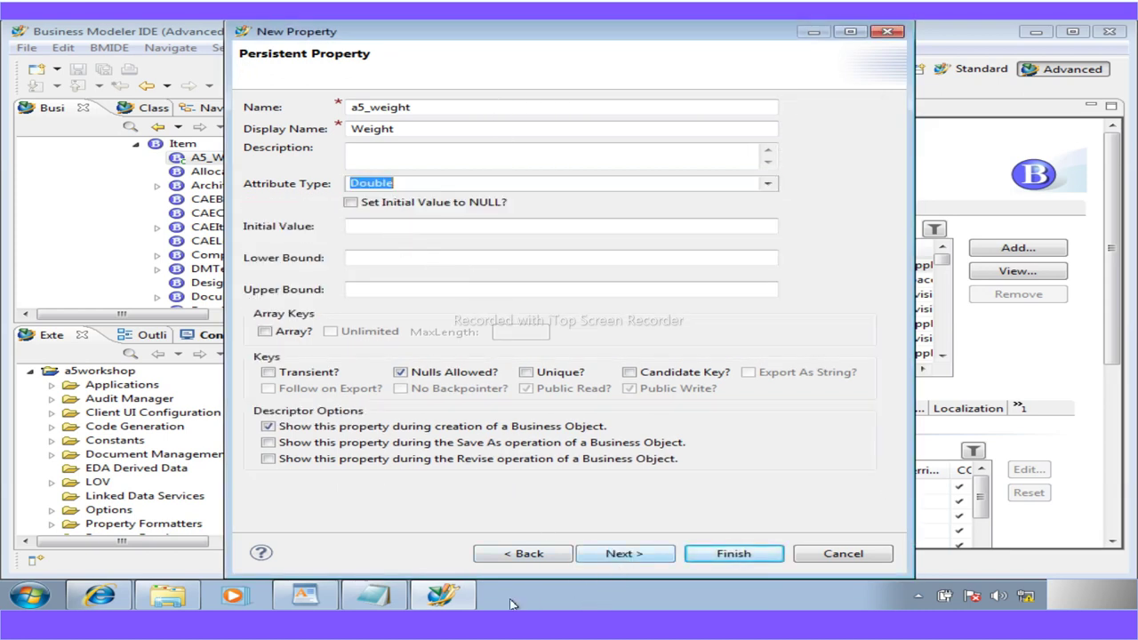
{"action": "left_click", "coordinate": [709, 555]}
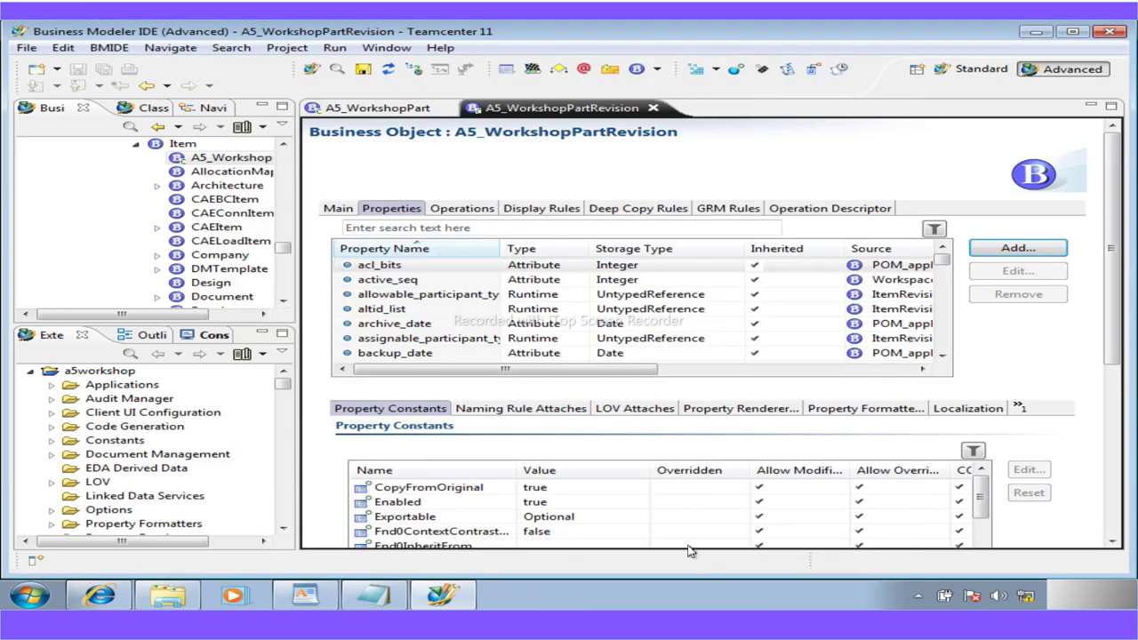
Start another revision property and copy a5_material_code from the WordPad guide
{"action": "left_click", "coordinate": [1012, 253]}
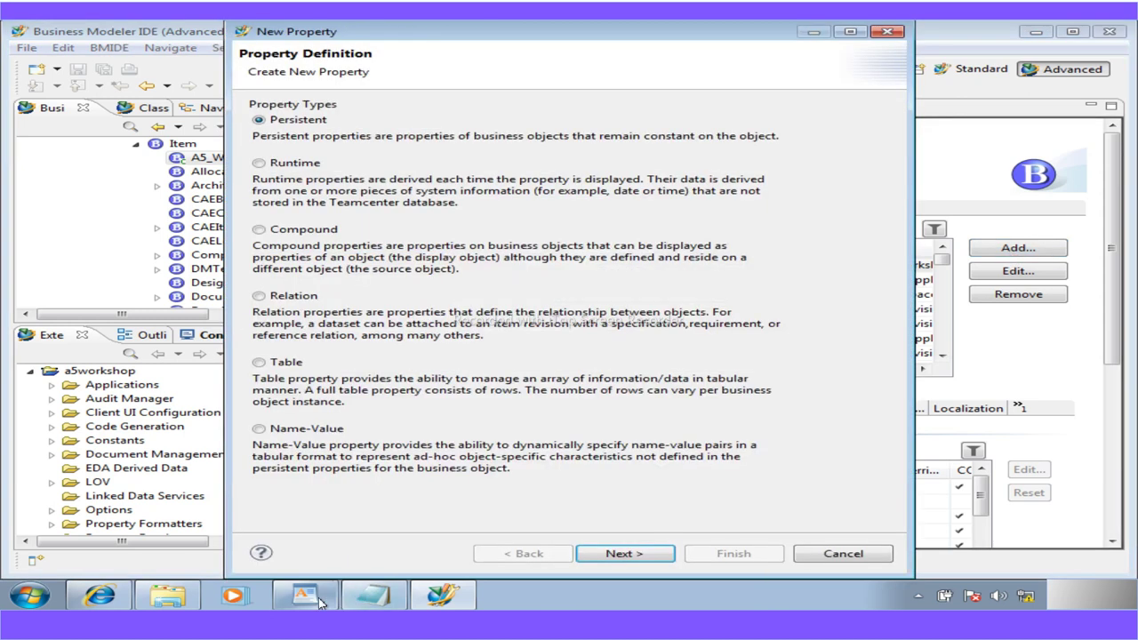
{"action": "left_click", "coordinate": [318, 601]}
{"action": "left_click_drag", "start_coordinate": [442, 340], "coordinate": [297, 331]}
{"action": "key", "text": "ctrl+c"}
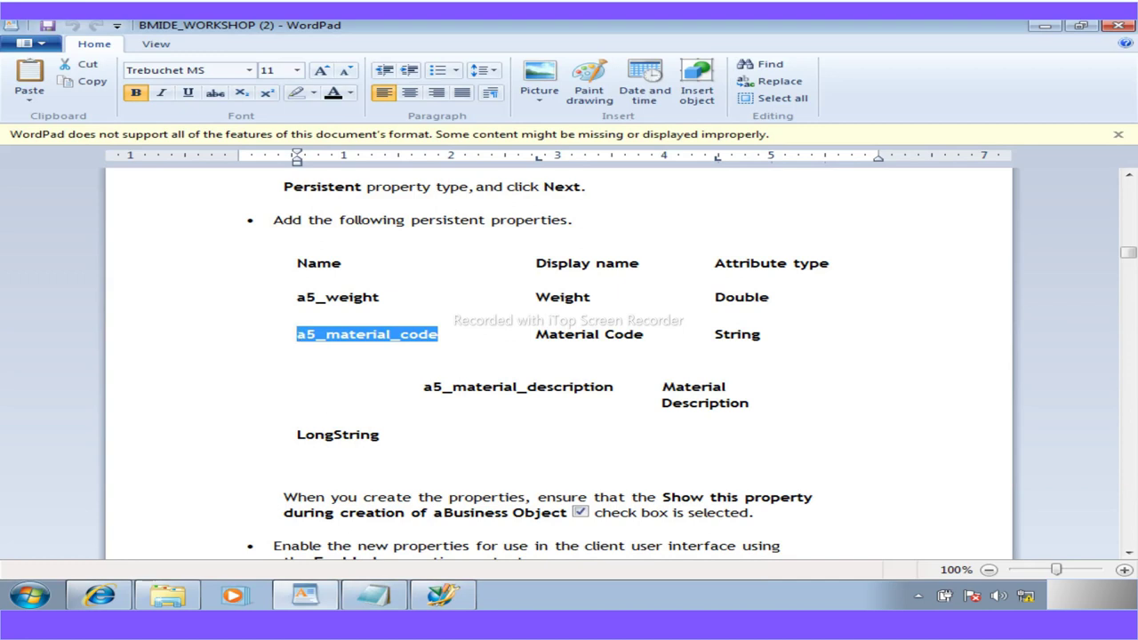
{"action": "left_click", "coordinate": [453, 600]}
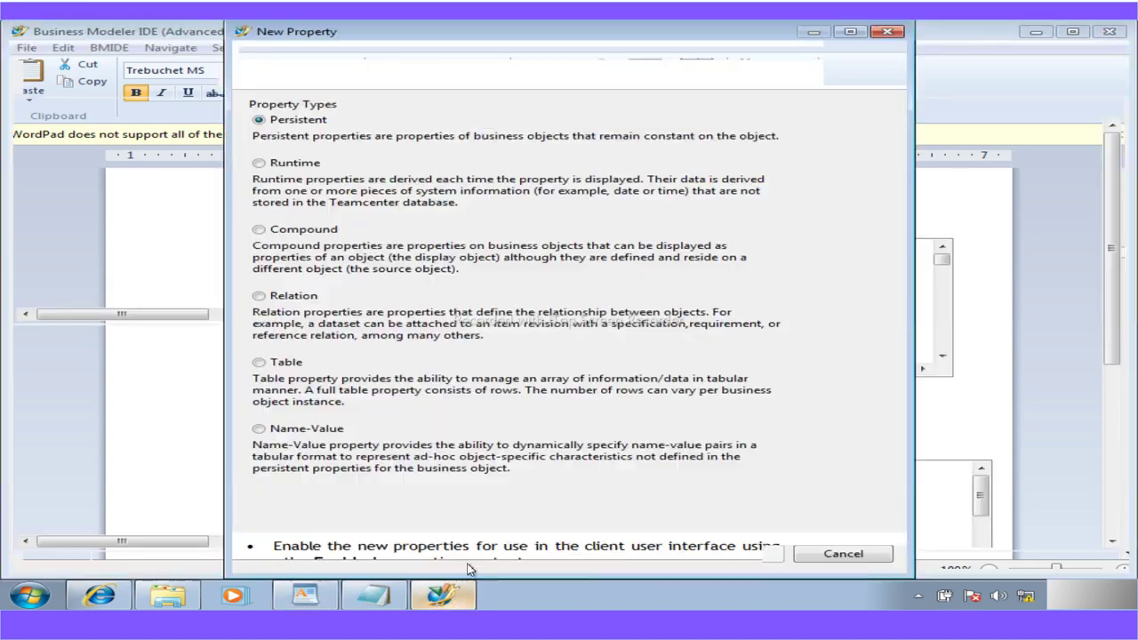
Name the persistent property a5_material_code with display name Material Code
{"action": "left_click", "coordinate": [633, 554]}
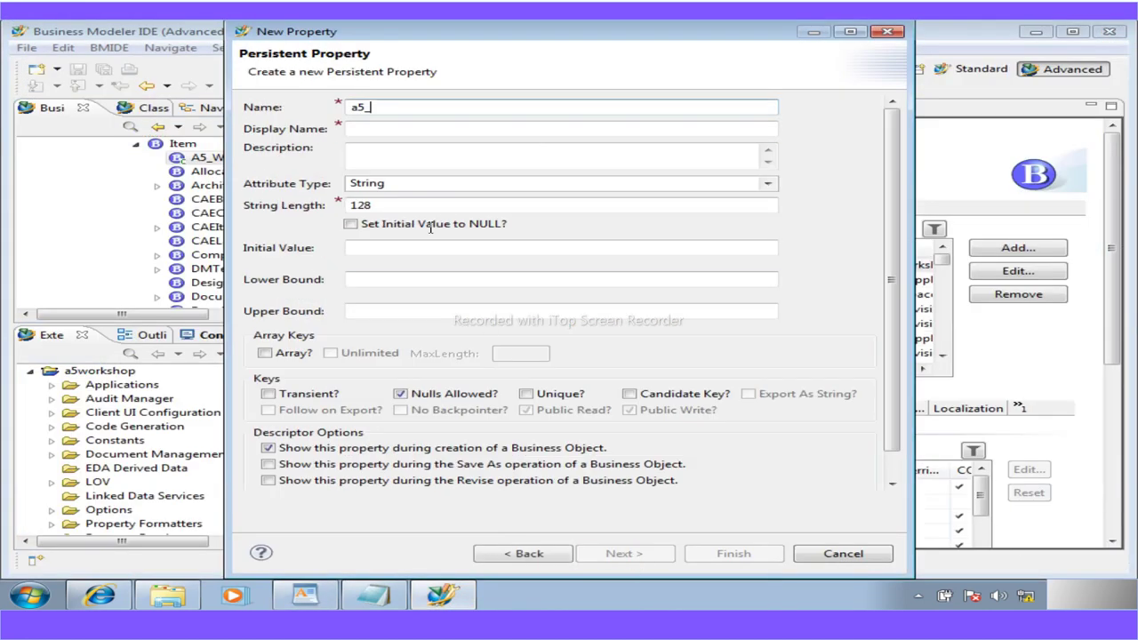
{"action": "left_click_drag", "start_coordinate": [394, 109], "coordinate": [288, 116]}
{"action": "key", "text": "ctrl+v"}
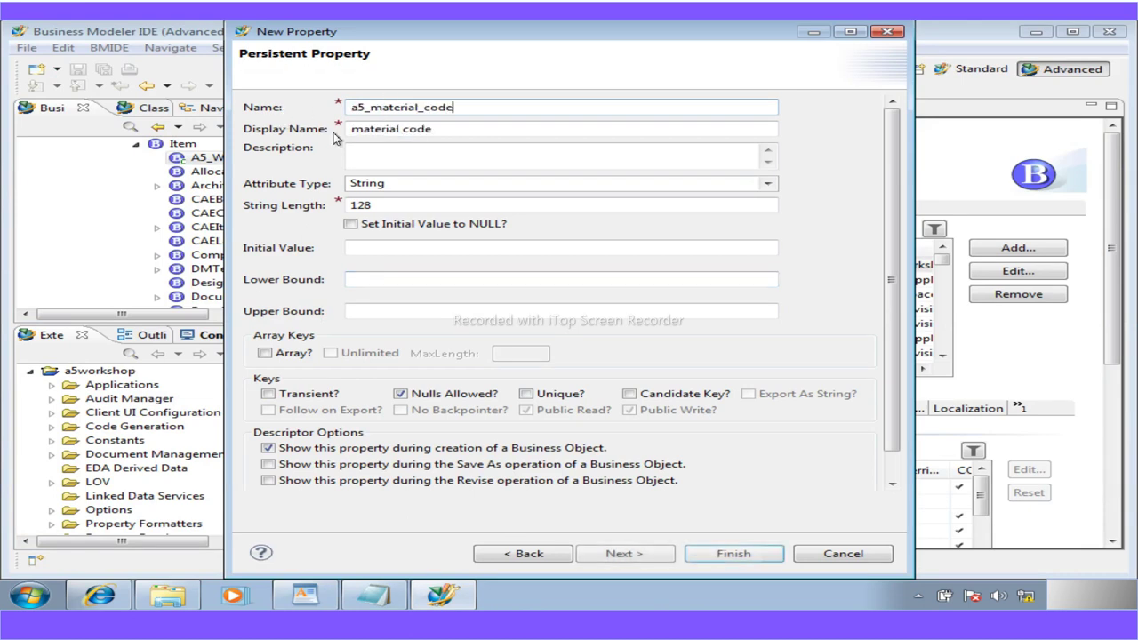
{"action": "left_click_drag", "start_coordinate": [364, 129], "coordinate": [307, 131]}
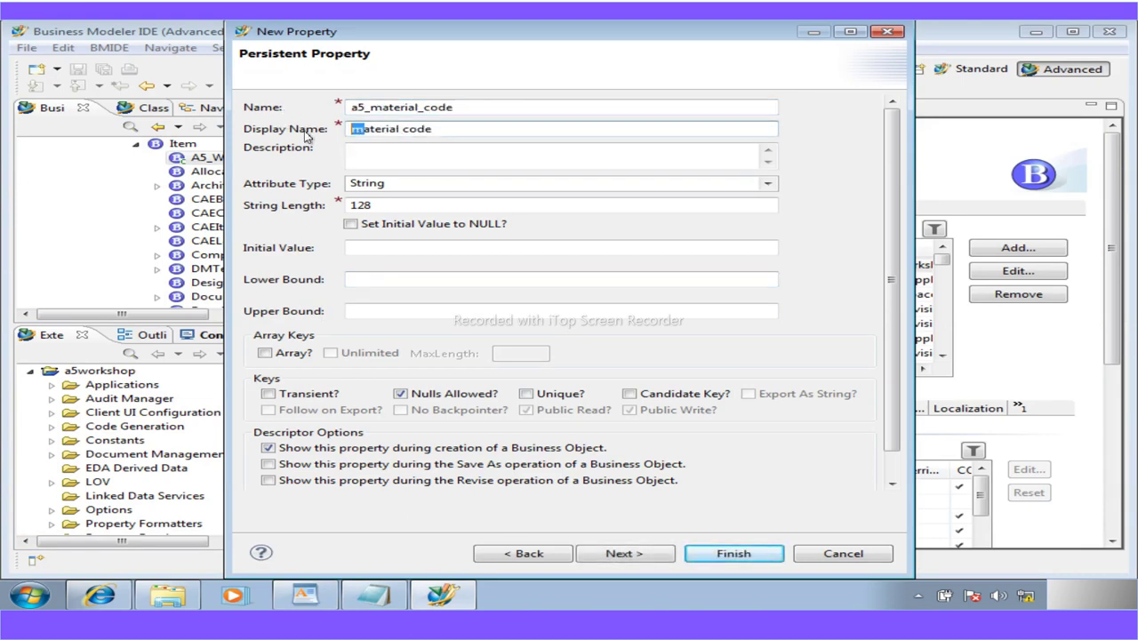
{"action": "type", "text": "M"}
{"action": "type", "text": "C"}
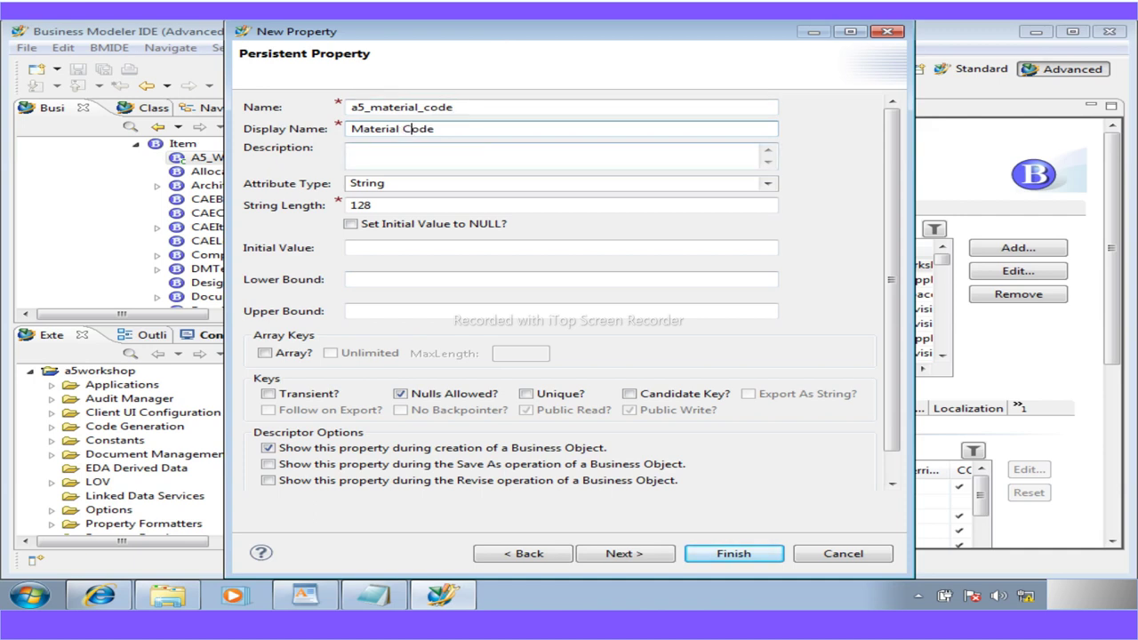
Set the string length to 32 and finish creating a5_material_code
{"action": "left_click", "coordinate": [304, 597]}
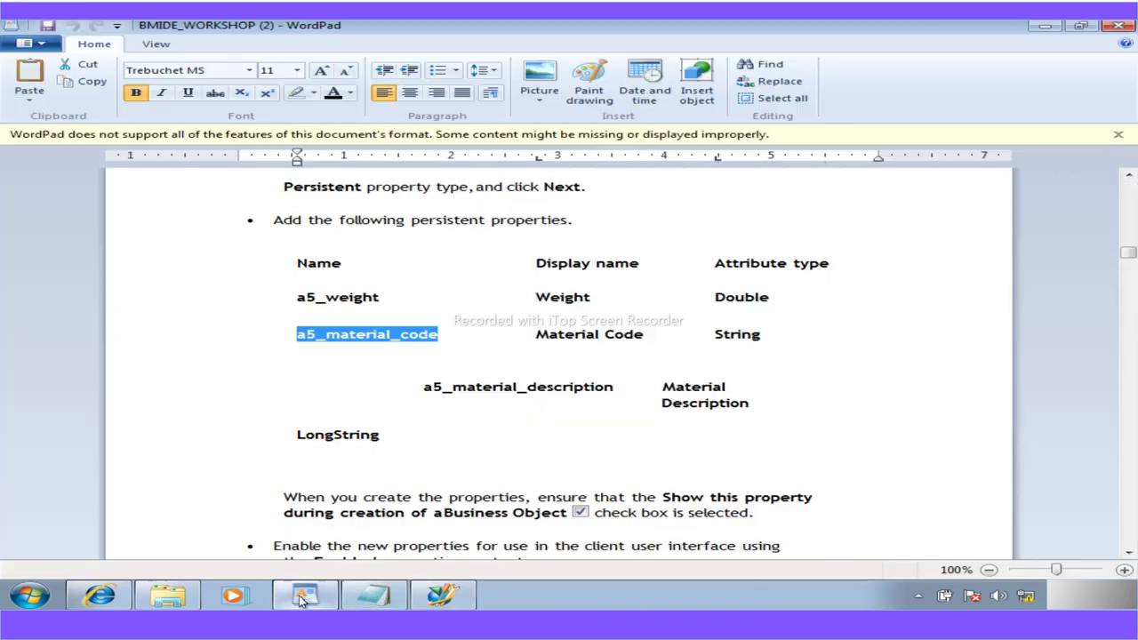
{"action": "left_click", "coordinate": [302, 597]}
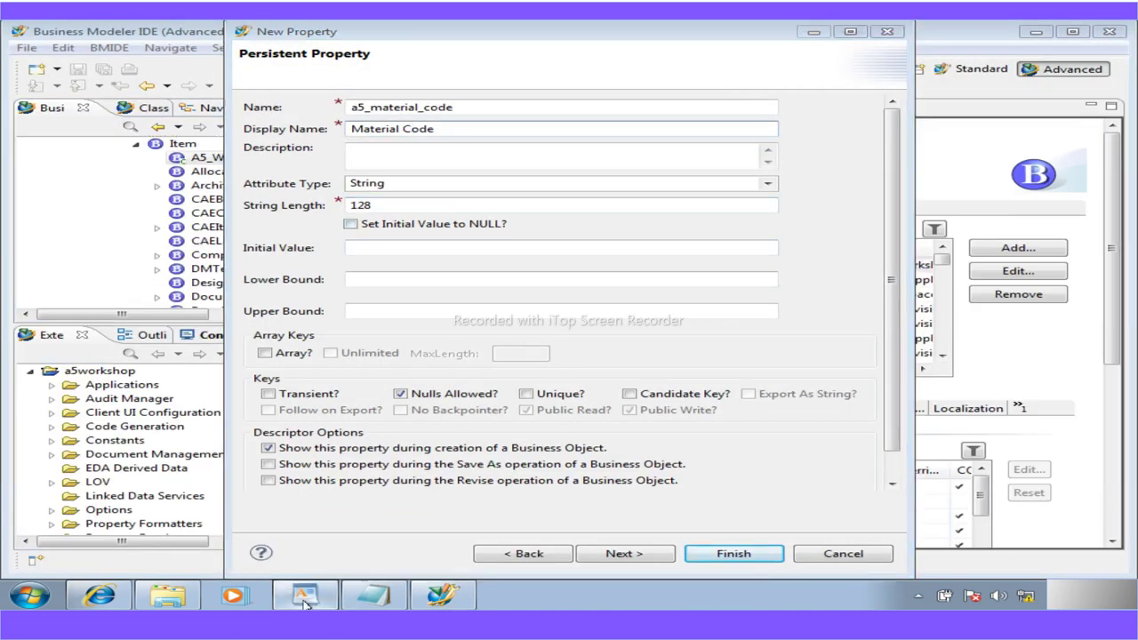
{"action": "left_click", "coordinate": [304, 597]}
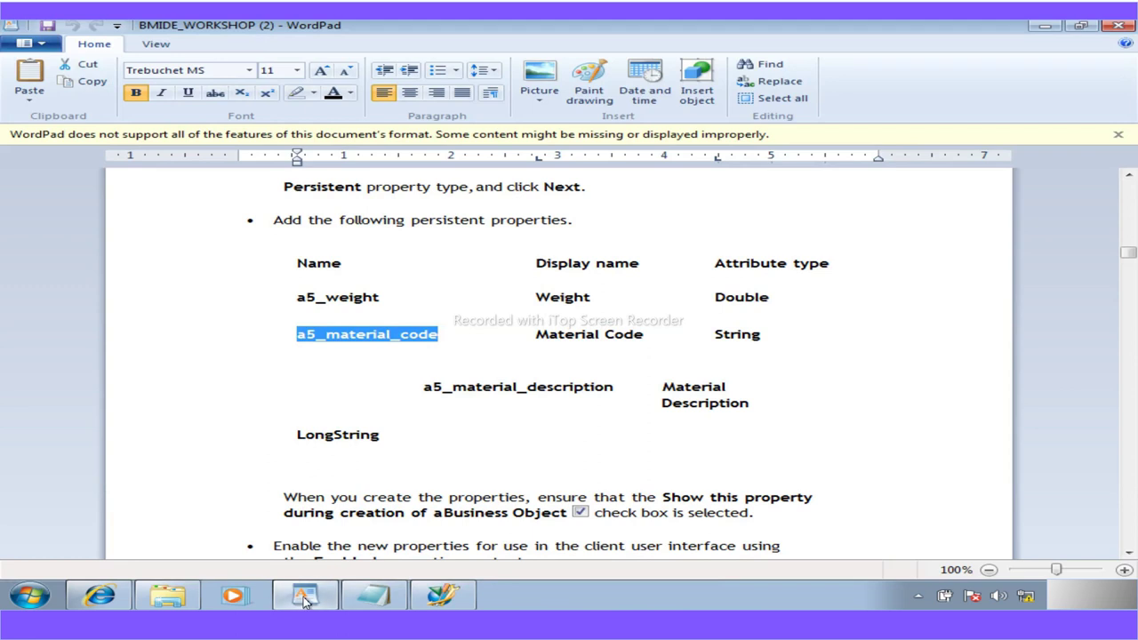
{"action": "left_click", "coordinate": [304, 598]}
{"action": "double_click", "coordinate": [380, 206]}
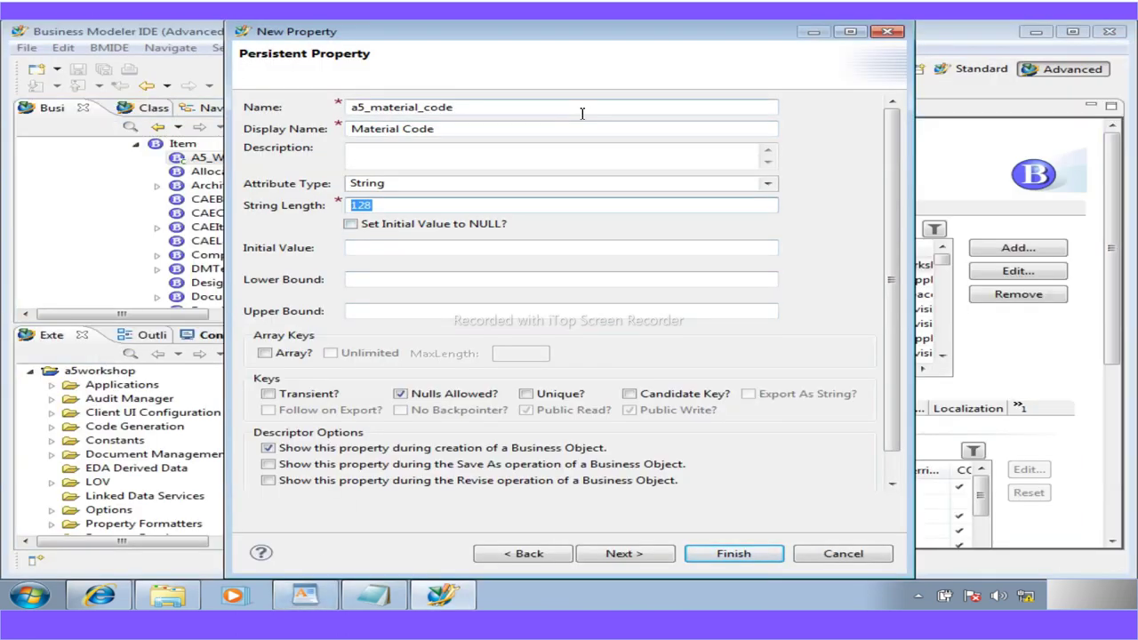
{"action": "type", "text": "32"}
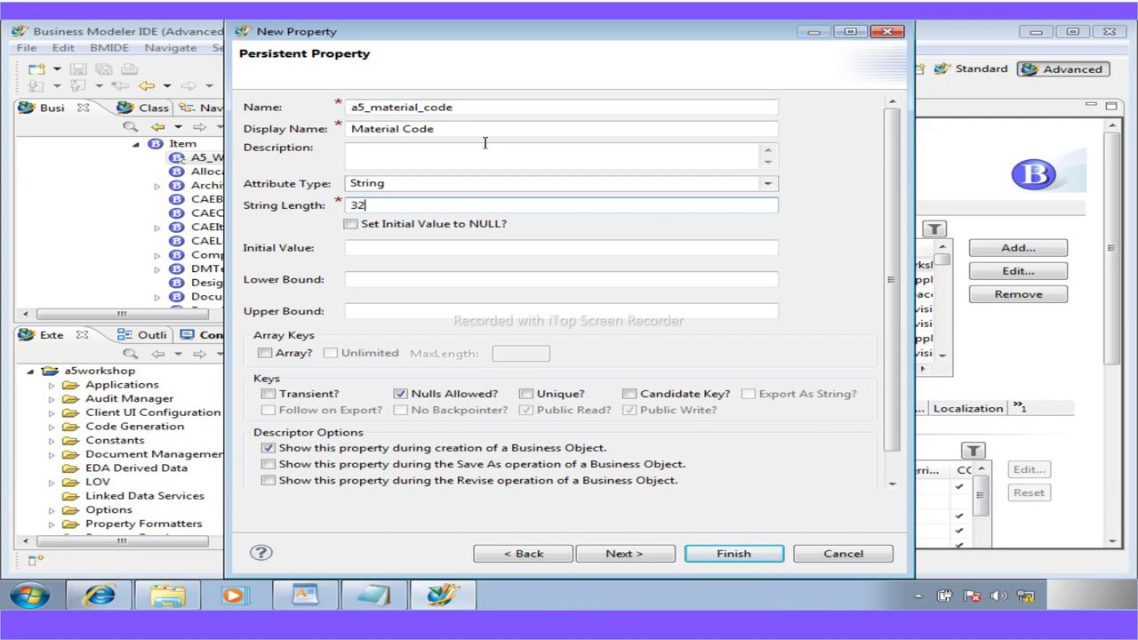
{"action": "left_click", "coordinate": [742, 556]}
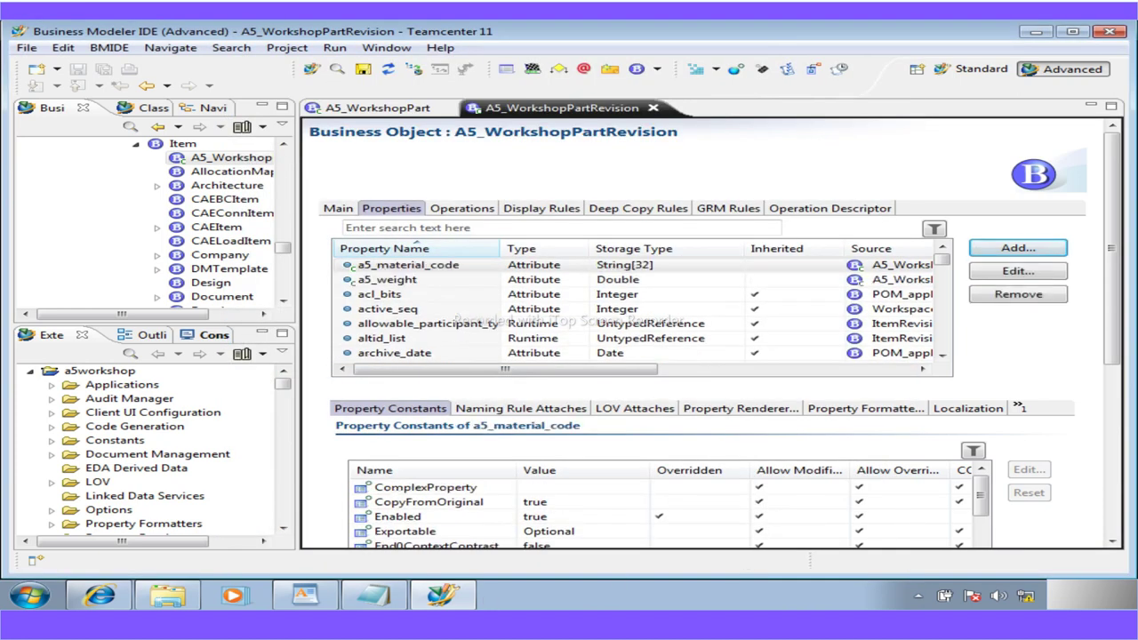
Name the persistent property a5_material_description with display name Material Description, copying the name from the guide
{"action": "left_click", "coordinate": [304, 595]}
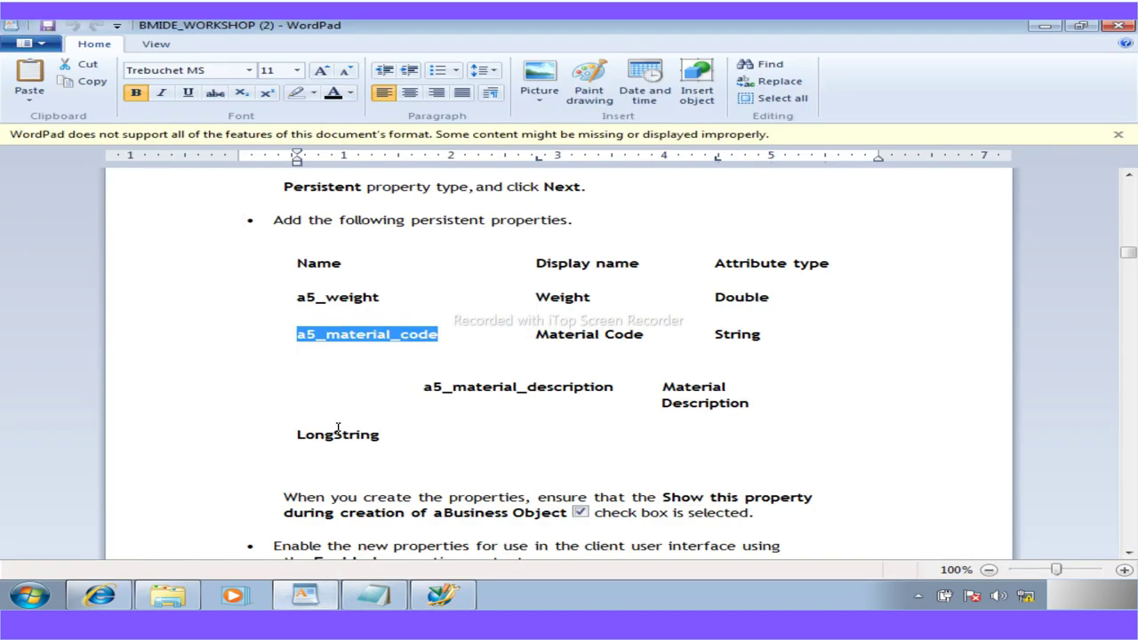
{"action": "left_click_drag", "start_coordinate": [613, 388], "coordinate": [430, 397]}
{"action": "key", "text": "ctrl+c"}
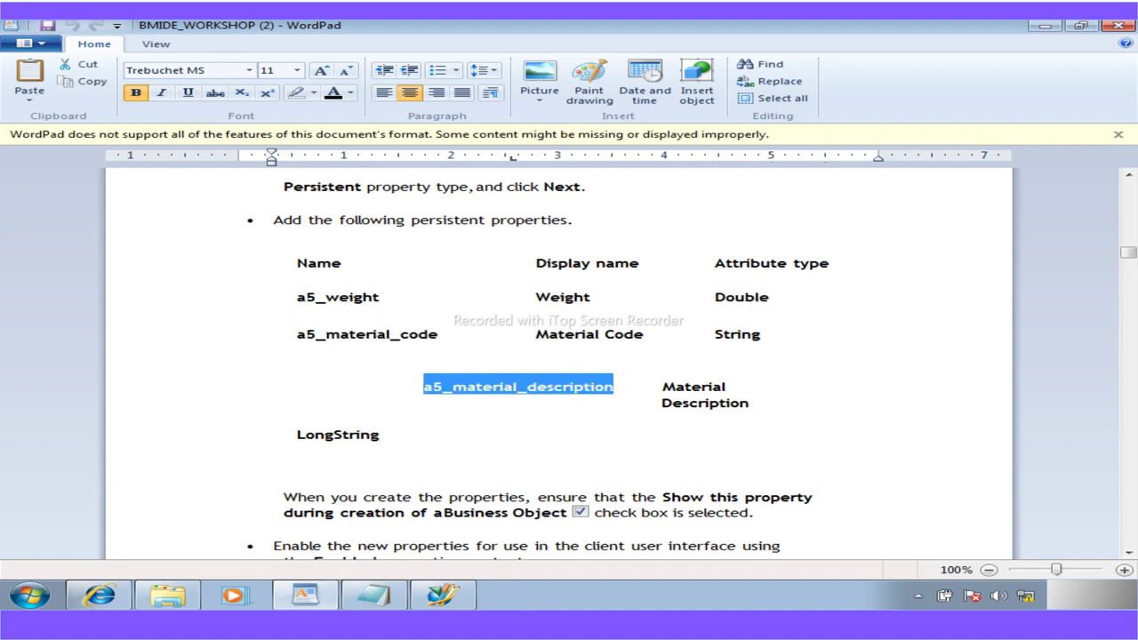
{"action": "left_click", "coordinate": [442, 594]}
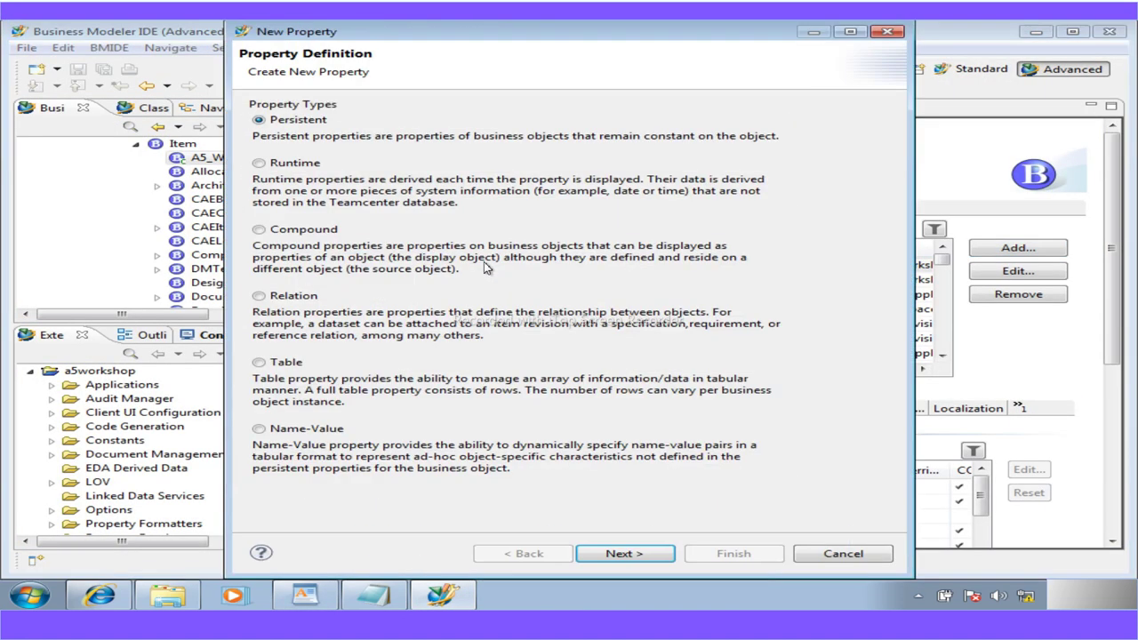
{"action": "left_click", "coordinate": [623, 554]}
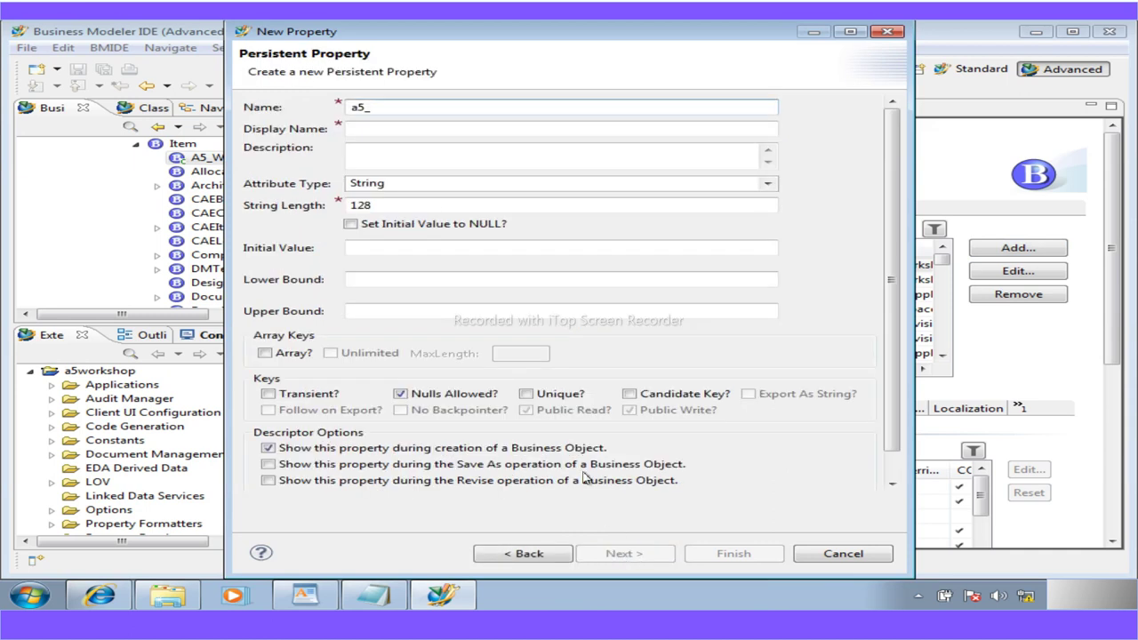
{"action": "left_click_drag", "start_coordinate": [384, 110], "coordinate": [309, 107]}
{"action": "key", "text": "ctrl+v"}
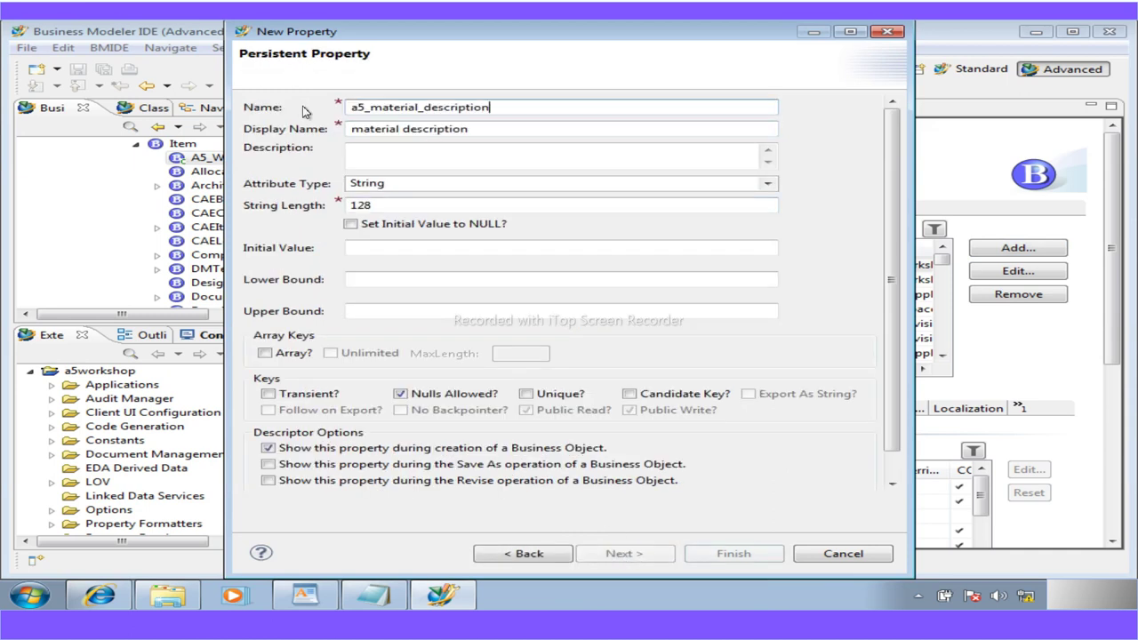
{"action": "left_click_drag", "start_coordinate": [363, 130], "coordinate": [337, 135]}
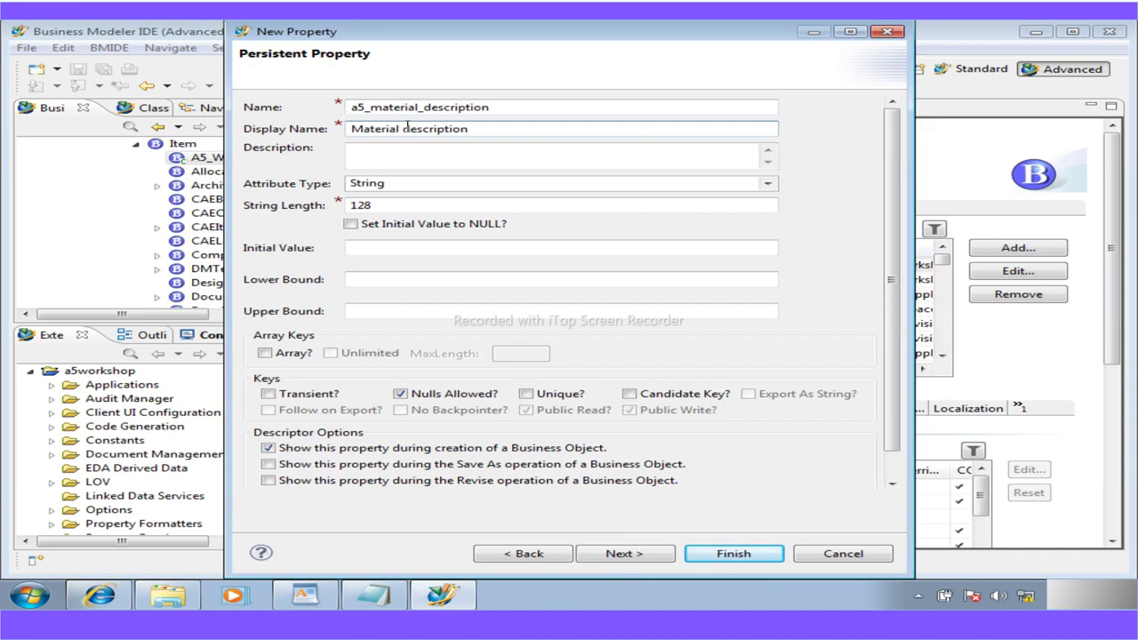
{"action": "left_click_drag", "start_coordinate": [410, 130], "coordinate": [402, 130]}
{"action": "type", "text": "D"}
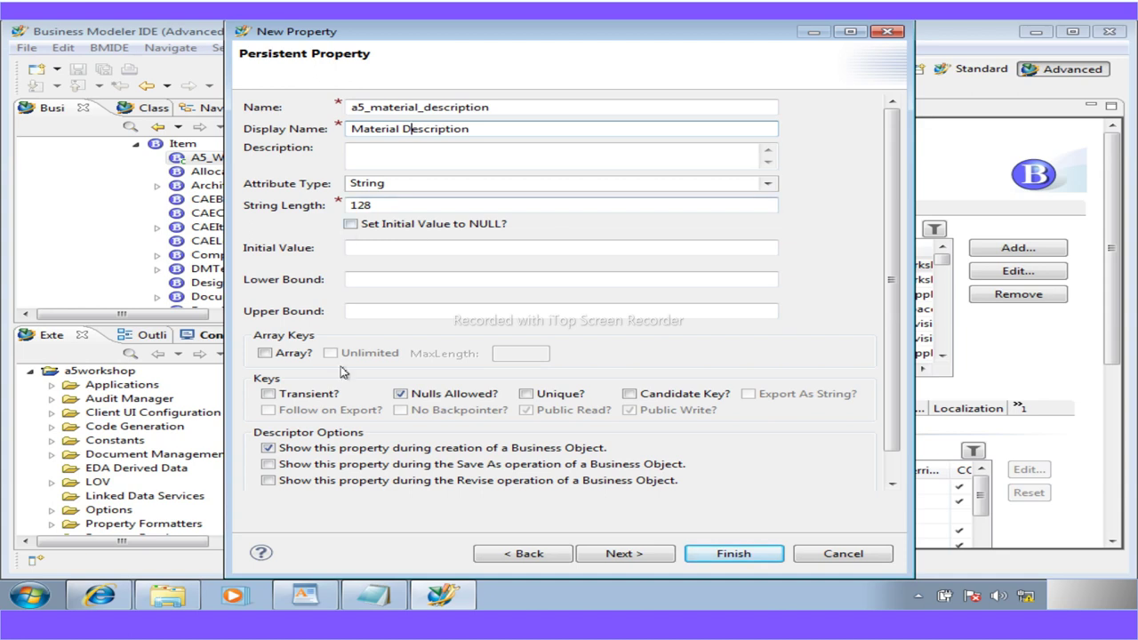
Set the attribute type to LongString and finish creating a5_material_description
{"action": "left_click", "coordinate": [770, 184]}
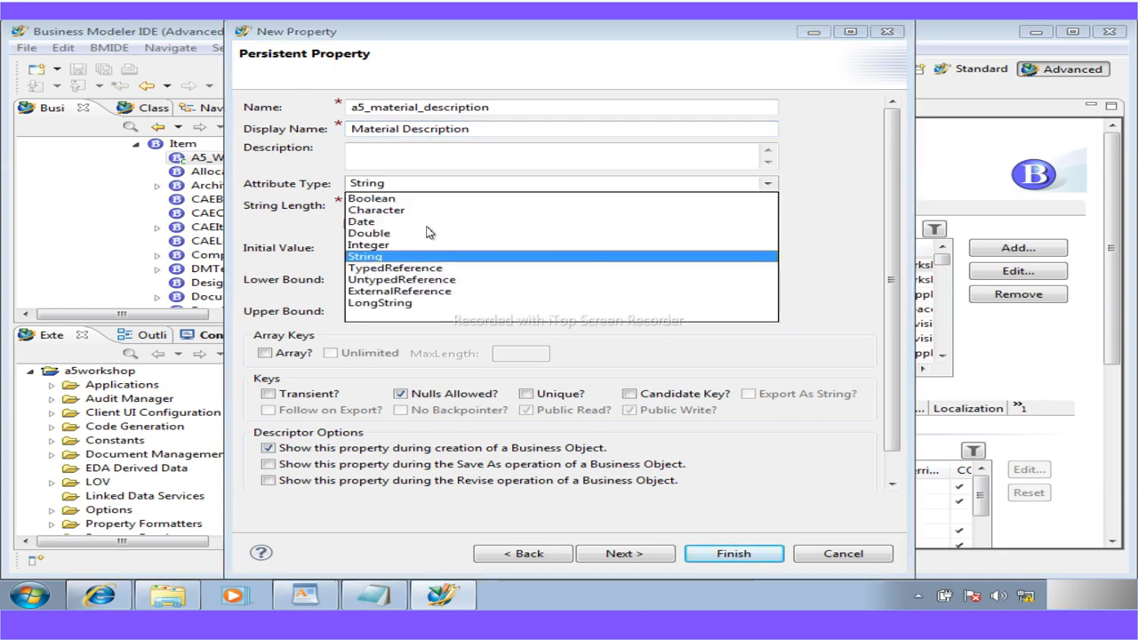
{"action": "left_click", "coordinate": [382, 303]}
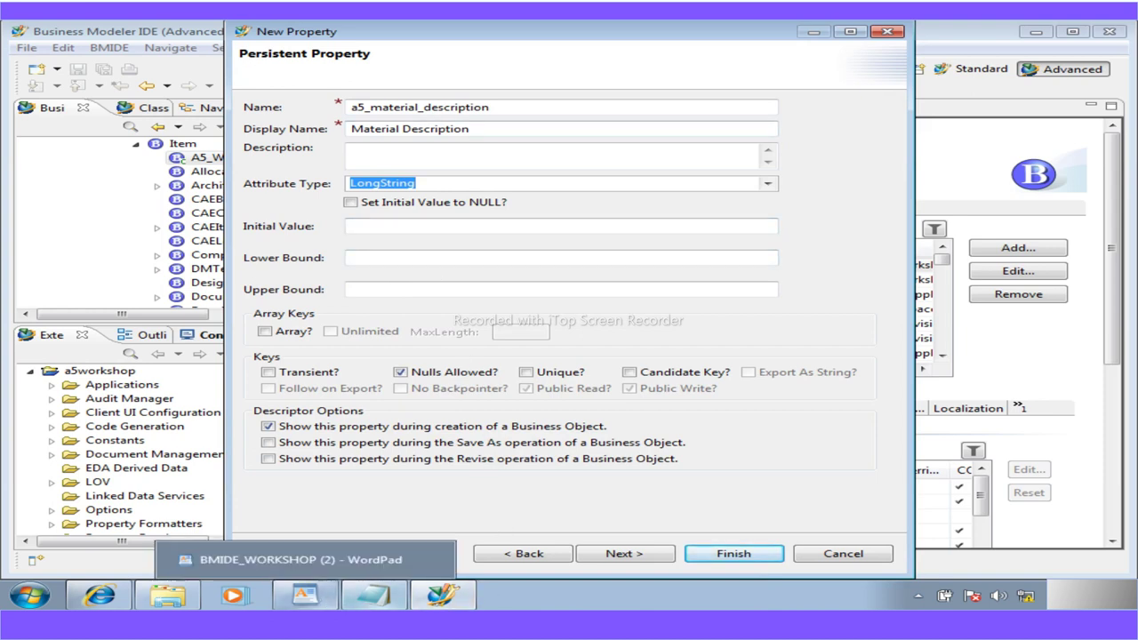
{"action": "mouse_move", "coordinate": [373, 596]}
{"action": "left_click", "coordinate": [584, 551]}
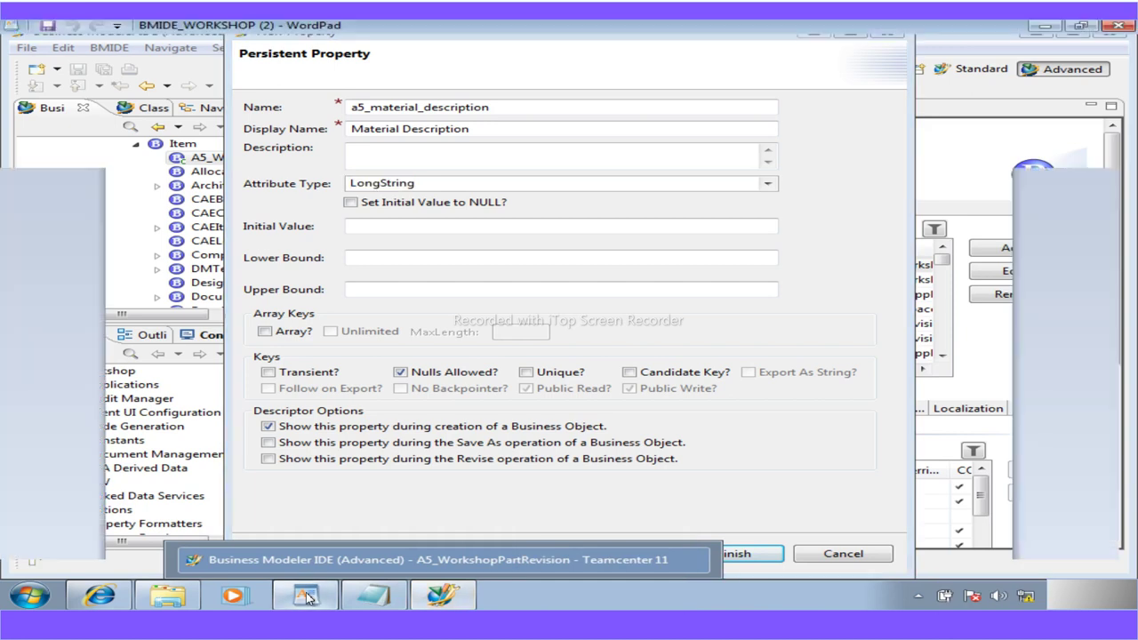
{"action": "scroll", "coordinate": [541, 440], "scroll_direction": "down", "scroll_amount": 3}
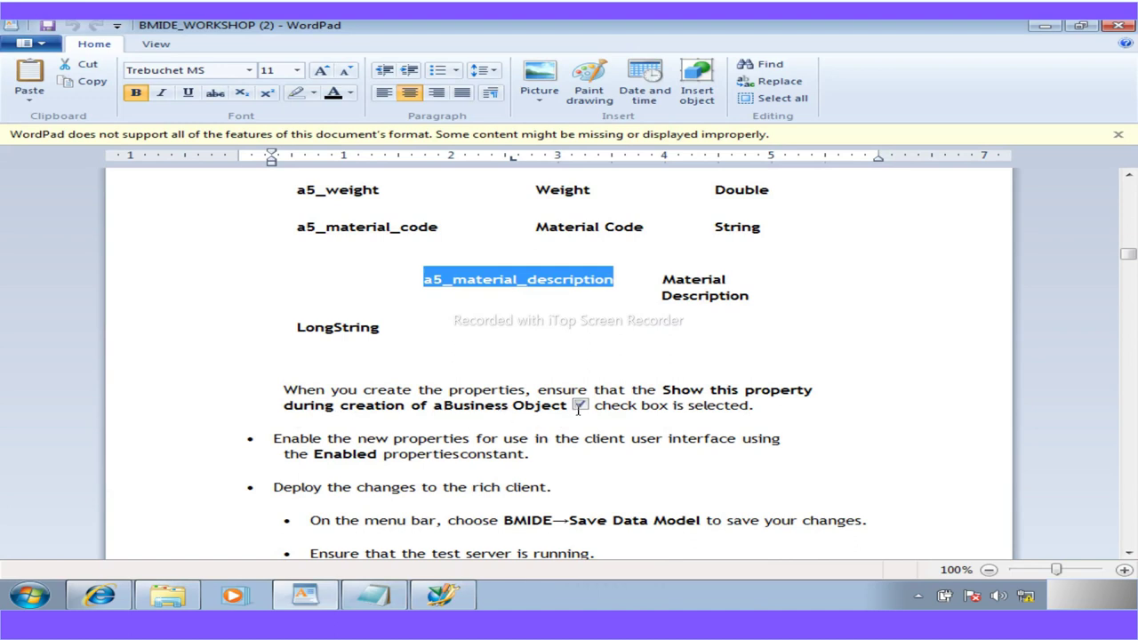
{"action": "left_click", "coordinate": [442, 595]}
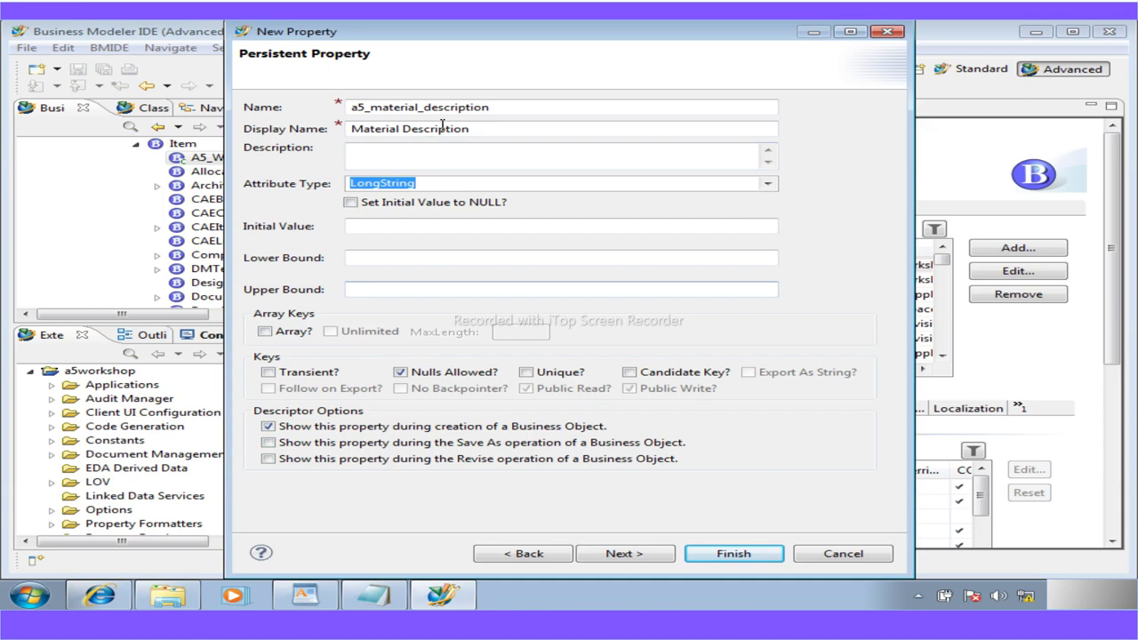
{"action": "left_click", "coordinate": [713, 546]}
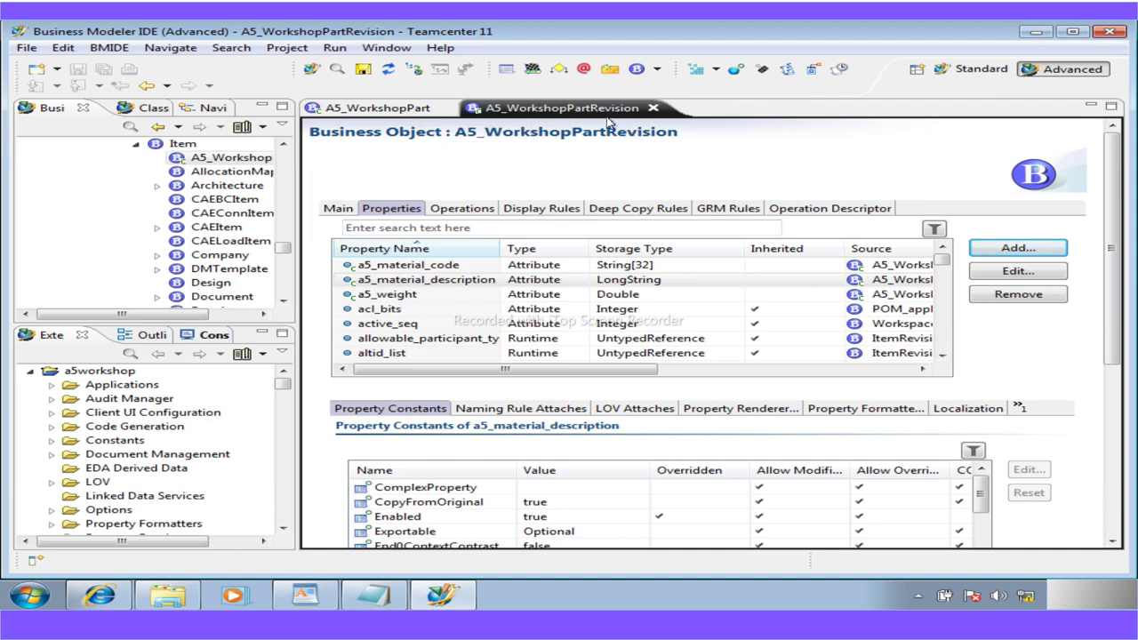
Scroll the PDF guide to step 10 and highlight 'Deploy the changes to the rich client'
{"action": "key", "text": "alt+Tab"}
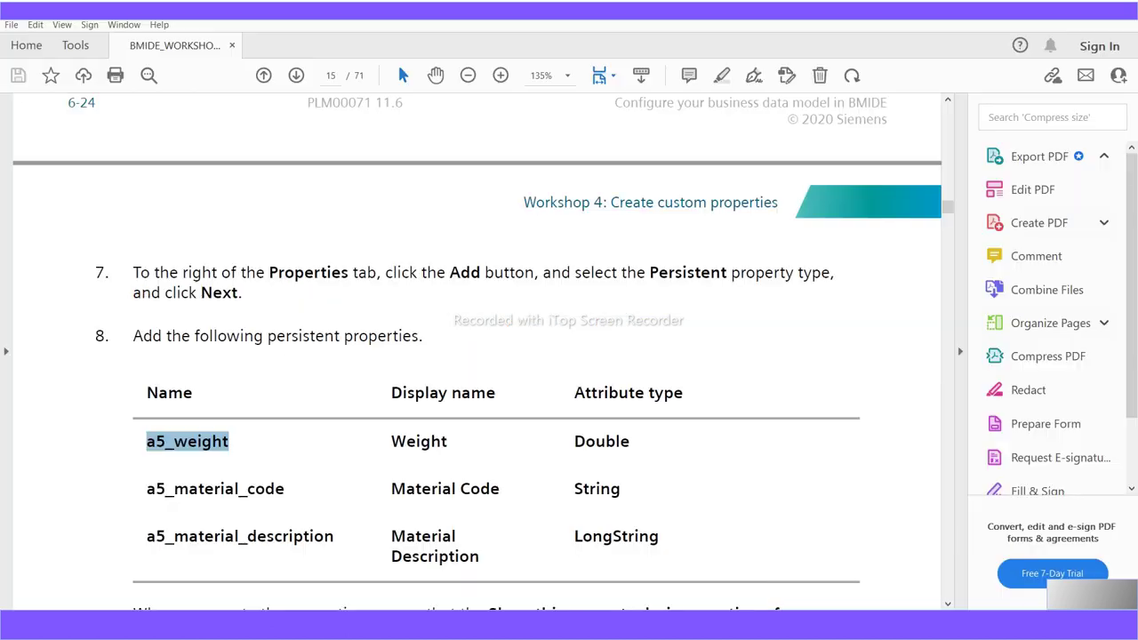
{"action": "scroll", "coordinate": [310, 483], "scroll_direction": "down", "scroll_amount": 2}
{"action": "scroll", "coordinate": [311, 481], "scroll_direction": "down", "scroll_amount": 8}
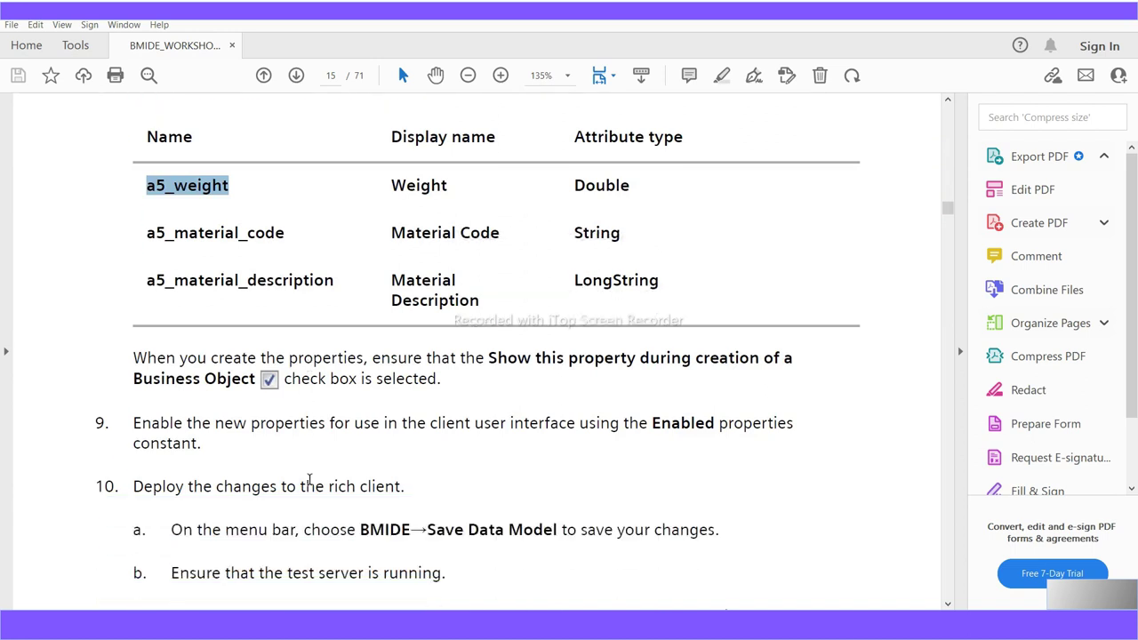
{"action": "scroll", "coordinate": [310, 481], "scroll_direction": "down", "scroll_amount": 12}
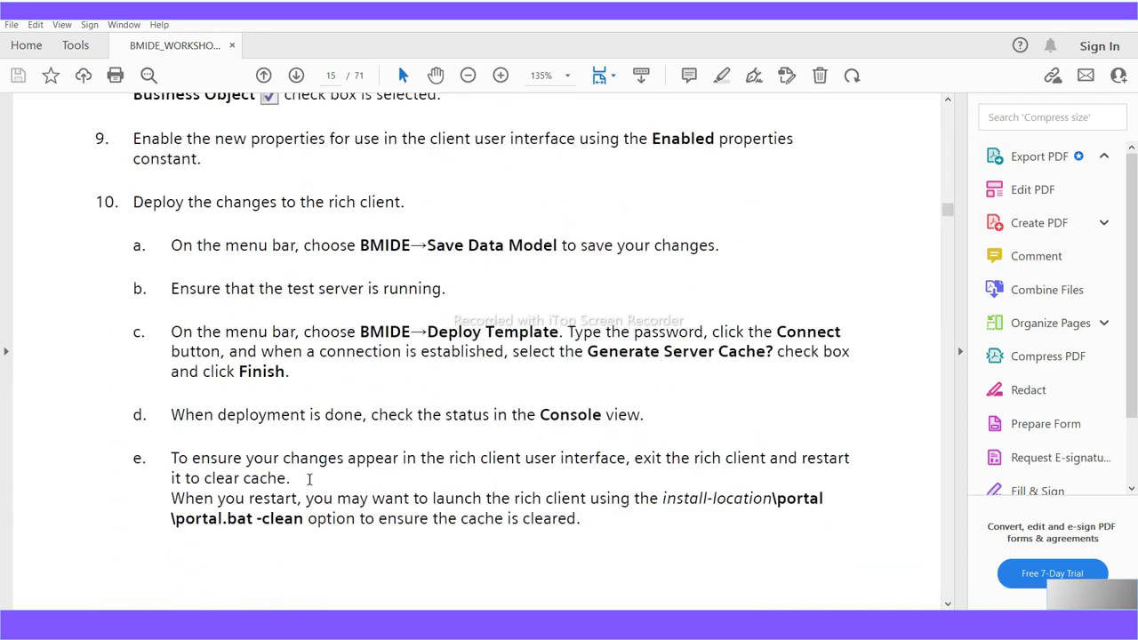
{"action": "scroll", "coordinate": [310, 481], "scroll_direction": "down", "scroll_amount": 9}
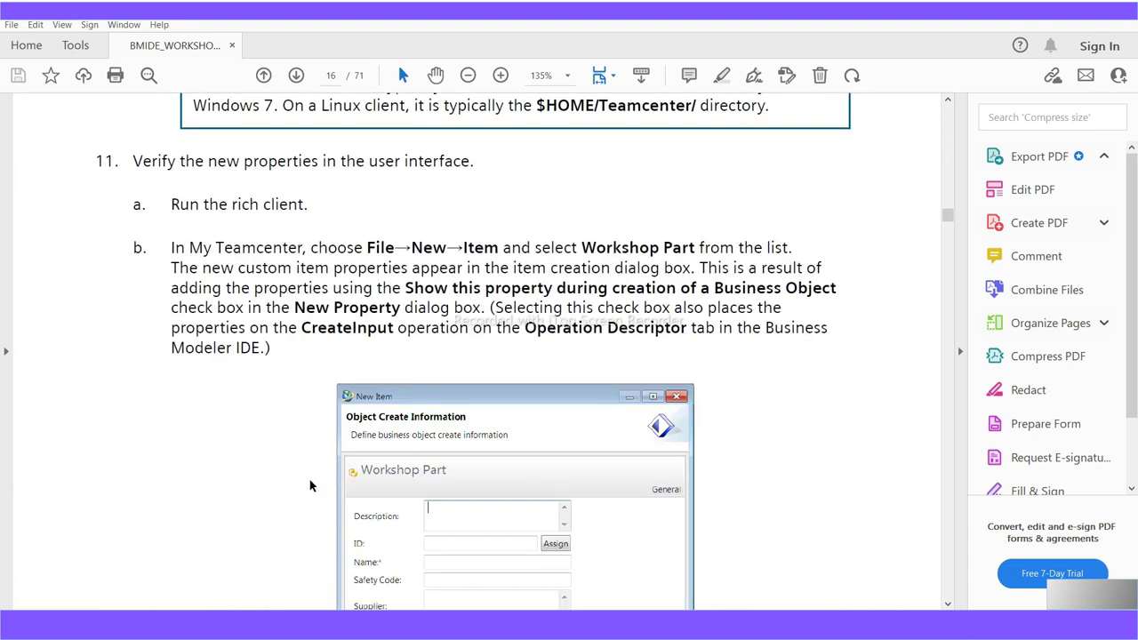
{"action": "scroll", "coordinate": [310, 485], "scroll_direction": "up", "scroll_amount": 20}
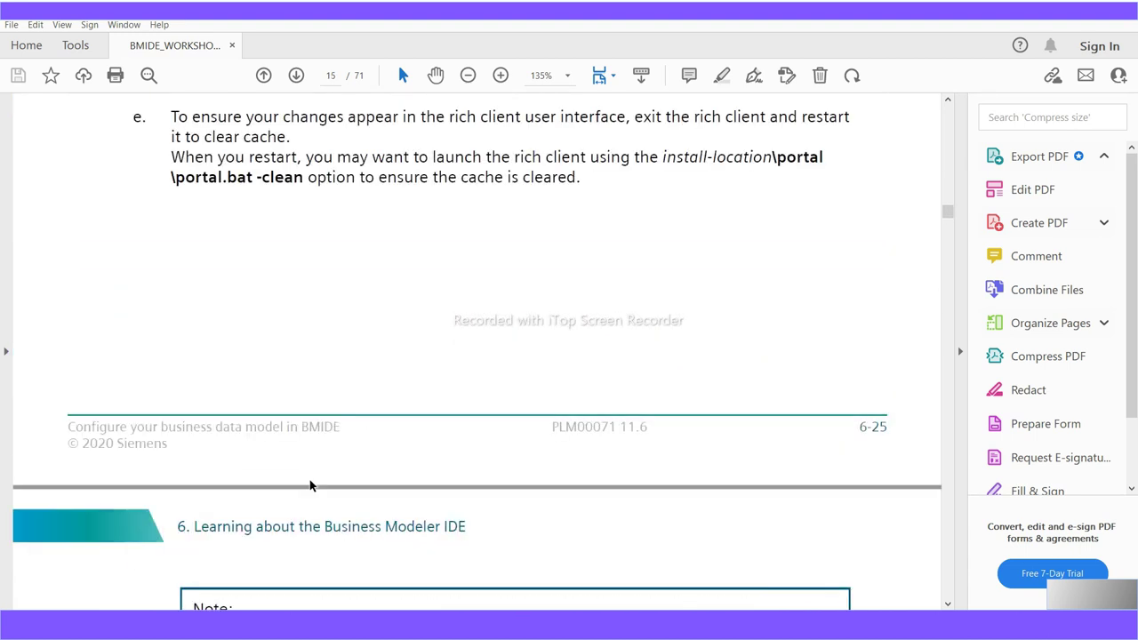
{"action": "scroll", "coordinate": [310, 485], "scroll_direction": "up", "scroll_amount": 4}
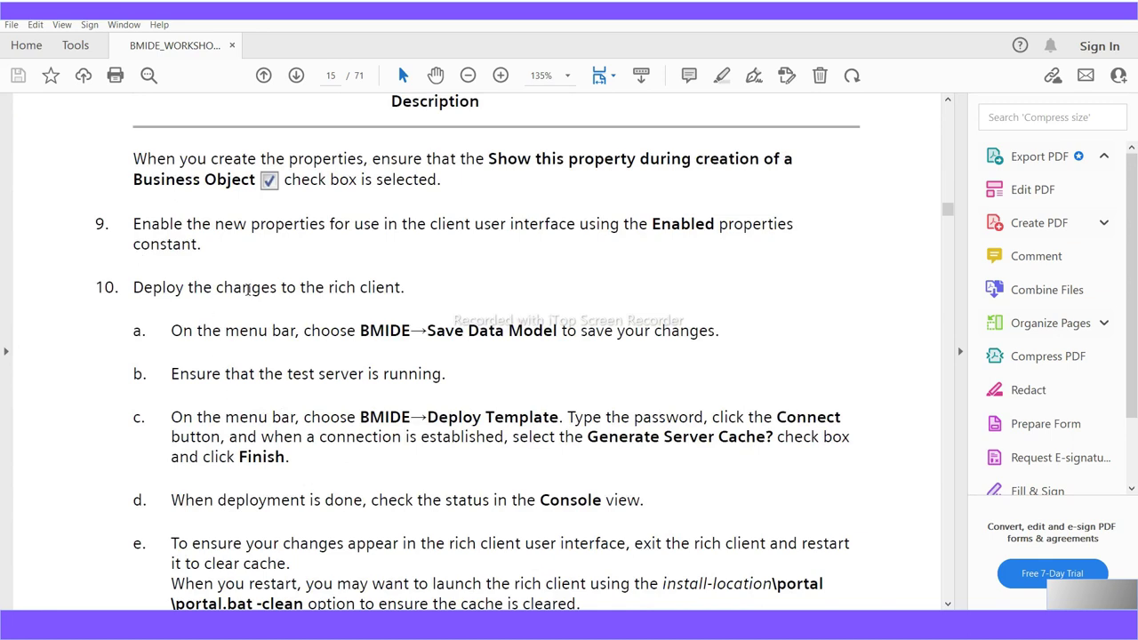
{"action": "left_click_drag", "start_coordinate": [405, 290], "coordinate": [163, 292]}
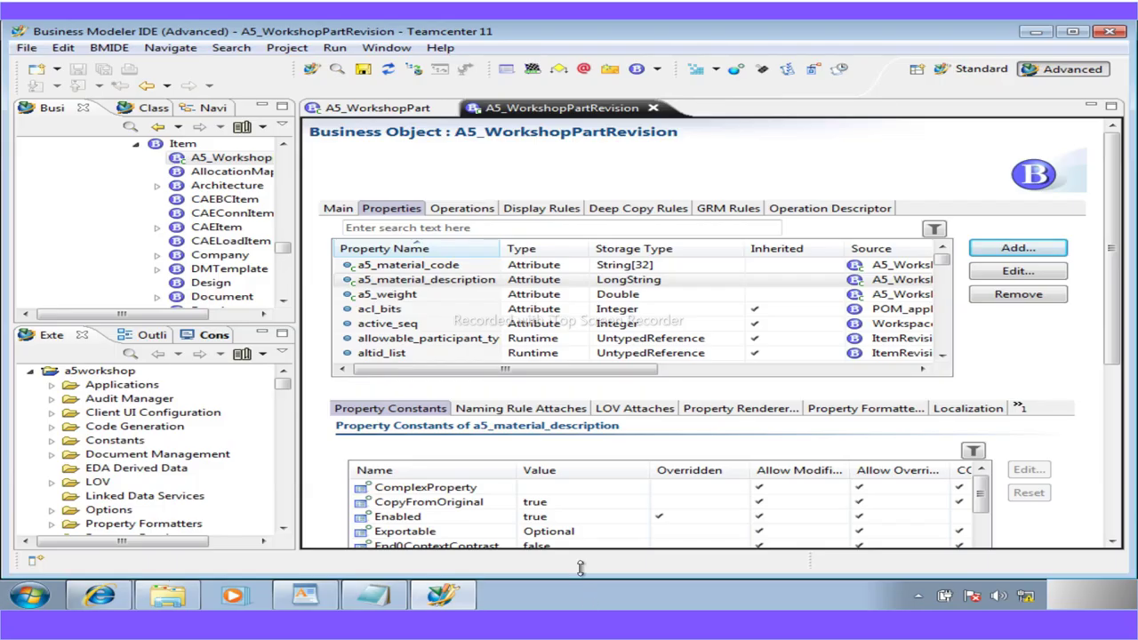
Save the a5workshop data model, close both Workshop Part editors, and collapse POM_object
{"action": "left_click", "coordinate": [363, 69]}
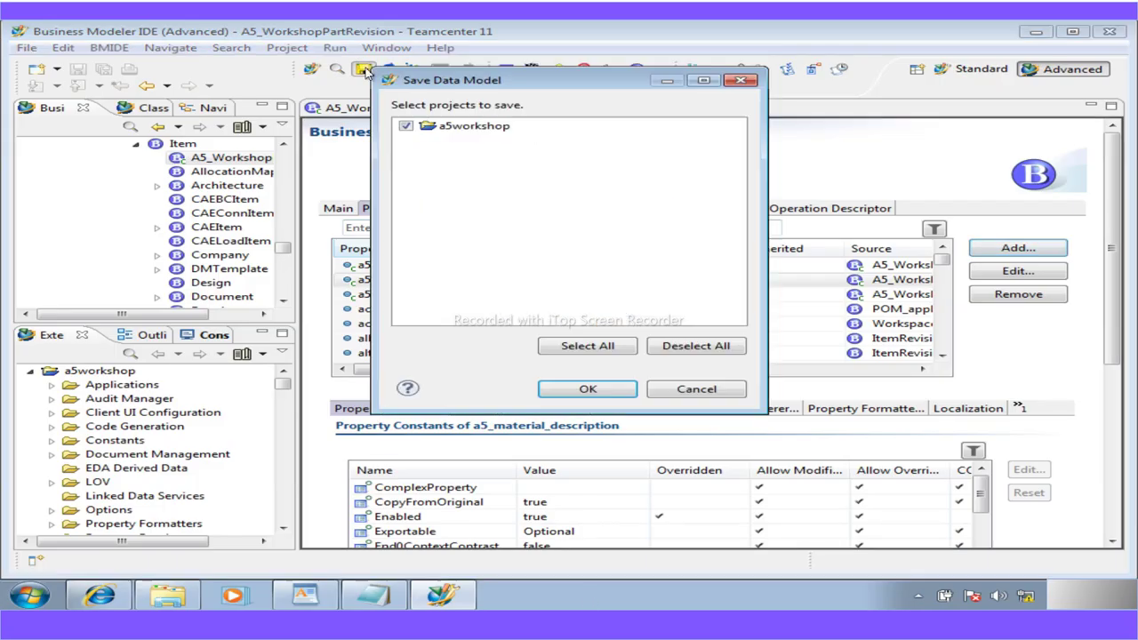
{"action": "left_click", "coordinate": [612, 389]}
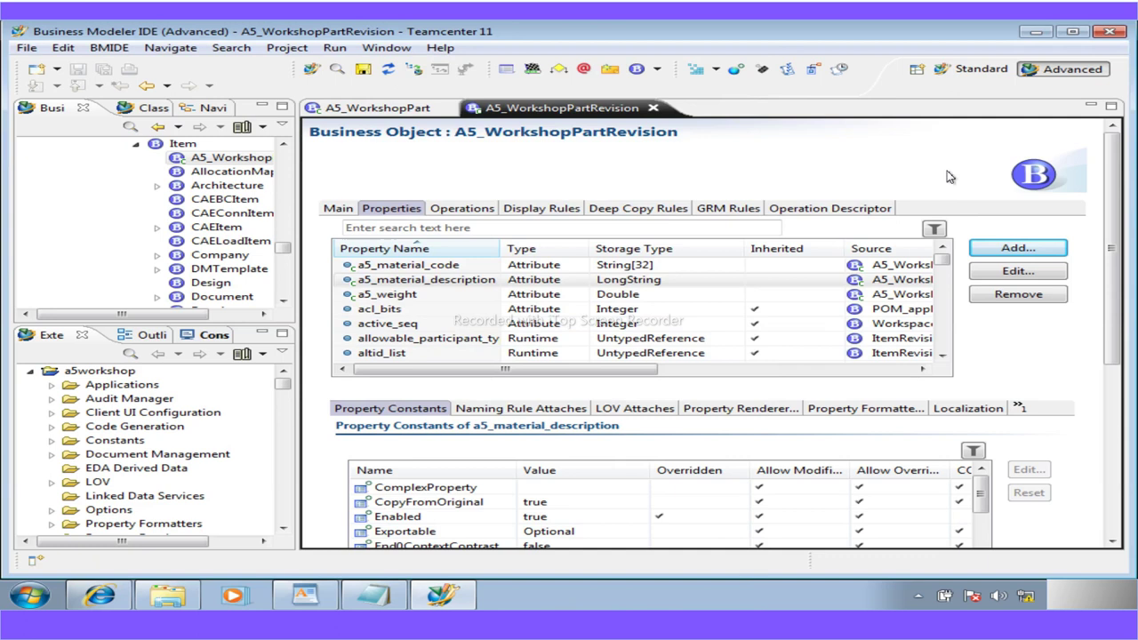
{"action": "left_click", "coordinate": [652, 108]}
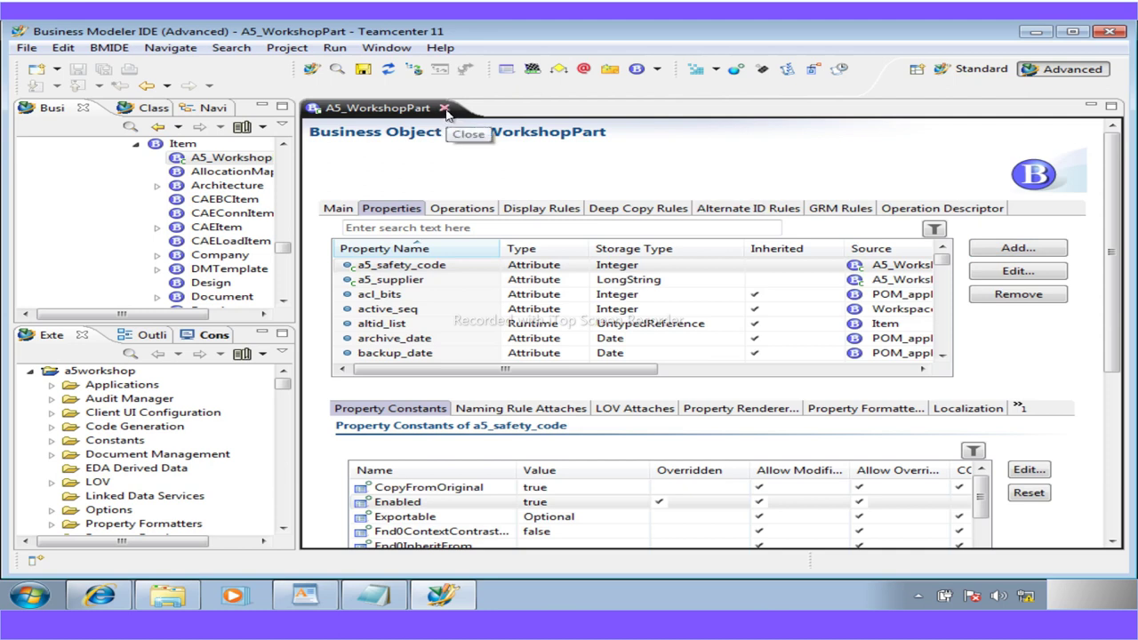
{"action": "left_click", "coordinate": [444, 108]}
{"action": "left_click_drag", "start_coordinate": [283, 247], "coordinate": [299, 124]}
{"action": "left_click", "coordinate": [73, 171]}
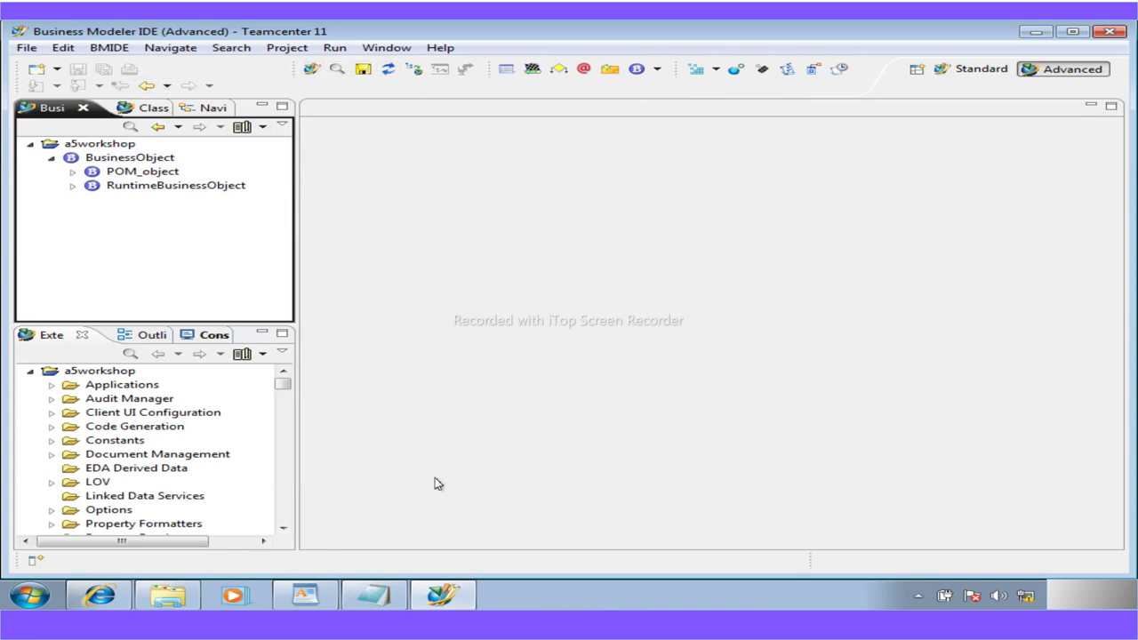
Generate the a5workshop software package as version 1.0 in the default location
{"action": "left_click", "coordinate": [129, 54]}
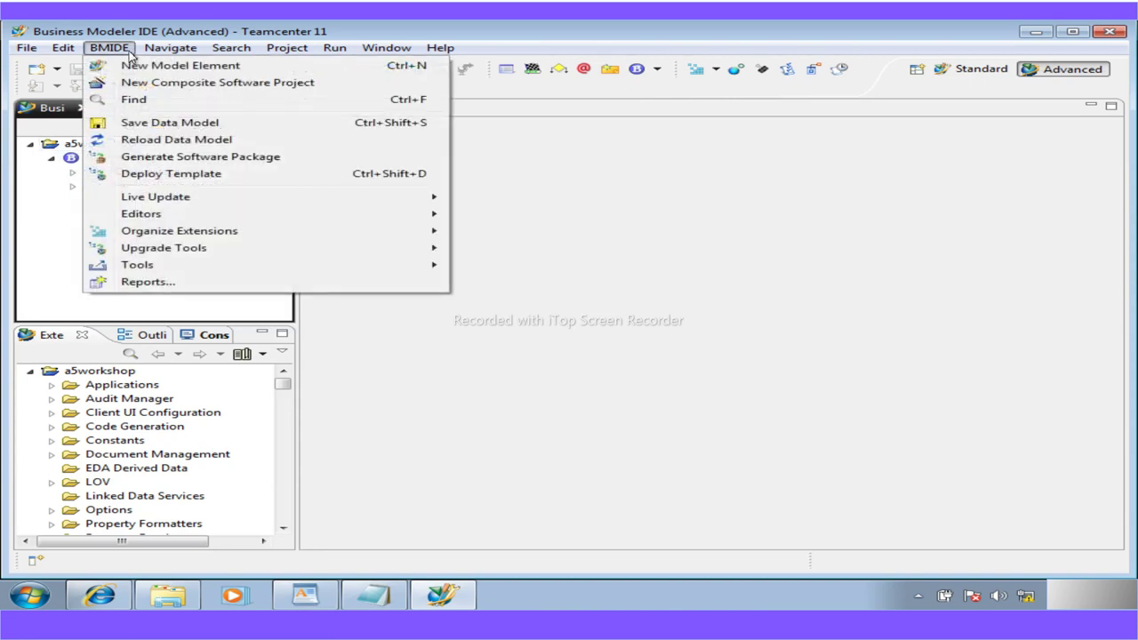
{"action": "left_click", "coordinate": [183, 157]}
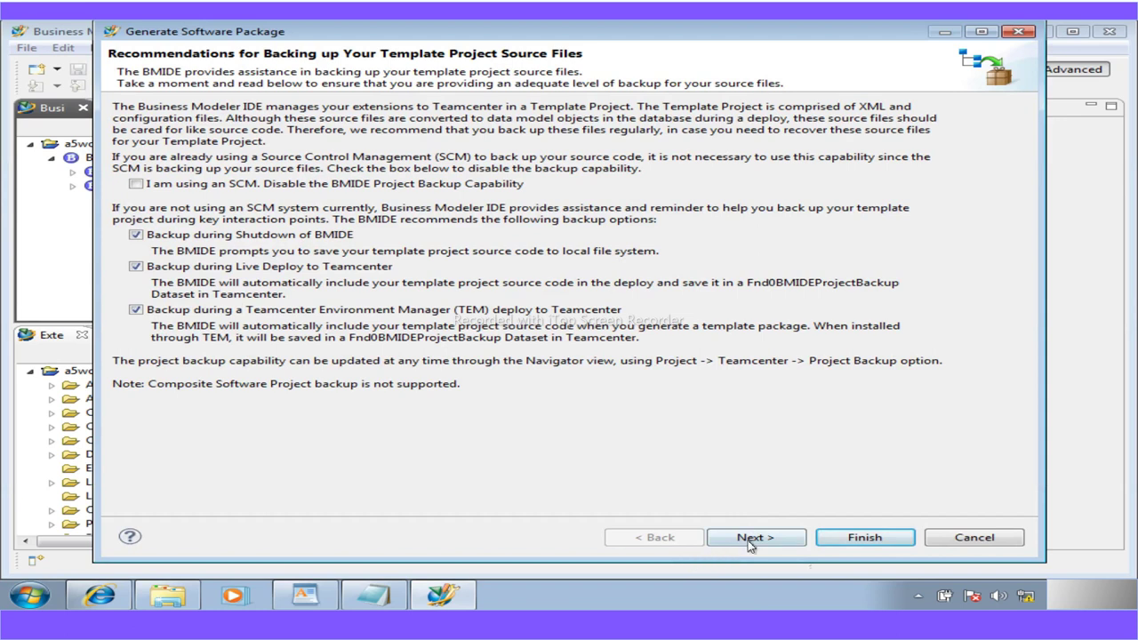
{"action": "left_click", "coordinate": [752, 540]}
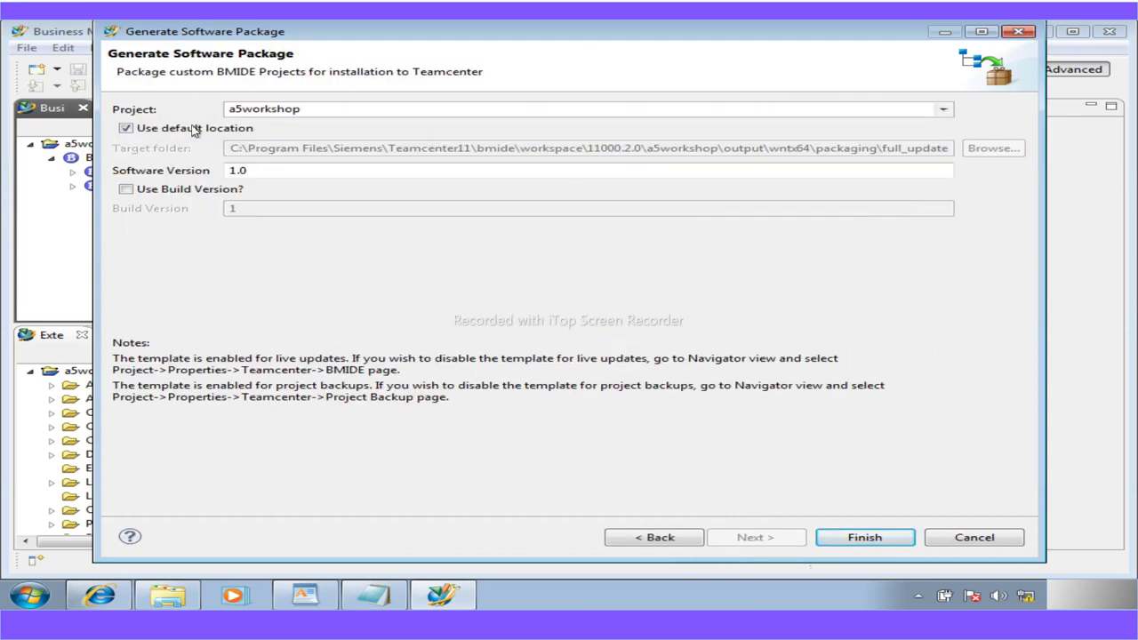
{"action": "left_click", "coordinate": [866, 544]}
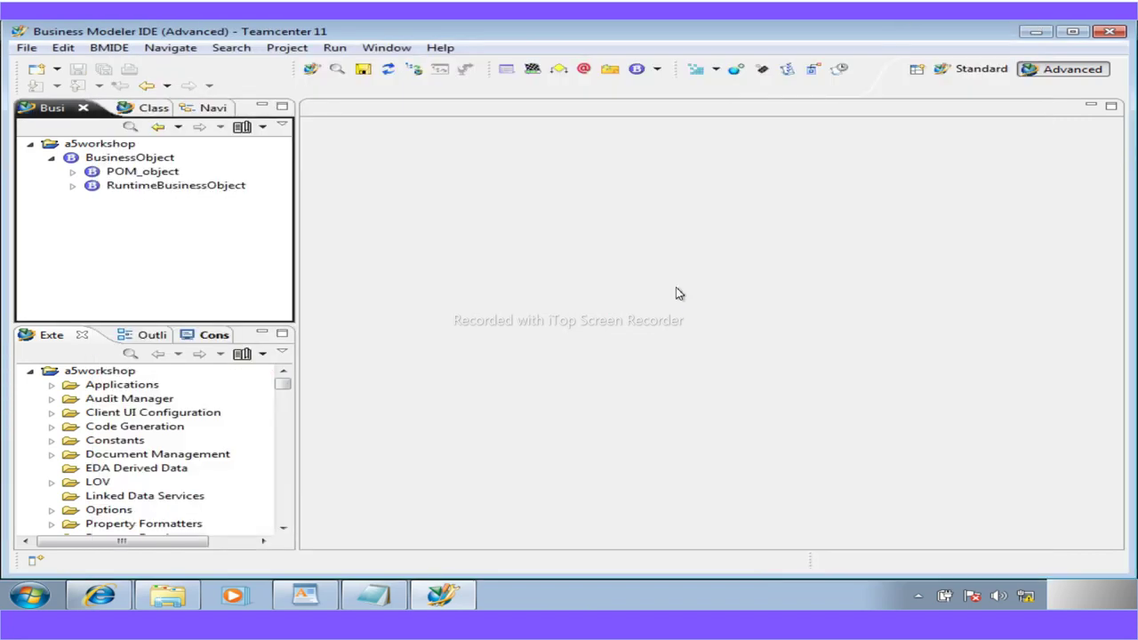
{"action": "left_click", "coordinate": [164, 601]}
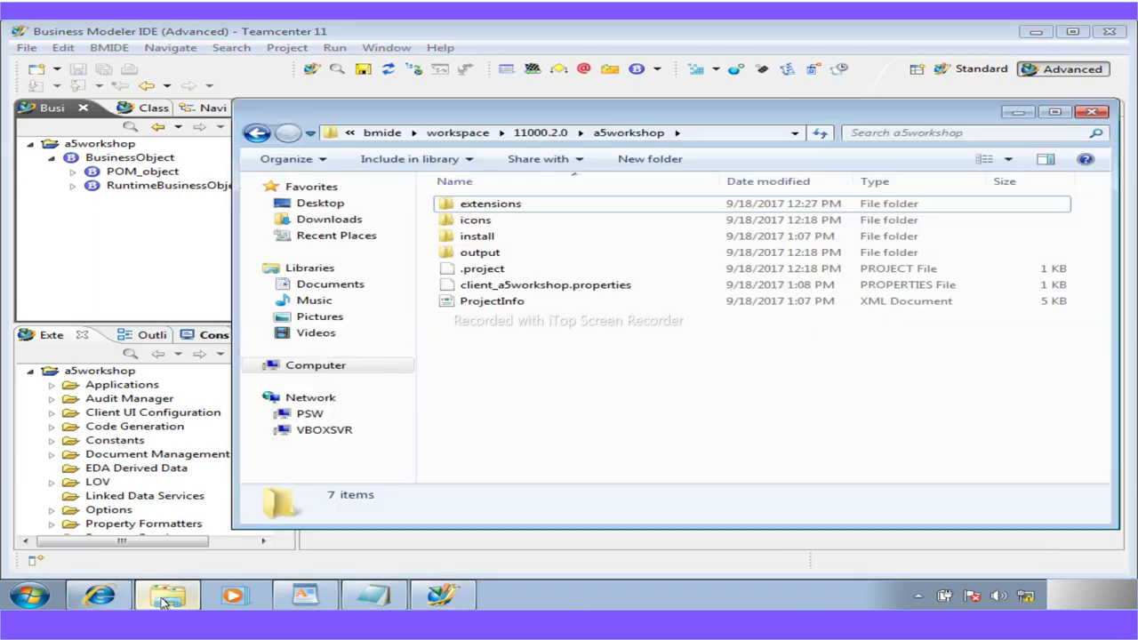
Browse output > wntx64 > packaging > full_update into the package folder, then minimize Explorer and BMIDE
{"action": "double_click", "coordinate": [477, 254]}
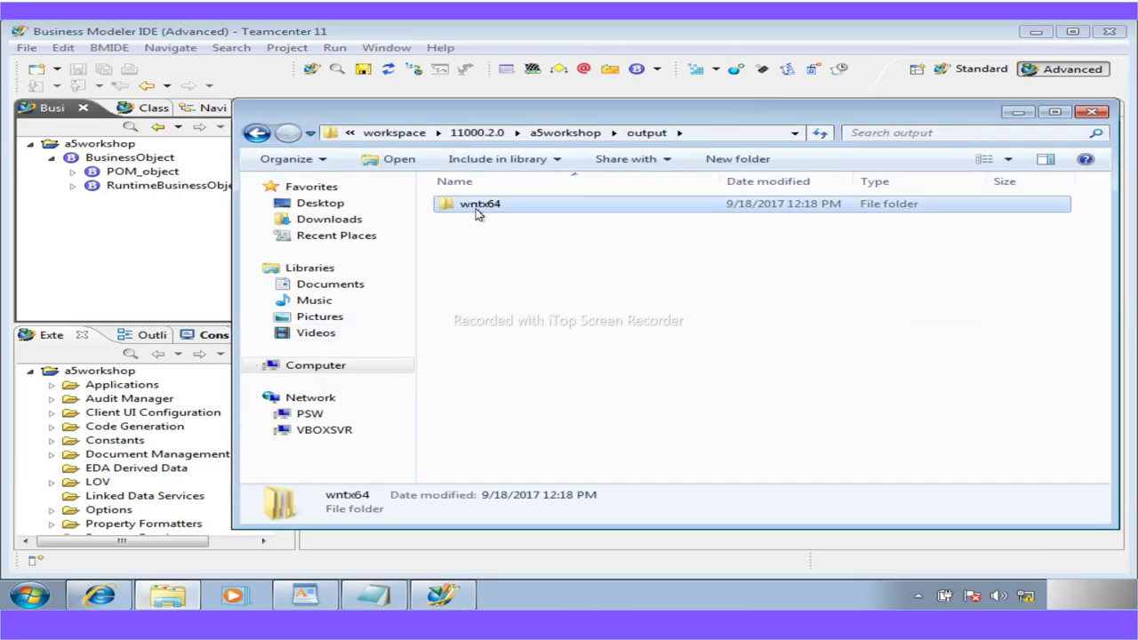
{"action": "double_click", "coordinate": [476, 210]}
{"action": "double_click", "coordinate": [465, 222]}
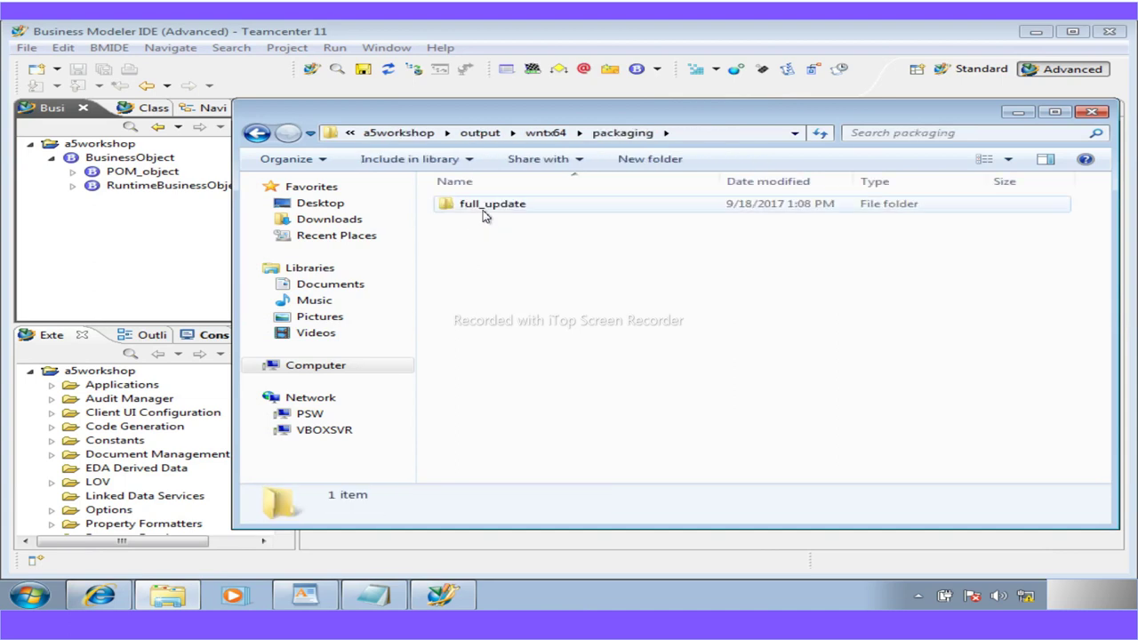
{"action": "double_click", "coordinate": [483, 207]}
{"action": "double_click", "coordinate": [487, 205]}
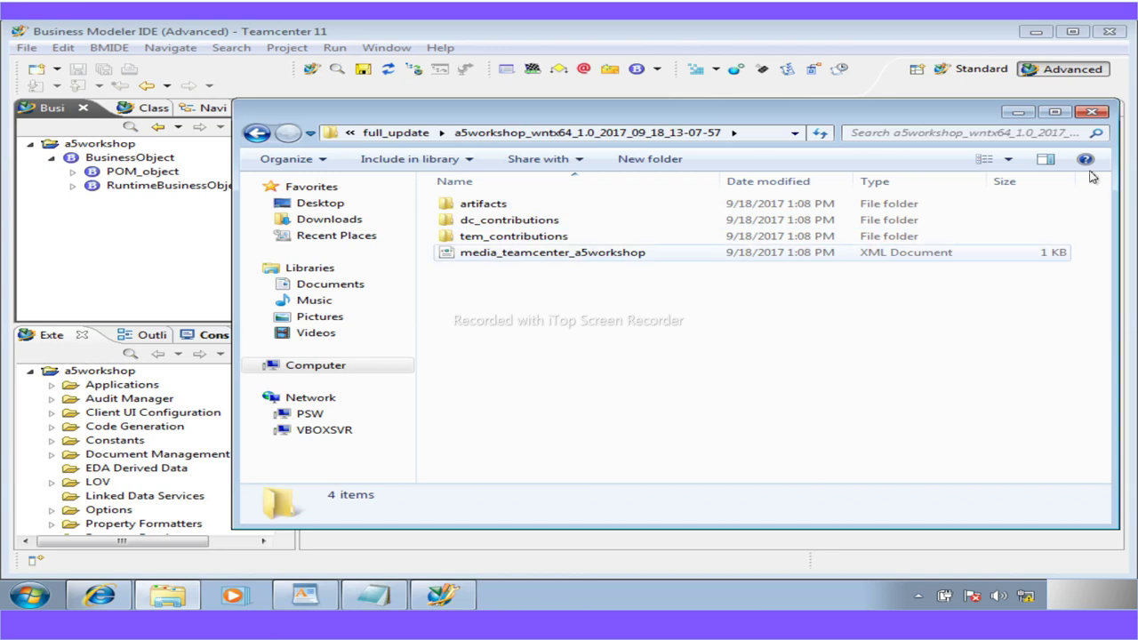
{"action": "left_click", "coordinate": [1018, 112]}
{"action": "left_click", "coordinate": [1035, 31]}
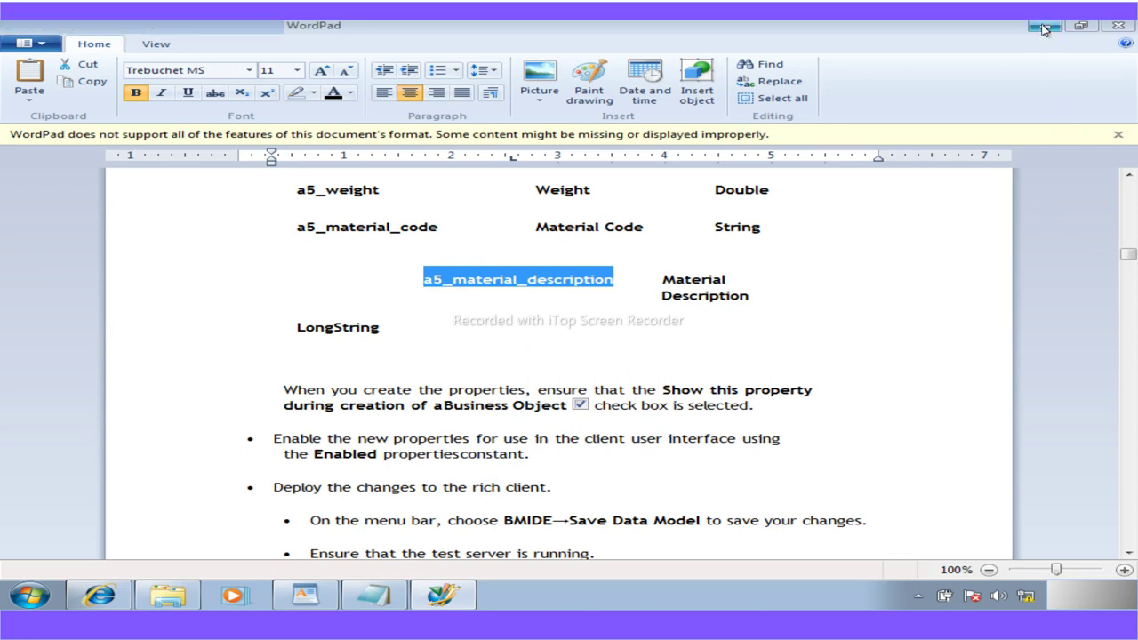
Minimize WordPad and refresh the desktop
{"action": "left_click", "coordinate": [1044, 25]}
{"action": "right_click", "coordinate": [276, 371]}
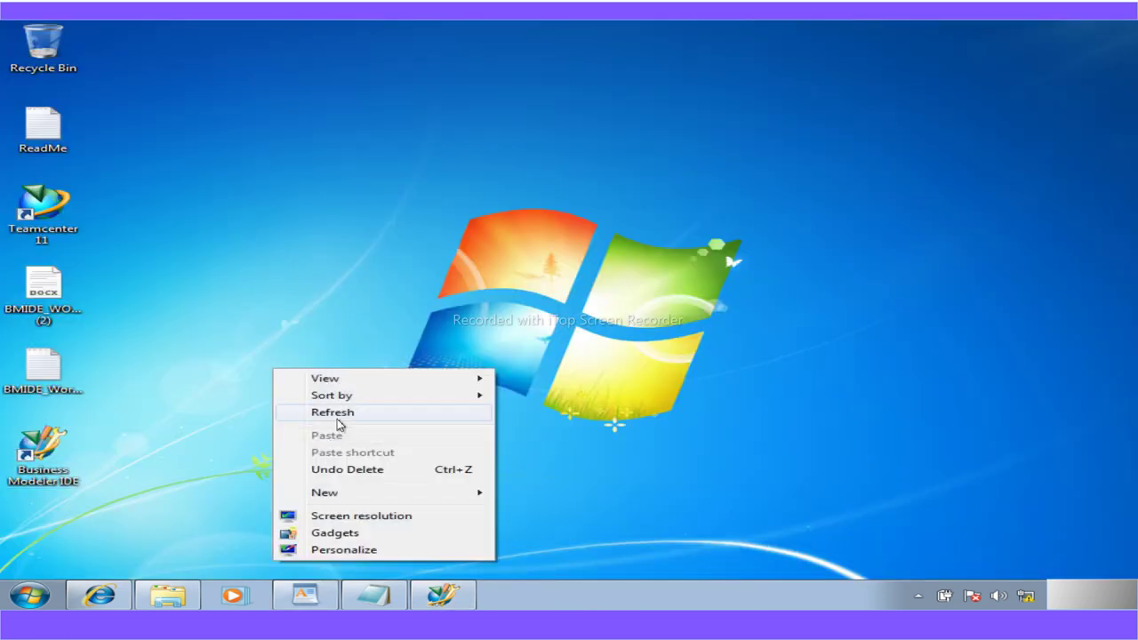
{"action": "left_click", "coordinate": [336, 415]}
{"action": "right_click", "coordinate": [239, 170]}
{"action": "left_click", "coordinate": [288, 224]}
{"action": "right_click", "coordinate": [198, 243]}
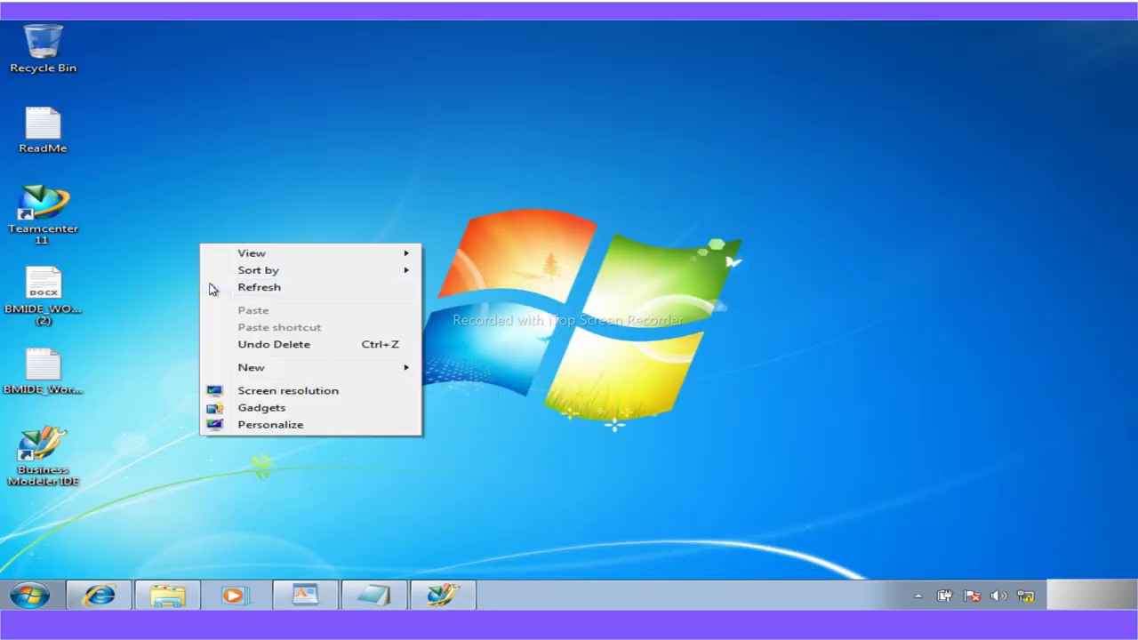
{"action": "left_click", "coordinate": [224, 288]}
{"action": "right_click", "coordinate": [287, 373]}
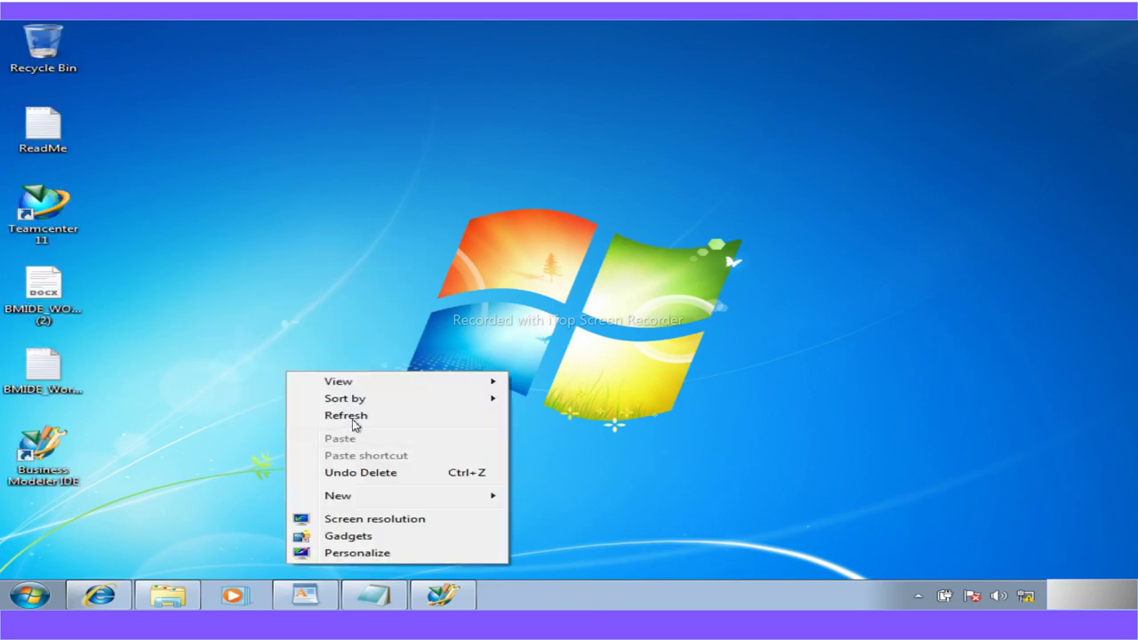
{"action": "left_click", "coordinate": [352, 419]}
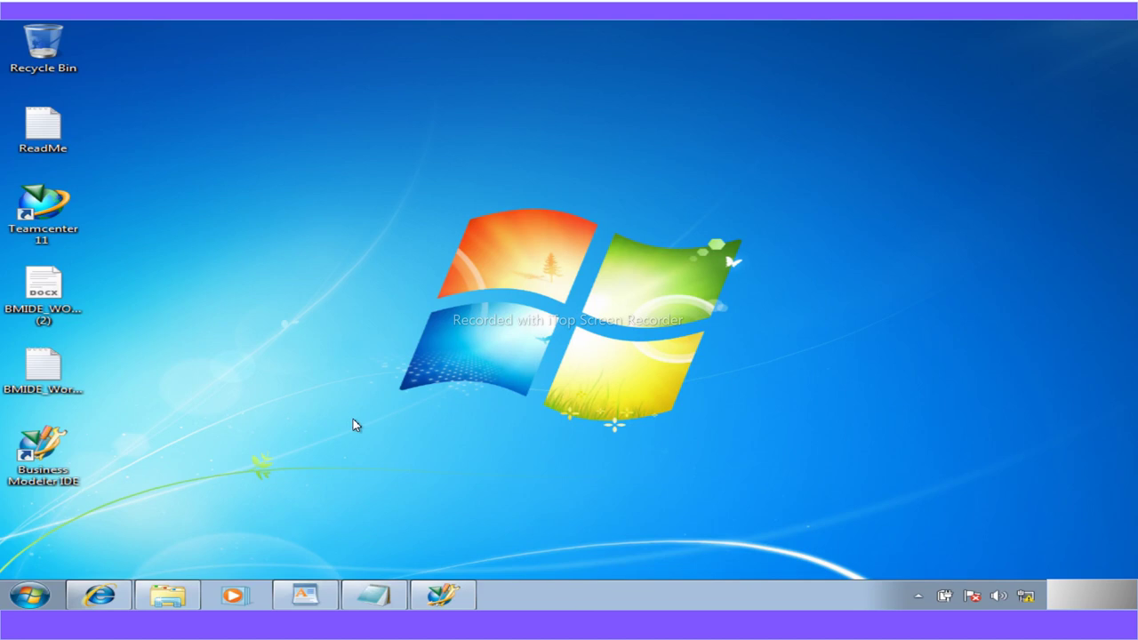
Close the stray Internet Explorer window and refresh the desktop again
{"action": "left_click", "coordinate": [99, 595]}
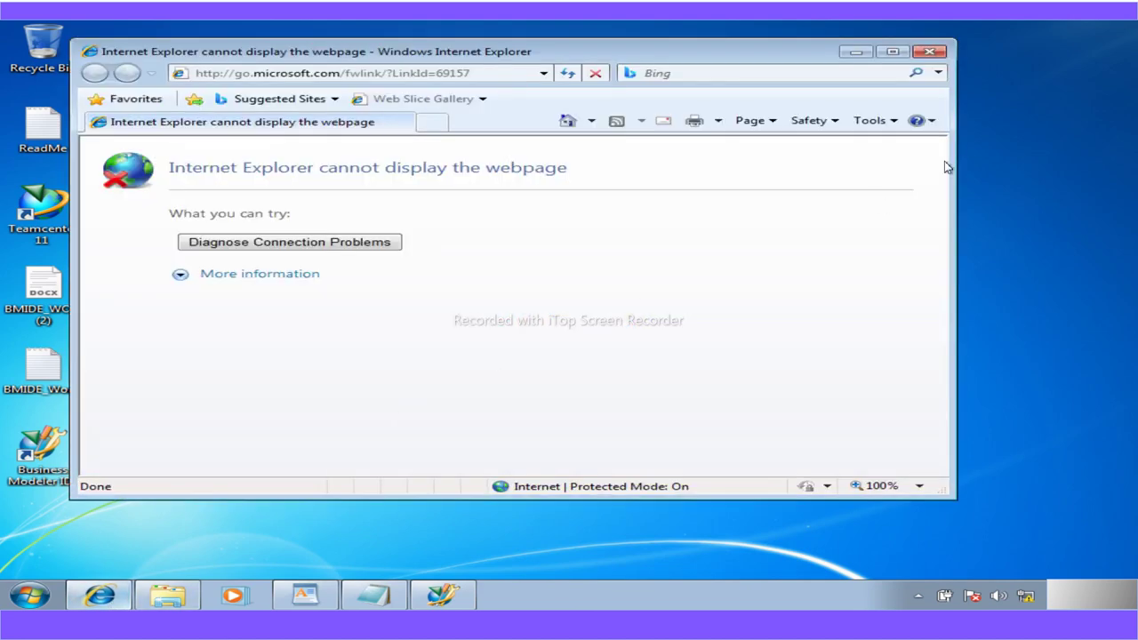
{"action": "left_click", "coordinate": [930, 51]}
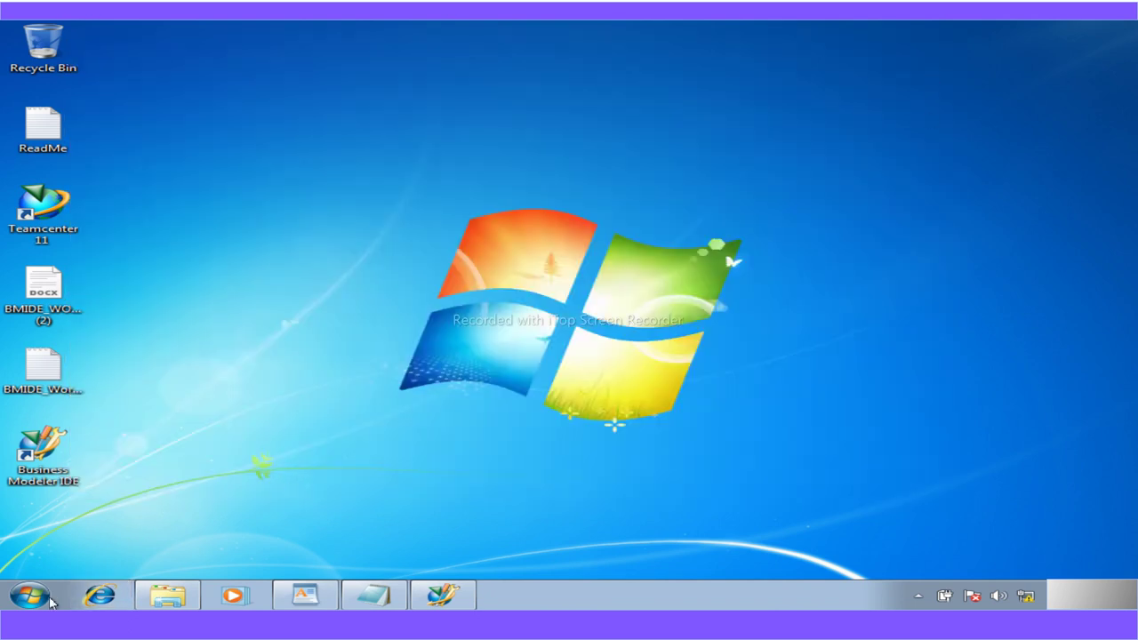
{"action": "left_click", "coordinate": [33, 600]}
{"action": "right_click", "coordinate": [660, 259]}
{"action": "left_click", "coordinate": [727, 307]}
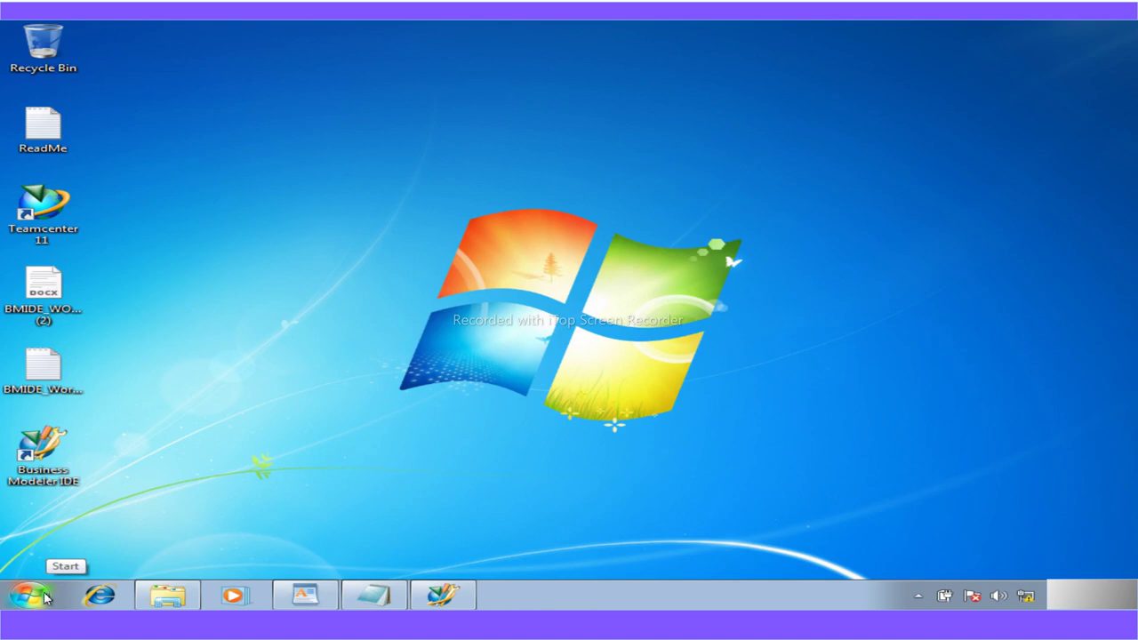
{"action": "left_click", "coordinate": [45, 599]}
Open the folder containing Environment Manager from the Teamcenter 11 program group
{"action": "left_click", "coordinate": [66, 525]}
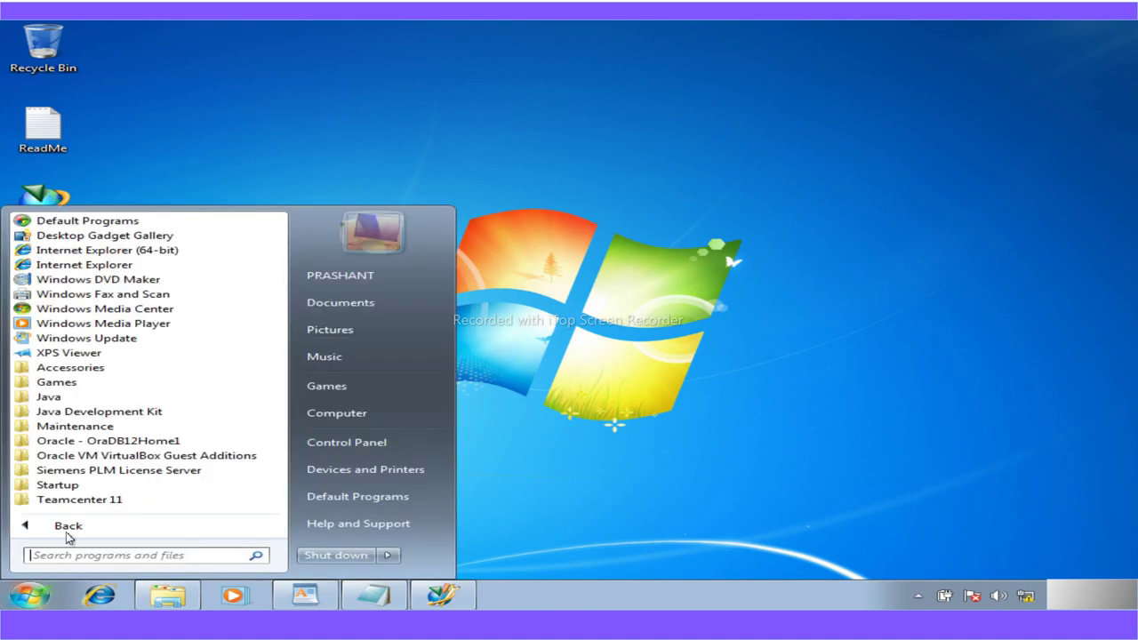
{"action": "left_click", "coordinate": [73, 501]}
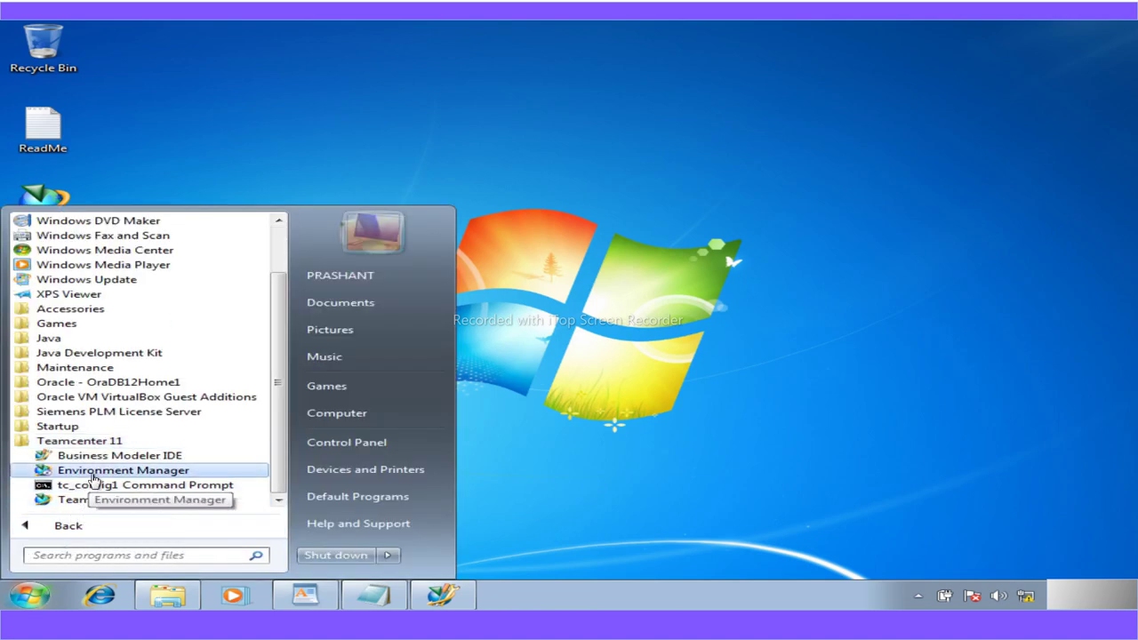
{"action": "right_click", "coordinate": [92, 475]}
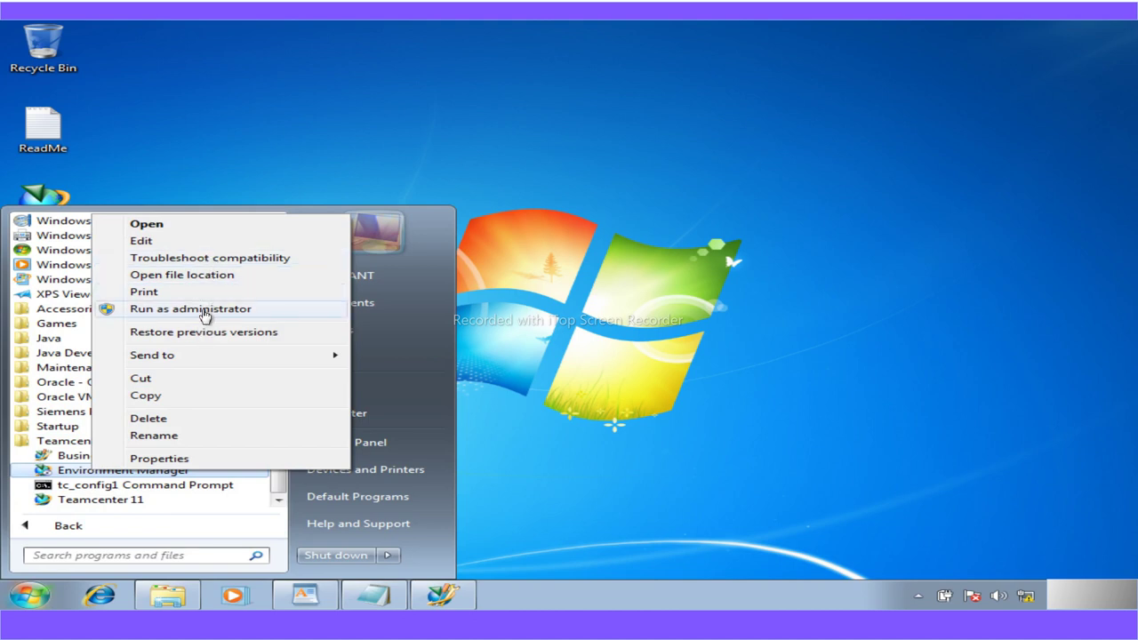
{"action": "left_click", "coordinate": [182, 275]}
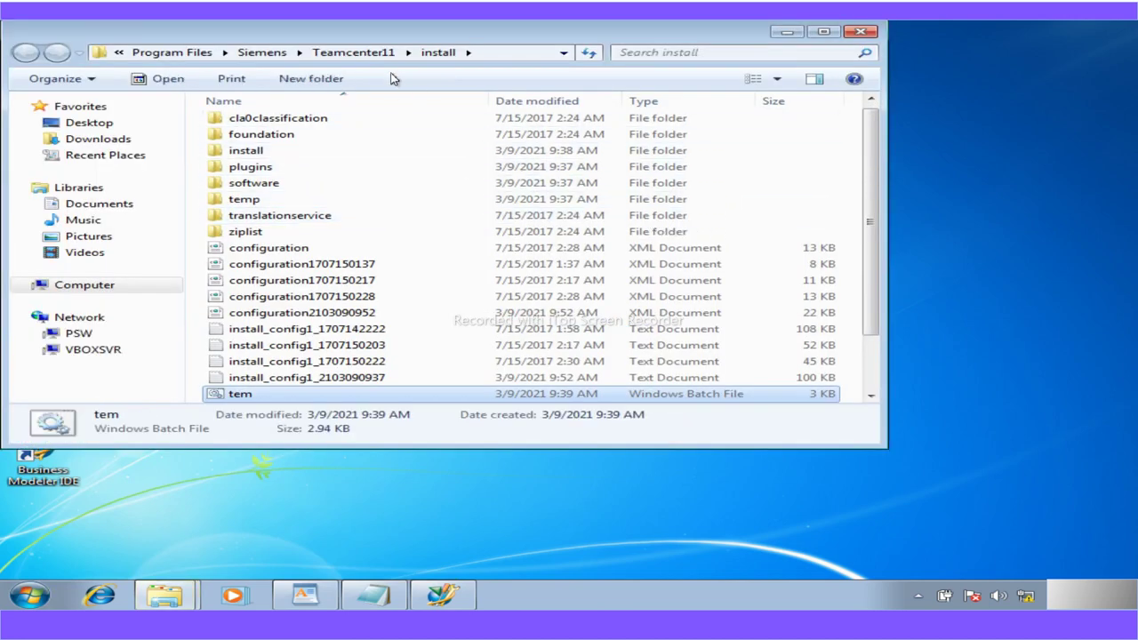
Run tem.bat as administrator and approve the User Account Control prompt
{"action": "right_click", "coordinate": [269, 392]}
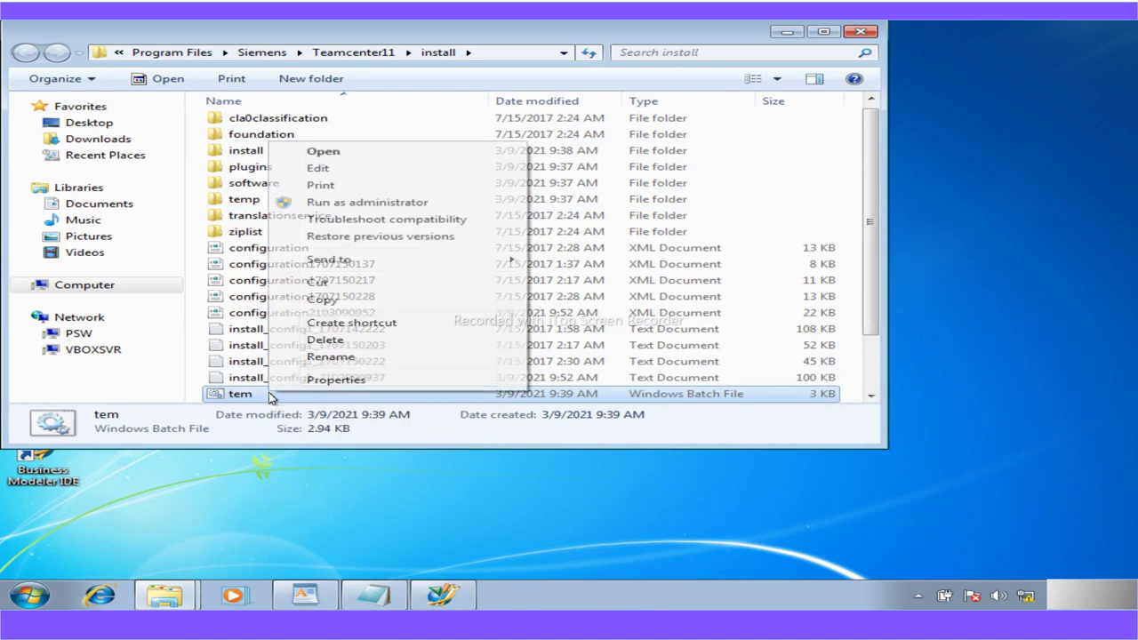
{"action": "left_click", "coordinate": [355, 201]}
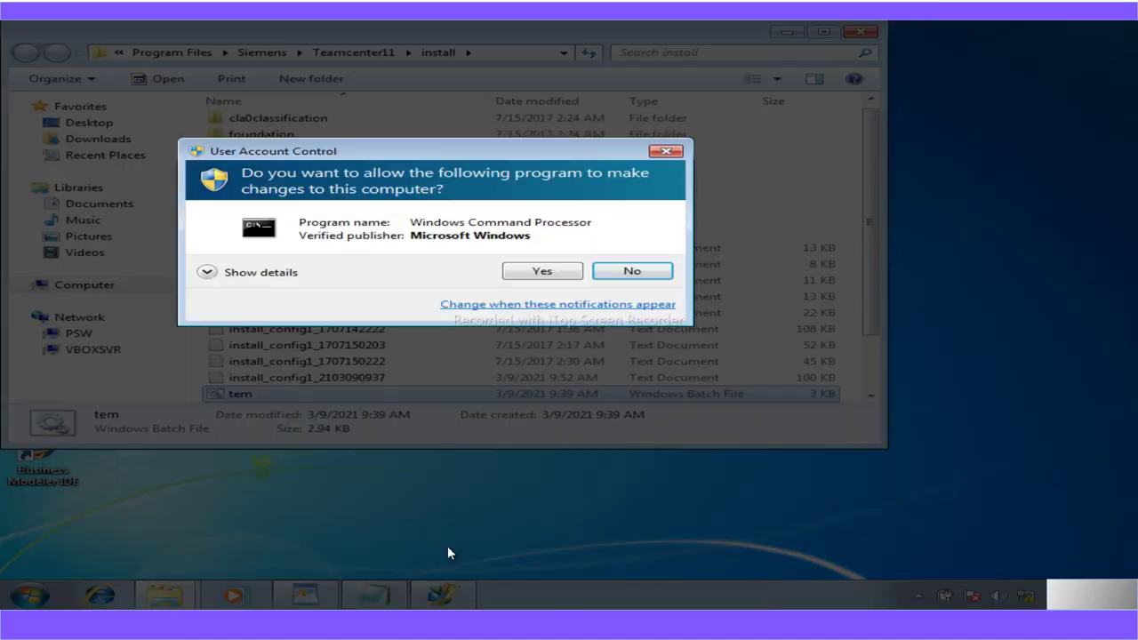
{"action": "left_click", "coordinate": [562, 274]}
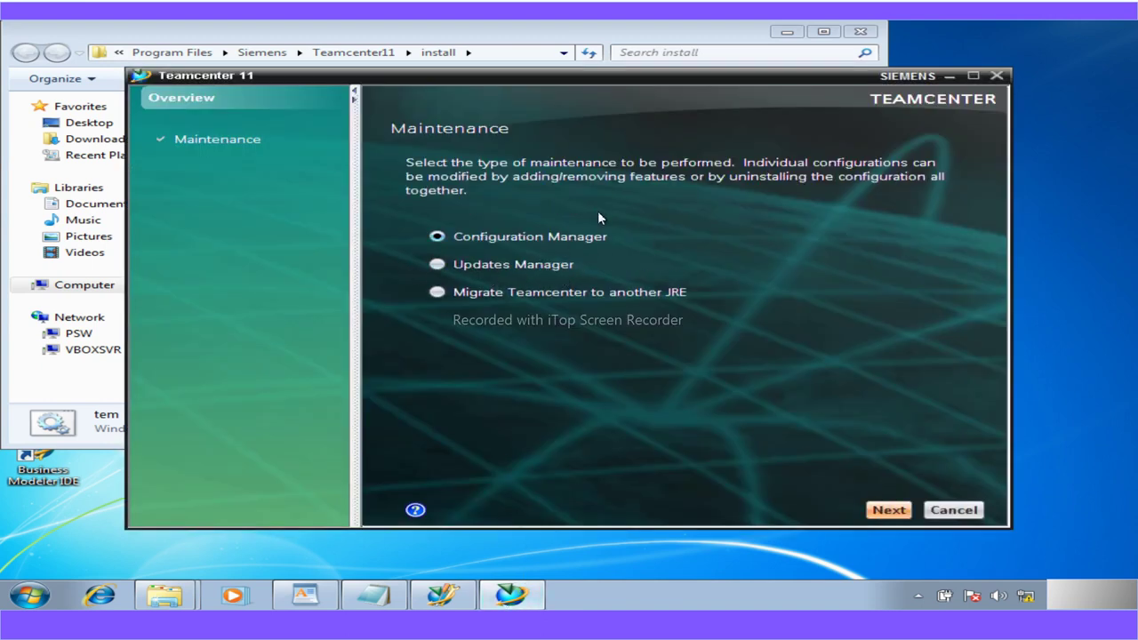
Choose Configuration Manager and perform maintenance on existing My Configuration 1
{"action": "left_click", "coordinate": [884, 512]}
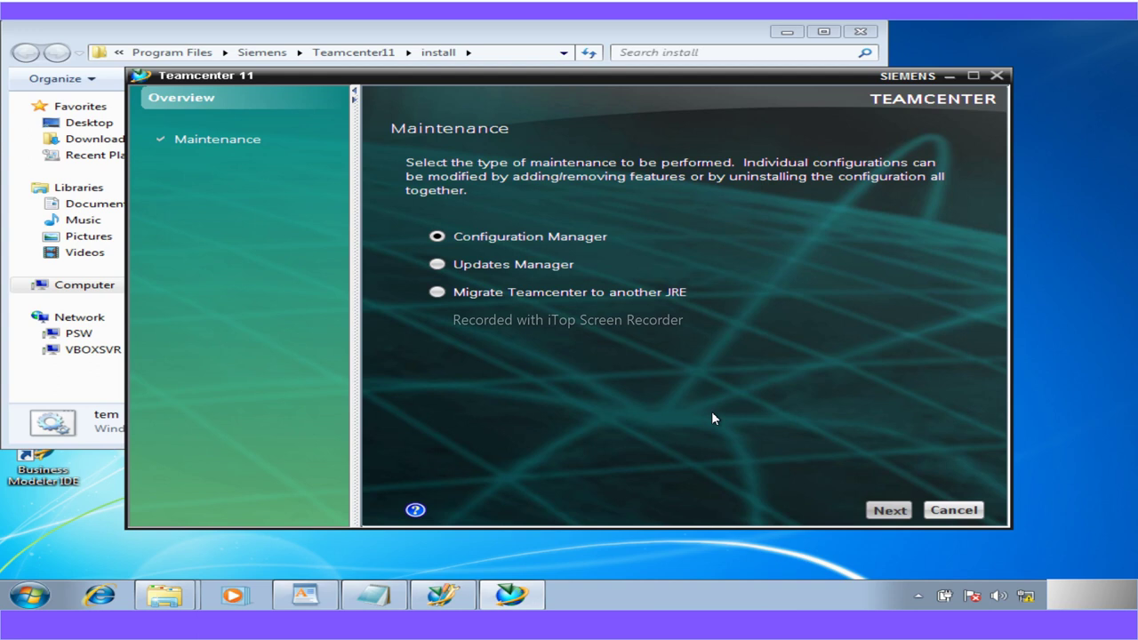
{"action": "key", "text": "Return"}
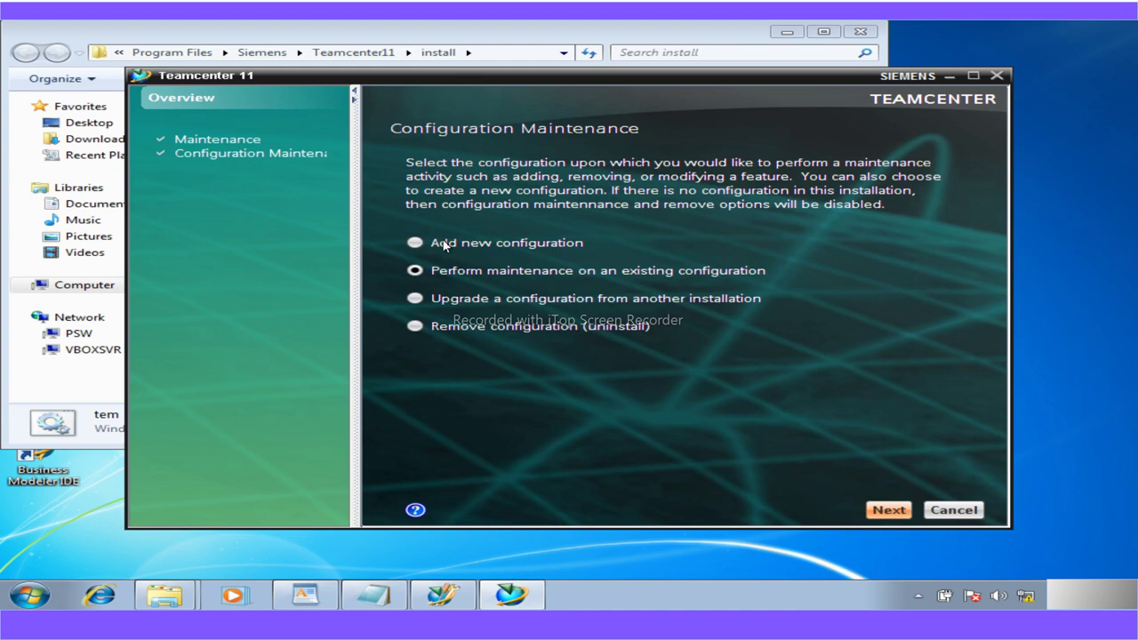
{"action": "left_click", "coordinate": [880, 509]}
{"action": "left_click", "coordinate": [415, 195]}
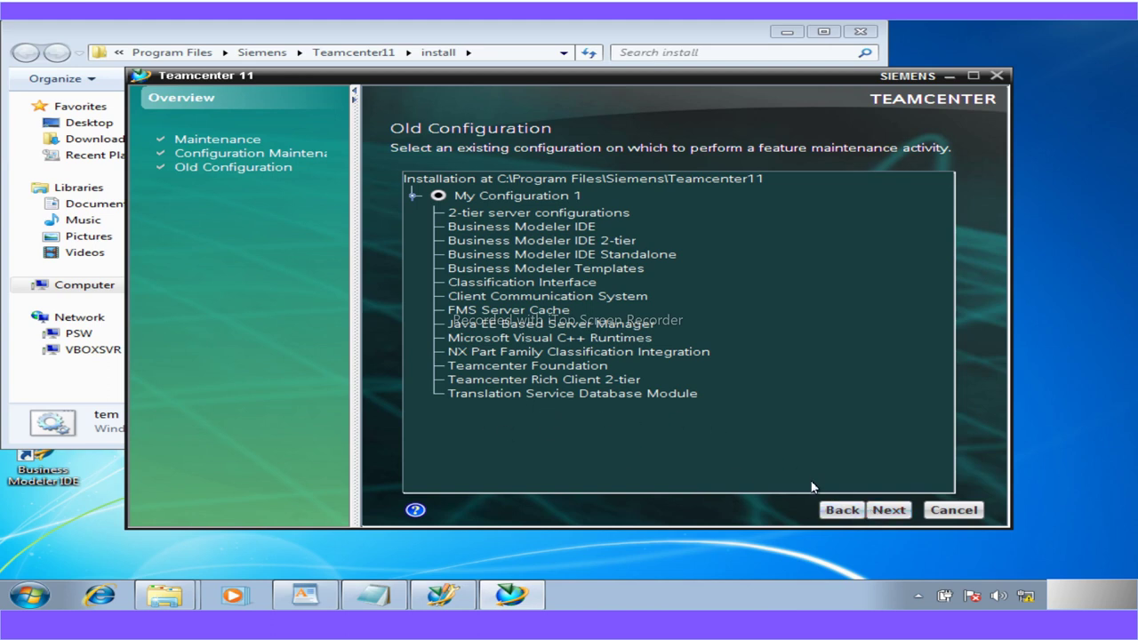
{"action": "left_click", "coordinate": [889, 509]}
Select Add/Update Templates for the Business Modeler IDE Client
{"action": "left_click_drag", "start_coordinate": [941, 296], "coordinate": [950, 462]}
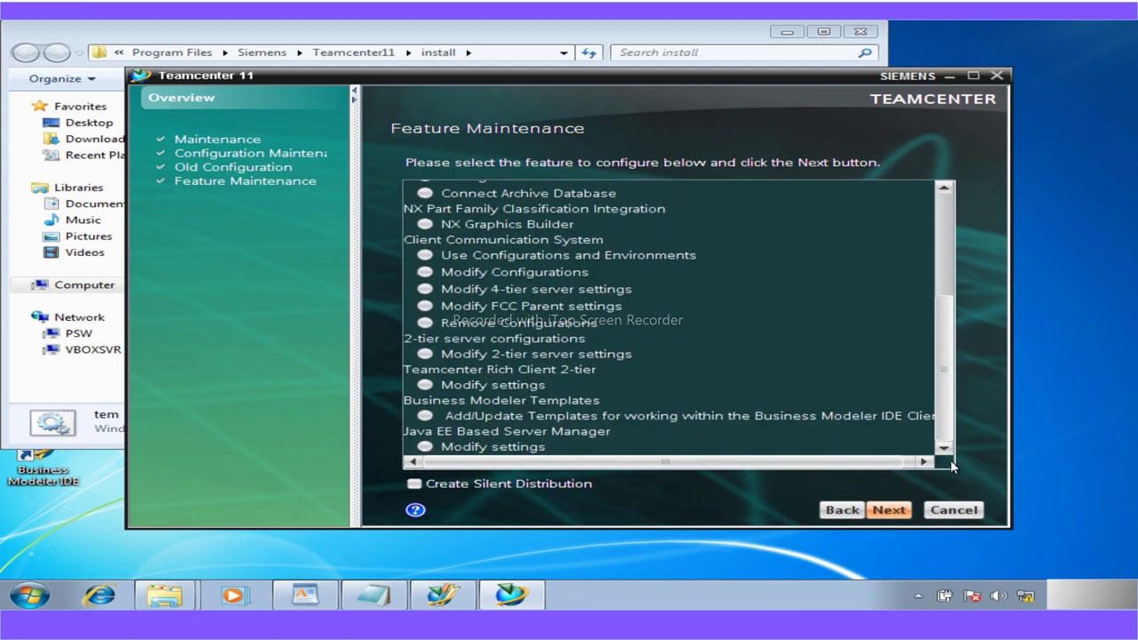
{"action": "left_click", "coordinate": [425, 415]}
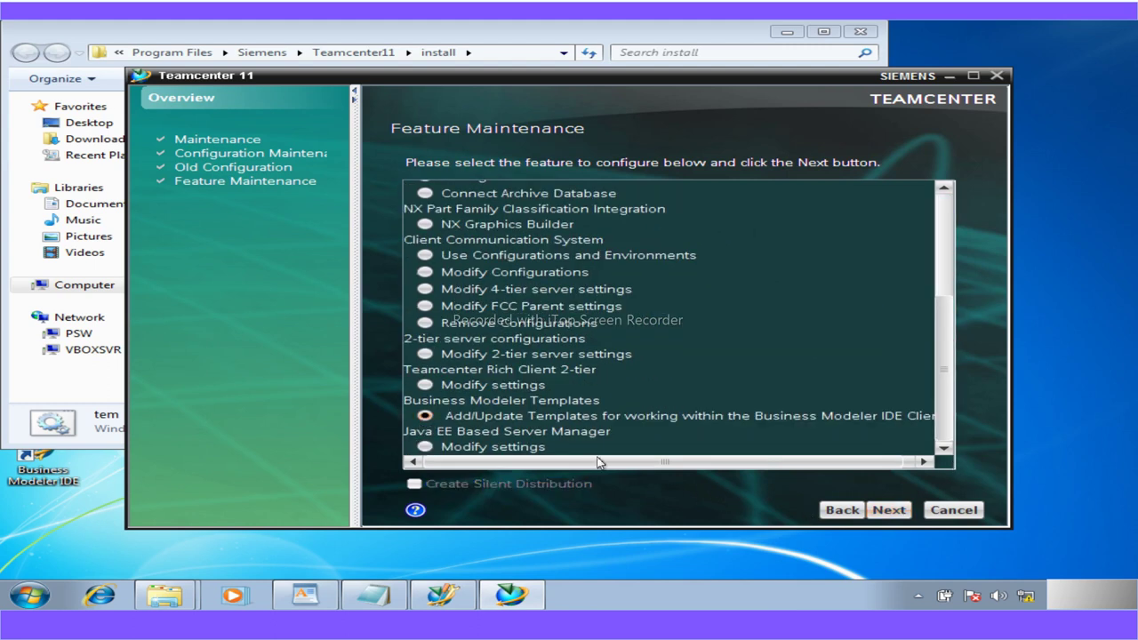
{"action": "left_click", "coordinate": [877, 513]}
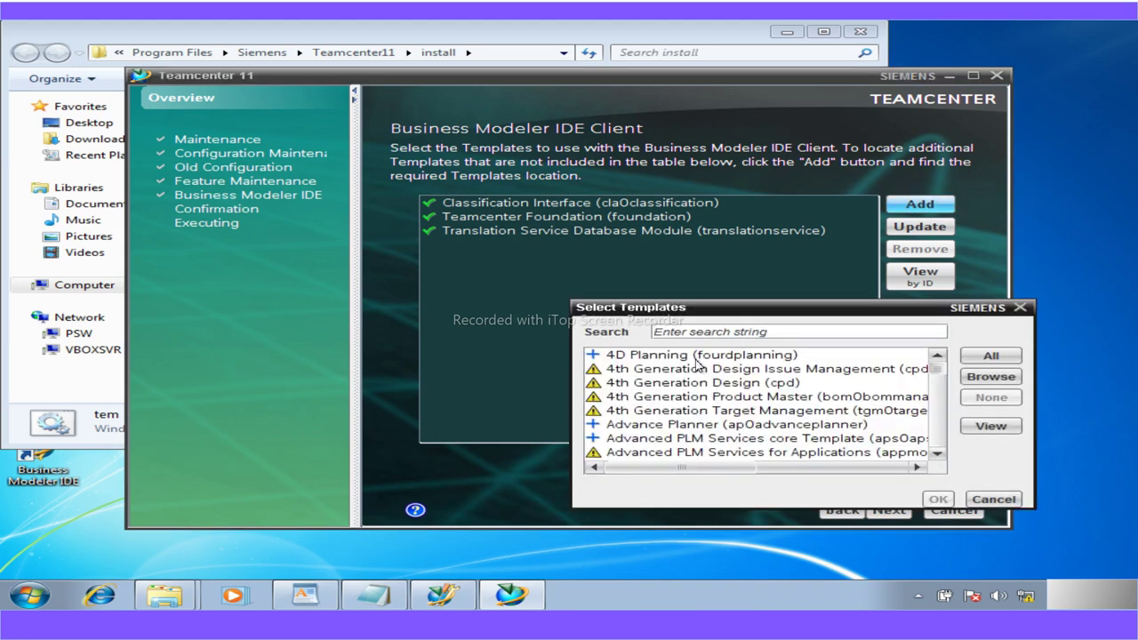
Copy the a5workshop package folder path and paste it into the template file chooser
{"action": "left_click", "coordinate": [987, 379]}
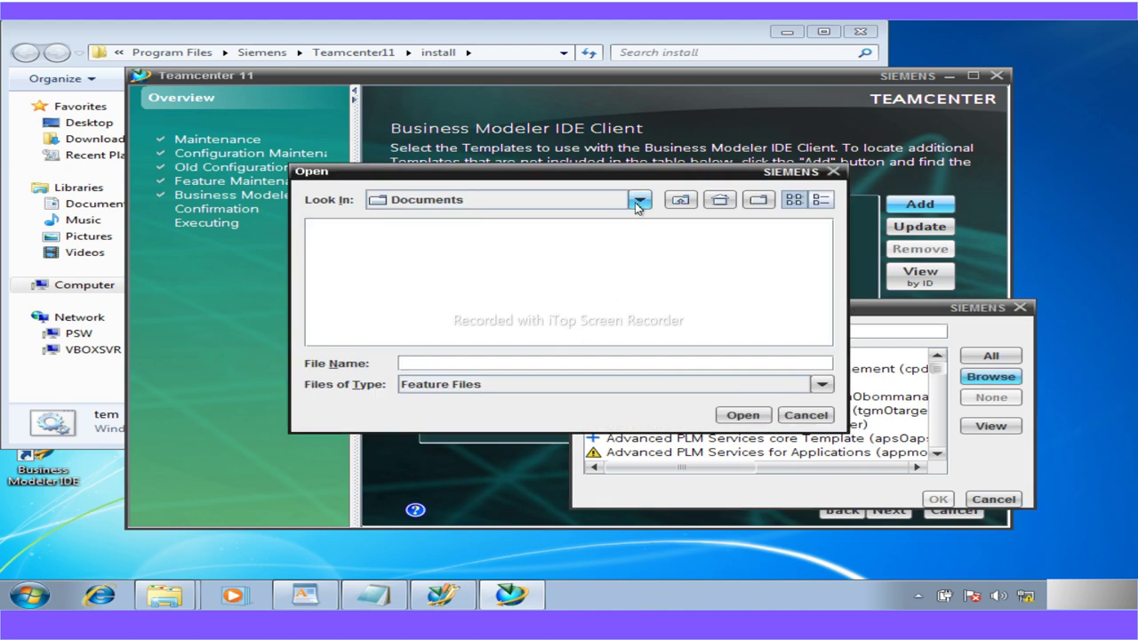
{"action": "left_click", "coordinate": [639, 203]}
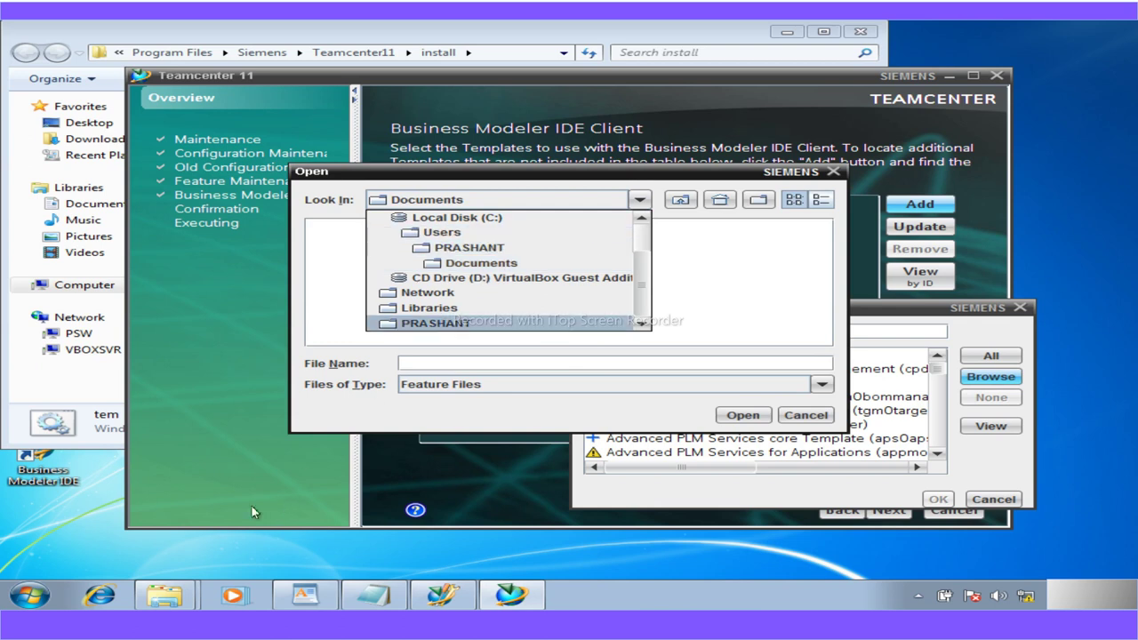
{"action": "left_click", "coordinate": [165, 605]}
{"action": "left_click", "coordinate": [127, 539]}
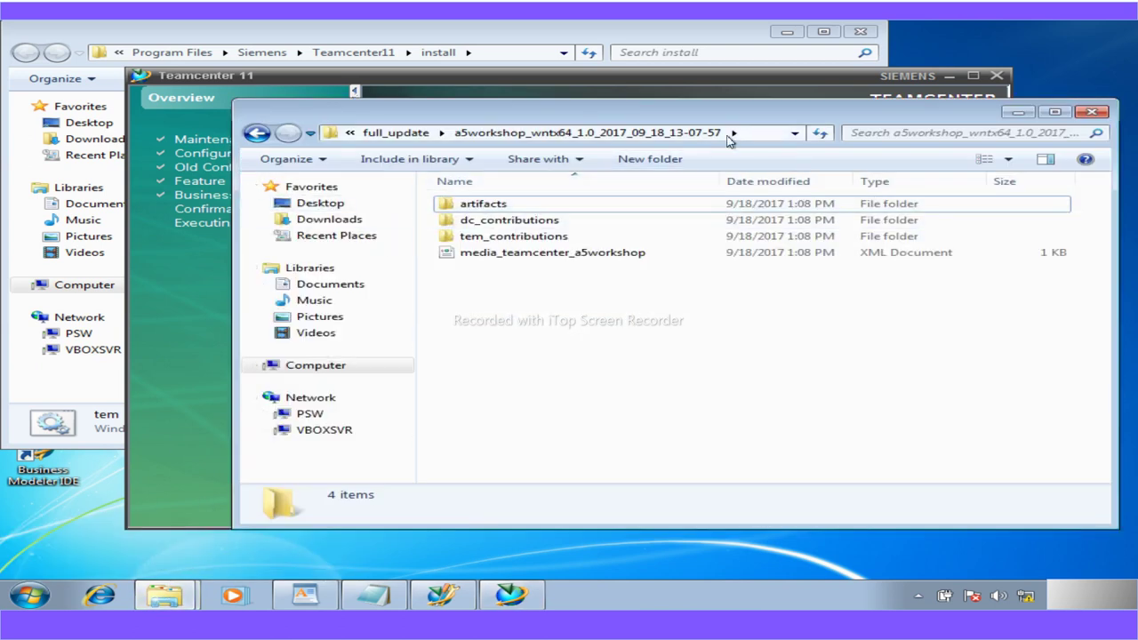
{"action": "left_click", "coordinate": [747, 134]}
{"action": "key", "text": "ctrl+c"}
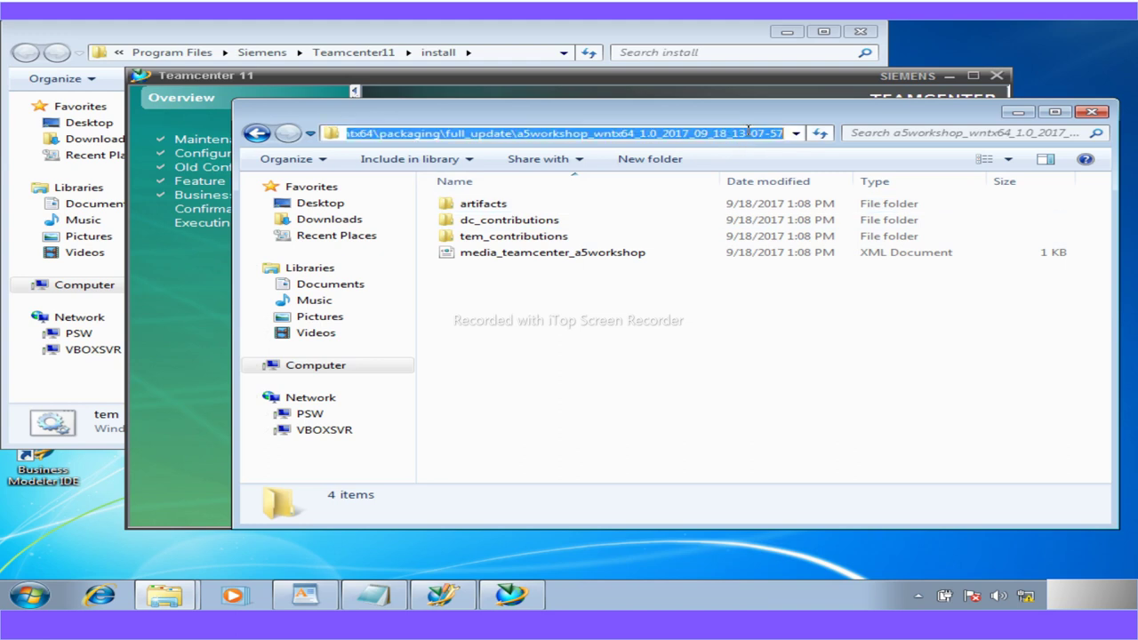
{"action": "left_click", "coordinate": [452, 587]}
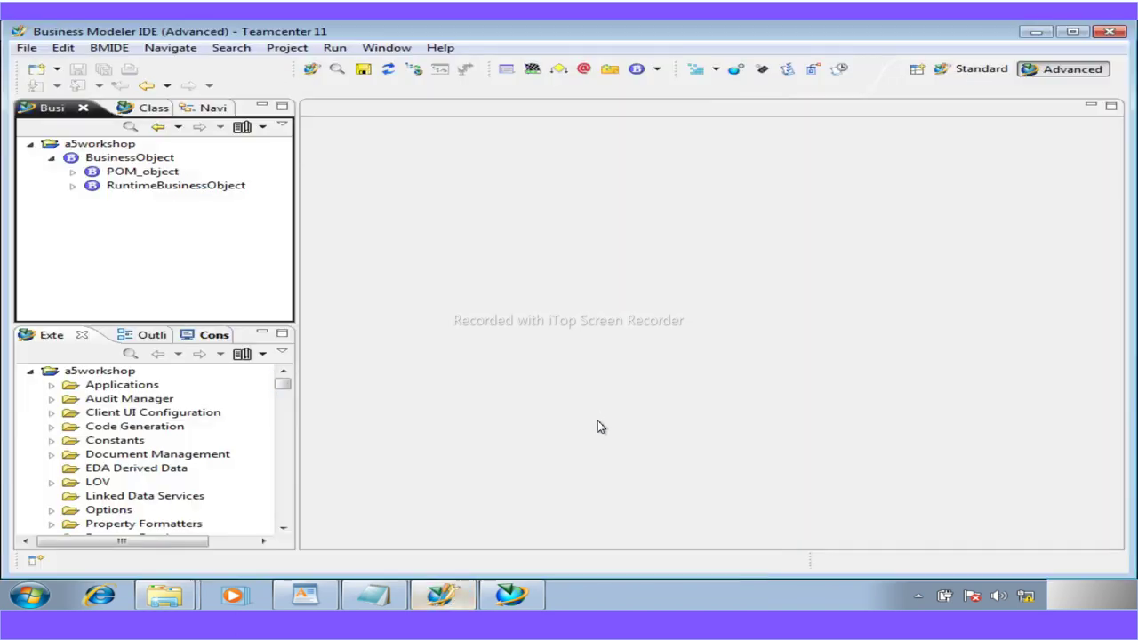
{"action": "left_click", "coordinate": [511, 595]}
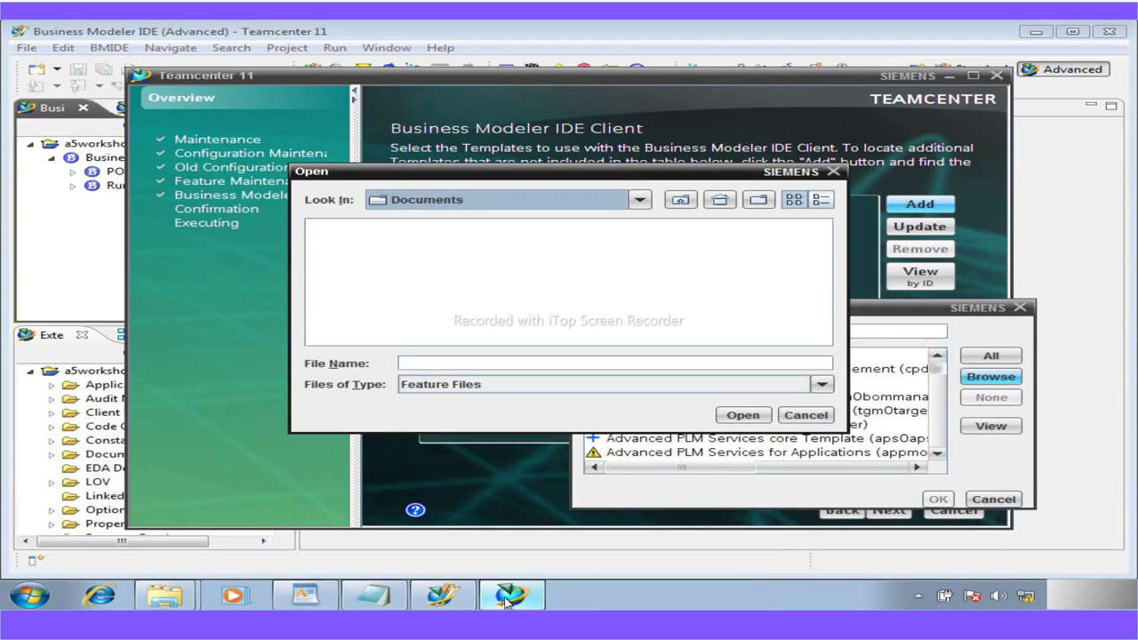
{"action": "left_click", "coordinate": [1035, 31]}
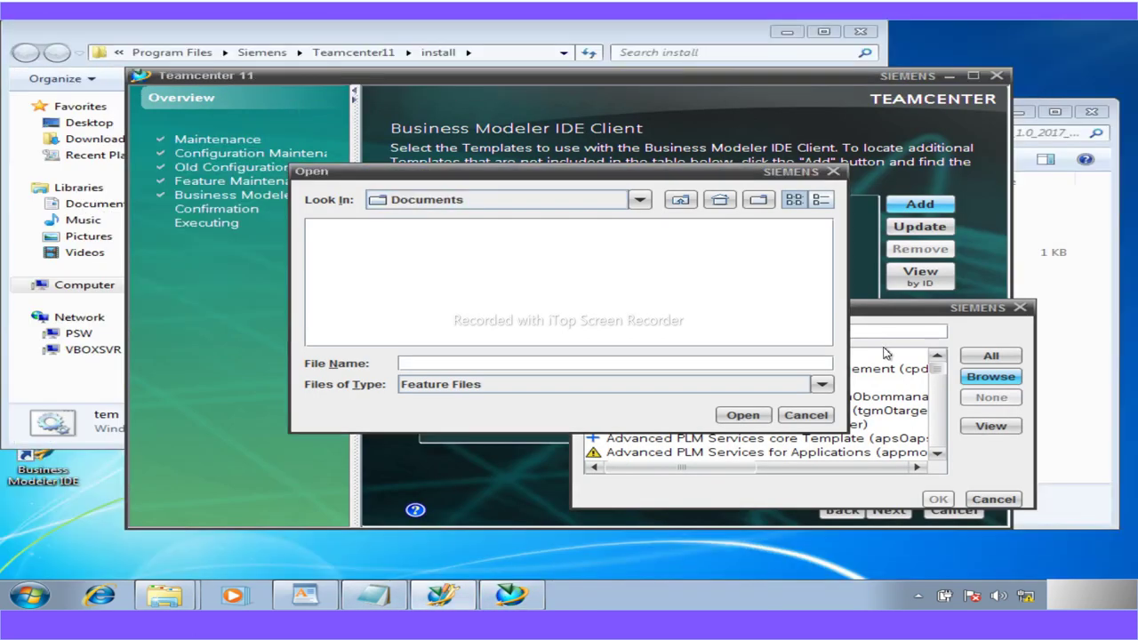
{"action": "left_click", "coordinate": [488, 364]}
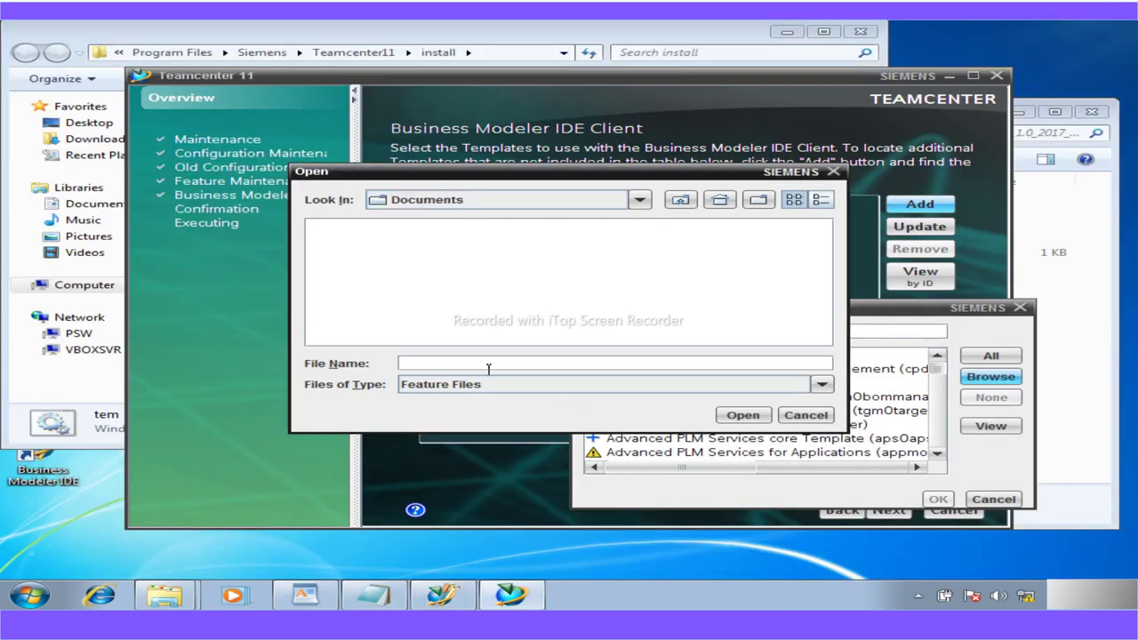
{"action": "key", "text": "ctrl+v"}
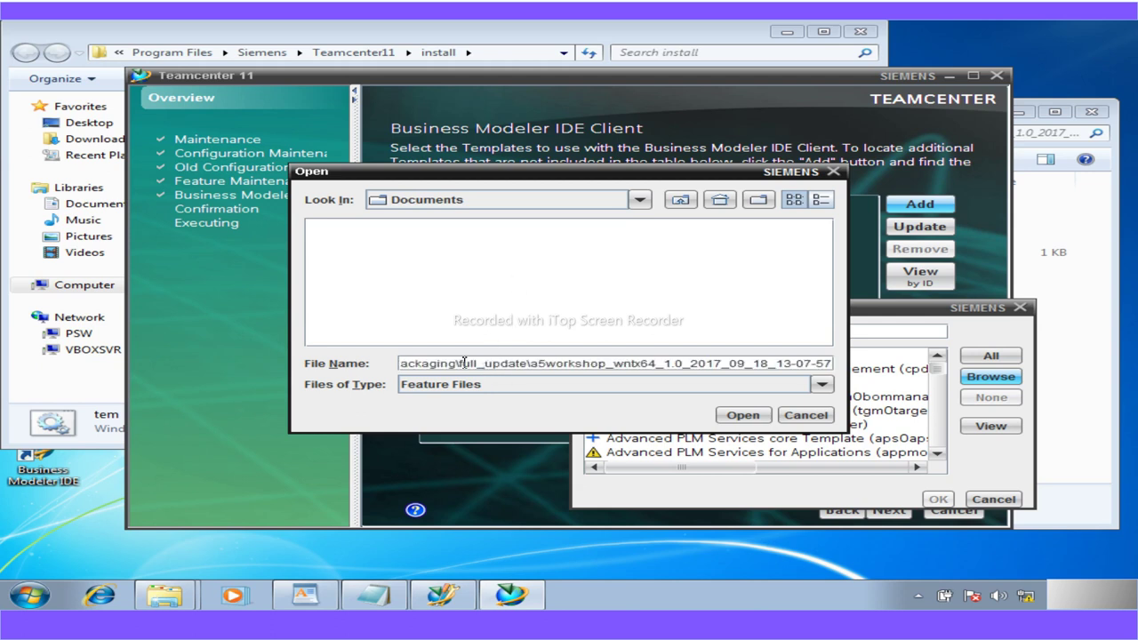
{"action": "key", "text": "Return"}
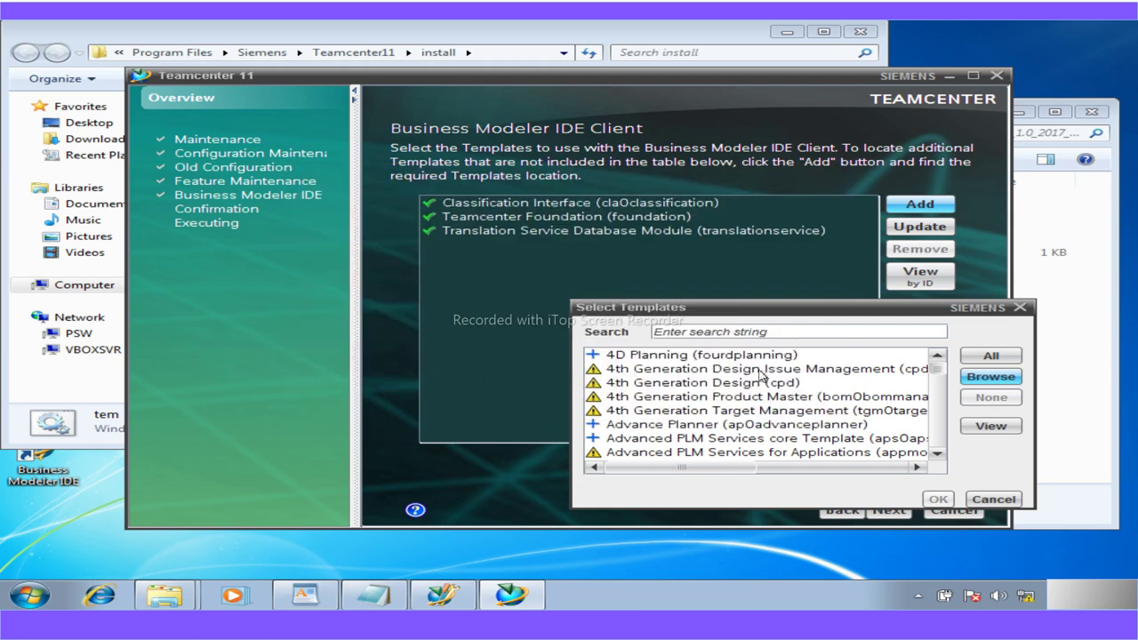
Load feature_a5workshop.xml from tem_contributions and add the Workshop (a5workshop) template
{"action": "left_click", "coordinate": [992, 379]}
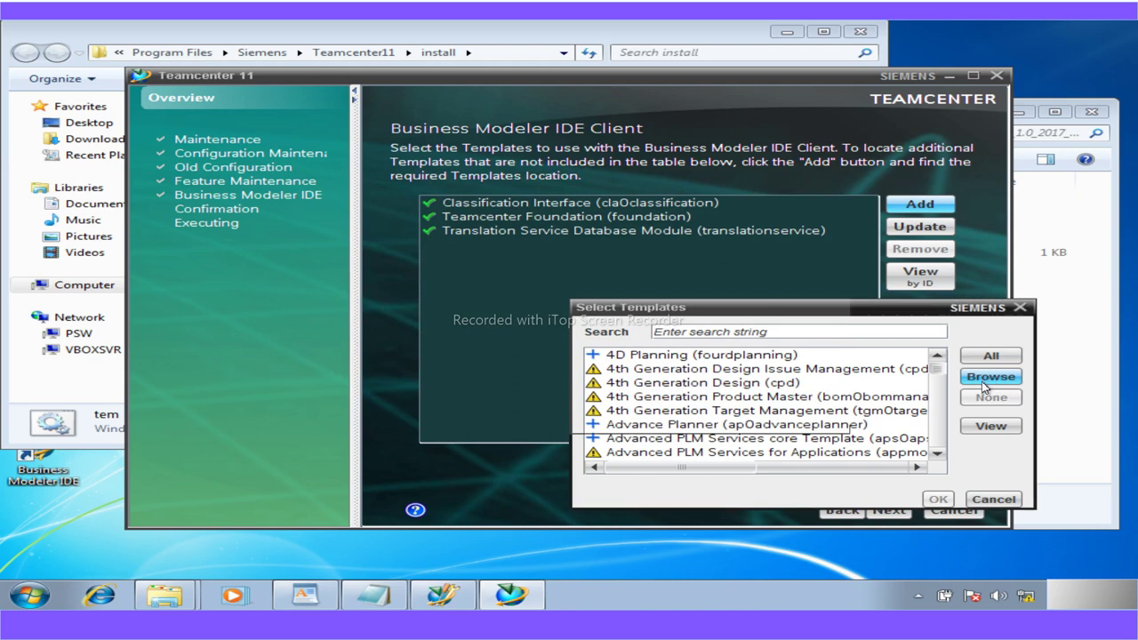
{"action": "double_click", "coordinate": [424, 232]}
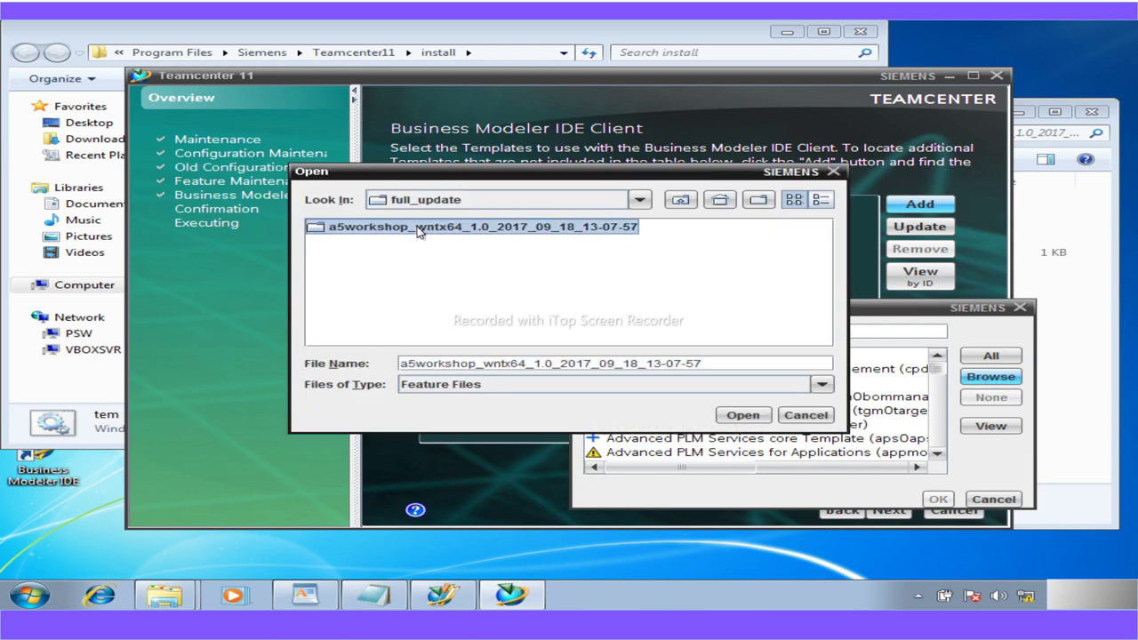
{"action": "double_click", "coordinate": [346, 259]}
{"action": "left_click", "coordinate": [344, 245]}
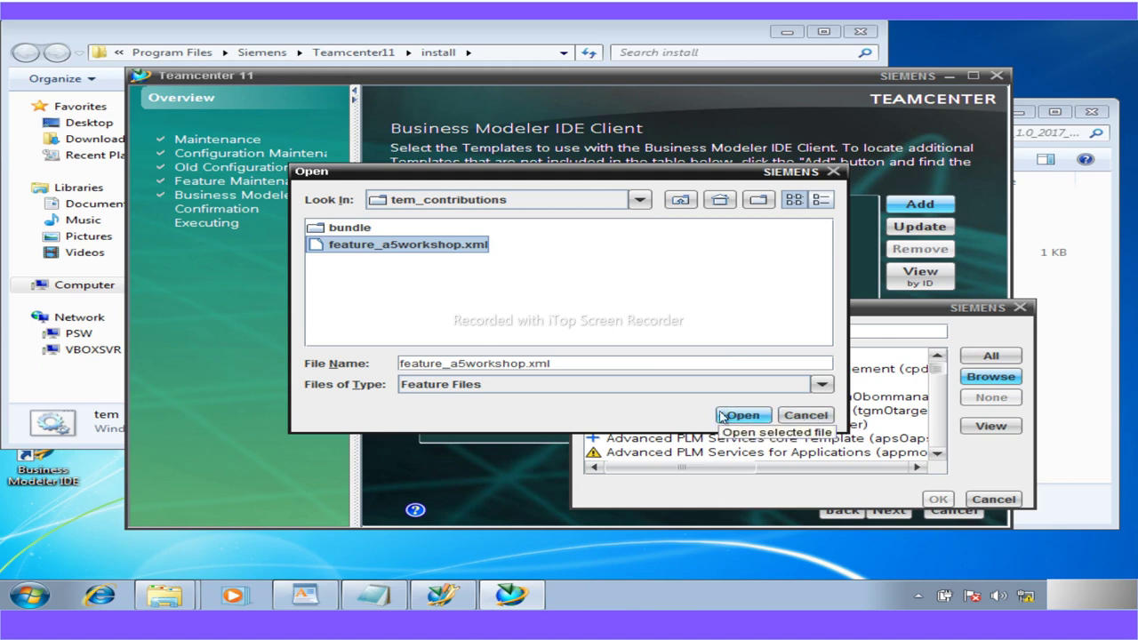
{"action": "left_click", "coordinate": [723, 416]}
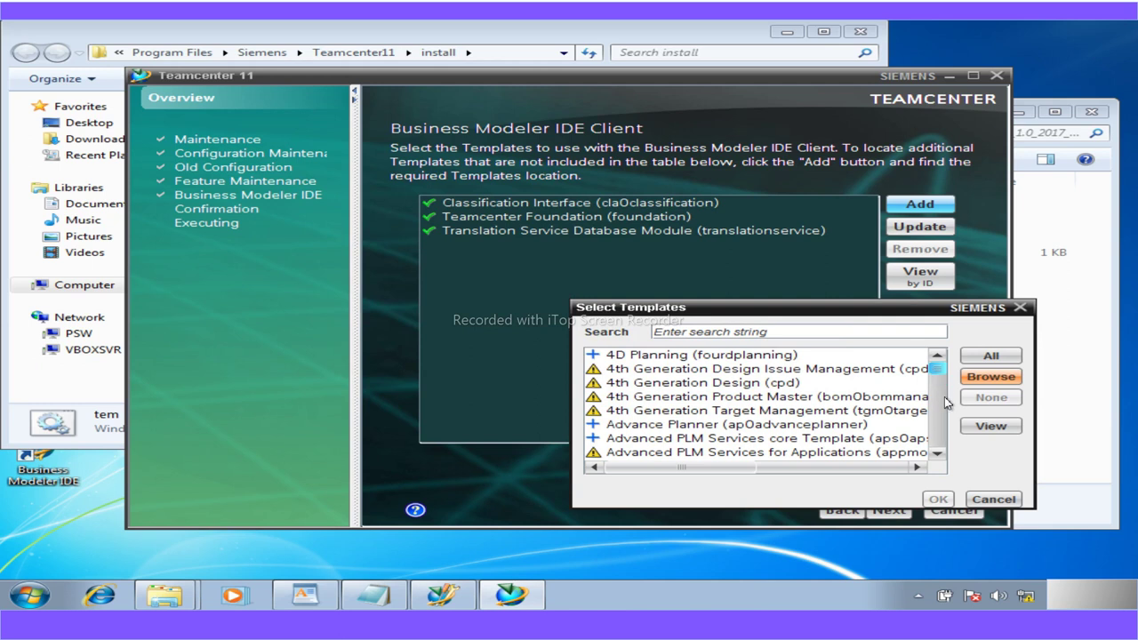
{"action": "left_click_drag", "start_coordinate": [936, 367], "coordinate": [960, 473]}
{"action": "left_click", "coordinate": [665, 455]}
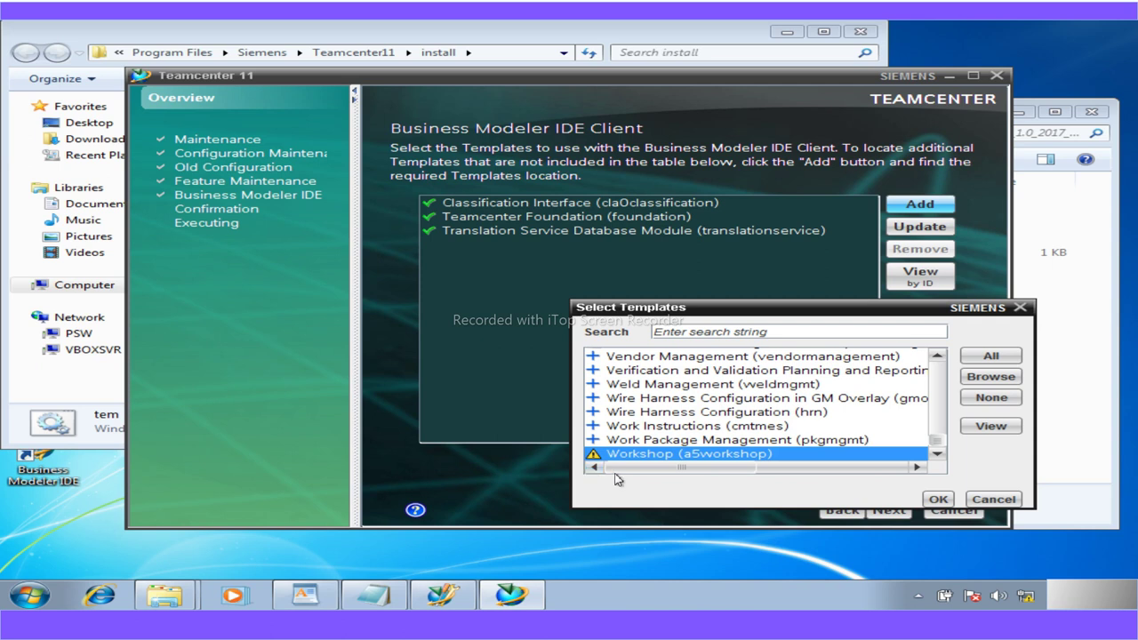
{"action": "left_click", "coordinate": [936, 499]}
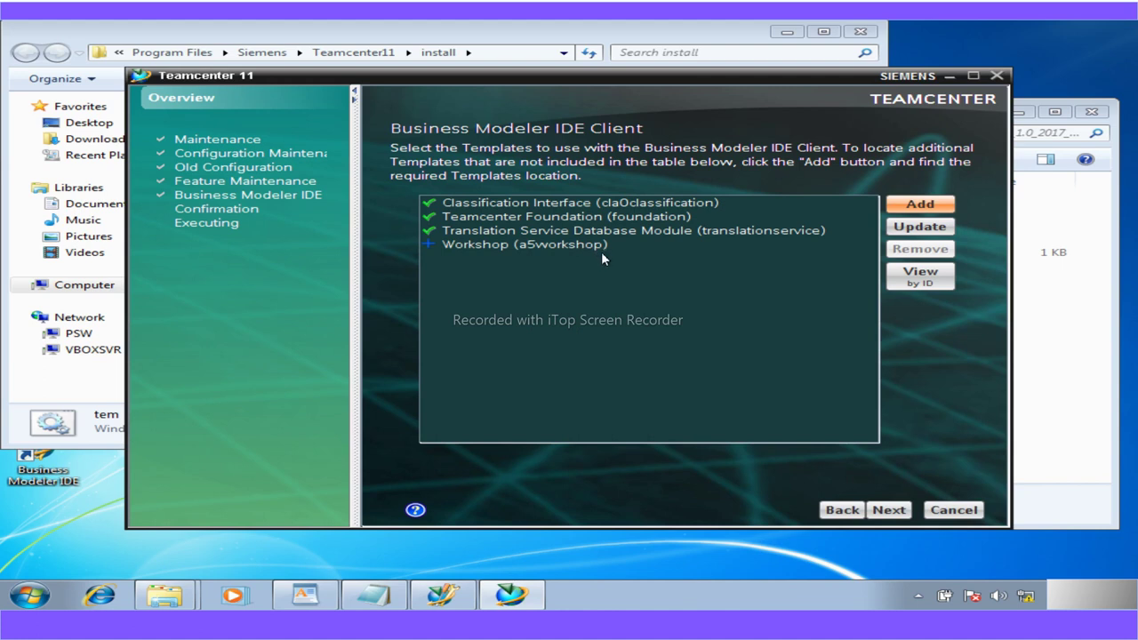
Start the Workshop template install, view details, and close TEM after Install Successful
{"action": "left_click", "coordinate": [889, 510]}
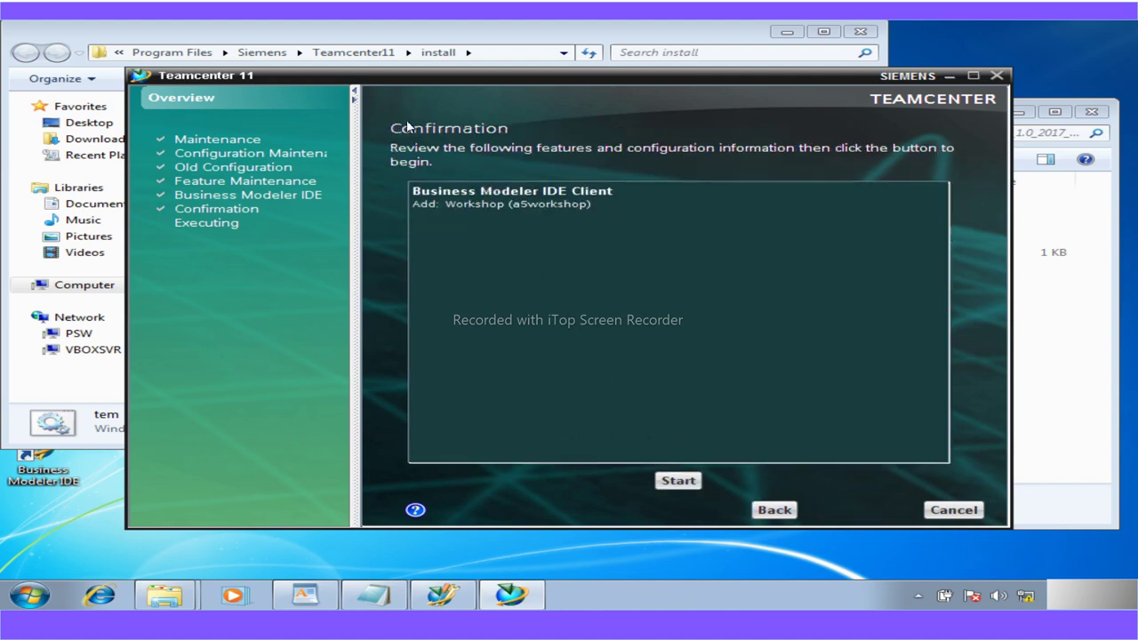
{"action": "left_click", "coordinate": [676, 481]}
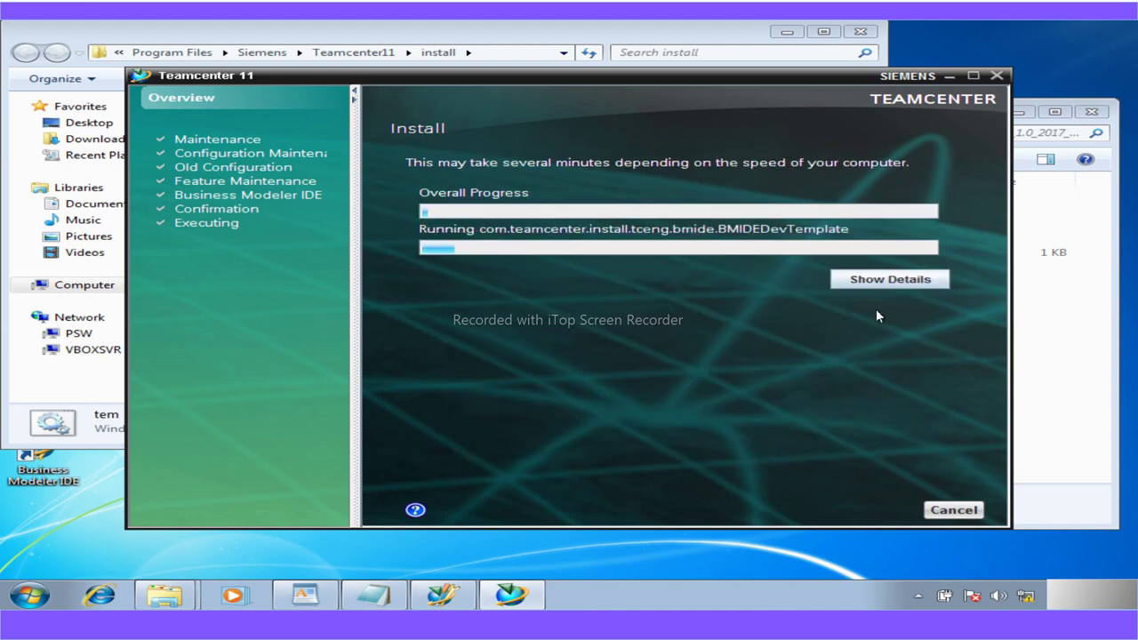
{"action": "left_click", "coordinate": [882, 281]}
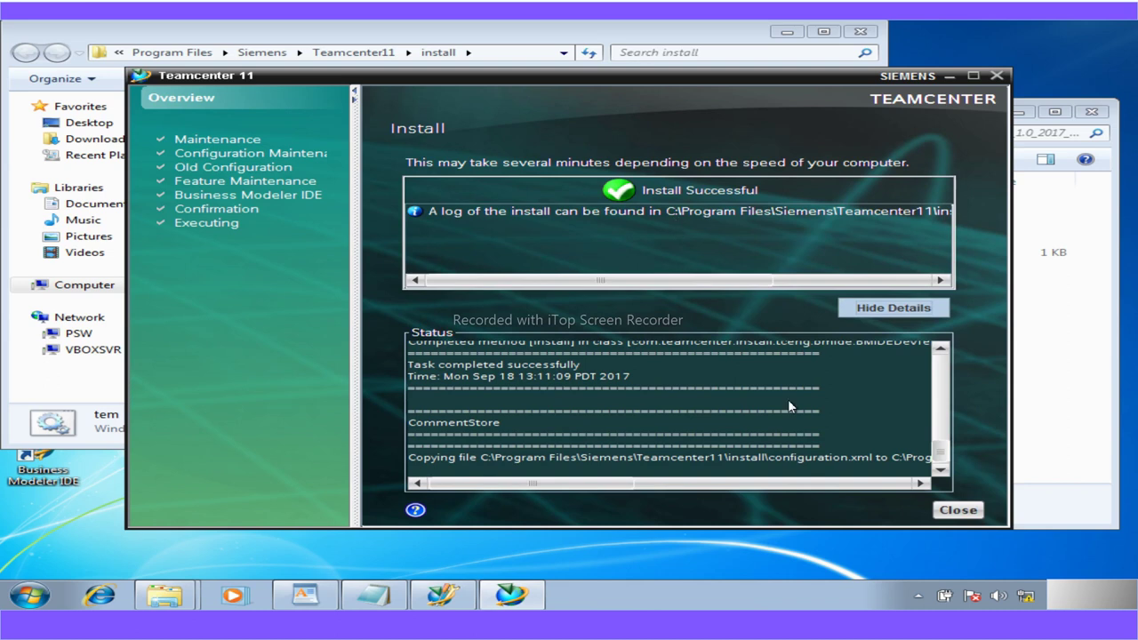
{"action": "left_click", "coordinate": [958, 509]}
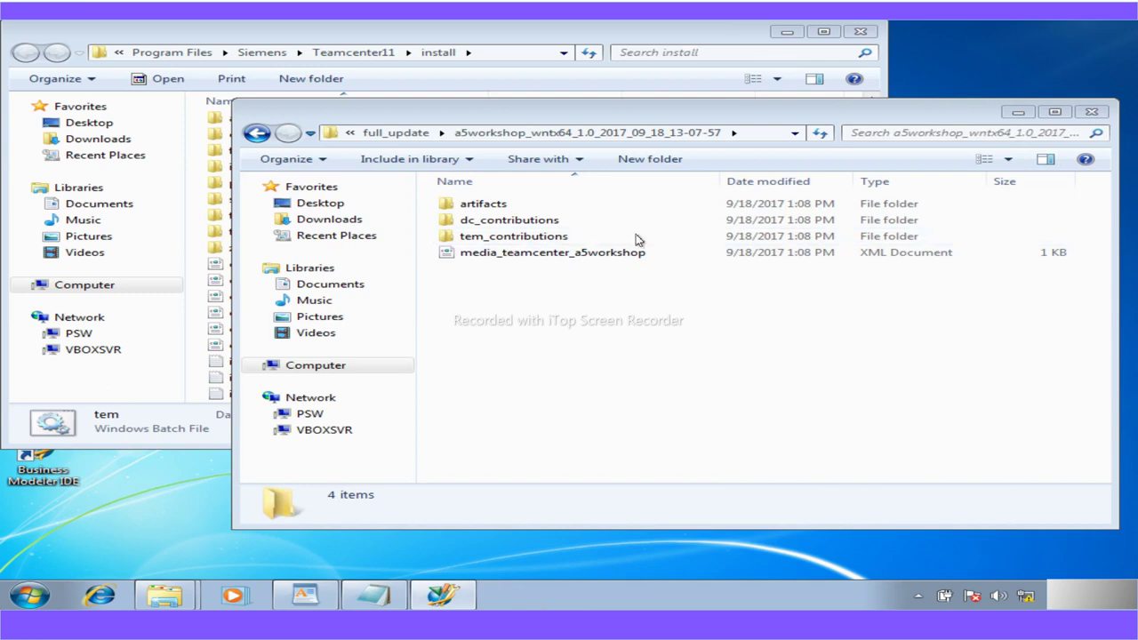
Close the package folder, run tem.bat as administrator with UAC approval, and minimize Explorer
{"action": "left_click", "coordinate": [1091, 111]}
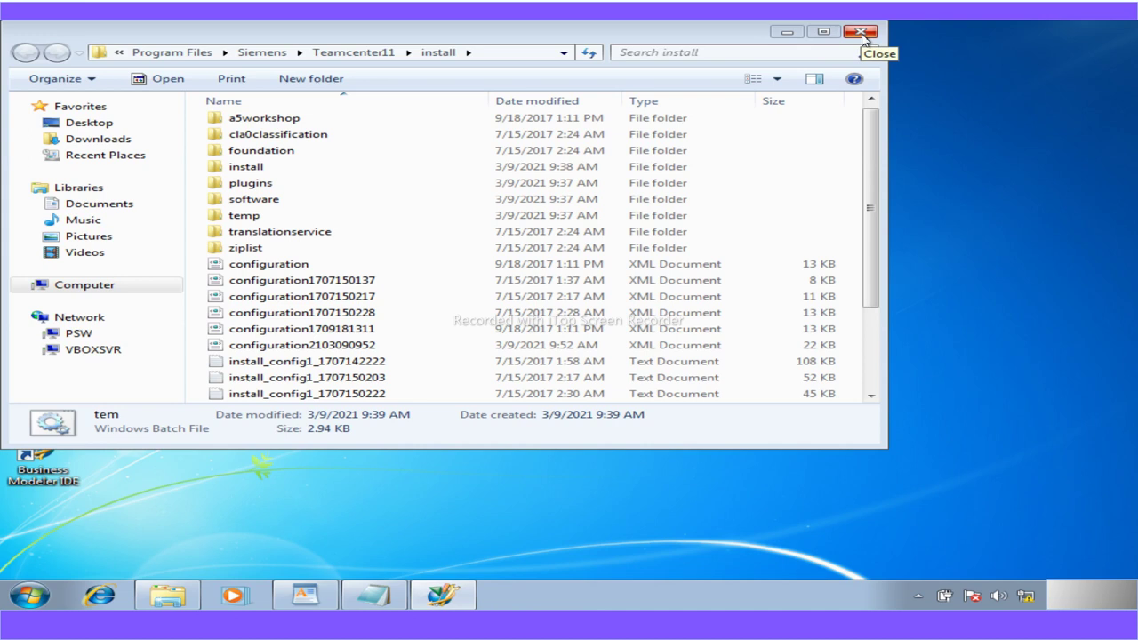
{"action": "left_click_drag", "start_coordinate": [875, 235], "coordinate": [876, 329]}
{"action": "right_click", "coordinate": [243, 330]}
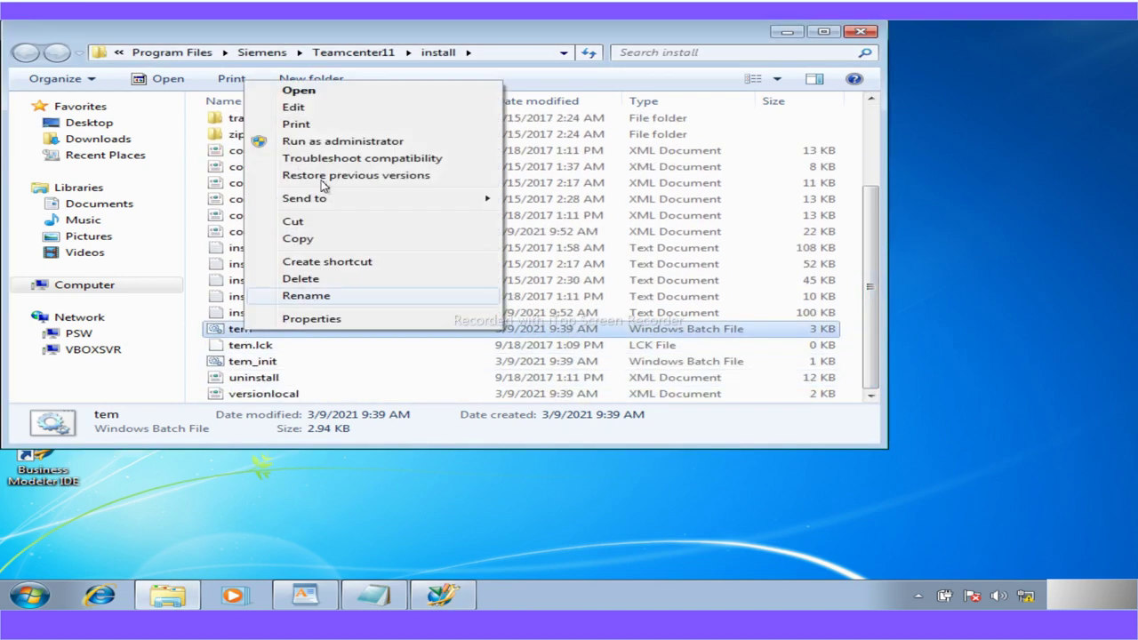
{"action": "left_click", "coordinate": [331, 142]}
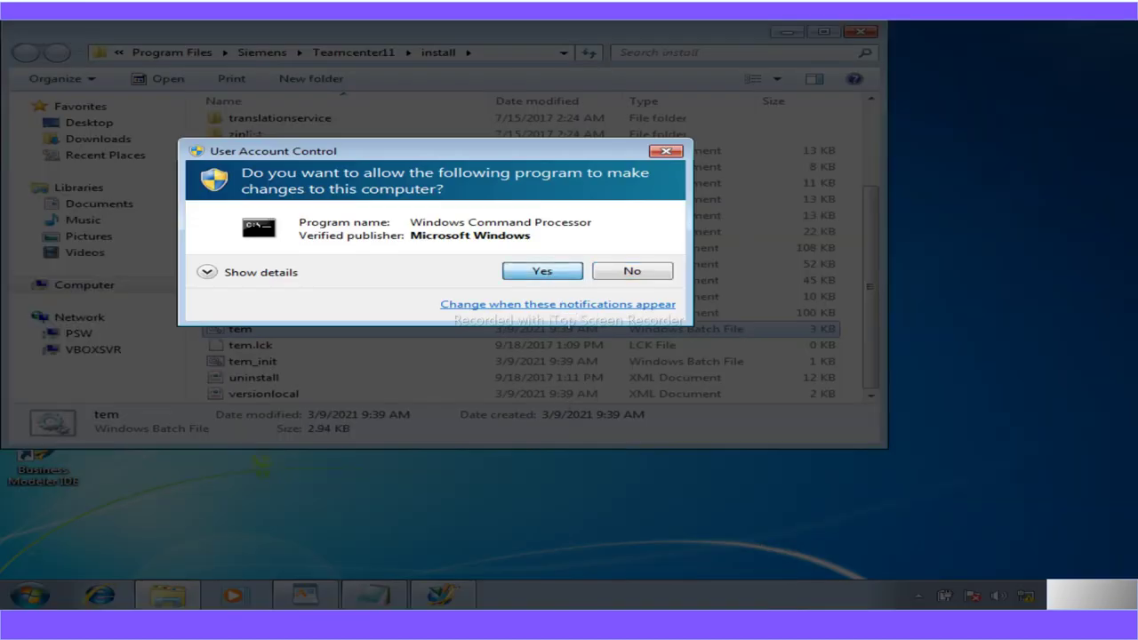
{"action": "key", "text": "Return"}
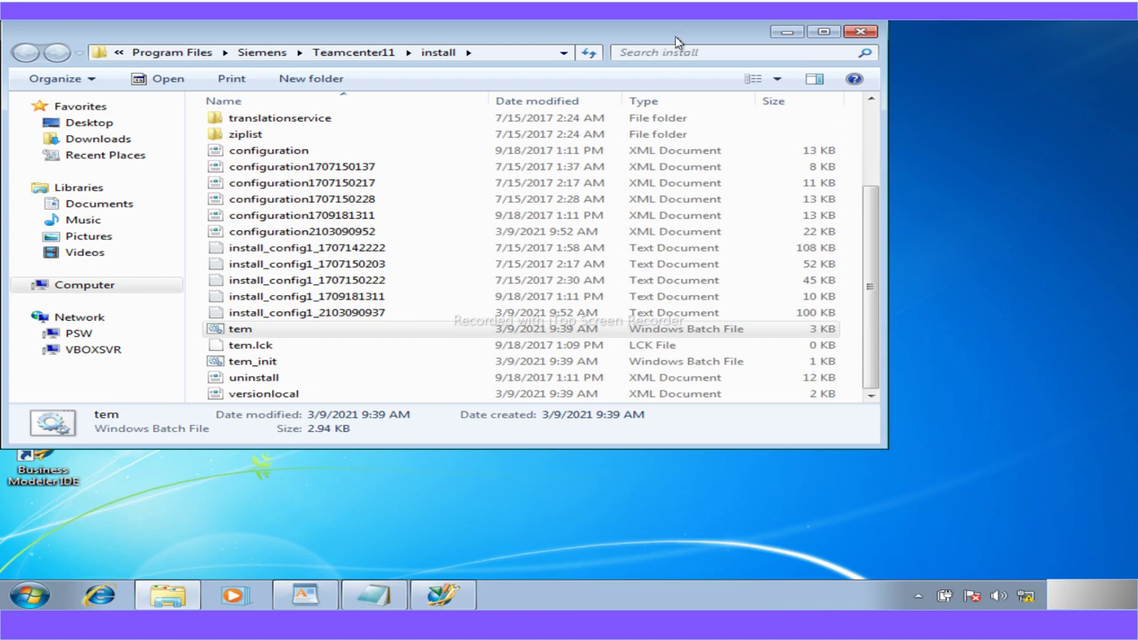
{"action": "left_click", "coordinate": [788, 32]}
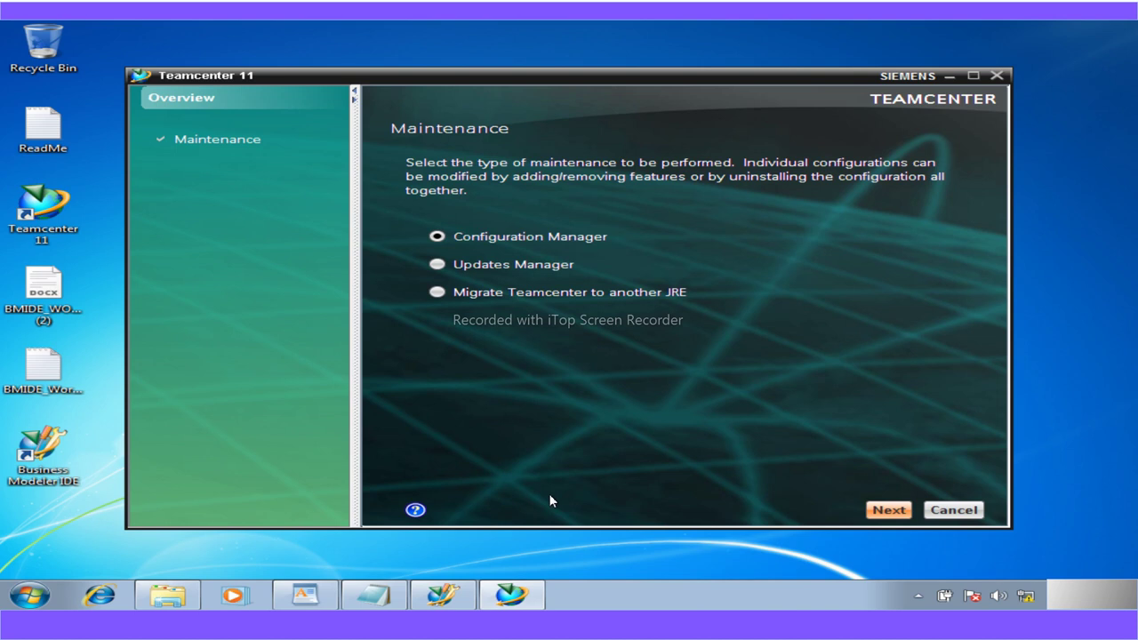
Continue maintenance on the existing configuration and choose Add/Remove Features to reach the Features page
{"action": "key", "text": "Return"}
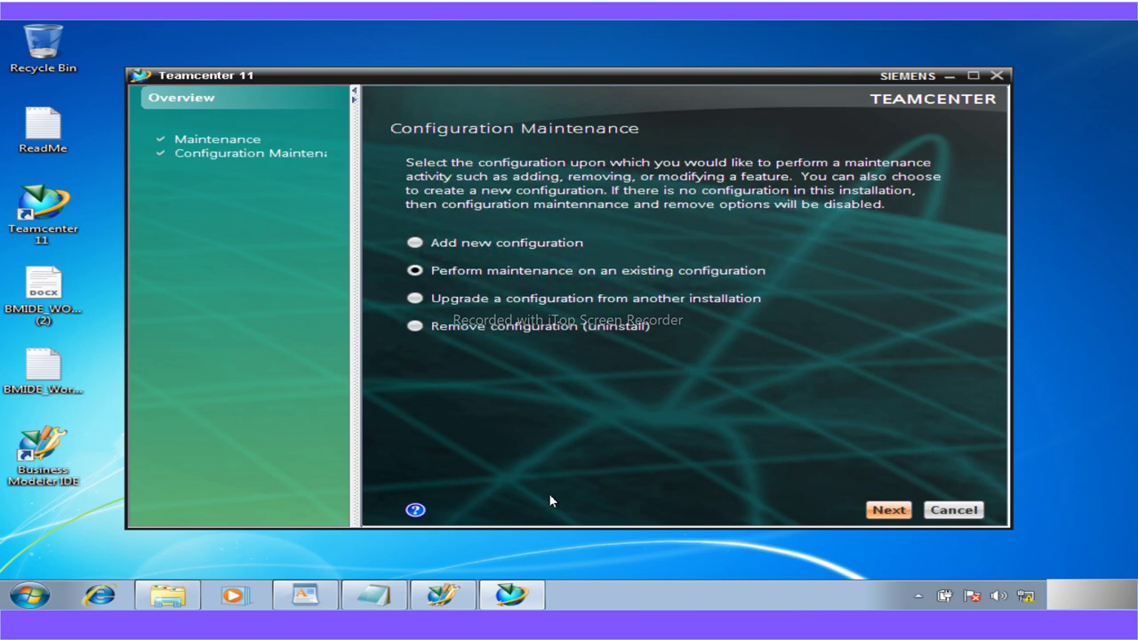
{"action": "left_click", "coordinate": [907, 514]}
{"action": "left_click", "coordinate": [897, 514]}
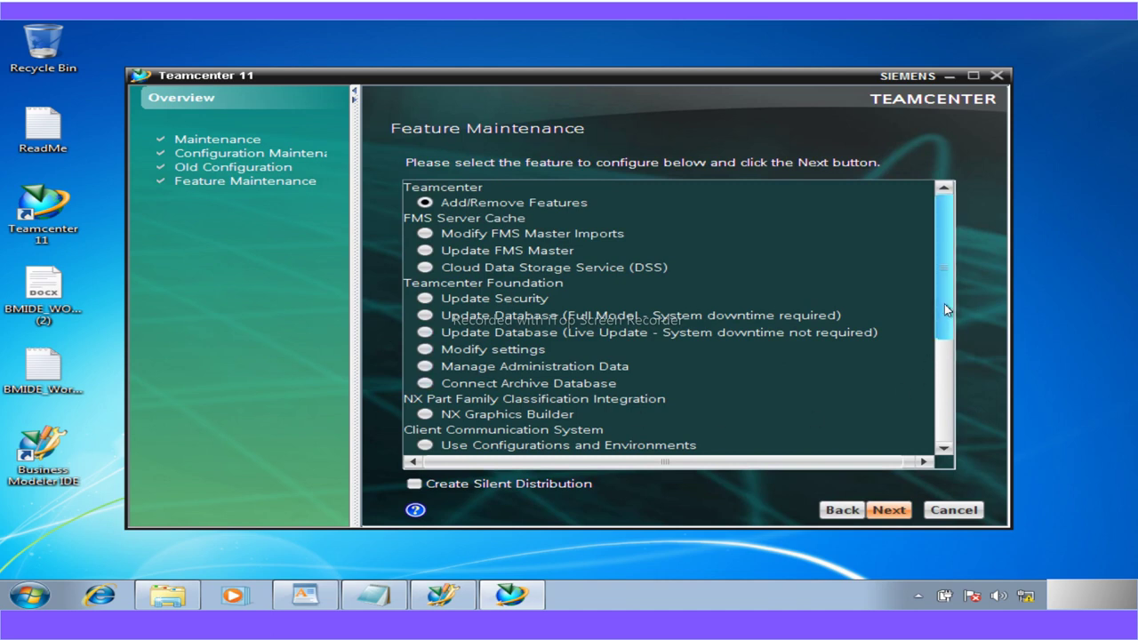
{"action": "left_click_drag", "start_coordinate": [946, 306], "coordinate": [951, 275]}
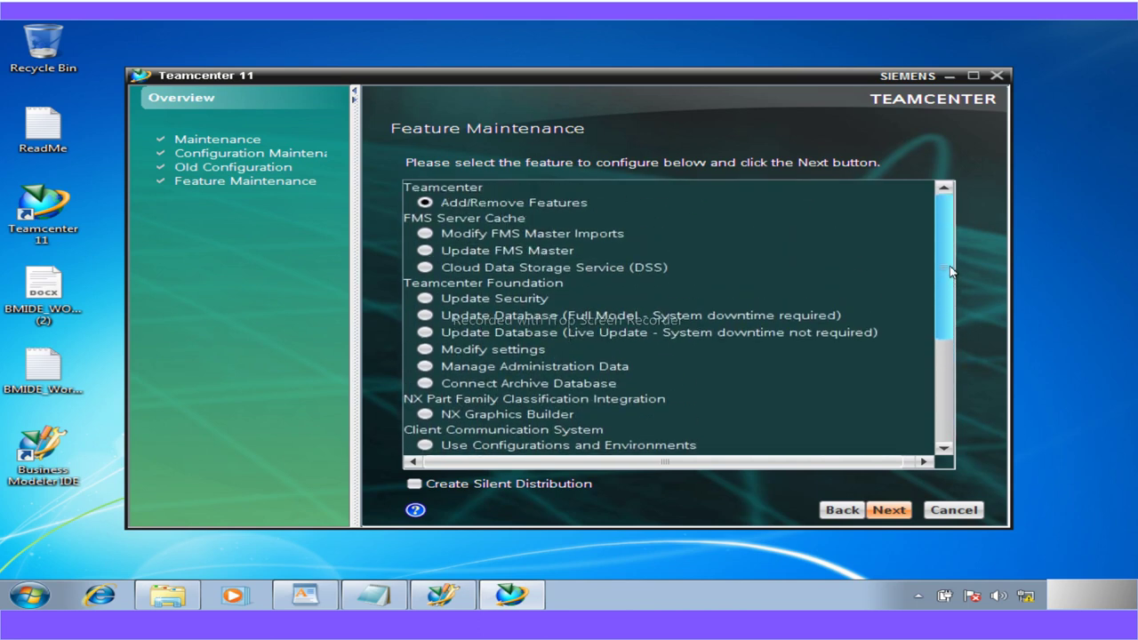
{"action": "left_click", "coordinate": [534, 208]}
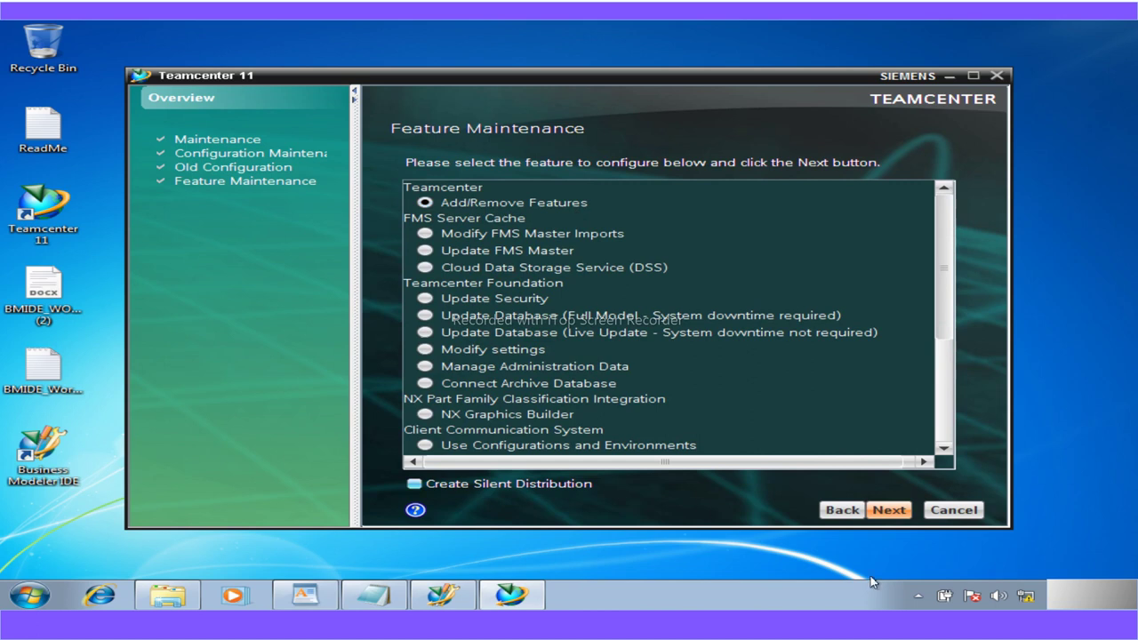
{"action": "left_click", "coordinate": [884, 512]}
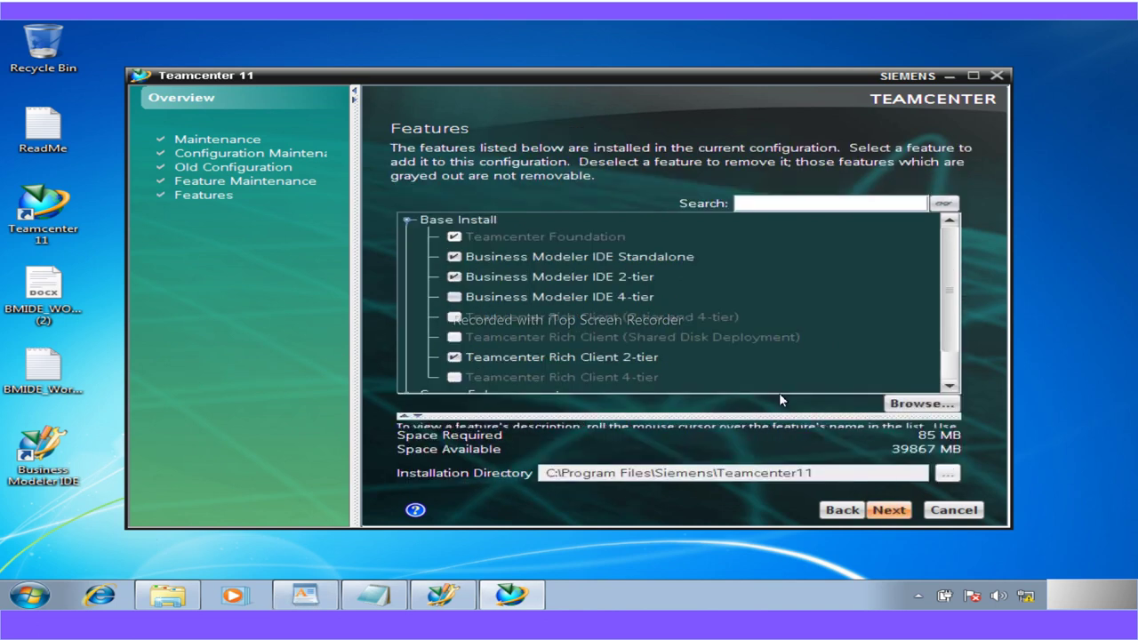
Search the features list for 'workshop' and check the Workshop feature for installation
{"action": "left_click", "coordinate": [765, 202]}
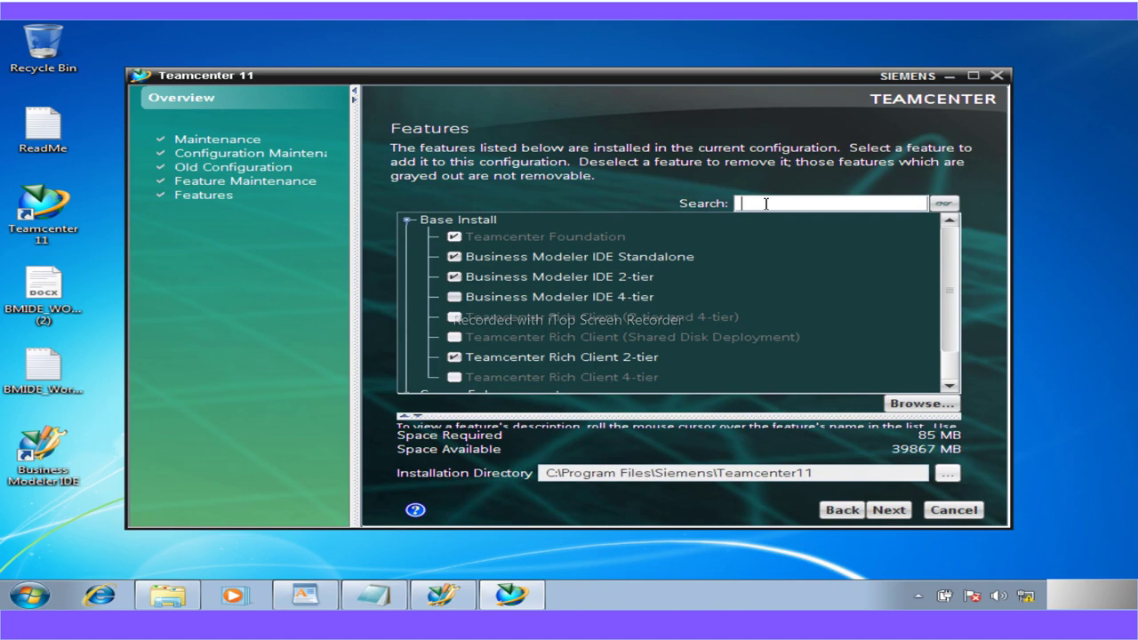
{"action": "type", "text": "workshop"}
{"action": "key", "text": "Return"}
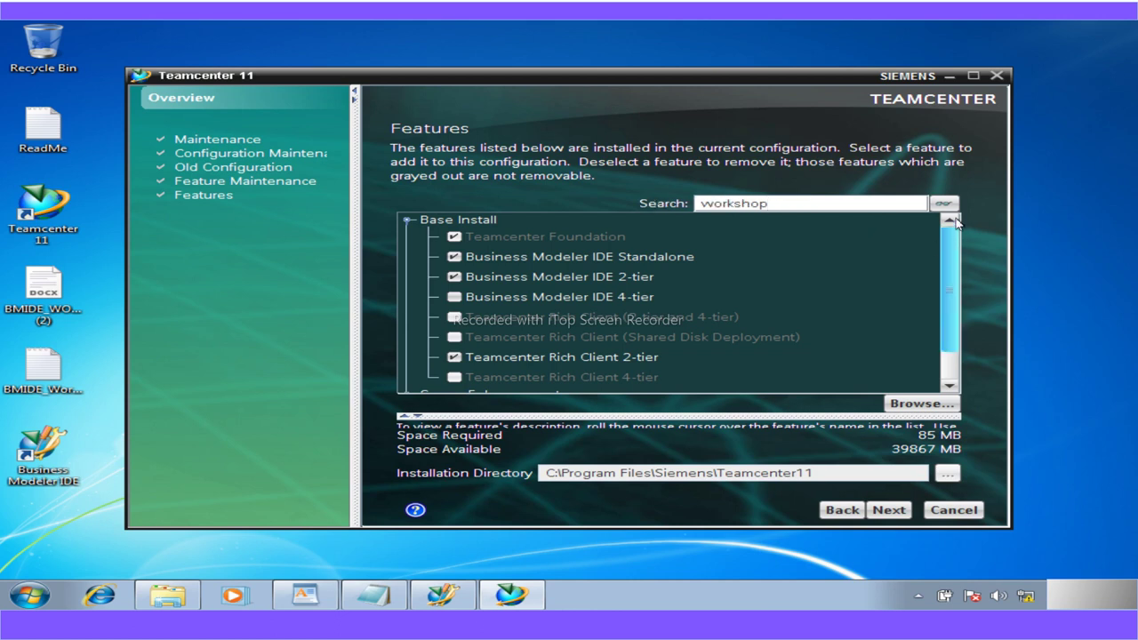
{"action": "left_click", "coordinate": [944, 204]}
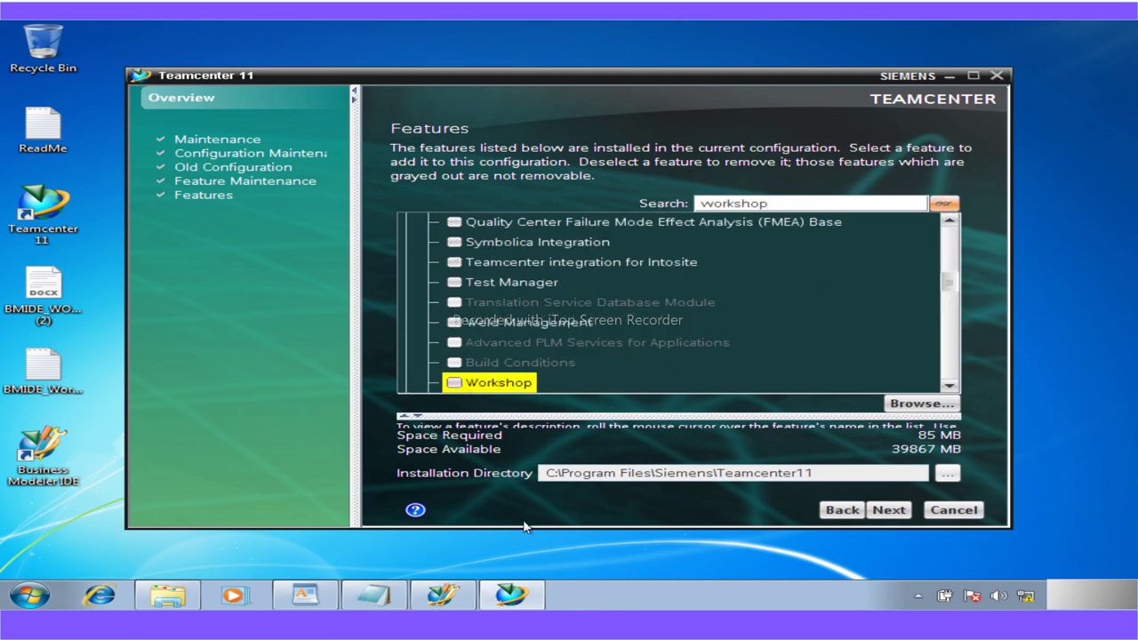
{"action": "key", "text": "space"}
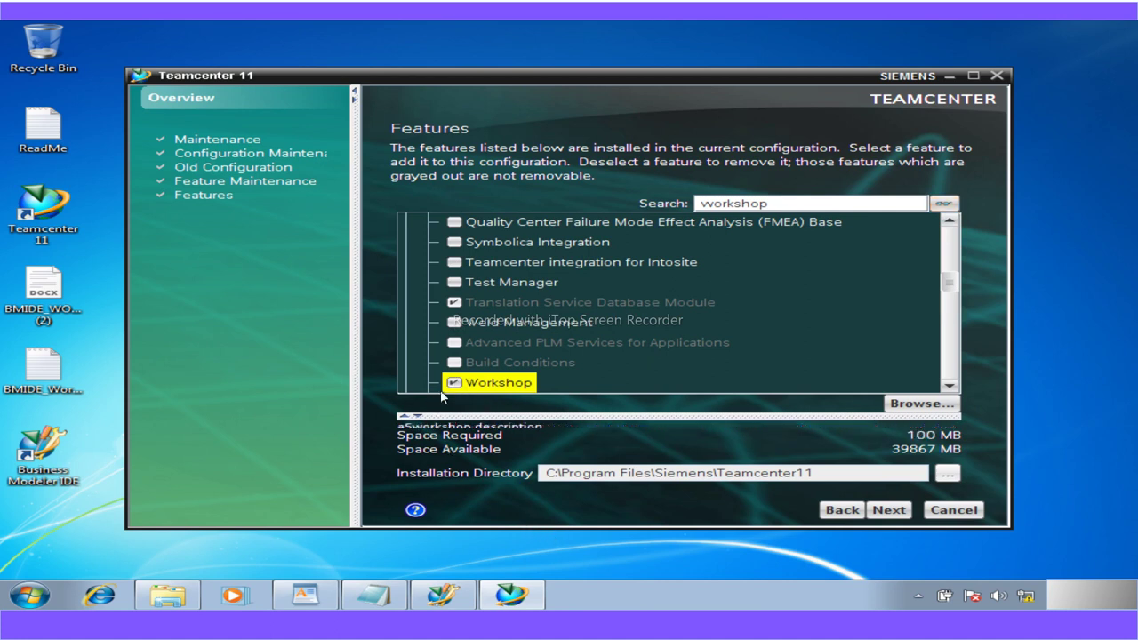
Continue past the Features page and acknowledge the warning to stop Teamcenter services
{"action": "left_click", "coordinate": [895, 515]}
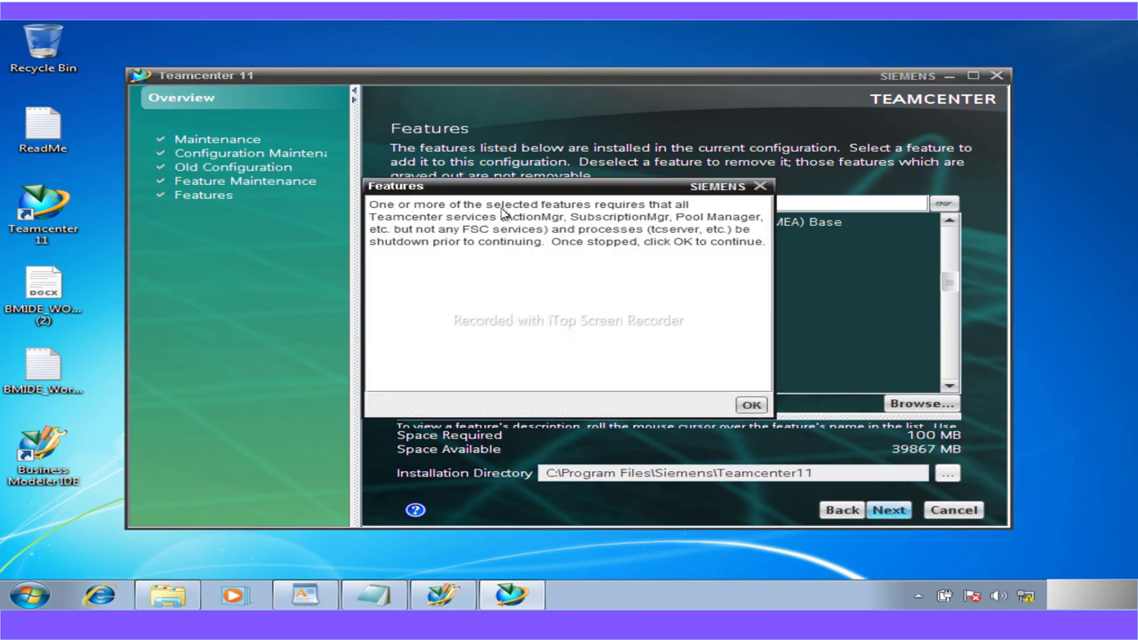
{"action": "left_click", "coordinate": [690, 208]}
{"action": "left_click_drag", "start_coordinate": [584, 191], "coordinate": [436, 176]}
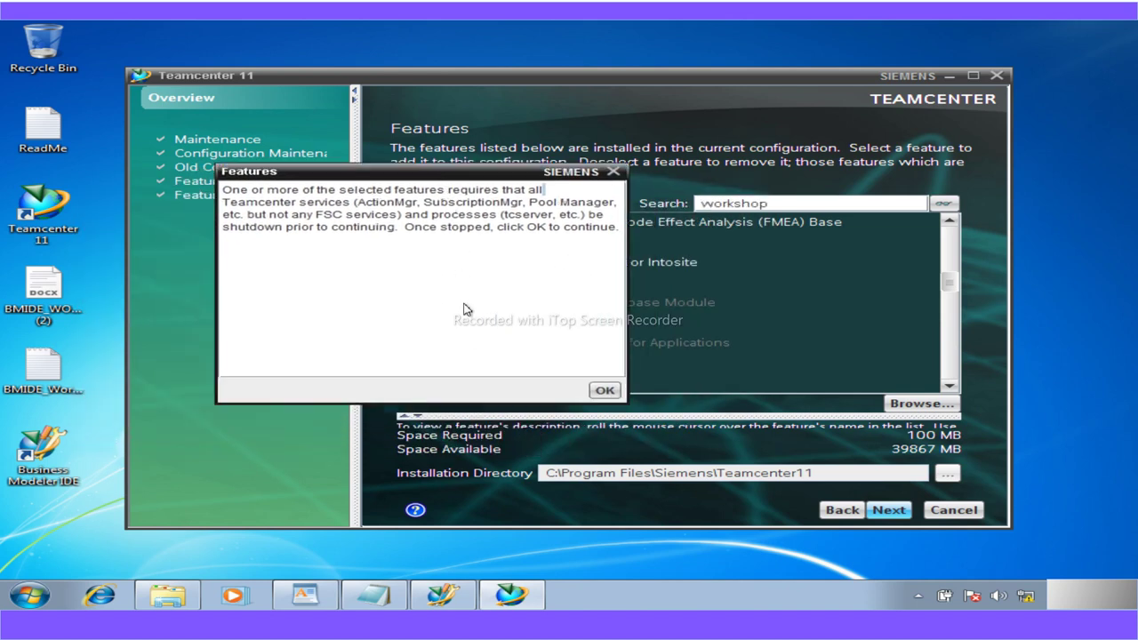
{"action": "left_click", "coordinate": [604, 391]}
Review the Teamcenter services in Windows Services, then close the Services window
{"action": "left_click", "coordinate": [34, 596]}
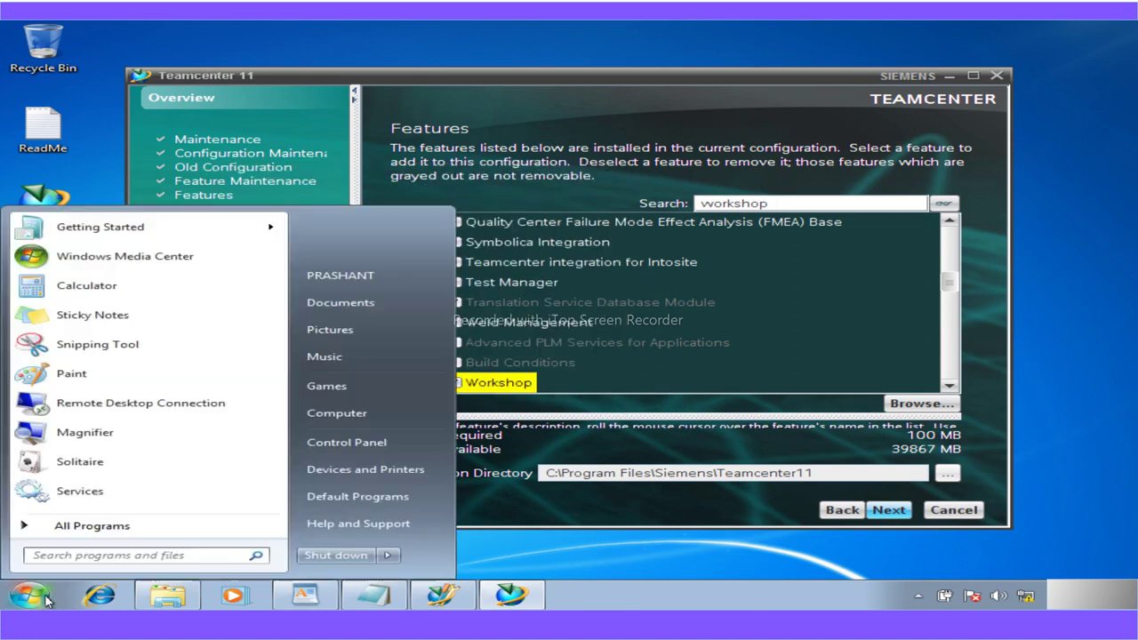
{"action": "left_click", "coordinate": [110, 496]}
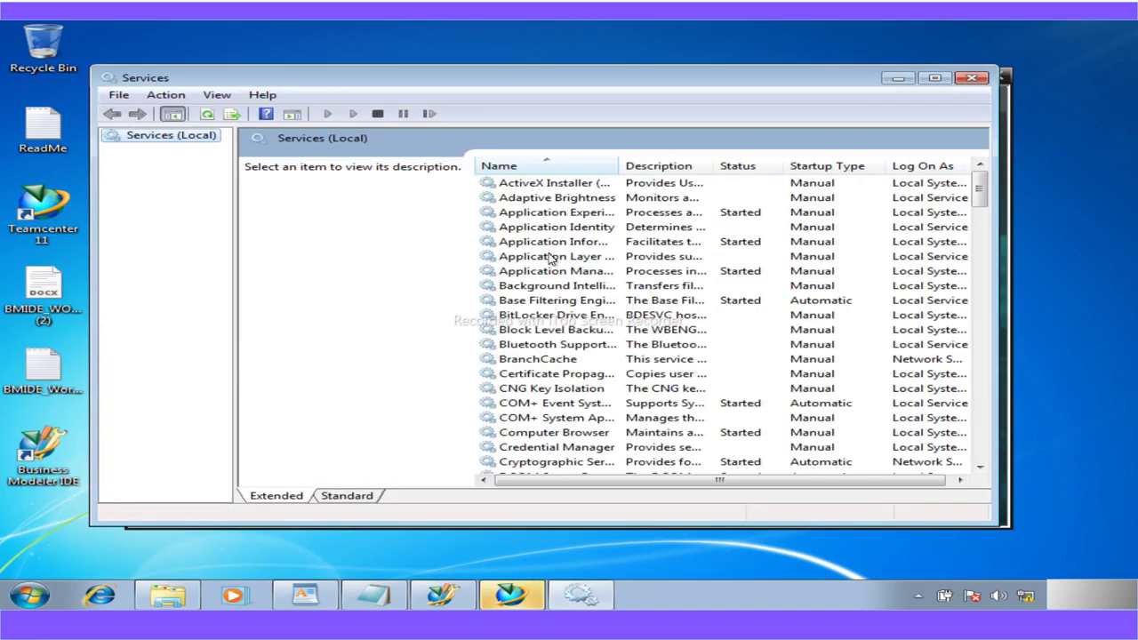
{"action": "left_click", "coordinate": [549, 257]}
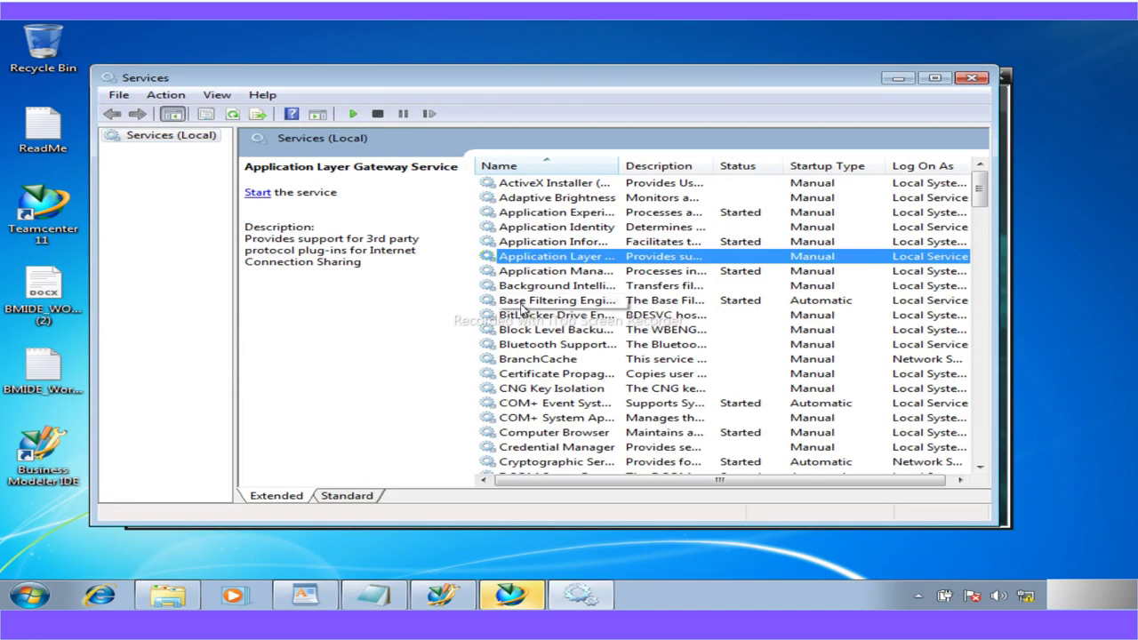
{"action": "key", "text": "t"}
{"action": "key", "text": "Down"}
{"action": "key", "text": "Down"}
{"action": "key", "text": "Down"}
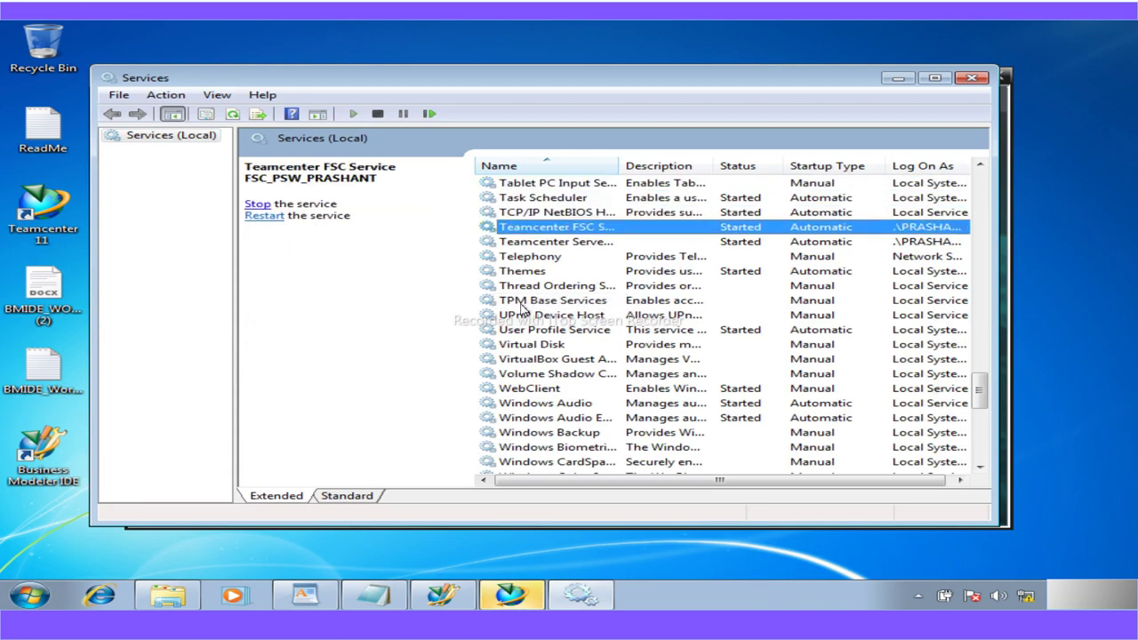
{"action": "left_click", "coordinate": [971, 77]}
{"action": "left_click", "coordinate": [509, 194]}
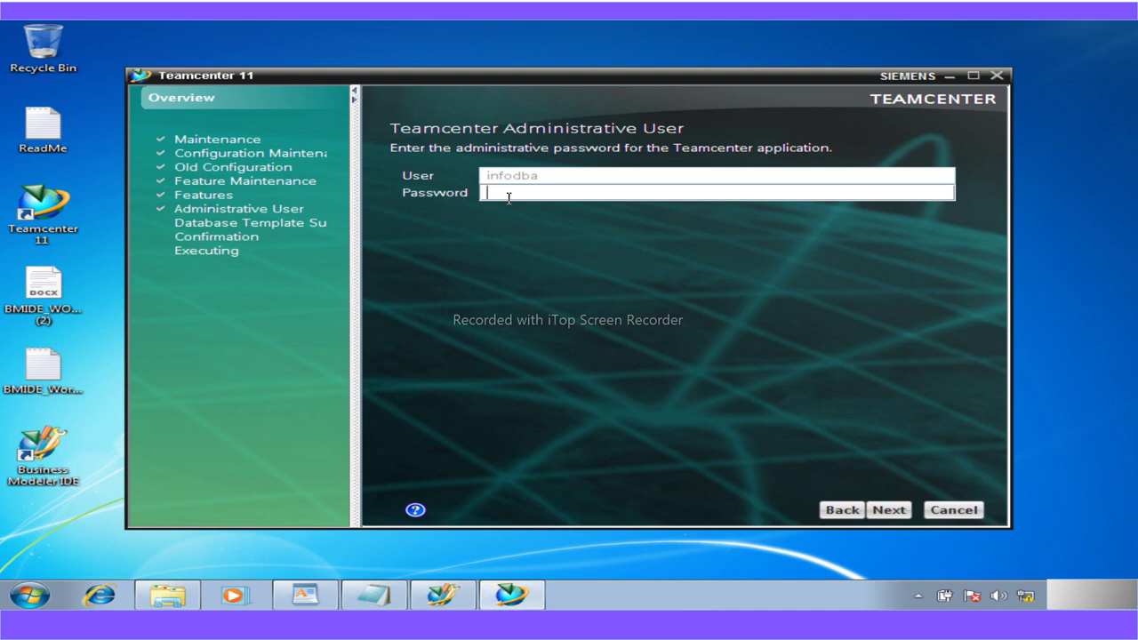
Enter the administrative user's password and continue past the Database Template Summary
{"action": "type", "text": "infodba"}
{"action": "left_click", "coordinate": [891, 512]}
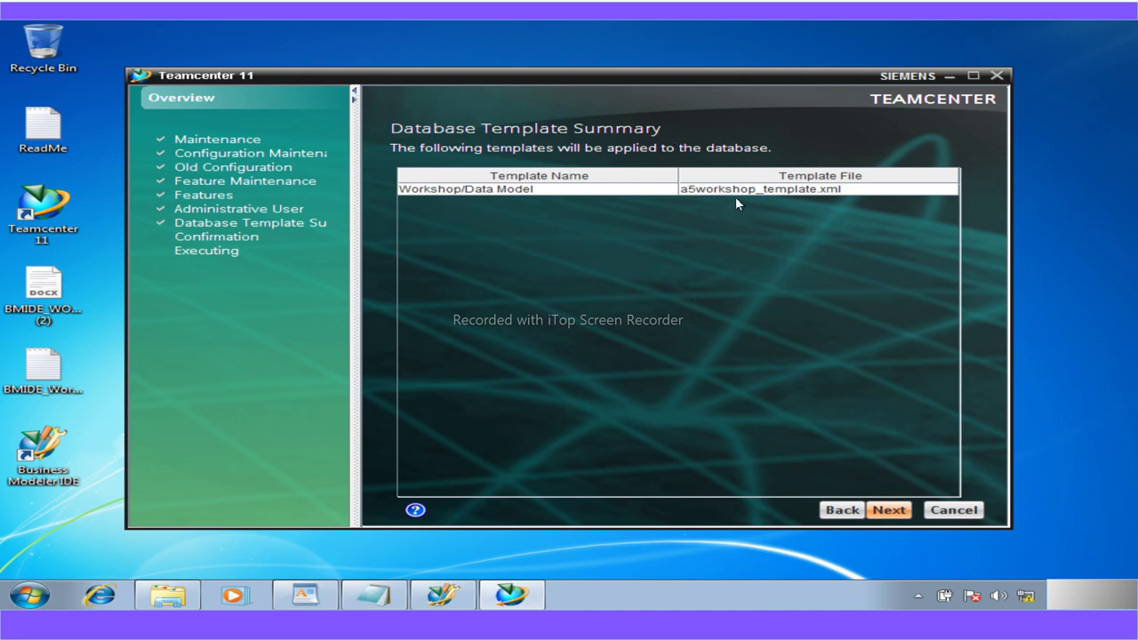
{"action": "left_click", "coordinate": [885, 512]}
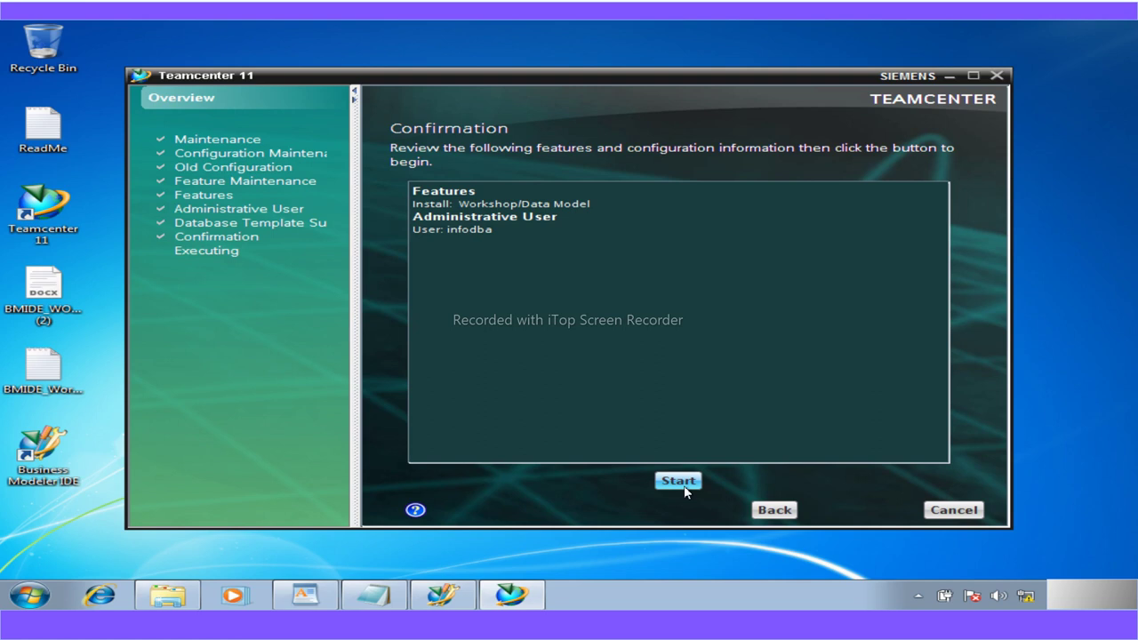
Deploy the a5workshop template with detailed status shown, then return to the workshop PDF
{"action": "left_click", "coordinate": [684, 485]}
{"action": "left_click", "coordinate": [880, 281]}
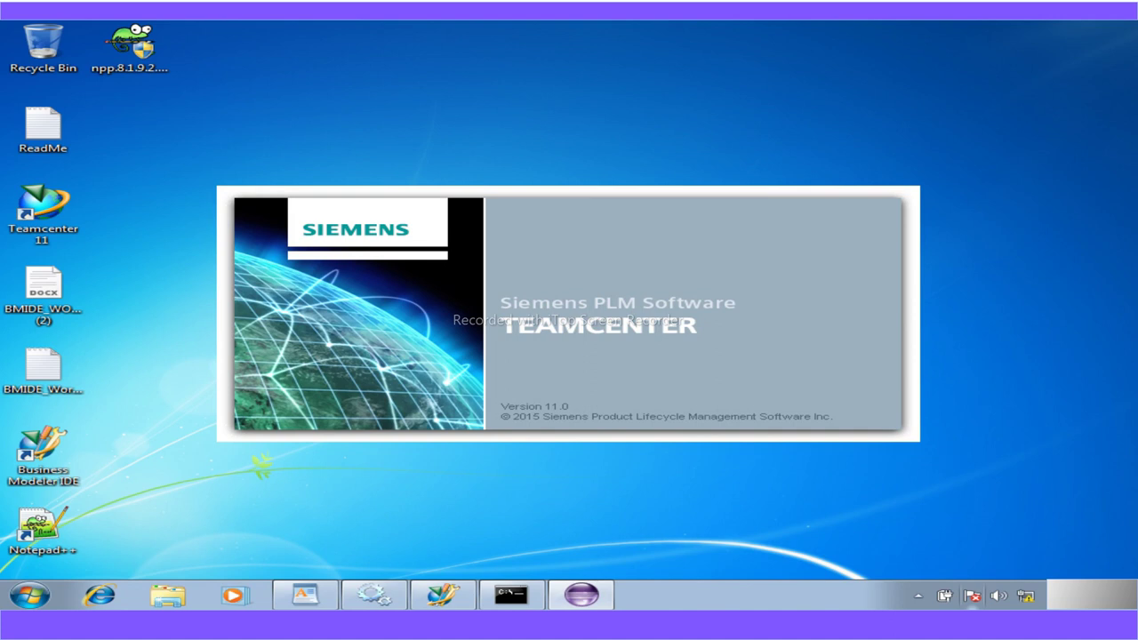
{"action": "left_click", "coordinate": [623, 595]}
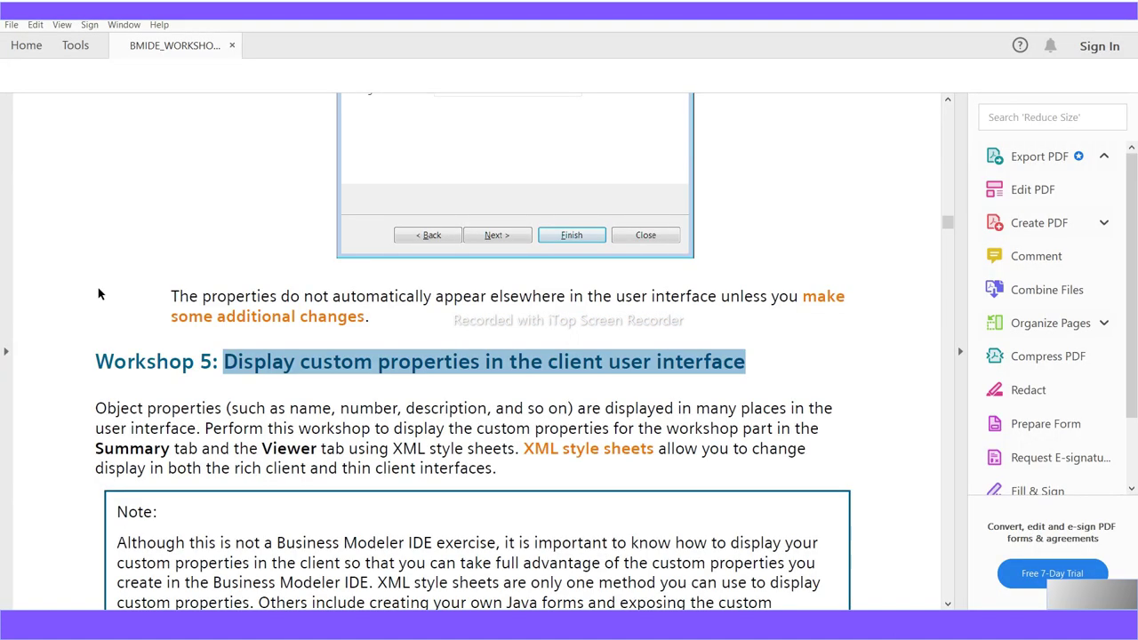
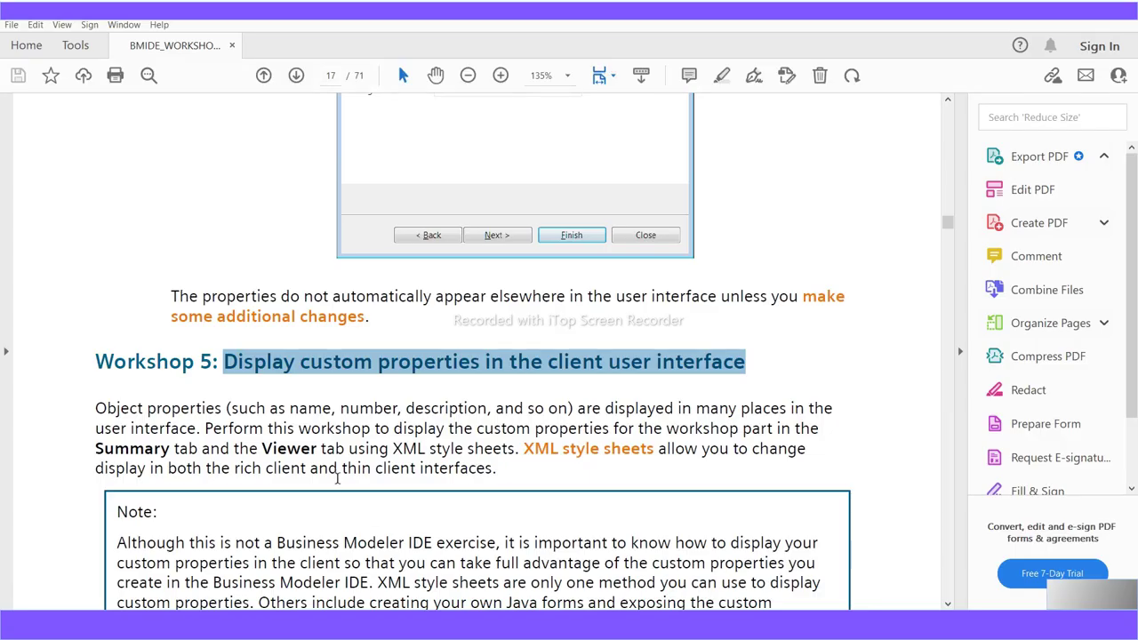
Scroll the workshop PDF to page 20's table of style sheets and their new A5_WorkshopPart Save as names
{"action": "scroll", "coordinate": [407, 460], "scroll_direction": "down", "scroll_amount": 4}
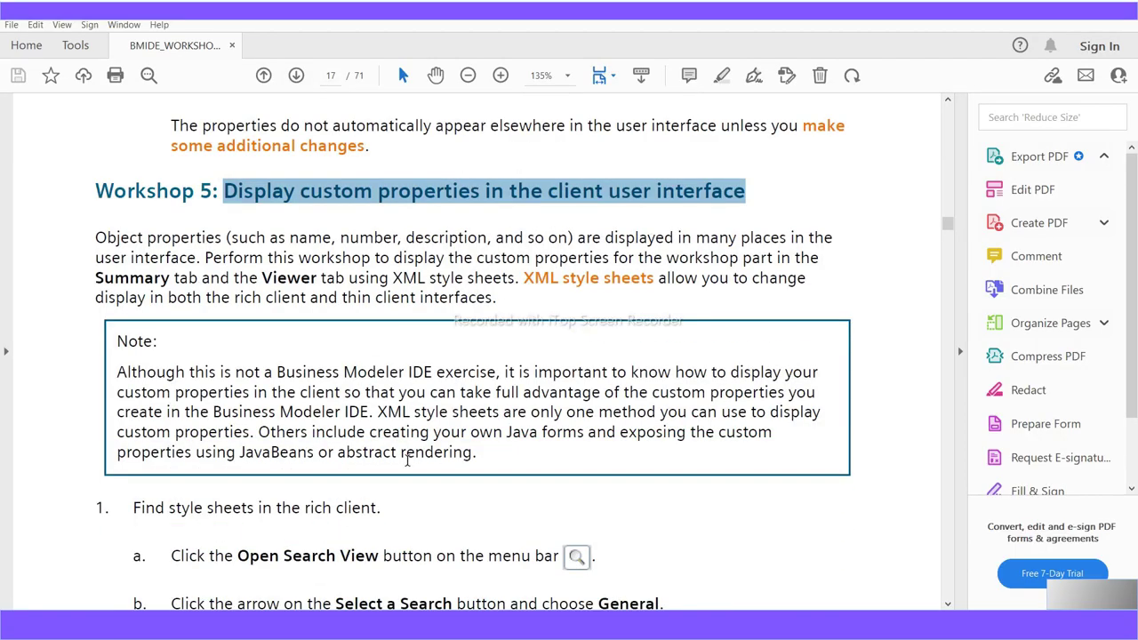
{"action": "scroll", "coordinate": [407, 459], "scroll_direction": "down", "scroll_amount": 7}
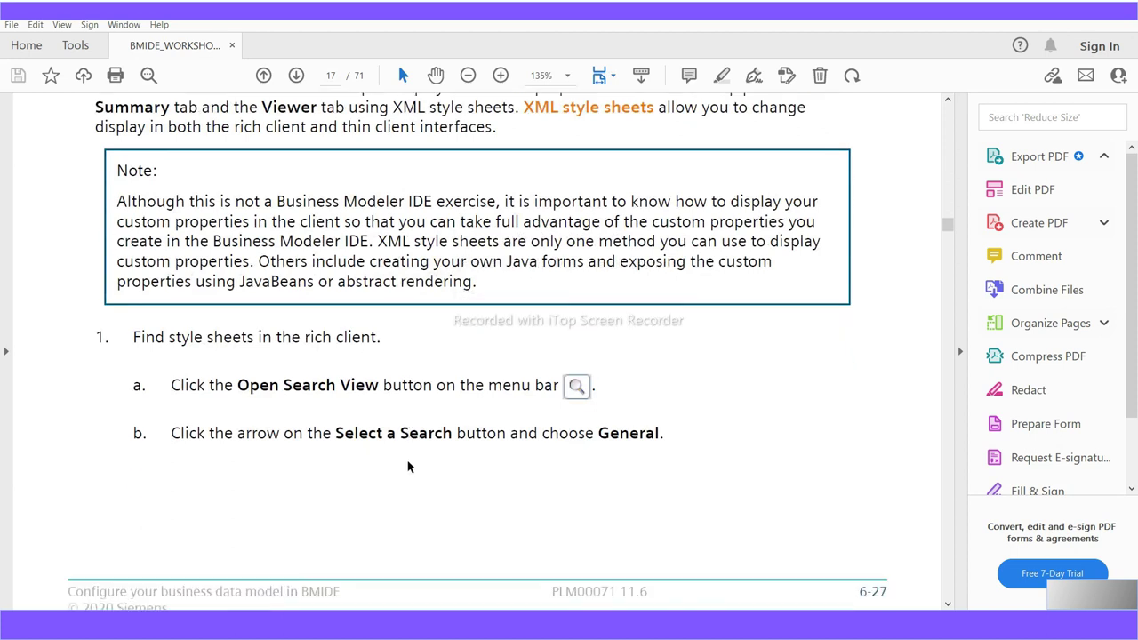
{"action": "scroll", "coordinate": [407, 467], "scroll_direction": "down", "scroll_amount": 7}
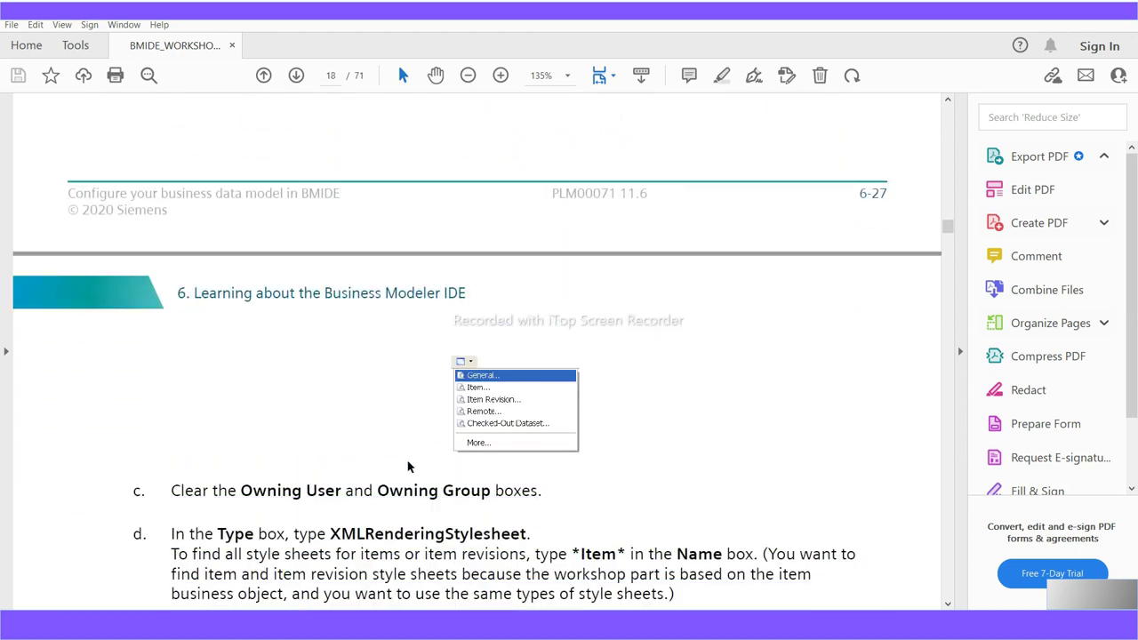
{"action": "scroll", "coordinate": [408, 467], "scroll_direction": "down", "scroll_amount": 12}
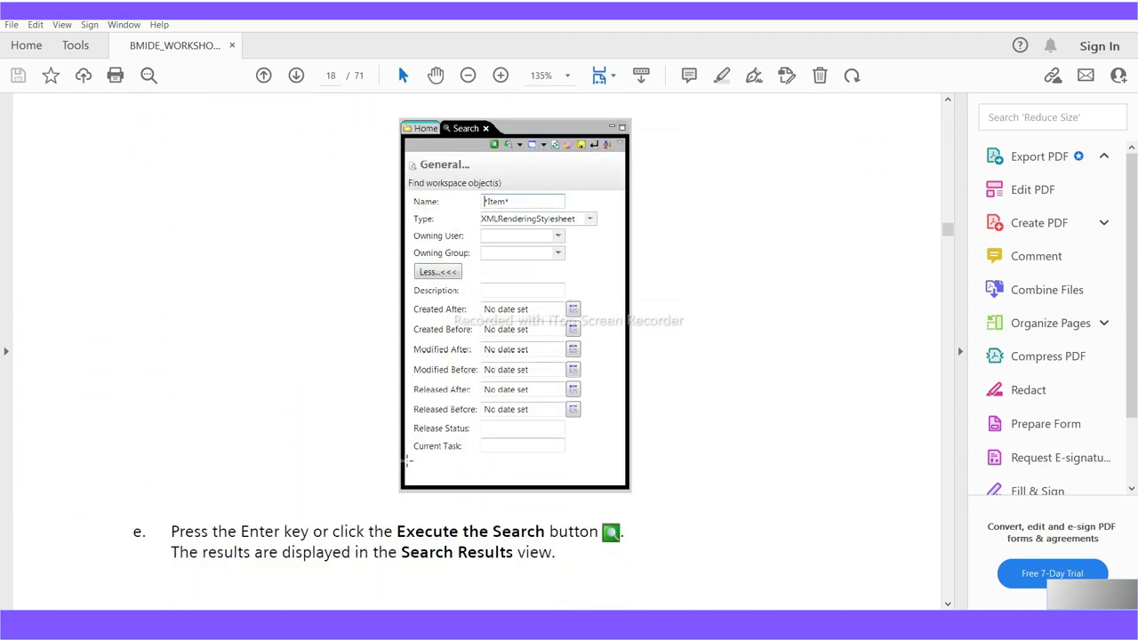
{"action": "scroll", "coordinate": [407, 460], "scroll_direction": "down", "scroll_amount": 20}
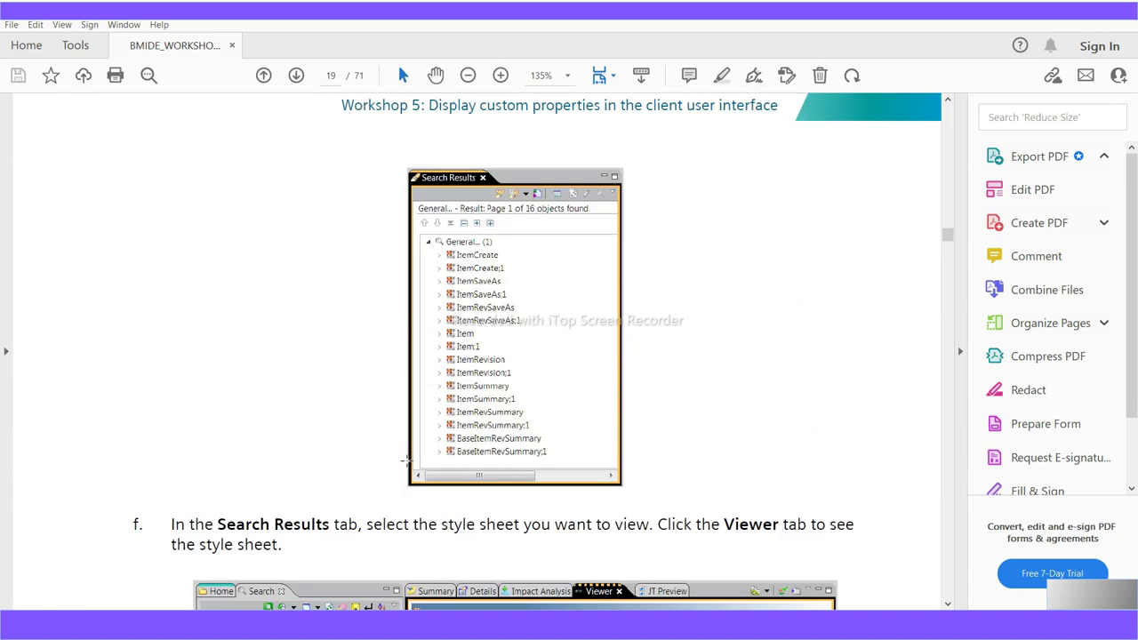
{"action": "scroll", "coordinate": [407, 460], "scroll_direction": "down", "scroll_amount": 10}
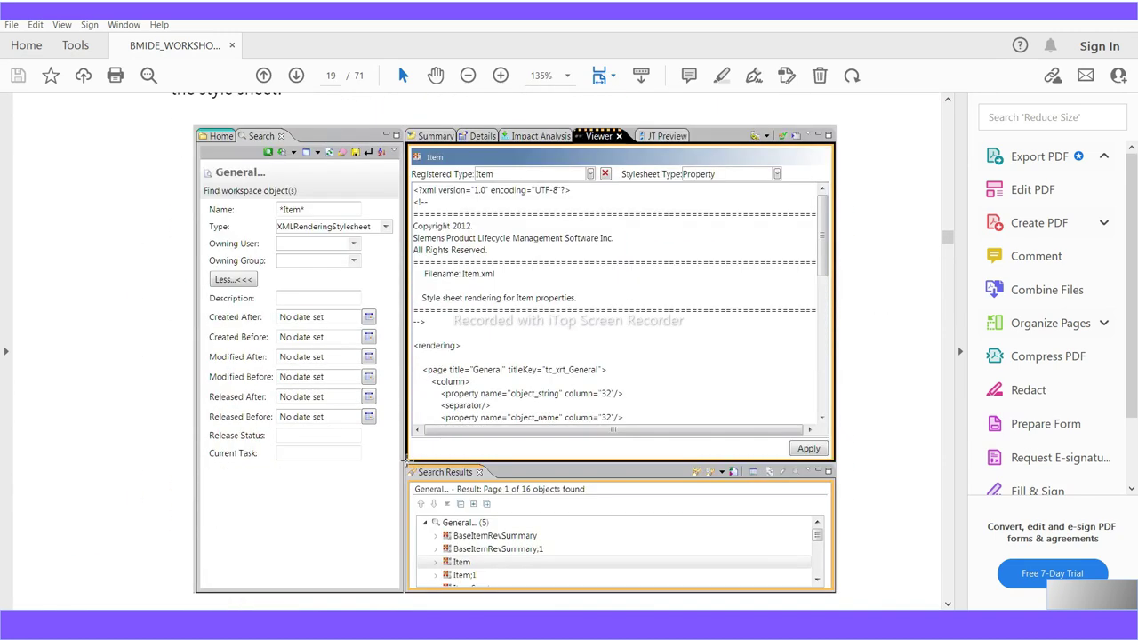
{"action": "scroll", "coordinate": [407, 463], "scroll_direction": "down", "scroll_amount": 7}
{"action": "scroll", "coordinate": [408, 467], "scroll_direction": "down", "scroll_amount": 4}
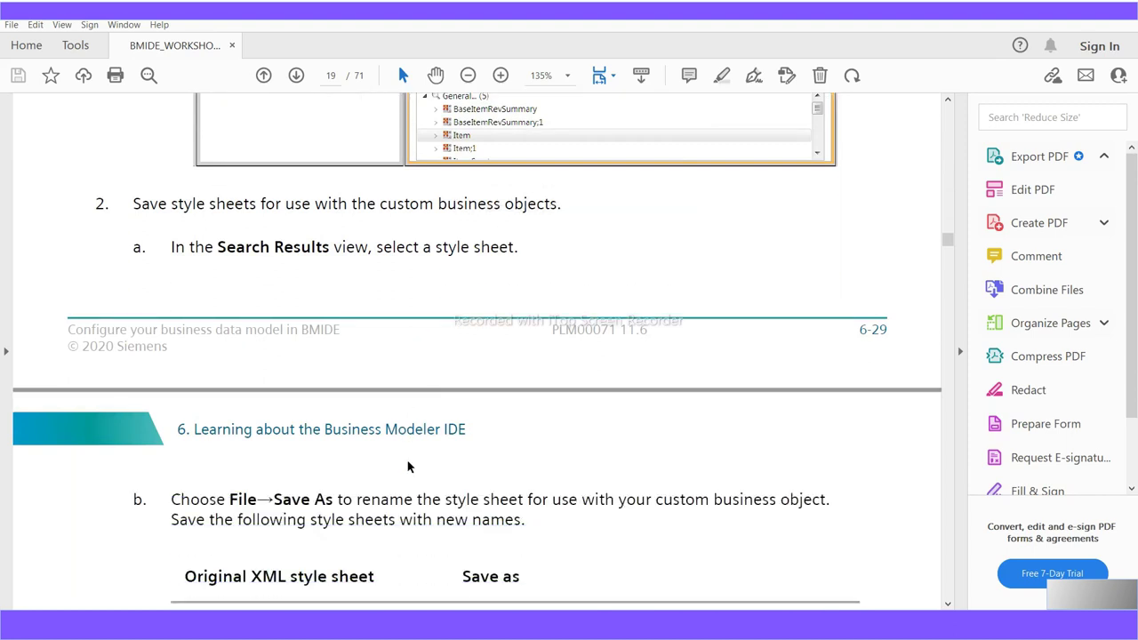
{"action": "scroll", "coordinate": [408, 467], "scroll_direction": "down", "scroll_amount": 4}
{"action": "scroll", "coordinate": [408, 467], "scroll_direction": "down", "scroll_amount": 2}
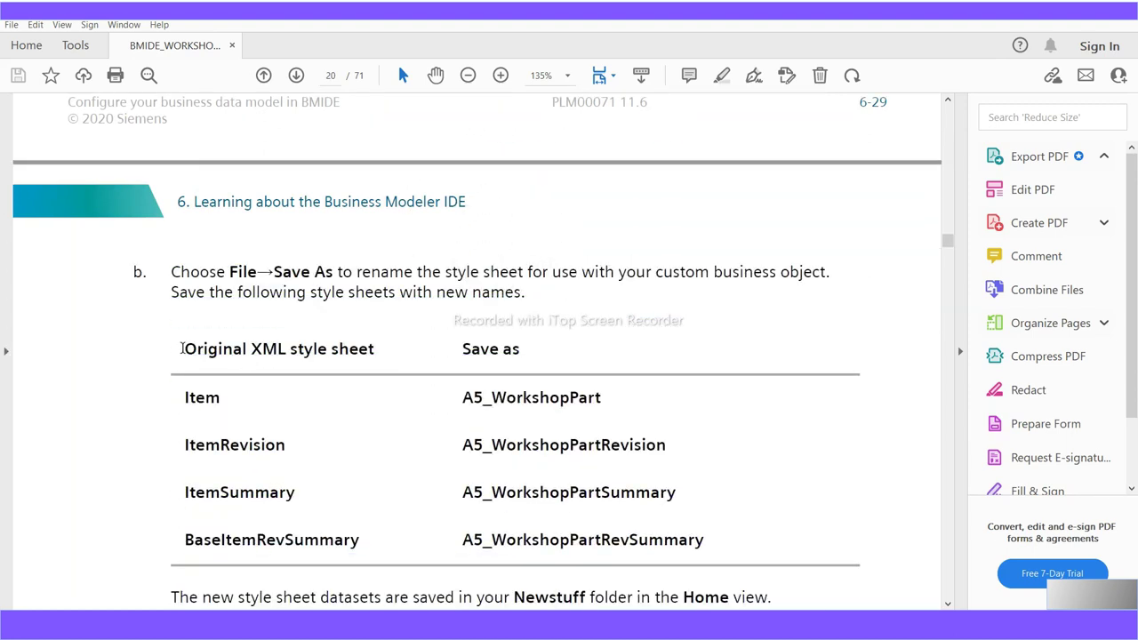
{"action": "left_click_drag", "start_coordinate": [184, 349], "coordinate": [389, 365]}
{"action": "left_click_drag", "start_coordinate": [460, 348], "coordinate": [539, 356]}
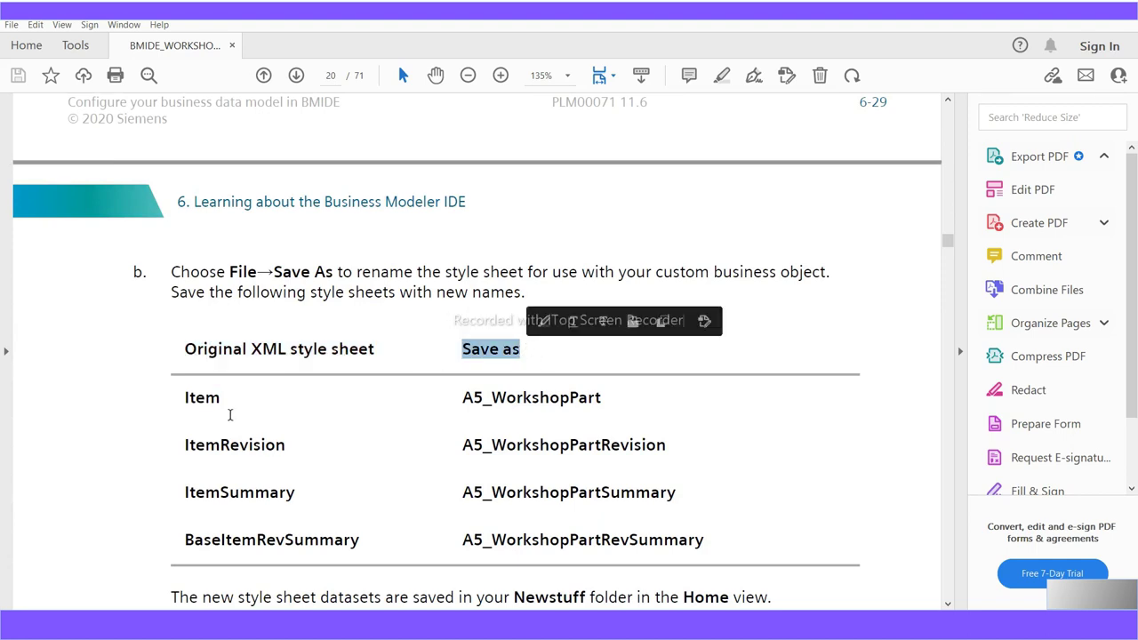
{"action": "left_click_drag", "start_coordinate": [222, 402], "coordinate": [185, 405]}
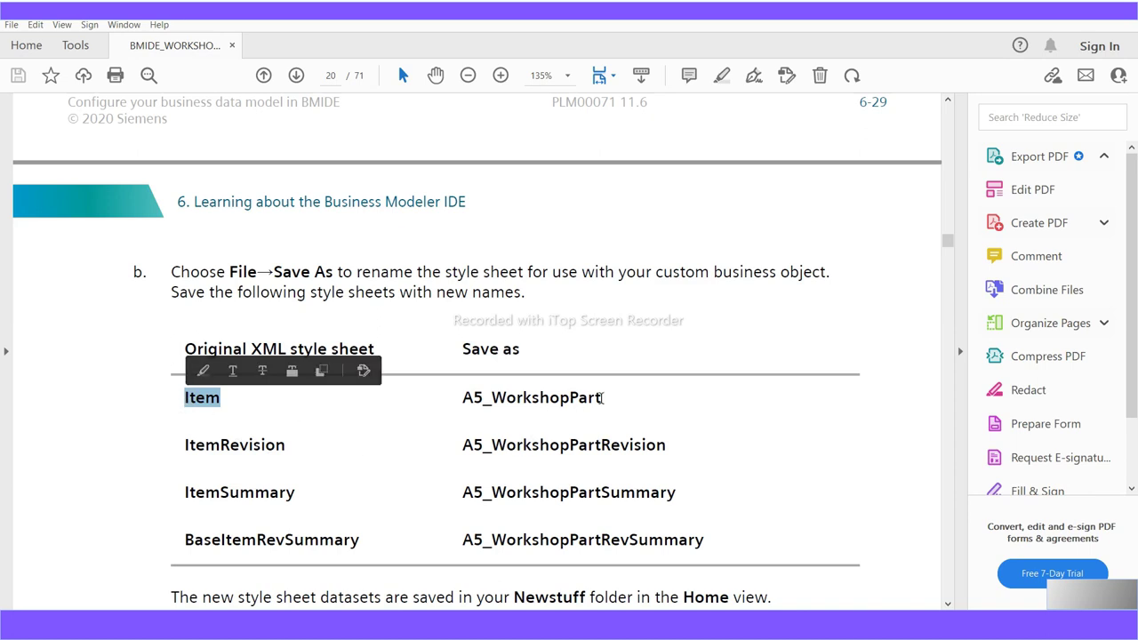
{"action": "left_click_drag", "start_coordinate": [602, 398], "coordinate": [442, 405]}
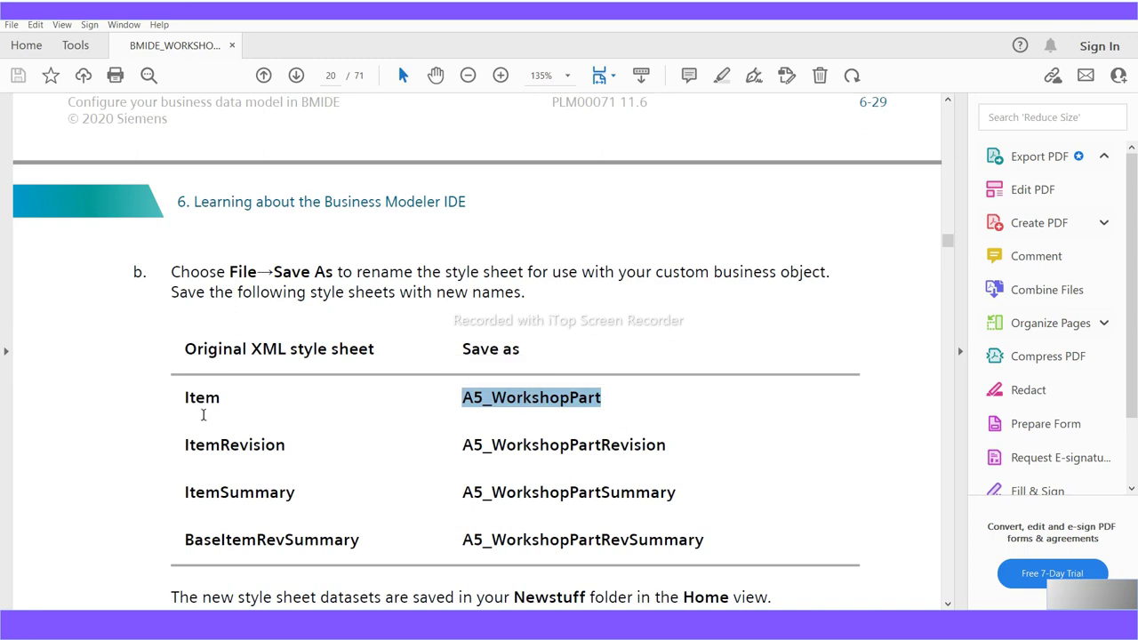
{"action": "left_click_drag", "start_coordinate": [220, 400], "coordinate": [183, 400]}
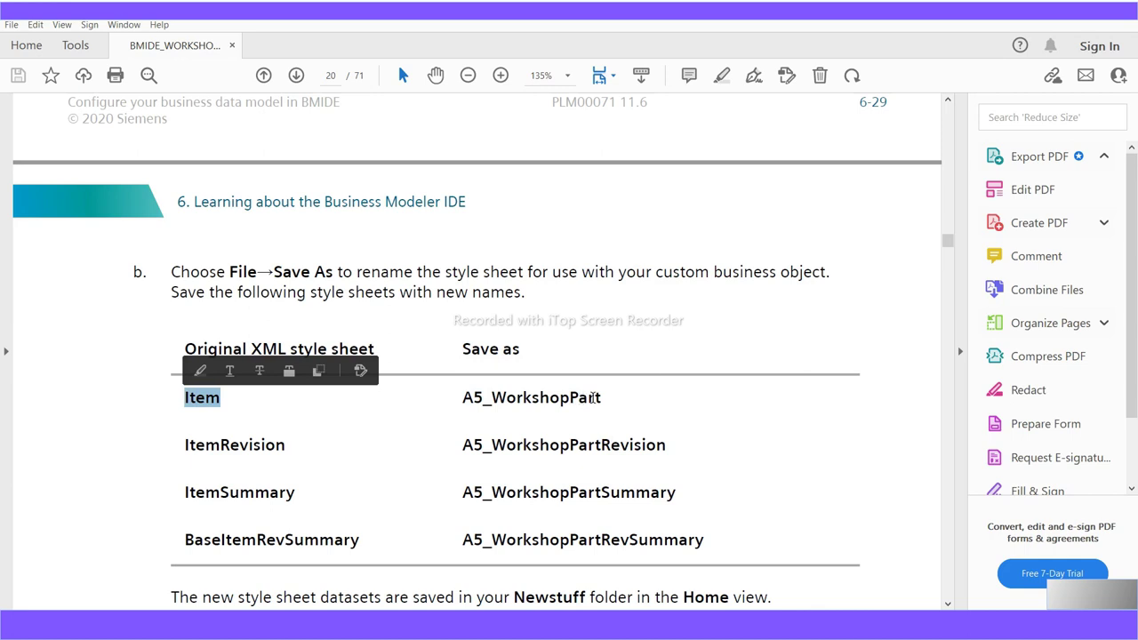
{"action": "left_click_drag", "start_coordinate": [603, 400], "coordinate": [459, 404]}
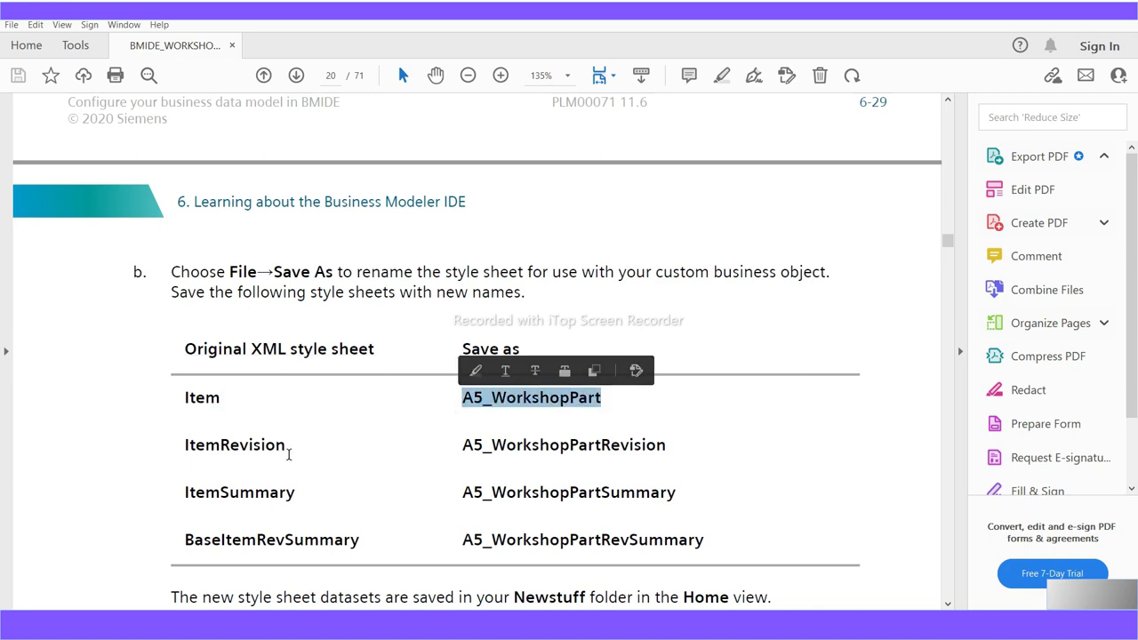
{"action": "left_click_drag", "start_coordinate": [288, 452], "coordinate": [174, 456]}
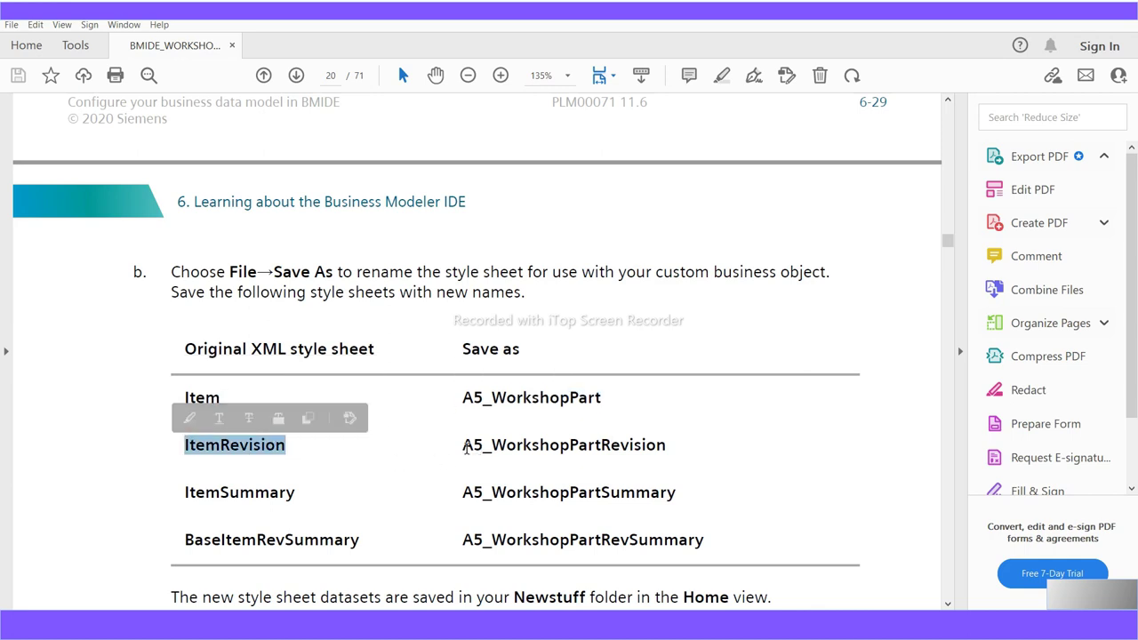
{"action": "left_click_drag", "start_coordinate": [464, 448], "coordinate": [525, 477]}
{"action": "left_click", "coordinate": [300, 495]}
{"action": "left_click_drag", "start_coordinate": [300, 495], "coordinate": [178, 503]}
{"action": "left_click_drag", "start_coordinate": [679, 498], "coordinate": [458, 505]}
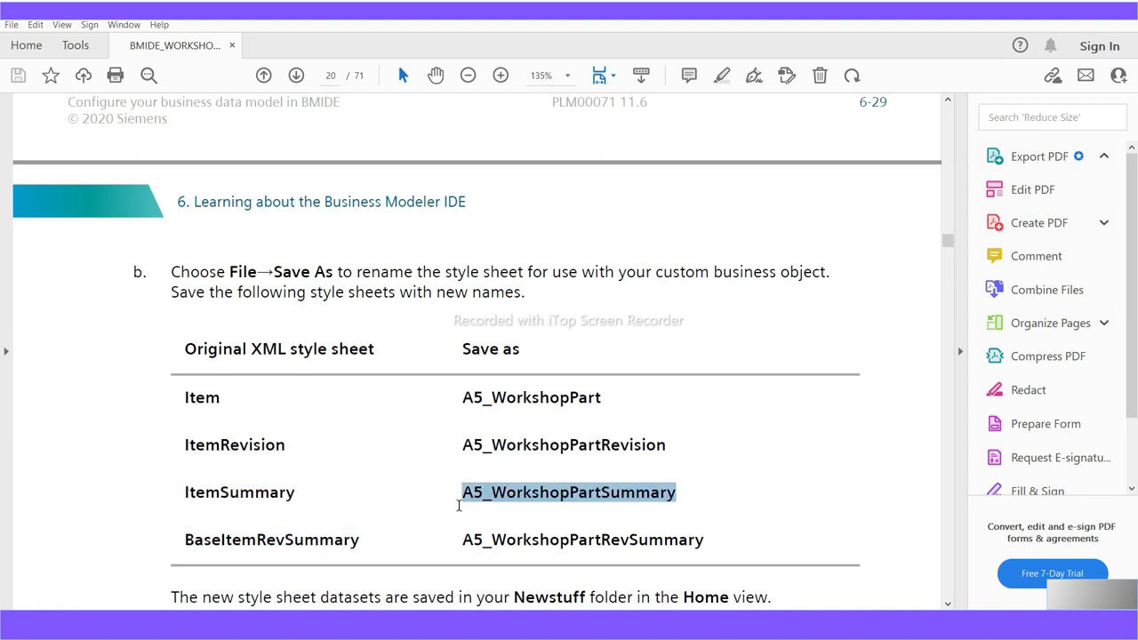
{"action": "left_click_drag", "start_coordinate": [361, 542], "coordinate": [181, 557]}
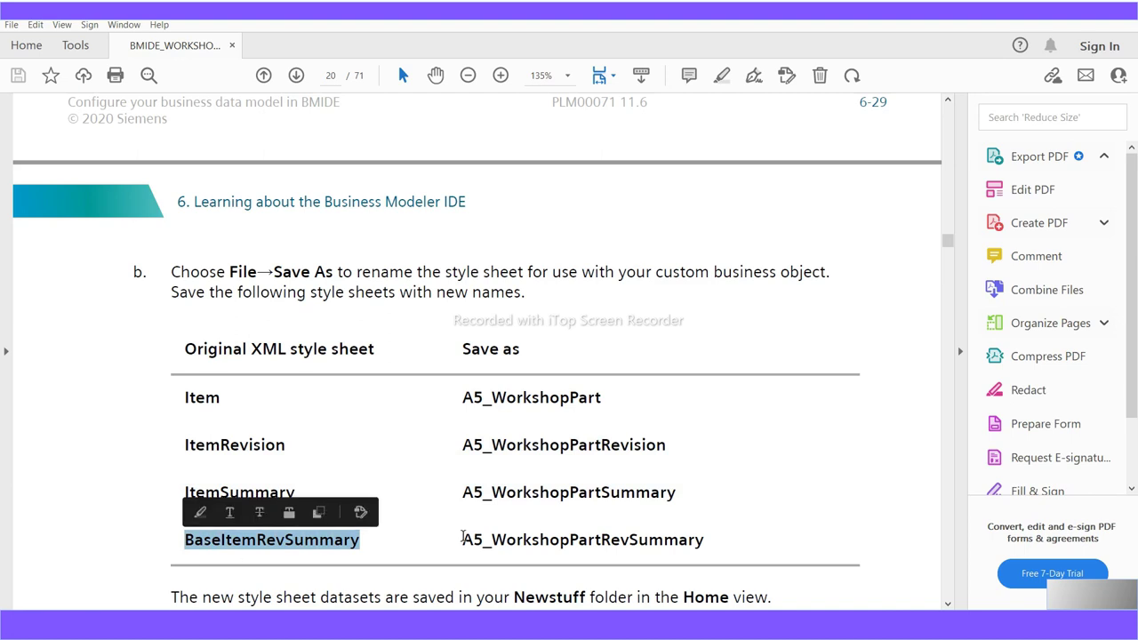
{"action": "left_click_drag", "start_coordinate": [461, 541], "coordinate": [710, 554]}
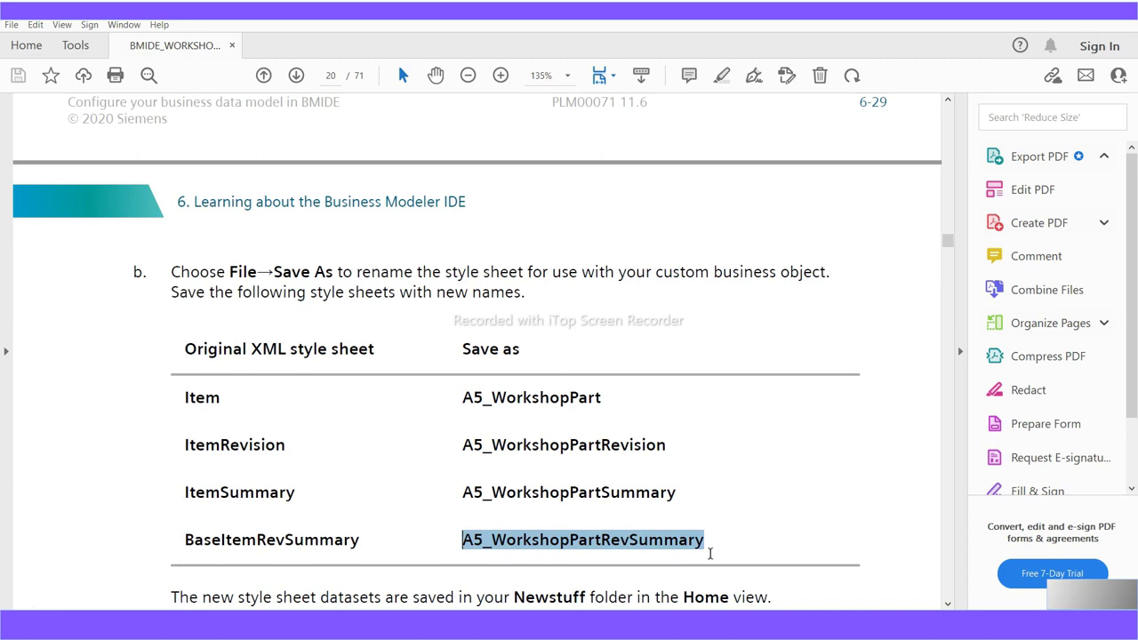
{"action": "left_click", "coordinate": [359, 540]}
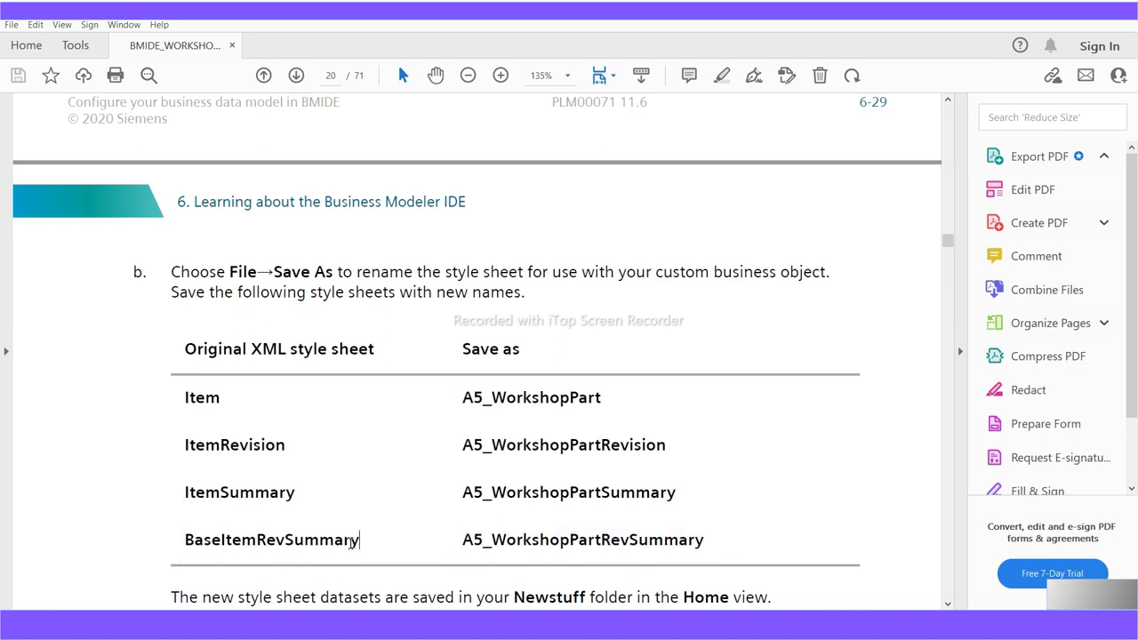
{"action": "left_click_drag", "start_coordinate": [359, 541], "coordinate": [188, 551]}
Scroll to page 21's registered type and stylesheet type table with the A5_WorkshopPart Viewer screenshot
{"action": "scroll", "coordinate": [391, 552], "scroll_direction": "down", "scroll_amount": 8}
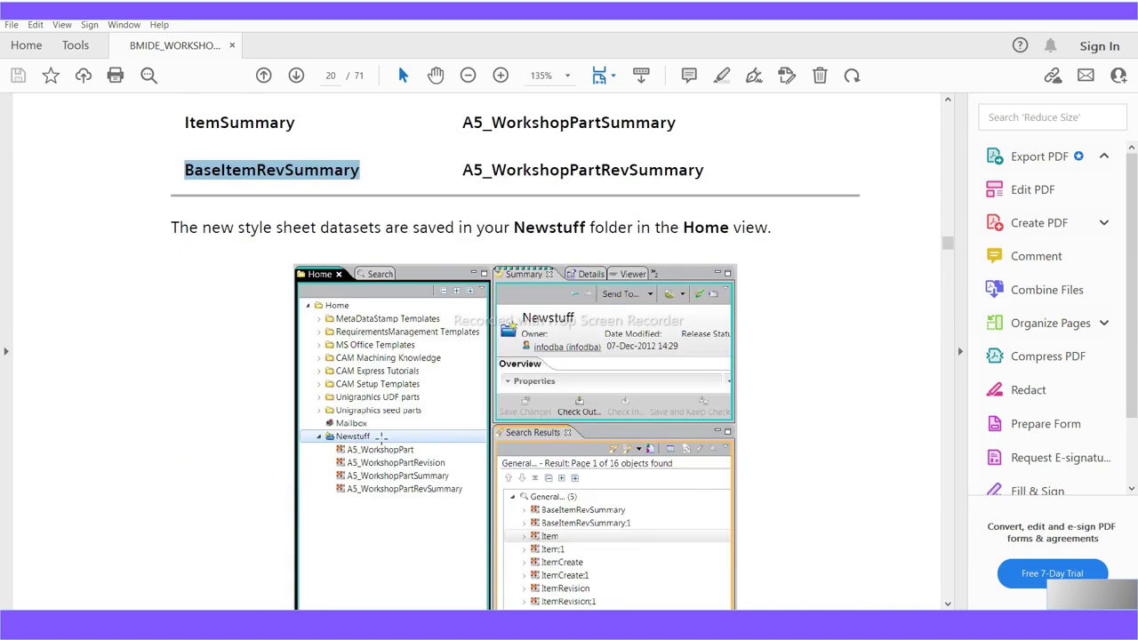
{"action": "scroll", "coordinate": [366, 505], "scroll_direction": "down", "scroll_amount": 2}
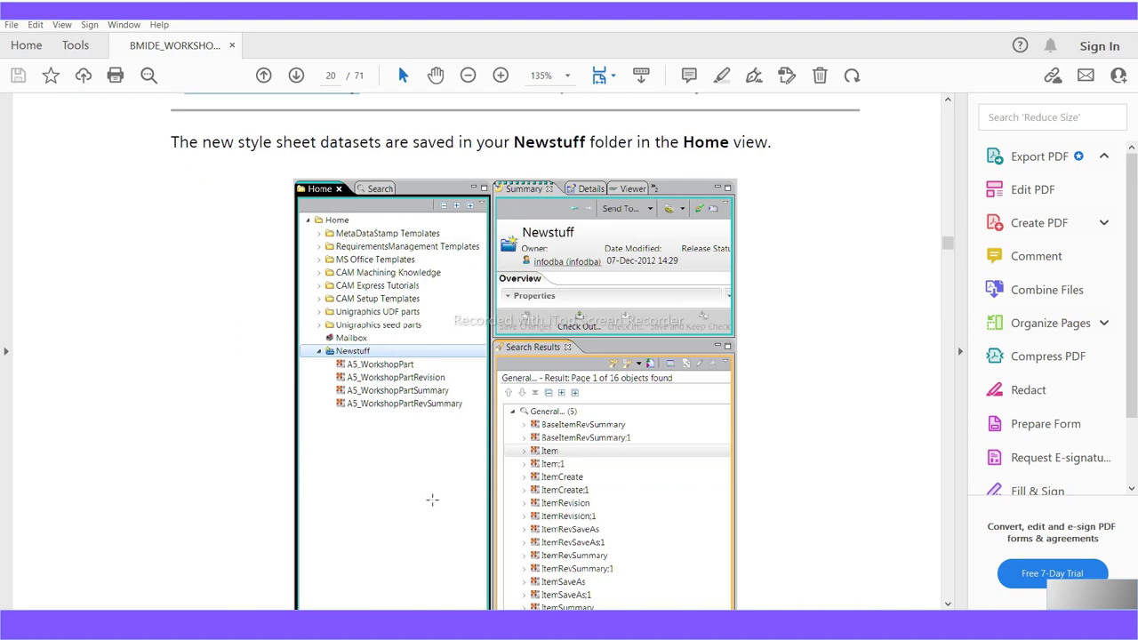
{"action": "scroll", "coordinate": [432, 499], "scroll_direction": "down", "scroll_amount": 10}
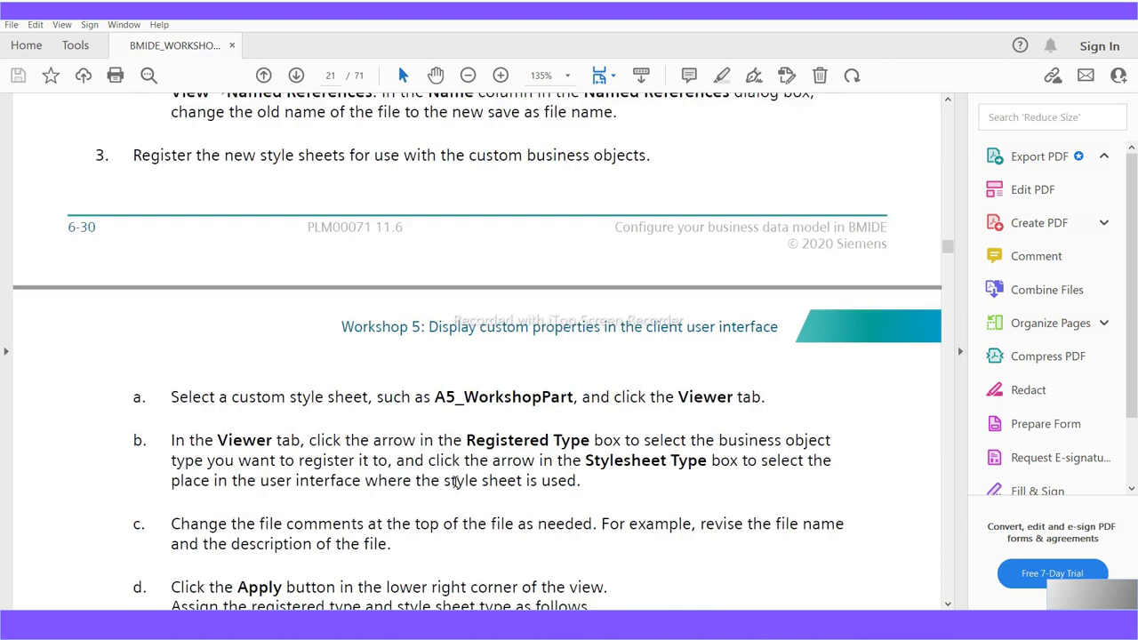
{"action": "scroll", "coordinate": [297, 462], "scroll_direction": "down", "scroll_amount": 4}
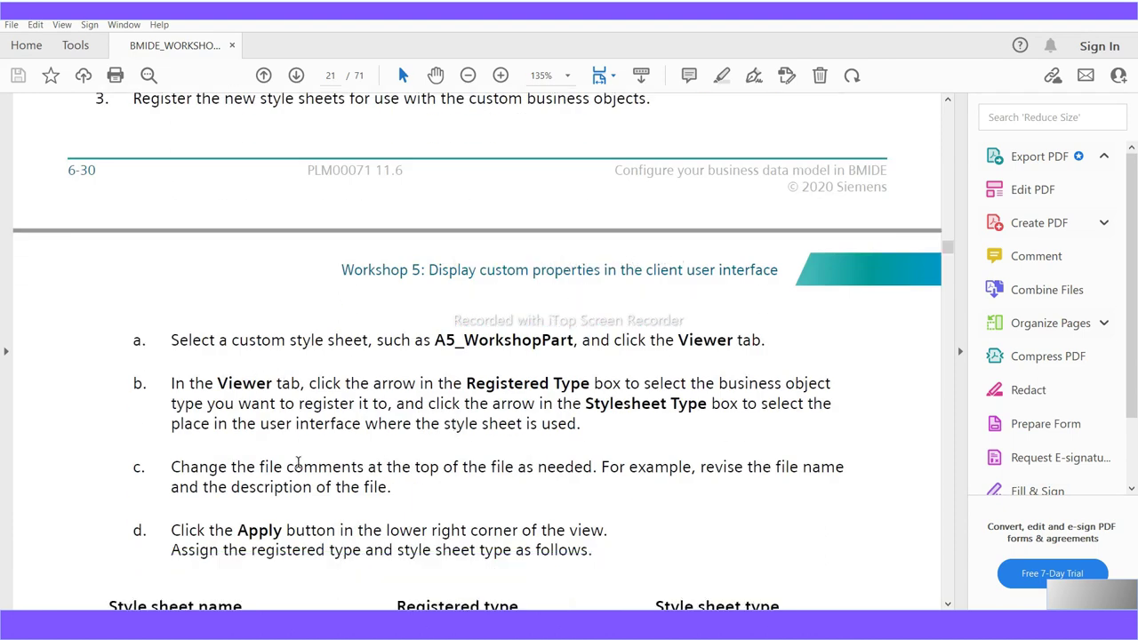
{"action": "scroll", "coordinate": [297, 464], "scroll_direction": "down", "scroll_amount": 6}
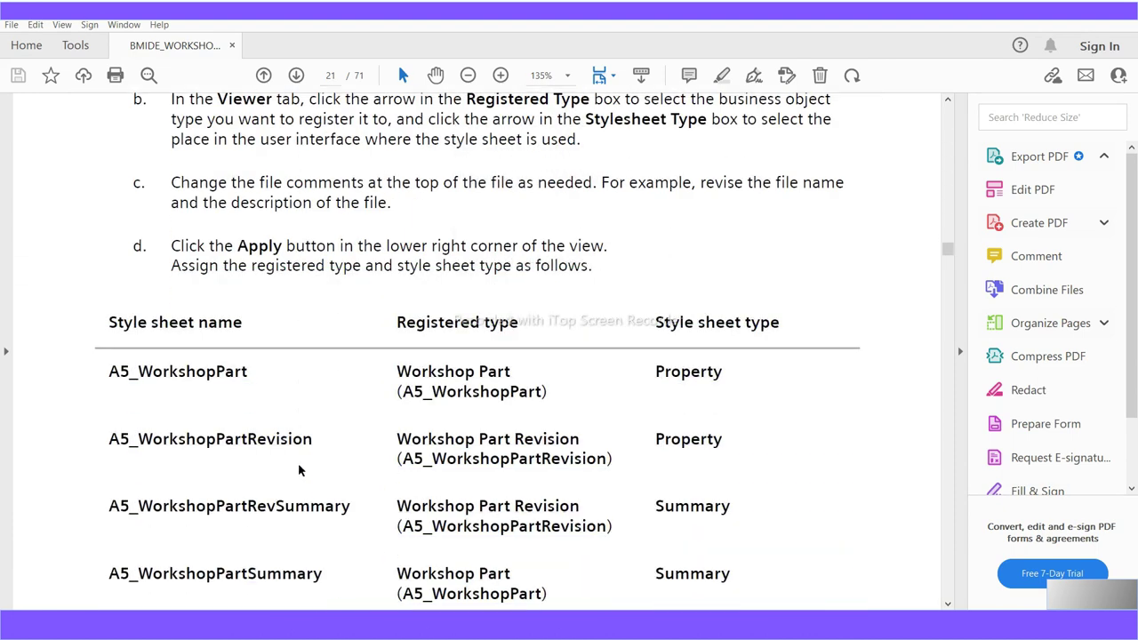
{"action": "scroll", "coordinate": [298, 462], "scroll_direction": "down", "scroll_amount": 6}
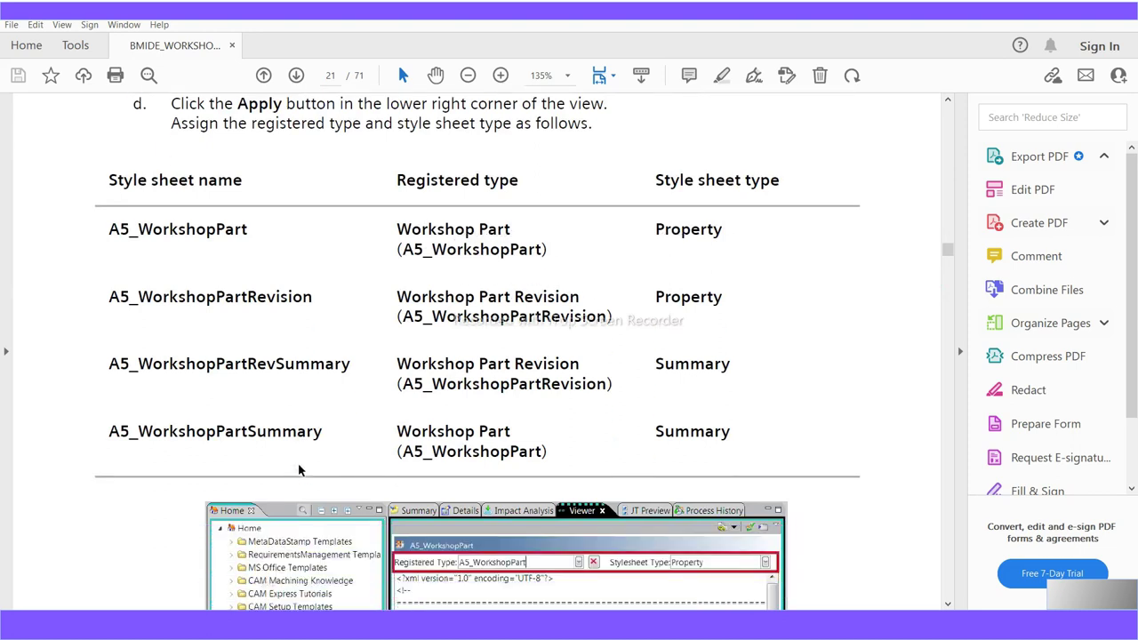
{"action": "scroll", "coordinate": [299, 464], "scroll_direction": "down", "scroll_amount": 2}
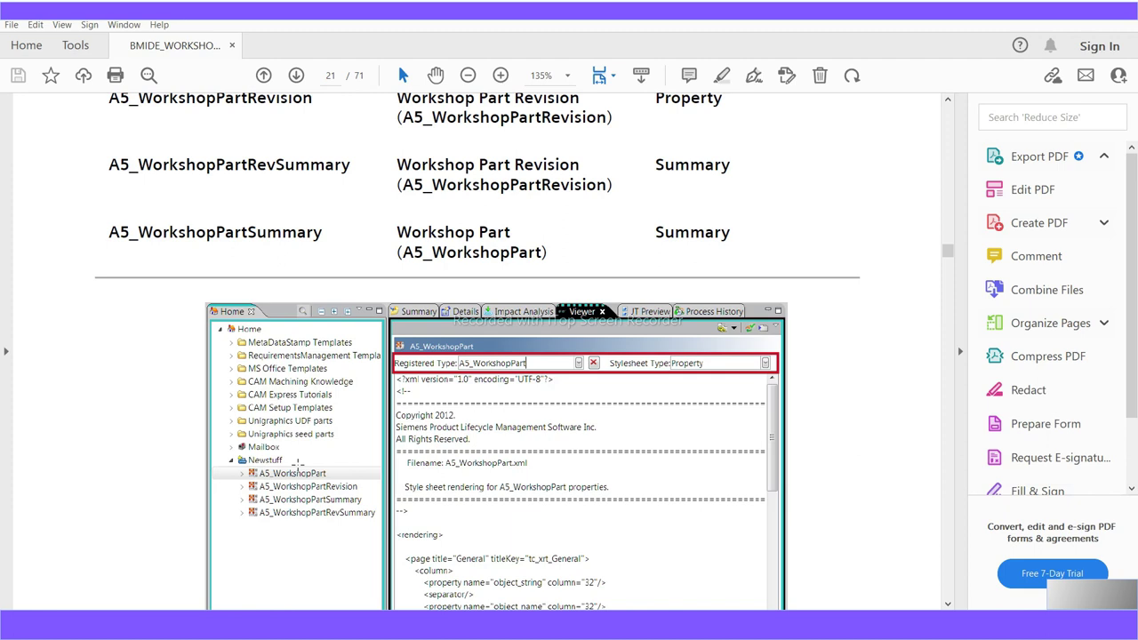
{"action": "scroll", "coordinate": [298, 464], "scroll_direction": "down", "scroll_amount": 2}
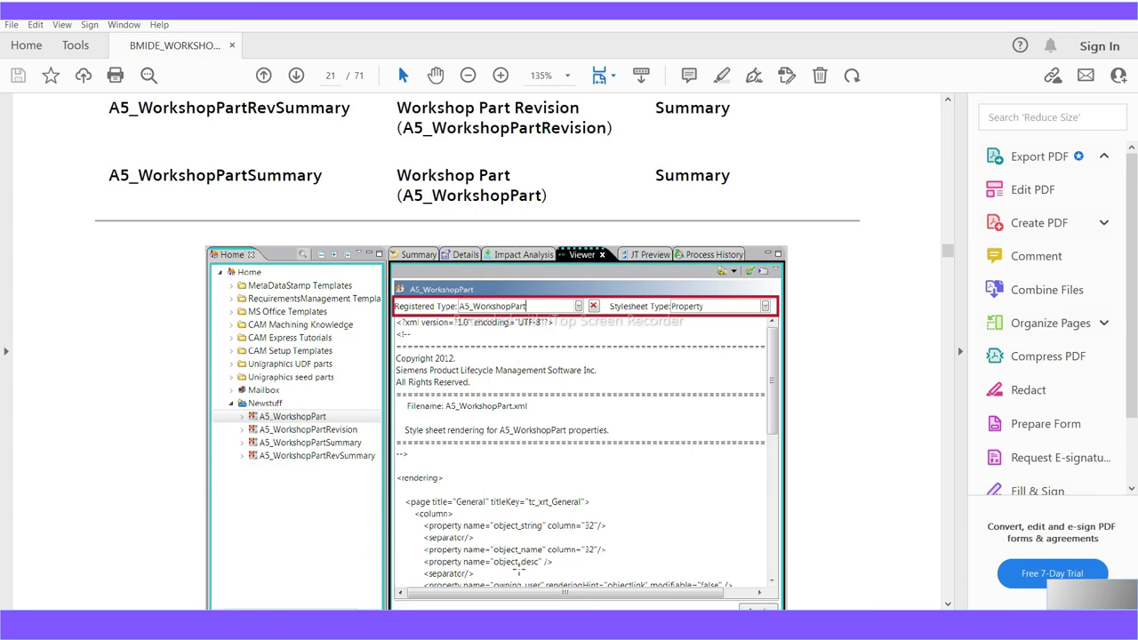
{"action": "scroll", "coordinate": [285, 487], "scroll_direction": "down", "scroll_amount": 1}
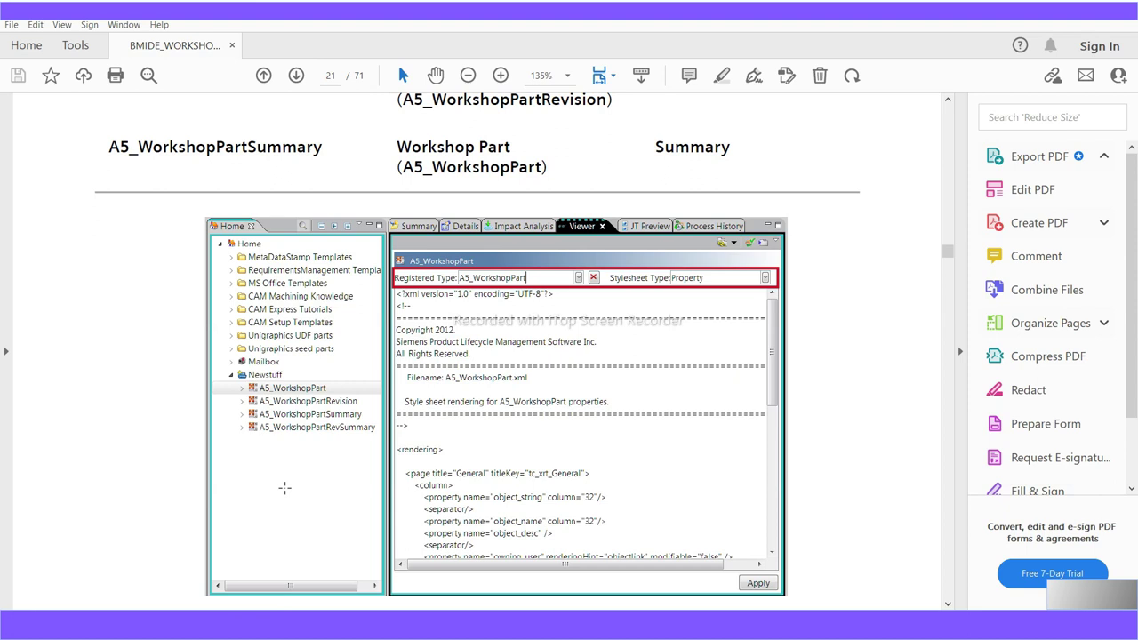
{"action": "scroll", "coordinate": [285, 487], "scroll_direction": "down", "scroll_amount": 1}
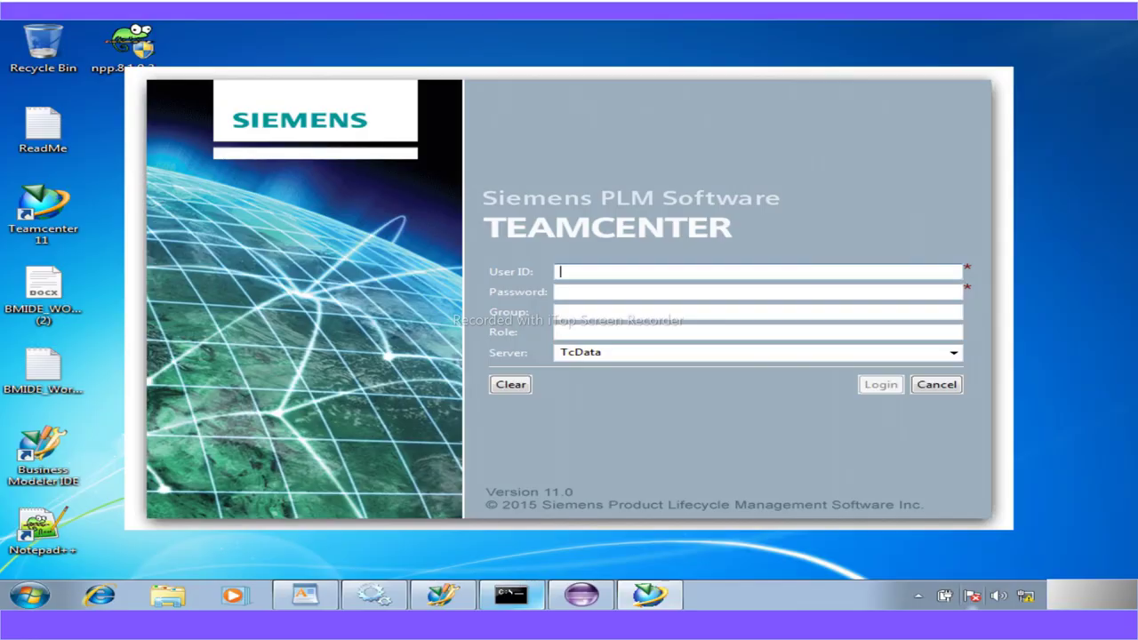
Log in to Teamcenter with the administrator user ID and password
{"action": "type", "text": "infodba"}
{"action": "key", "text": "Tab"}
{"action": "type", "text": "infodba"}
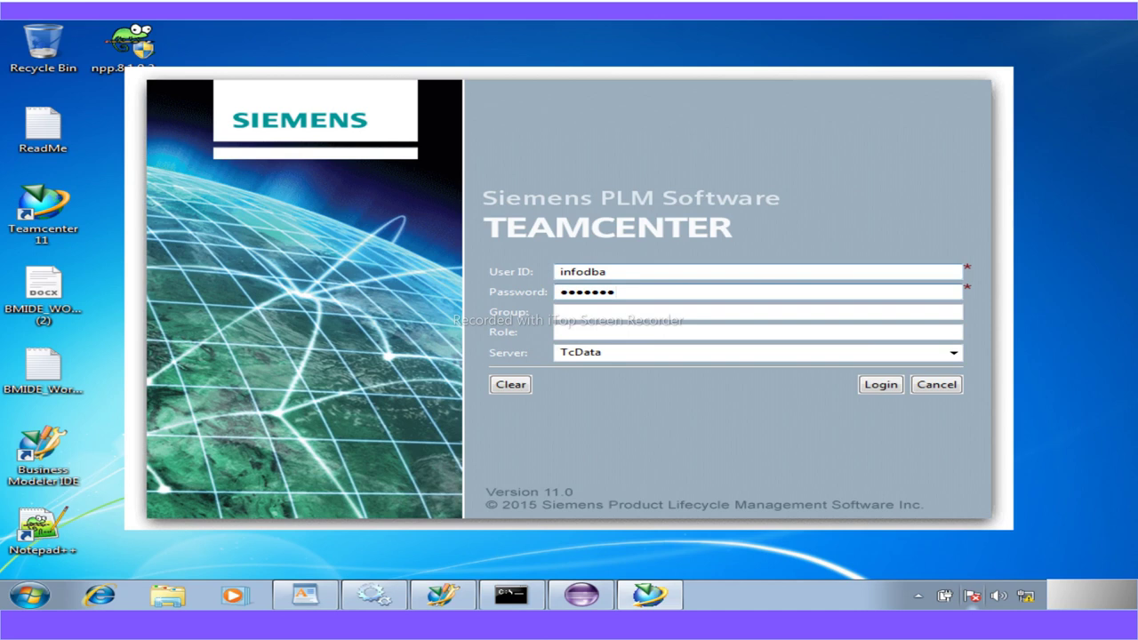
{"action": "key", "text": "Return"}
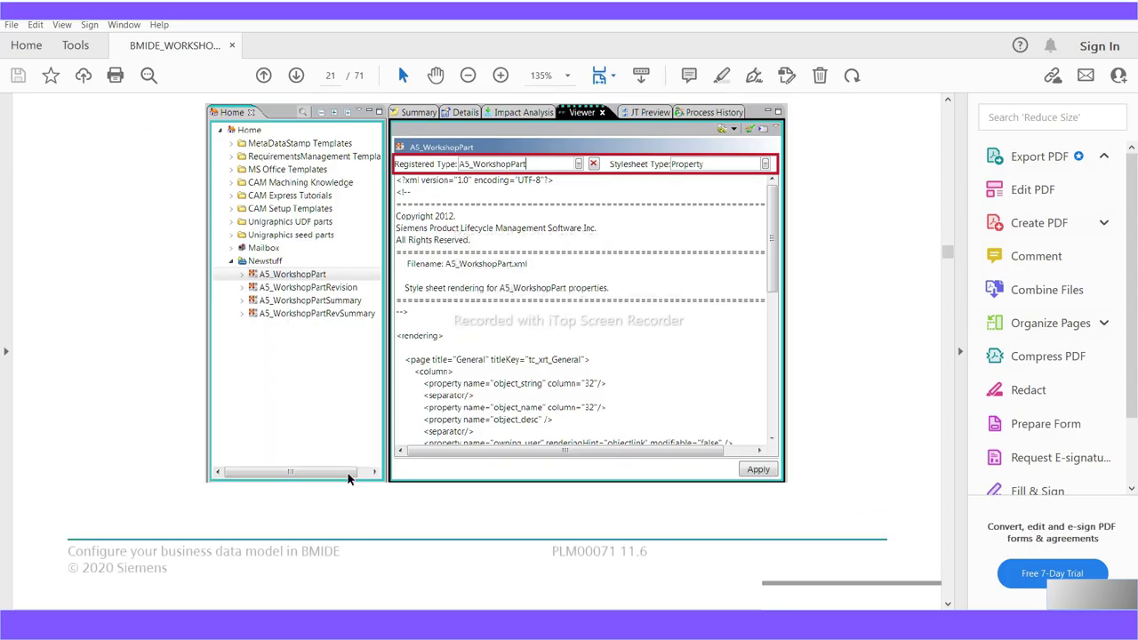
Scroll the PDF past the stylesheet edits to page 25, where Workshop 6: Create lists of values begins
{"action": "scroll", "coordinate": [348, 478], "scroll_direction": "down", "scroll_amount": 10}
{"action": "scroll", "coordinate": [349, 472], "scroll_direction": "down", "scroll_amount": 2}
{"action": "scroll", "coordinate": [348, 472], "scroll_direction": "down", "scroll_amount": 3}
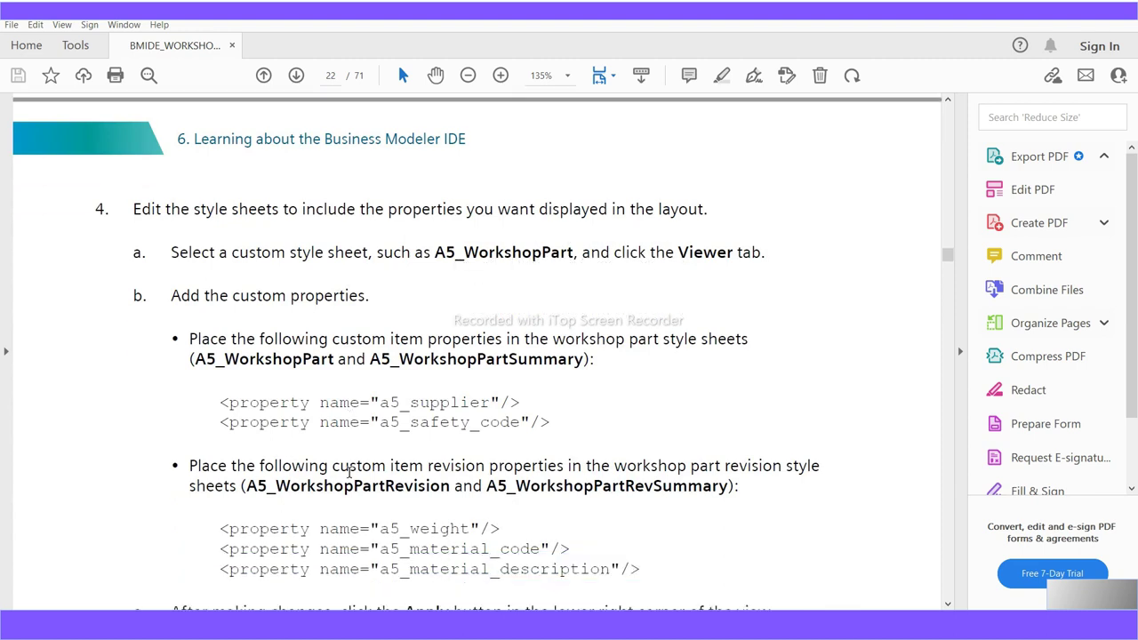
{"action": "scroll", "coordinate": [348, 472], "scroll_direction": "up", "scroll_amount": 20}
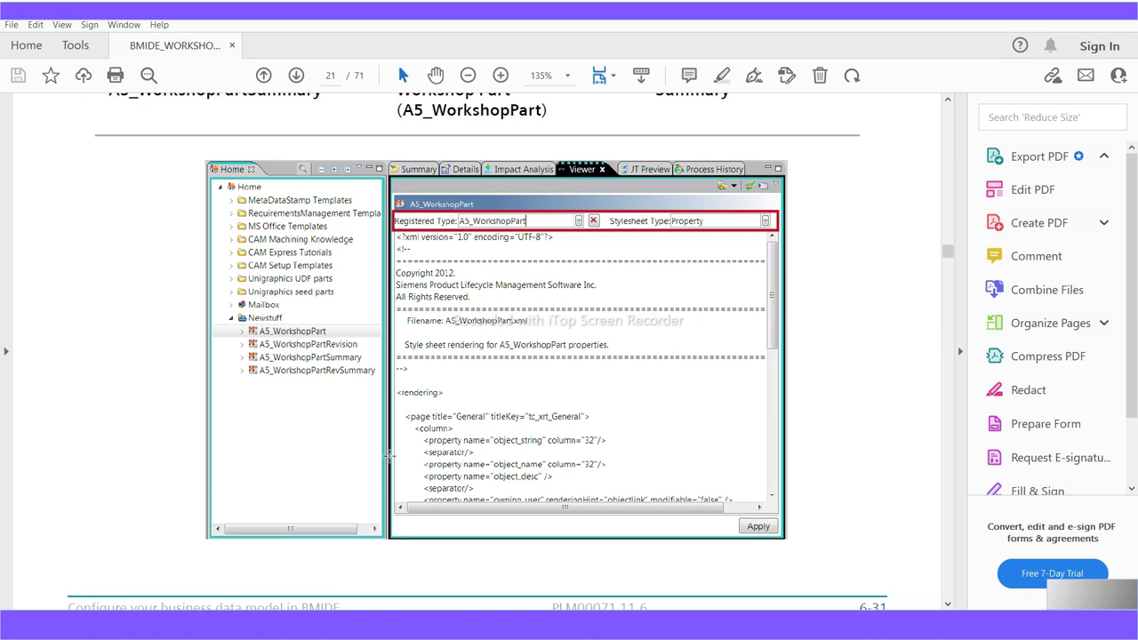
{"action": "scroll", "coordinate": [388, 455], "scroll_direction": "down", "scroll_amount": 4}
{"action": "scroll", "coordinate": [390, 460], "scroll_direction": "down", "scroll_amount": 5}
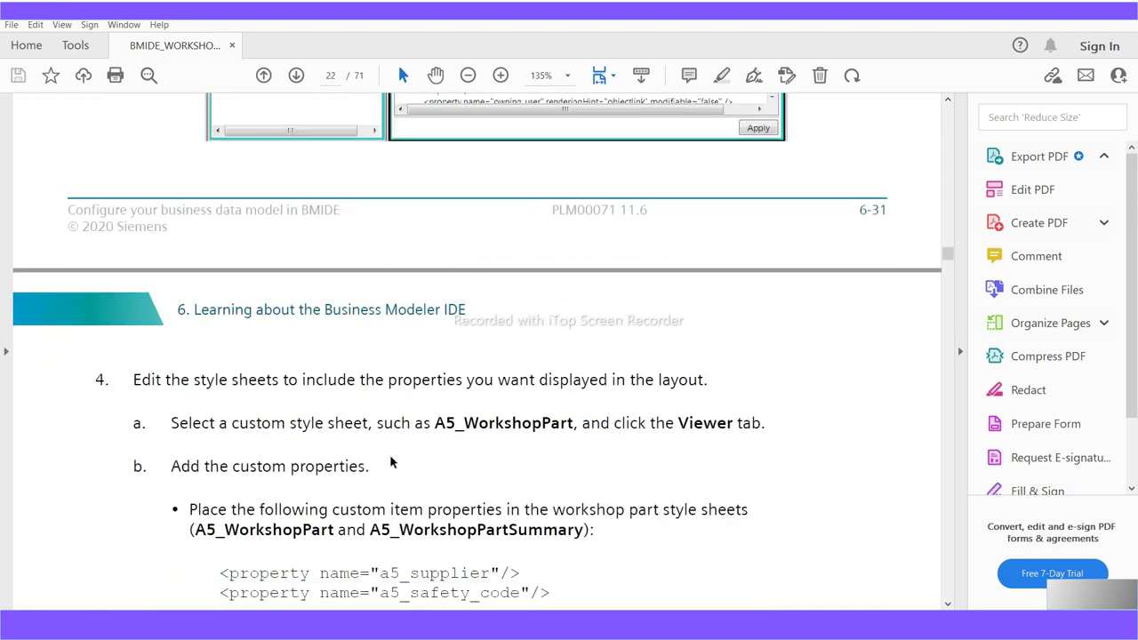
{"action": "scroll", "coordinate": [391, 462], "scroll_direction": "down", "scroll_amount": 1}
{"action": "scroll", "coordinate": [390, 455], "scroll_direction": "down", "scroll_amount": 7}
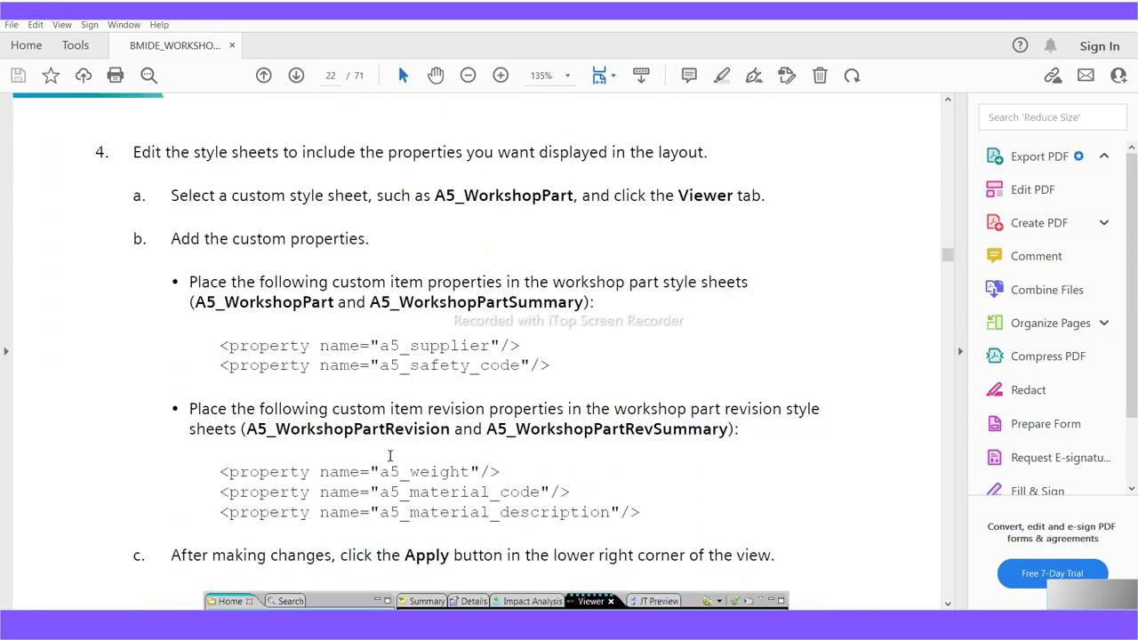
{"action": "scroll", "coordinate": [389, 456], "scroll_direction": "down", "scroll_amount": 5}
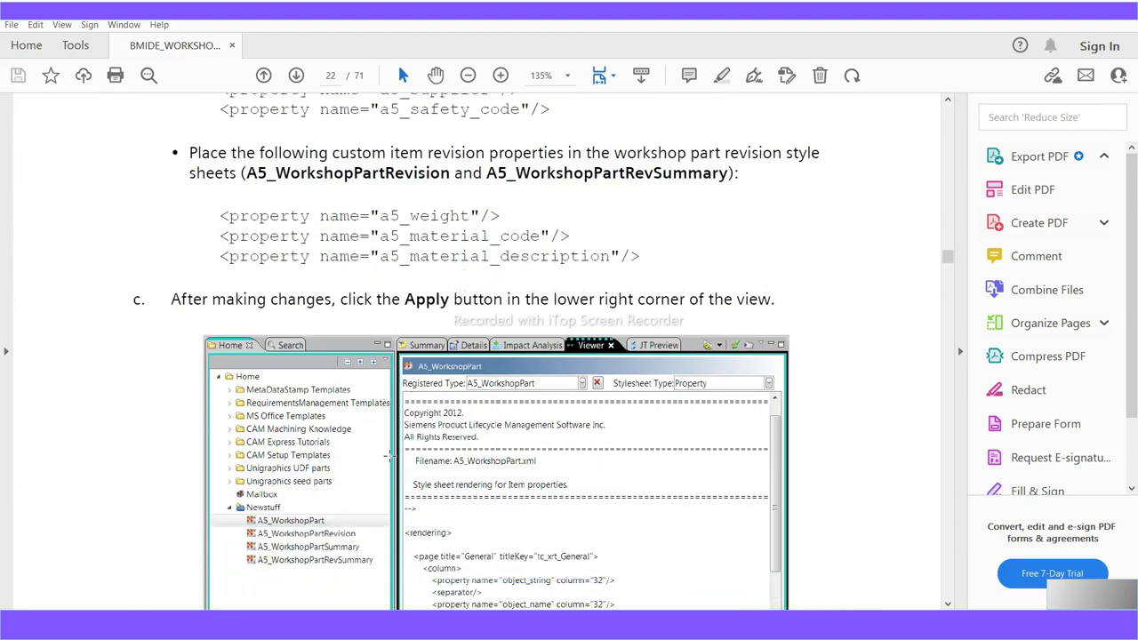
{"action": "scroll", "coordinate": [389, 455], "scroll_direction": "down", "scroll_amount": 7}
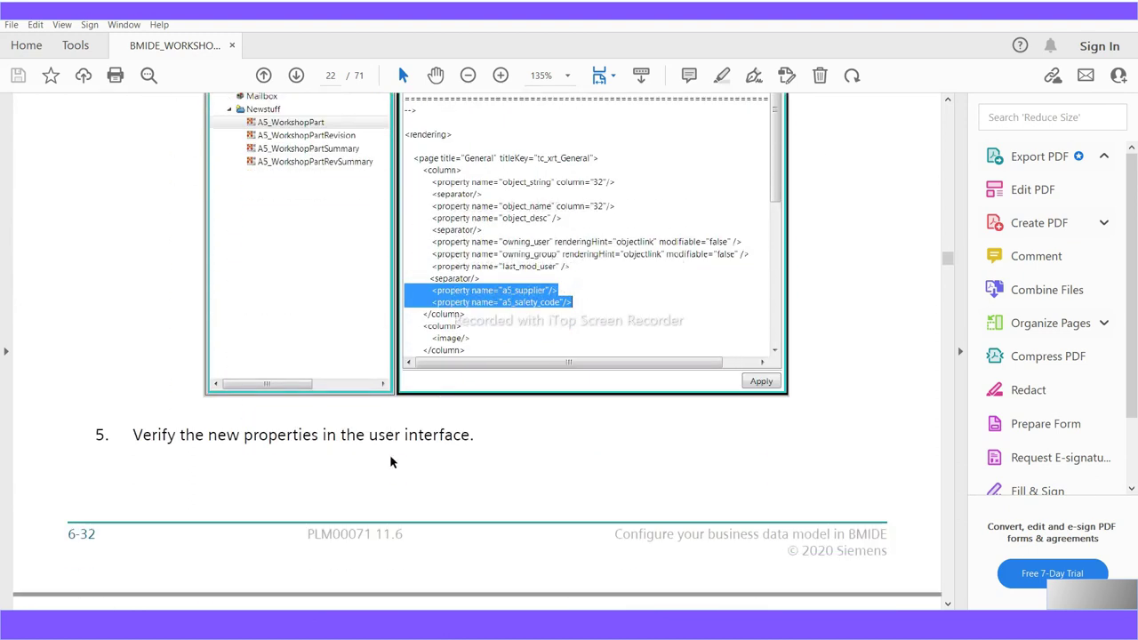
{"action": "scroll", "coordinate": [389, 458], "scroll_direction": "down", "scroll_amount": 6}
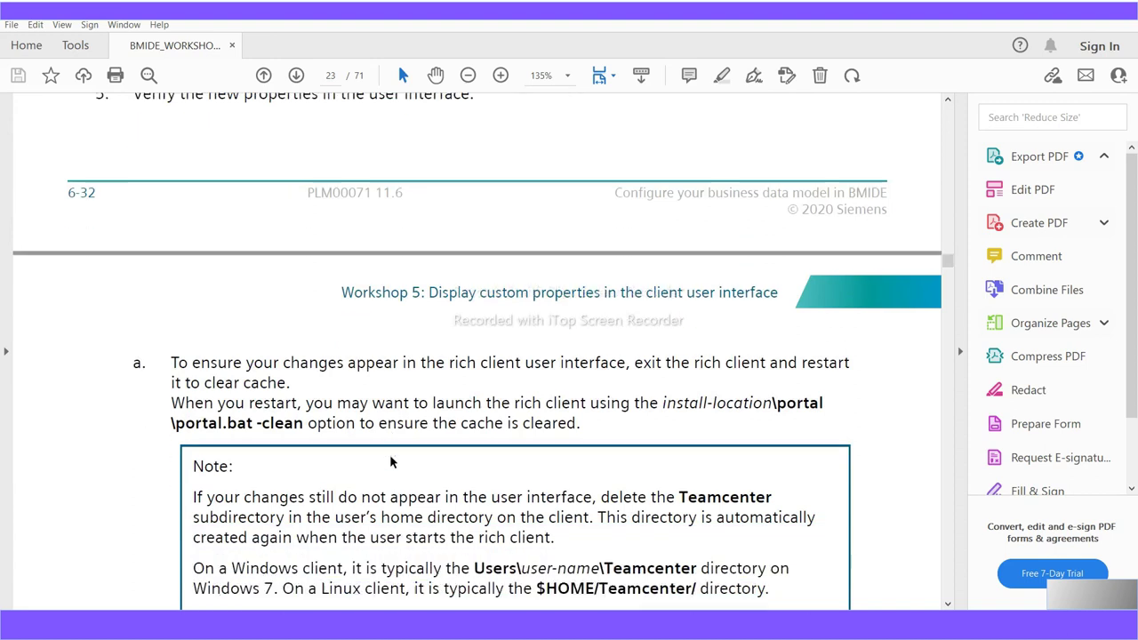
{"action": "scroll", "coordinate": [390, 456], "scroll_direction": "down", "scroll_amount": 6}
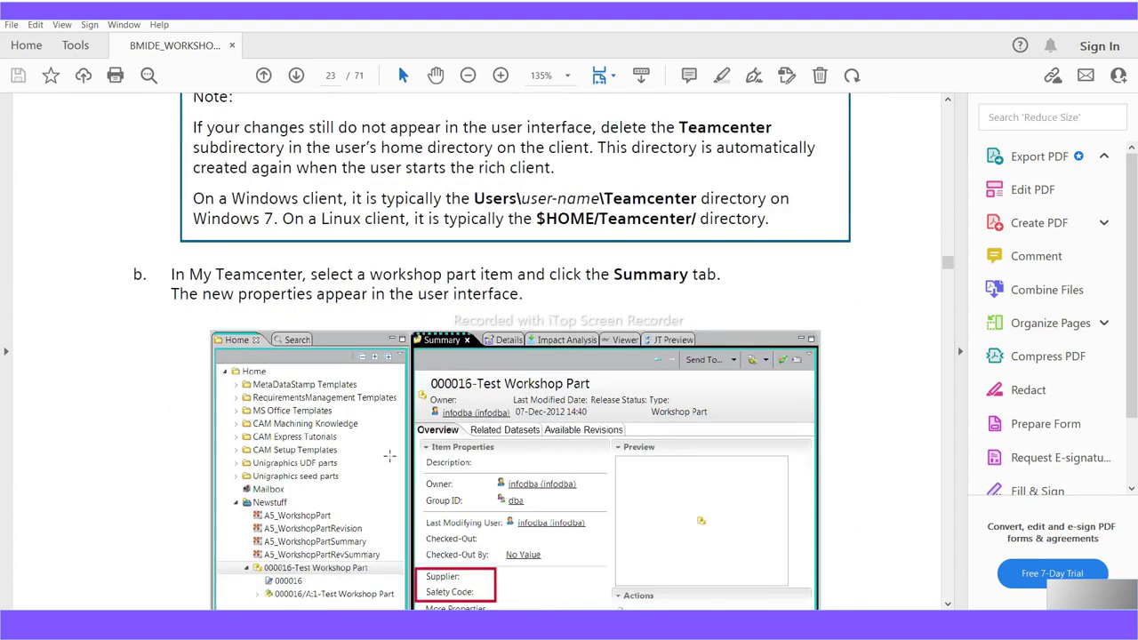
{"action": "scroll", "coordinate": [389, 456], "scroll_direction": "down", "scroll_amount": 1}
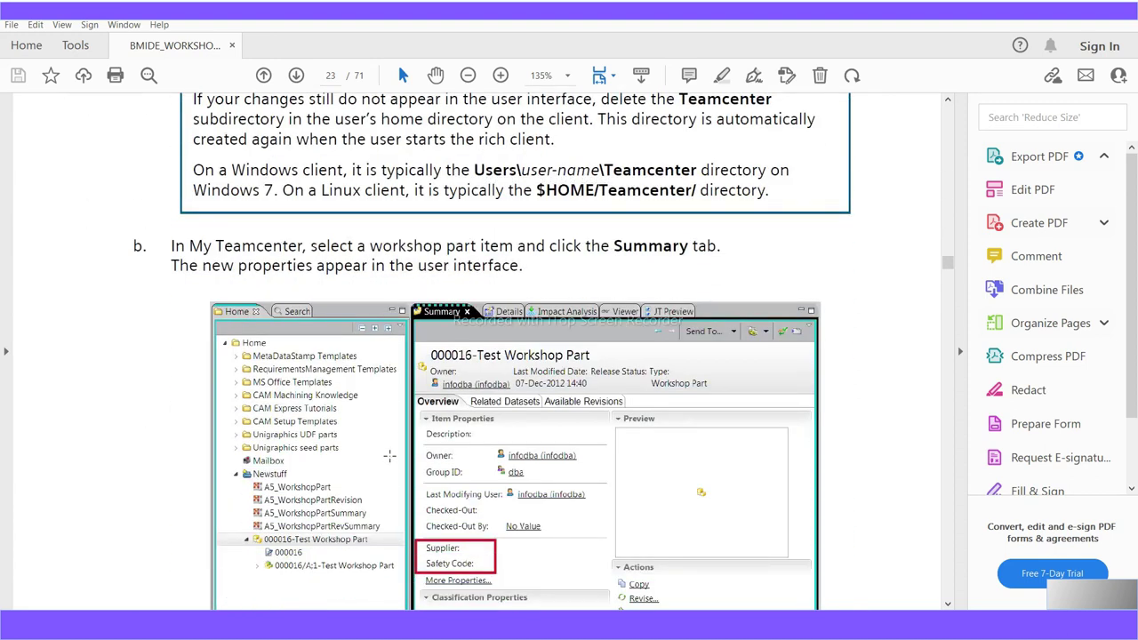
{"action": "scroll", "coordinate": [431, 542], "scroll_direction": "down", "scroll_amount": 15}
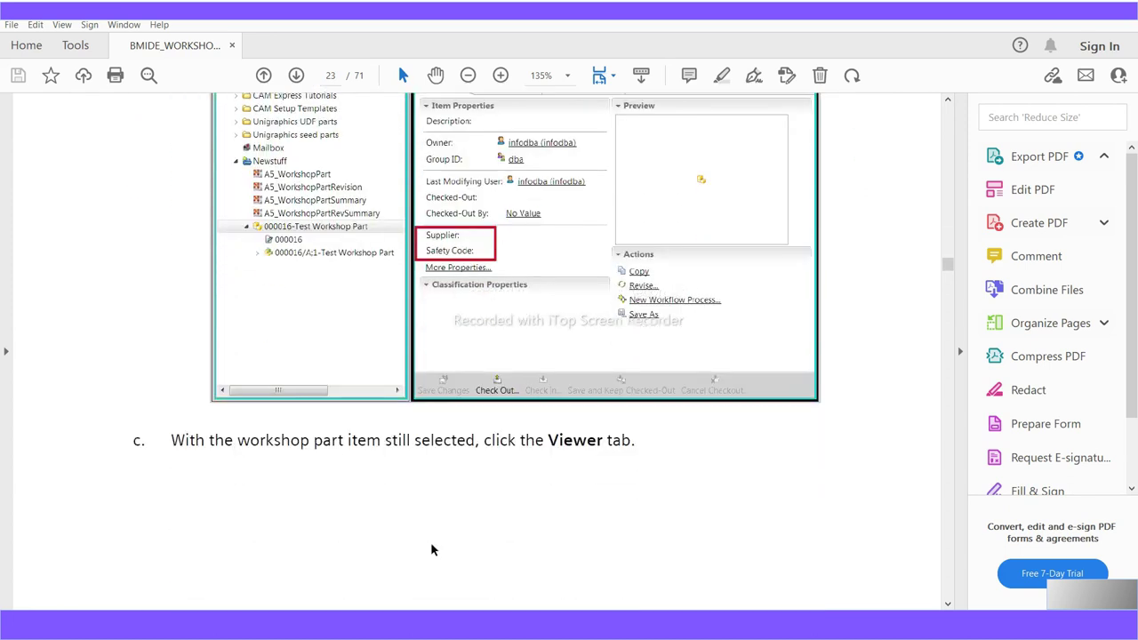
{"action": "scroll", "coordinate": [430, 541], "scroll_direction": "down", "scroll_amount": 19}
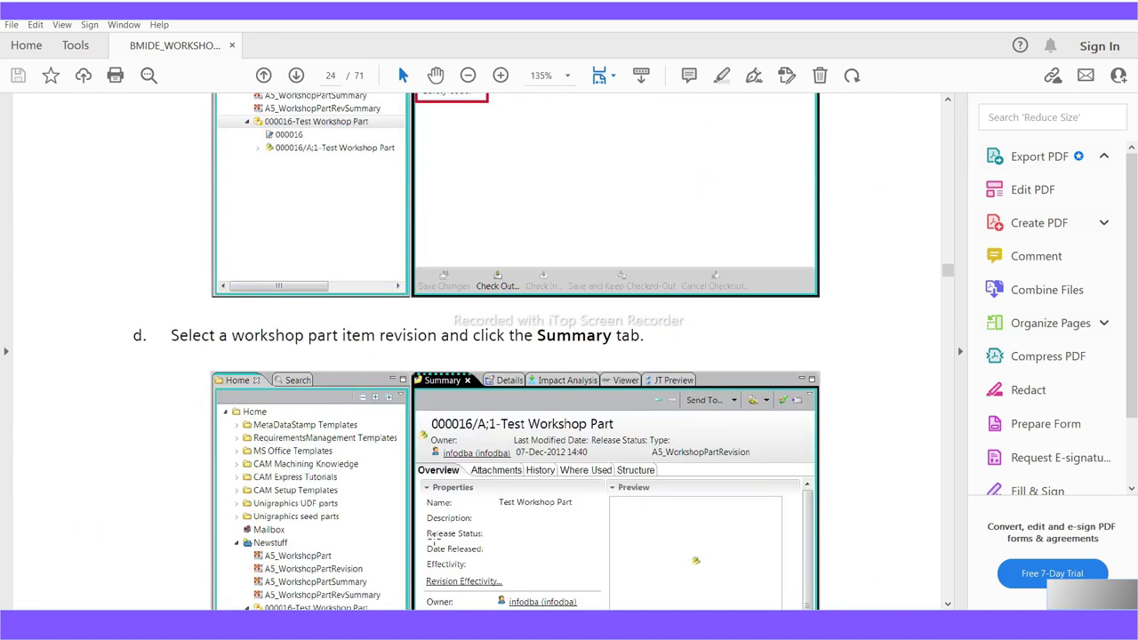
{"action": "scroll", "coordinate": [432, 538], "scroll_direction": "down", "scroll_amount": 13}
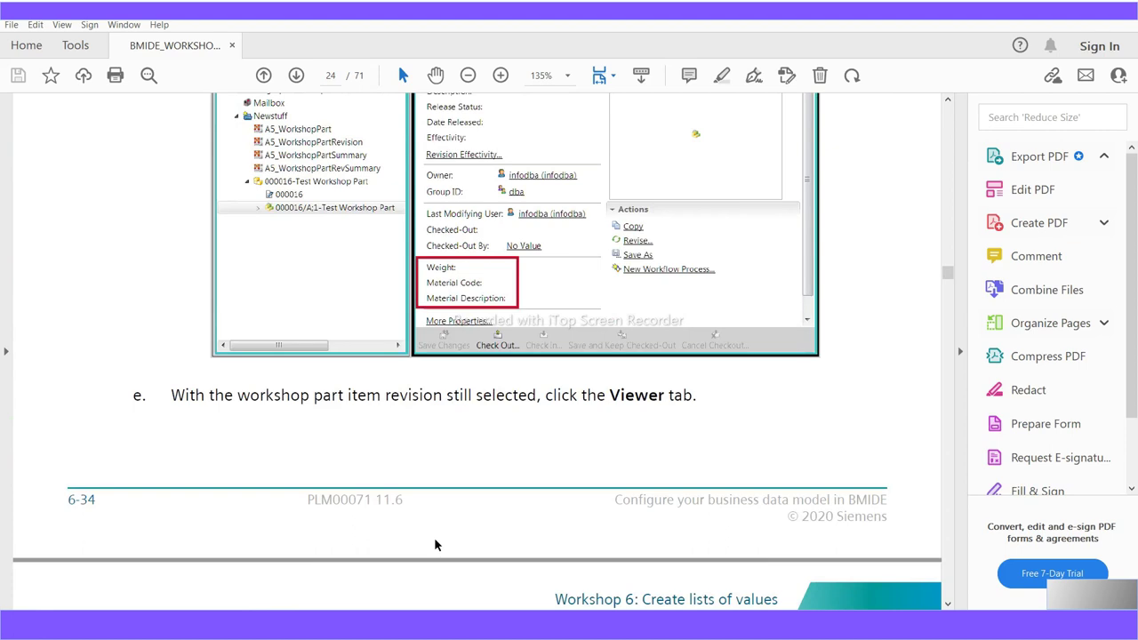
{"action": "scroll", "coordinate": [434, 537], "scroll_direction": "down", "scroll_amount": 10}
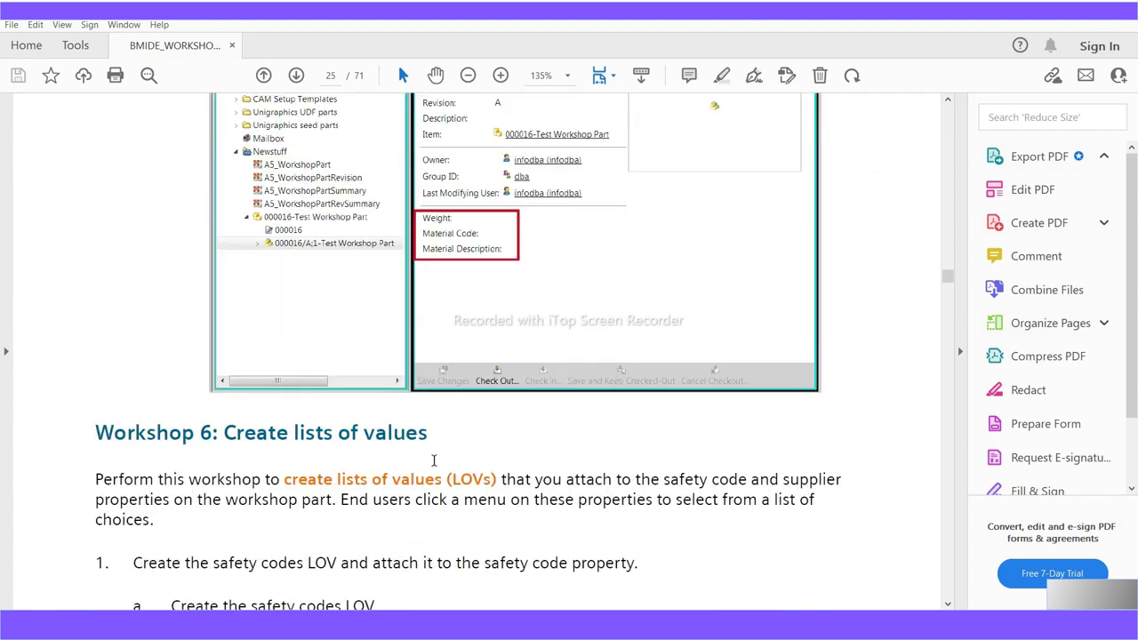
{"action": "scroll", "coordinate": [451, 439], "scroll_direction": "up", "scroll_amount": 3}
{"action": "scroll", "coordinate": [449, 436], "scroll_direction": "up", "scroll_amount": 2}
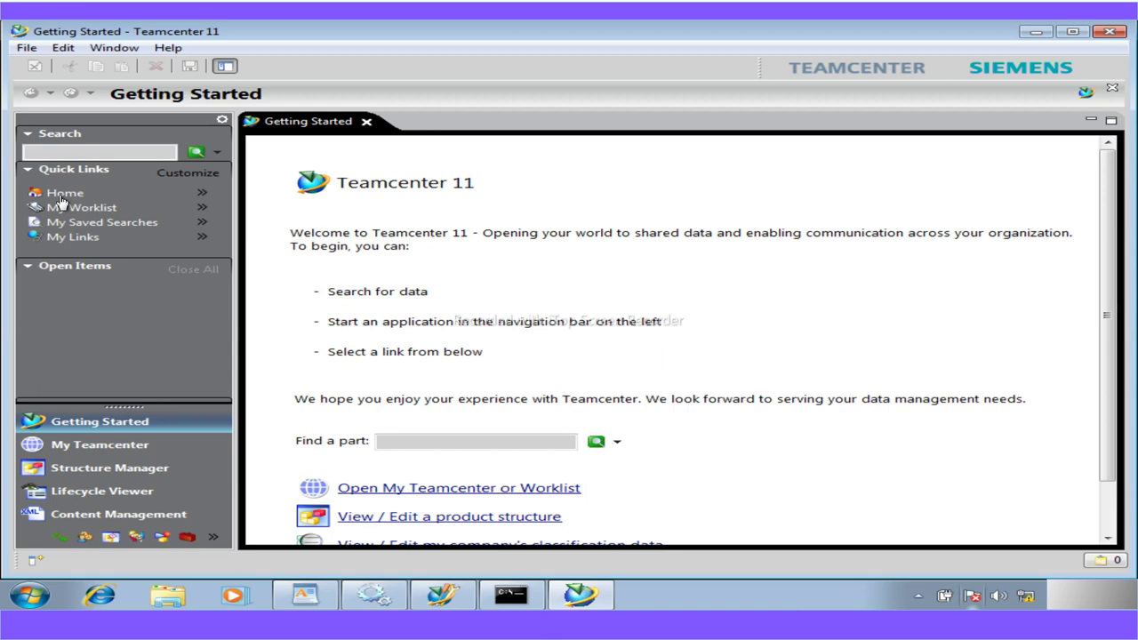
Open My Teamcenter on the Home folder and bring up the File > New choices
{"action": "left_click", "coordinate": [61, 194]}
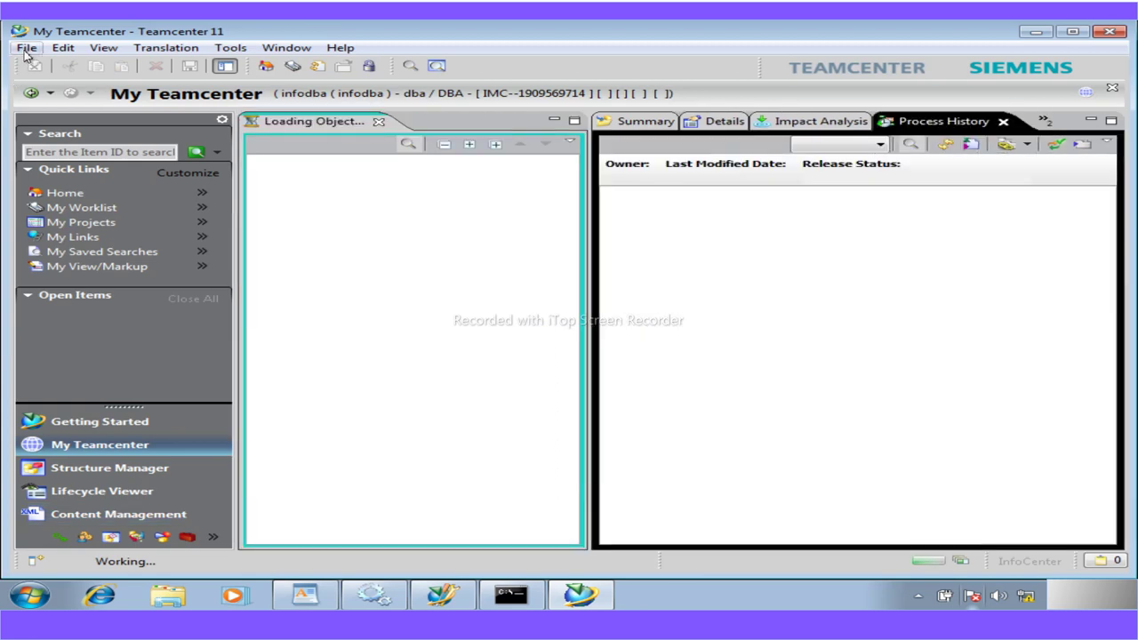
{"action": "left_click", "coordinate": [26, 49]}
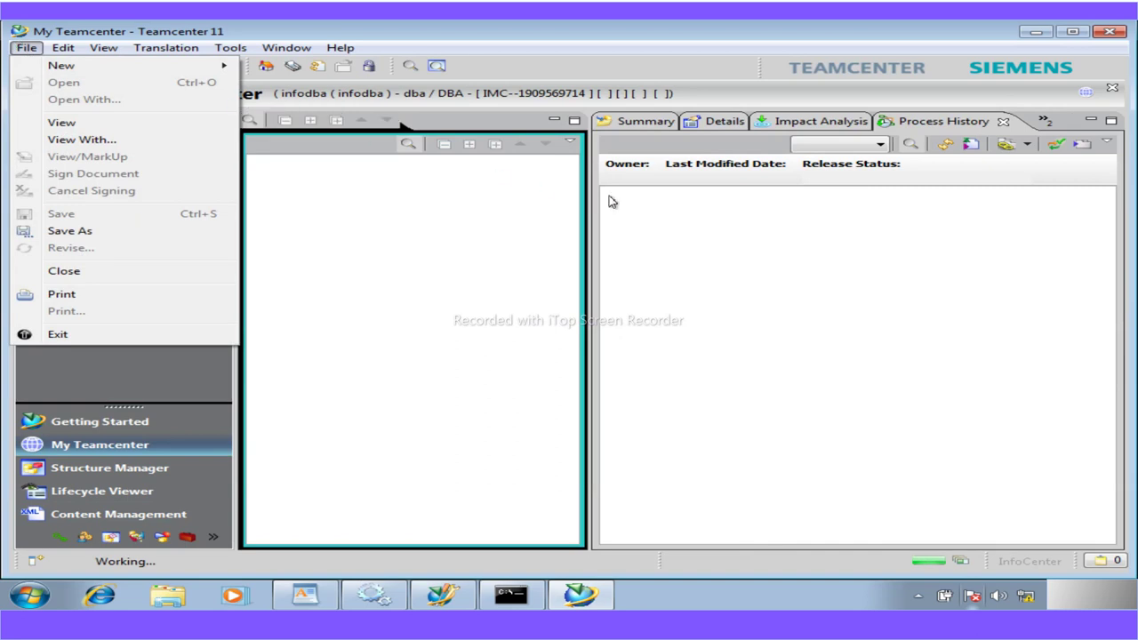
{"action": "left_click", "coordinate": [638, 123]}
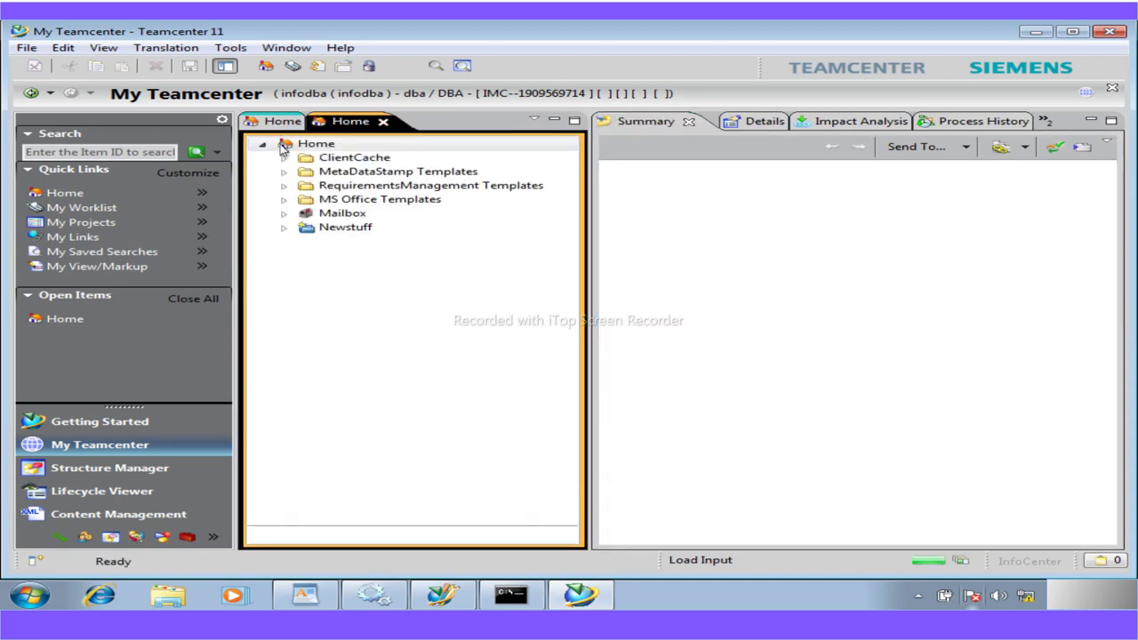
{"action": "left_click", "coordinate": [25, 48]}
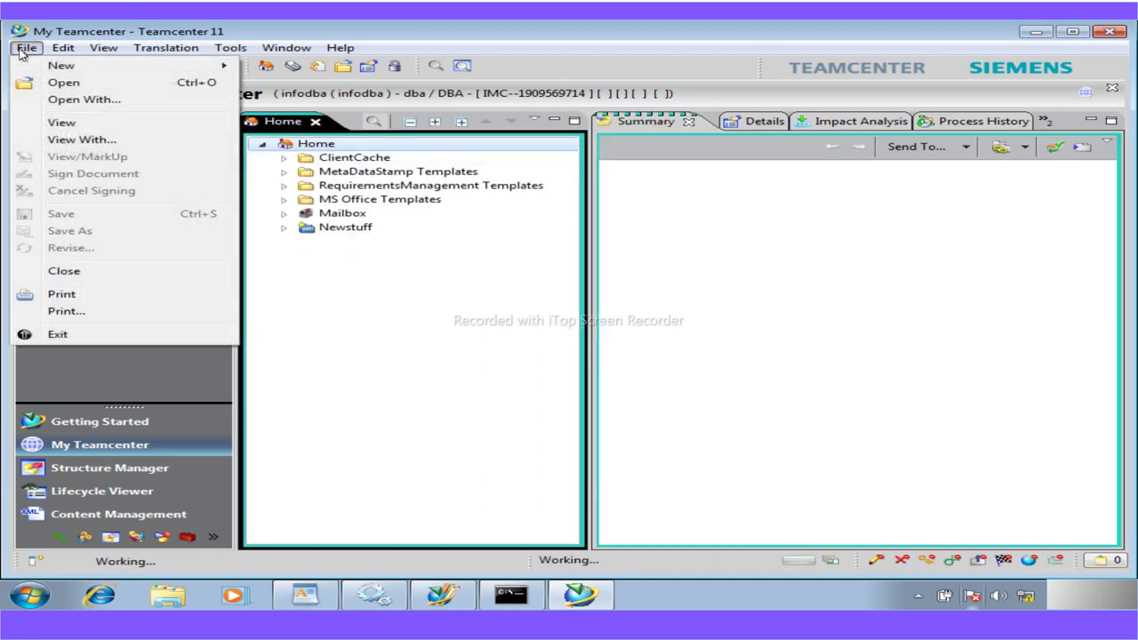
Start a new Item, filter types with 'wo', pick Workshop Part and reach its empty create form
{"action": "mouse_move", "coordinate": [61, 65]}
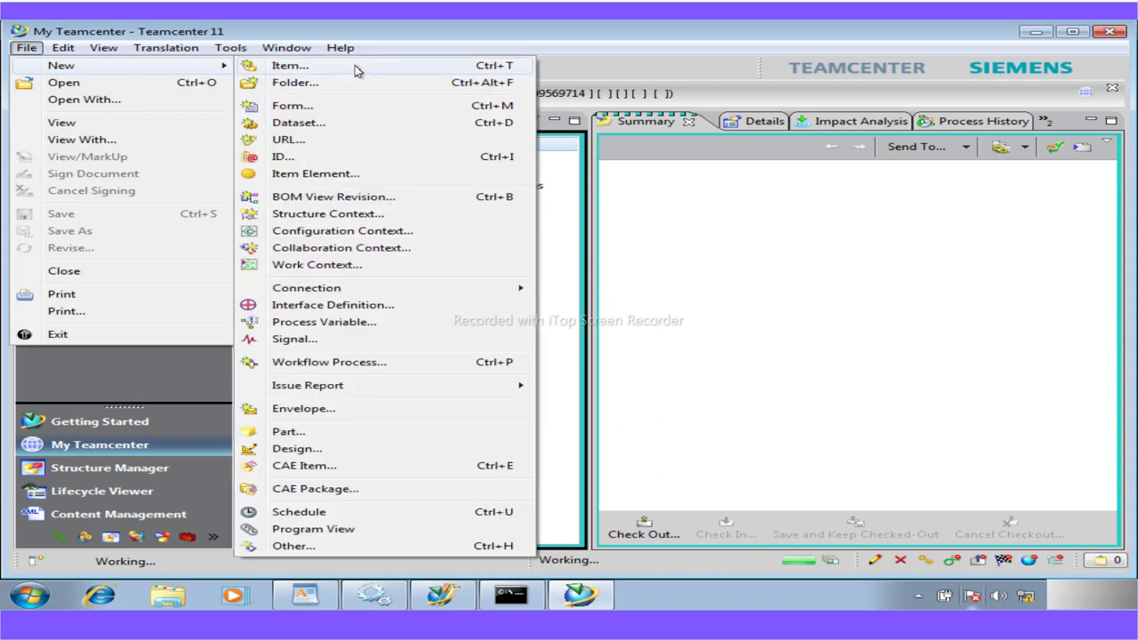
{"action": "left_click", "coordinate": [354, 65]}
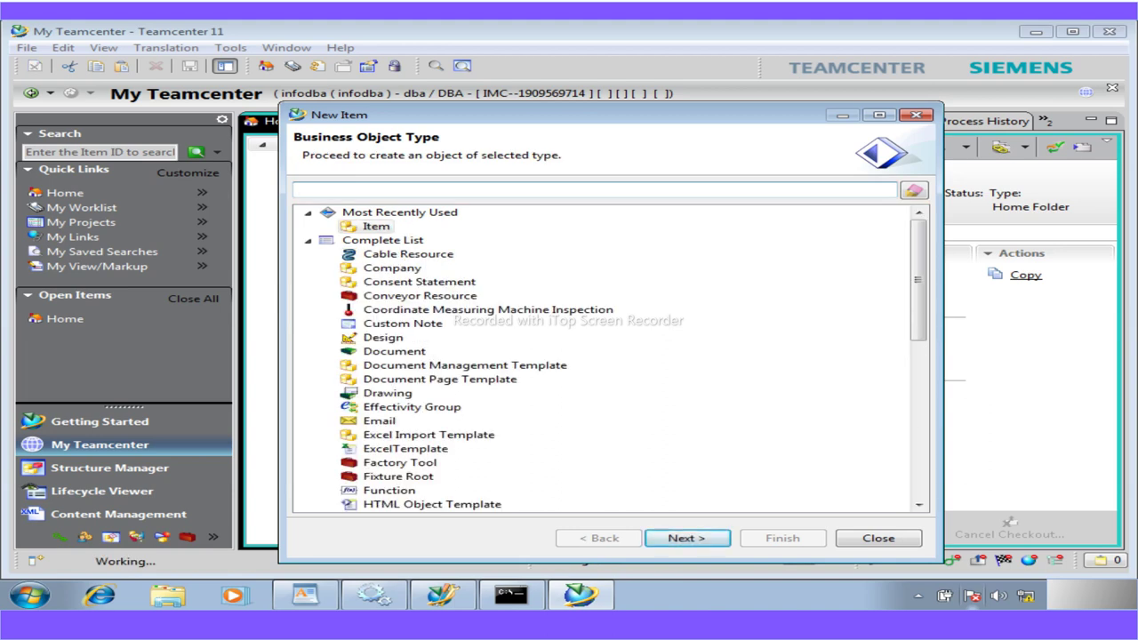
{"action": "type", "text": "wo"}
{"action": "left_click", "coordinate": [402, 242]}
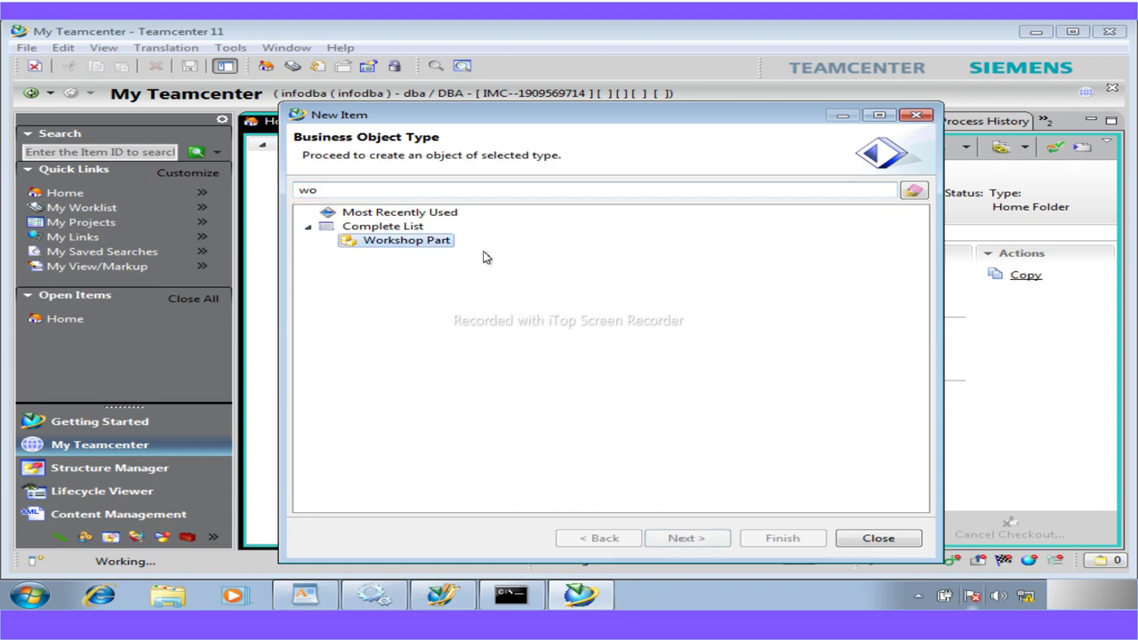
{"action": "left_click", "coordinate": [696, 540]}
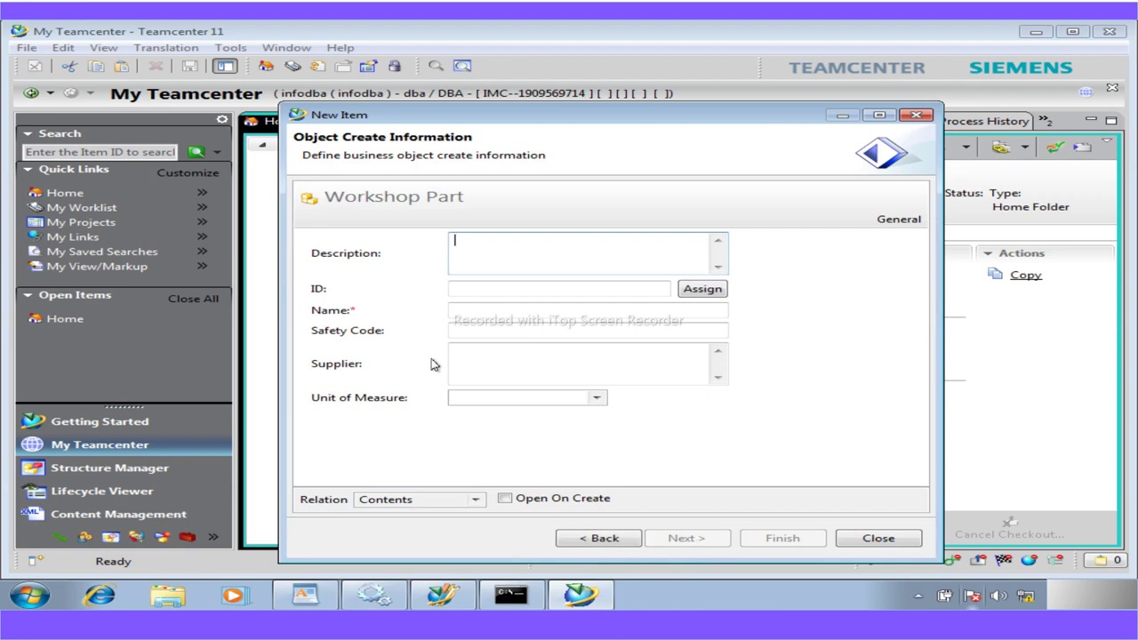
{"action": "left_click", "coordinate": [478, 333]}
{"action": "left_click", "coordinate": [477, 359]}
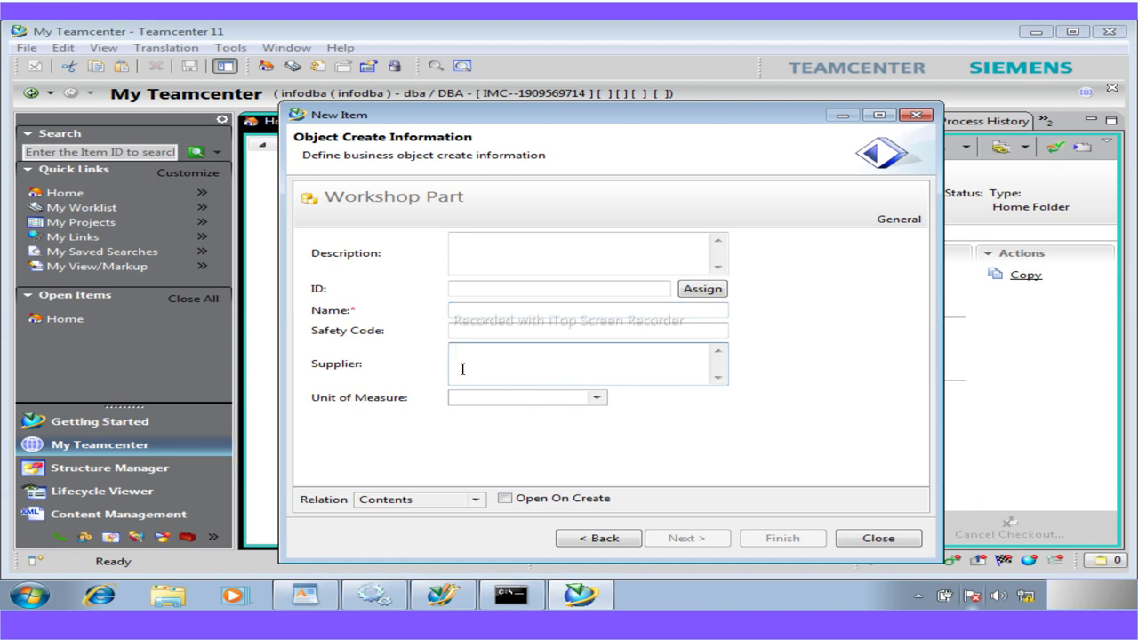
{"action": "left_click", "coordinate": [495, 331]}
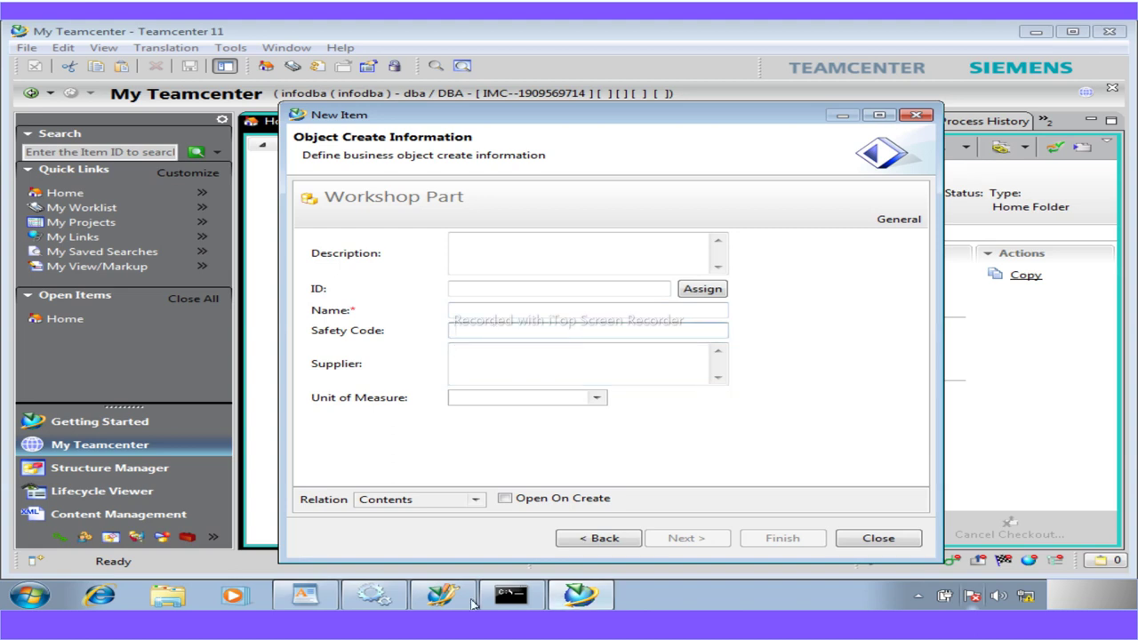
Show the WordPad guide's A5_WorkshopPartRevision table: a5_weight, a5_material_code, a5_material_description
{"action": "left_click", "coordinate": [331, 600]}
{"action": "scroll", "coordinate": [610, 329], "scroll_direction": "up", "scroll_amount": 6}
{"action": "scroll", "coordinate": [568, 336], "scroll_direction": "down", "scroll_amount": 12}
{"action": "scroll", "coordinate": [540, 335], "scroll_direction": "up", "scroll_amount": 3}
{"action": "scroll", "coordinate": [540, 335], "scroll_direction": "up", "scroll_amount": 6}
{"action": "scroll", "coordinate": [541, 335], "scroll_direction": "down", "scroll_amount": 4}
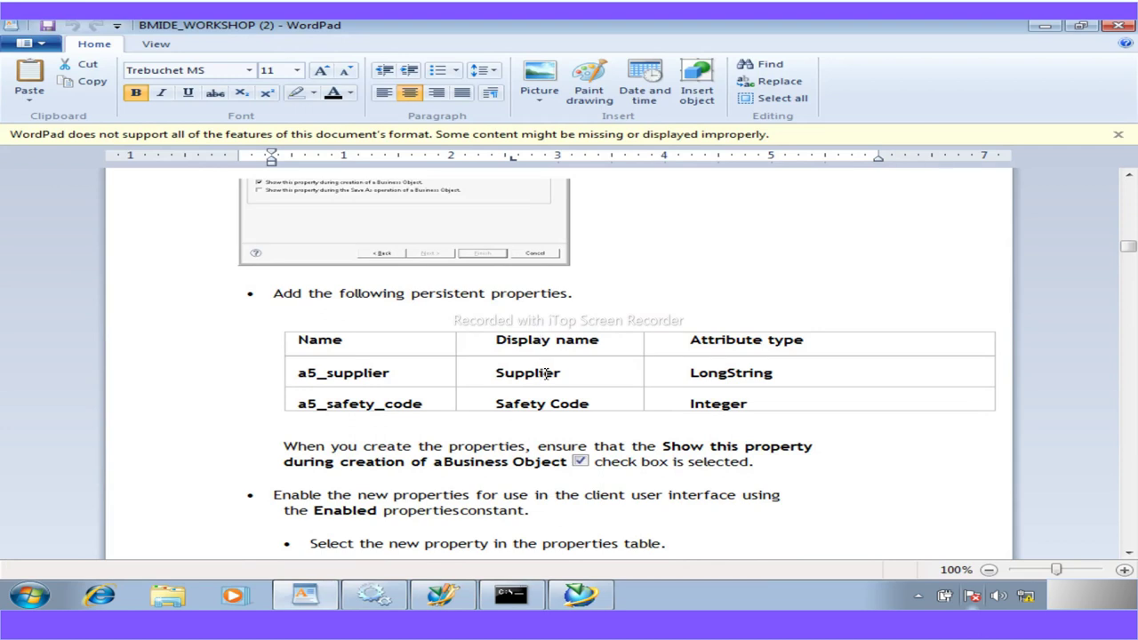
{"action": "scroll", "coordinate": [691, 438], "scroll_direction": "down", "scroll_amount": 8}
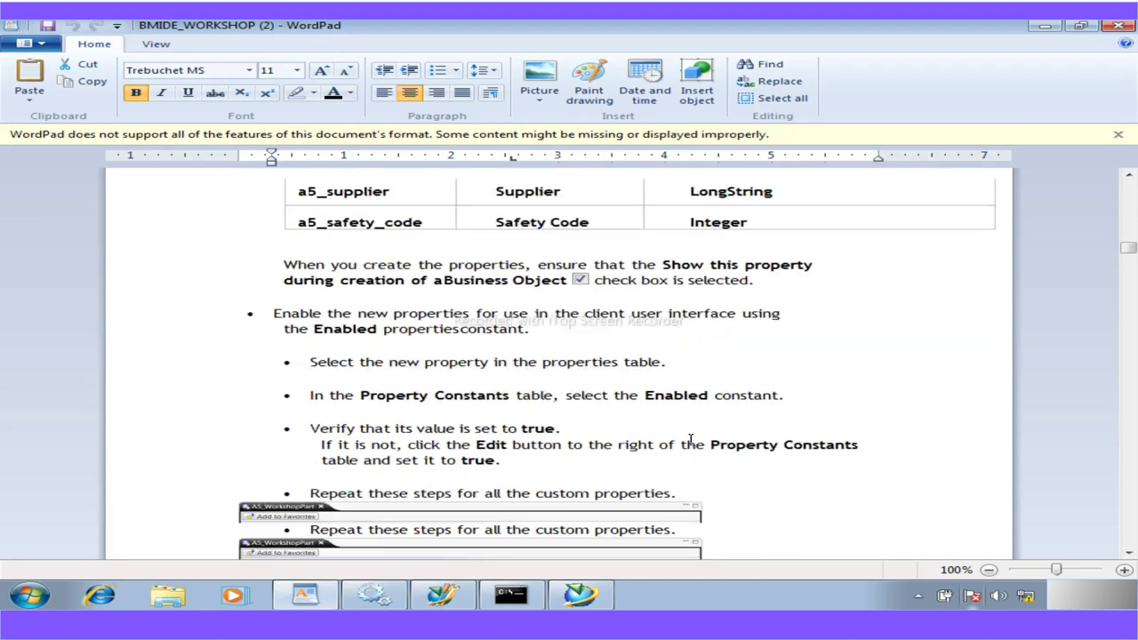
{"action": "scroll", "coordinate": [691, 438], "scroll_direction": "down", "scroll_amount": 10}
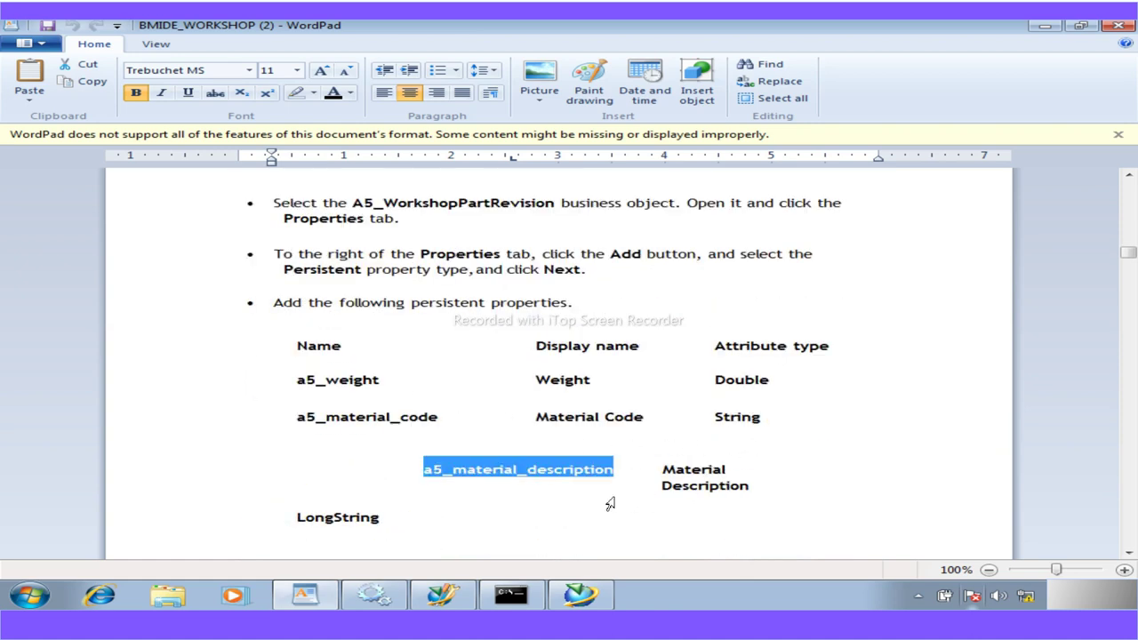
Name the Workshop Part 'temp', create it as 000022-temp, and close the New Item dialog
{"action": "left_click", "coordinate": [608, 595]}
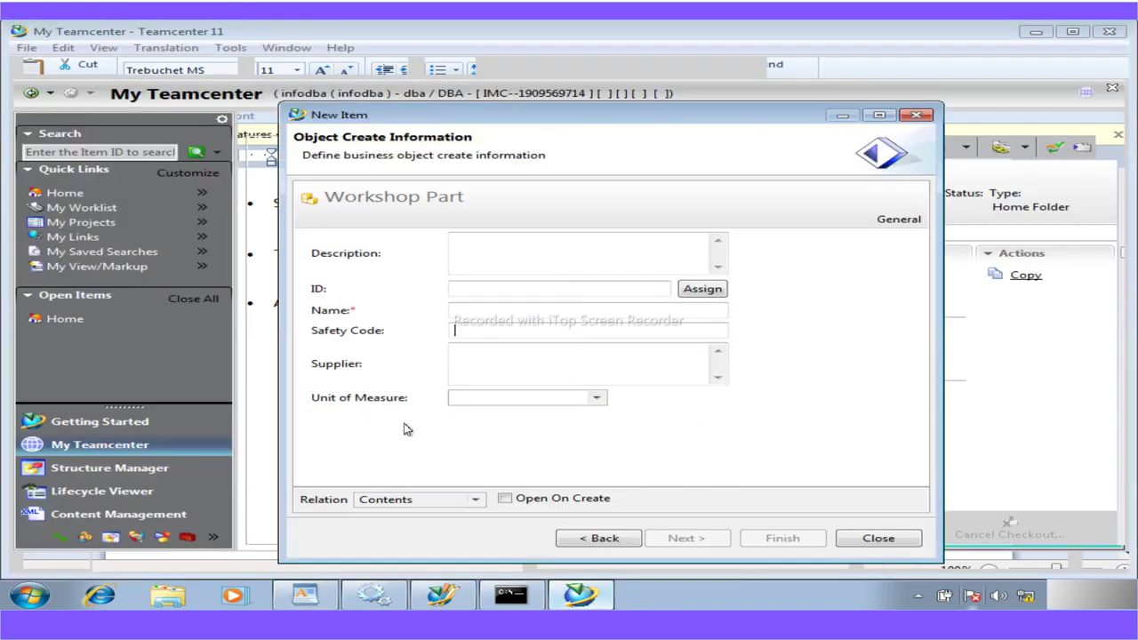
{"action": "left_click", "coordinate": [463, 310]}
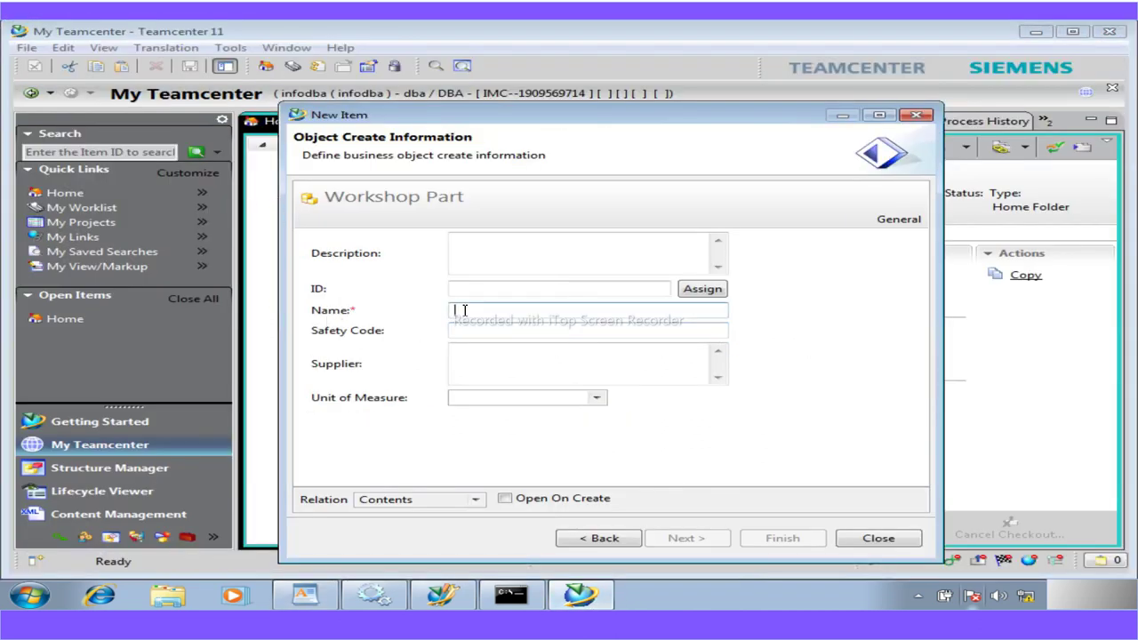
{"action": "type", "text": "te"}
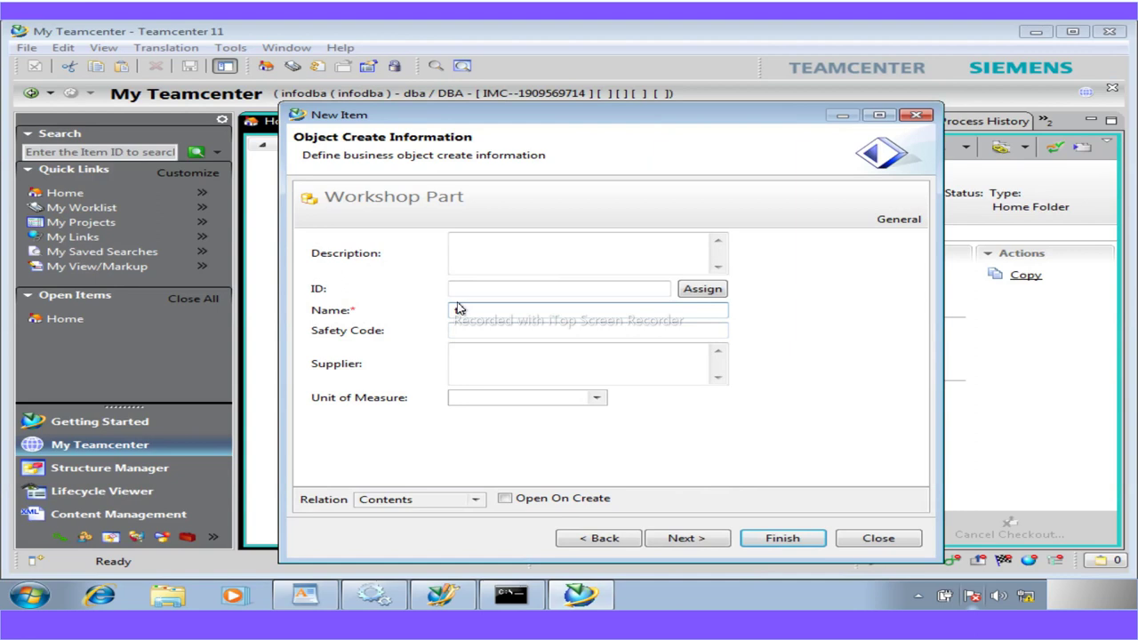
{"action": "type", "text": "mp"}
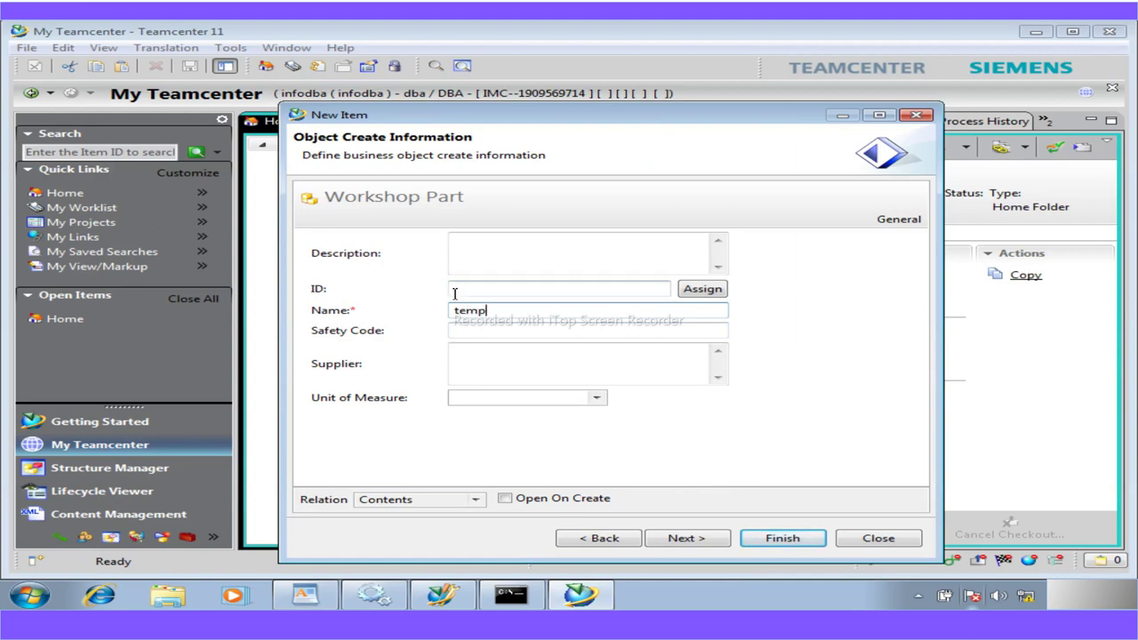
{"action": "left_click", "coordinate": [761, 544]}
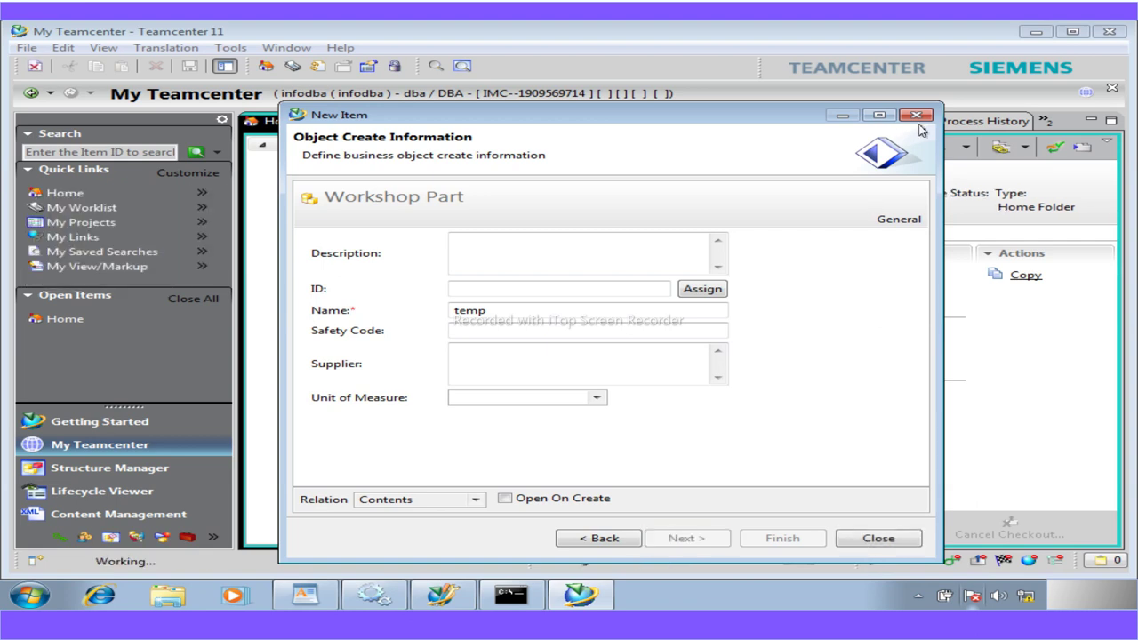
{"action": "left_click", "coordinate": [880, 539]}
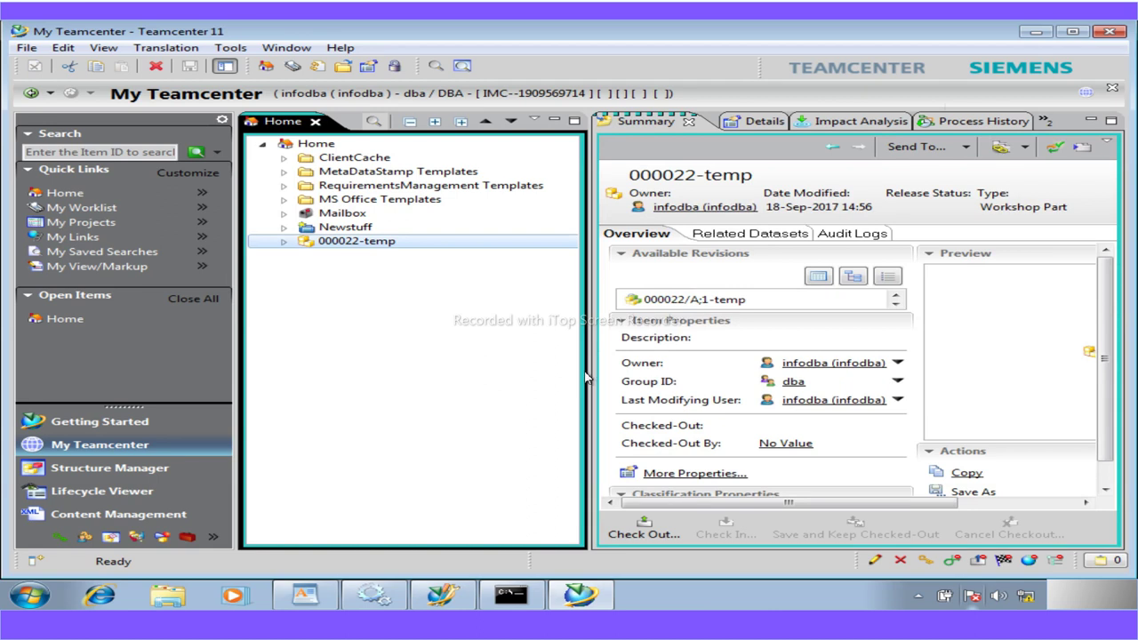
Widen the Summary pane and open the Search view with the Find Item(s) by ID query
{"action": "left_click_drag", "start_coordinate": [586, 378], "coordinate": [528, 378]}
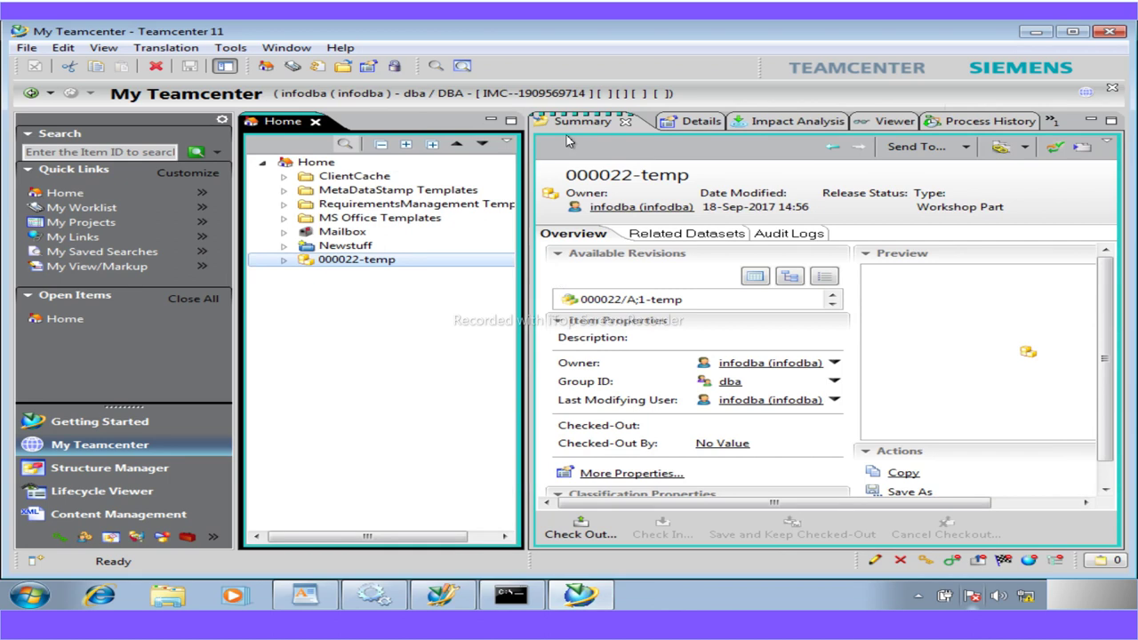
{"action": "left_click", "coordinate": [435, 67]}
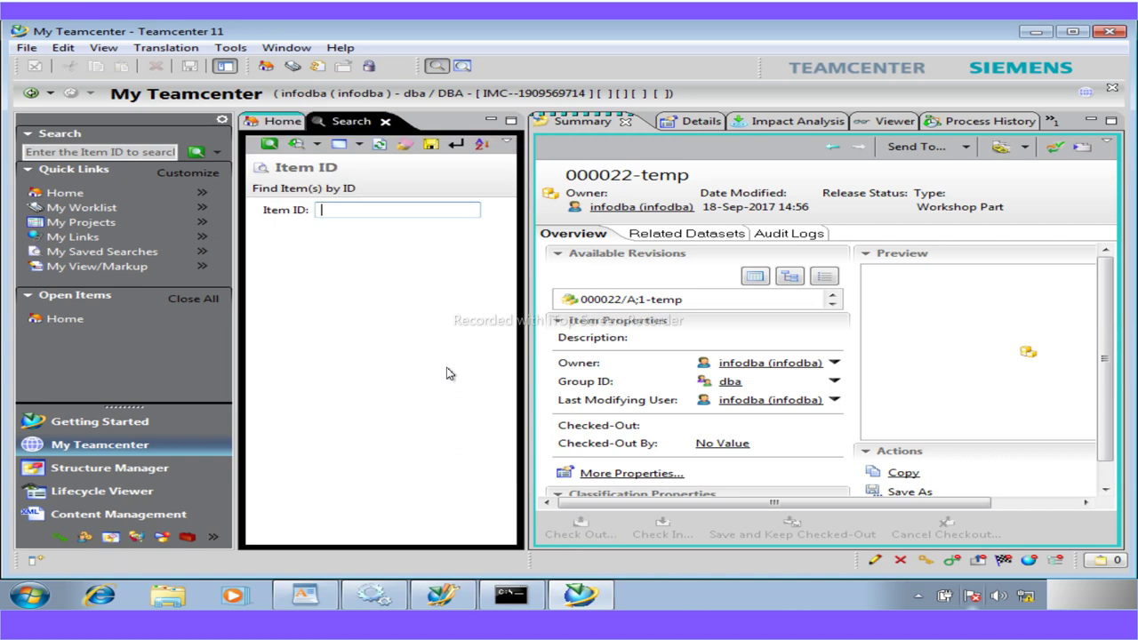
Switch to the General search and set its Type to XMLRenderingStylesheet
{"action": "left_click", "coordinate": [359, 147]}
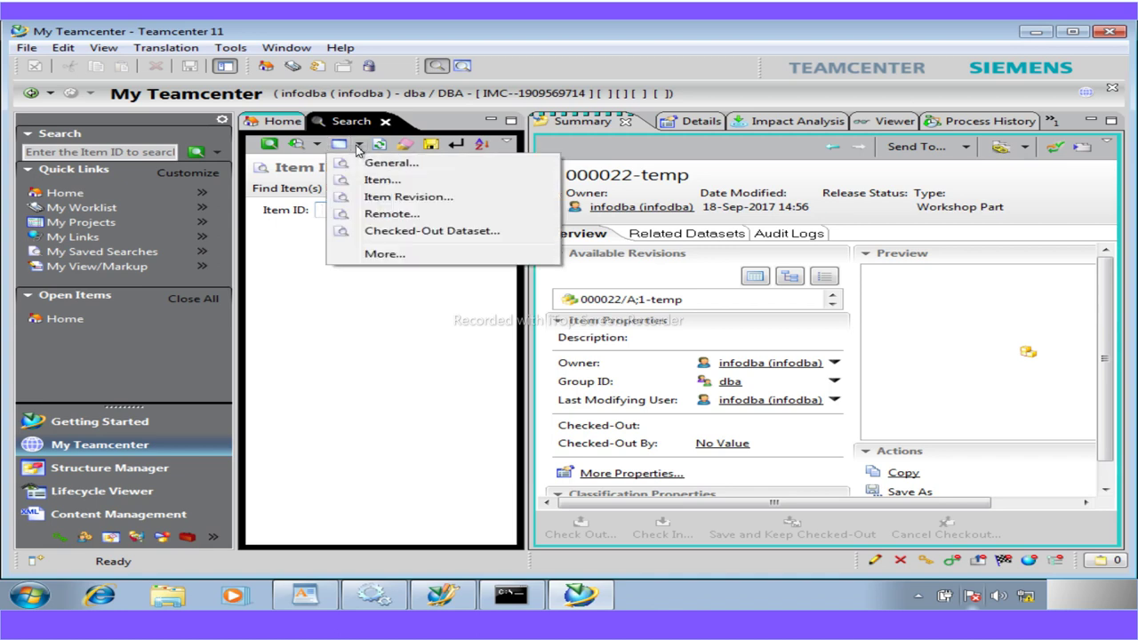
{"action": "left_click", "coordinate": [426, 167]}
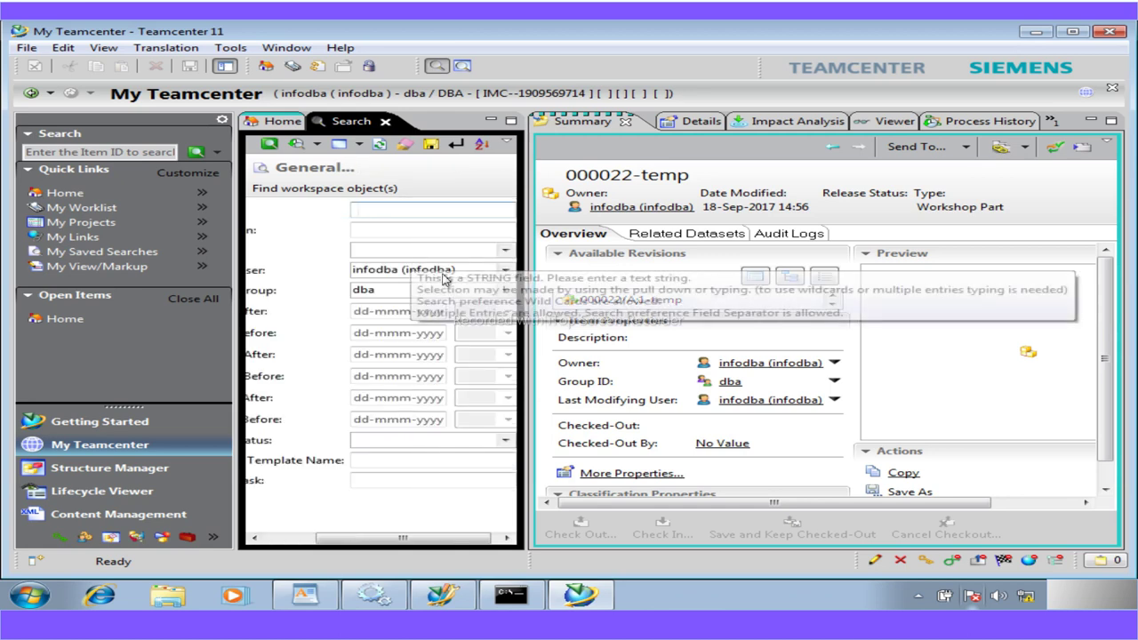
{"action": "left_click_drag", "start_coordinate": [526, 302], "coordinate": [650, 311]}
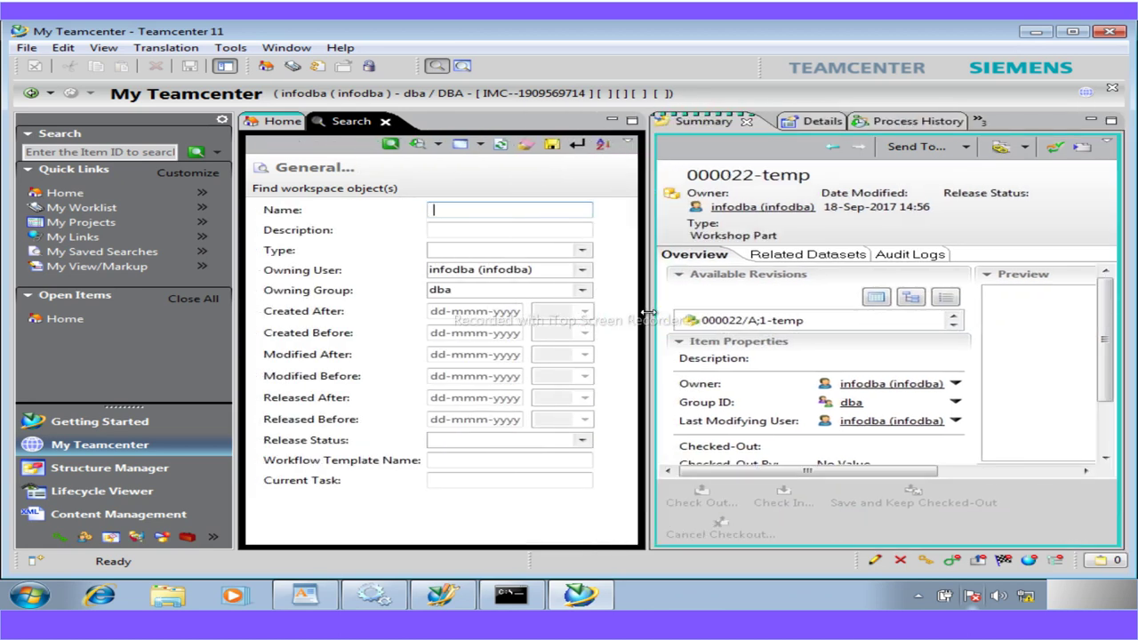
{"action": "left_click", "coordinate": [581, 251]}
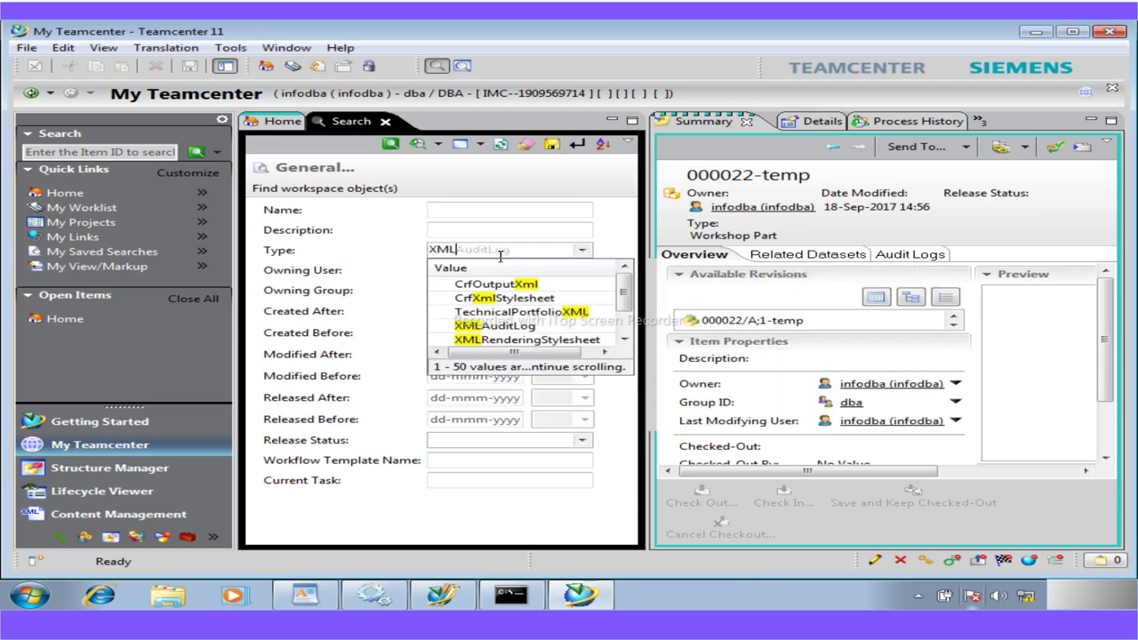
{"action": "left_click", "coordinate": [502, 349]}
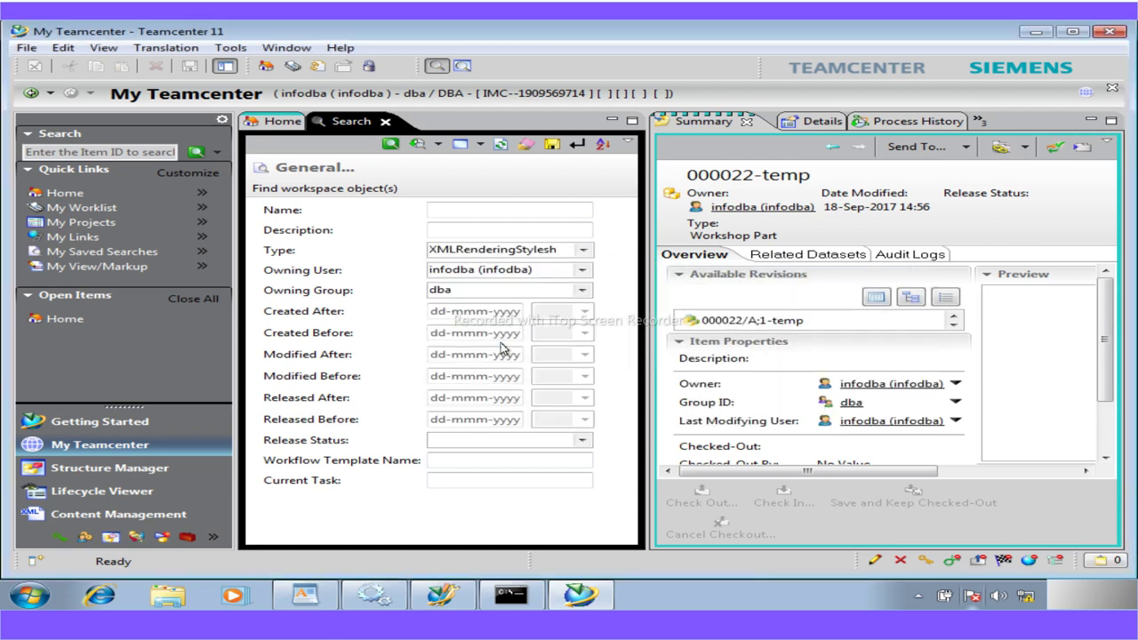
Search for stylesheets named Item*, listing ItemSummary and ItemRevSummary
{"action": "left_click", "coordinate": [444, 209]}
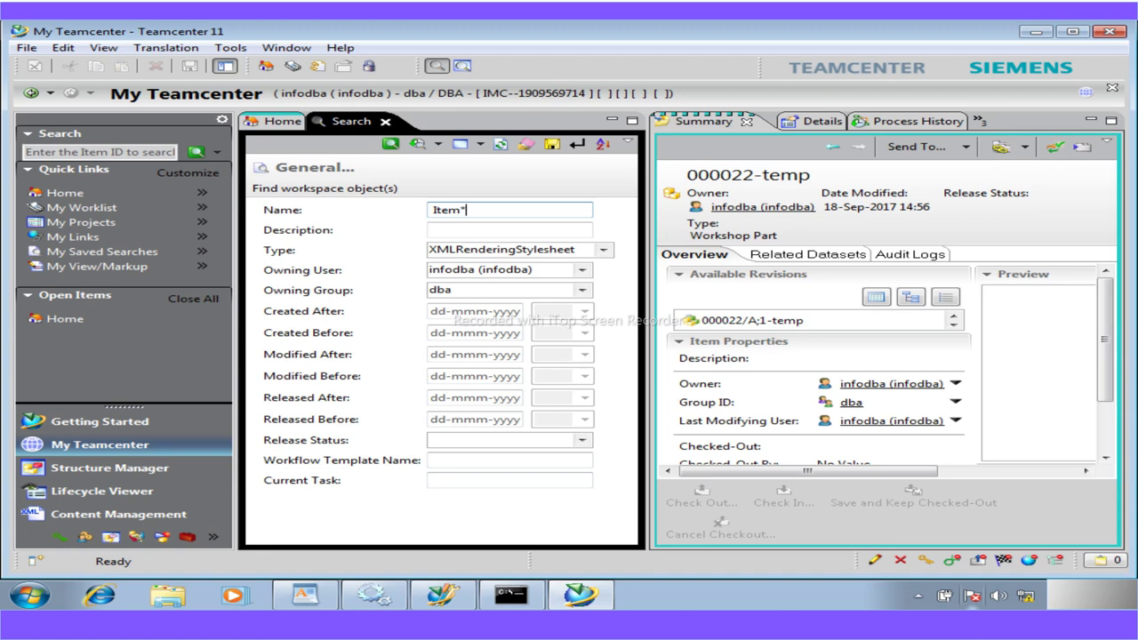
{"action": "left_click", "coordinate": [390, 145]}
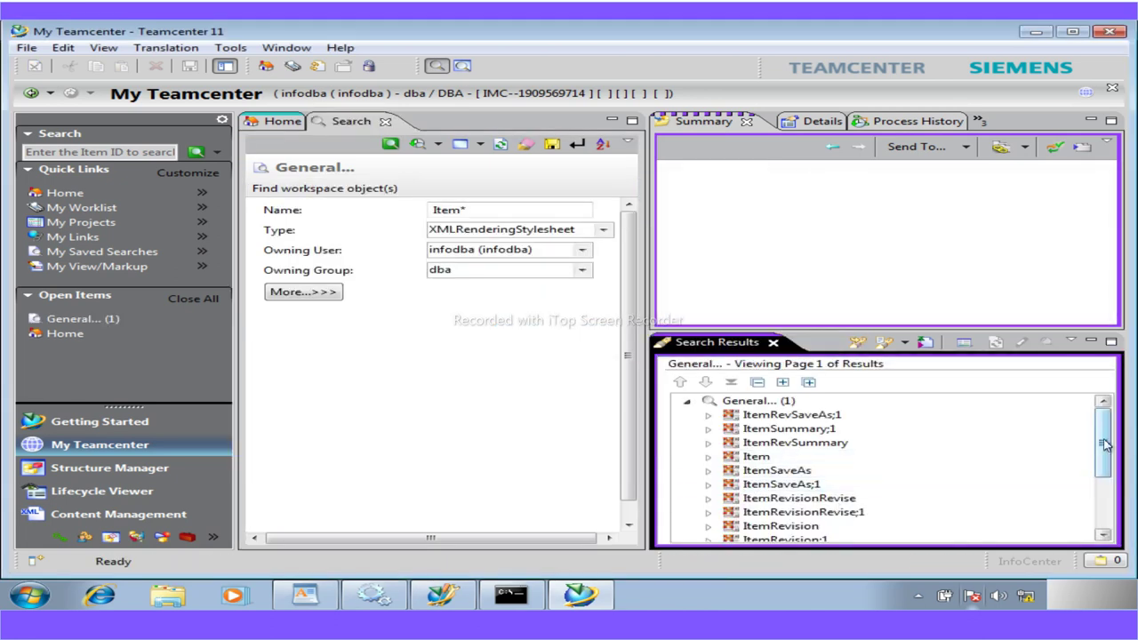
{"action": "scroll", "coordinate": [1117, 449], "scroll_direction": "down", "scroll_amount": 2}
{"action": "scroll", "coordinate": [1112, 406], "scroll_direction": "up", "scroll_amount": 2}
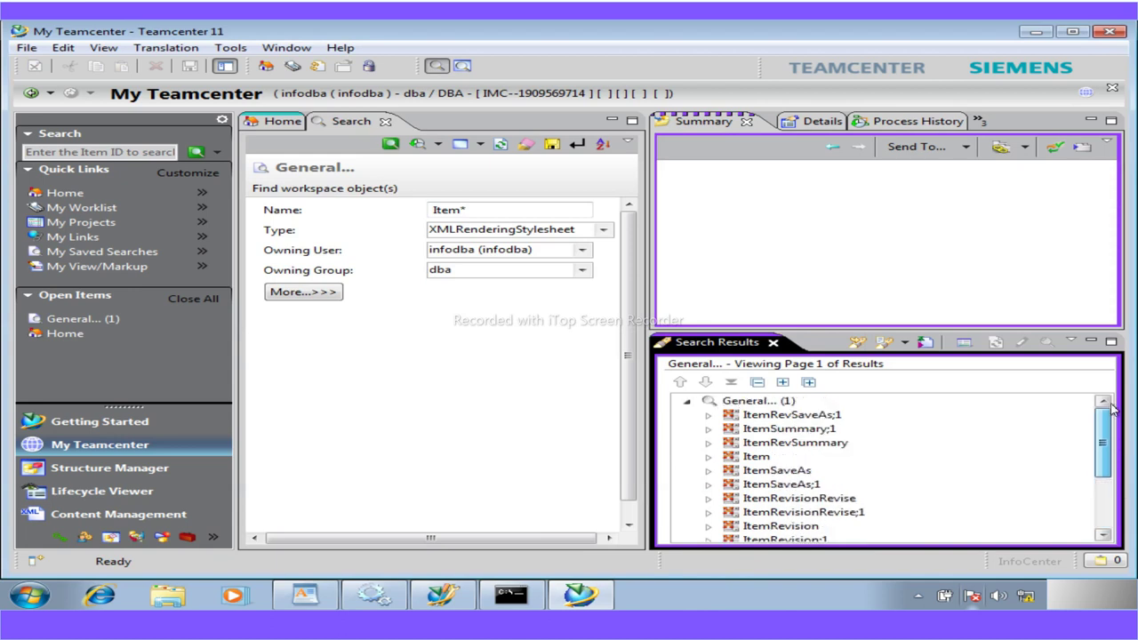
{"action": "mouse_move", "coordinate": [580, 594]}
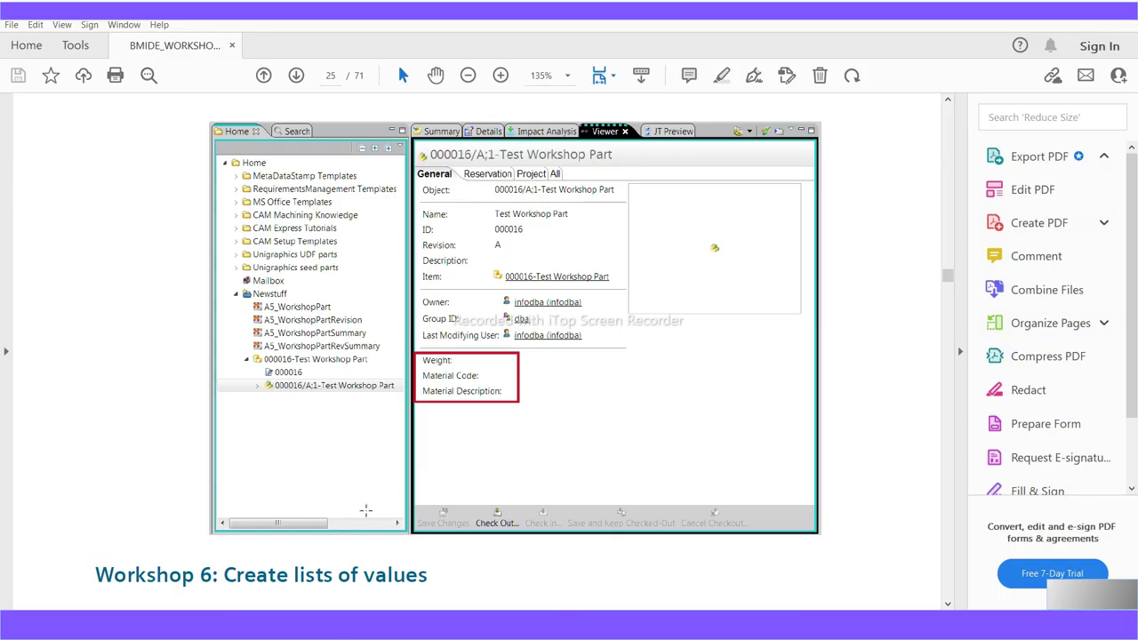
{"action": "scroll", "coordinate": [365, 510], "scroll_direction": "up", "scroll_amount": 10}
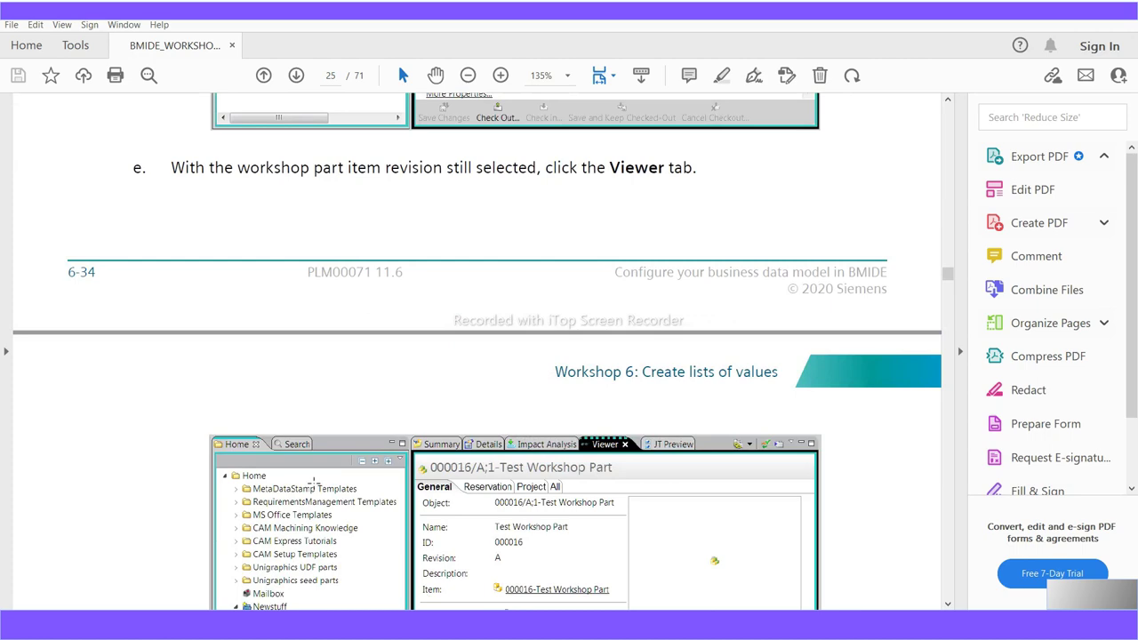
Scroll the guide back to page 20's stylesheet table and select the BaseItemRevSummary name
{"action": "scroll", "coordinate": [313, 481], "scroll_direction": "up", "scroll_amount": 10}
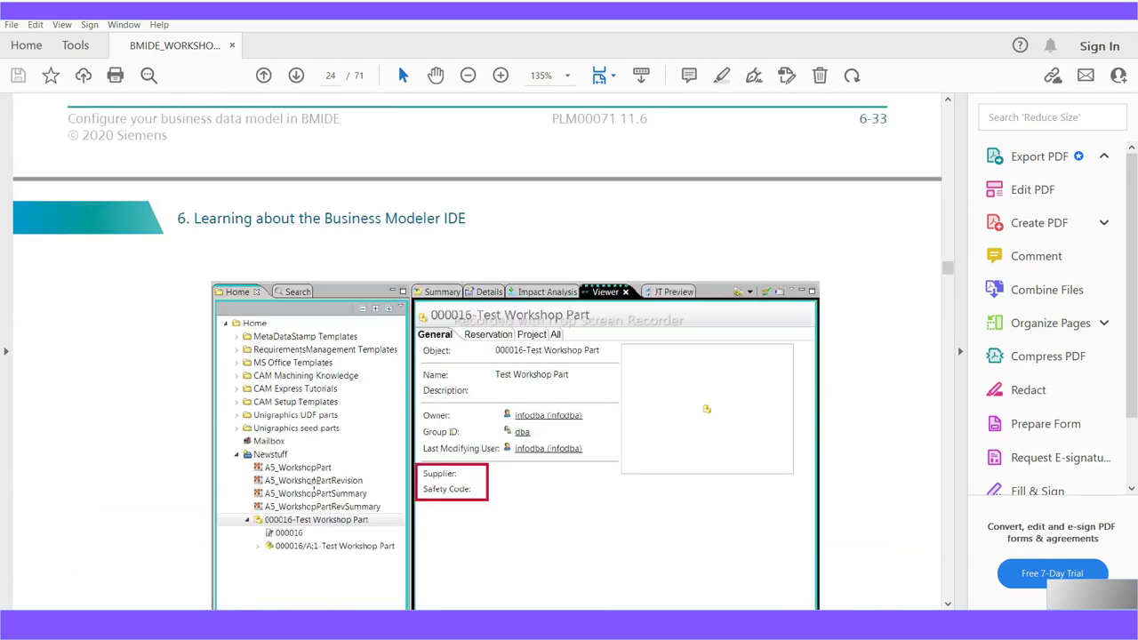
{"action": "scroll", "coordinate": [315, 488], "scroll_direction": "up", "scroll_amount": 10}
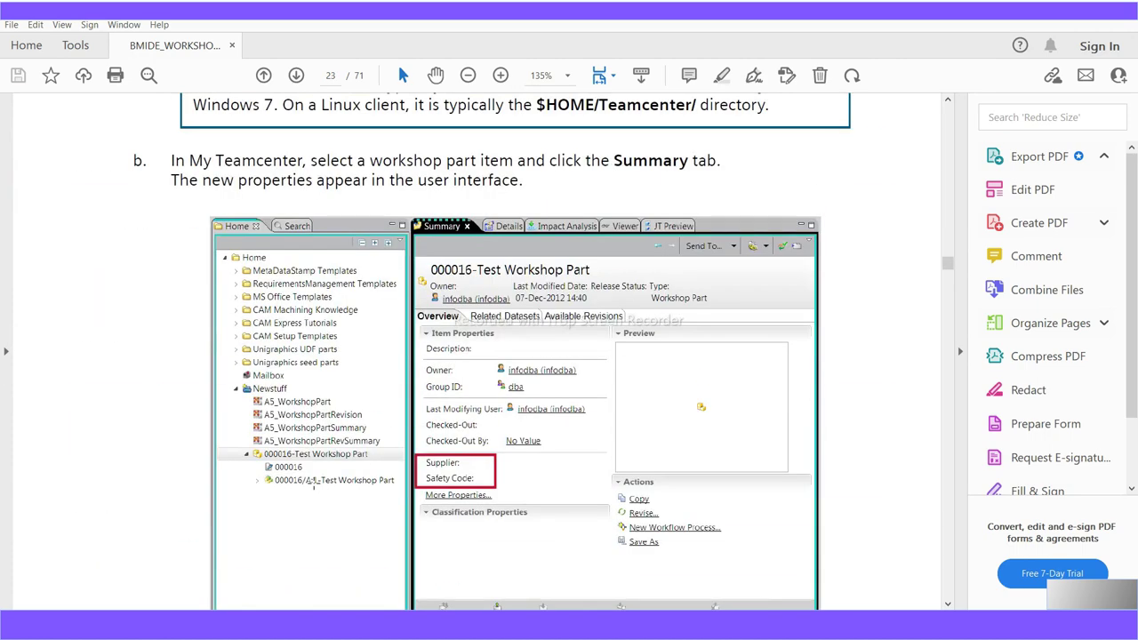
{"action": "scroll", "coordinate": [314, 485], "scroll_direction": "up", "scroll_amount": 10}
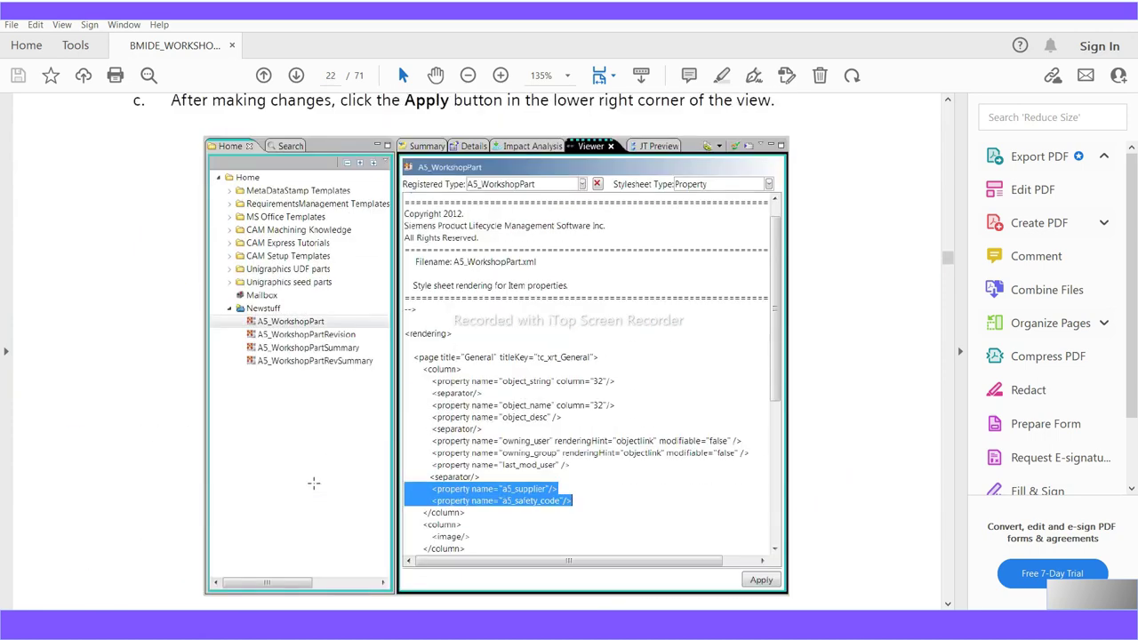
{"action": "scroll", "coordinate": [312, 481], "scroll_direction": "up", "scroll_amount": 10}
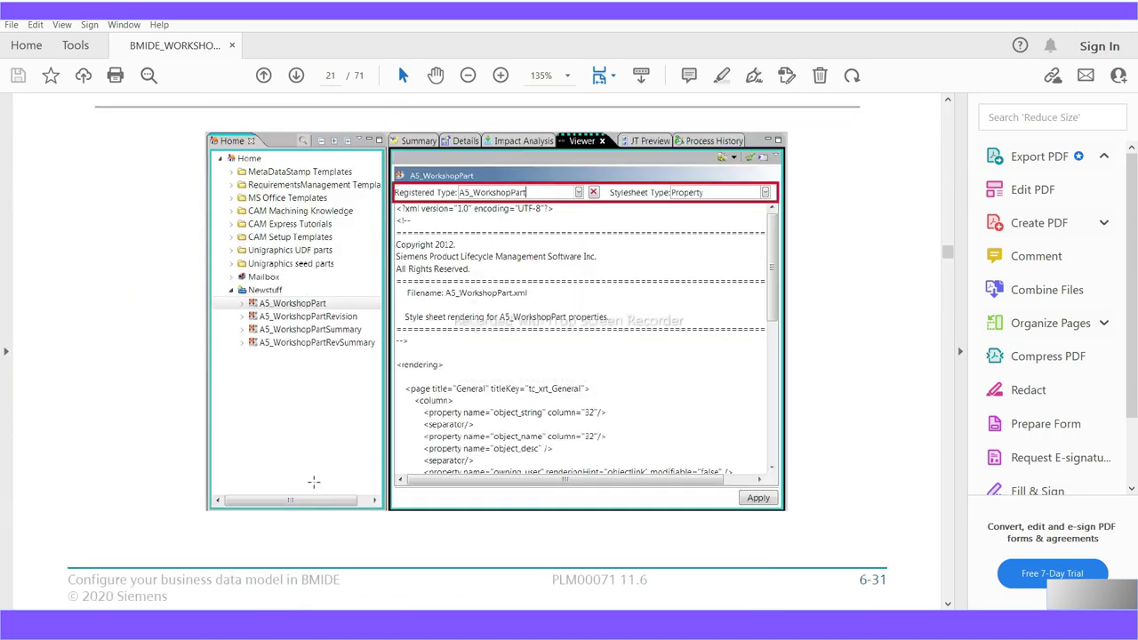
{"action": "scroll", "coordinate": [315, 480], "scroll_direction": "up", "scroll_amount": 3}
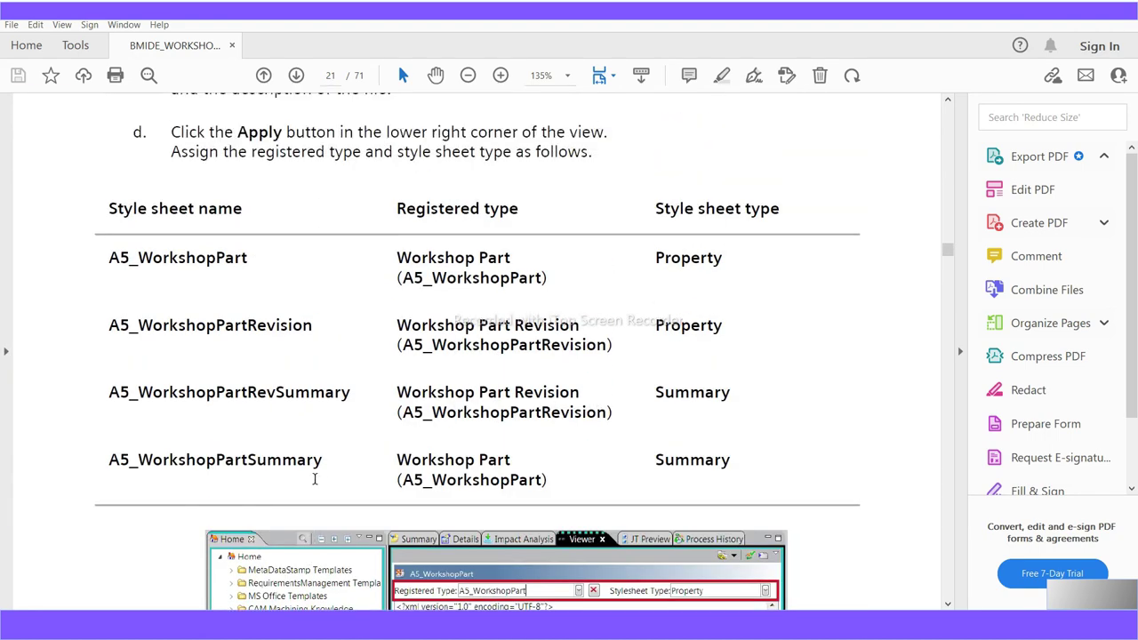
{"action": "scroll", "coordinate": [314, 480], "scroll_direction": "up", "scroll_amount": 10}
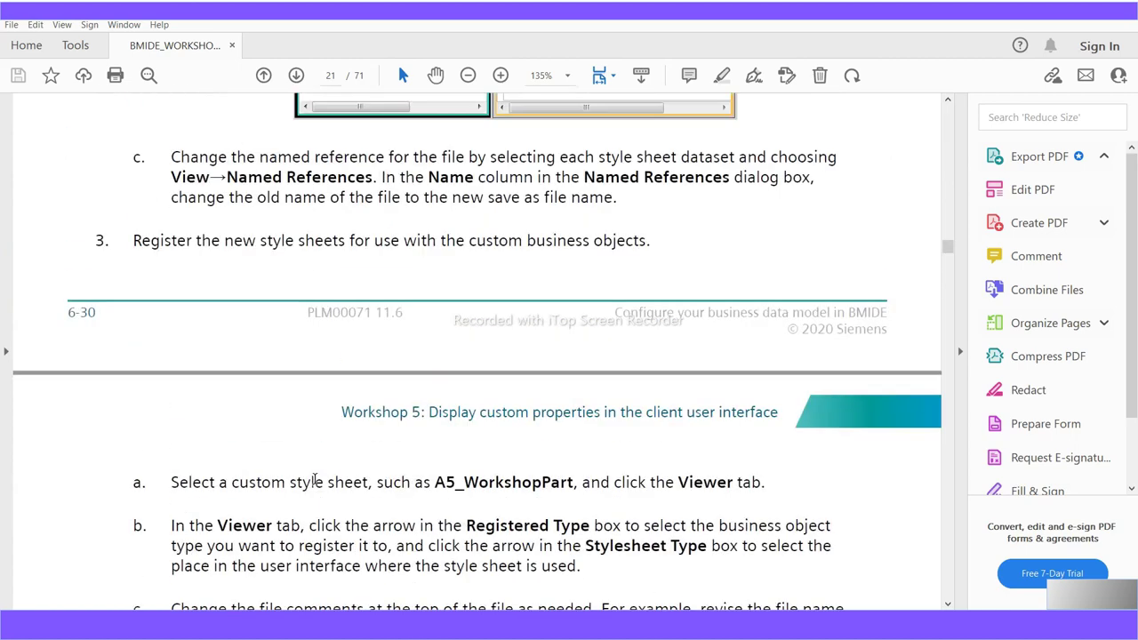
{"action": "scroll", "coordinate": [315, 480], "scroll_direction": "up", "scroll_amount": 12}
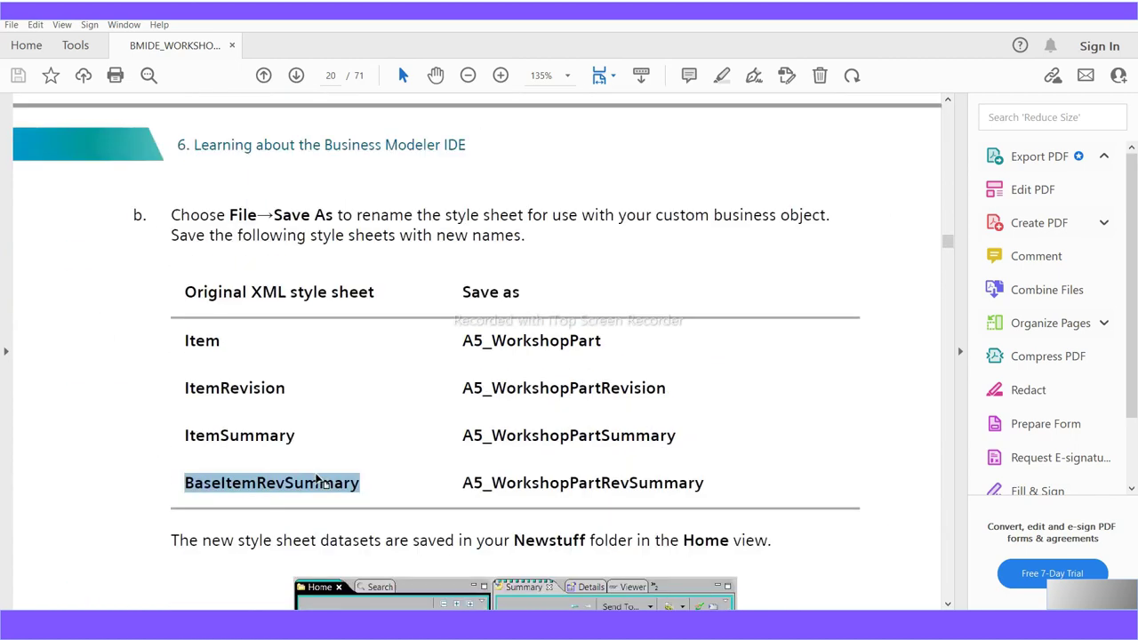
{"action": "left_click_drag", "start_coordinate": [284, 391], "coordinate": [183, 388]}
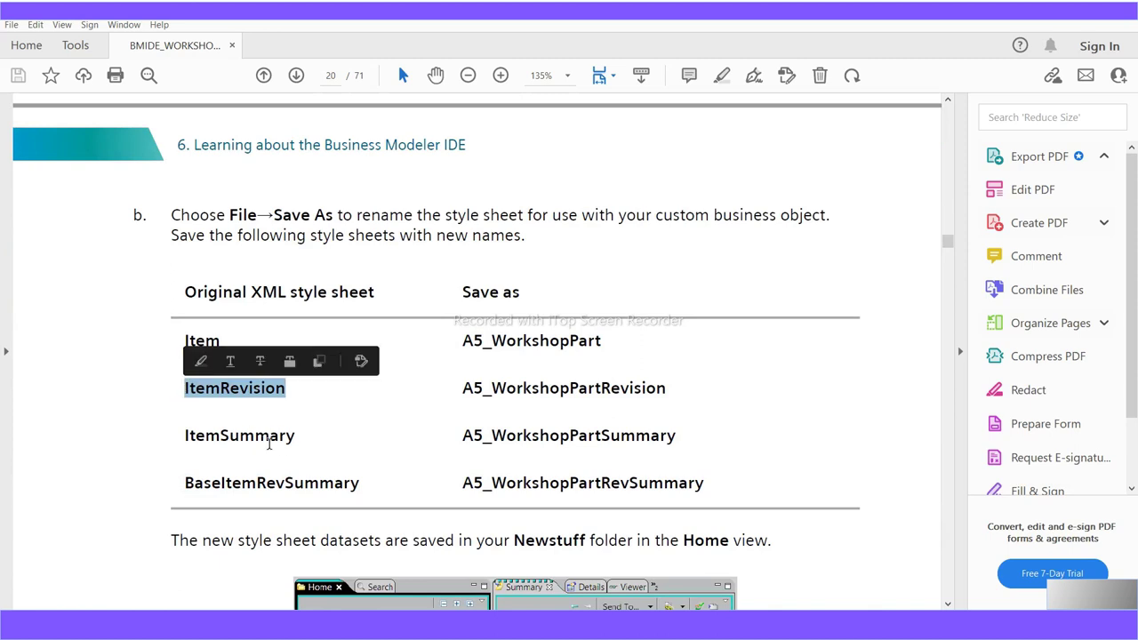
{"action": "left_click_drag", "start_coordinate": [304, 437], "coordinate": [184, 434]}
{"action": "left_click_drag", "start_coordinate": [361, 484], "coordinate": [175, 486]}
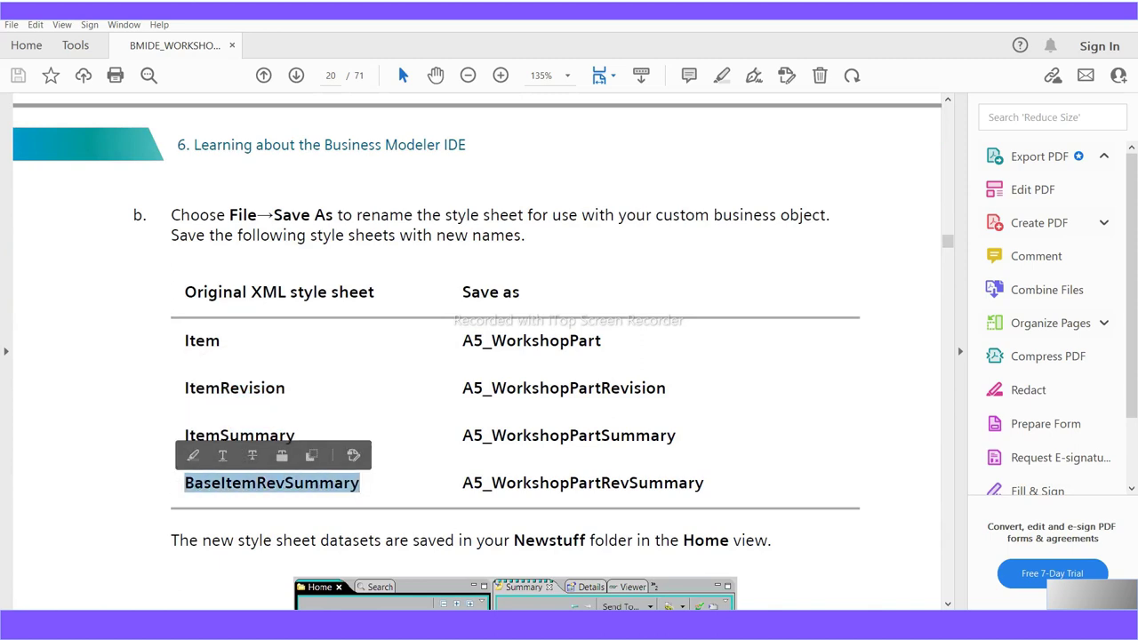
{"action": "key", "text": "alt+Tab"}
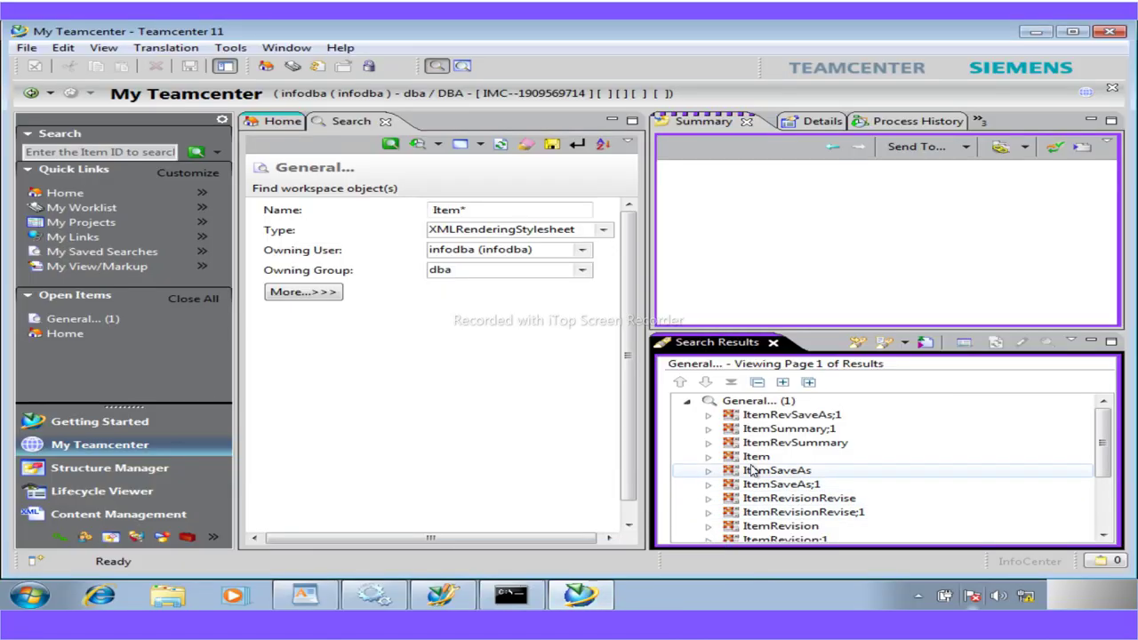
Select the Item stylesheet in the search results and start saving a copy of it
{"action": "left_click", "coordinate": [753, 457]}
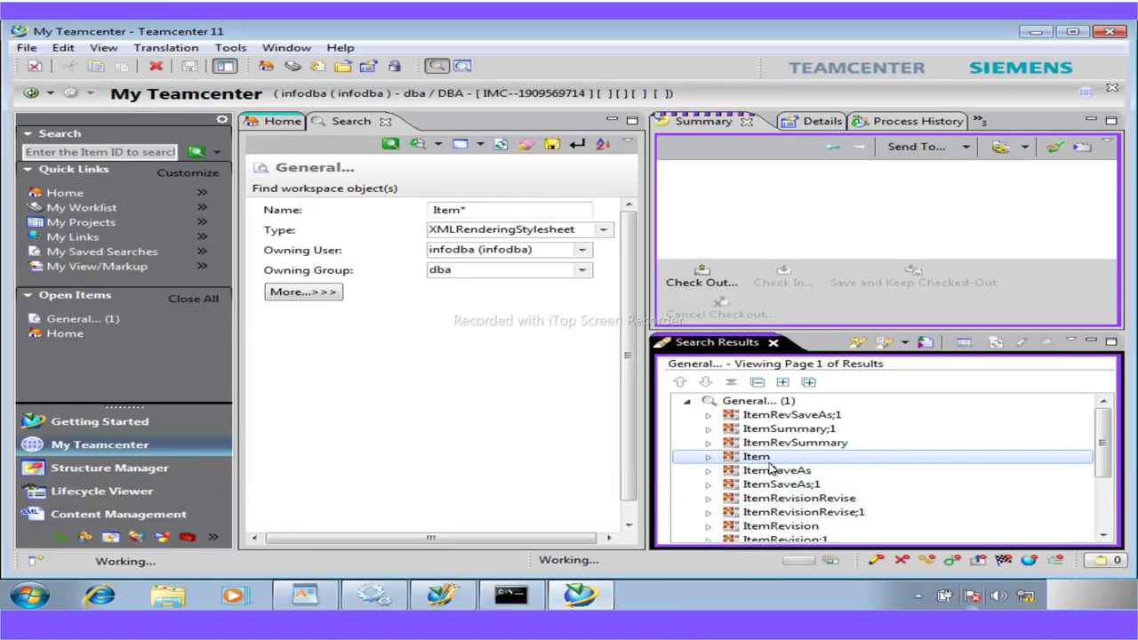
{"action": "left_click", "coordinate": [26, 47]}
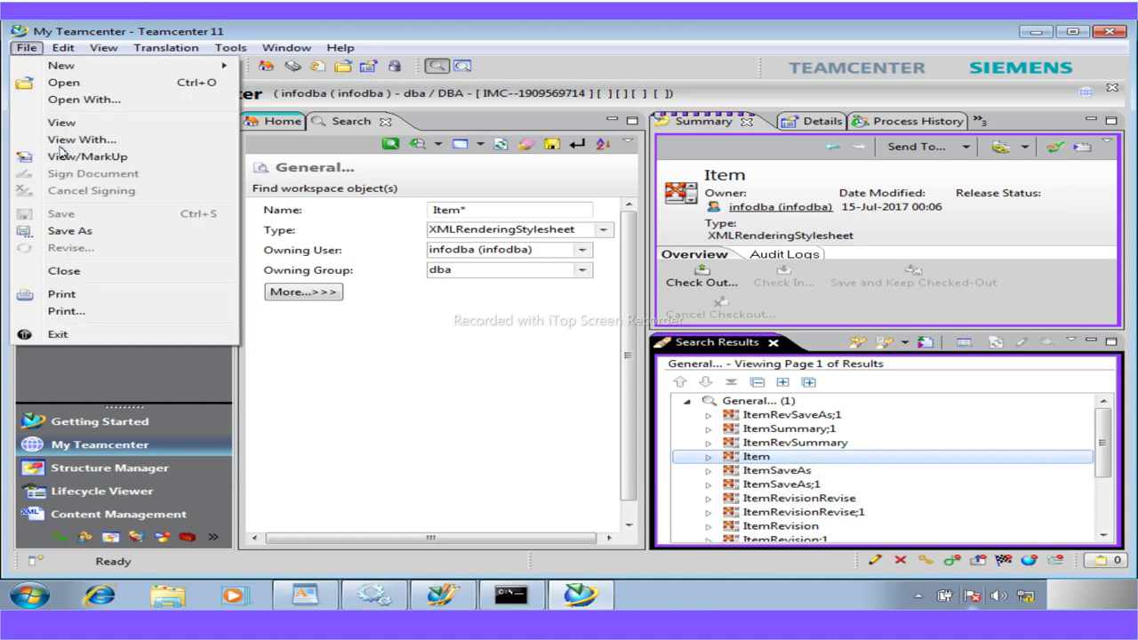
{"action": "left_click", "coordinate": [70, 231]}
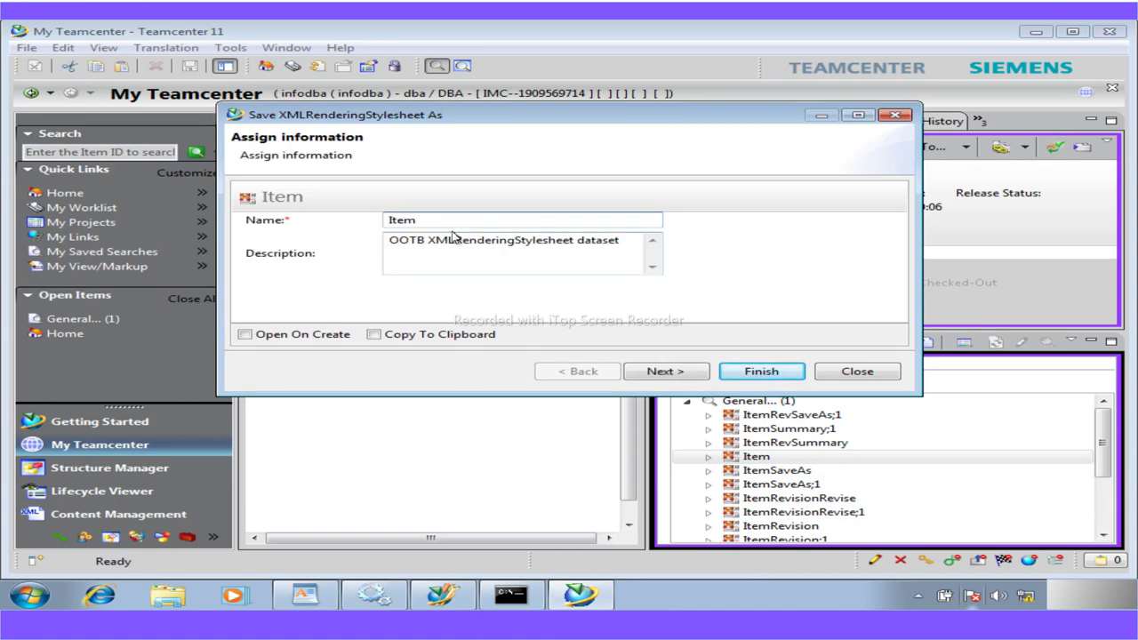
{"action": "left_click", "coordinate": [304, 594]}
Copy the name A5_WorkshopPart listed against Item in the WordPad notes
{"action": "scroll", "coordinate": [454, 511], "scroll_direction": "down", "scroll_amount": 15}
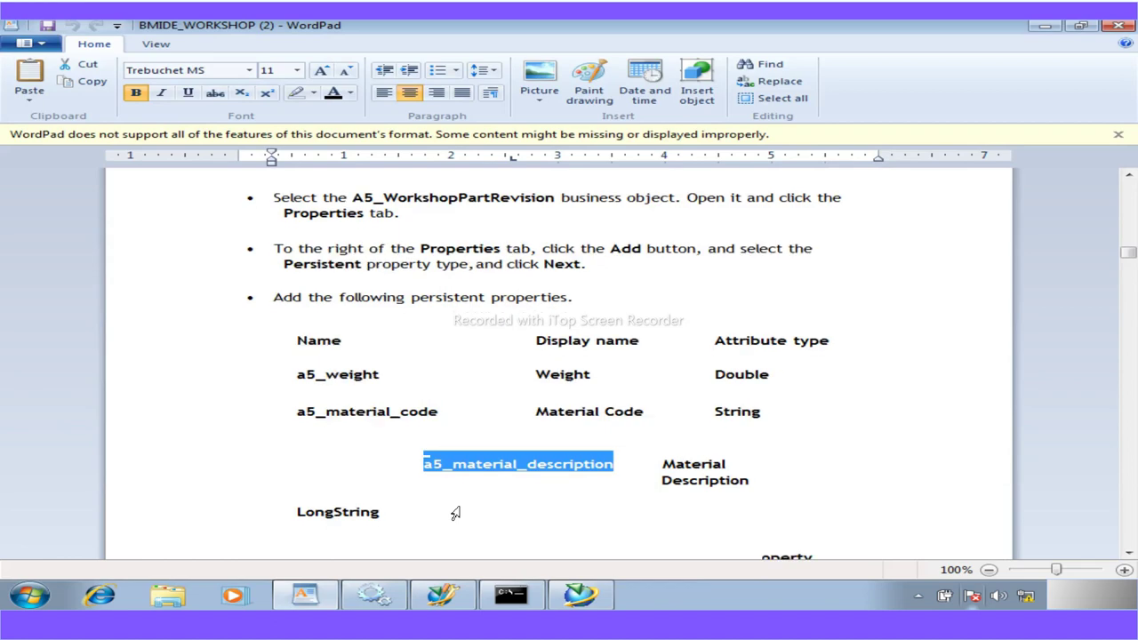
{"action": "scroll", "coordinate": [454, 513], "scroll_direction": "down", "scroll_amount": 20}
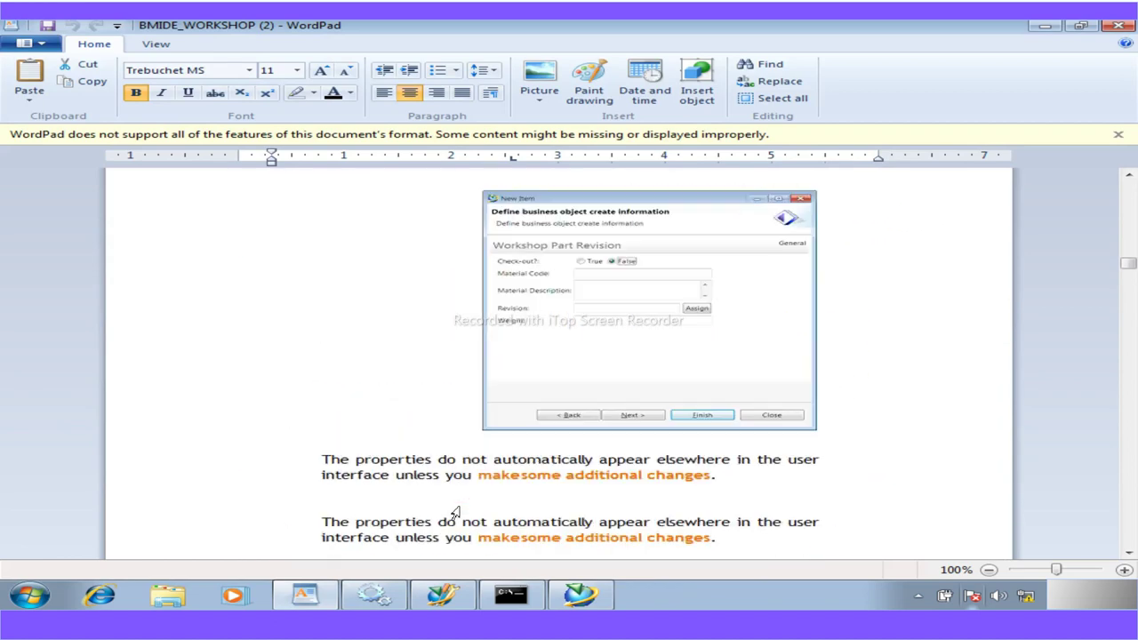
{"action": "scroll", "coordinate": [454, 512], "scroll_direction": "down", "scroll_amount": 20}
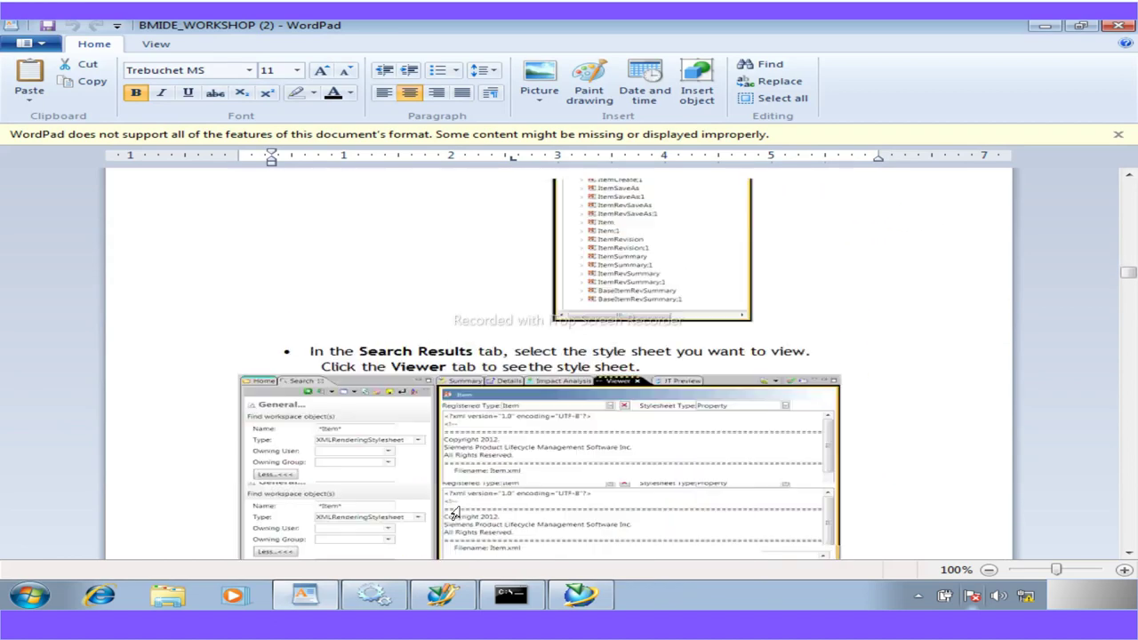
{"action": "scroll", "coordinate": [453, 513], "scroll_direction": "up", "scroll_amount": 3}
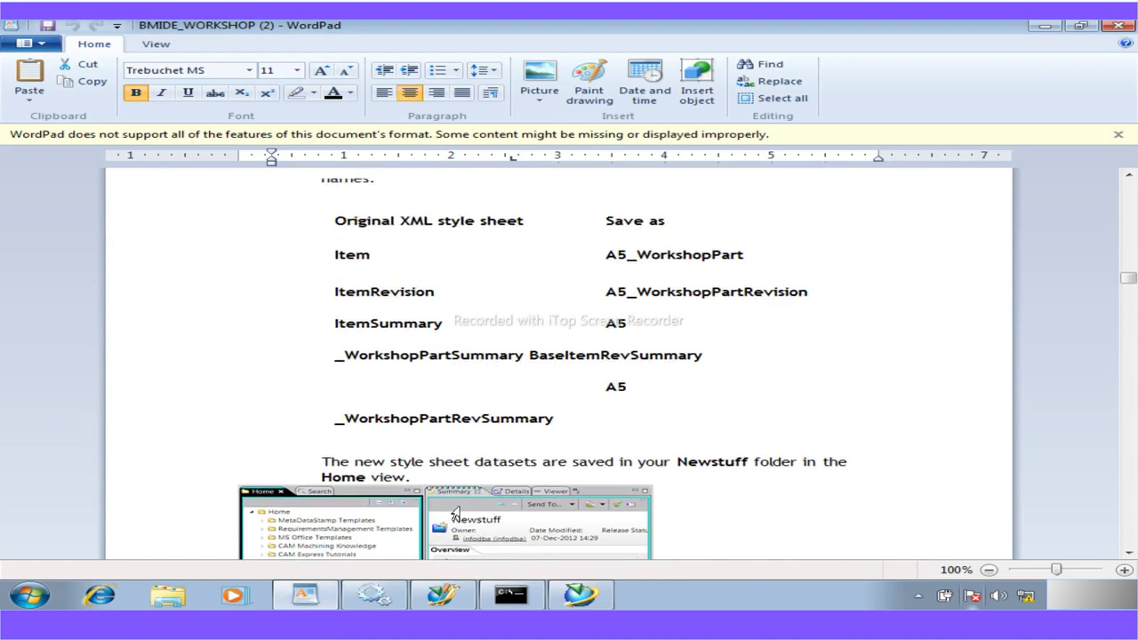
{"action": "left_click_drag", "start_coordinate": [745, 260], "coordinate": [637, 261]}
{"action": "left_click", "coordinate": [642, 264]}
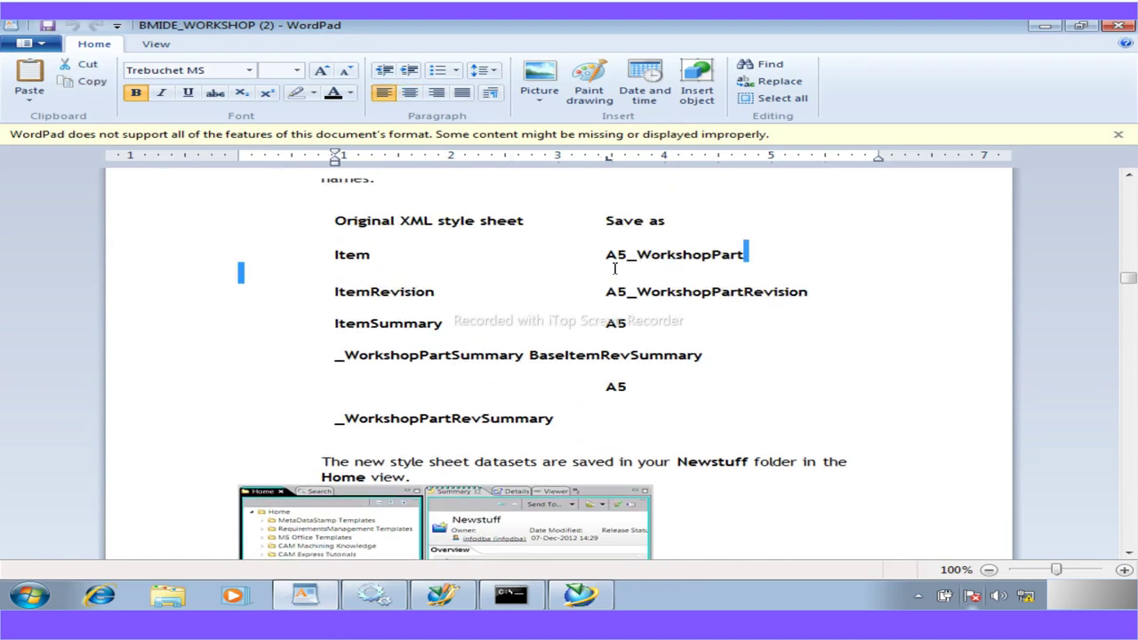
{"action": "double_click", "coordinate": [610, 263]}
{"action": "double_click", "coordinate": [618, 256]}
{"action": "key", "text": "ctrl+c"}
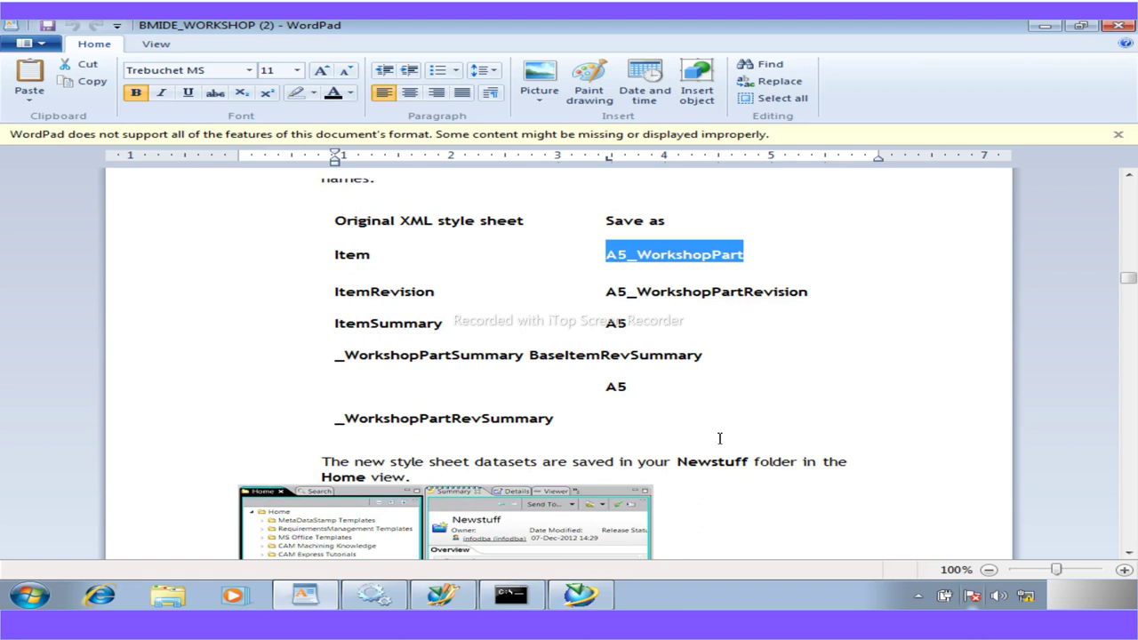
{"action": "left_click", "coordinate": [579, 595]}
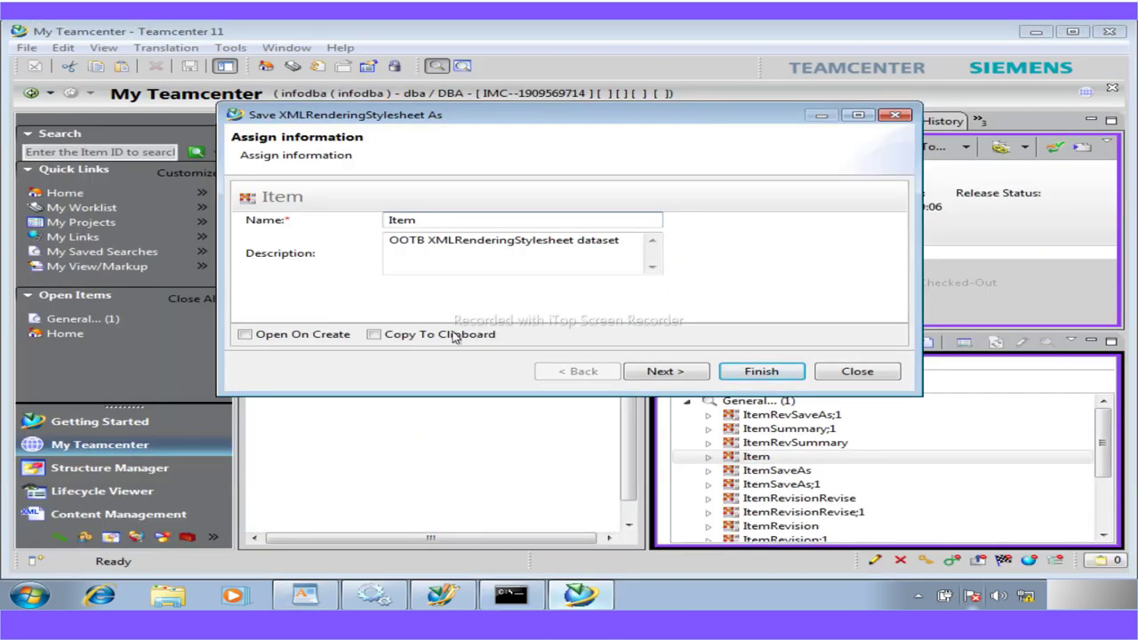
Replace the name Item with A5_WorkshopPart and finish saving the stylesheet copy
{"action": "double_click", "coordinate": [398, 219]}
{"action": "key", "text": "ctrl+v"}
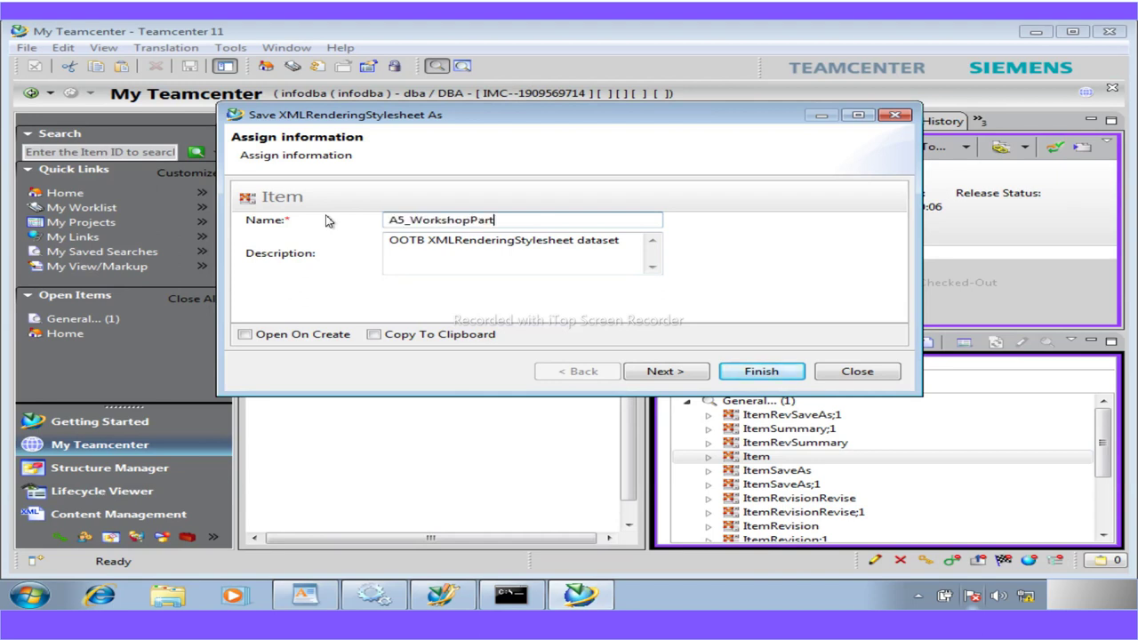
{"action": "left_click", "coordinate": [747, 373]}
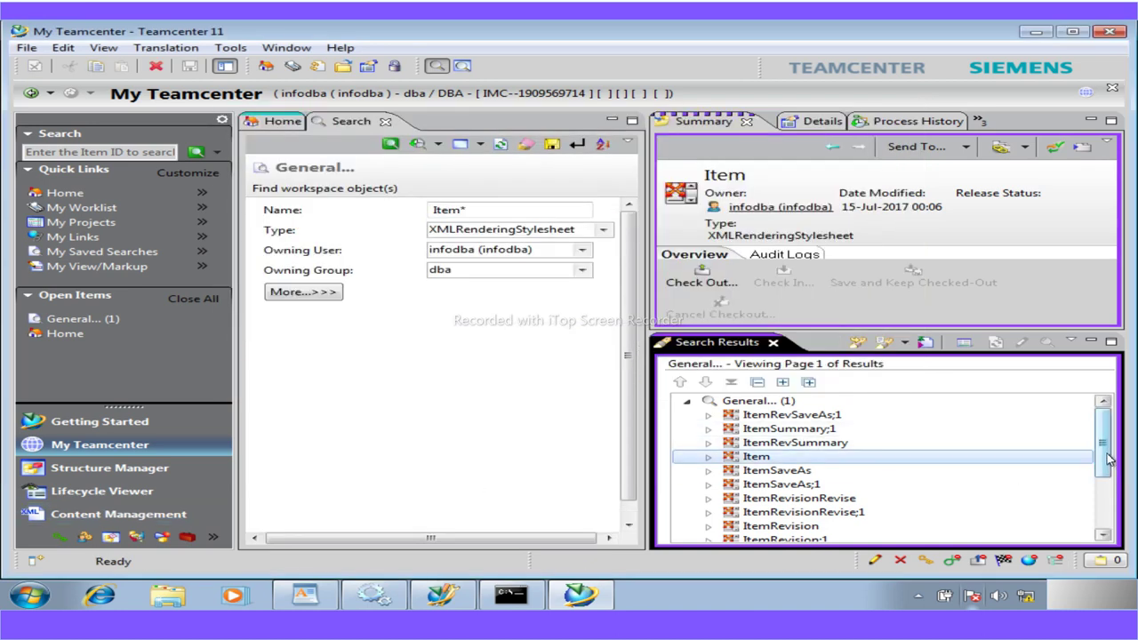
{"action": "scroll", "coordinate": [1105, 457], "scroll_direction": "down", "scroll_amount": 1}
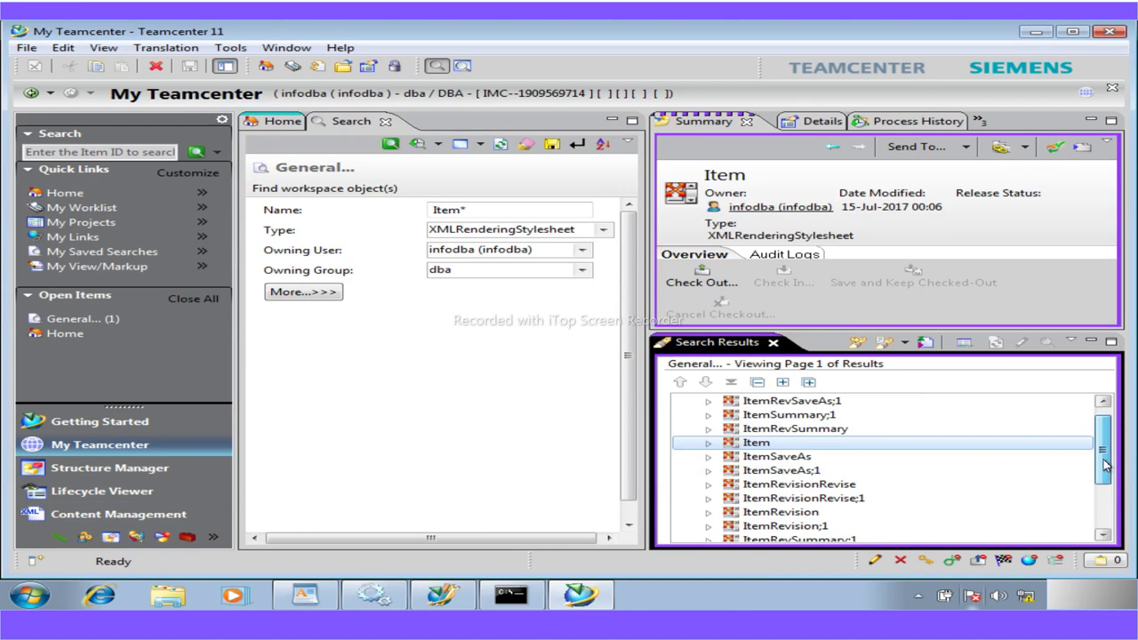
Start Save As on the ItemRevision stylesheet and copy A5_WorkshopPartRevision from the notes
{"action": "left_click", "coordinate": [772, 513]}
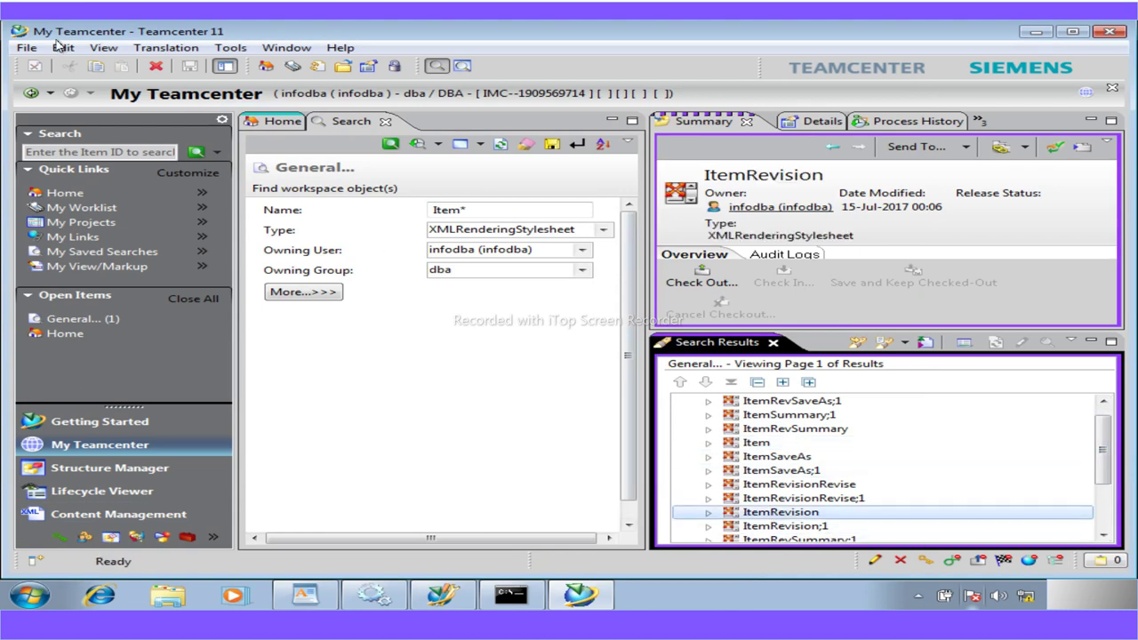
{"action": "left_click", "coordinate": [28, 48]}
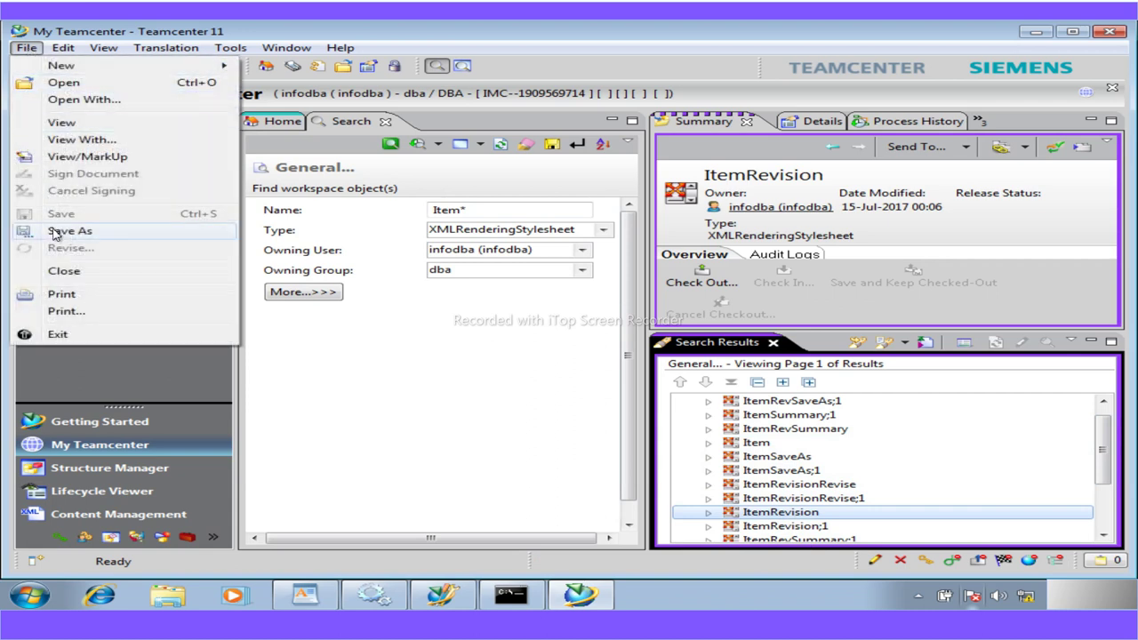
{"action": "left_click", "coordinate": [69, 231]}
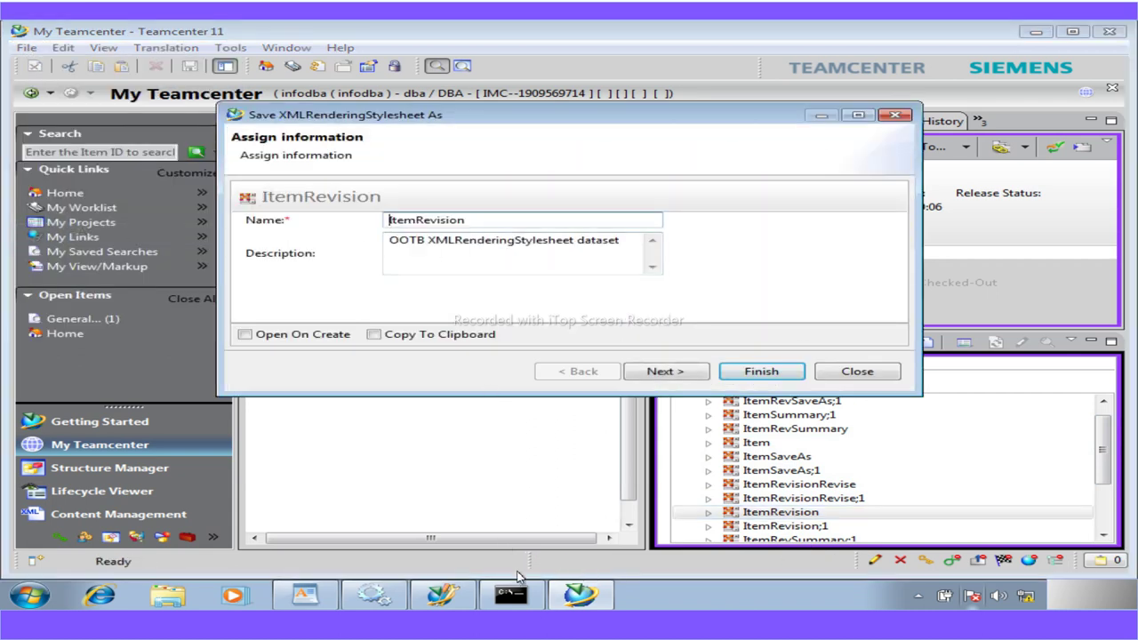
{"action": "left_click", "coordinate": [304, 597]}
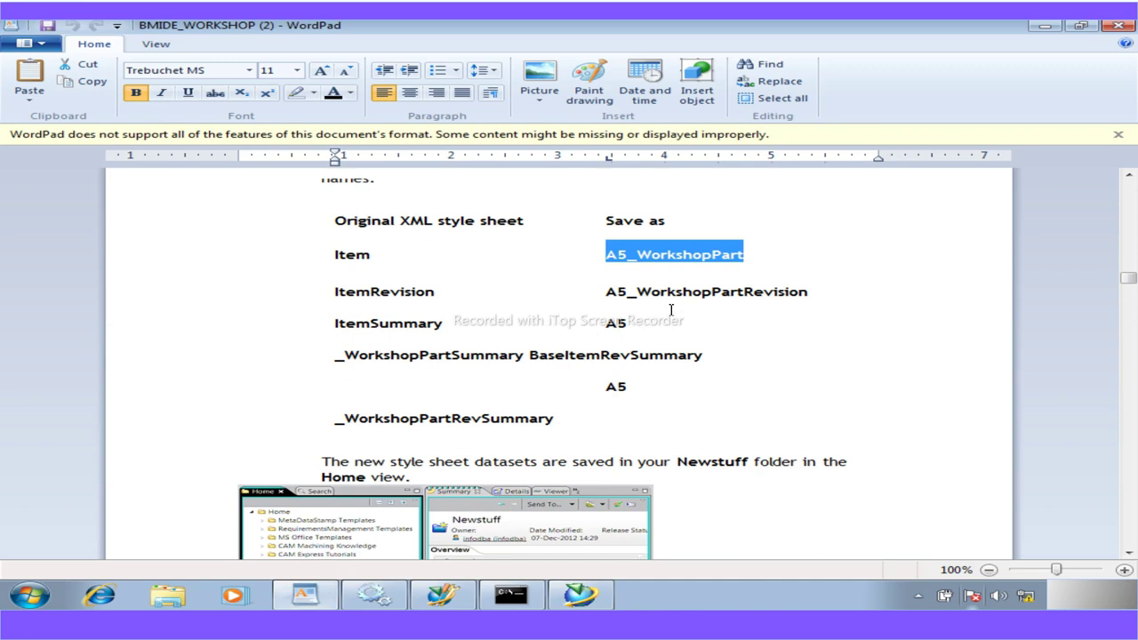
{"action": "left_click_drag", "start_coordinate": [810, 293], "coordinate": [737, 296]}
{"action": "left_click_drag", "start_coordinate": [638, 293], "coordinate": [609, 294]}
{"action": "key", "text": "ctrl+c"}
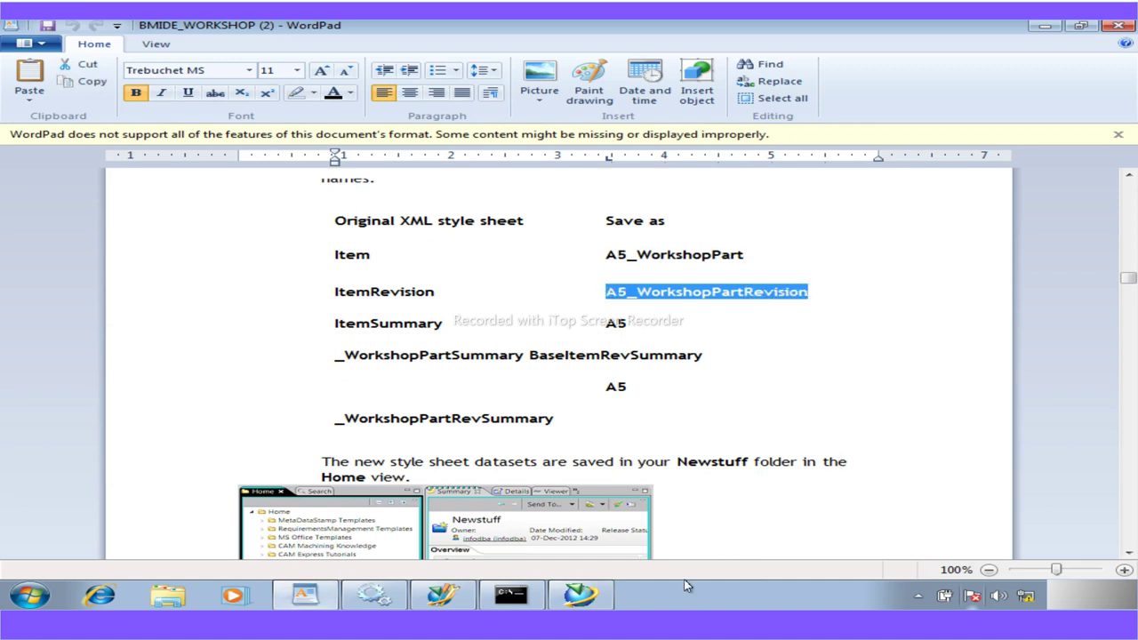
Paste A5_WorkshopPartRevision over the ItemRevision name and finish the copy
{"action": "left_click", "coordinate": [579, 594]}
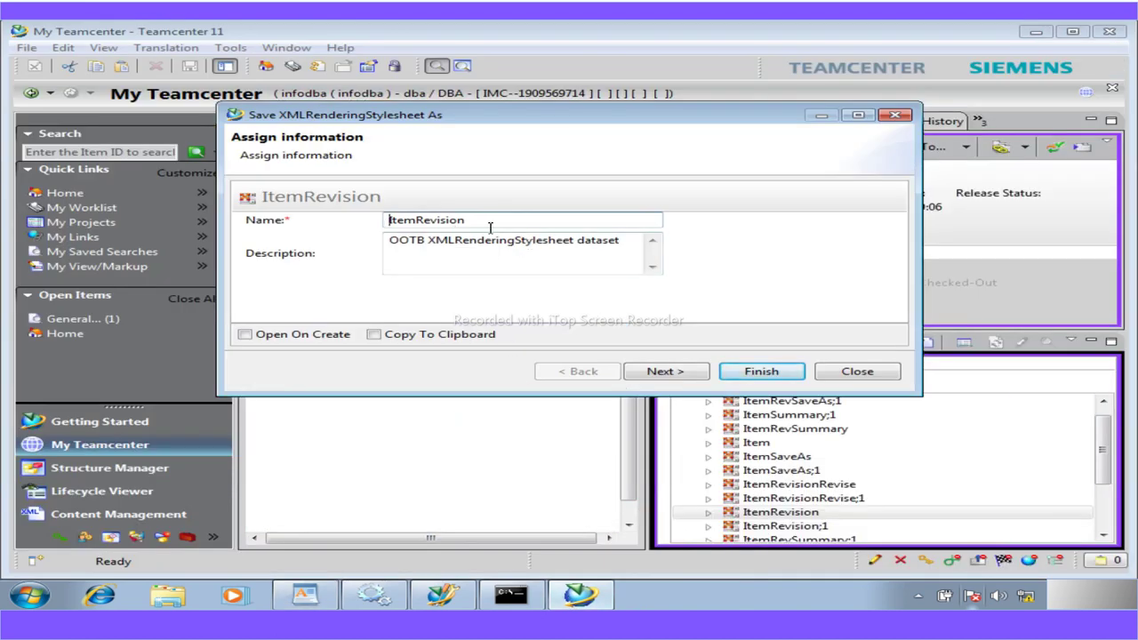
{"action": "left_click_drag", "start_coordinate": [457, 225], "coordinate": [336, 228]}
{"action": "key", "text": "ctrl+v"}
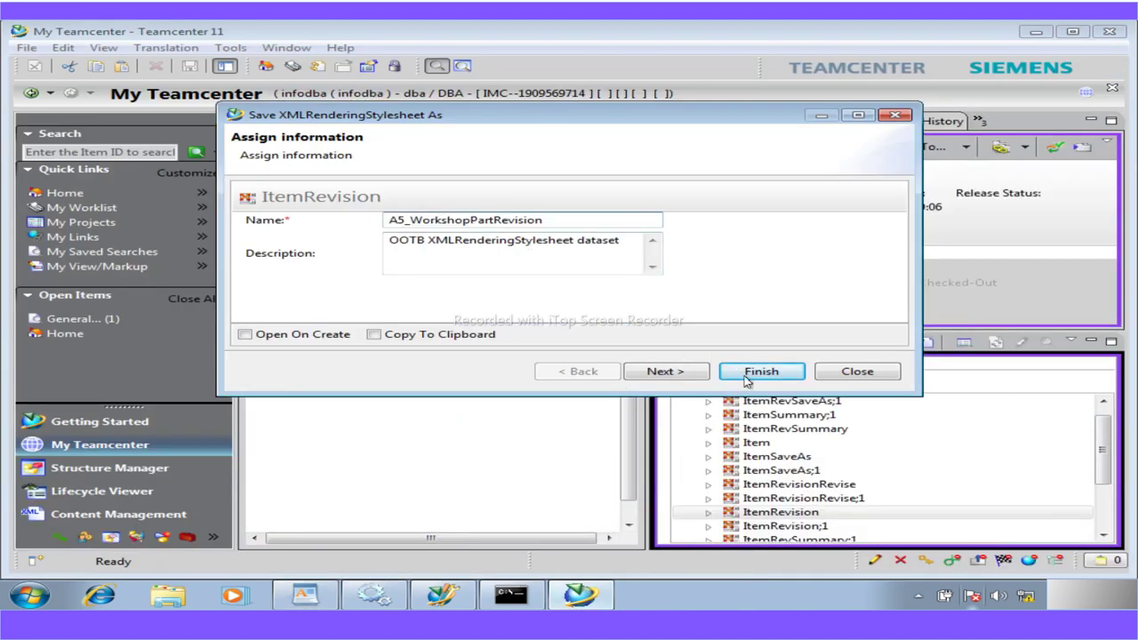
{"action": "left_click", "coordinate": [757, 372]}
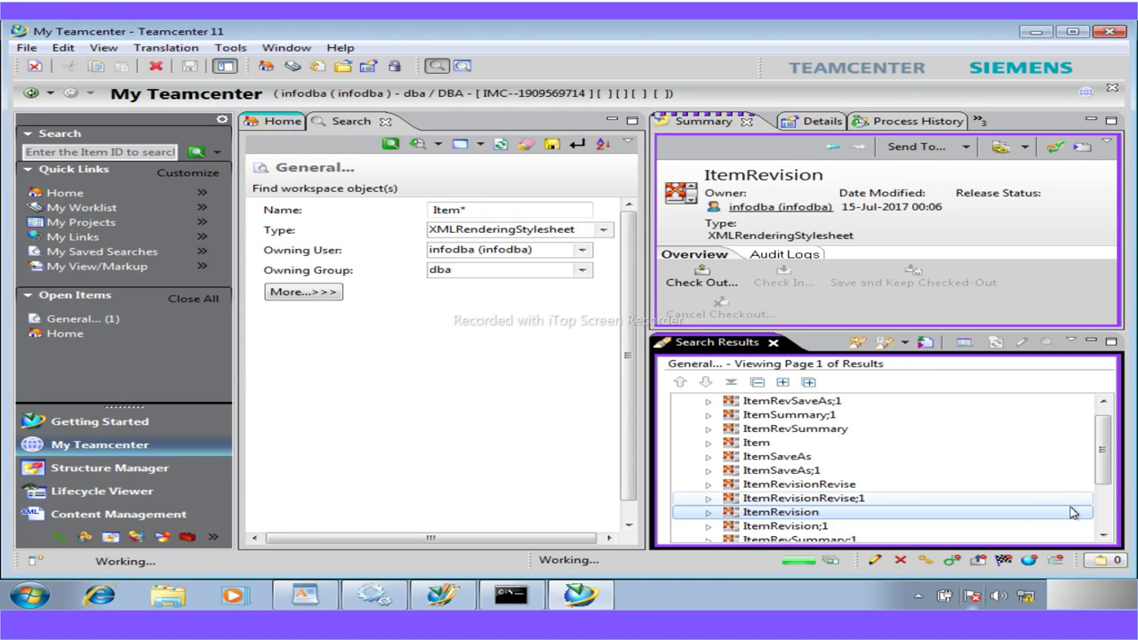
{"action": "left_click", "coordinate": [1103, 536]}
Start Save As on the ItemSummary stylesheet and copy A5_WorkshopPartSummary from the notes
{"action": "left_click", "coordinate": [1103, 535]}
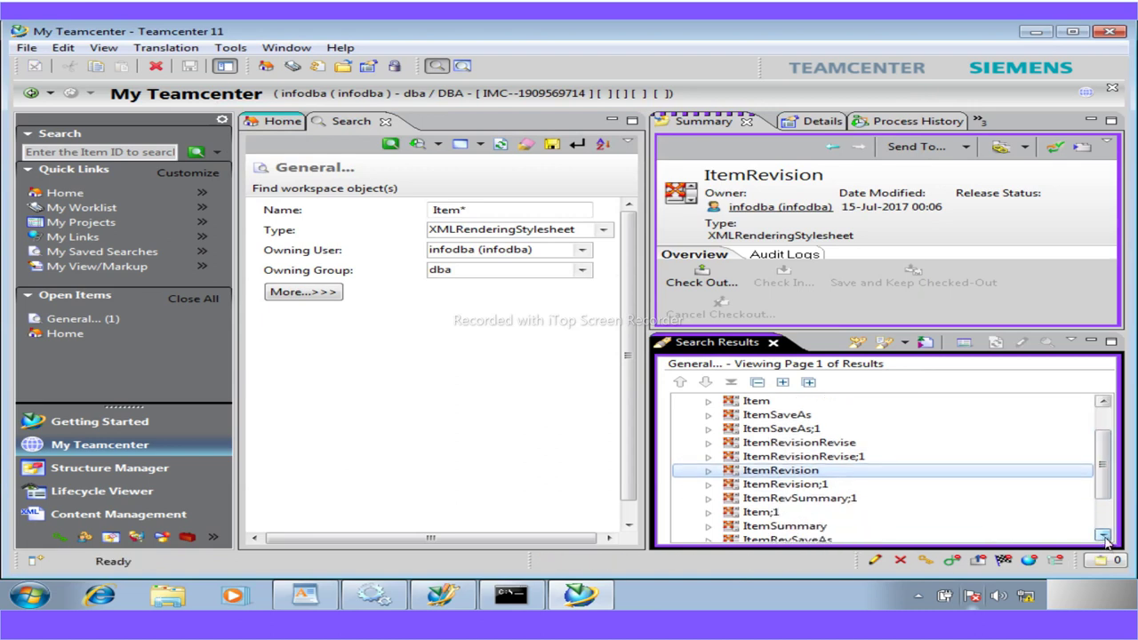
{"action": "left_click", "coordinate": [1103, 535]}
{"action": "left_click", "coordinate": [784, 513]}
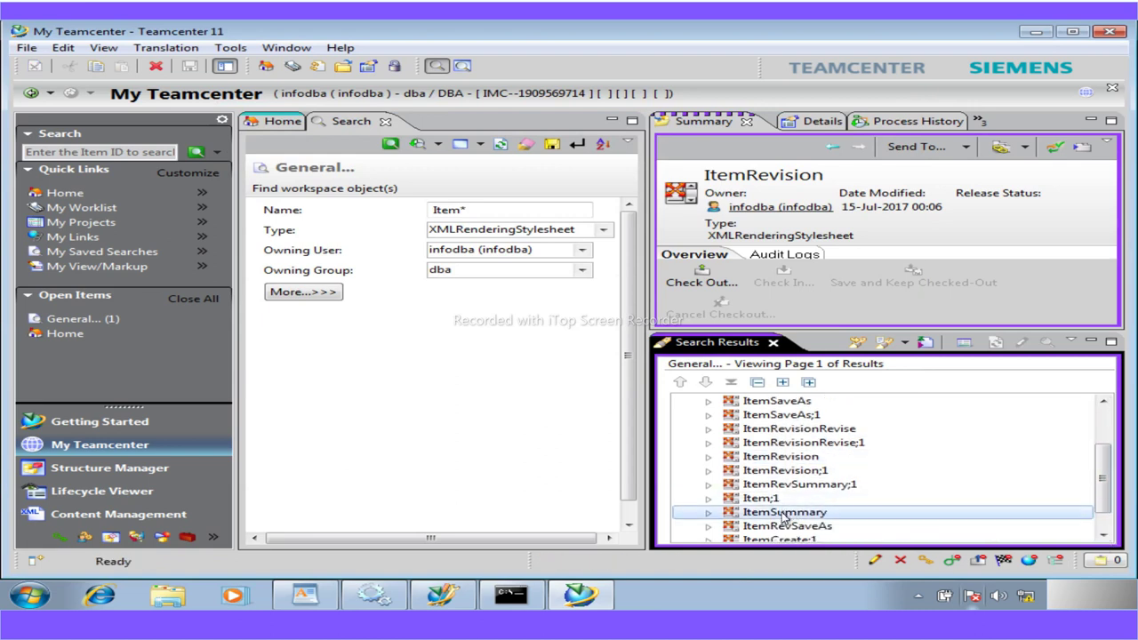
{"action": "left_click", "coordinate": [26, 48]}
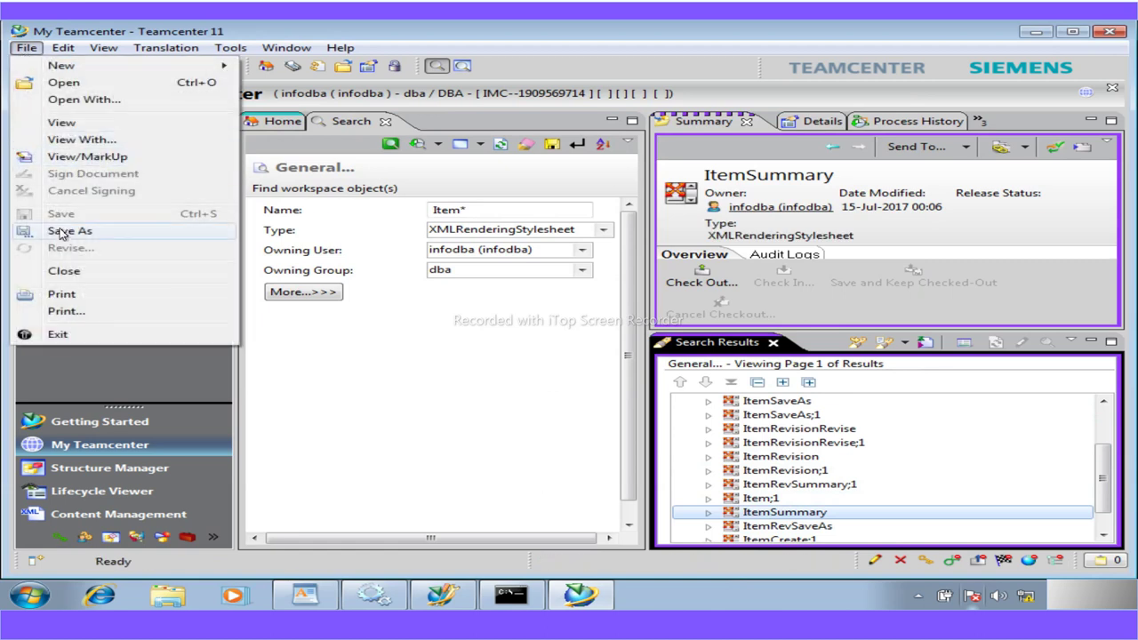
{"action": "left_click", "coordinate": [63, 233]}
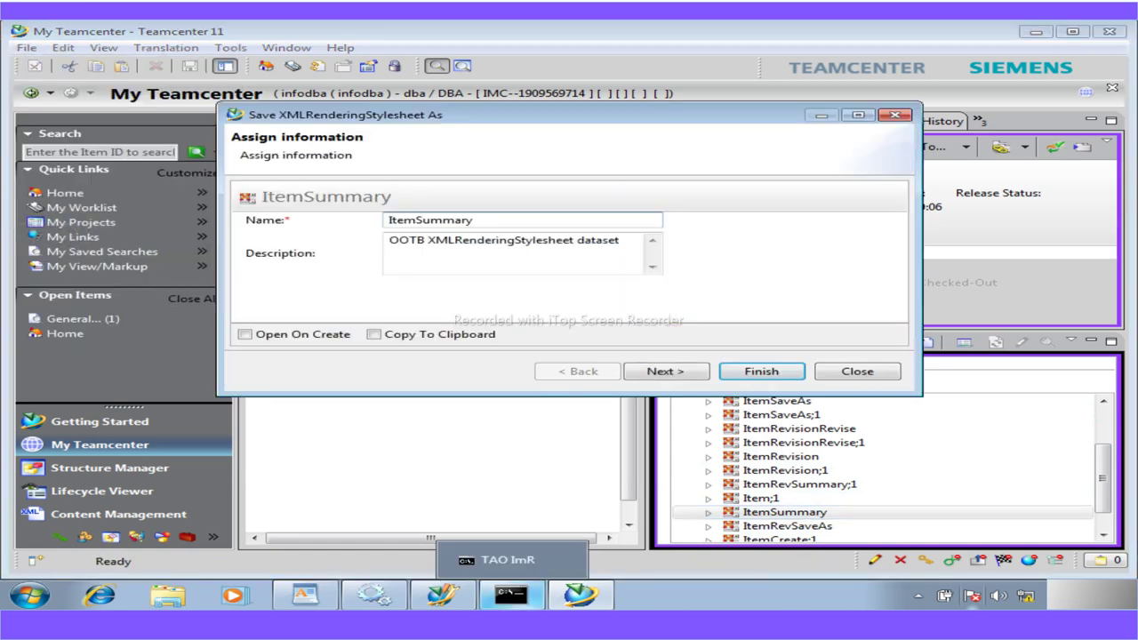
{"action": "left_click", "coordinate": [317, 594]}
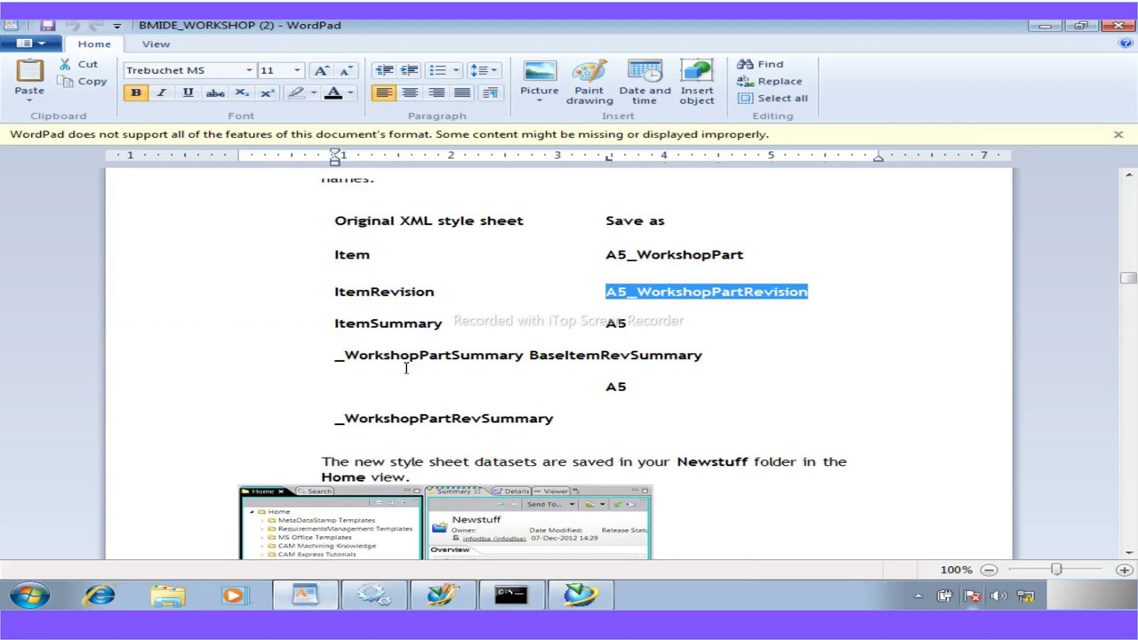
{"action": "left_click_drag", "start_coordinate": [526, 356], "coordinate": [618, 331]}
{"action": "key", "text": "ctrl+c"}
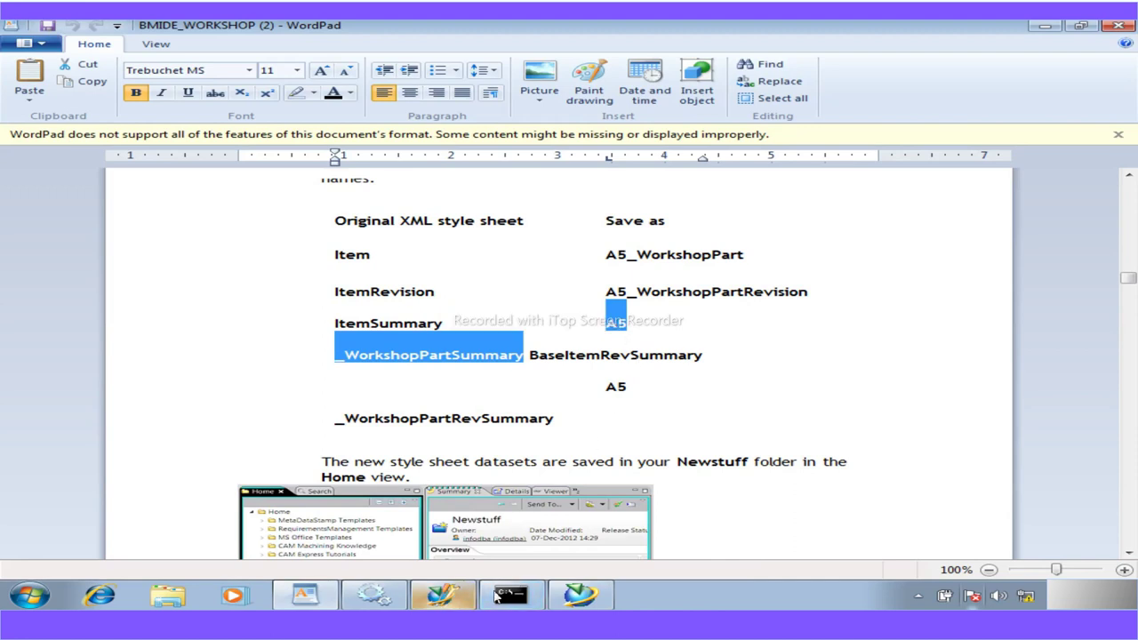
Paste A5_WorkshopPartSummary over the ItemSummary name and finish the copy
{"action": "left_click", "coordinate": [573, 594]}
{"action": "left_click_drag", "start_coordinate": [489, 224], "coordinate": [342, 241]}
{"action": "key", "text": "ctrl+v"}
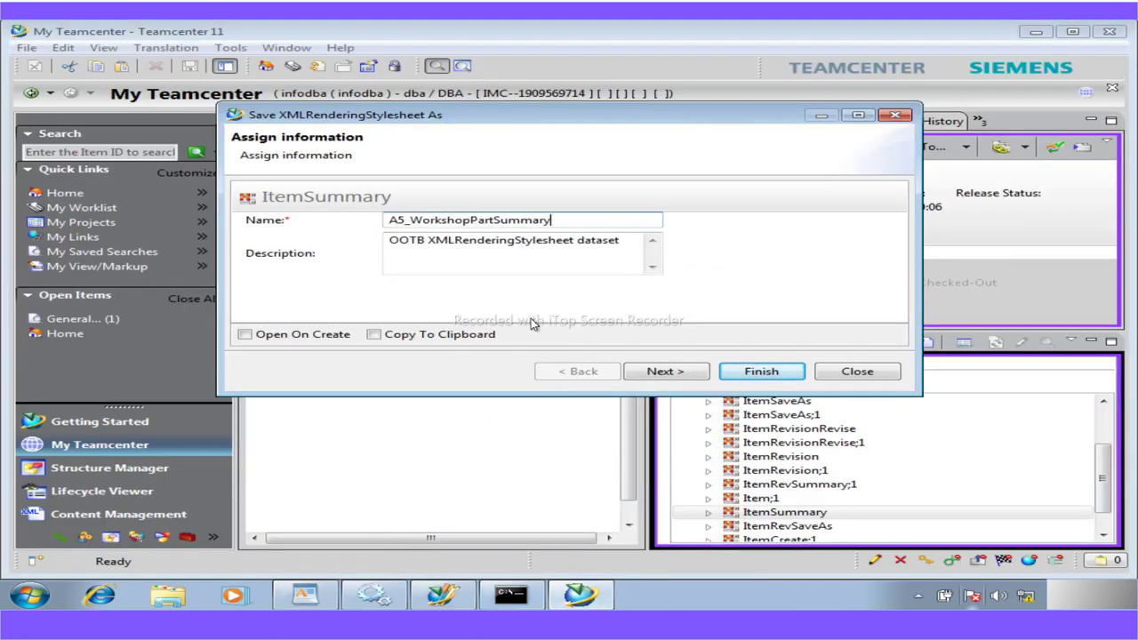
{"action": "left_click", "coordinate": [760, 371]}
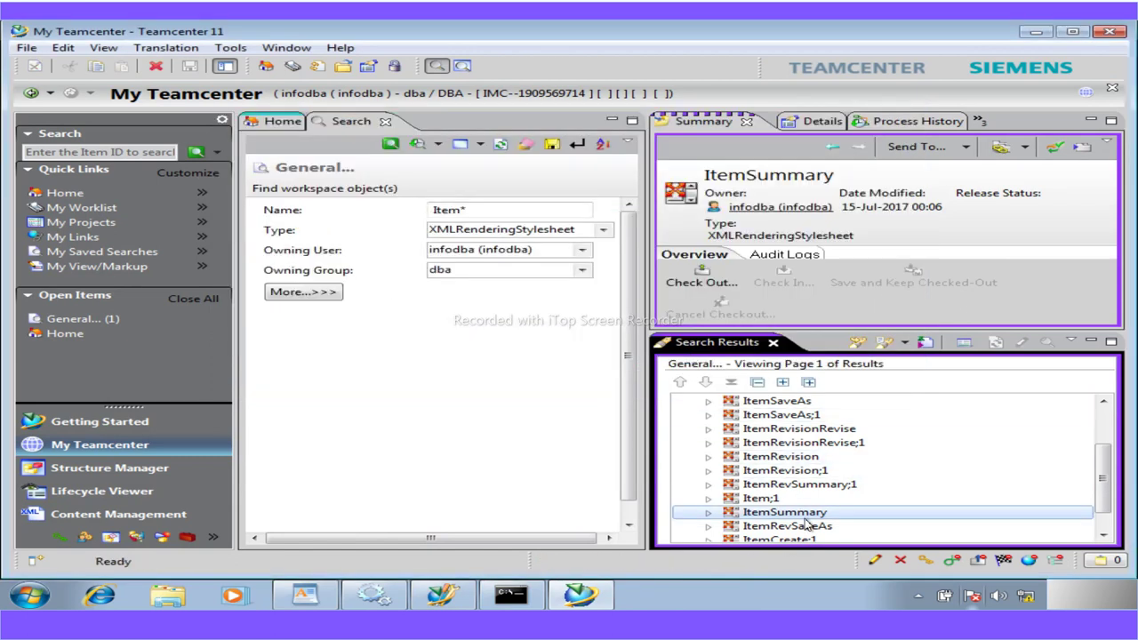
Select the ItemRevSummary stylesheet in the search results and open its Save As dialog
{"action": "scroll", "coordinate": [805, 523], "scroll_direction": "down", "scroll_amount": 1}
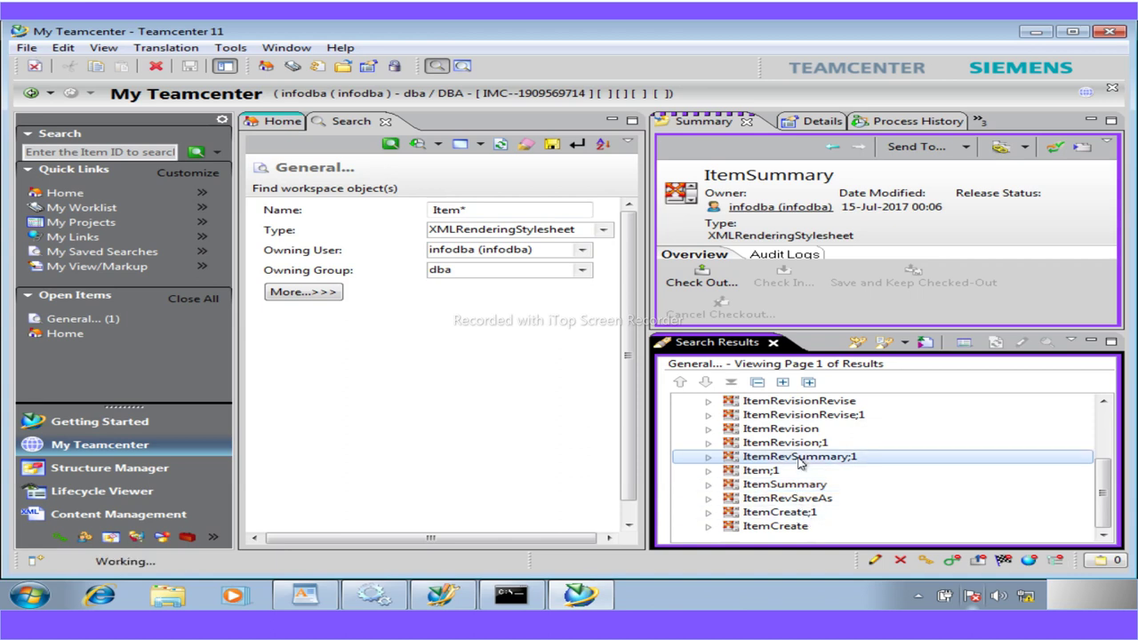
{"action": "scroll", "coordinate": [798, 461], "scroll_direction": "up", "scroll_amount": 1}
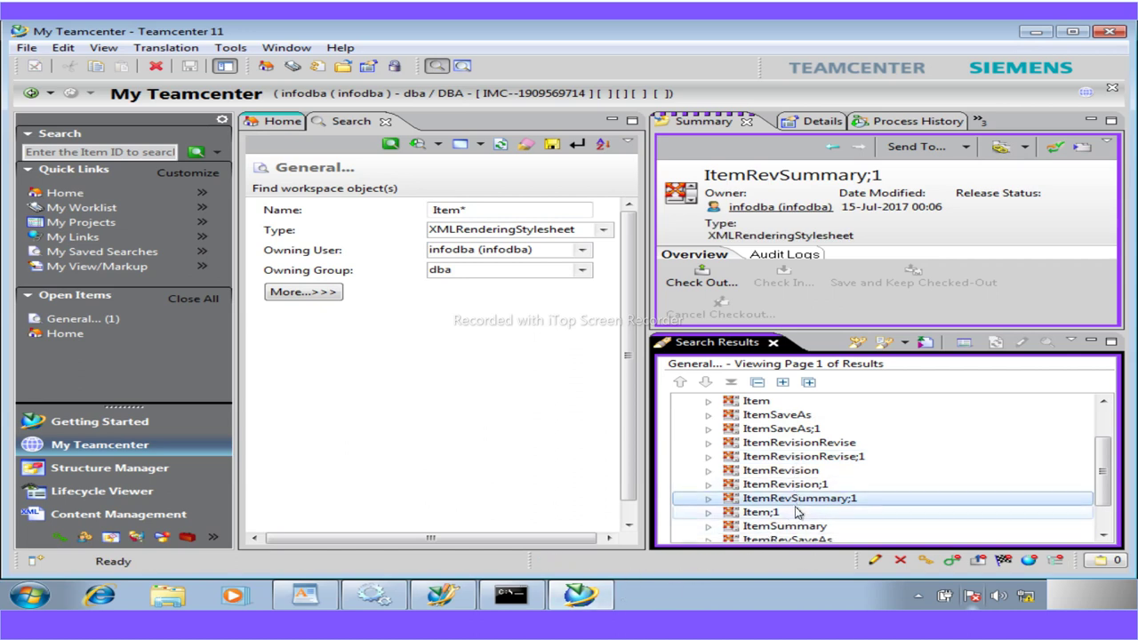
{"action": "scroll", "coordinate": [797, 513], "scroll_direction": "down", "scroll_amount": 1}
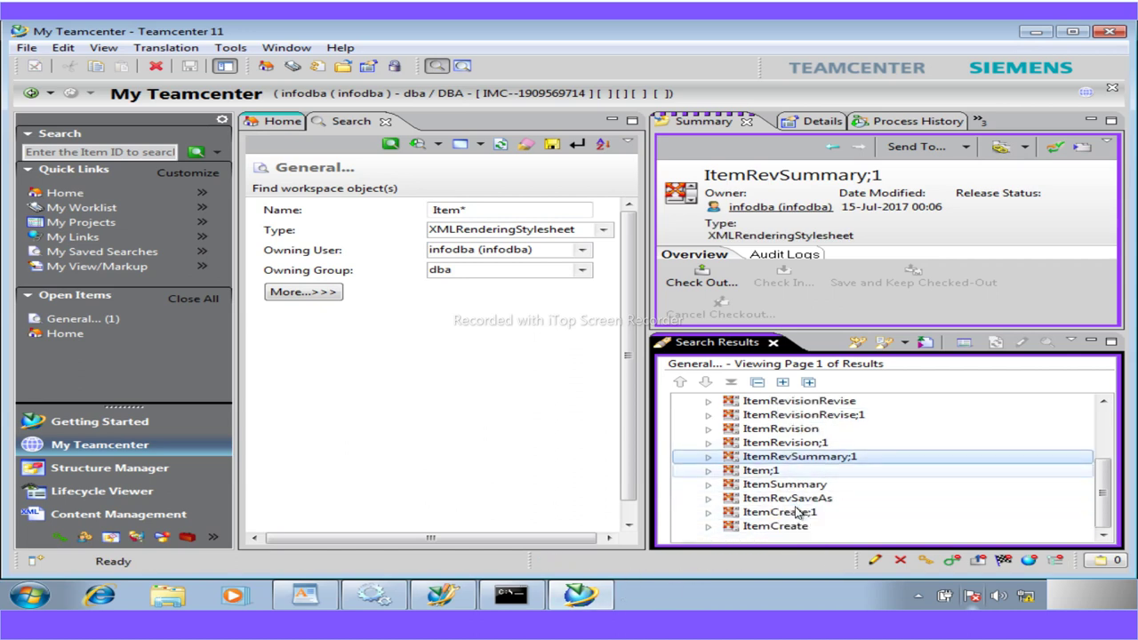
{"action": "scroll", "coordinate": [797, 513], "scroll_direction": "up", "scroll_amount": 3}
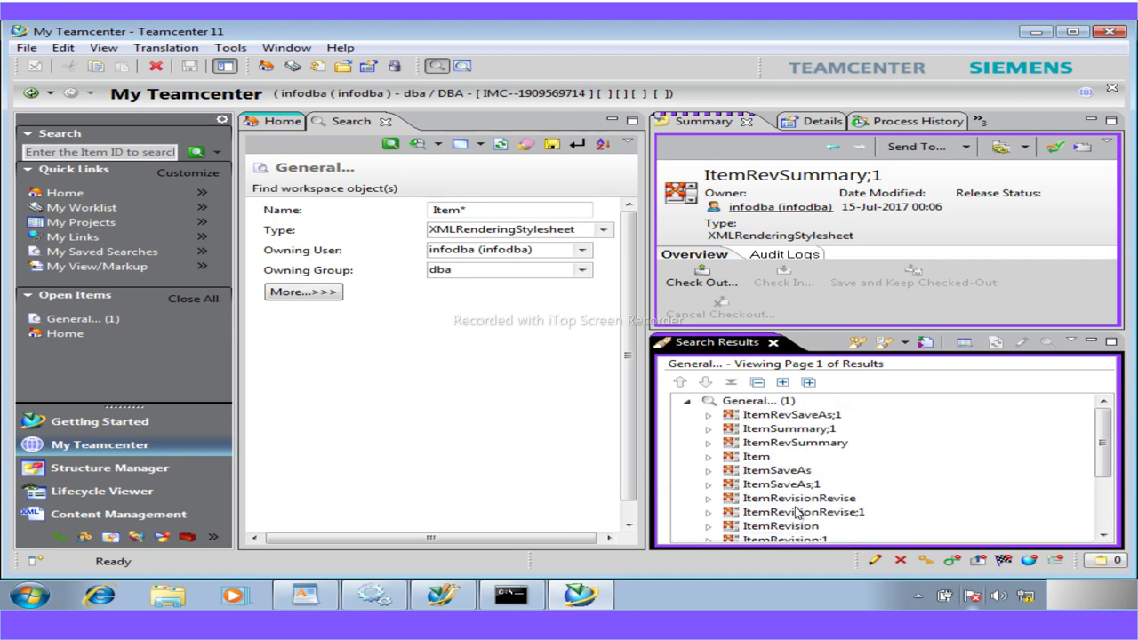
{"action": "left_click", "coordinate": [796, 443]}
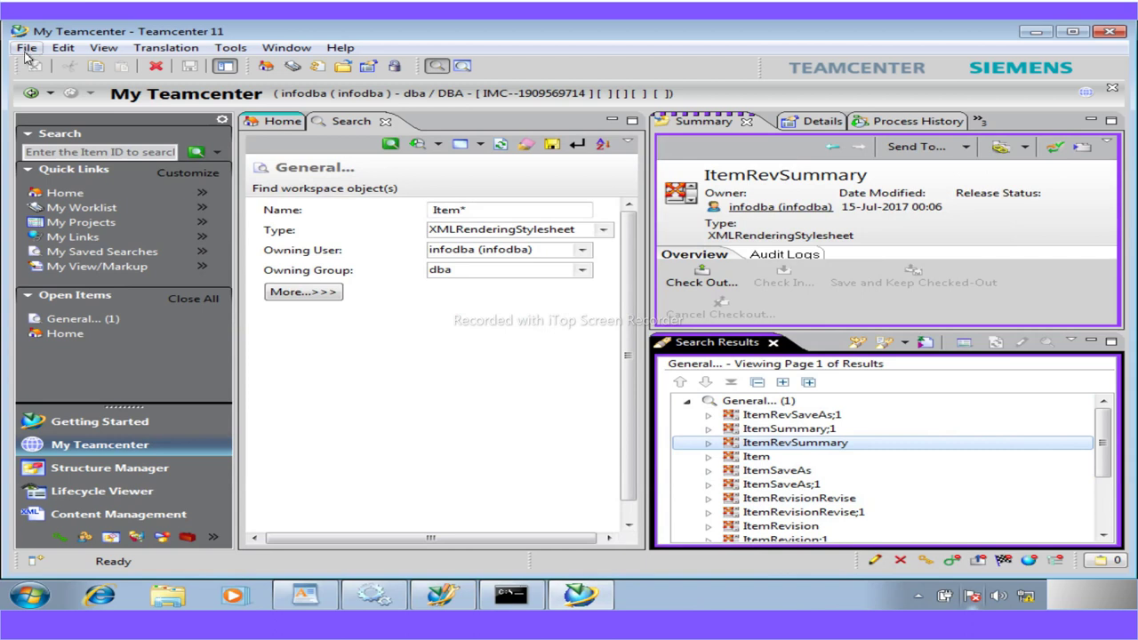
{"action": "left_click", "coordinate": [25, 47]}
{"action": "left_click", "coordinate": [69, 233]}
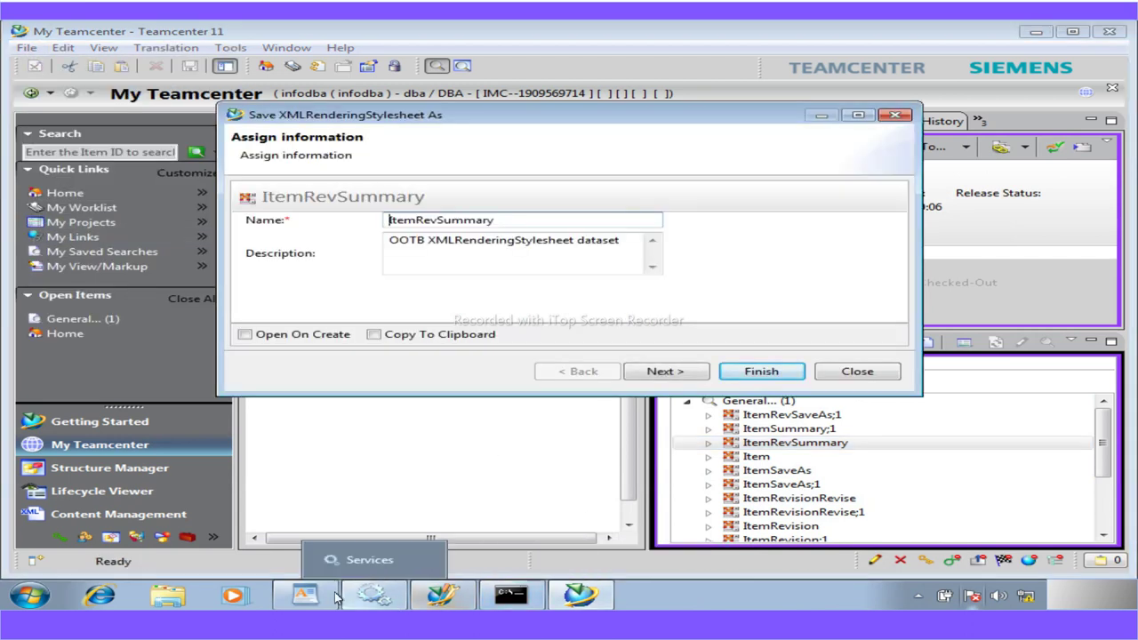
{"action": "left_click", "coordinate": [305, 595]}
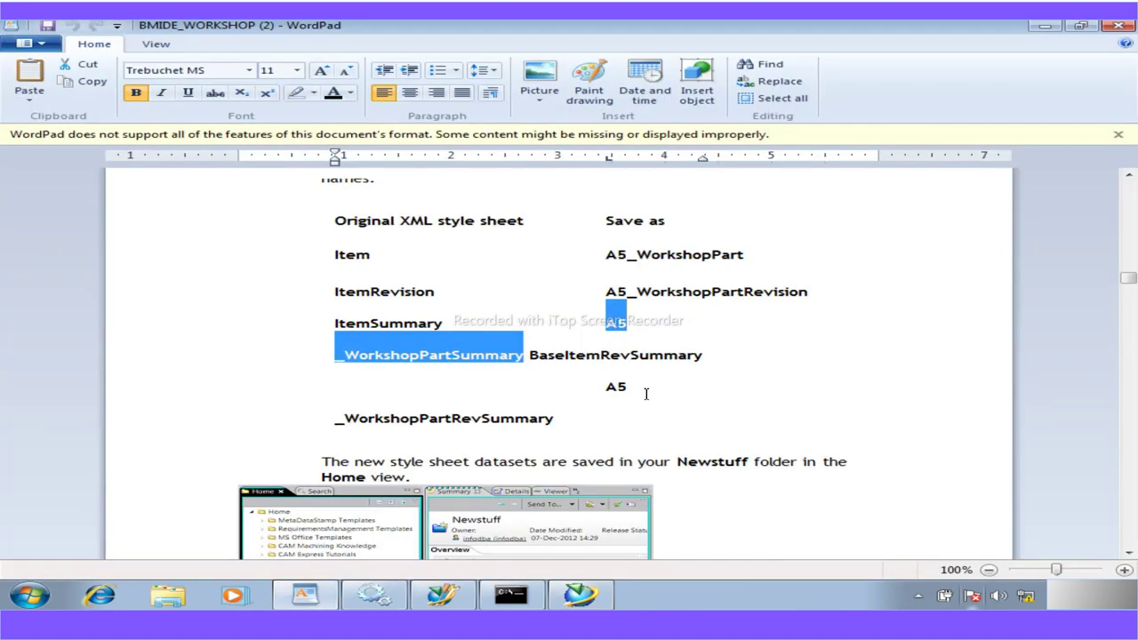
Copy A5_WorkshopPartRevSummary from the notes and focus the dialog's Name field
{"action": "mouse_move", "coordinate": [630, 390]}
{"action": "left_mouse_down"}
{"action": "mouse_move", "coordinate": [574, 355]}
{"action": "mouse_move", "coordinate": [582, 388]}
{"action": "mouse_move", "coordinate": [554, 420]}
{"action": "mouse_move", "coordinate": [613, 373]}
{"action": "mouse_move", "coordinate": [618, 392]}
{"action": "left_mouse_up"}
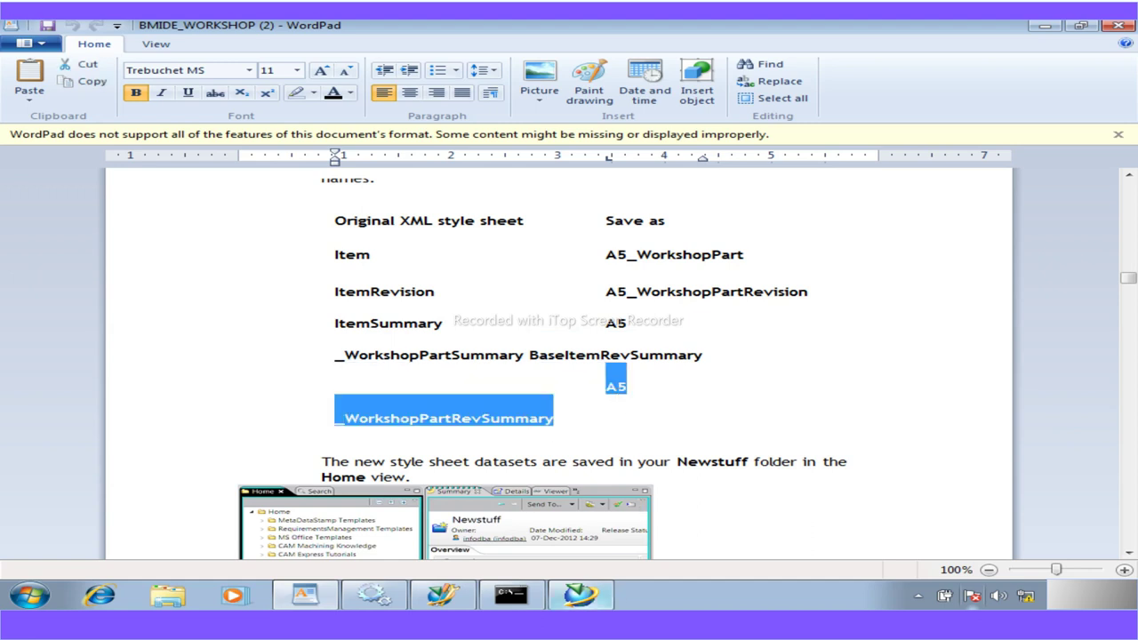
{"action": "left_click", "coordinate": [580, 594]}
{"action": "left_click", "coordinate": [495, 220]}
Rename the ItemRevSummary copy to A5_WorkshopPartRevSummary and save it
{"action": "double_click", "coordinate": [450, 225]}
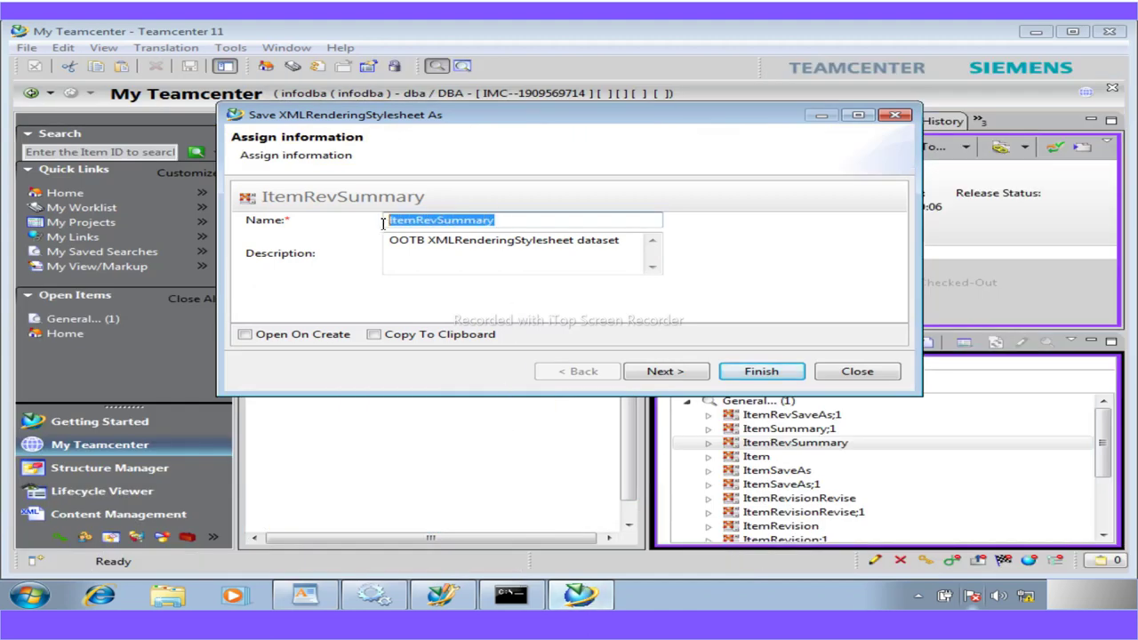
{"action": "type", "text": "A5_WorkshopPartRevSummary"}
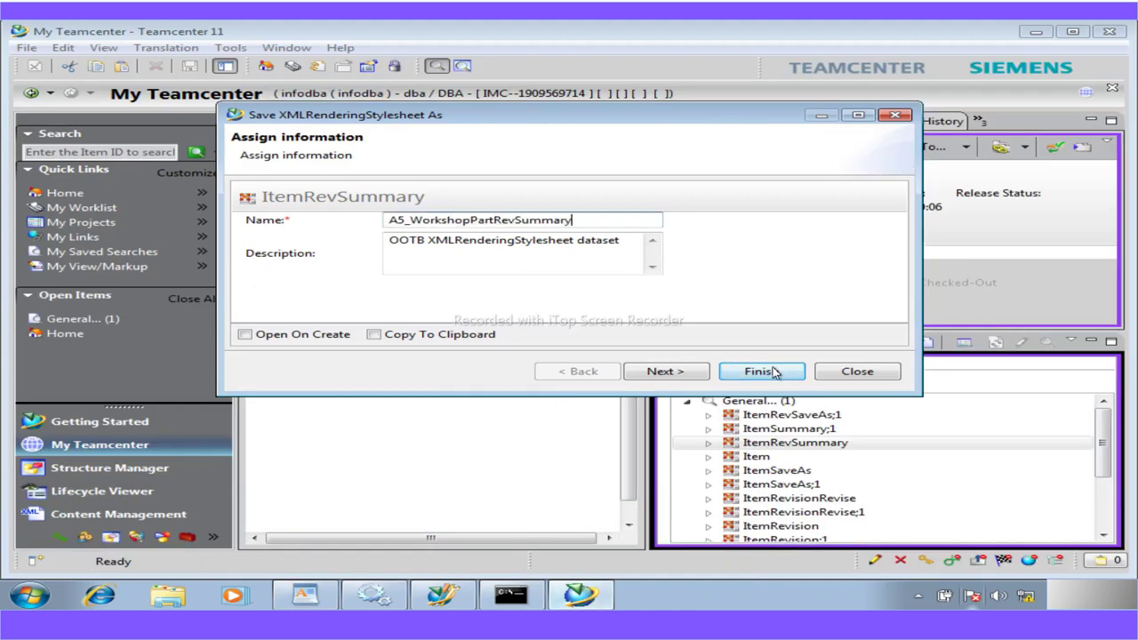
{"action": "left_click", "coordinate": [772, 373]}
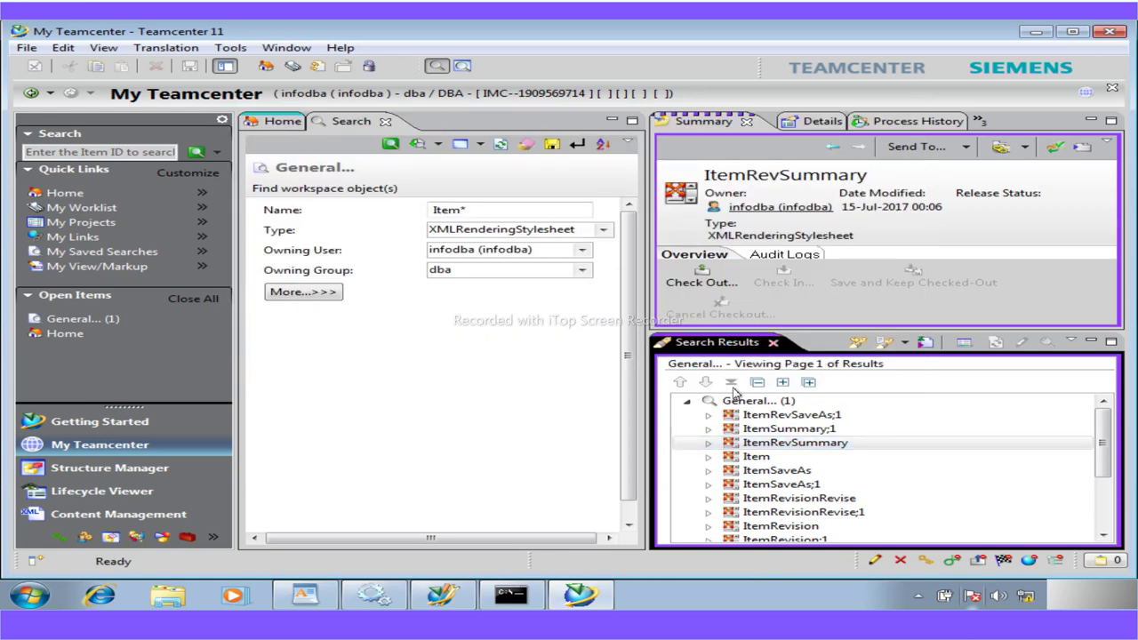
Close Search Results, expand Newstuff, select A5_WorkshopPart and widen the summary pane
{"action": "left_click", "coordinate": [773, 343]}
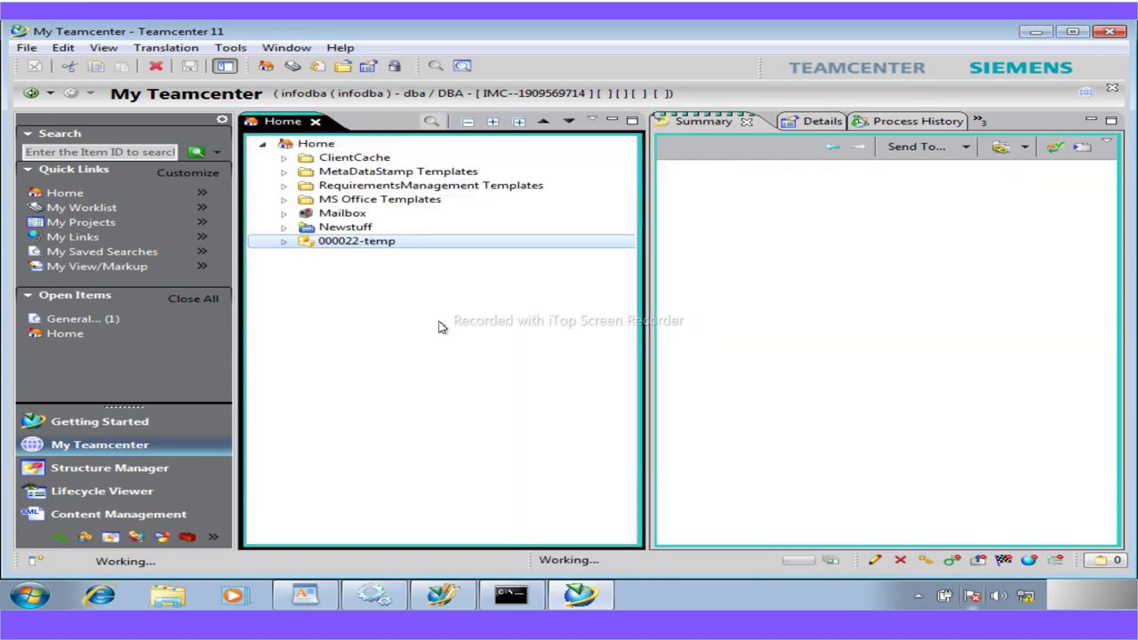
{"action": "left_click", "coordinate": [284, 228]}
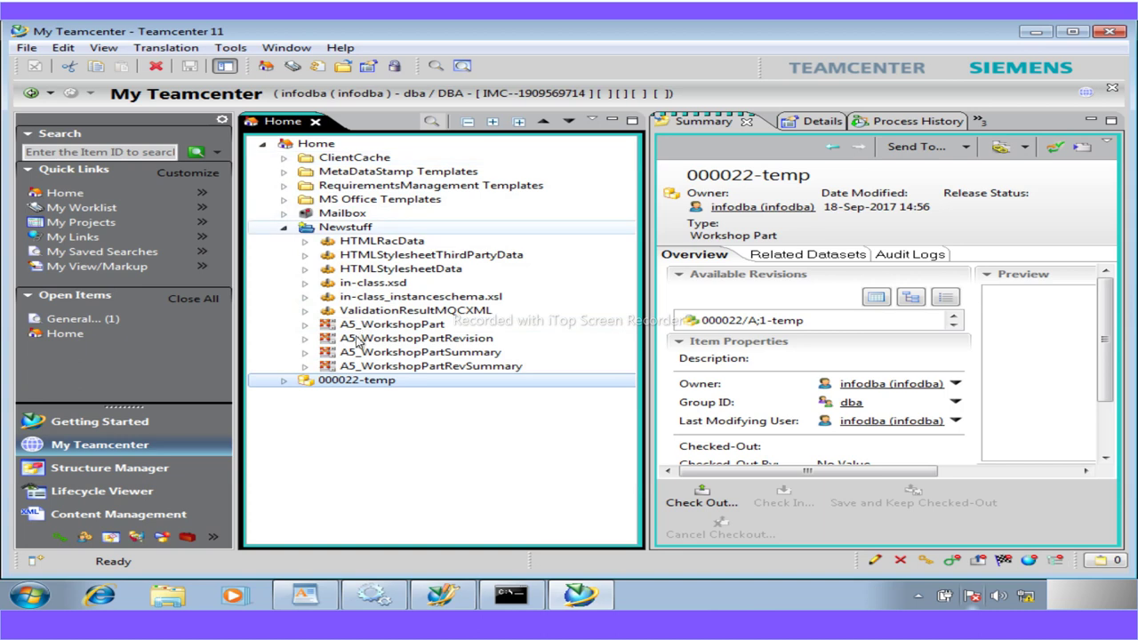
{"action": "left_click", "coordinate": [359, 327]}
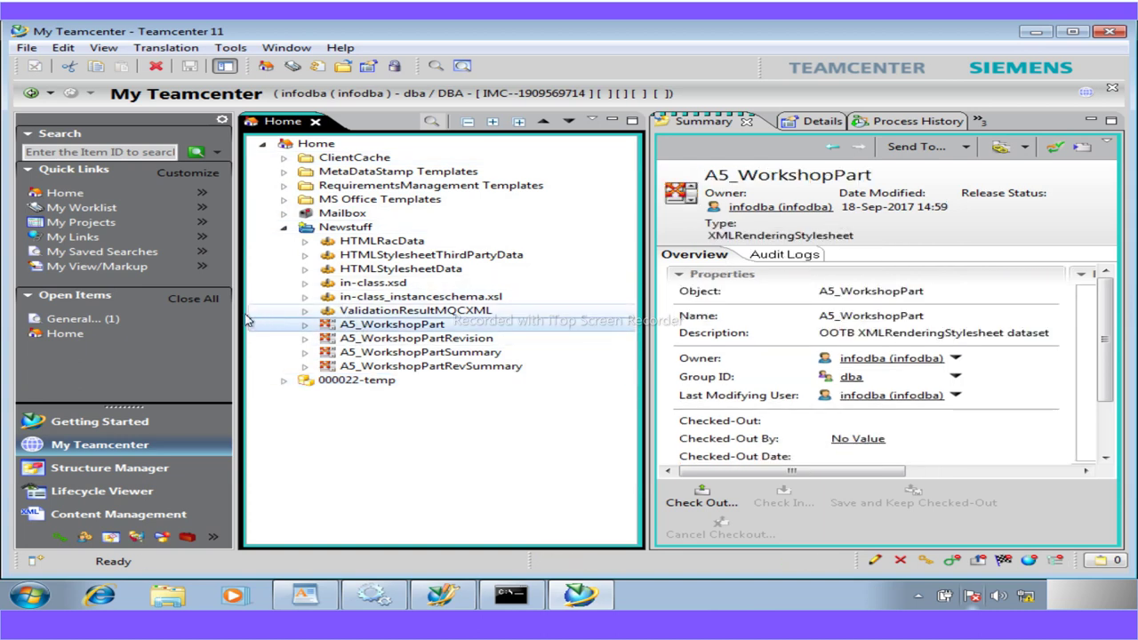
{"action": "left_click_drag", "start_coordinate": [237, 316], "coordinate": [119, 317]}
{"action": "left_click_drag", "start_coordinate": [585, 330], "coordinate": [436, 304]}
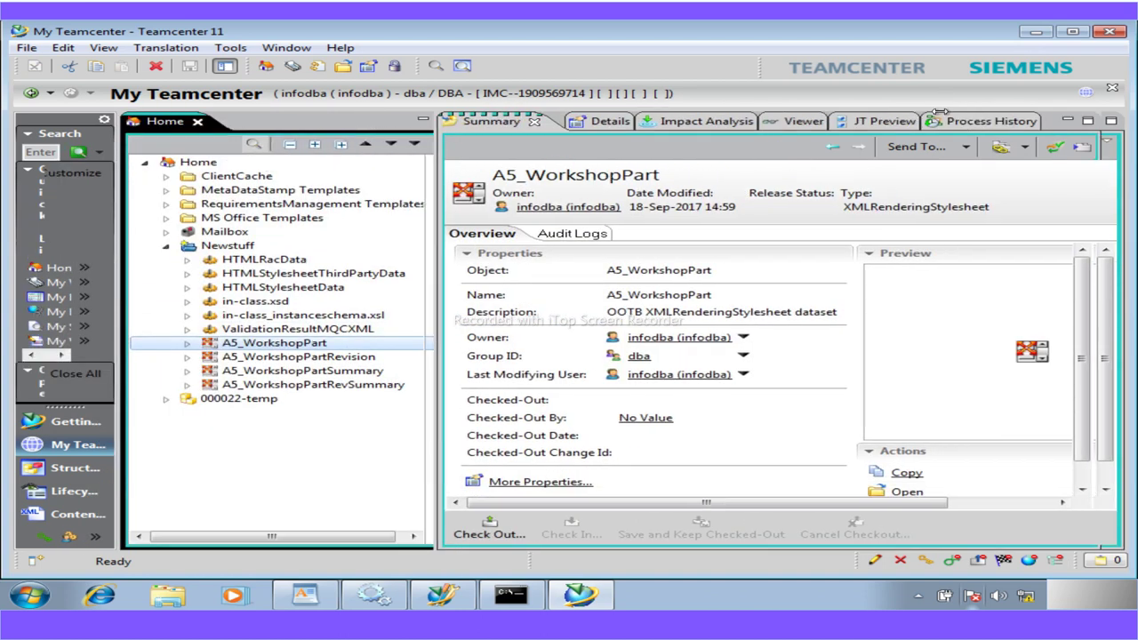
Display the A5_WorkshopPart stylesheet's XML in the Viewer
{"action": "left_click", "coordinate": [784, 123]}
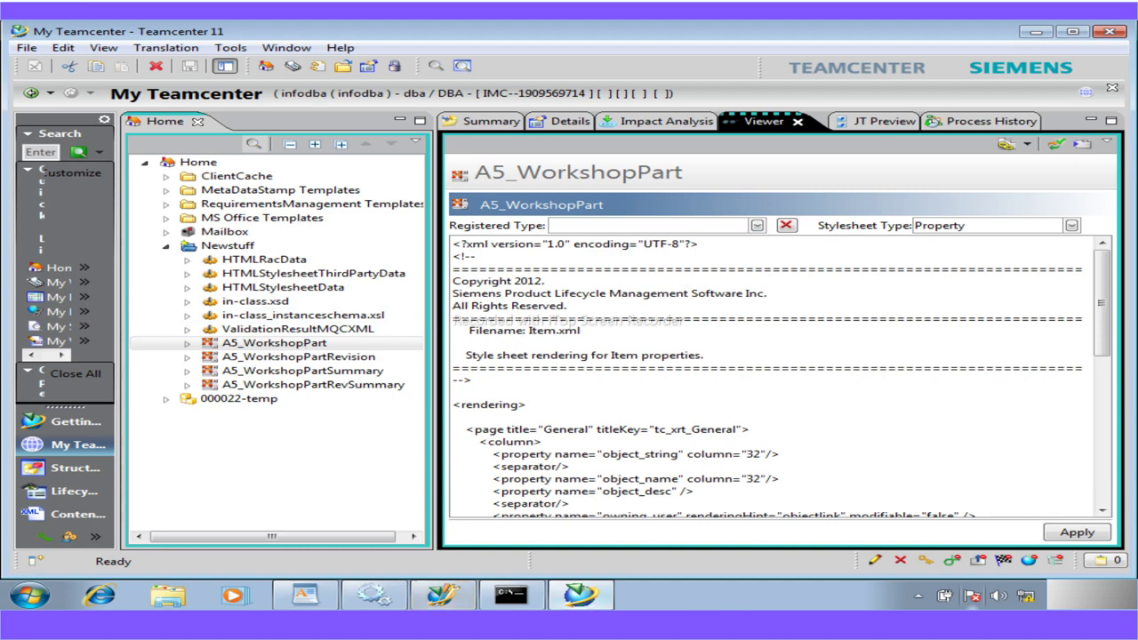
{"action": "mouse_move", "coordinate": [580, 595]}
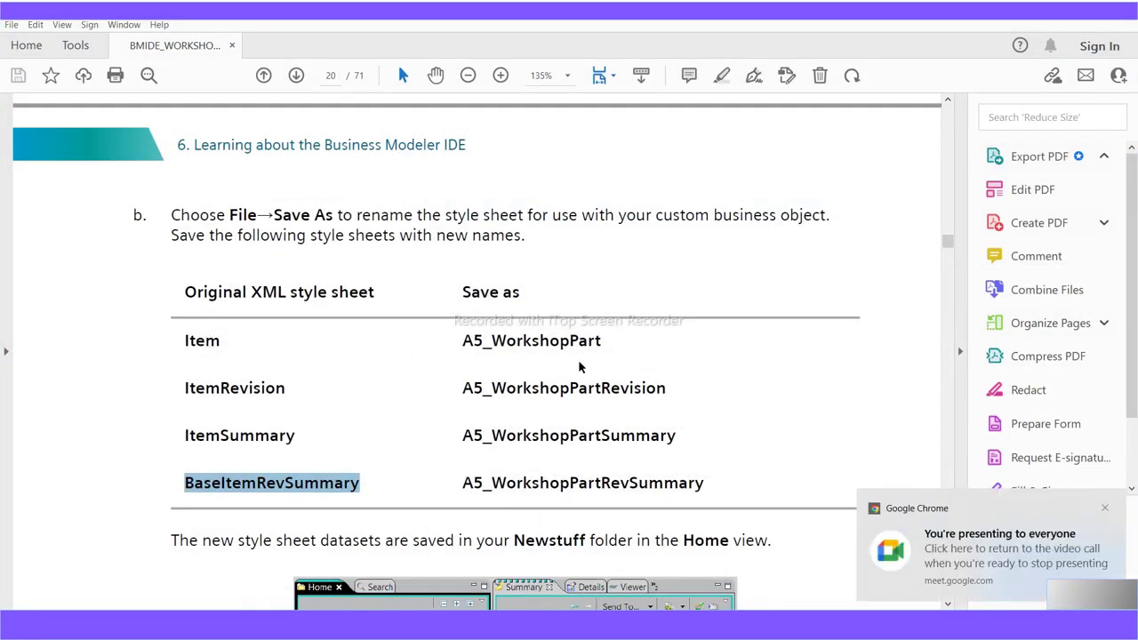
Scroll the guide PDF to the registered-type and stylesheet-type table, then return to Teamcenter
{"action": "left_click", "coordinate": [1105, 510]}
{"action": "scroll", "coordinate": [477, 355], "scroll_direction": "down", "scroll_amount": 3}
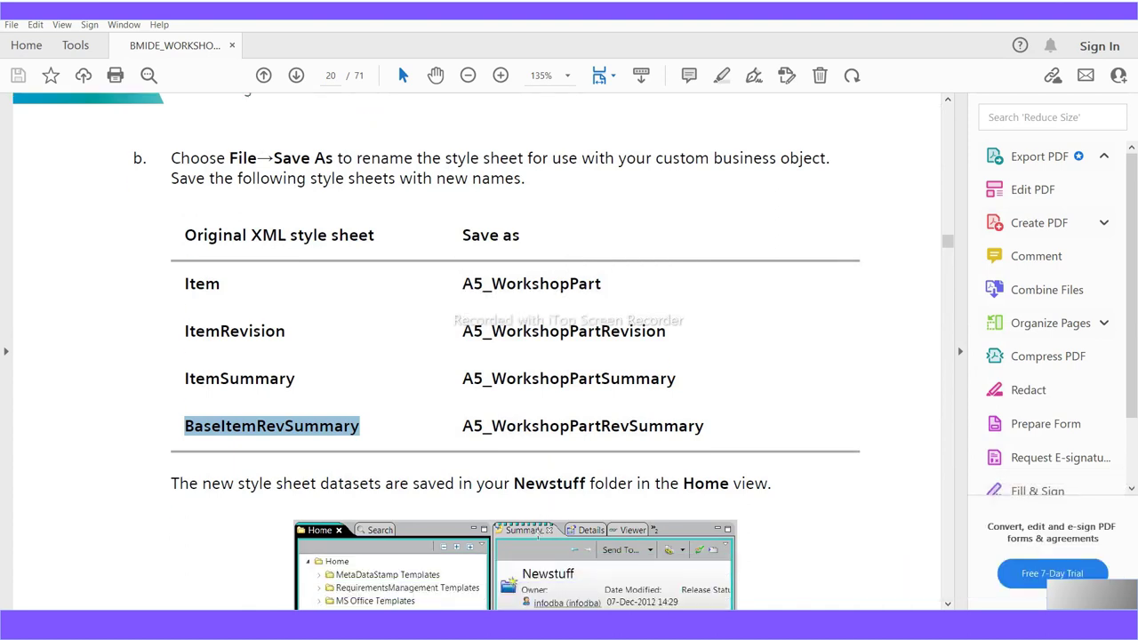
{"action": "scroll", "coordinate": [480, 356], "scroll_direction": "down", "scroll_amount": 5}
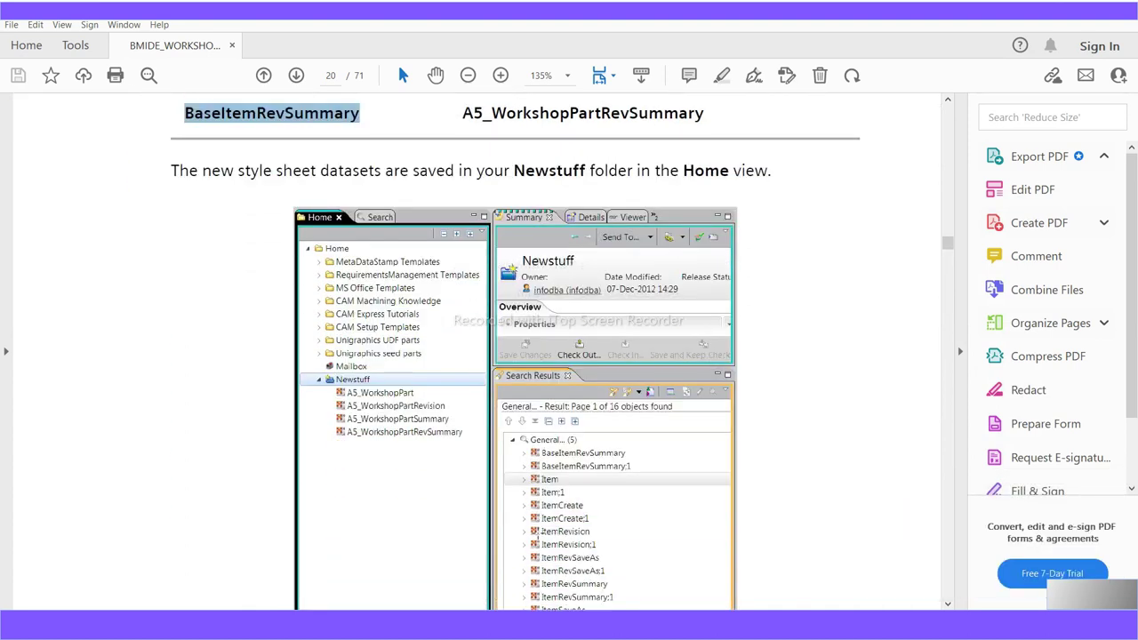
{"action": "scroll", "coordinate": [537, 531], "scroll_direction": "down", "scroll_amount": 12}
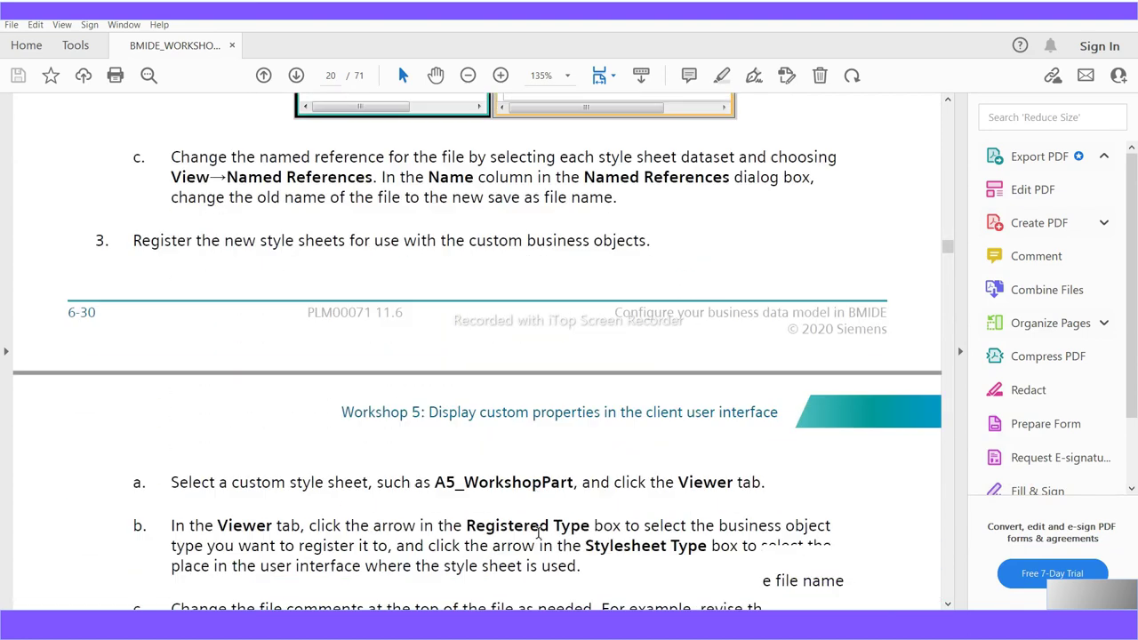
{"action": "scroll", "coordinate": [537, 531], "scroll_direction": "down", "scroll_amount": 4}
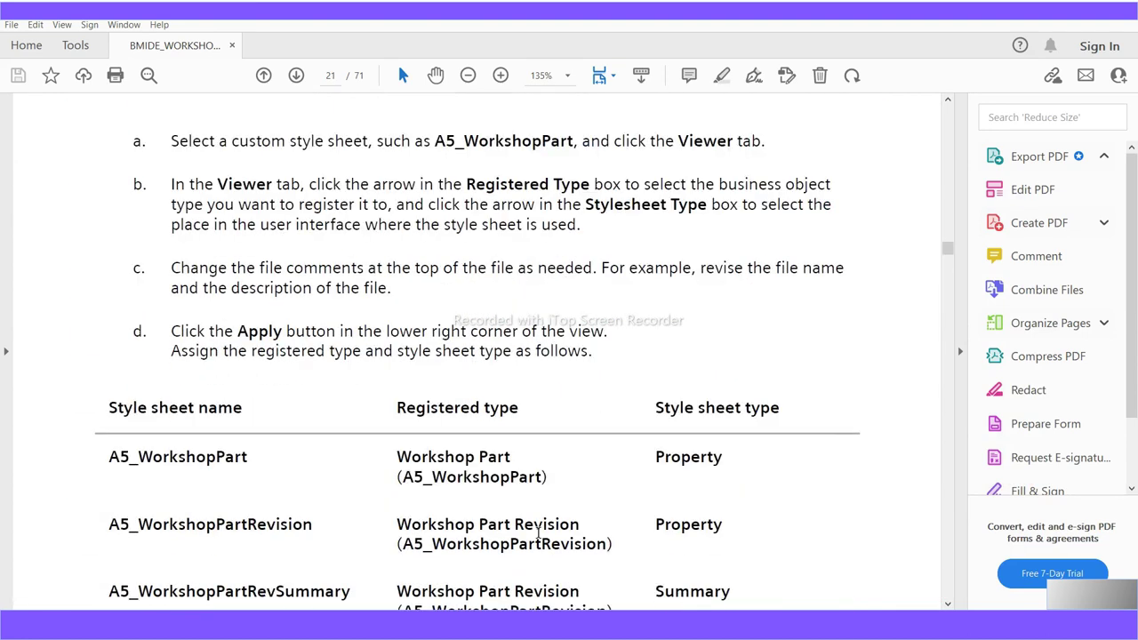
{"action": "scroll", "coordinate": [538, 532], "scroll_direction": "down", "scroll_amount": 3}
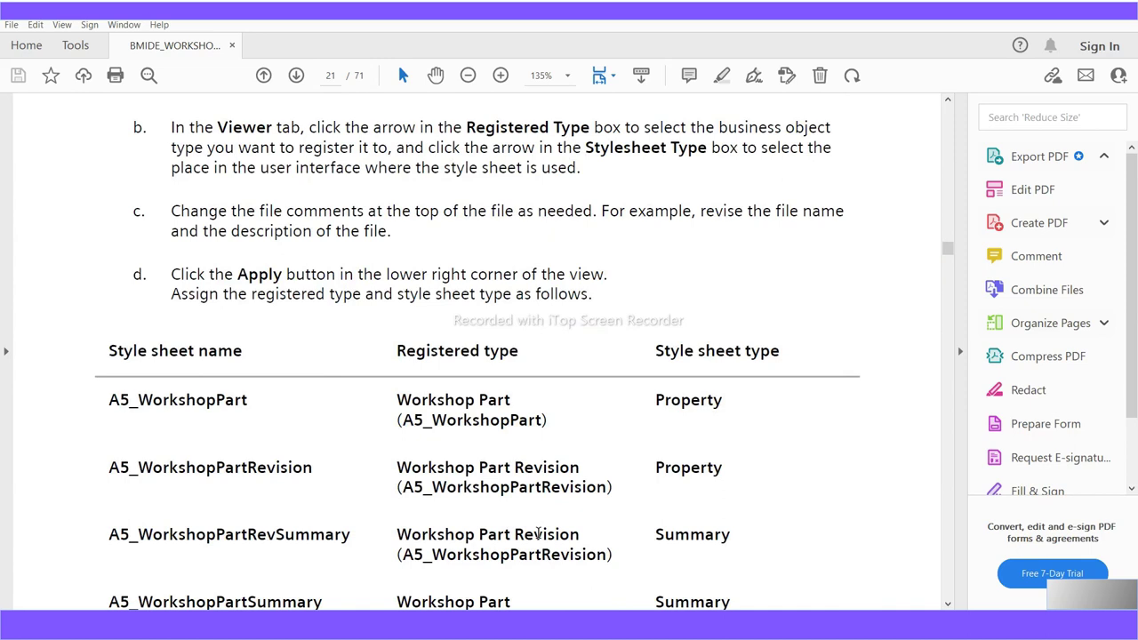
{"action": "scroll", "coordinate": [538, 531], "scroll_direction": "down", "scroll_amount": 2}
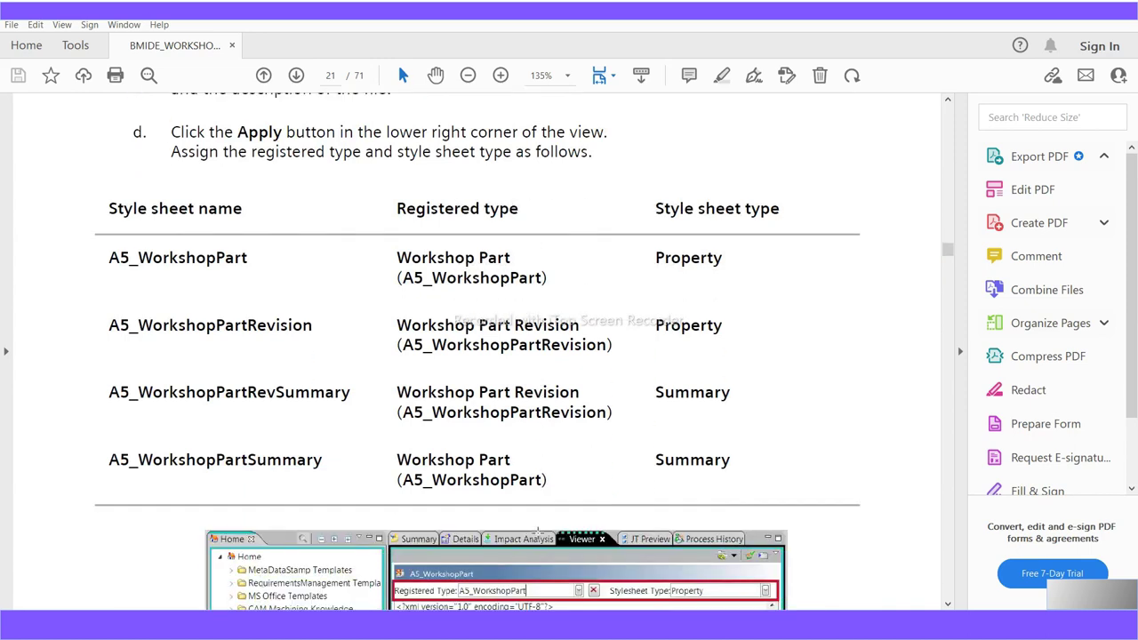
{"action": "scroll", "coordinate": [538, 532], "scroll_direction": "down", "scroll_amount": 3}
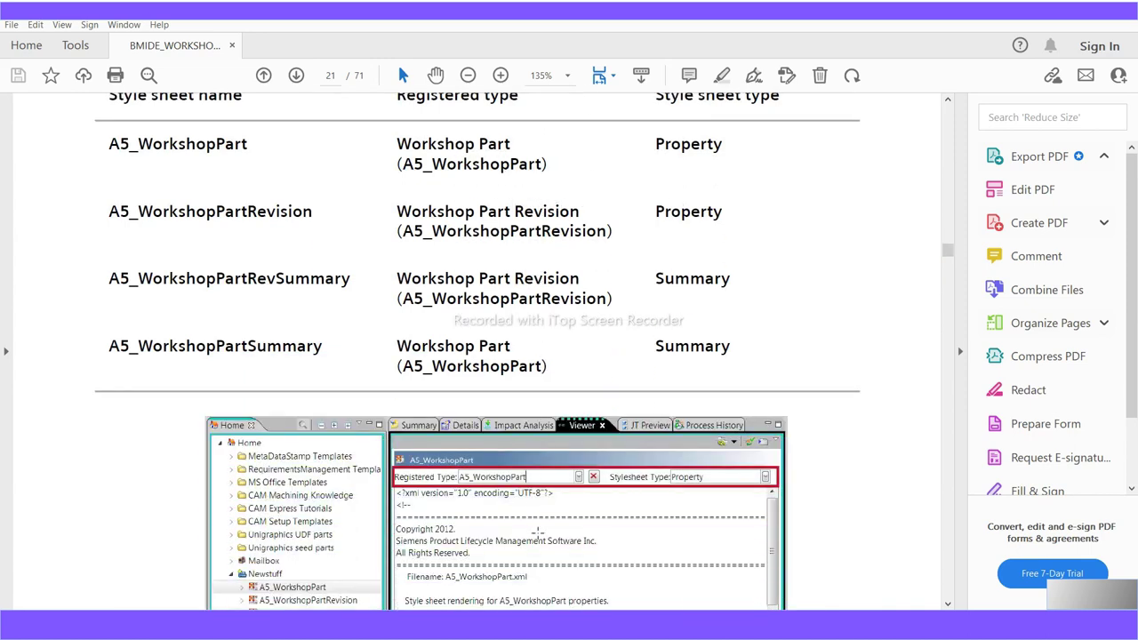
{"action": "scroll", "coordinate": [538, 532], "scroll_direction": "down", "scroll_amount": 3}
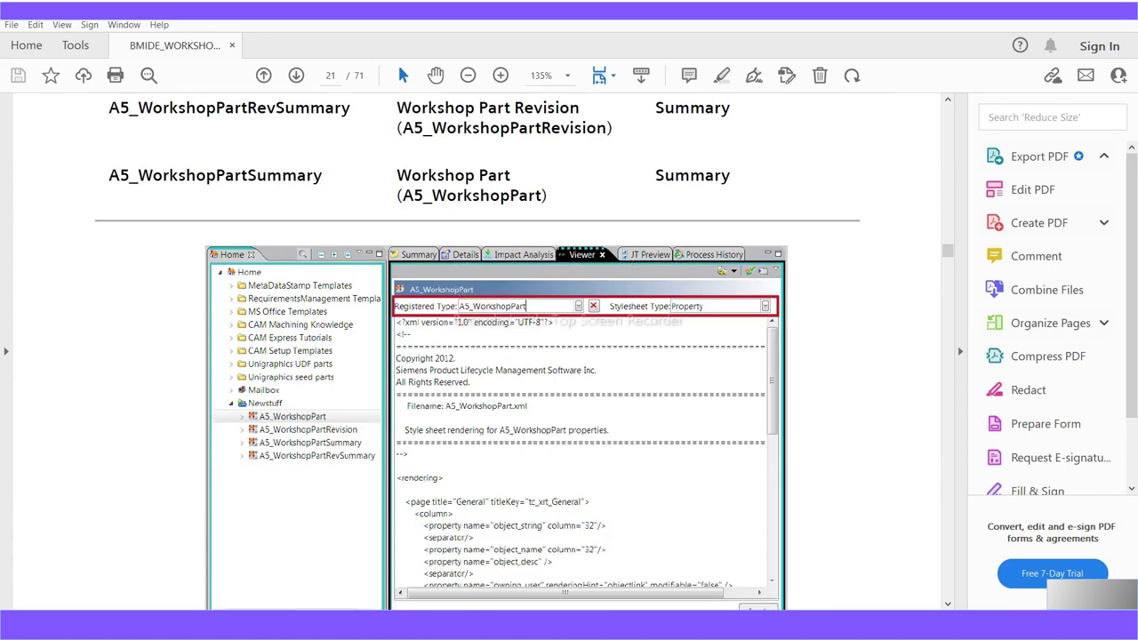
{"action": "mouse_move", "coordinate": [566, 635]}
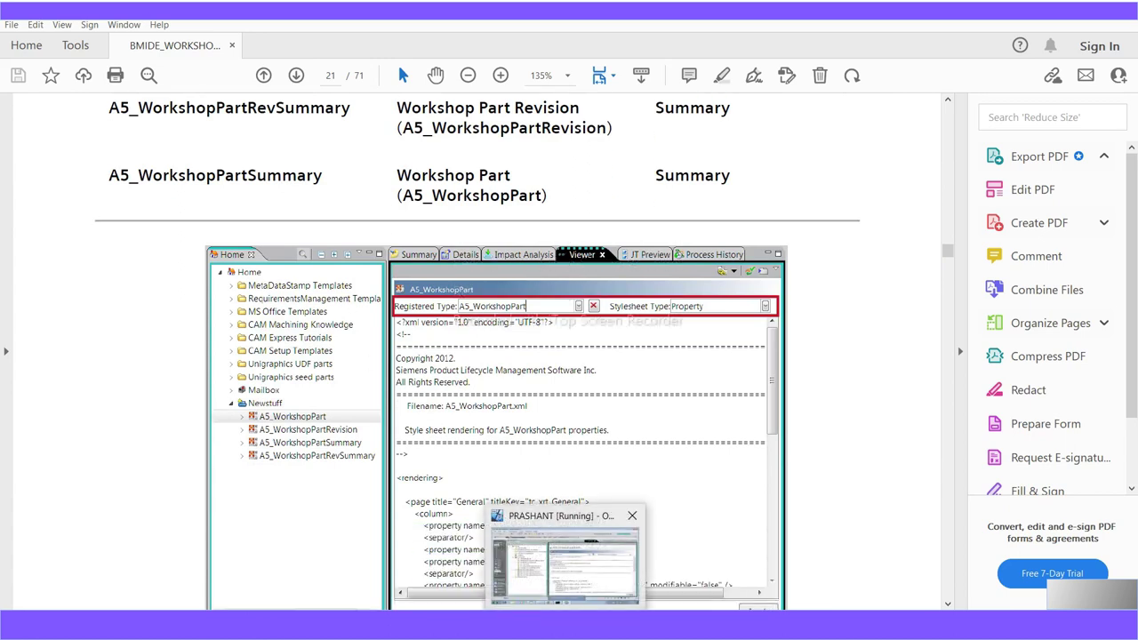
{"action": "left_click", "coordinate": [566, 555]}
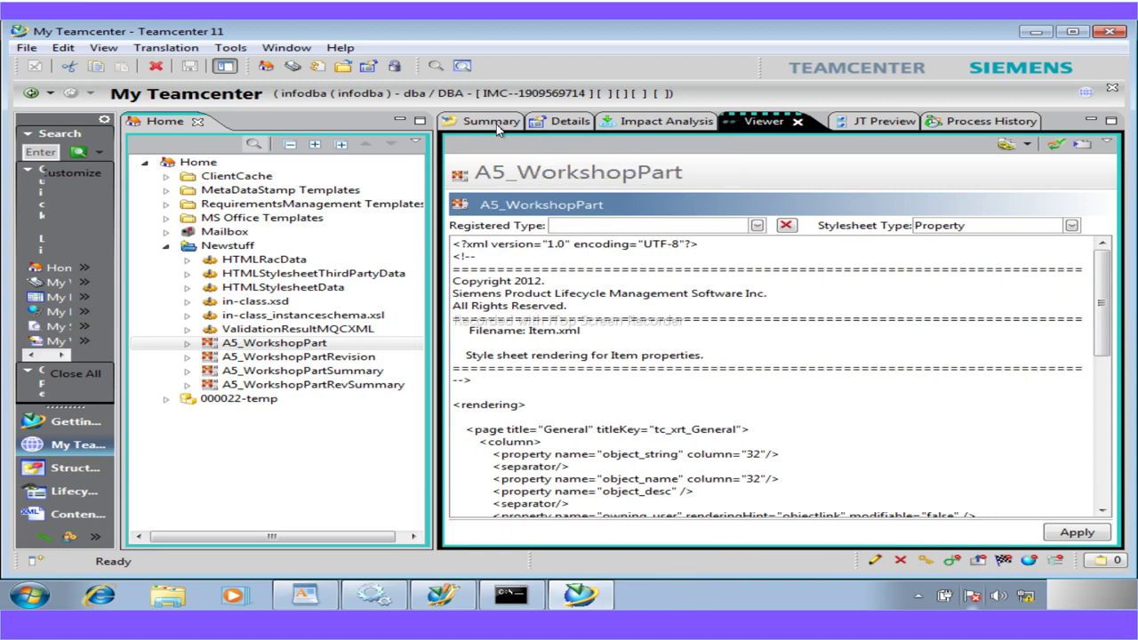
Set A5_WorkshopPartSummary's Registered Type to Workshop Part
{"action": "left_click", "coordinate": [306, 370]}
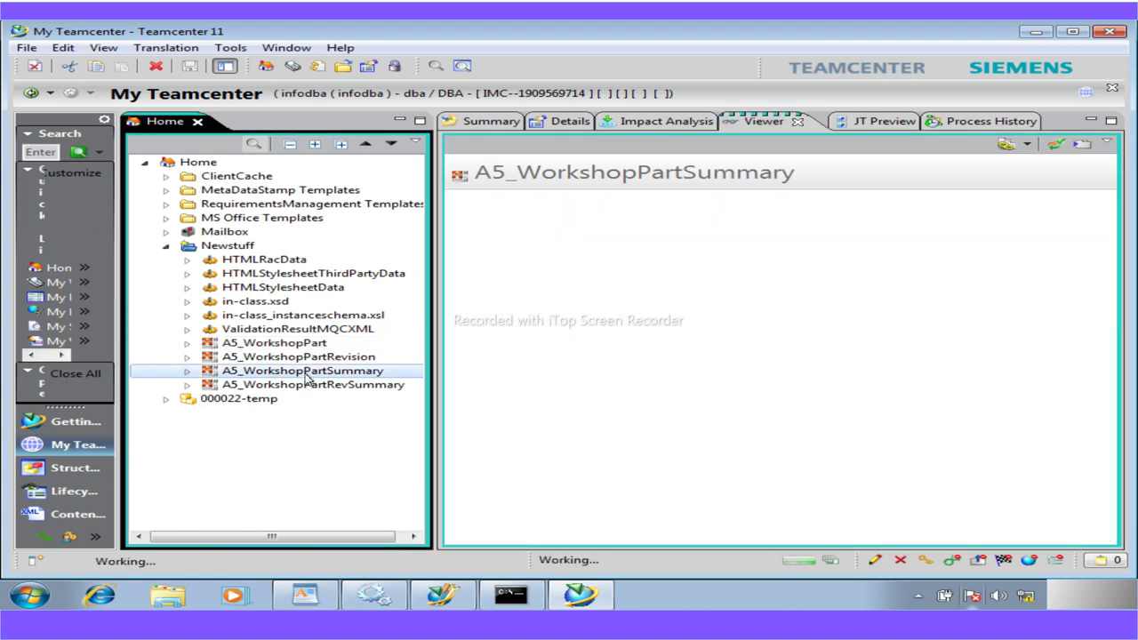
{"action": "left_click", "coordinate": [307, 359]}
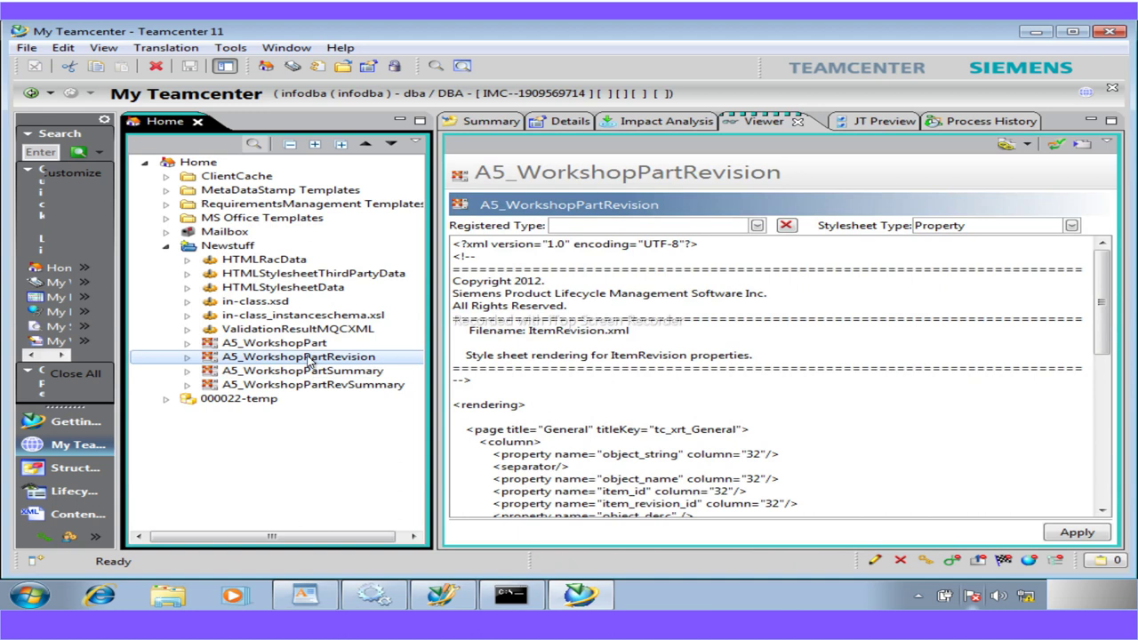
{"action": "left_click", "coordinate": [306, 371]}
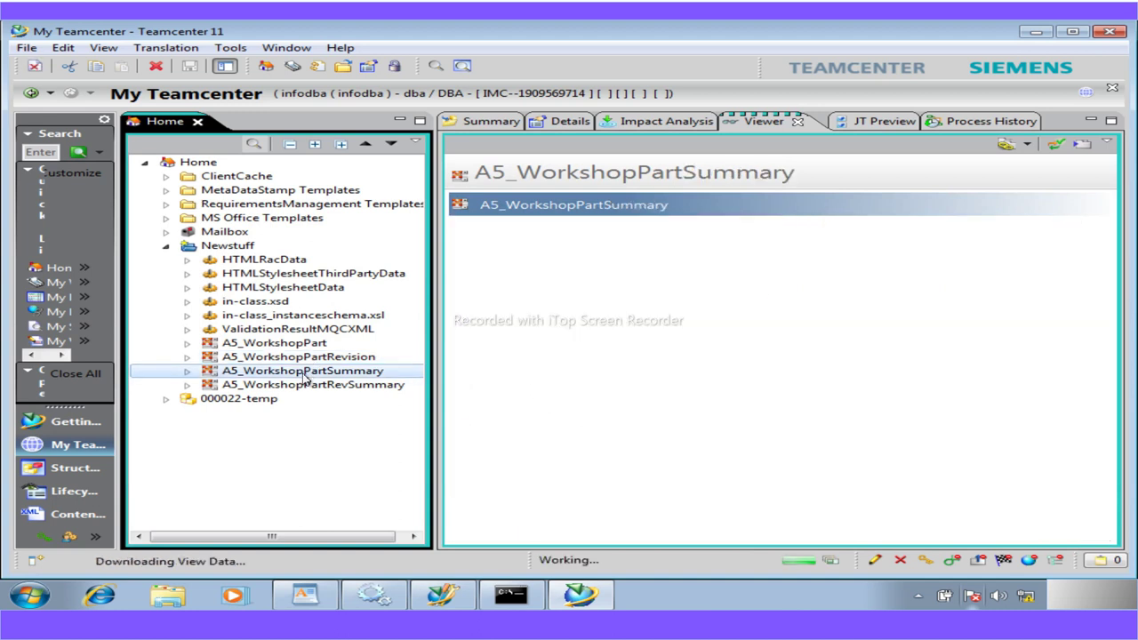
{"action": "left_click", "coordinate": [757, 225]}
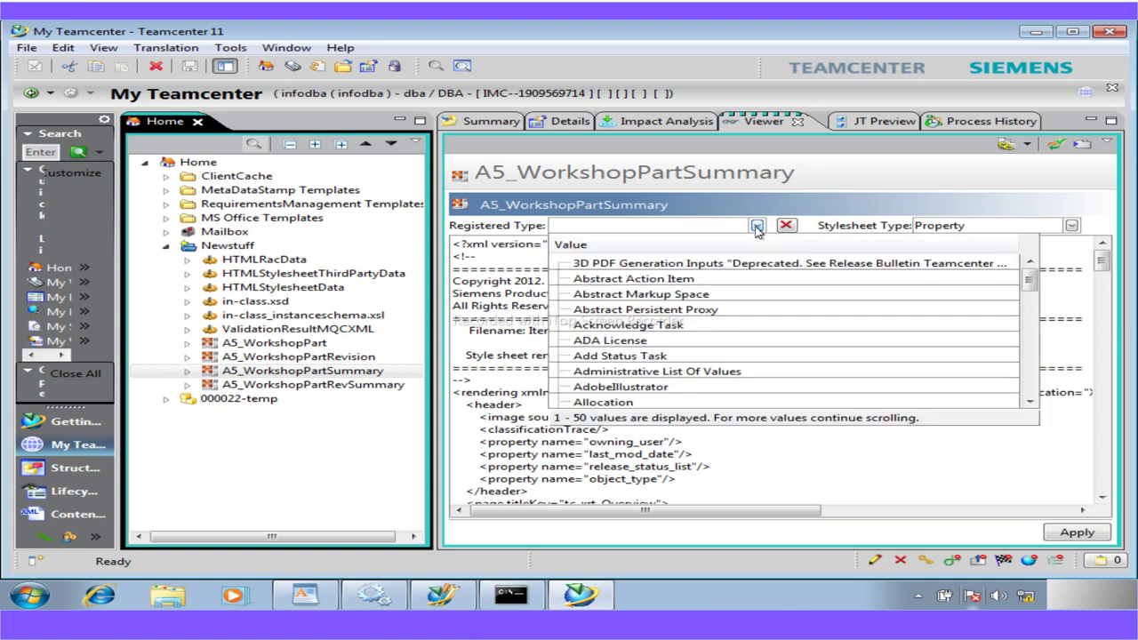
{"action": "left_click", "coordinate": [657, 232]}
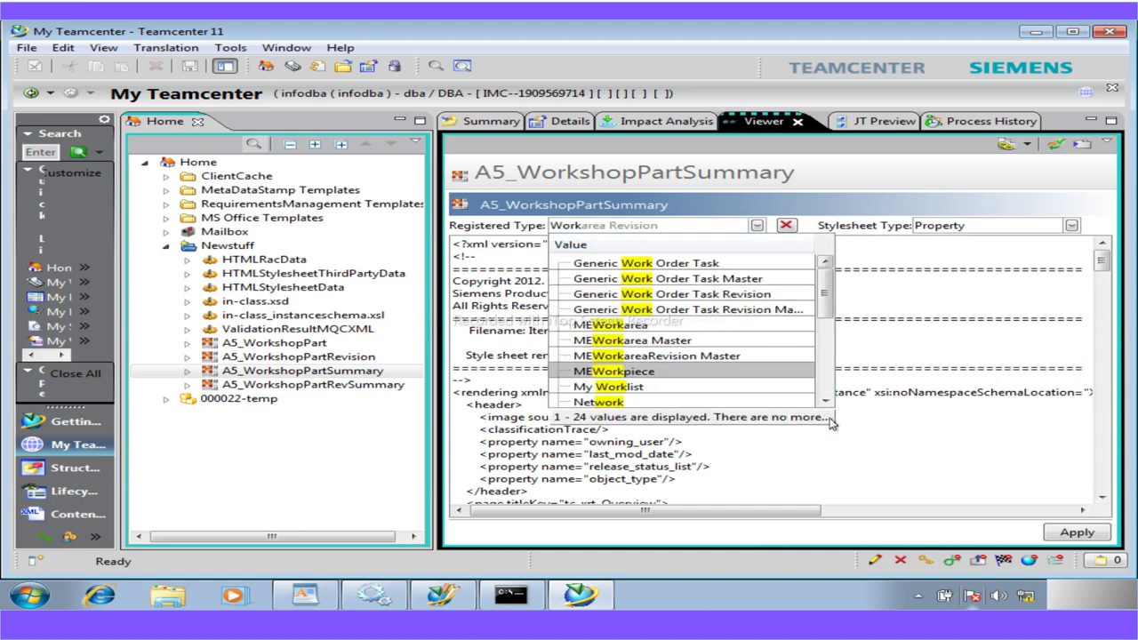
{"action": "left_click", "coordinate": [826, 401]}
{"action": "left_click", "coordinate": [826, 402]}
{"action": "left_click", "coordinate": [826, 402]}
{"action": "left_click", "coordinate": [826, 401]}
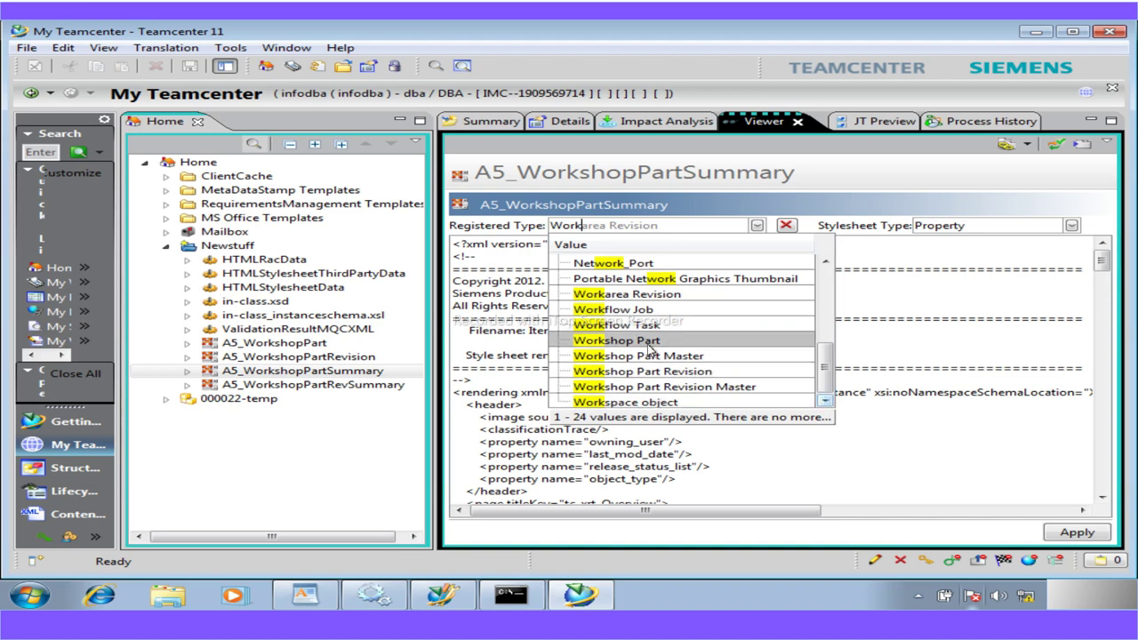
{"action": "left_click", "coordinate": [649, 342]}
Set its Stylesheet Type to Summary and apply the registration
{"action": "left_click", "coordinate": [1071, 226]}
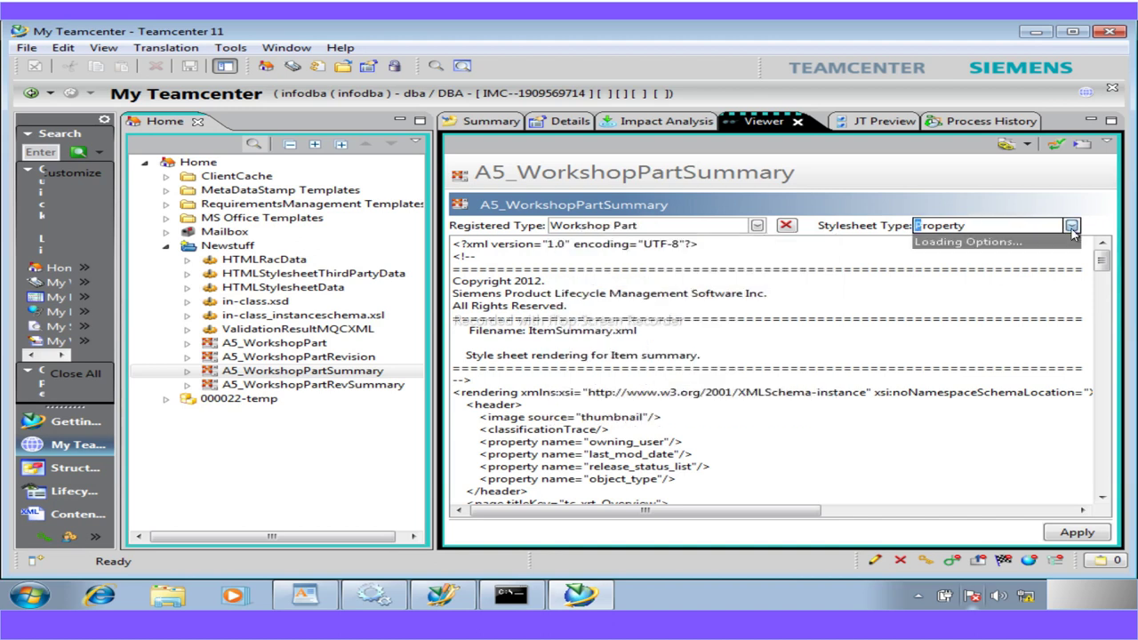
{"action": "left_click", "coordinate": [942, 271]}
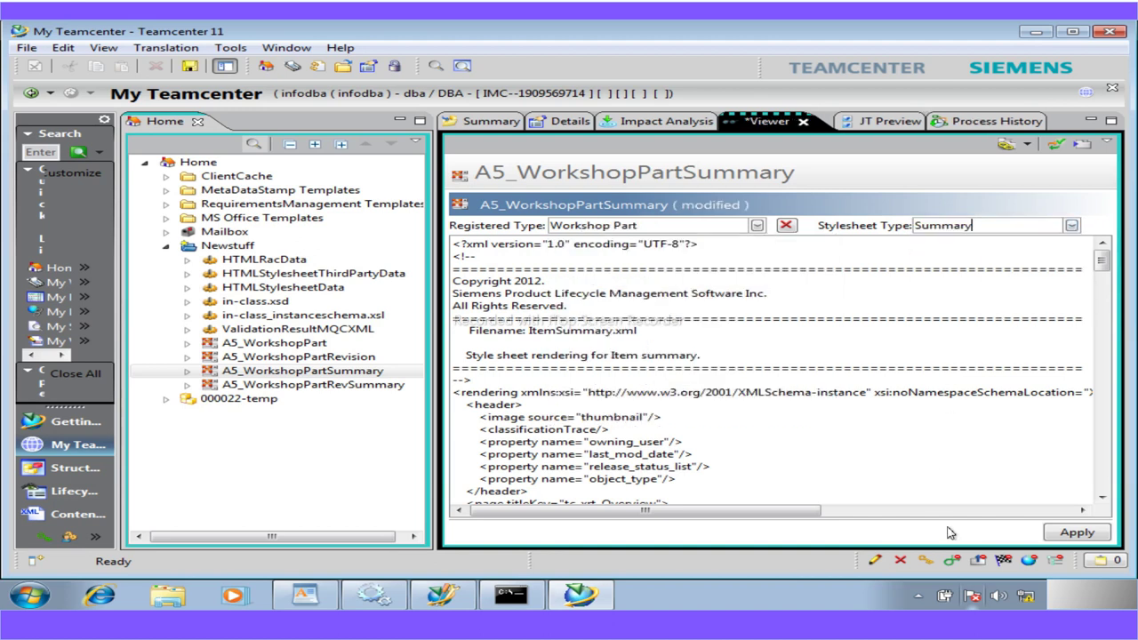
{"action": "left_click", "coordinate": [1075, 532]}
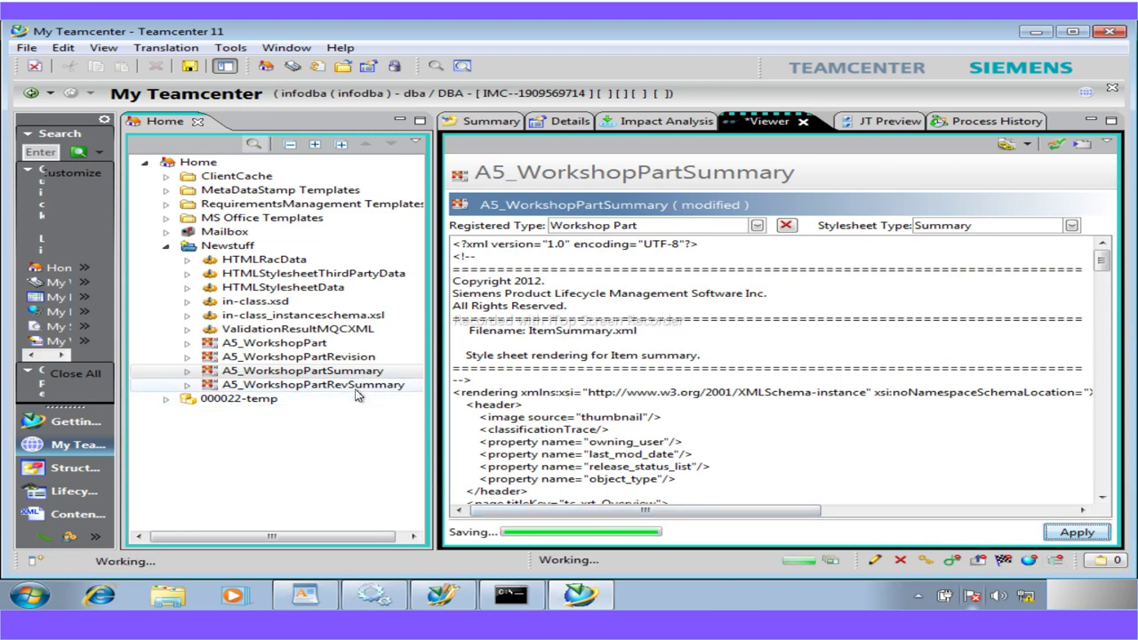
{"action": "left_click", "coordinate": [356, 385]}
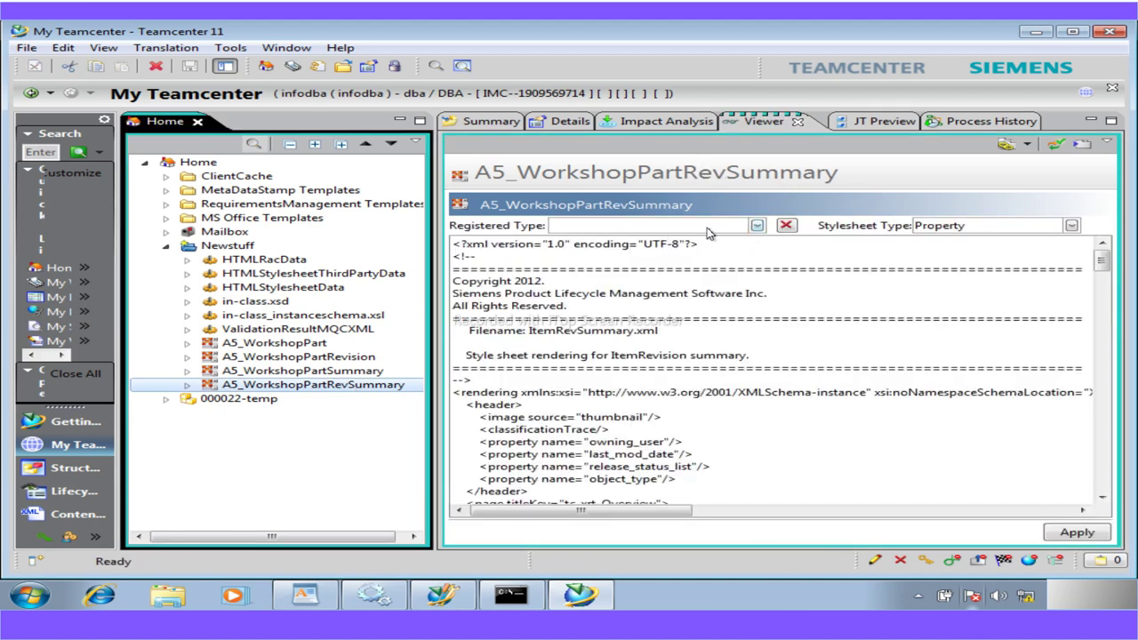
Register A5_WorkshopPartRevSummary to Workshop Part Revision as a Summary stylesheet and apply
{"action": "left_click", "coordinate": [708, 230]}
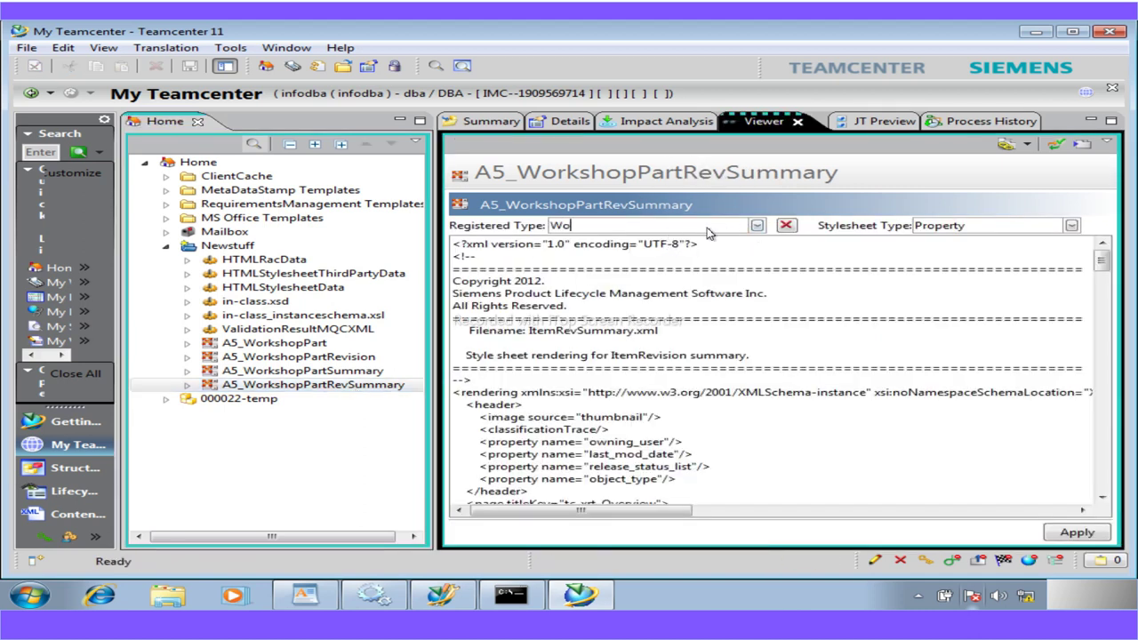
{"action": "type", "text": "Workshop"}
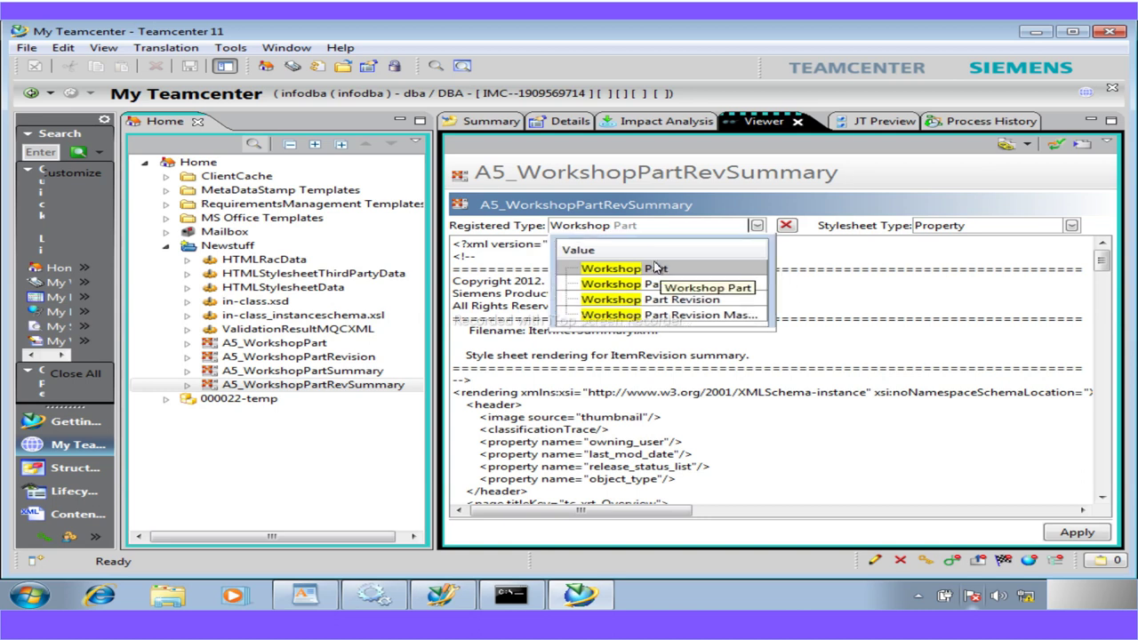
{"action": "left_click", "coordinate": [655, 300]}
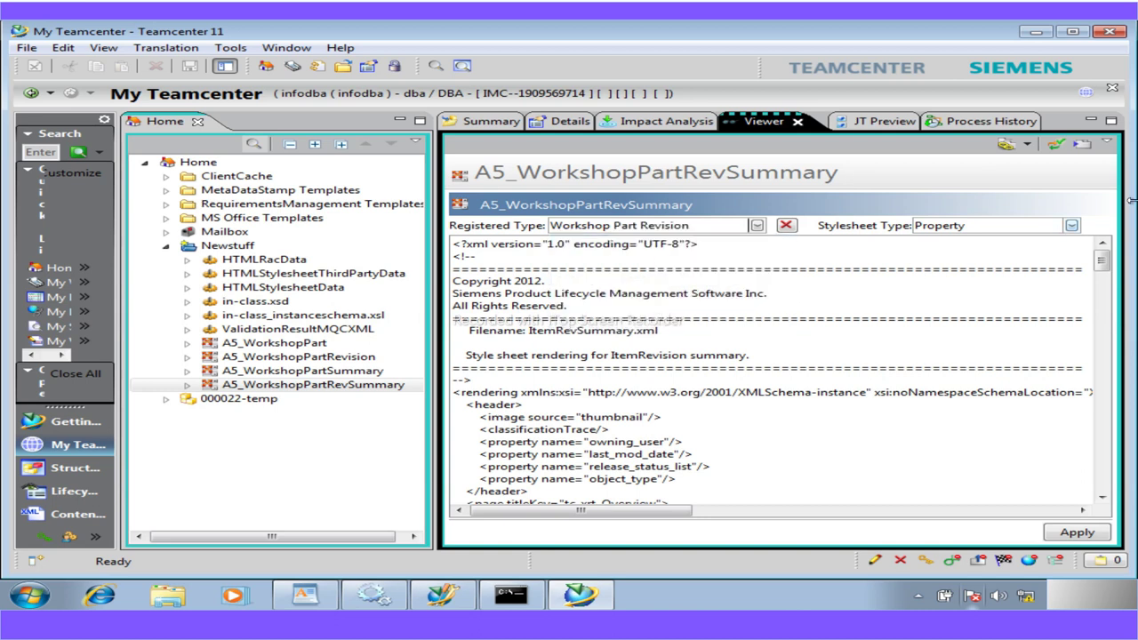
{"action": "left_click", "coordinate": [1072, 226]}
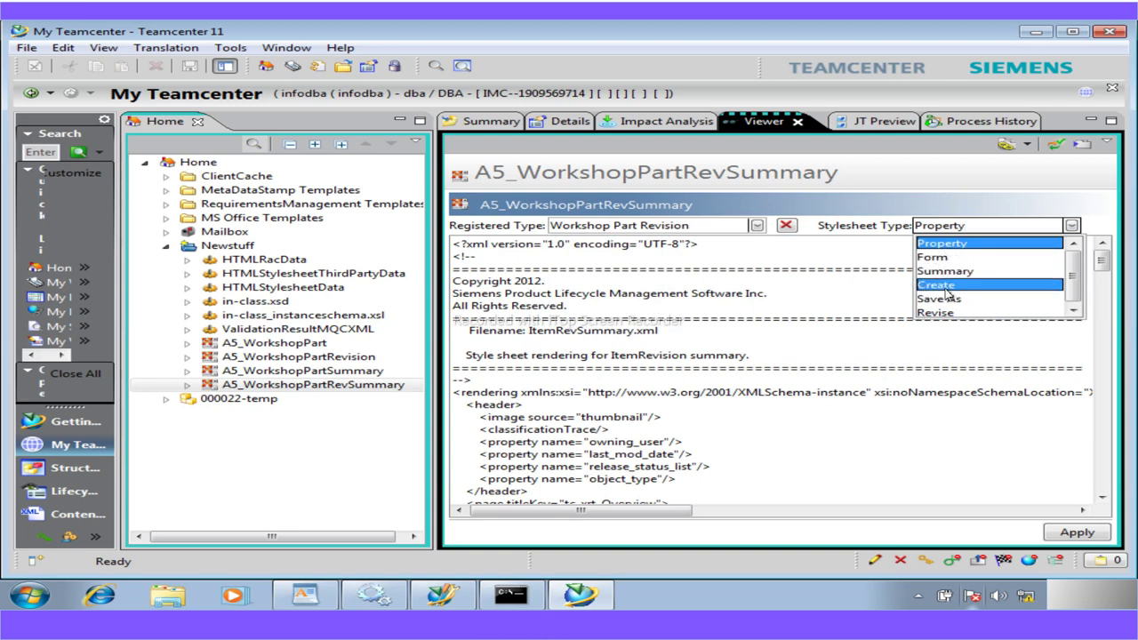
{"action": "left_click", "coordinate": [948, 272]}
{"action": "left_click", "coordinate": [1066, 533]}
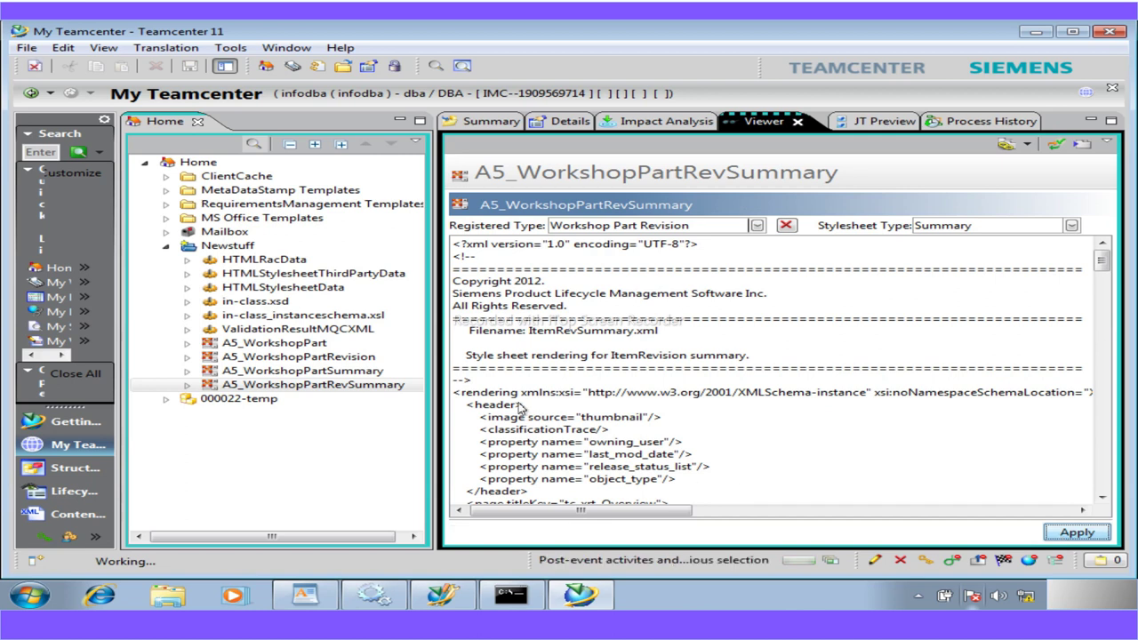
{"action": "left_click", "coordinate": [317, 371]}
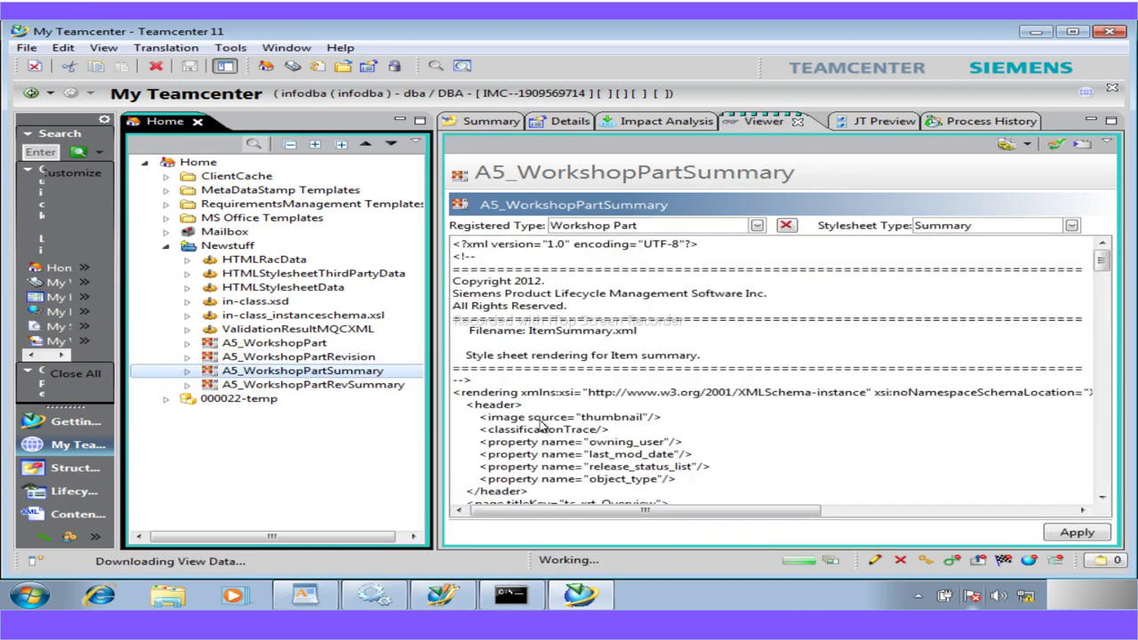
Scroll the A5_WorkshopPartSummary XML down to the tc_xrt_ItemProperties section
{"action": "left_click", "coordinate": [1102, 497]}
{"action": "left_click", "coordinate": [1102, 497]}
{"action": "left_click", "coordinate": [1101, 497]}
{"action": "left_click", "coordinate": [1101, 497]}
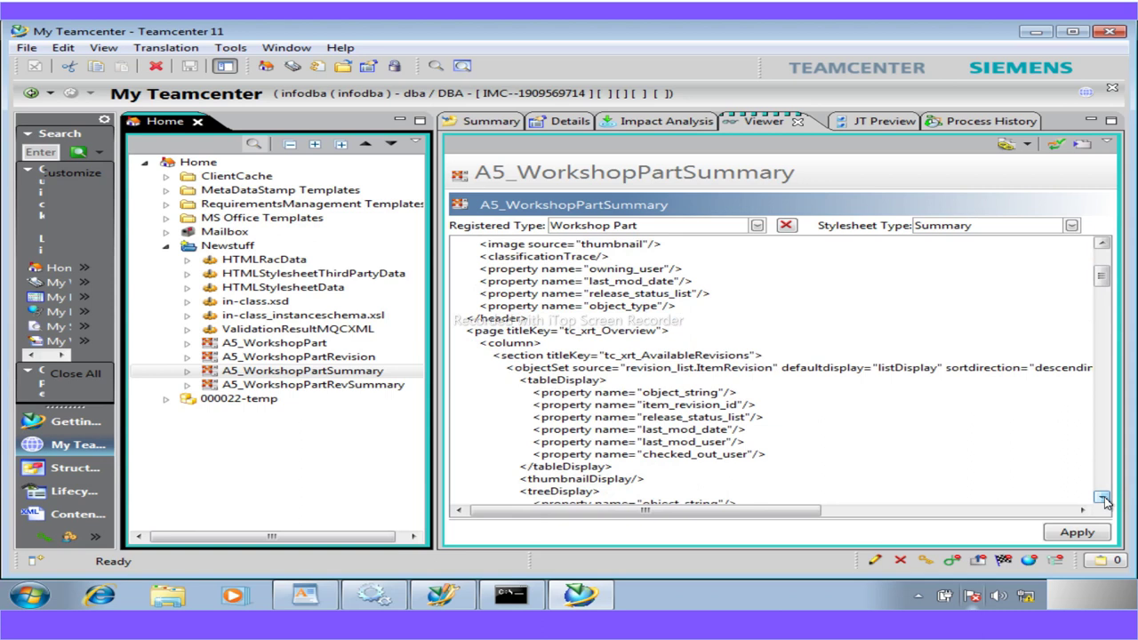
{"action": "left_click", "coordinate": [1101, 497]}
{"action": "left_click", "coordinate": [1101, 497]}
{"action": "left_click", "coordinate": [1101, 497]}
{"action": "left_click", "coordinate": [1102, 497]}
{"action": "left_click", "coordinate": [1101, 497]}
{"action": "left_click", "coordinate": [1101, 497]}
{"action": "left_click", "coordinate": [1101, 497]}
{"action": "left_click", "coordinate": [1101, 497]}
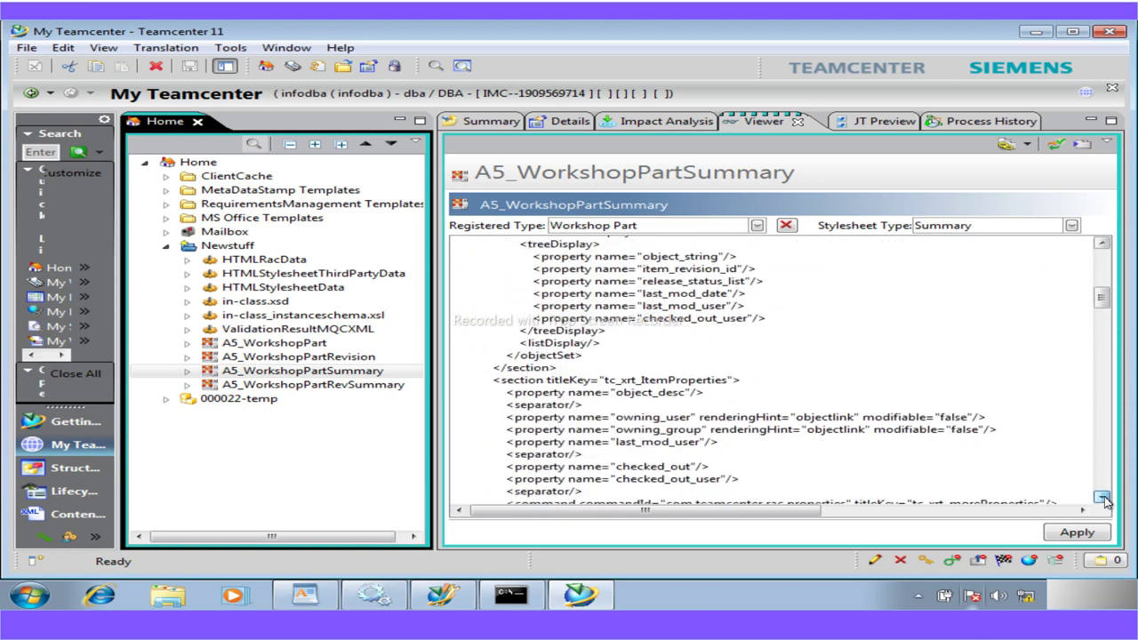
{"action": "left_click", "coordinate": [1101, 497]}
{"action": "left_click", "coordinate": [1101, 497]}
{"action": "left_click_drag", "start_coordinate": [494, 355], "coordinate": [560, 492]}
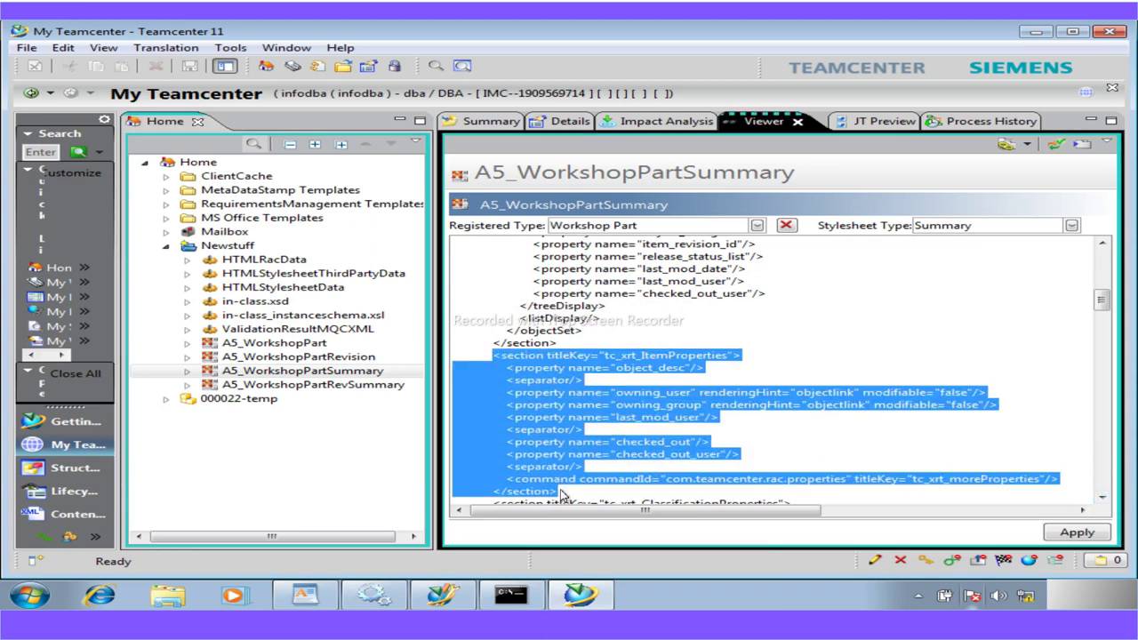
{"action": "left_click", "coordinate": [584, 382]}
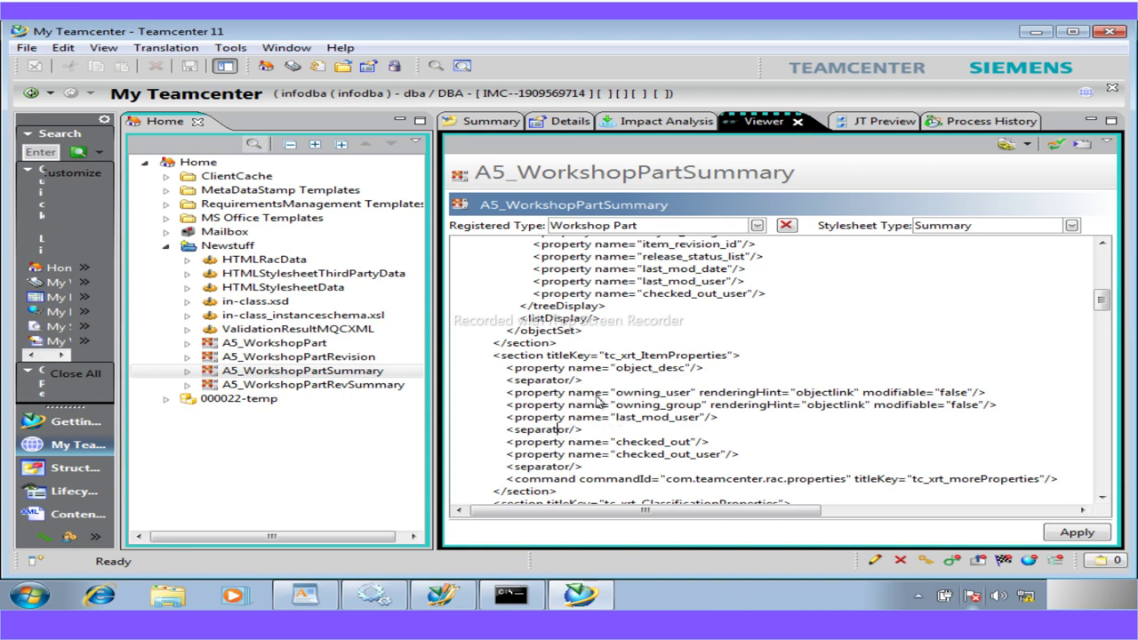
Copy the owning_user through separator lines and paste them after the first separator
{"action": "left_click_drag", "start_coordinate": [586, 388], "coordinate": [537, 388]}
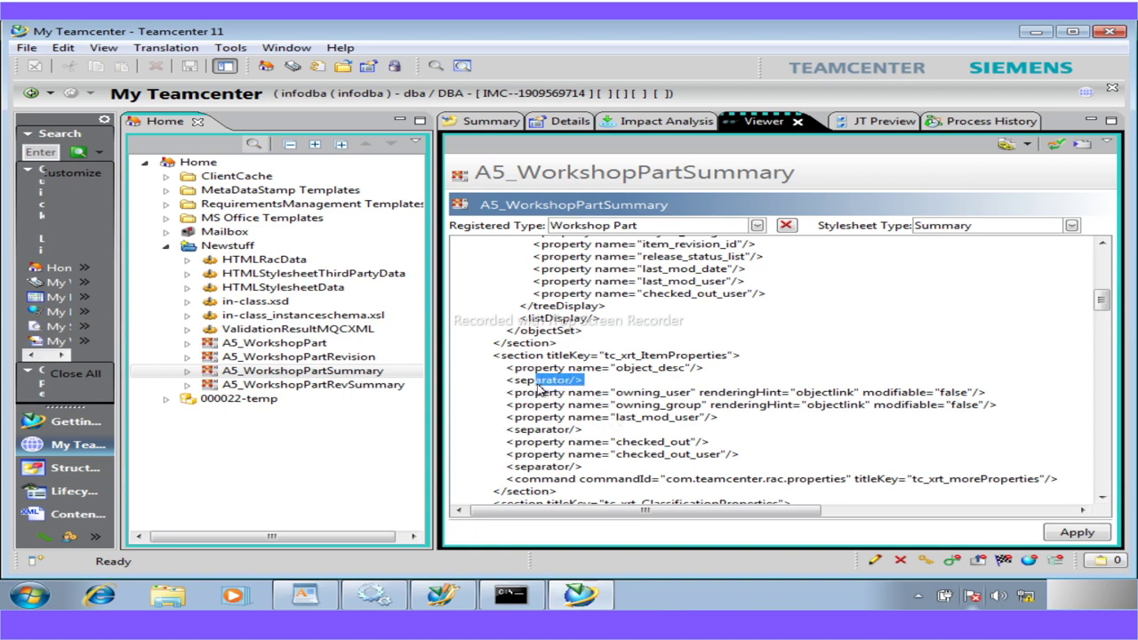
{"action": "left_click_drag", "start_coordinate": [584, 430], "coordinate": [510, 405]}
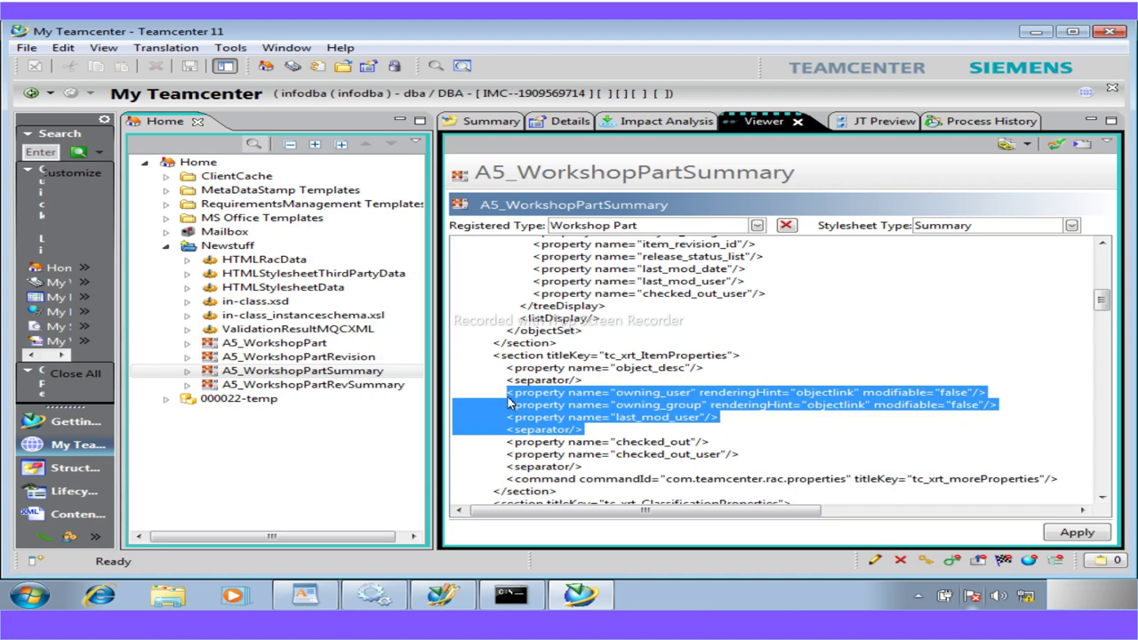
{"action": "left_click", "coordinate": [586, 383]}
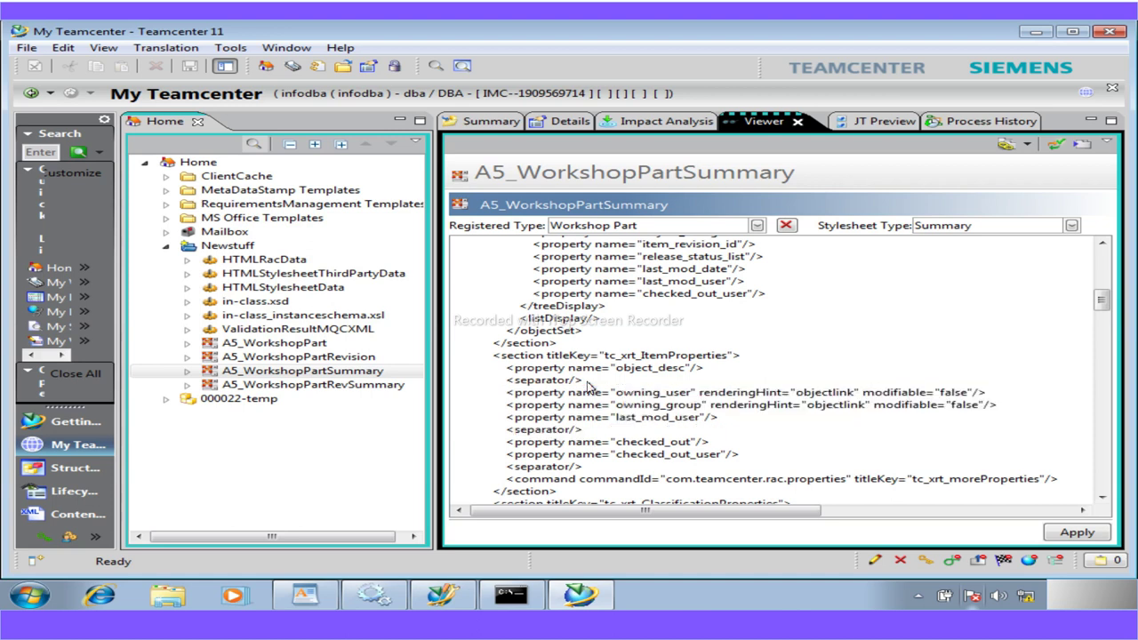
{"action": "key", "text": "Return"}
{"action": "type", "text": "<property name=\"owning_user\" renderingHint=\"objectlink\" modifiable=\"false\"/> <property name=\"owning_group\" renderingHint=\"objectlink\" modifiable=\"false\"/> <property name=\"last_mod_user\"/> <separator/>"}
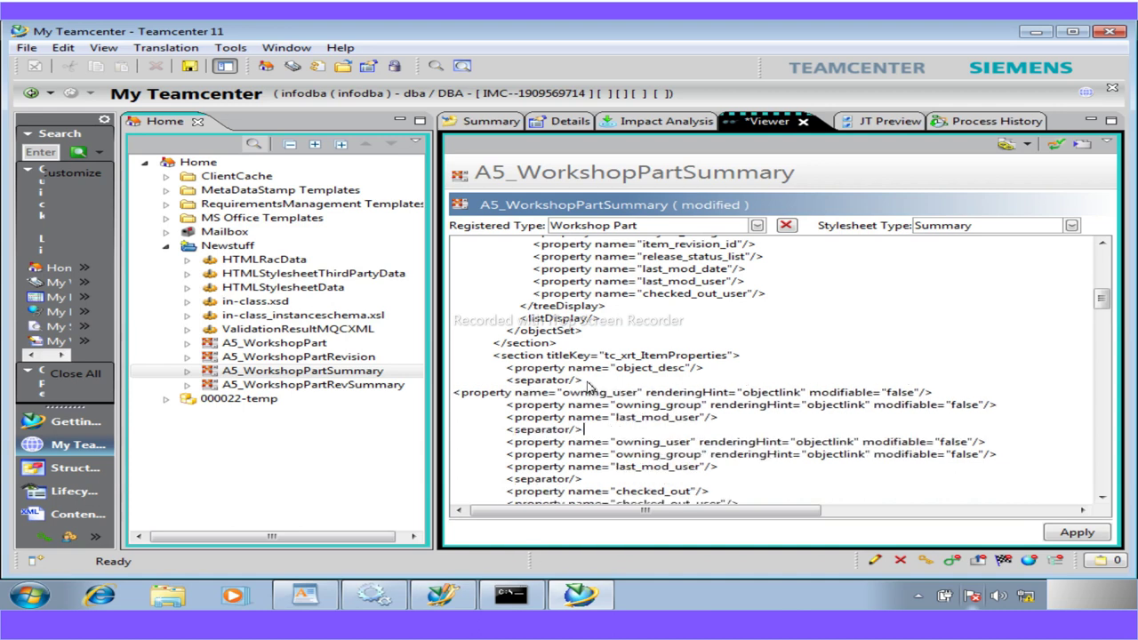
Delete the duplicate owning_user line and the leftover blank line
{"action": "left_click", "coordinate": [454, 395]}
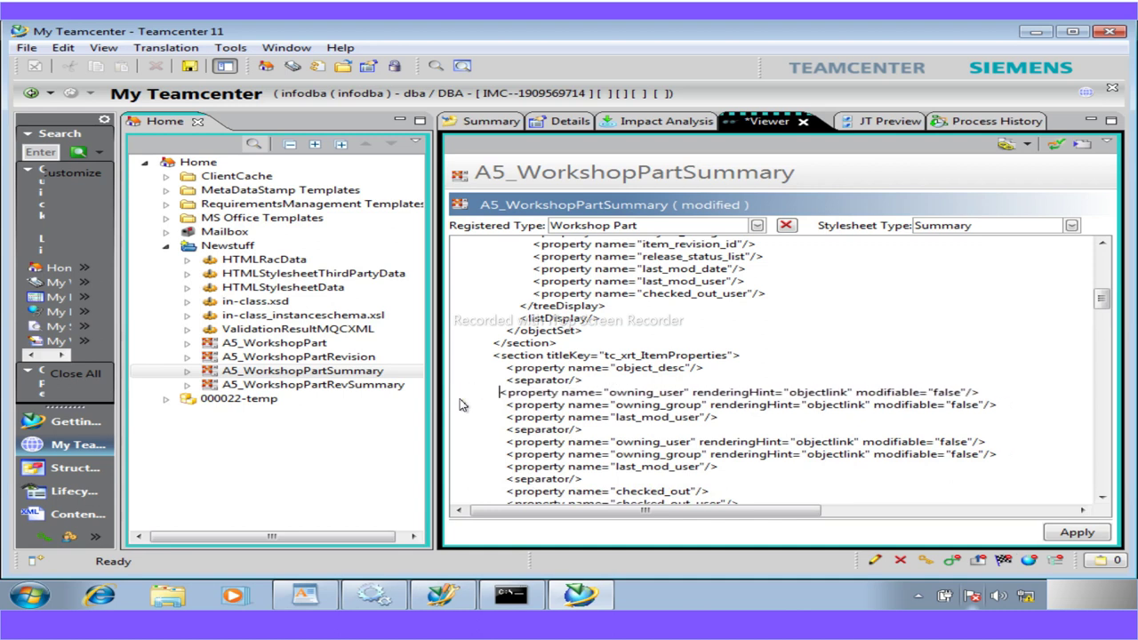
{"action": "left_click_drag", "start_coordinate": [985, 392], "coordinate": [509, 399]}
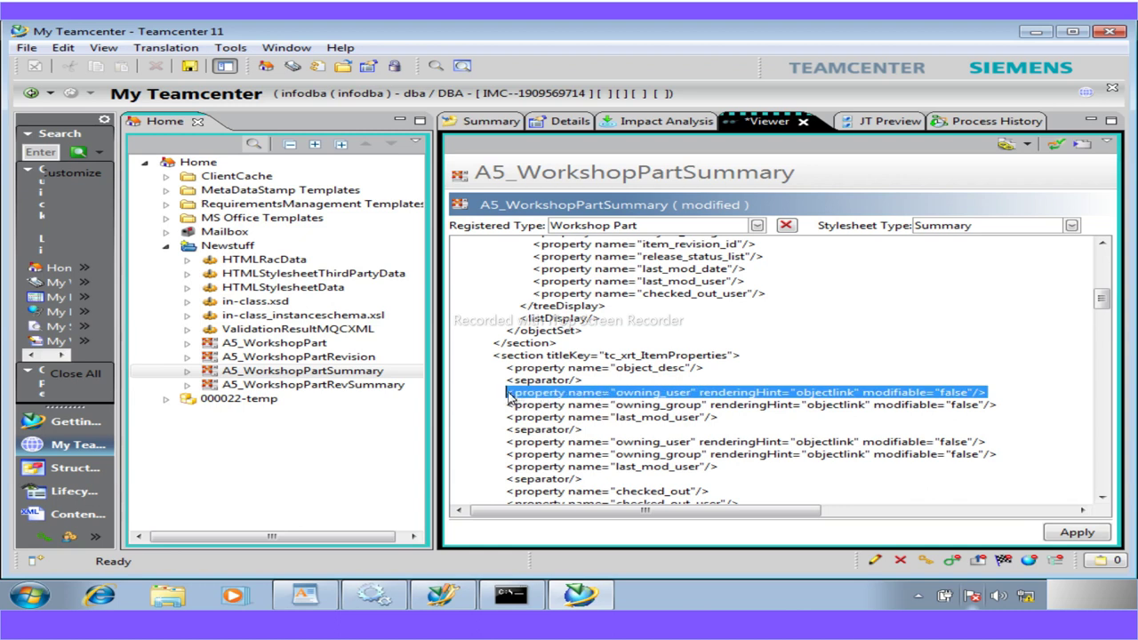
{"action": "key", "text": "Delete"}
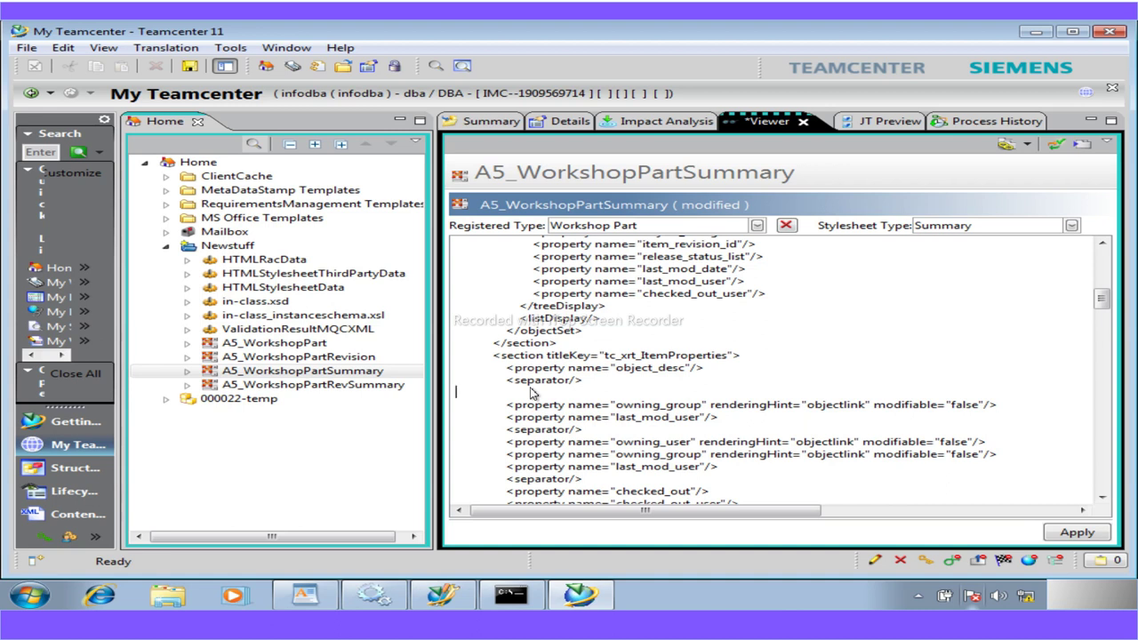
{"action": "key", "text": "BackSpace"}
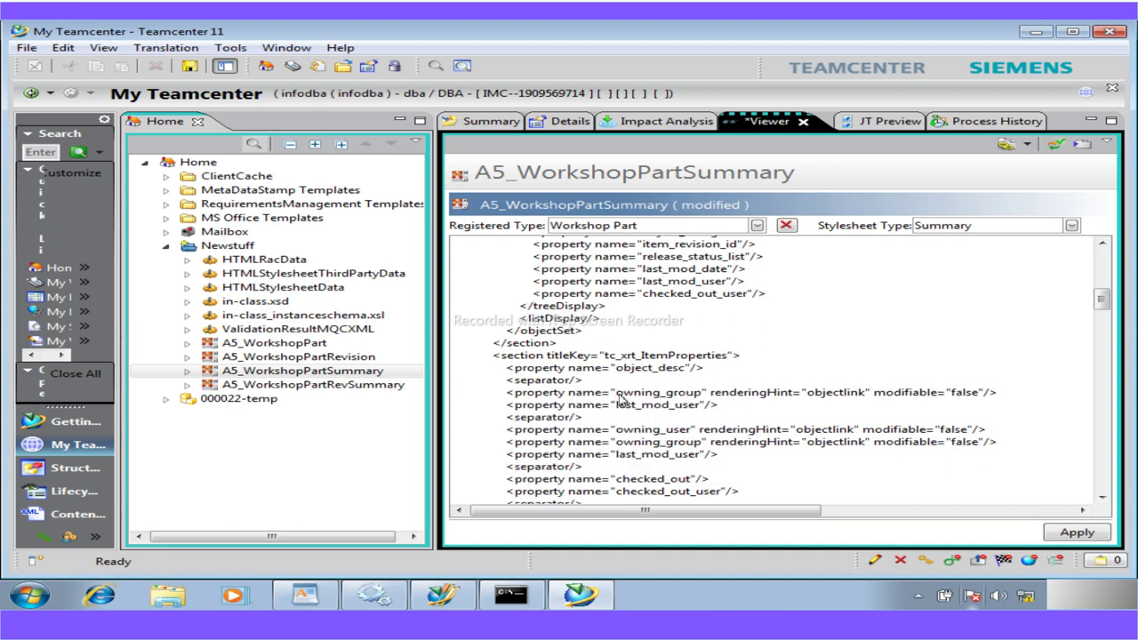
{"action": "left_click", "coordinate": [305, 594]}
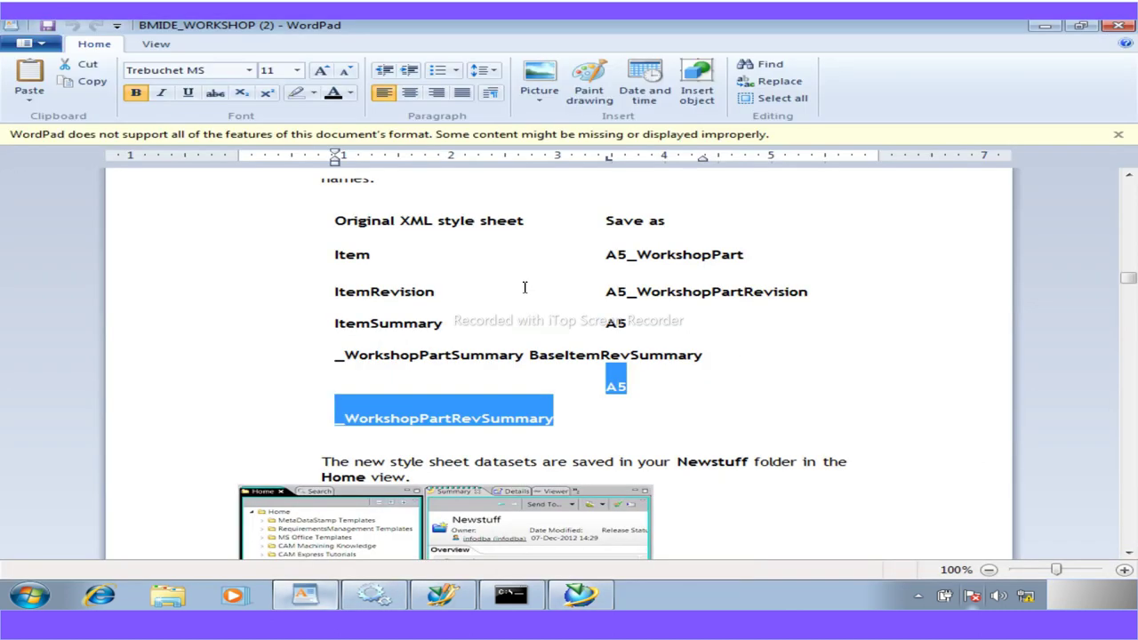
Replace owning_group with a5_supplier from the guide and strip its extra attributes
{"action": "scroll", "coordinate": [512, 413], "scroll_direction": "up", "scroll_amount": 3}
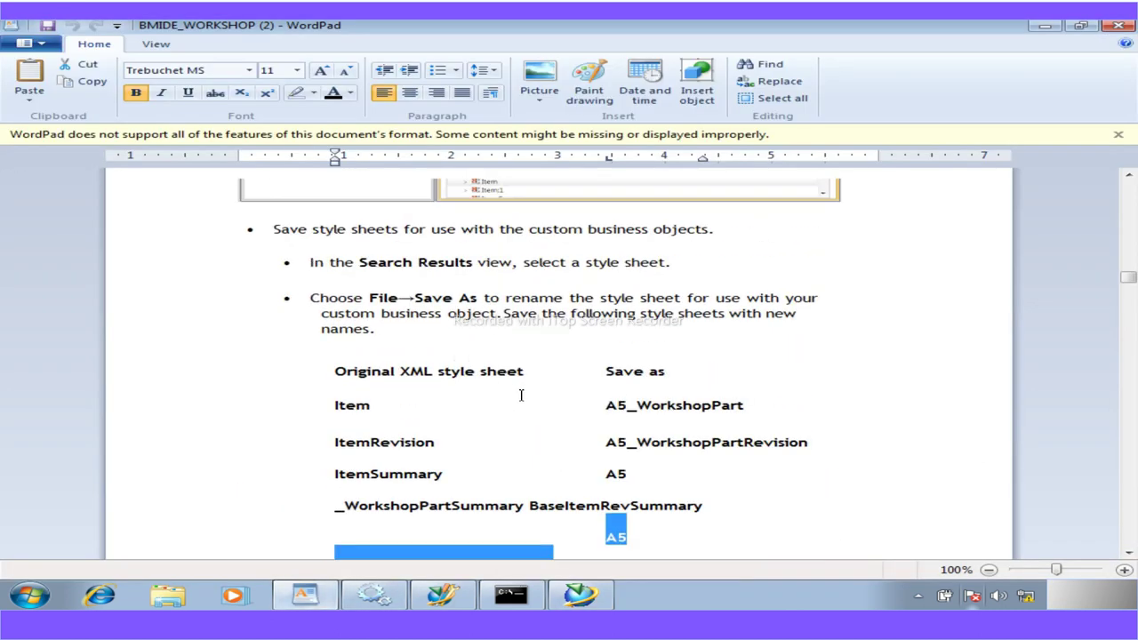
{"action": "scroll", "coordinate": [521, 394], "scroll_direction": "up", "scroll_amount": 20}
{"action": "scroll", "coordinate": [521, 395], "scroll_direction": "up", "scroll_amount": 15}
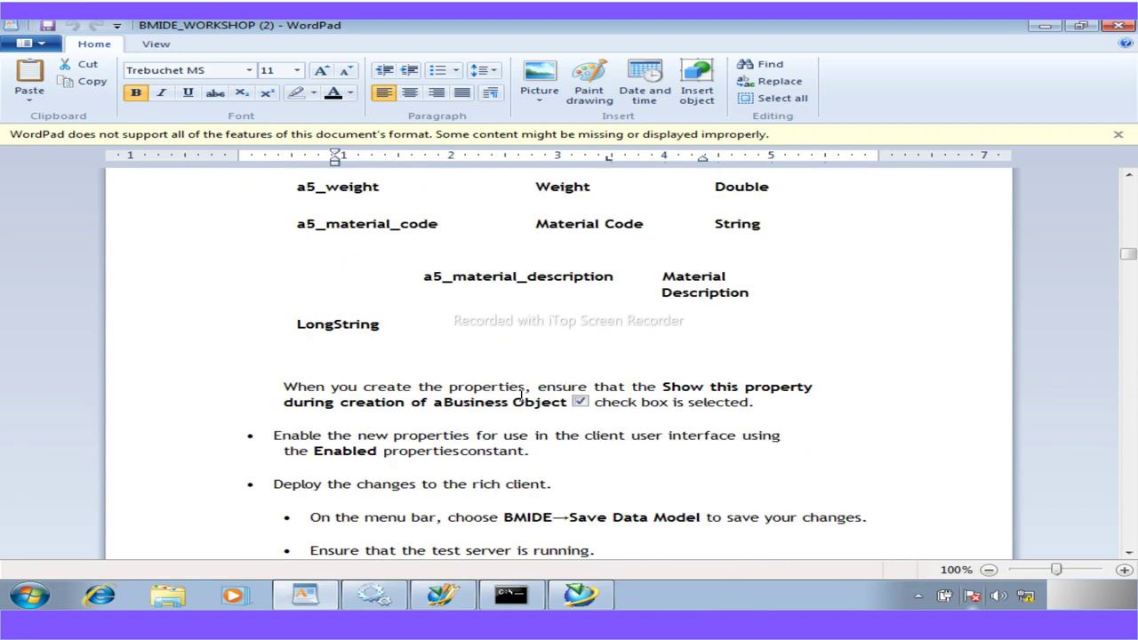
{"action": "scroll", "coordinate": [521, 395], "scroll_direction": "up", "scroll_amount": 12}
{"action": "scroll", "coordinate": [521, 395], "scroll_direction": "up", "scroll_amount": 8}
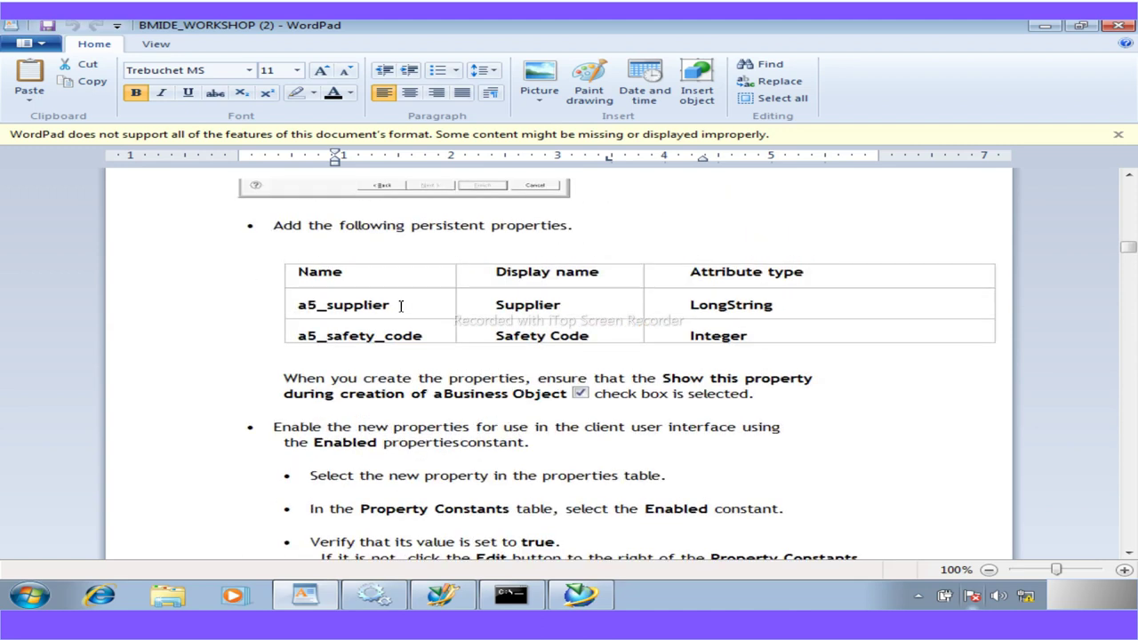
{"action": "scroll", "coordinate": [401, 305], "scroll_direction": "up", "scroll_amount": 2}
{"action": "left_click_drag", "start_coordinate": [392, 362], "coordinate": [300, 357]}
{"action": "key", "text": "ctrl+c"}
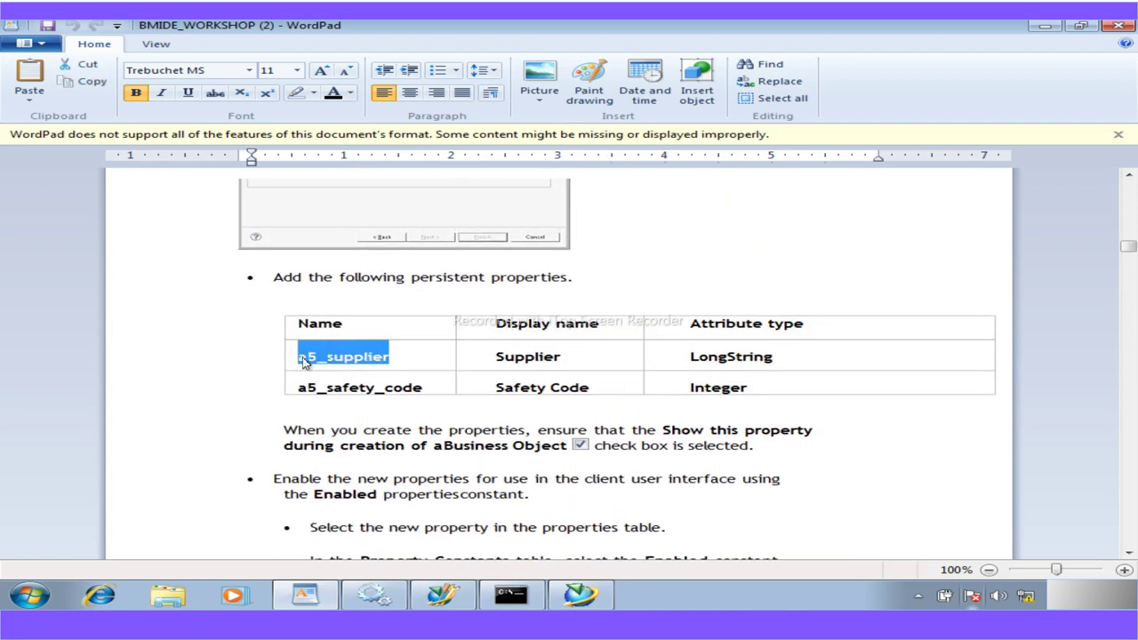
{"action": "left_click", "coordinate": [580, 595]}
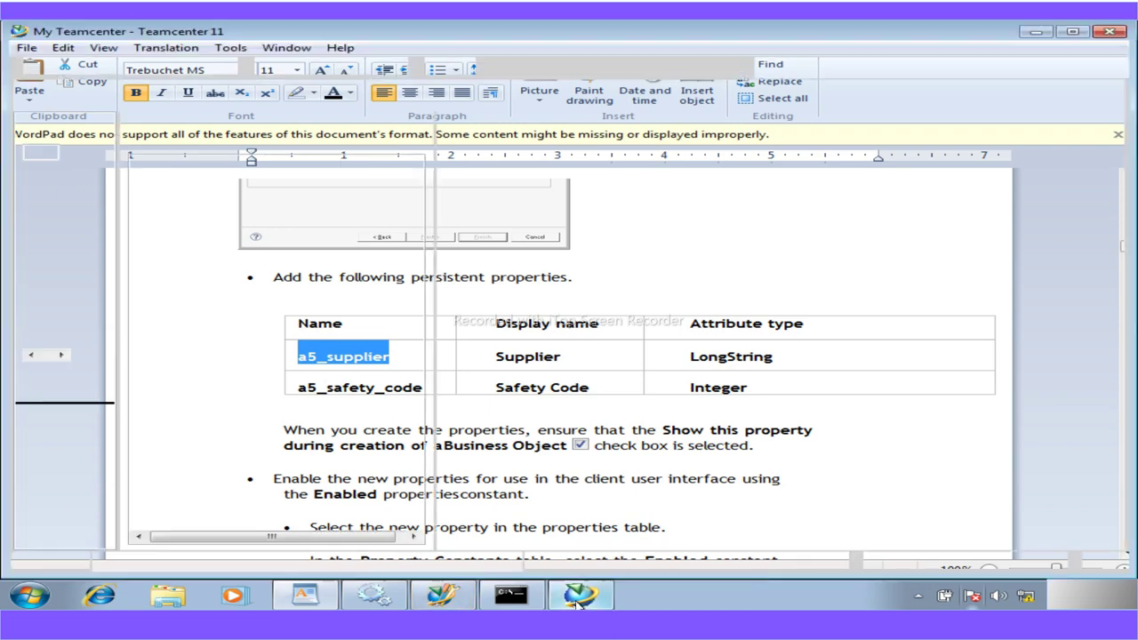
{"action": "left_click_drag", "start_coordinate": [614, 392], "coordinate": [705, 398]}
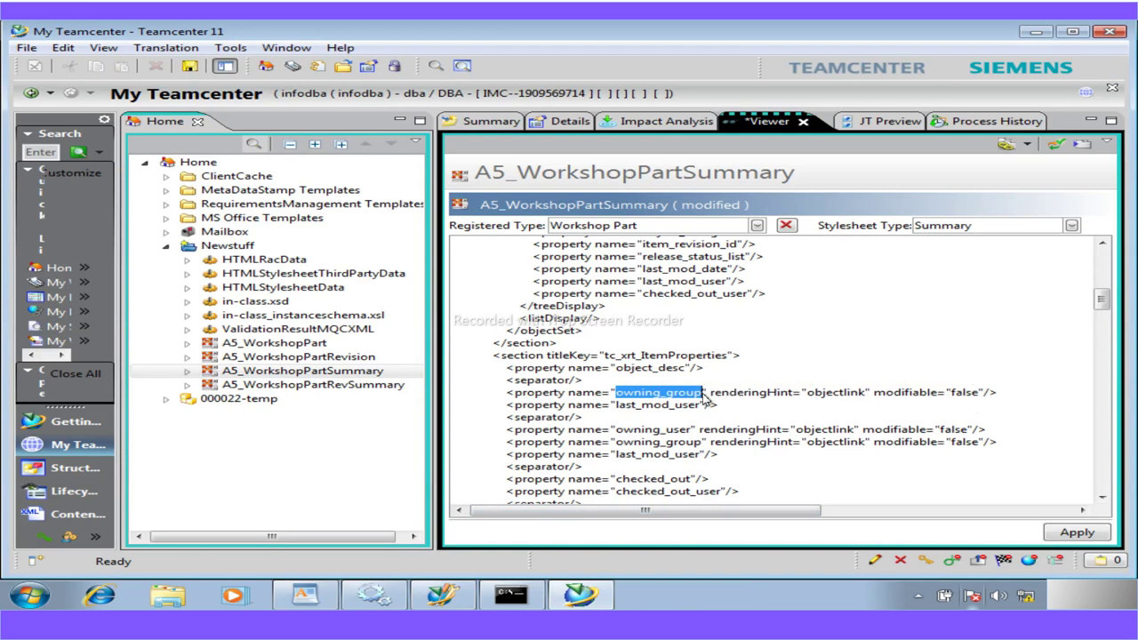
{"action": "key", "text": "ctrl+v"}
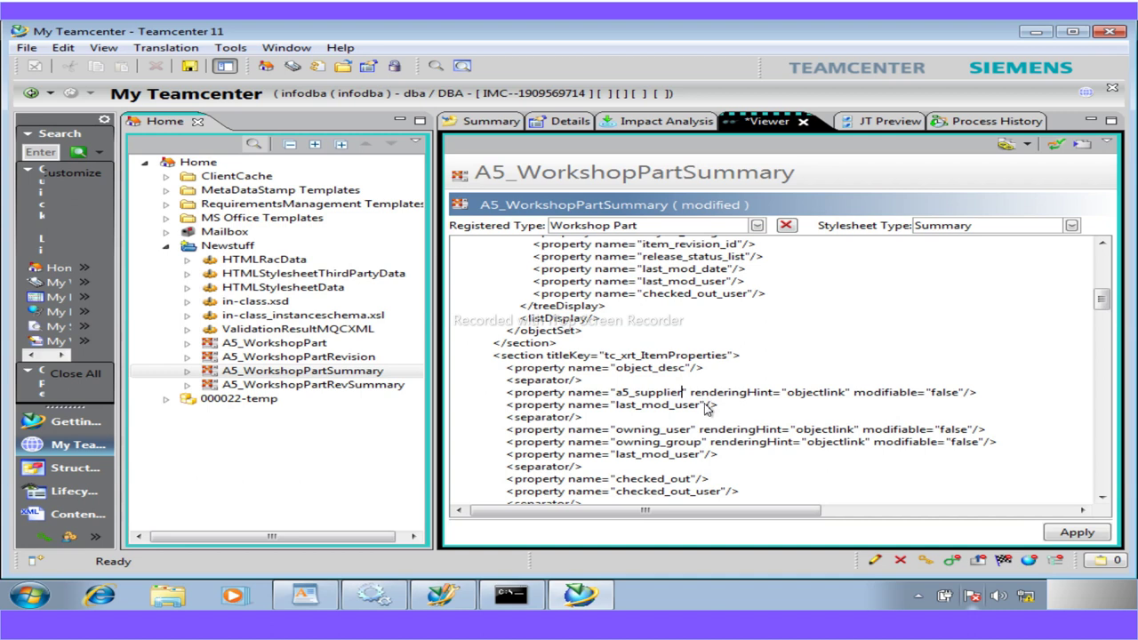
{"action": "left_click_drag", "start_coordinate": [691, 394], "coordinate": [965, 394]}
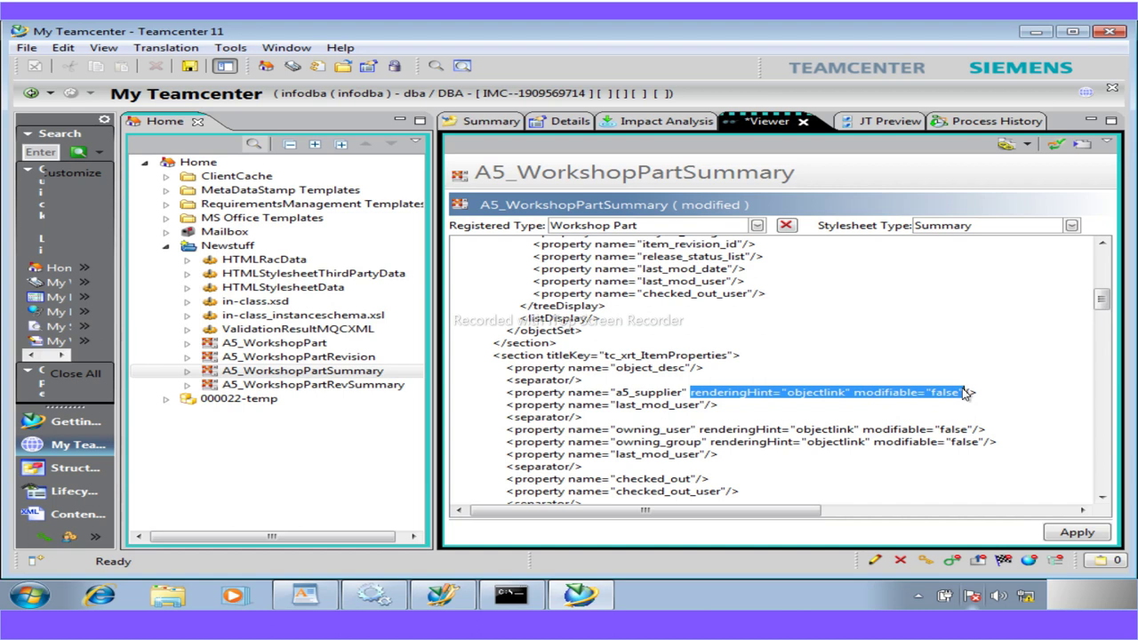
{"action": "key", "text": "Delete"}
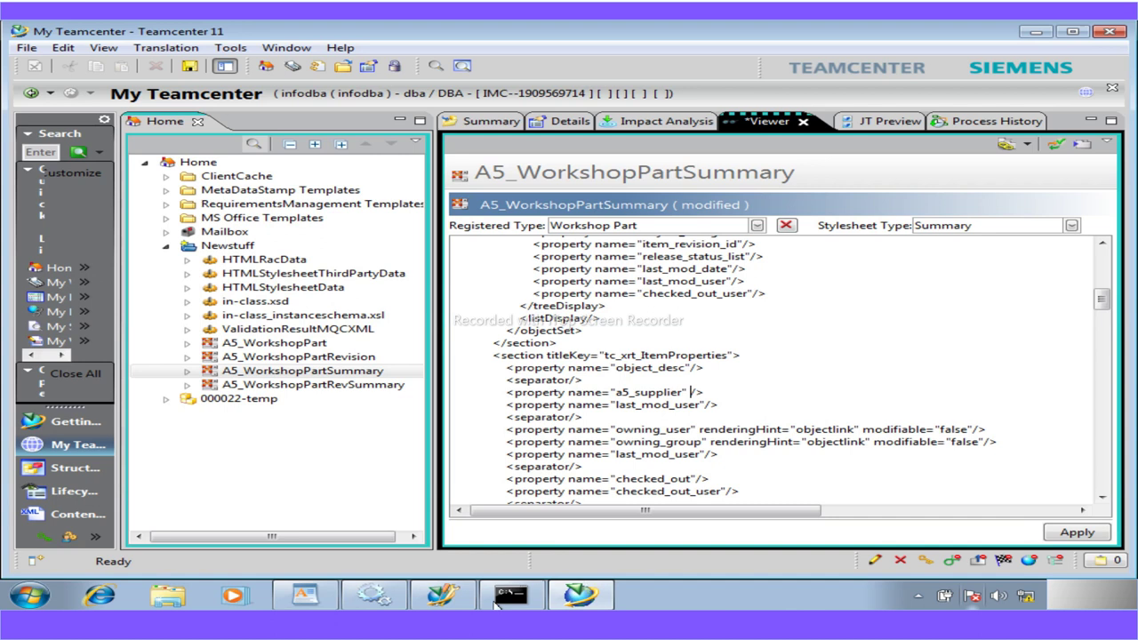
Replace last_mod_user with a5_safety_code from the guide and apply the stylesheet
{"action": "left_click", "coordinate": [308, 598]}
{"action": "left_click_drag", "start_coordinate": [431, 389], "coordinate": [311, 395]}
{"action": "key", "text": "ctrl+c"}
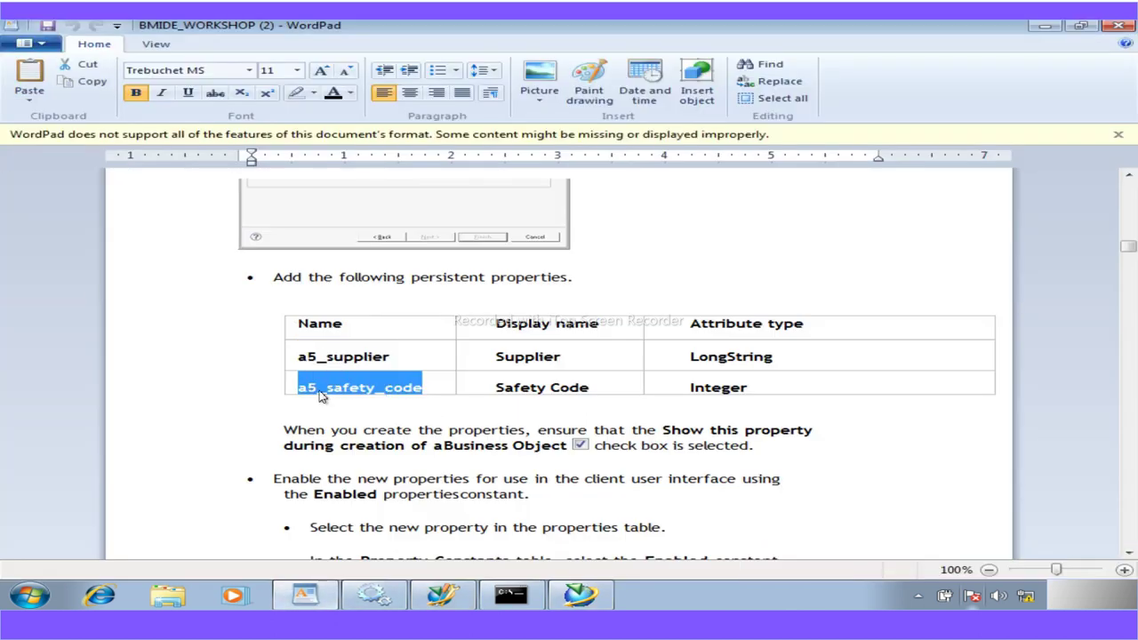
{"action": "left_click", "coordinate": [589, 603]}
{"action": "left_click_drag", "start_coordinate": [701, 405], "coordinate": [619, 415]}
{"action": "key", "text": "ctrl+v"}
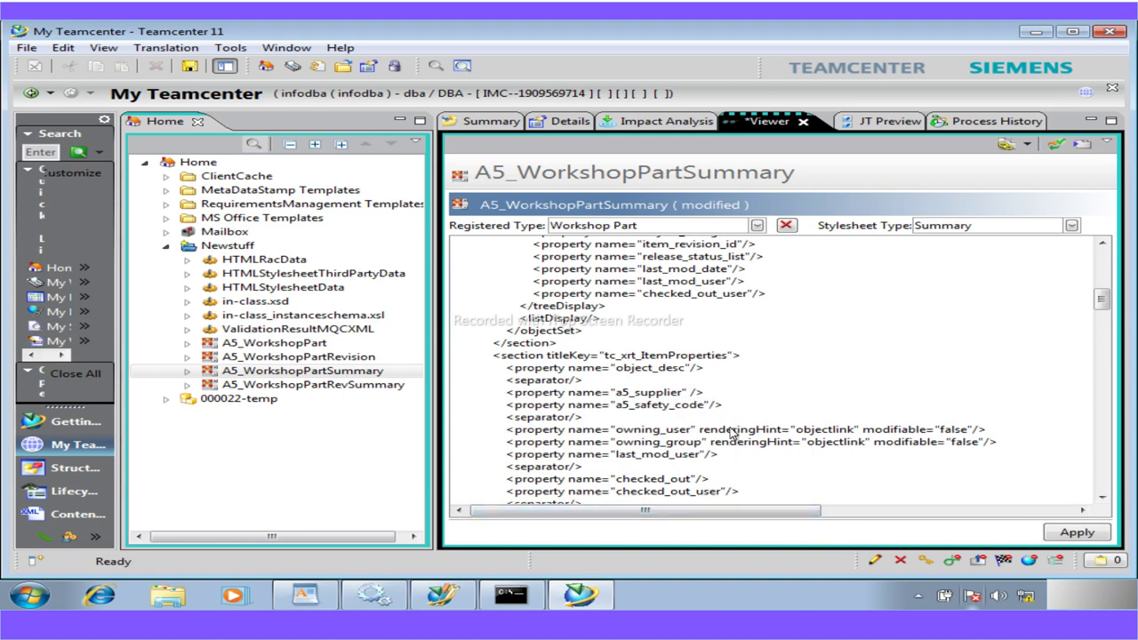
{"action": "left_click", "coordinate": [1056, 538]}
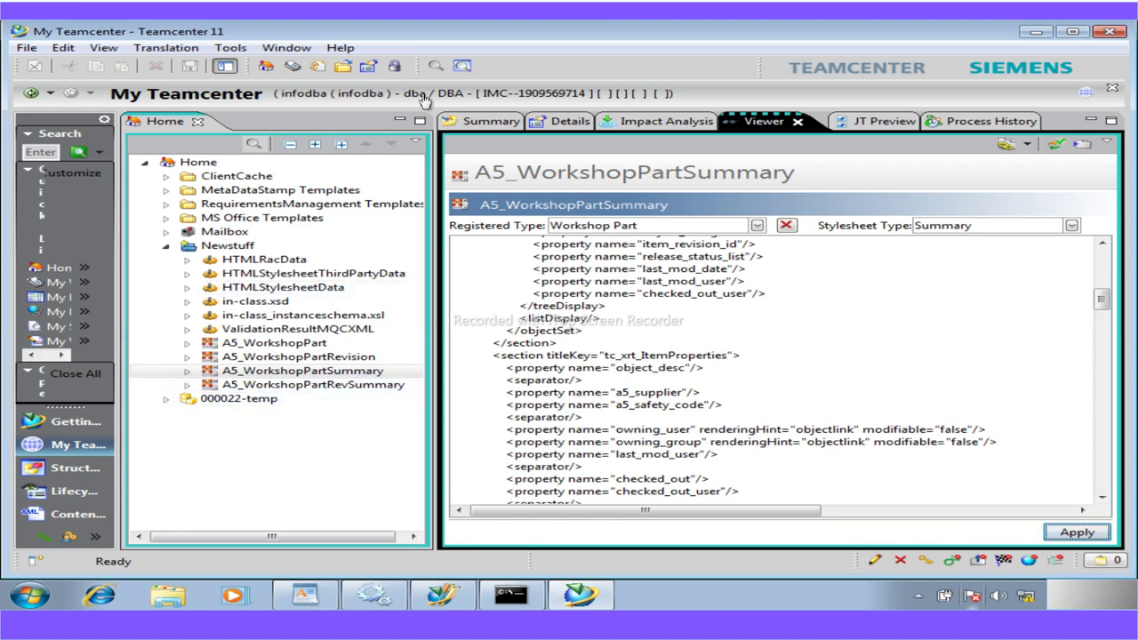
Select A5_WorkshopPartRevSummary in Newstuff and show its XML in the Viewer tab
{"action": "left_click", "coordinate": [258, 399]}
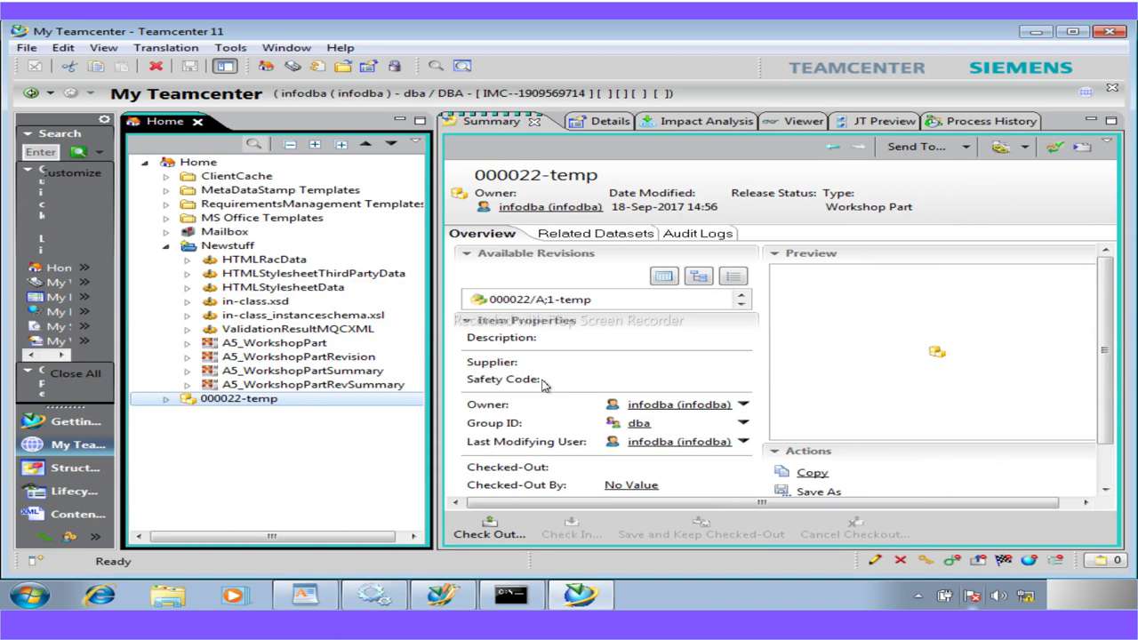
{"action": "left_click", "coordinate": [305, 595]}
{"action": "scroll", "coordinate": [407, 484], "scroll_direction": "down", "scroll_amount": 10}
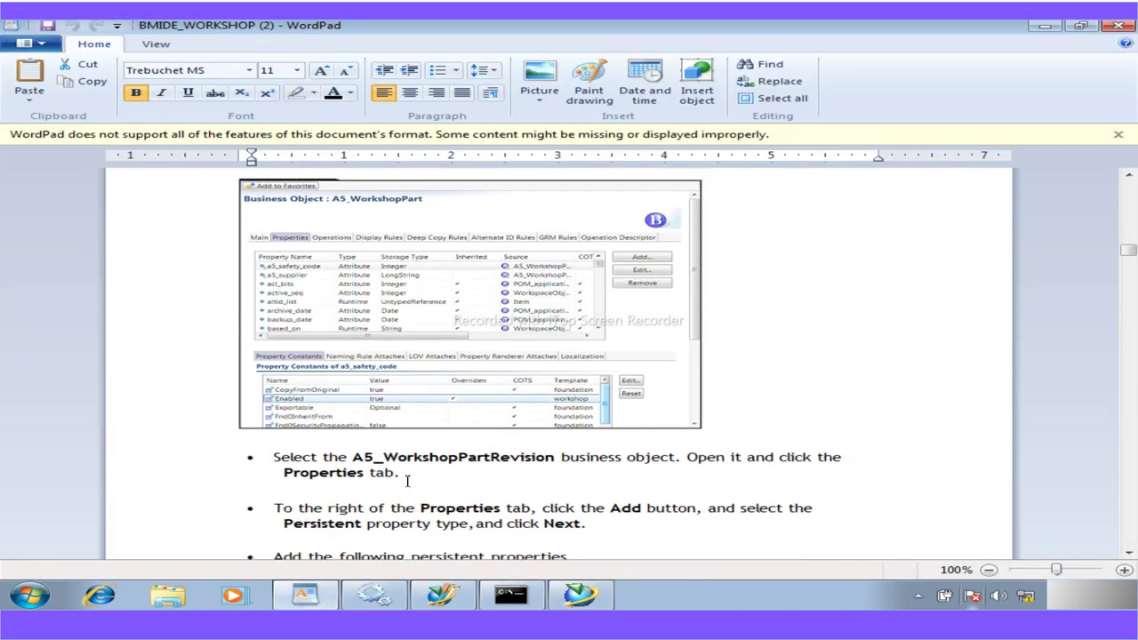
{"action": "scroll", "coordinate": [407, 480], "scroll_direction": "down", "scroll_amount": 6}
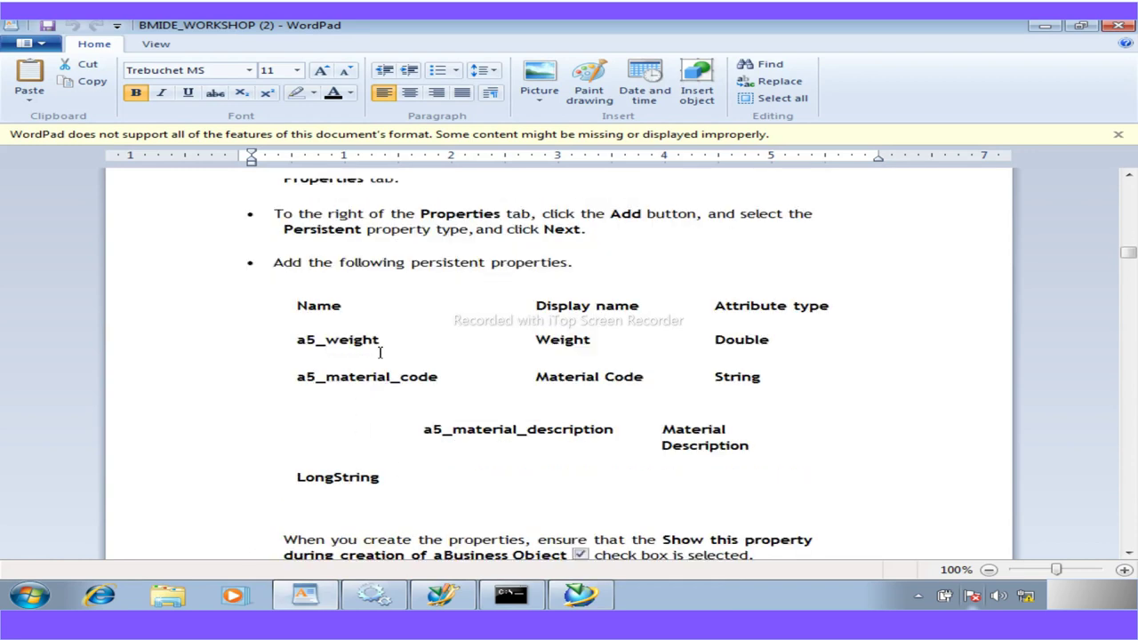
{"action": "left_click", "coordinate": [580, 595]}
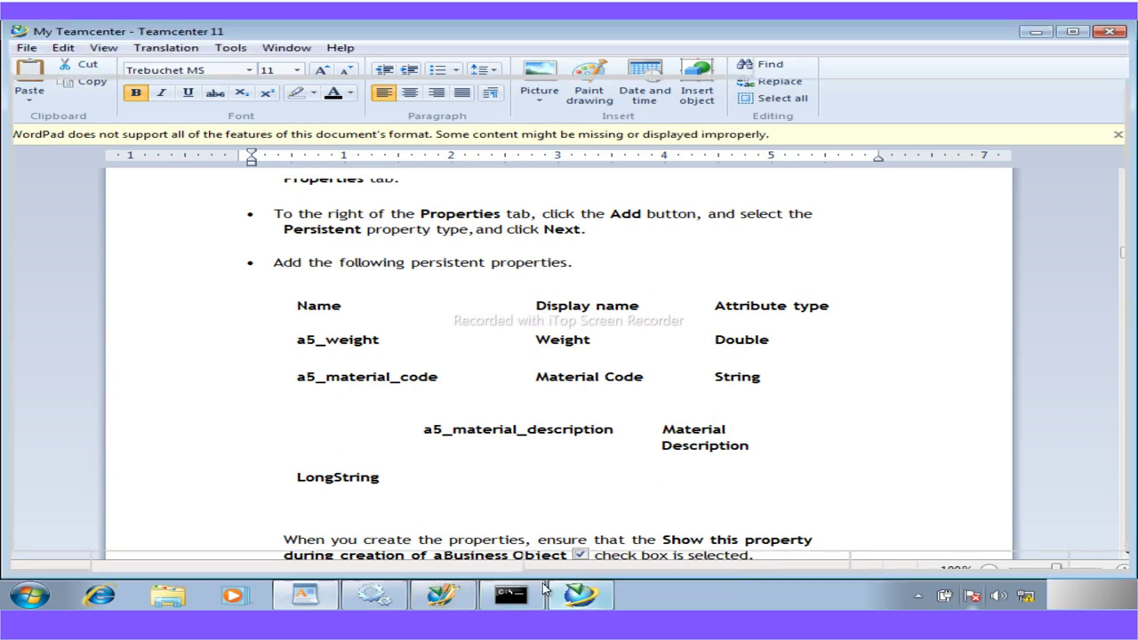
{"action": "left_click", "coordinate": [301, 385]}
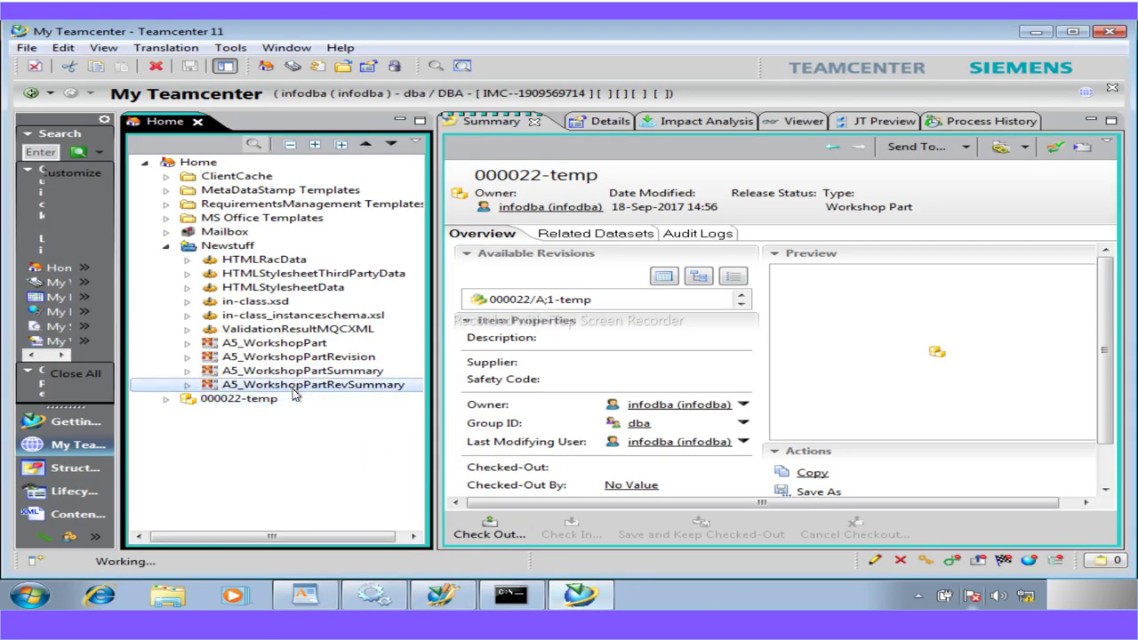
{"action": "left_click", "coordinate": [793, 122]}
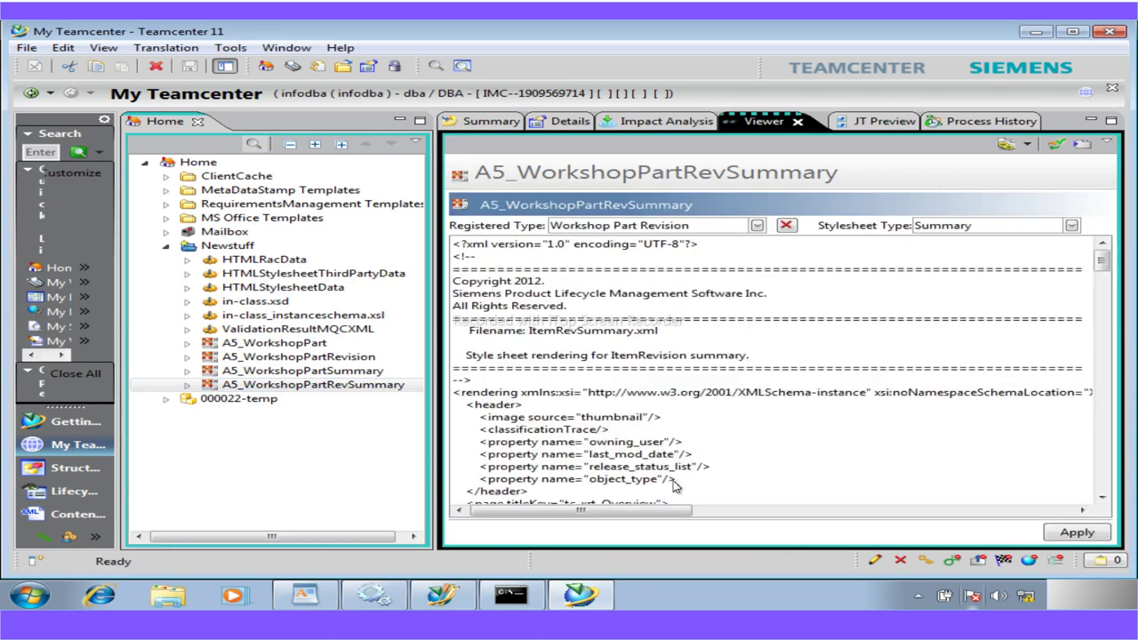
{"action": "mouse_move", "coordinate": [1103, 264]}
{"action": "left_mouse_down"}
{"action": "mouse_move", "coordinate": [1109, 307]}
{"action": "mouse_move", "coordinate": [1111, 282]}
{"action": "left_mouse_up"}
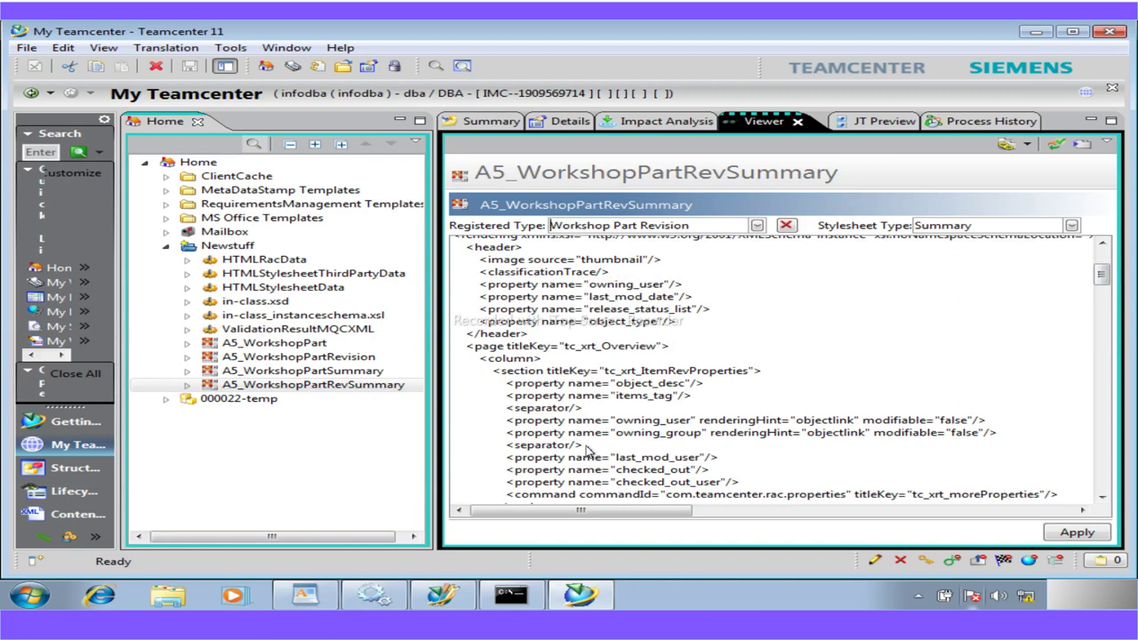
{"action": "left_click_drag", "start_coordinate": [582, 445], "coordinate": [509, 429]}
{"action": "key", "text": "ctrl+c"}
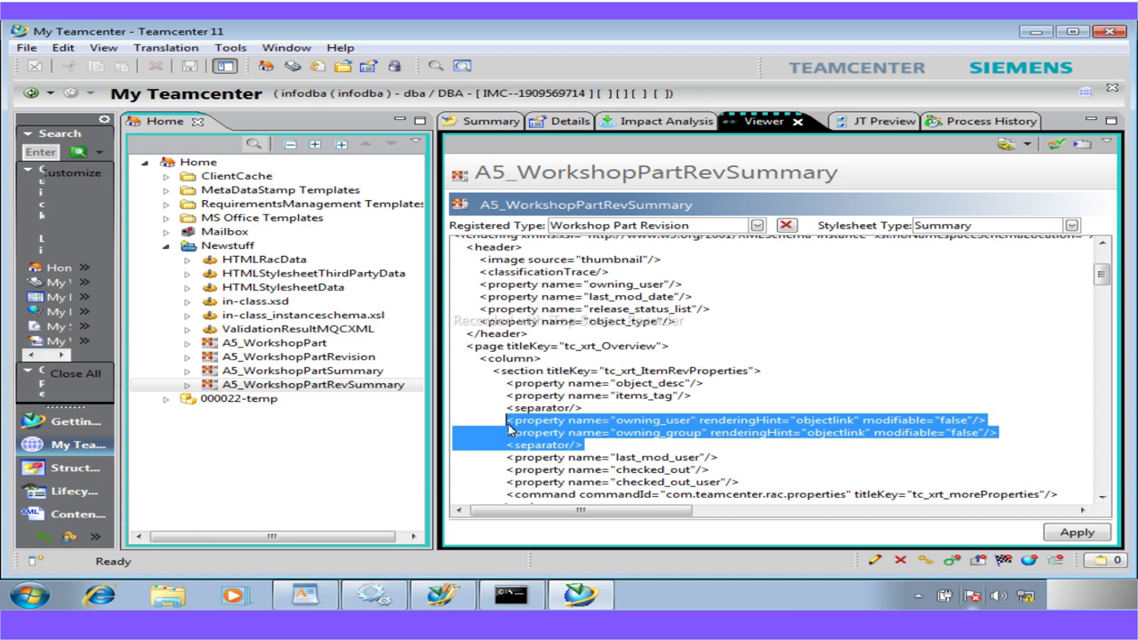
Paste the three copied property lines after the first separator and clear their property names
{"action": "left_click", "coordinate": [594, 411]}
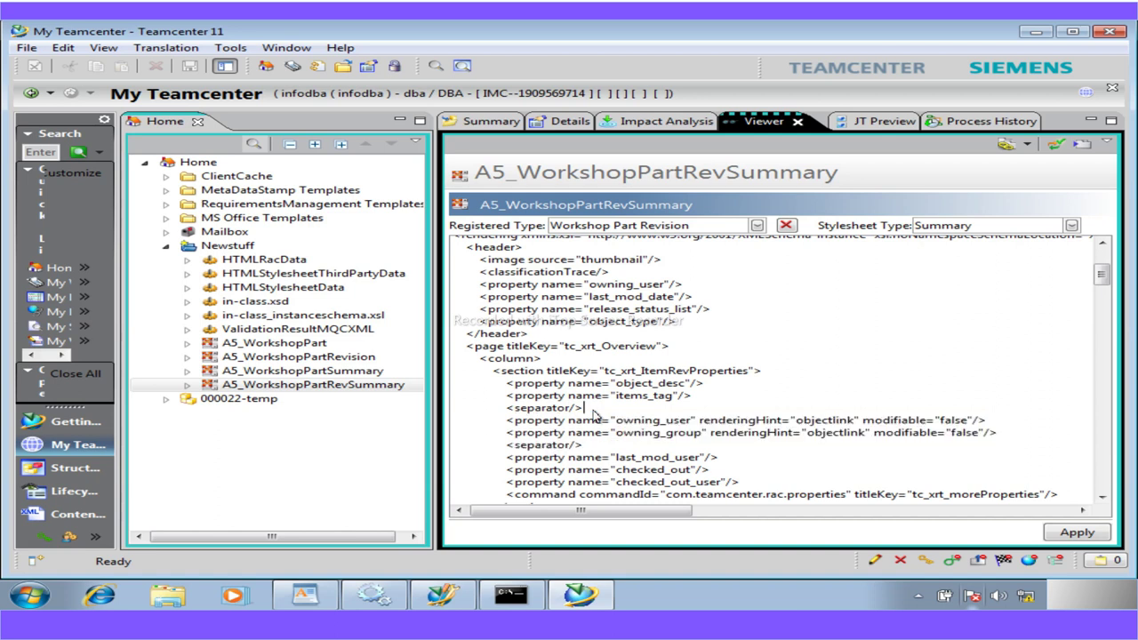
{"action": "key", "text": "Return"}
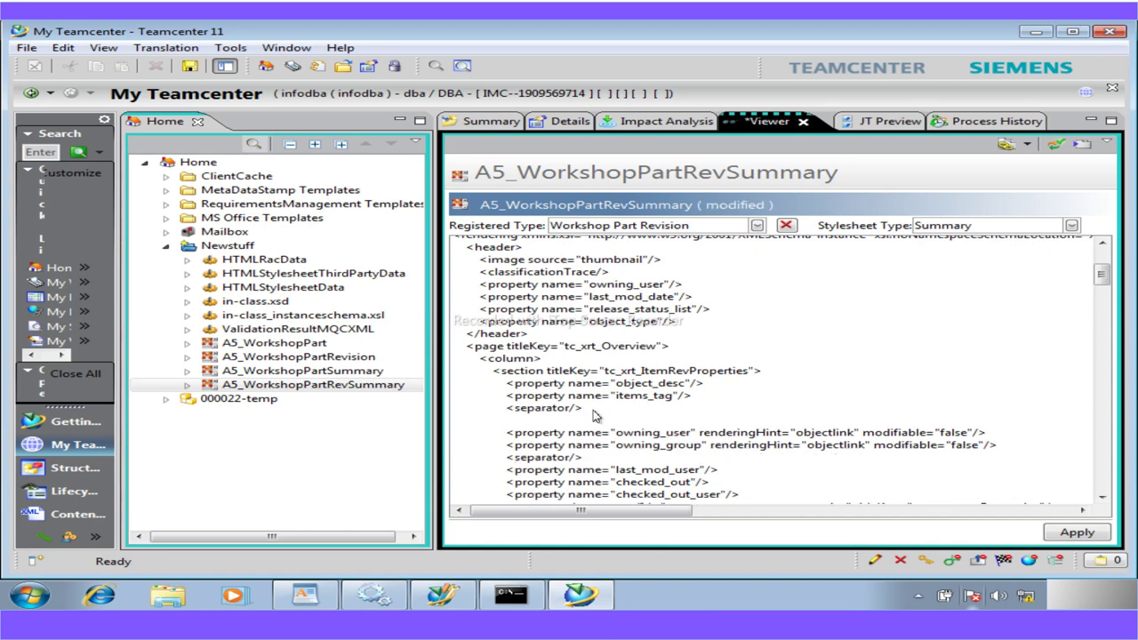
{"action": "key", "text": "ctrl+v"}
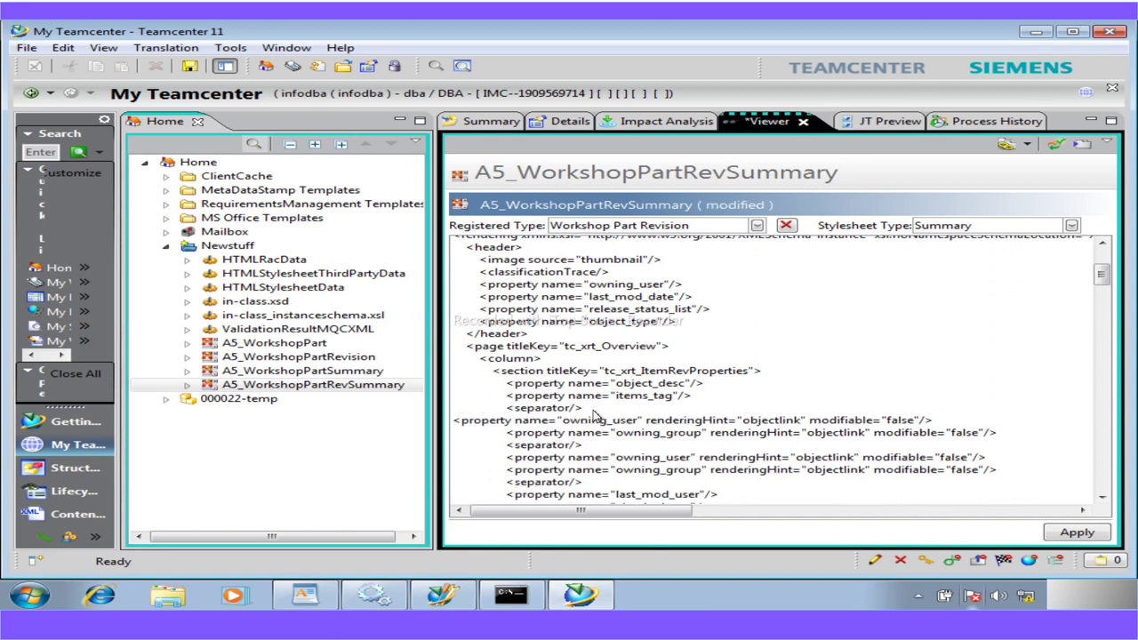
{"action": "left_click", "coordinate": [454, 426]}
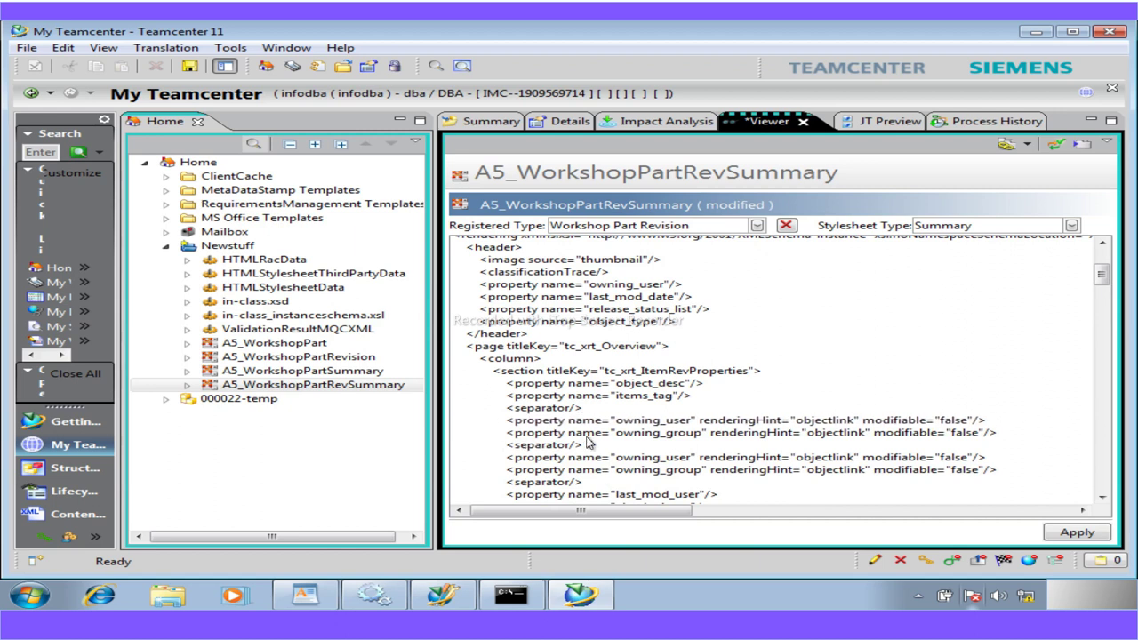
{"action": "left_click_drag", "start_coordinate": [616, 433], "coordinate": [976, 442]}
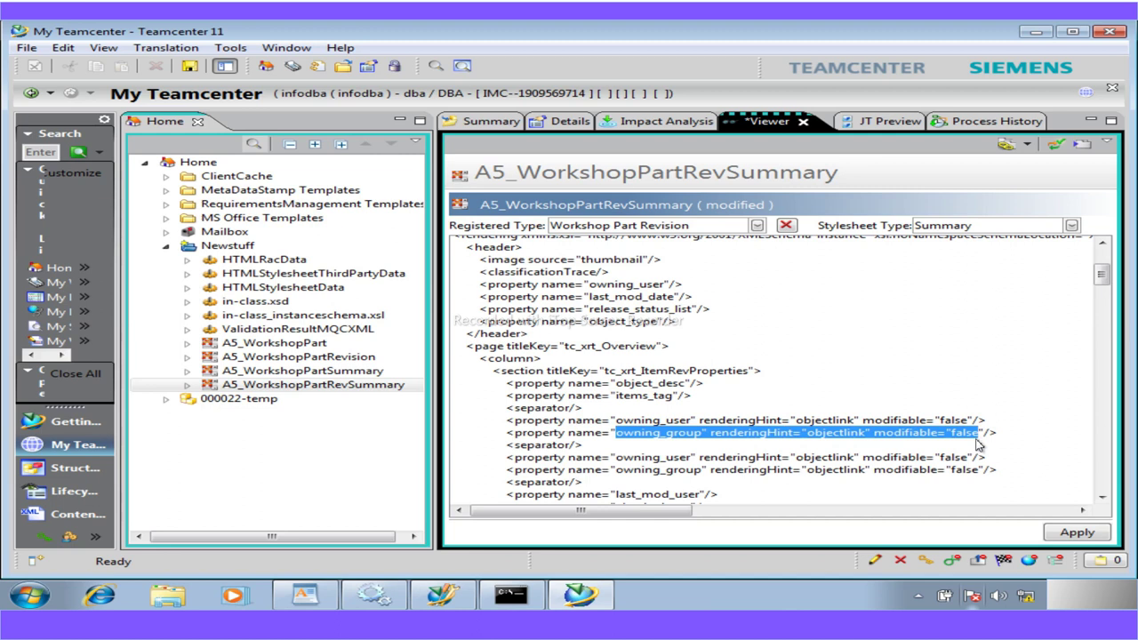
{"action": "key", "text": "Delete"}
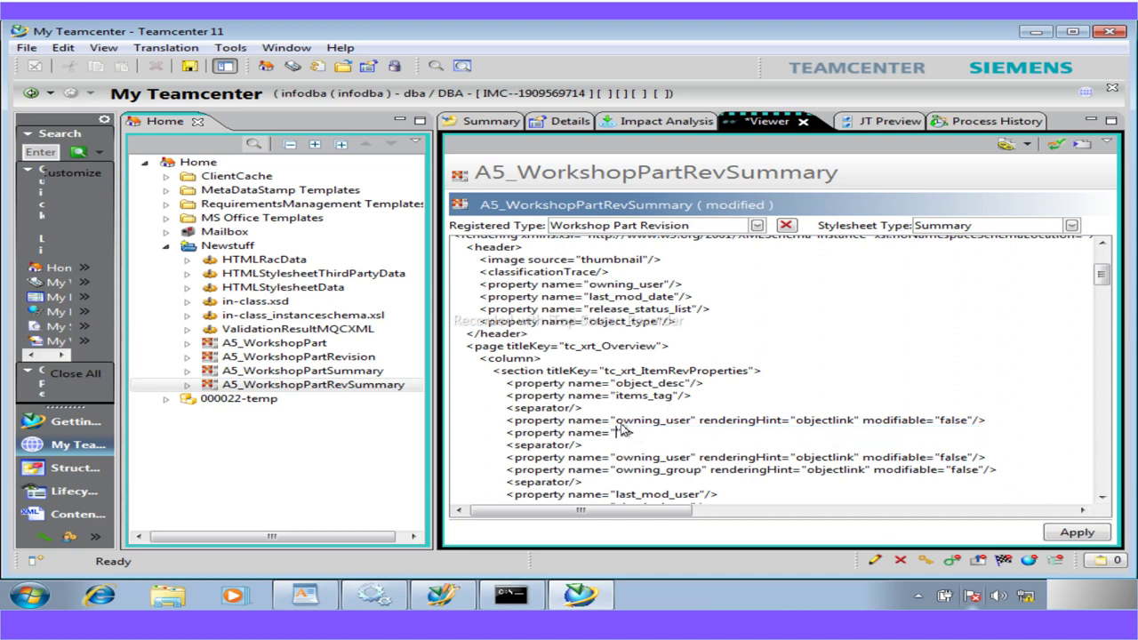
{"action": "left_click_drag", "start_coordinate": [618, 425], "coordinate": [968, 428]}
{"action": "key", "text": "Delete"}
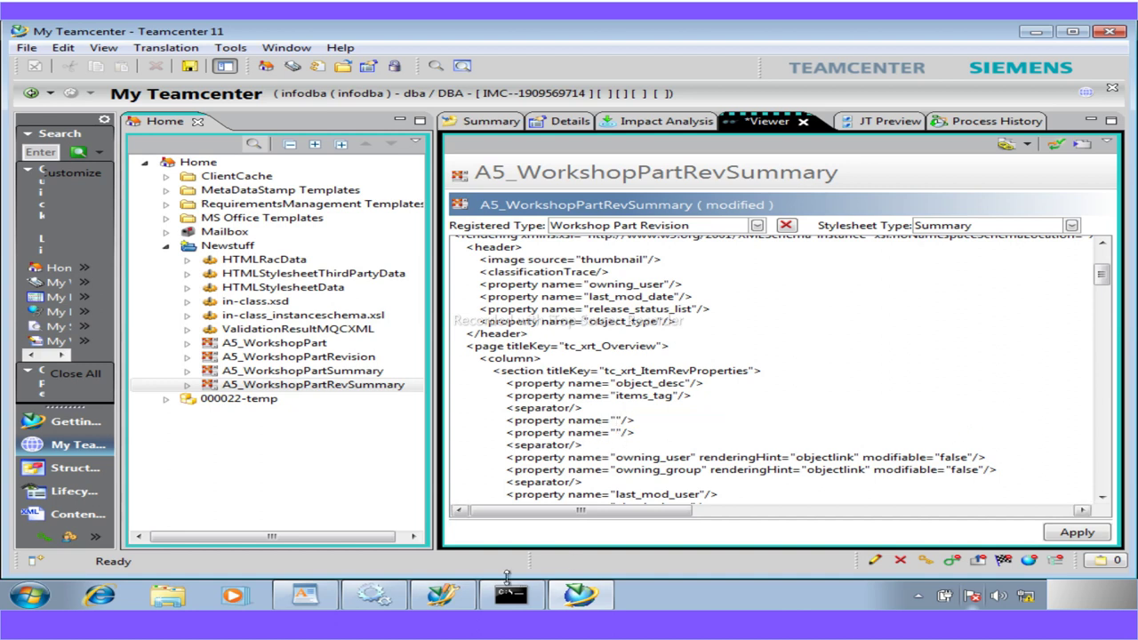
Fill the emptied names with a5_weight and a5_material_code copied from the guide
{"action": "left_click", "coordinate": [305, 597]}
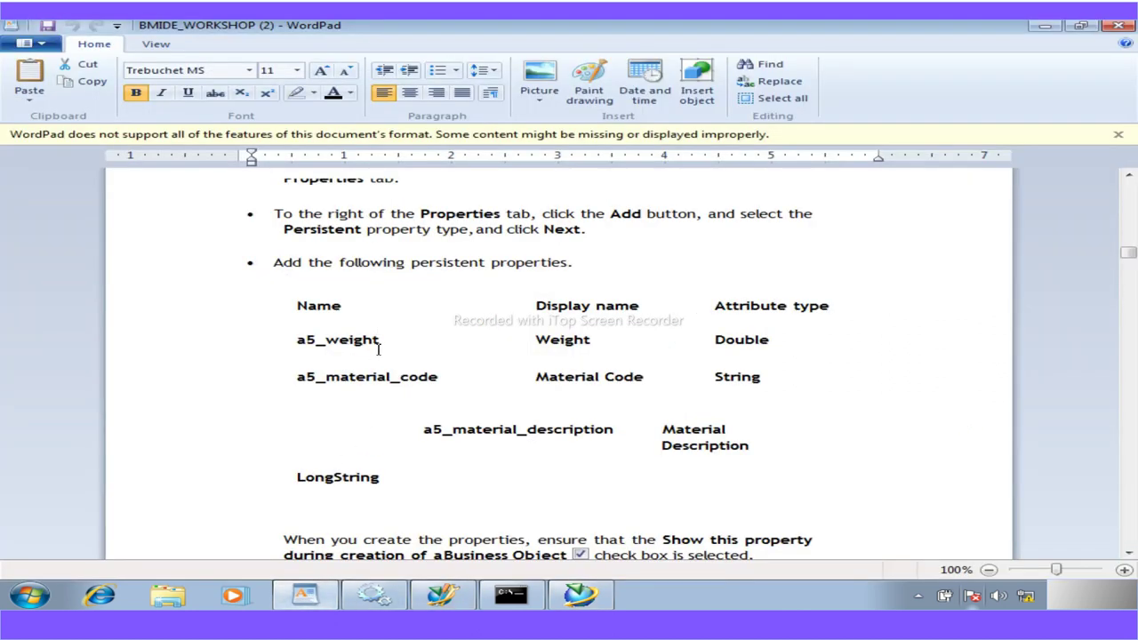
{"action": "left_click_drag", "start_coordinate": [382, 345], "coordinate": [298, 343]}
{"action": "key", "text": "ctrl+c"}
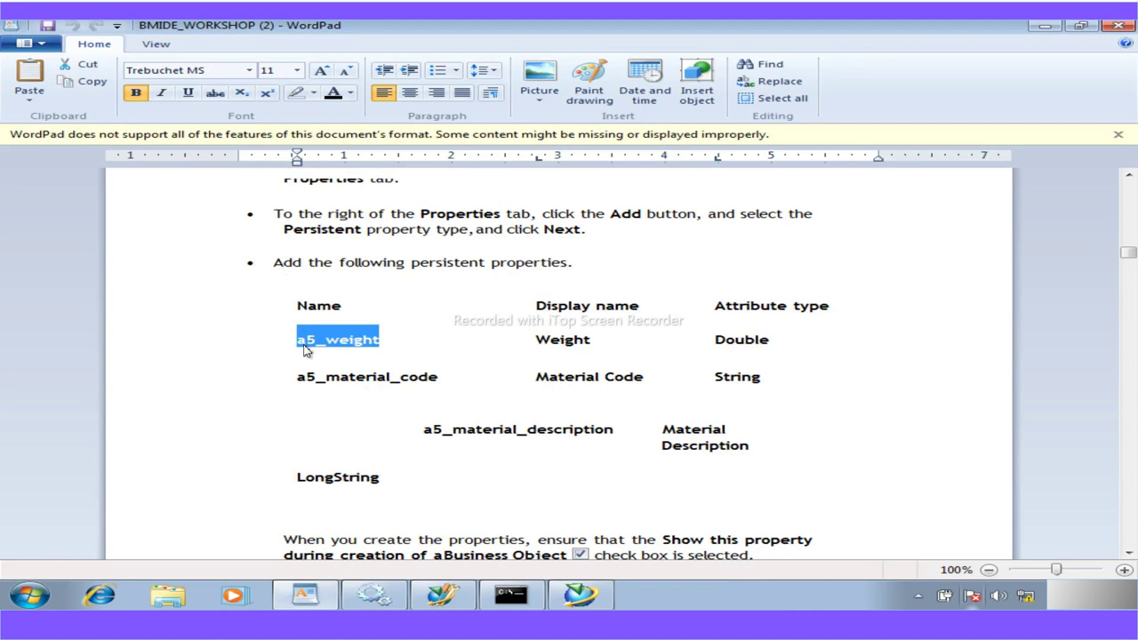
{"action": "left_click", "coordinate": [579, 596]}
{"action": "key", "text": "ctrl+v"}
{"action": "left_click_drag", "start_coordinate": [696, 419], "coordinate": [537, 433]}
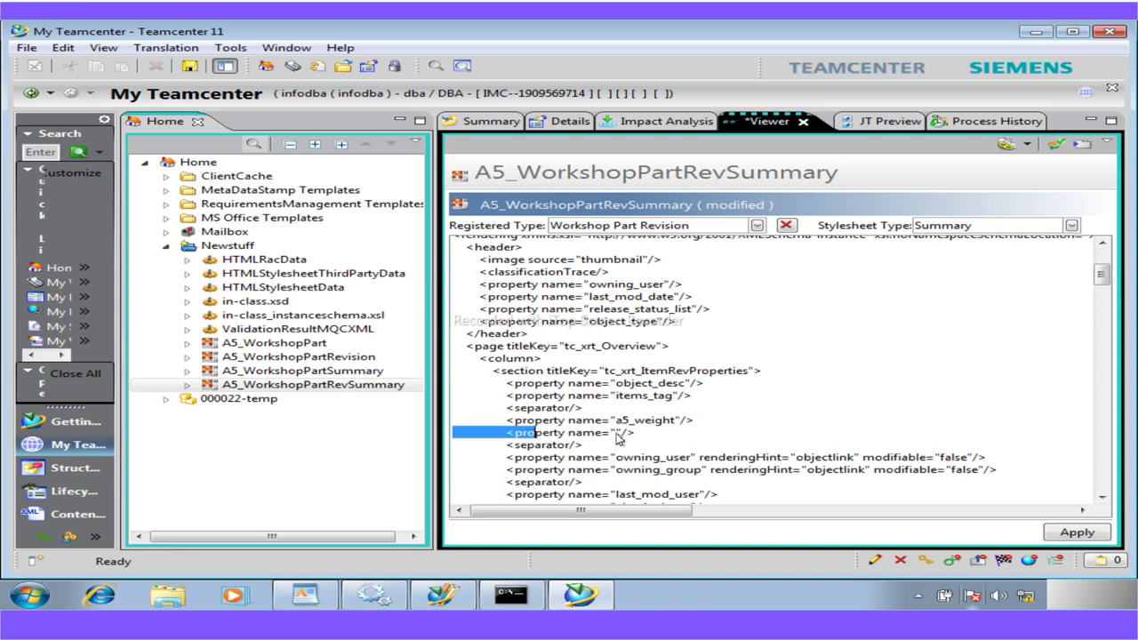
{"action": "left_click", "coordinate": [613, 436]}
{"action": "left_click", "coordinate": [305, 595]}
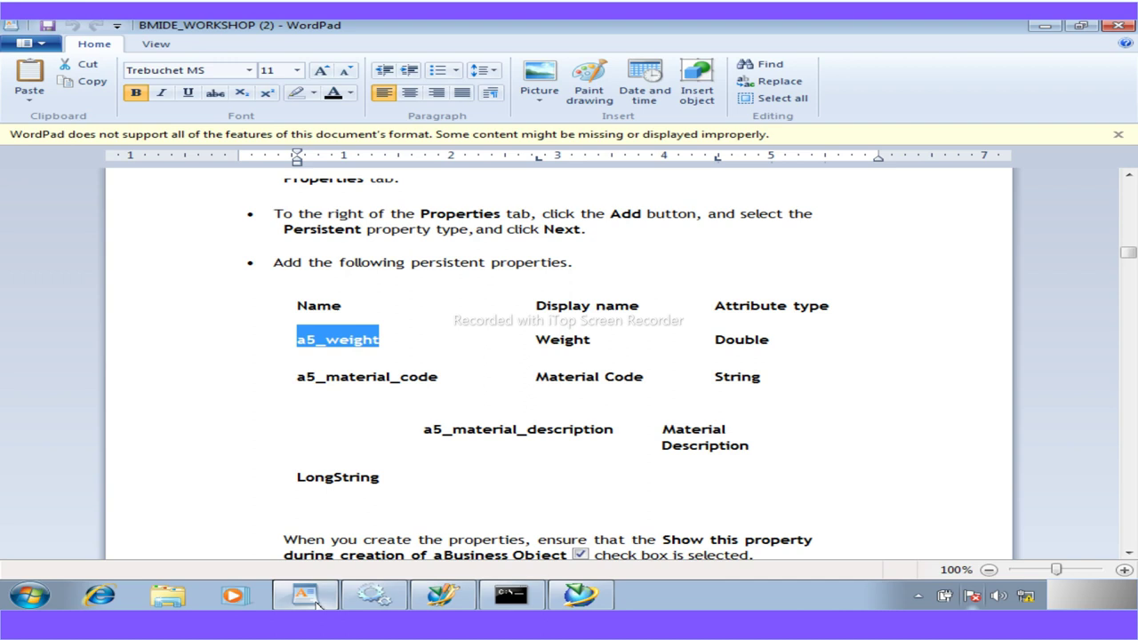
{"action": "left_click_drag", "start_coordinate": [440, 383], "coordinate": [302, 388]}
{"action": "key", "text": "ctrl+c"}
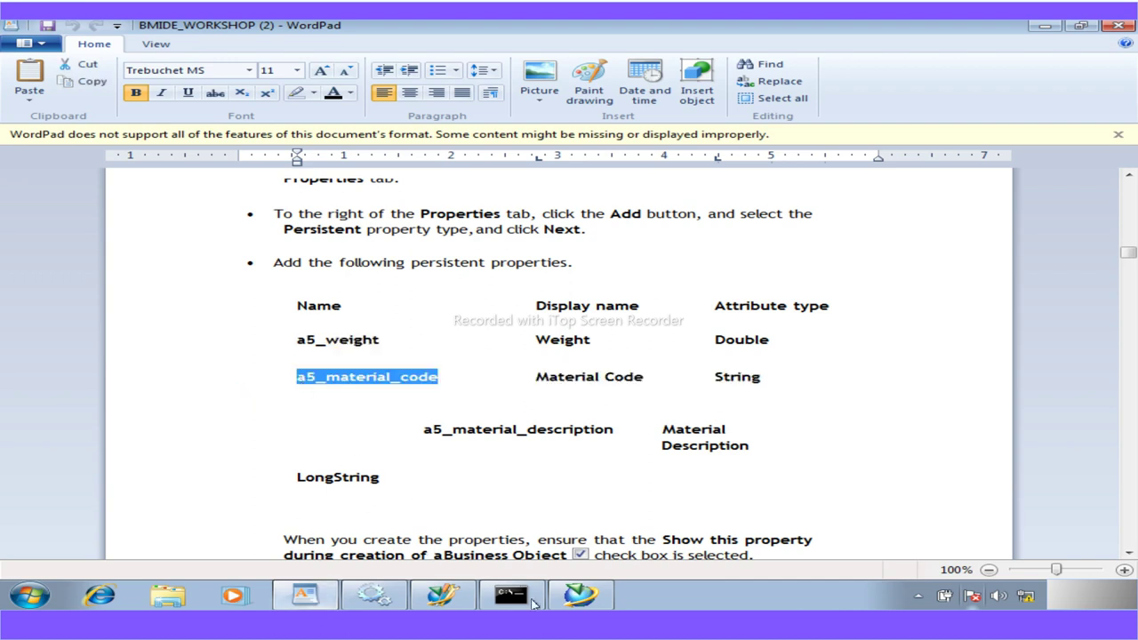
{"action": "left_click", "coordinate": [579, 595]}
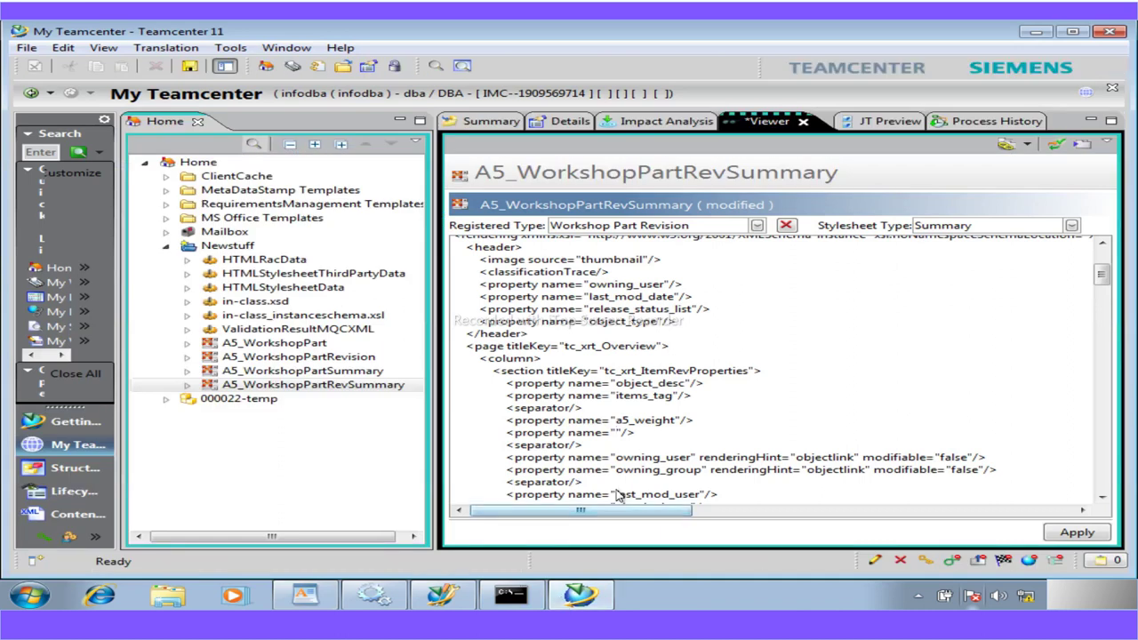
{"action": "key", "text": "ctrl+v"}
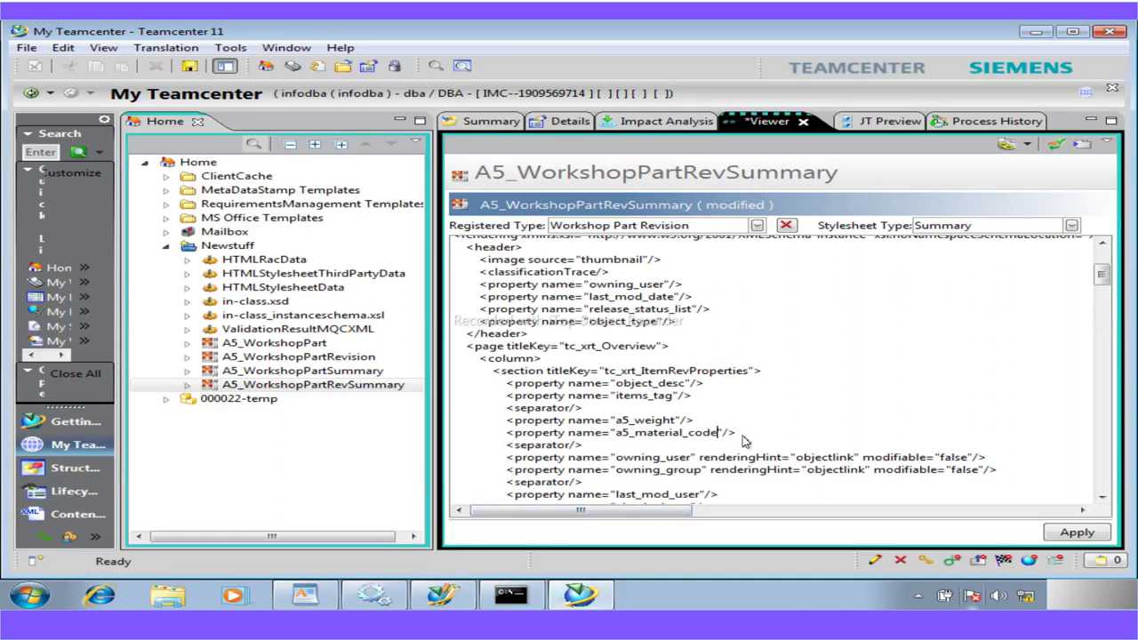
Add a duplicated line named a5_material_description below a5_material_code and apply the stylesheet
{"action": "left_click_drag", "start_coordinate": [739, 436], "coordinate": [509, 442]}
{"action": "key", "text": "ctrl+c"}
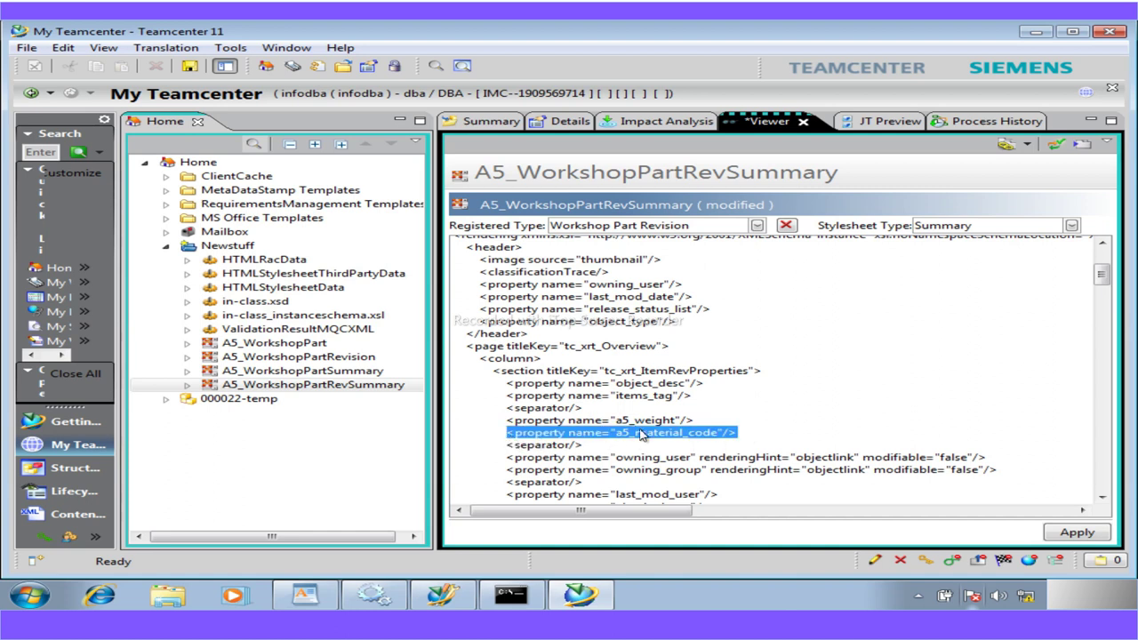
{"action": "left_click", "coordinate": [741, 436]}
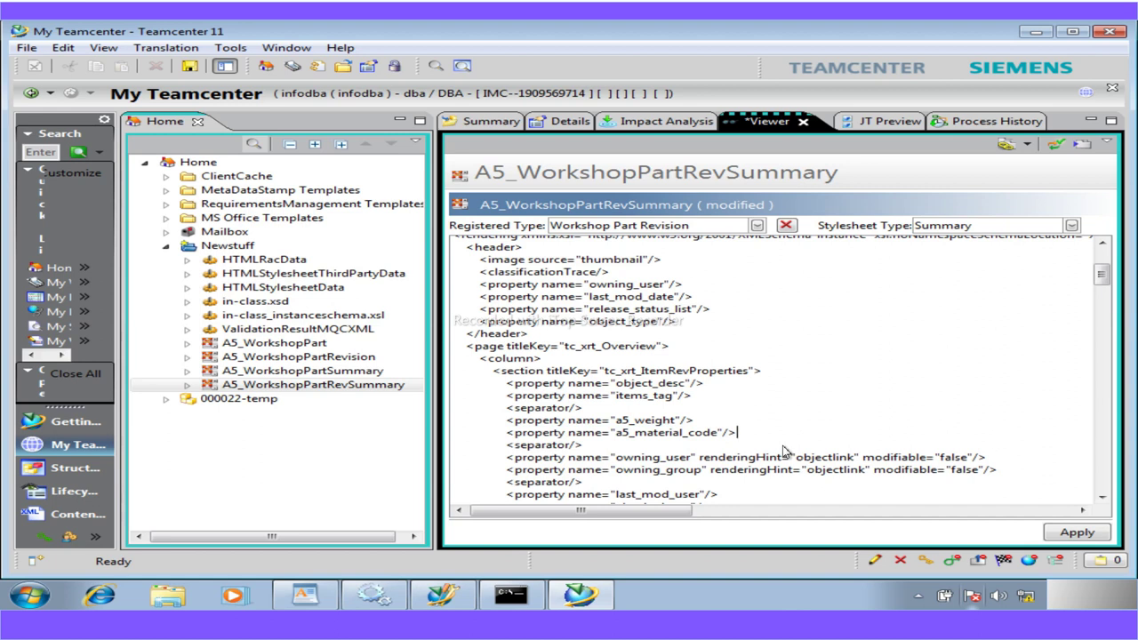
{"action": "key", "text": "Return"}
{"action": "key", "text": "ctrl+v"}
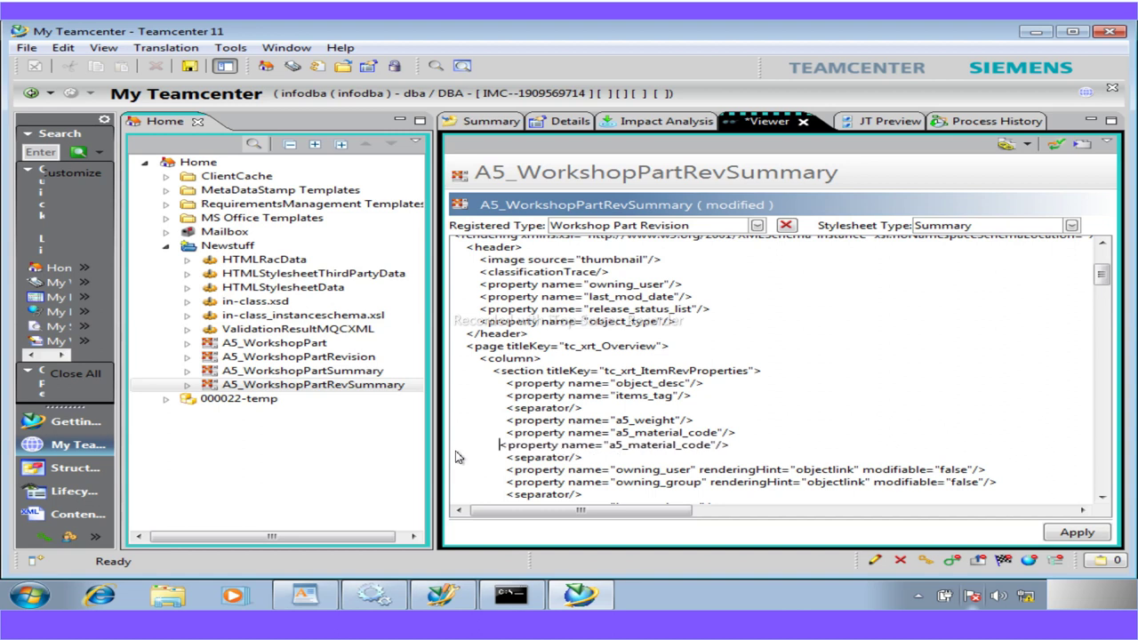
{"action": "left_click", "coordinate": [325, 602]}
{"action": "left_click_drag", "start_coordinate": [617, 434], "coordinate": [406, 437]}
{"action": "key", "text": "ctrl+c"}
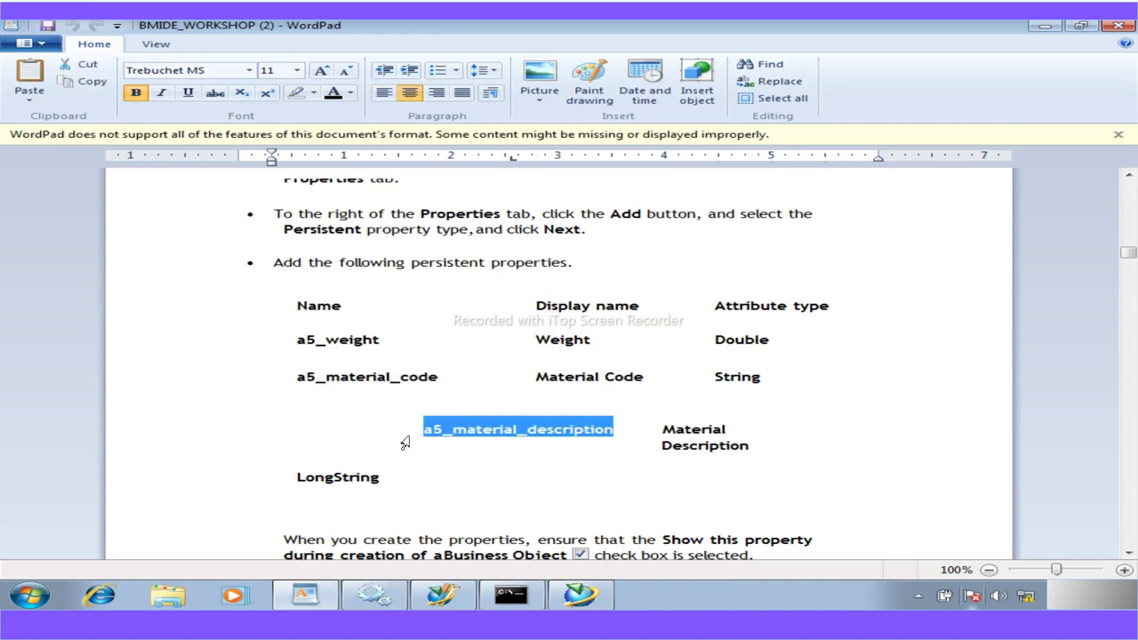
{"action": "left_click", "coordinate": [569, 593]}
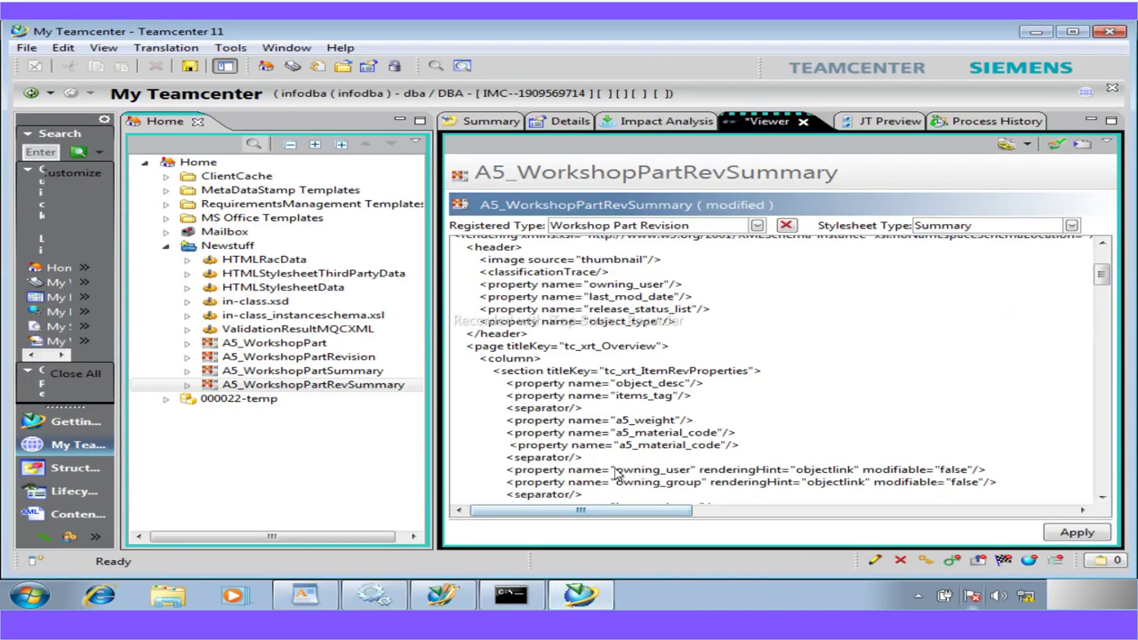
{"action": "left_click_drag", "start_coordinate": [620, 449], "coordinate": [722, 453]}
{"action": "key", "text": "ctrl+v"}
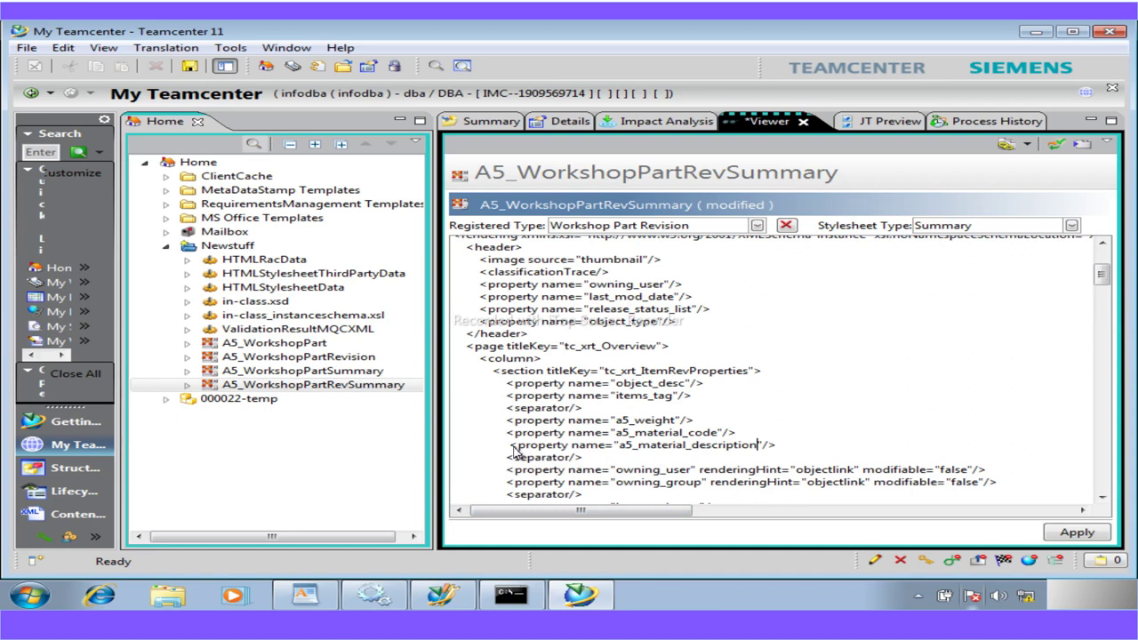
{"action": "key", "text": "BackSpace"}
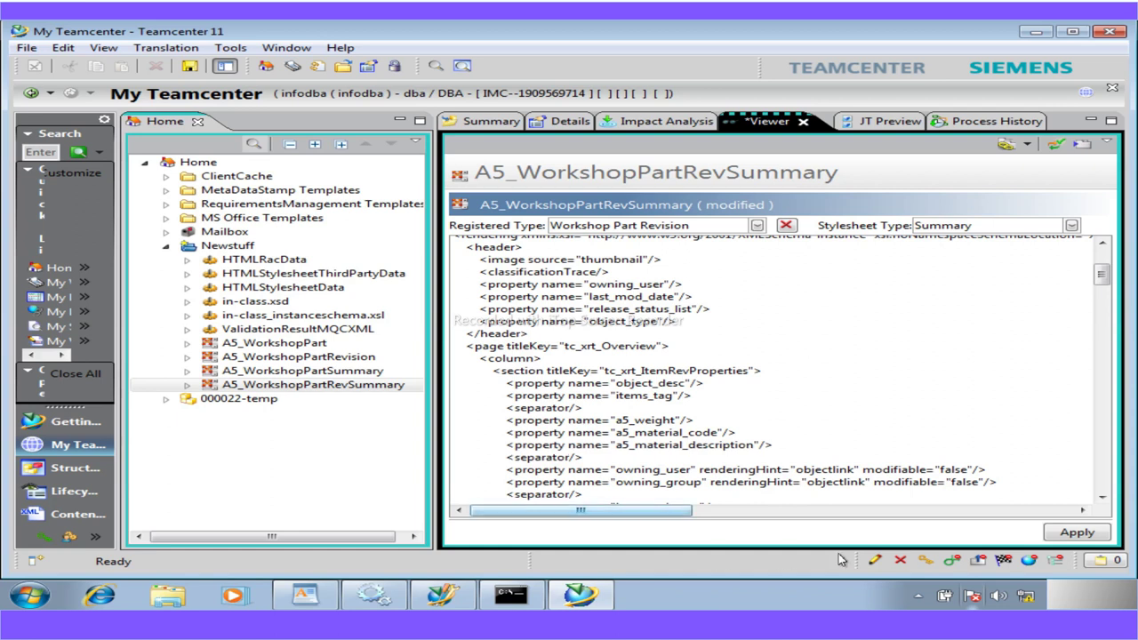
{"action": "left_click", "coordinate": [1078, 533]}
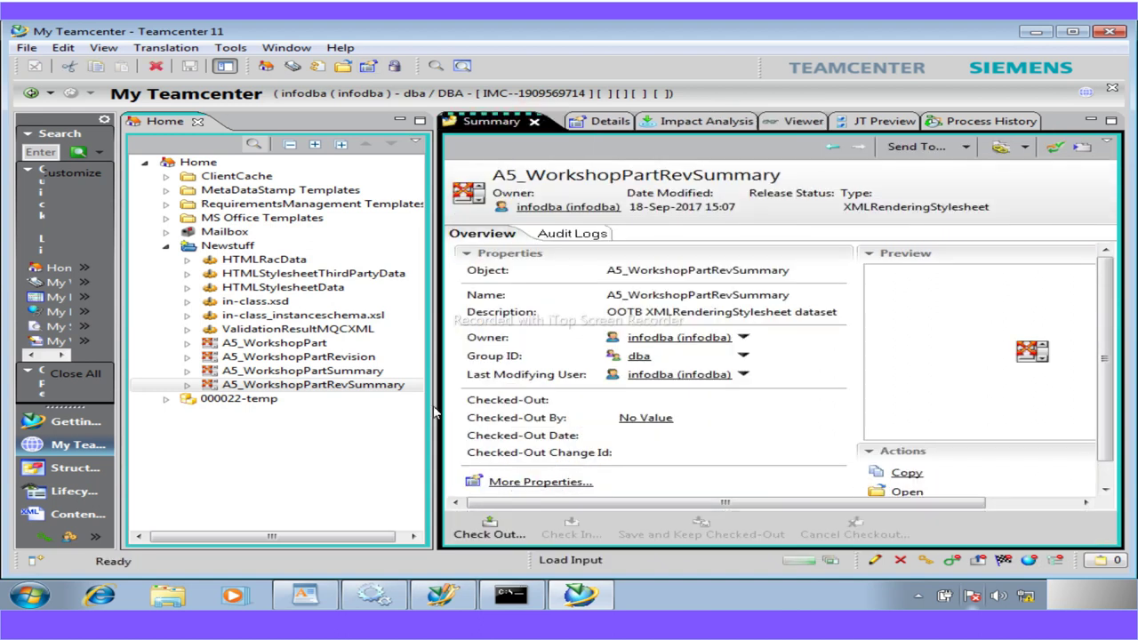
Check that revision 000022/A;1-temp's summary shows Weight, Material Code and Material Description fields
{"action": "left_click", "coordinate": [164, 401]}
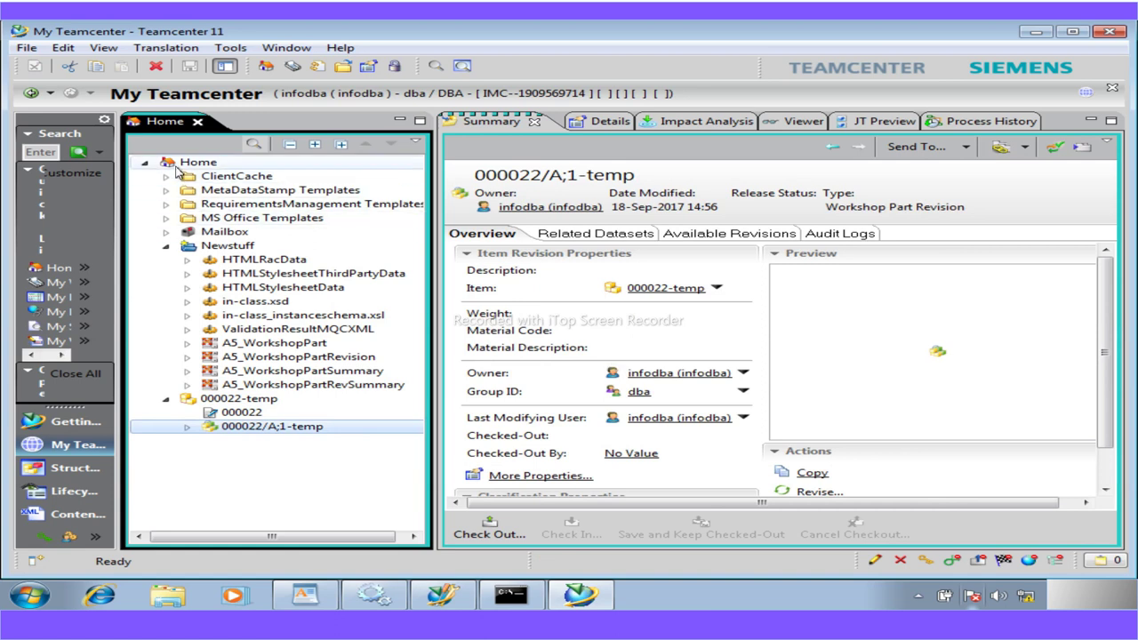
{"action": "key", "text": "Home"}
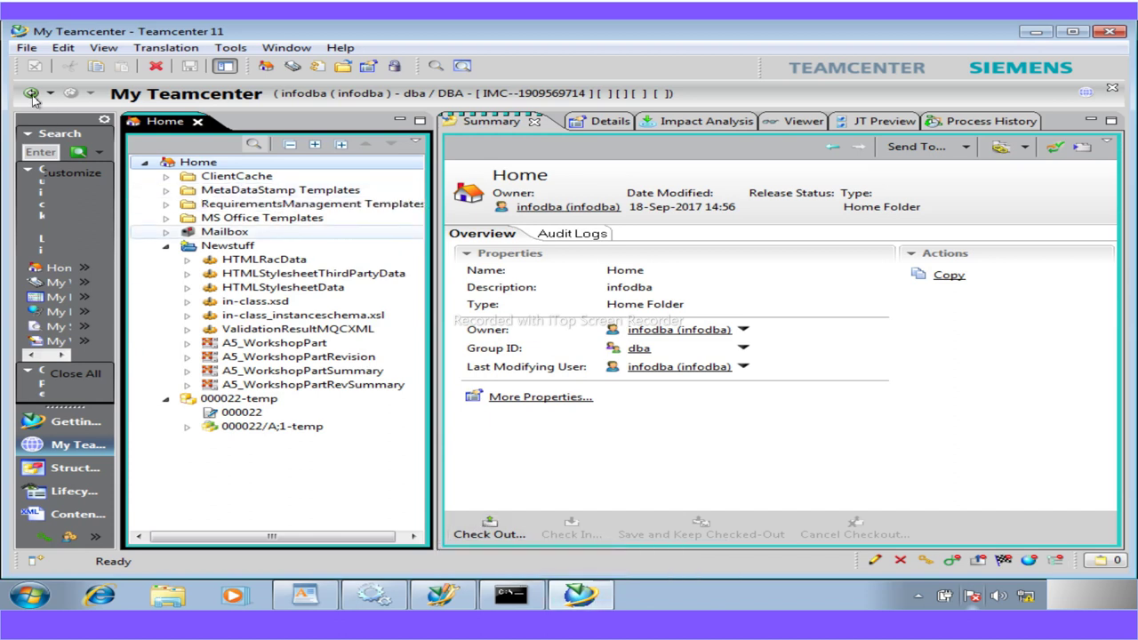
{"action": "left_click", "coordinate": [276, 428]}
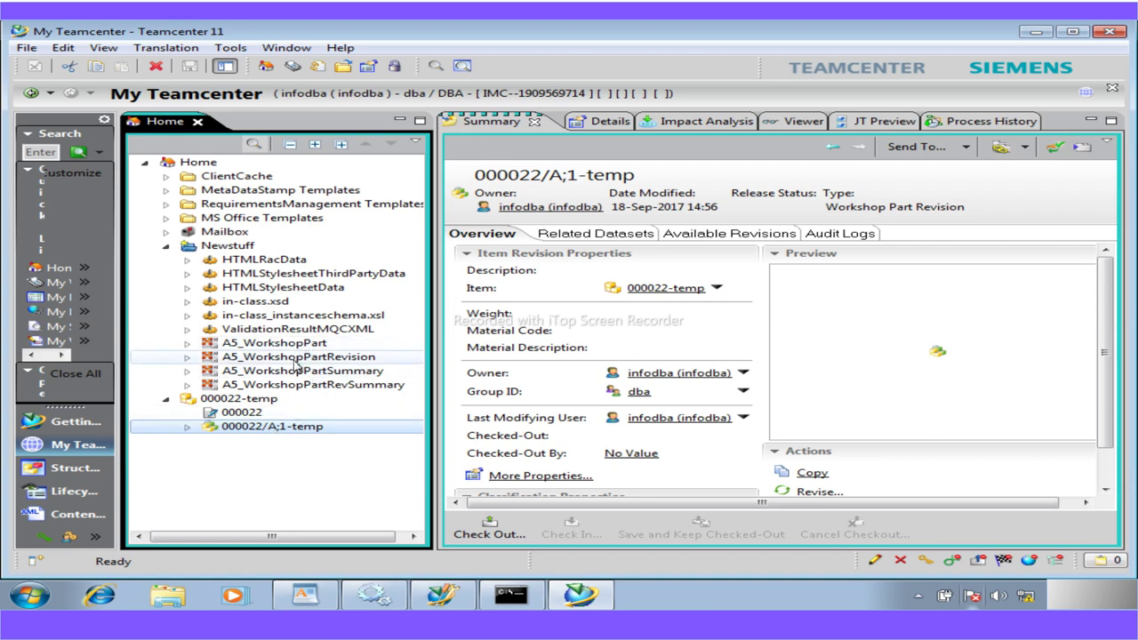
{"action": "left_click", "coordinate": [165, 247]}
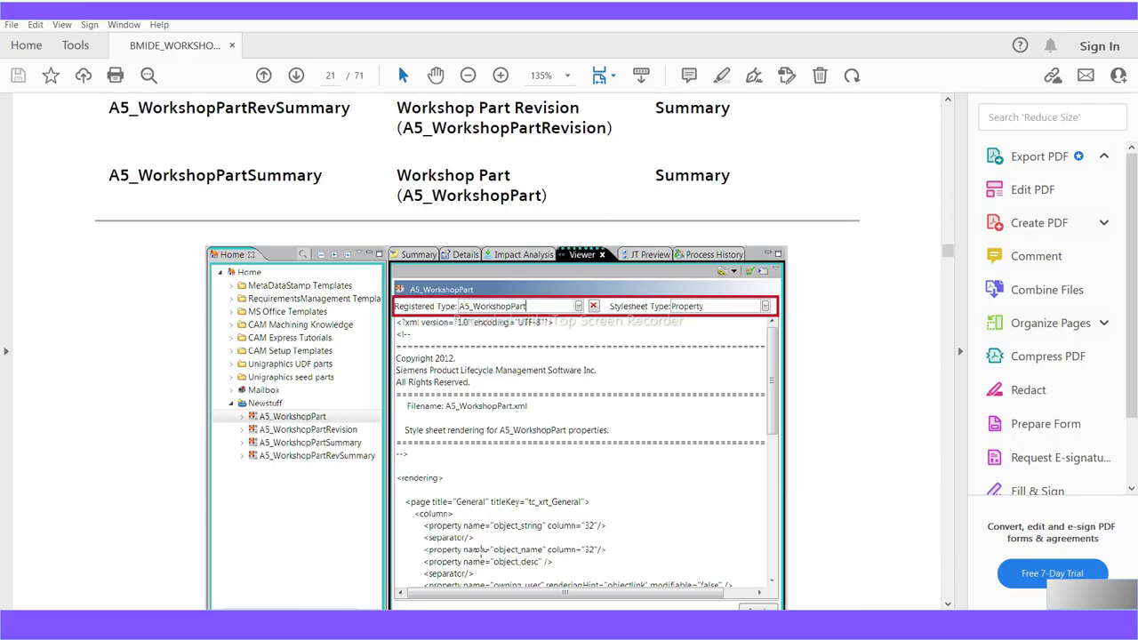
Scroll the BMIDE workshop PDF from page 19 to page 22's step on editing style sheets
{"action": "scroll", "coordinate": [313, 338], "scroll_direction": "up", "scroll_amount": 10}
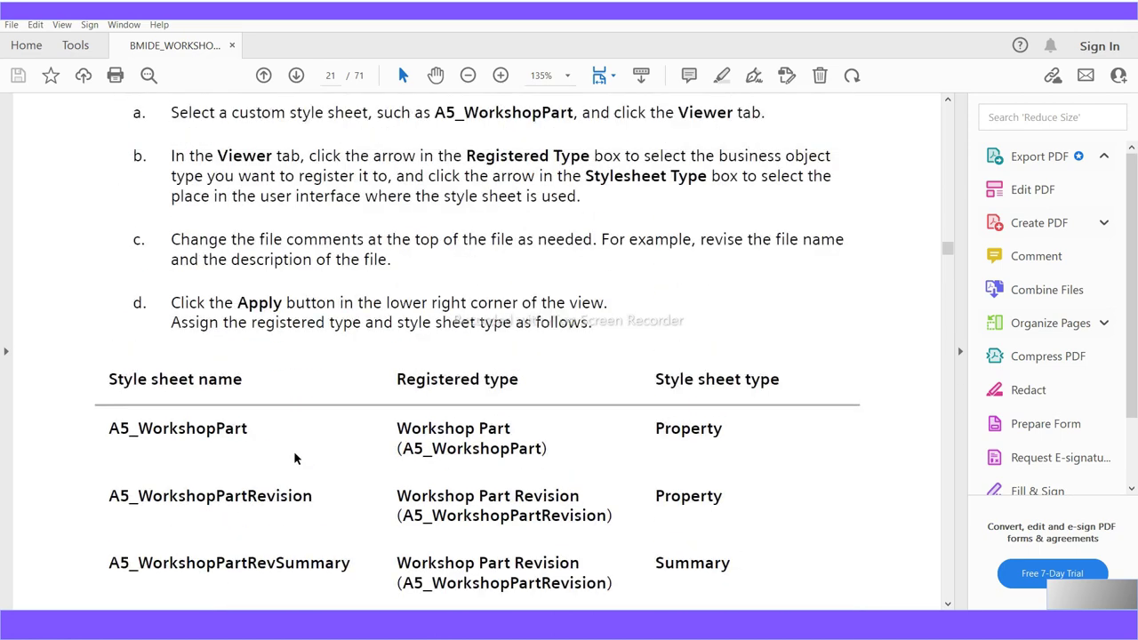
{"action": "scroll", "coordinate": [294, 454], "scroll_direction": "up", "scroll_amount": 15}
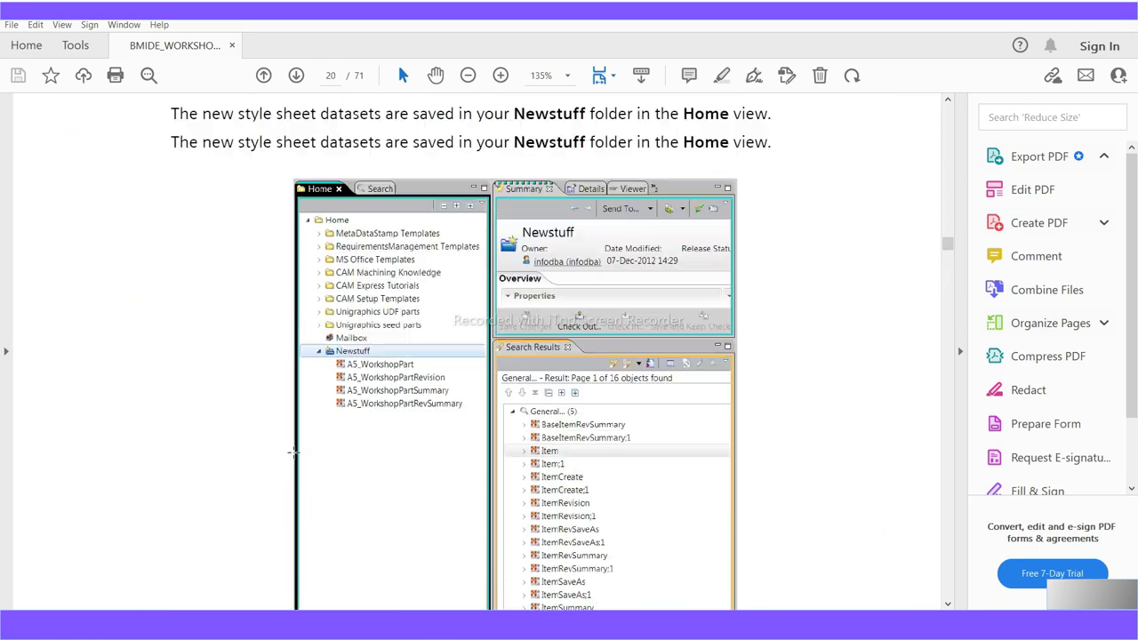
{"action": "scroll", "coordinate": [294, 456], "scroll_direction": "up", "scroll_amount": 10}
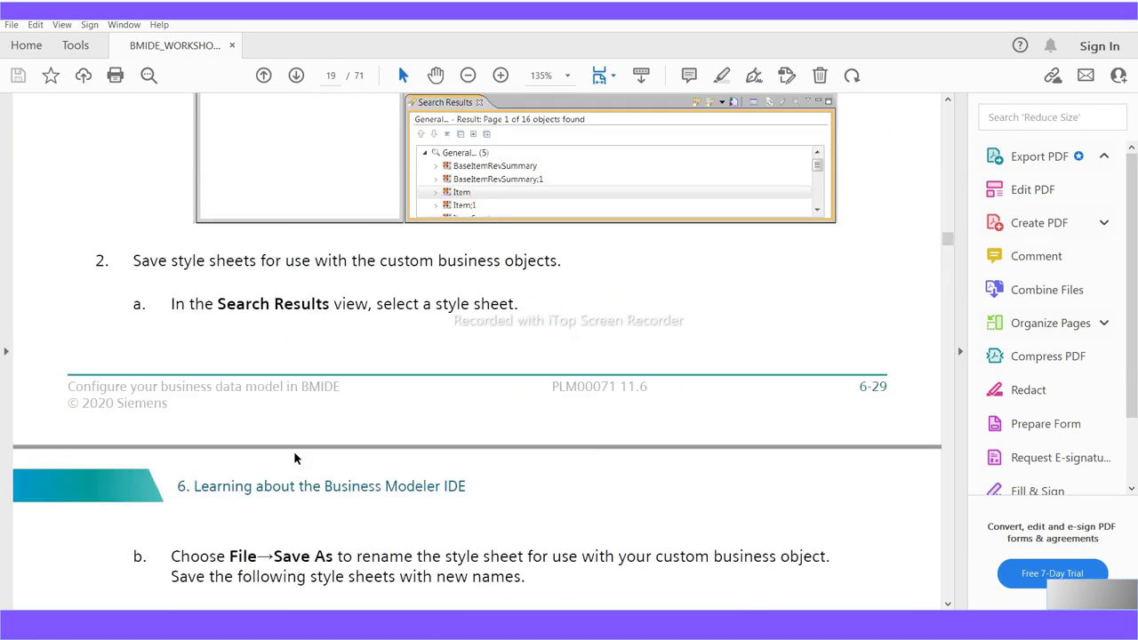
{"action": "scroll", "coordinate": [295, 457], "scroll_direction": "down", "scroll_amount": 8}
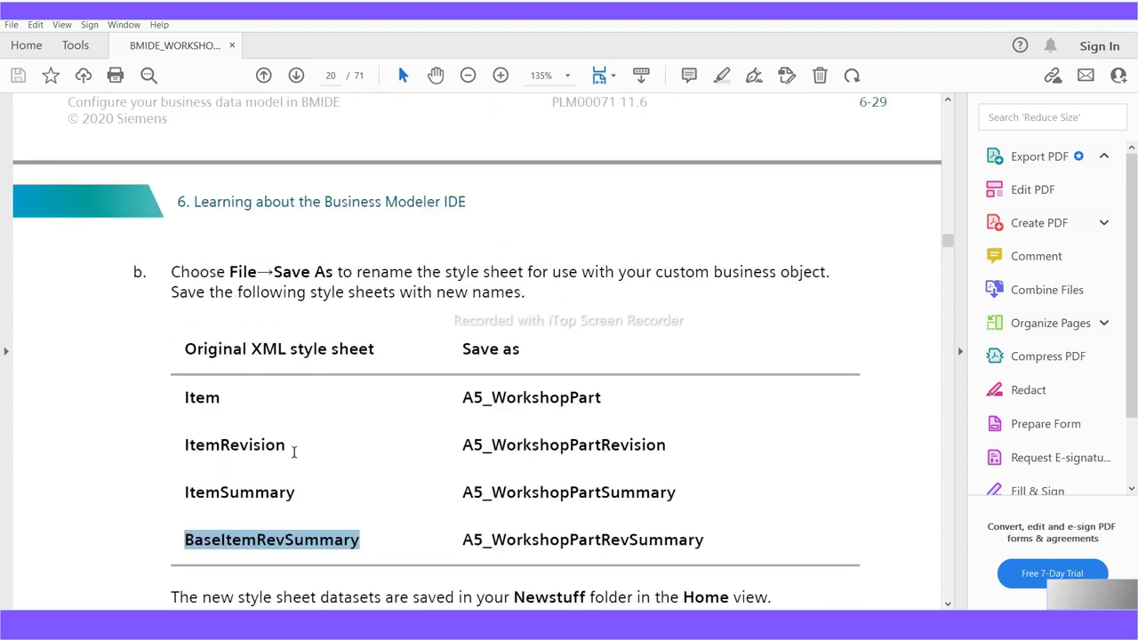
{"action": "scroll", "coordinate": [294, 453], "scroll_direction": "down", "scroll_amount": 10}
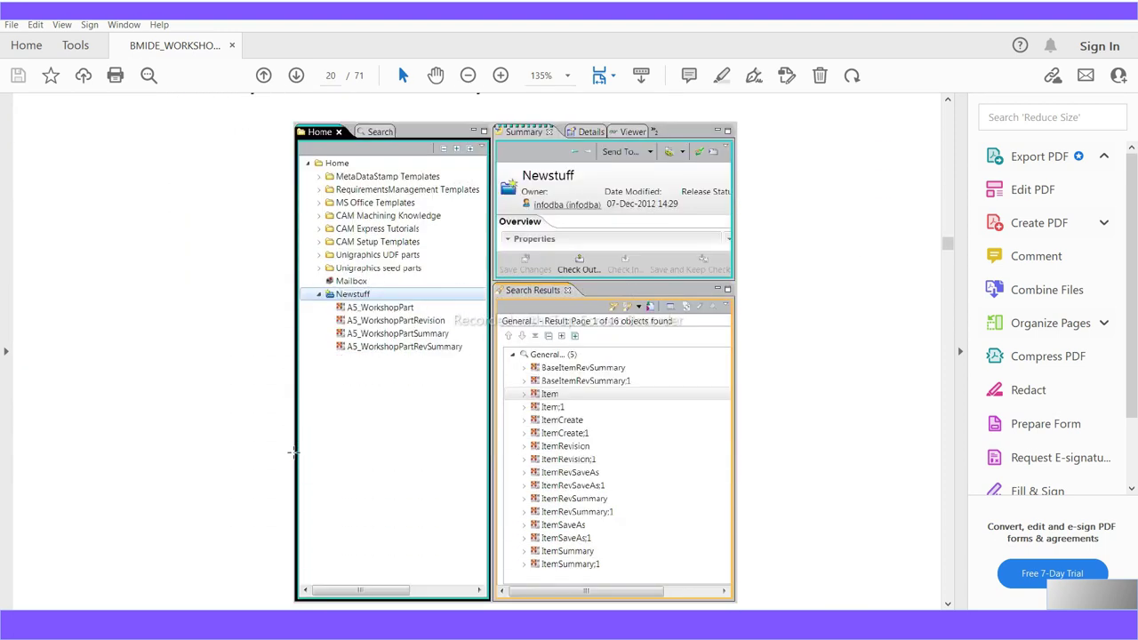
{"action": "scroll", "coordinate": [293, 452], "scroll_direction": "down", "scroll_amount": 6}
{"action": "scroll", "coordinate": [294, 452], "scroll_direction": "down", "scroll_amount": 7}
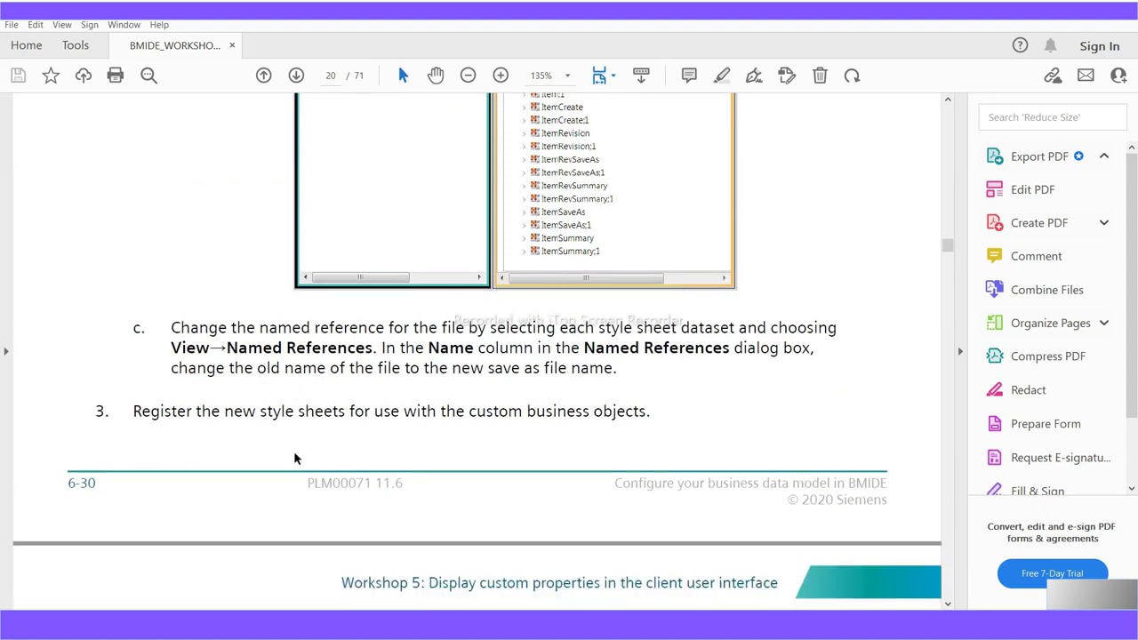
{"action": "scroll", "coordinate": [293, 452], "scroll_direction": "down", "scroll_amount": 8}
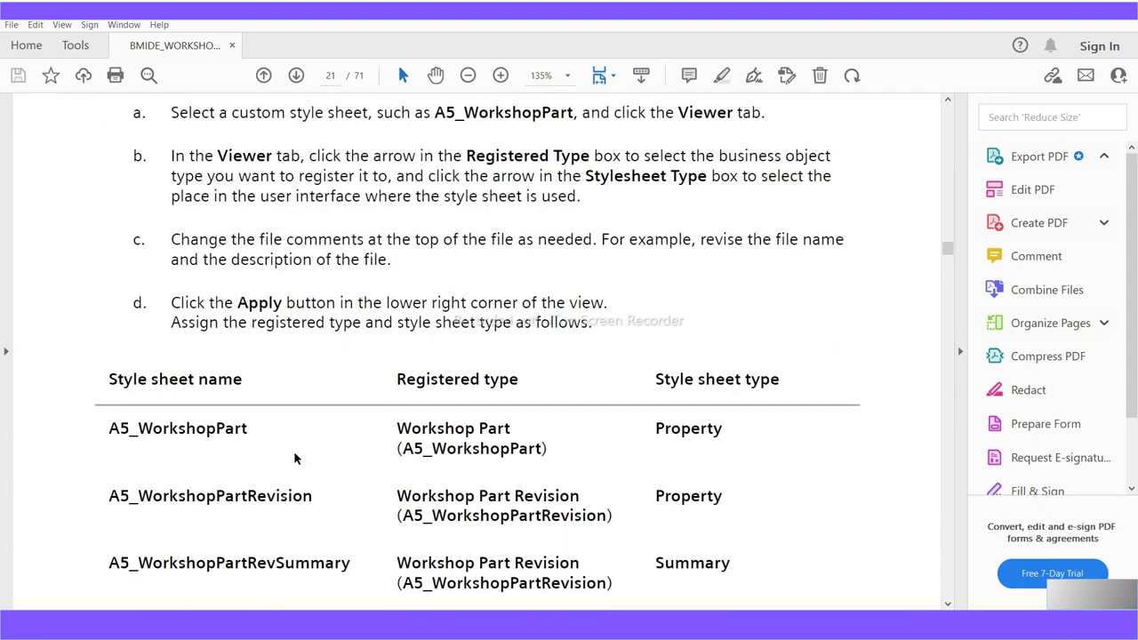
{"action": "scroll", "coordinate": [296, 458], "scroll_direction": "down", "scroll_amount": 10}
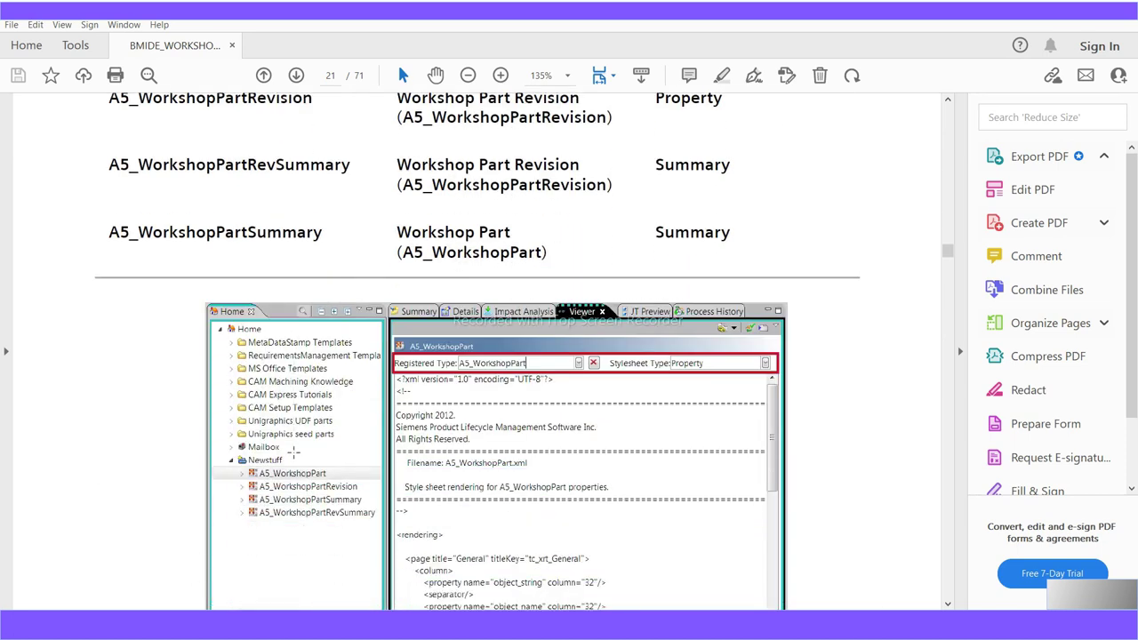
{"action": "scroll", "coordinate": [294, 452], "scroll_direction": "down", "scroll_amount": 8}
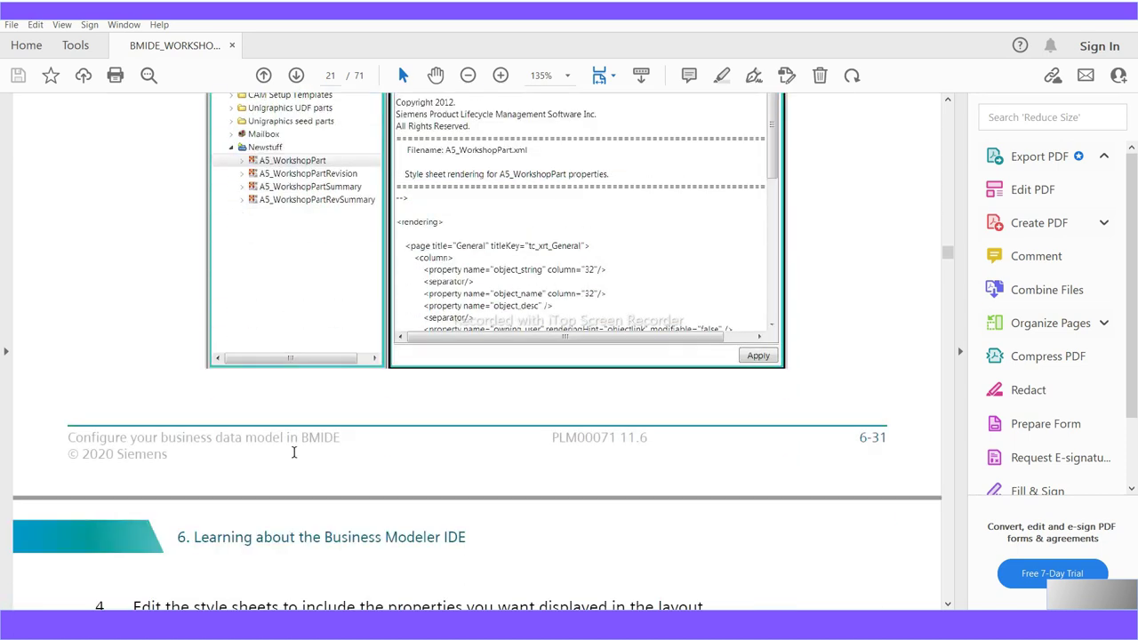
{"action": "scroll", "coordinate": [294, 453], "scroll_direction": "down", "scroll_amount": 9}
{"action": "scroll", "coordinate": [293, 453], "scroll_direction": "down", "scroll_amount": 4}
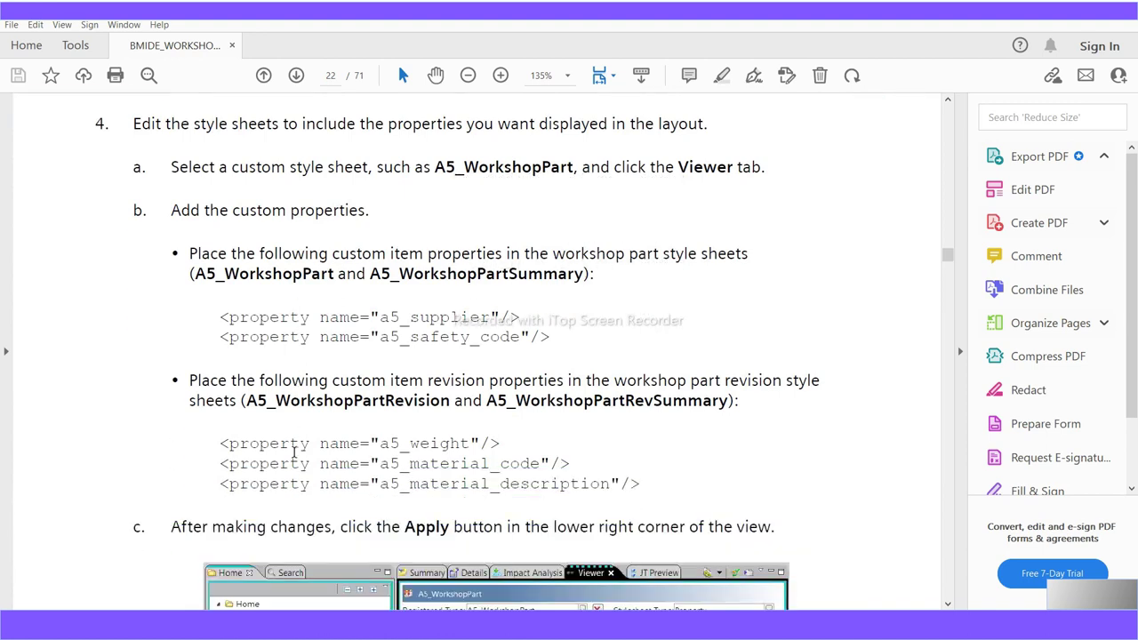
{"action": "scroll", "coordinate": [294, 452], "scroll_direction": "down", "scroll_amount": 4}
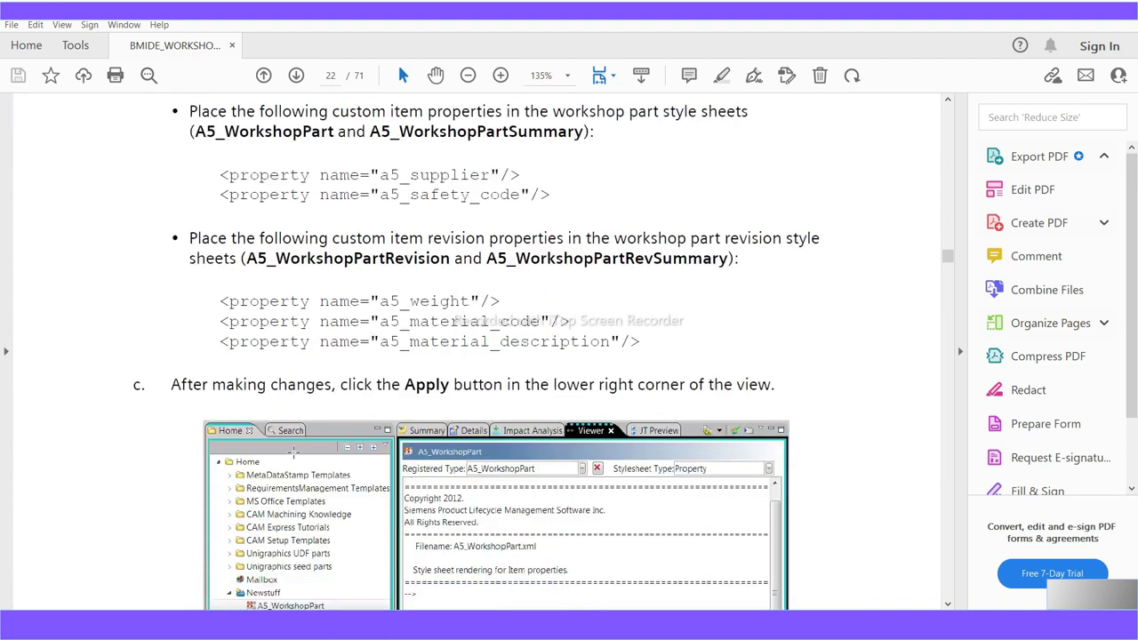
{"action": "scroll", "coordinate": [293, 453], "scroll_direction": "down", "scroll_amount": 2}
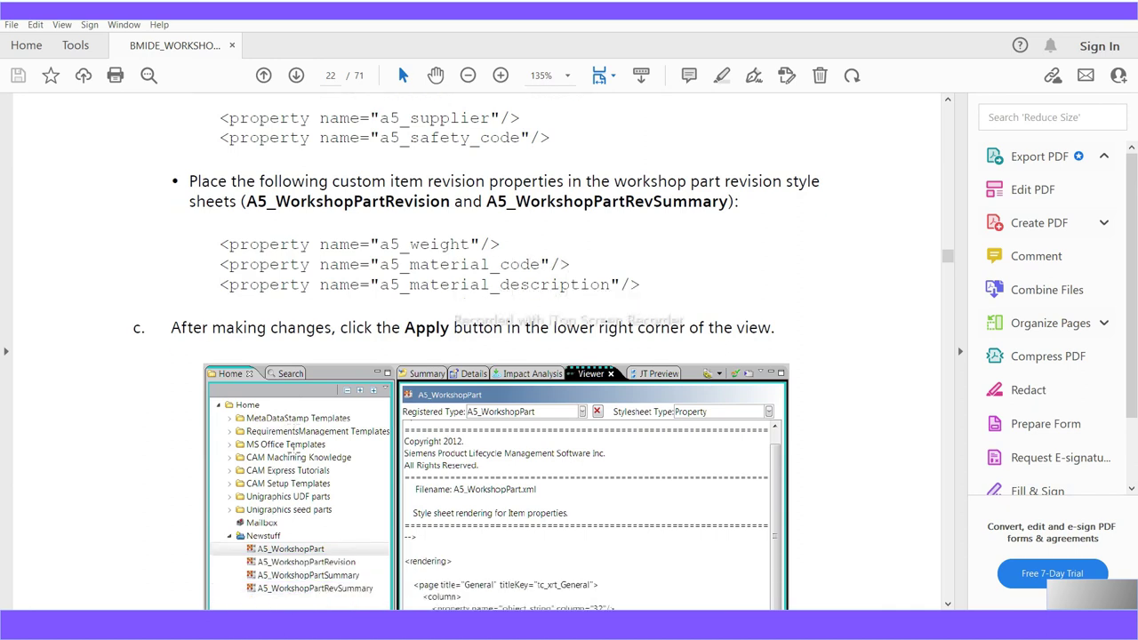
{"action": "scroll", "coordinate": [293, 453], "scroll_direction": "down", "scroll_amount": 3}
{"action": "scroll", "coordinate": [294, 453], "scroll_direction": "down", "scroll_amount": 2}
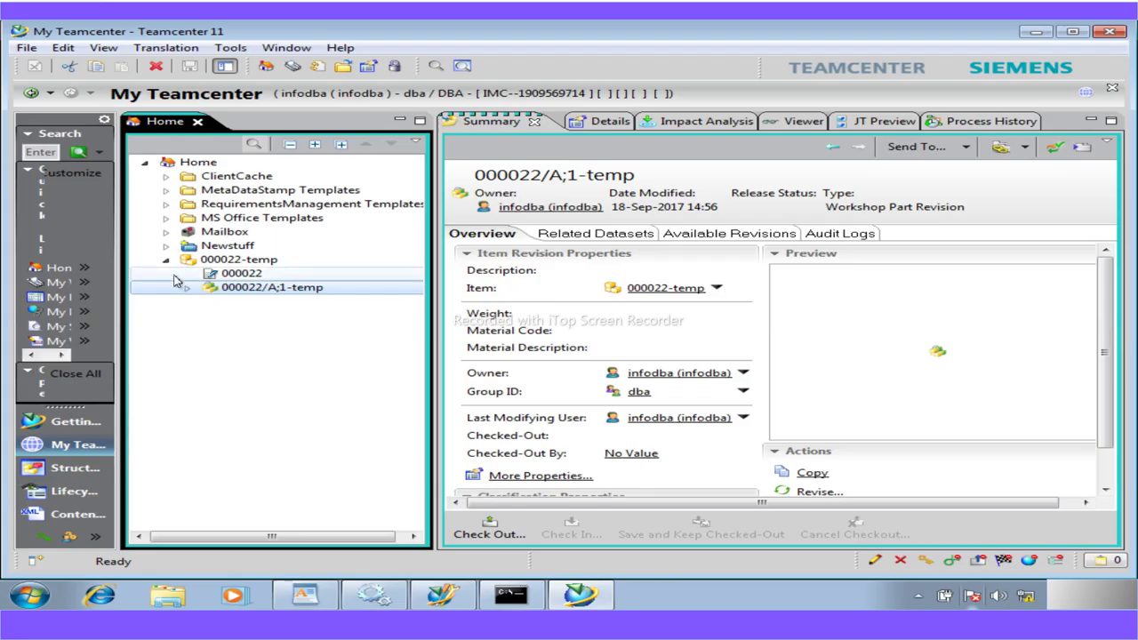
Expand Newstuff, load the A5_WorkshopPart style sheet's summary, then minimize Teamcenter
{"action": "left_click", "coordinate": [165, 245]}
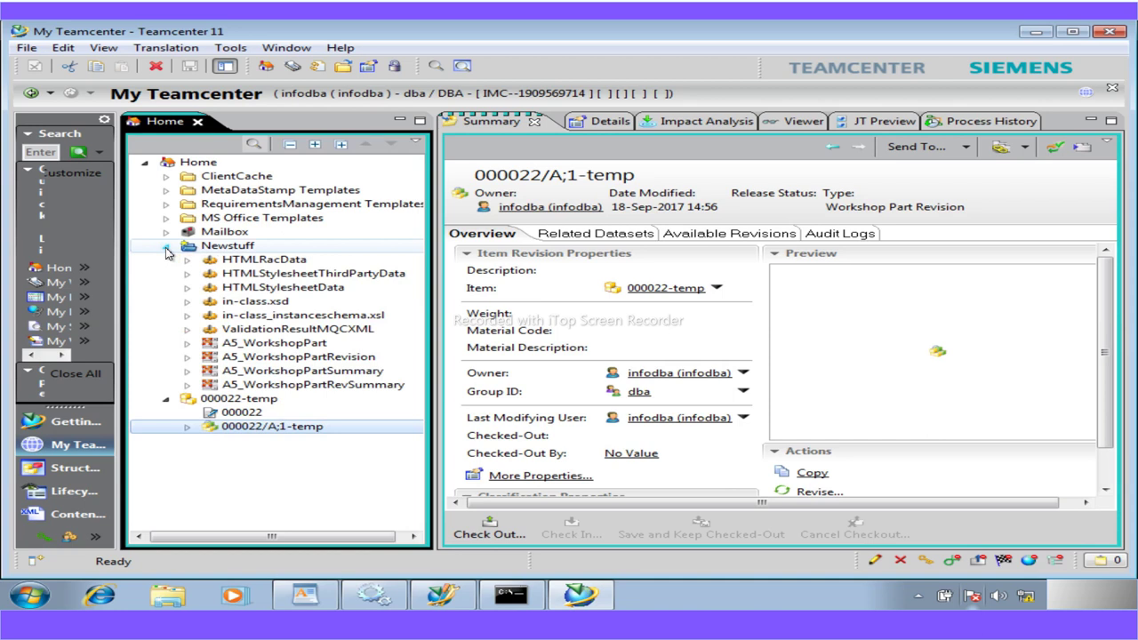
{"action": "left_click", "coordinate": [229, 345]}
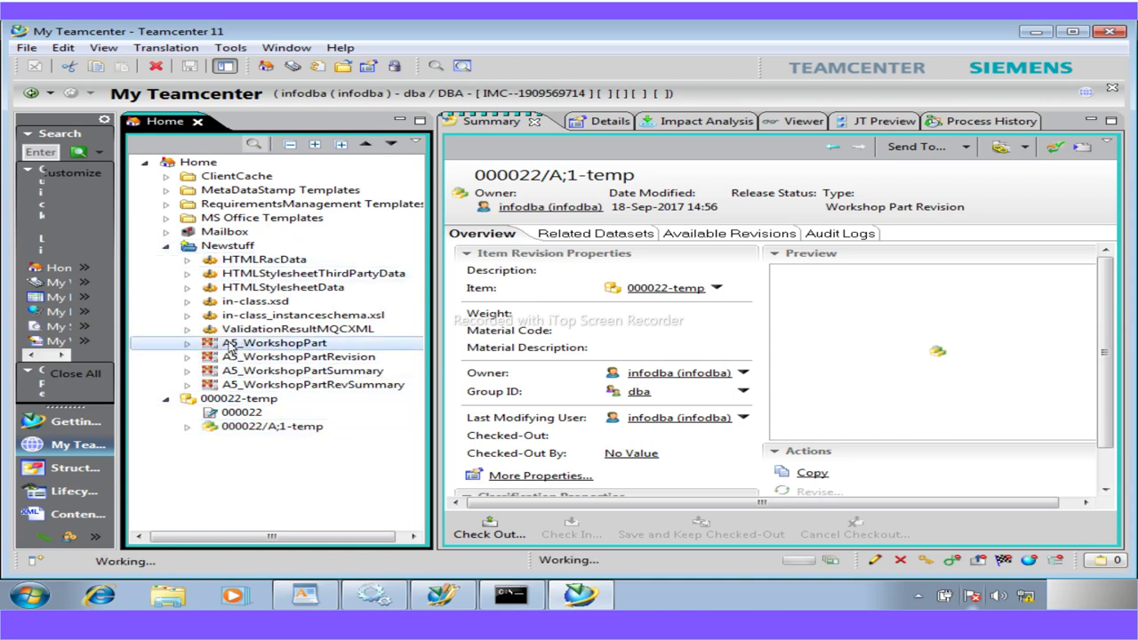
{"action": "right_click", "coordinate": [229, 345]}
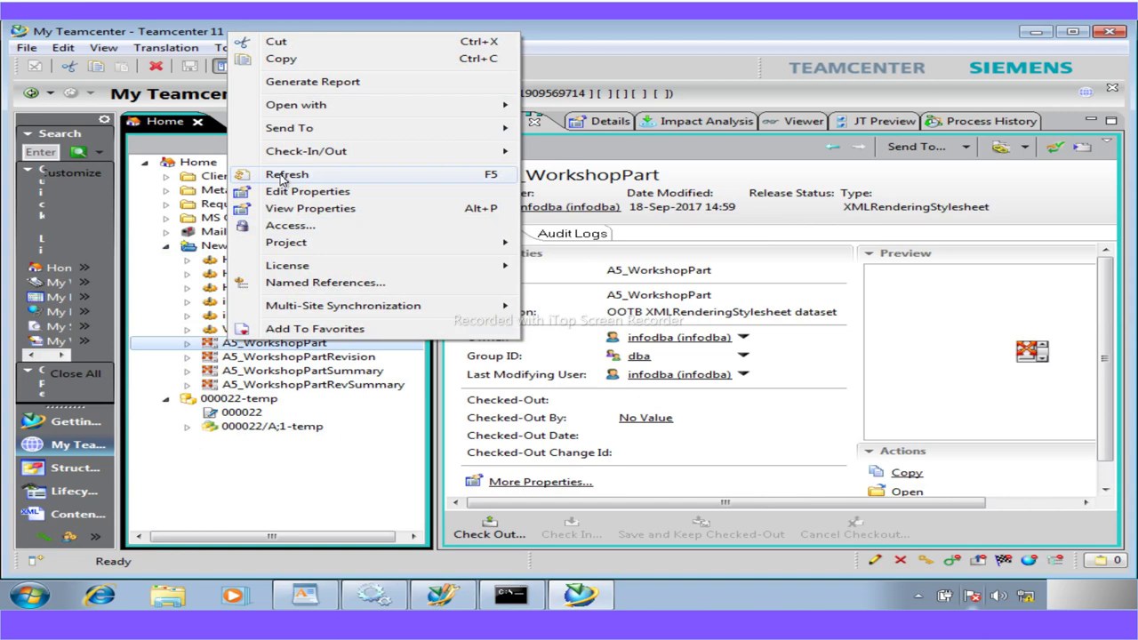
{"action": "left_click", "coordinate": [306, 512]}
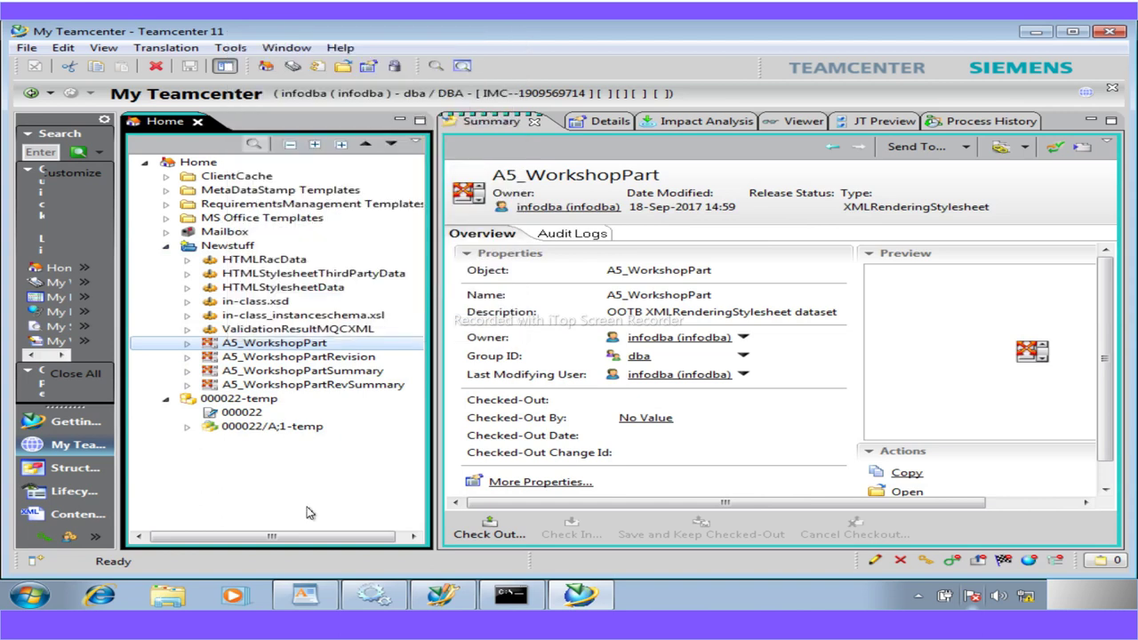
{"action": "left_click", "coordinate": [1038, 33]}
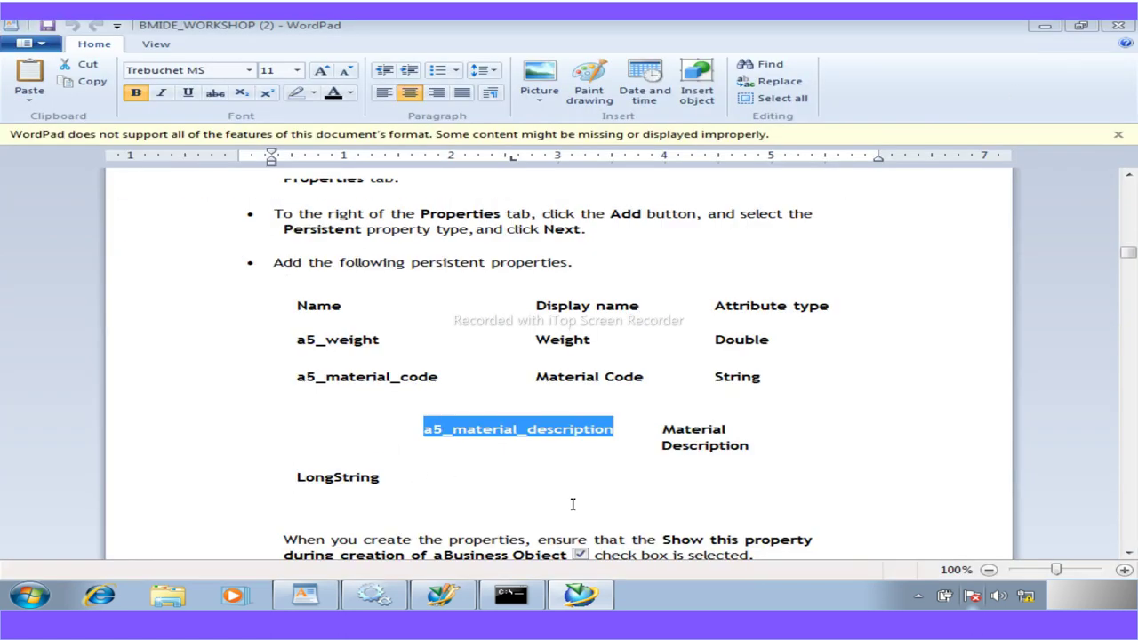
Scroll the BMIDE_WORKSHOP guide to the Workshop Part Revision dialog showing Material Code, Material Description and Weight
{"action": "scroll", "coordinate": [833, 489], "scroll_direction": "down", "scroll_amount": 3}
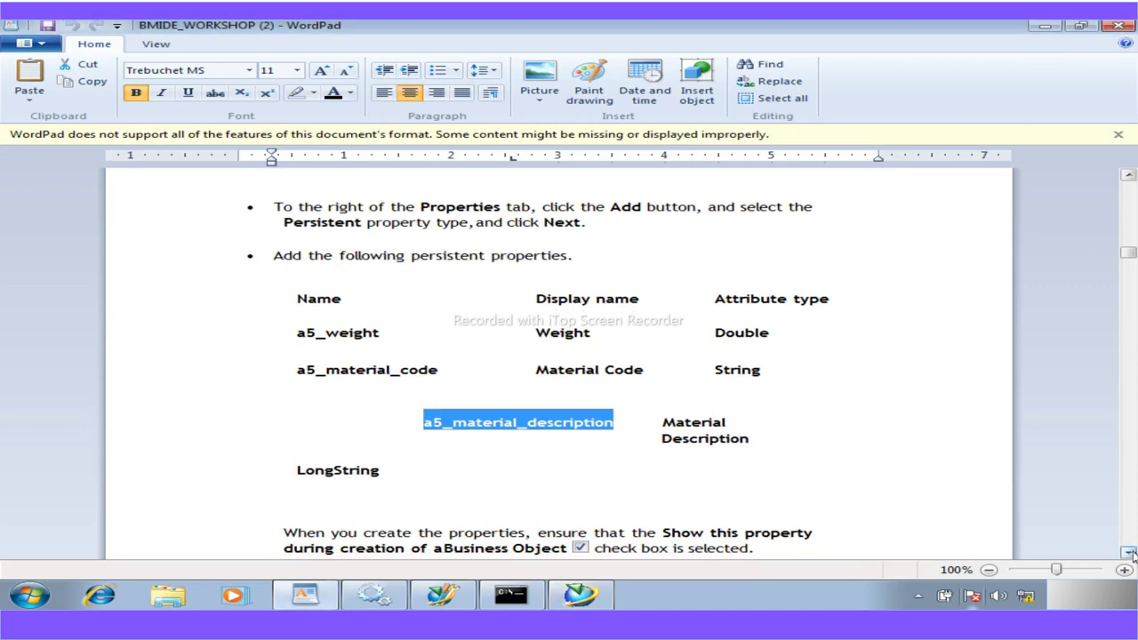
{"action": "scroll", "coordinate": [833, 489], "scroll_direction": "down", "scroll_amount": 6}
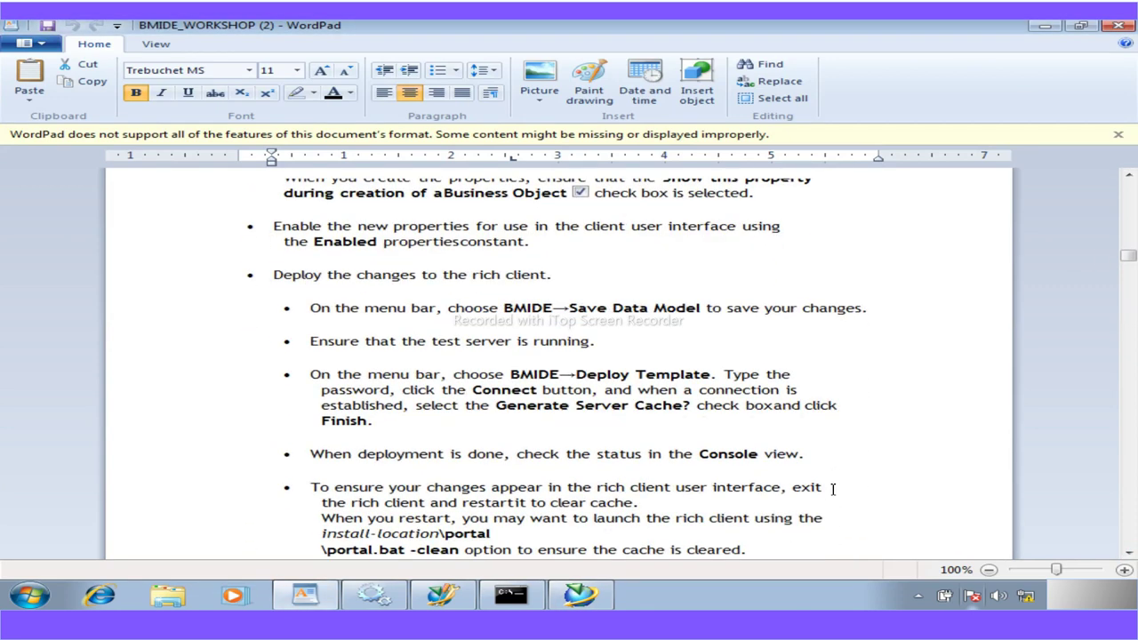
{"action": "scroll", "coordinate": [833, 489], "scroll_direction": "down", "scroll_amount": 6}
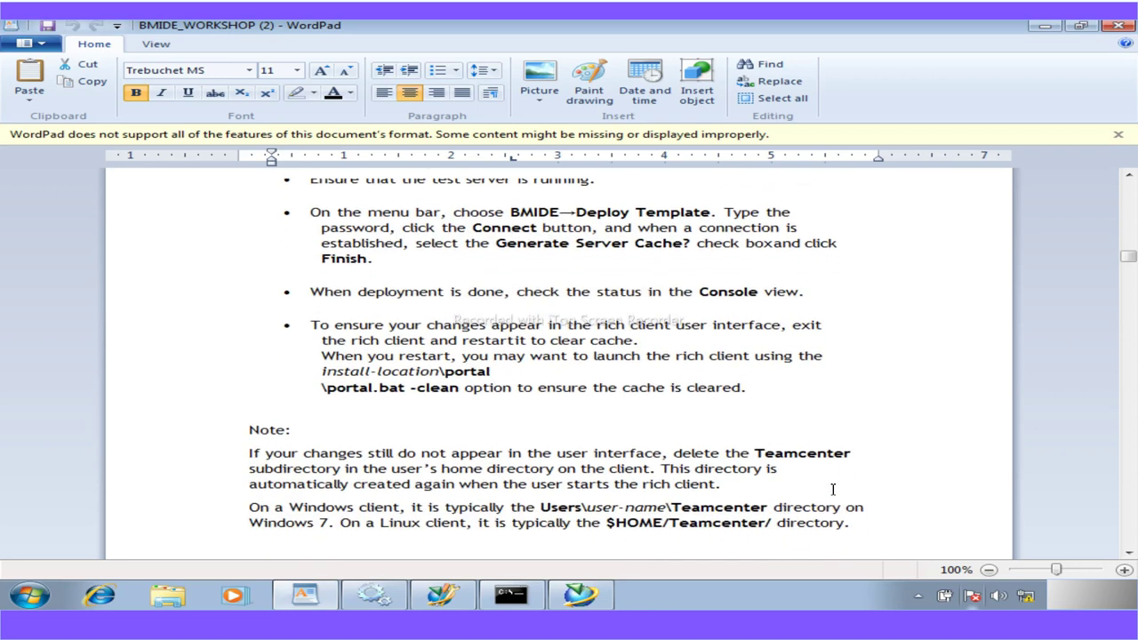
{"action": "scroll", "coordinate": [833, 489], "scroll_direction": "down", "scroll_amount": 9}
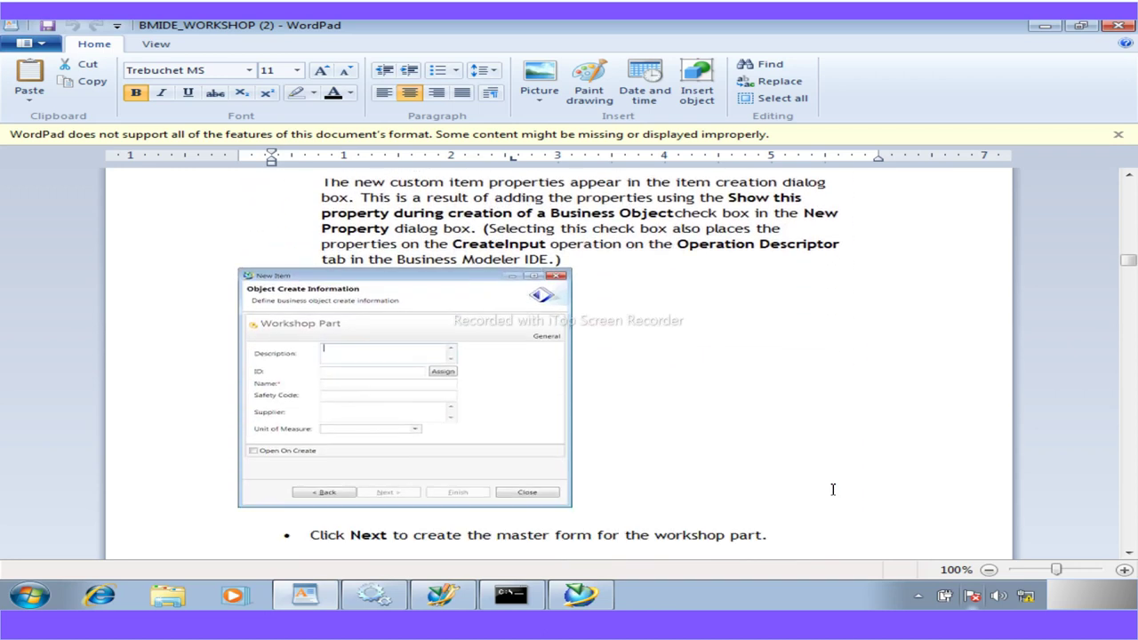
{"action": "scroll", "coordinate": [833, 489], "scroll_direction": "down", "scroll_amount": 1}
{"action": "scroll", "coordinate": [832, 489], "scroll_direction": "down", "scroll_amount": 1}
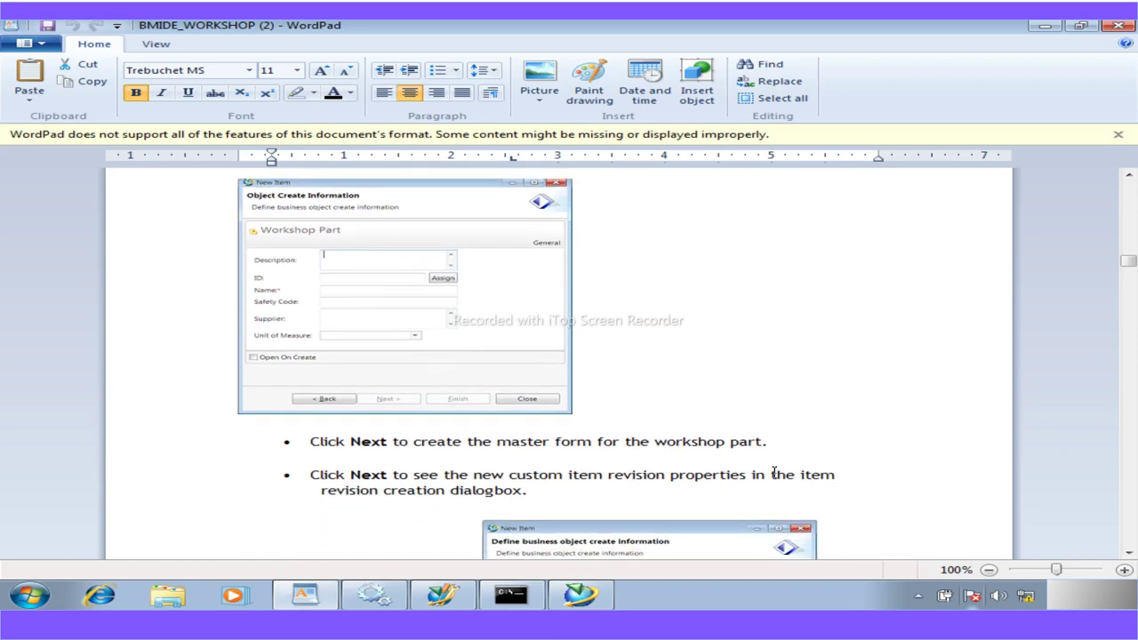
{"action": "scroll", "coordinate": [317, 279], "scroll_direction": "down", "scroll_amount": 6}
{"action": "scroll", "coordinate": [307, 279], "scroll_direction": "up", "scroll_amount": 7}
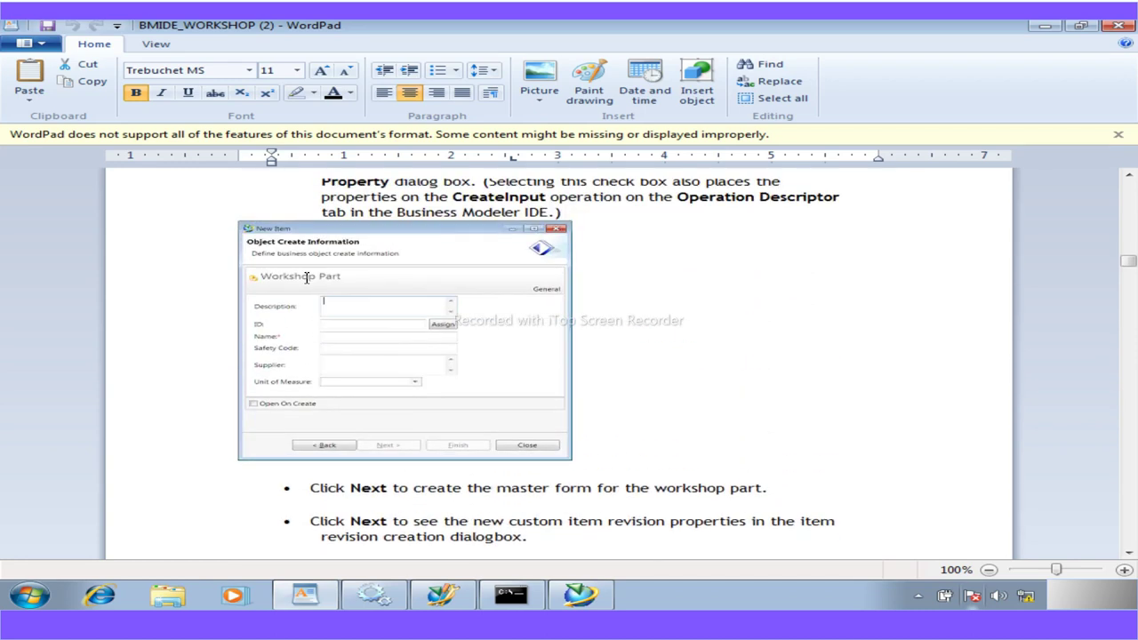
{"action": "scroll", "coordinate": [408, 391], "scroll_direction": "down", "scroll_amount": 9}
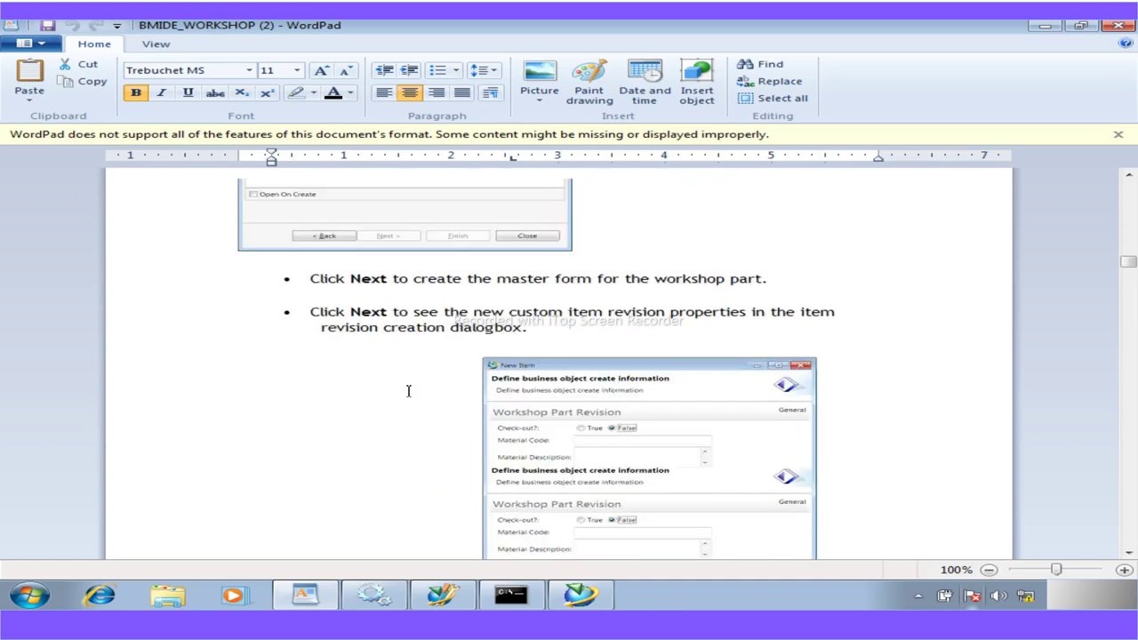
{"action": "scroll", "coordinate": [408, 391], "scroll_direction": "down", "scroll_amount": 6}
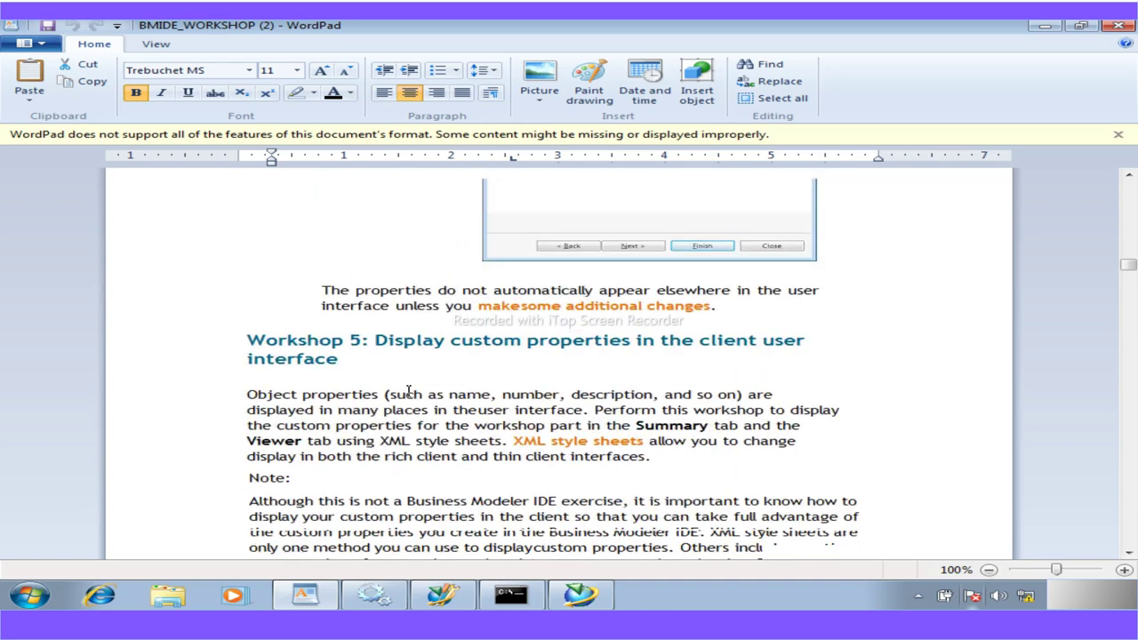
{"action": "scroll", "coordinate": [408, 391], "scroll_direction": "up", "scroll_amount": 7}
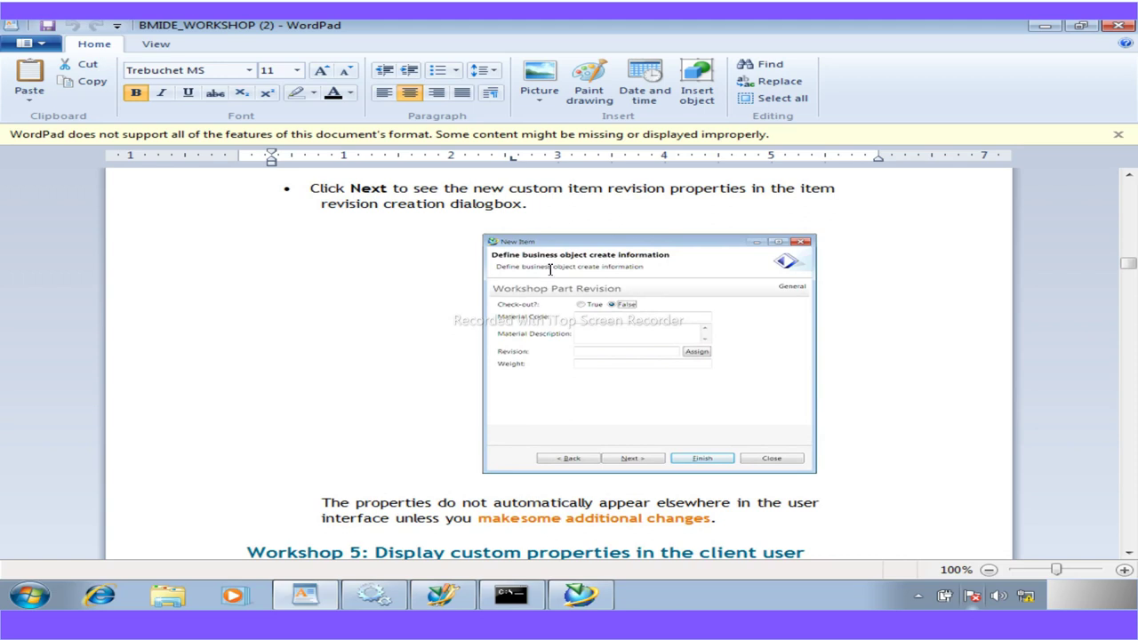
Create Workshop Part item 000023-temp in the Home folder, then collapse the 000022-temp folder
{"action": "left_click", "coordinate": [579, 595]}
{"action": "left_click", "coordinate": [235, 164]}
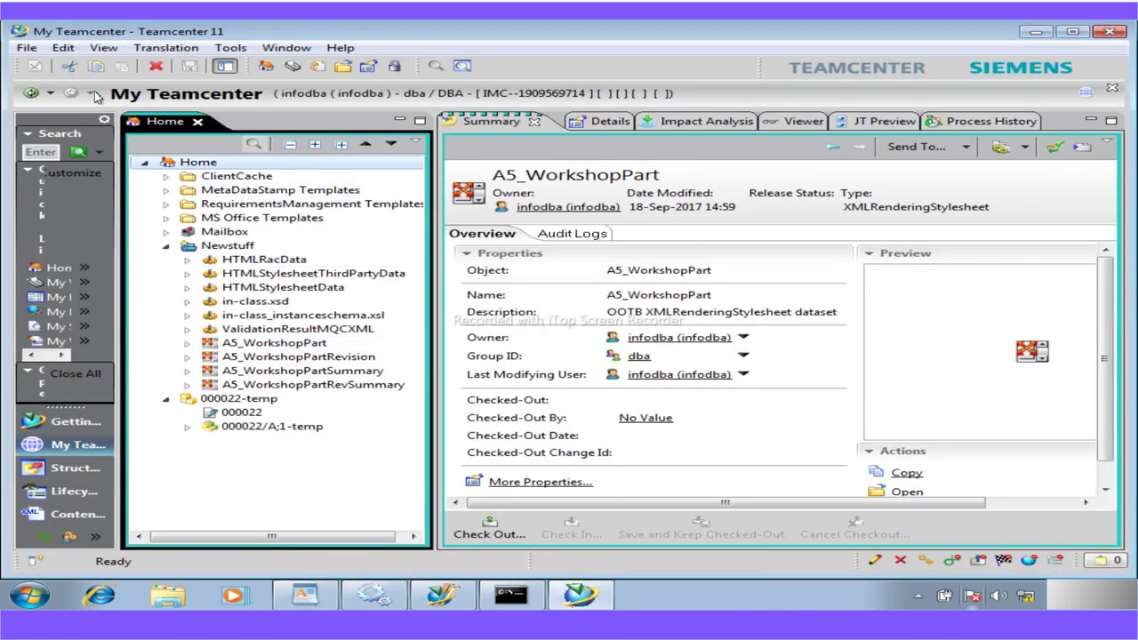
{"action": "left_click", "coordinate": [26, 49]}
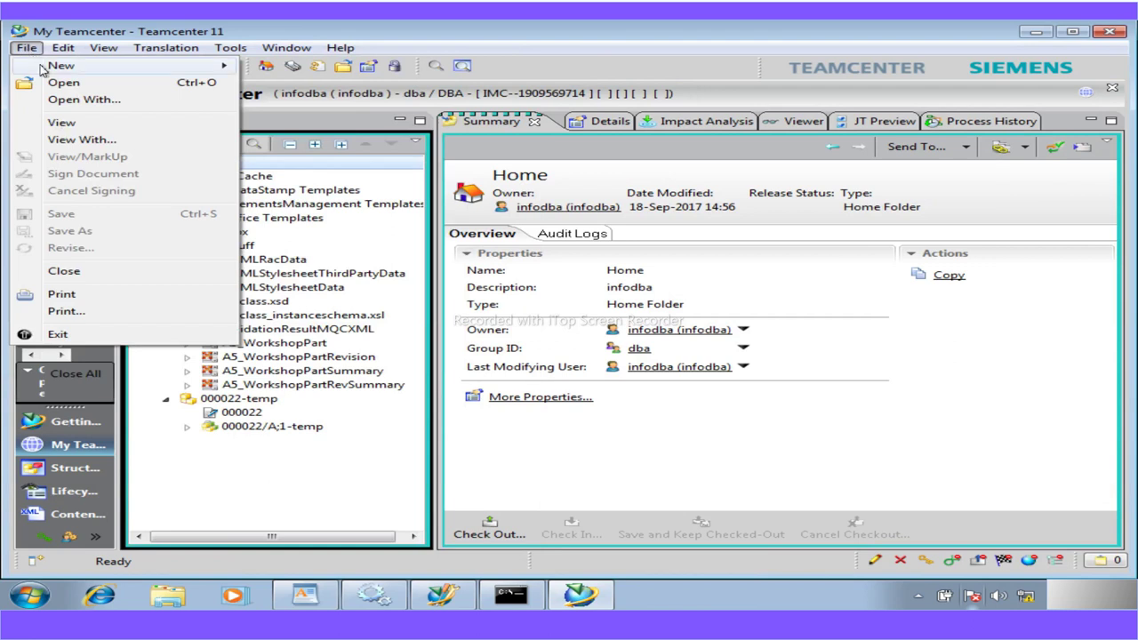
{"action": "left_click", "coordinate": [289, 70]}
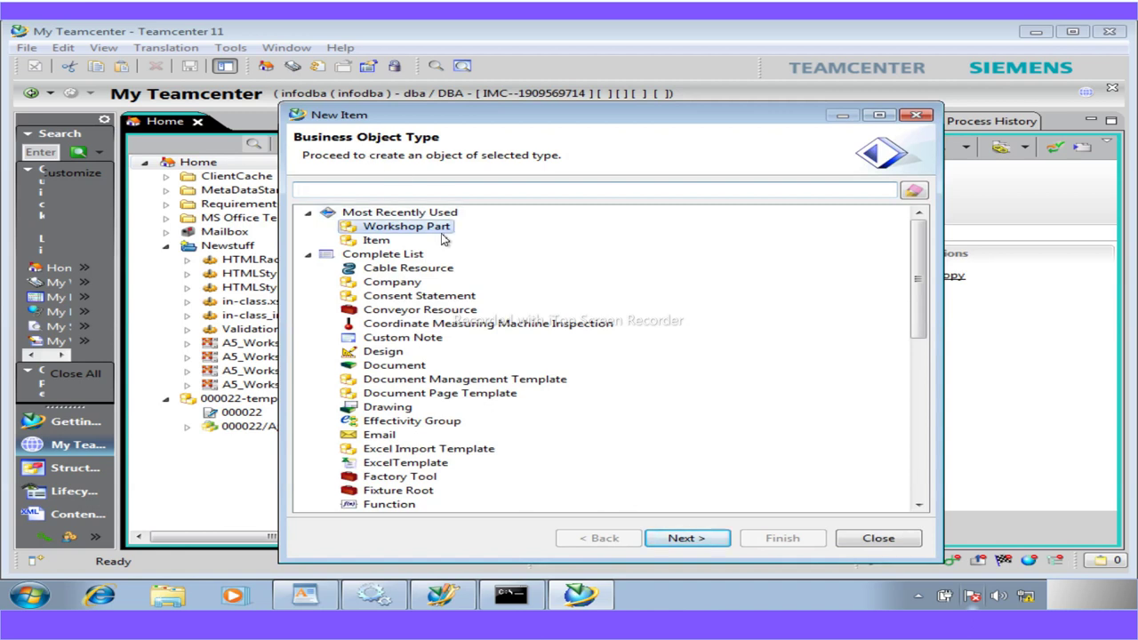
{"action": "left_click", "coordinate": [687, 541]}
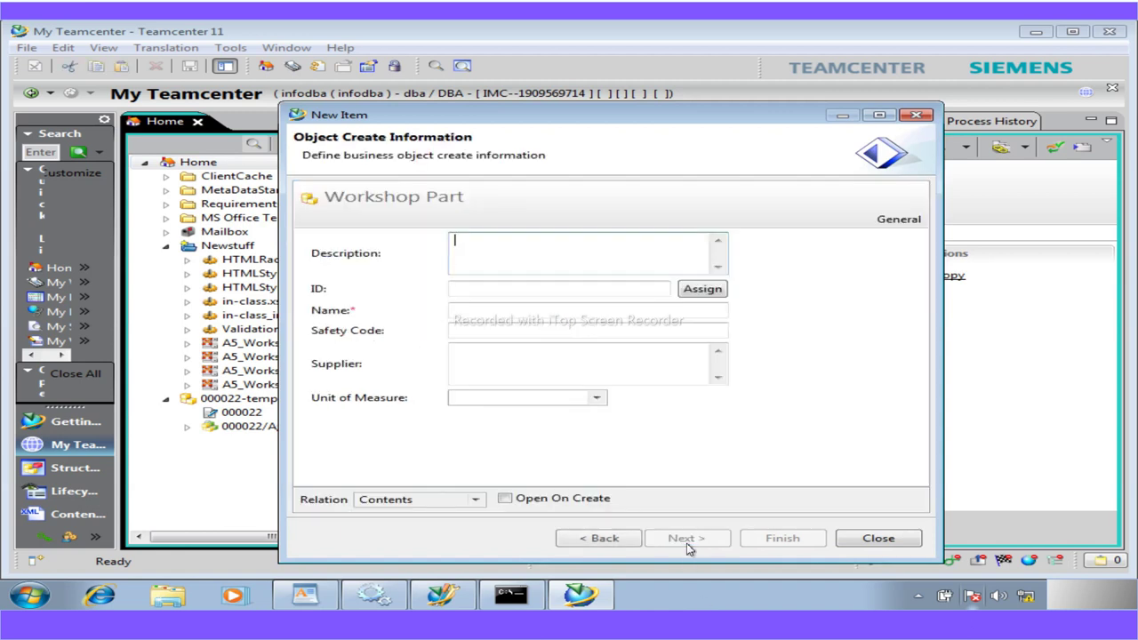
{"action": "left_click", "coordinate": [457, 311]}
{"action": "type", "text": "Item"}
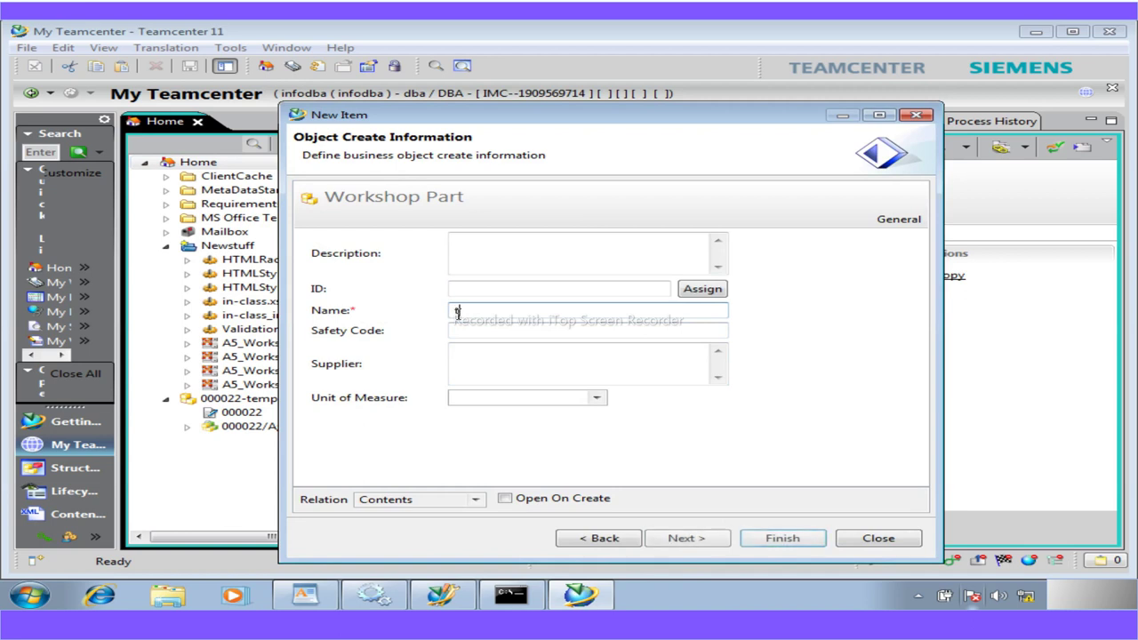
{"action": "left_click", "coordinate": [688, 538]}
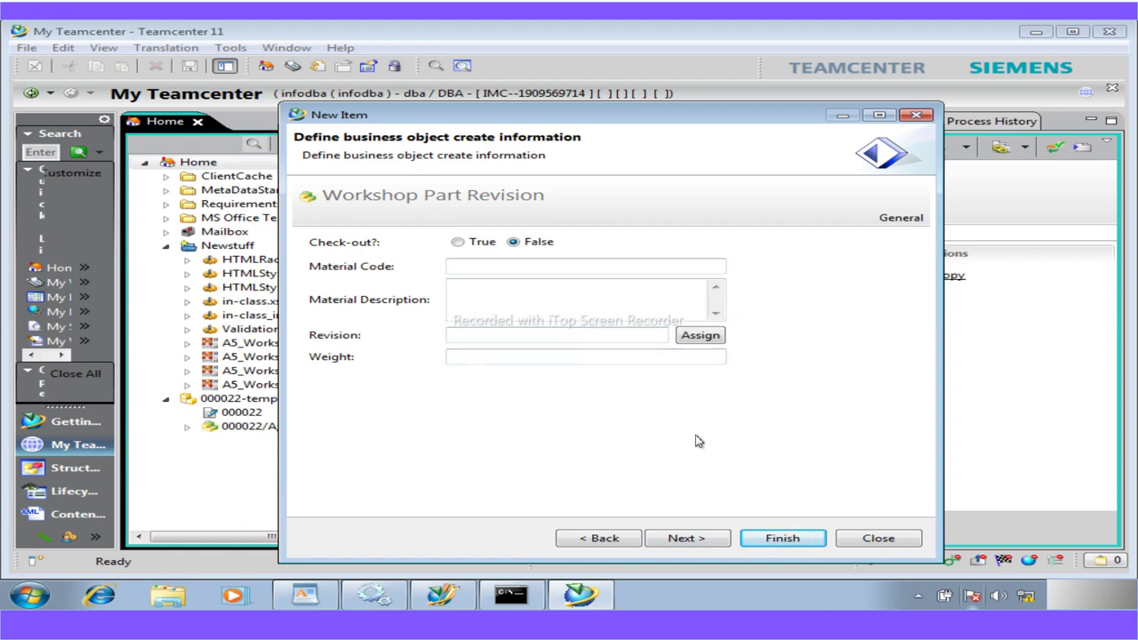
{"action": "left_click", "coordinate": [783, 538]}
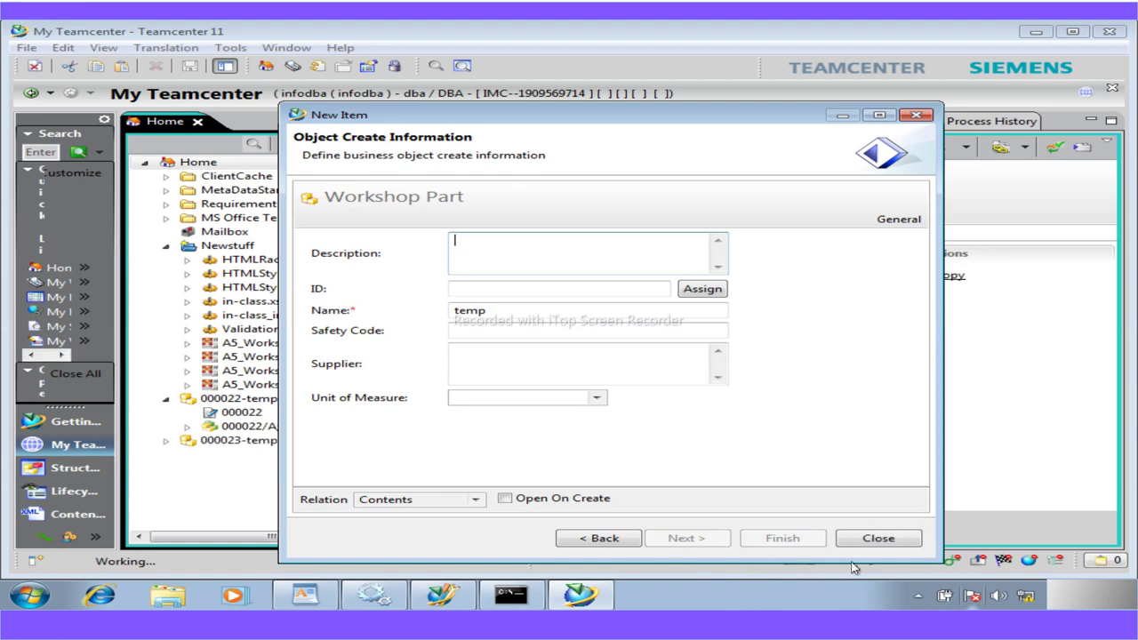
{"action": "left_click", "coordinate": [875, 538]}
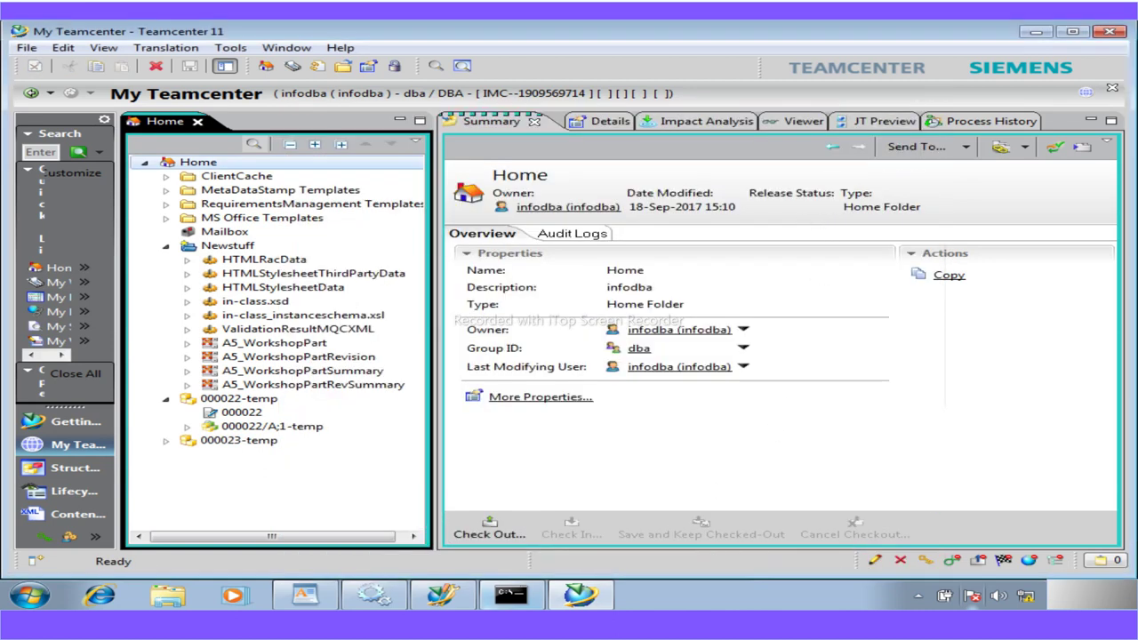
{"action": "left_click", "coordinate": [166, 399]}
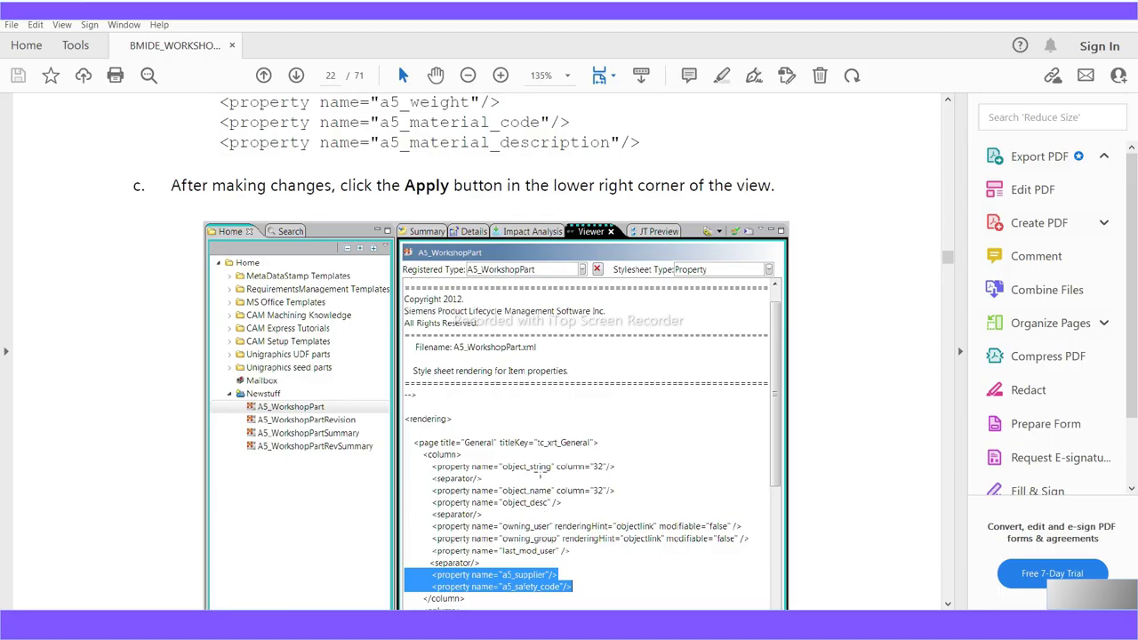
Scroll the workshop PDF down toward Workshop 6, 'Create lists of values'
{"action": "scroll", "coordinate": [539, 478], "scroll_direction": "down", "scroll_amount": 10}
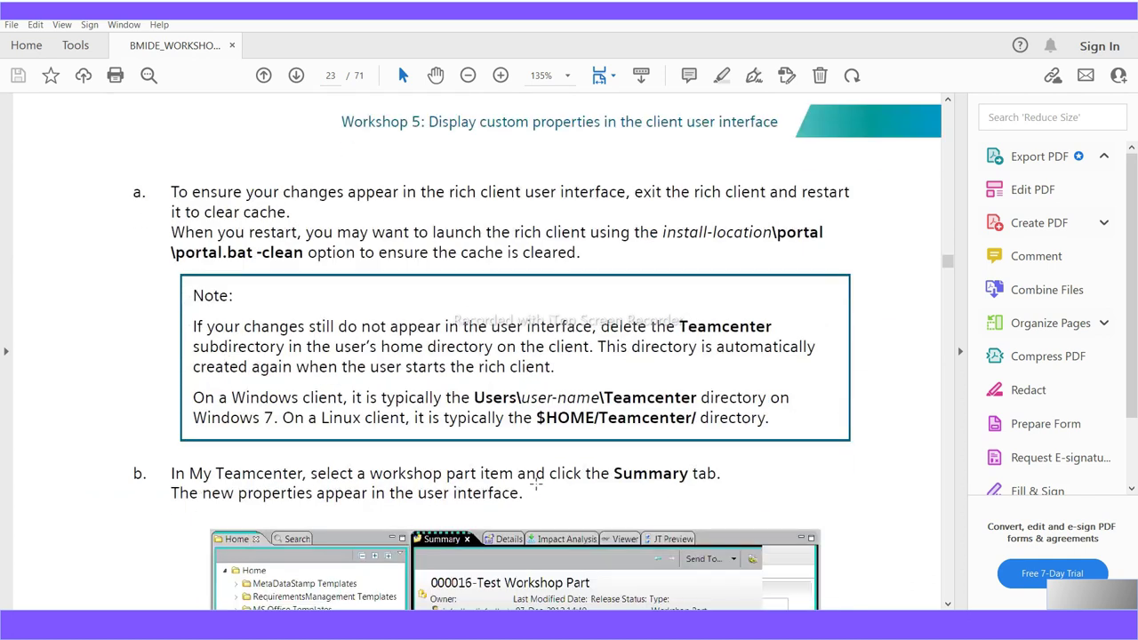
{"action": "scroll", "coordinate": [536, 484], "scroll_direction": "down", "scroll_amount": 6}
{"action": "scroll", "coordinate": [536, 484], "scroll_direction": "down", "scroll_amount": 1}
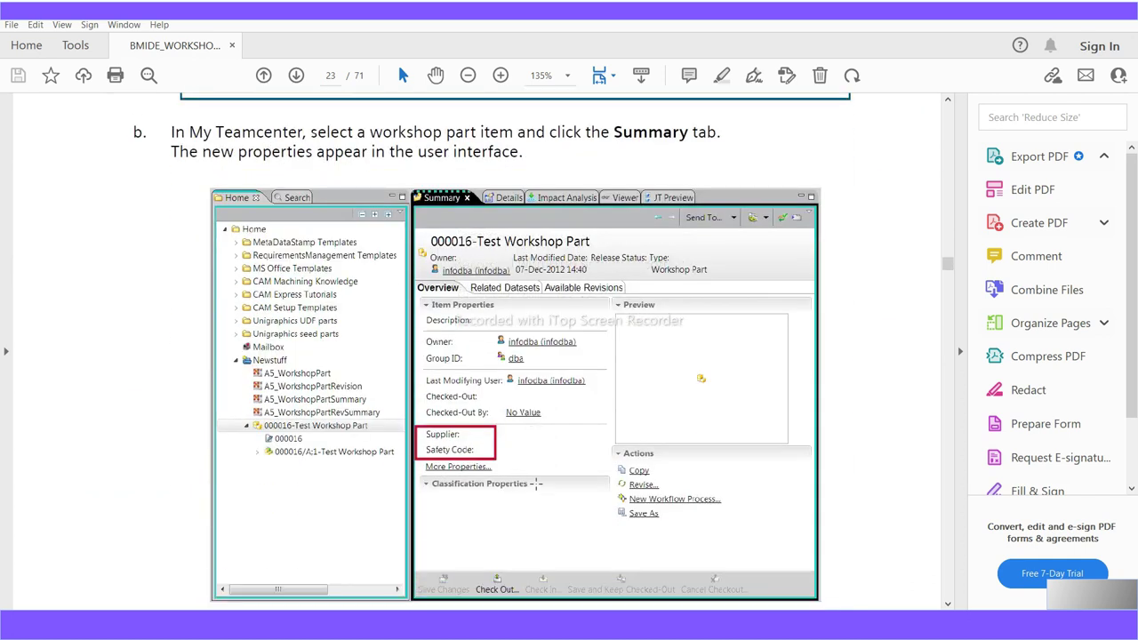
{"action": "scroll", "coordinate": [536, 484], "scroll_direction": "down", "scroll_amount": 1}
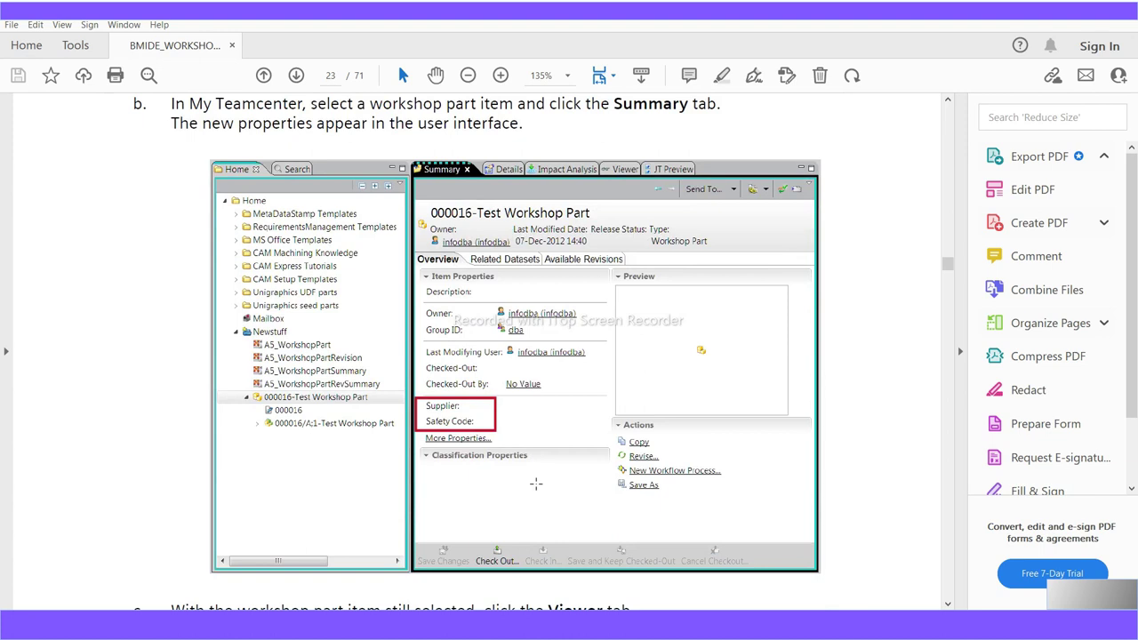
{"action": "scroll", "coordinate": [536, 483], "scroll_direction": "down", "scroll_amount": 10}
{"action": "scroll", "coordinate": [536, 484], "scroll_direction": "down", "scroll_amount": 10}
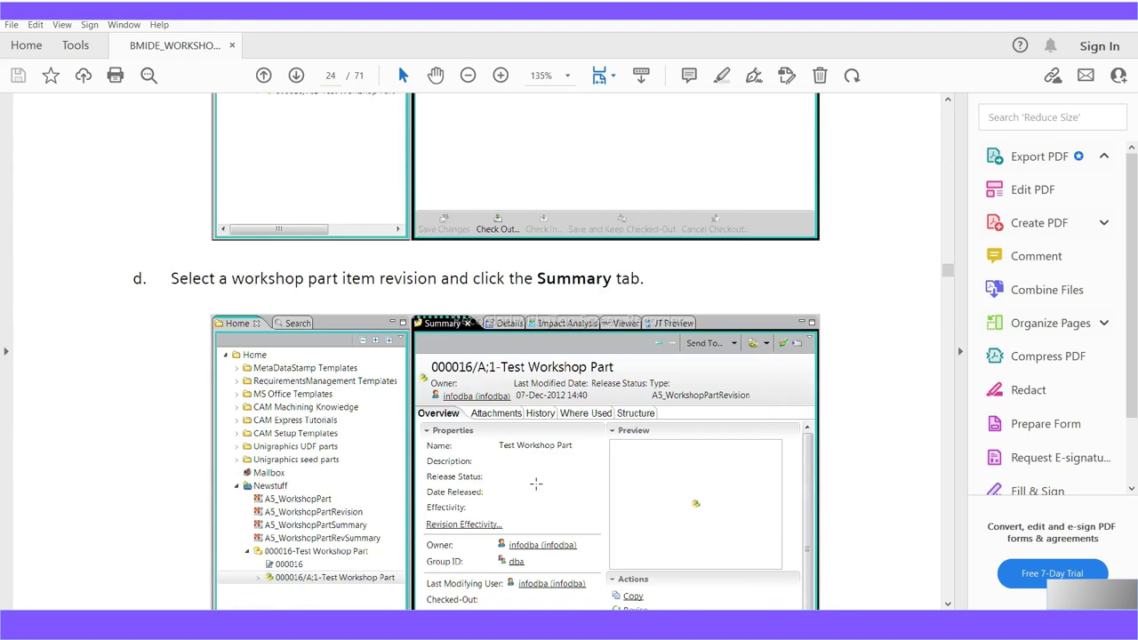
{"action": "scroll", "coordinate": [536, 484], "scroll_direction": "down", "scroll_amount": 10}
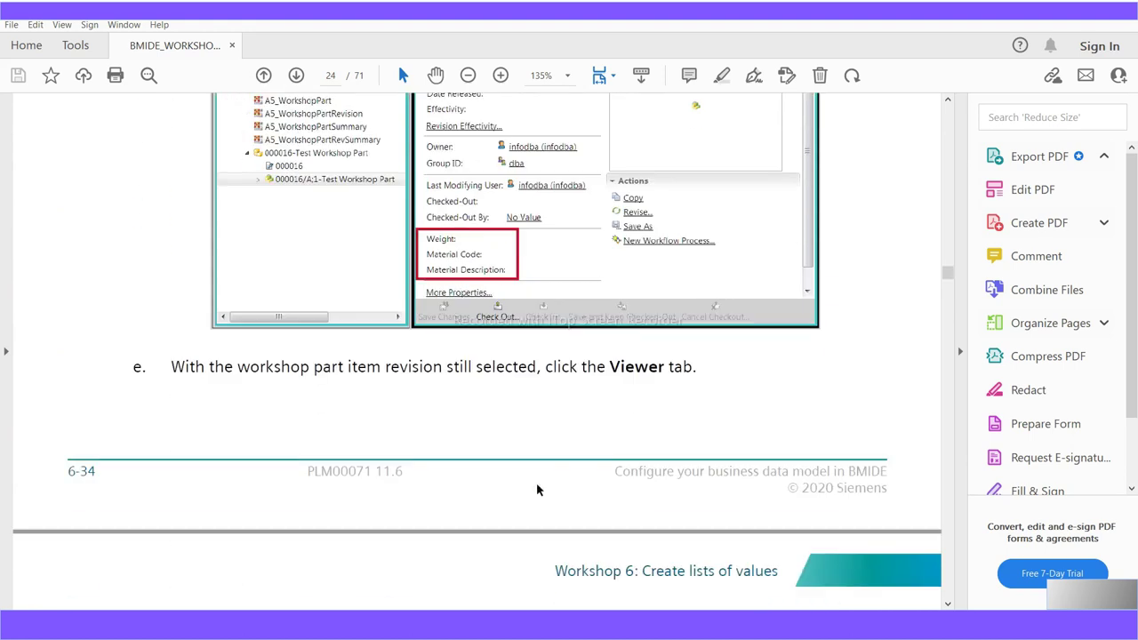
{"action": "scroll", "coordinate": [536, 483], "scroll_direction": "down", "scroll_amount": 10}
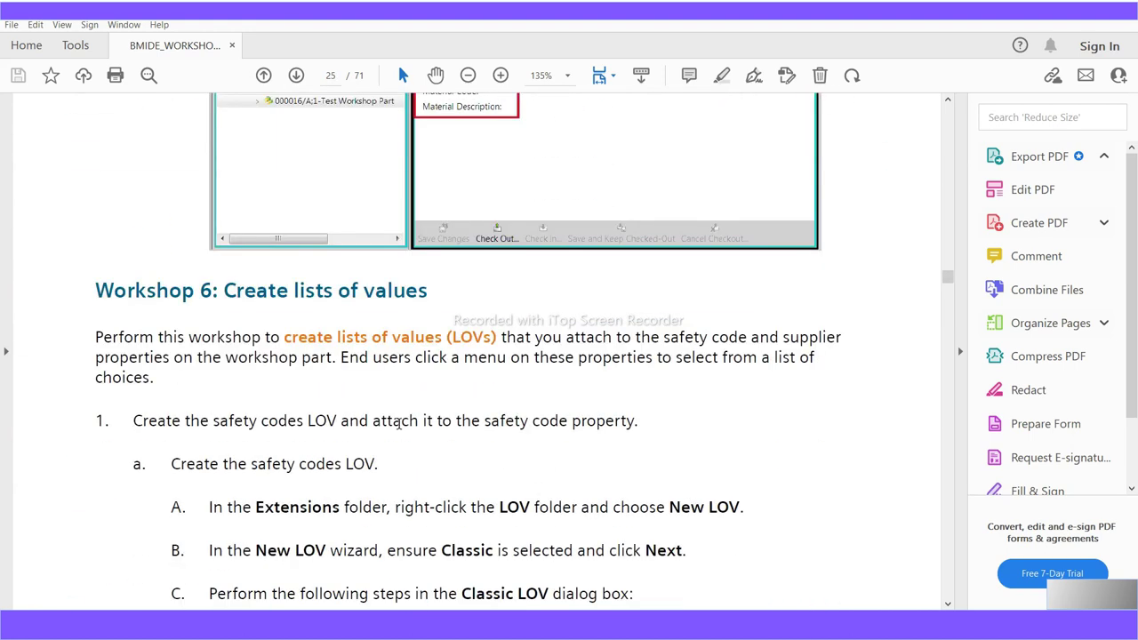
Highlight the 'Create lists of values' heading and scroll into Workshop 6
{"action": "left_click_drag", "start_coordinate": [427, 303], "coordinate": [263, 297]}
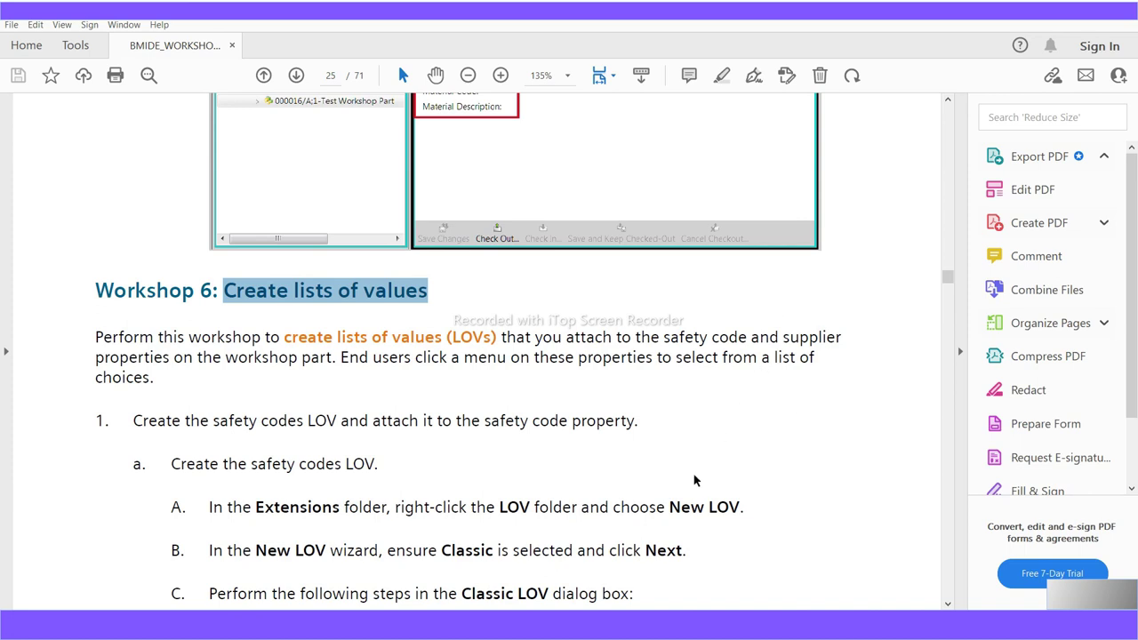
{"action": "scroll", "coordinate": [720, 526], "scroll_direction": "down", "scroll_amount": 3}
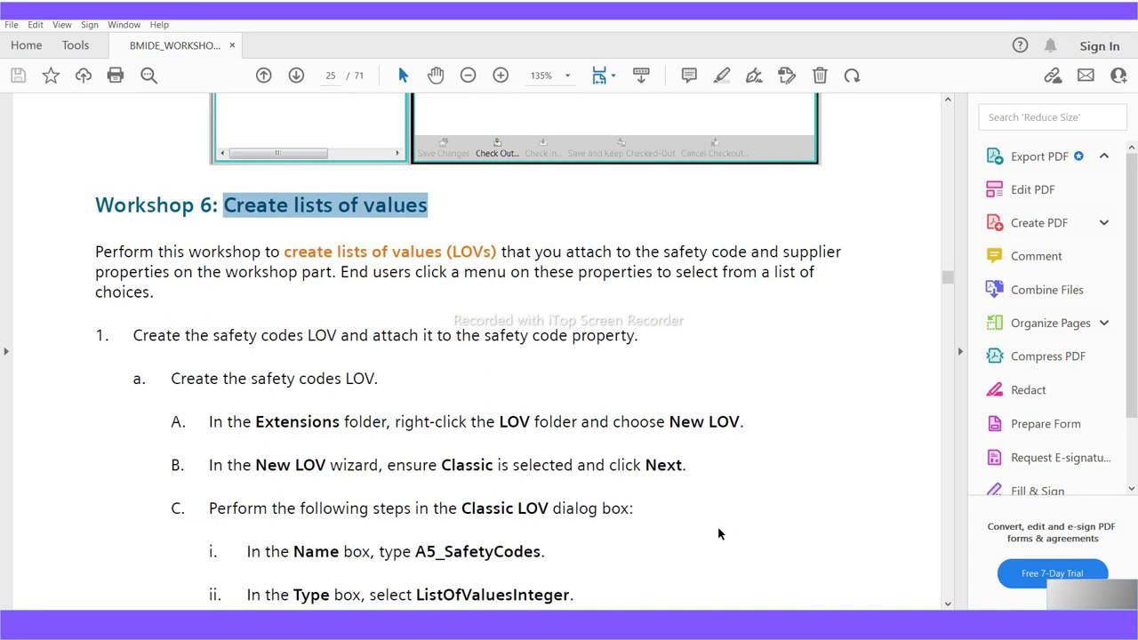
{"action": "scroll", "coordinate": [719, 533], "scroll_direction": "down", "scroll_amount": 1}
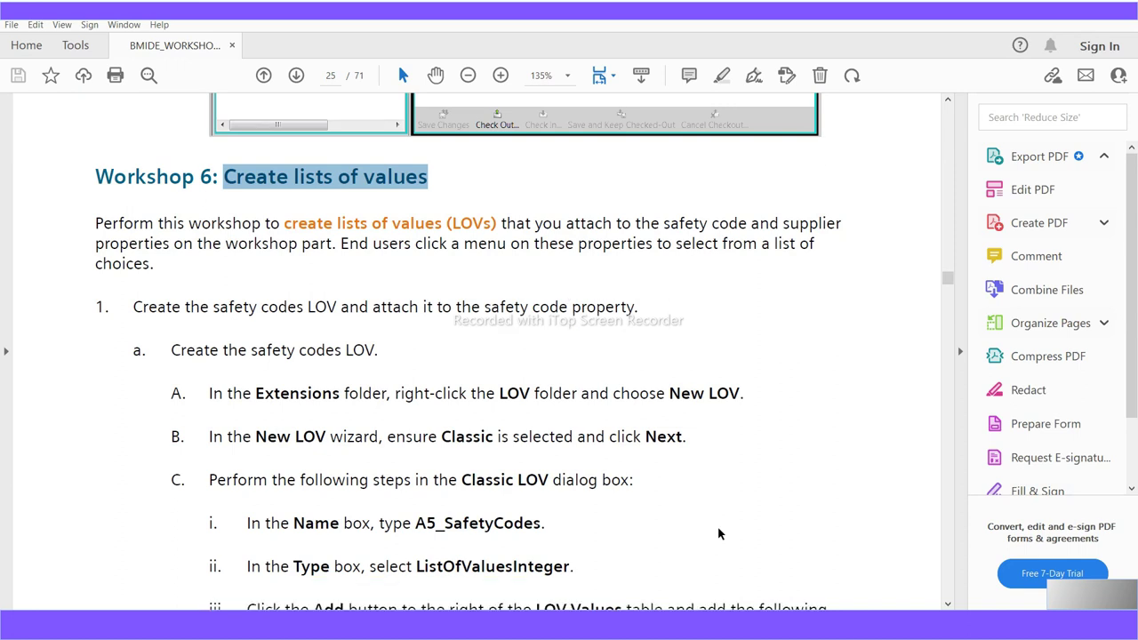
{"action": "scroll", "coordinate": [719, 533], "scroll_direction": "down", "scroll_amount": 1}
{"action": "scroll", "coordinate": [719, 533], "scroll_direction": "down", "scroll_amount": 2}
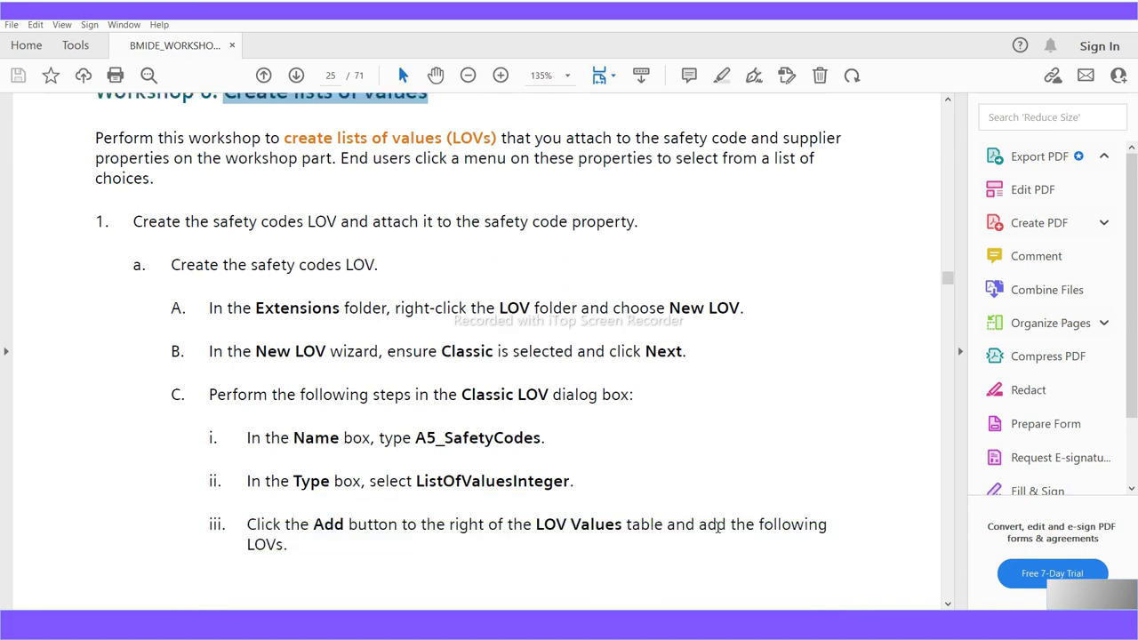
{"action": "scroll", "coordinate": [719, 534], "scroll_direction": "down", "scroll_amount": 1}
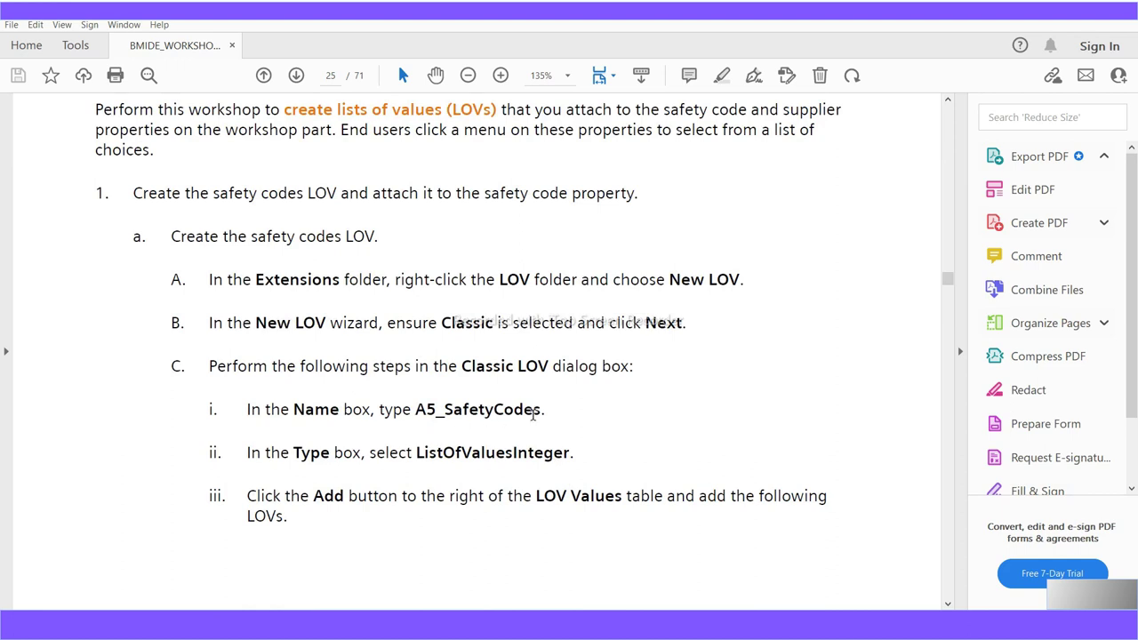
Highlight the LOV name A5_SafetyCodes and read through the steps around it
{"action": "left_click_drag", "start_coordinate": [541, 411], "coordinate": [417, 417]}
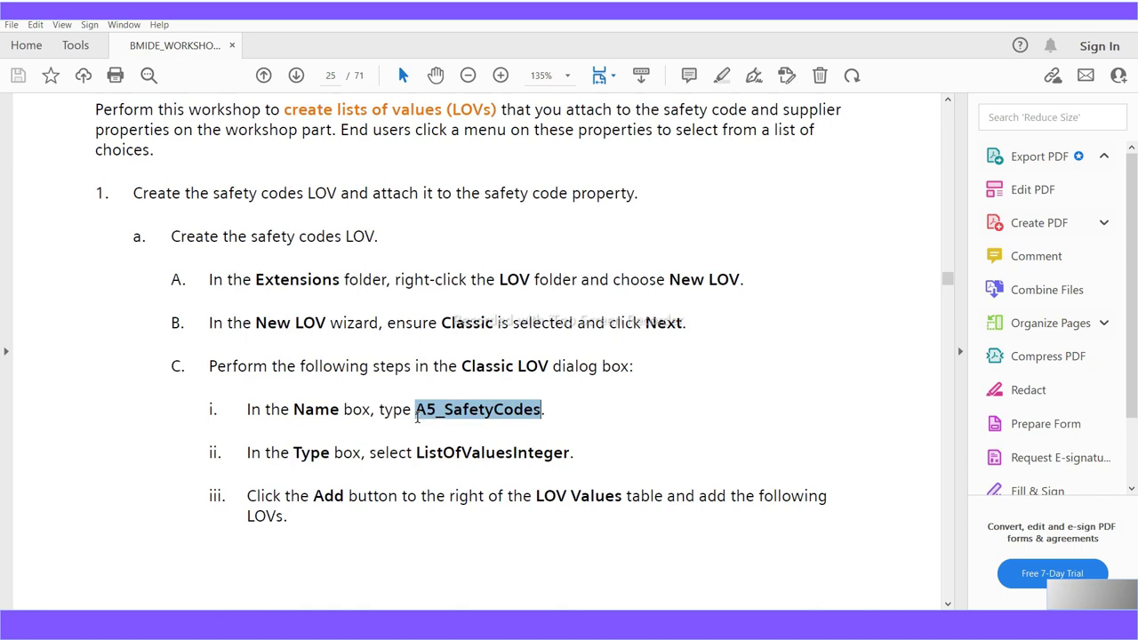
{"action": "left_click_drag", "start_coordinate": [416, 417], "coordinate": [417, 417]}
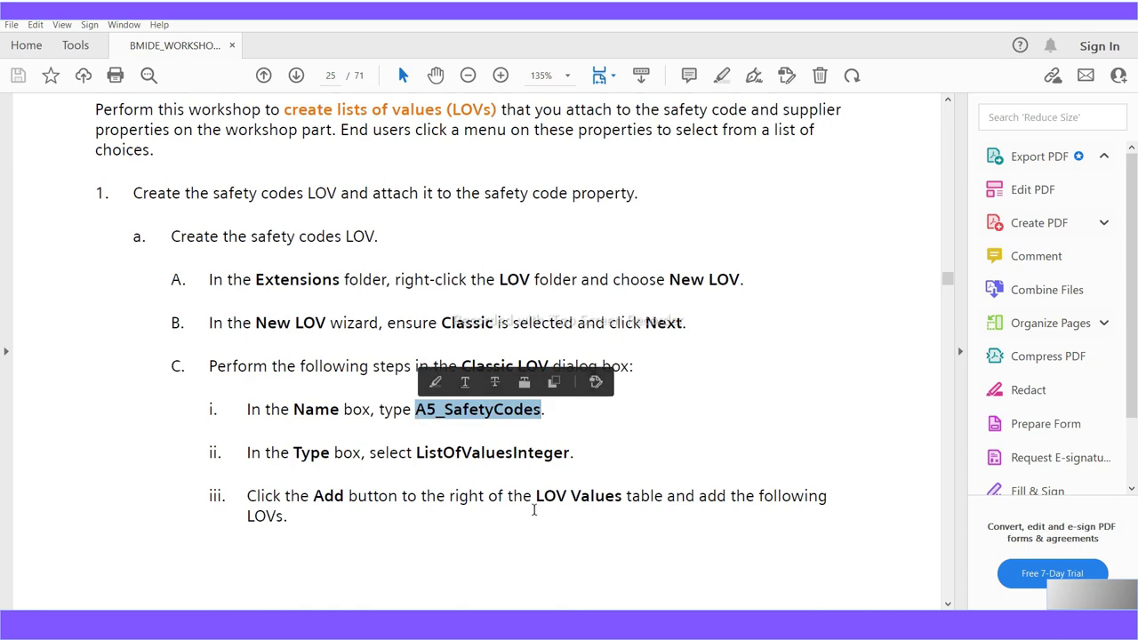
{"action": "scroll", "coordinate": [732, 449], "scroll_direction": "down", "scroll_amount": 2}
{"action": "scroll", "coordinate": [732, 448], "scroll_direction": "down", "scroll_amount": 6}
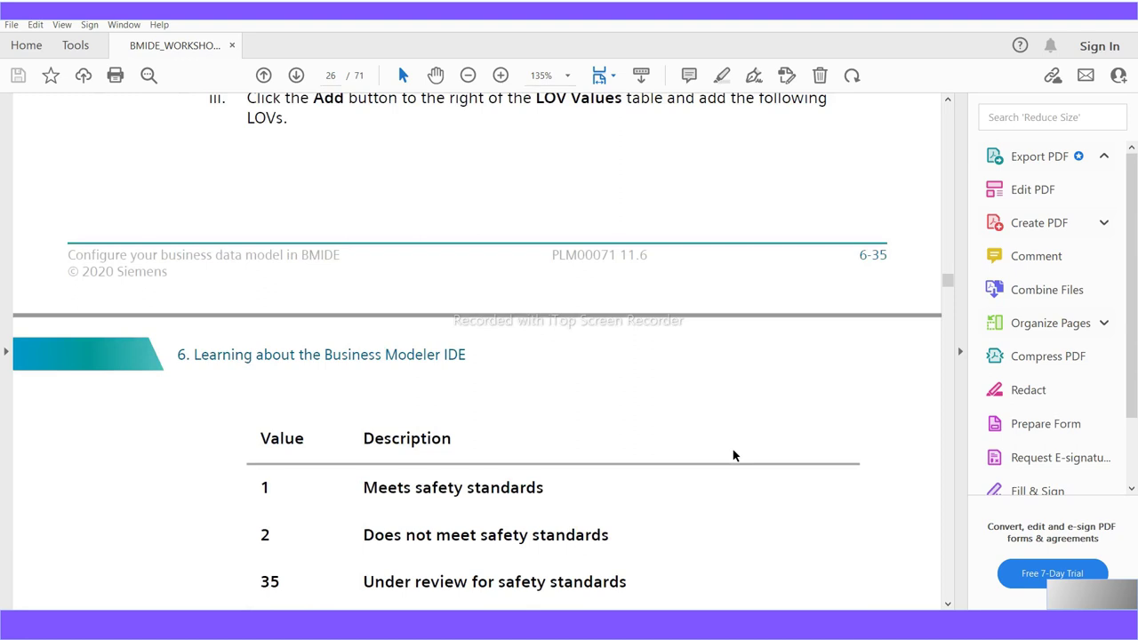
{"action": "scroll", "coordinate": [732, 449], "scroll_direction": "up", "scroll_amount": 2}
{"action": "scroll", "coordinate": [733, 455], "scroll_direction": "up", "scroll_amount": 8}
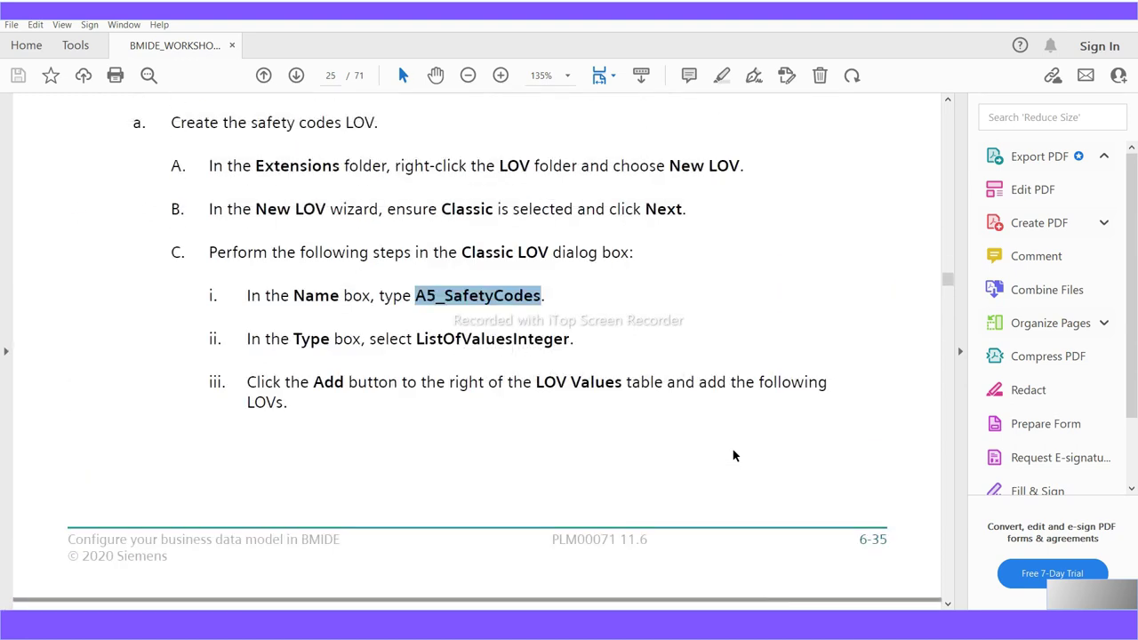
{"action": "scroll", "coordinate": [604, 457], "scroll_direction": "down", "scroll_amount": 15}
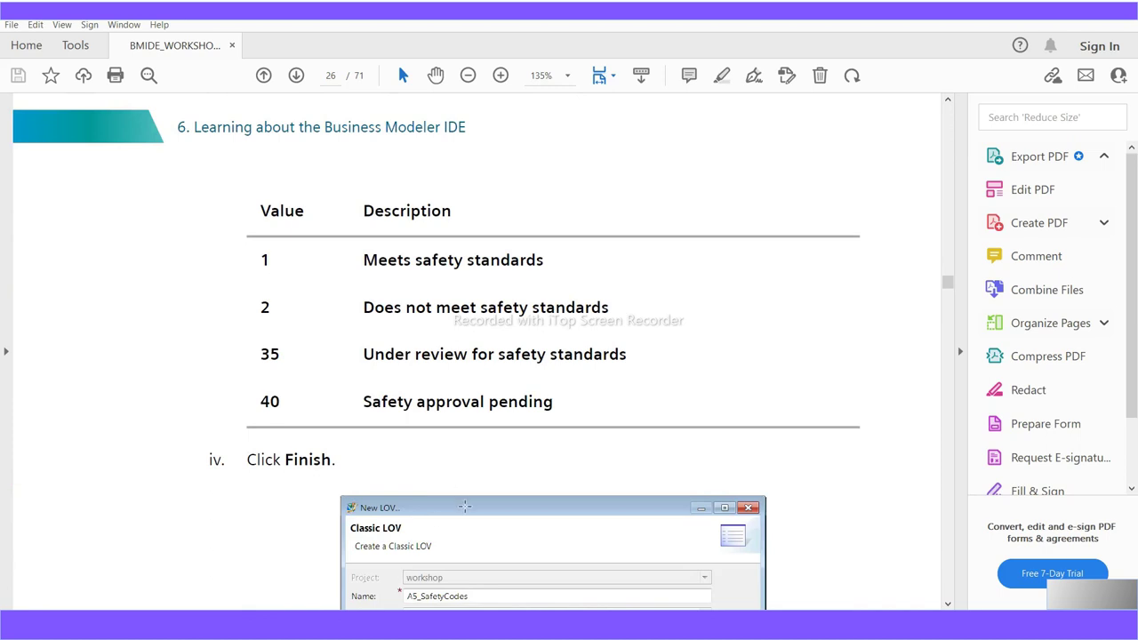
{"action": "scroll", "coordinate": [465, 507], "scroll_direction": "down", "scroll_amount": 7}
{"action": "scroll", "coordinate": [465, 507], "scroll_direction": "down", "scroll_amount": 2}
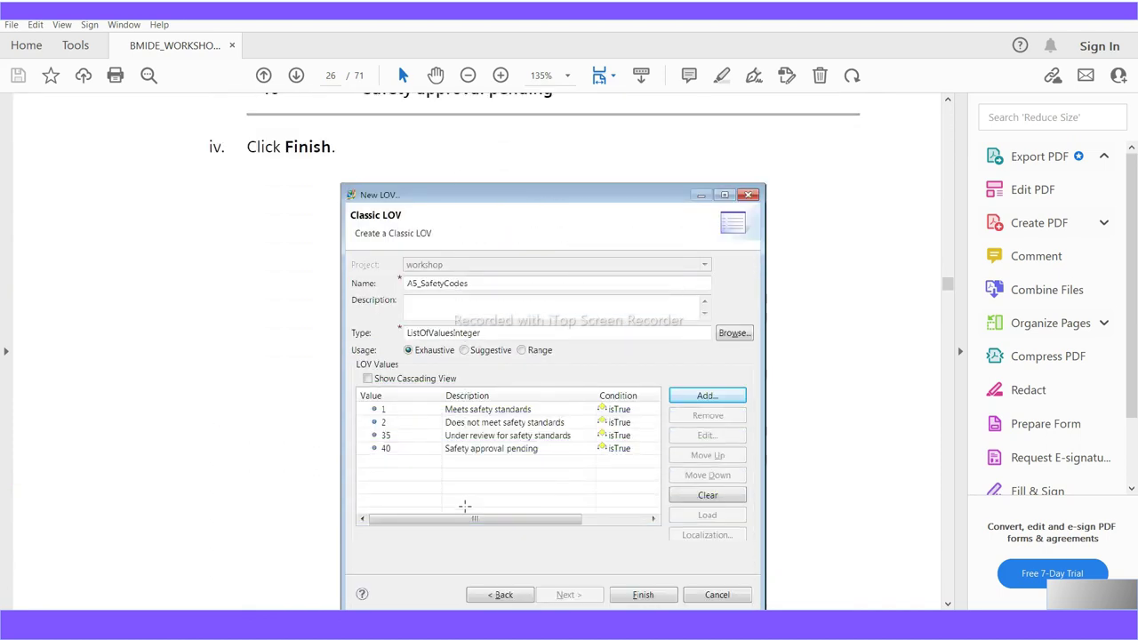
{"action": "scroll", "coordinate": [465, 507], "scroll_direction": "down", "scroll_amount": 7}
{"action": "scroll", "coordinate": [465, 506], "scroll_direction": "down", "scroll_amount": 2}
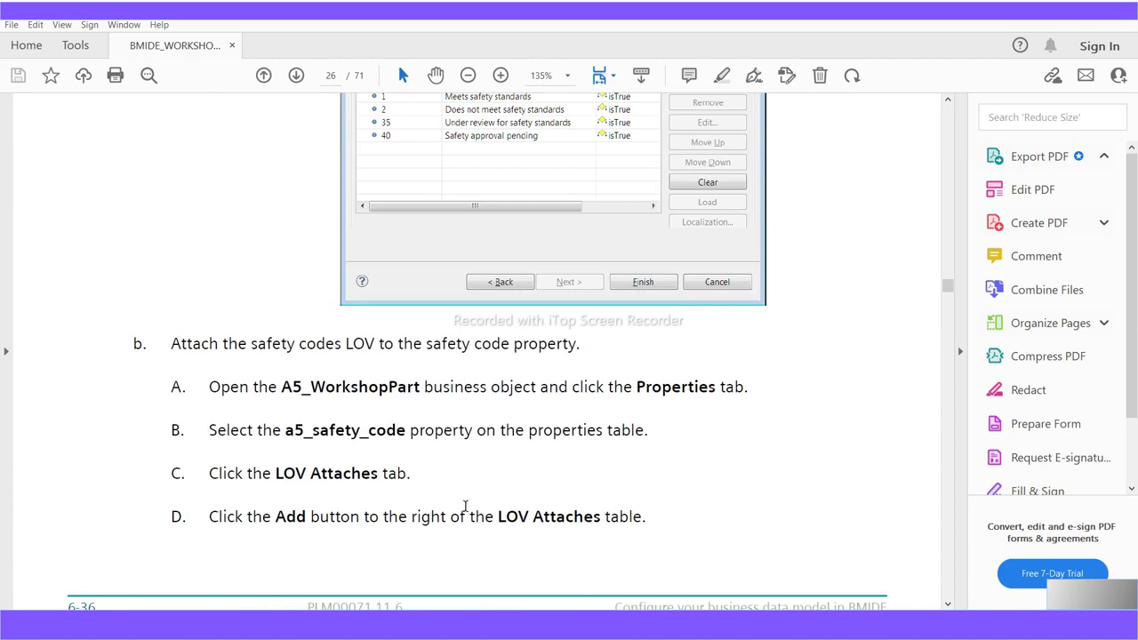
Highlight property a5_safety_code and scroll to step 2, 'Create the supplier cascading LOV'
{"action": "left_click_drag", "start_coordinate": [406, 438], "coordinate": [288, 442]}
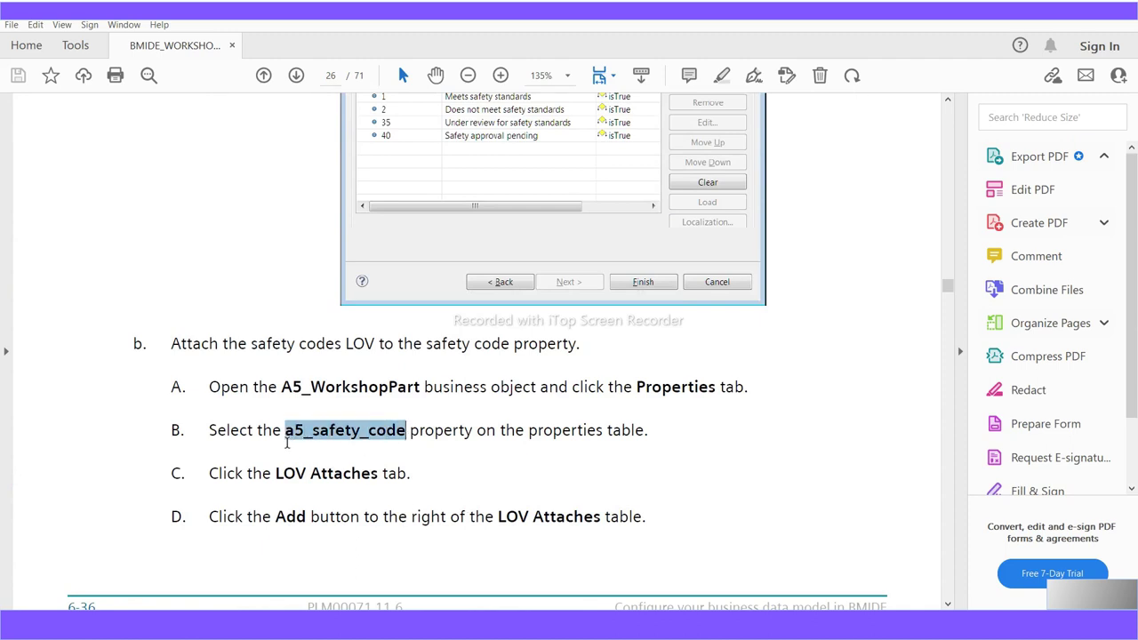
{"action": "scroll", "coordinate": [436, 521], "scroll_direction": "down", "scroll_amount": 9}
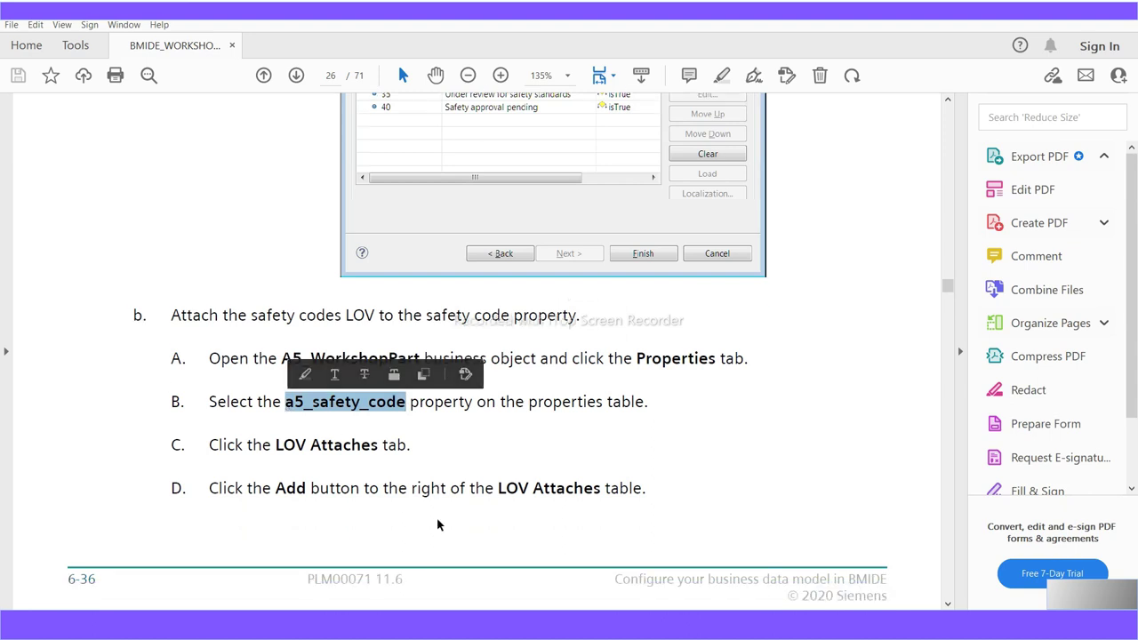
{"action": "scroll", "coordinate": [437, 524], "scroll_direction": "down", "scroll_amount": 6}
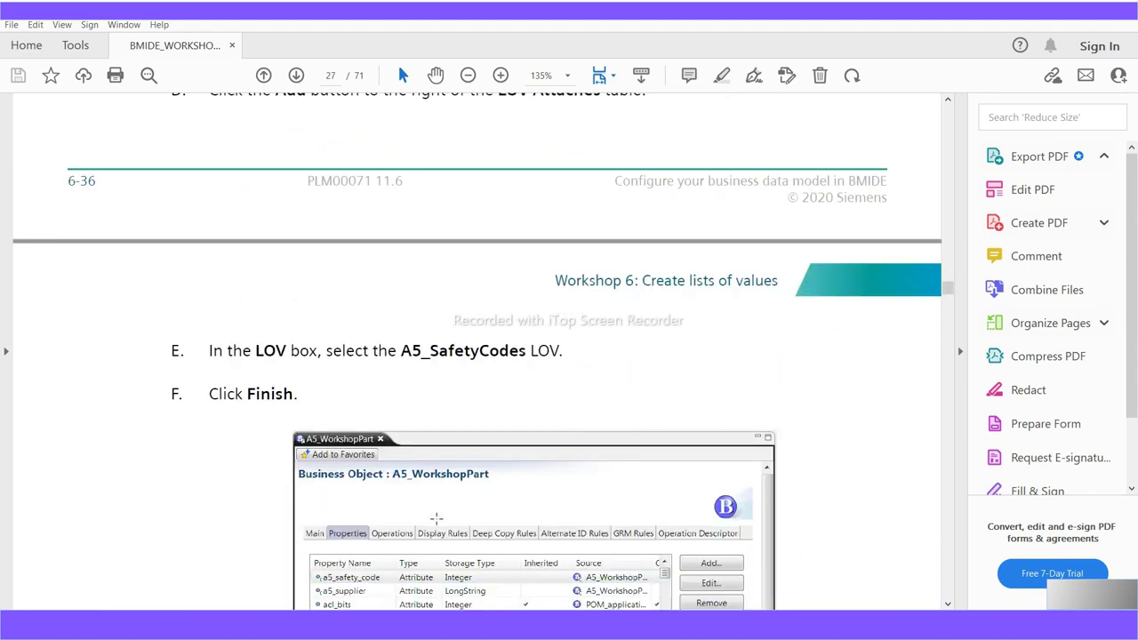
{"action": "scroll", "coordinate": [438, 519], "scroll_direction": "down", "scroll_amount": 16}
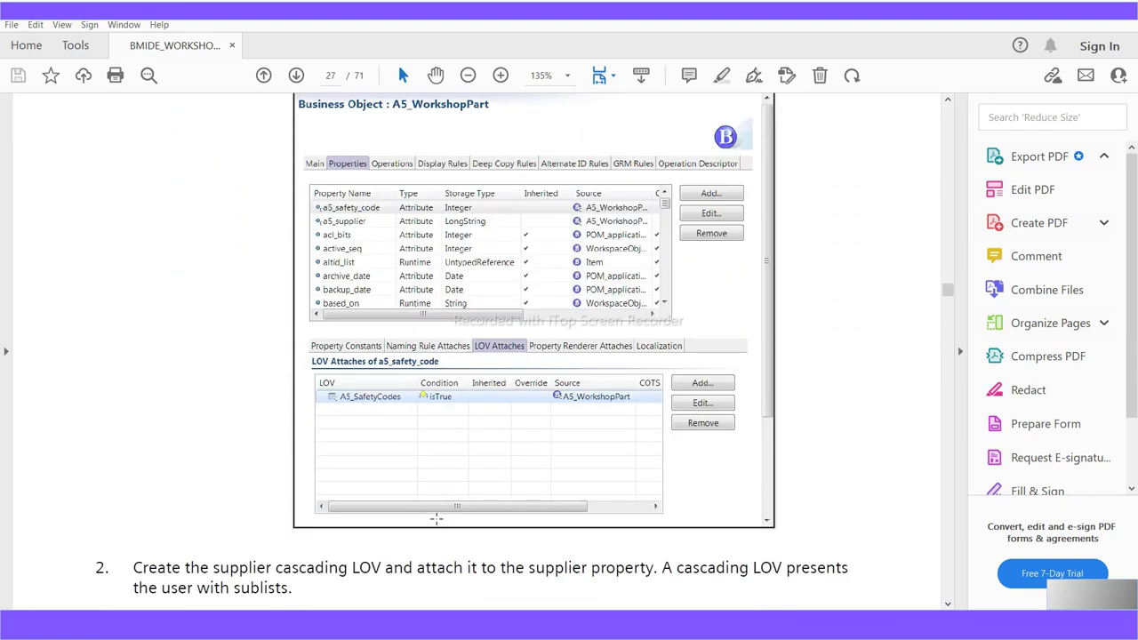
{"action": "scroll", "coordinate": [436, 521], "scroll_direction": "down", "scroll_amount": 3}
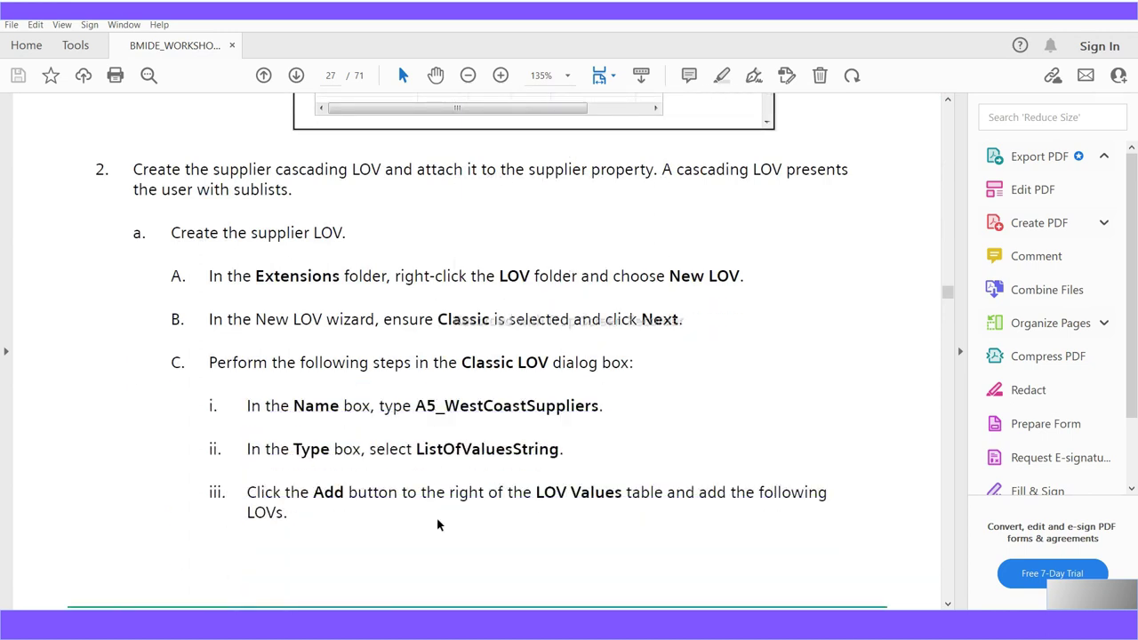
Highlight the LOV name A5_WestCoastSuppliers and its Supplier2 value in the guide
{"action": "scroll", "coordinate": [436, 525], "scroll_direction": "down", "scroll_amount": 1}
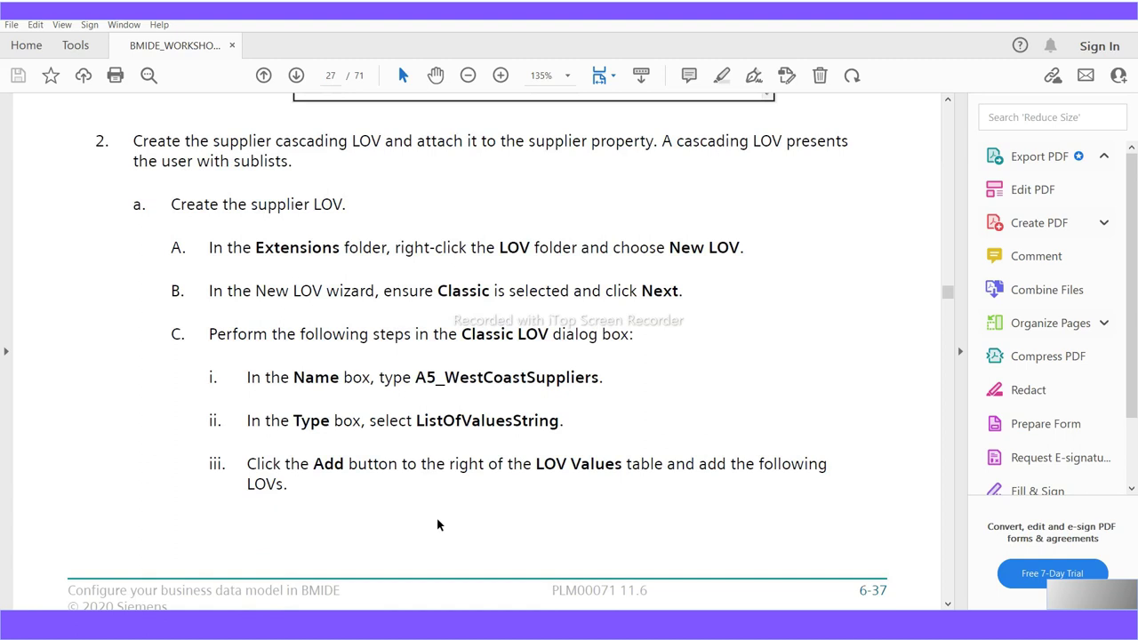
{"action": "left_click_drag", "start_coordinate": [416, 379], "coordinate": [599, 379]}
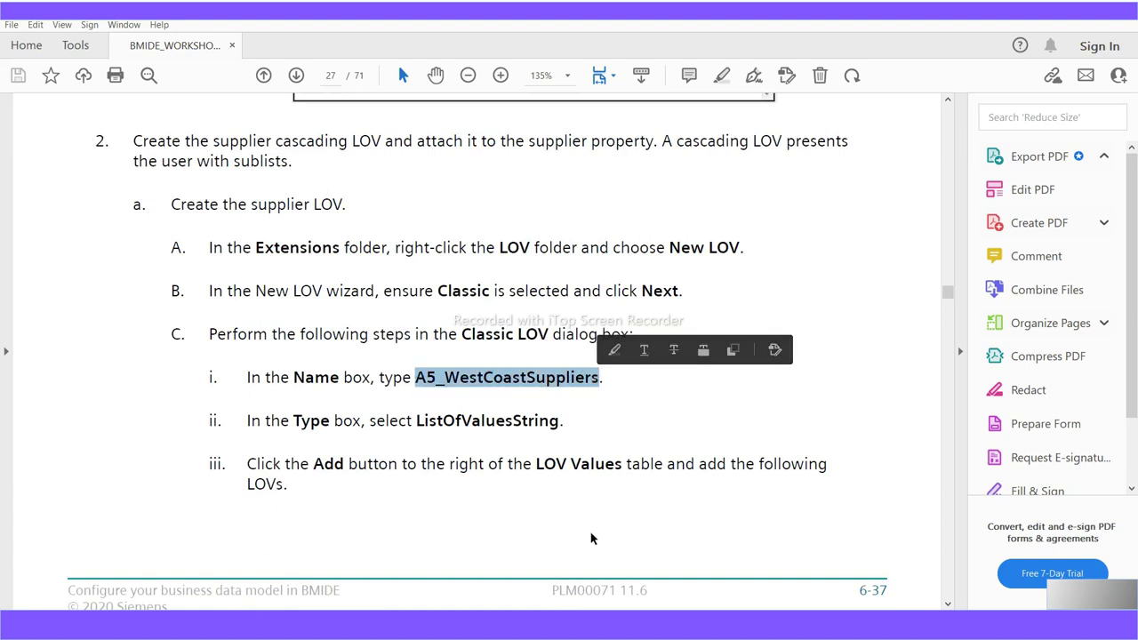
{"action": "scroll", "coordinate": [592, 539], "scroll_direction": "down", "scroll_amount": 3}
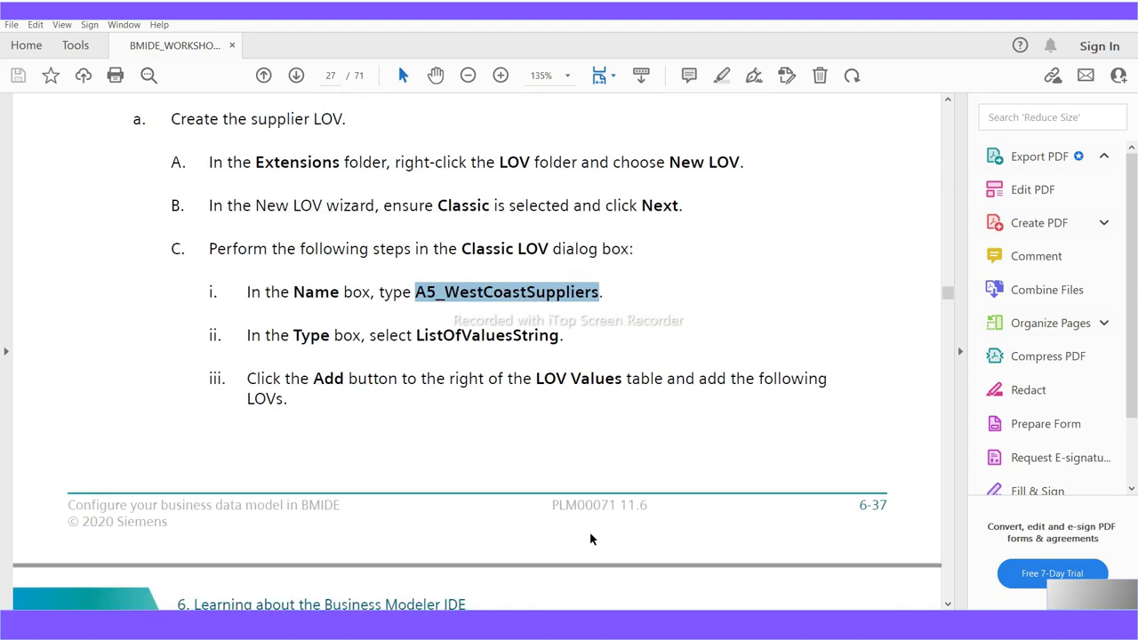
{"action": "scroll", "coordinate": [592, 538], "scroll_direction": "down", "scroll_amount": 9}
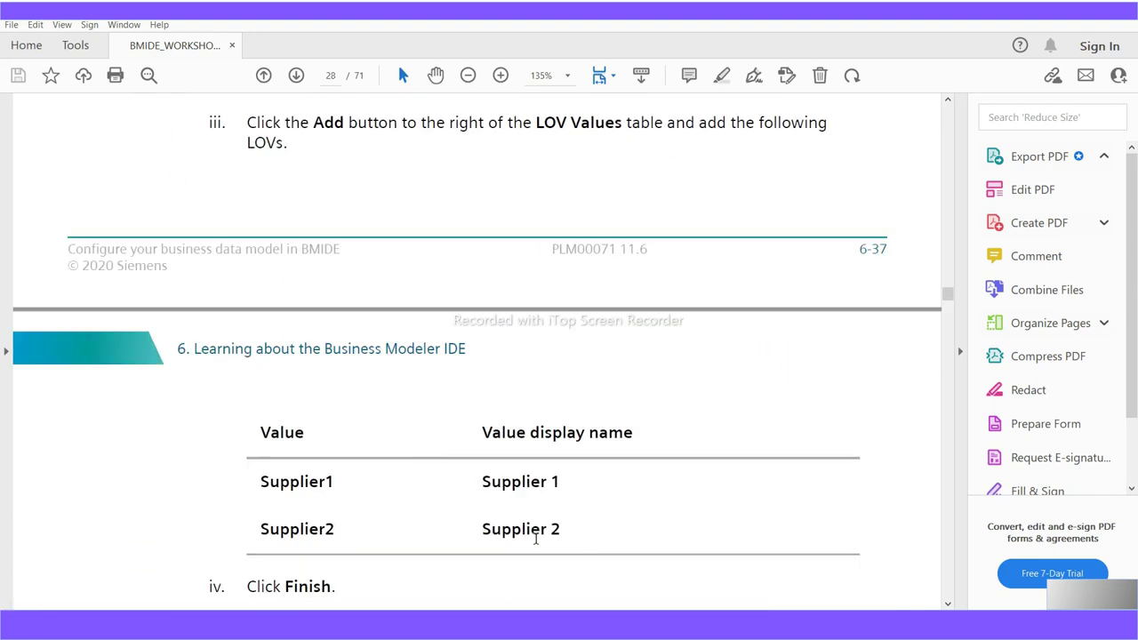
{"action": "left_click_drag", "start_coordinate": [338, 485], "coordinate": [353, 554]}
{"action": "left_click", "coordinate": [330, 534]}
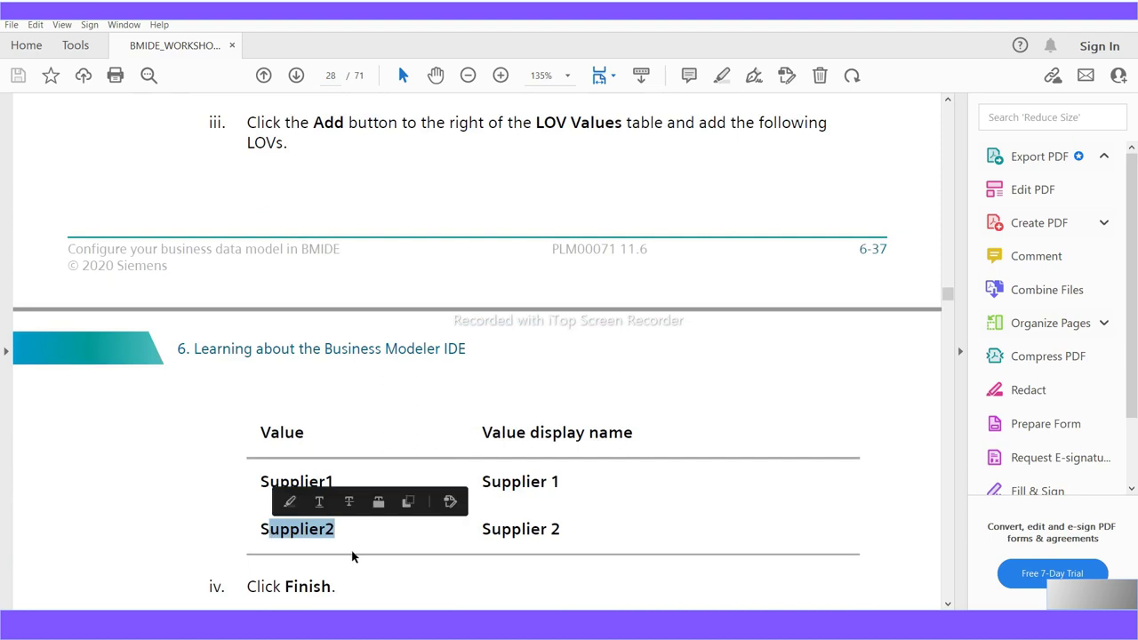
{"action": "scroll", "coordinate": [352, 556], "scroll_direction": "down", "scroll_amount": 5}
Highlight the LOV names A5_EastCoastSuppliers and the parent A5_Suppliers
{"action": "left_click_drag", "start_coordinate": [284, 489], "coordinate": [462, 498]}
{"action": "scroll", "coordinate": [464, 533], "scroll_direction": "down", "scroll_amount": 6}
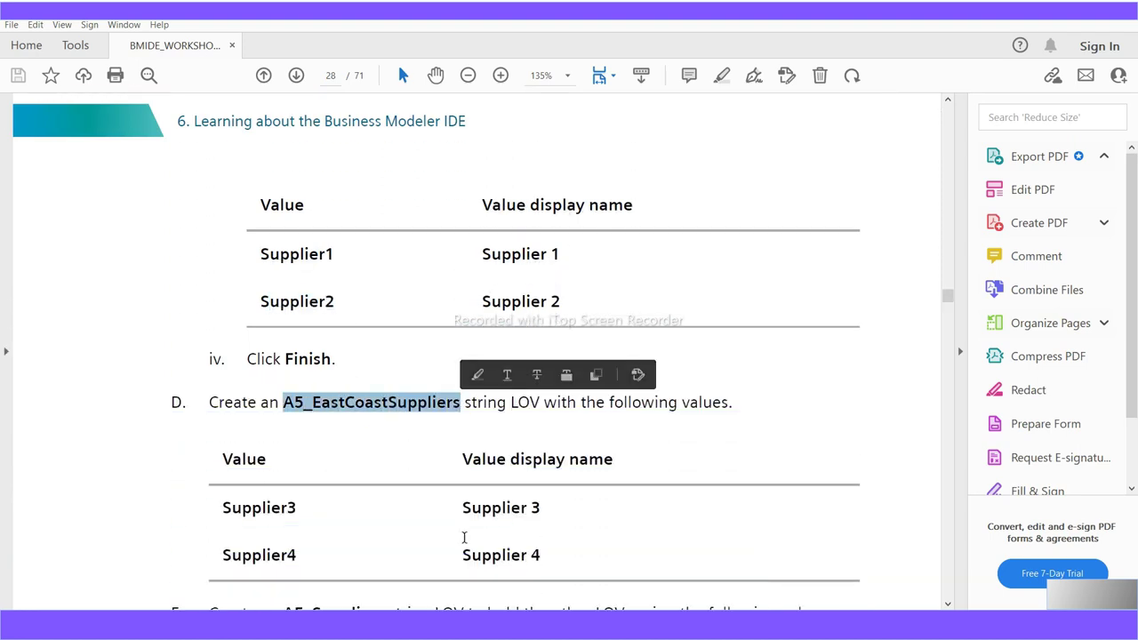
{"action": "scroll", "coordinate": [402, 534], "scroll_direction": "down", "scroll_amount": 1}
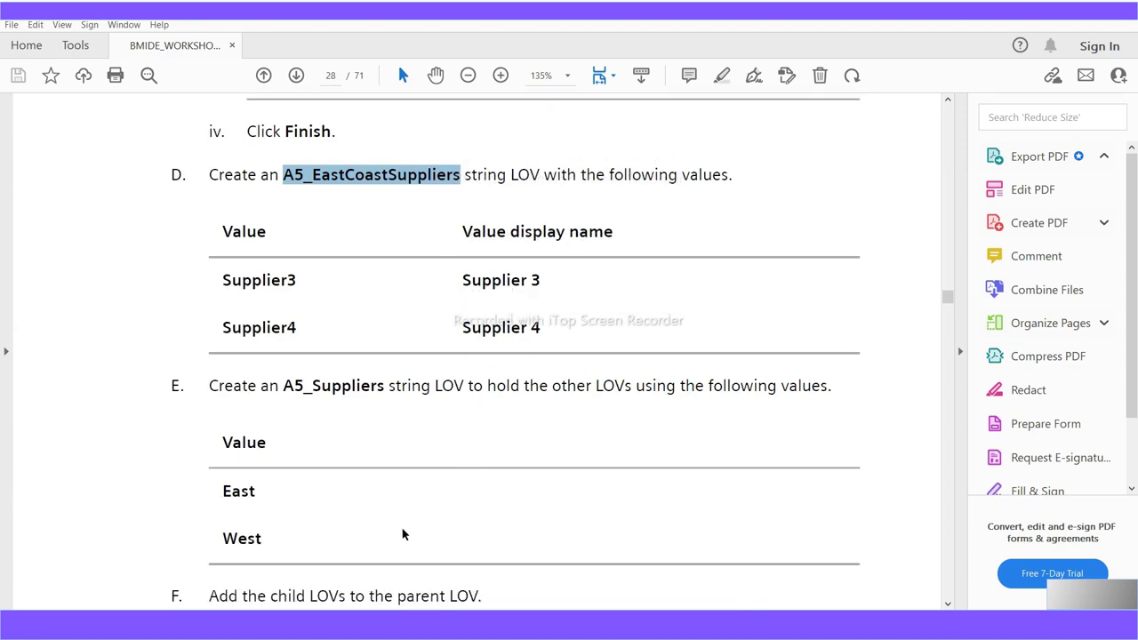
{"action": "left_click_drag", "start_coordinate": [287, 385], "coordinate": [384, 399]}
{"action": "left_click_drag", "start_coordinate": [256, 494], "coordinate": [226, 507]}
Highlight further lines in the cascading LOV attachment steps
{"action": "scroll", "coordinate": [230, 303], "scroll_direction": "down", "scroll_amount": 3}
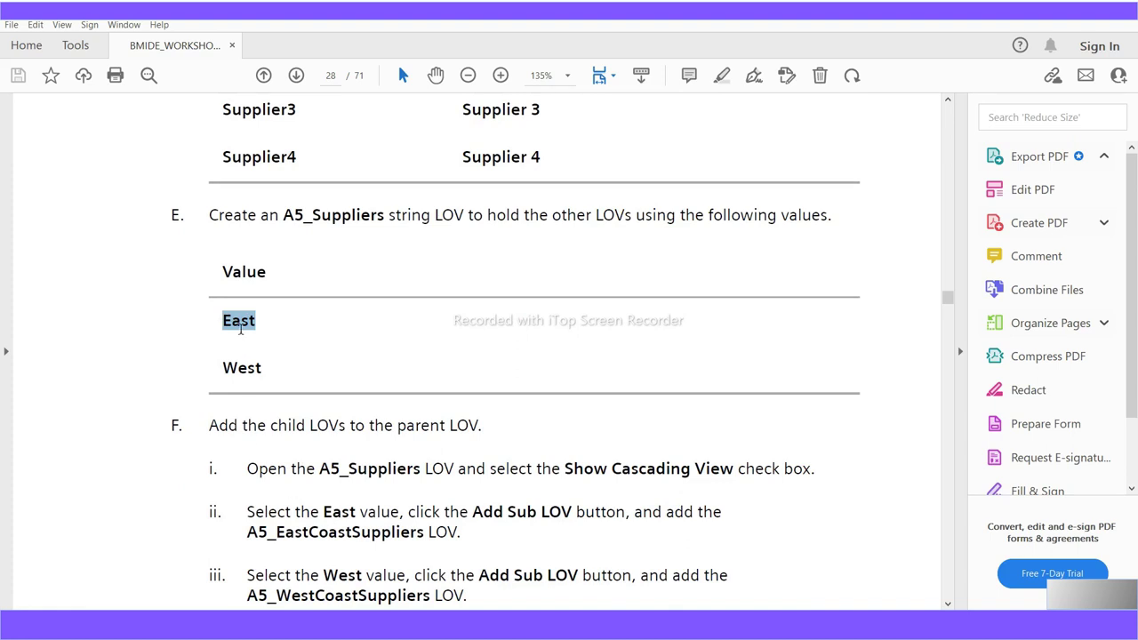
{"action": "left_click_drag", "start_coordinate": [249, 531], "coordinate": [424, 532]}
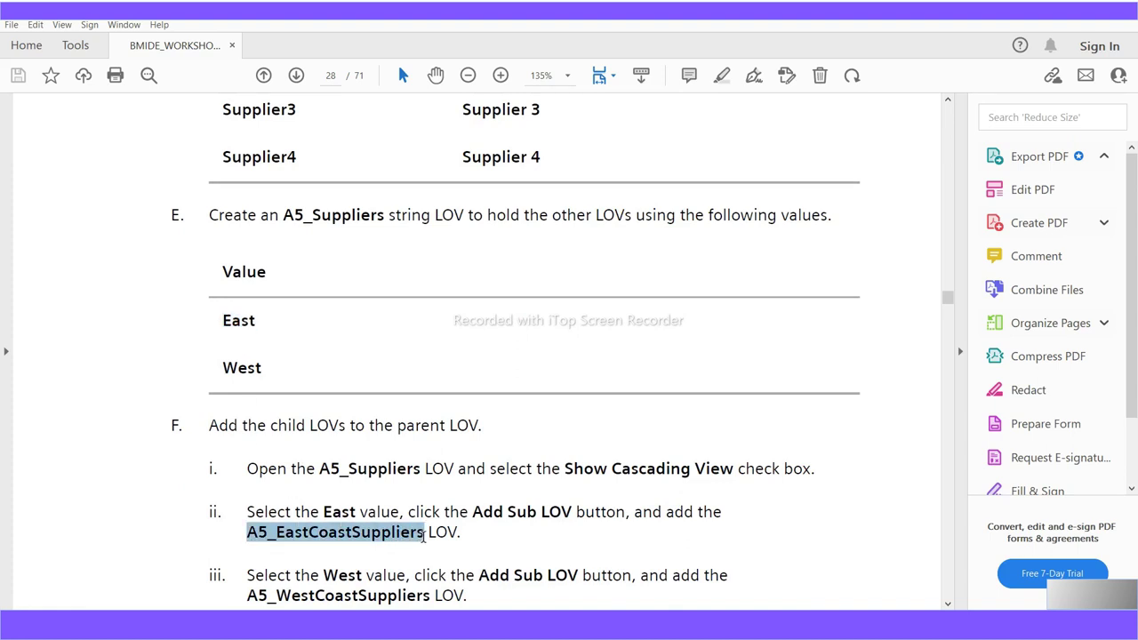
{"action": "scroll", "coordinate": [424, 551], "scroll_direction": "down", "scroll_amount": 1}
{"action": "scroll", "coordinate": [338, 551], "scroll_direction": "down", "scroll_amount": 1}
{"action": "left_click_drag", "start_coordinate": [248, 482], "coordinate": [431, 484]}
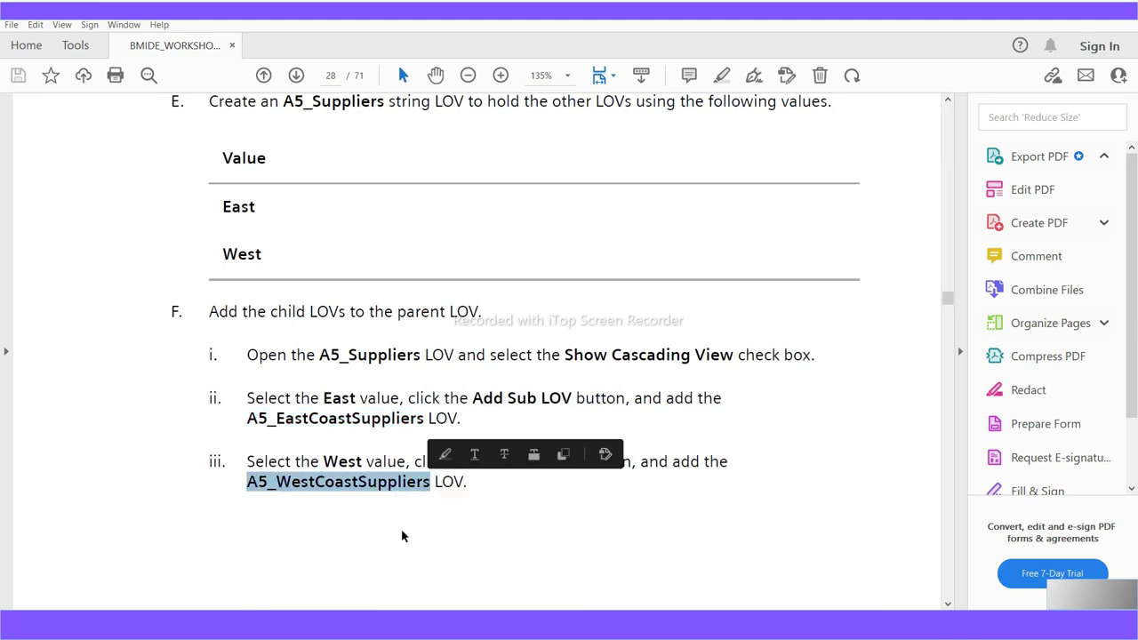
Scroll on to page 32 and highlight the heading 'Workshop 7: Add a naming rule'
{"action": "scroll", "coordinate": [401, 531], "scroll_direction": "down", "scroll_amount": 6}
{"action": "scroll", "coordinate": [401, 530], "scroll_direction": "down", "scroll_amount": 11}
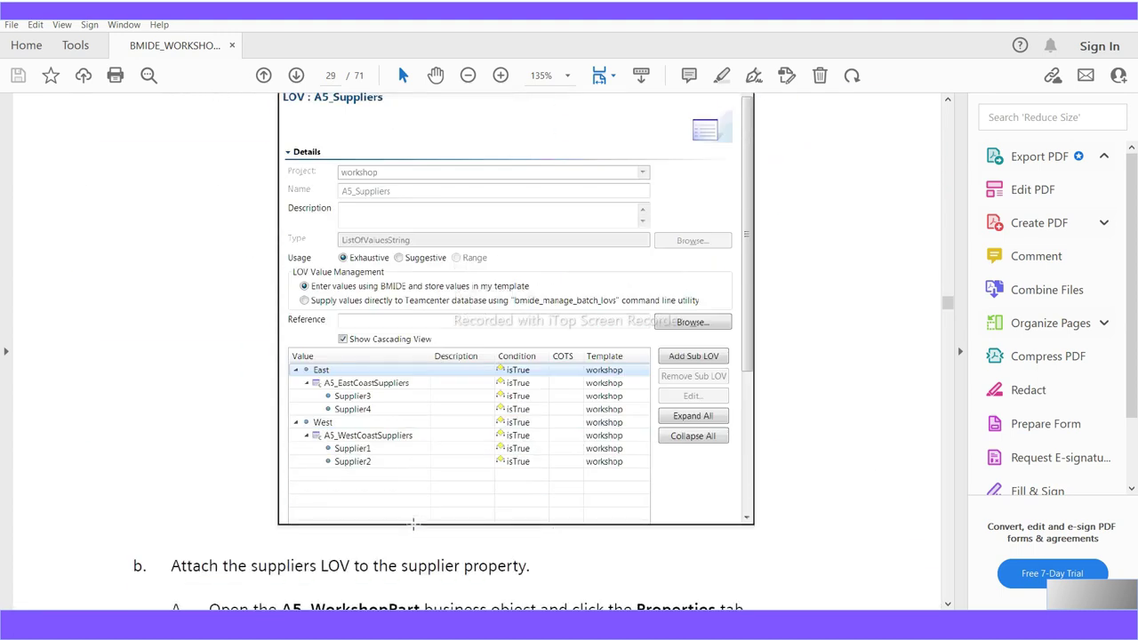
{"action": "scroll", "coordinate": [413, 525], "scroll_direction": "down", "scroll_amount": 9}
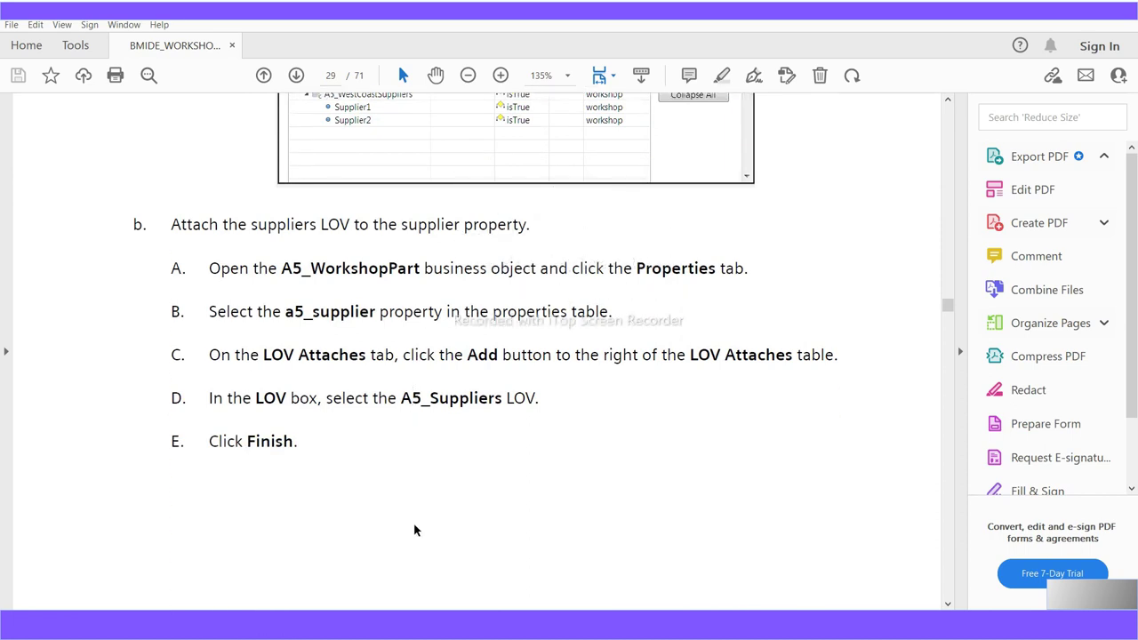
{"action": "scroll", "coordinate": [413, 525], "scroll_direction": "down", "scroll_amount": 14}
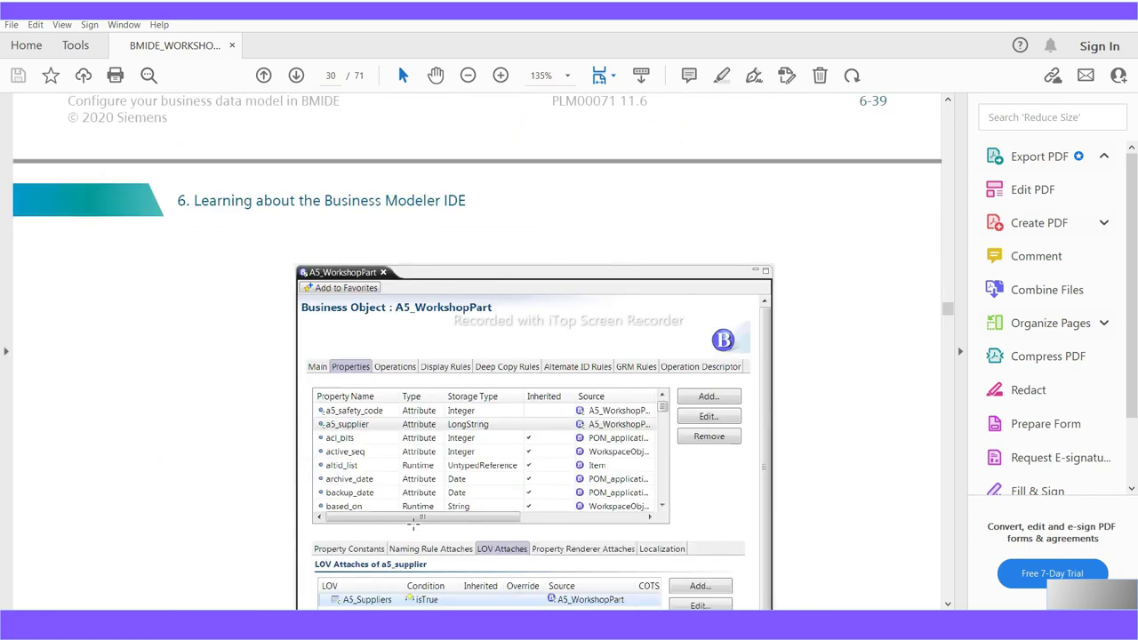
{"action": "scroll", "coordinate": [413, 524], "scroll_direction": "down", "scroll_amount": 15}
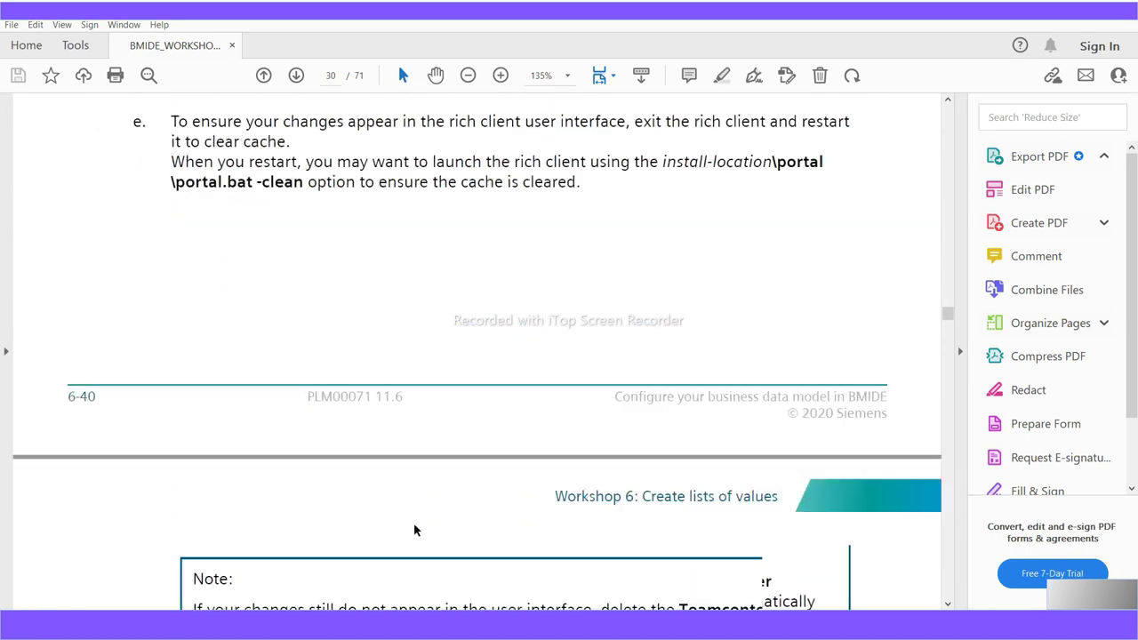
{"action": "scroll", "coordinate": [414, 524], "scroll_direction": "down", "scroll_amount": 16}
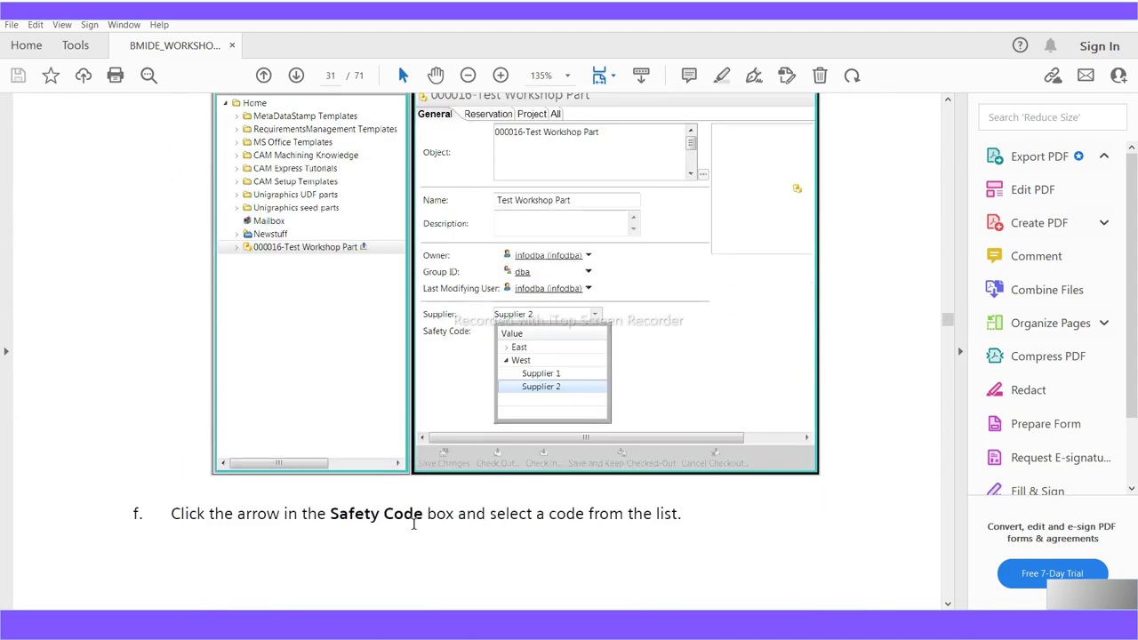
{"action": "scroll", "coordinate": [428, 504], "scroll_direction": "down", "scroll_amount": 6}
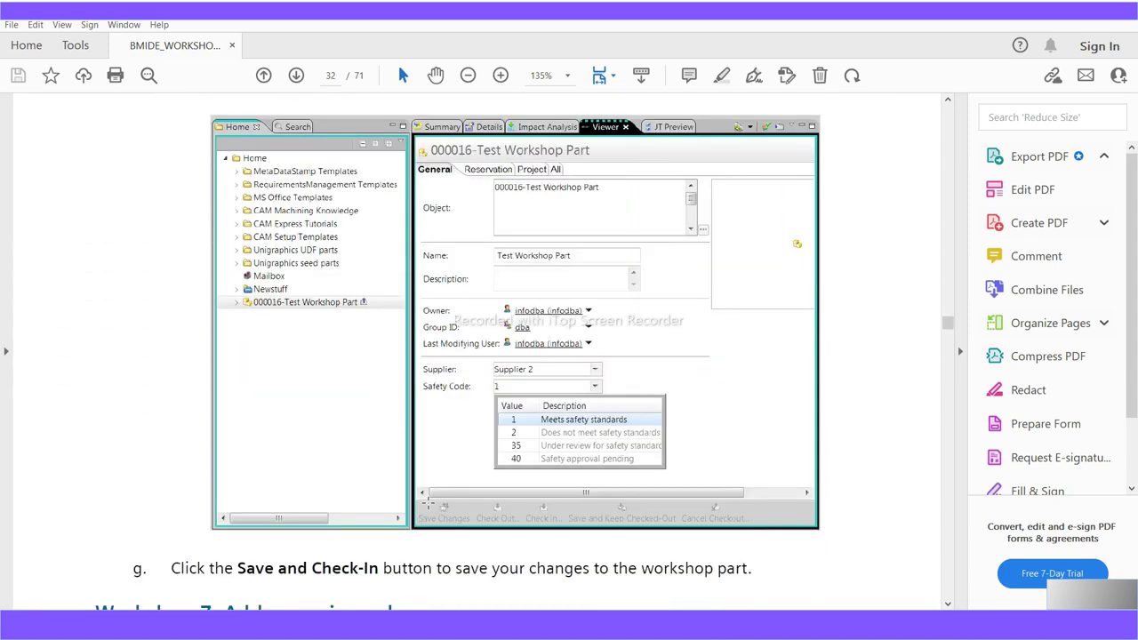
{"action": "scroll", "coordinate": [428, 504], "scroll_direction": "down", "scroll_amount": 5}
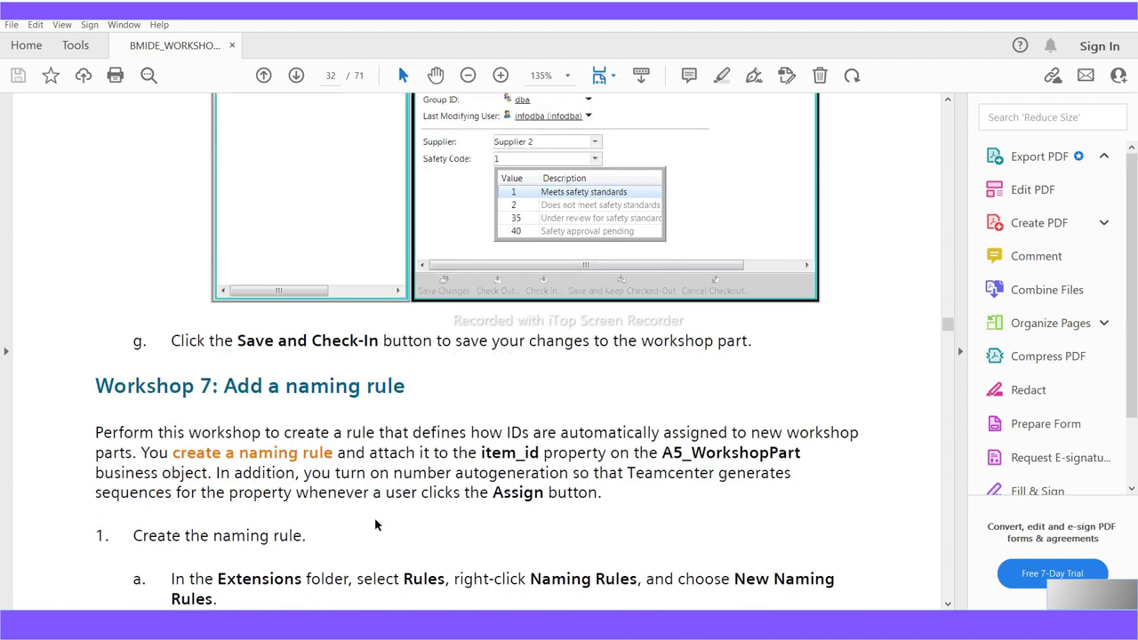
{"action": "left_click_drag", "start_coordinate": [410, 394], "coordinate": [82, 392]}
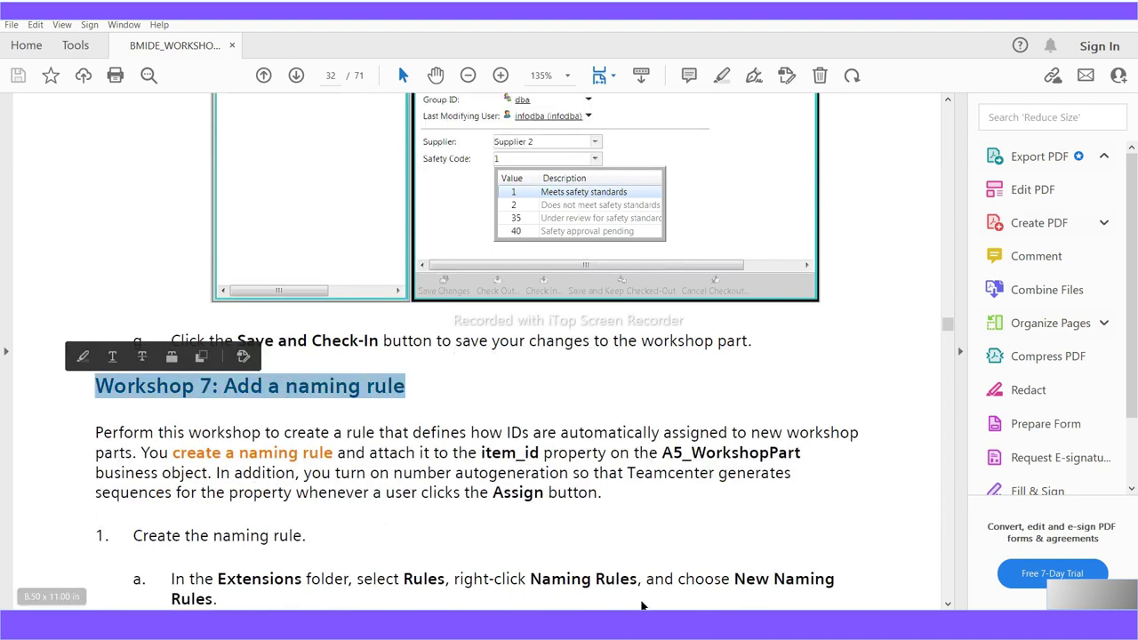
{"action": "mouse_move", "coordinate": [640, 633]}
{"action": "mouse_move", "coordinate": [679, 633]}
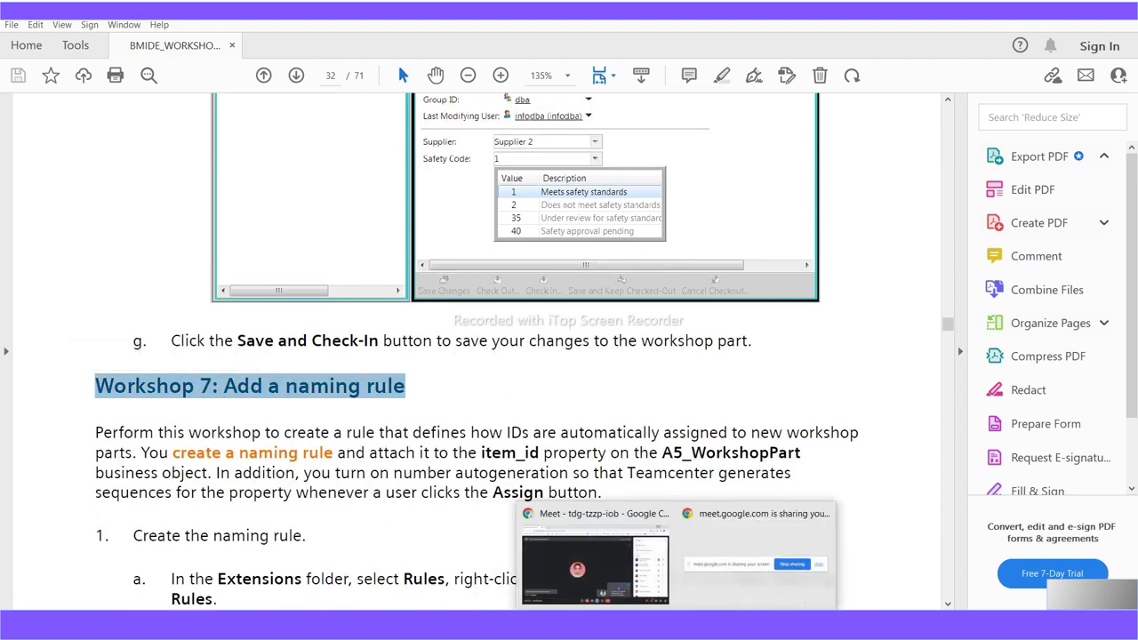
Minimize the Teamcenter window to reveal the WordPad workshop guide
{"action": "left_click", "coordinate": [614, 560]}
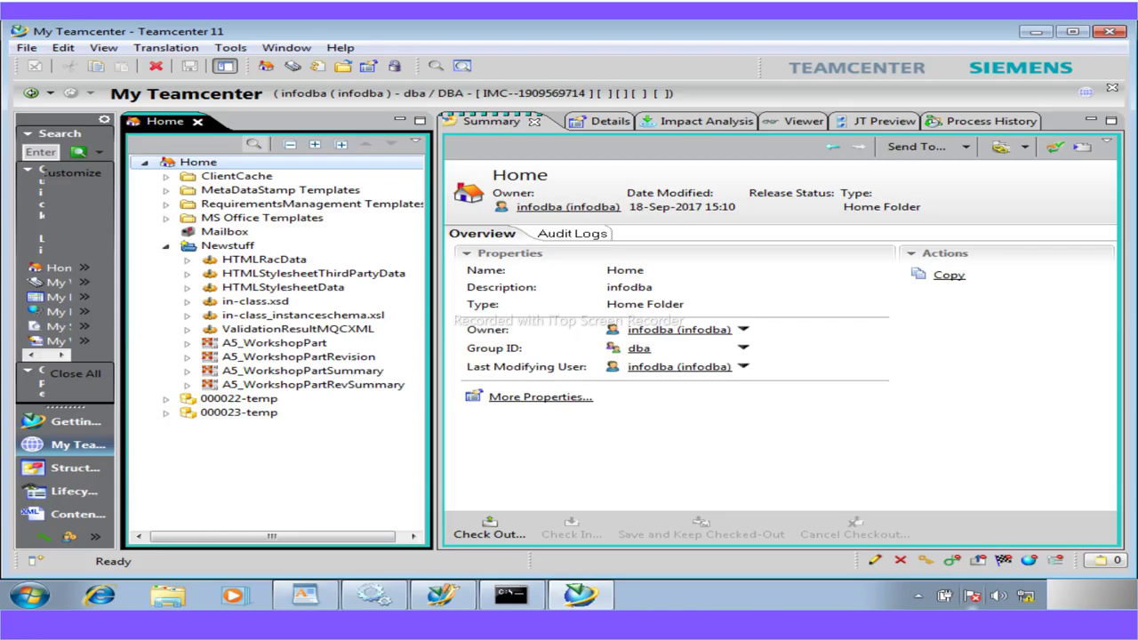
{"action": "left_click", "coordinate": [1026, 34]}
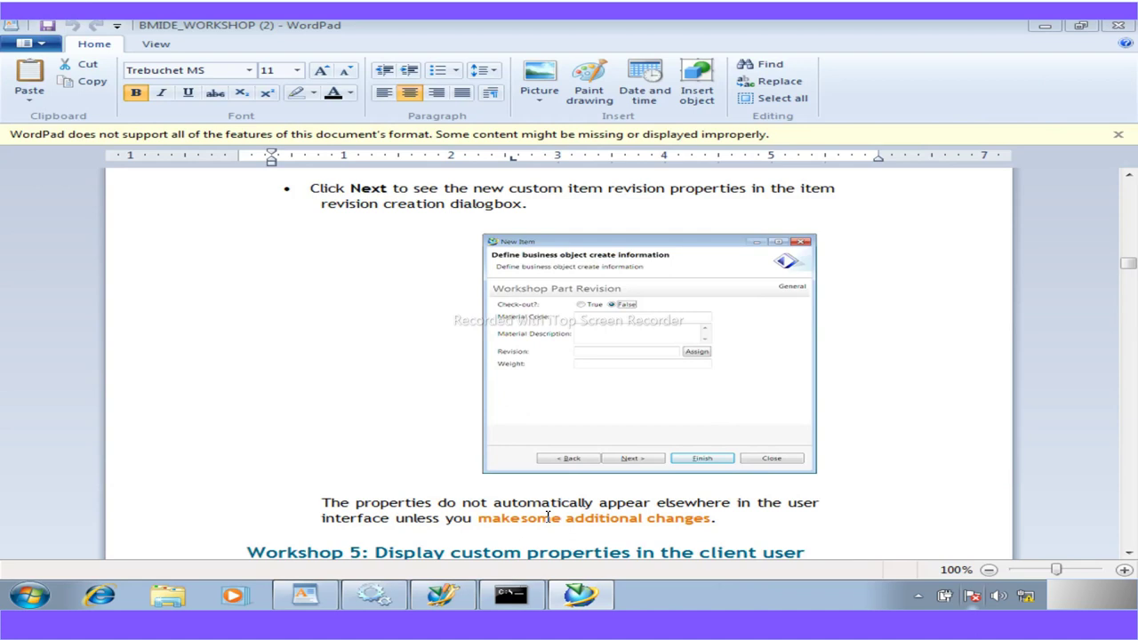
{"action": "scroll", "coordinate": [880, 477], "scroll_direction": "down", "scroll_amount": 20}
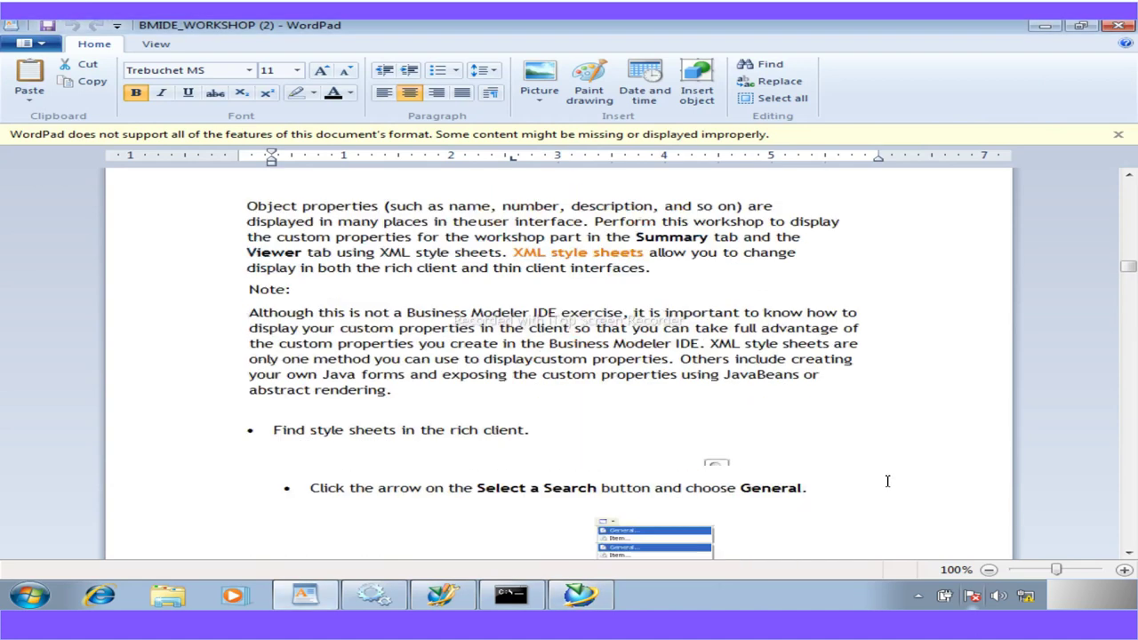
{"action": "scroll", "coordinate": [874, 473], "scroll_direction": "down", "scroll_amount": 20}
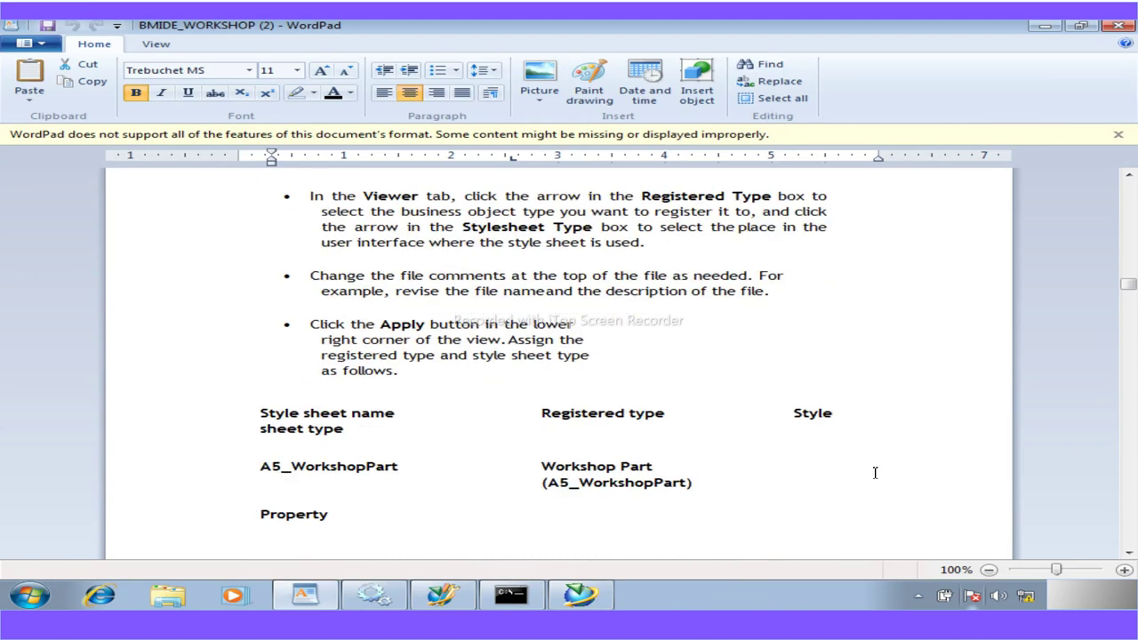
Scroll WordPad to Workshop 6's safety-codes LOV steps and bring up Business Modeler IDE
{"action": "scroll", "coordinate": [607, 433], "scroll_direction": "up", "scroll_amount": 10}
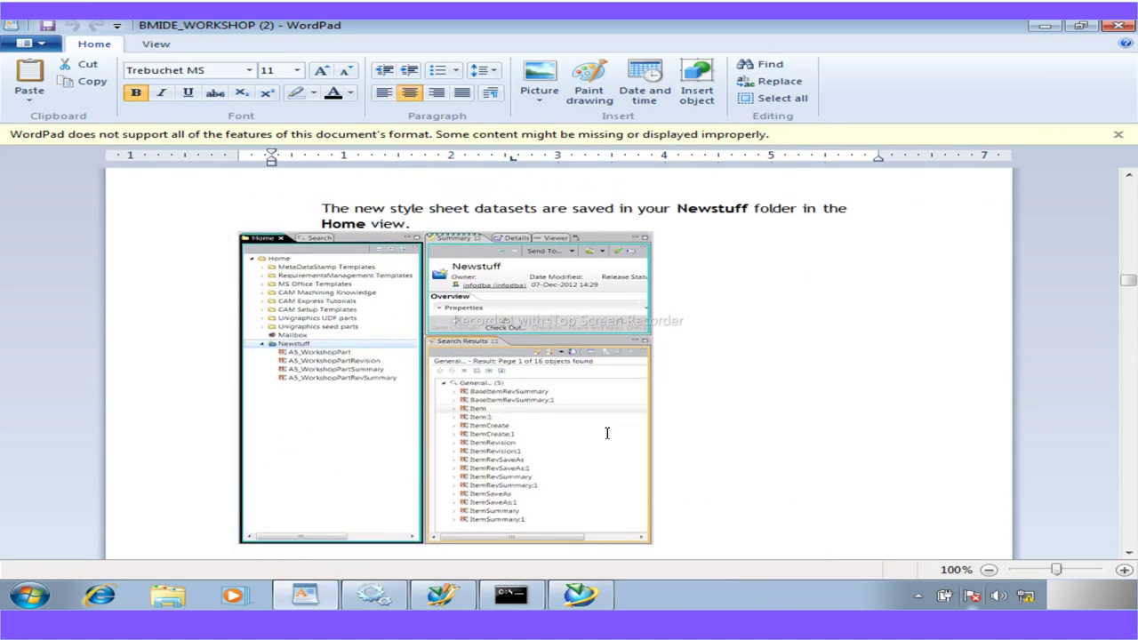
{"action": "scroll", "coordinate": [607, 433], "scroll_direction": "down", "scroll_amount": 12}
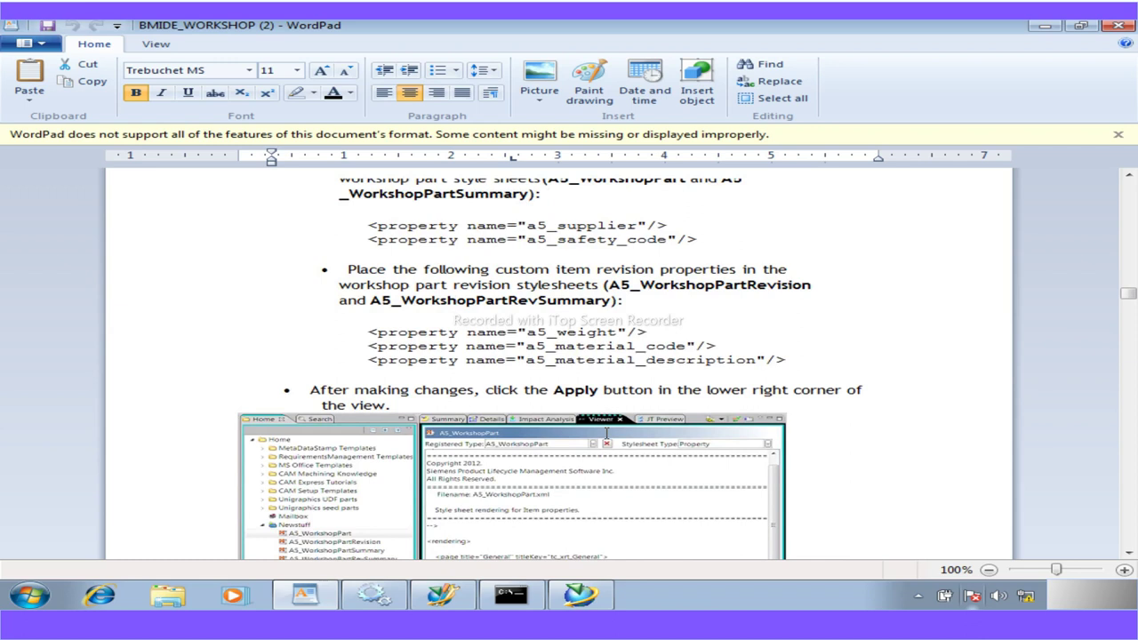
{"action": "scroll", "coordinate": [607, 432], "scroll_direction": "down", "scroll_amount": 15}
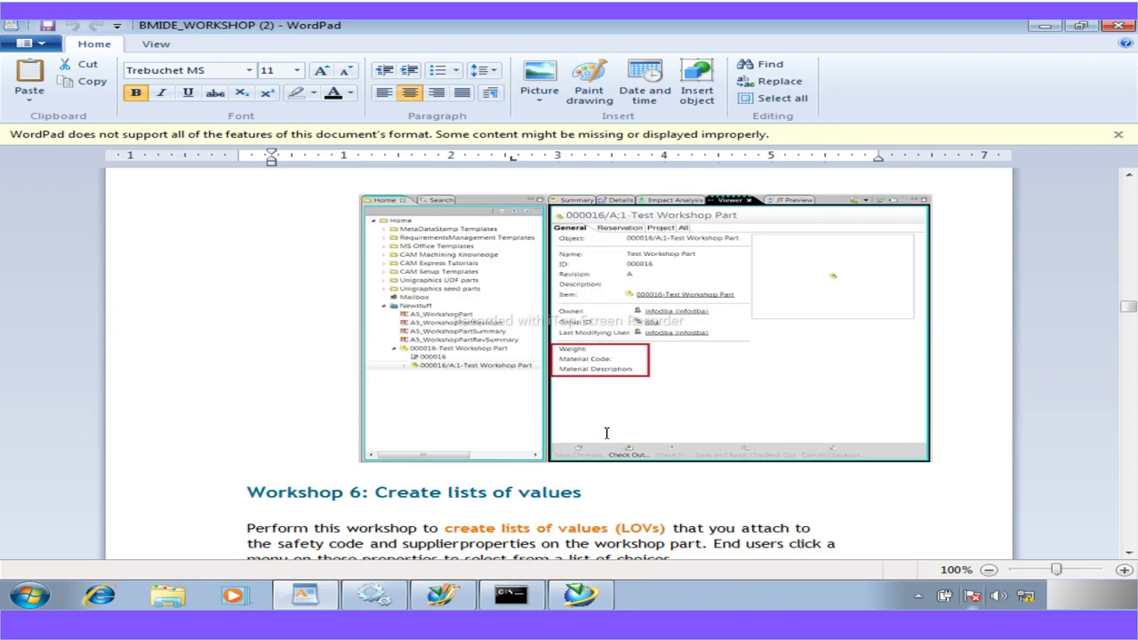
{"action": "scroll", "coordinate": [607, 433], "scroll_direction": "down", "scroll_amount": 5}
{"action": "scroll", "coordinate": [604, 433], "scroll_direction": "down", "scroll_amount": 2}
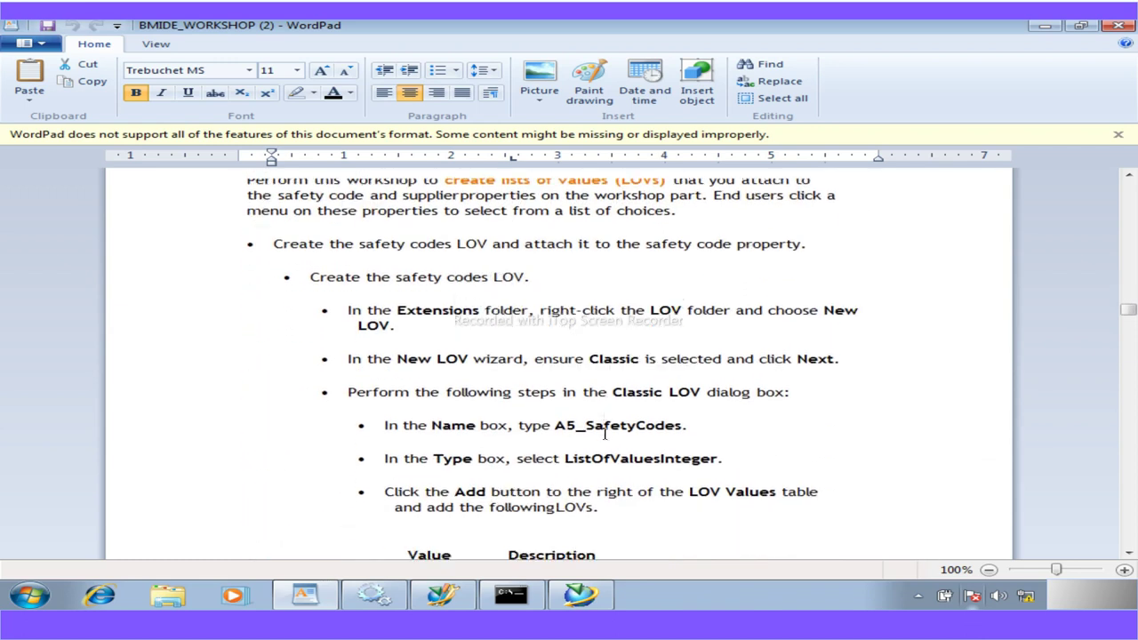
{"action": "left_click", "coordinate": [553, 601]}
{"action": "left_click", "coordinate": [442, 595]}
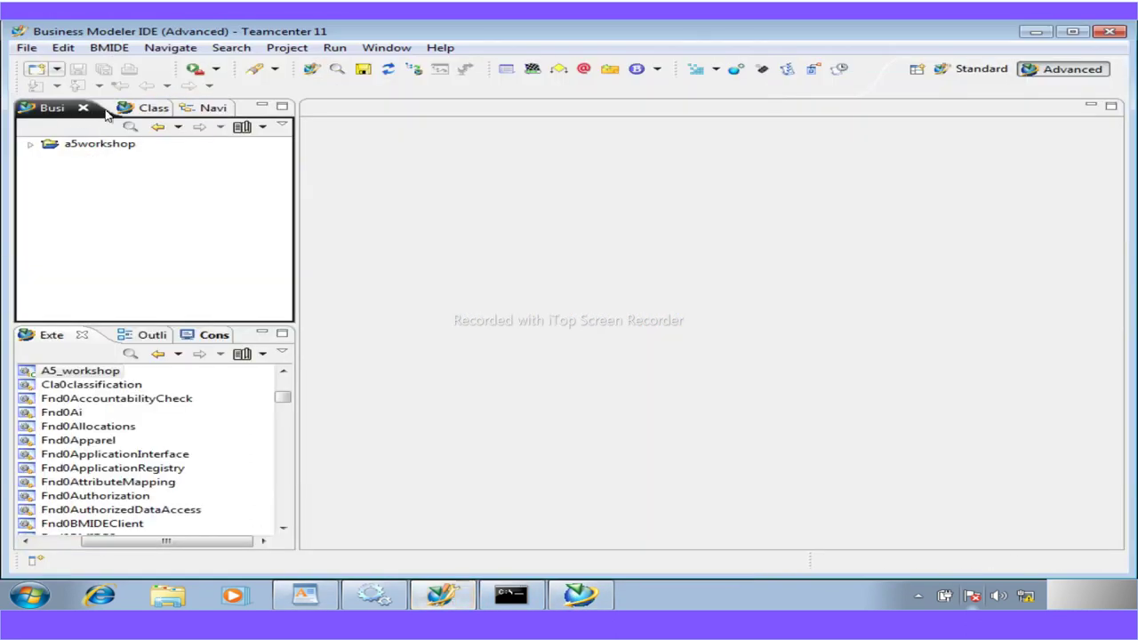
Expand a5workshop's Extensions > LOV and start a new Classic LOV
{"action": "left_click", "coordinate": [30, 144]}
{"action": "left_click", "coordinate": [80, 369]}
{"action": "left_click_drag", "start_coordinate": [283, 397], "coordinate": [287, 369]}
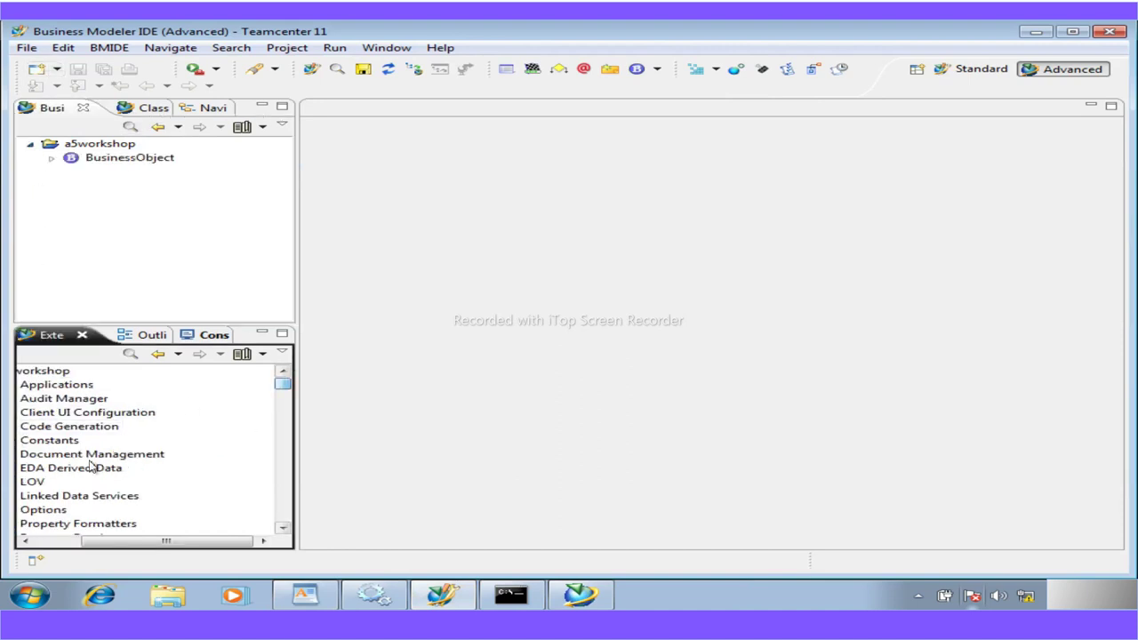
{"action": "left_click_drag", "start_coordinate": [132, 540], "coordinate": [88, 539]}
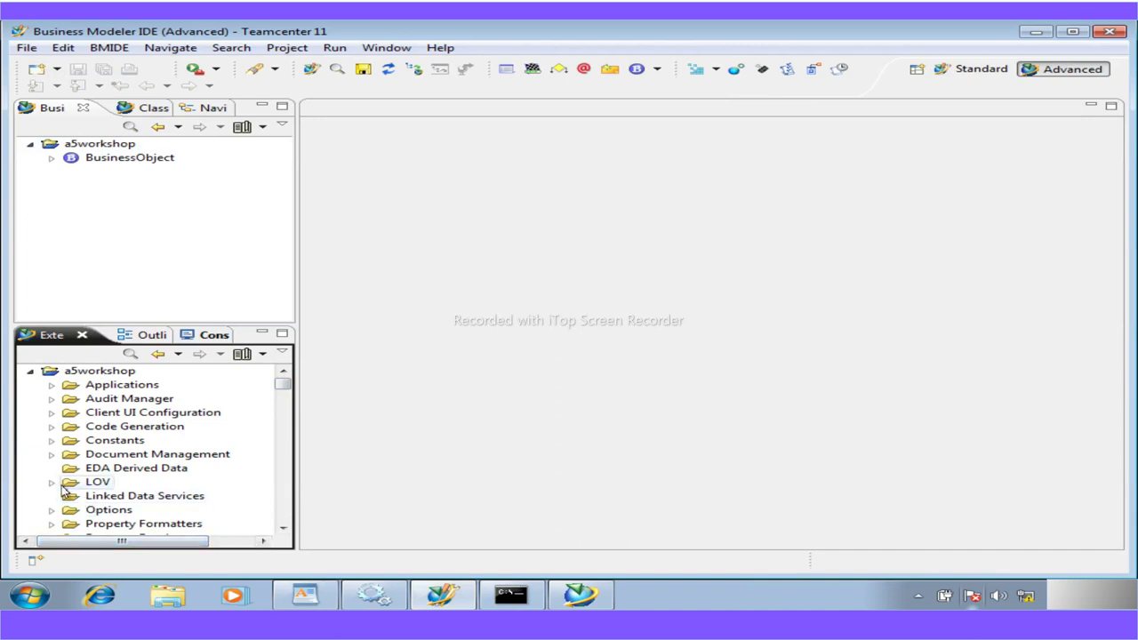
{"action": "left_click", "coordinate": [52, 481]}
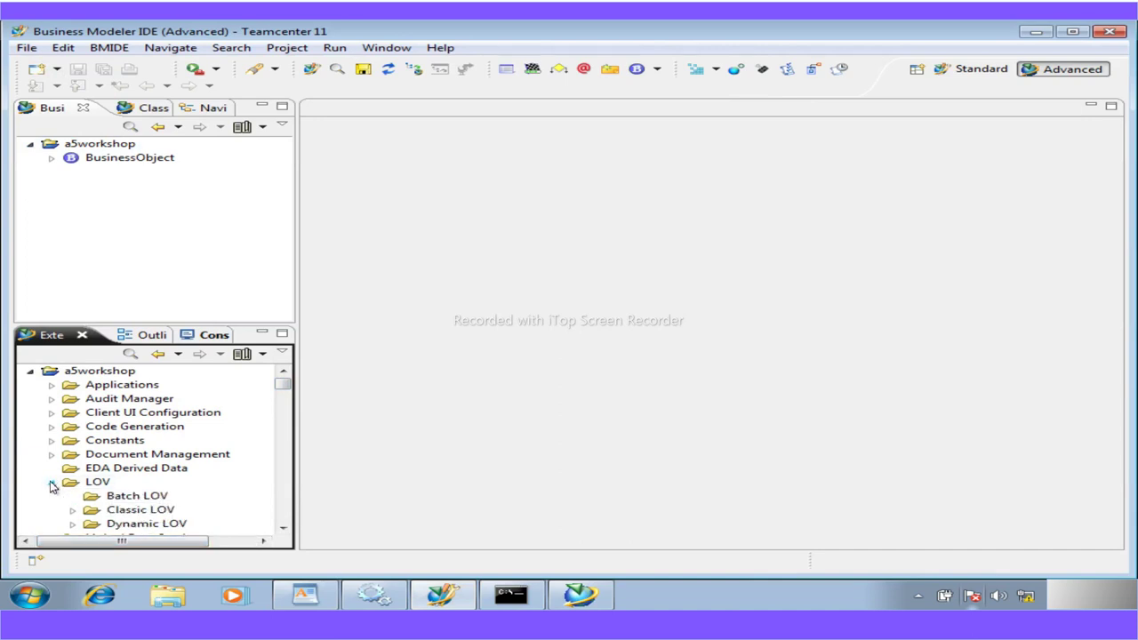
{"action": "left_click", "coordinate": [141, 509]}
{"action": "left_click", "coordinate": [285, 530]}
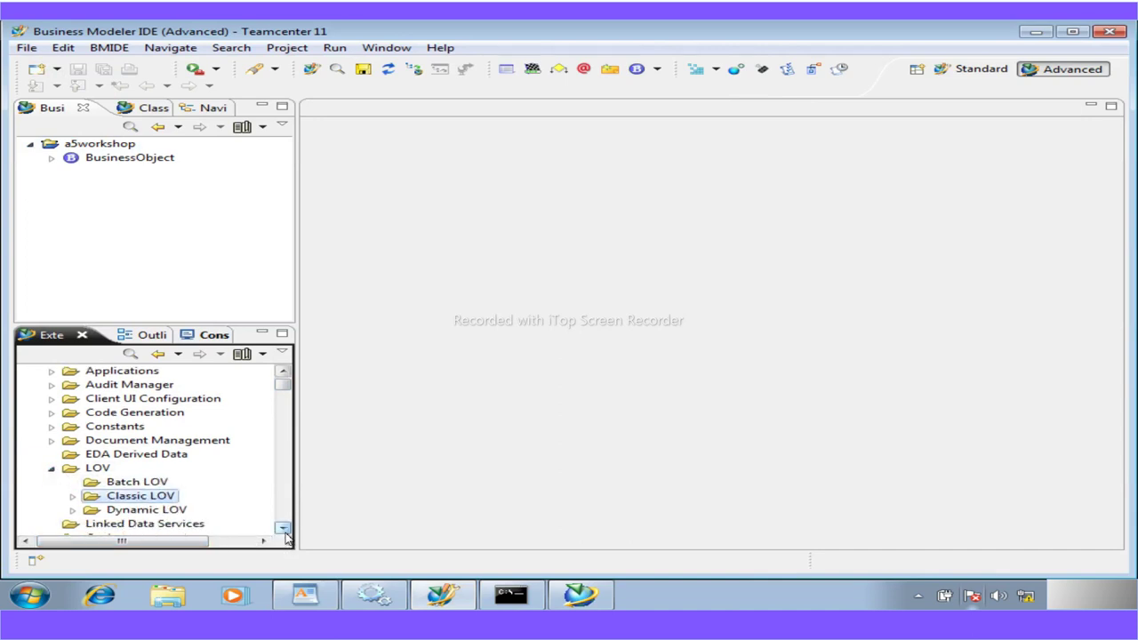
{"action": "right_click", "coordinate": [153, 498]}
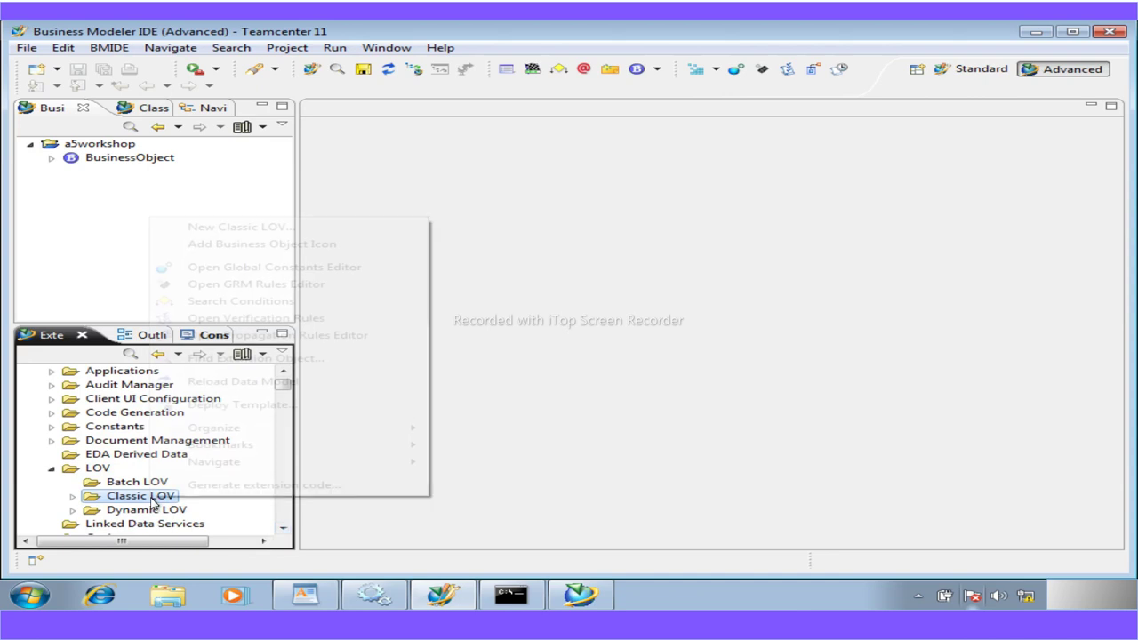
{"action": "left_click", "coordinate": [205, 227]}
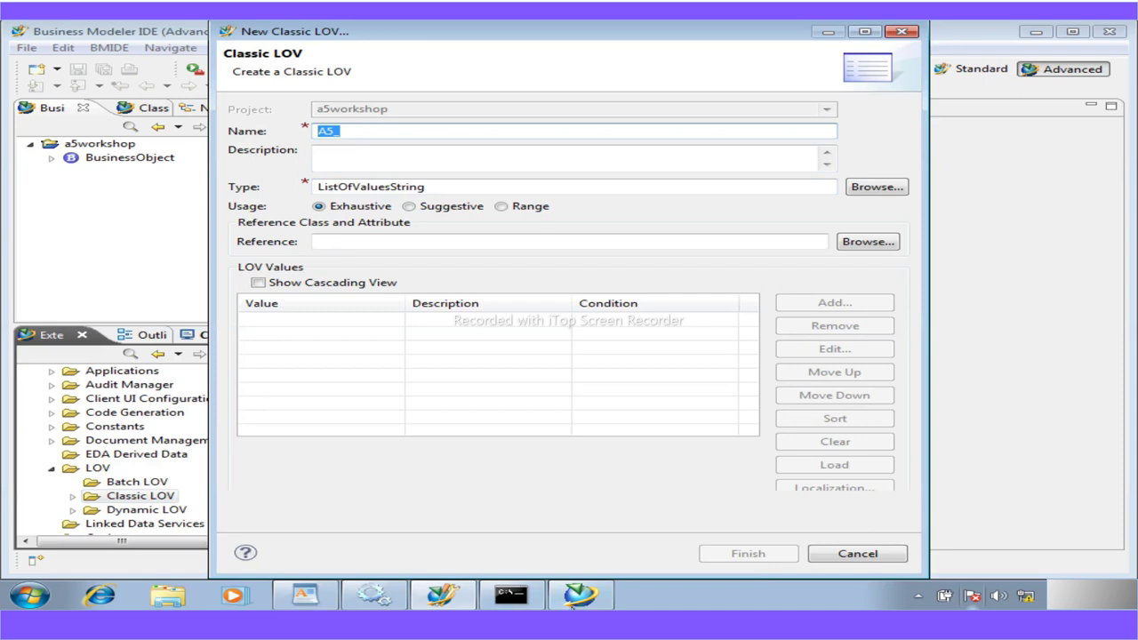
Copy A5_SafetyCodes from the WordPad guide and paste it as the LOV name
{"action": "left_click", "coordinate": [307, 598]}
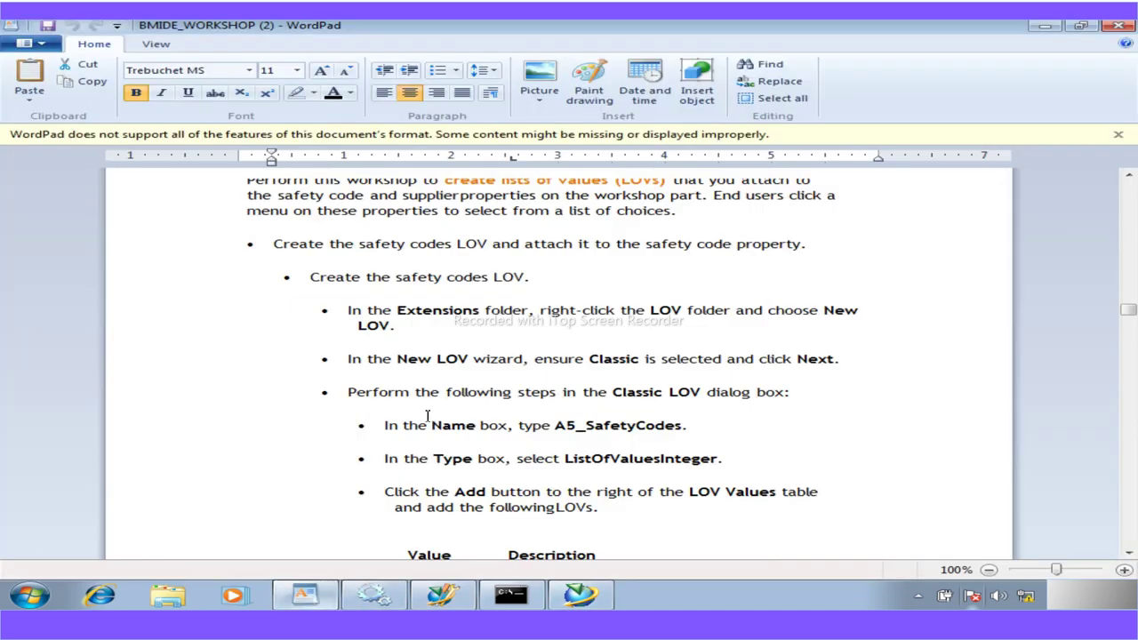
{"action": "left_click_drag", "start_coordinate": [682, 430], "coordinate": [564, 431]}
{"action": "key", "text": "ctrl+c"}
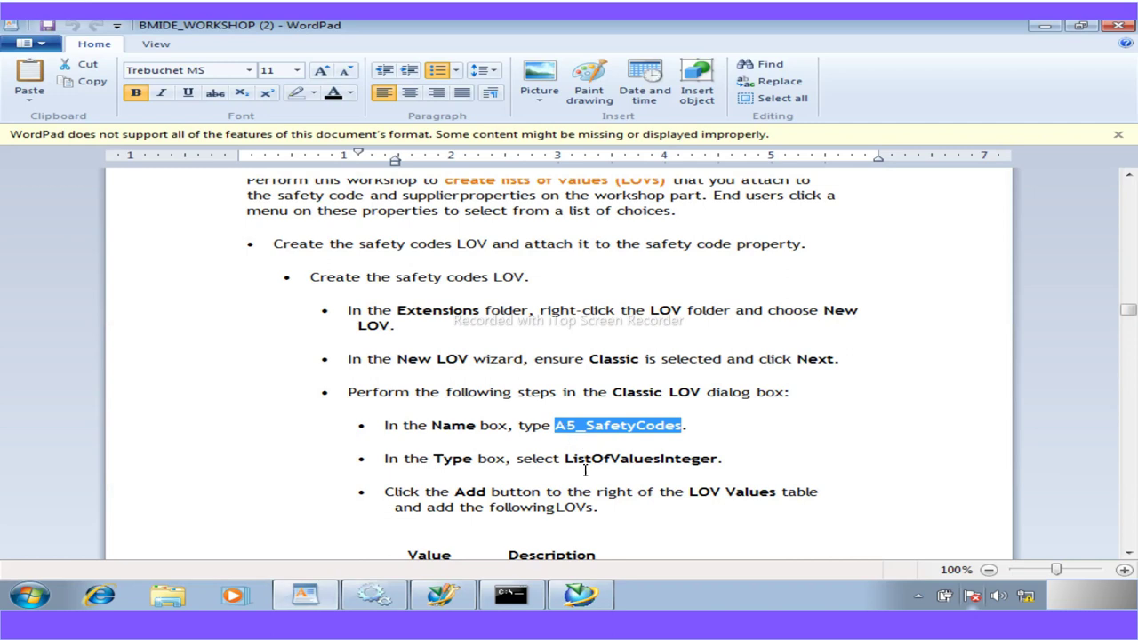
{"action": "left_click", "coordinate": [442, 594]}
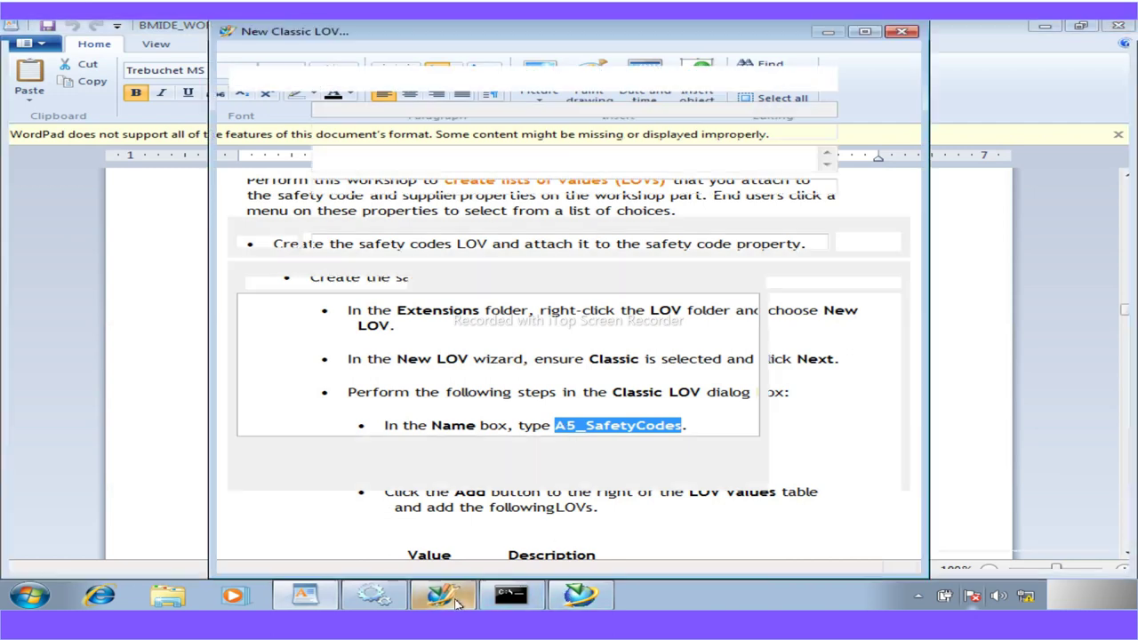
{"action": "left_click_drag", "start_coordinate": [355, 133], "coordinate": [296, 134]}
{"action": "key", "text": "ctrl+v"}
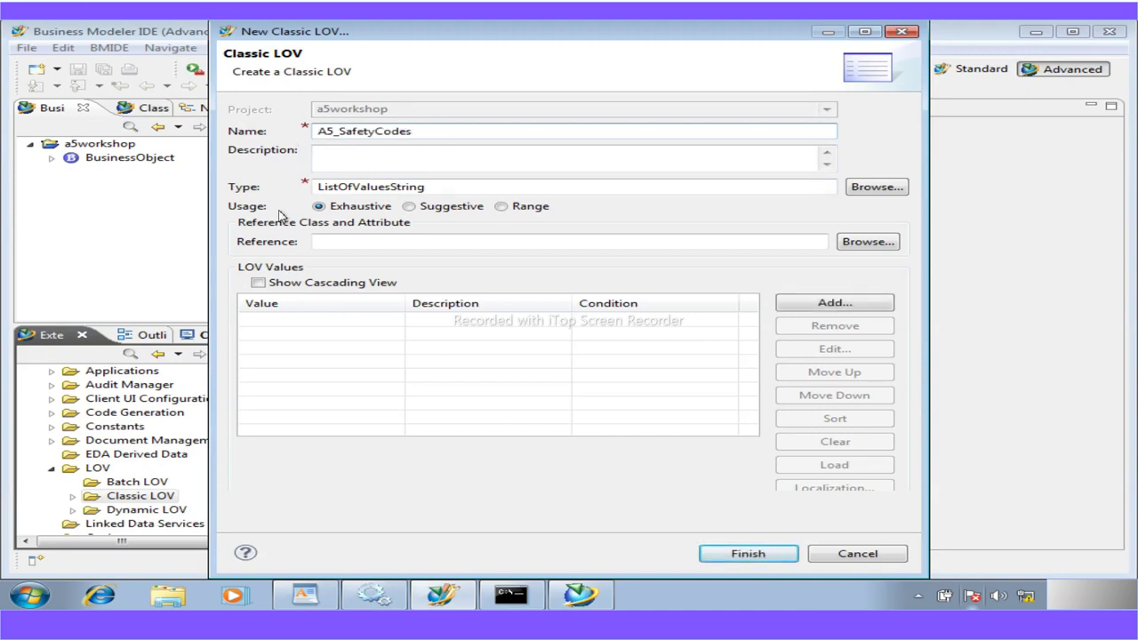
{"action": "left_click", "coordinate": [305, 595]}
Scroll WordPad to the LOV values table and copy 'Meets safety standards'
{"action": "scroll", "coordinate": [531, 492], "scroll_direction": "down", "scroll_amount": 5}
{"action": "scroll", "coordinate": [535, 492], "scroll_direction": "down", "scroll_amount": 1}
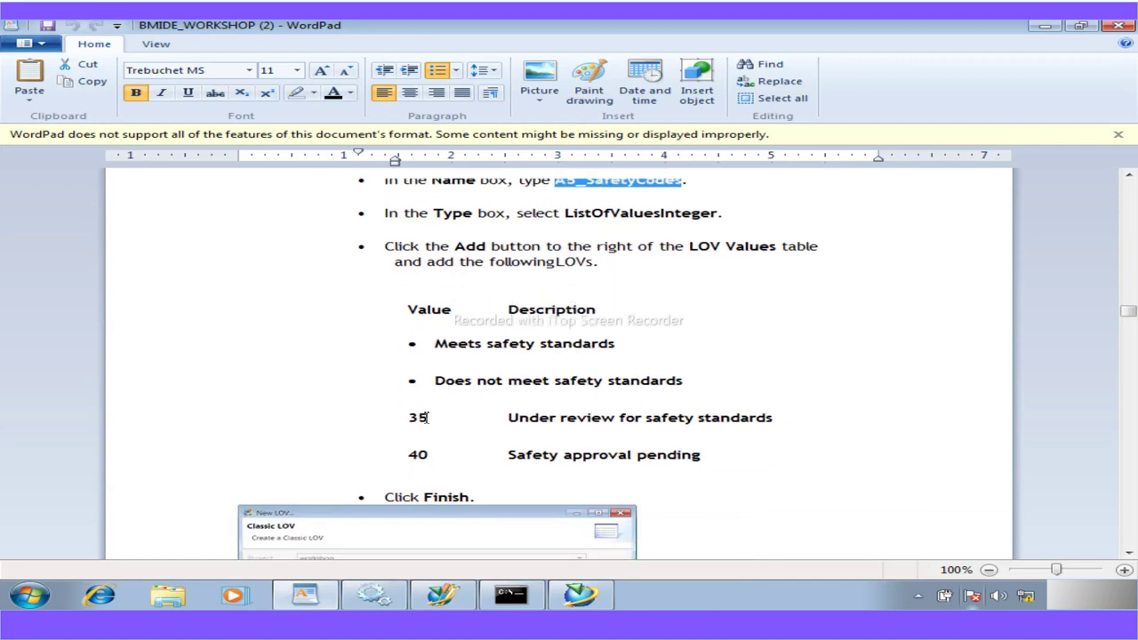
{"action": "scroll", "coordinate": [438, 512], "scroll_direction": "down", "scroll_amount": 2}
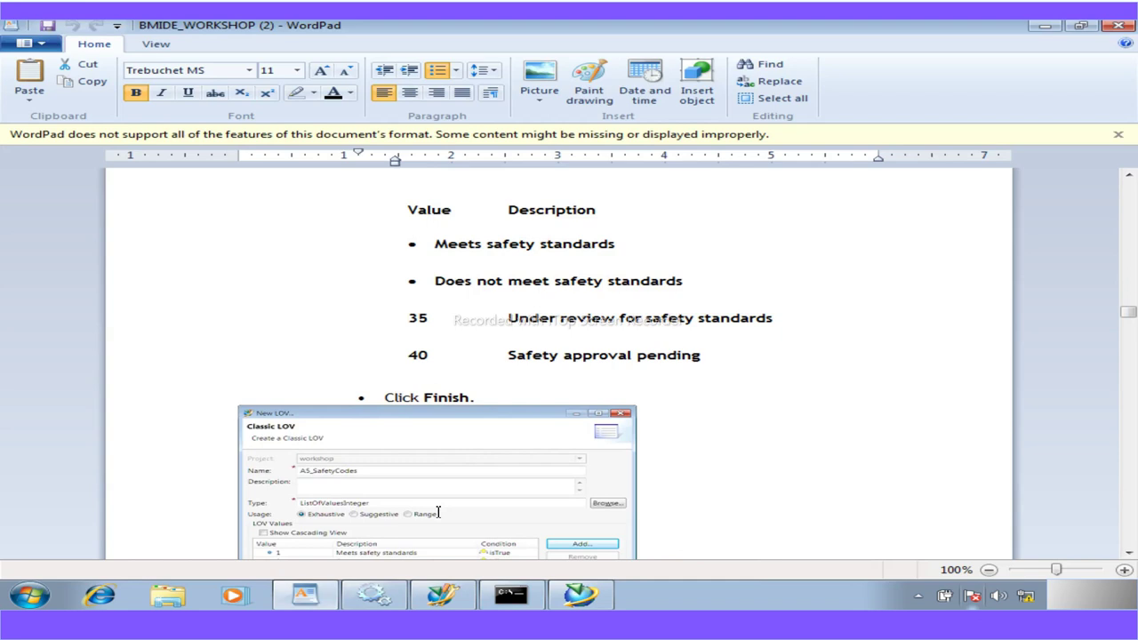
{"action": "scroll", "coordinate": [438, 513], "scroll_direction": "down", "scroll_amount": 1}
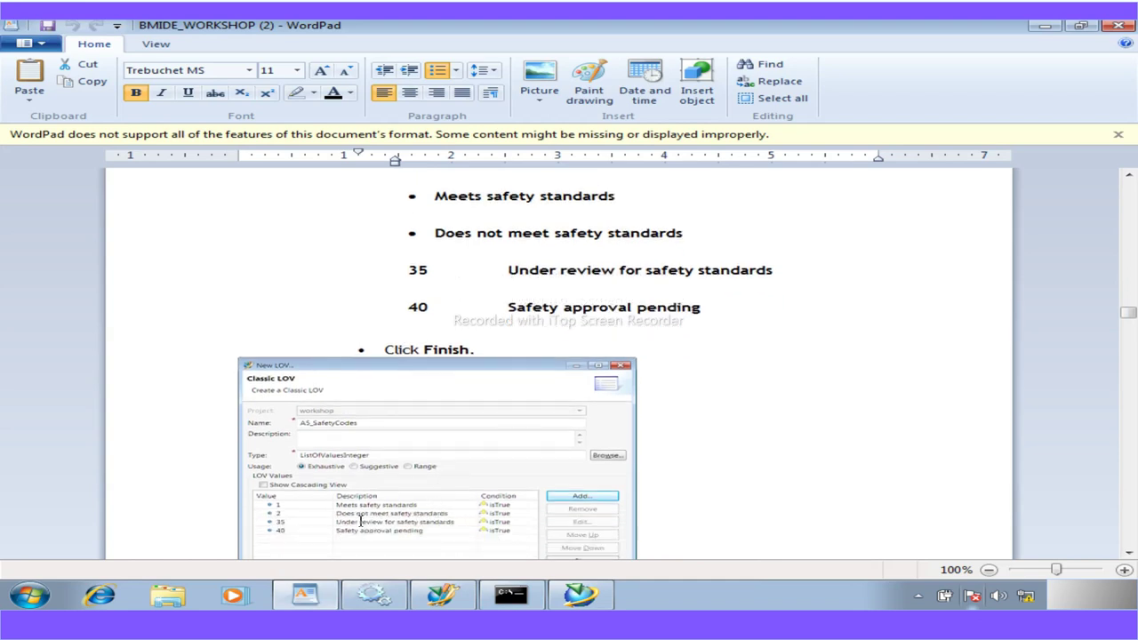
{"action": "left_click_drag", "start_coordinate": [616, 195], "coordinate": [459, 197]}
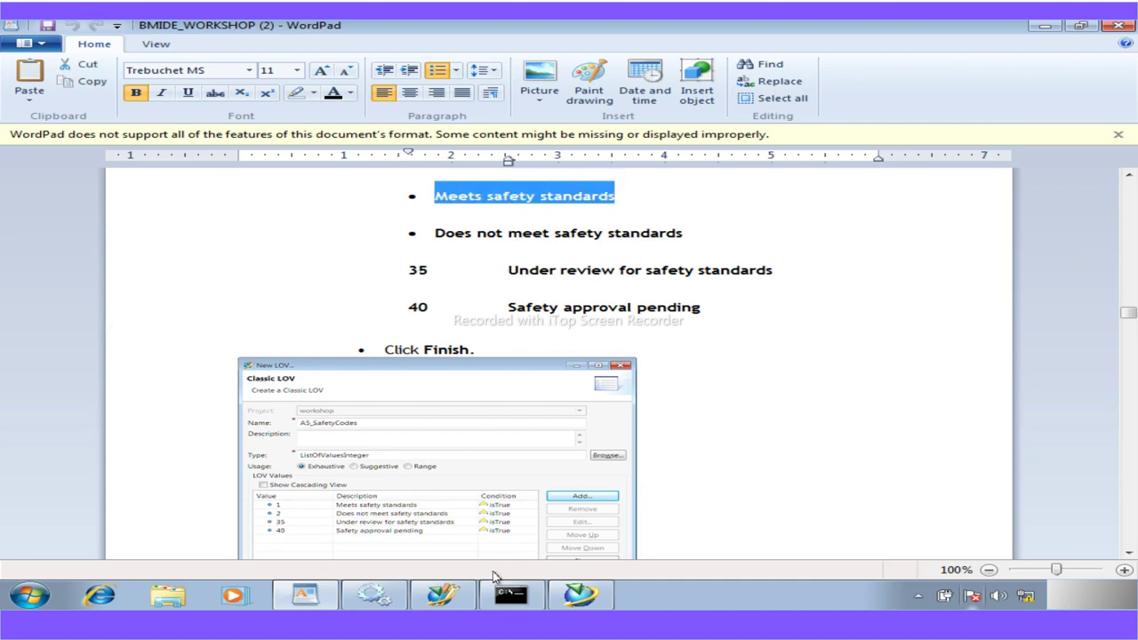
{"action": "left_click", "coordinate": [580, 595]}
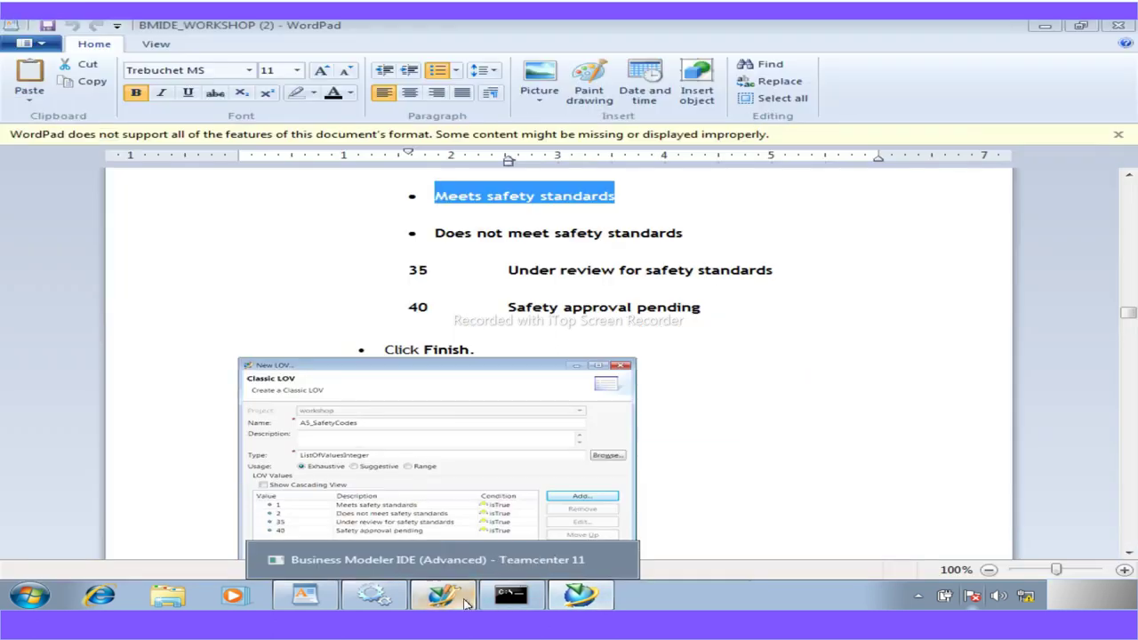
Add value 1 to the LOV with the description 'Meets safety standards'
{"action": "left_click", "coordinate": [442, 595]}
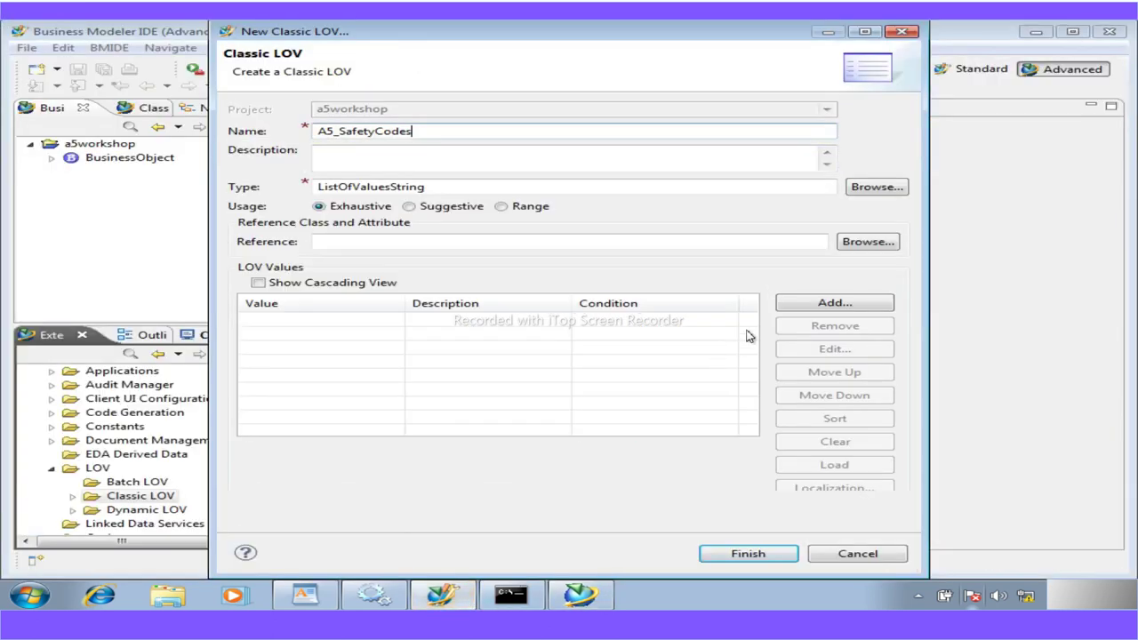
{"action": "left_click", "coordinate": [824, 305]}
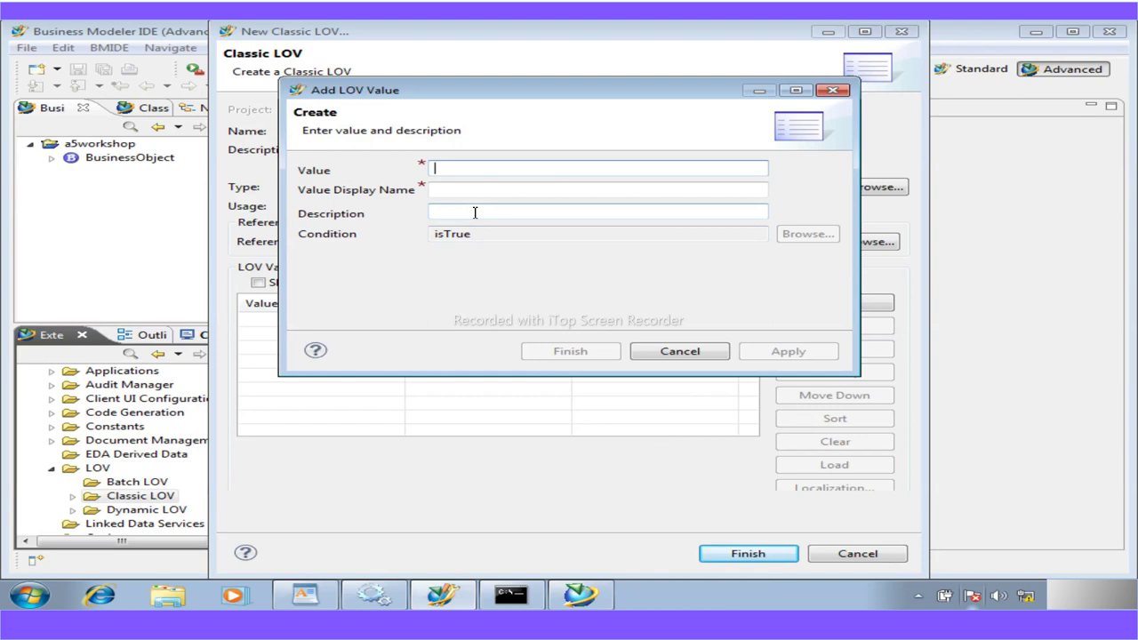
{"action": "type", "text": "1"}
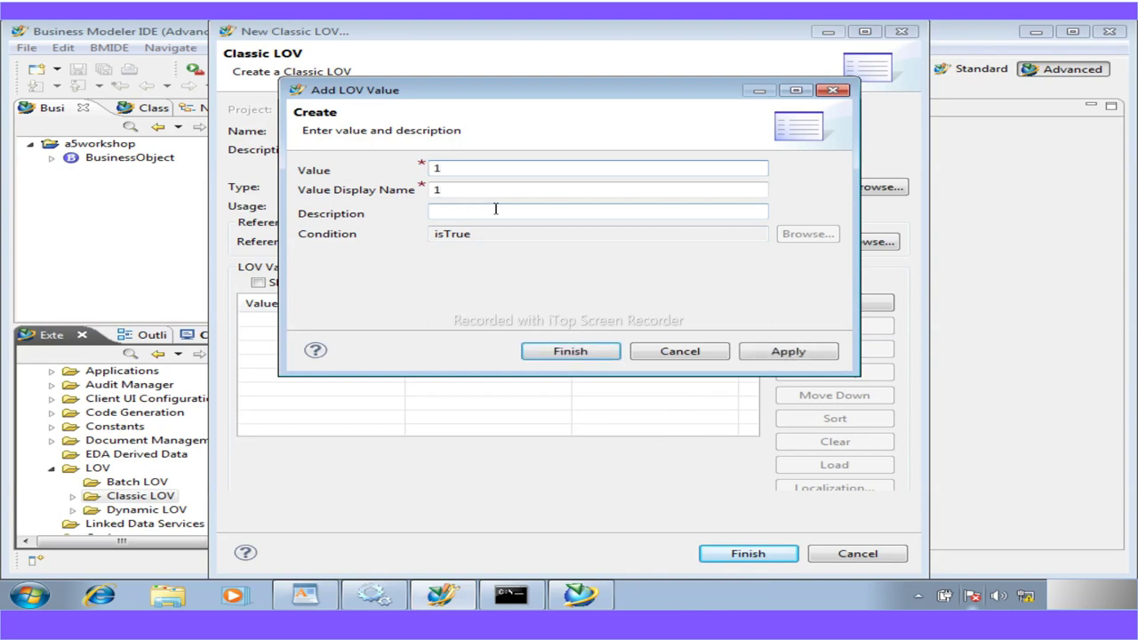
{"action": "key", "text": "Tab"}
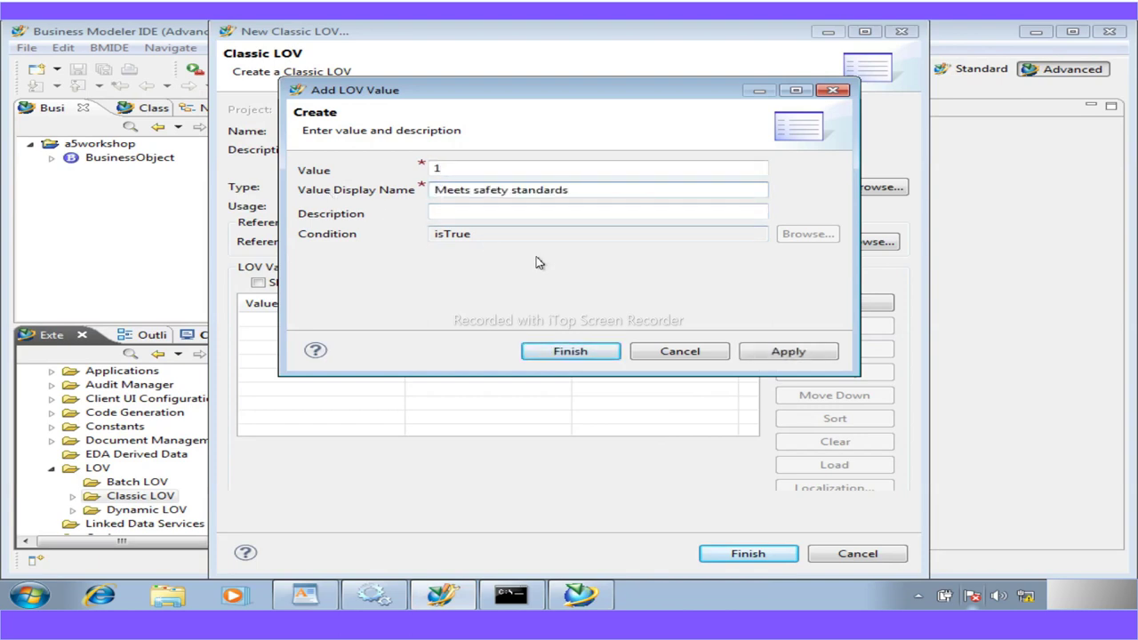
{"action": "left_click", "coordinate": [591, 354]}
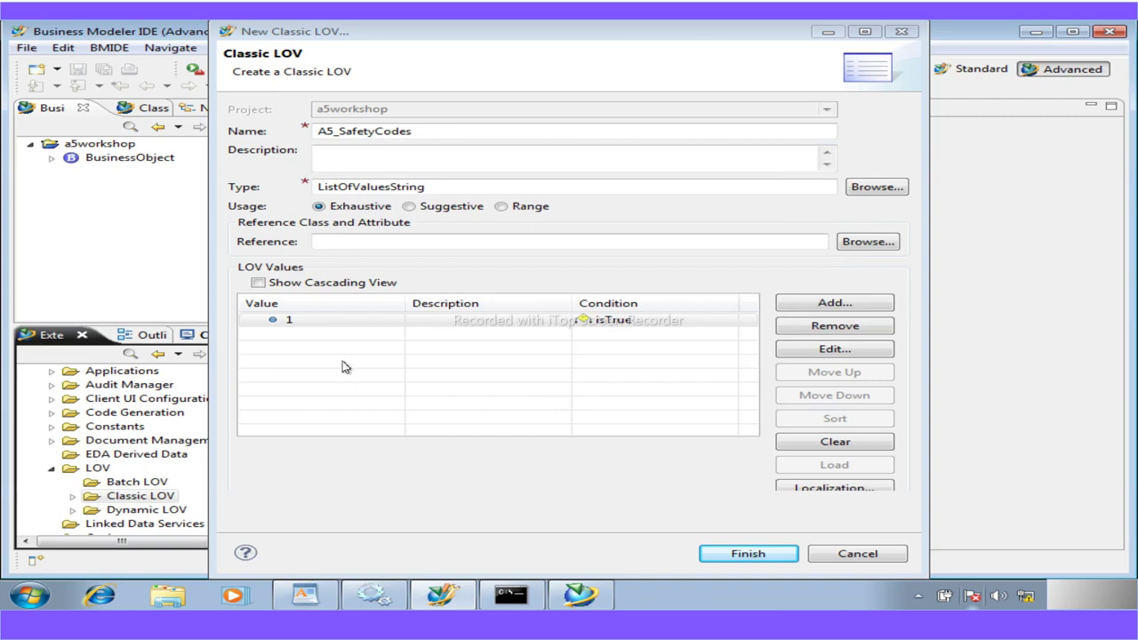
{"action": "left_click", "coordinate": [303, 324]}
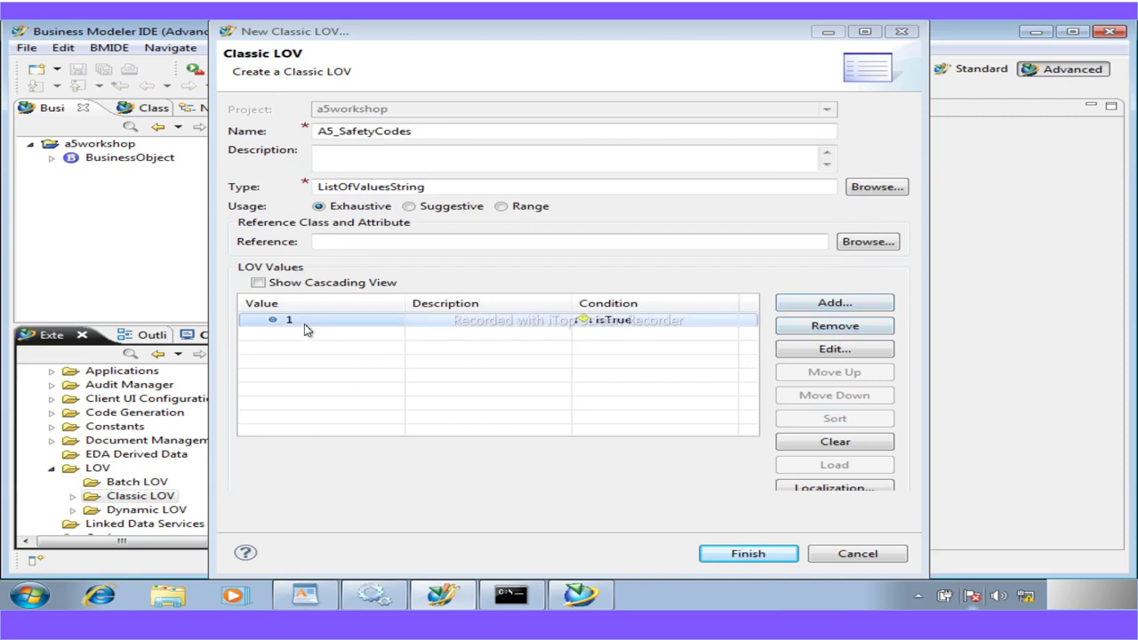
{"action": "left_click", "coordinate": [825, 351]}
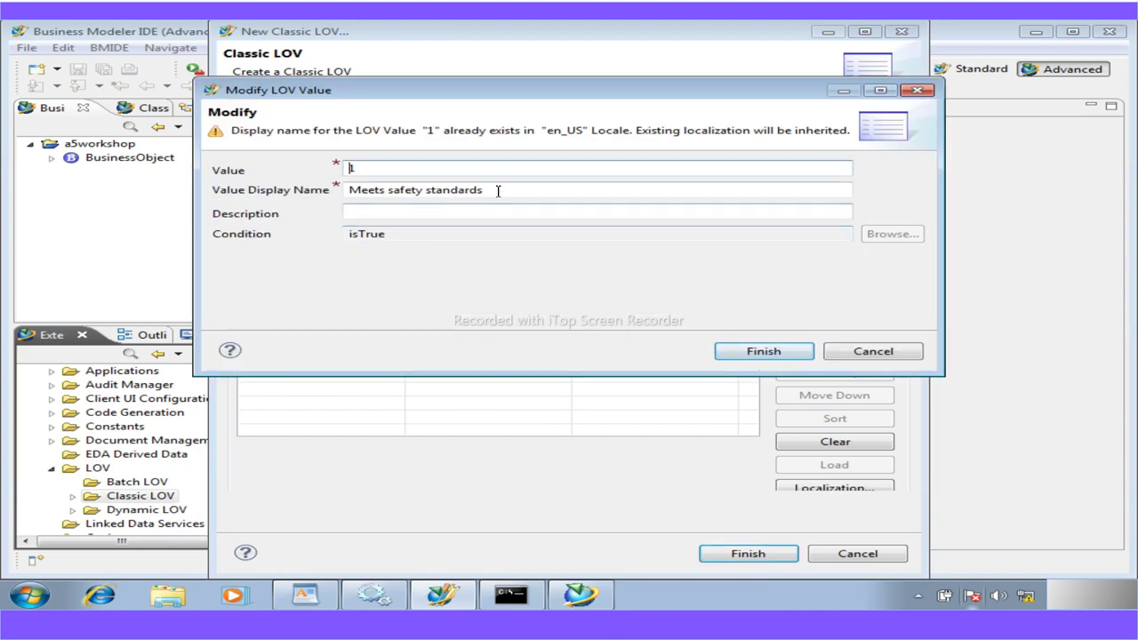
{"action": "left_click_drag", "start_coordinate": [497, 190], "coordinate": [271, 193]}
{"action": "key", "text": "ctrl+c"}
{"action": "type", "text": "1"}
{"action": "left_click", "coordinate": [366, 214]}
{"action": "key", "text": "ctrl+v"}
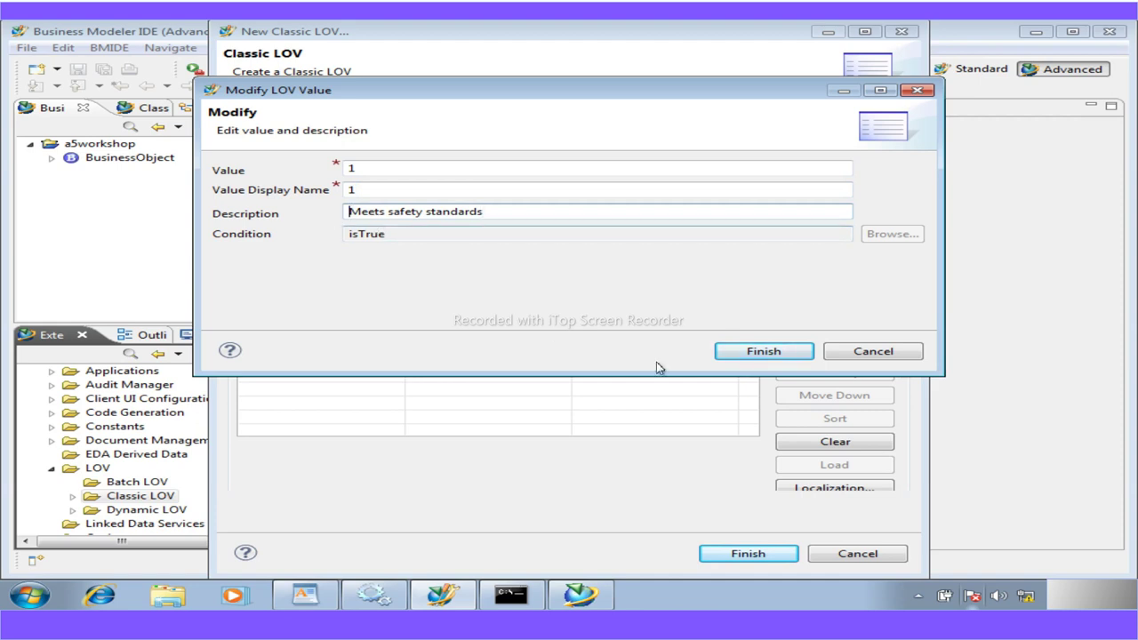
{"action": "left_click", "coordinate": [751, 351]}
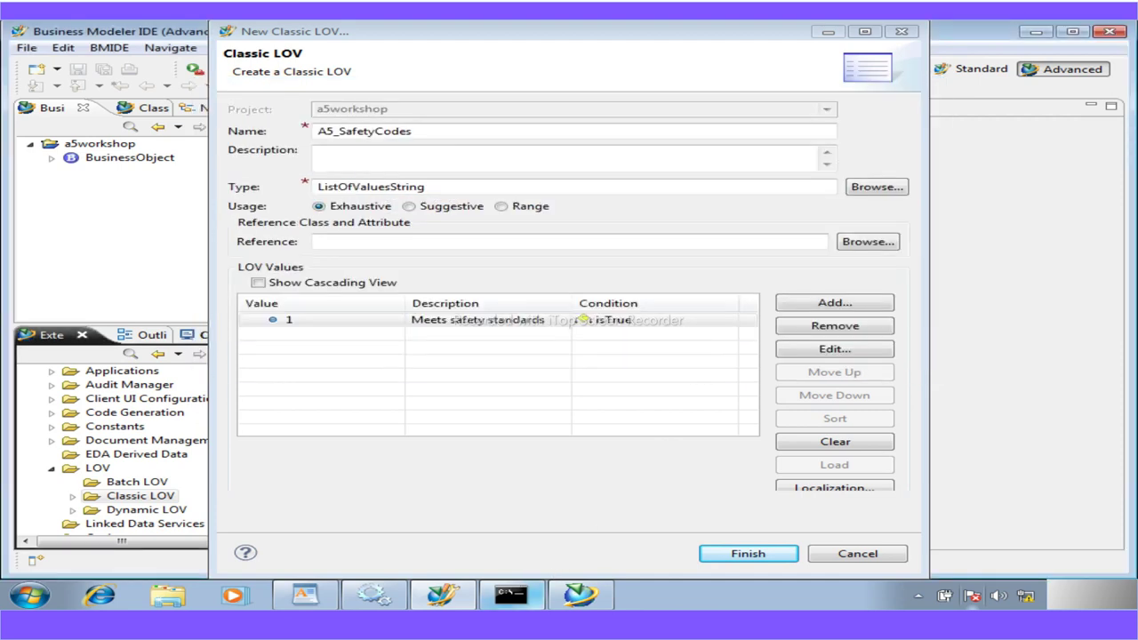
Add value 2 with the description 'Does not meet safety standards'
{"action": "mouse_move", "coordinate": [518, 603]}
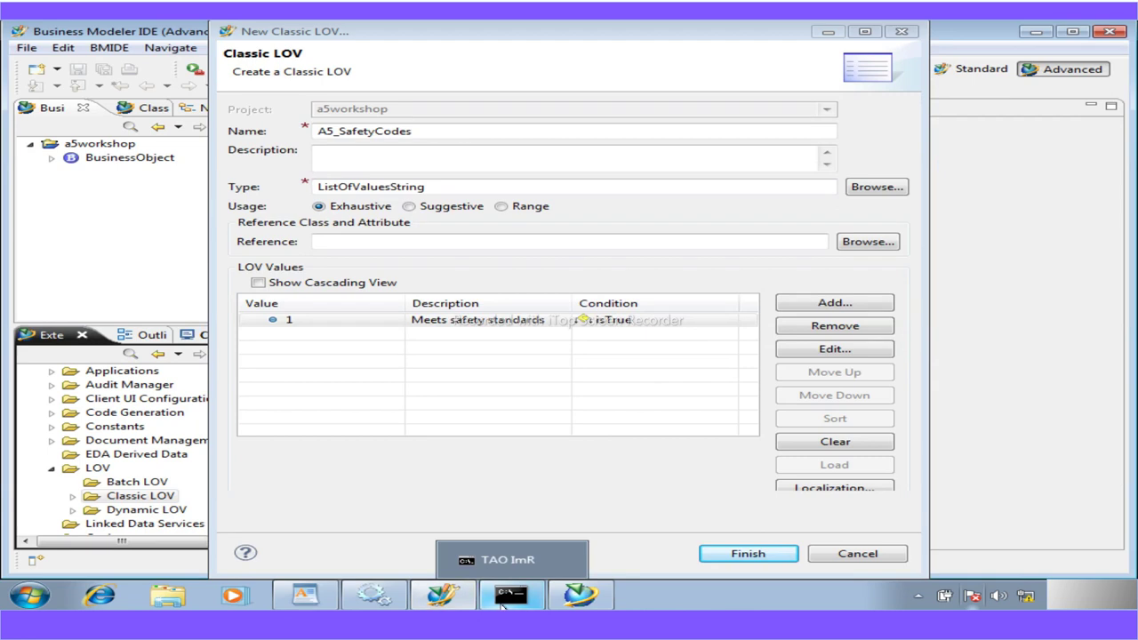
{"action": "left_click", "coordinate": [309, 597]}
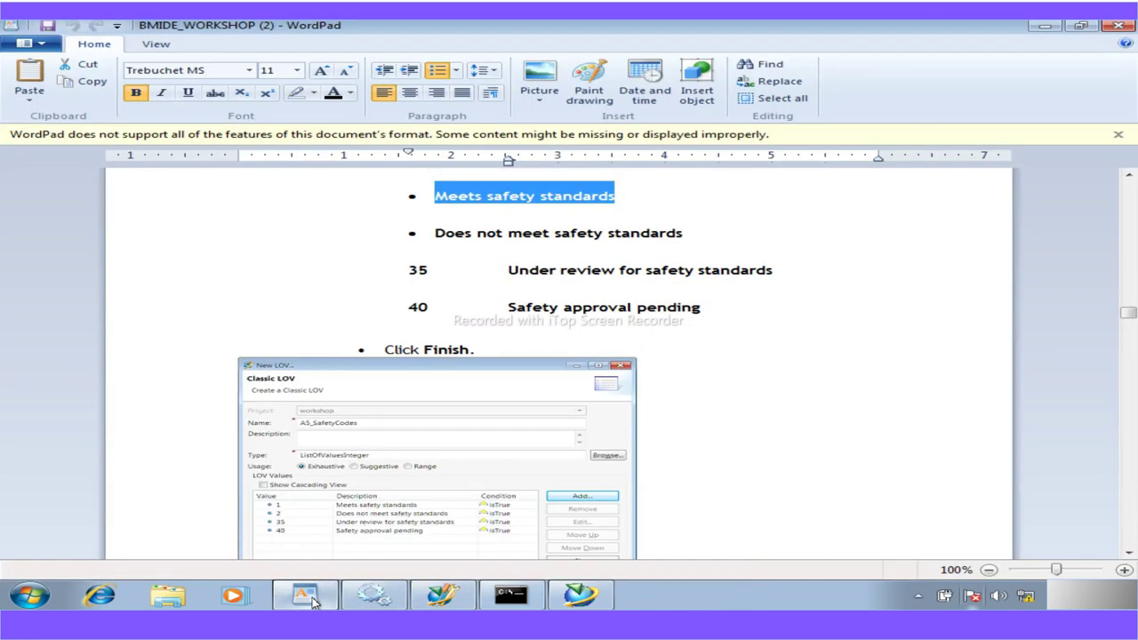
{"action": "left_click_drag", "start_coordinate": [682, 236], "coordinate": [451, 236]}
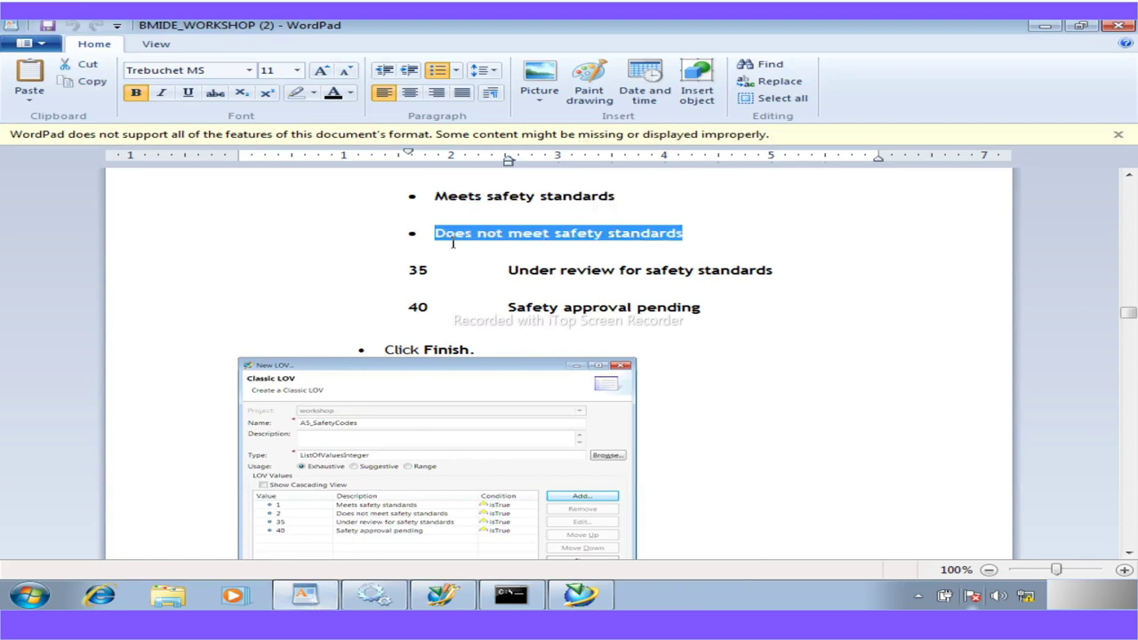
{"action": "left_click", "coordinate": [442, 594]}
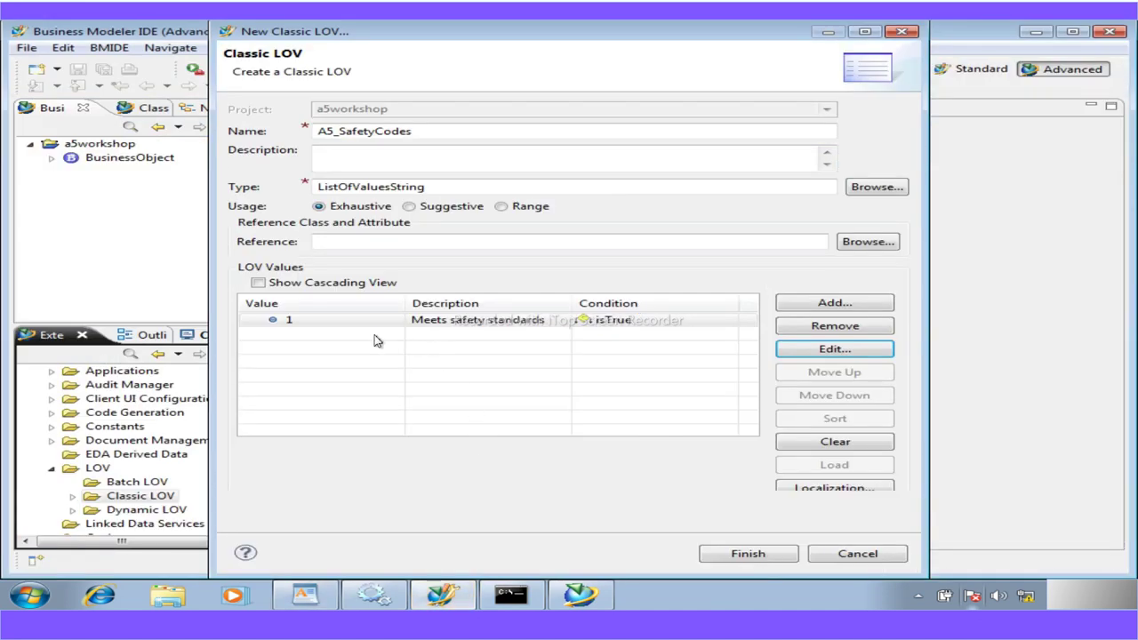
{"action": "left_click", "coordinate": [825, 304]}
{"action": "type", "text": "2"}
{"action": "left_click", "coordinate": [490, 213]}
{"action": "type", "text": "Does not meet safety standards"}
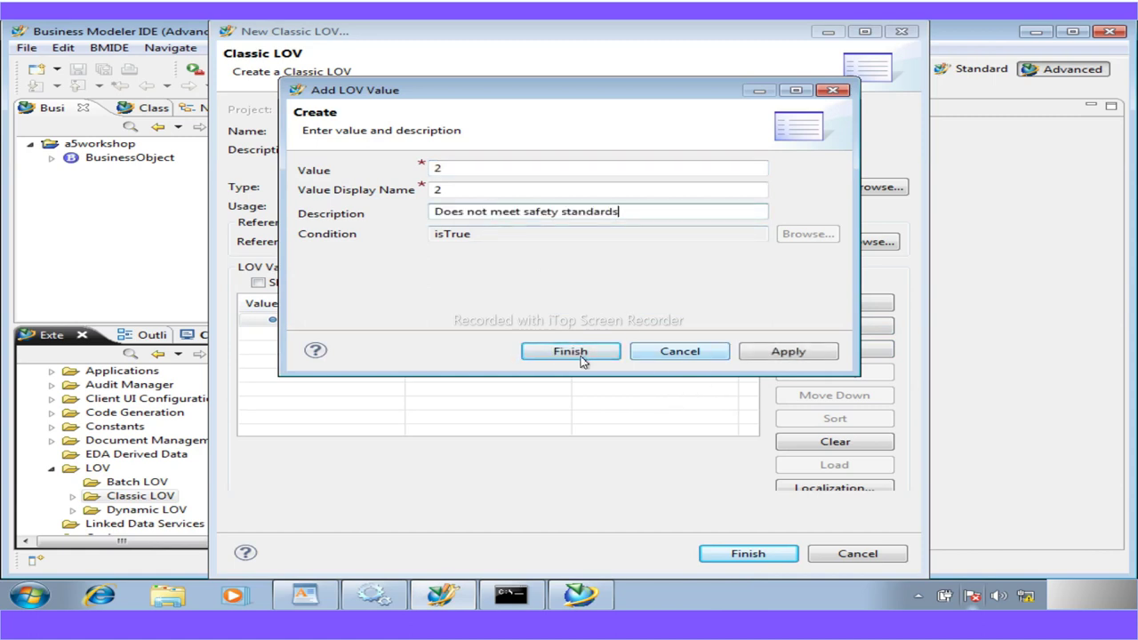
{"action": "left_click", "coordinate": [787, 351]}
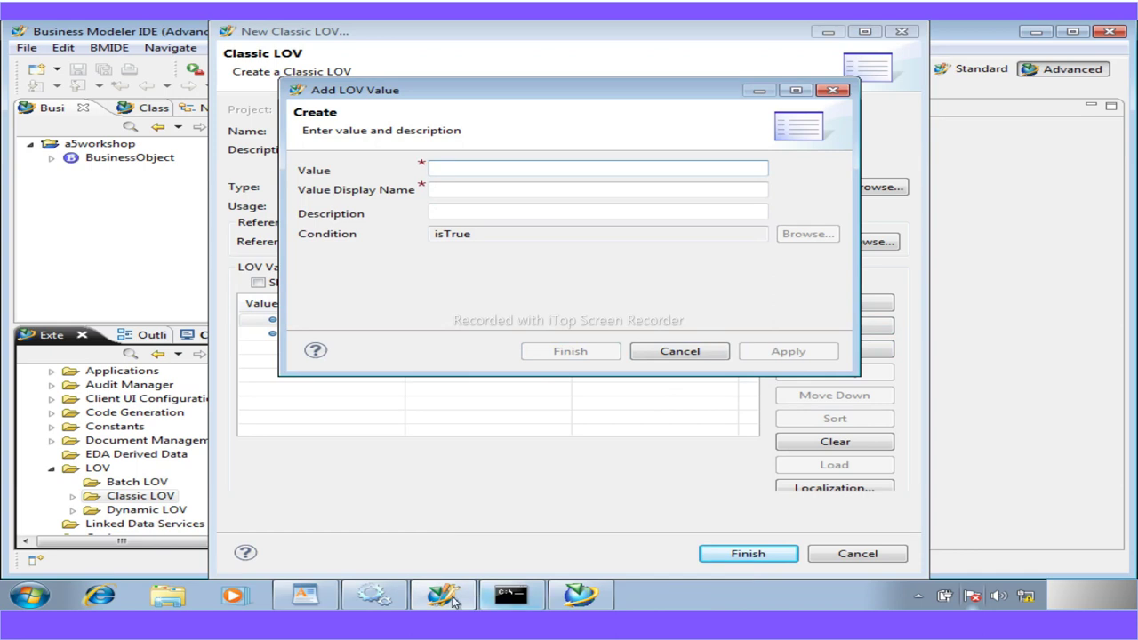
Copy the next value's description from the WordPad guide
{"action": "left_click", "coordinate": [304, 594]}
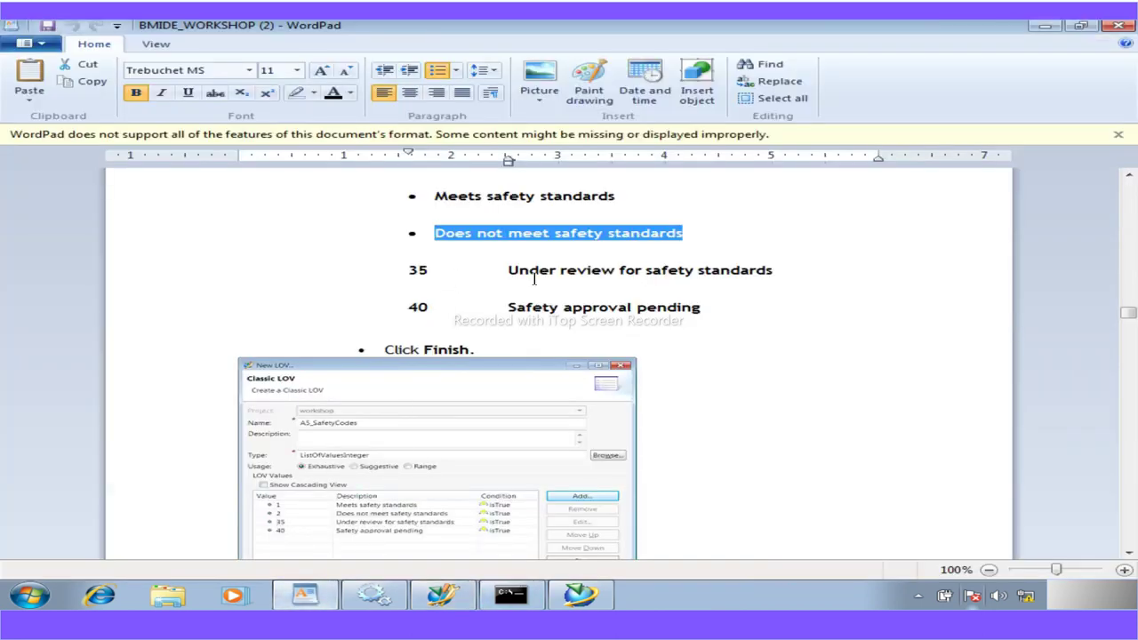
{"action": "left_click_drag", "start_coordinate": [508, 270], "coordinate": [743, 276]}
{"action": "key", "text": "ctrl+c"}
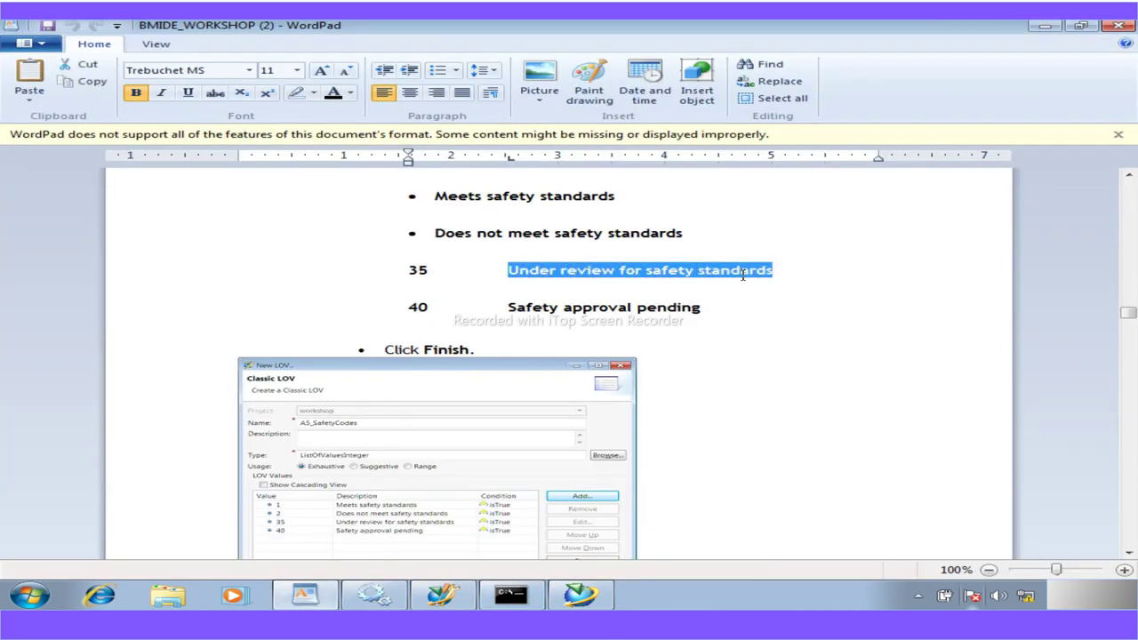
{"action": "left_click", "coordinate": [441, 594]}
Add value 35 with its copied safety description
{"action": "type", "text": "35"}
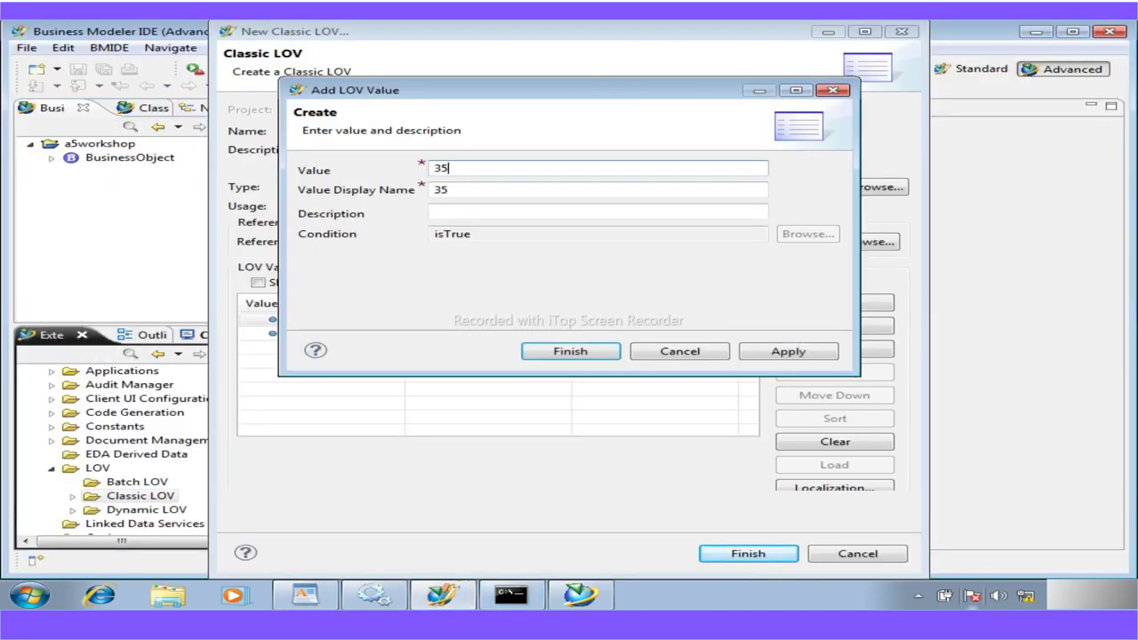
{"action": "left_click", "coordinate": [463, 213]}
{"action": "key", "text": "ctrl+v"}
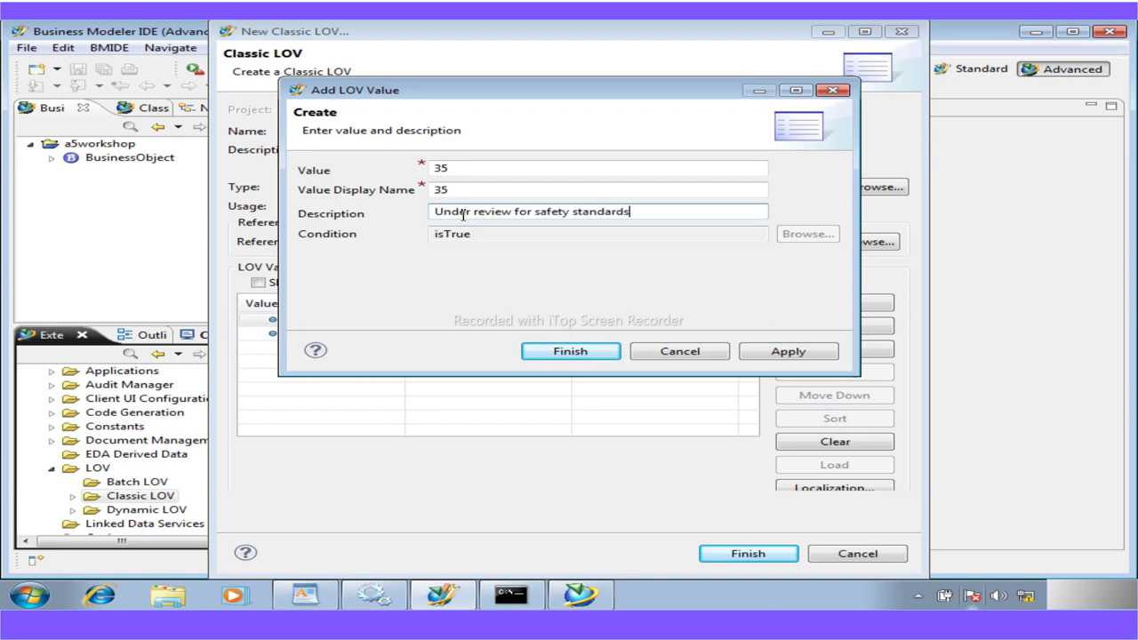
{"action": "left_click", "coordinate": [774, 352]}
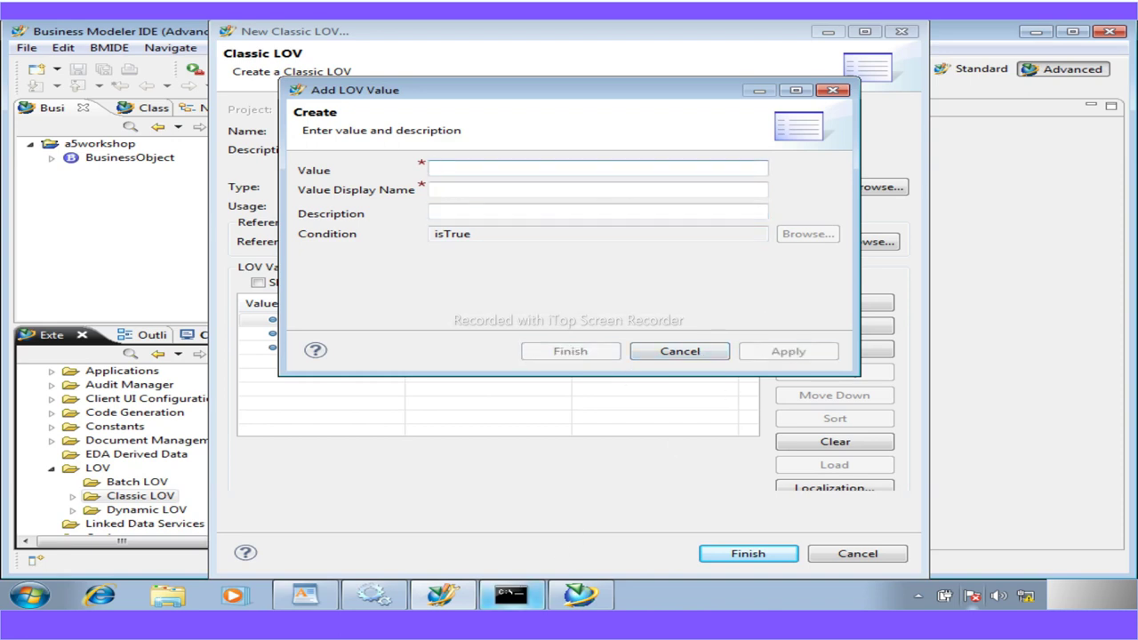
Add value 40 with description 'Safety approval pending', then close the value form
{"action": "left_click", "coordinate": [305, 594]}
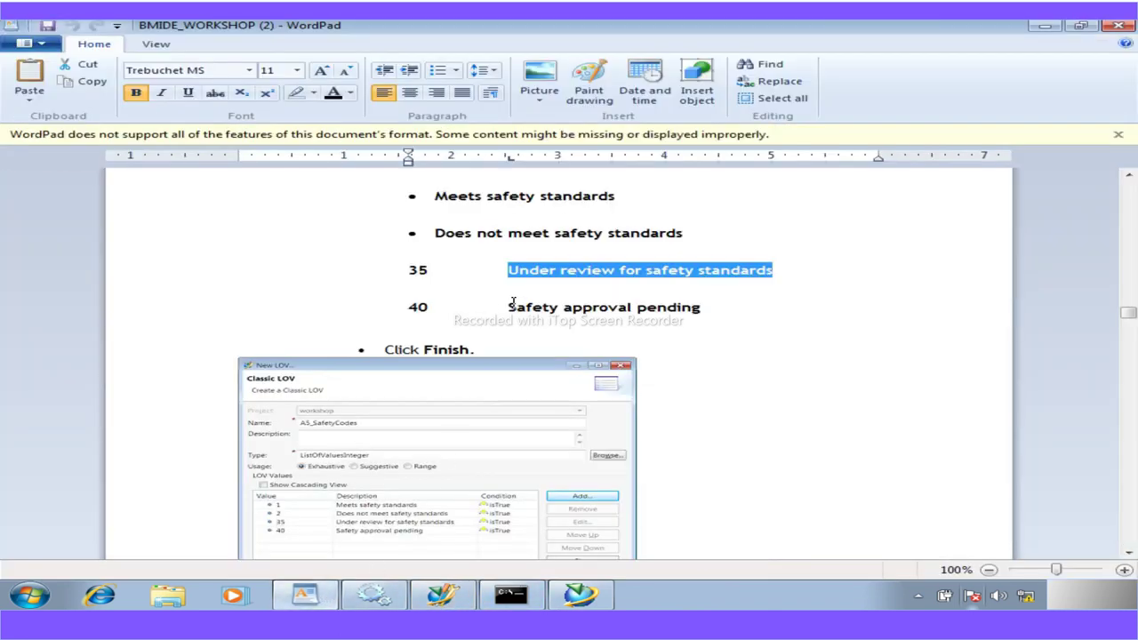
{"action": "left_click_drag", "start_coordinate": [512, 310], "coordinate": [666, 308]}
{"action": "key", "text": "ctrl+c"}
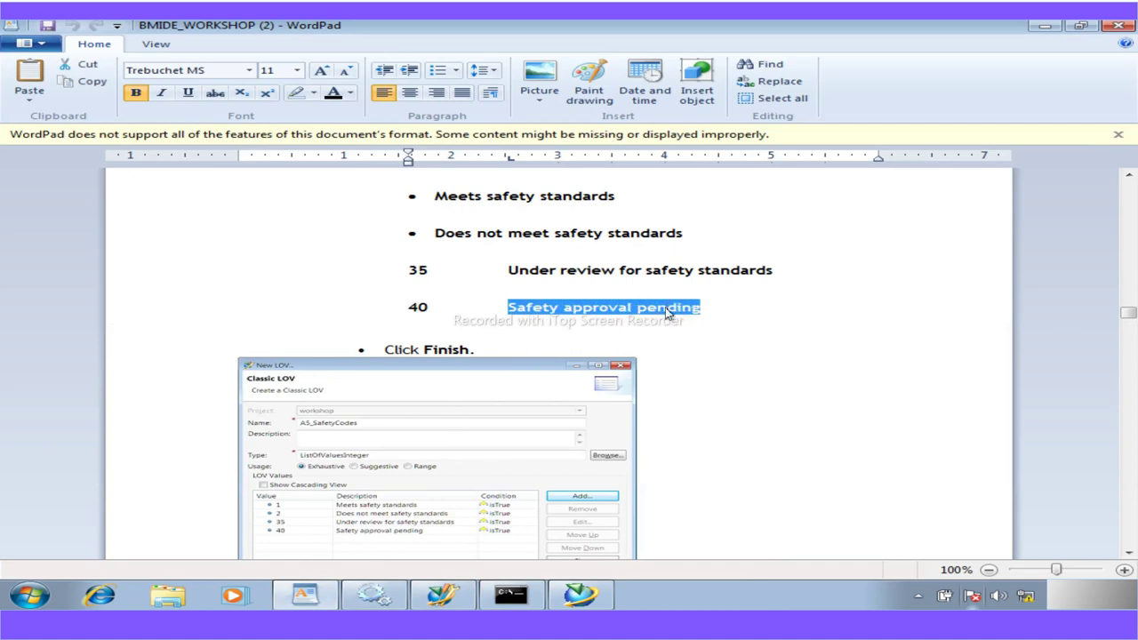
{"action": "left_click", "coordinate": [442, 594]}
{"action": "type", "text": "40"}
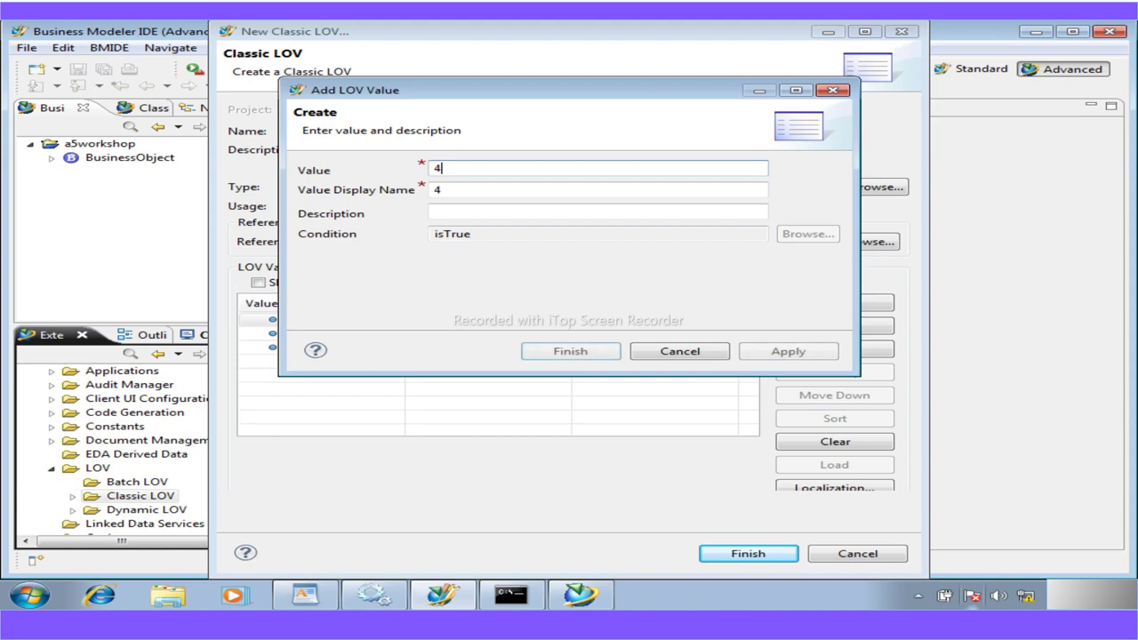
{"action": "left_click", "coordinate": [471, 213]}
{"action": "key", "text": "ctrl+v"}
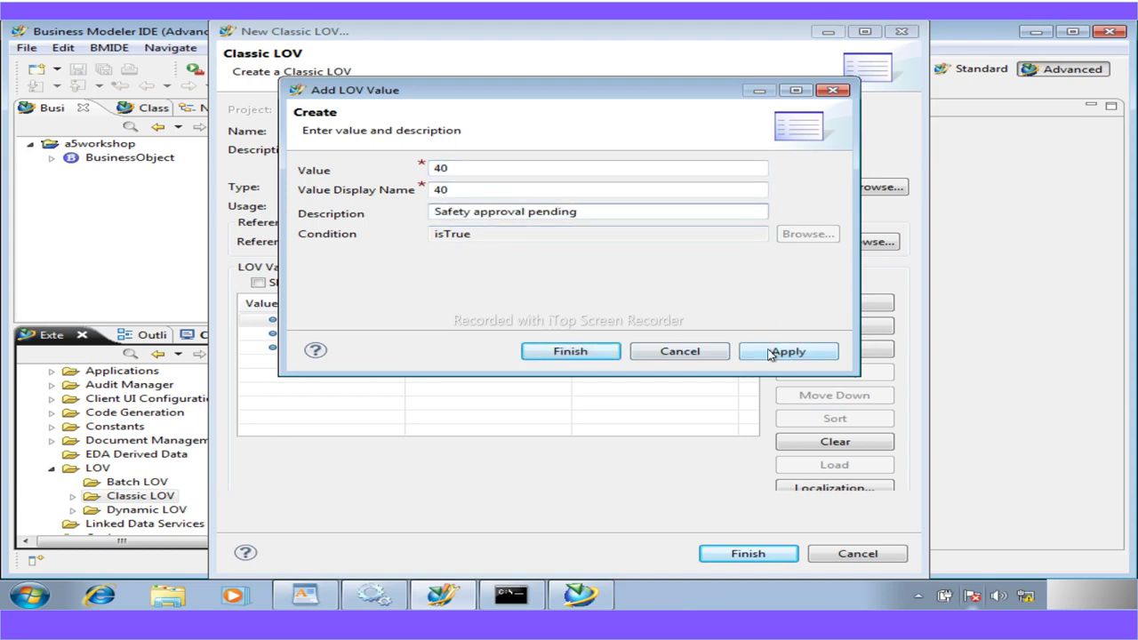
{"action": "left_click", "coordinate": [770, 354]}
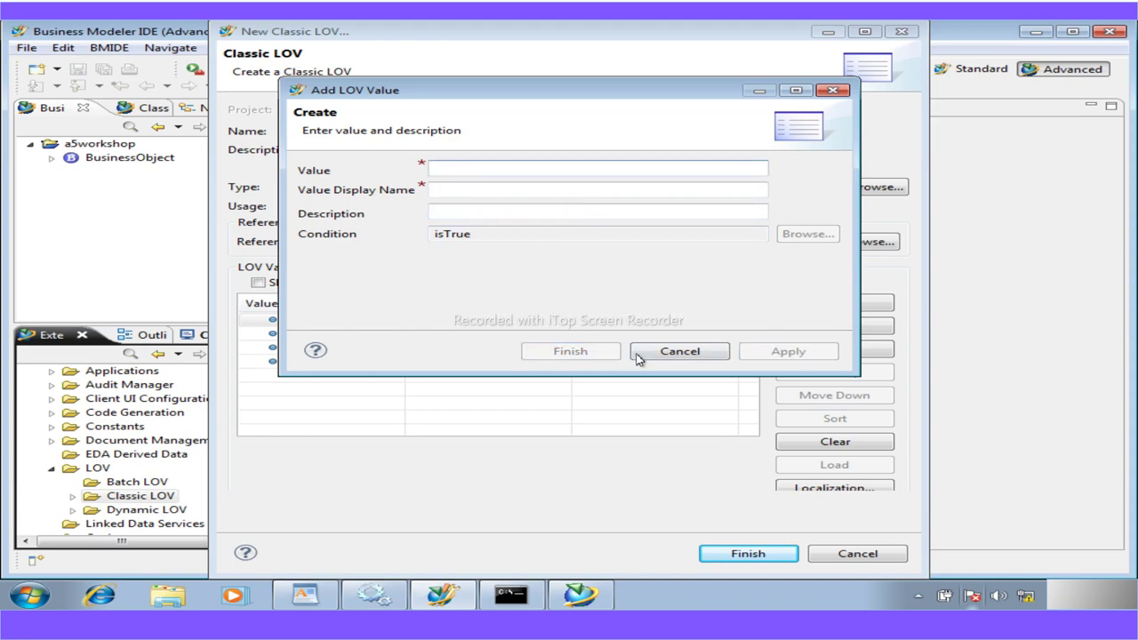
{"action": "left_click", "coordinate": [681, 352]}
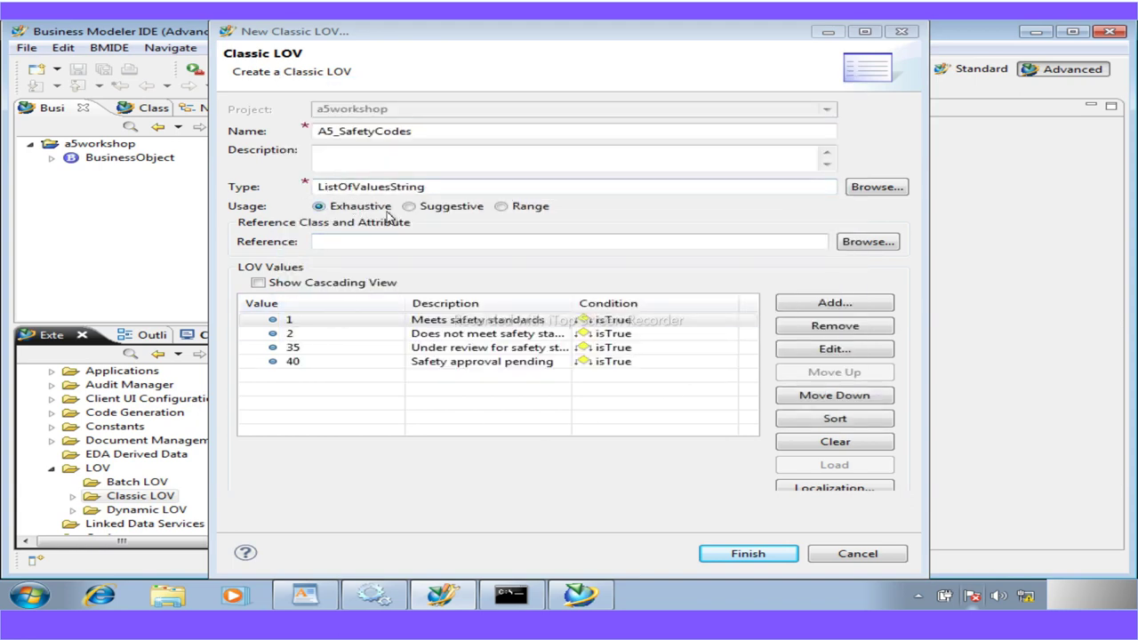
Review the WordPad instructions, then finish creating the A5_SafetyCodes classic LOV
{"action": "left_click", "coordinate": [306, 602]}
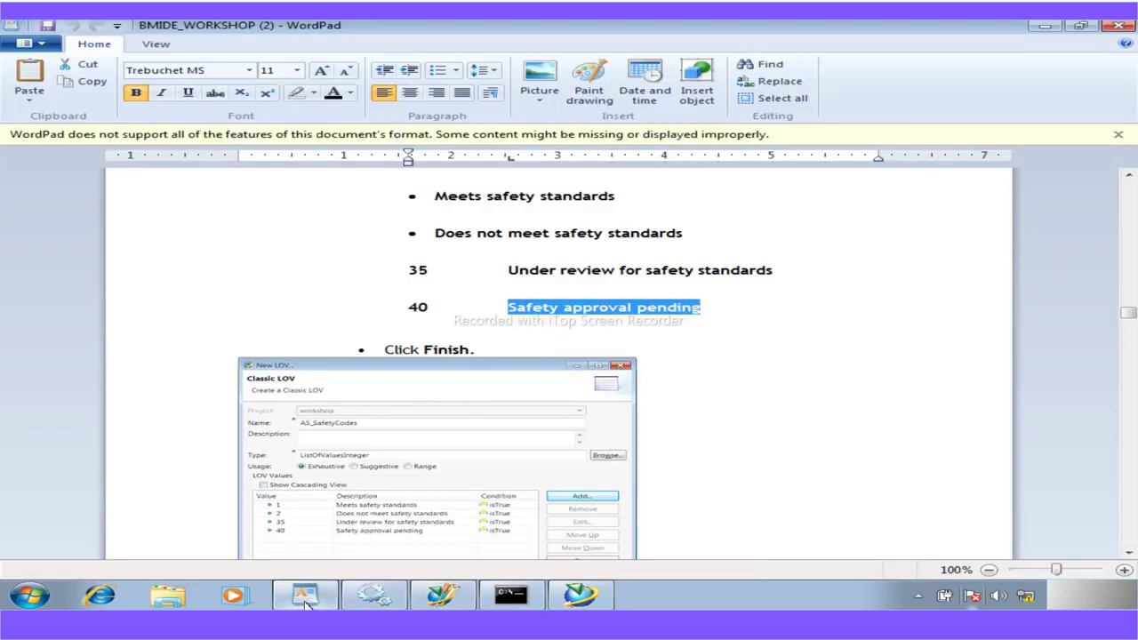
{"action": "scroll", "coordinate": [340, 513], "scroll_direction": "down", "scroll_amount": 3}
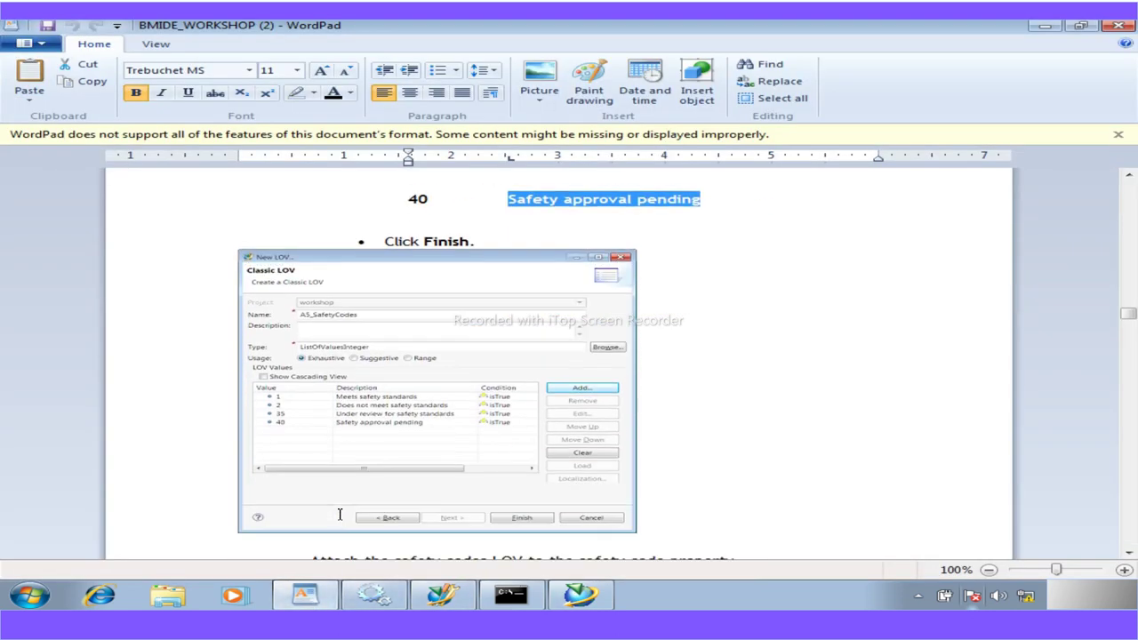
{"action": "scroll", "coordinate": [339, 514], "scroll_direction": "down", "scroll_amount": 1}
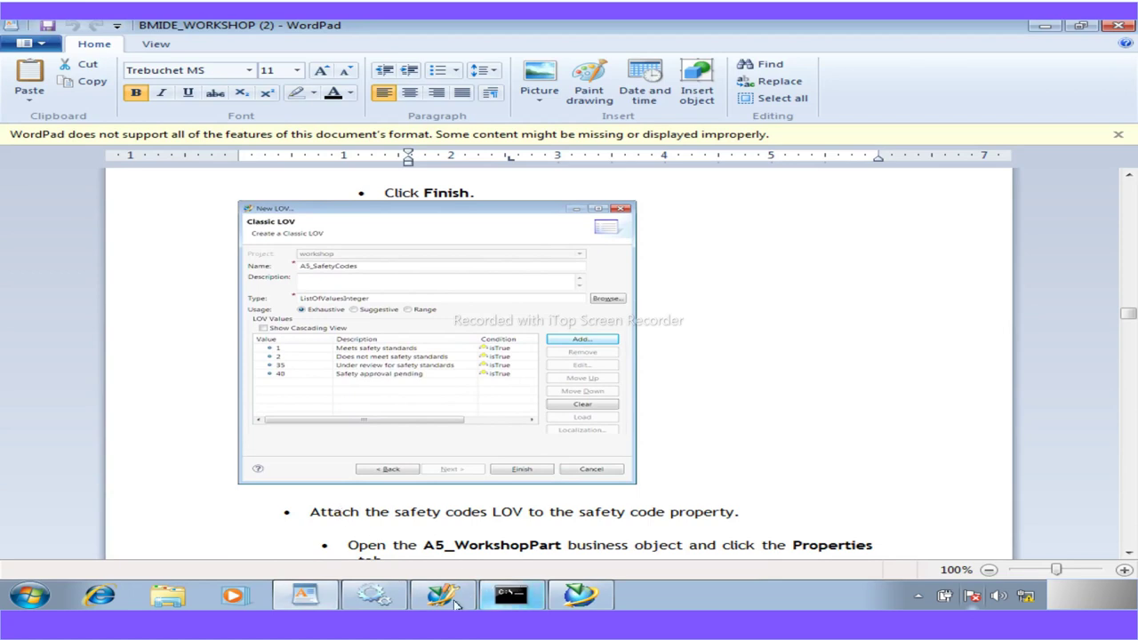
{"action": "left_click", "coordinate": [442, 594]}
{"action": "left_click", "coordinate": [751, 554]}
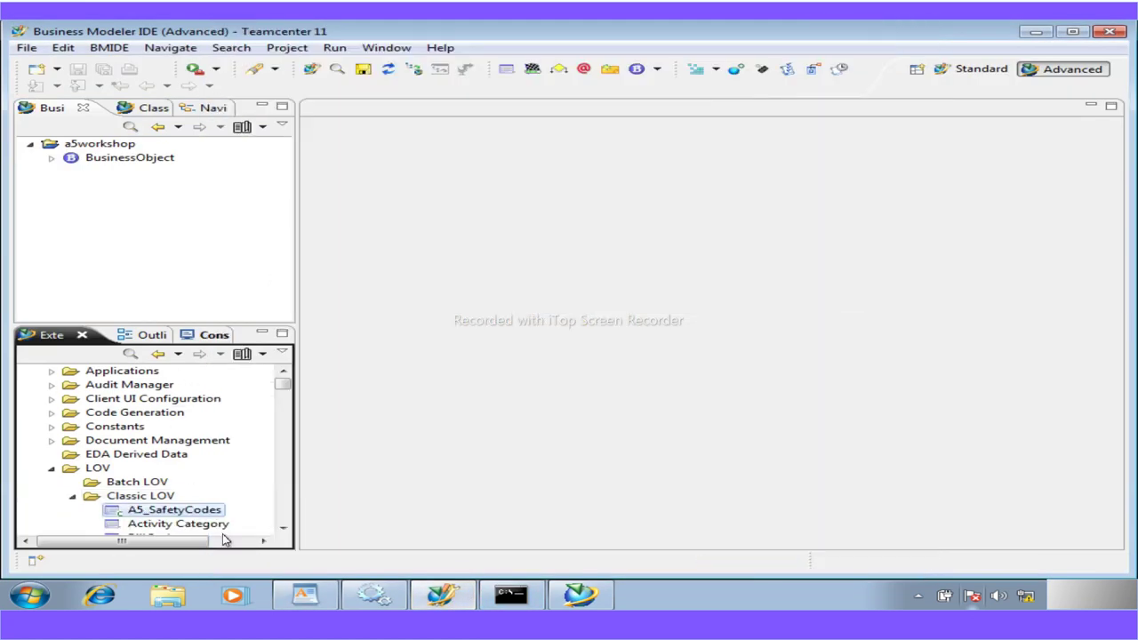
{"action": "mouse_move", "coordinate": [373, 595]}
Find A5_WorkshopPart among custom business objects only and open it in the editor
{"action": "left_click", "coordinate": [51, 159]}
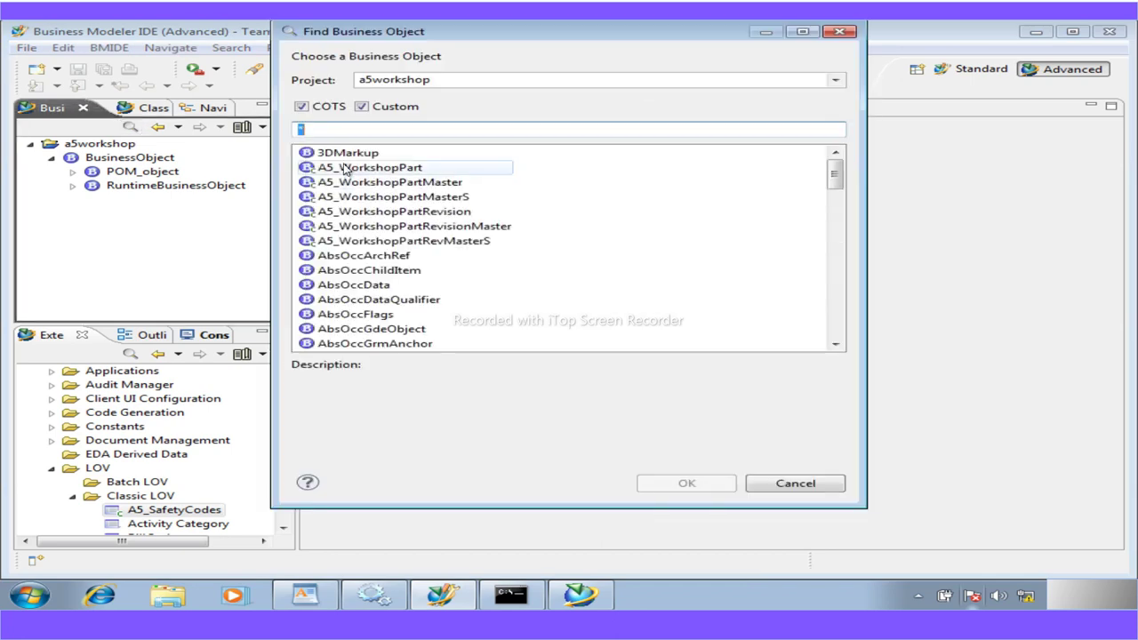
{"action": "type", "text": "wor"}
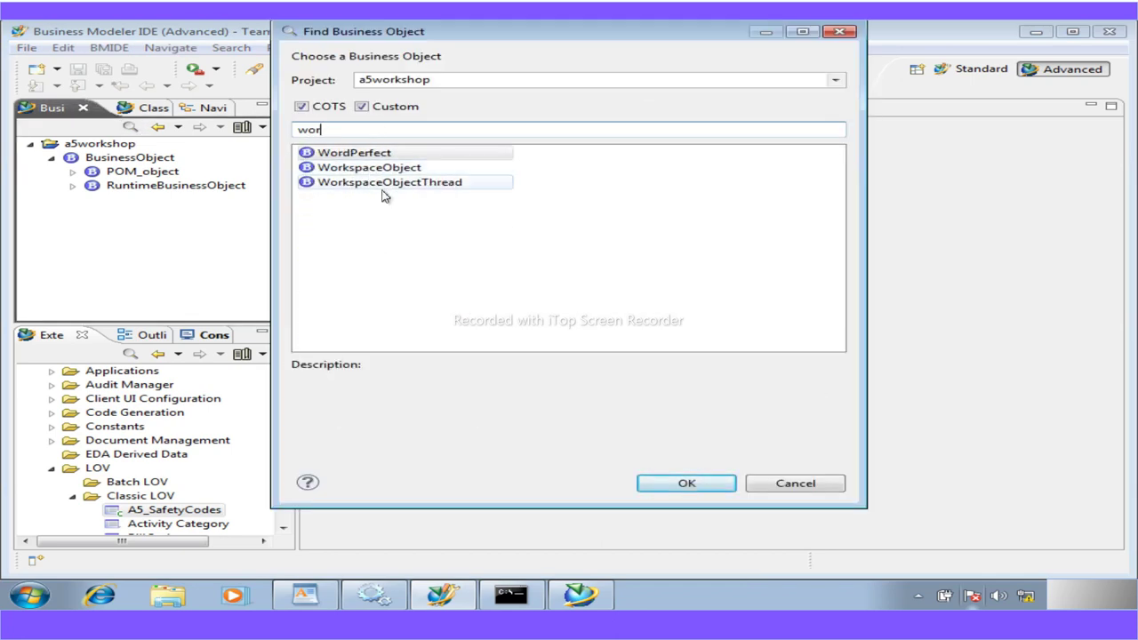
{"action": "key", "text": "BackSpace"}
{"action": "key", "text": "BackSpace"}
{"action": "key", "text": "BackSpace"}
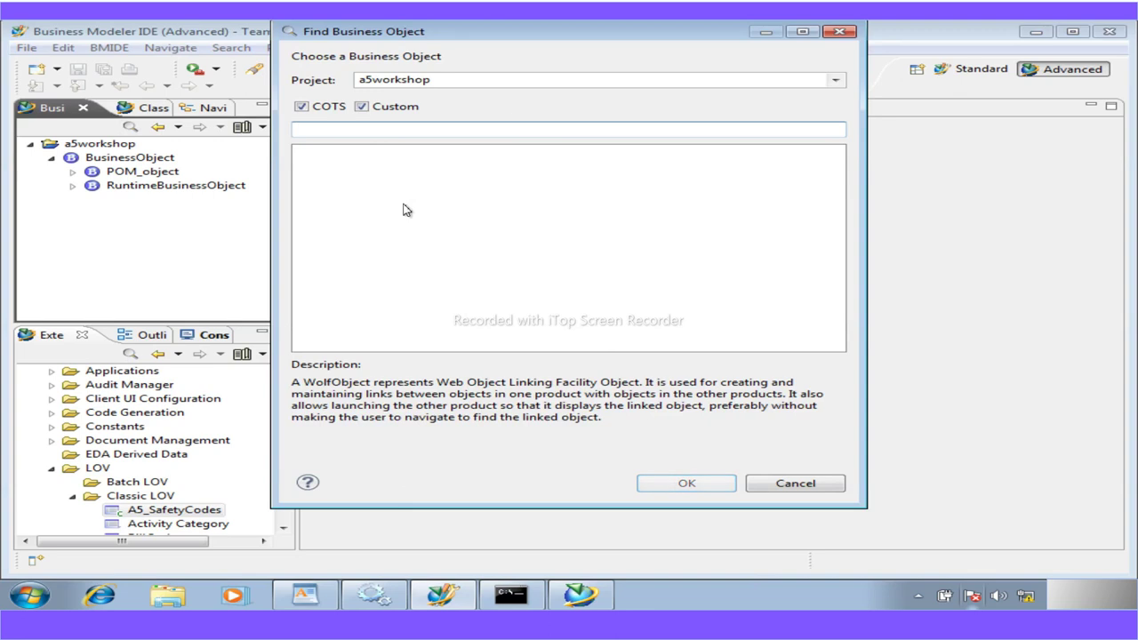
{"action": "left_click", "coordinate": [302, 107]}
{"action": "left_click", "coordinate": [313, 130]}
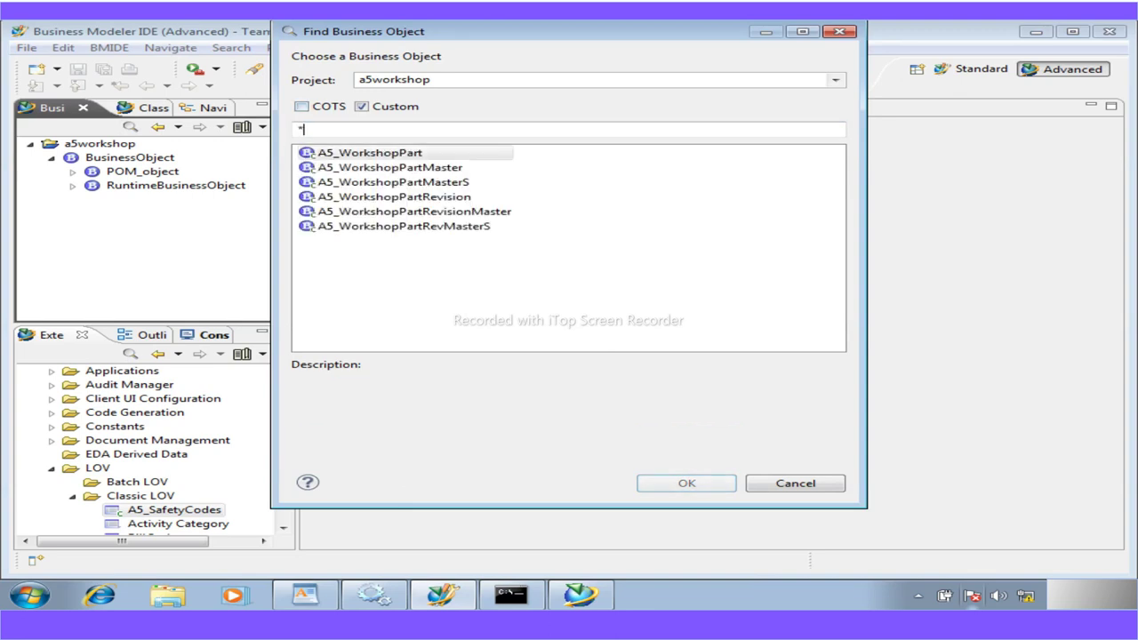
{"action": "double_click", "coordinate": [380, 153]}
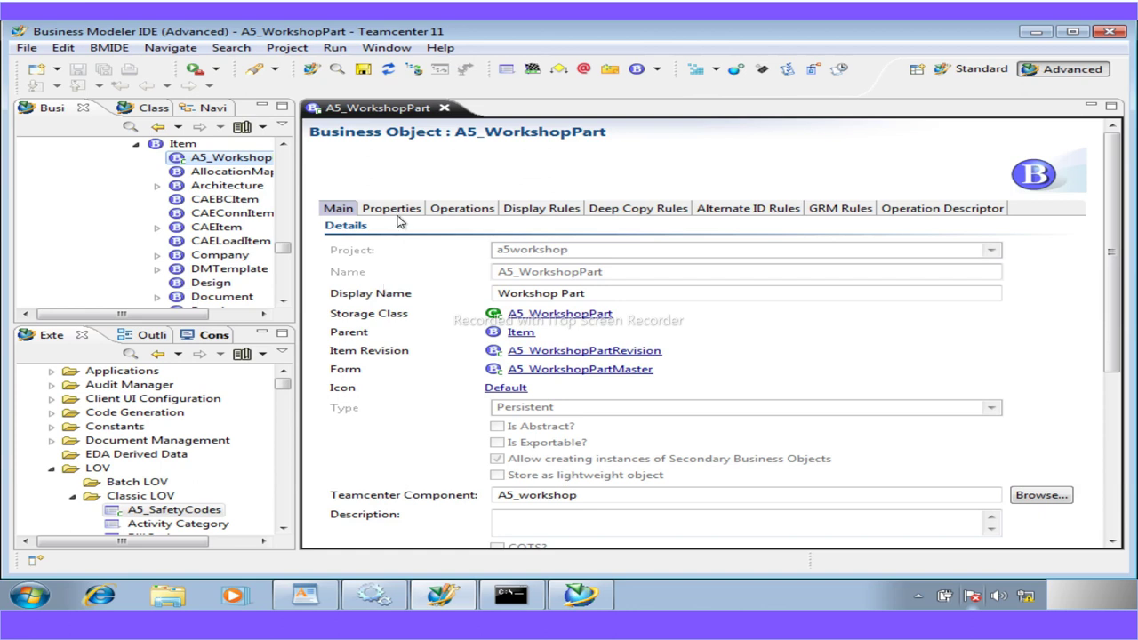
Start adding an LOV to a5_safety_code and toggle whether standard LOVs are listed
{"action": "left_click", "coordinate": [393, 209]}
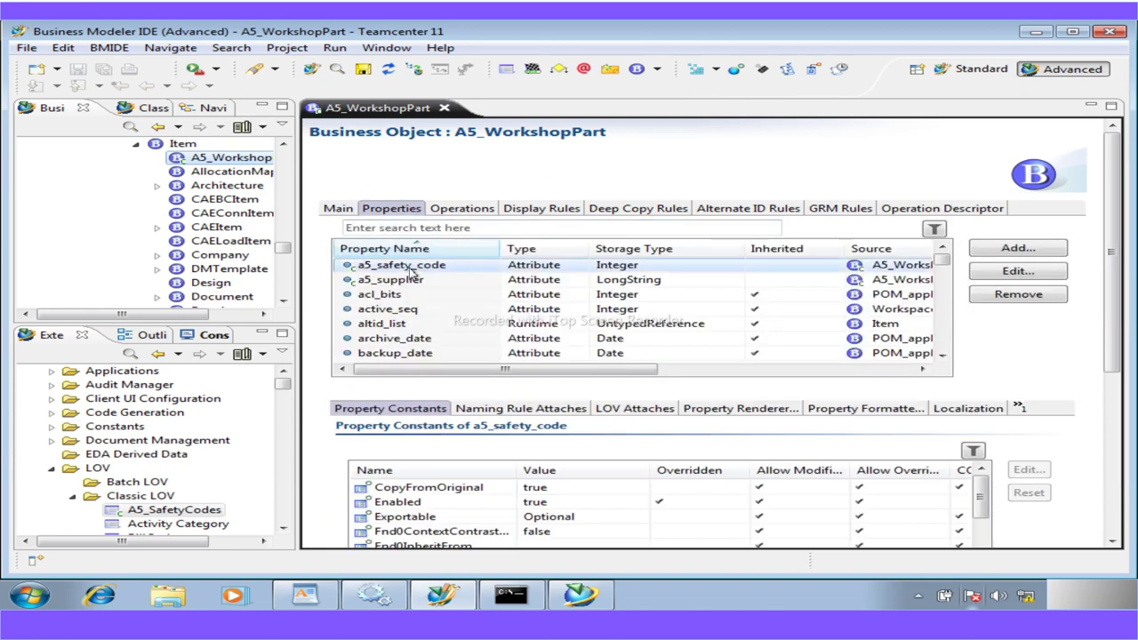
{"action": "left_click", "coordinate": [644, 412]}
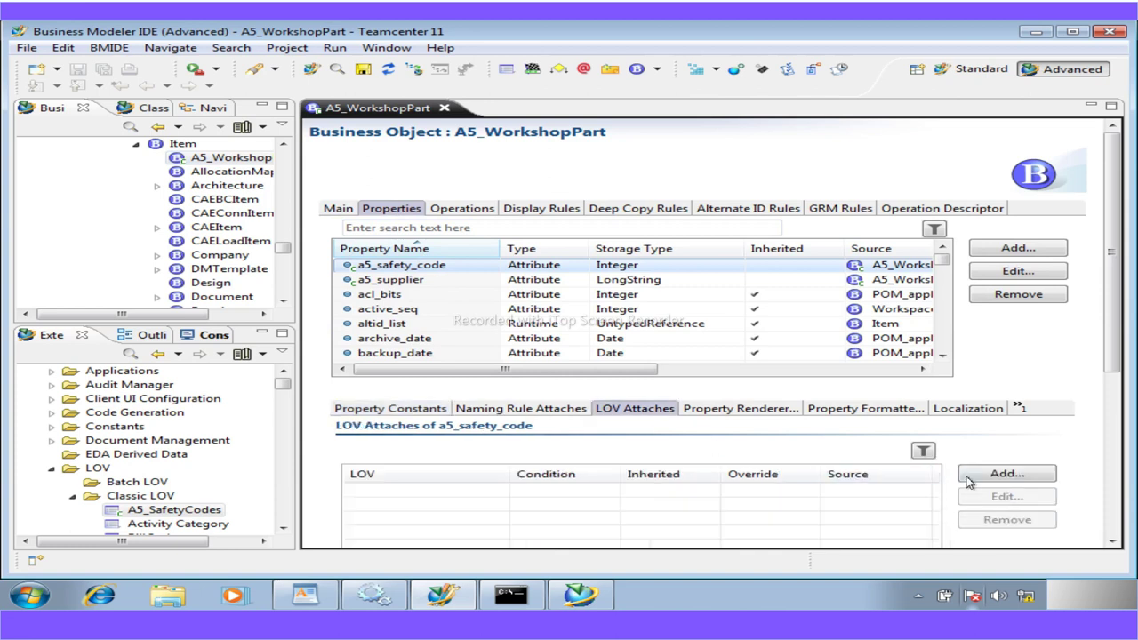
{"action": "left_click", "coordinate": [1007, 473]}
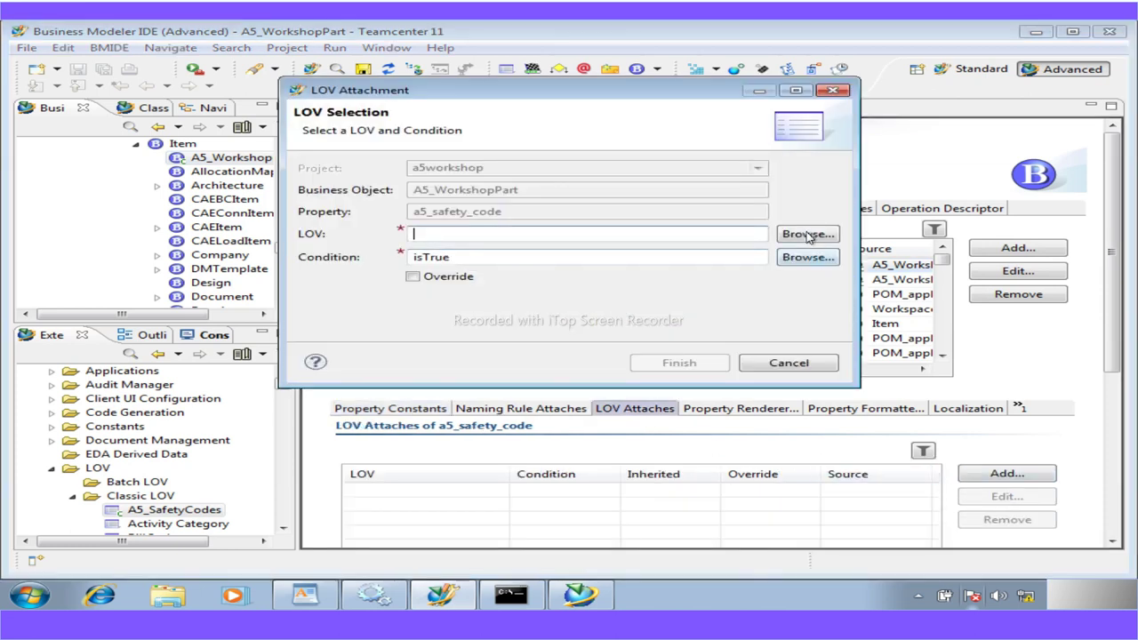
{"action": "left_click", "coordinate": [808, 234]}
{"action": "left_click", "coordinate": [379, 106]}
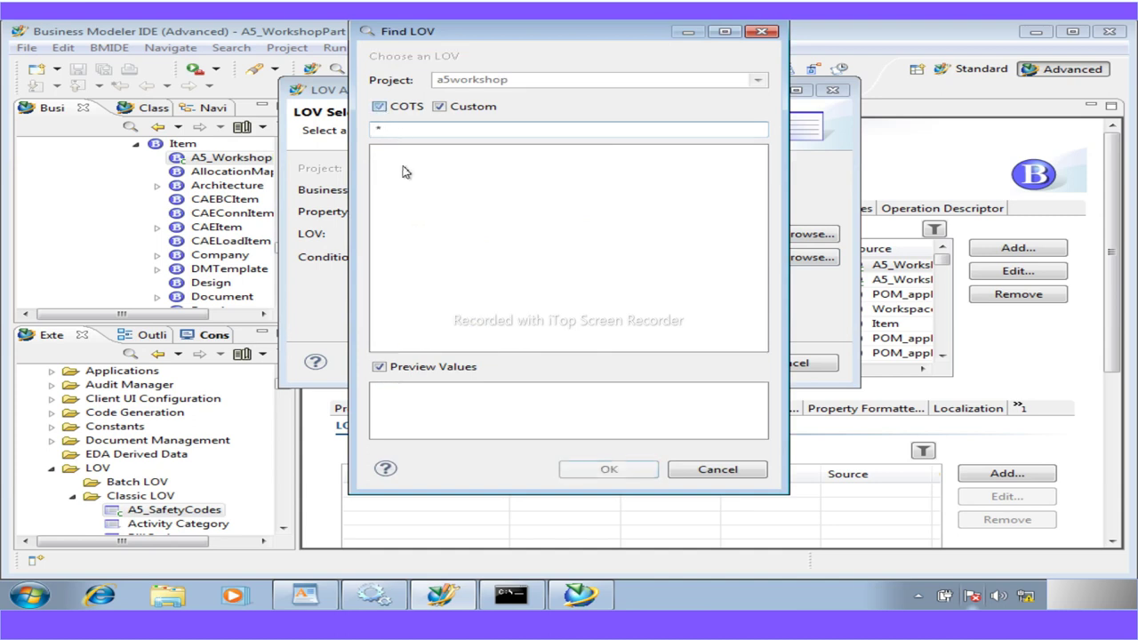
{"action": "left_click", "coordinate": [380, 108]}
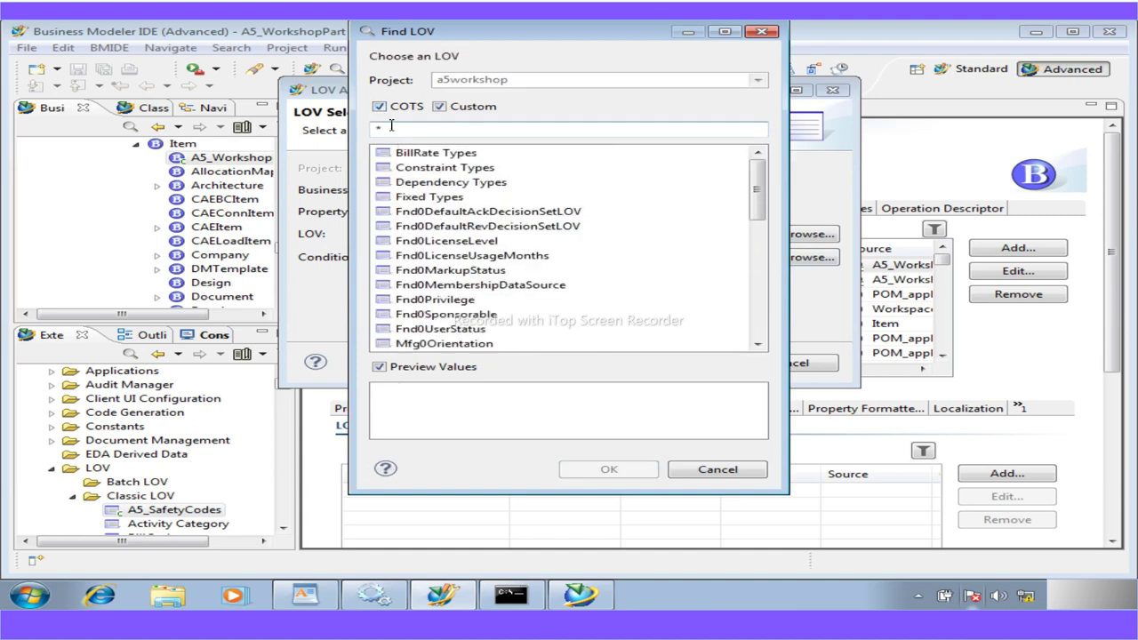
{"action": "left_click", "coordinate": [382, 109]}
{"action": "left_click", "coordinate": [379, 106]}
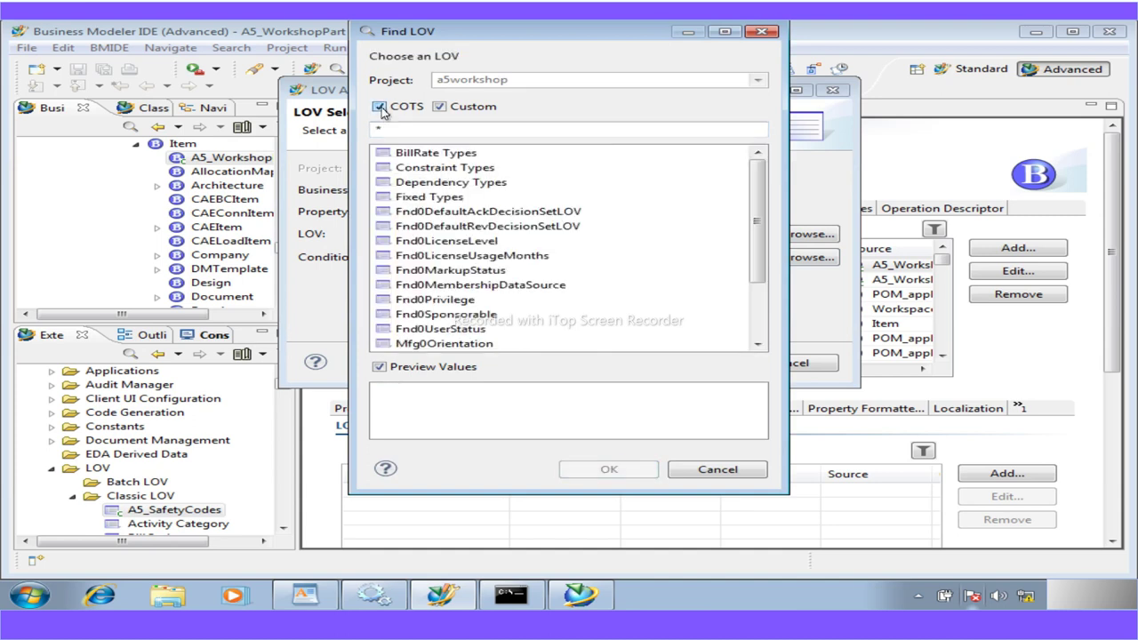
{"action": "left_click", "coordinate": [381, 106]}
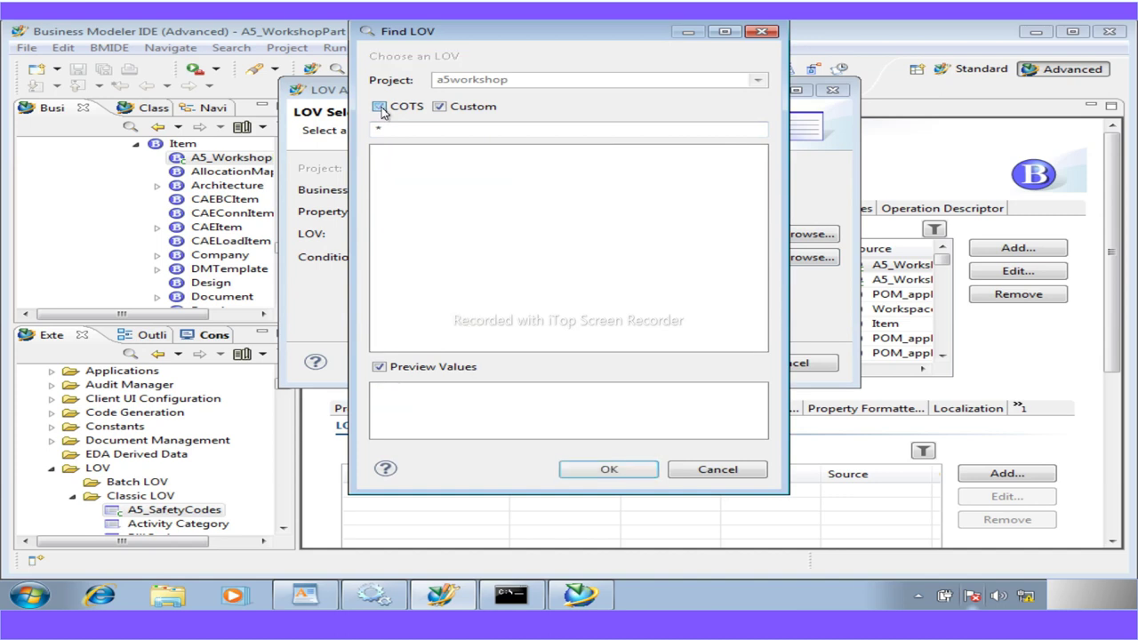
{"action": "left_click", "coordinate": [379, 107]}
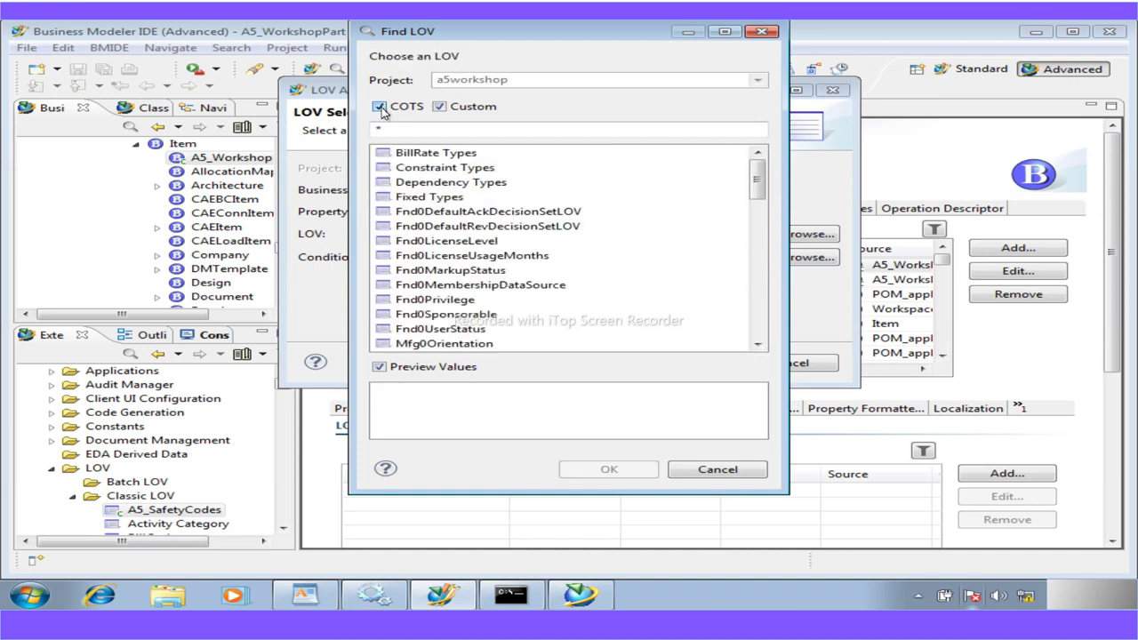
Filter the LOV list on 'A5', then cancel the search and attachment without choosing one
{"action": "left_click", "coordinate": [389, 129]}
{"action": "type", "text": "A5"}
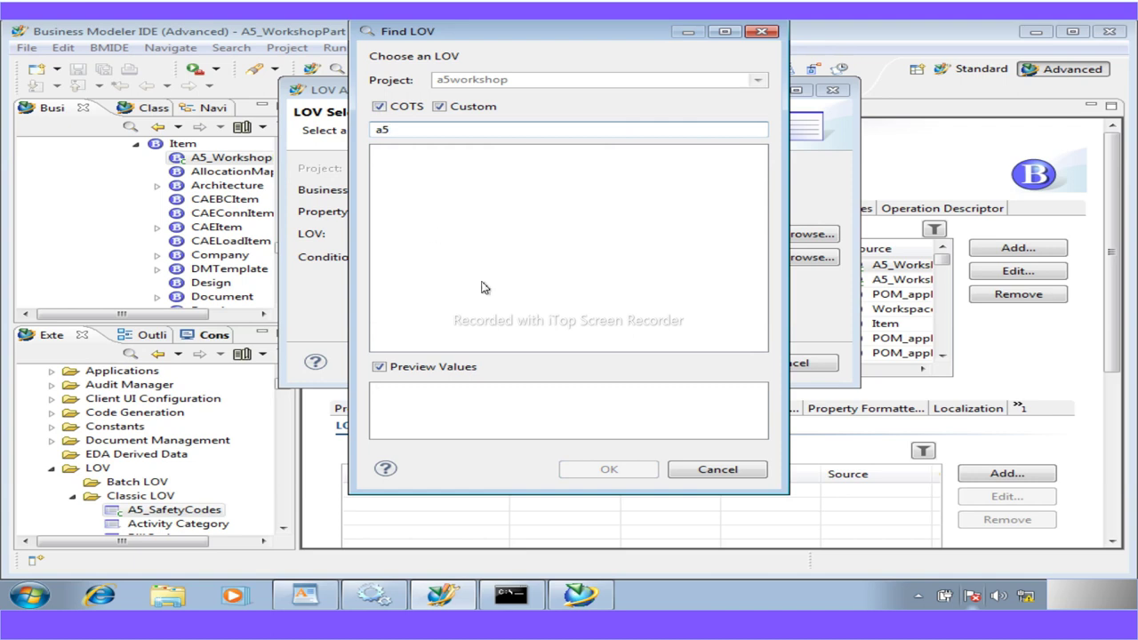
{"action": "left_click", "coordinate": [691, 473]}
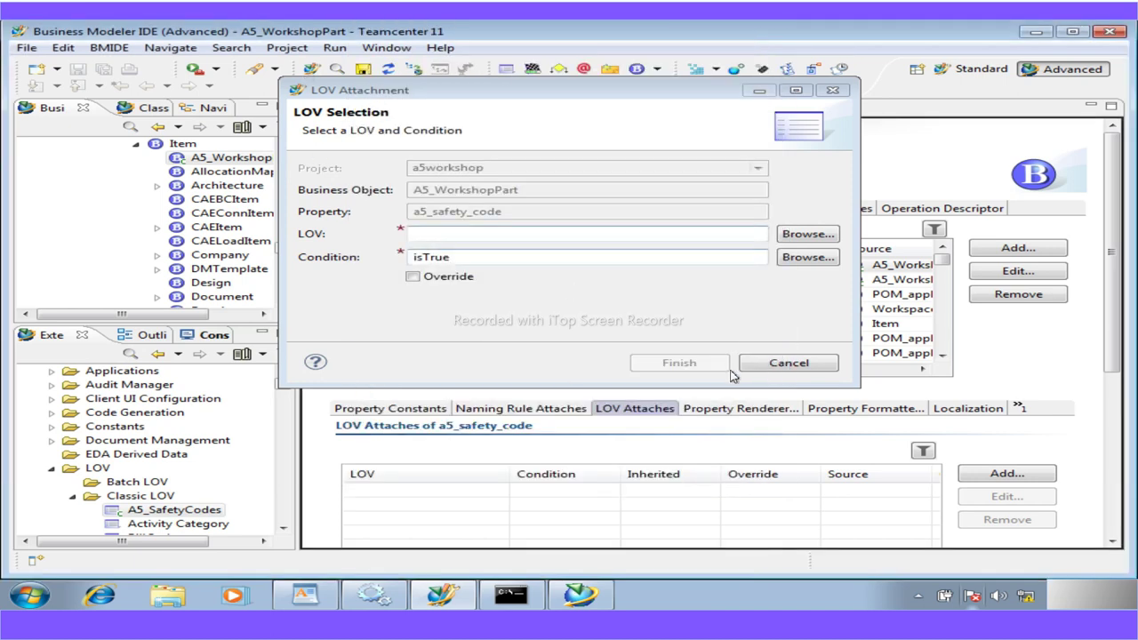
{"action": "left_click", "coordinate": [807, 235]}
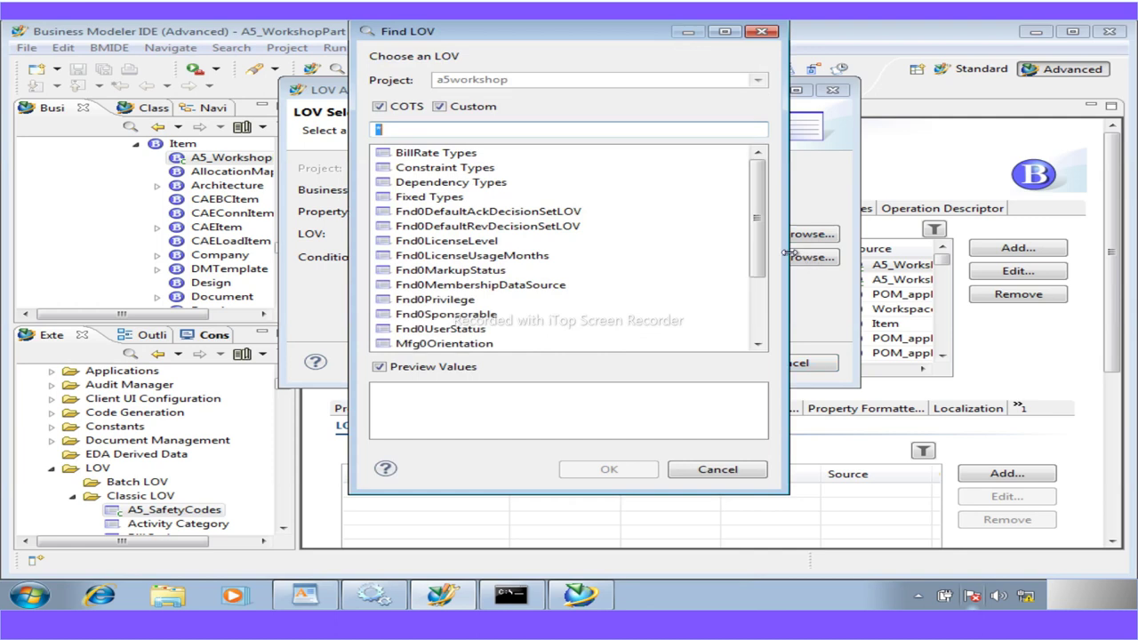
{"action": "left_click", "coordinate": [378, 106]}
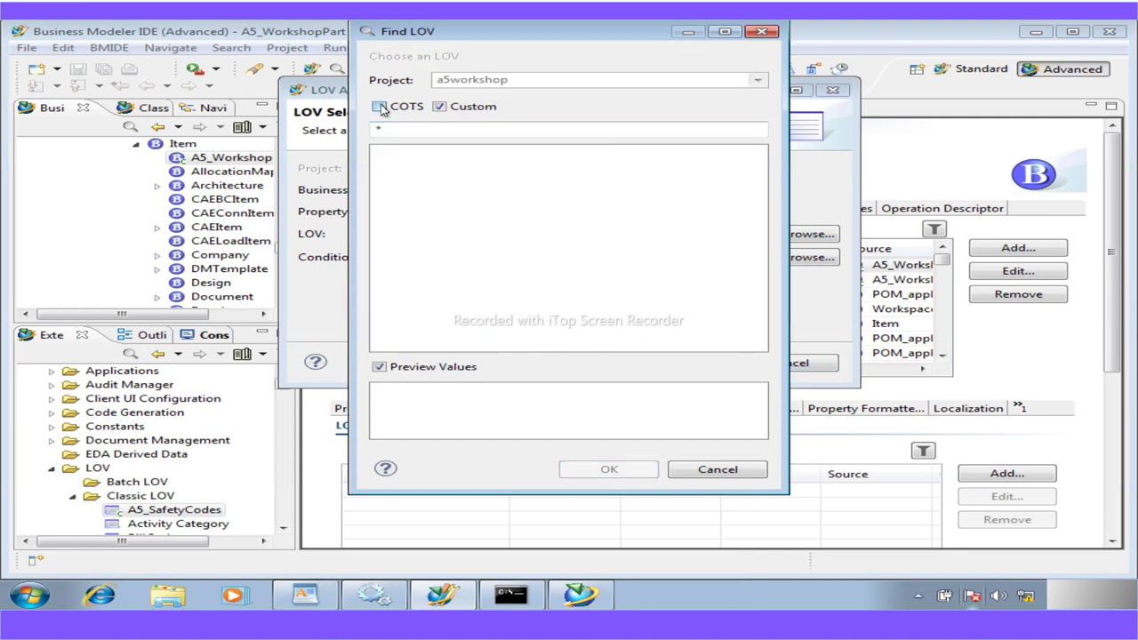
{"action": "left_click", "coordinate": [711, 469]}
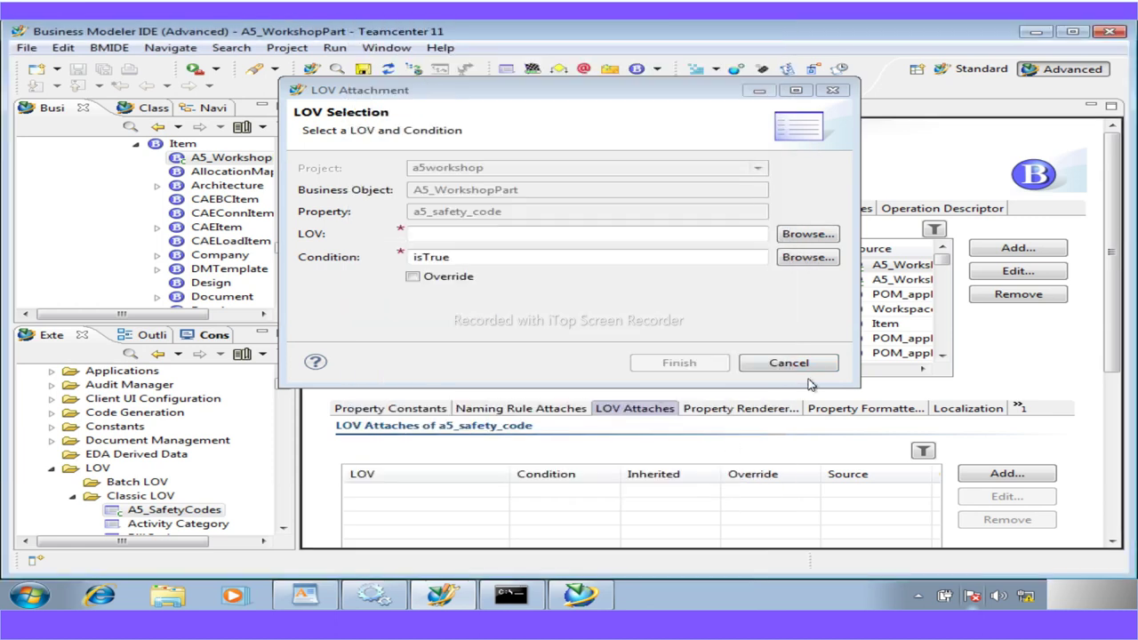
{"action": "left_click", "coordinate": [809, 364]}
Save the data model with the a5workshop project checked
{"action": "left_click", "coordinate": [363, 68]}
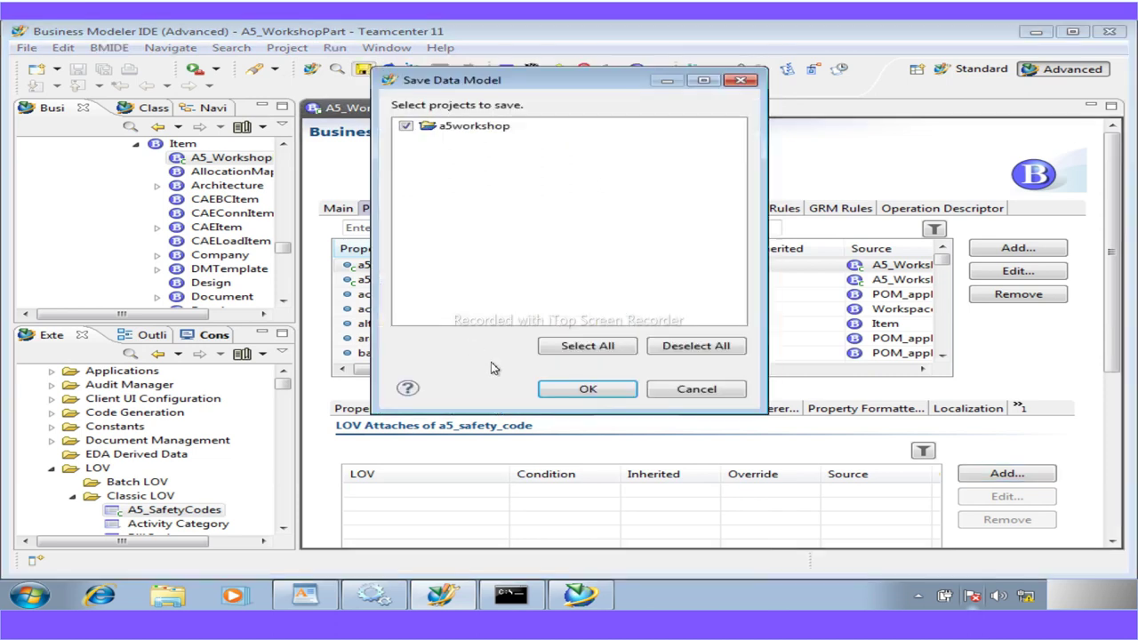
{"action": "left_click", "coordinate": [588, 388]}
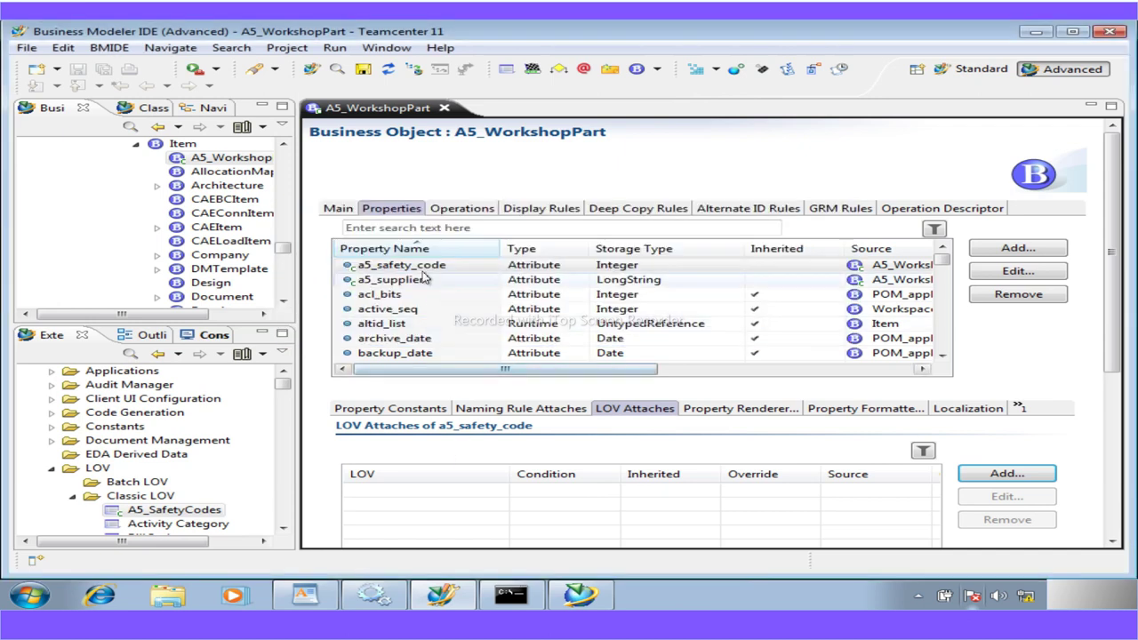
{"action": "left_click", "coordinate": [984, 474]}
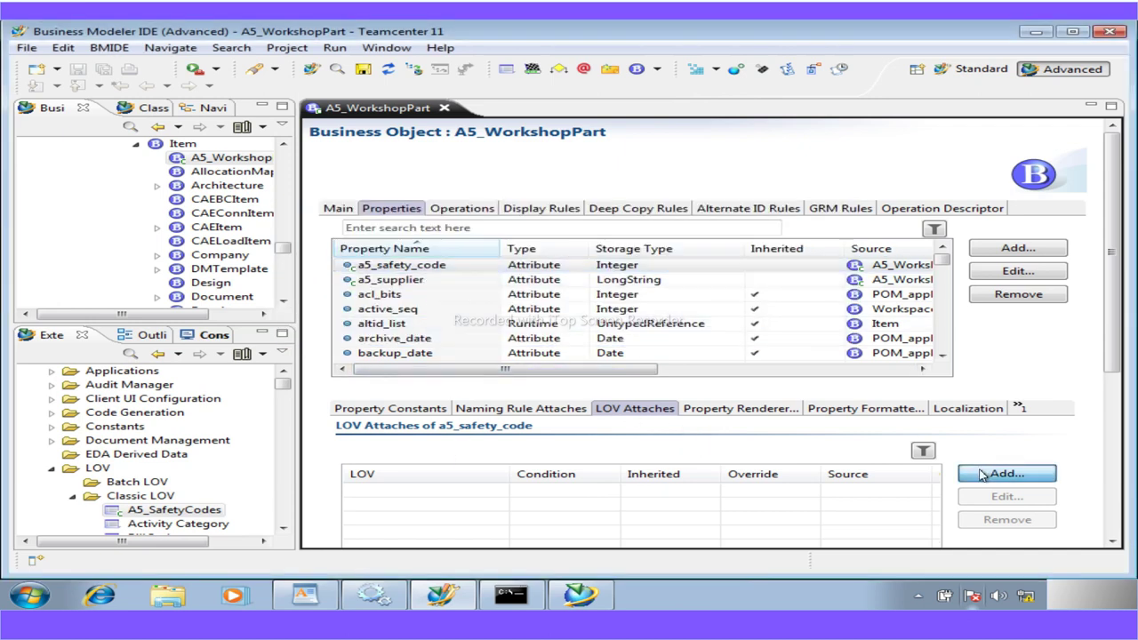
{"action": "left_click", "coordinate": [795, 235]}
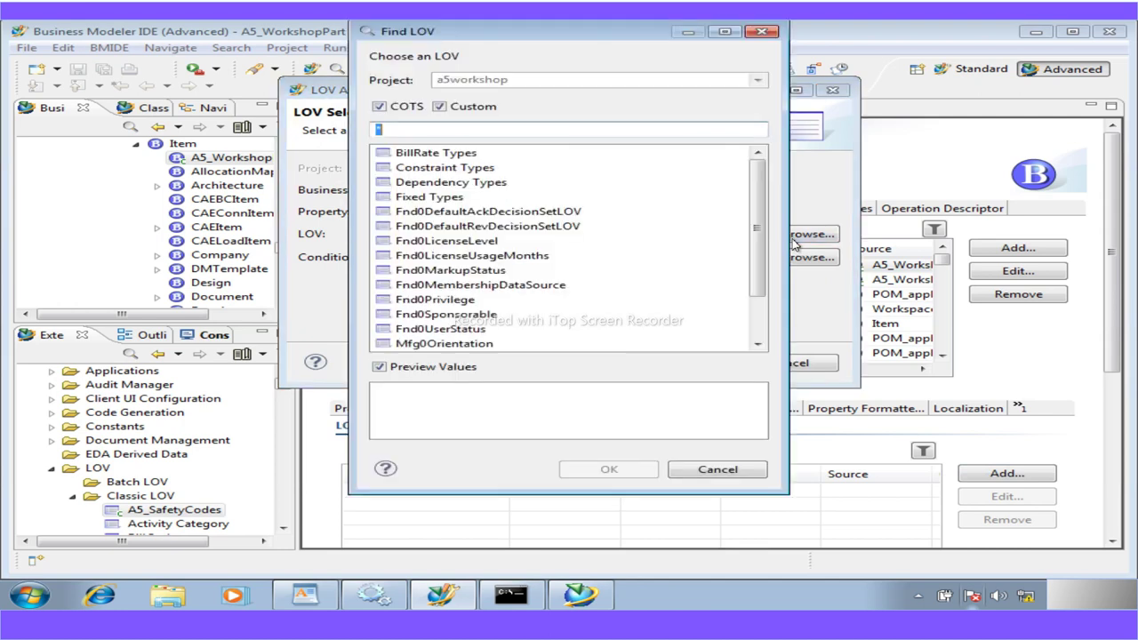
{"action": "left_click", "coordinate": [380, 107]}
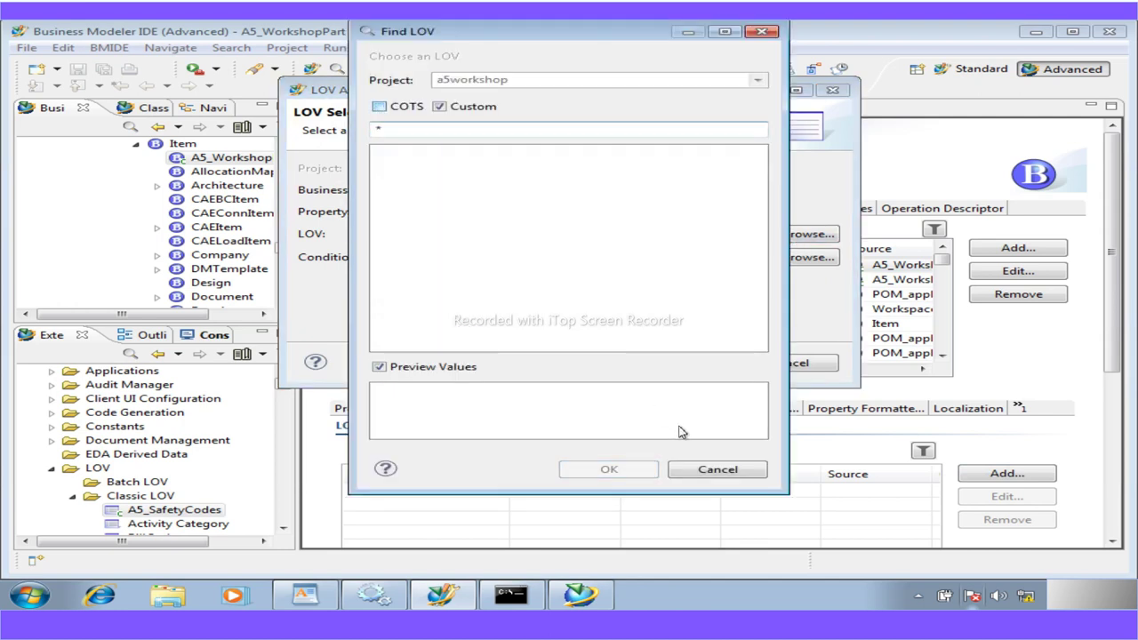
{"action": "left_click", "coordinate": [717, 471]}
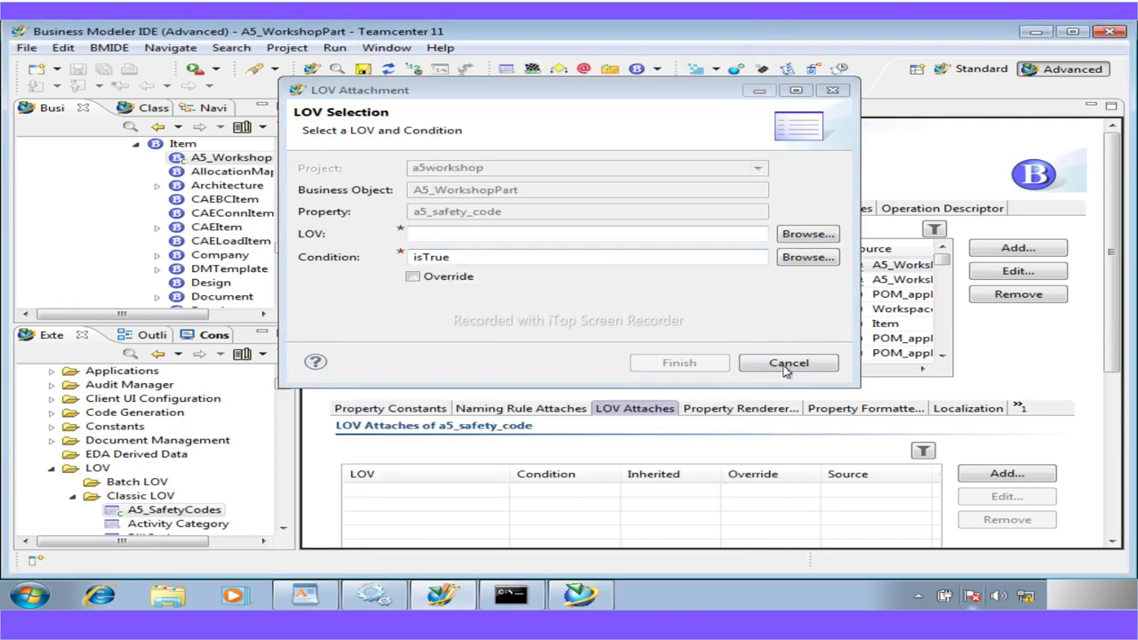
{"action": "left_click", "coordinate": [791, 364]}
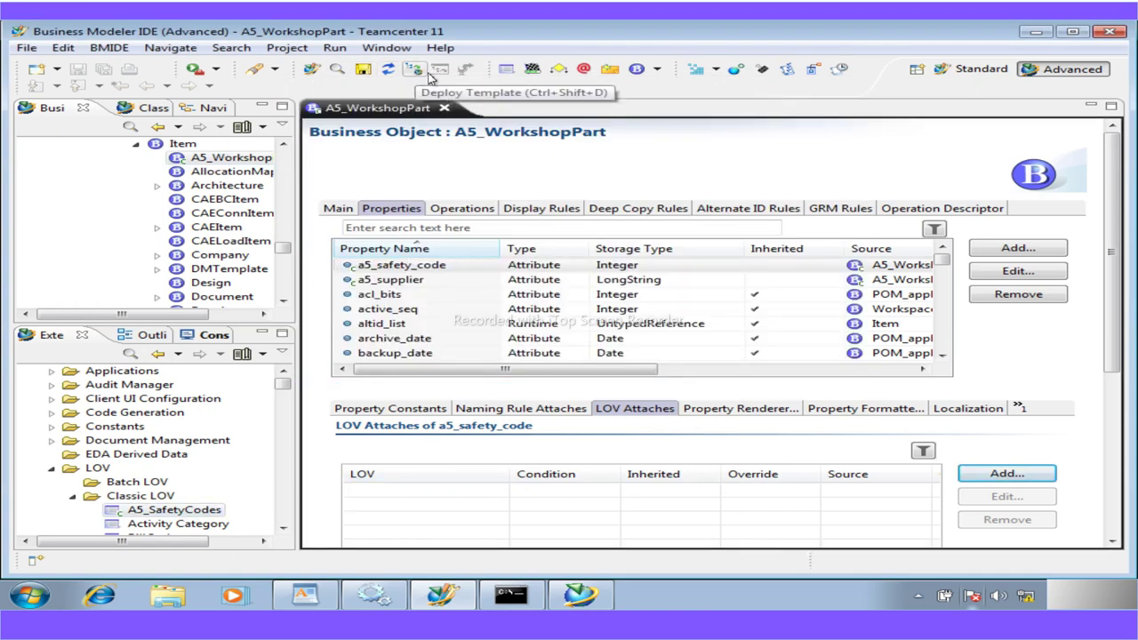
Reload the a5workshop data model
{"action": "left_click", "coordinate": [387, 74]}
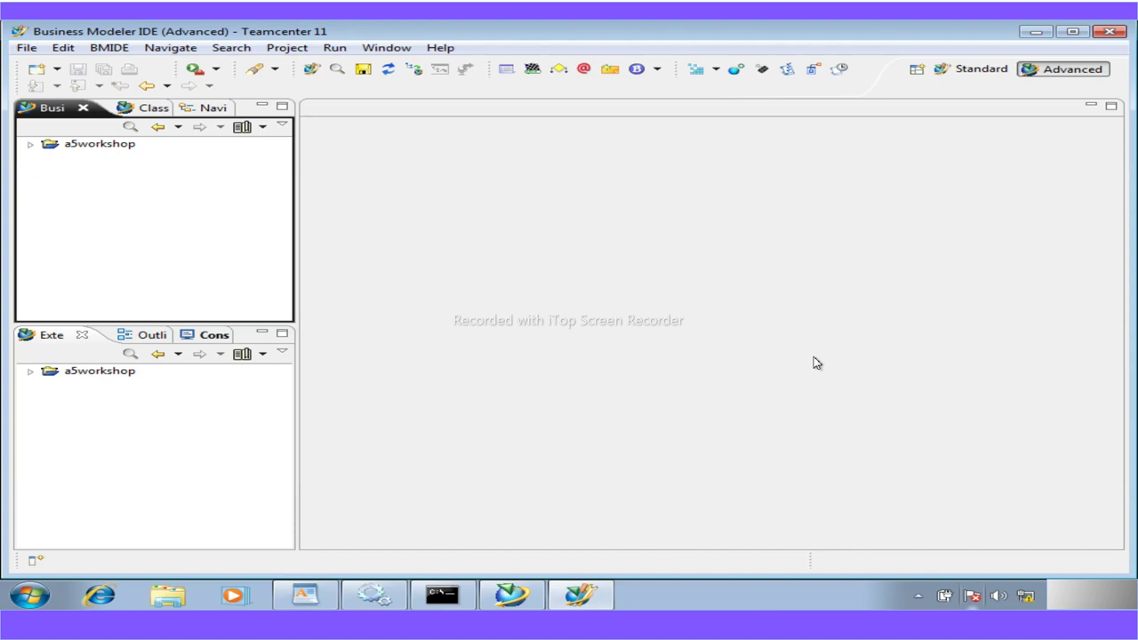
Search business objects for 'a5' and open A5_WorkshopPart in its editor
{"action": "left_click", "coordinate": [29, 146]}
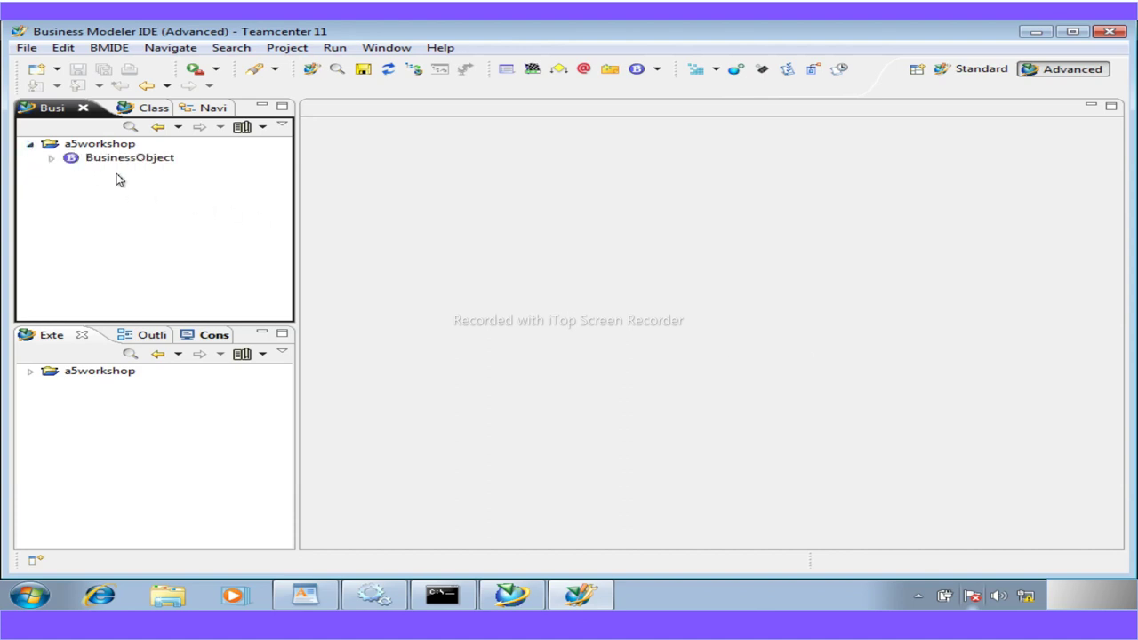
{"action": "left_click", "coordinate": [50, 158]}
{"action": "left_click", "coordinate": [130, 129]}
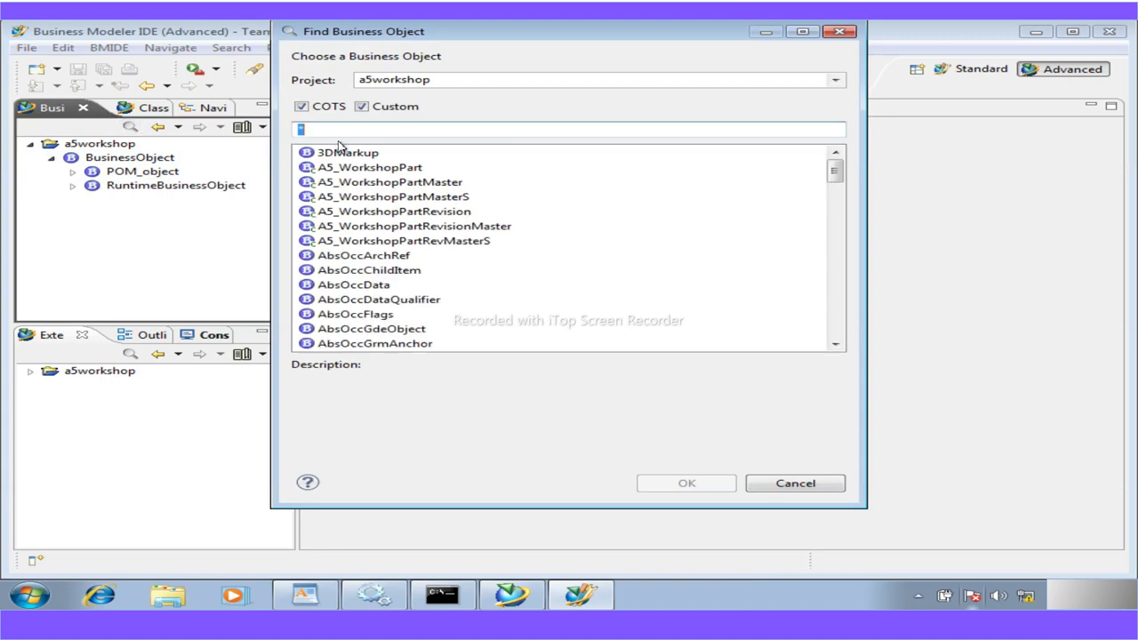
{"action": "type", "text": "work"}
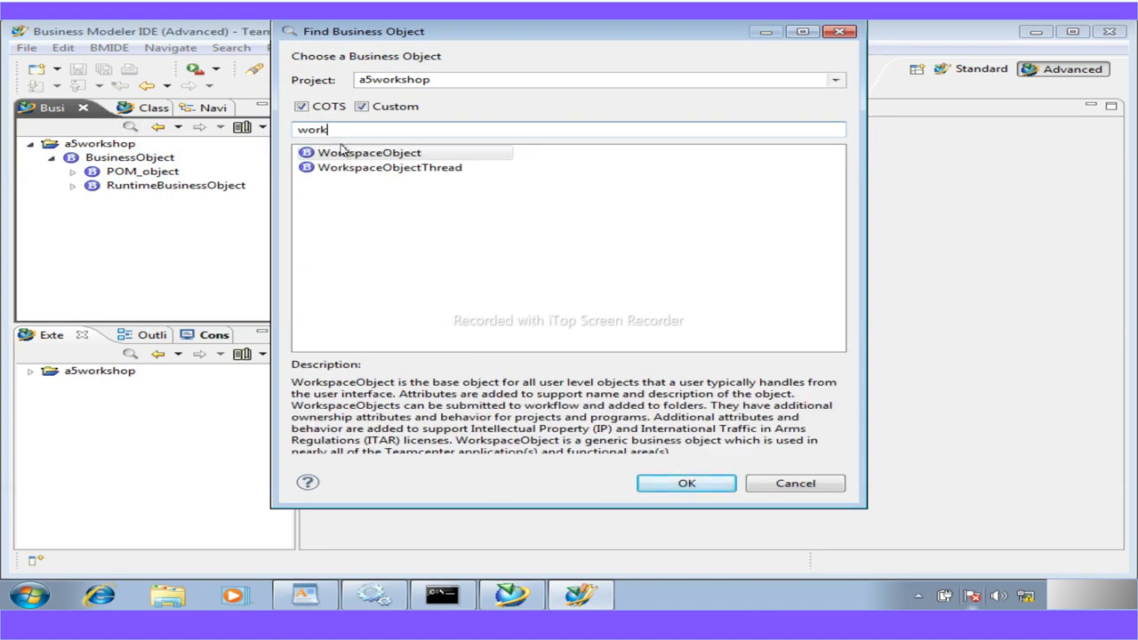
{"action": "type", "text": "shop"}
{"action": "key", "text": "BackSpace"}
{"action": "key", "text": "BackSpace"}
{"action": "key", "text": "BackSpace"}
{"action": "key", "text": "BackSpace"}
{"action": "key", "text": "BackSpace"}
{"action": "key", "text": "BackSpace"}
{"action": "key", "text": "BackSpace"}
{"action": "key", "text": "BackSpace"}
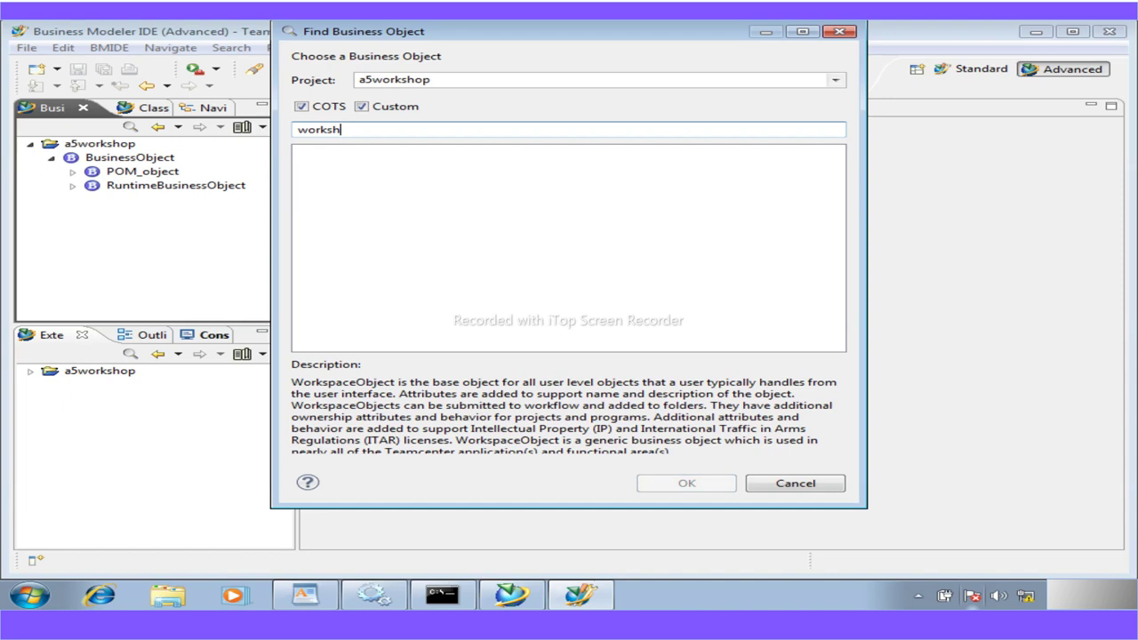
{"action": "type", "text": "a5"}
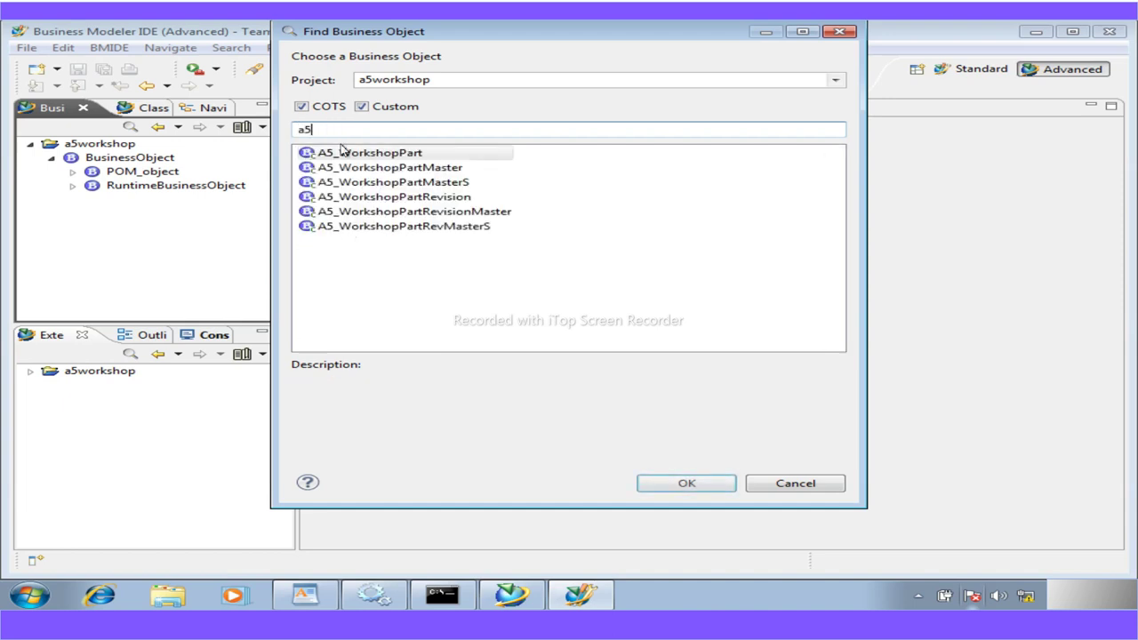
{"action": "key", "text": "Return"}
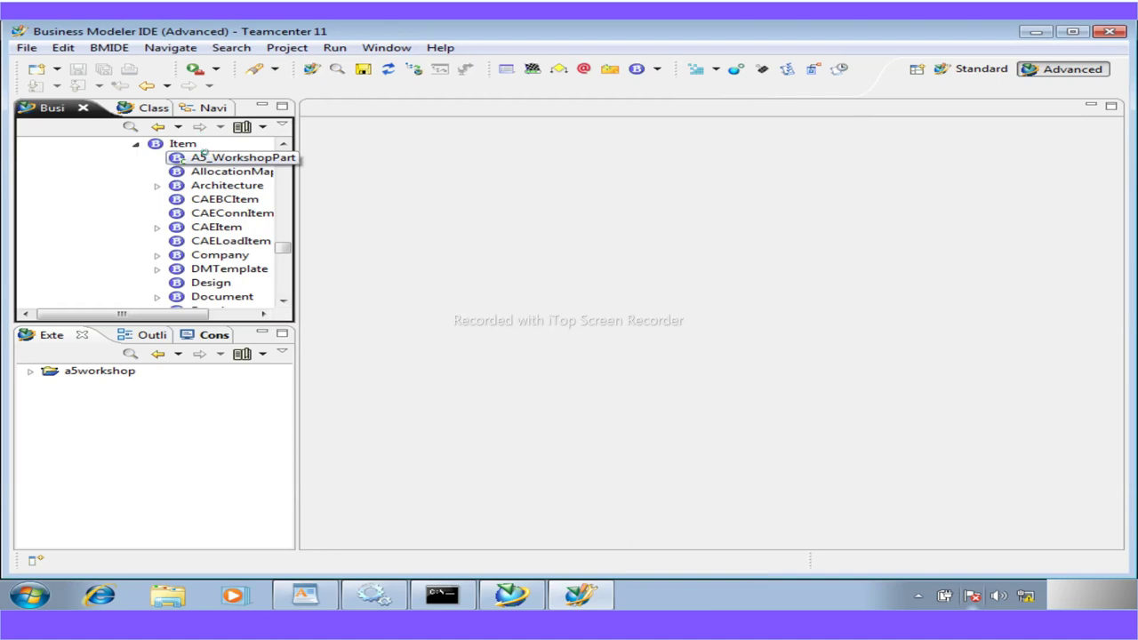
{"action": "double_click", "coordinate": [205, 156]}
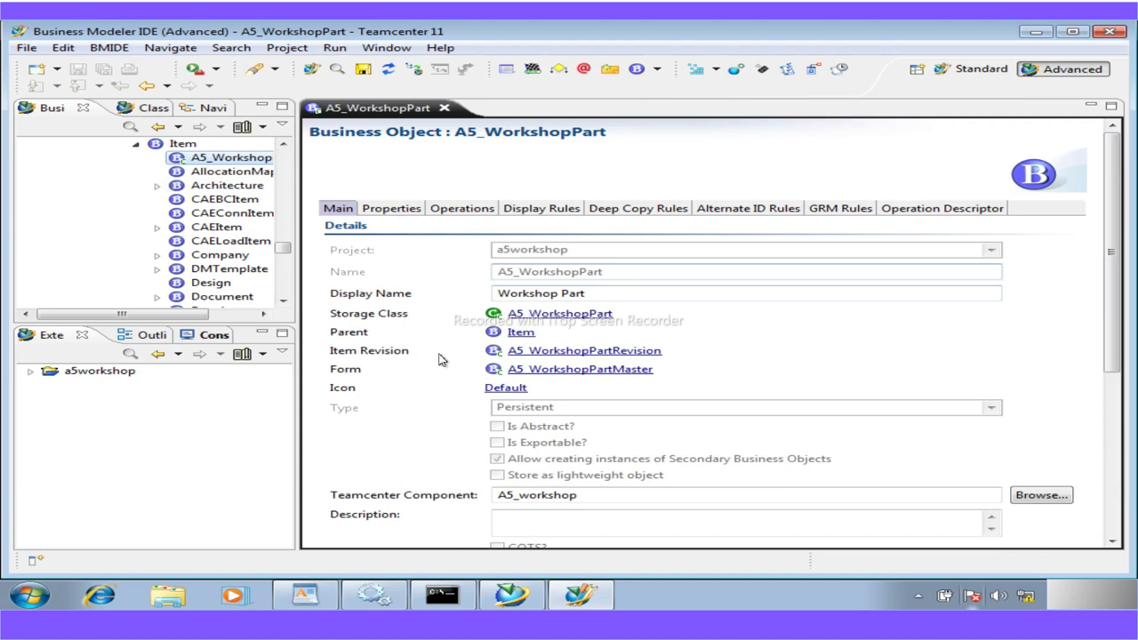
Try attaching an LOV to a5_safety_code, filtering on 'a5'/'A5', then cancel without choosing one
{"action": "key", "text": "ctrl+Page_Down"}
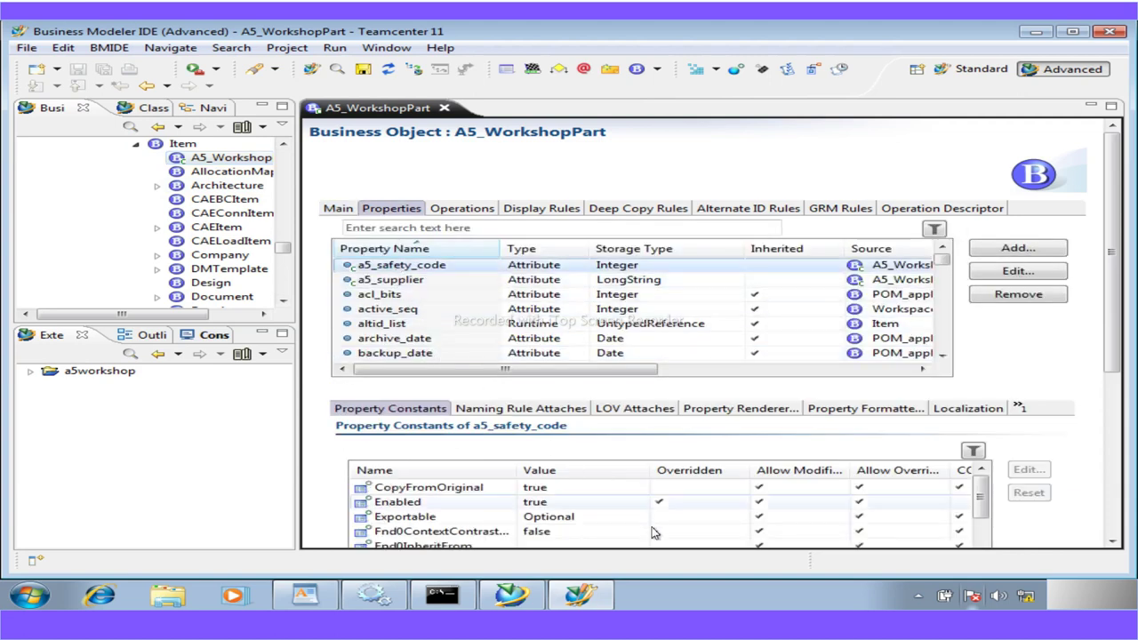
{"action": "left_click", "coordinate": [636, 410]}
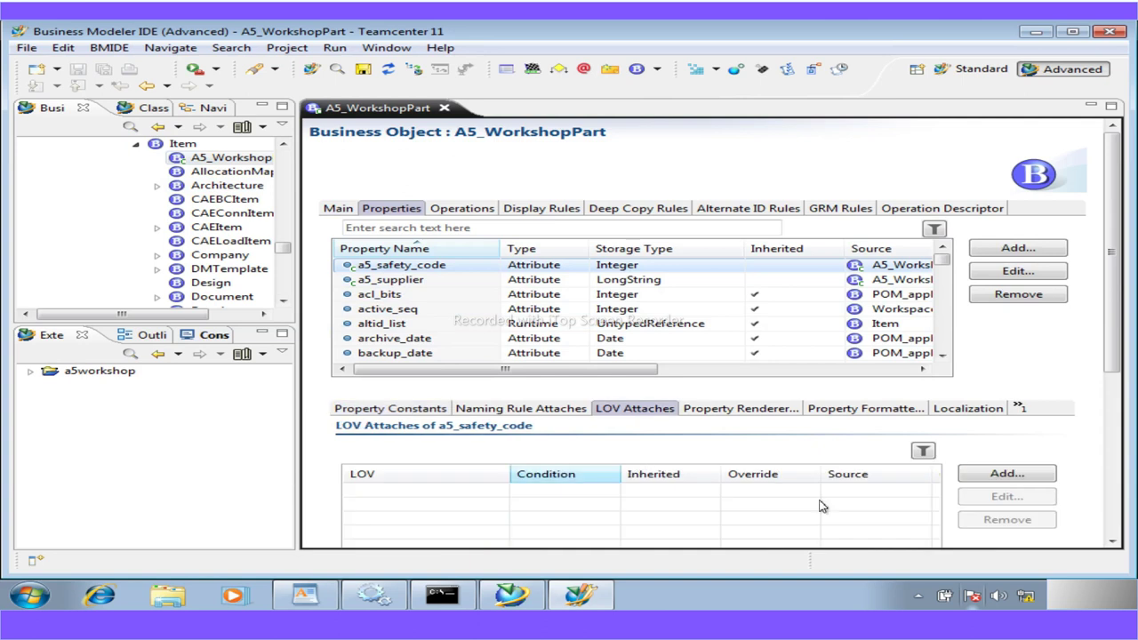
{"action": "left_click", "coordinate": [1007, 474]}
{"action": "left_click", "coordinate": [812, 234]}
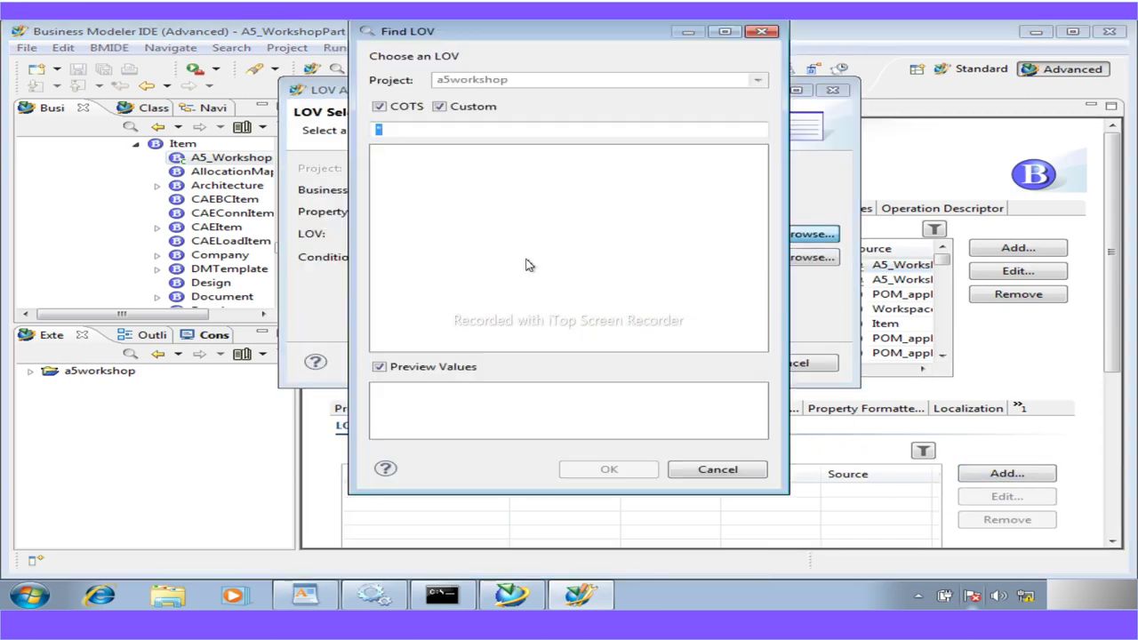
{"action": "type", "text": "a5"}
{"action": "key", "text": "BackSpace"}
{"action": "key", "text": "BackSpace"}
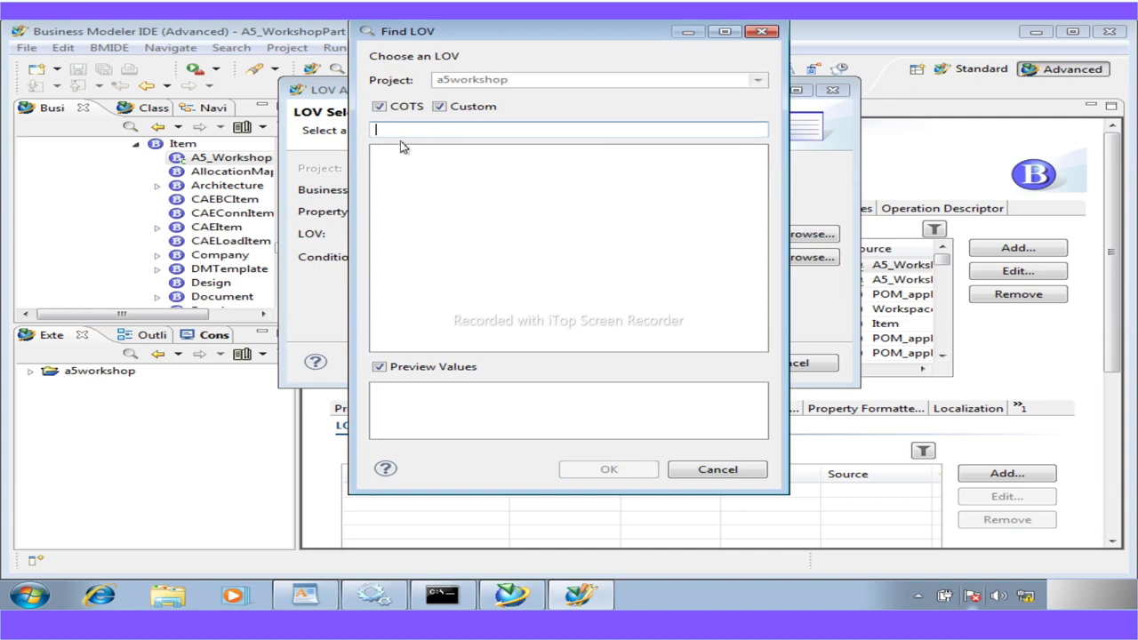
{"action": "type", "text": "A5"}
{"action": "key", "text": "BackSpace"}
{"action": "key", "text": "BackSpace"}
{"action": "left_click", "coordinate": [738, 474]}
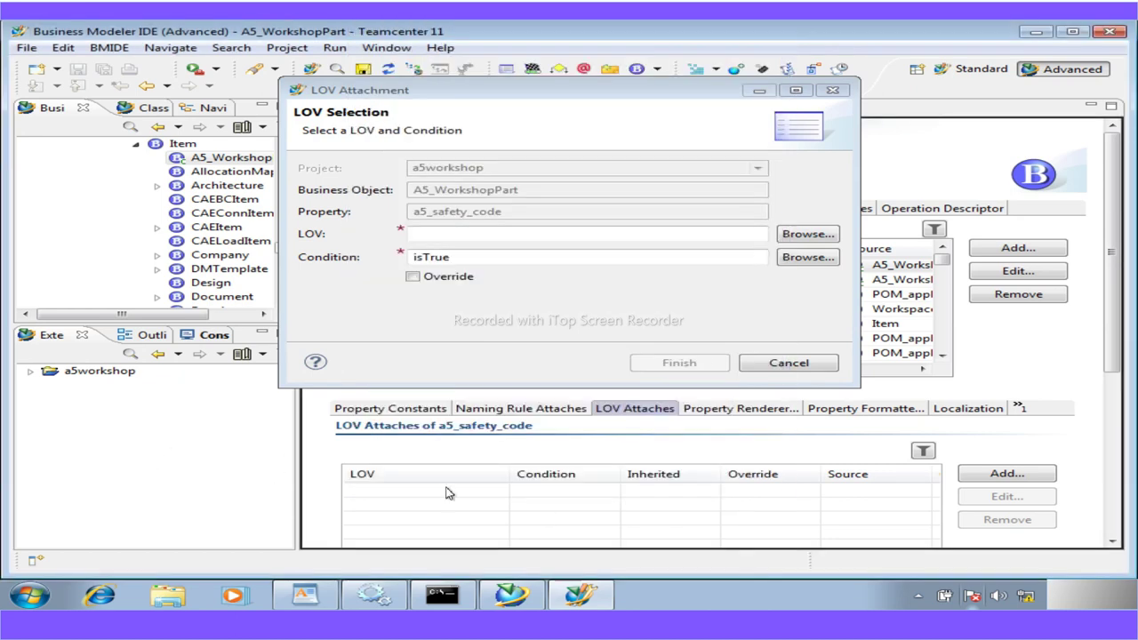
{"action": "left_click", "coordinate": [786, 363]}
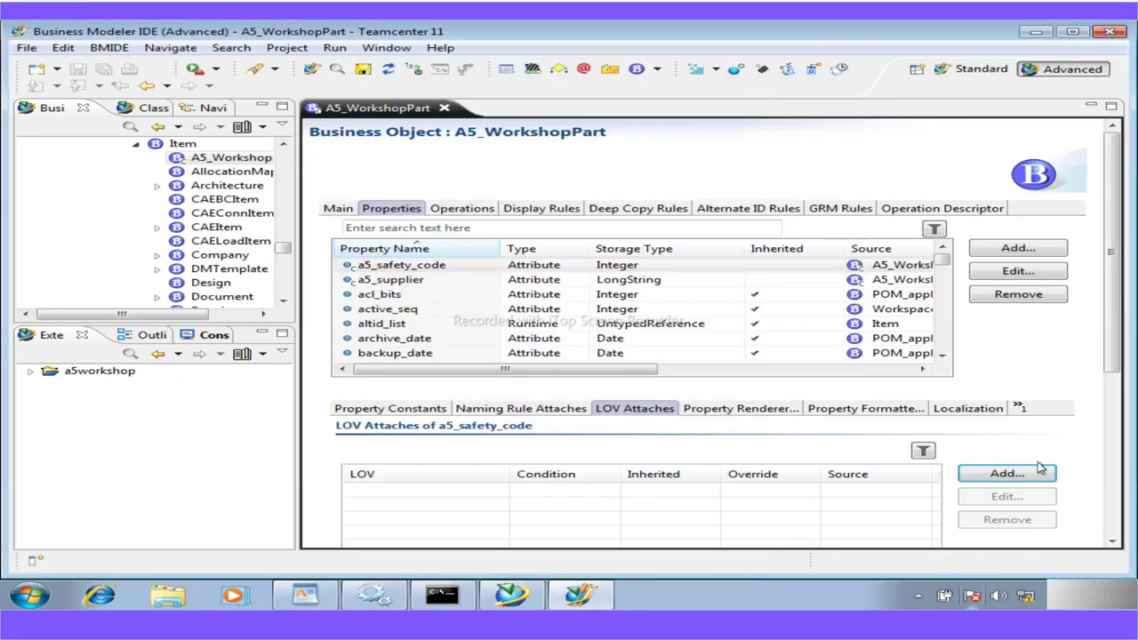
Expand LOV > Classic LOV in Extensions and open A5_SafetyCodes showing values 1, 2, 35, 40
{"action": "double_click", "coordinate": [80, 370]}
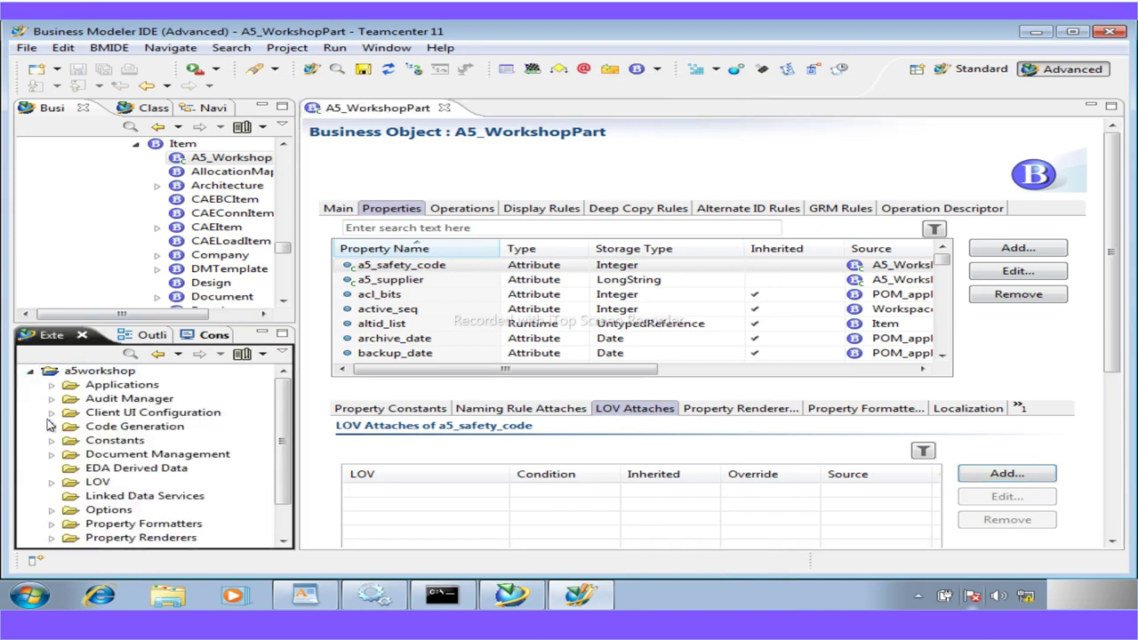
{"action": "left_click", "coordinate": [51, 482]}
{"action": "left_click", "coordinate": [72, 510]}
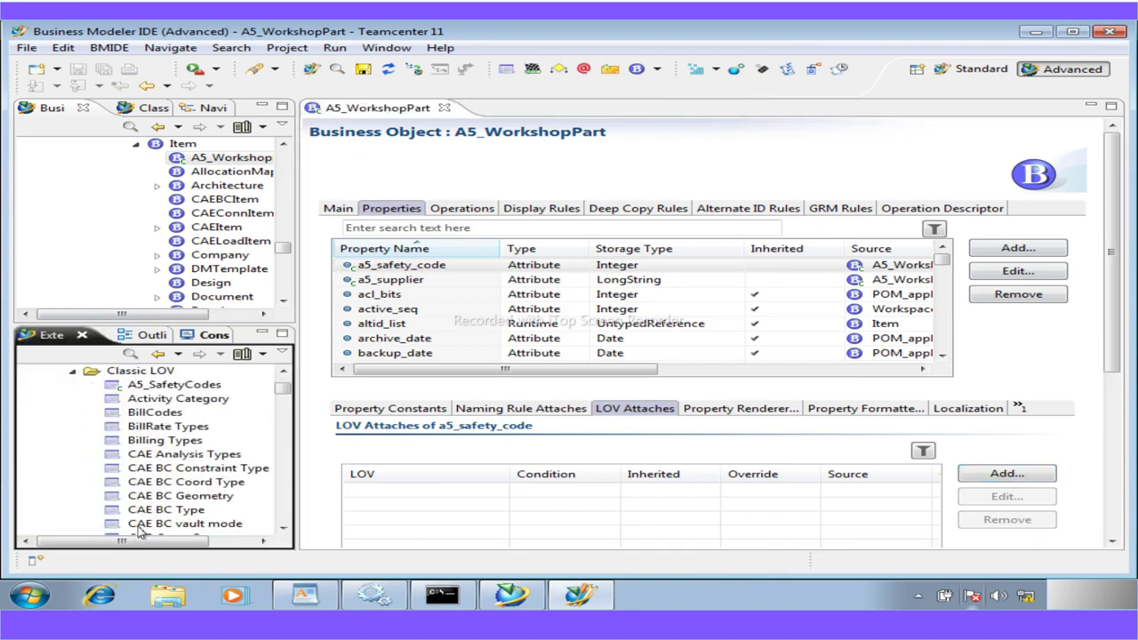
{"action": "left_click", "coordinate": [191, 390]}
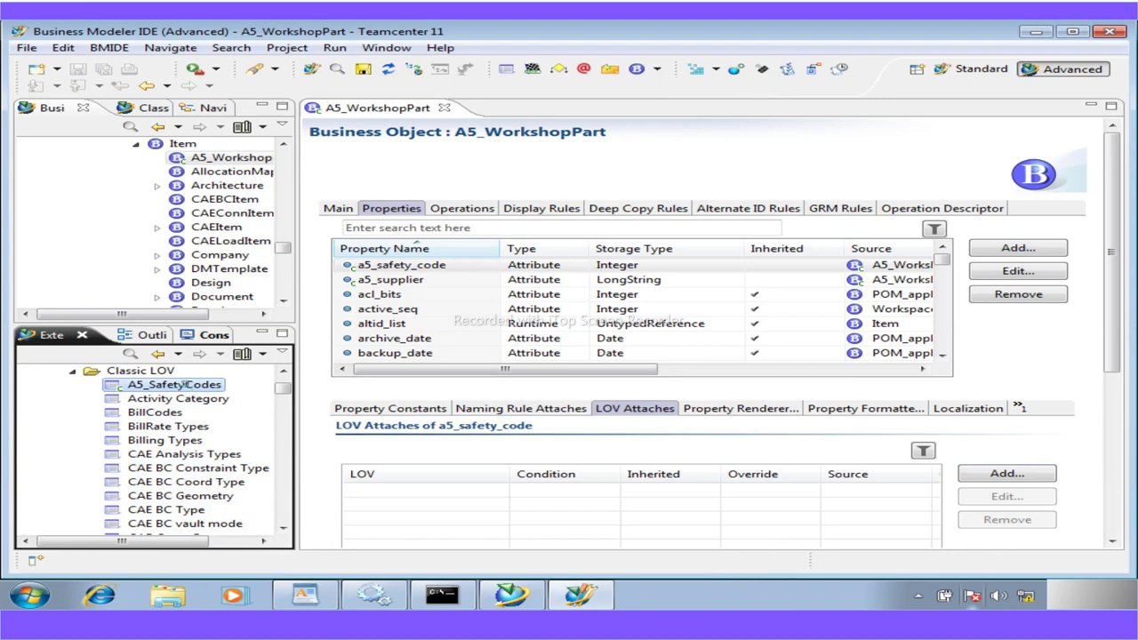
{"action": "double_click", "coordinate": [174, 384]}
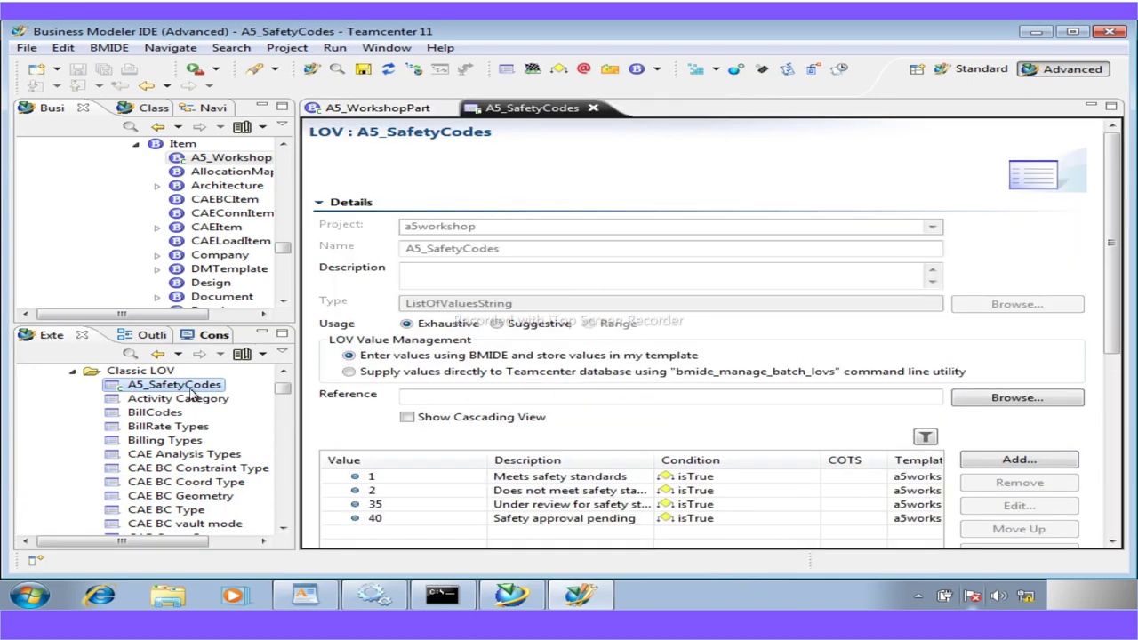
{"action": "left_click_drag", "start_coordinate": [514, 248], "coordinate": [307, 267]}
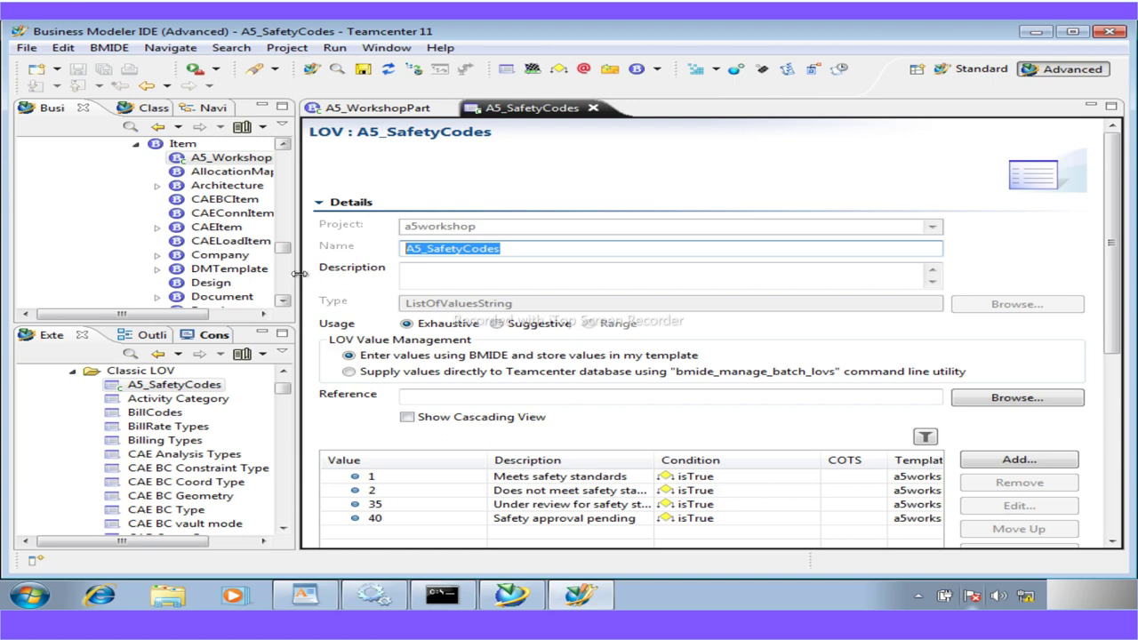
{"action": "left_click", "coordinate": [204, 386]}
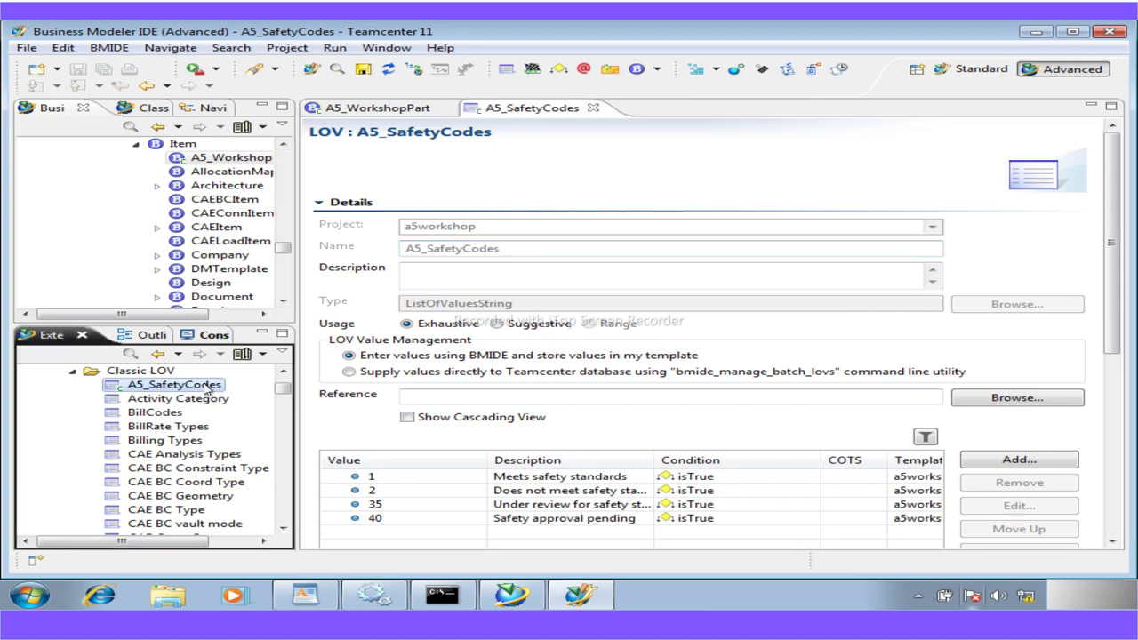
{"action": "left_click", "coordinate": [149, 372]}
Reload the data model from the Classic LOV folder's context menu
{"action": "right_click", "coordinate": [152, 376]}
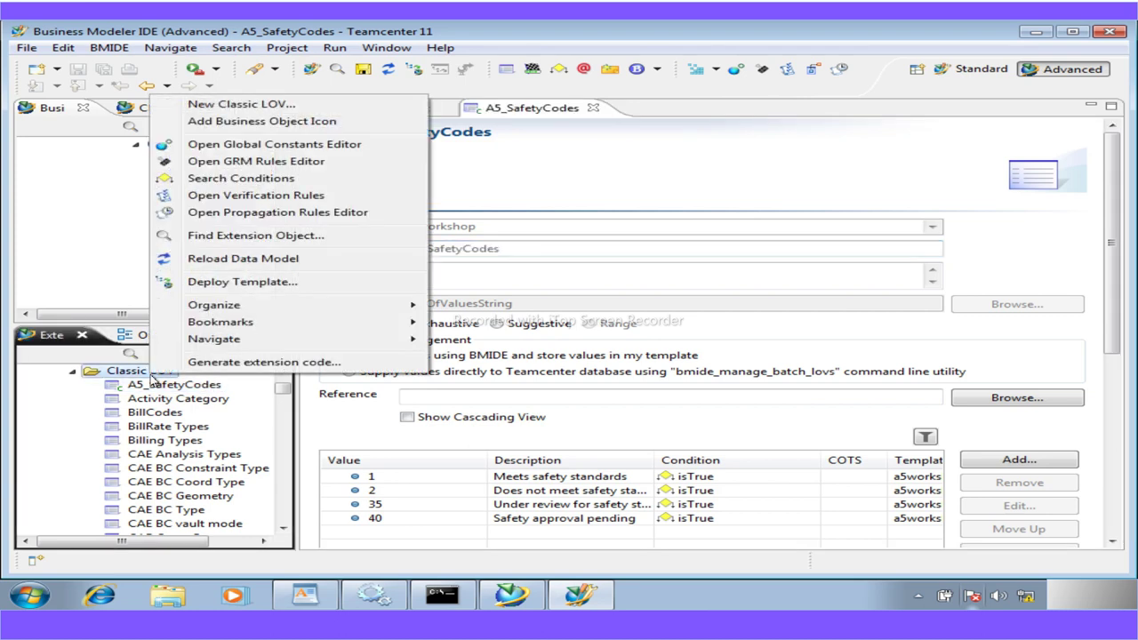
{"action": "left_click", "coordinate": [243, 259]}
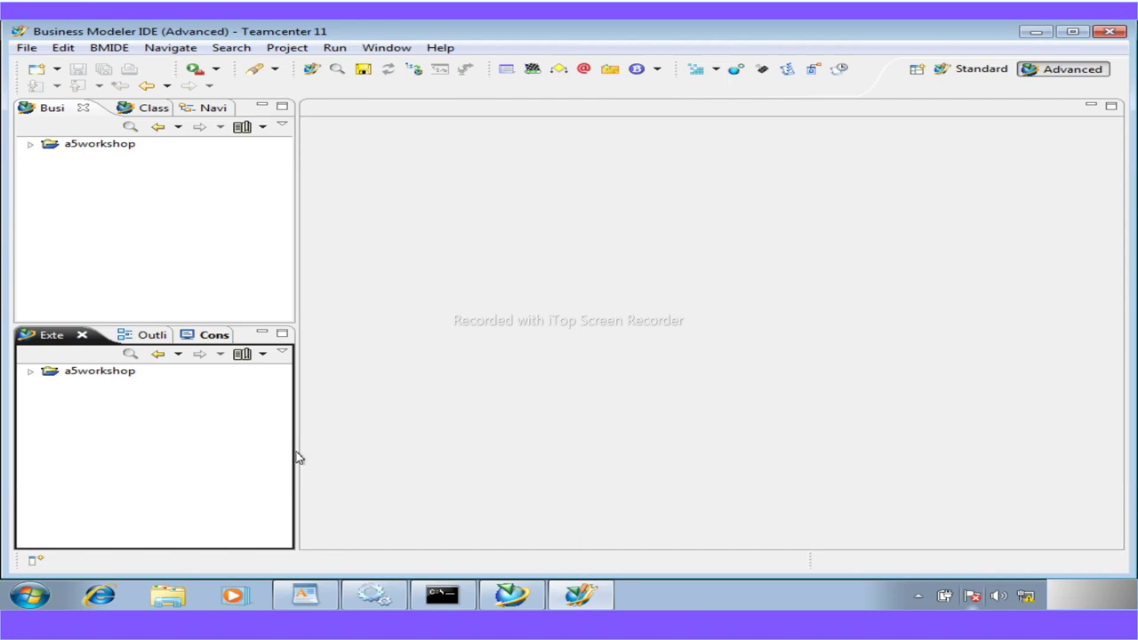
Search for 'a5', open A5_WorkshopPart, and show a5_safety_code's LOV attachments
{"action": "left_click", "coordinate": [30, 144]}
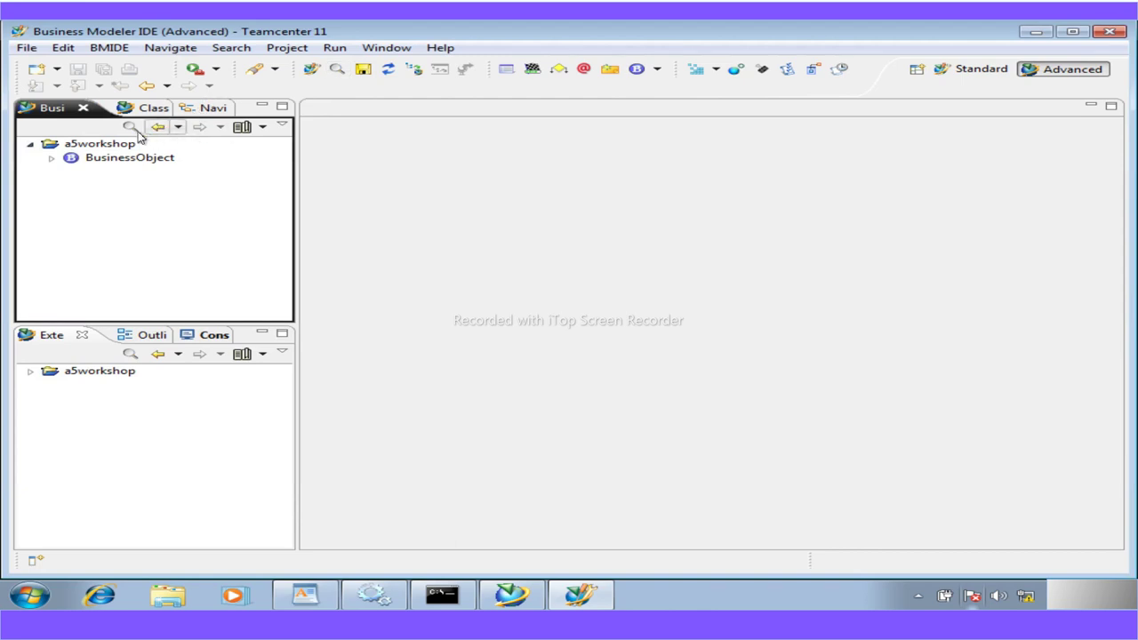
{"action": "left_click", "coordinate": [130, 127]}
{"action": "type", "text": "work"}
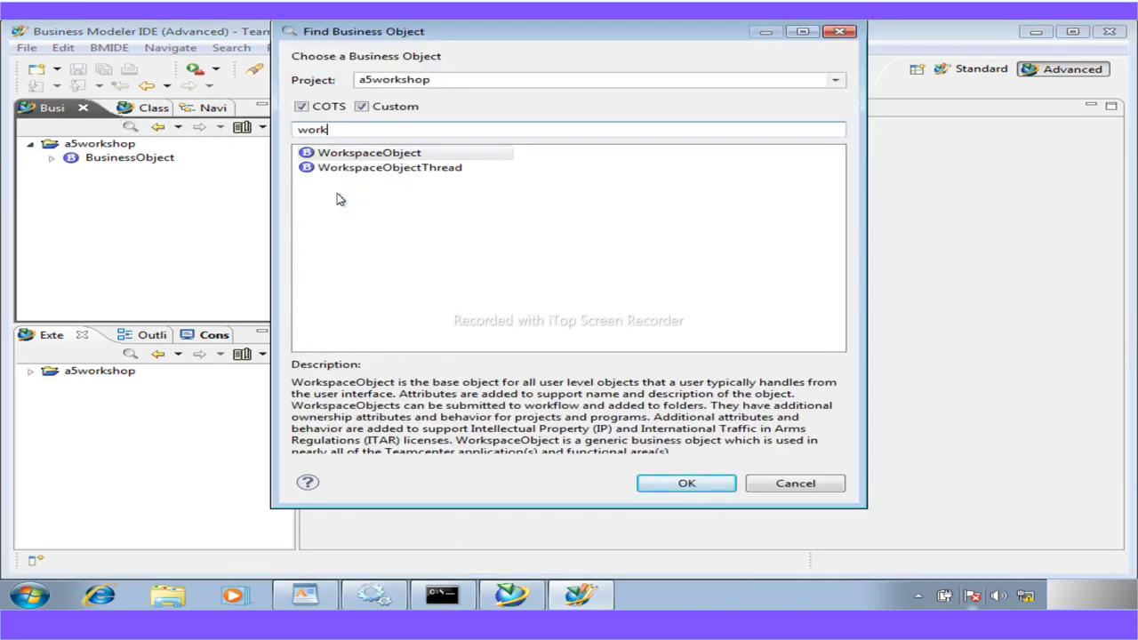
{"action": "key", "text": "BackSpace"}
{"action": "key", "text": "BackSpace"}
{"action": "key", "text": "BackSpace"}
{"action": "key", "text": "BackSpace"}
{"action": "type", "text": "a5"}
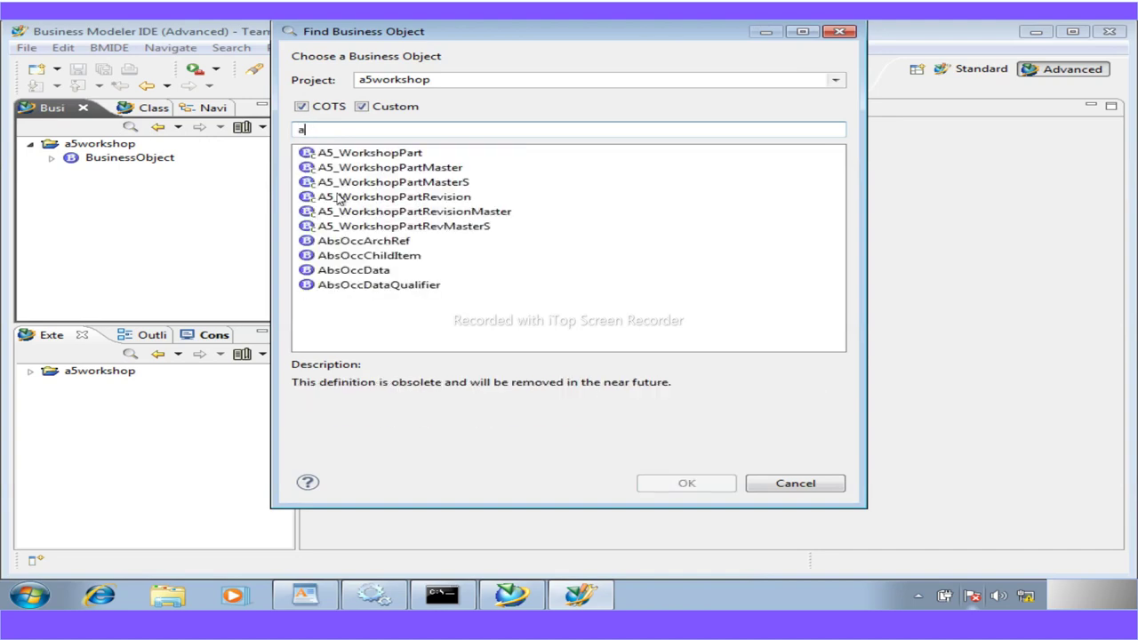
{"action": "double_click", "coordinate": [354, 153]}
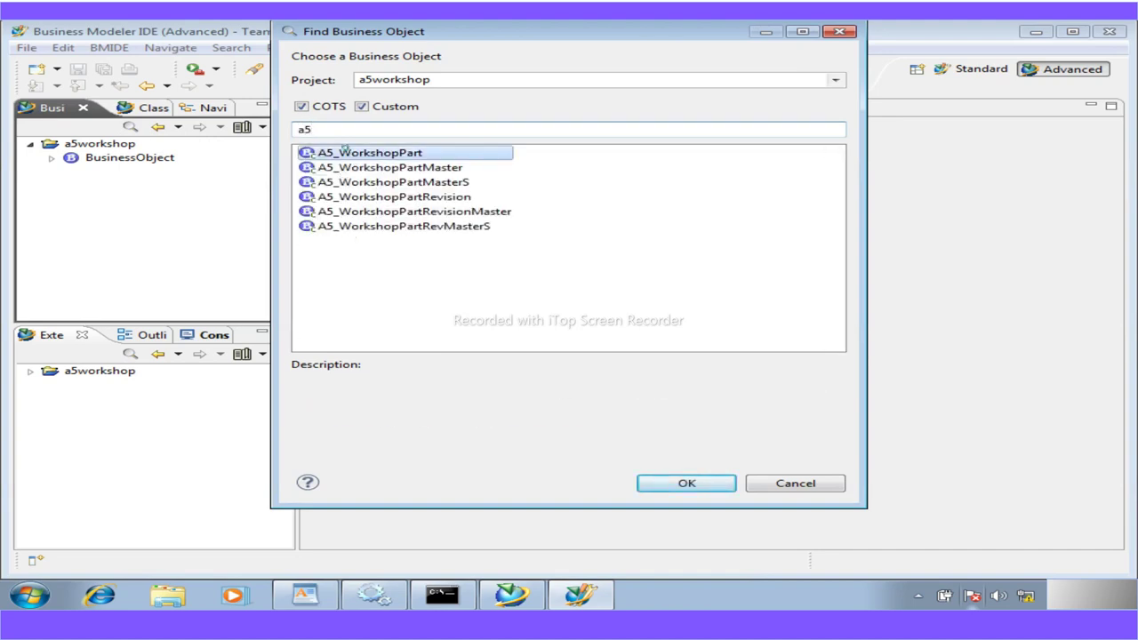
{"action": "double_click", "coordinate": [229, 158]}
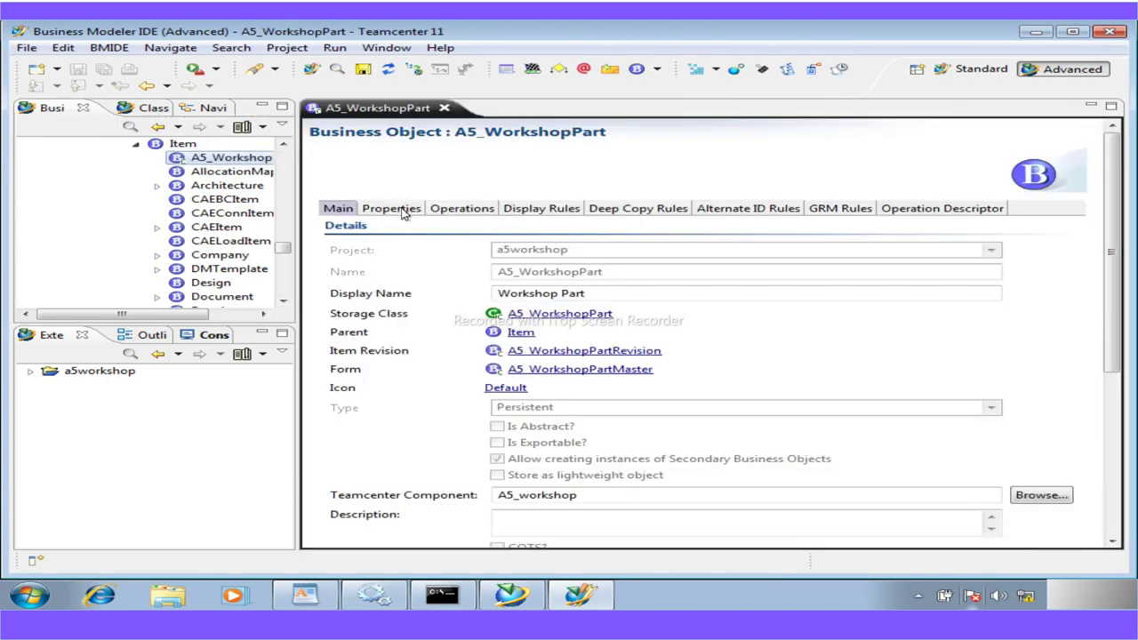
{"action": "left_click", "coordinate": [391, 208]}
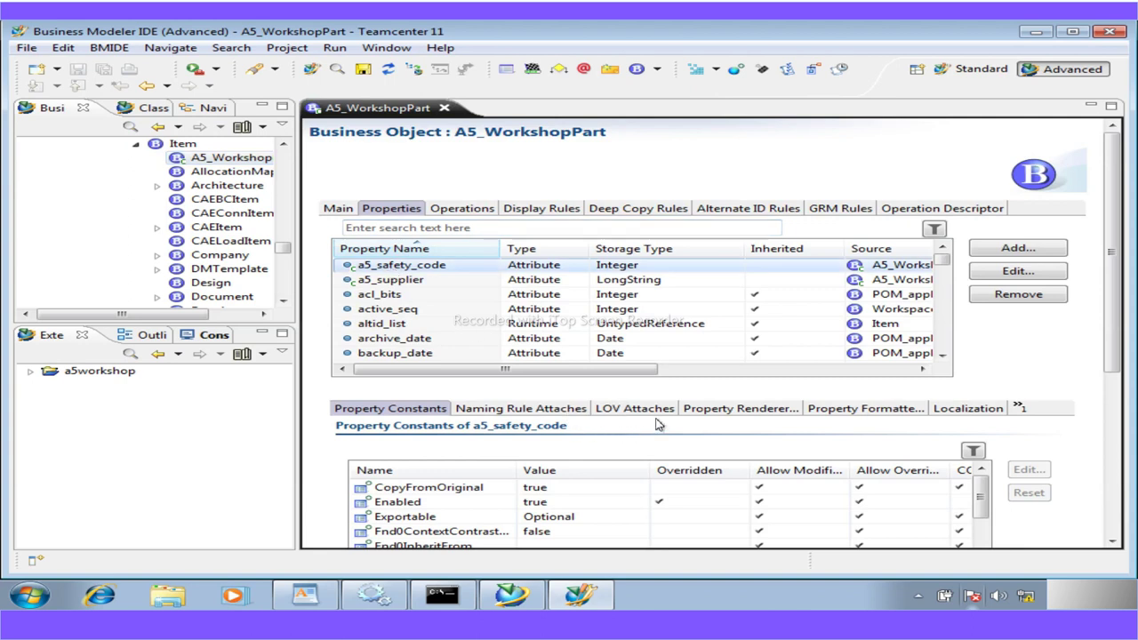
{"action": "left_click", "coordinate": [653, 413]}
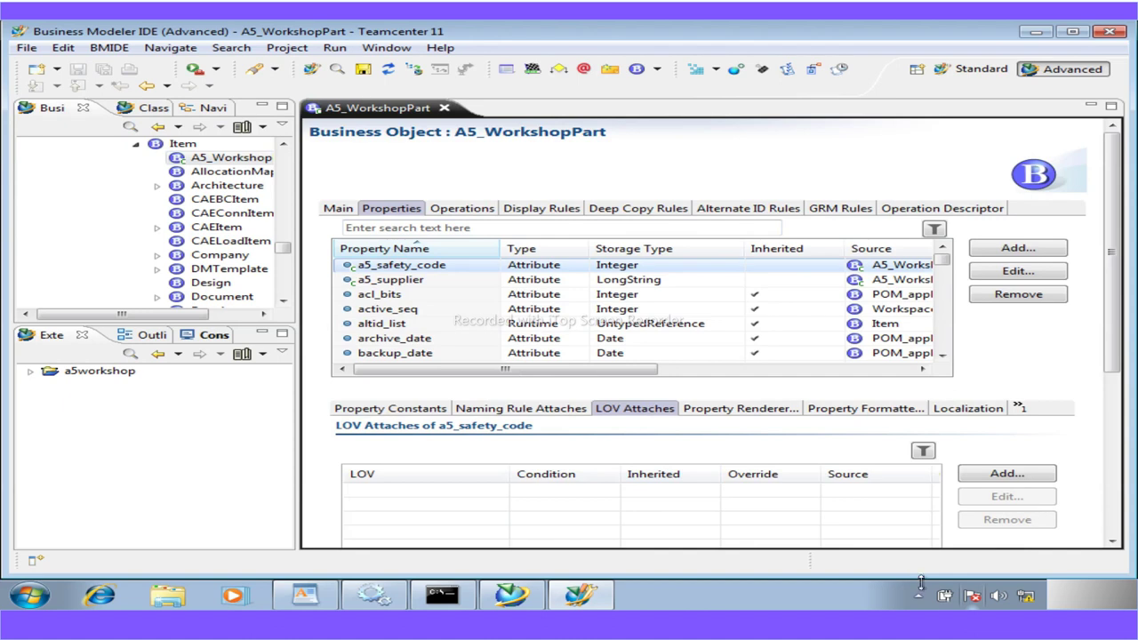
Add value 2 with its safety description pasted from the guide
{"action": "key", "text": "alt+Tab"}
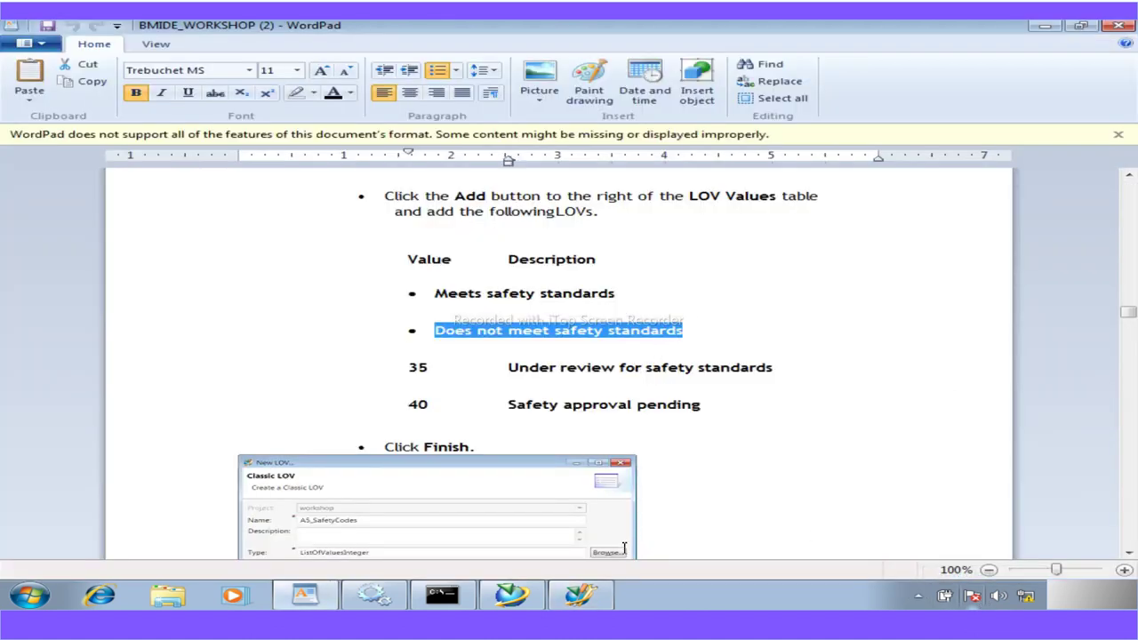
{"action": "left_click", "coordinate": [579, 595]}
{"action": "type", "text": "Does not meet safety standards"}
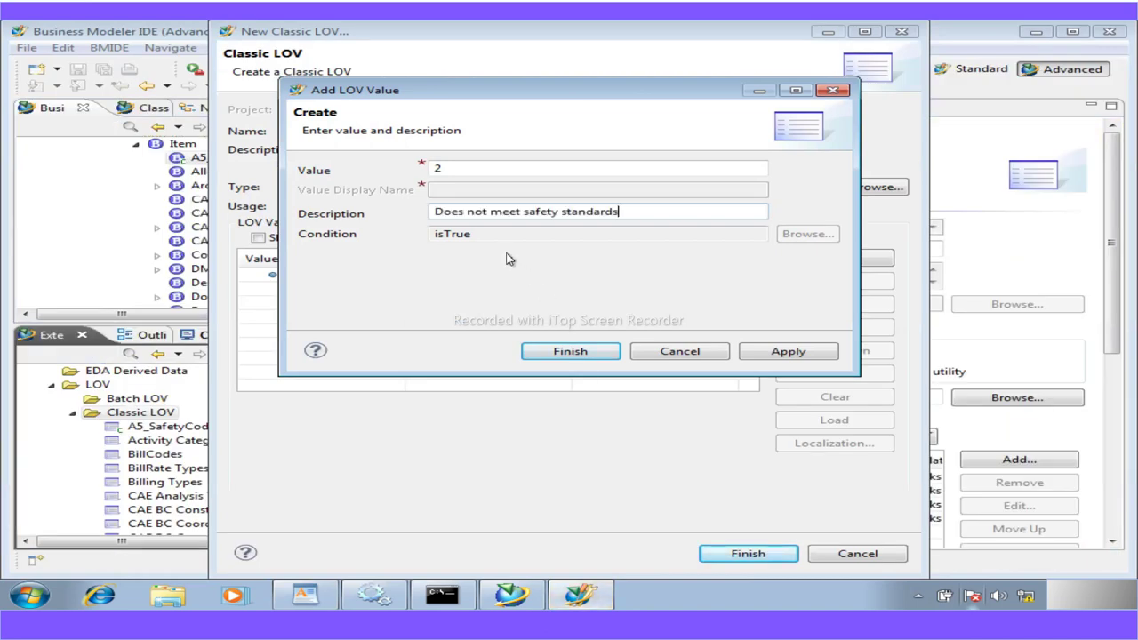
{"action": "left_click", "coordinate": [786, 353]}
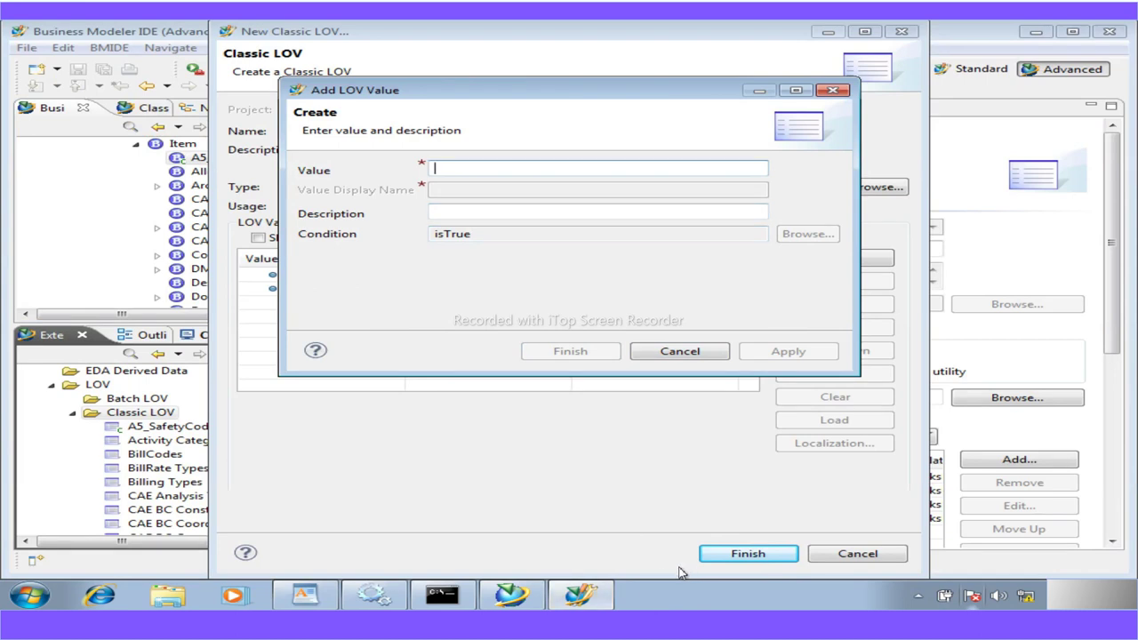
Add value 35 with the description 'Under review for safety standards'
{"action": "left_click", "coordinate": [305, 594]}
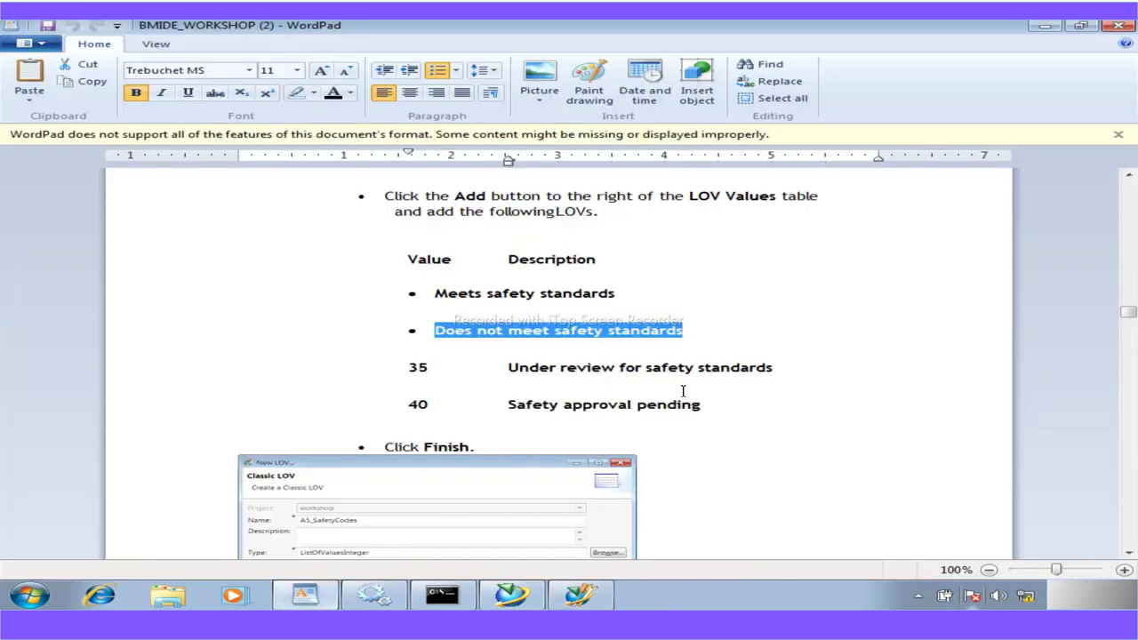
{"action": "left_click_drag", "start_coordinate": [430, 368], "coordinate": [403, 381]}
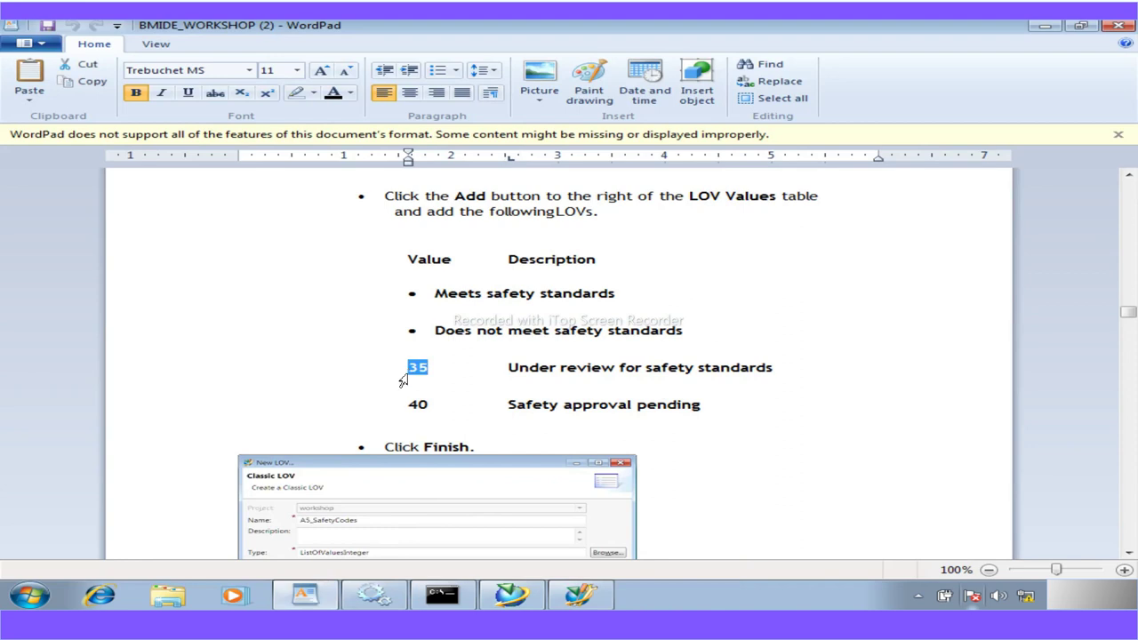
{"action": "left_click_drag", "start_coordinate": [508, 368], "coordinate": [745, 377]}
{"action": "key", "text": "ctrl+c"}
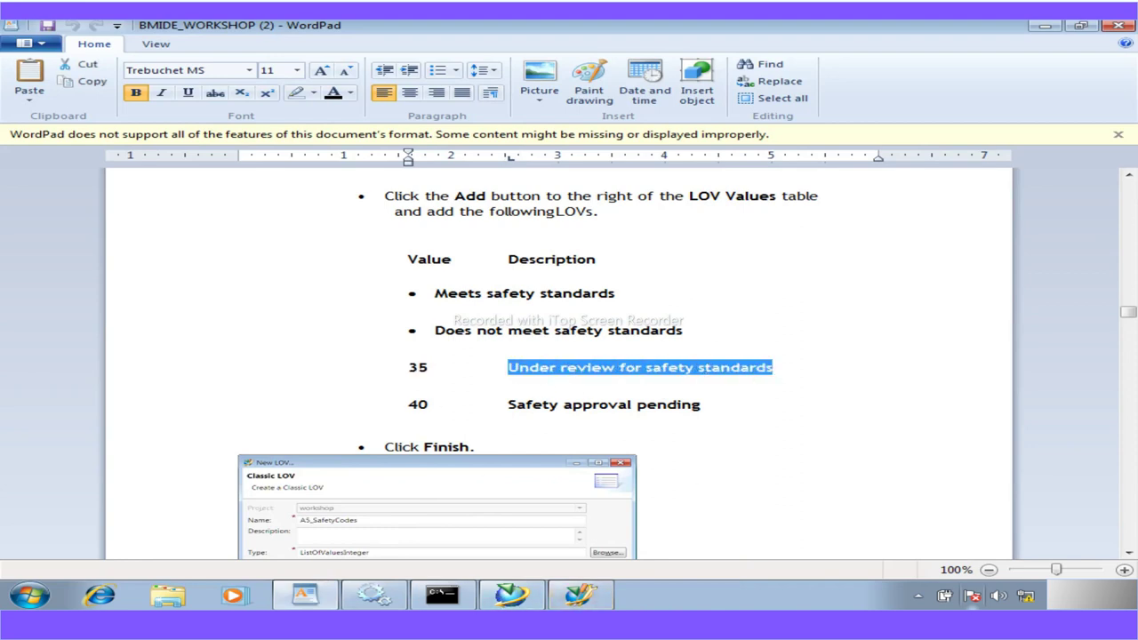
{"action": "left_click", "coordinate": [579, 595]}
{"action": "type", "text": "35"}
{"action": "left_click", "coordinate": [473, 215]}
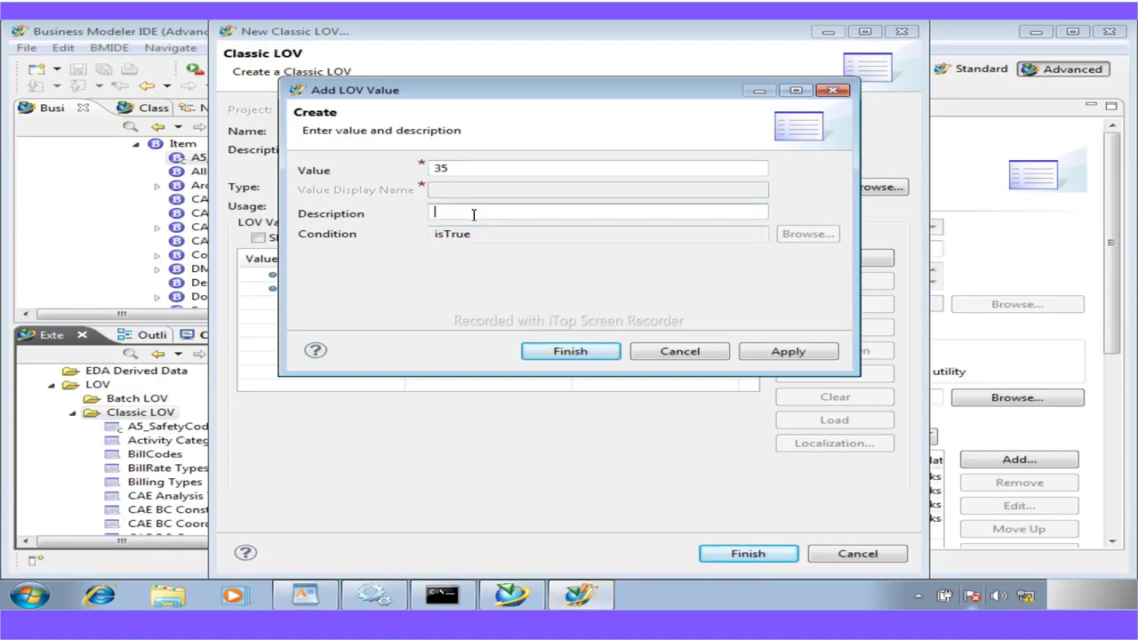
{"action": "key", "text": "ctrl+v"}
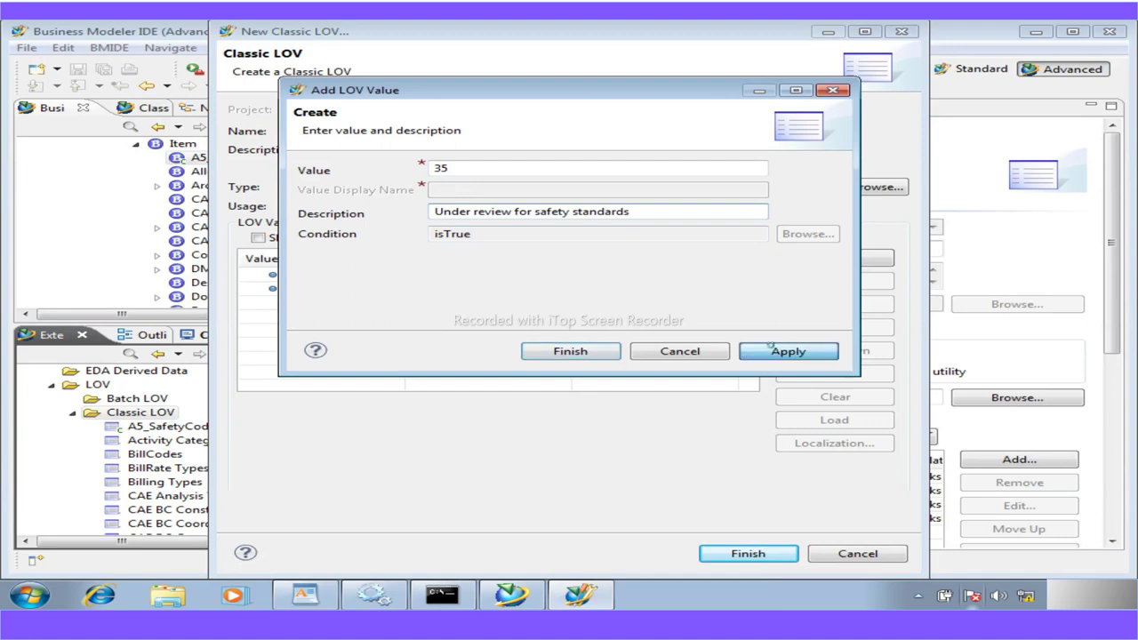
{"action": "left_click", "coordinate": [770, 348]}
Add value 40 with 'Safety approval pending' and finish creating A5_SafetyCodes_
{"action": "type", "text": "40"}
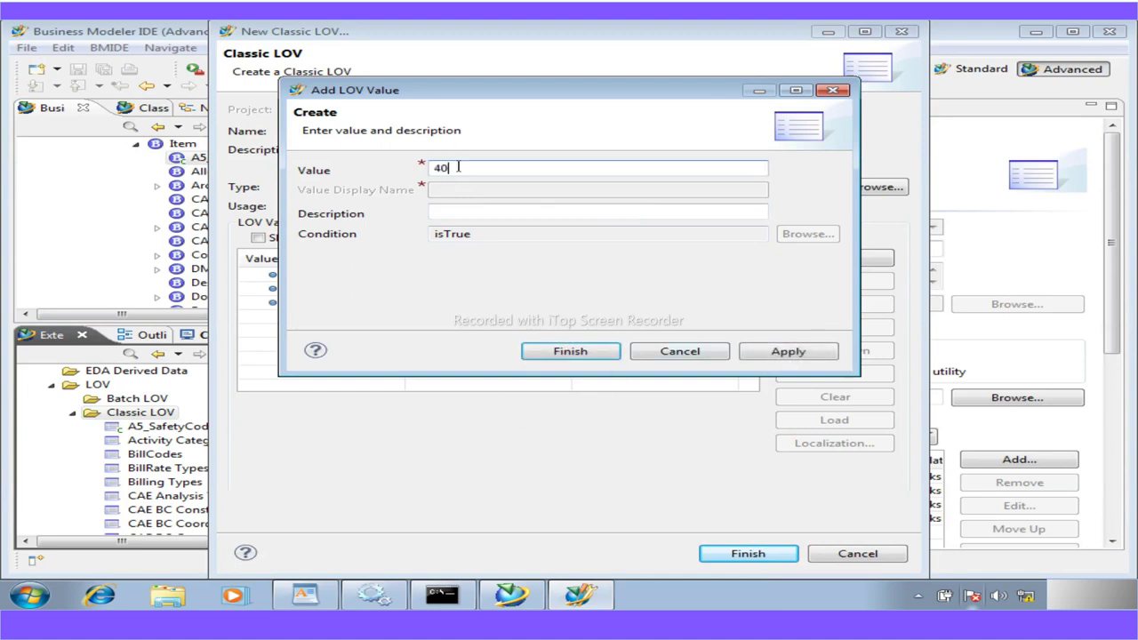
{"action": "key", "text": "Tab"}
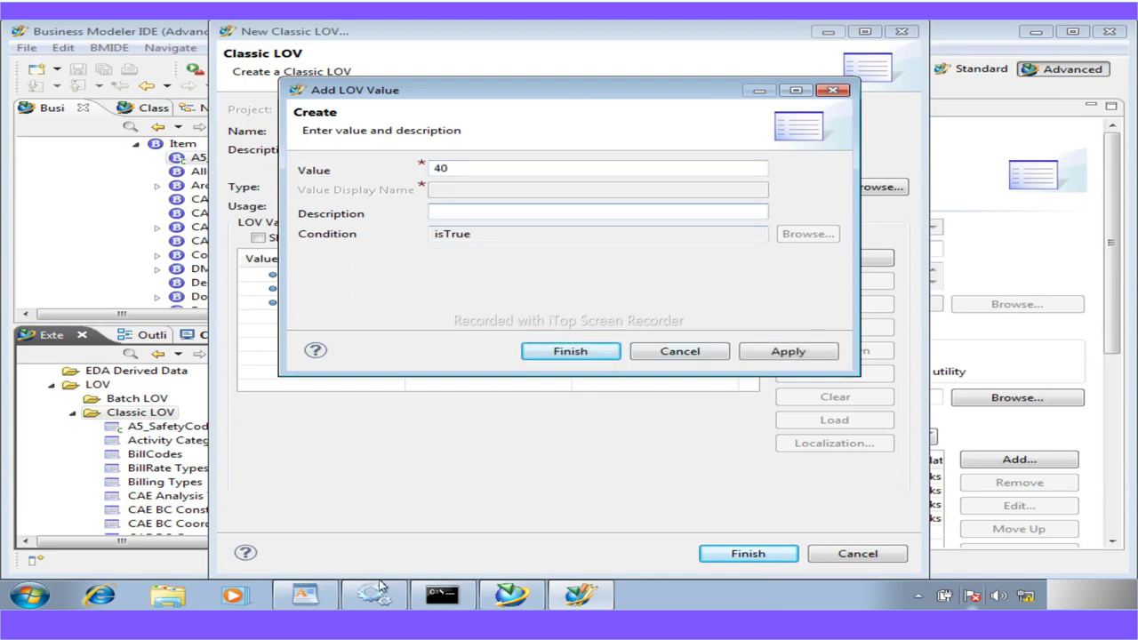
{"action": "left_click", "coordinate": [304, 595]}
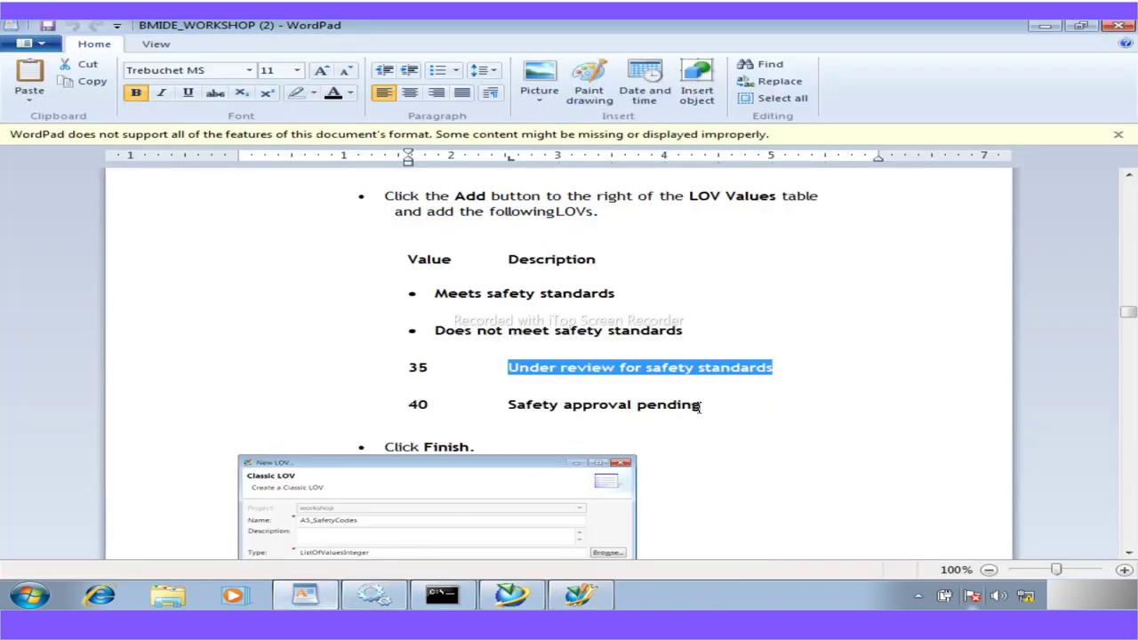
{"action": "left_click_drag", "start_coordinate": [701, 406], "coordinate": [509, 406]}
{"action": "key", "text": "ctrl+c"}
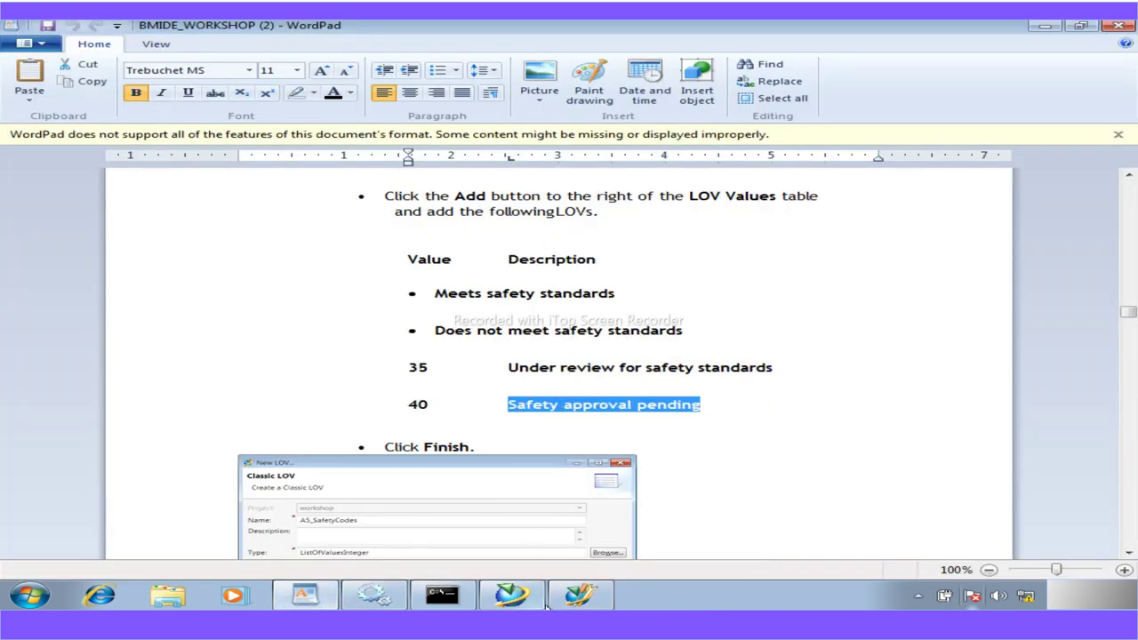
{"action": "left_click", "coordinate": [580, 595]}
{"action": "key", "text": "ctrl+v"}
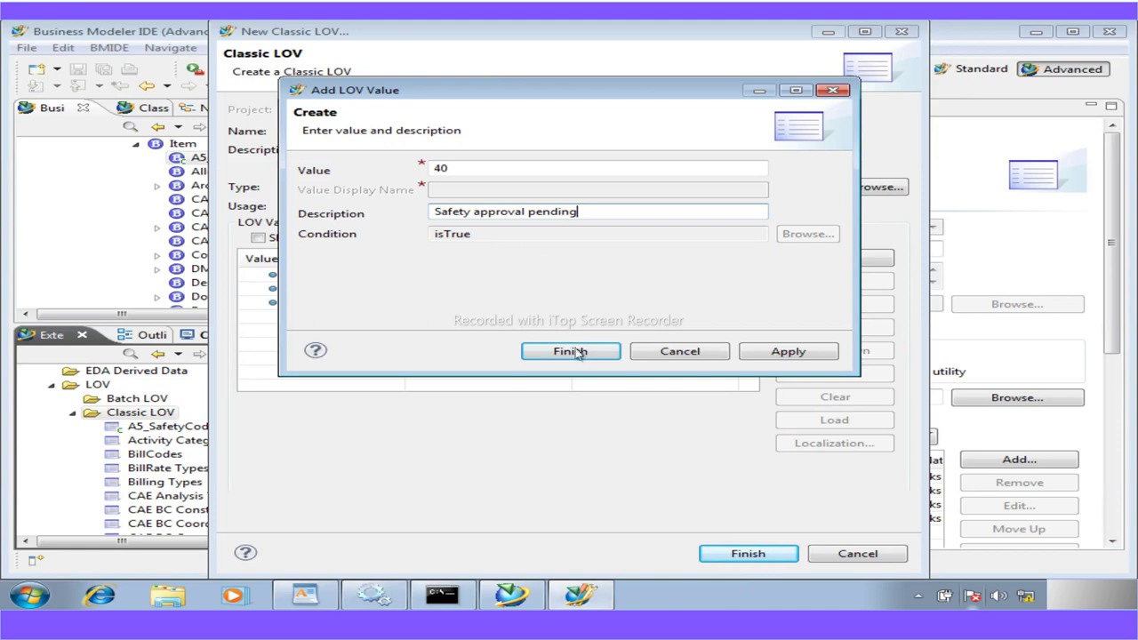
{"action": "left_click", "coordinate": [760, 357]}
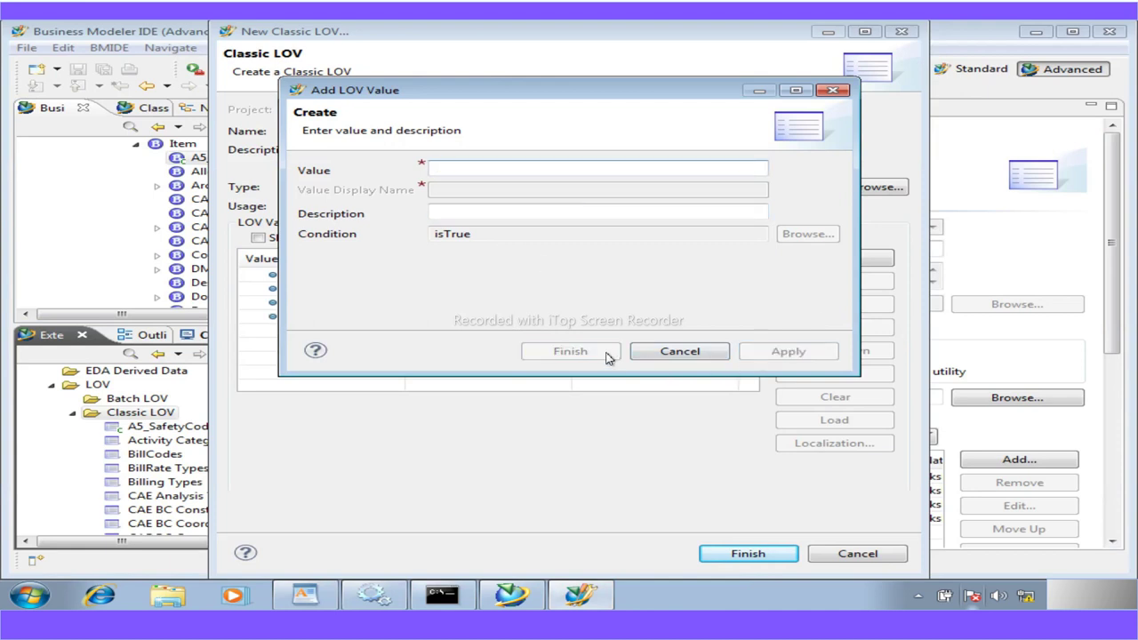
{"action": "left_click", "coordinate": [668, 352]}
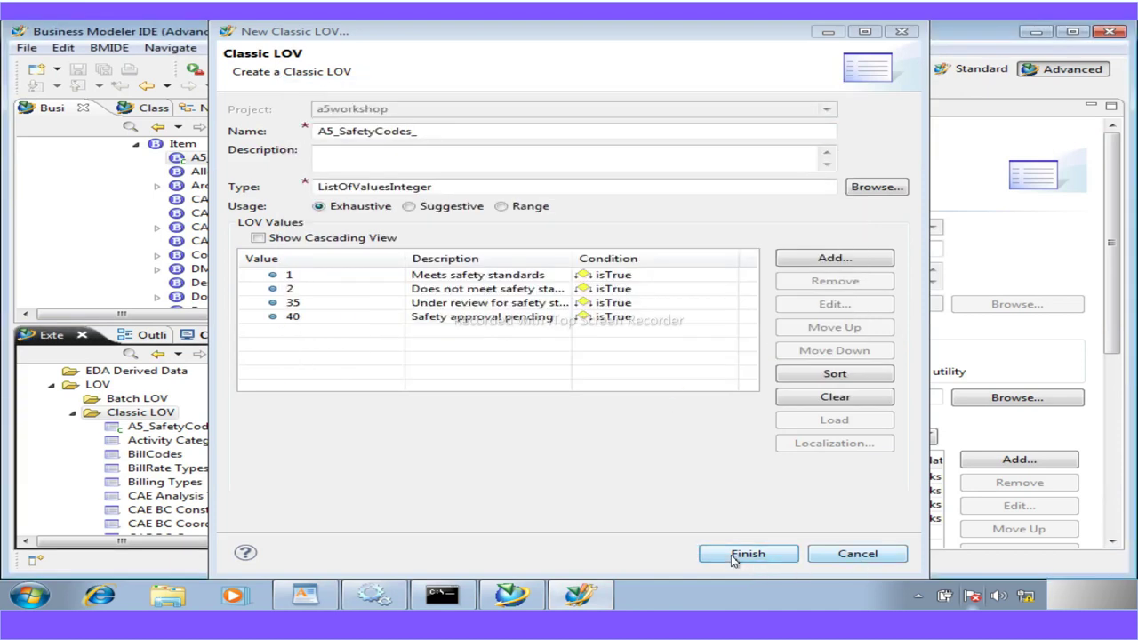
{"action": "left_click", "coordinate": [732, 555]}
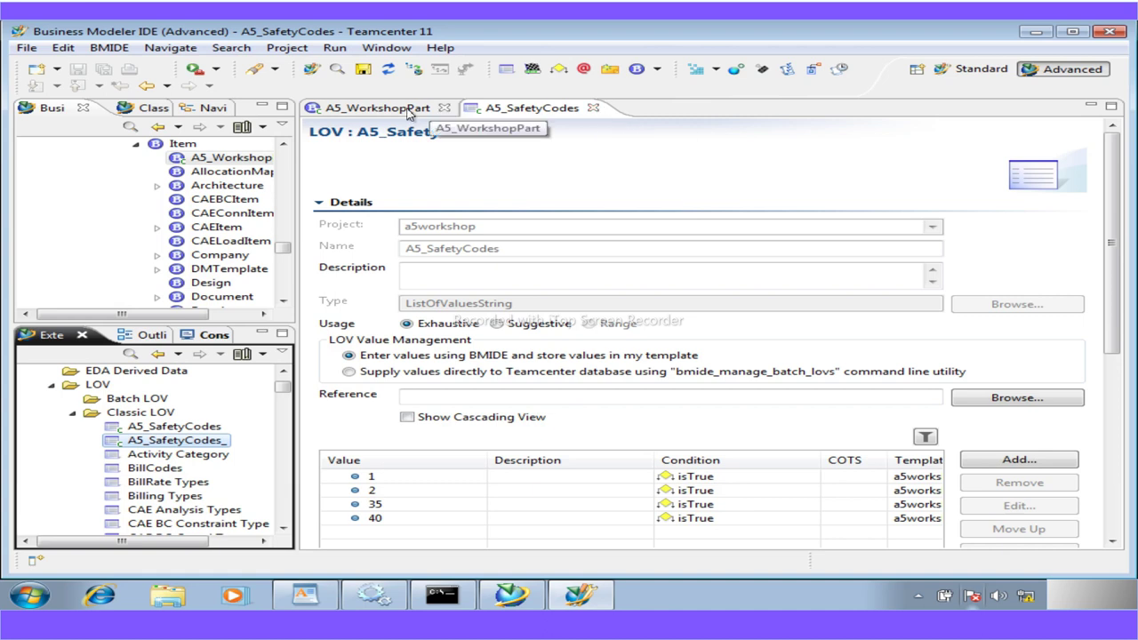
Attach the A5_SafetyCodes_ LOV to the a5_safety_code property
{"action": "left_click", "coordinate": [594, 109]}
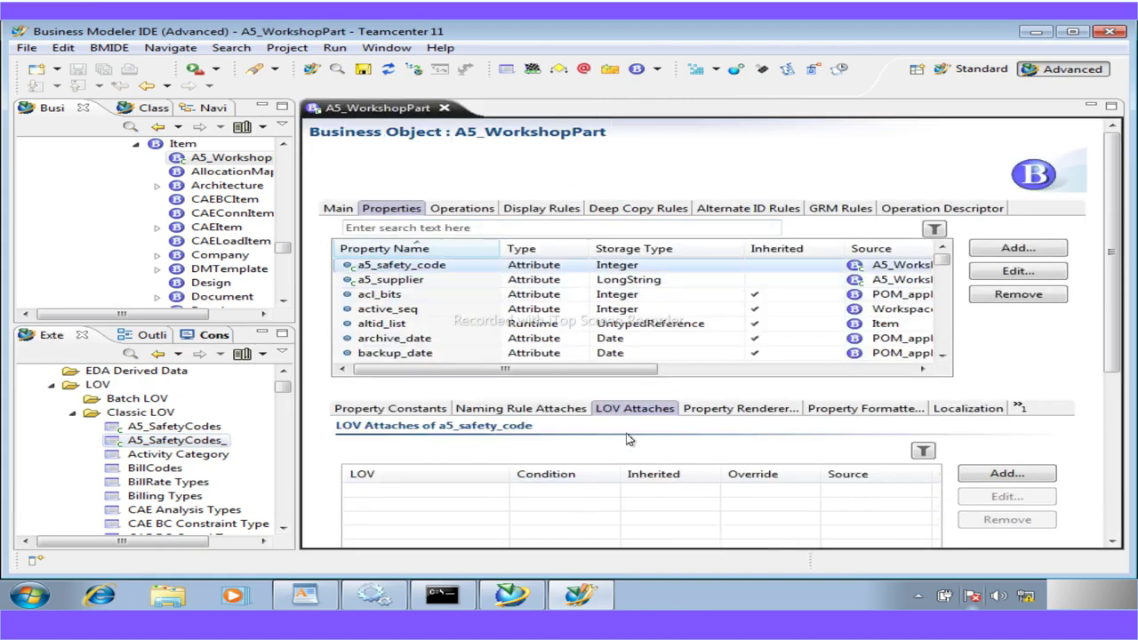
{"action": "left_click", "coordinate": [1007, 473]}
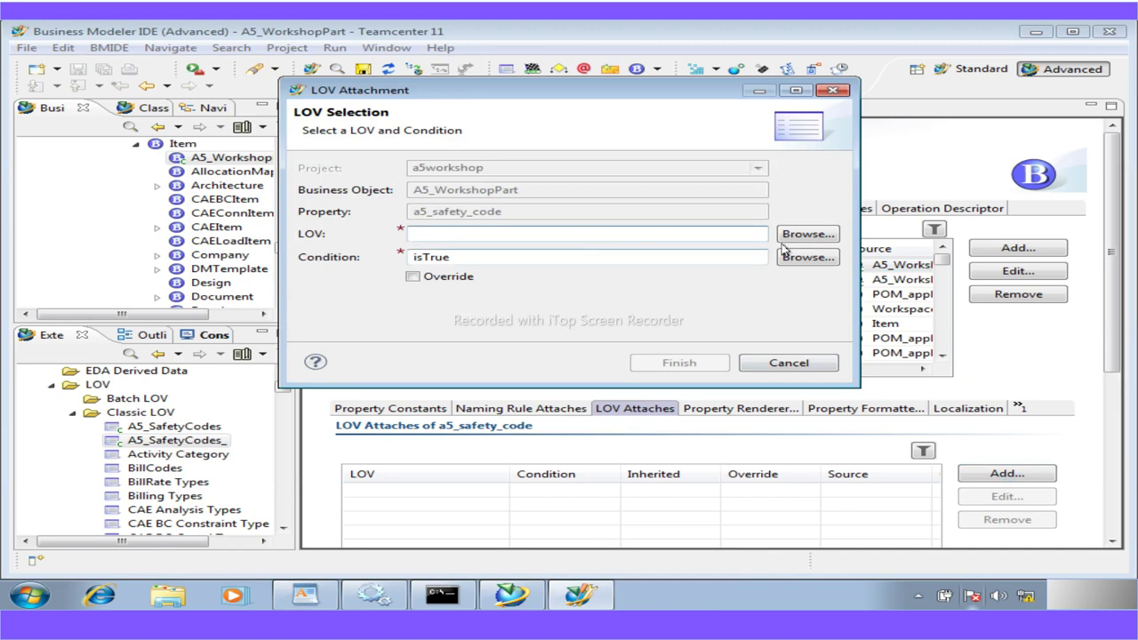
{"action": "left_click", "coordinate": [800, 236]}
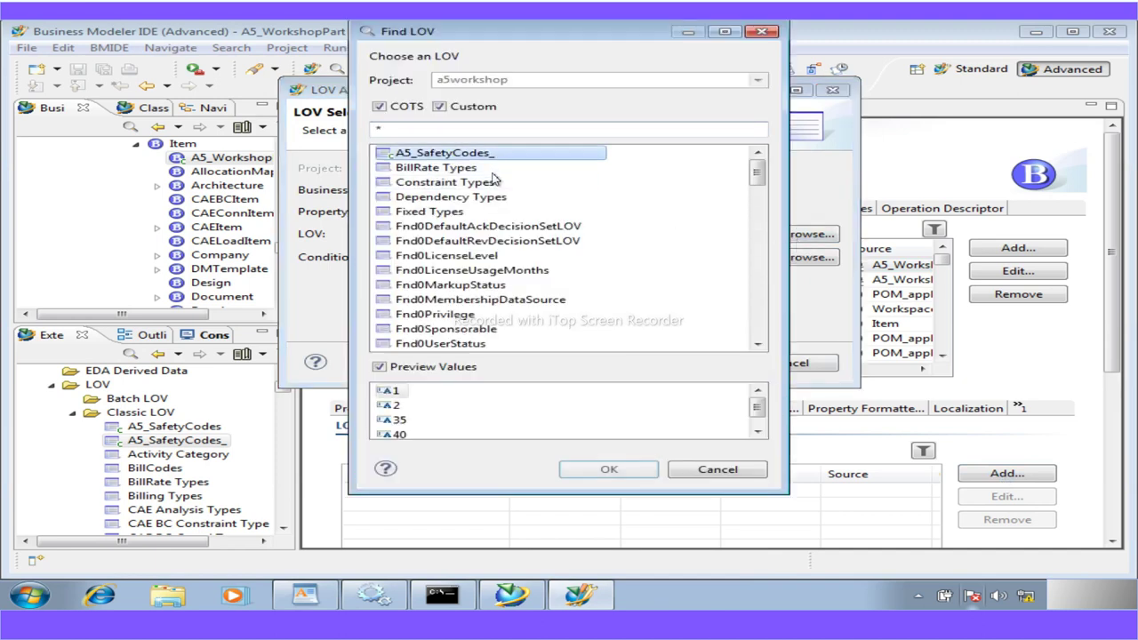
{"action": "left_click", "coordinate": [608, 469]}
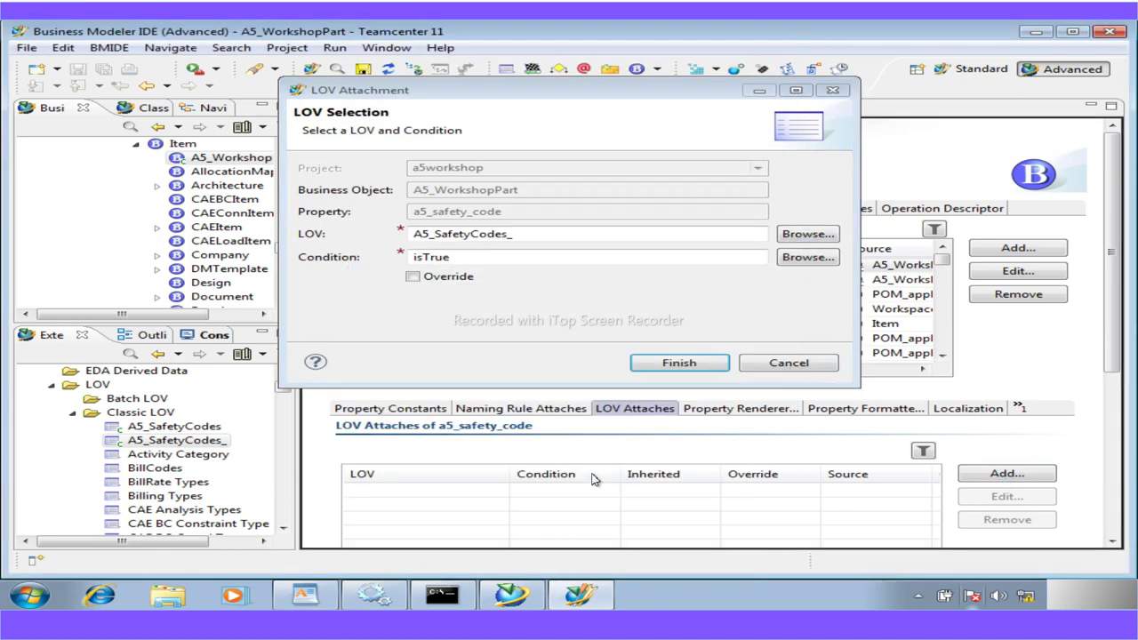
{"action": "left_click", "coordinate": [668, 365]}
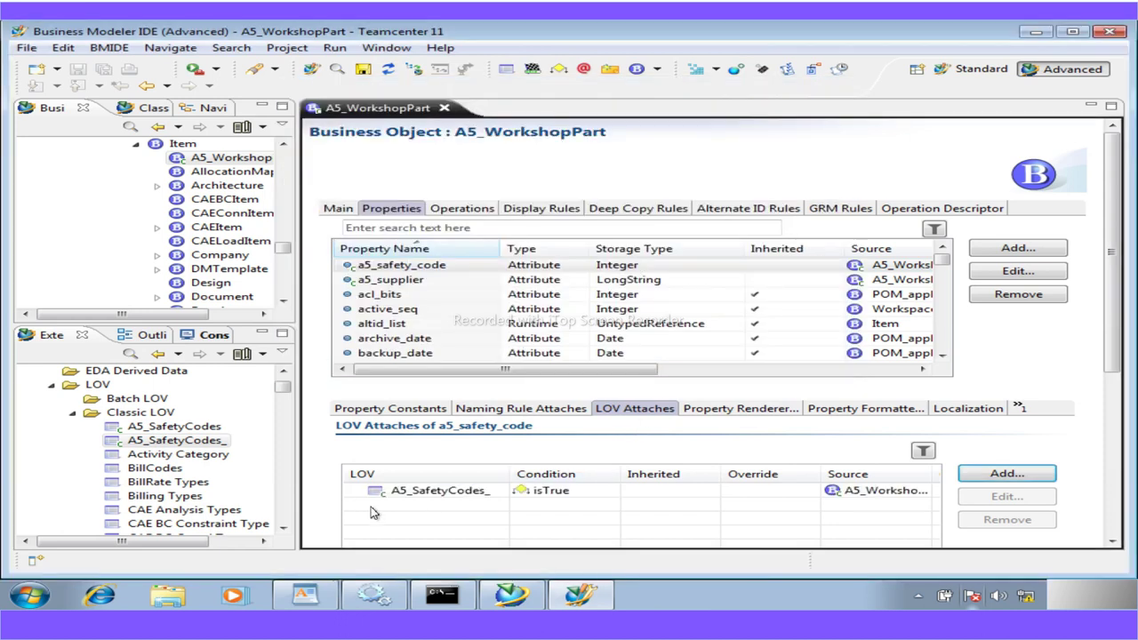
Save the a5workshop project's data model
{"action": "left_click", "coordinate": [362, 69]}
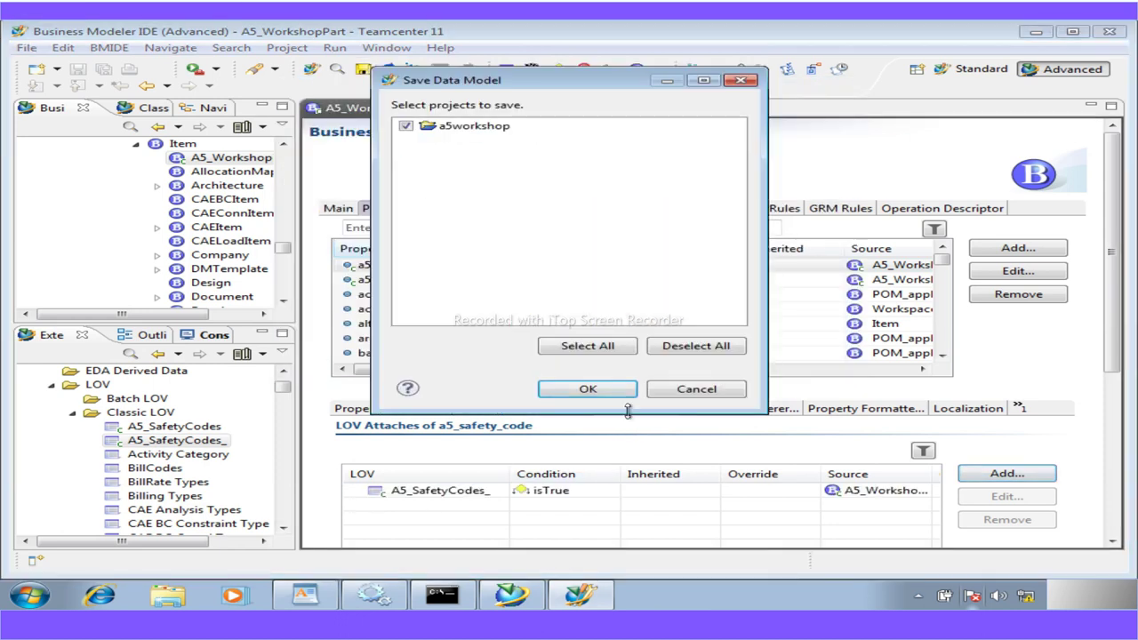
{"action": "left_click", "coordinate": [607, 392]}
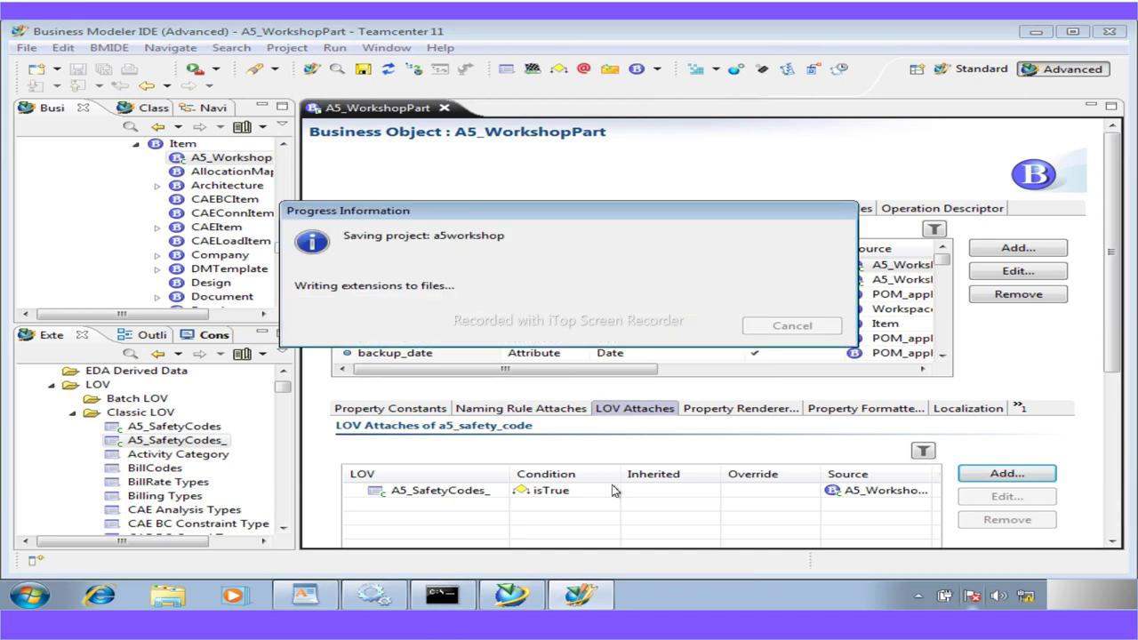
{"action": "left_click", "coordinate": [305, 596]}
Scroll the guide to the supplier LOV steps and select the name A5_Suppliers
{"action": "scroll", "coordinate": [589, 485], "scroll_direction": "down", "scroll_amount": 4}
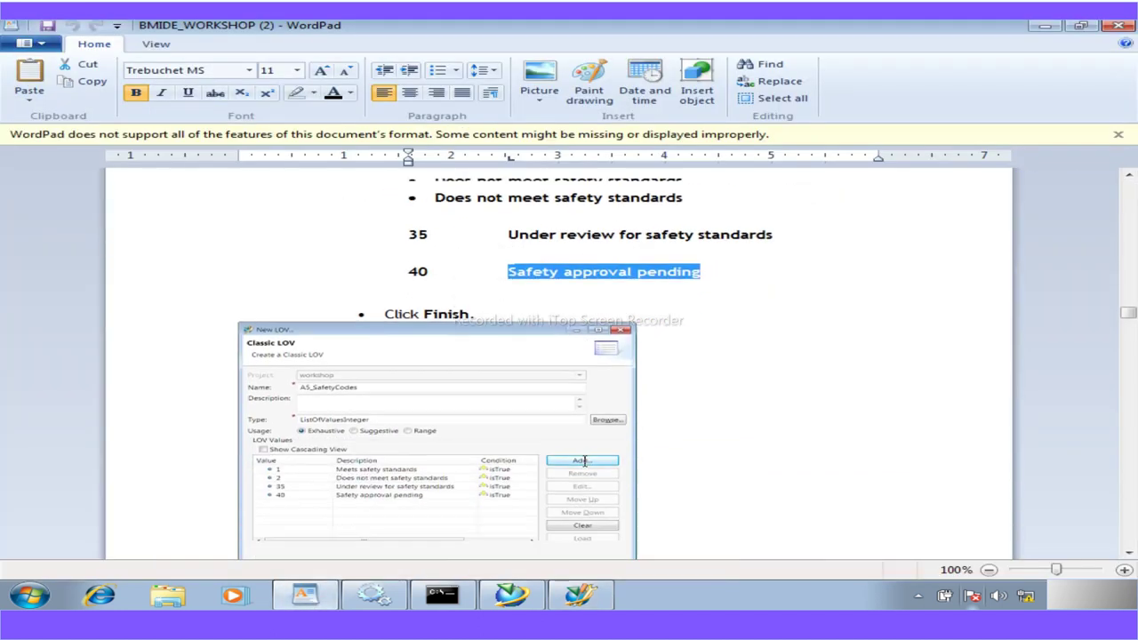
{"action": "scroll", "coordinate": [590, 485], "scroll_direction": "down", "scroll_amount": 10}
{"action": "scroll", "coordinate": [590, 493], "scroll_direction": "up", "scroll_amount": 1}
{"action": "scroll", "coordinate": [590, 492], "scroll_direction": "up", "scroll_amount": 1}
{"action": "scroll", "coordinate": [474, 453], "scroll_direction": "down", "scroll_amount": 10}
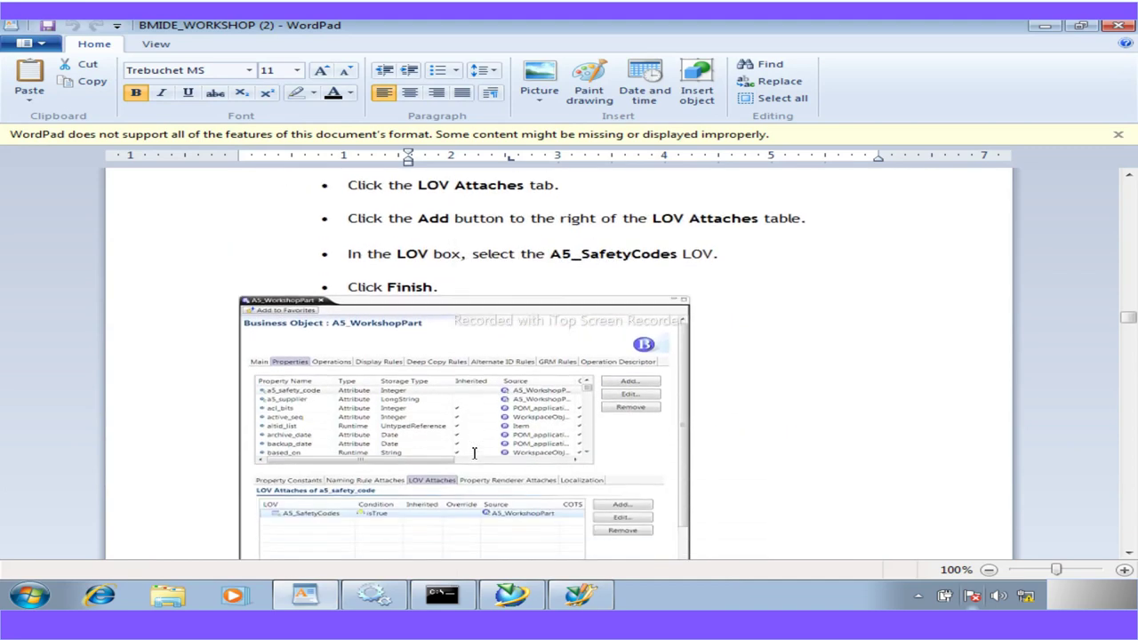
{"action": "scroll", "coordinate": [474, 452], "scroll_direction": "up", "scroll_amount": 5}
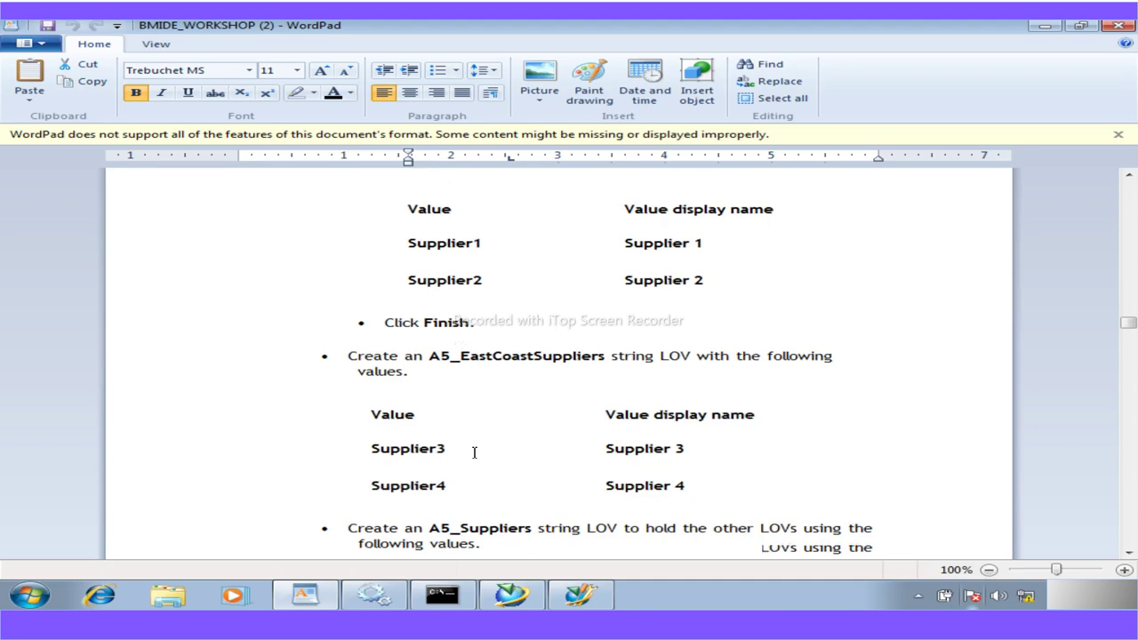
{"action": "scroll", "coordinate": [473, 452], "scroll_direction": "down", "scroll_amount": 4}
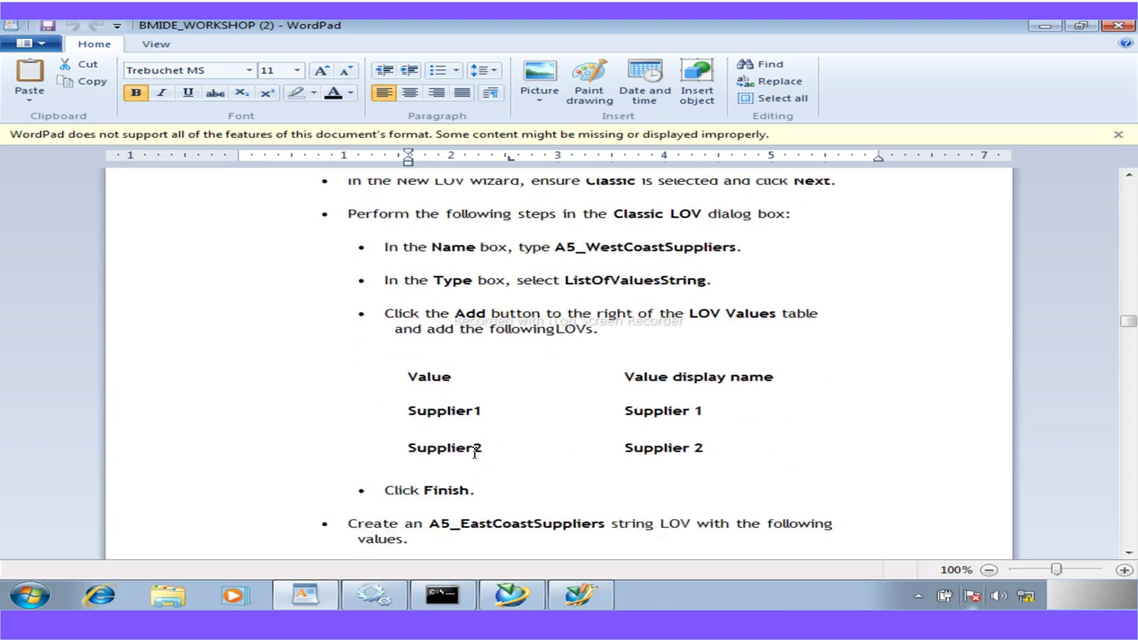
{"action": "scroll", "coordinate": [474, 452], "scroll_direction": "down", "scroll_amount": 6}
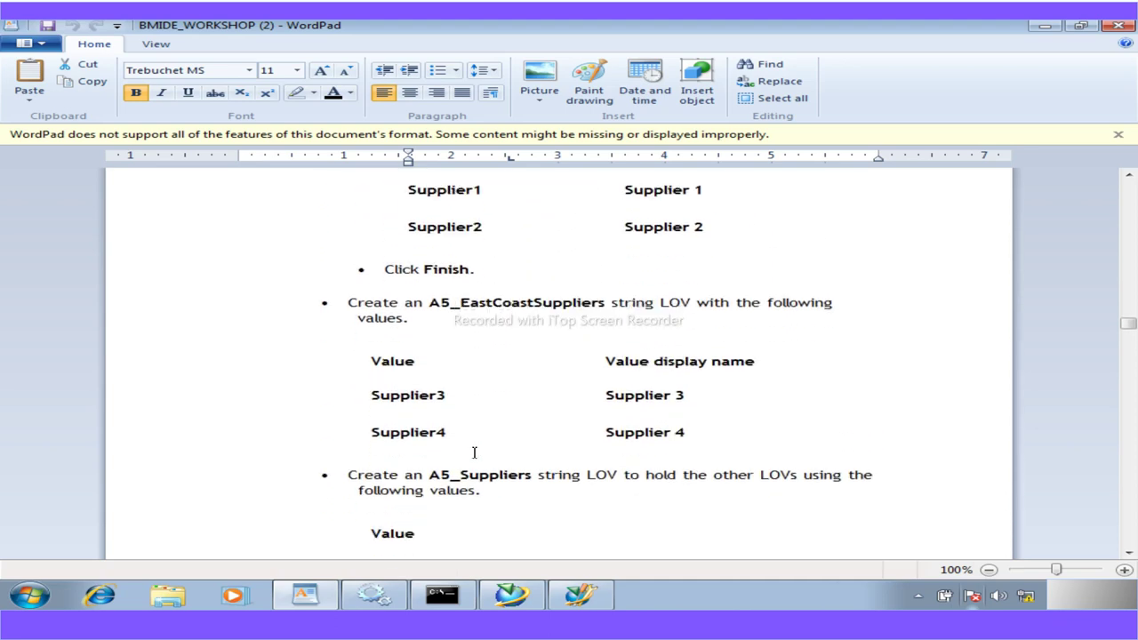
{"action": "scroll", "coordinate": [474, 452], "scroll_direction": "down", "scroll_amount": 2}
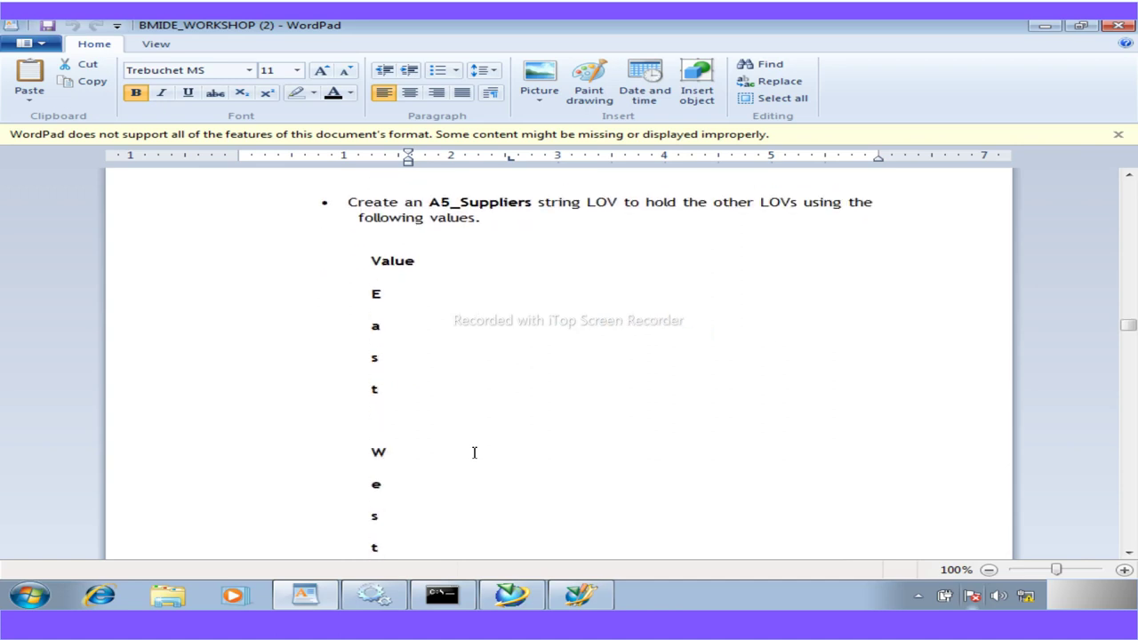
{"action": "scroll", "coordinate": [474, 452], "scroll_direction": "up", "scroll_amount": 3}
{"action": "left_click_drag", "start_coordinate": [531, 345], "coordinate": [440, 349]}
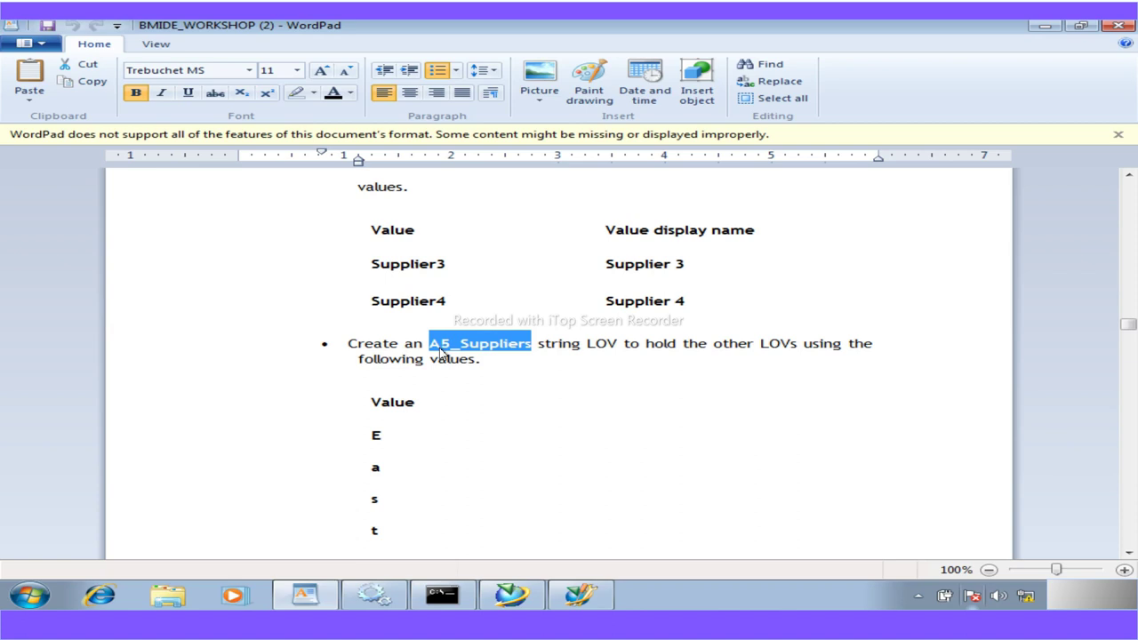
{"action": "left_click", "coordinate": [579, 595]}
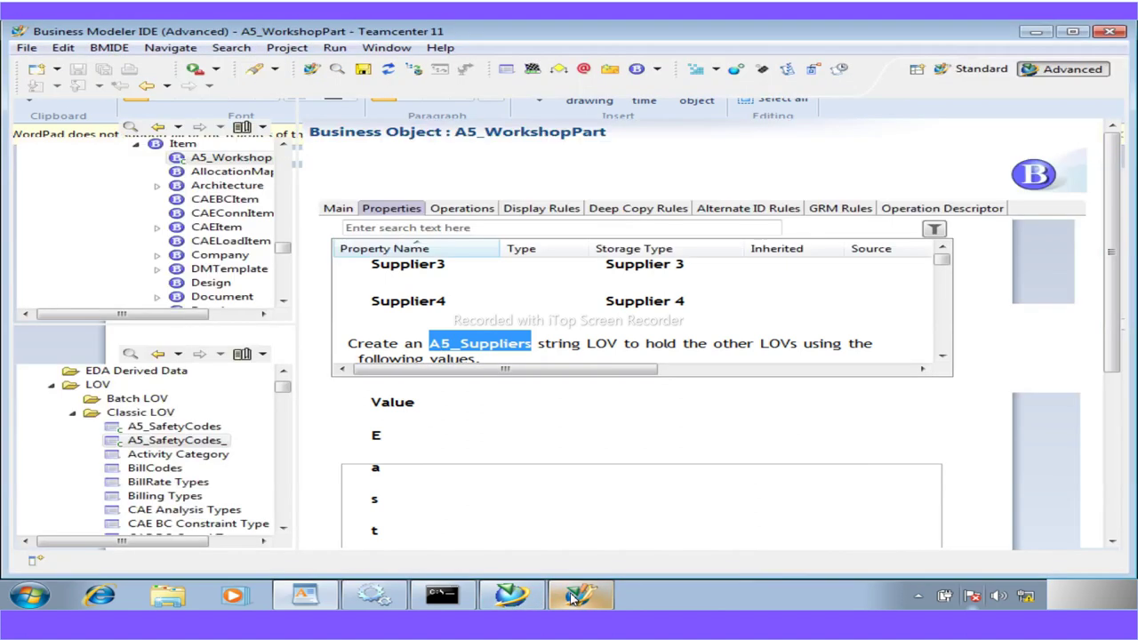
Start a new ListOfValuesString Classic LOV named A5_Suppliers under the Classic LOV folder
{"action": "right_click", "coordinate": [142, 413]}
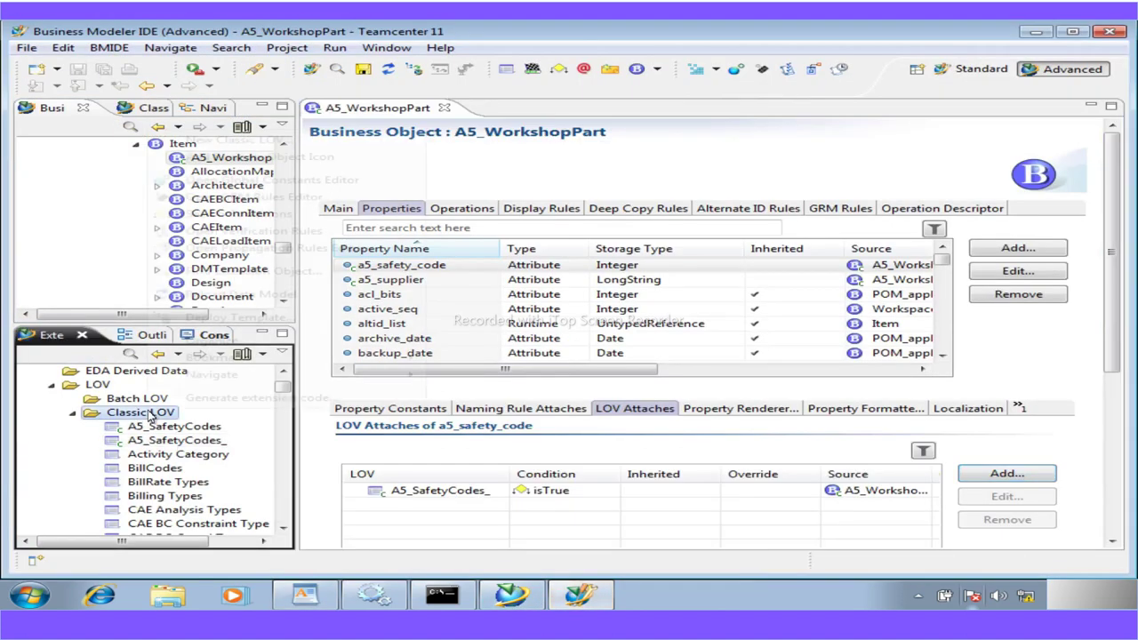
{"action": "left_click", "coordinate": [226, 140]}
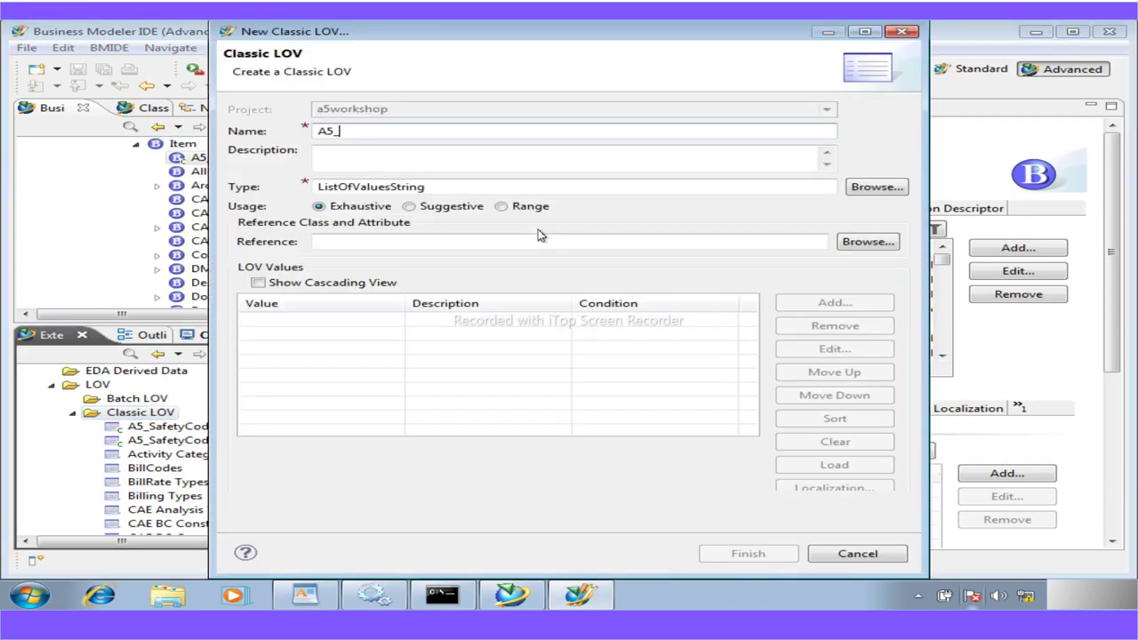
{"action": "left_click_drag", "start_coordinate": [345, 131], "coordinate": [256, 124]}
{"action": "type", "text": "A5_Suppliers"}
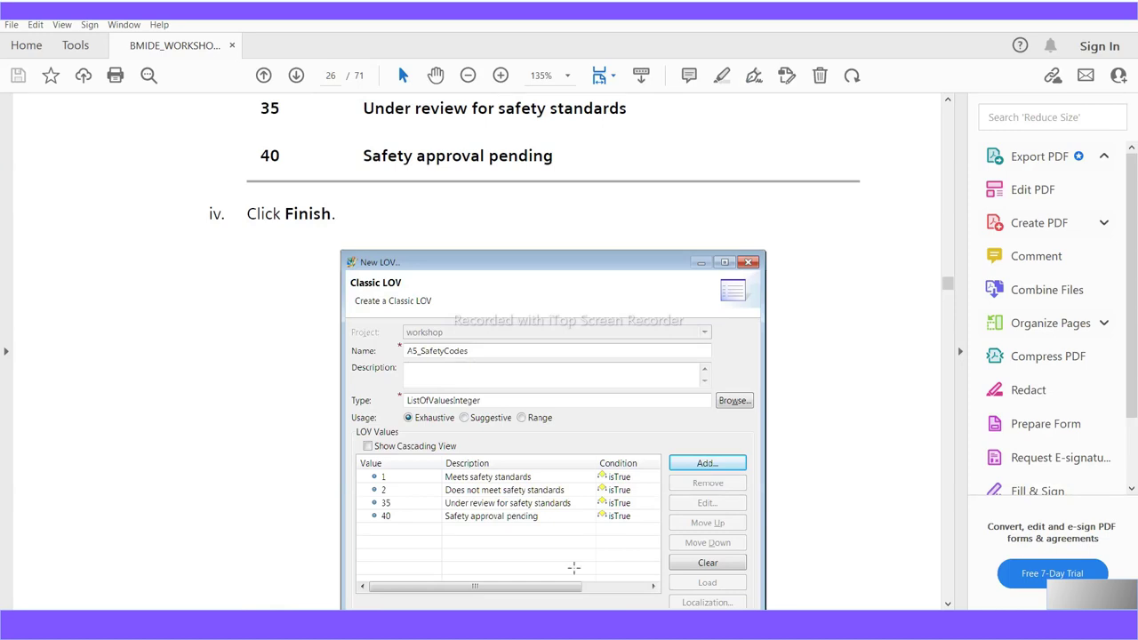
{"action": "scroll", "coordinate": [534, 528], "scroll_direction": "down", "scroll_amount": 6}
{"action": "scroll", "coordinate": [534, 529], "scroll_direction": "down", "scroll_amount": 20}
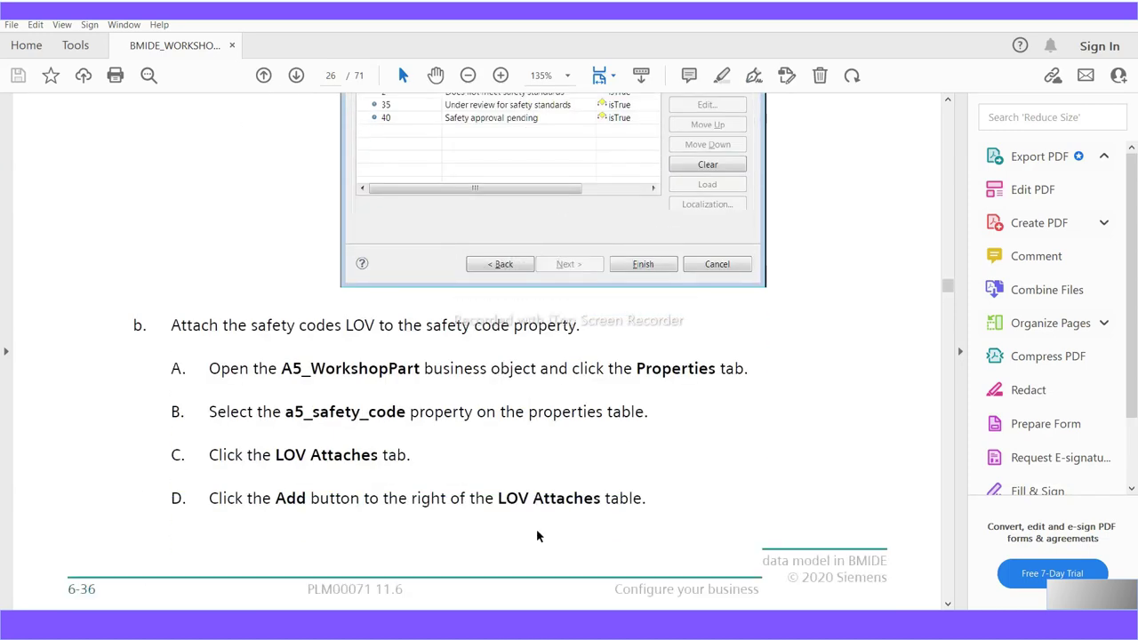
{"action": "scroll", "coordinate": [536, 528], "scroll_direction": "down", "scroll_amount": 20}
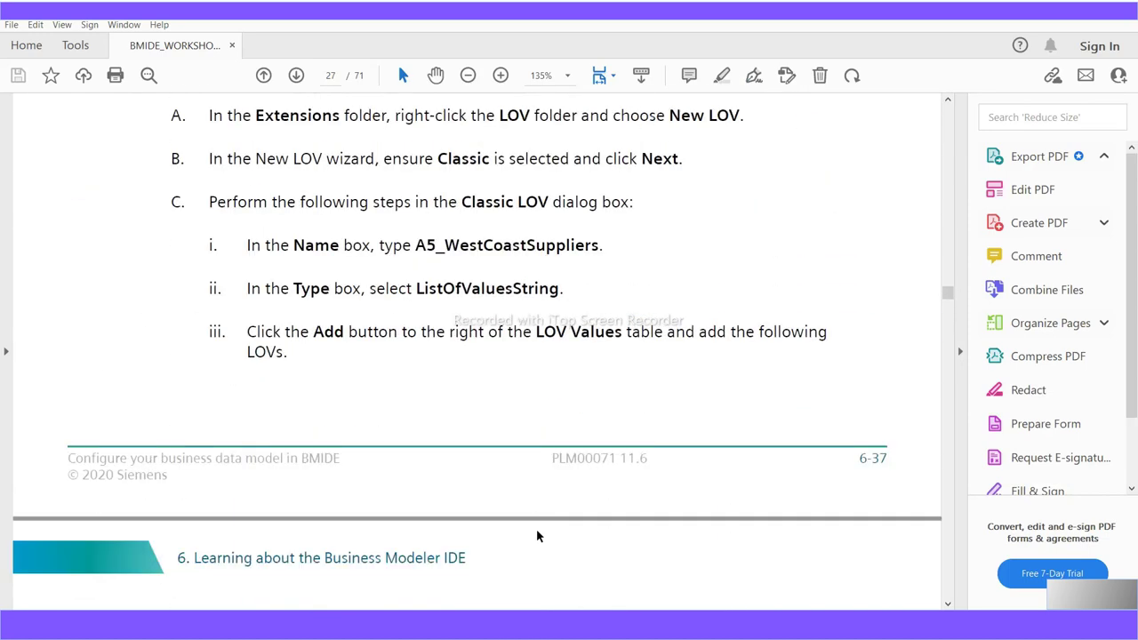
{"action": "scroll", "coordinate": [536, 536], "scroll_direction": "down", "scroll_amount": 2}
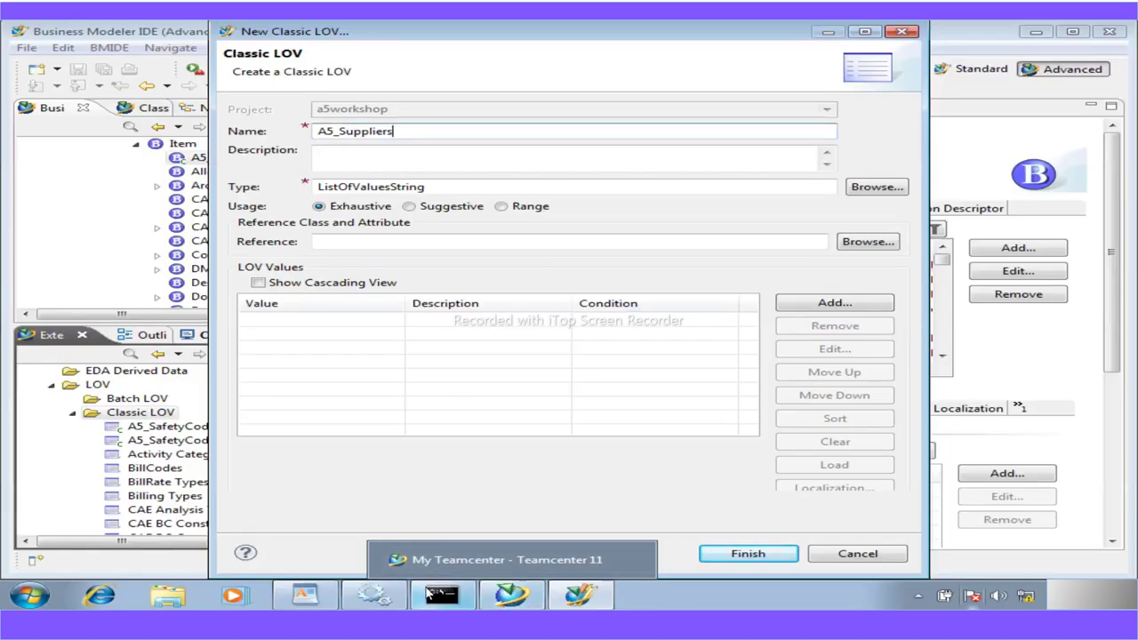
Copy East from the guide and add it as the first A5_Suppliers value
{"action": "left_click", "coordinate": [309, 602]}
{"action": "scroll", "coordinate": [389, 475], "scroll_direction": "down", "scroll_amount": 5}
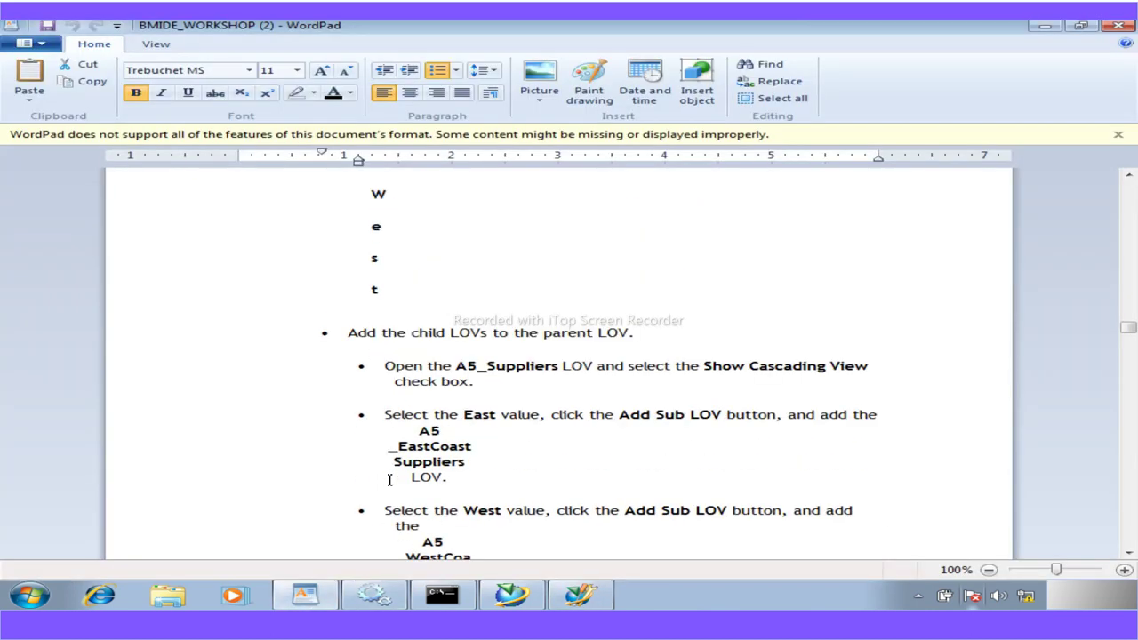
{"action": "left_click_drag", "start_coordinate": [472, 415], "coordinate": [493, 418]}
{"action": "left_click", "coordinate": [495, 416]}
{"action": "scroll", "coordinate": [495, 416], "scroll_direction": "up", "scroll_amount": 2}
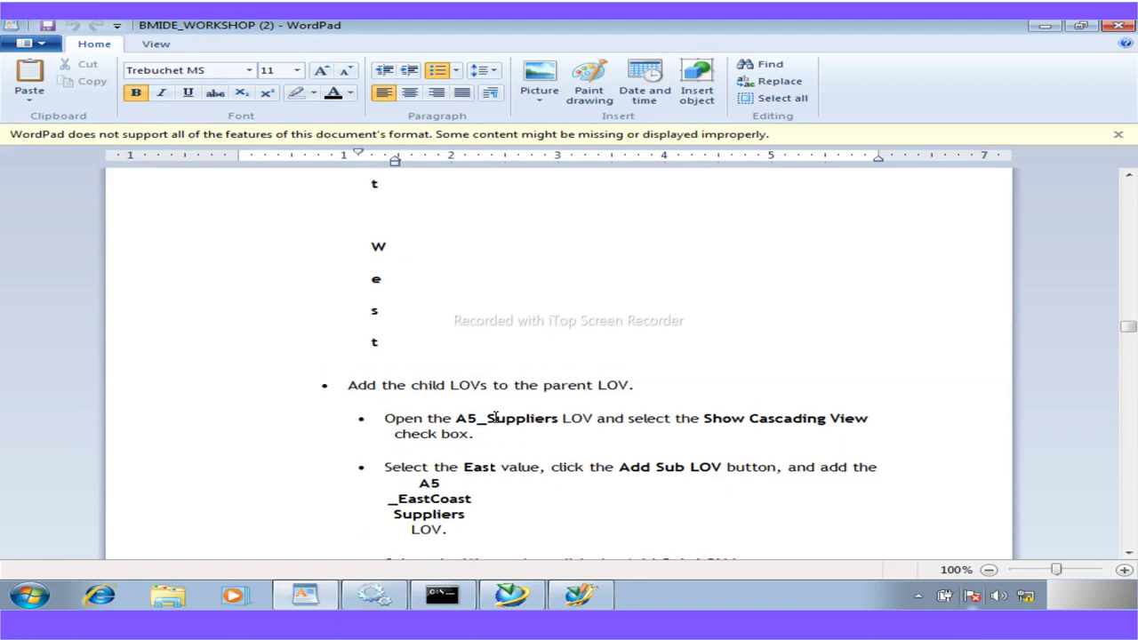
{"action": "left_click_drag", "start_coordinate": [474, 513], "coordinate": [469, 518]}
{"action": "key", "text": "ctrl+c"}
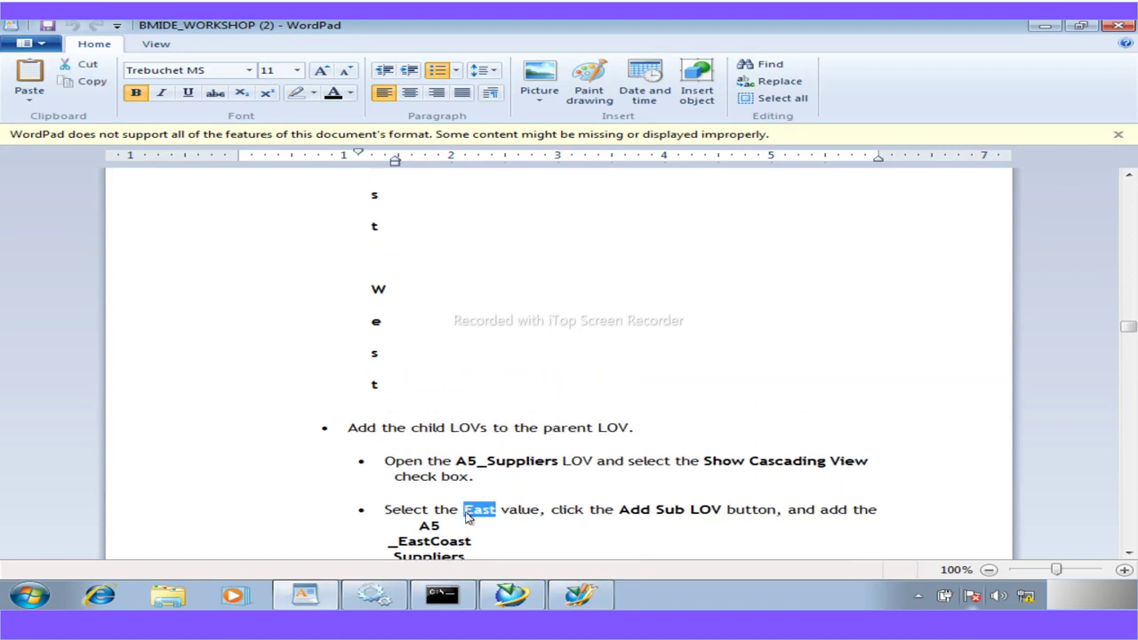
{"action": "left_click", "coordinate": [562, 601]}
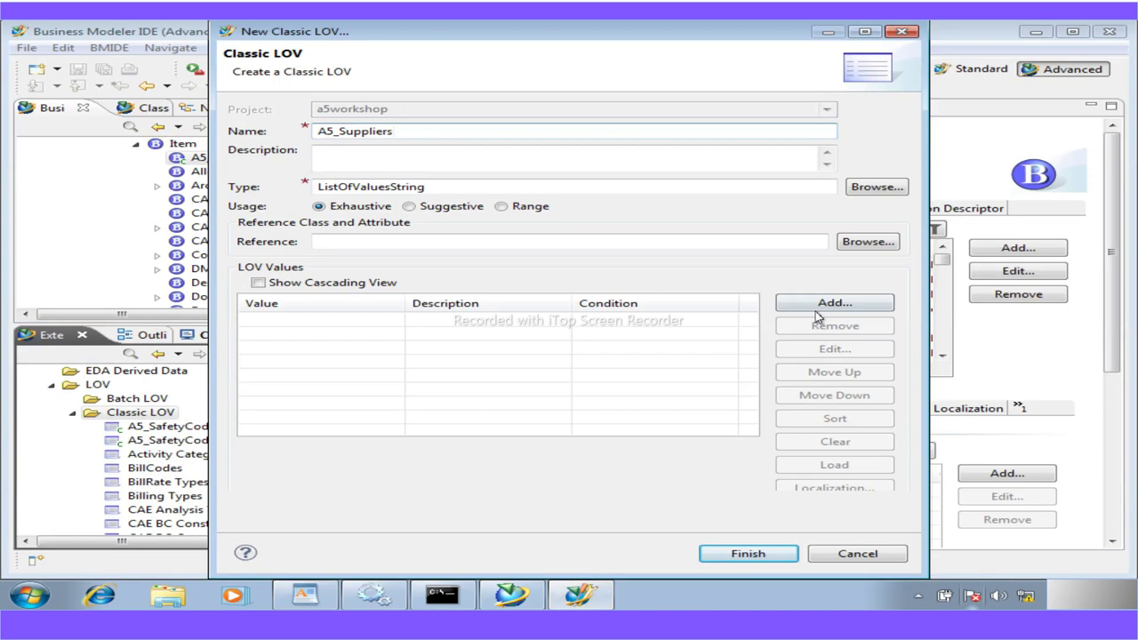
{"action": "left_click", "coordinate": [834, 303]}
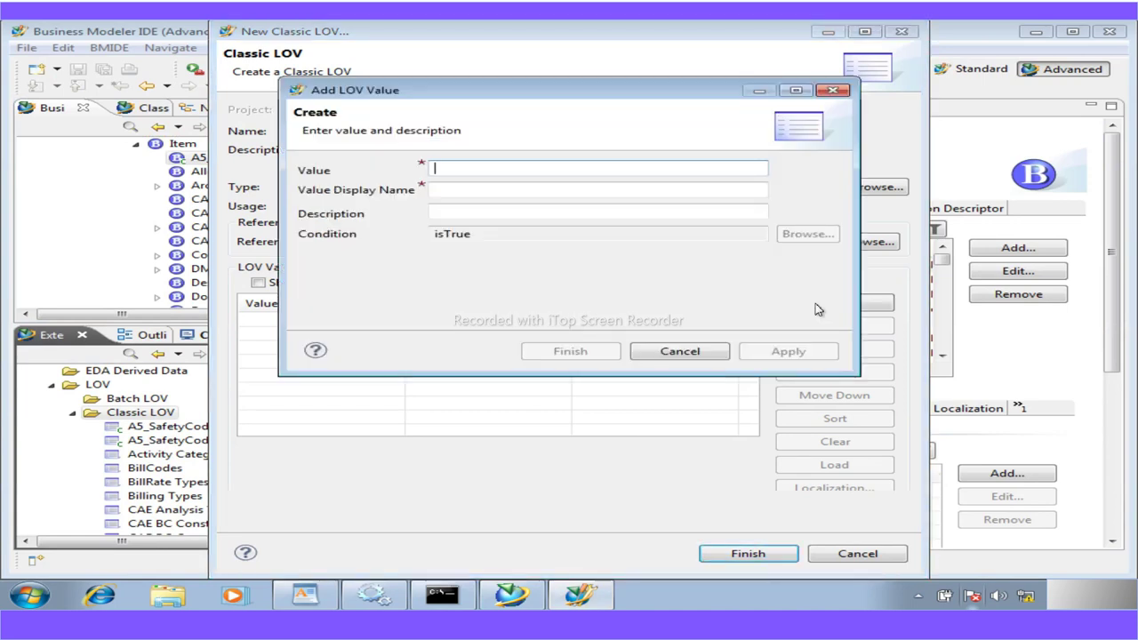
{"action": "key", "text": "ctrl+v"}
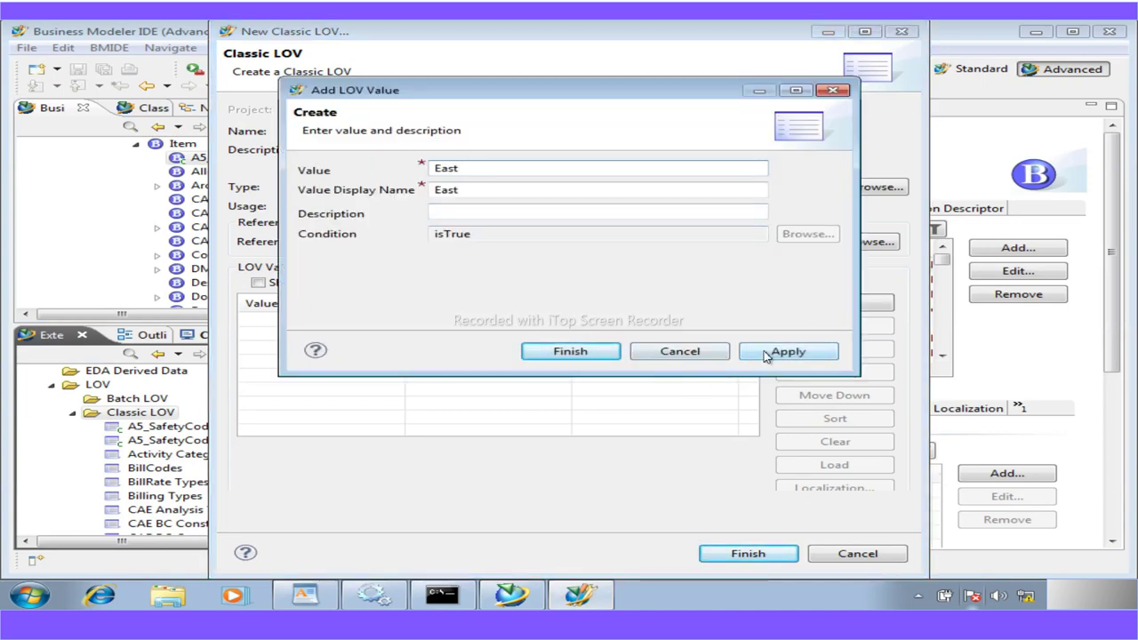
{"action": "left_click", "coordinate": [764, 353]}
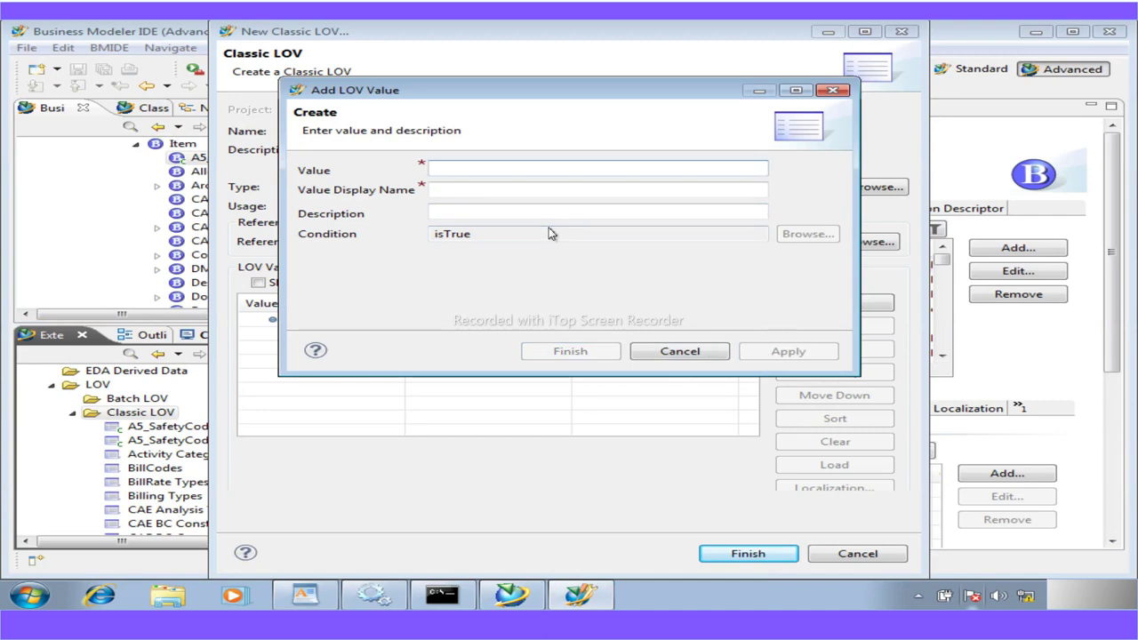
Add West as the second value and finish creating A5_Suppliers
{"action": "left_click_drag", "start_coordinate": [462, 98], "coordinate": [667, 166]}
{"action": "type", "text": "Wear"}
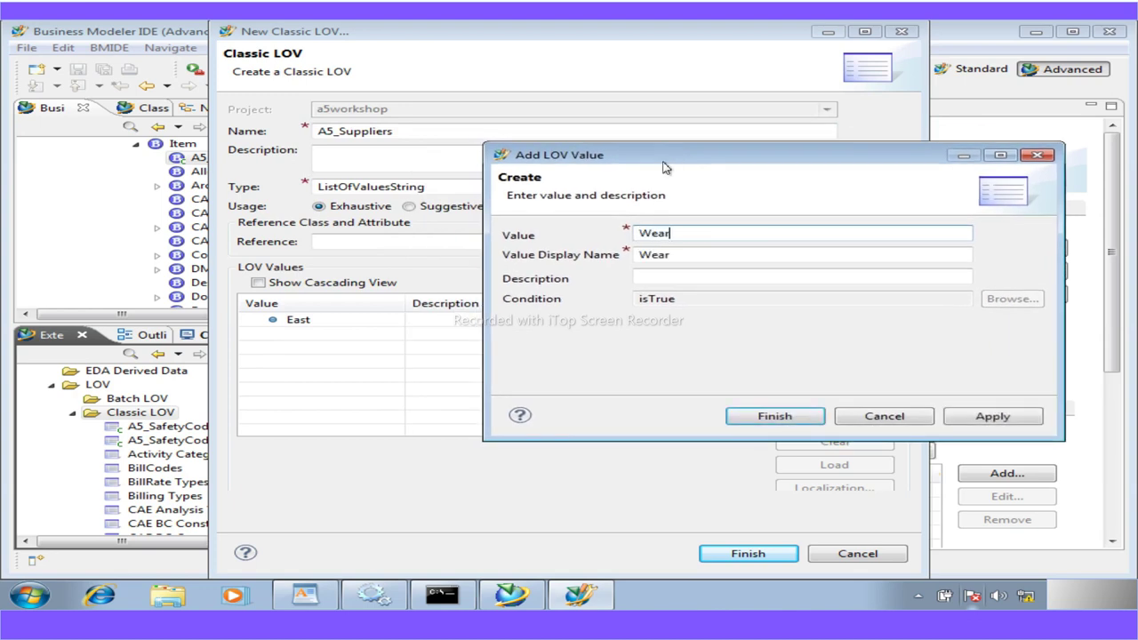
{"action": "key", "text": "BackSpace"}
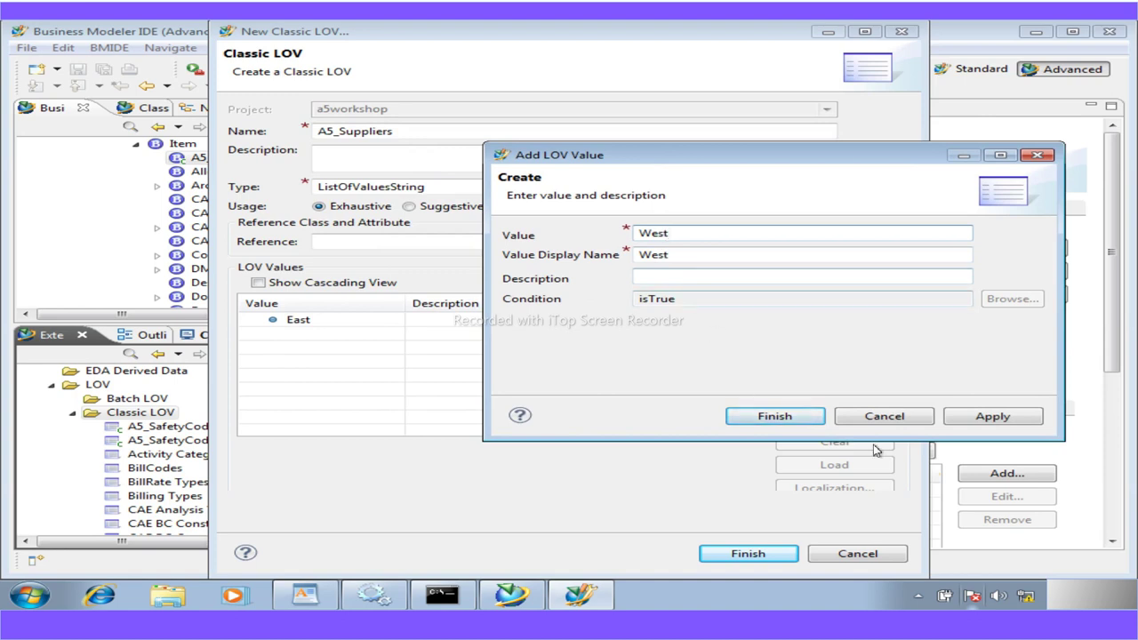
{"action": "left_click", "coordinate": [967, 418]}
{"action": "left_click", "coordinate": [889, 417]}
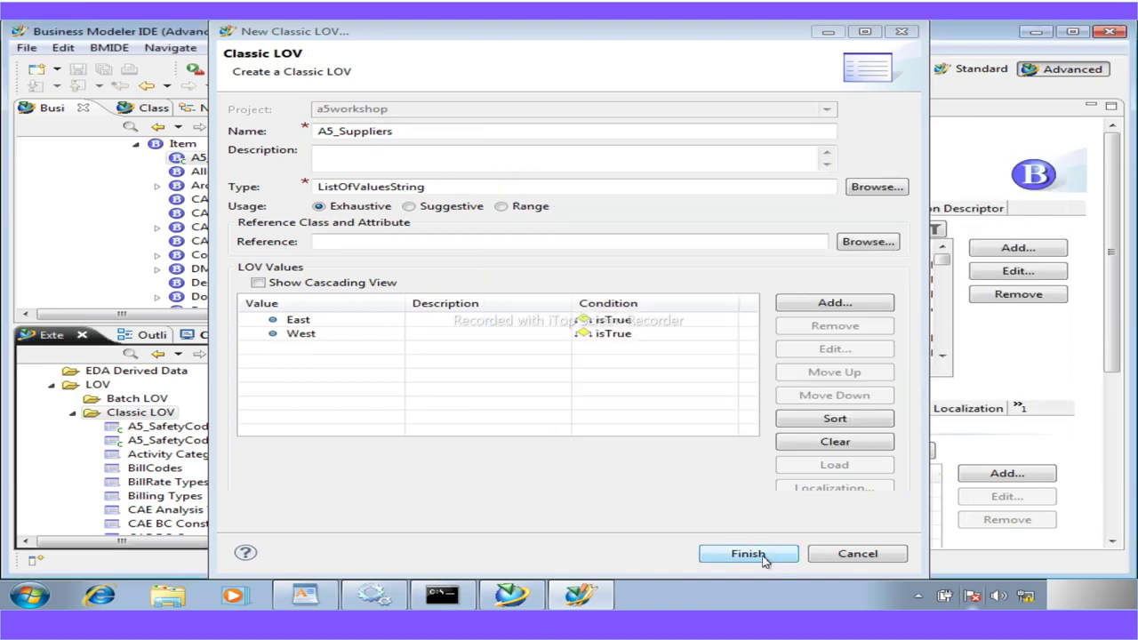
{"action": "left_click", "coordinate": [748, 554]}
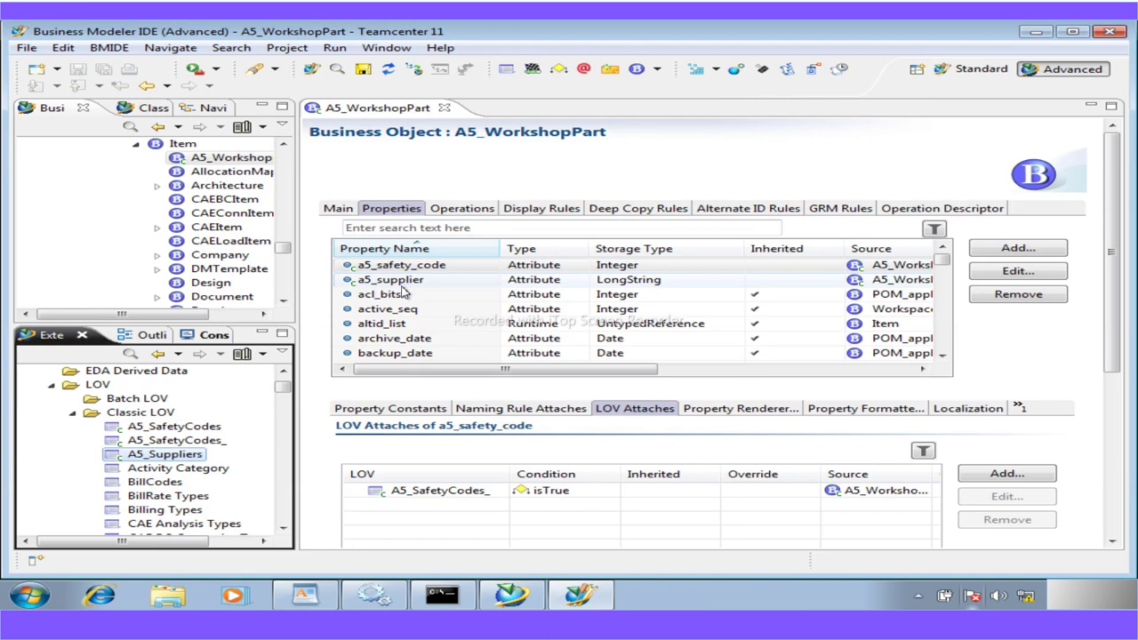
View a5_supplier's empty LOV attachments, then scroll the guide to the sub-LOV steps
{"action": "left_click", "coordinate": [396, 280]}
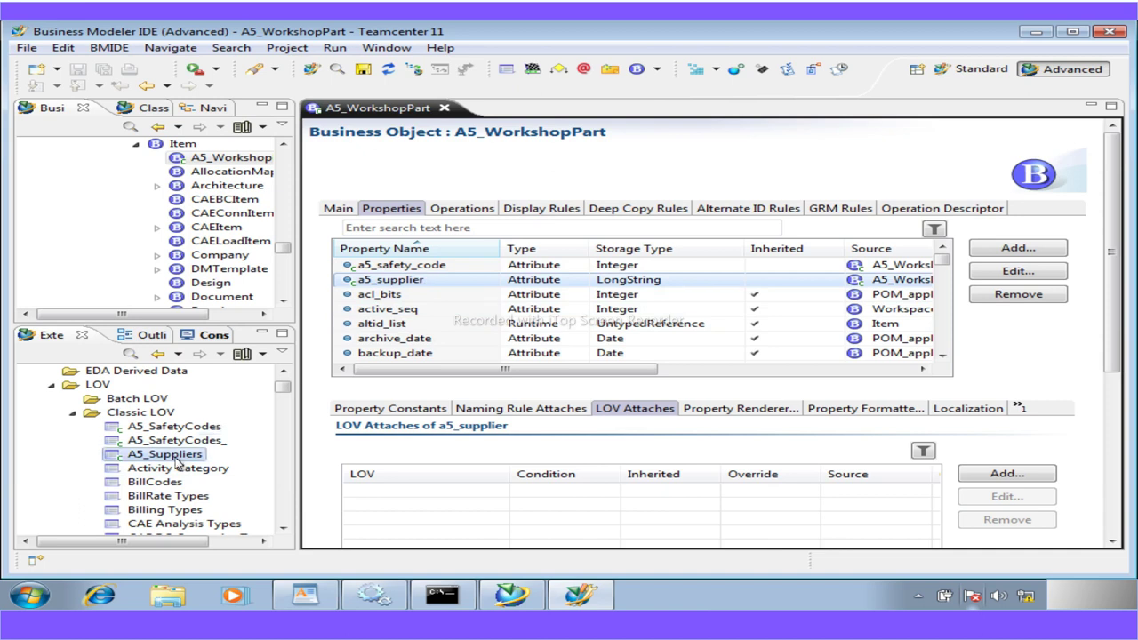
{"action": "left_click", "coordinate": [305, 594]}
{"action": "scroll", "coordinate": [540, 499], "scroll_direction": "down", "scroll_amount": 1}
{"action": "scroll", "coordinate": [541, 500], "scroll_direction": "down", "scroll_amount": 5}
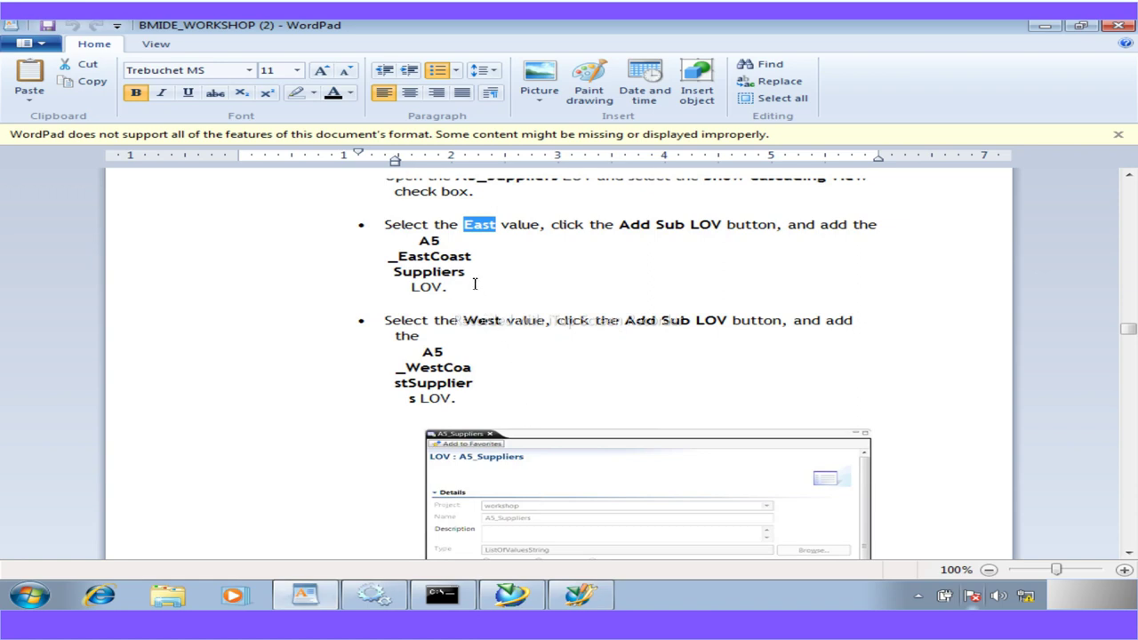
Copy the A5_WestCoastSuppliers name from the guide and select the Classic LOV folder
{"action": "double_click", "coordinate": [431, 269]}
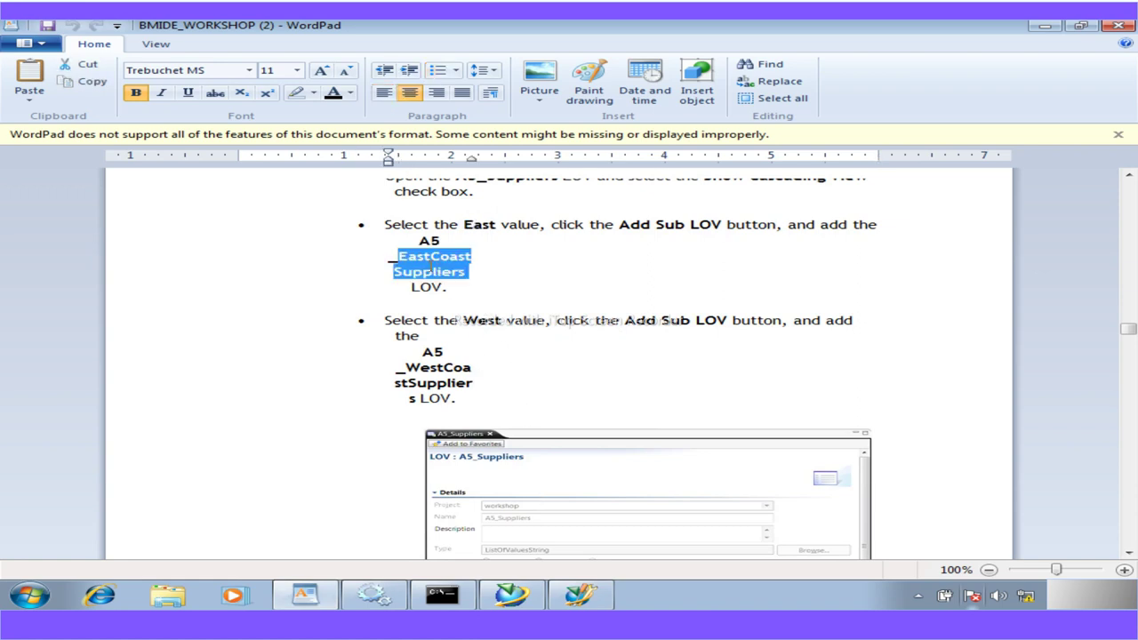
{"action": "left_click", "coordinate": [420, 240], "text": "shift"}
{"action": "scroll", "coordinate": [530, 488], "scroll_direction": "up", "scroll_amount": 15}
{"action": "scroll", "coordinate": [530, 488], "scroll_direction": "up", "scroll_amount": 5}
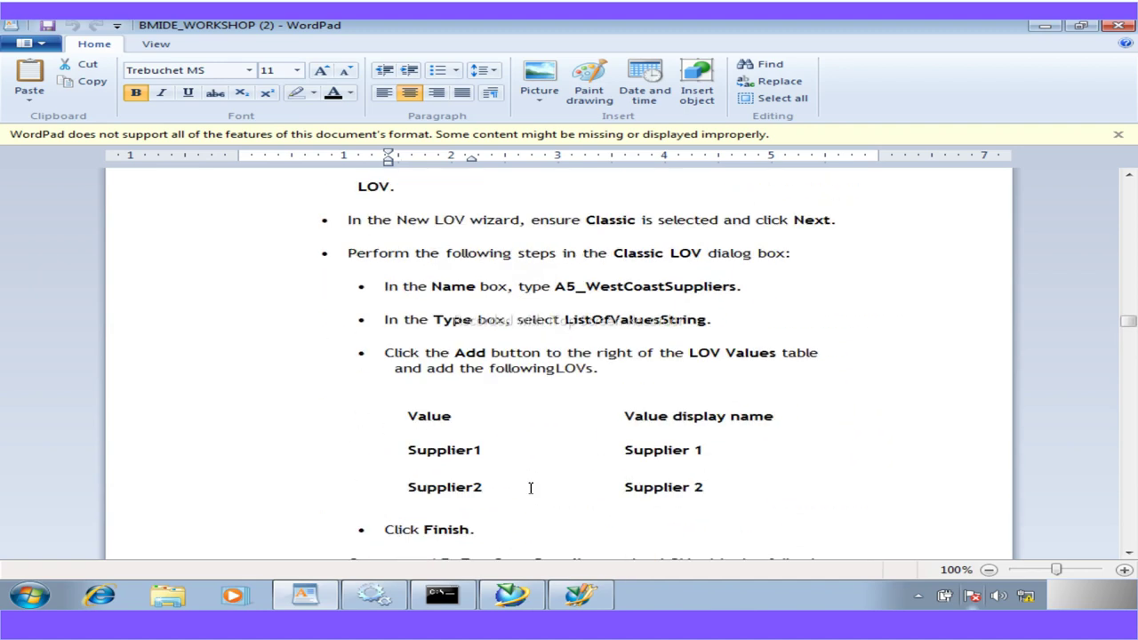
{"action": "scroll", "coordinate": [531, 488], "scroll_direction": "up", "scroll_amount": 2}
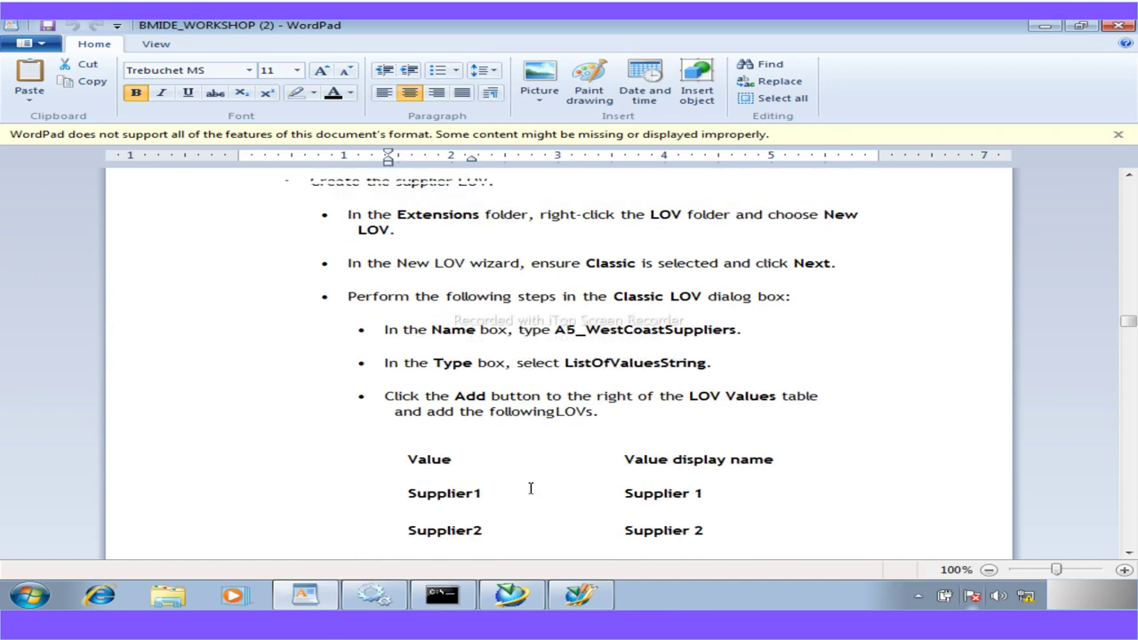
{"action": "scroll", "coordinate": [530, 488], "scroll_direction": "down", "scroll_amount": 4}
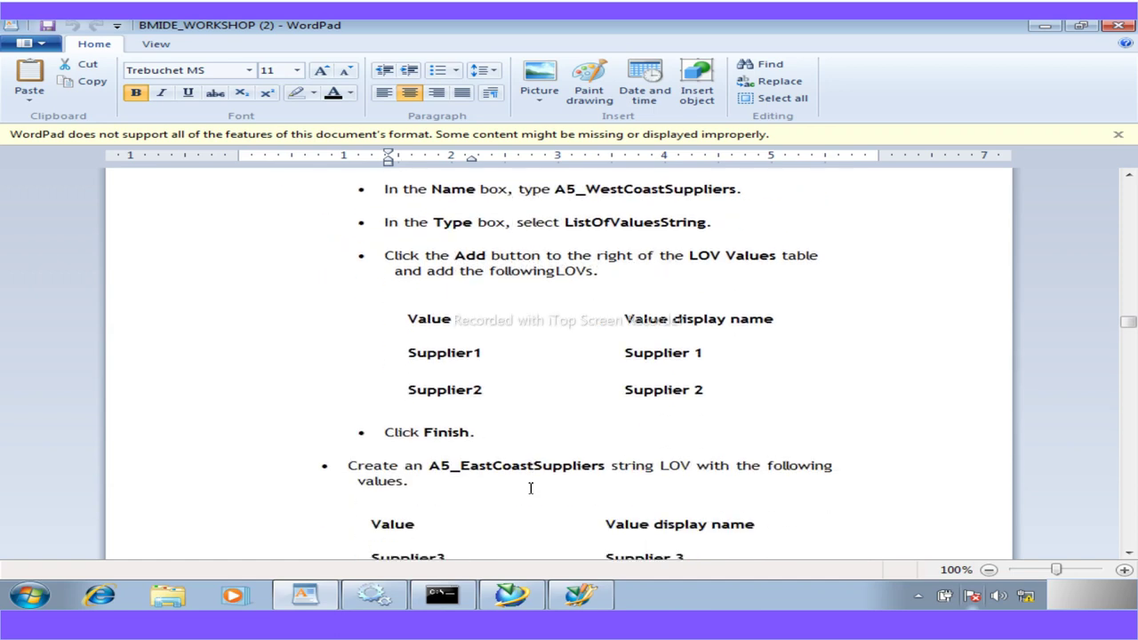
{"action": "scroll", "coordinate": [736, 263], "scroll_direction": "up", "scroll_amount": 1}
{"action": "left_click_drag", "start_coordinate": [737, 238], "coordinate": [555, 238]}
{"action": "key", "text": "ctrl+c"}
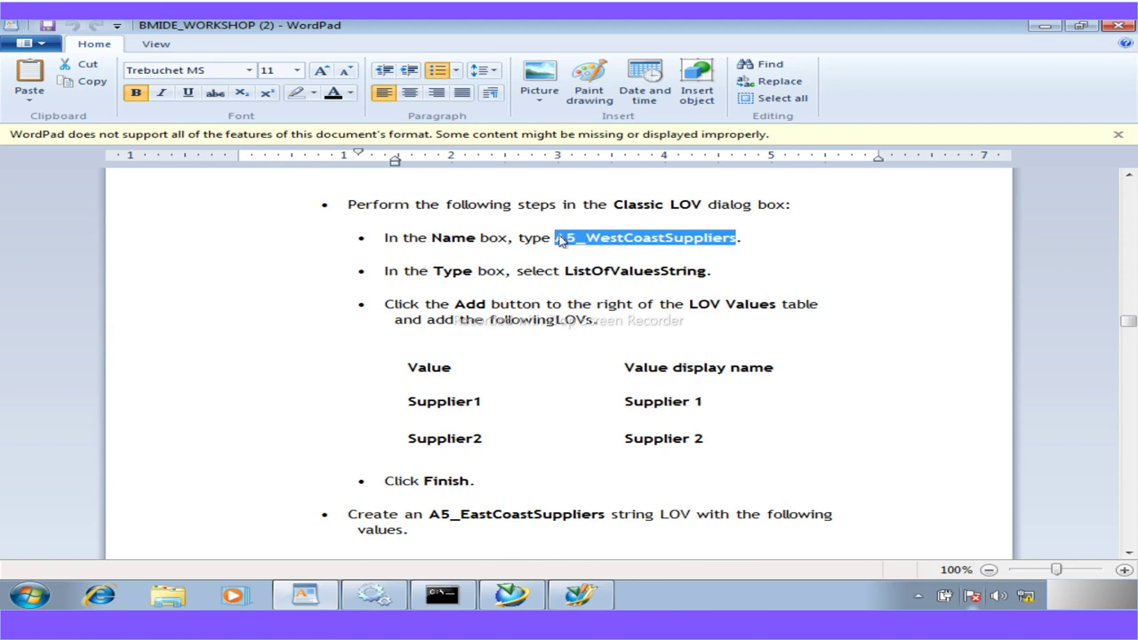
{"action": "left_click", "coordinate": [578, 594]}
{"action": "left_click", "coordinate": [113, 415]}
Start a new Classic LOV named A5_WestCoastSuppliers
{"action": "right_click", "coordinate": [112, 416]}
{"action": "left_click", "coordinate": [347, 186]}
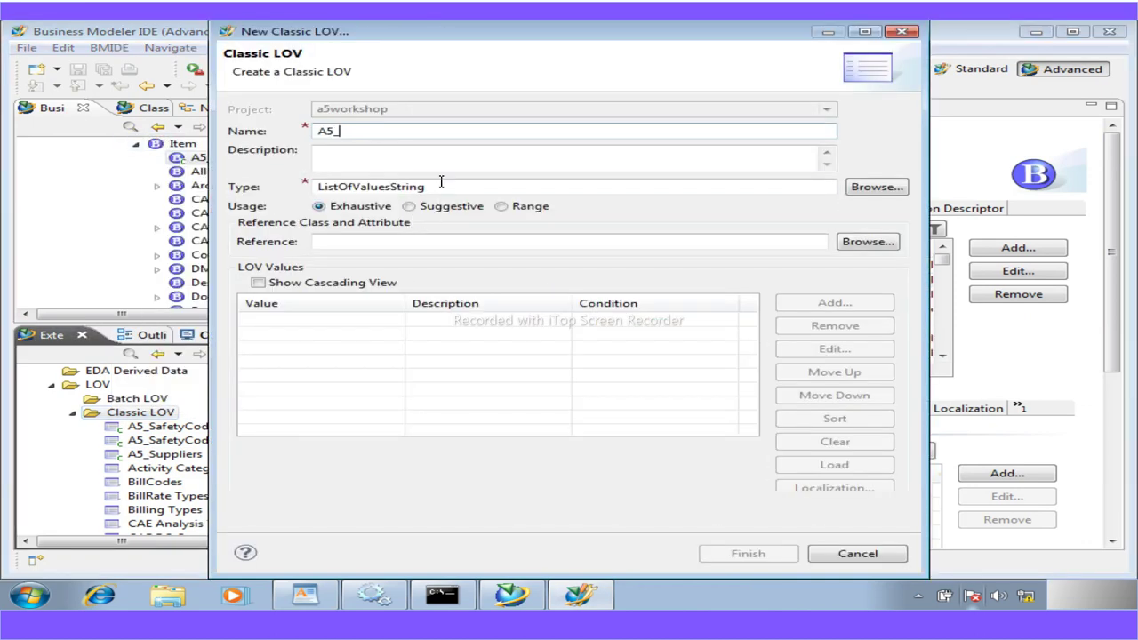
{"action": "left_click_drag", "start_coordinate": [343, 131], "coordinate": [255, 126]}
{"action": "key", "text": "ctrl+v"}
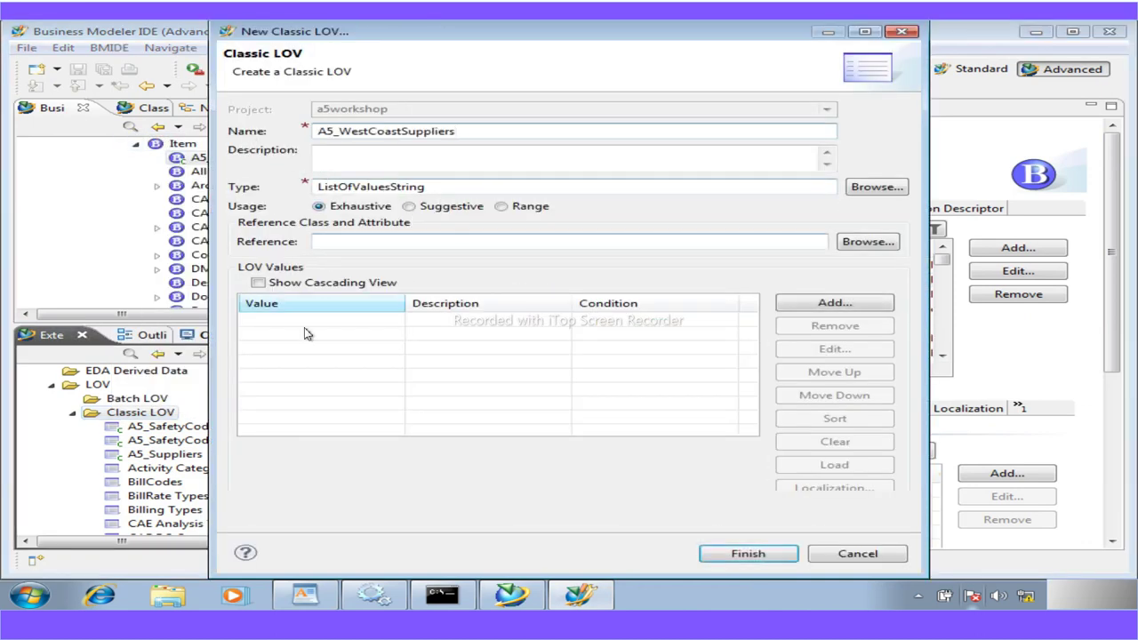
Add values Supplier1 and Supplier2, then finish creating the LOV
{"action": "left_click", "coordinate": [838, 304]}
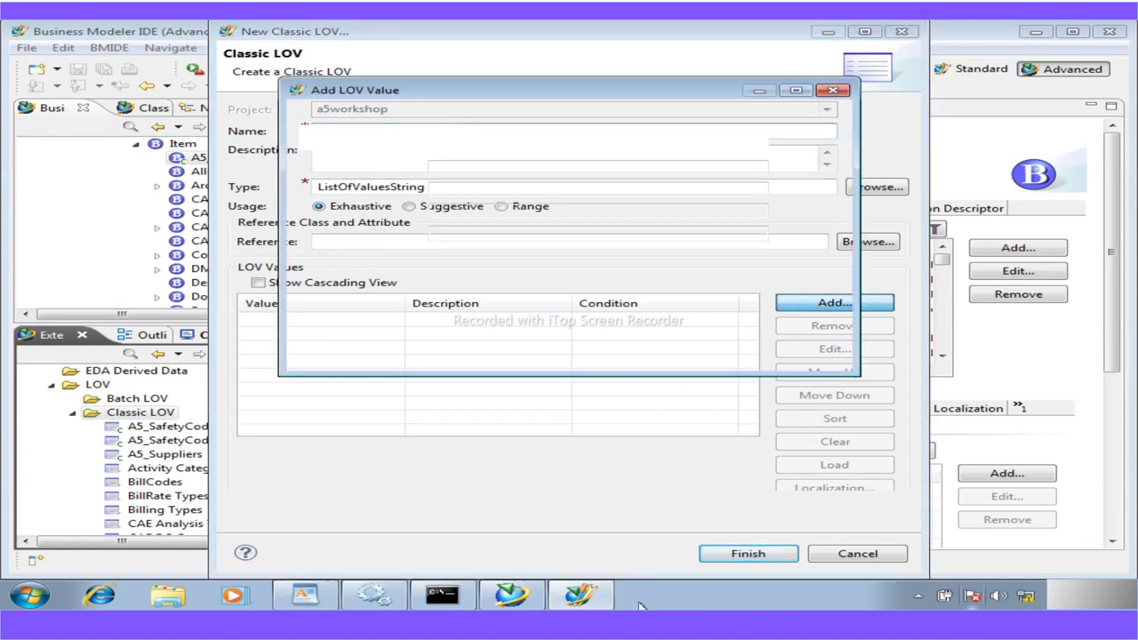
{"action": "left_click", "coordinate": [320, 601]}
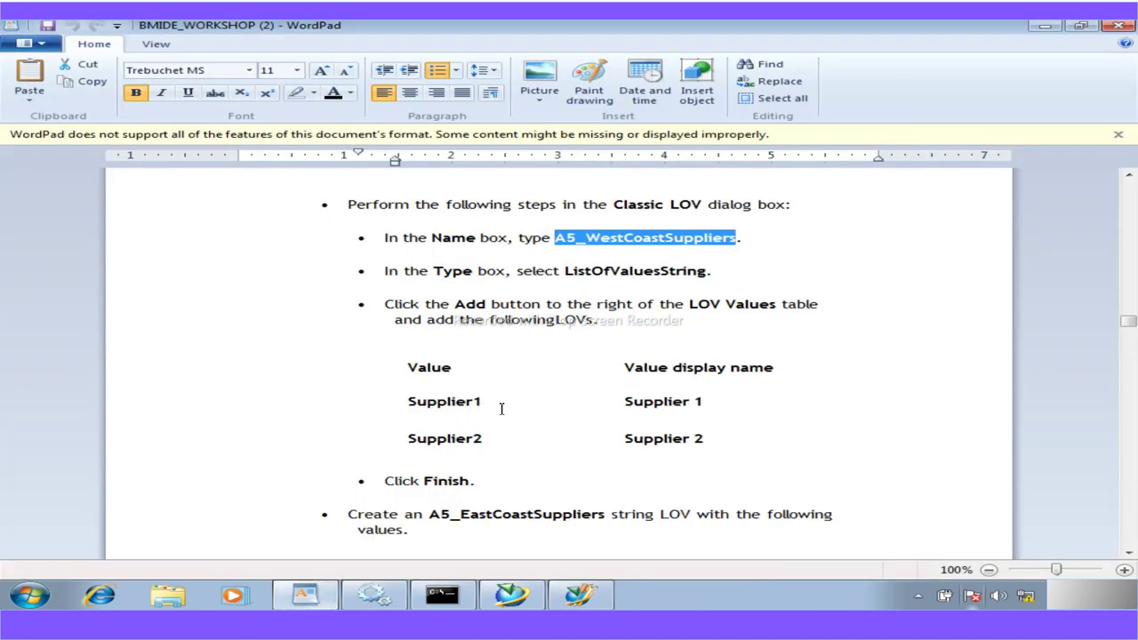
{"action": "left_click_drag", "start_coordinate": [483, 402], "coordinate": [405, 402]}
{"action": "key", "text": "ctrl+c"}
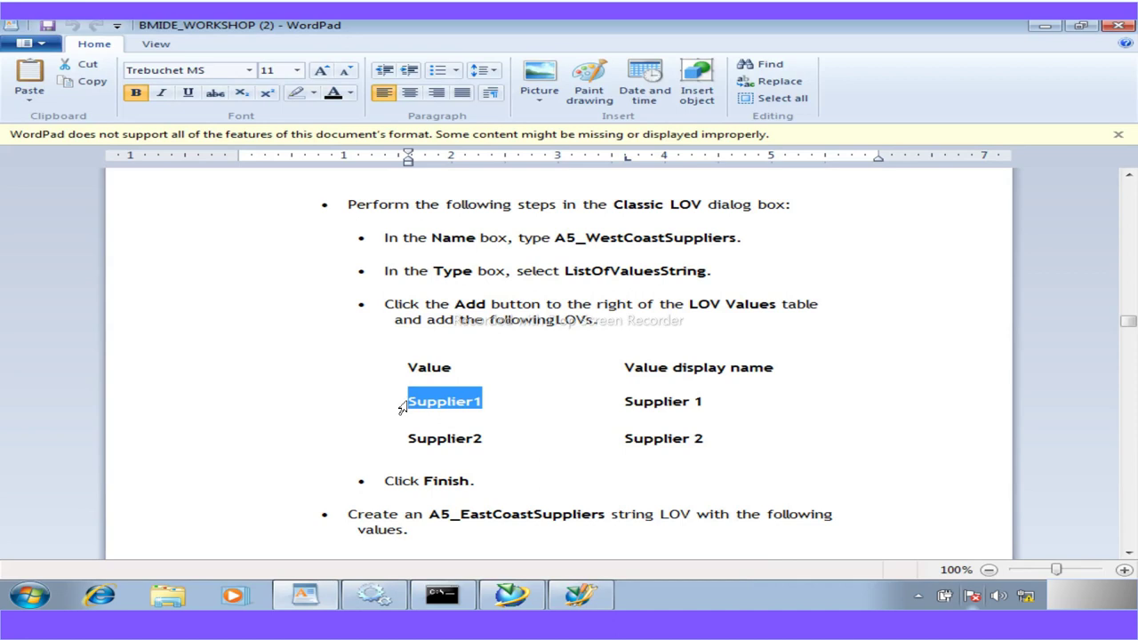
{"action": "left_click", "coordinate": [563, 601]}
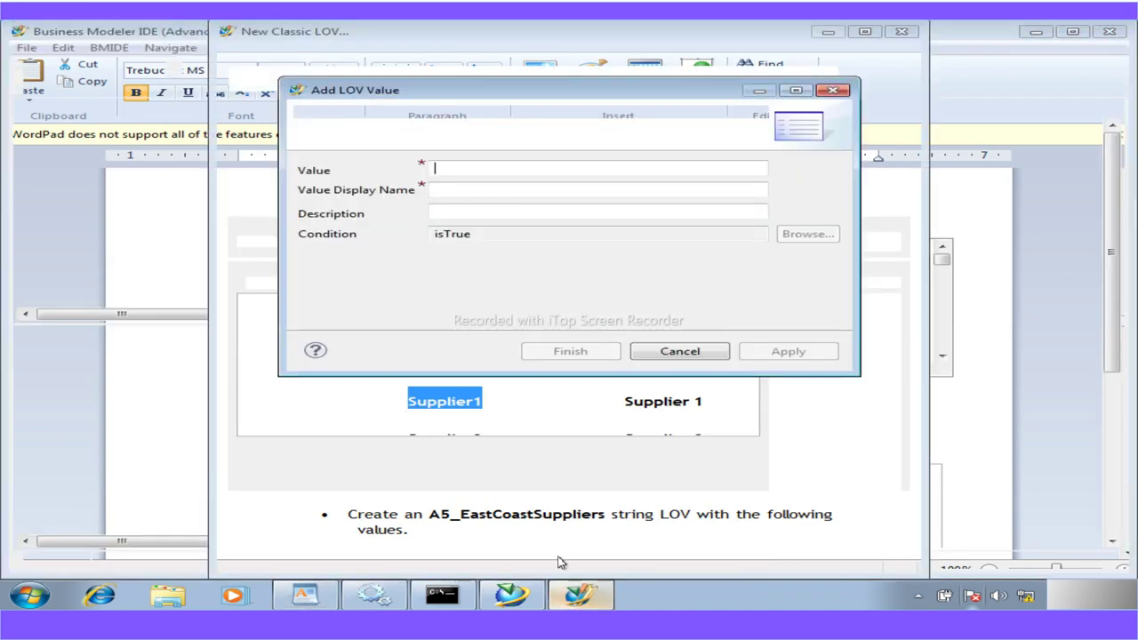
{"action": "key", "text": "ctrl+v"}
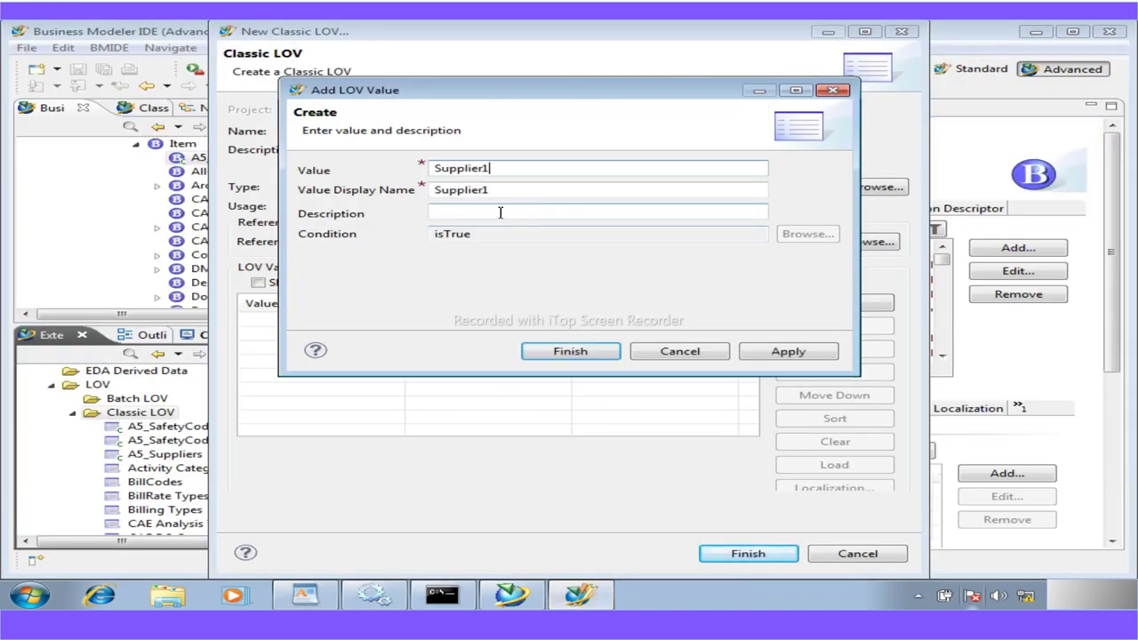
{"action": "left_click", "coordinate": [776, 353]}
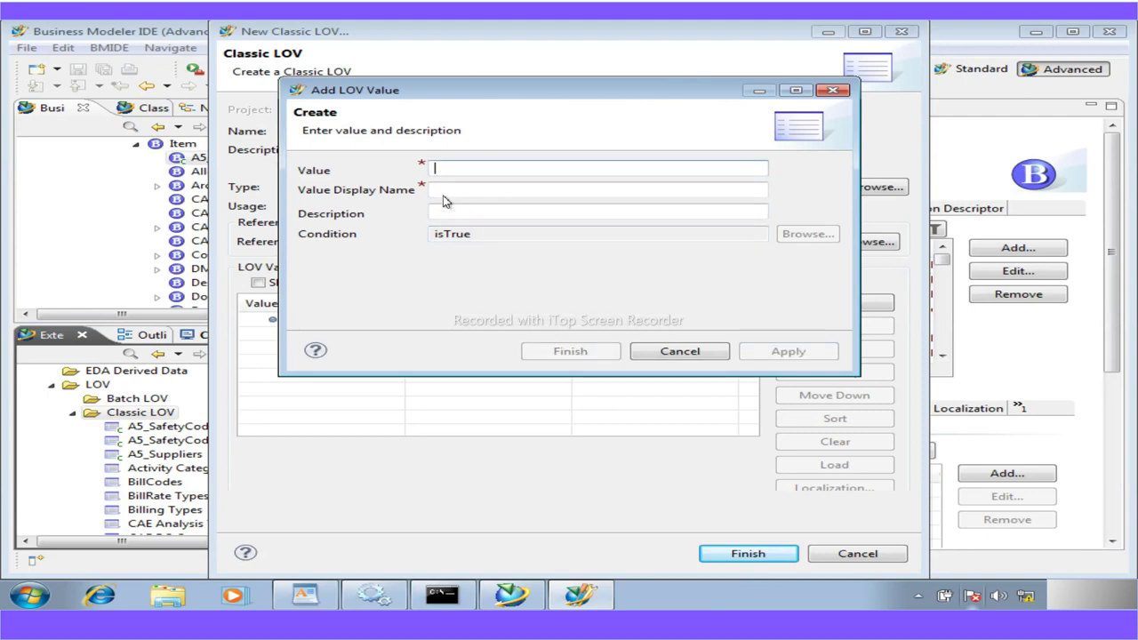
{"action": "key", "text": "ctrl+v"}
{"action": "key", "text": "BackSpace"}
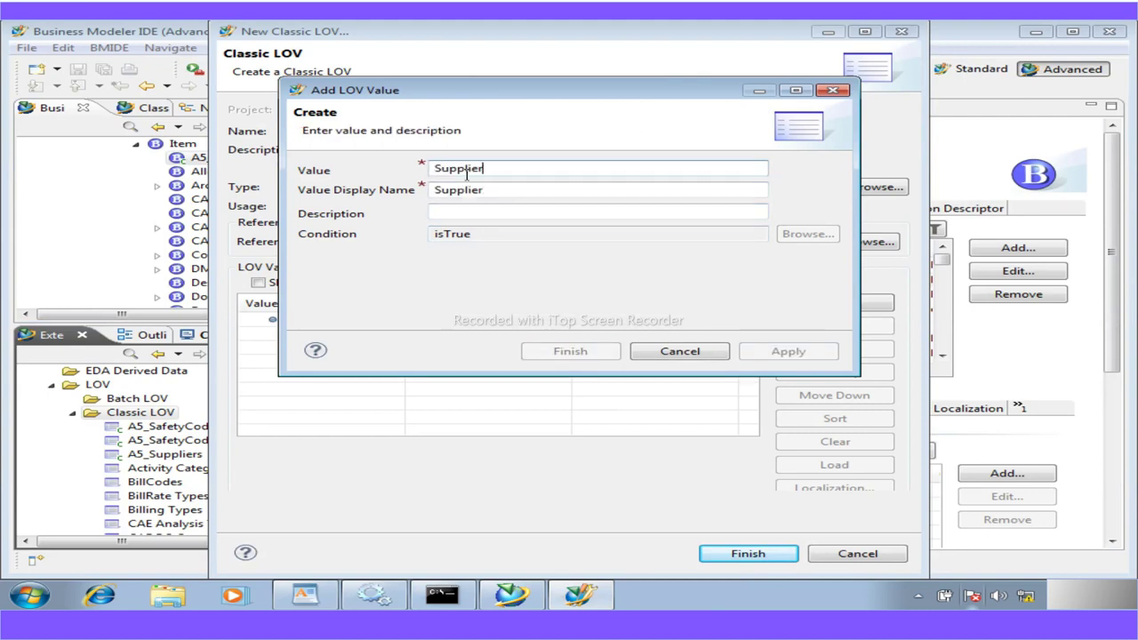
{"action": "type", "text": "2"}
{"action": "left_click", "coordinate": [767, 352]}
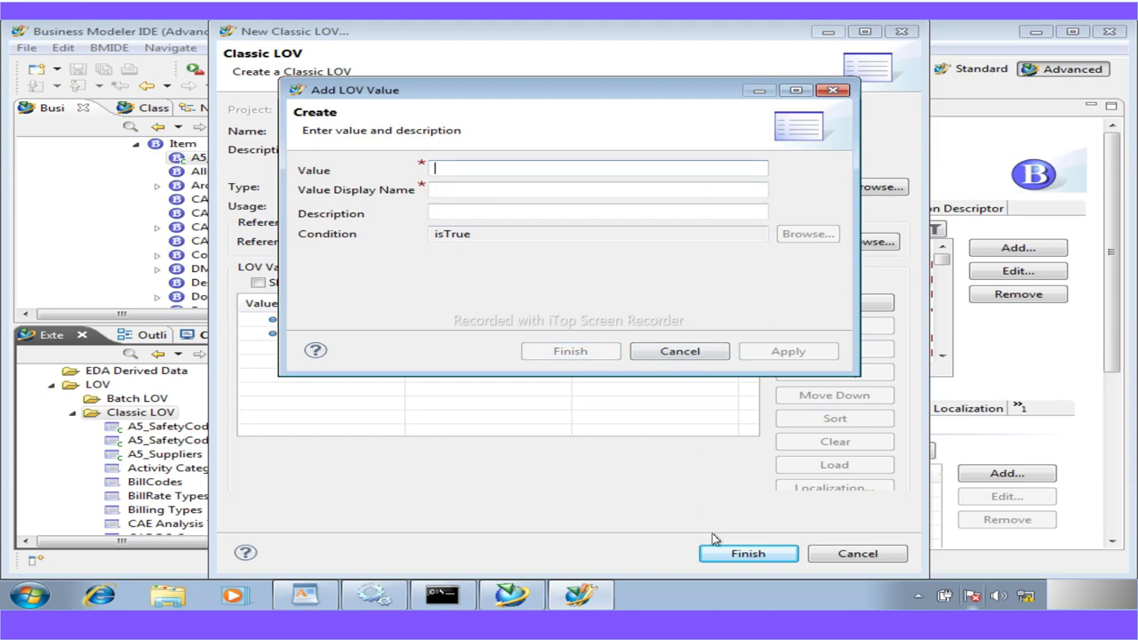
{"action": "left_click", "coordinate": [691, 354]}
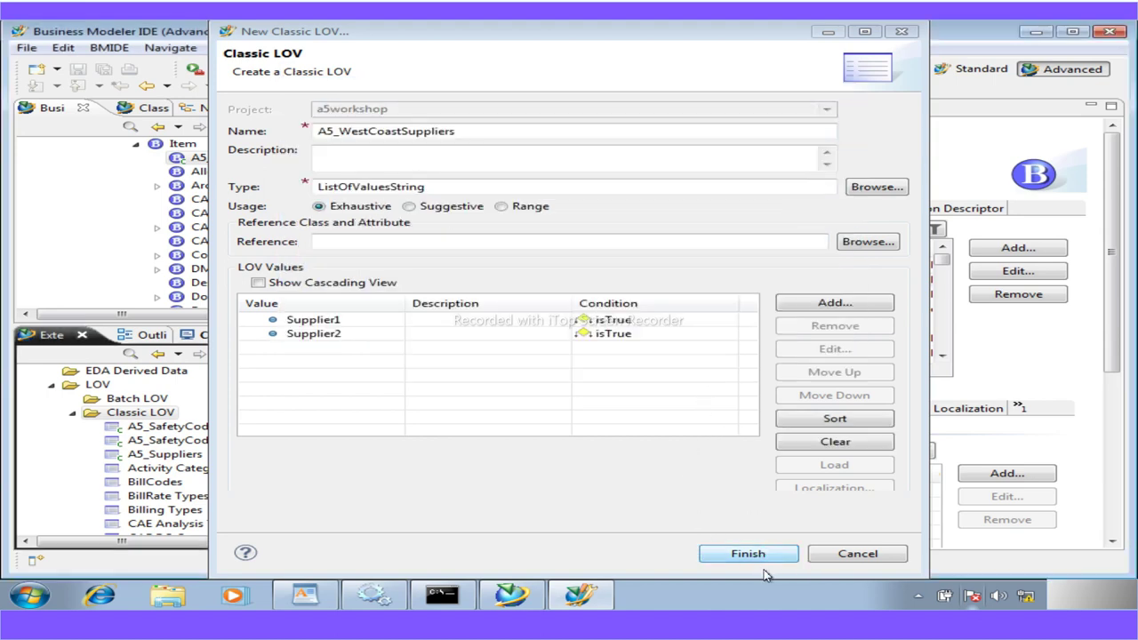
{"action": "left_click", "coordinate": [763, 554]}
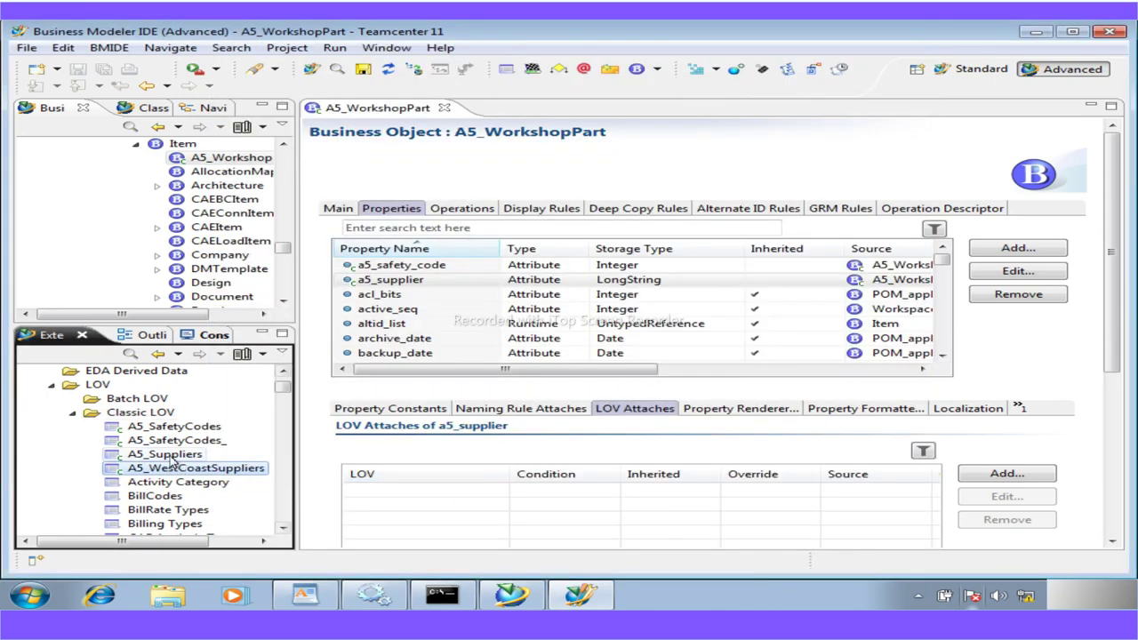
Start another Classic LOV named A5_EastCoastSuppliers, copying the name from the guide
{"action": "left_click", "coordinate": [145, 414]}
{"action": "right_click", "coordinate": [145, 414]}
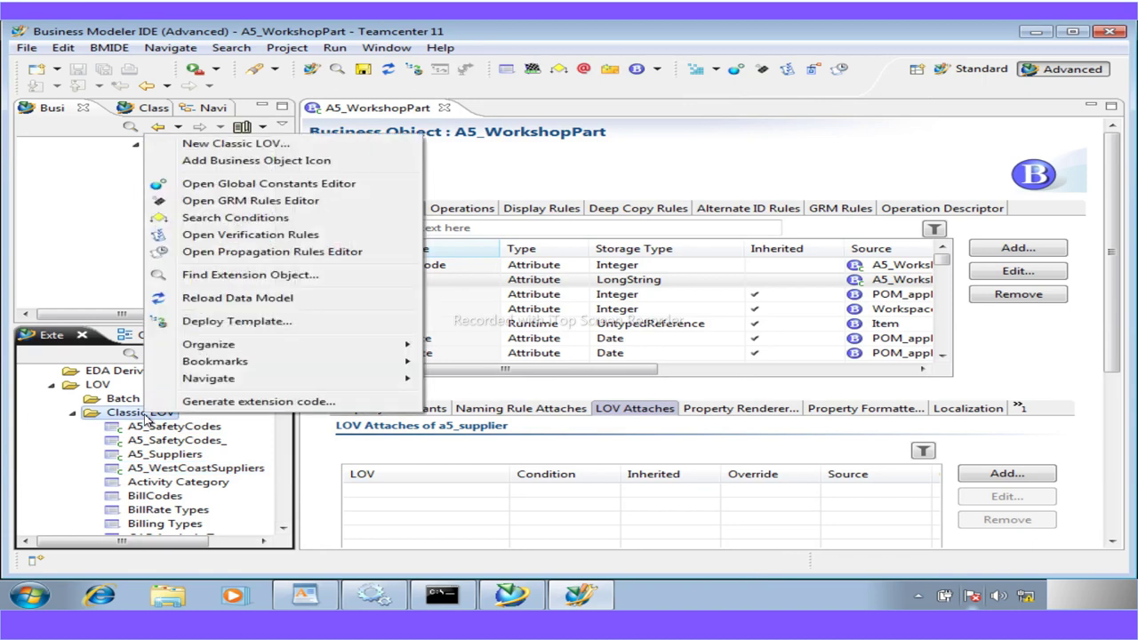
{"action": "left_click", "coordinate": [213, 146]}
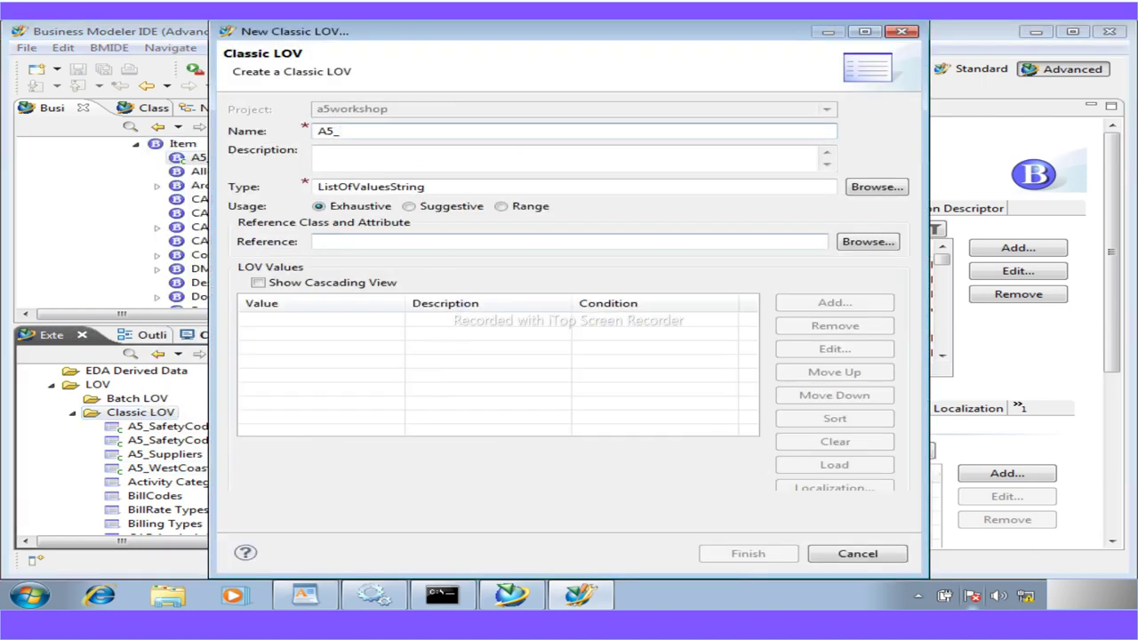
{"action": "left_click", "coordinate": [306, 595]}
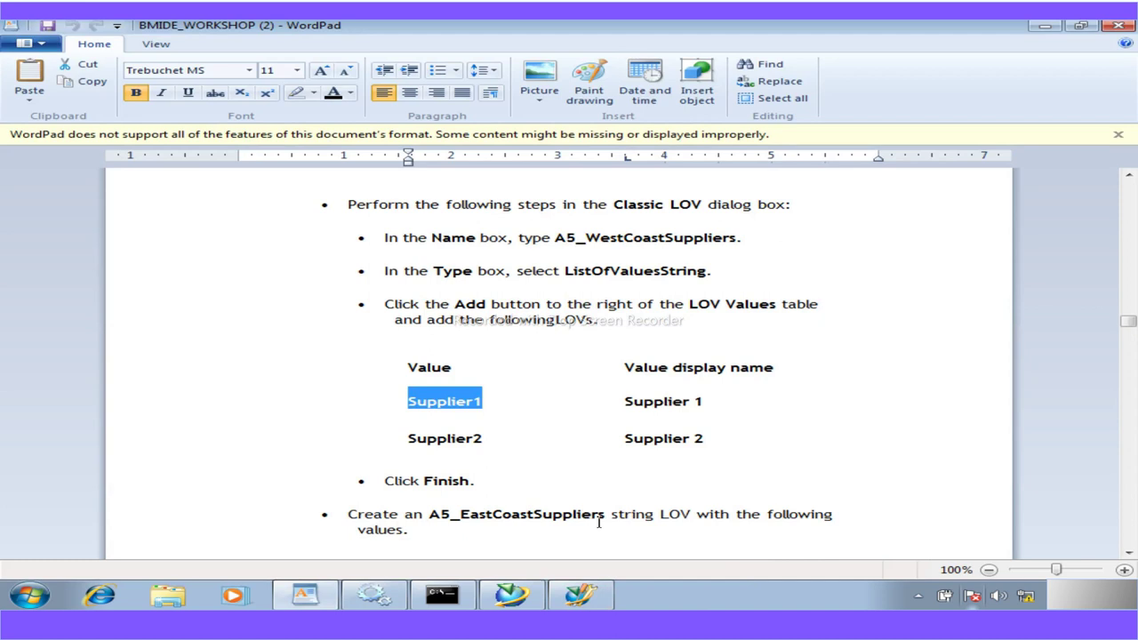
{"action": "left_click_drag", "start_coordinate": [606, 518], "coordinate": [434, 516]}
{"action": "key", "text": "ctrl+c"}
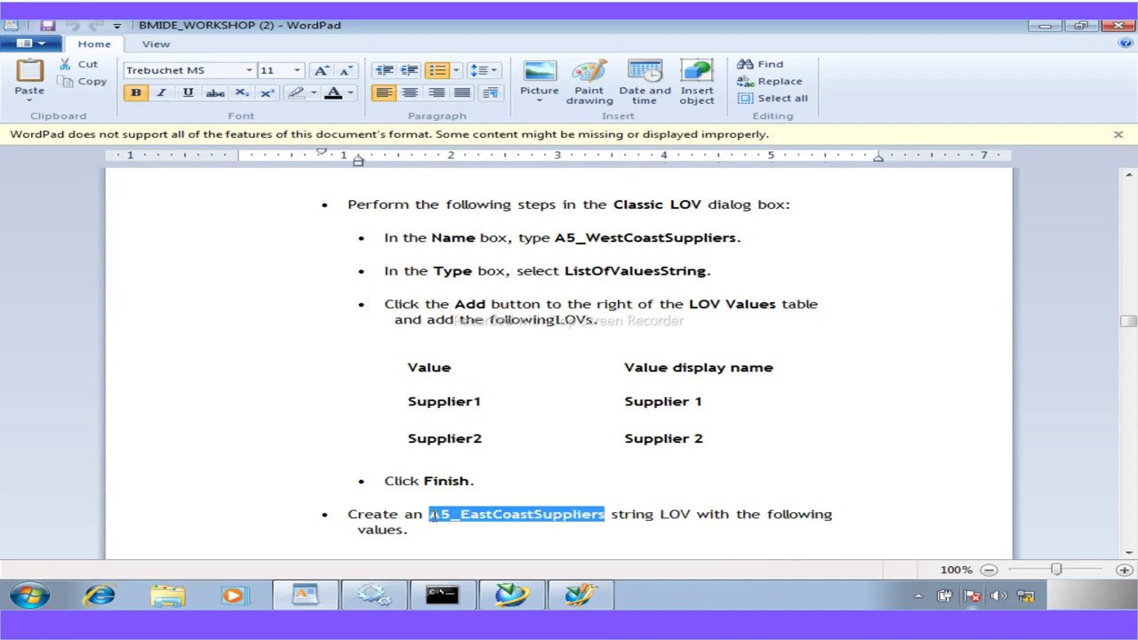
{"action": "left_click", "coordinate": [580, 595]}
{"action": "left_click_drag", "start_coordinate": [374, 133], "coordinate": [262, 144]}
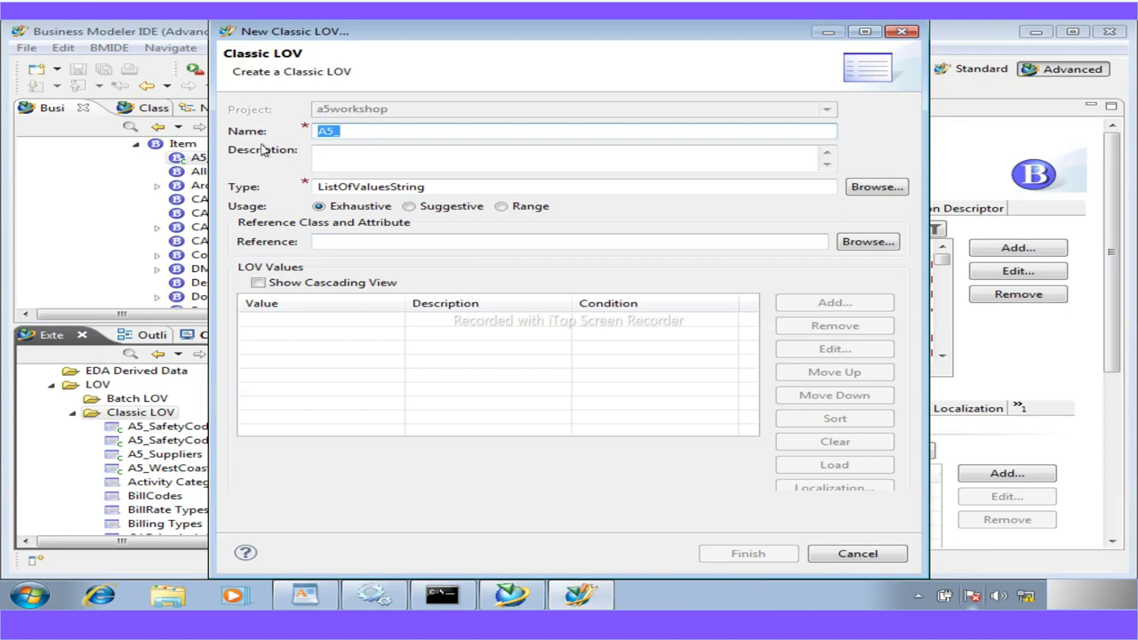
{"action": "key", "text": "ctrl+v"}
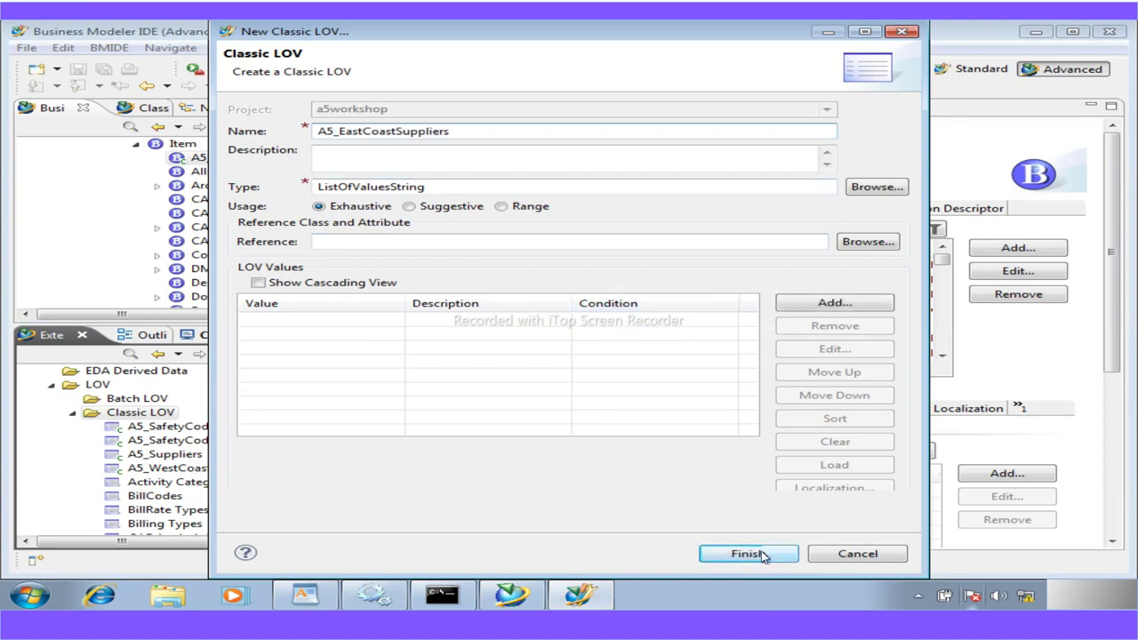
Add values Supplier3 and Supplier4, then finish creating the LOV
{"action": "left_click", "coordinate": [321, 601]}
{"action": "scroll", "coordinate": [520, 516], "scroll_direction": "down", "scroll_amount": 2}
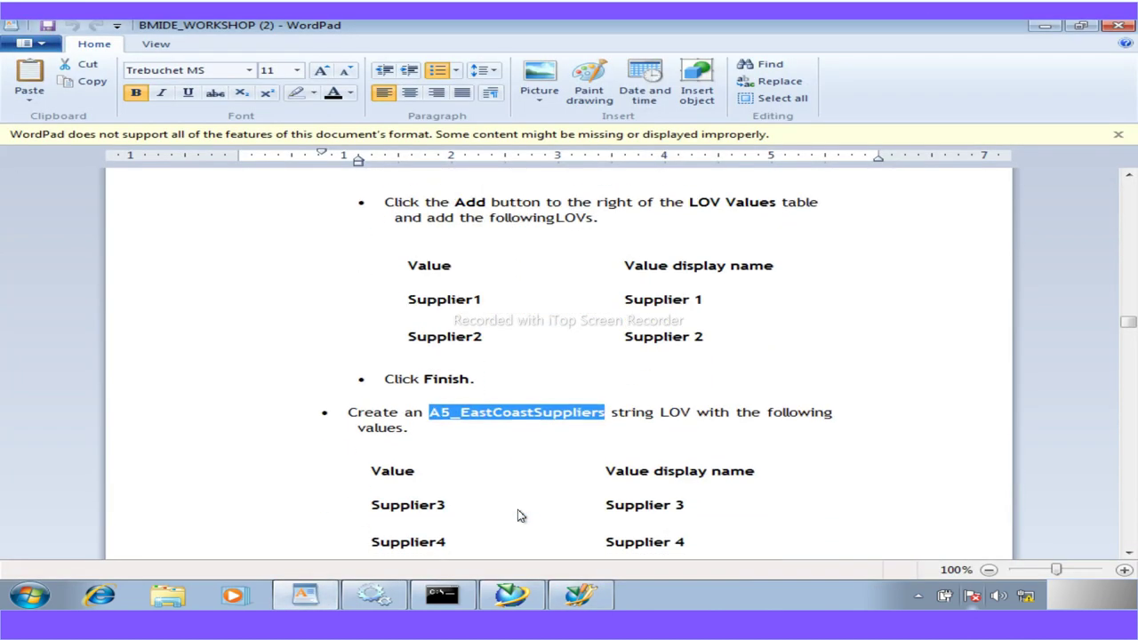
{"action": "left_click_drag", "start_coordinate": [451, 509], "coordinate": [378, 511]}
{"action": "key", "text": "ctrl+c"}
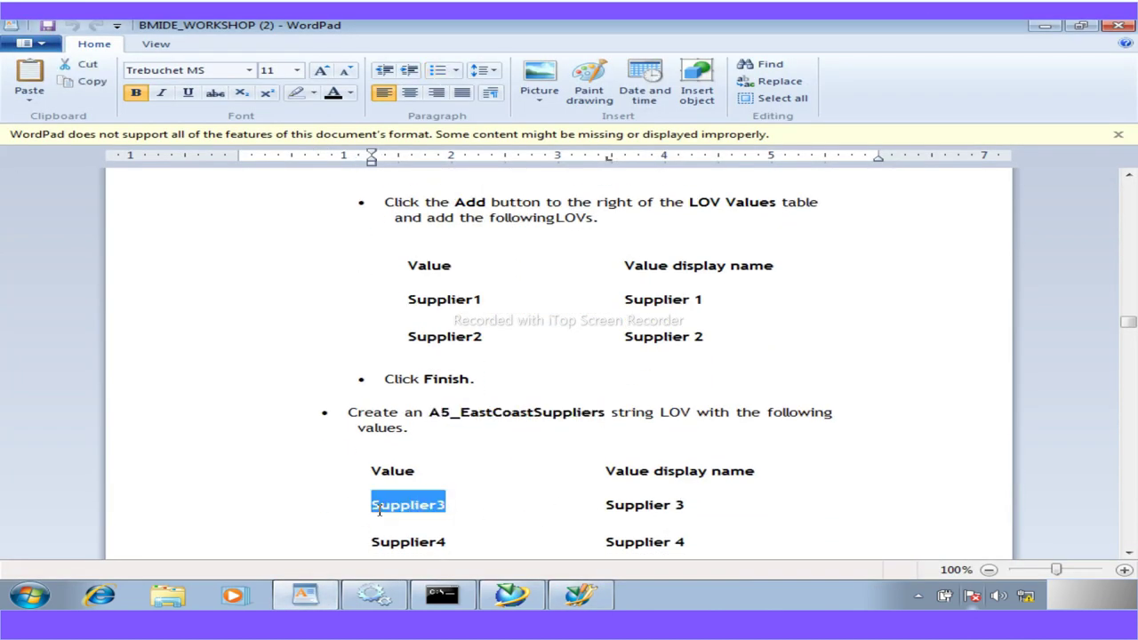
{"action": "left_click", "coordinate": [579, 595]}
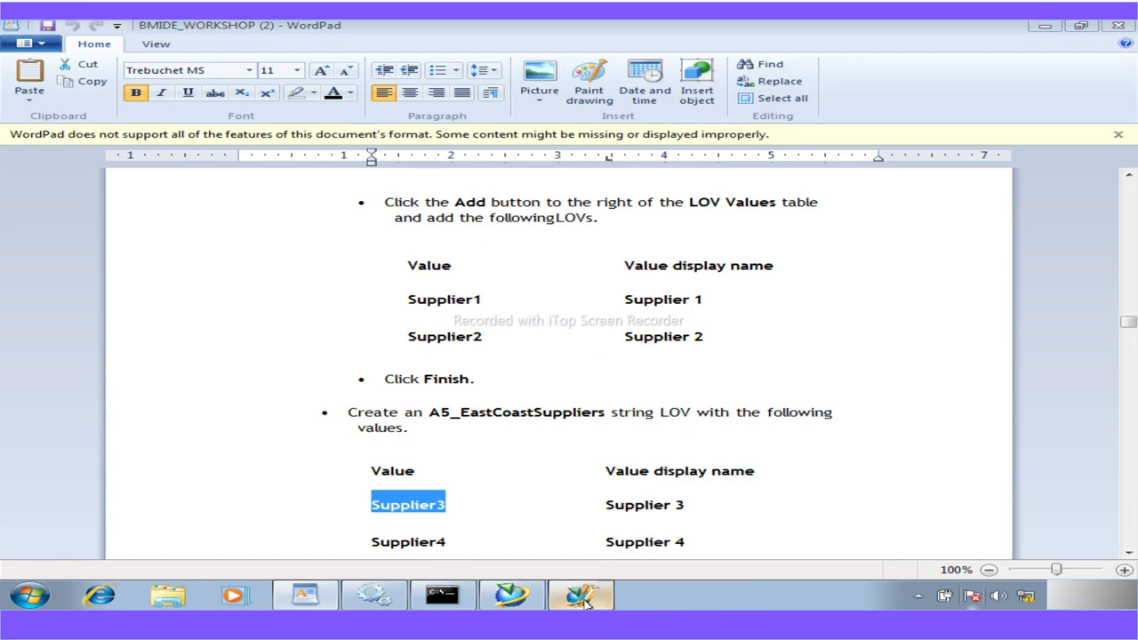
{"action": "left_click", "coordinate": [848, 304]}
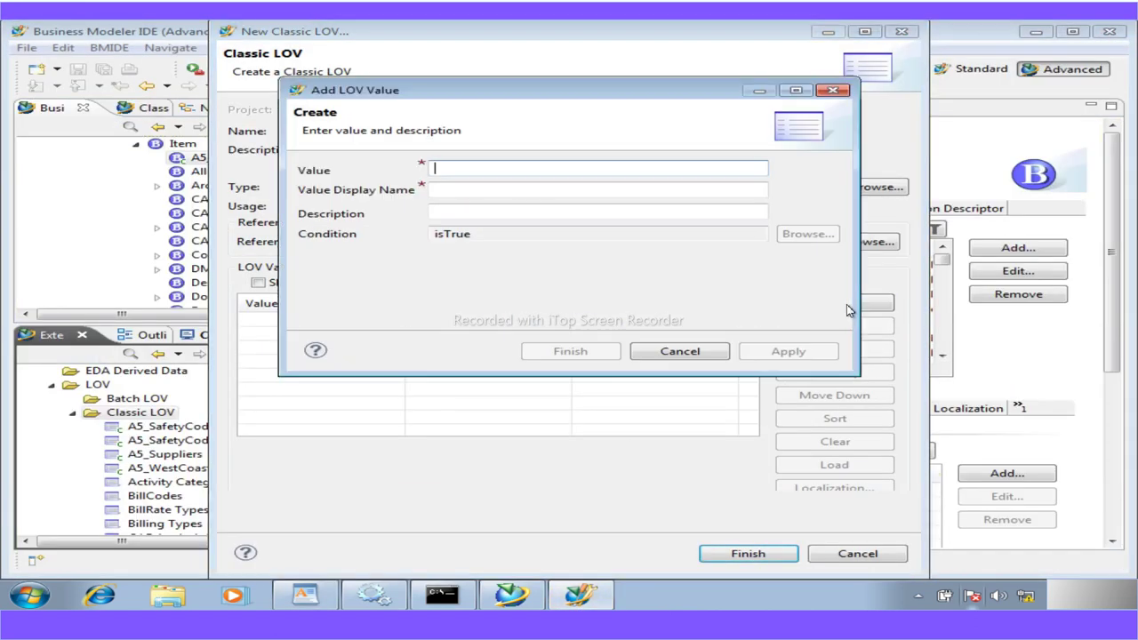
{"action": "key", "text": "ctrl+v"}
{"action": "left_click", "coordinate": [781, 351]}
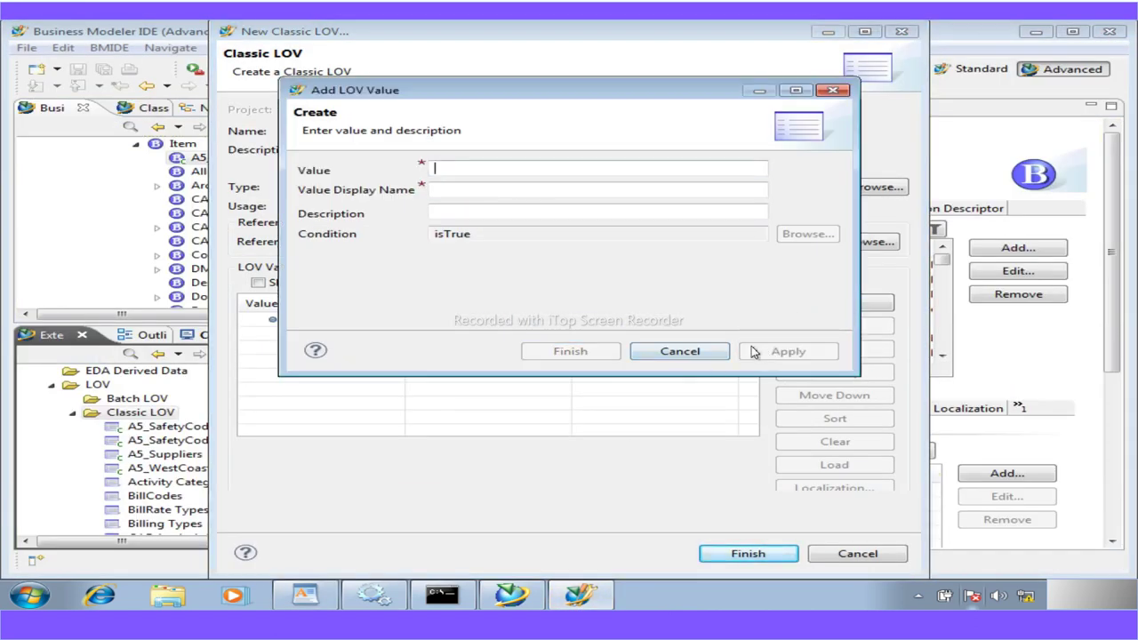
{"action": "key", "text": "ctrl+v"}
{"action": "key", "text": "BackSpace"}
{"action": "type", "text": "4"}
{"action": "left_click", "coordinate": [782, 353]}
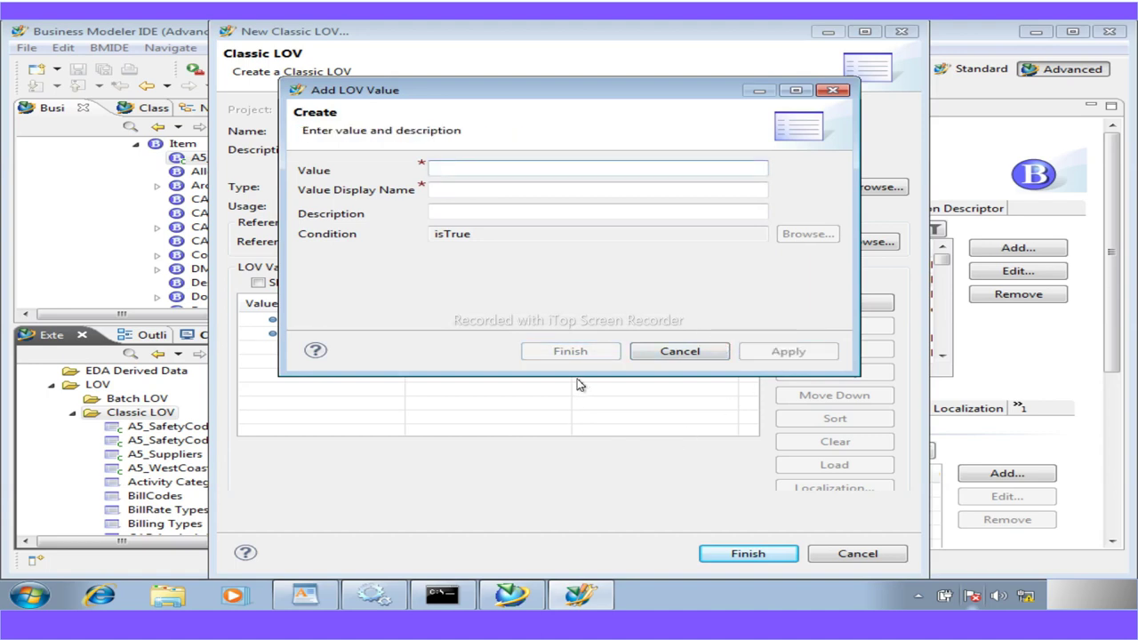
{"action": "left_click", "coordinate": [693, 352]}
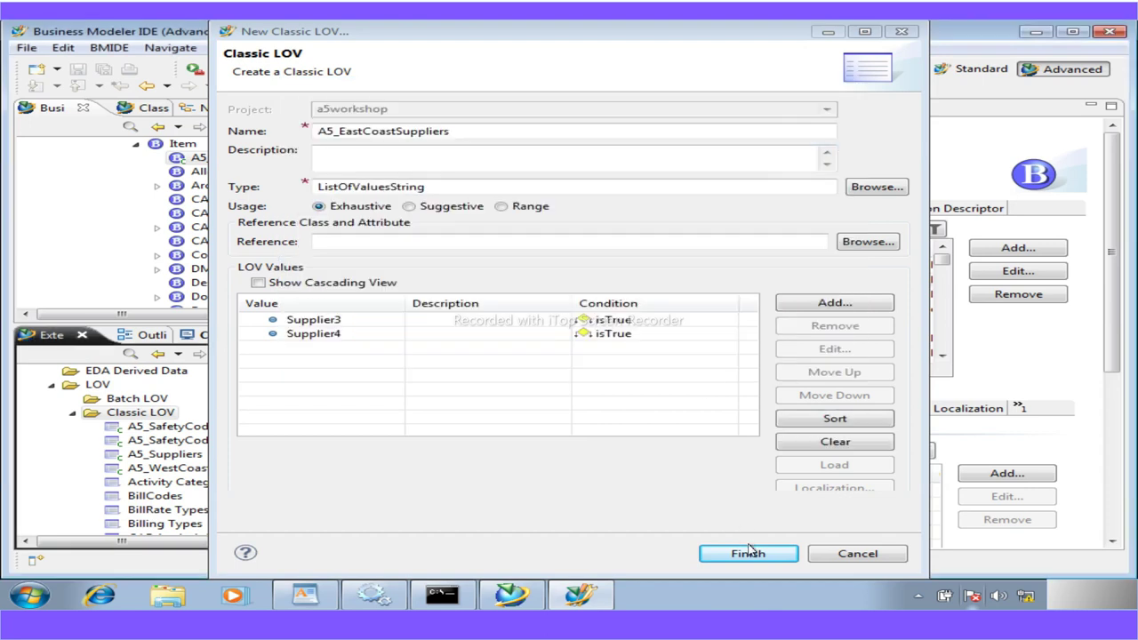
{"action": "left_click", "coordinate": [748, 555]}
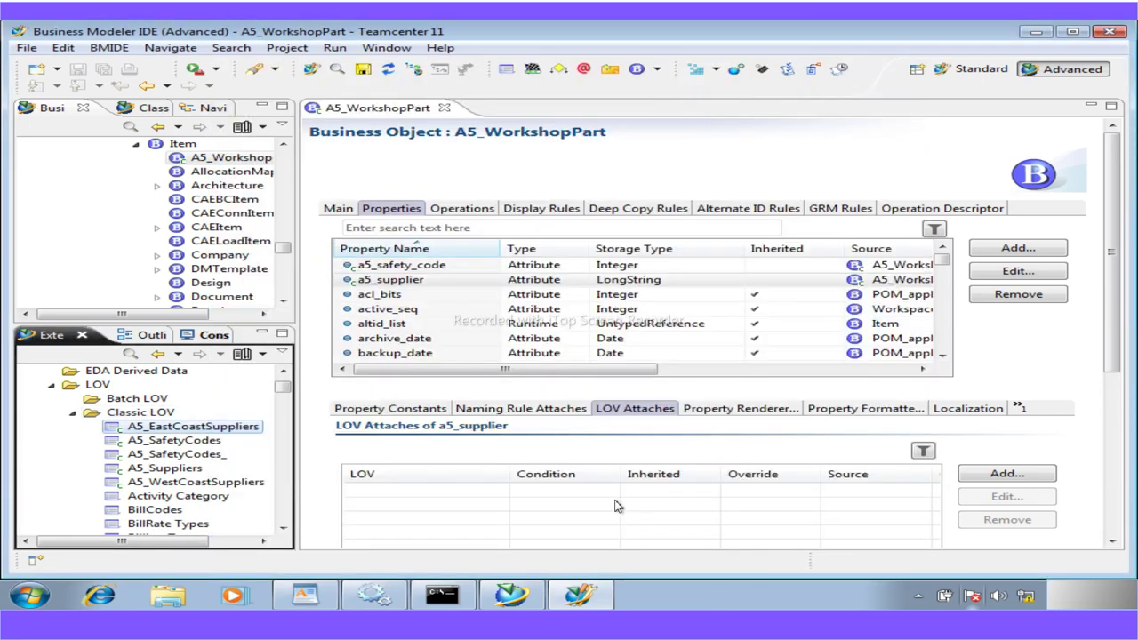
Open A5_Suppliers in cascading view and nest A5_EastCoastSuppliers under East
{"action": "left_click", "coordinate": [393, 282]}
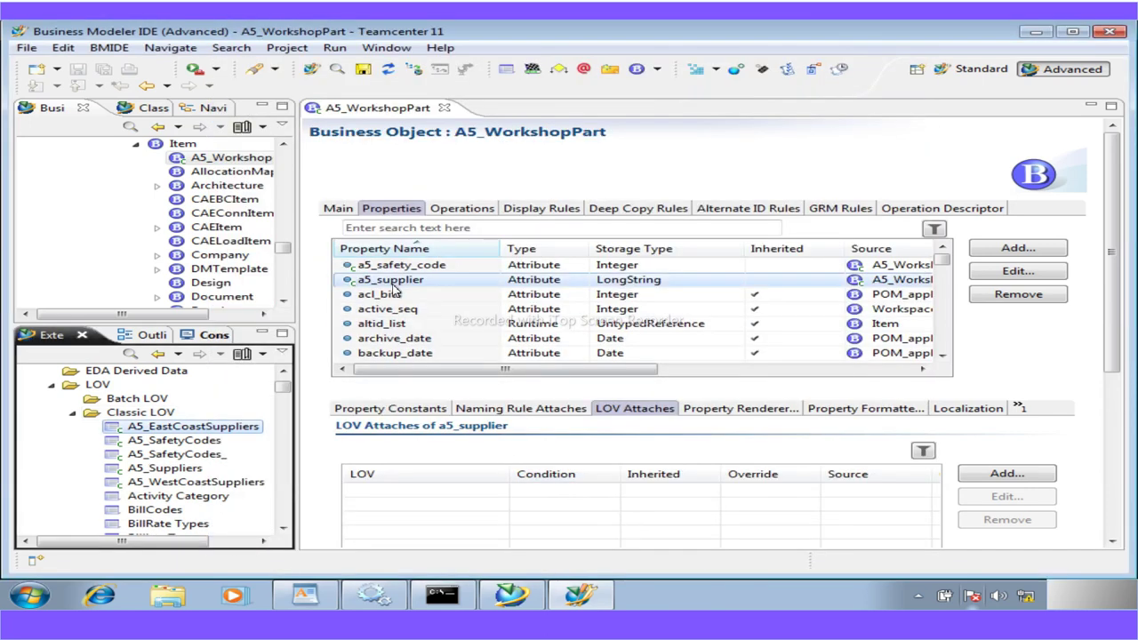
{"action": "left_click", "coordinate": [179, 471]}
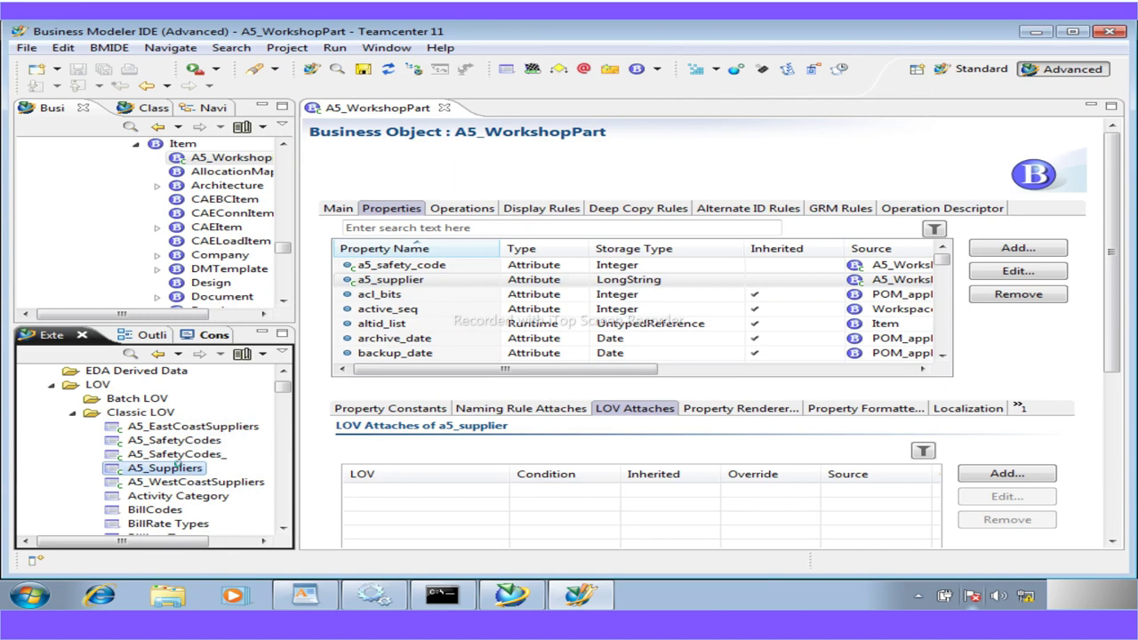
{"action": "double_click", "coordinate": [178, 467]}
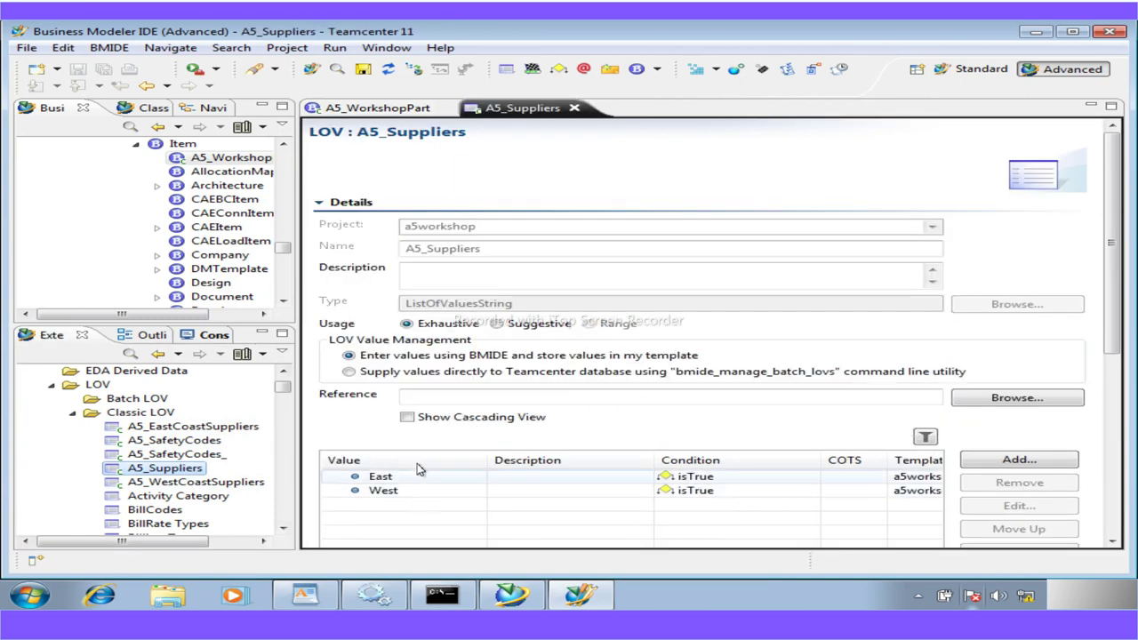
{"action": "left_click", "coordinate": [410, 421]}
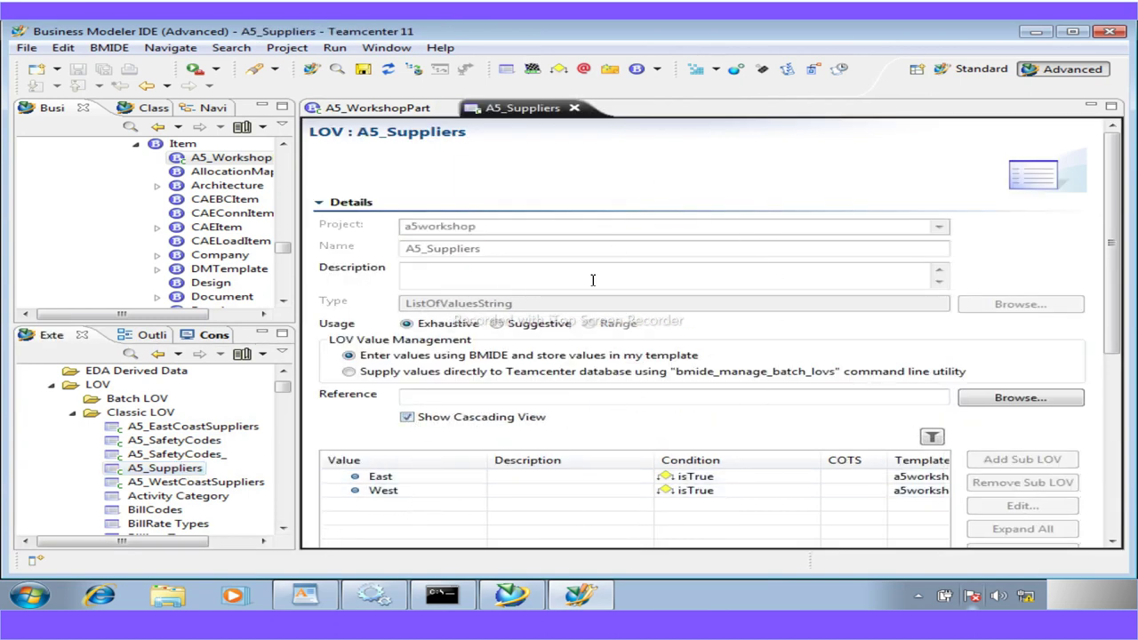
{"action": "left_click", "coordinate": [374, 478]}
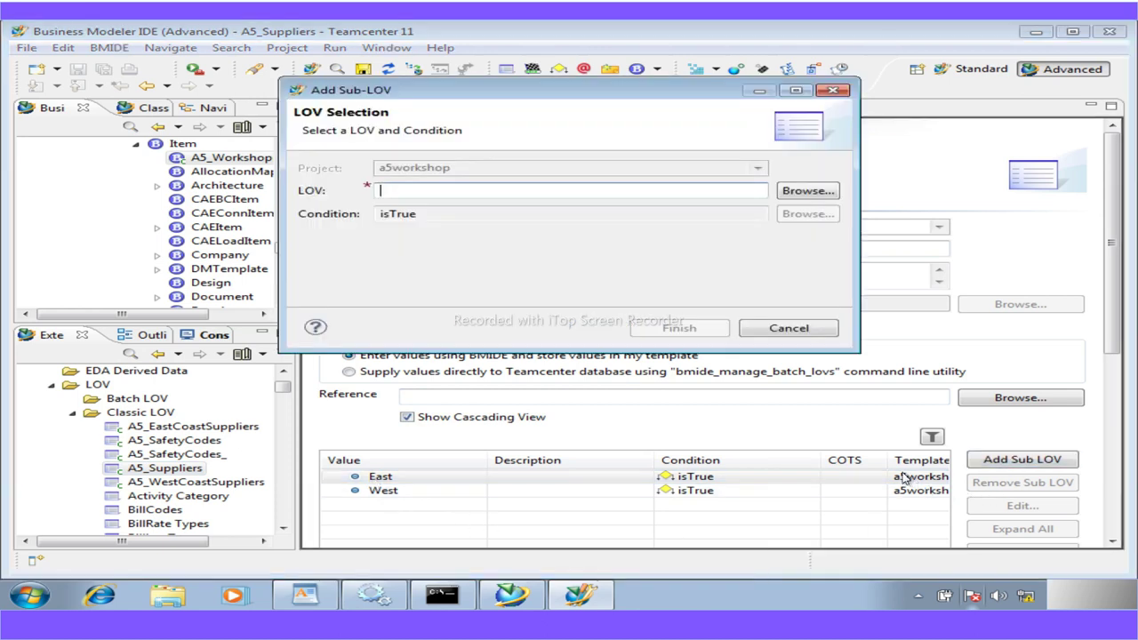
{"action": "left_click", "coordinate": [804, 191]}
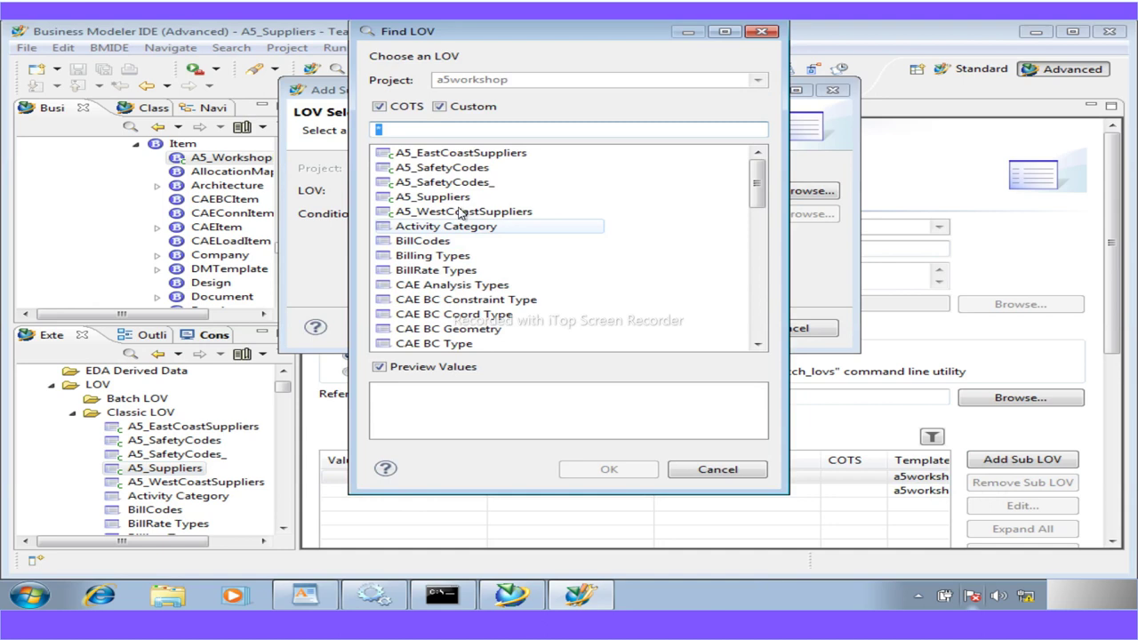
{"action": "left_click", "coordinate": [460, 153]}
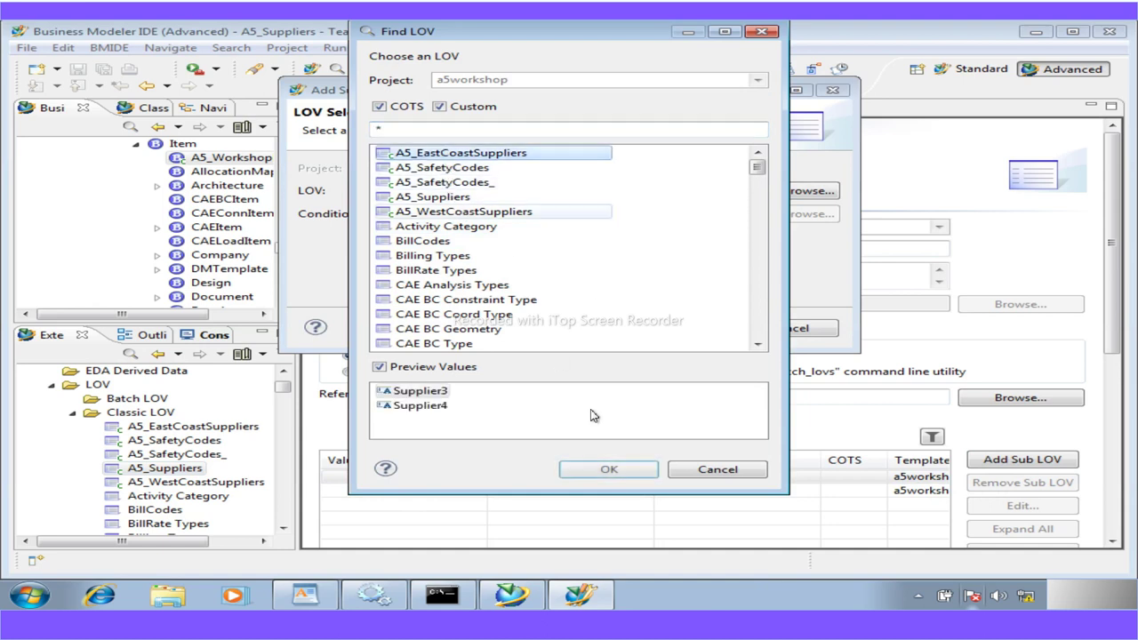
{"action": "left_click", "coordinate": [611, 469]}
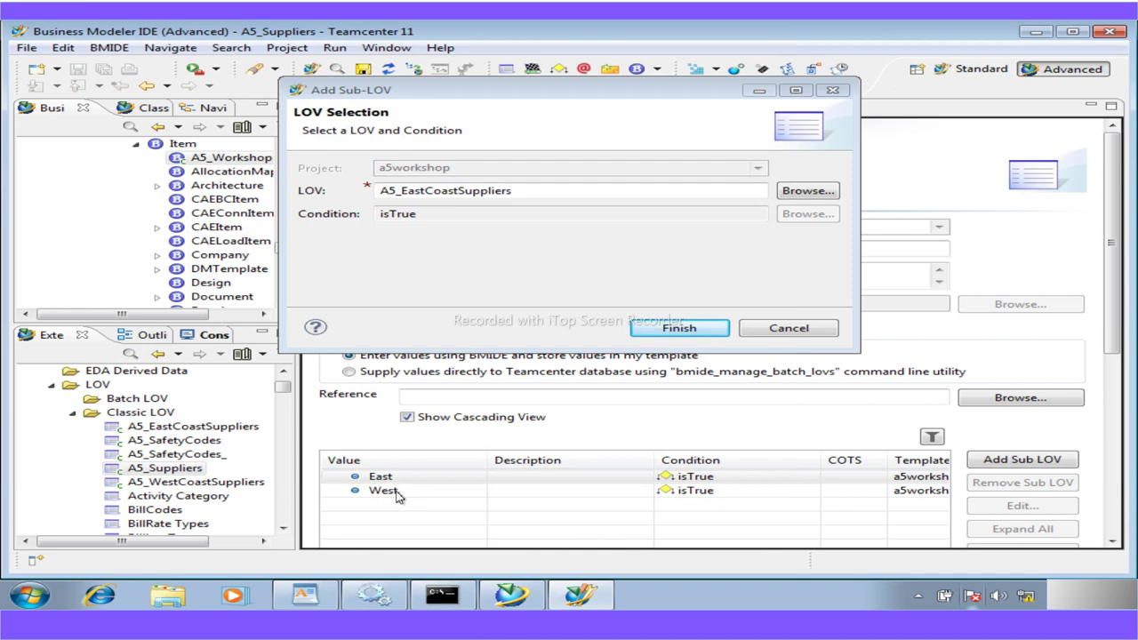
{"action": "left_click", "coordinate": [640, 331]}
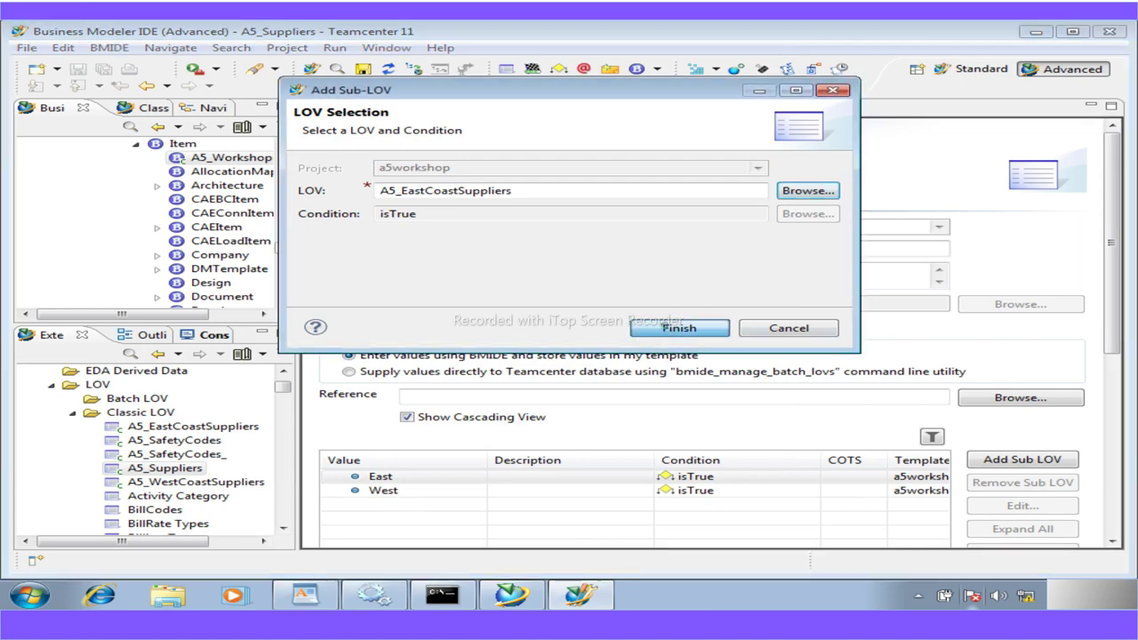
Nest A5_WestCoastSuppliers under the West value
{"action": "left_click", "coordinate": [440, 491]}
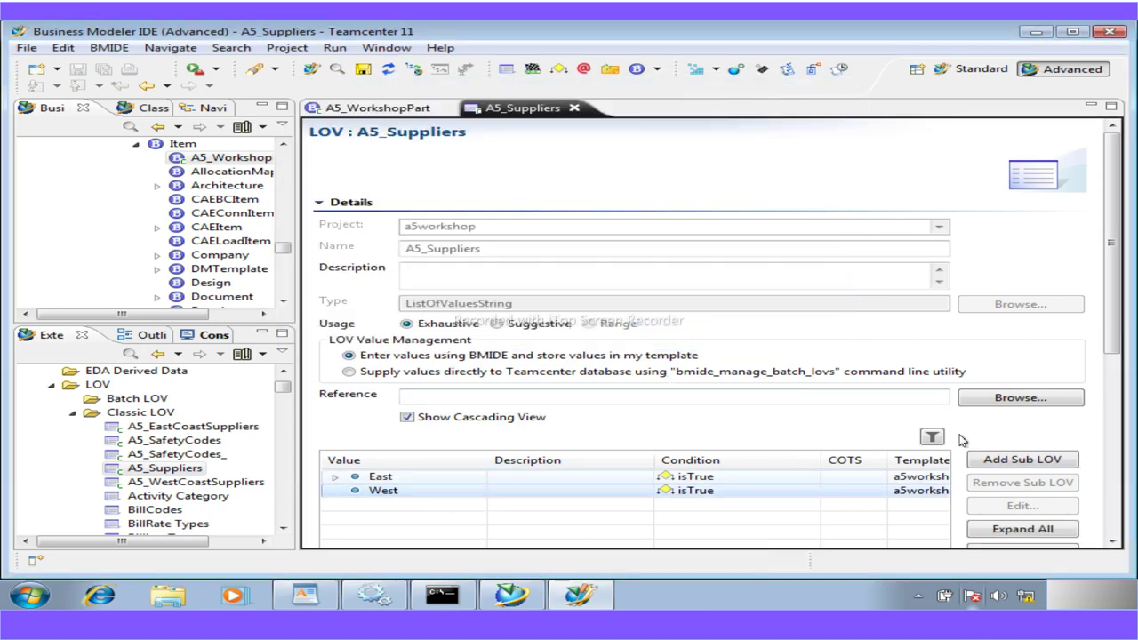
{"action": "left_click", "coordinate": [1000, 461]}
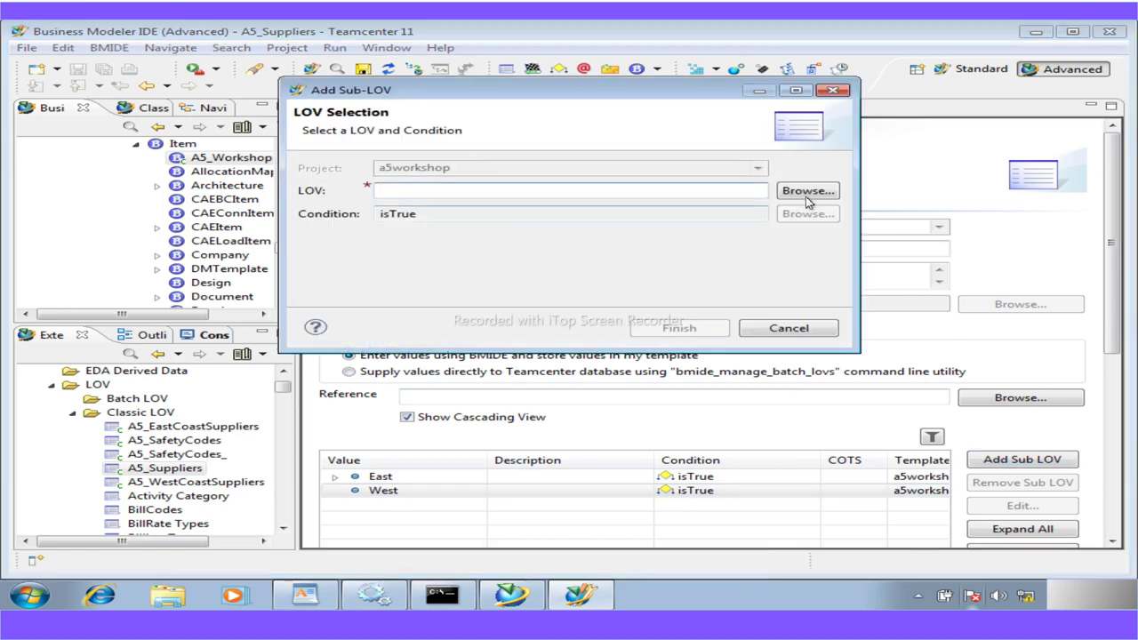
{"action": "left_click", "coordinate": [807, 194]}
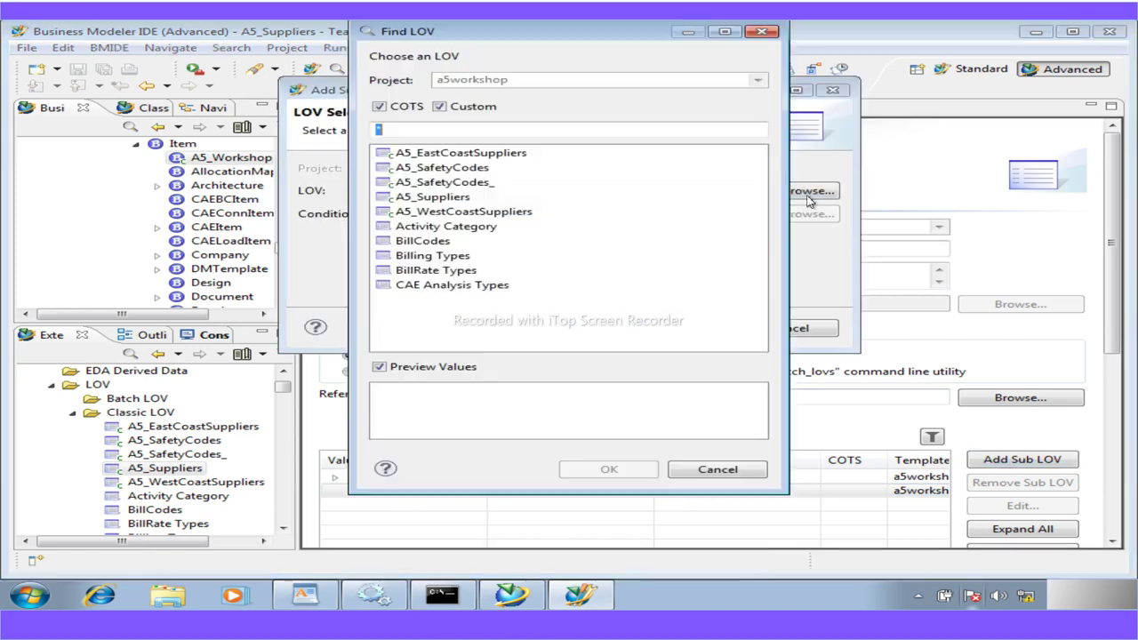
{"action": "left_click", "coordinate": [462, 214]}
{"action": "left_click", "coordinate": [579, 472]}
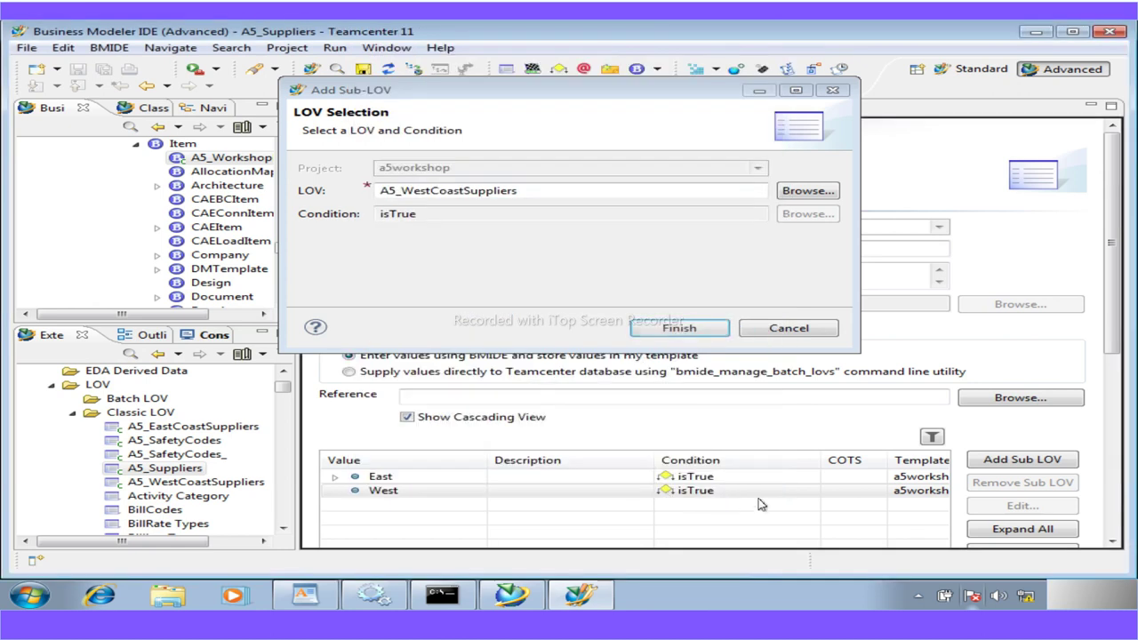
{"action": "left_click", "coordinate": [677, 328]}
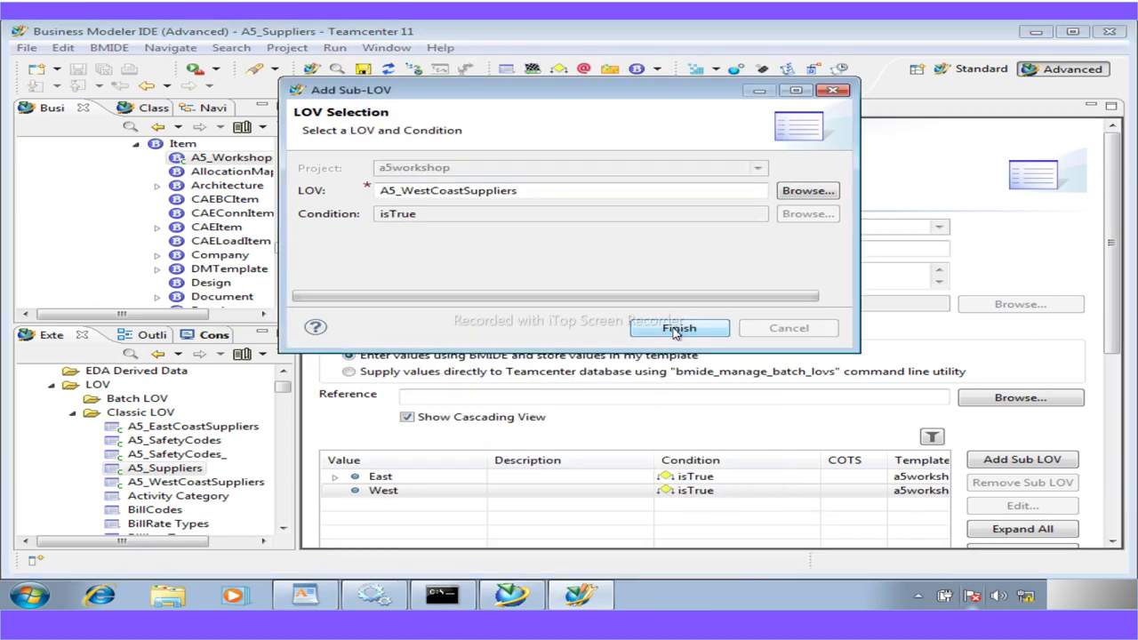
{"action": "scroll", "coordinate": [737, 503], "scroll_direction": "down", "scroll_amount": 5}
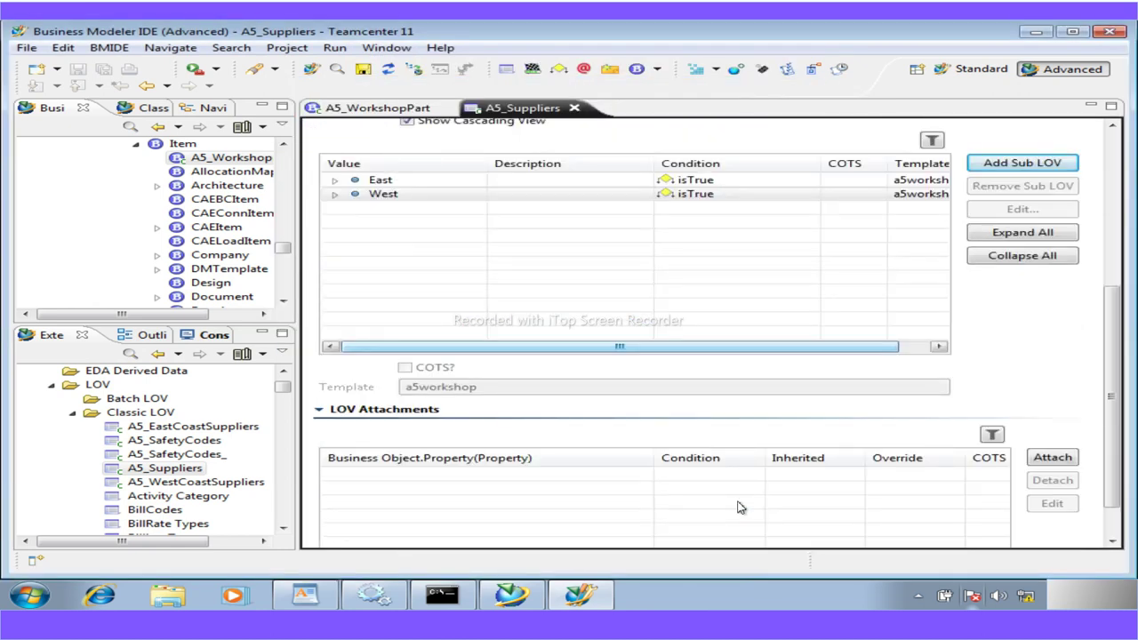
{"action": "scroll", "coordinate": [737, 506], "scroll_direction": "up", "scroll_amount": 5}
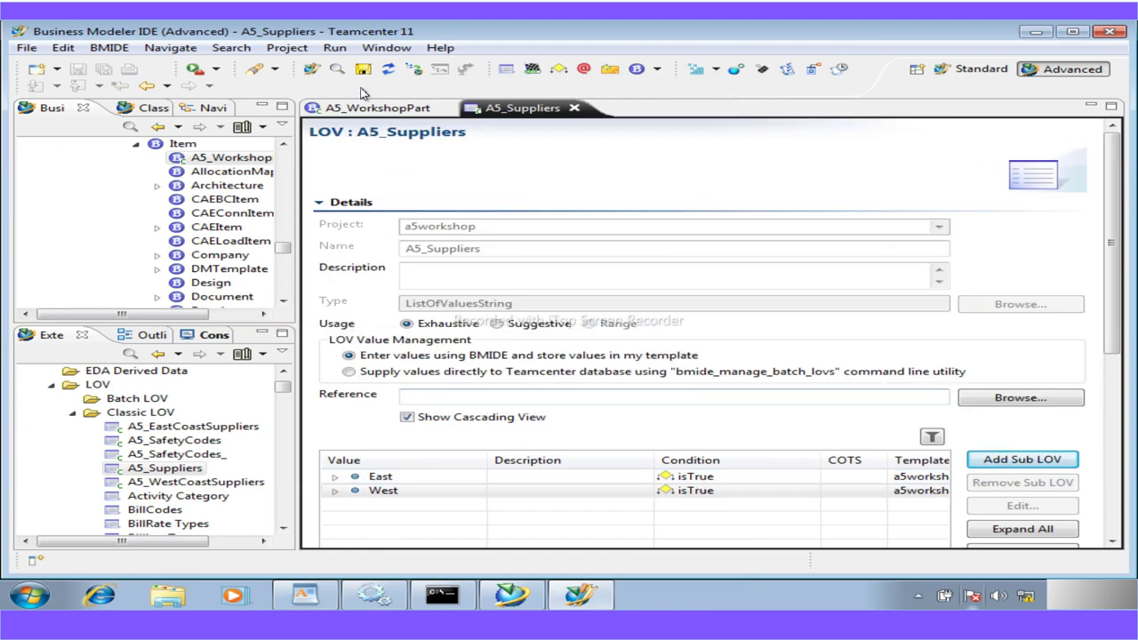
Save the a5workshop data model and go back to A5_WorkshopPart
{"action": "left_click", "coordinate": [362, 69]}
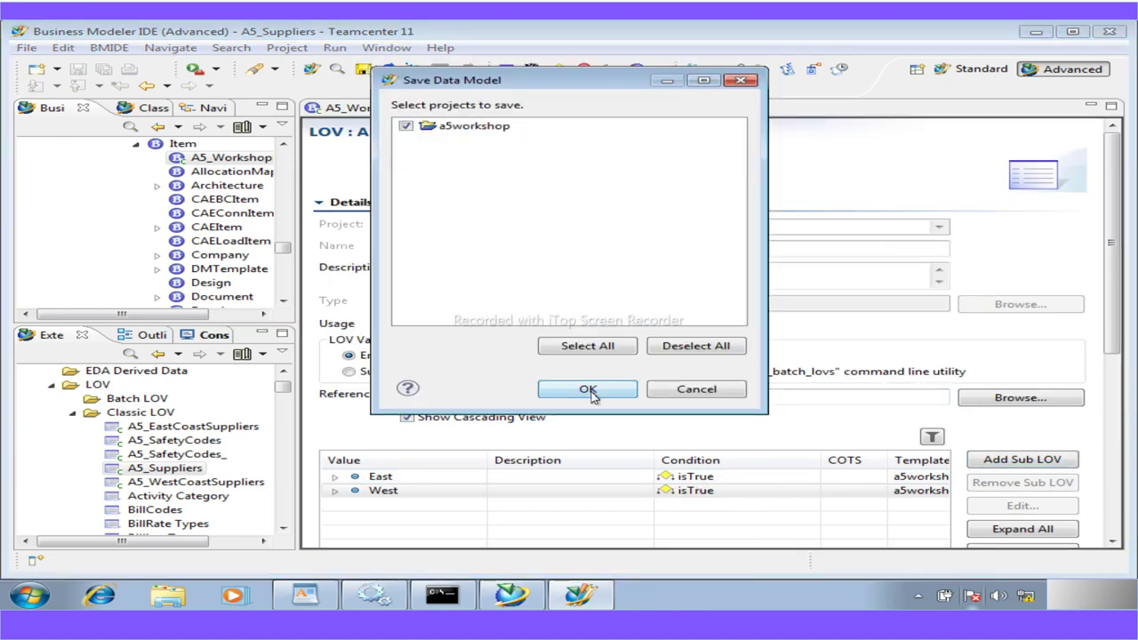
{"action": "left_click", "coordinate": [587, 390]}
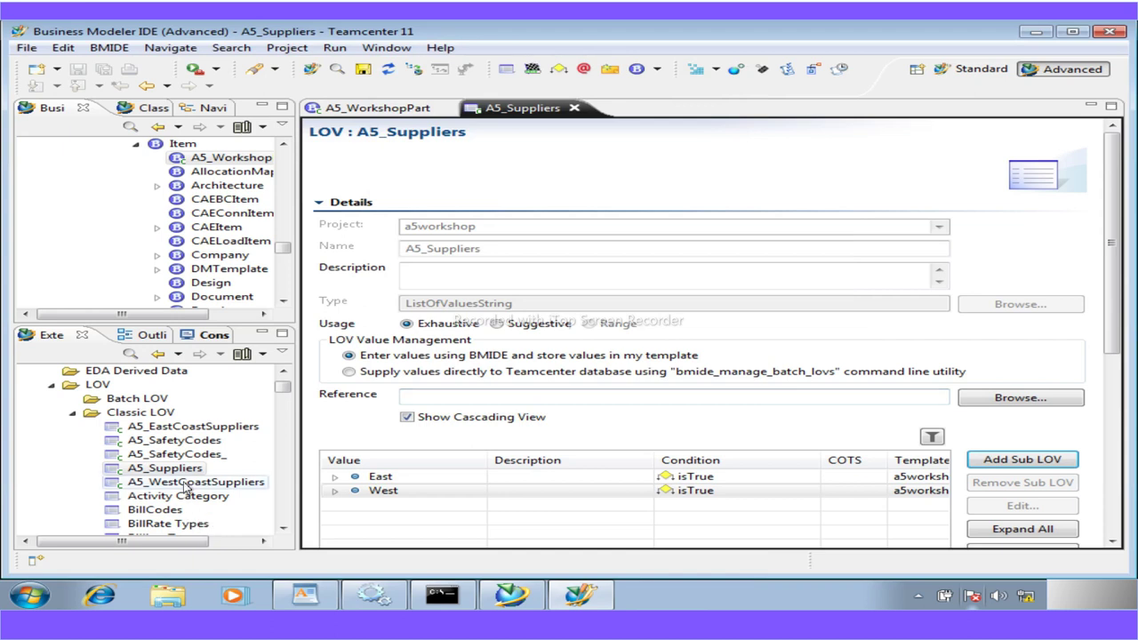
{"action": "left_click", "coordinate": [368, 108]}
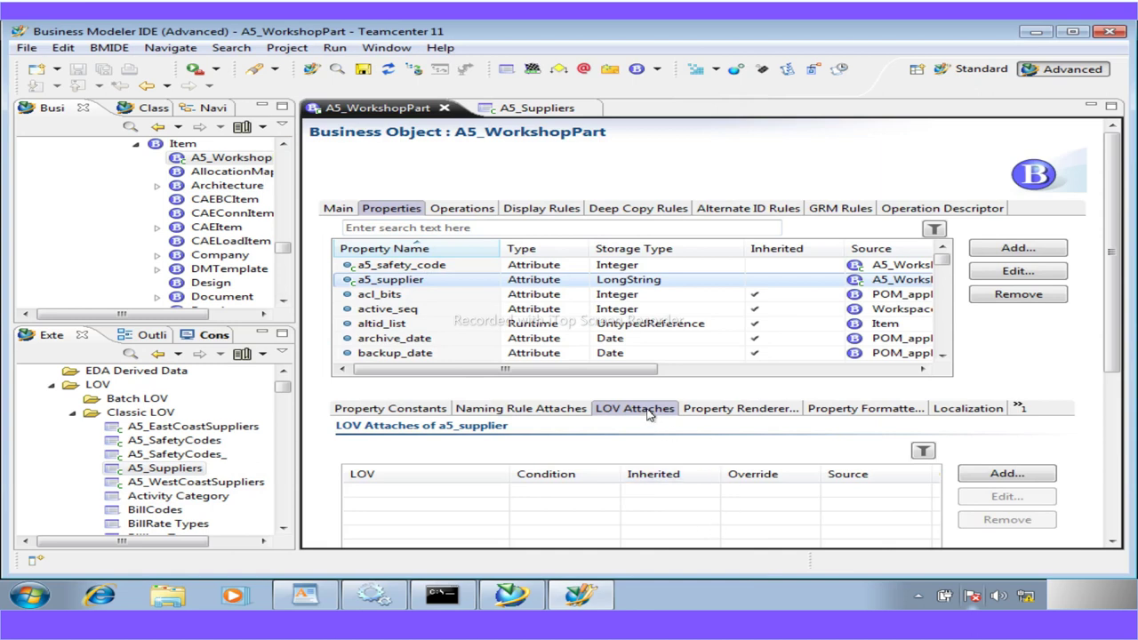
Attach the A5_Suppliers LOV to a5_supplier with condition isTrue, then save the a5workshop project
{"action": "left_click", "coordinate": [1008, 474]}
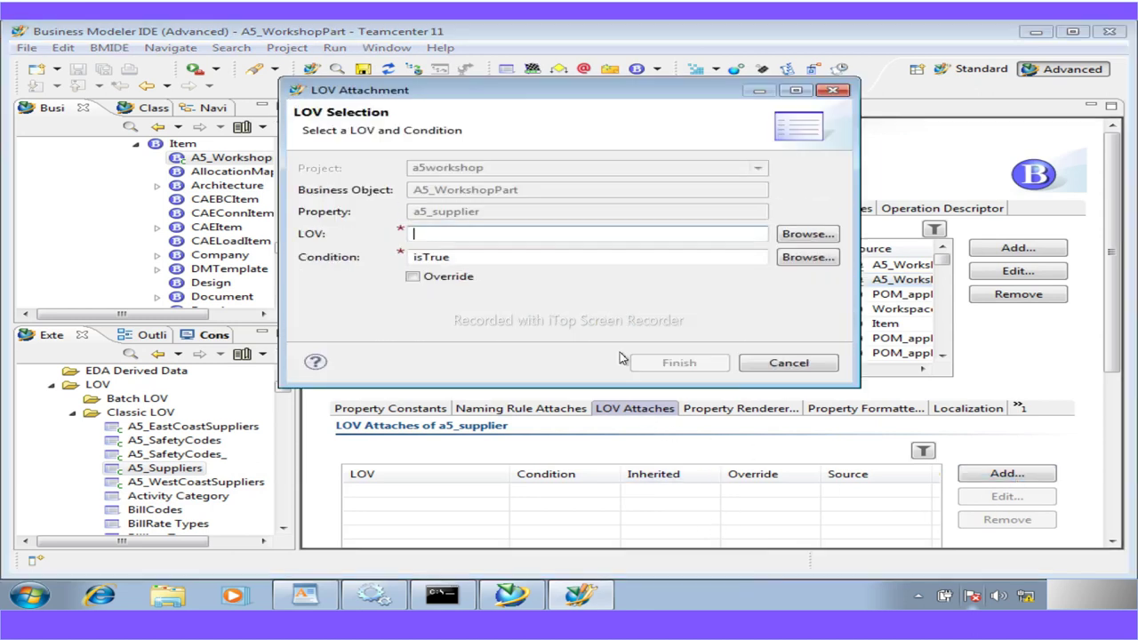
{"action": "left_click", "coordinate": [807, 234]}
{"action": "left_click", "coordinate": [433, 181]}
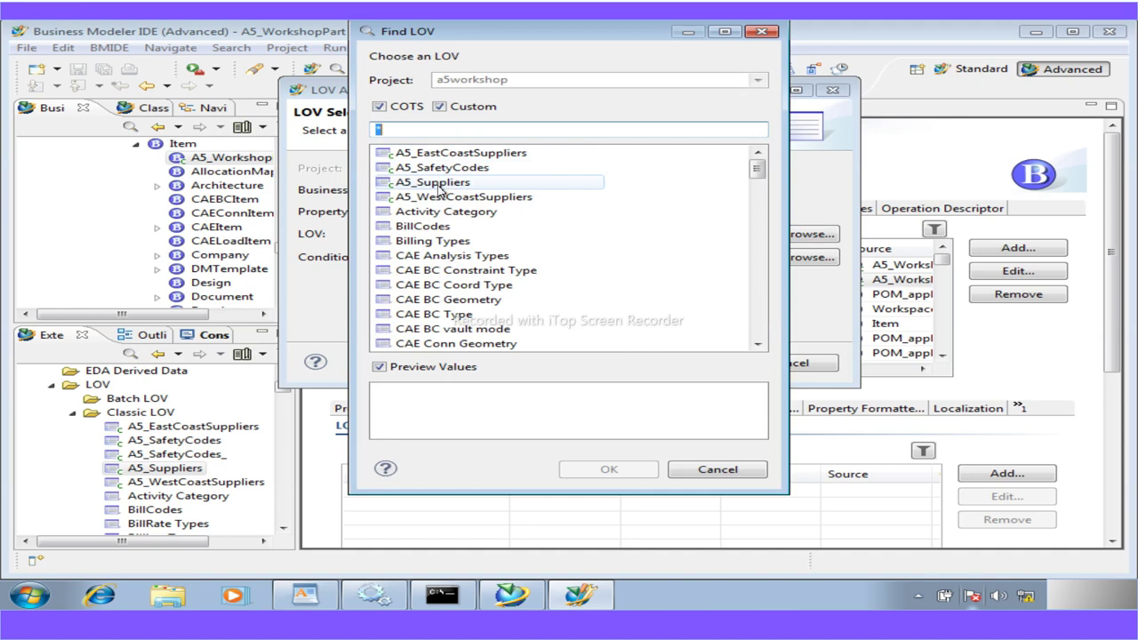
{"action": "left_click", "coordinate": [630, 468]}
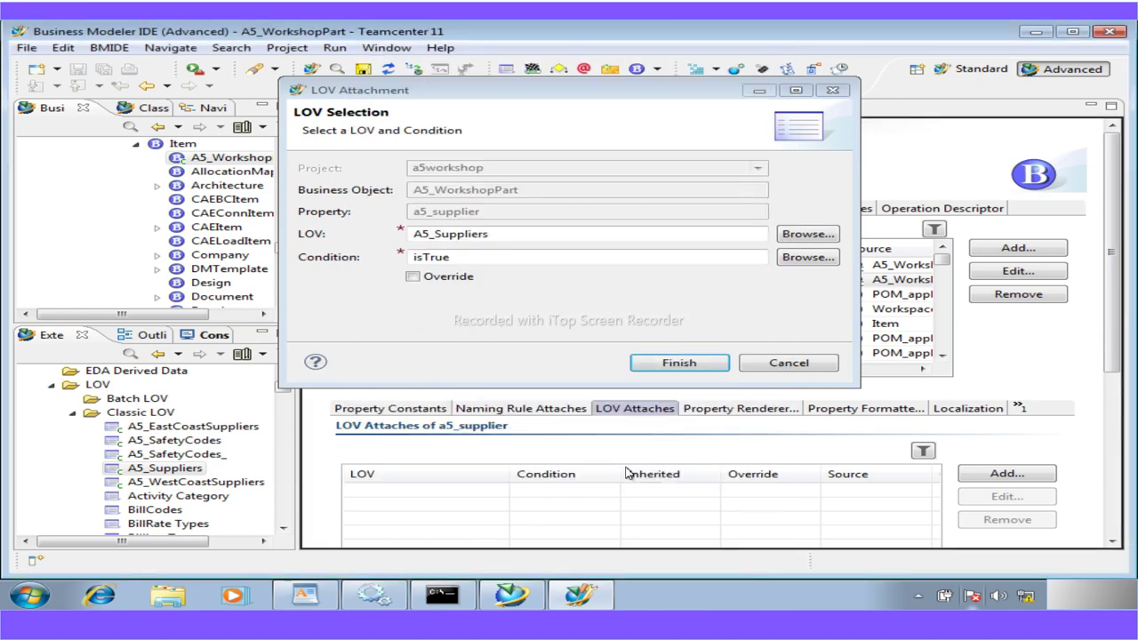
{"action": "left_click", "coordinate": [680, 364]}
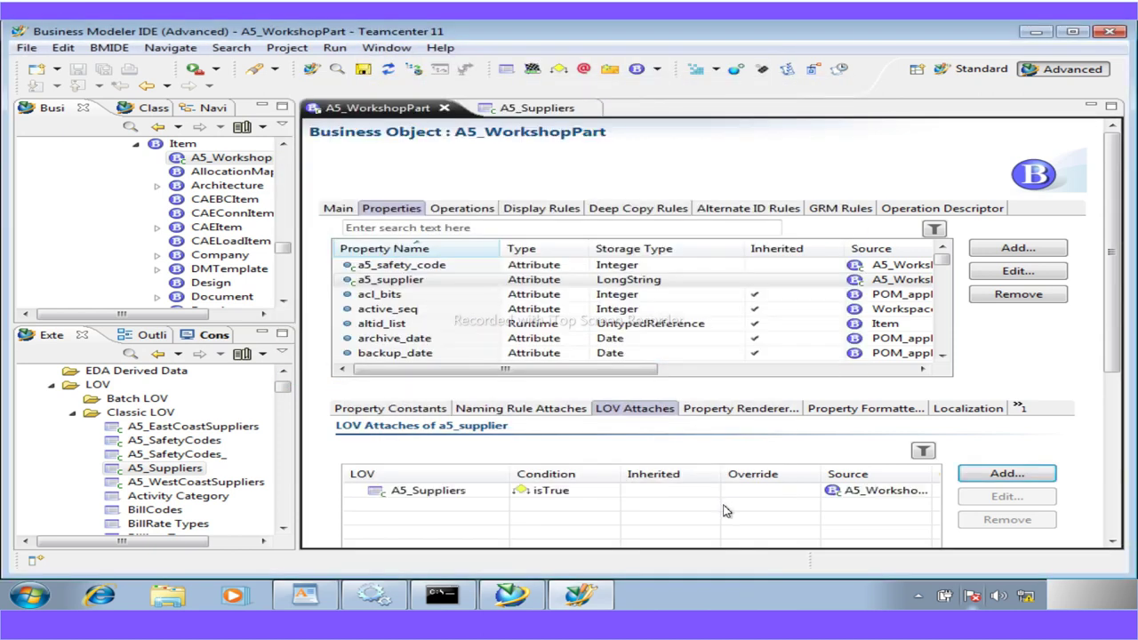
{"action": "left_click", "coordinate": [362, 70]}
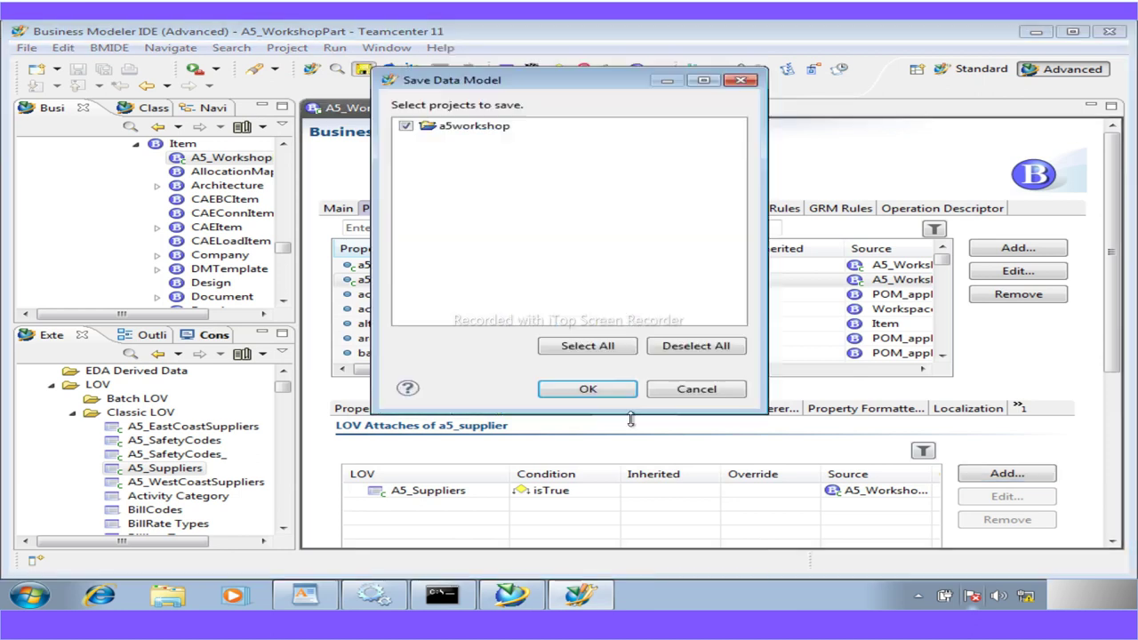
{"action": "left_click", "coordinate": [589, 389]}
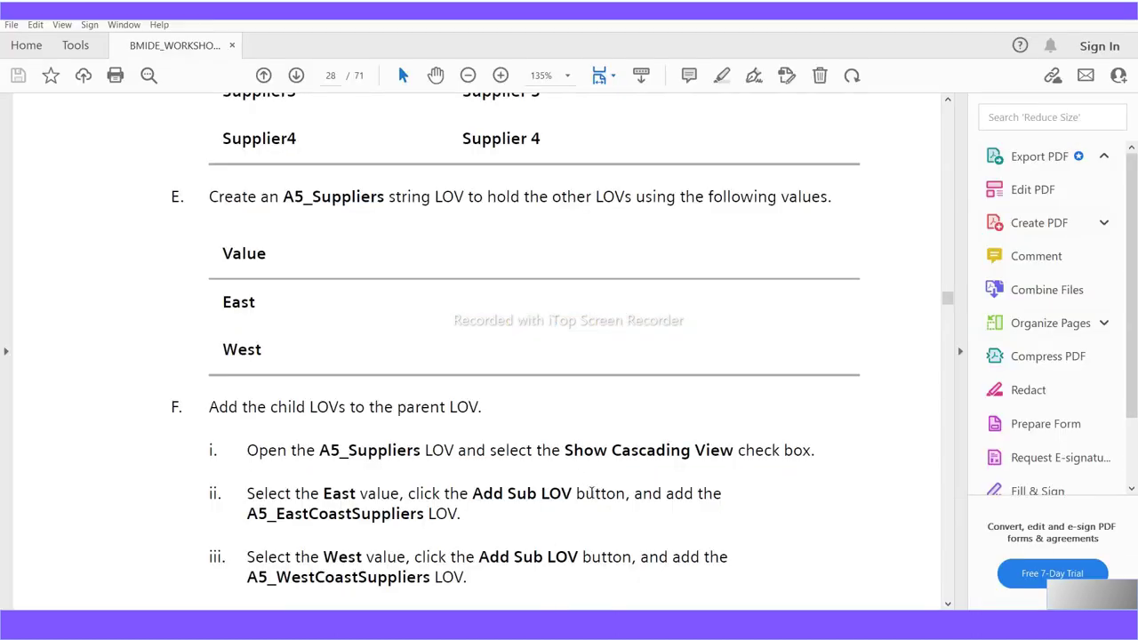
Scroll the PDF guide through the Verify the LOVs steps
{"action": "scroll", "coordinate": [591, 489], "scroll_direction": "down", "scroll_amount": 10}
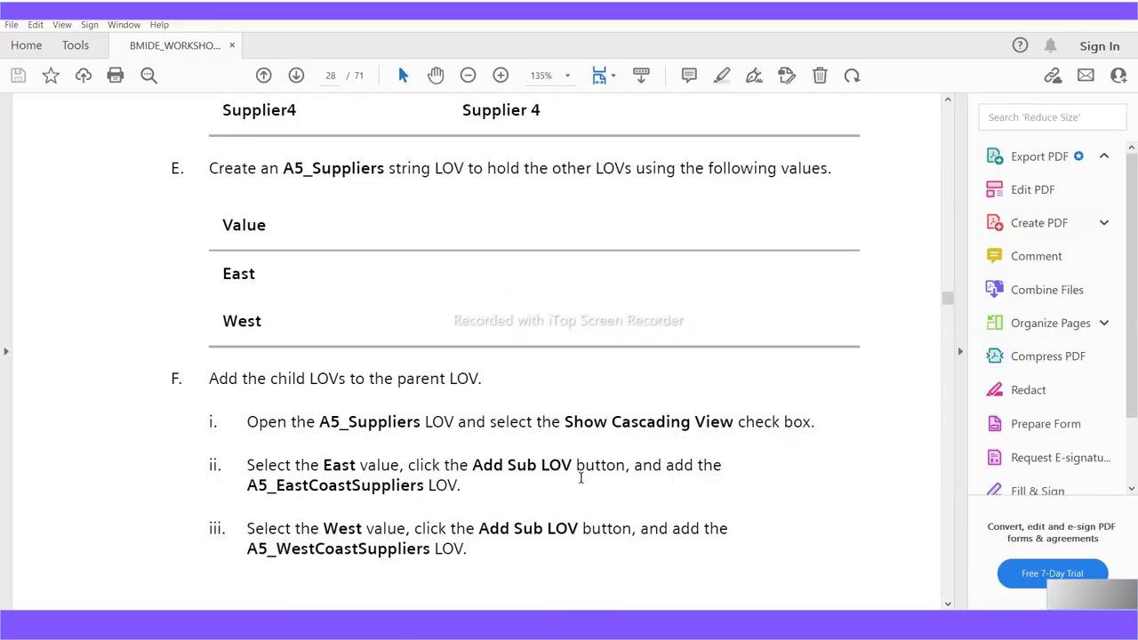
{"action": "scroll", "coordinate": [599, 472], "scroll_direction": "down", "scroll_amount": 6}
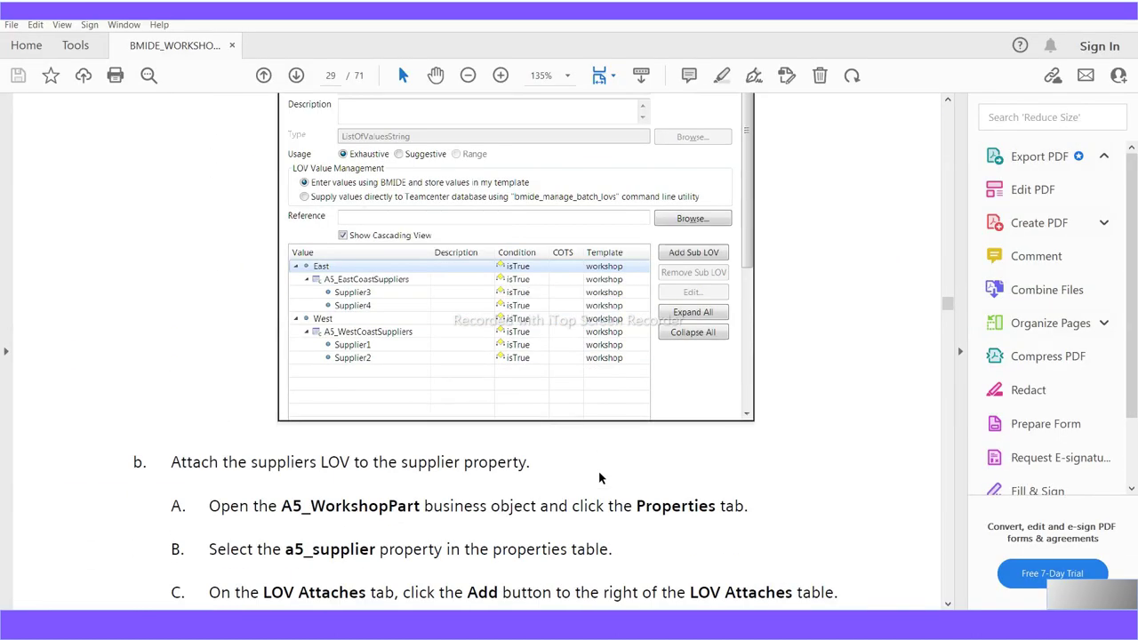
{"action": "scroll", "coordinate": [598, 478], "scroll_direction": "down", "scroll_amount": 9}
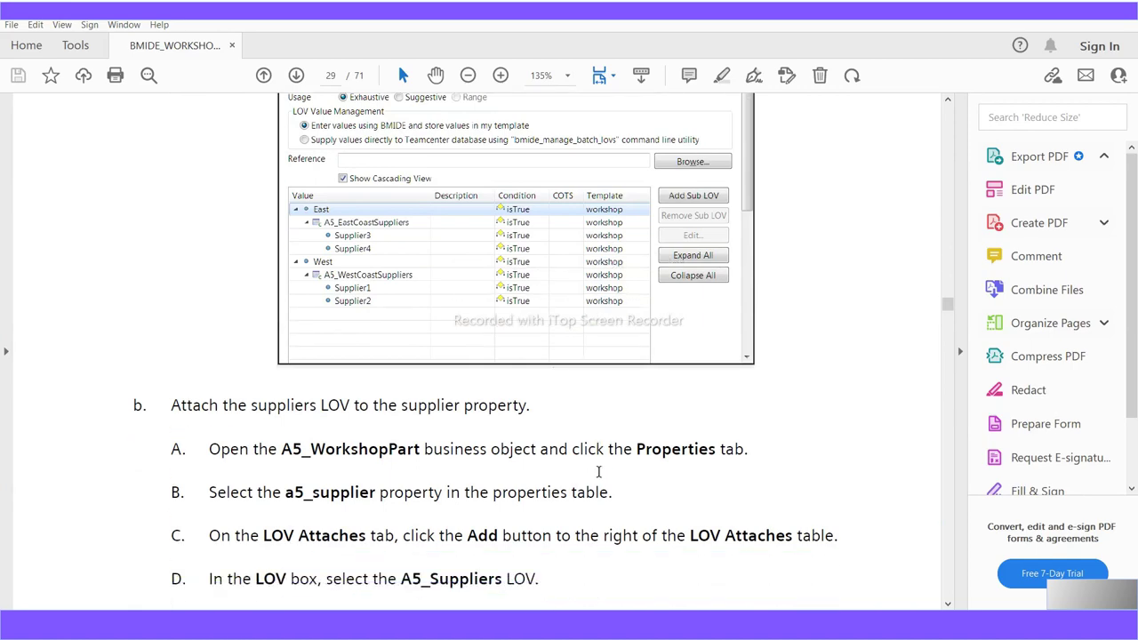
{"action": "scroll", "coordinate": [598, 478], "scroll_direction": "down", "scroll_amount": 12}
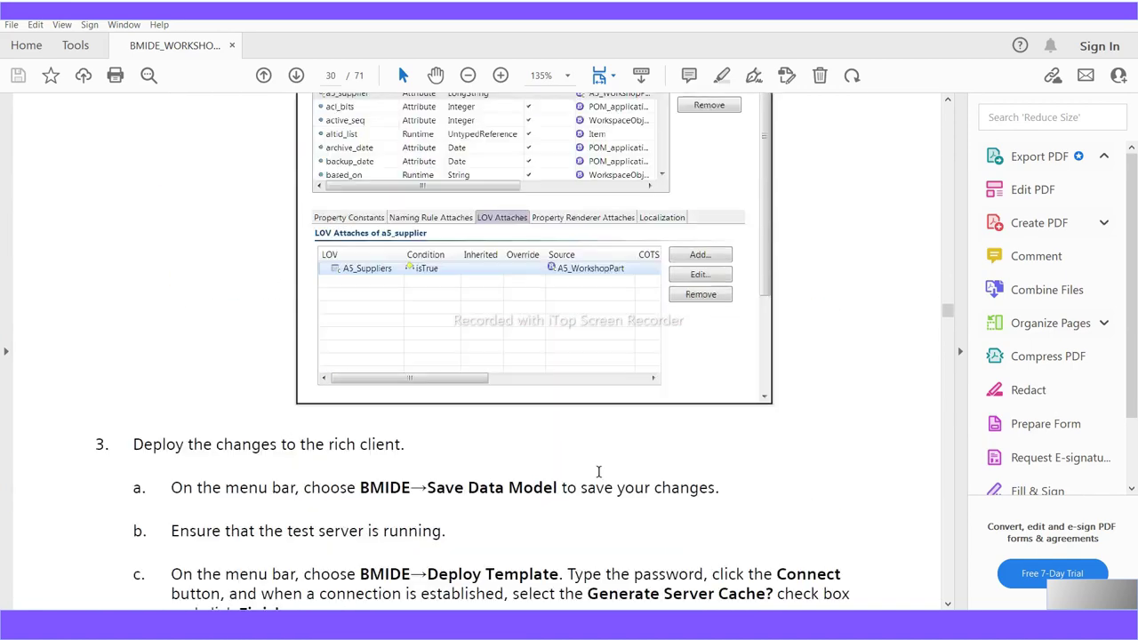
{"action": "scroll", "coordinate": [598, 479], "scroll_direction": "down", "scroll_amount": 15}
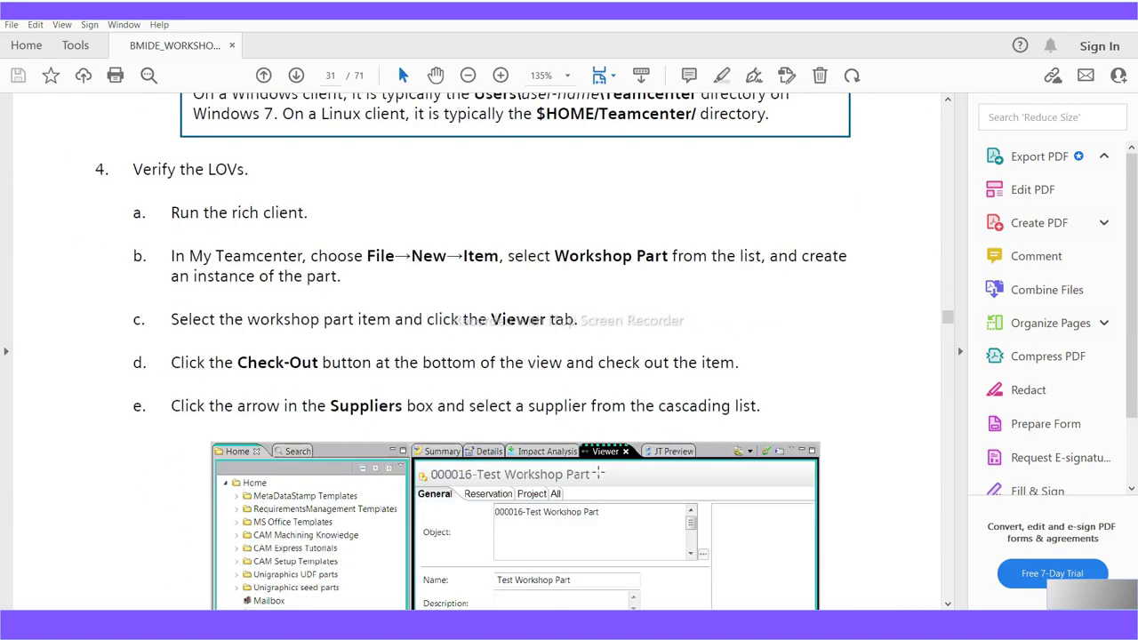
{"action": "scroll", "coordinate": [598, 478], "scroll_direction": "down", "scroll_amount": 4}
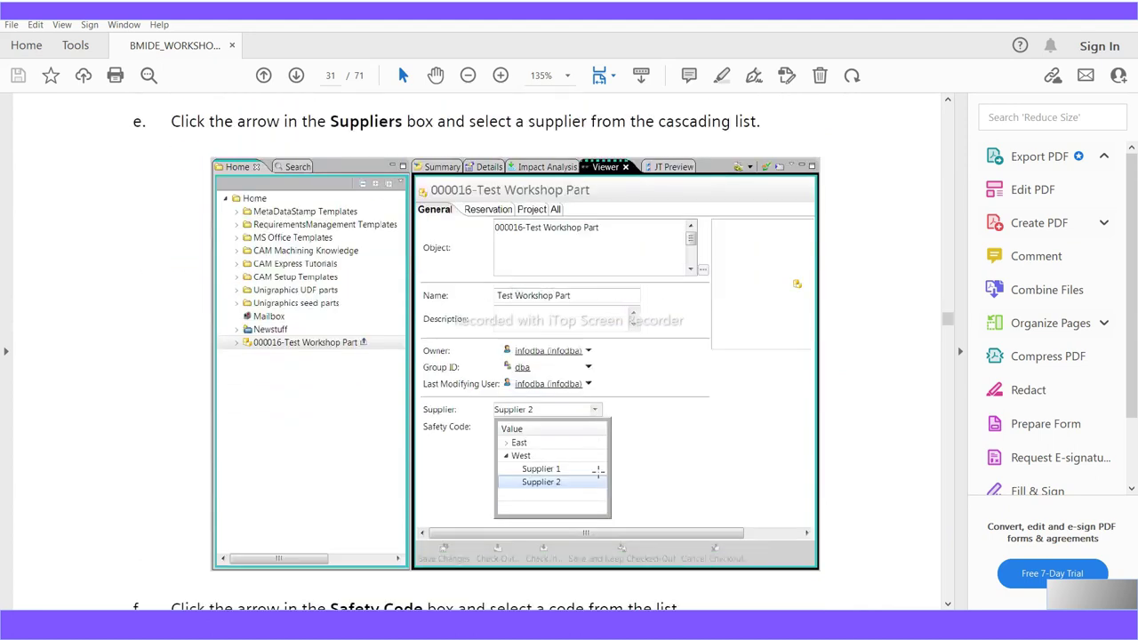
{"action": "scroll", "coordinate": [598, 478], "scroll_direction": "down", "scroll_amount": 17}
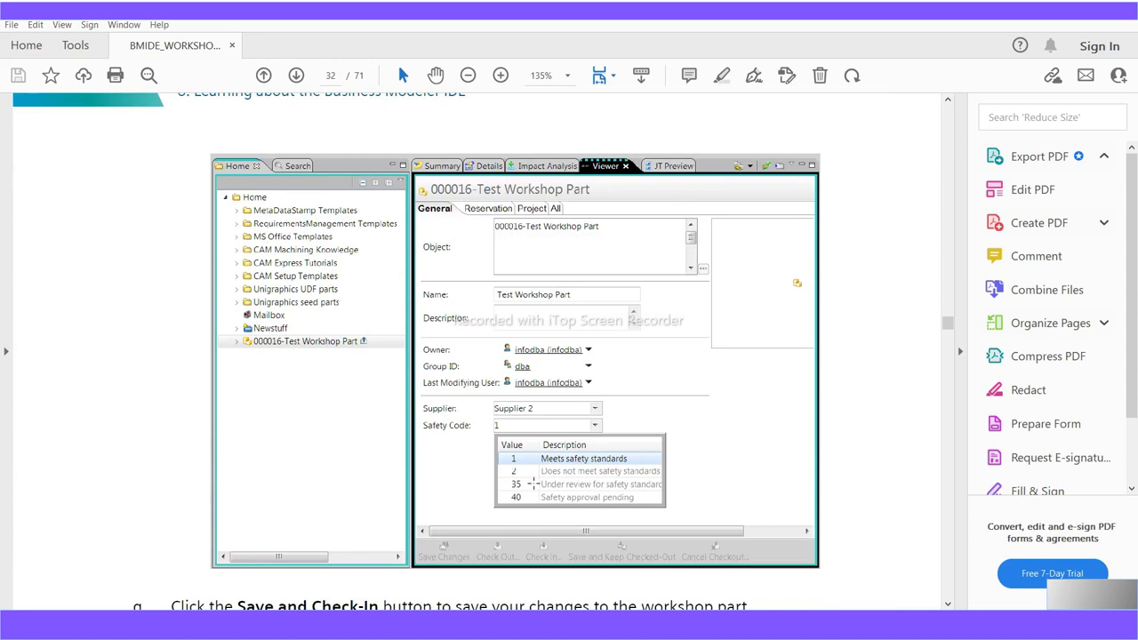
{"action": "scroll", "coordinate": [533, 484], "scroll_direction": "down", "scroll_amount": 2}
{"action": "scroll", "coordinate": [534, 481], "scroll_direction": "up", "scroll_amount": 18}
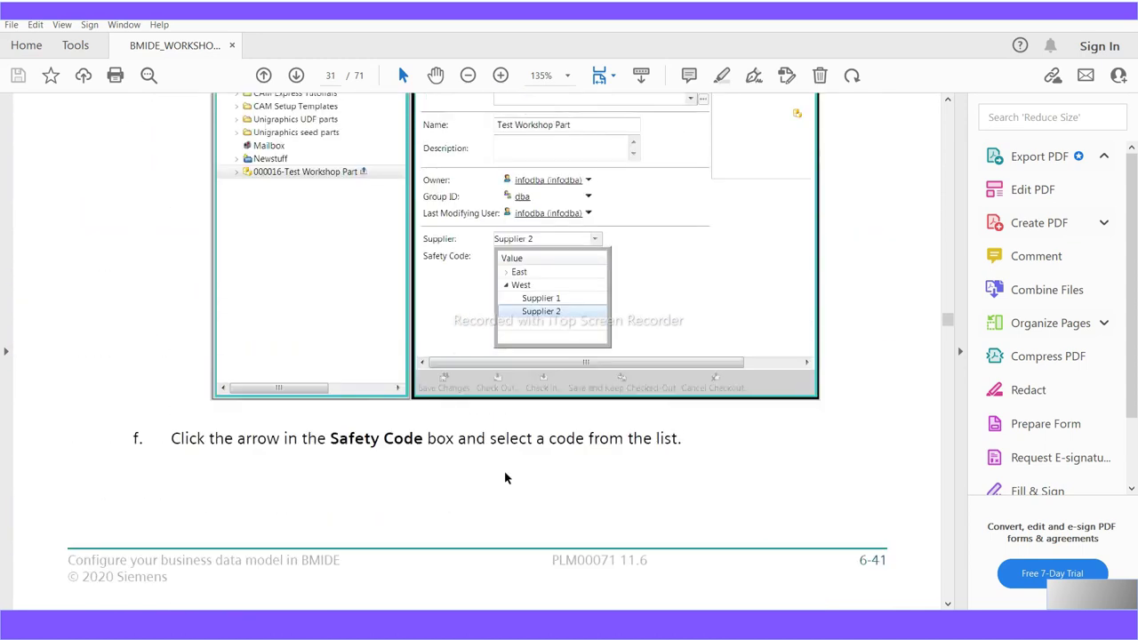
{"action": "scroll", "coordinate": [468, 452], "scroll_direction": "down", "scroll_amount": 20}
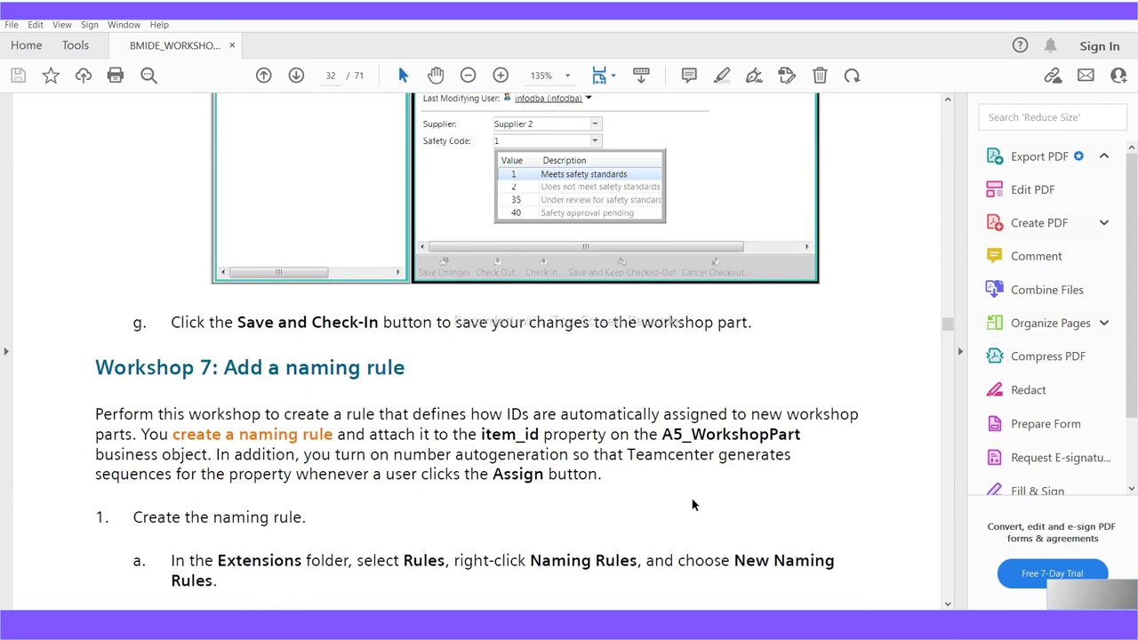
In the Business Modeler IDE, collapse the Classic LOV folder
{"action": "mouse_move", "coordinate": [565, 625]}
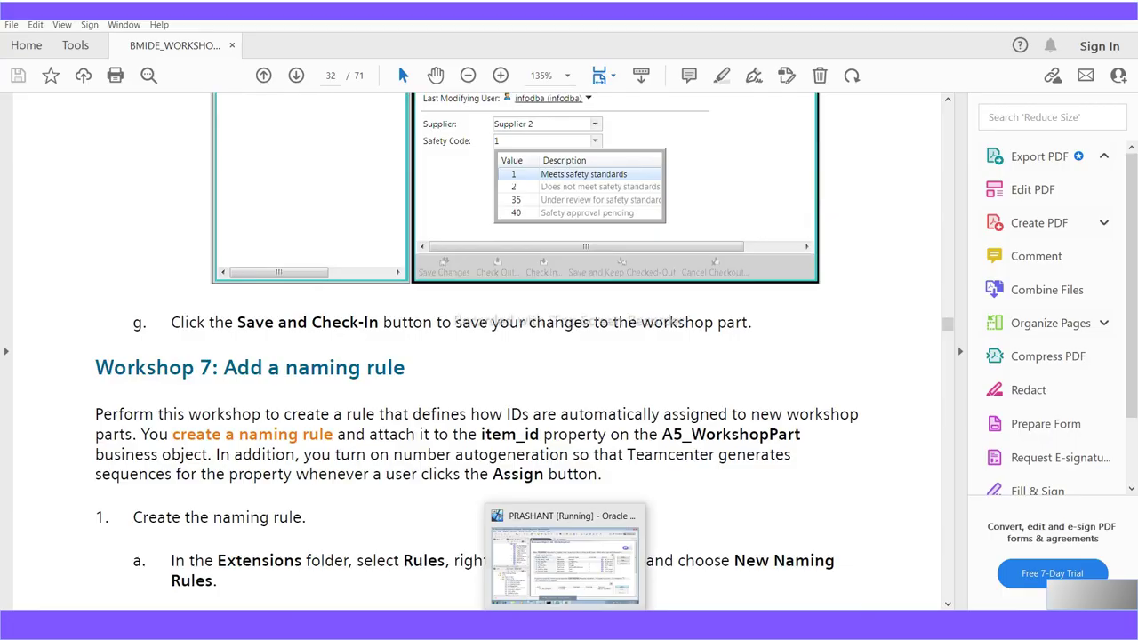
{"action": "left_click", "coordinate": [566, 562]}
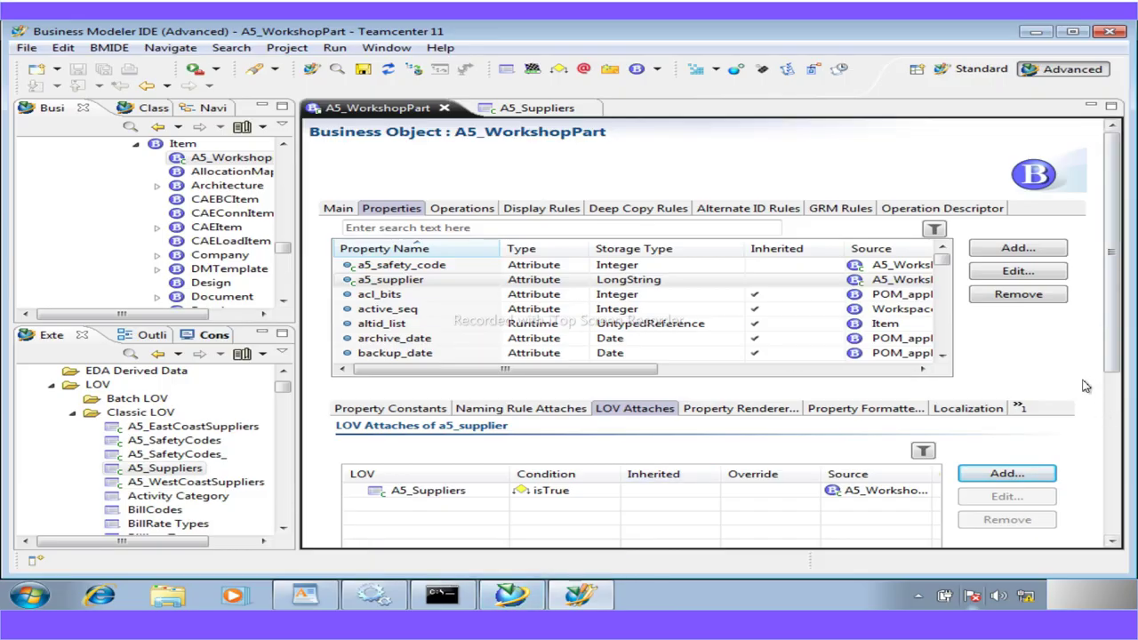
{"action": "left_click", "coordinate": [75, 415]}
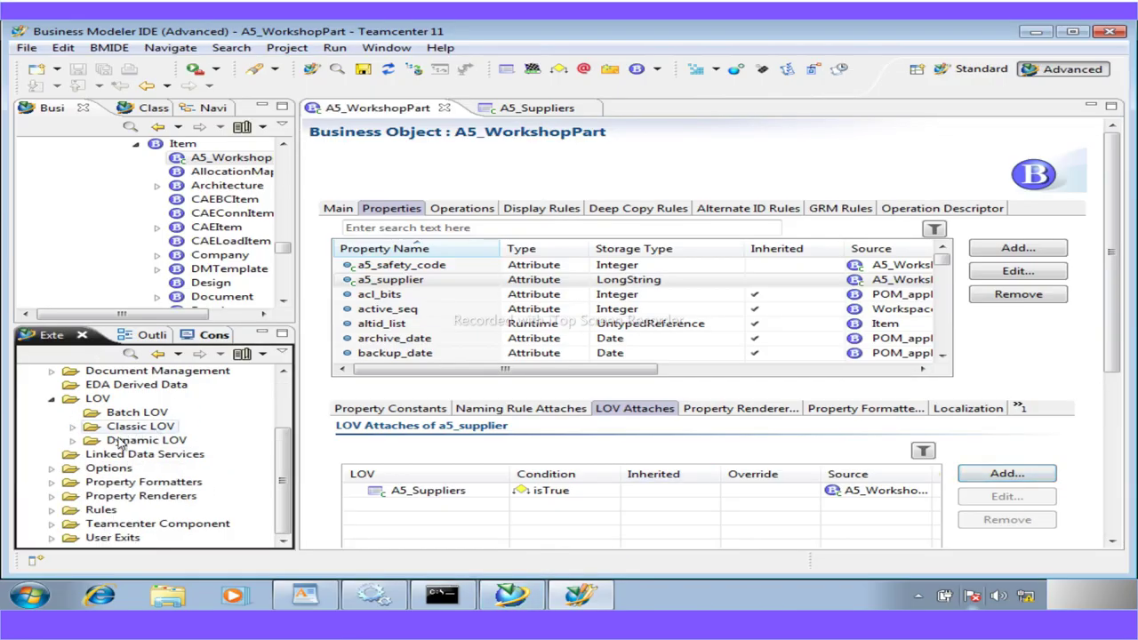
In the guide, highlight the Add a naming rule heading and read the Workshop 7 intro
{"action": "key", "text": "alt+Tab"}
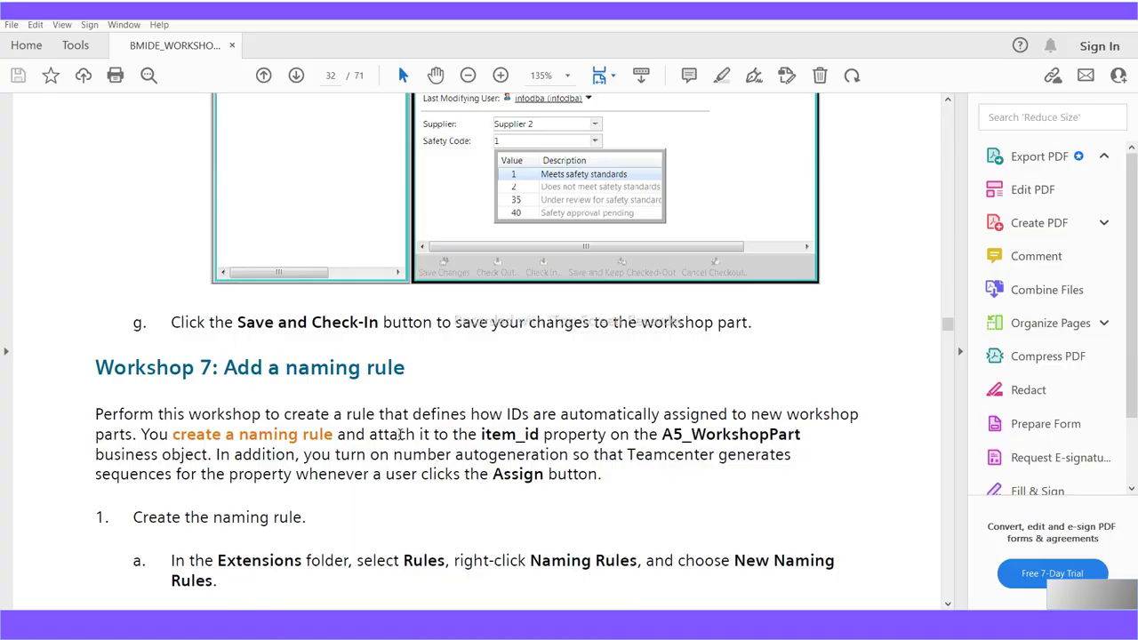
{"action": "left_click_drag", "start_coordinate": [413, 367], "coordinate": [227, 379]}
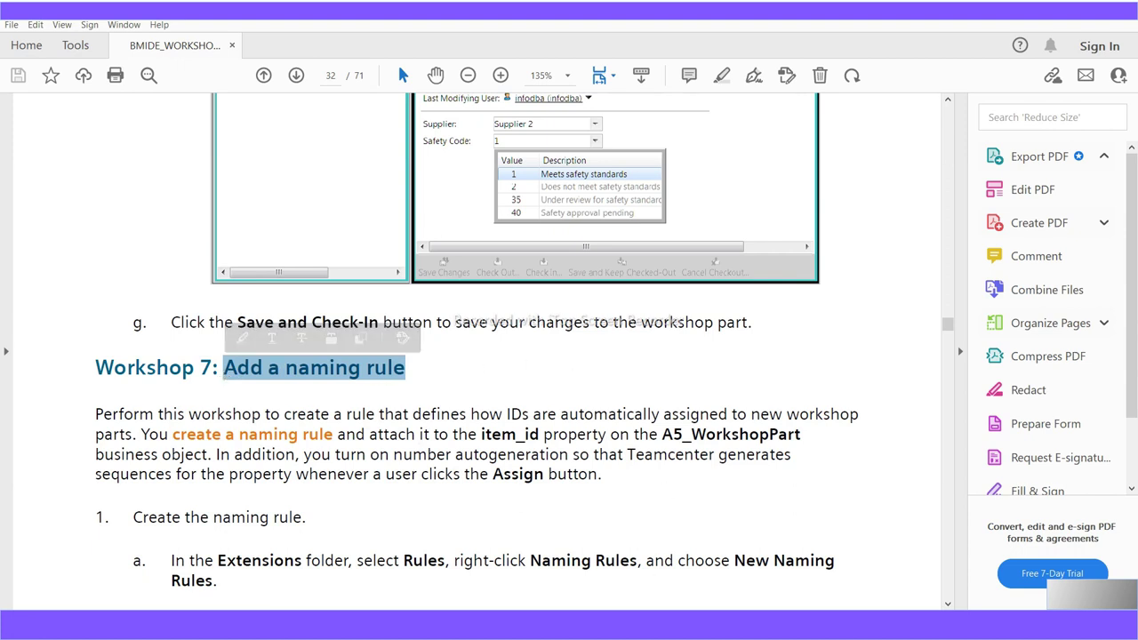
{"action": "mouse_move", "coordinate": [602, 625]}
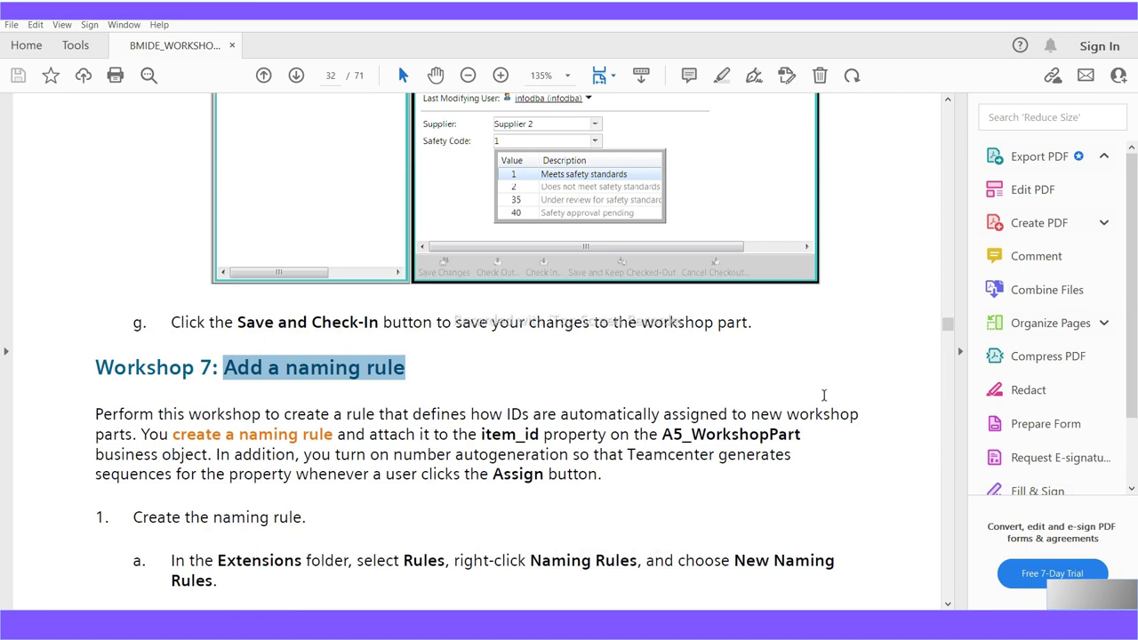
{"action": "scroll", "coordinate": [747, 410], "scroll_direction": "down", "scroll_amount": 1}
{"action": "scroll", "coordinate": [398, 489], "scroll_direction": "down", "scroll_amount": 9}
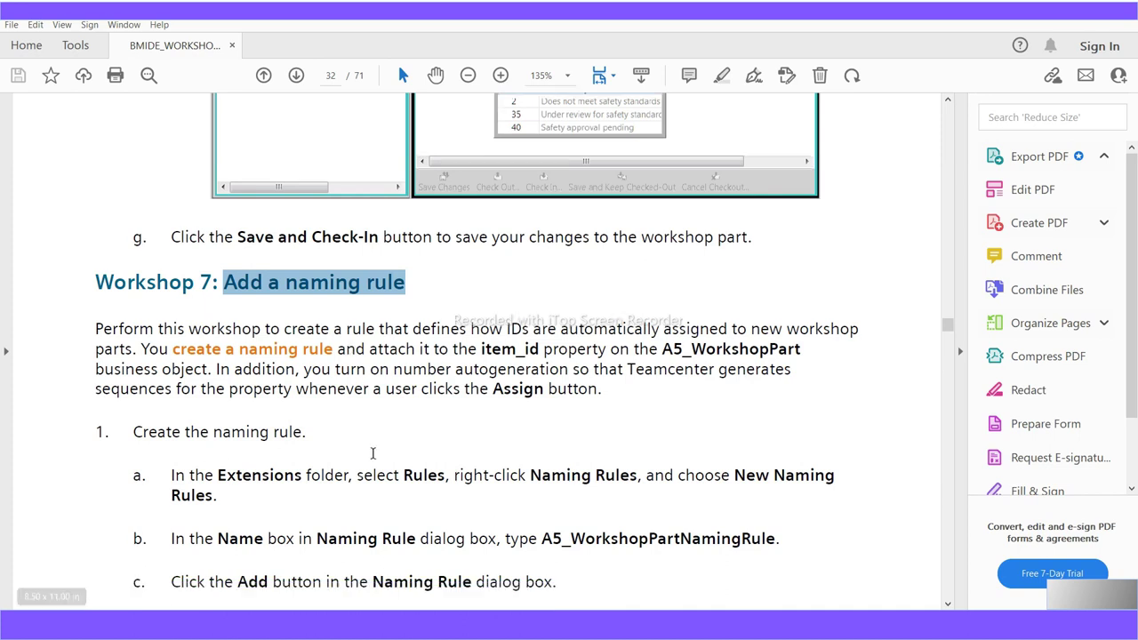
{"action": "scroll", "coordinate": [397, 490], "scroll_direction": "down", "scroll_amount": 9}
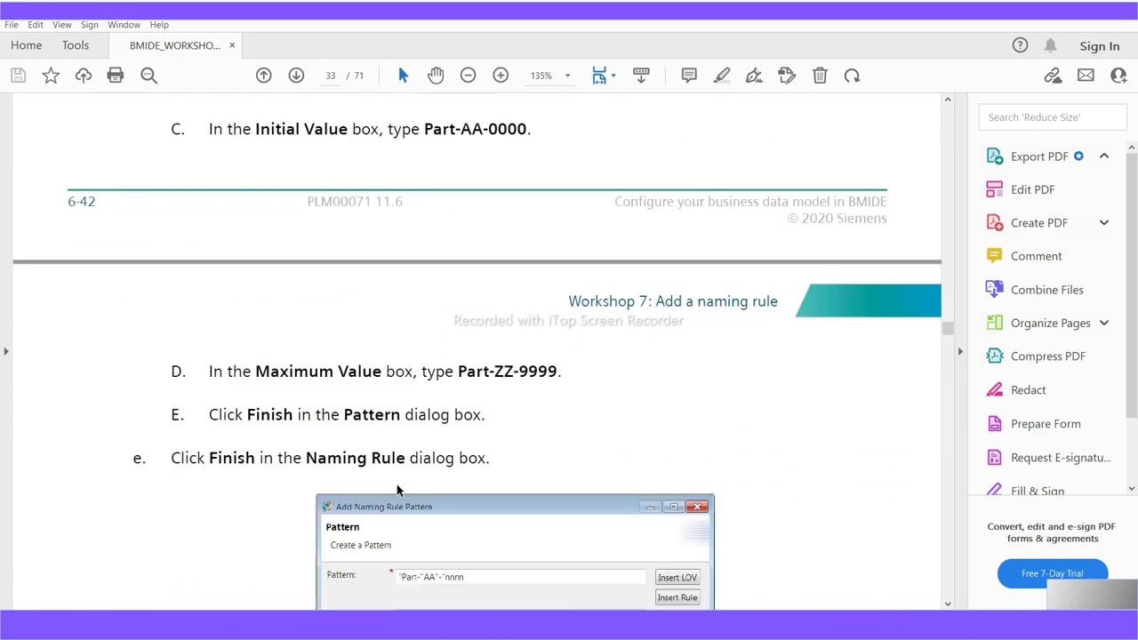
{"action": "scroll", "coordinate": [395, 484], "scroll_direction": "up", "scroll_amount": 1}
{"action": "scroll", "coordinate": [395, 485], "scroll_direction": "up", "scroll_amount": 20}
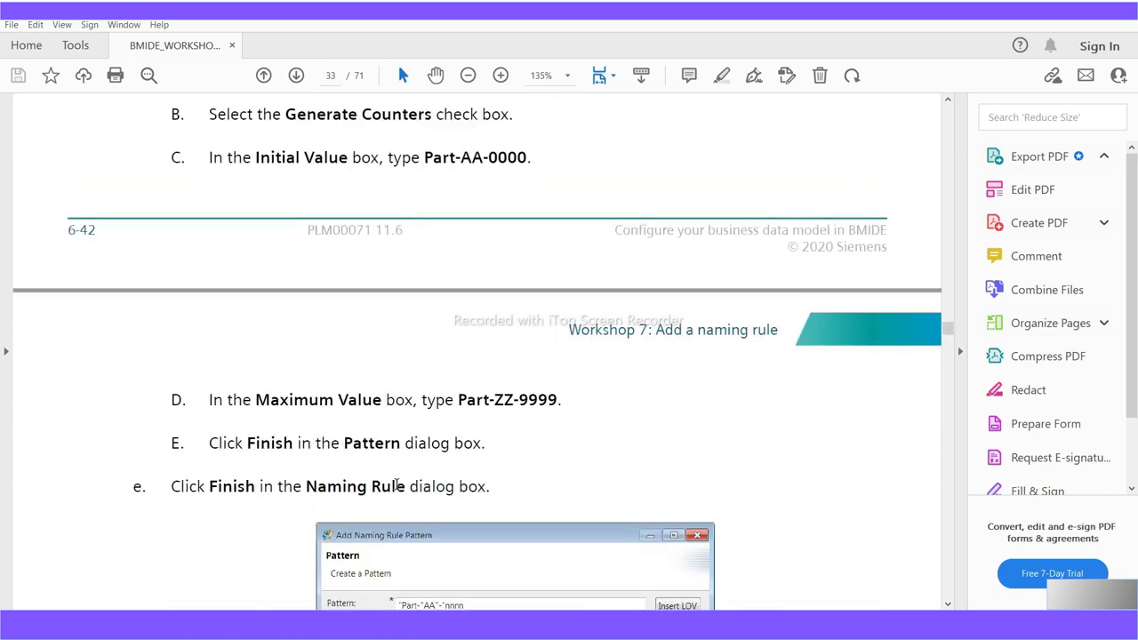
{"action": "scroll", "coordinate": [395, 485], "scroll_direction": "up", "scroll_amount": 7}
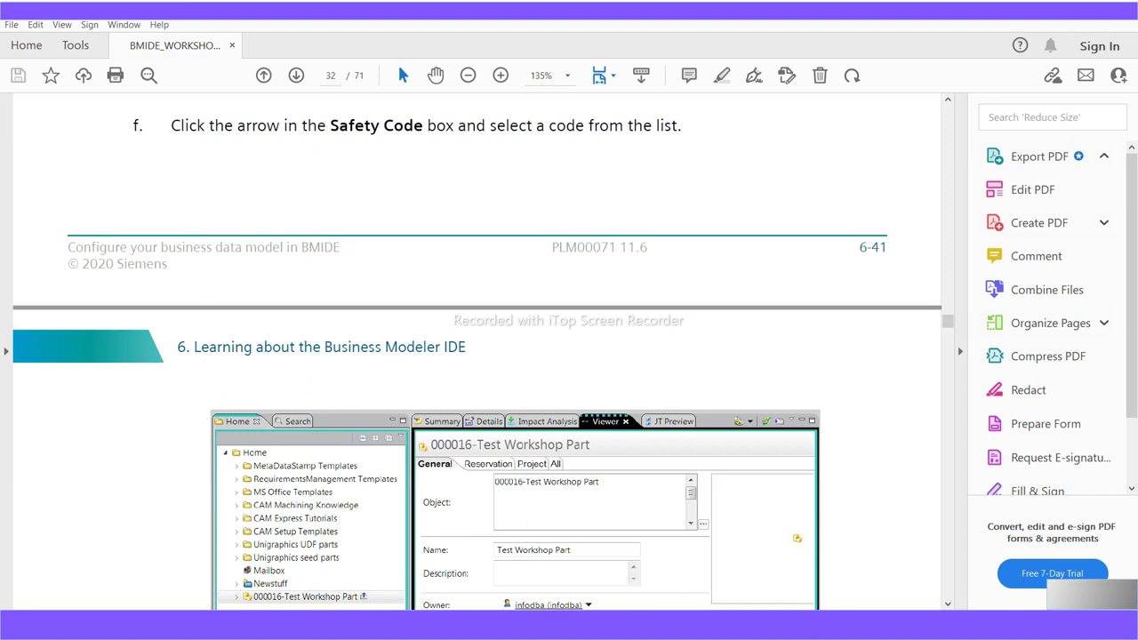
{"action": "key", "text": "alt+Tab"}
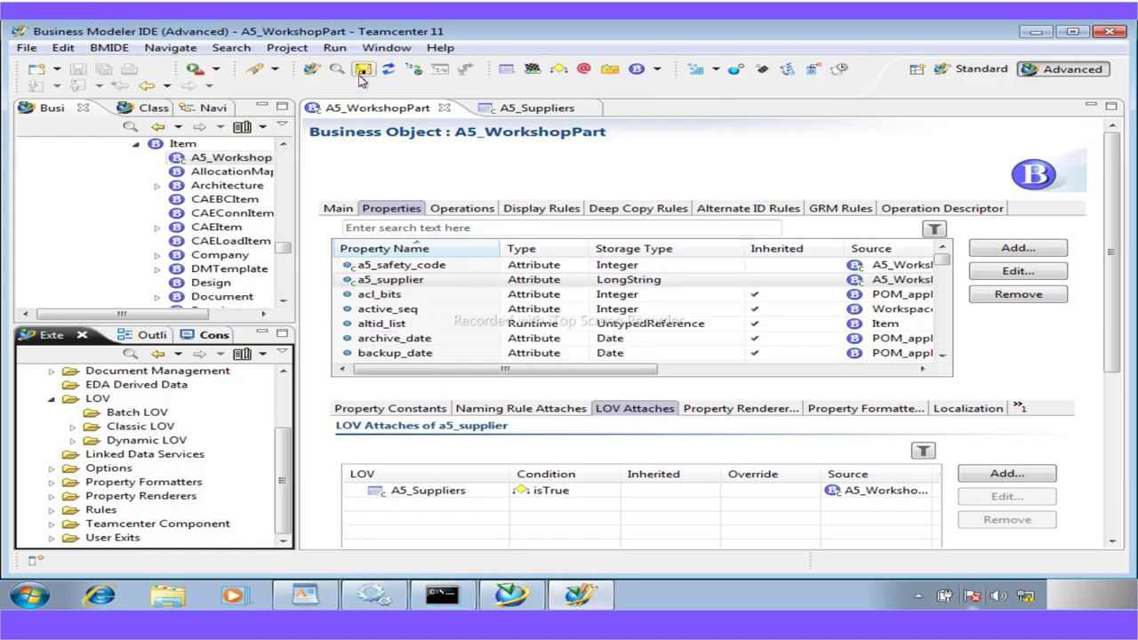
Exit the My Teamcenter rich client and close the TAO ImR server console
{"action": "left_click", "coordinate": [524, 596]}
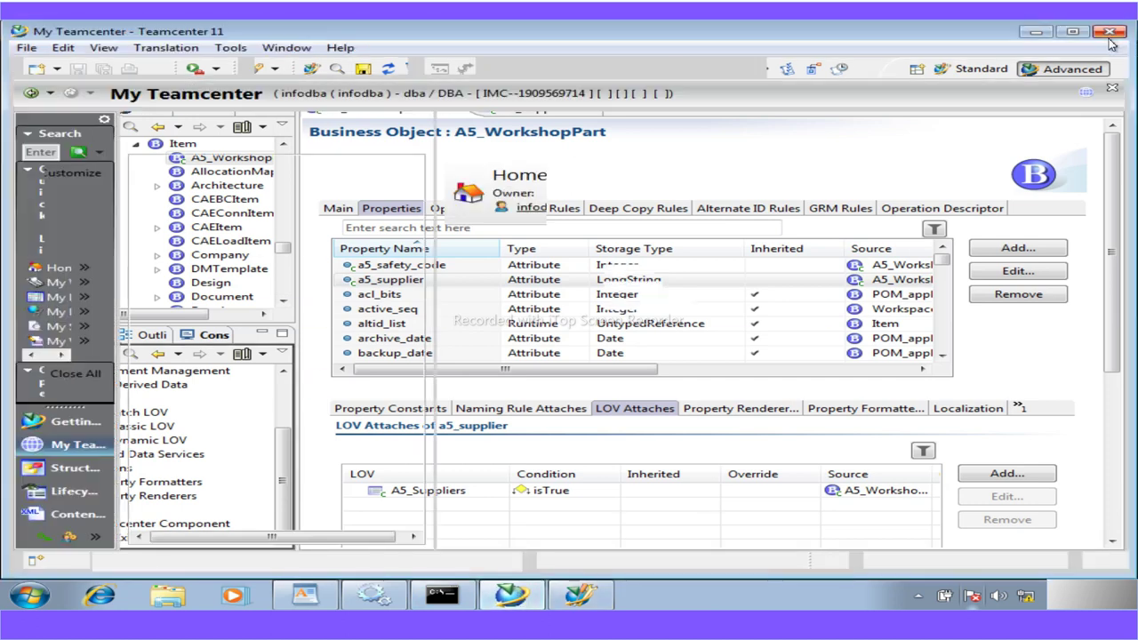
{"action": "left_click", "coordinate": [1109, 34]}
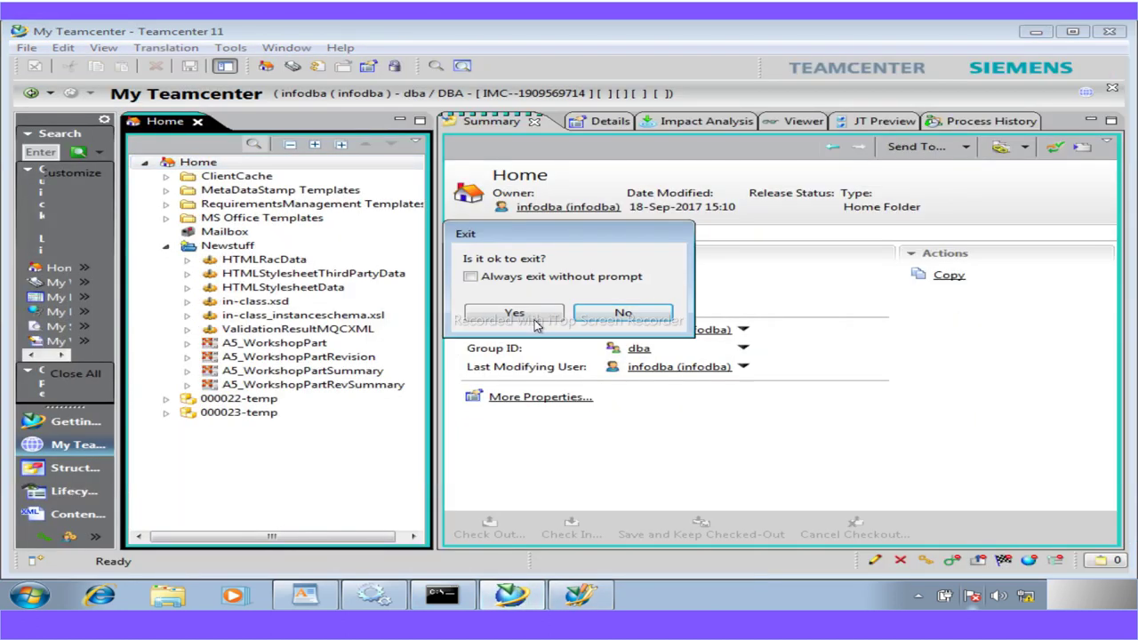
{"action": "left_click", "coordinate": [524, 317]}
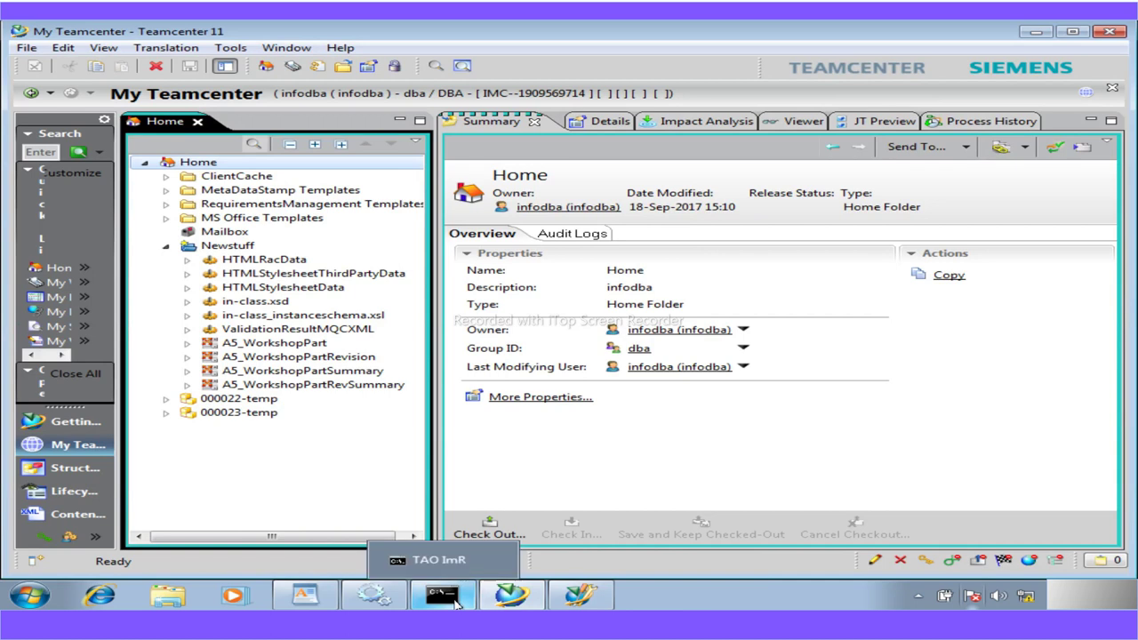
{"action": "left_click", "coordinate": [455, 601]}
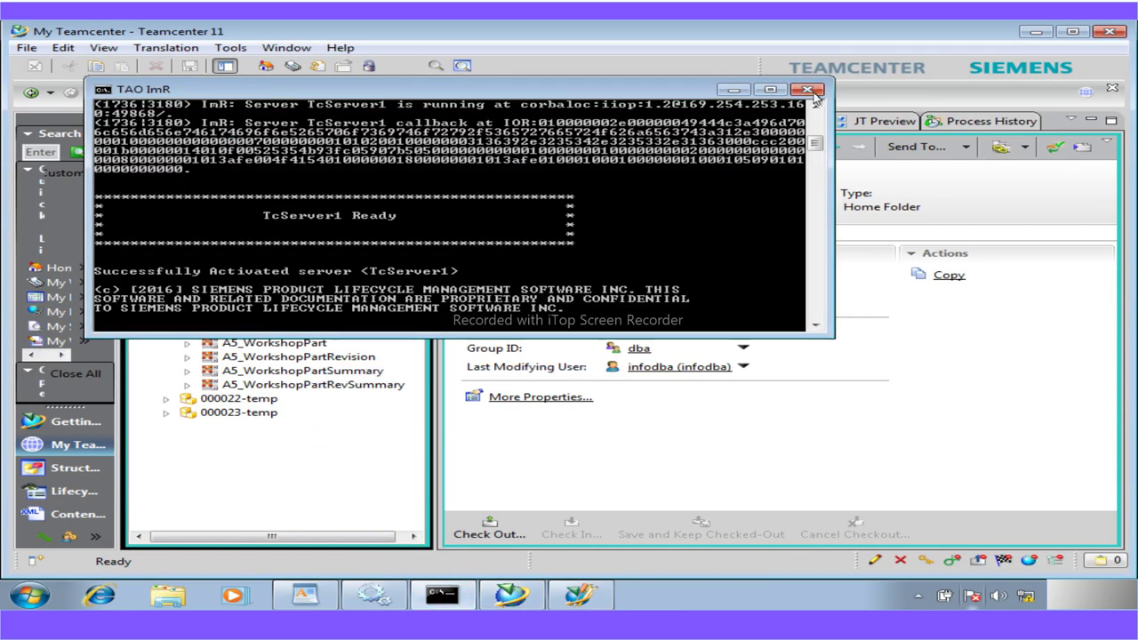
{"action": "left_click", "coordinate": [809, 92]}
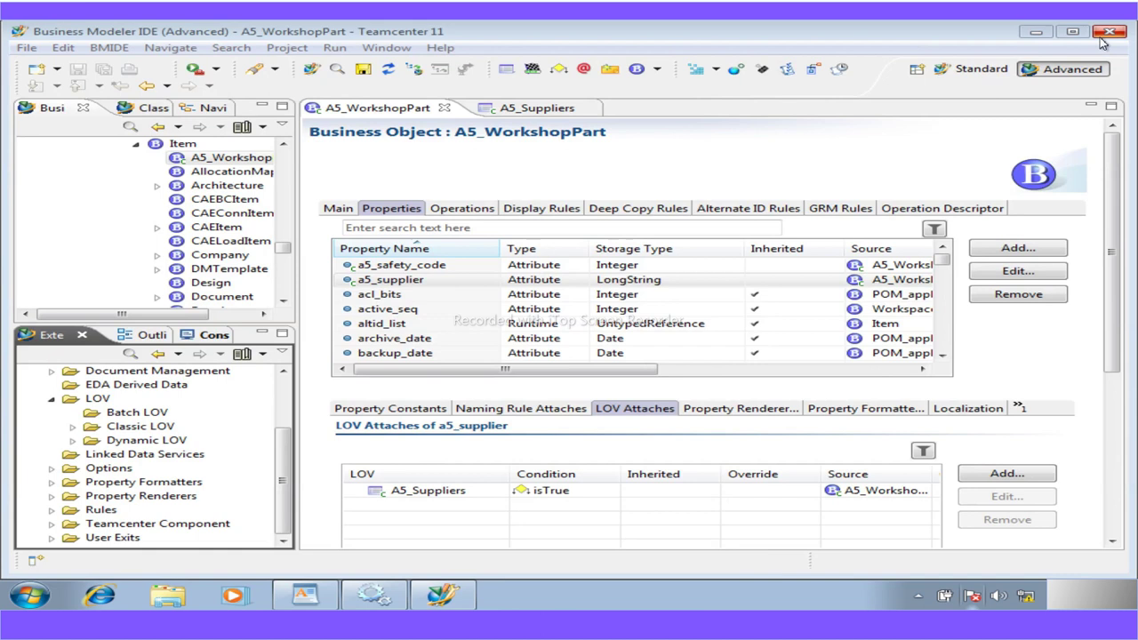
Close the A5_Suppliers and A5_WorkshopPart editors, then dismiss the BMIDE menu unused
{"action": "left_click", "coordinate": [599, 108]}
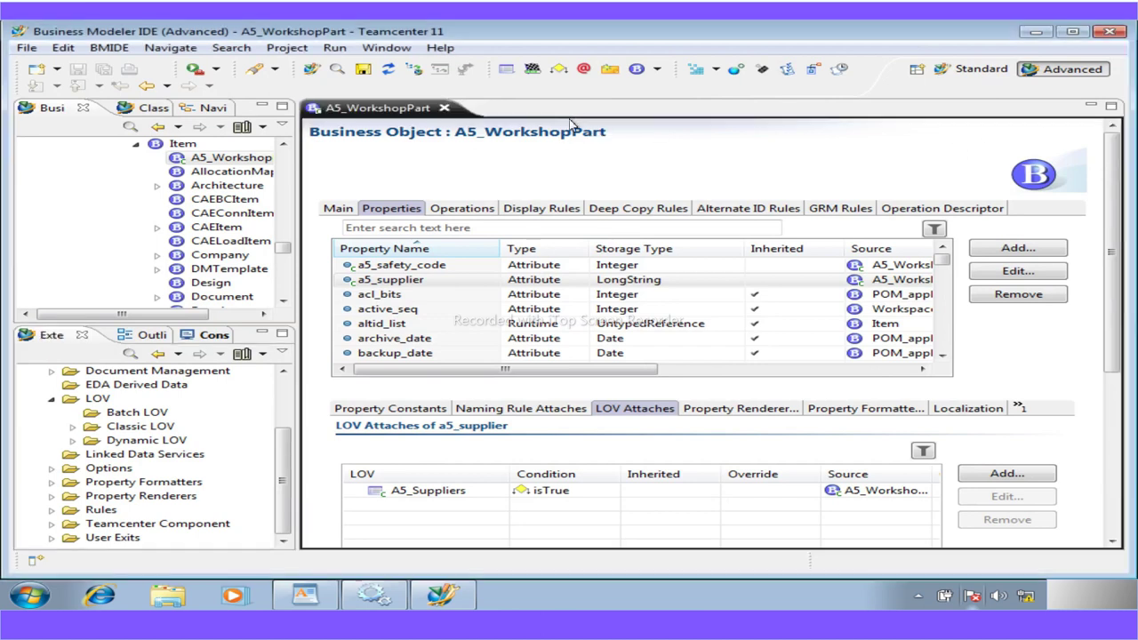
{"action": "left_click", "coordinate": [444, 107]}
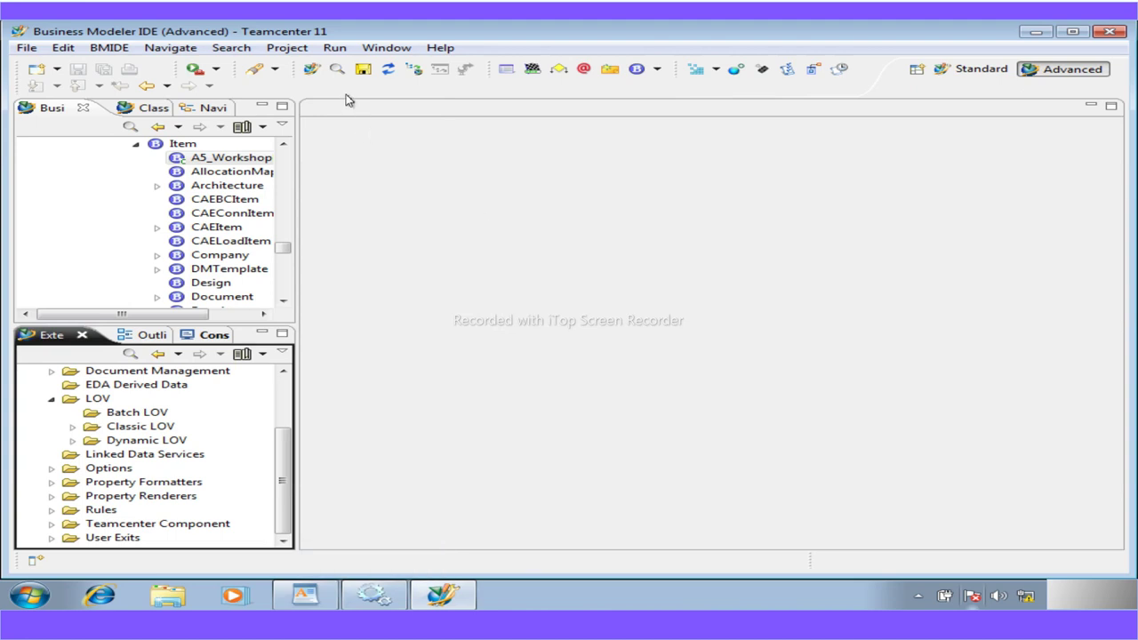
{"action": "left_click", "coordinate": [112, 50]}
{"action": "left_click", "coordinate": [719, 432]}
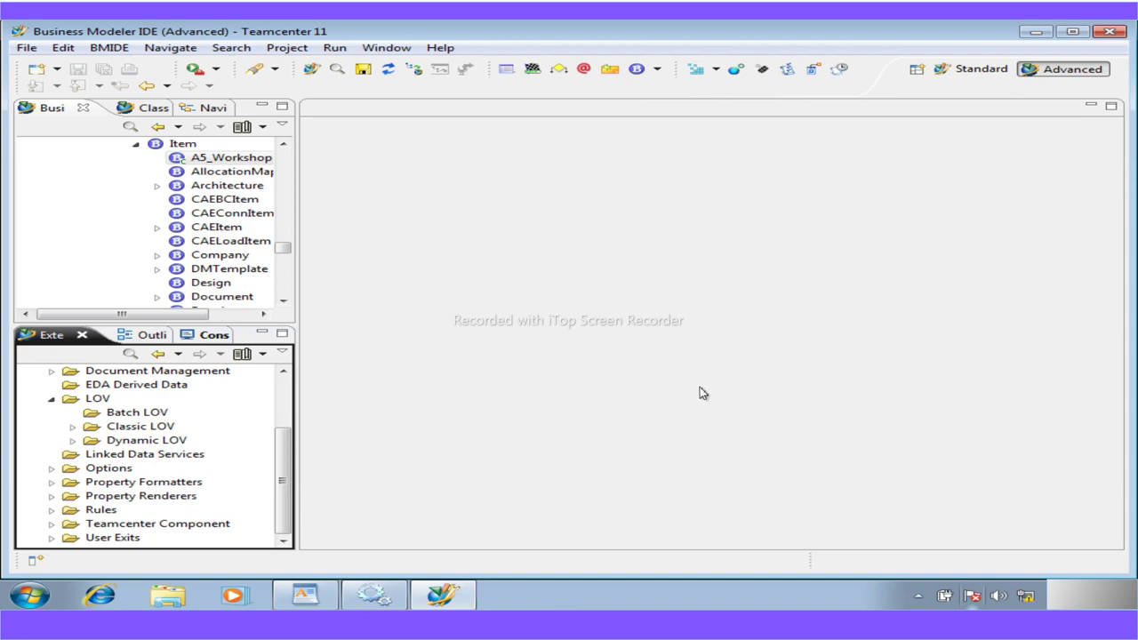
Start Deploy Template from the BMIDE menu with project a5workshop selected
{"action": "left_click", "coordinate": [114, 51]}
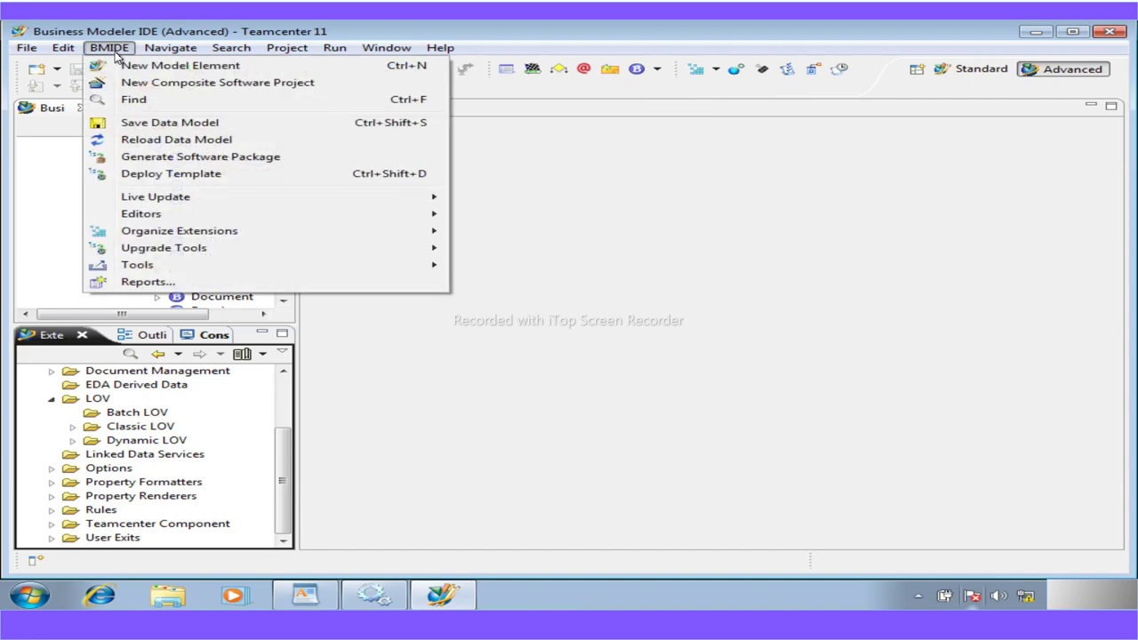
{"action": "left_click", "coordinate": [158, 175]}
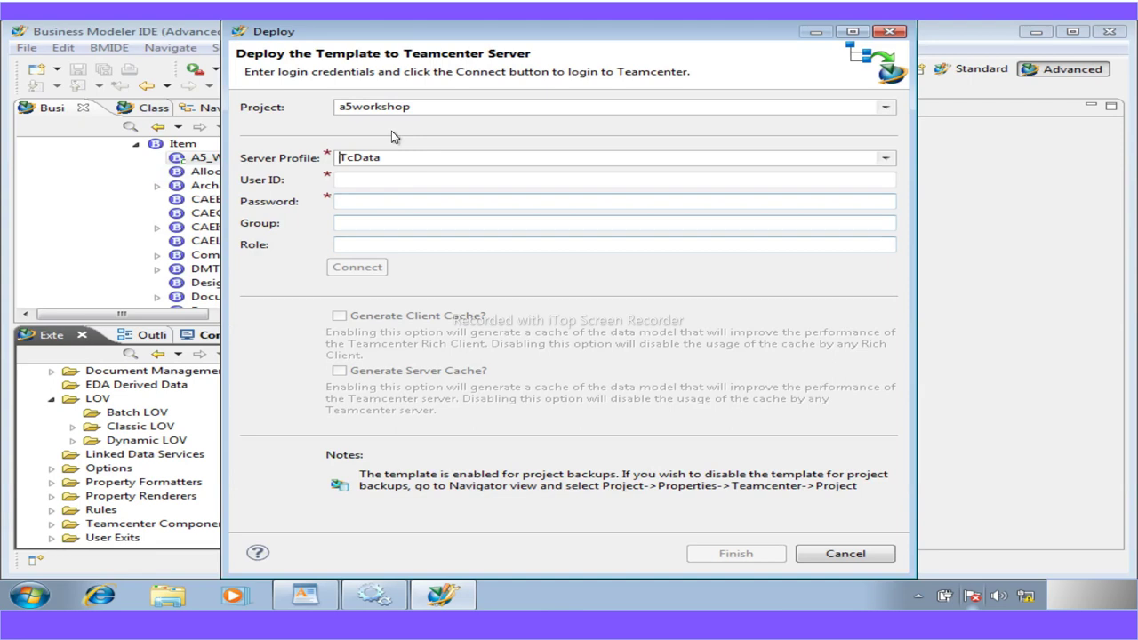
{"action": "left_click", "coordinate": [418, 108]}
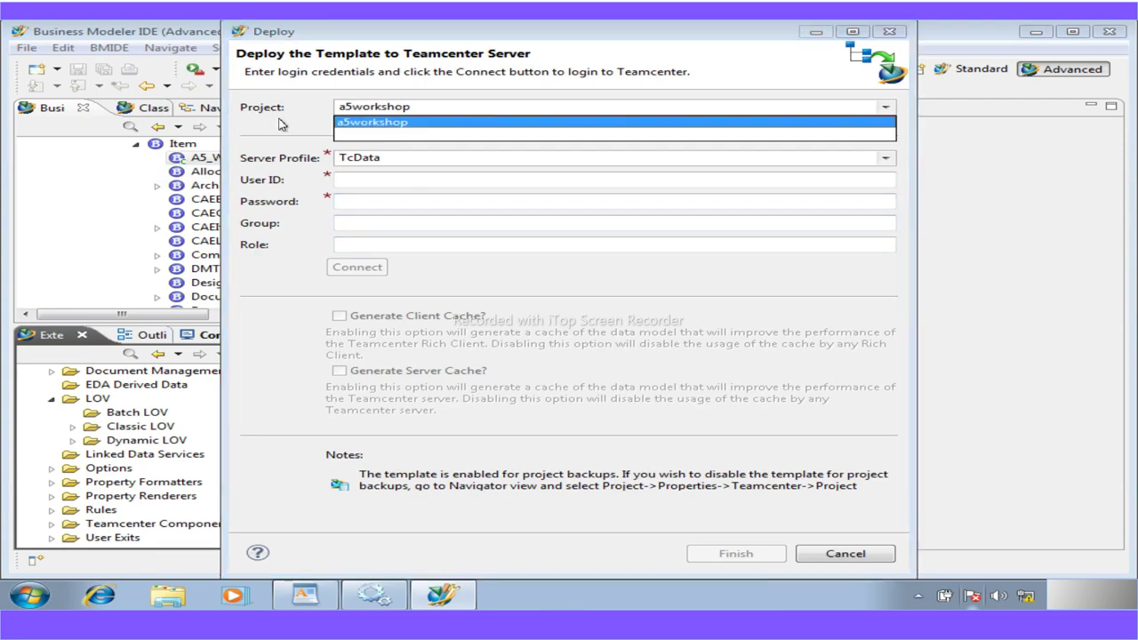
{"action": "left_click", "coordinate": [284, 126]}
Enter the user ID and password and connect to the TcData server profile
{"action": "left_click", "coordinate": [354, 184]}
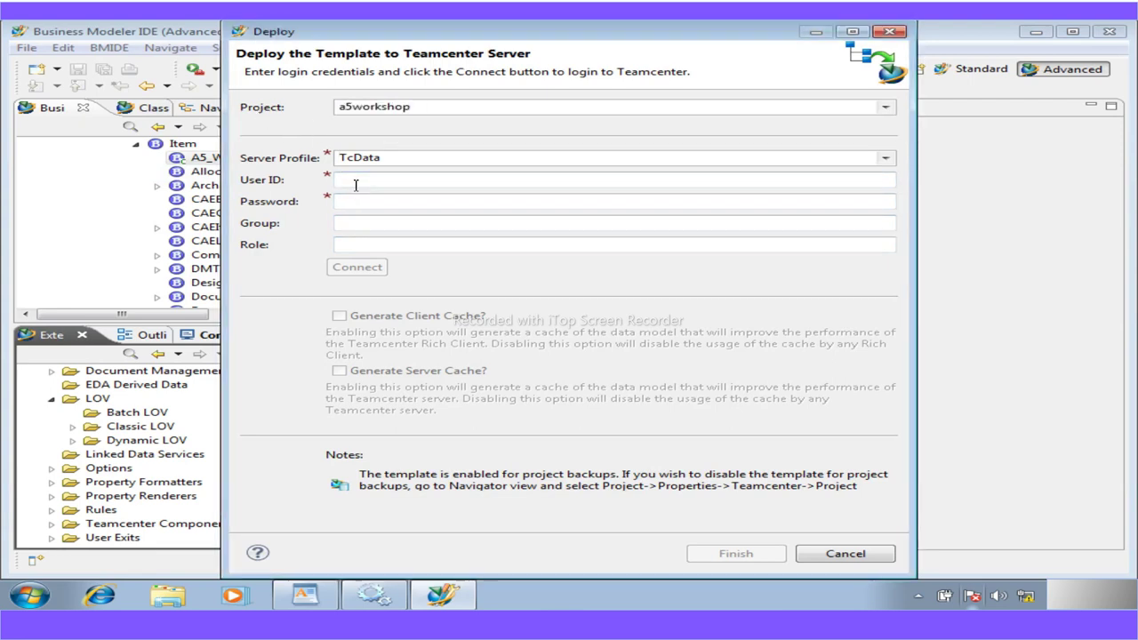
{"action": "type", "text": "infodba"}
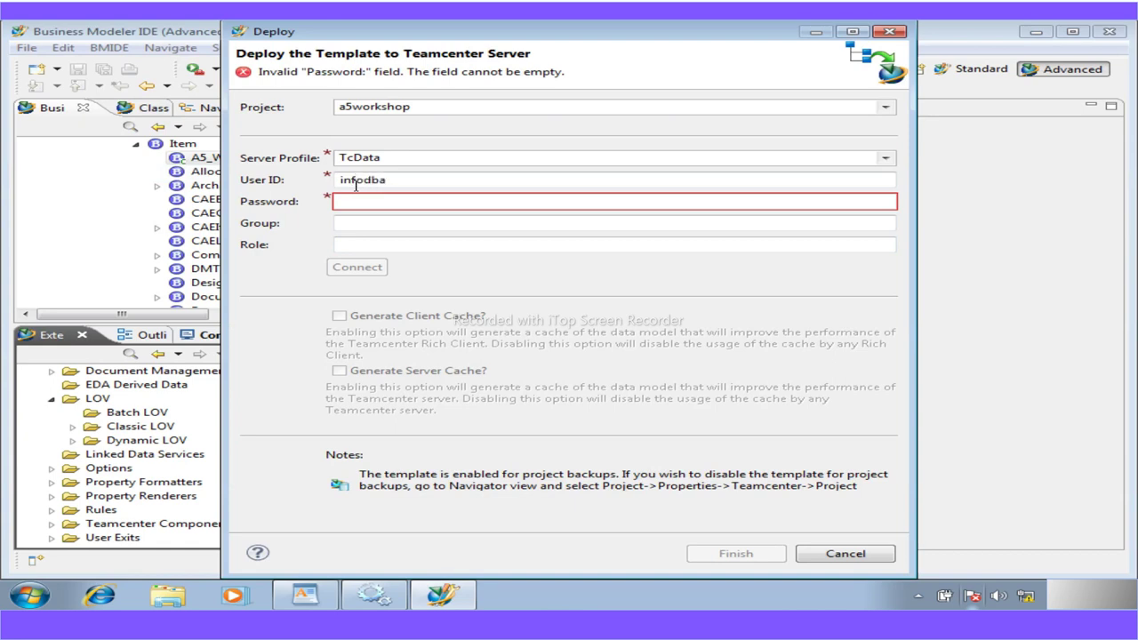
{"action": "left_click", "coordinate": [385, 204]}
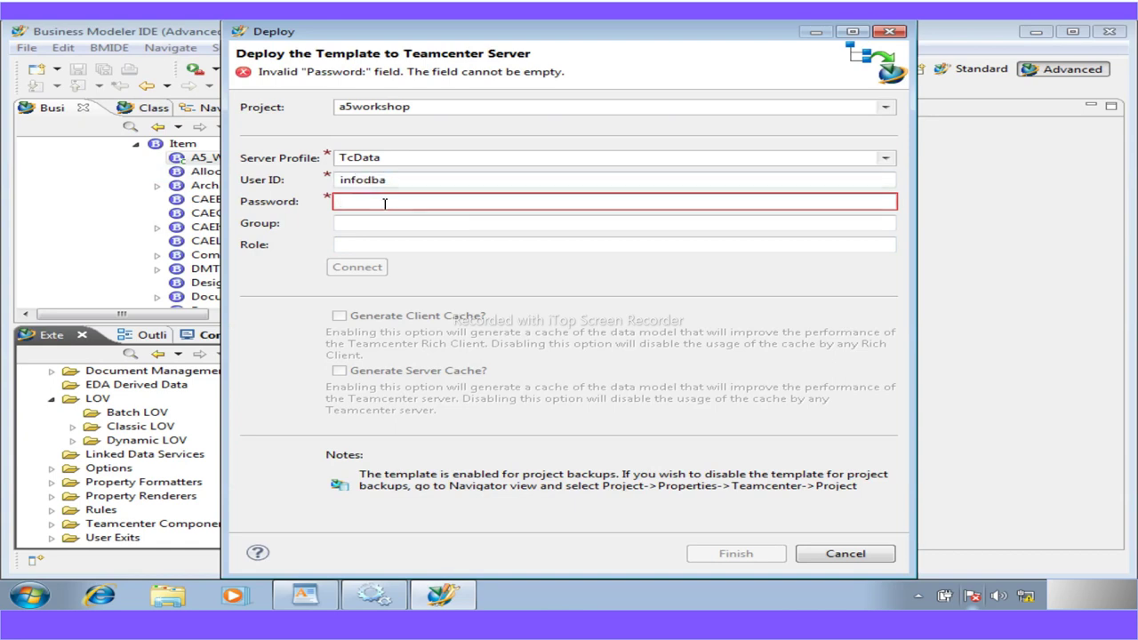
{"action": "type", "text": "inf"}
{"action": "key", "text": "Tab"}
{"action": "key", "text": "Tab"}
{"action": "key", "text": "Tab"}
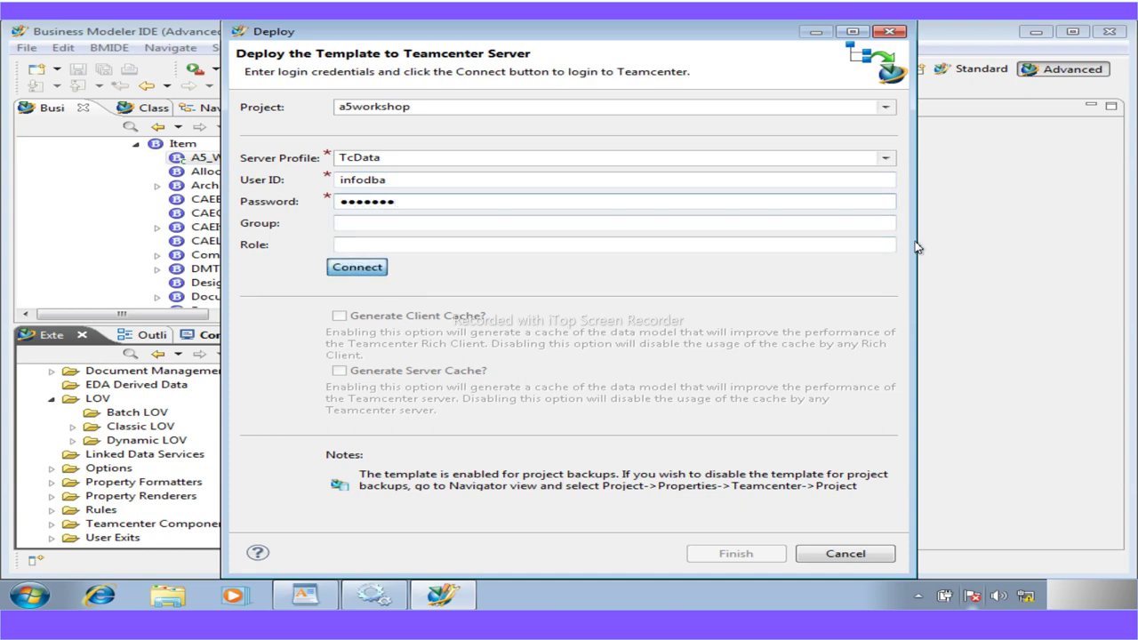
{"action": "key", "text": "Return"}
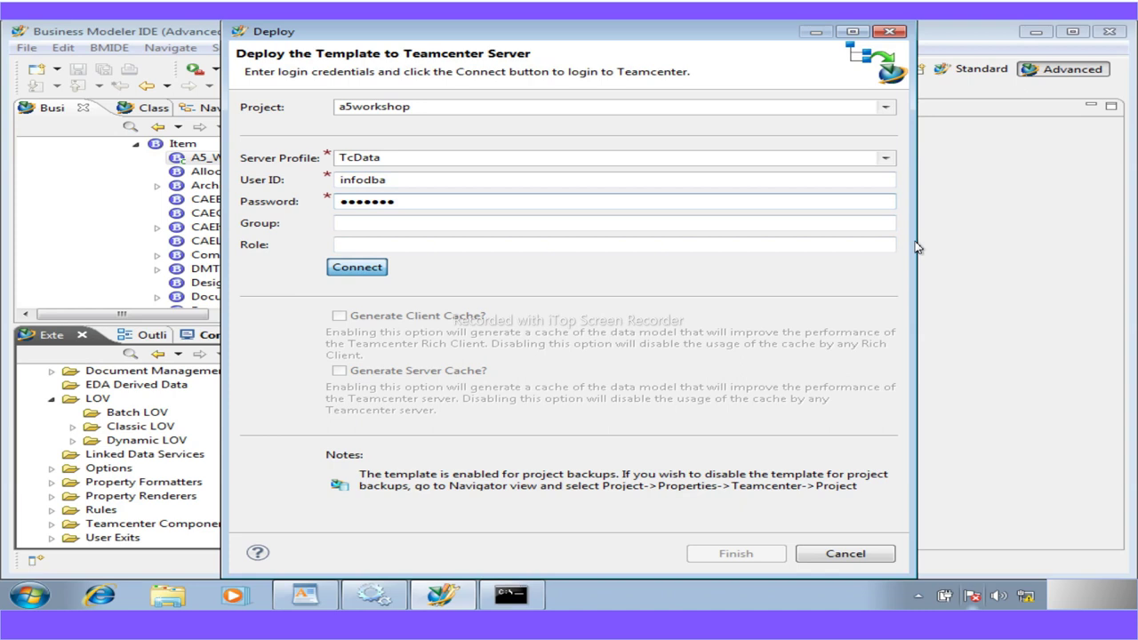
{"action": "key", "text": "Return"}
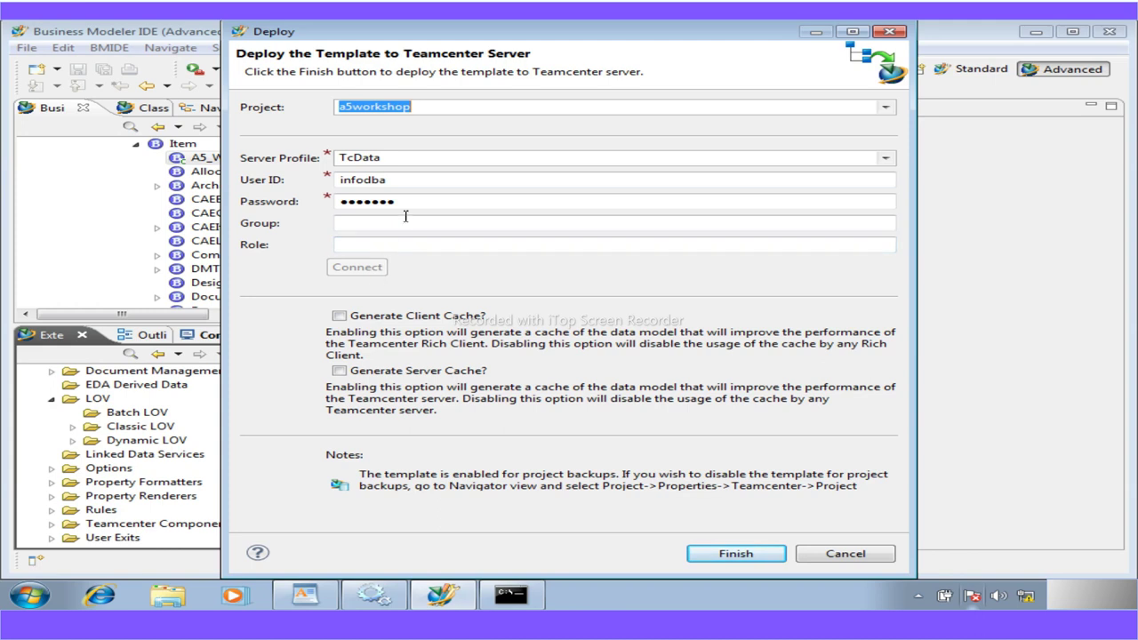
Finish deploying a5workshop, dismiss the success results, and widen the panels to see log paths
{"action": "left_click", "coordinate": [735, 554]}
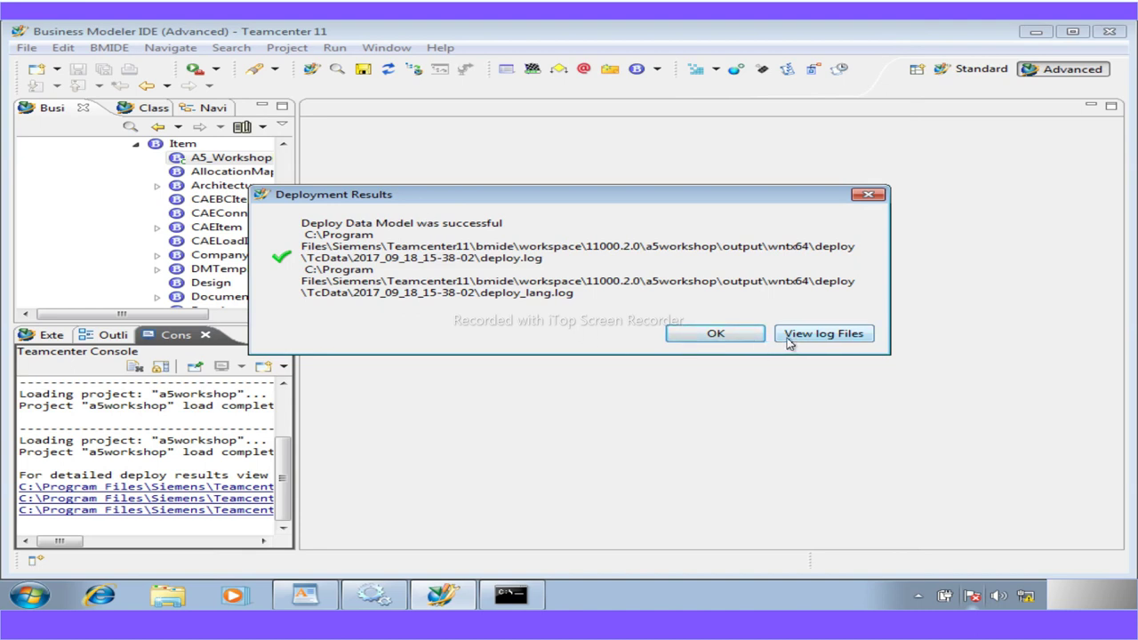
{"action": "left_click", "coordinate": [716, 335]}
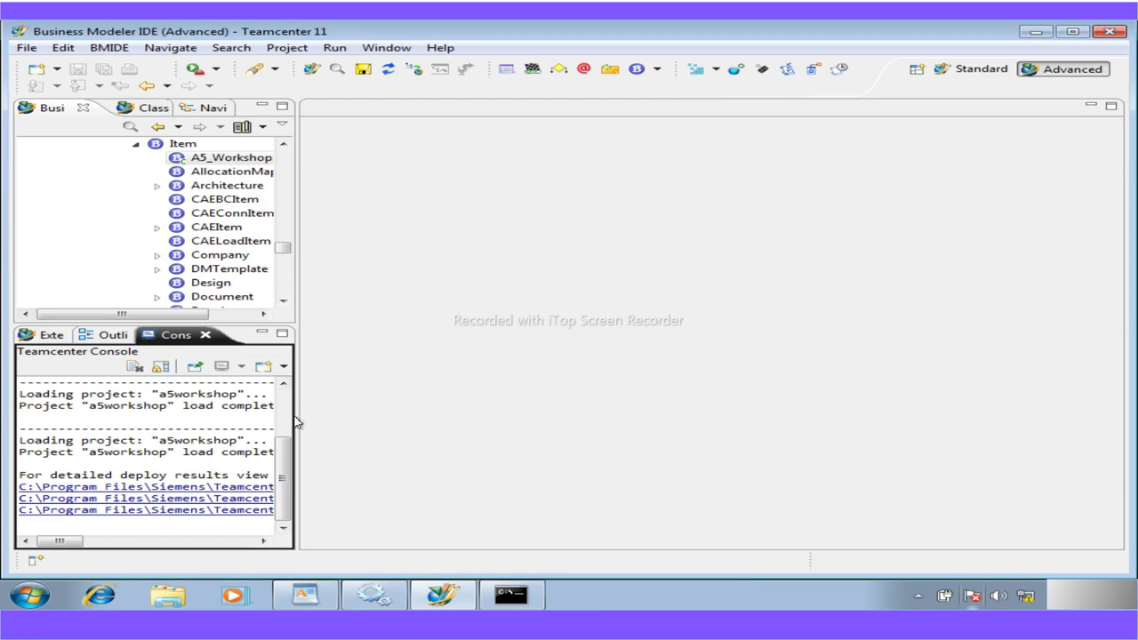
{"action": "left_click_drag", "start_coordinate": [301, 415], "coordinate": [695, 434]}
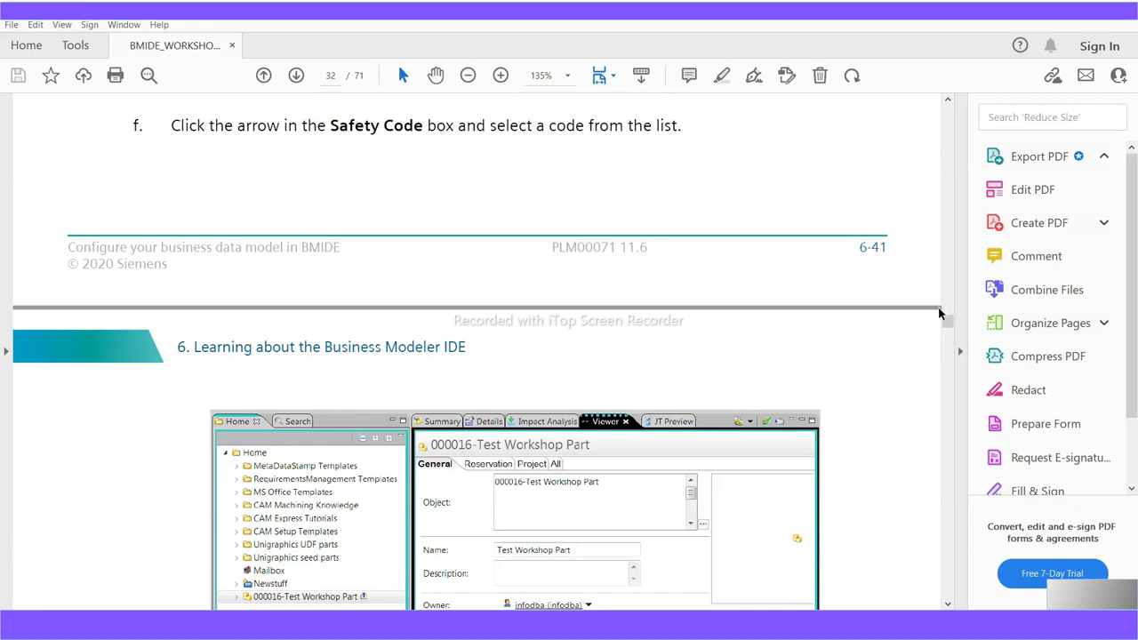
Scroll the workshop guide to page 6-20's step on restarting the rich client to clear the cache
{"action": "scroll", "coordinate": [657, 331], "scroll_direction": "up", "scroll_amount": 1}
{"action": "scroll", "coordinate": [657, 331], "scroll_direction": "up", "scroll_amount": 10}
{"action": "left_click_drag", "start_coordinate": [949, 316], "coordinate": [948, 186]}
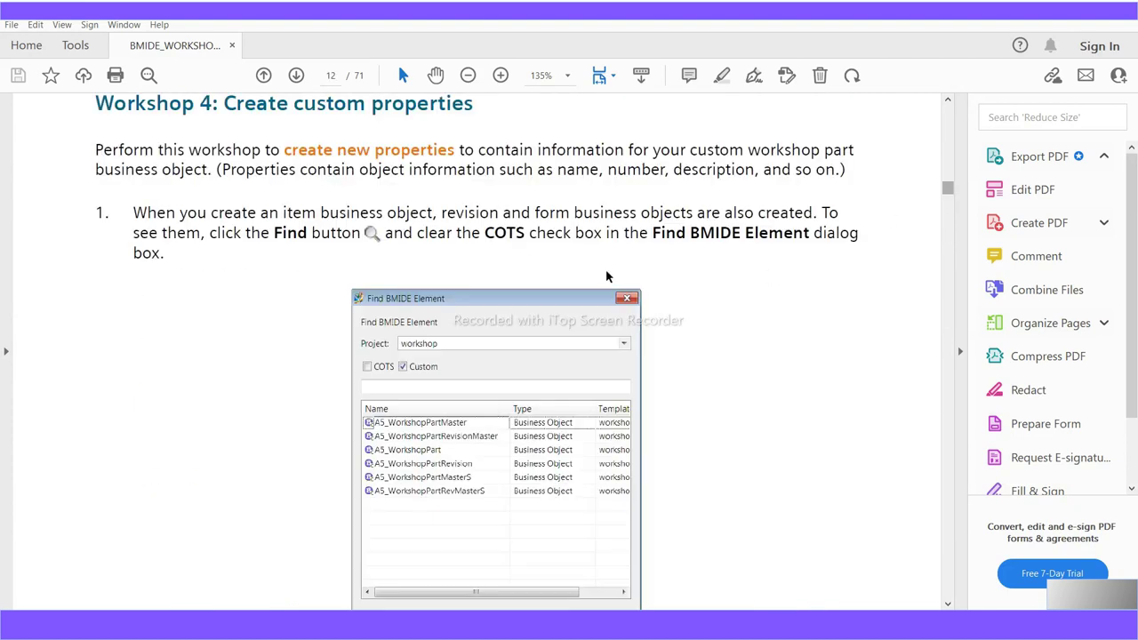
{"action": "scroll", "coordinate": [608, 276], "scroll_direction": "up", "scroll_amount": 15}
{"action": "scroll", "coordinate": [654, 248], "scroll_direction": "up", "scroll_amount": 20}
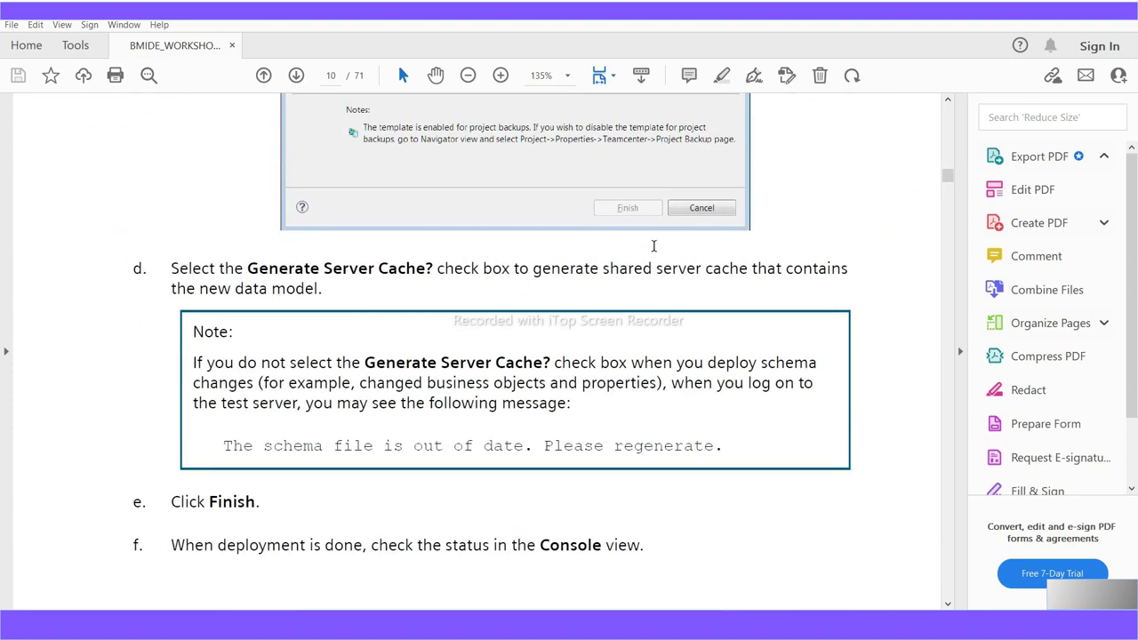
{"action": "scroll", "coordinate": [653, 246], "scroll_direction": "up", "scroll_amount": 15}
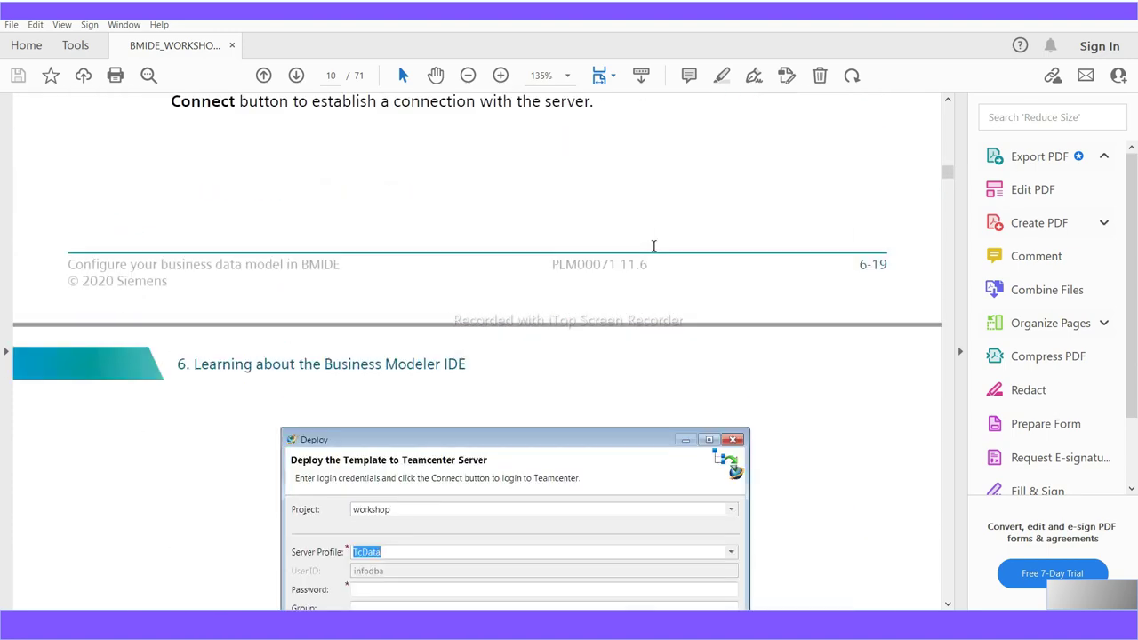
{"action": "scroll", "coordinate": [654, 246], "scroll_direction": "down", "scroll_amount": 20}
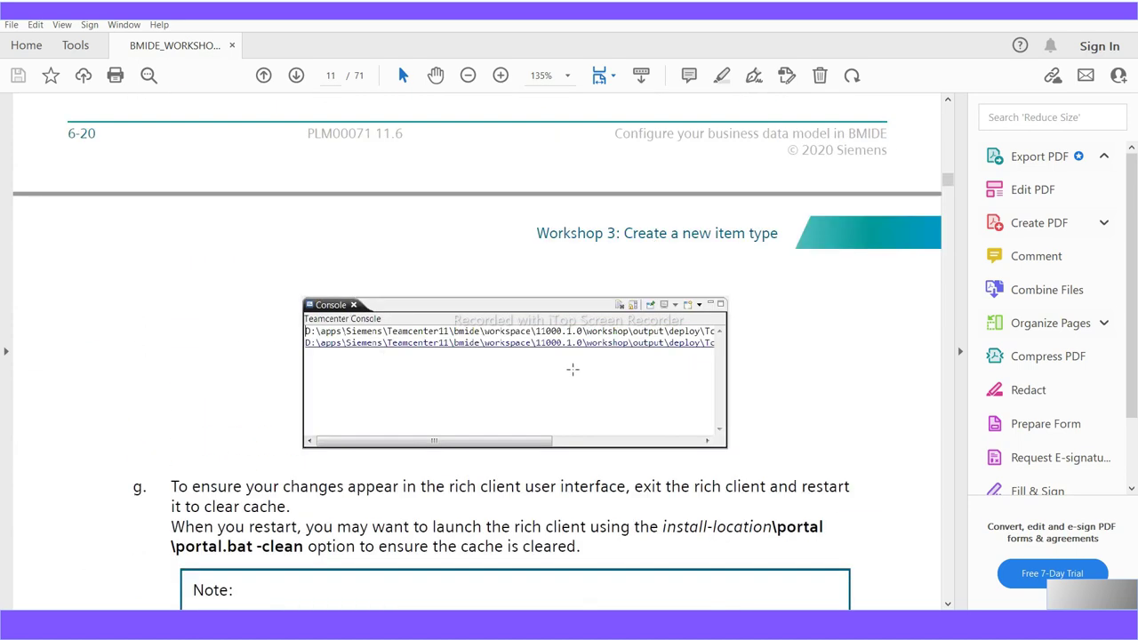
{"action": "scroll", "coordinate": [565, 366], "scroll_direction": "down", "scroll_amount": 6}
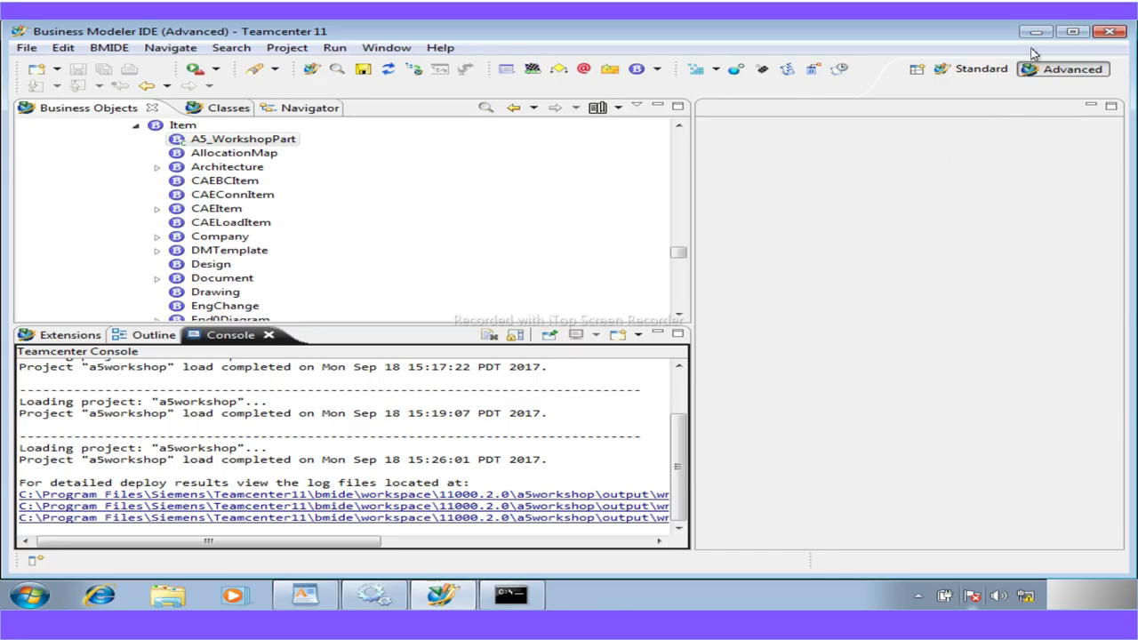
Minimize the open windows and open the Teamcenter 11 shortcut's file location
{"action": "left_click", "coordinate": [1035, 35]}
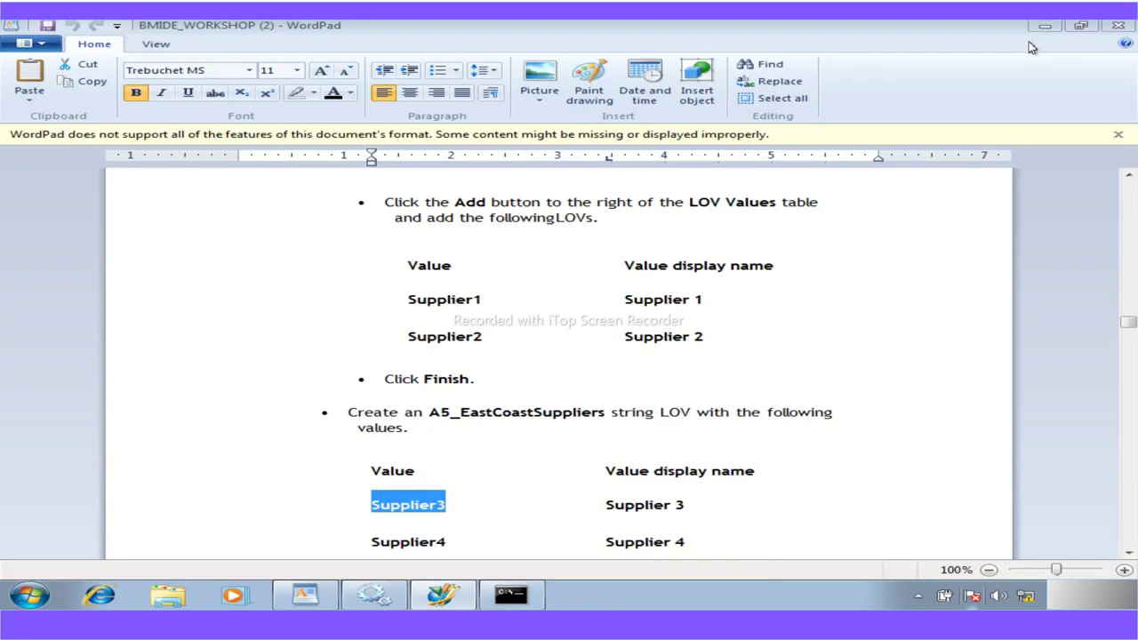
{"action": "left_click", "coordinate": [1041, 30]}
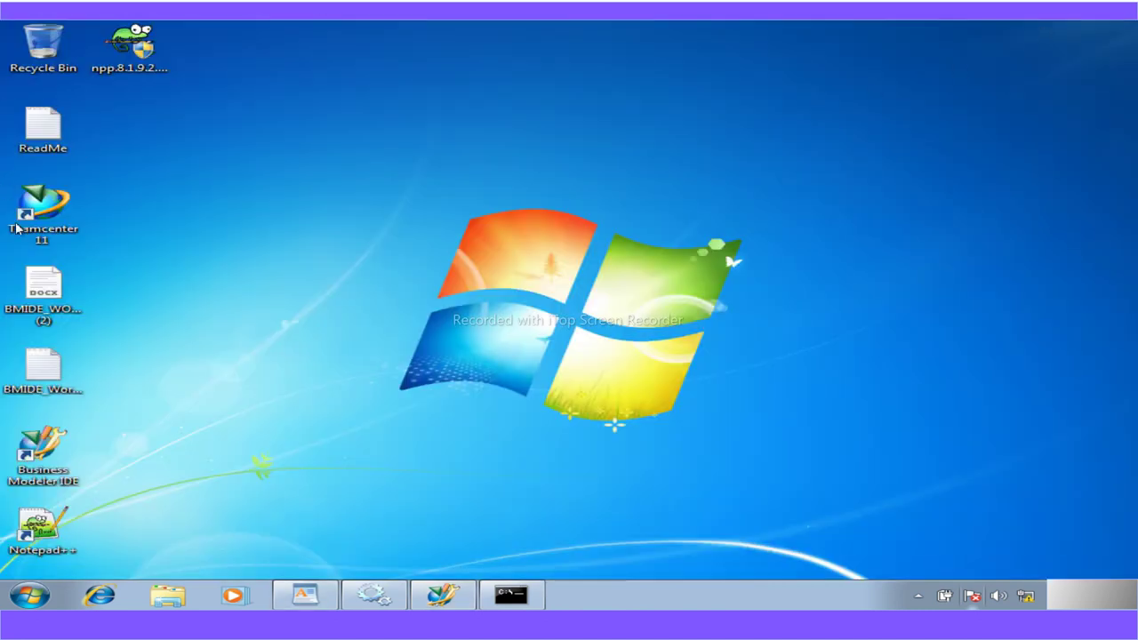
{"action": "right_click", "coordinate": [56, 240]}
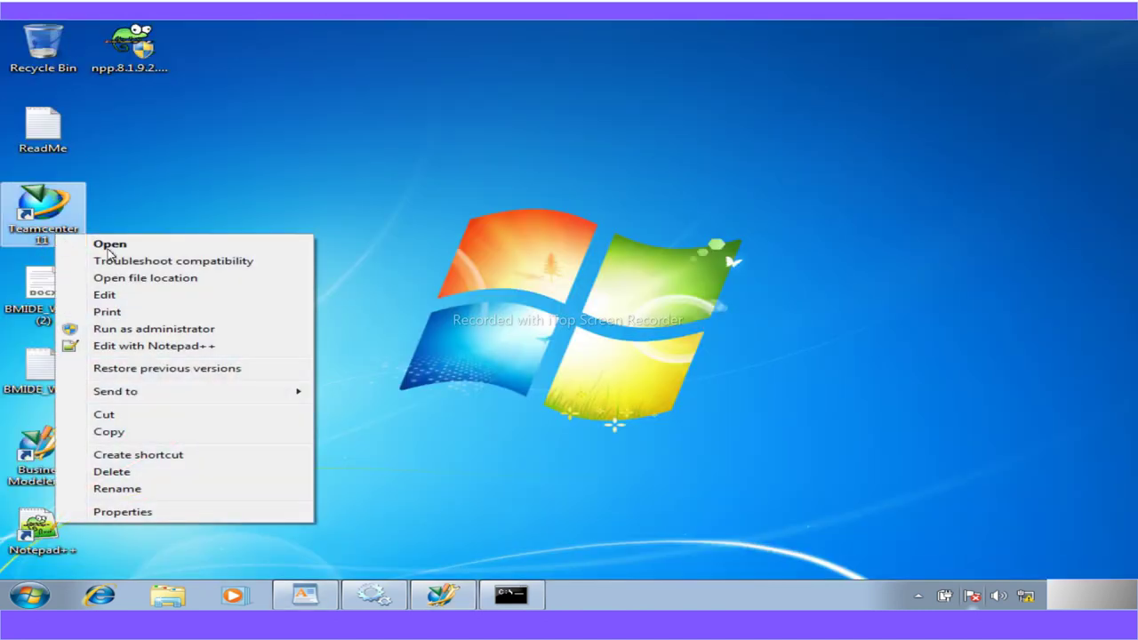
{"action": "left_click", "coordinate": [178, 278]}
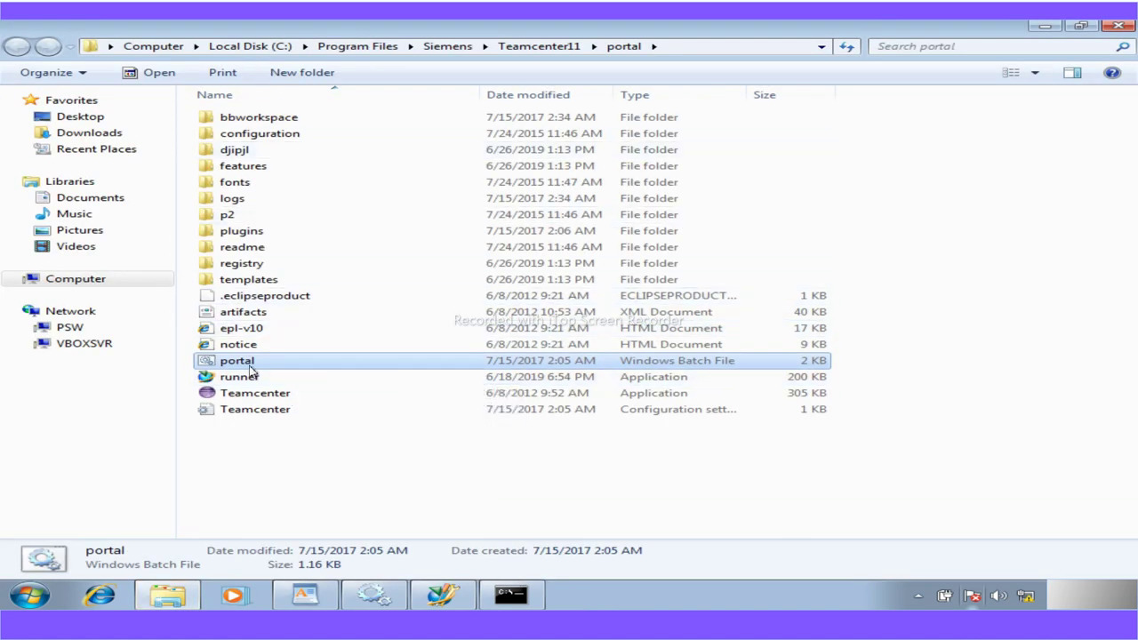
Open a command prompt in the portal folder and run portal.bat -clean
{"action": "left_click", "coordinate": [685, 45]}
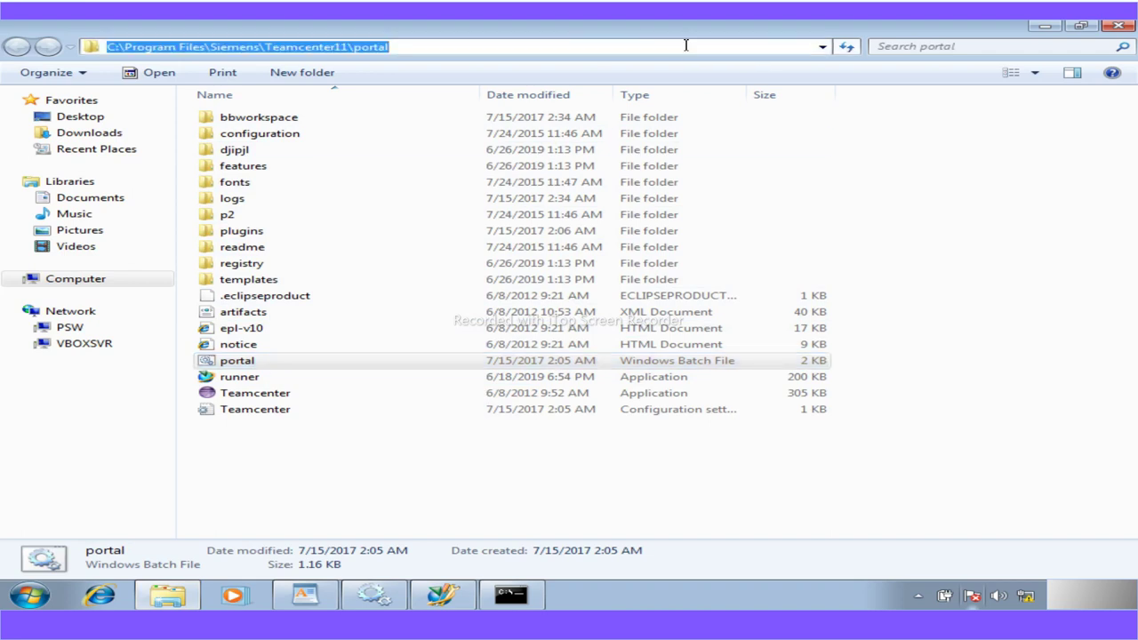
{"action": "type", "text": "cmd"}
{"action": "key", "text": "Return"}
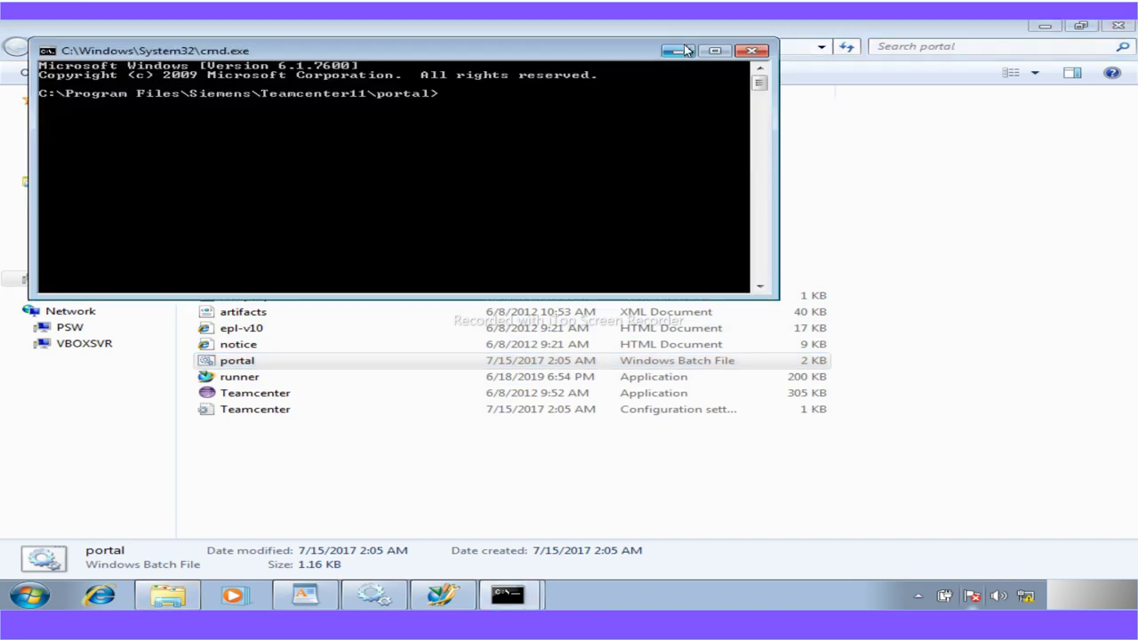
{"action": "type", "text": "portal.bat"}
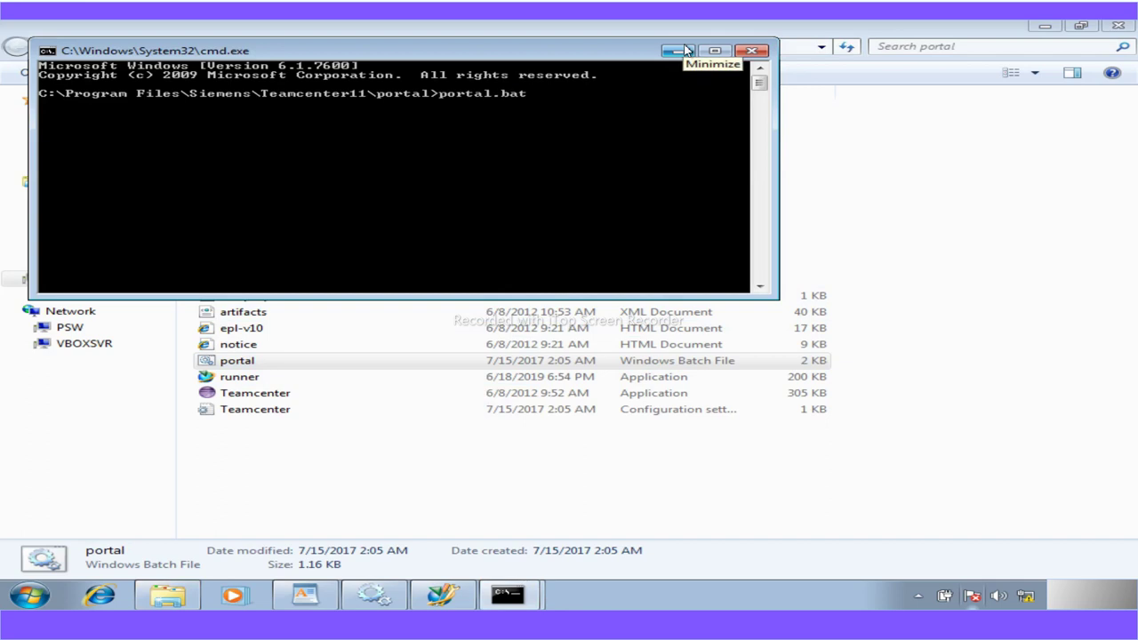
{"action": "type", "text": " -clean"}
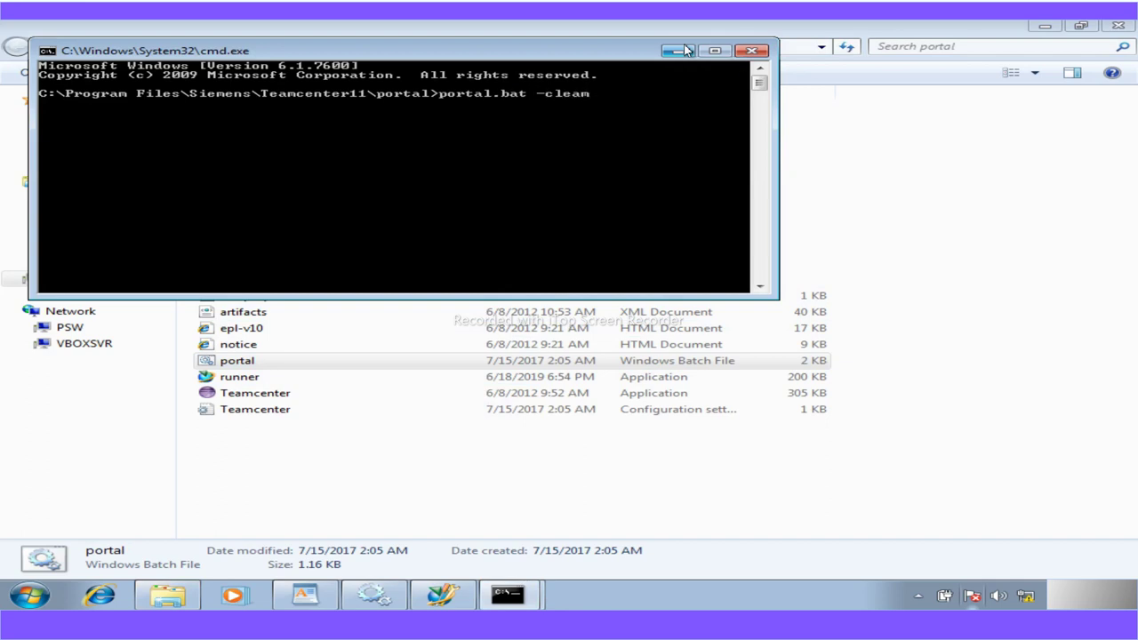
{"action": "key", "text": "Return"}
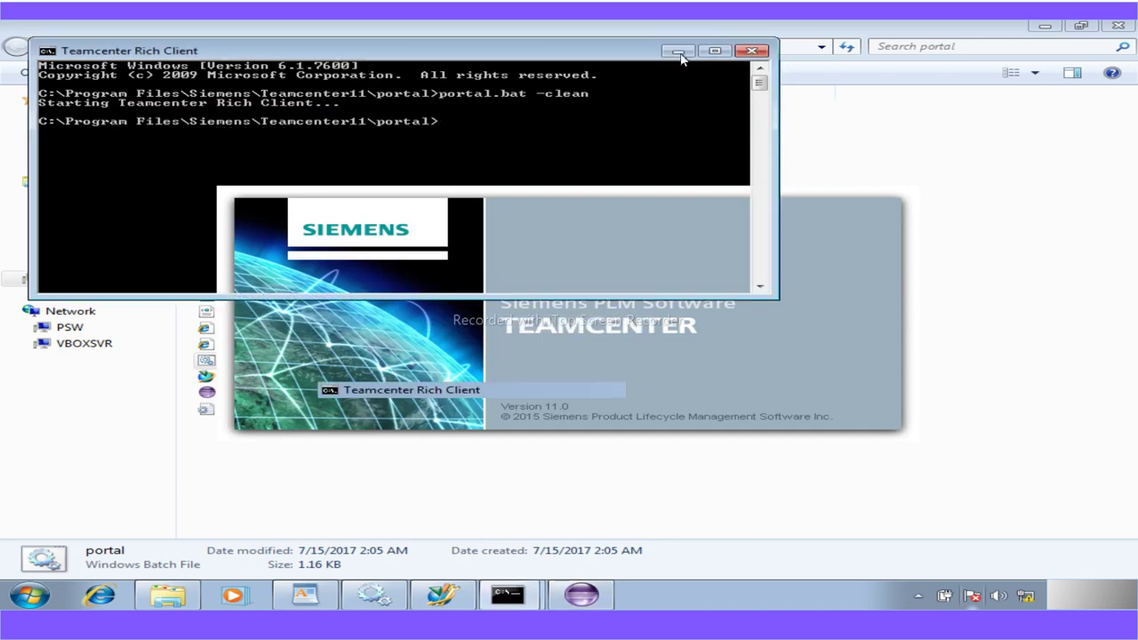
Hide the command and Explorer windows, then log in to the Teamcenter Rich Client with the user ID
{"action": "left_click", "coordinate": [677, 51]}
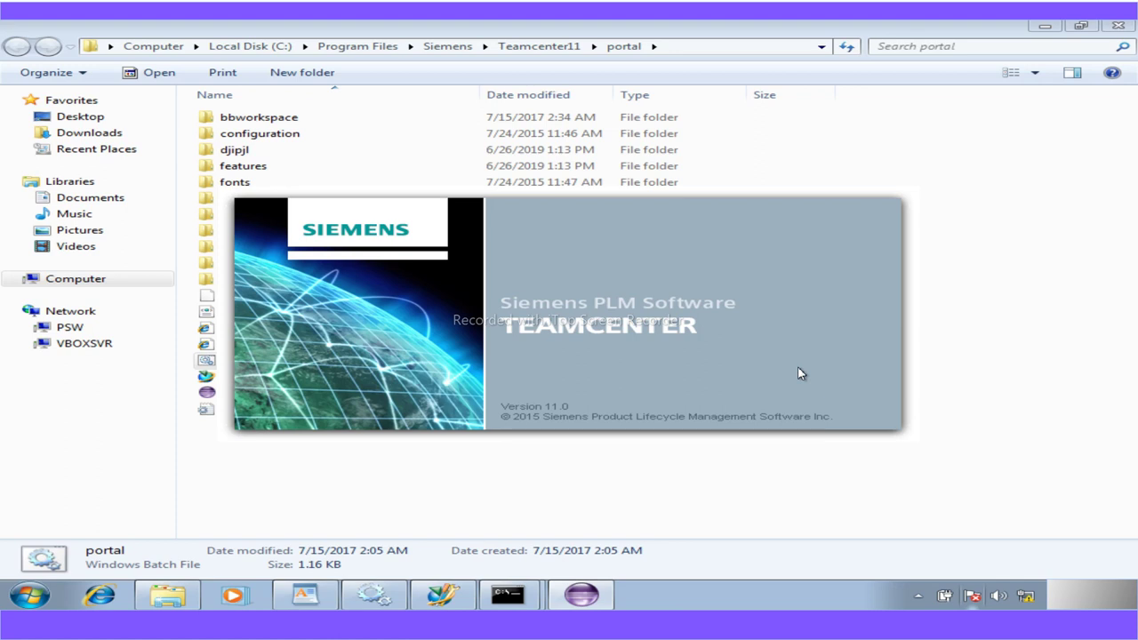
{"action": "left_click", "coordinate": [1044, 26]}
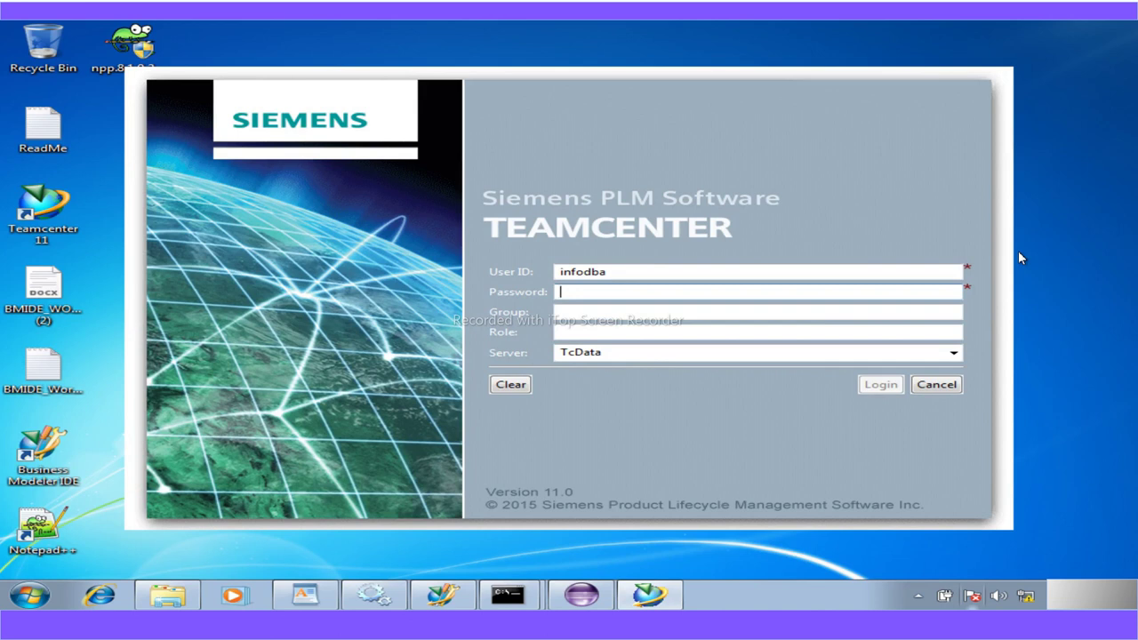
{"action": "type", "text": "infodba"}
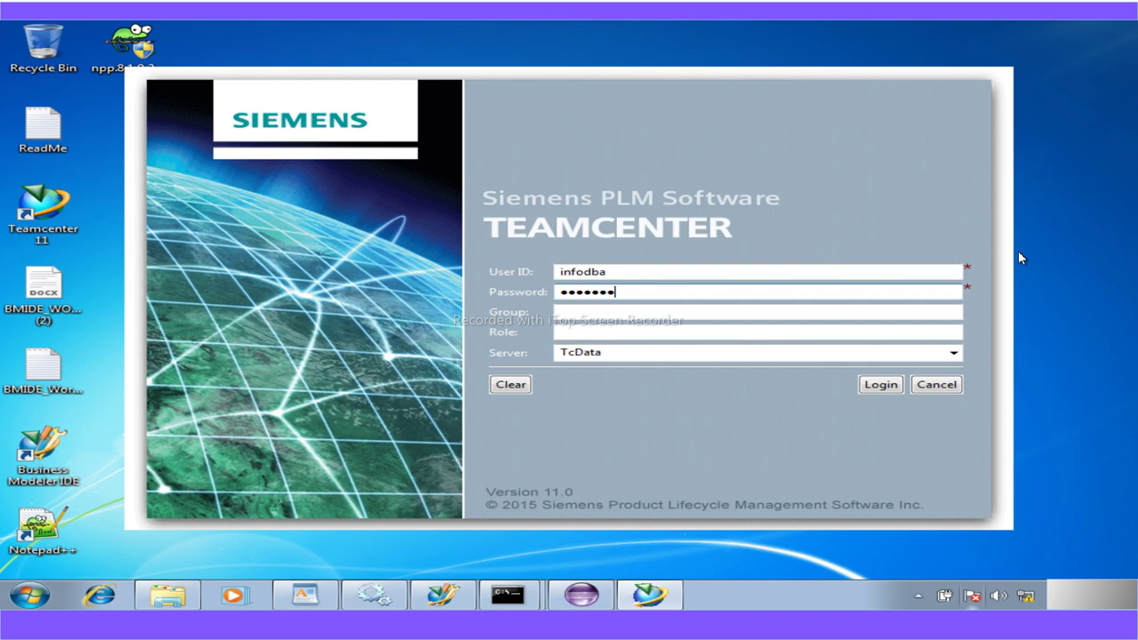
{"action": "key", "text": "Return"}
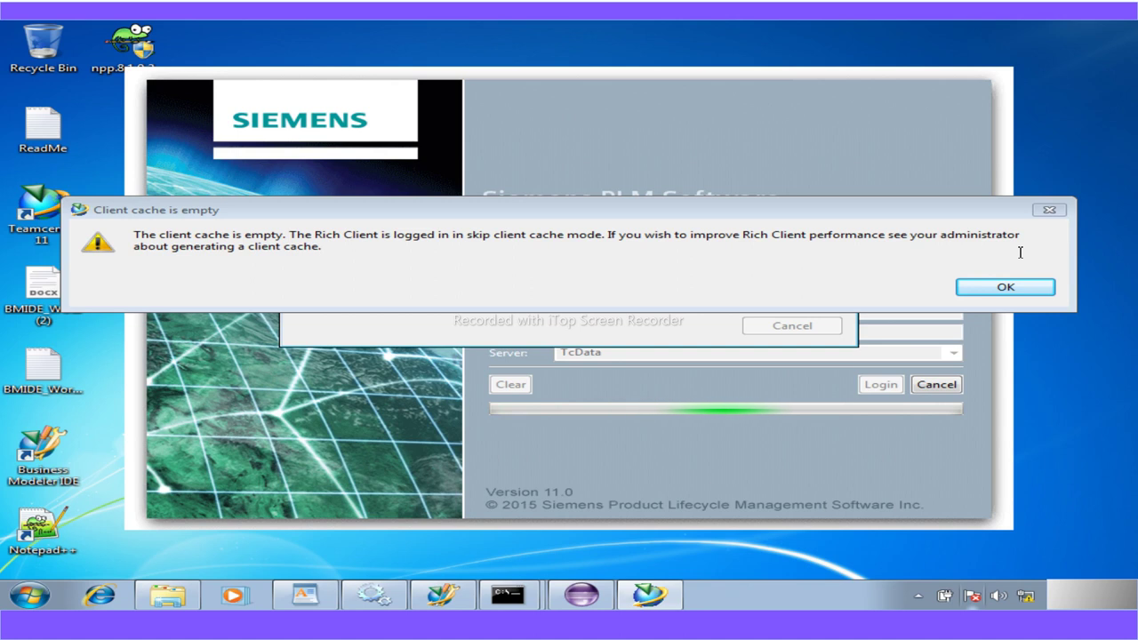
Dismiss the empty client cache notice and start a new item from File > New > Item
{"action": "left_click", "coordinate": [986, 288]}
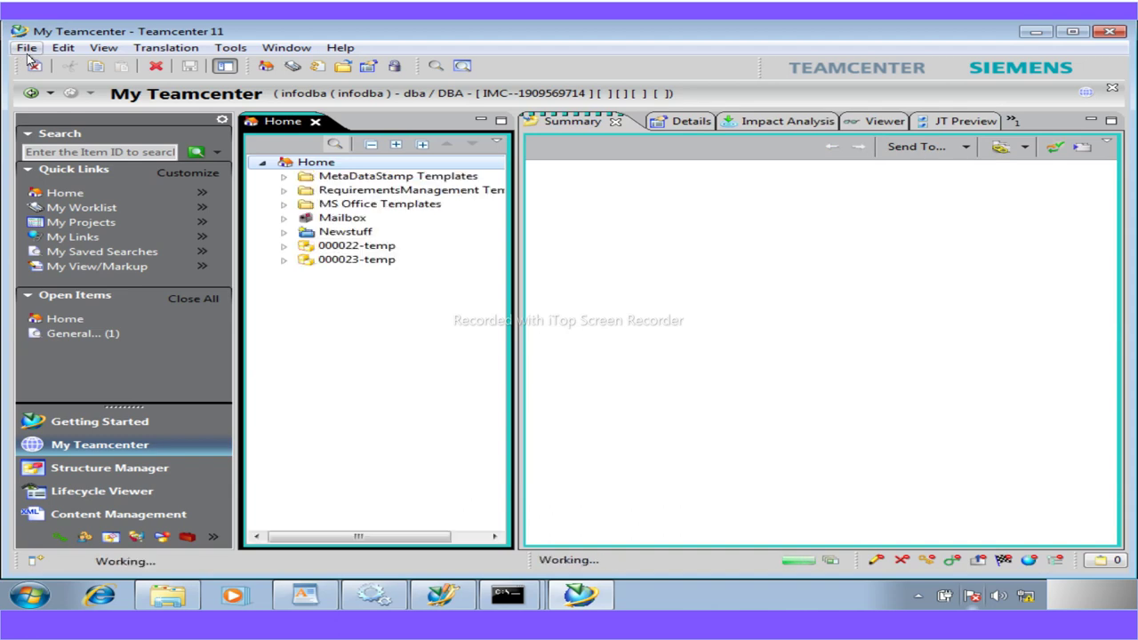
{"action": "left_click", "coordinate": [27, 49]}
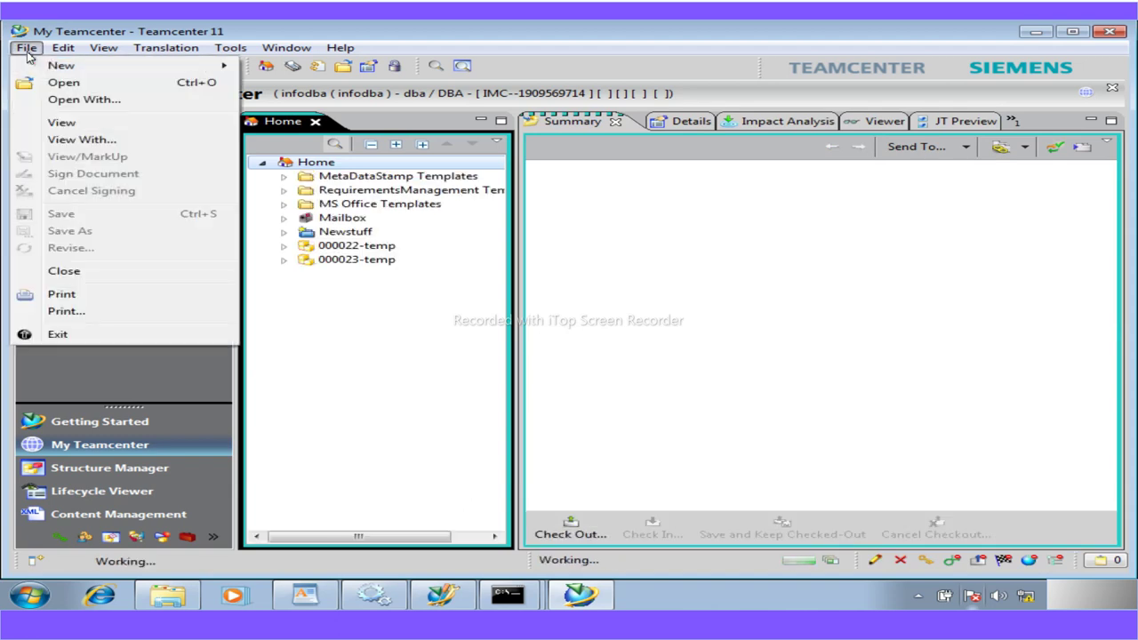
{"action": "mouse_move", "coordinate": [62, 65]}
{"action": "left_click", "coordinate": [302, 70]}
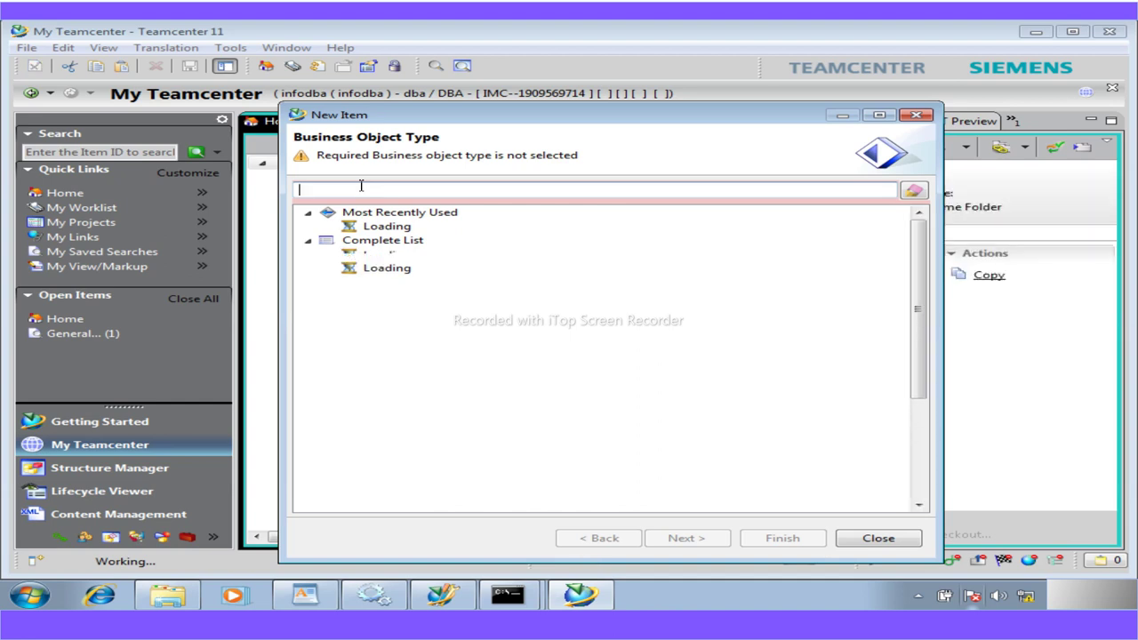
Preview the Workshop Part form via the 'wor' filter, close it, and select A5_WorkshopPart in BMIDE
{"action": "type", "text": "wor"}
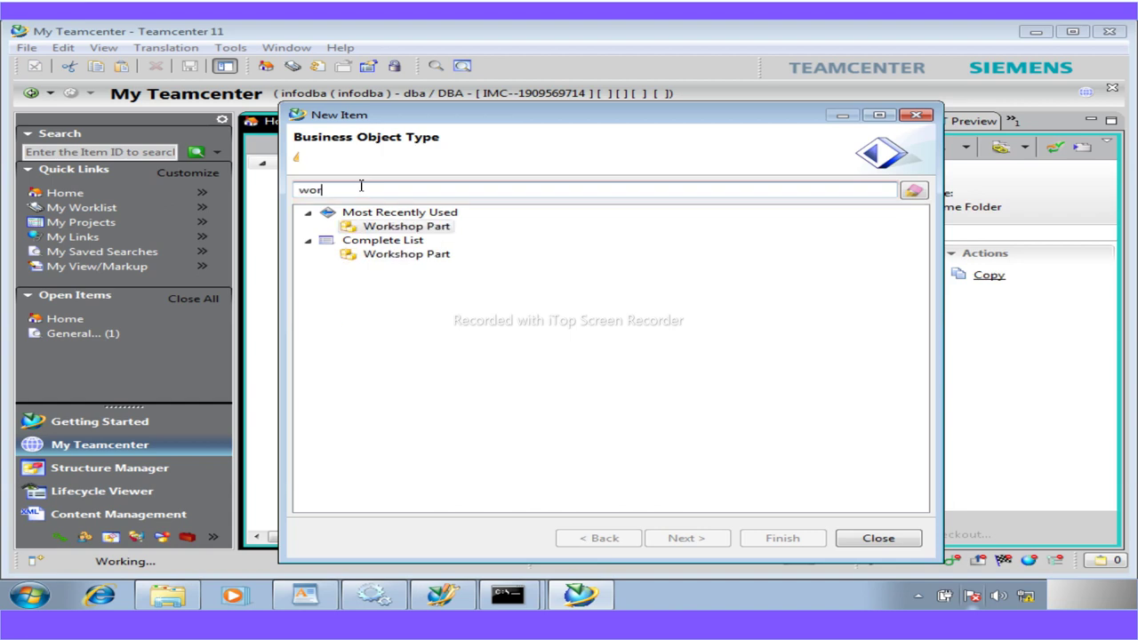
{"action": "left_click", "coordinate": [680, 539]}
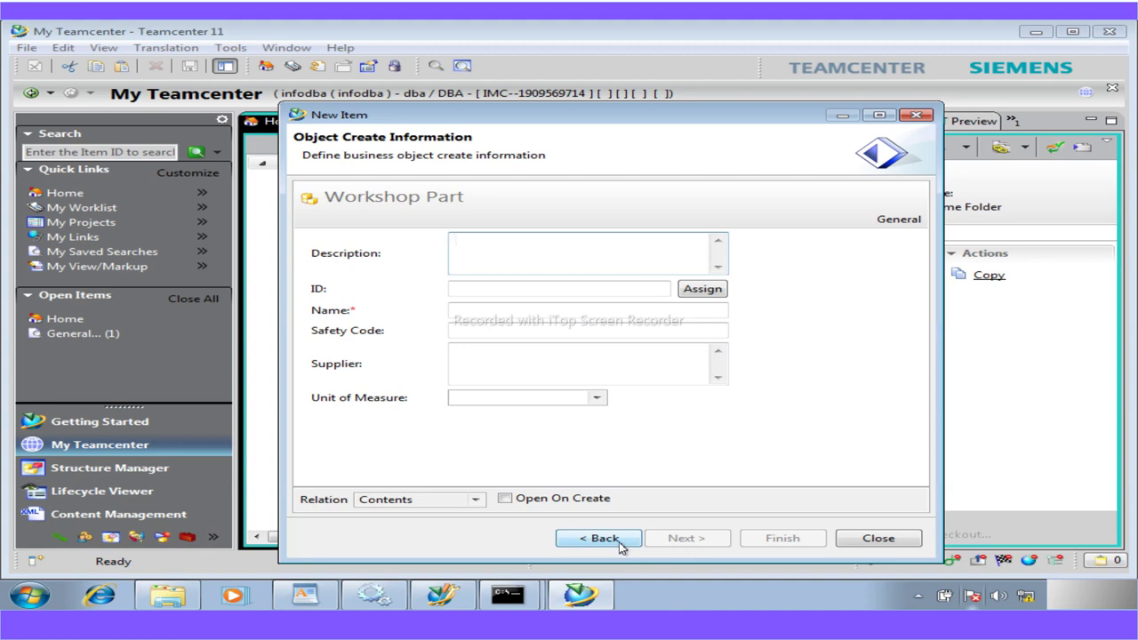
{"action": "left_click", "coordinate": [681, 329]}
{"action": "left_click", "coordinate": [607, 540]}
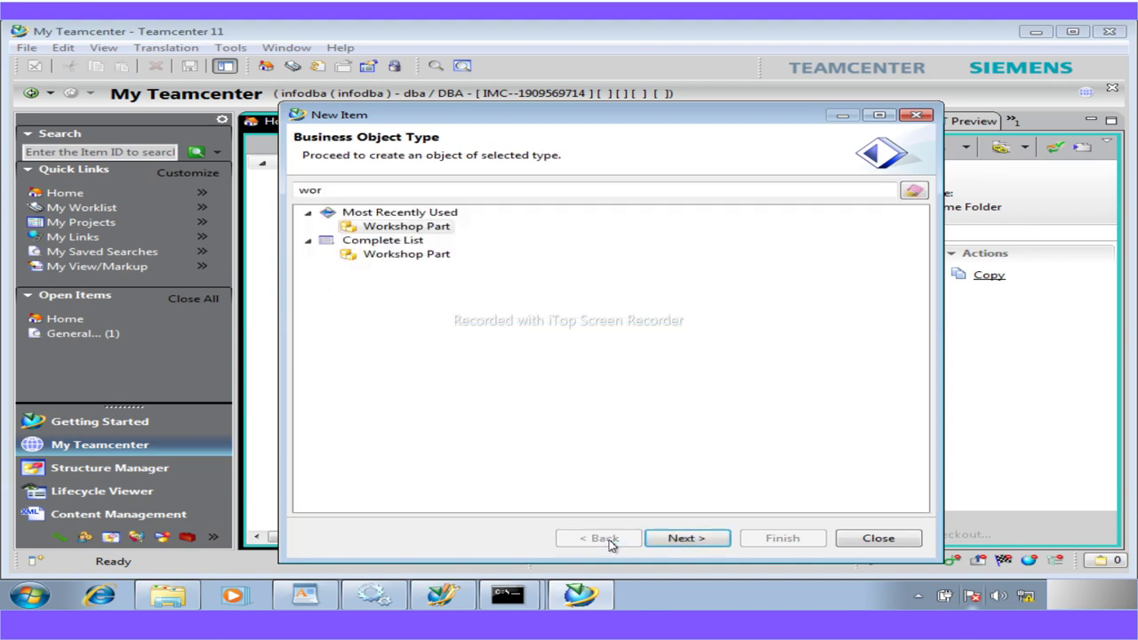
{"action": "left_click", "coordinate": [875, 538]}
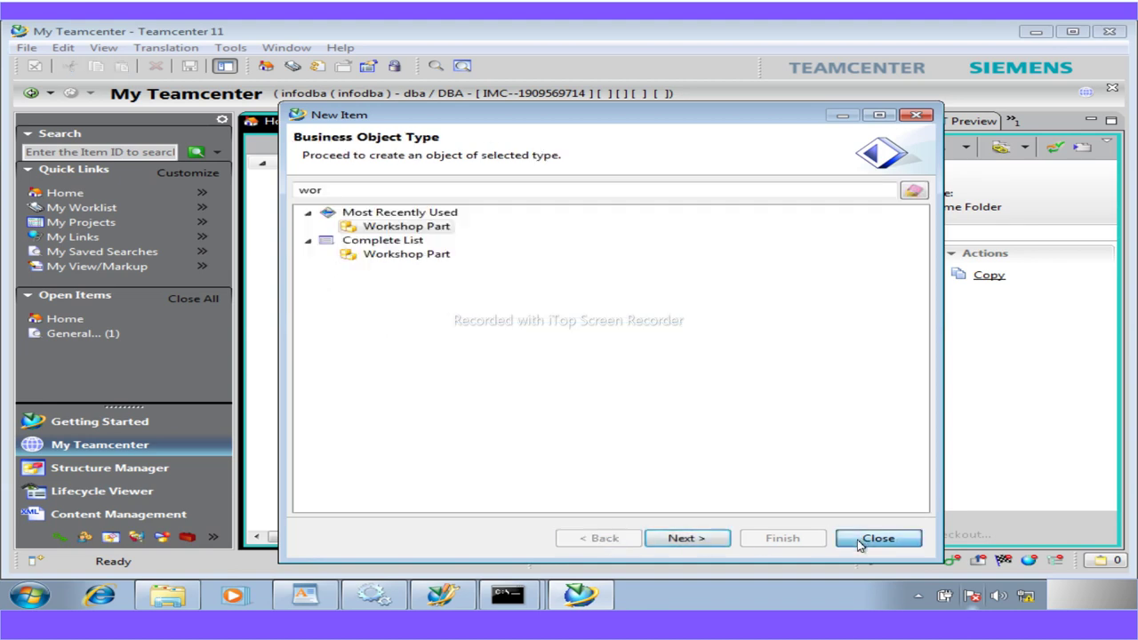
{"action": "left_click", "coordinate": [444, 598]}
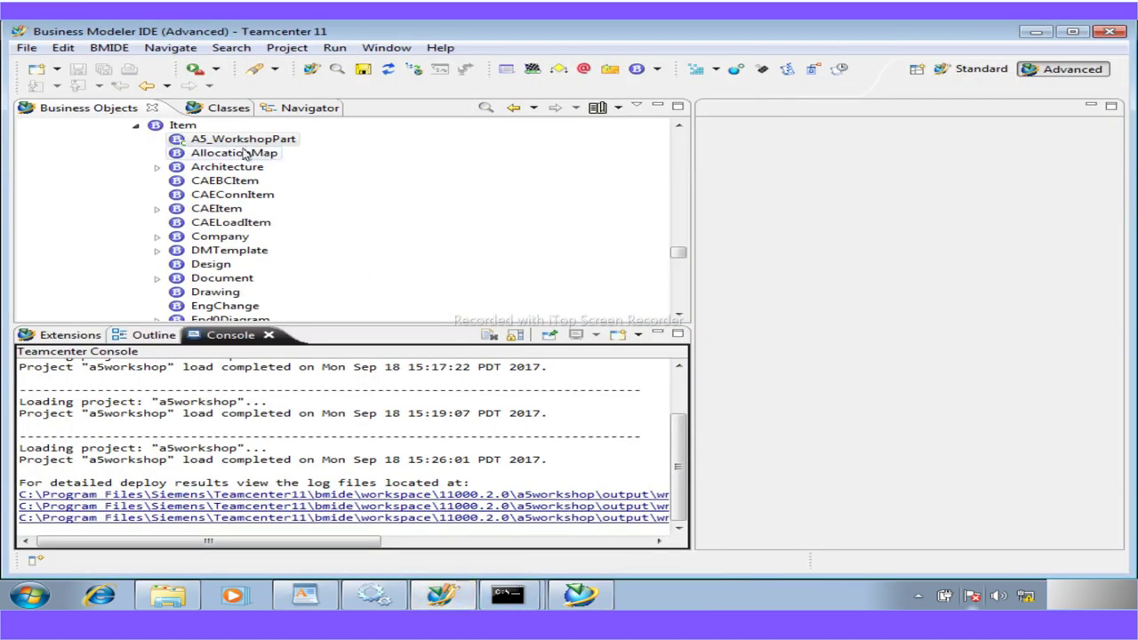
{"action": "left_click", "coordinate": [224, 133]}
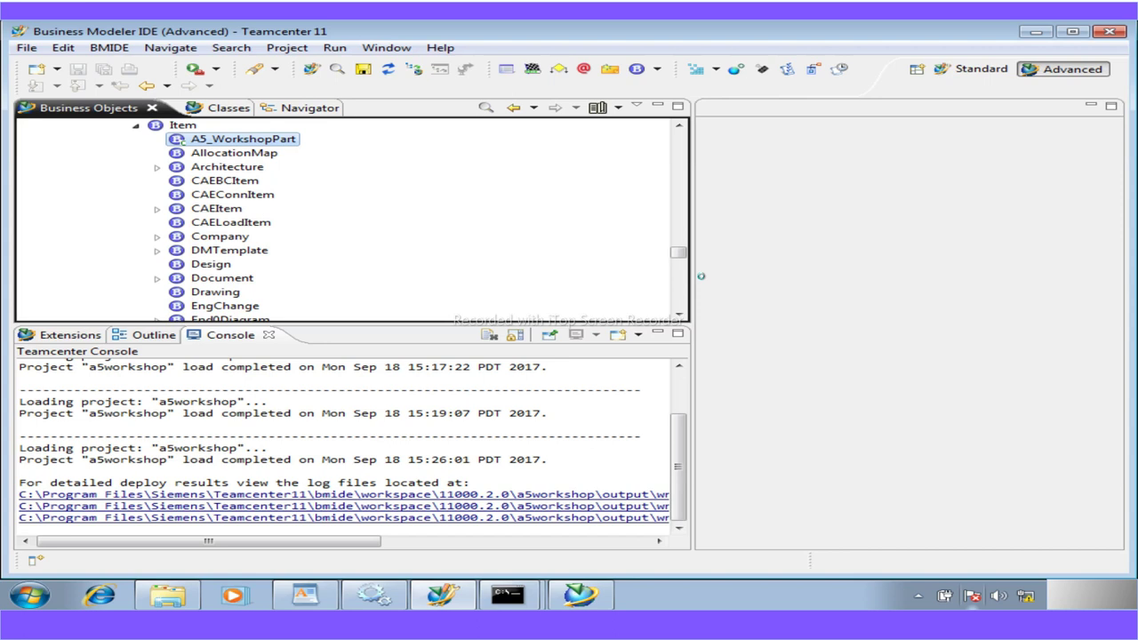
Check the LOV attachments of a5_safety_code and a5_supplier in A5_WorkshopPart's properties, then minimize BMIDE
{"action": "left_click_drag", "start_coordinate": [695, 287], "coordinate": [384, 282]}
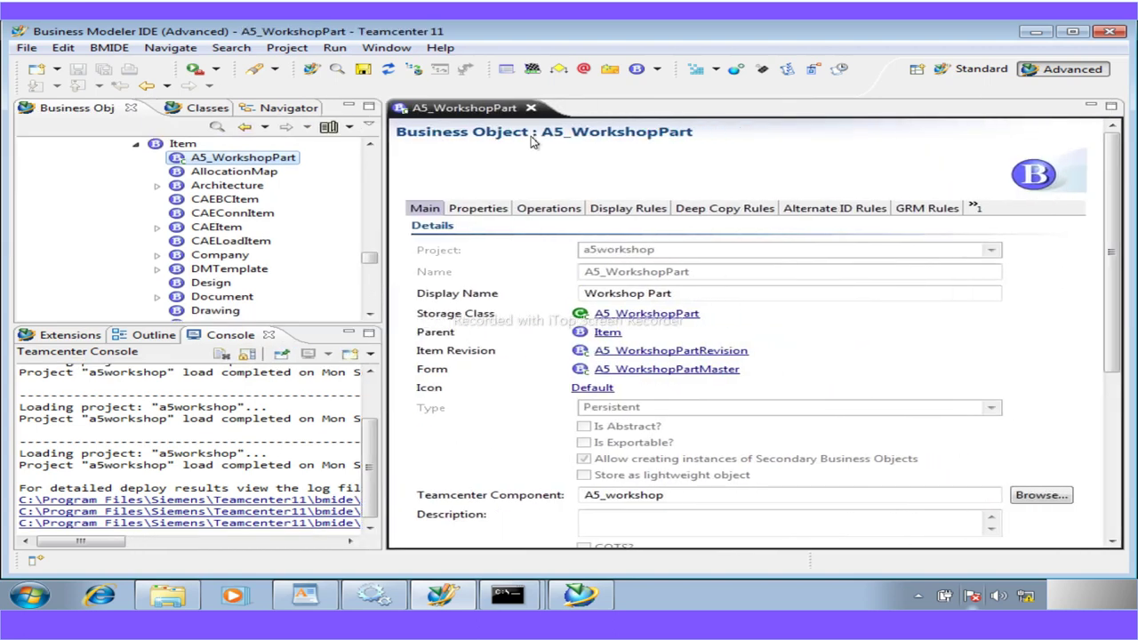
{"action": "left_click", "coordinate": [482, 212]}
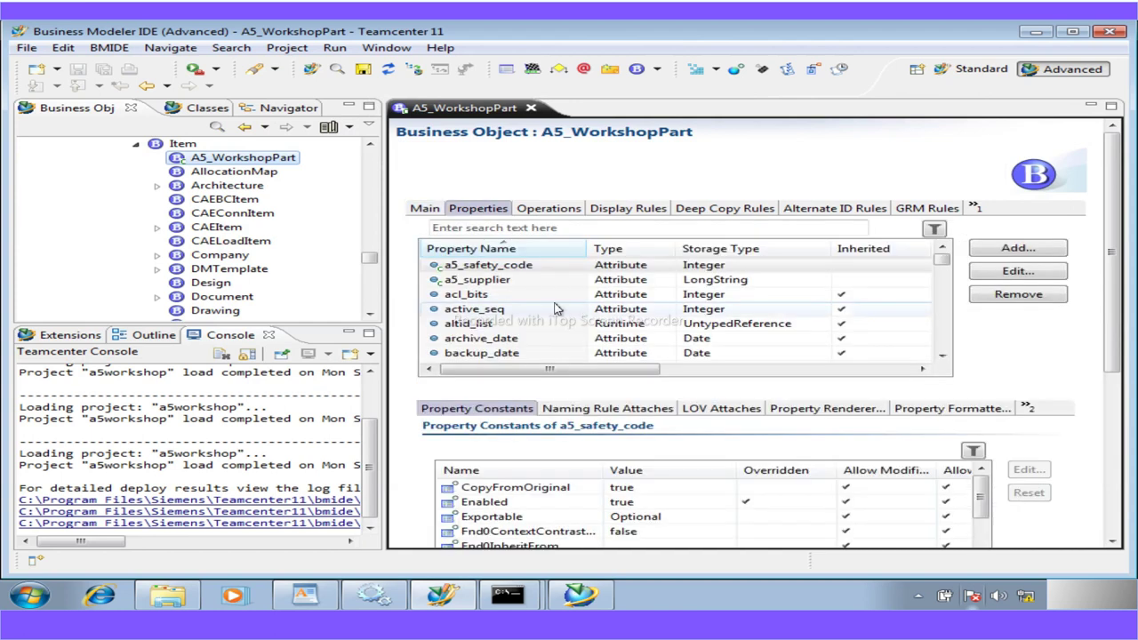
{"action": "left_click", "coordinate": [711, 412]}
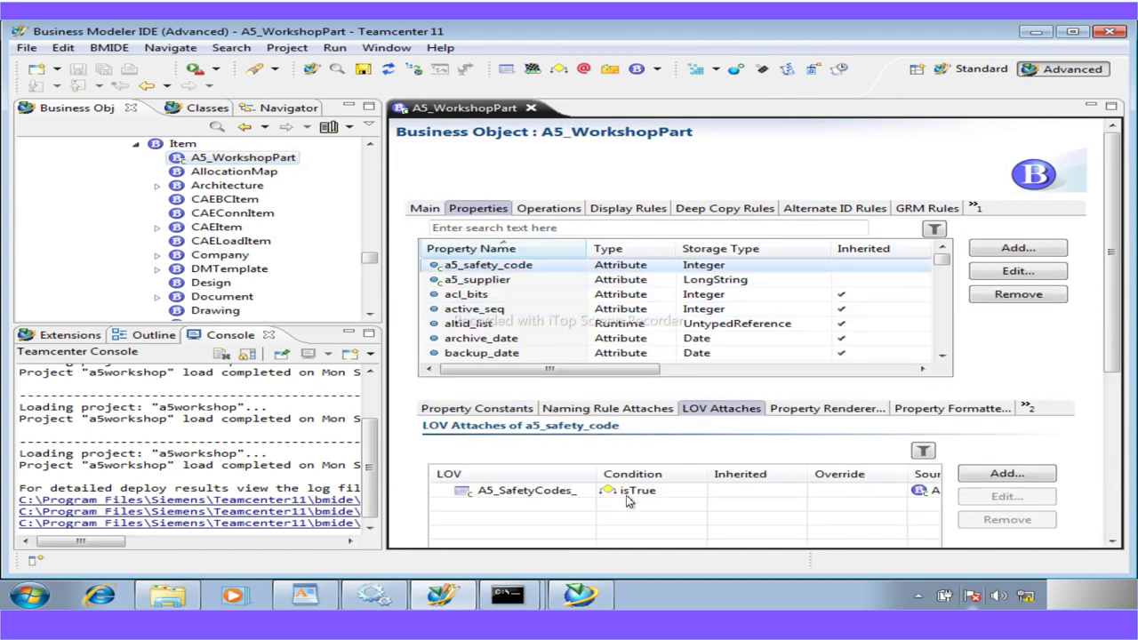
{"action": "left_click", "coordinate": [480, 281]}
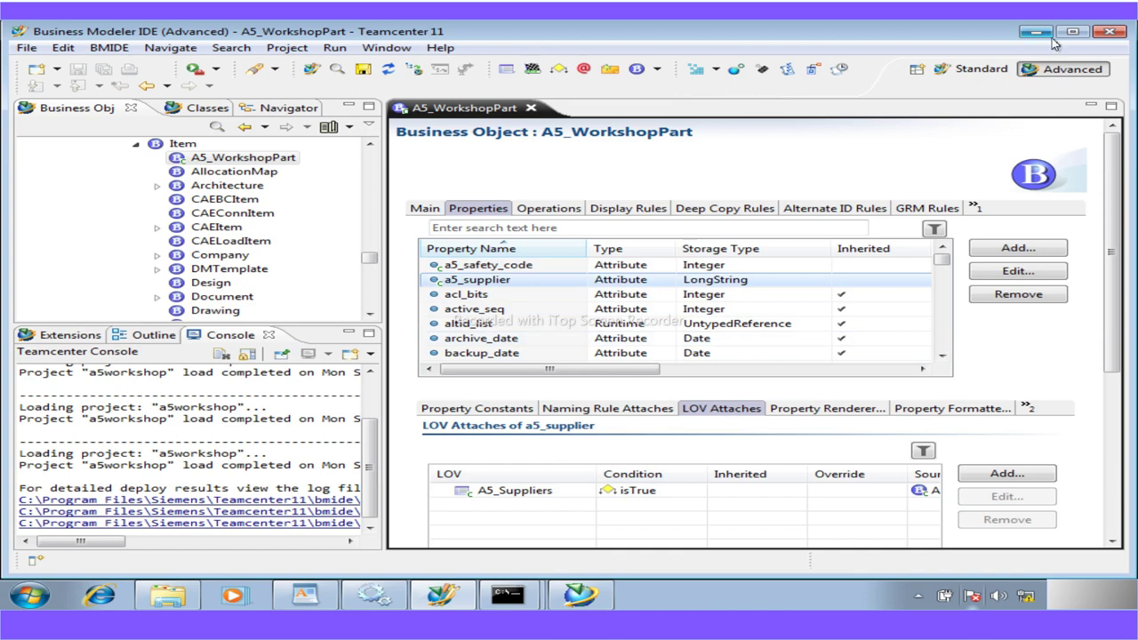
{"action": "left_click", "coordinate": [1035, 32]}
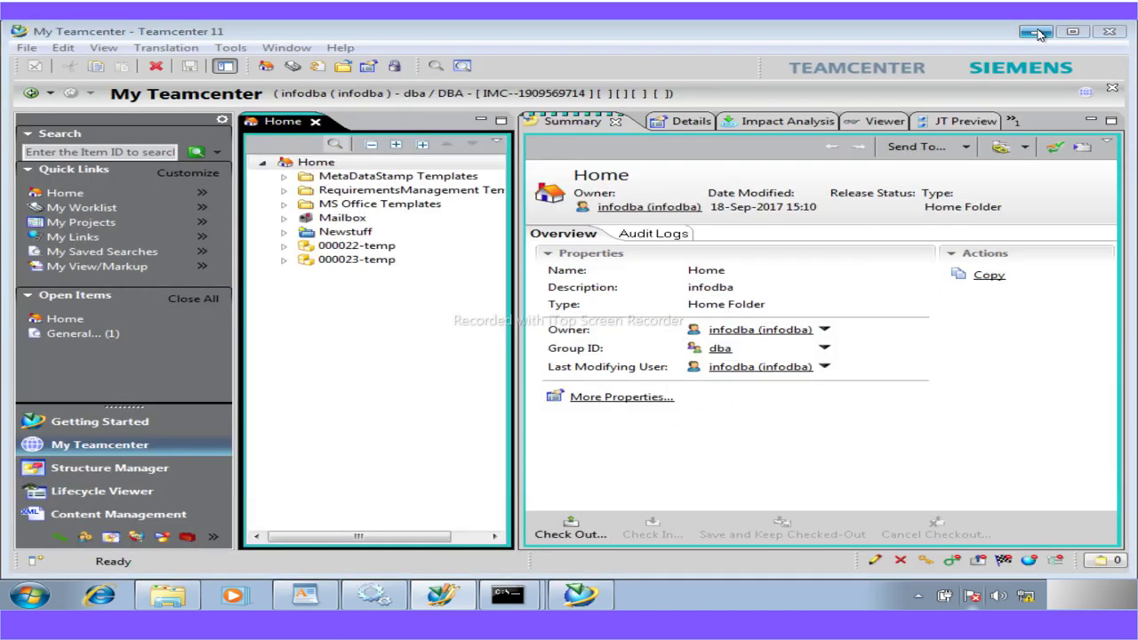
Bring Explorer forward and go up to the Teamcenter11 portal folder
{"action": "left_click", "coordinate": [167, 595]}
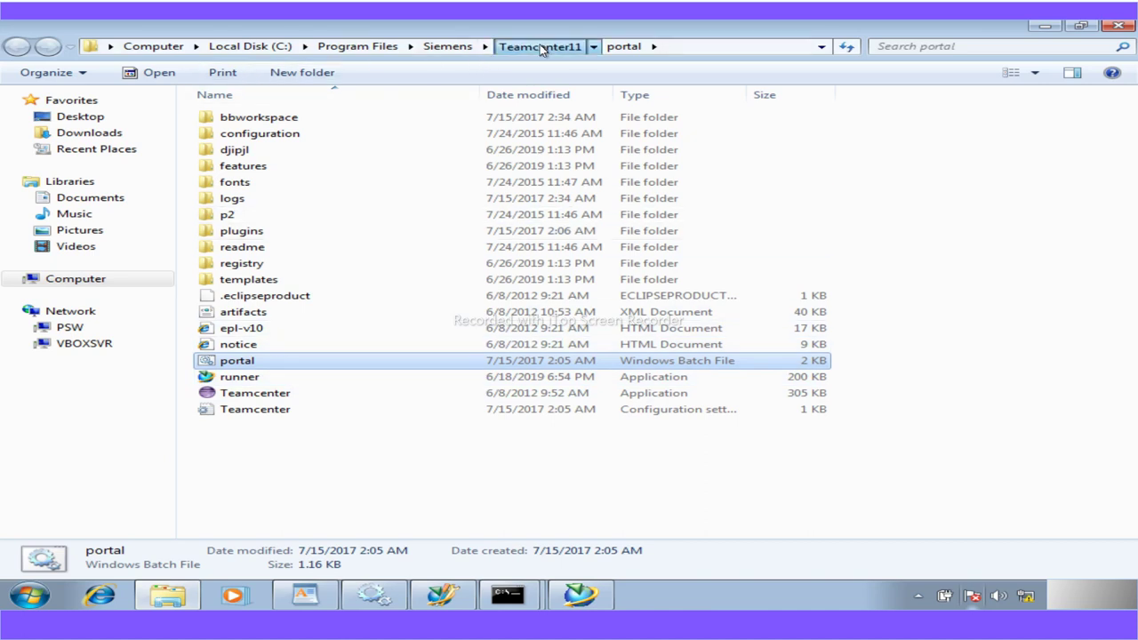
{"action": "left_click", "coordinate": [540, 47]}
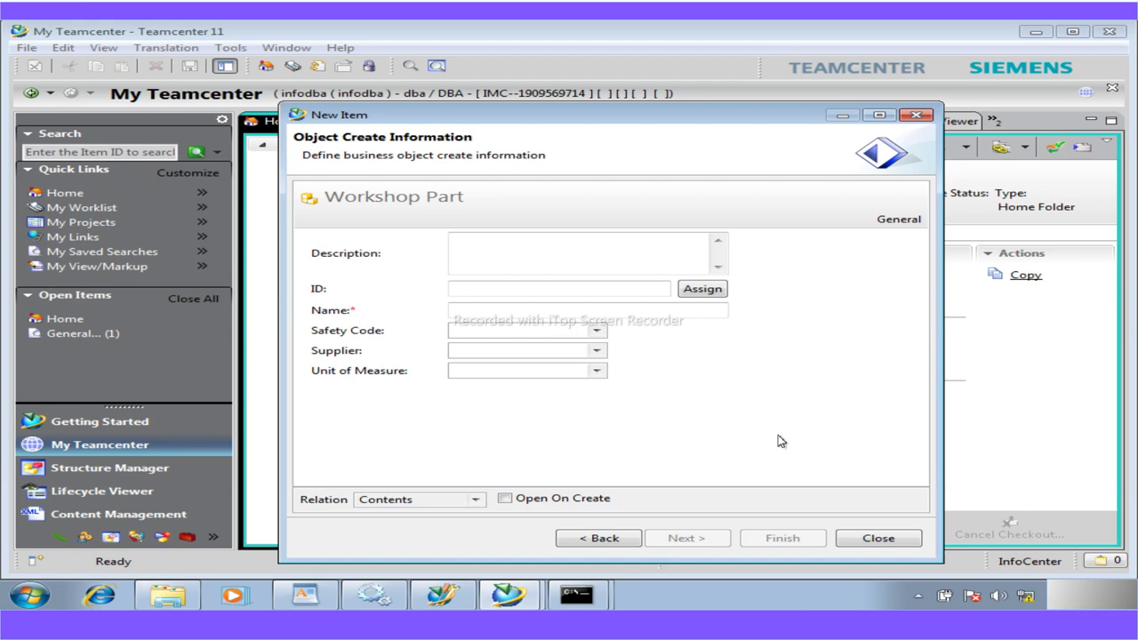
Inspect the Safety Code values and the East and West Supplier groups without choosing any
{"action": "left_click", "coordinate": [597, 332]}
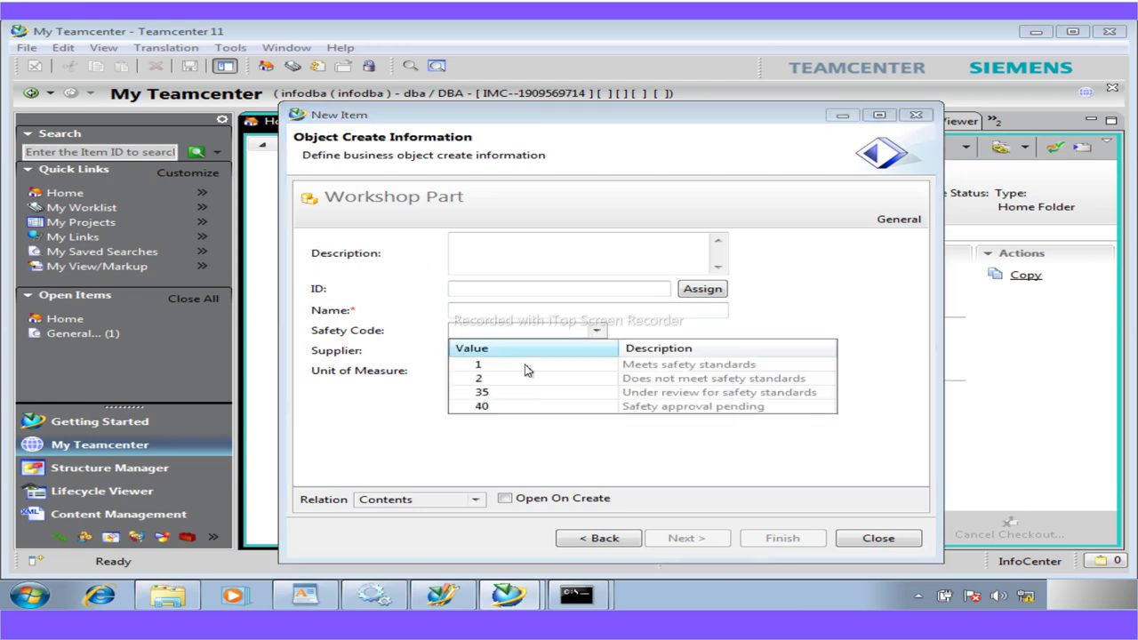
{"action": "left_click", "coordinate": [368, 472]}
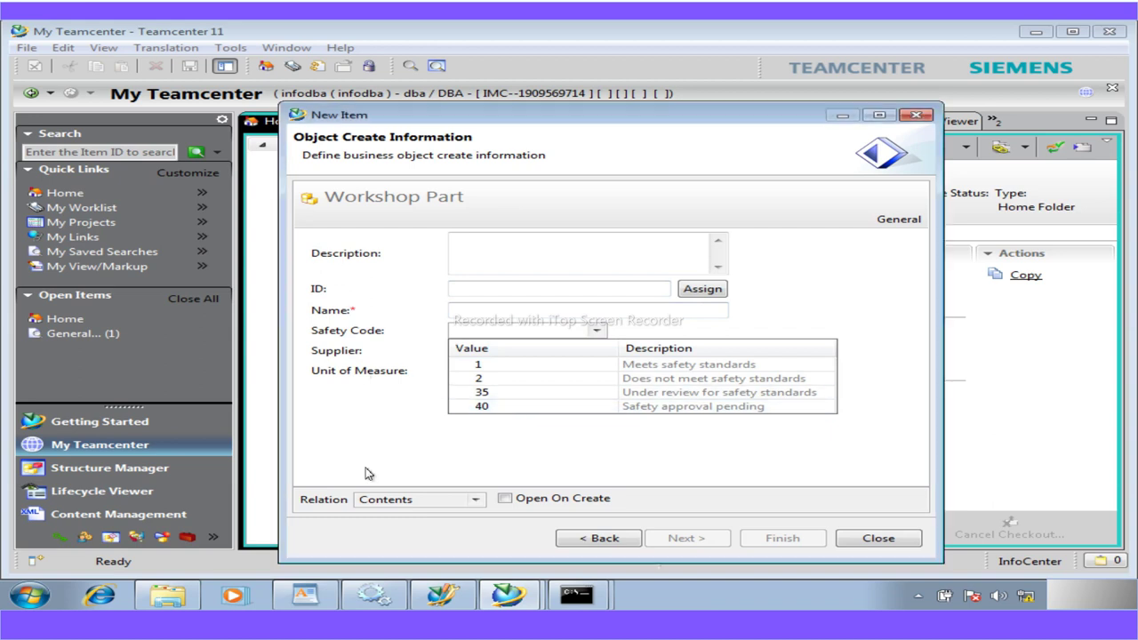
{"action": "left_click", "coordinate": [597, 352]}
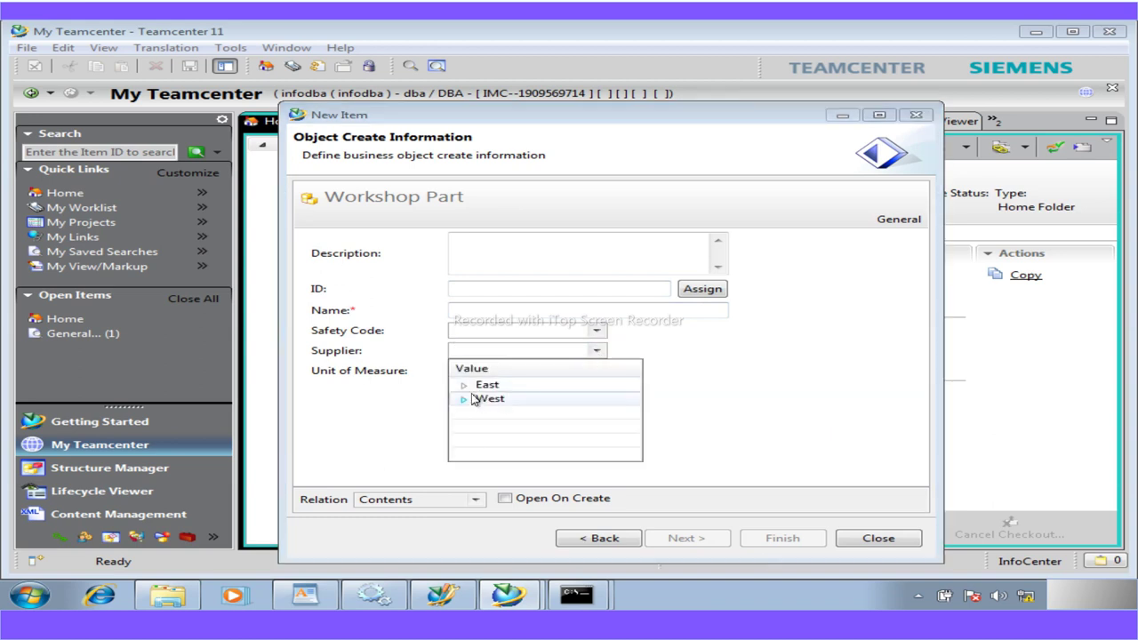
{"action": "left_click", "coordinate": [463, 385]}
{"action": "left_click", "coordinate": [463, 428]}
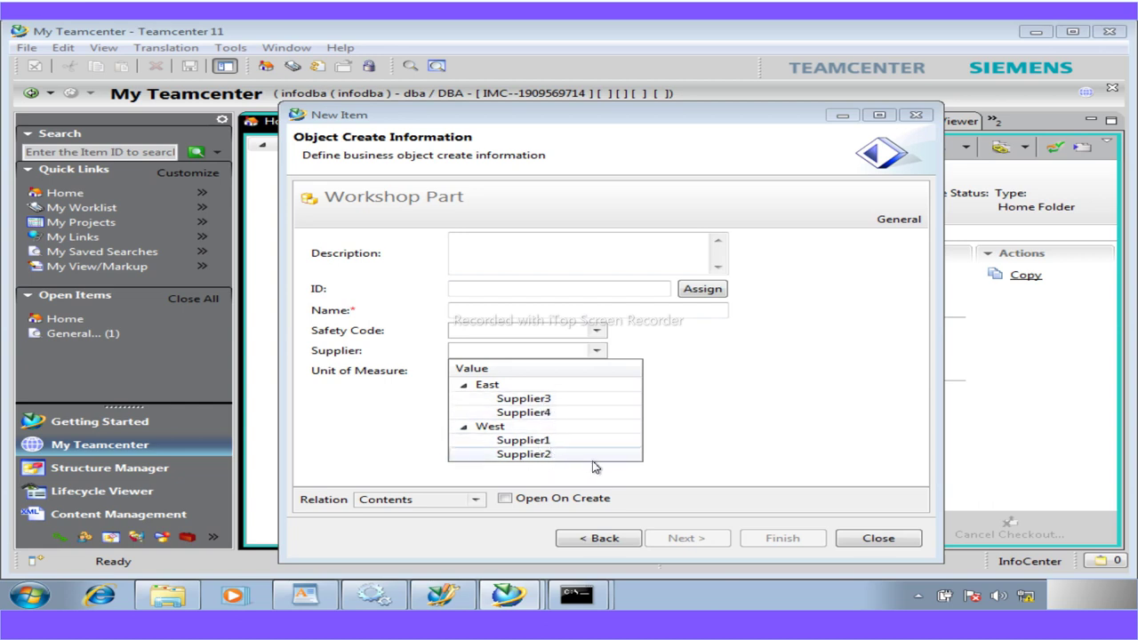
{"action": "left_click", "coordinate": [735, 441]}
Create a Workshop Part named 'temp' and close the New Item dialog
{"action": "left_click", "coordinate": [589, 314]}
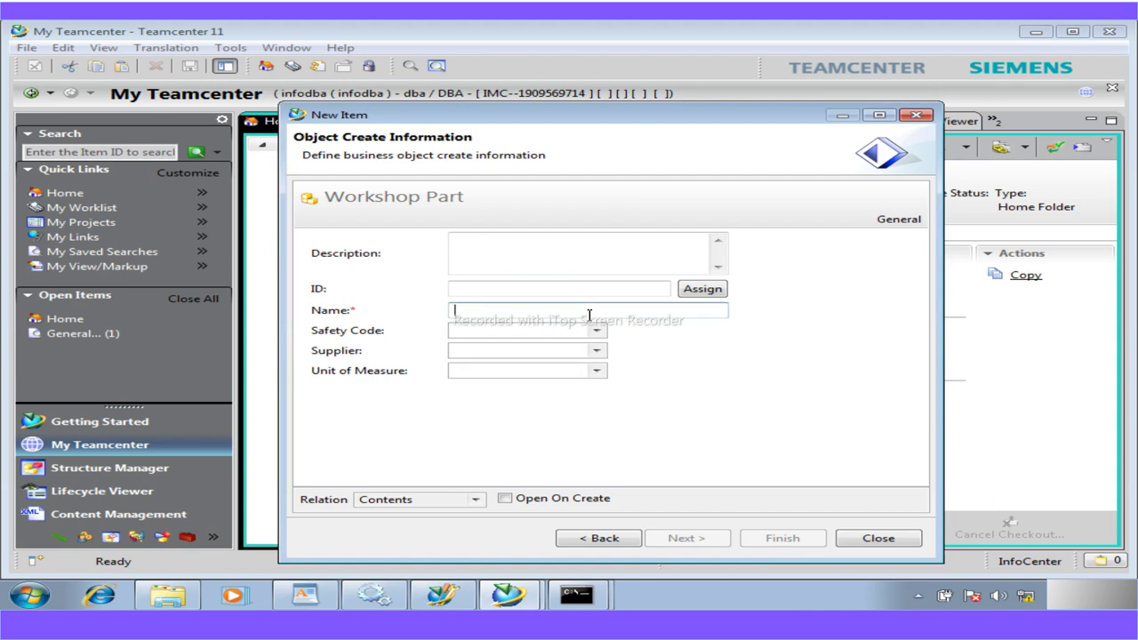
{"action": "type", "text": "temp"}
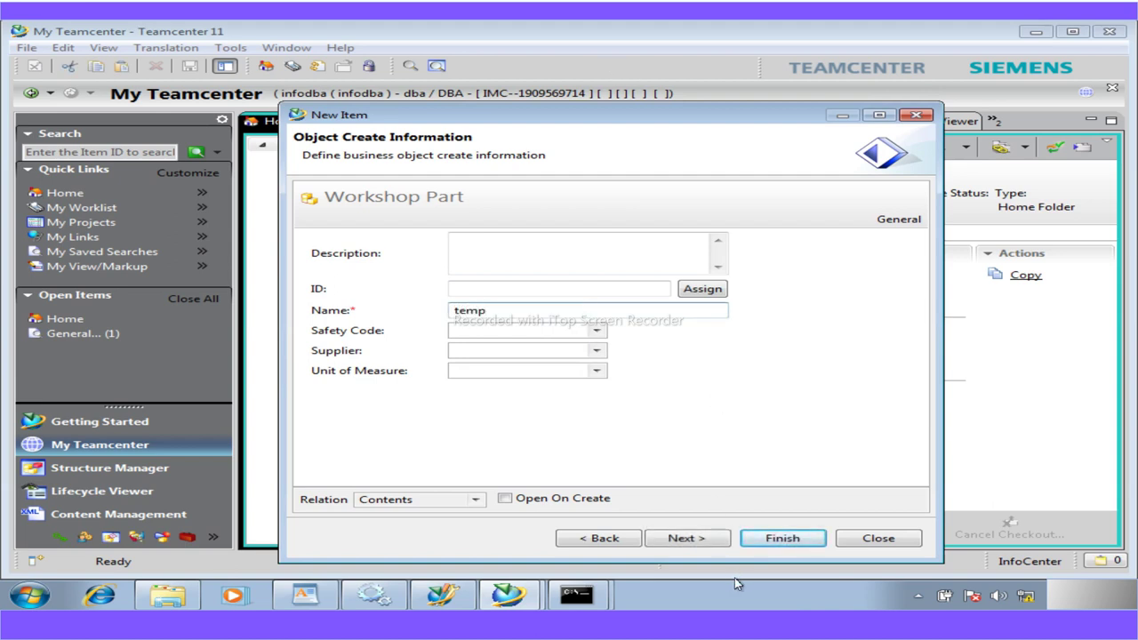
{"action": "left_click", "coordinate": [773, 539]}
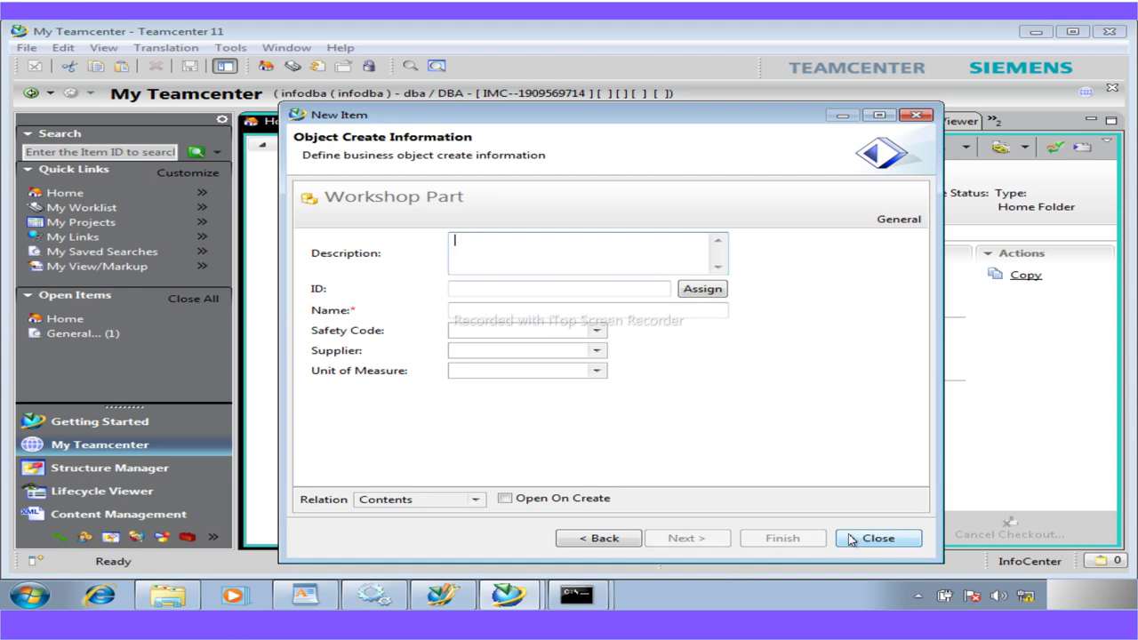
{"action": "left_click", "coordinate": [851, 539]}
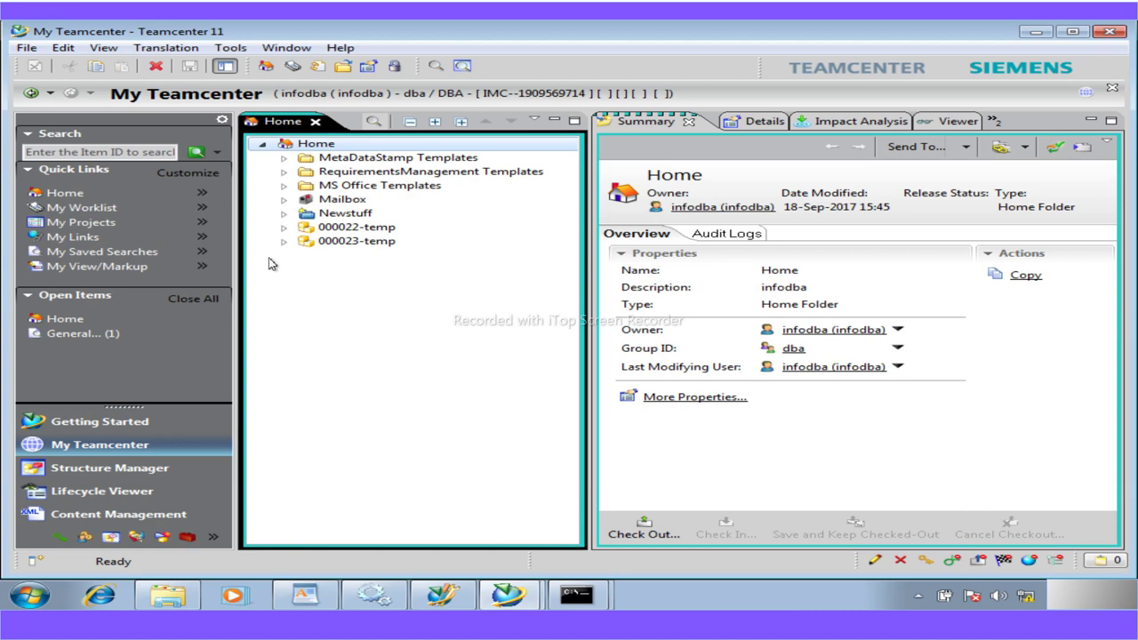
Refresh the Home folder and start a new item of type Workshop Part
{"action": "right_click", "coordinate": [309, 148]}
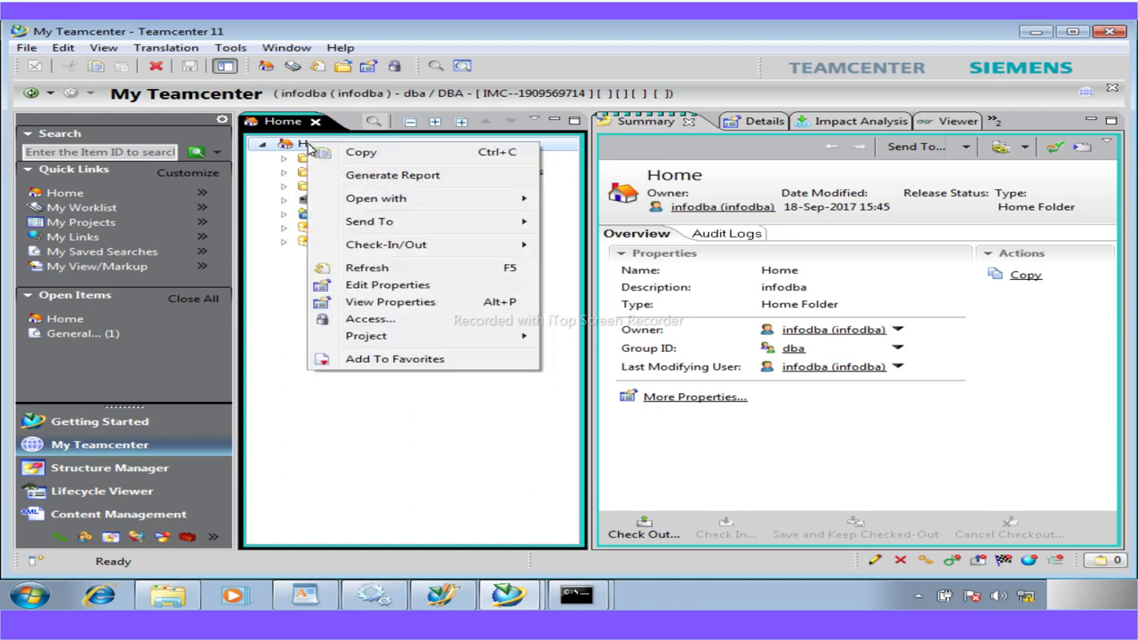
{"action": "left_click", "coordinate": [366, 270]}
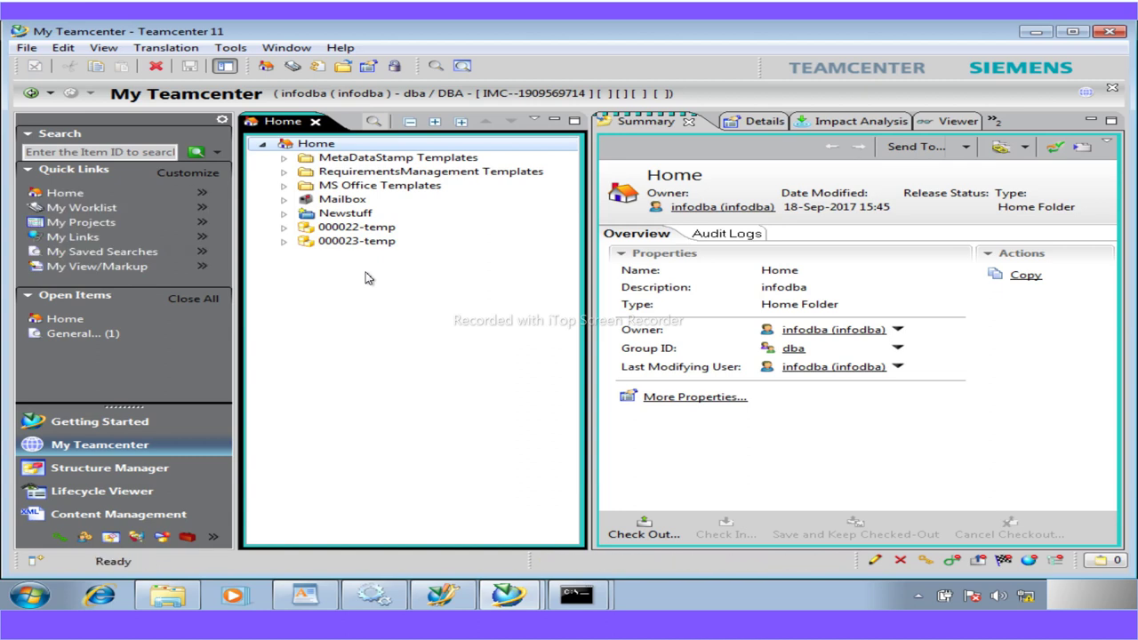
{"action": "left_click", "coordinate": [25, 47]}
{"action": "left_click", "coordinate": [336, 233]}
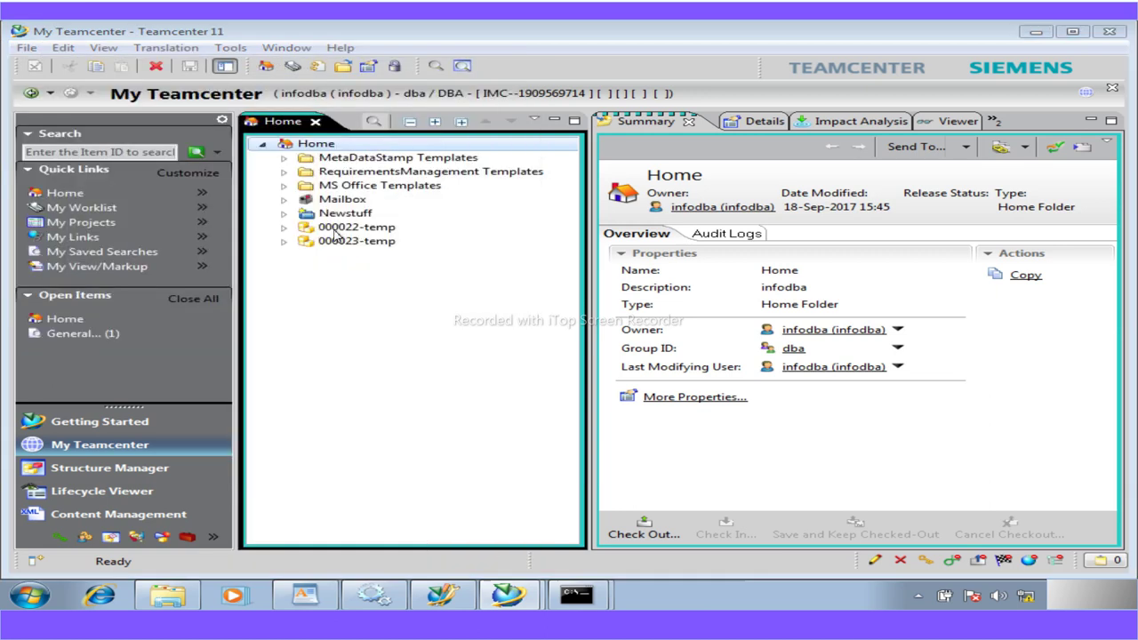
{"action": "left_click", "coordinate": [382, 230]}
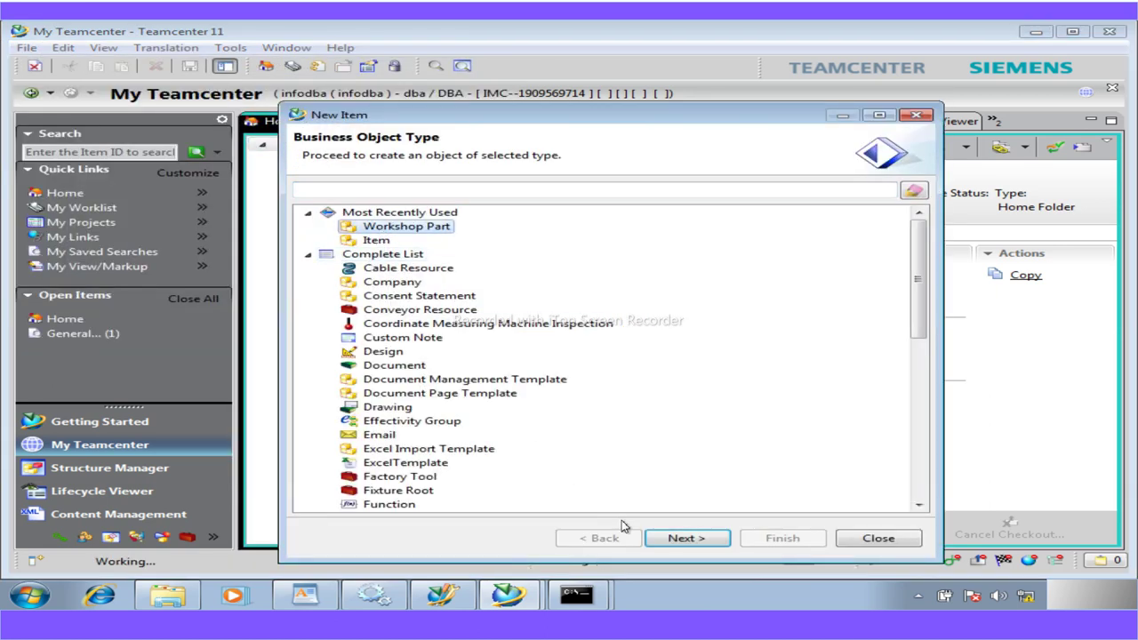
{"action": "left_click", "coordinate": [684, 538]}
Enter 'tem' in the Name, choose Safety Code 1 and Supplier West > Supplier1, and create the part
{"action": "left_click", "coordinate": [458, 311]}
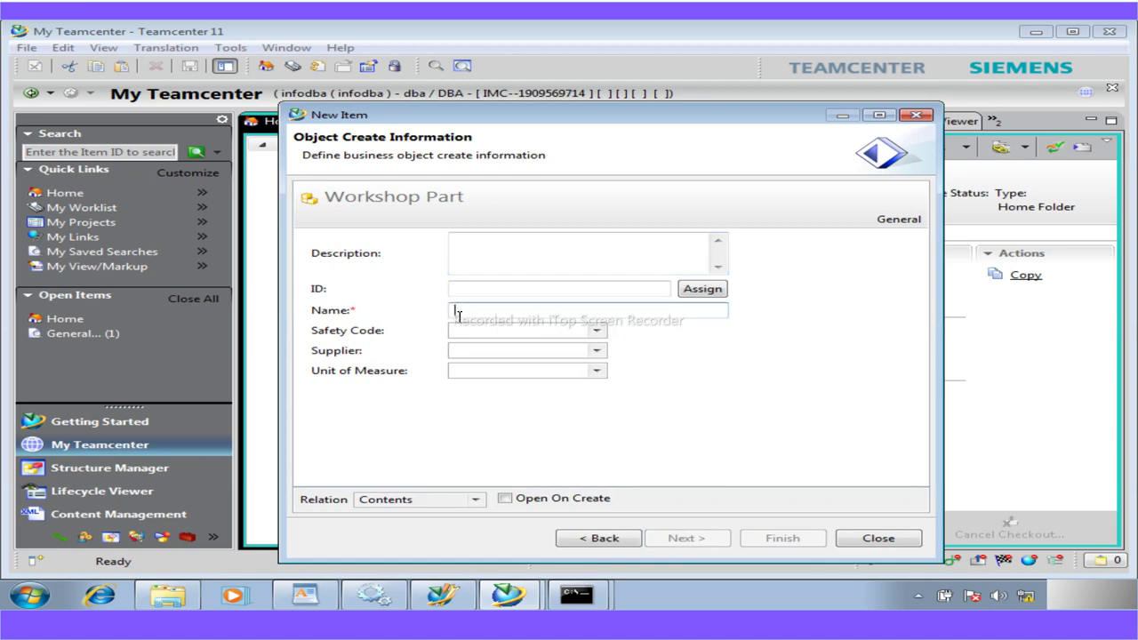
{"action": "type", "text": "temp"}
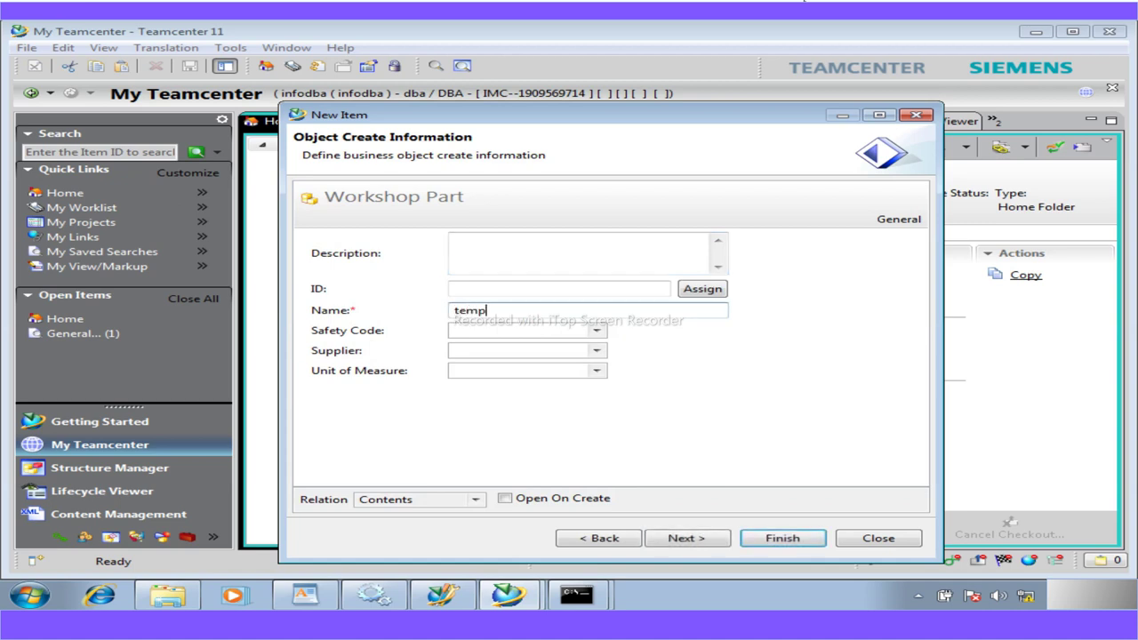
{"action": "left_click", "coordinate": [597, 331]}
{"action": "left_click", "coordinate": [522, 367]}
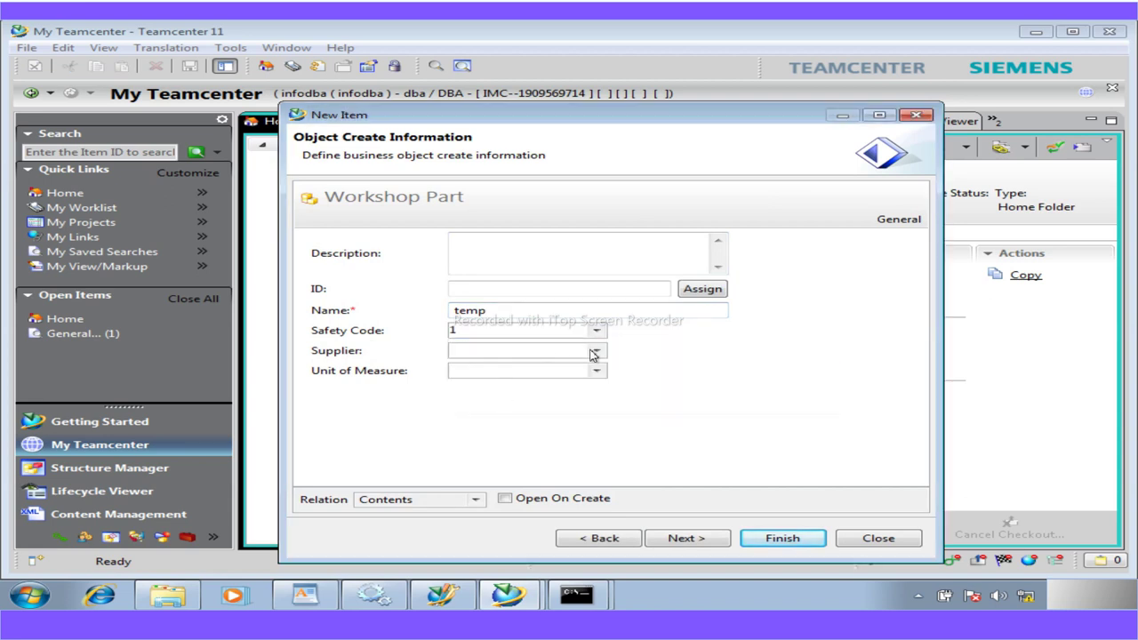
{"action": "left_click", "coordinate": [595, 351]}
{"action": "left_click", "coordinate": [474, 402]}
{"action": "left_click", "coordinate": [500, 414]}
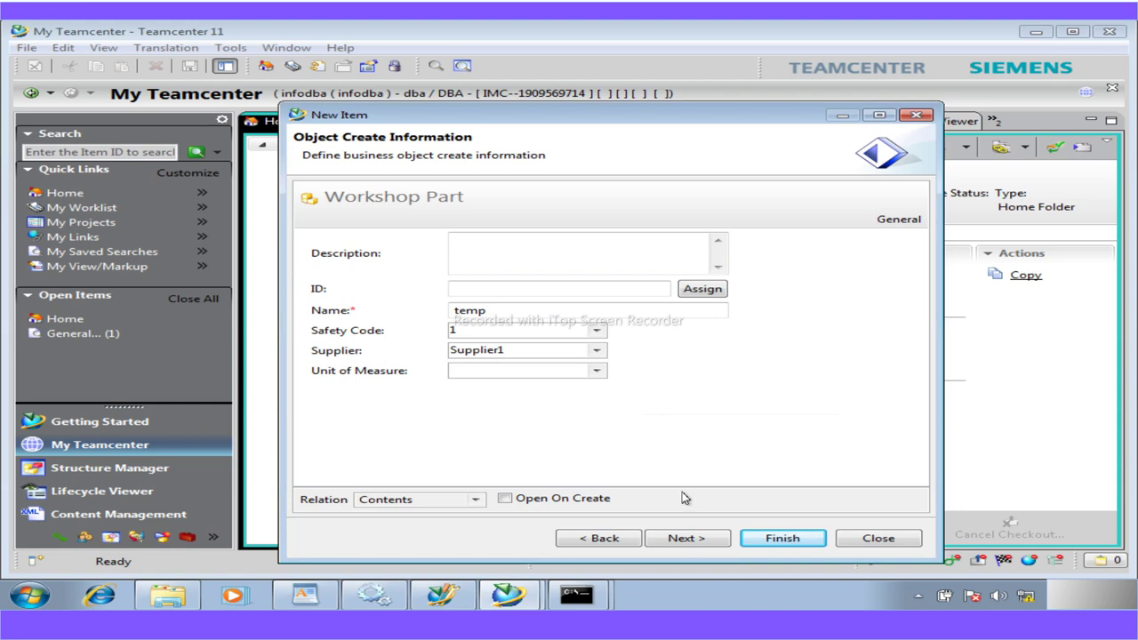
{"action": "left_click", "coordinate": [767, 539]}
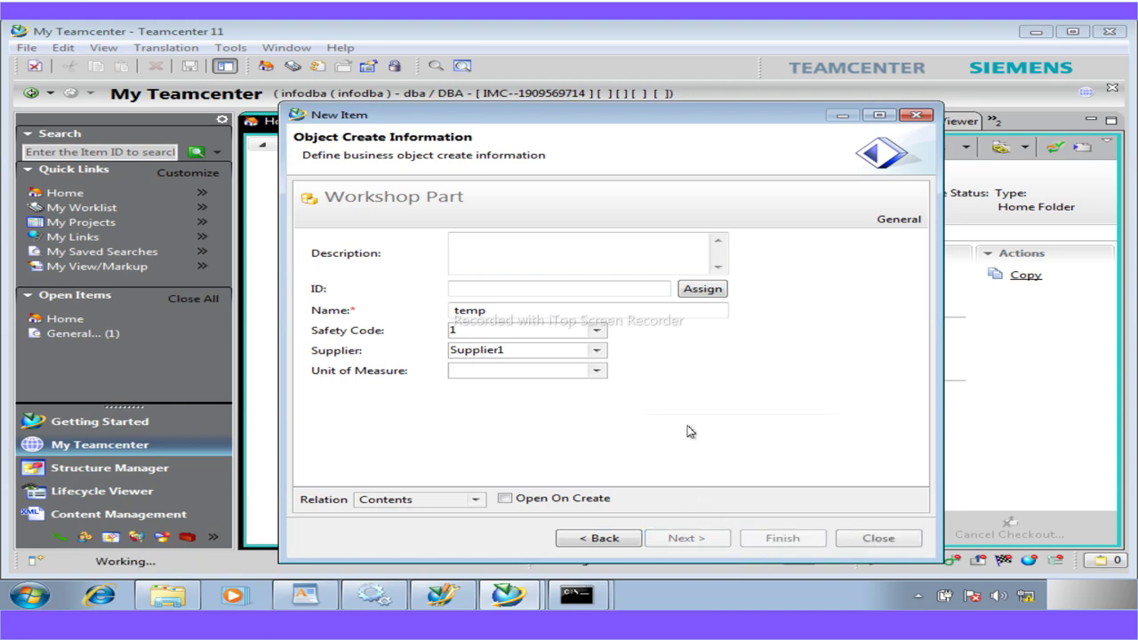
Close the New Item form and select 000025-temp in the Home folder
{"action": "left_click_drag", "start_coordinate": [521, 117], "coordinate": [711, 114]}
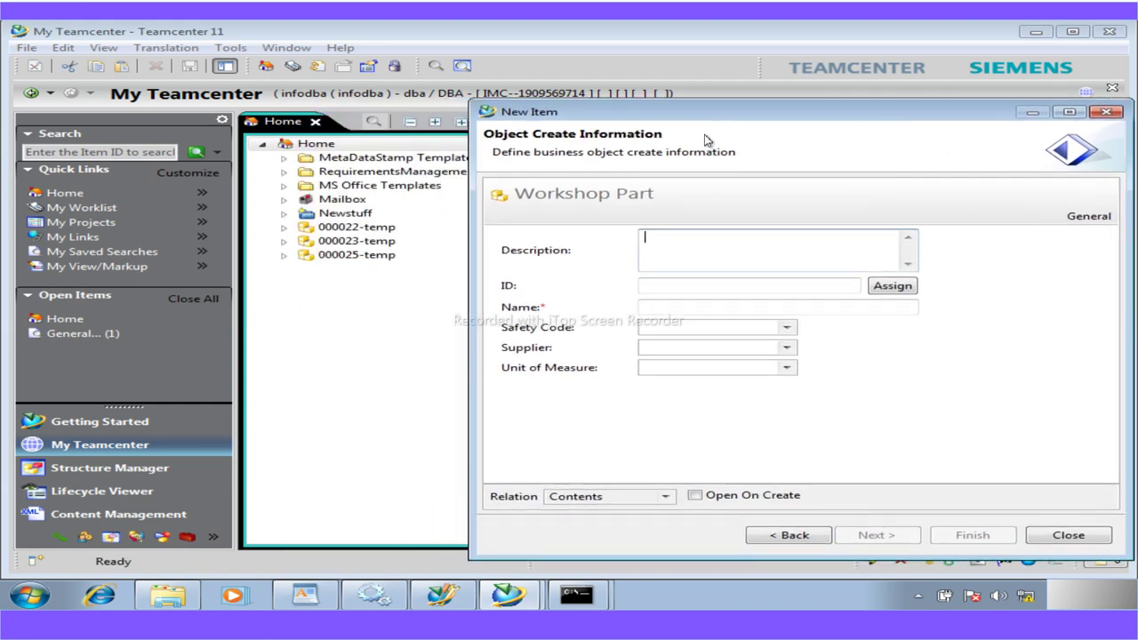
{"action": "left_click", "coordinate": [1069, 535]}
{"action": "left_click", "coordinate": [355, 254]}
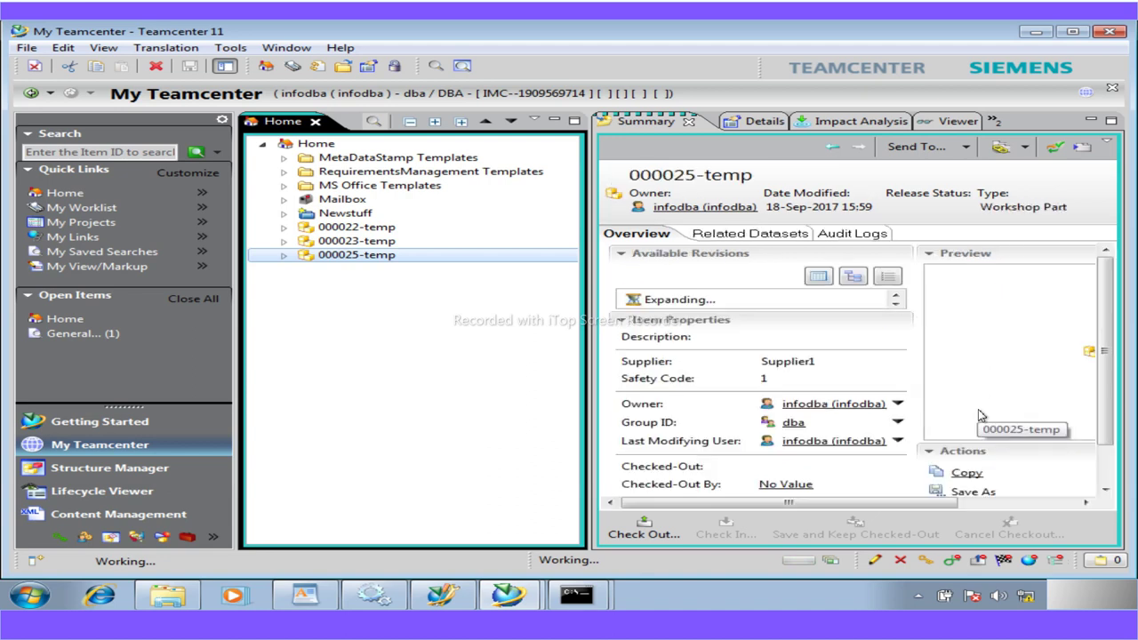
{"action": "left_click", "coordinate": [649, 539]}
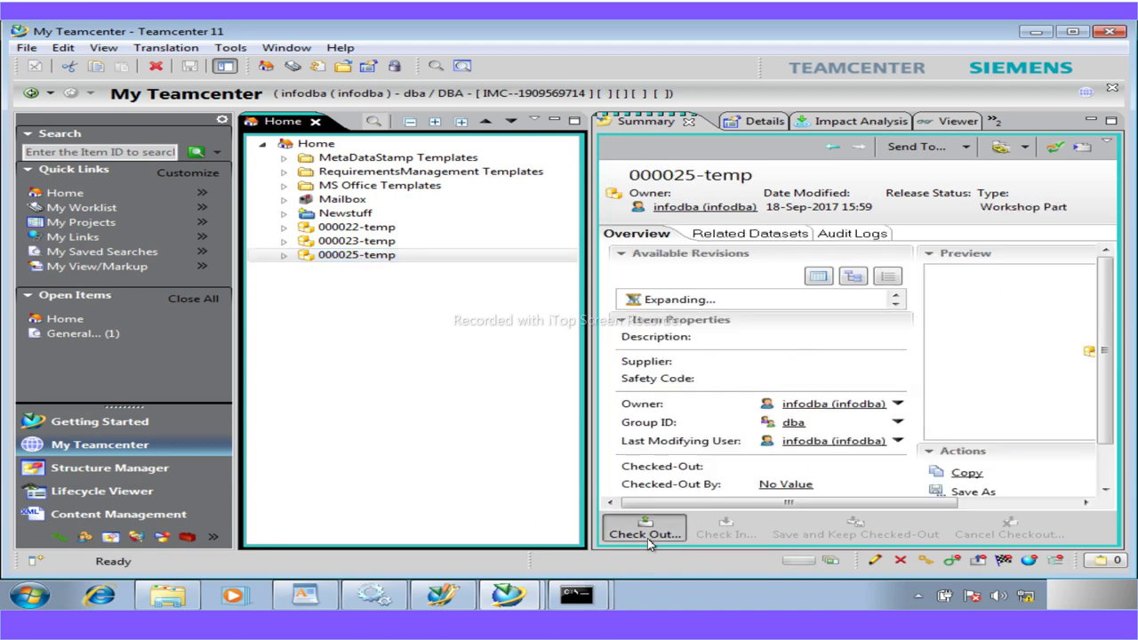
{"action": "left_click", "coordinate": [683, 357]}
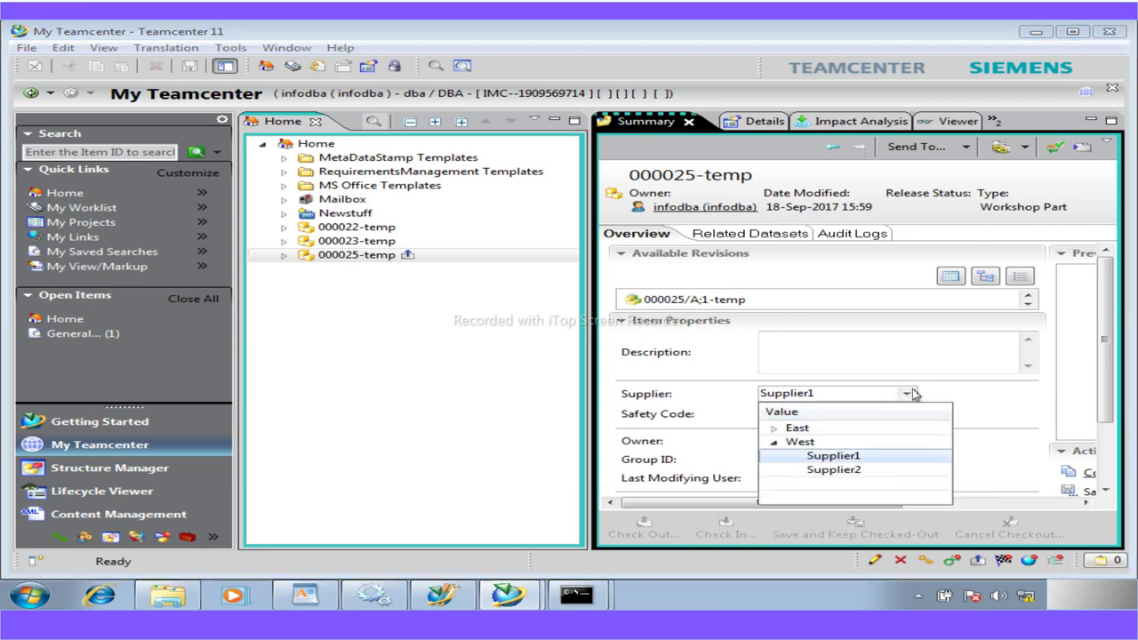
{"action": "left_click", "coordinate": [908, 395]}
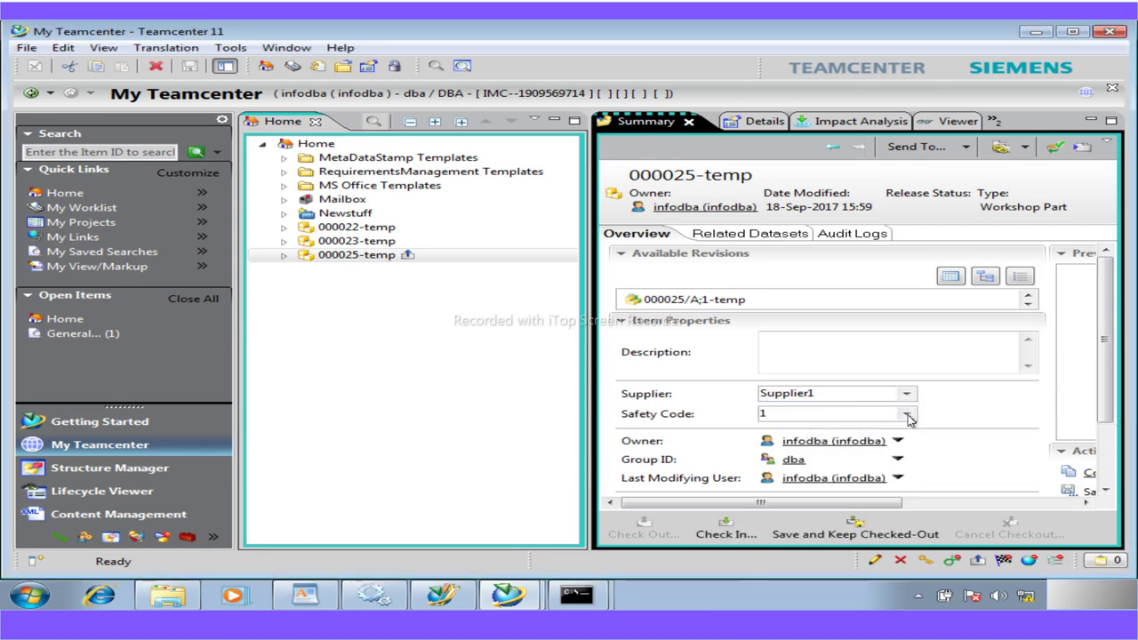
{"action": "left_click", "coordinate": [908, 416]}
{"action": "left_click", "coordinate": [908, 415]}
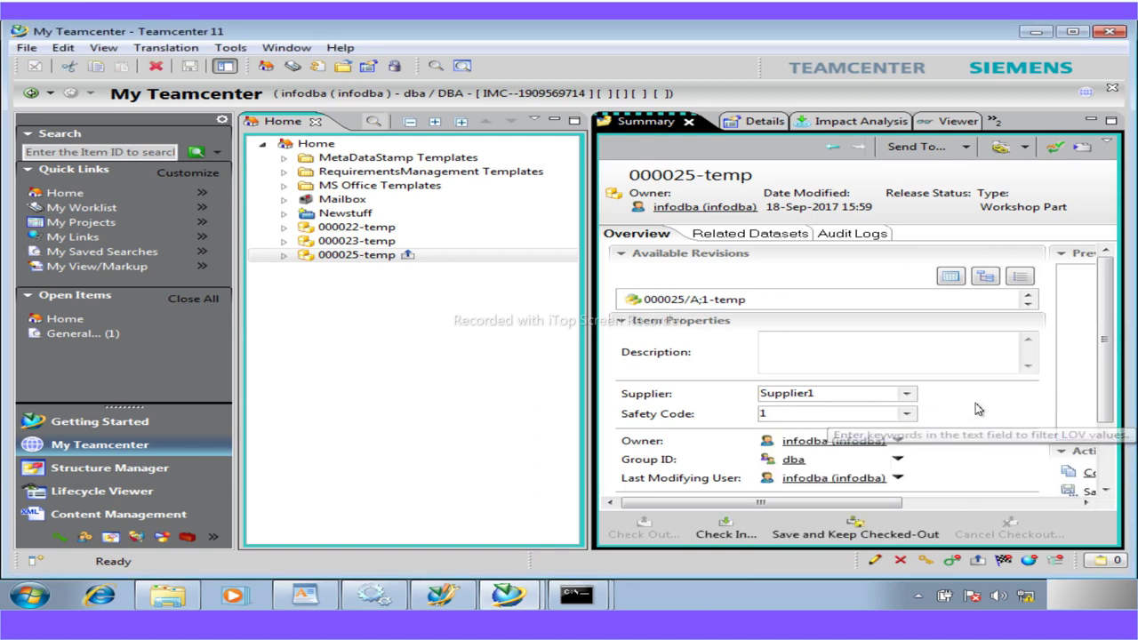
{"action": "left_click", "coordinate": [720, 533]}
{"action": "left_click", "coordinate": [681, 336]}
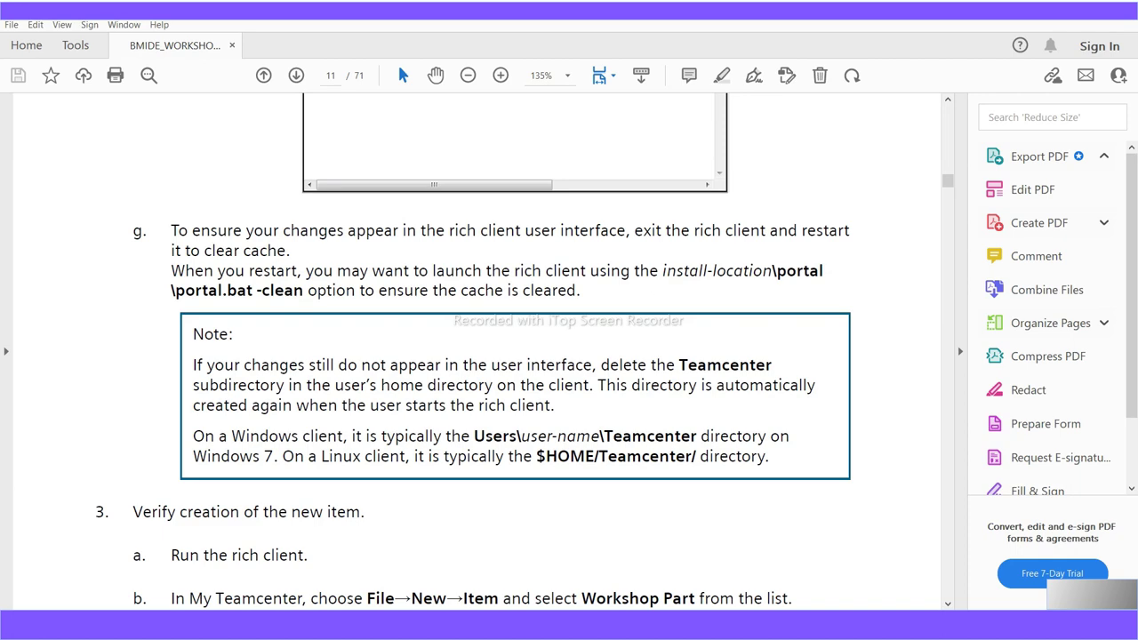
Scroll the workshop guide from page 11 toward Workshop 7: Add a naming rule near page 32
{"action": "scroll", "coordinate": [335, 452], "scroll_direction": "down", "scroll_amount": 12}
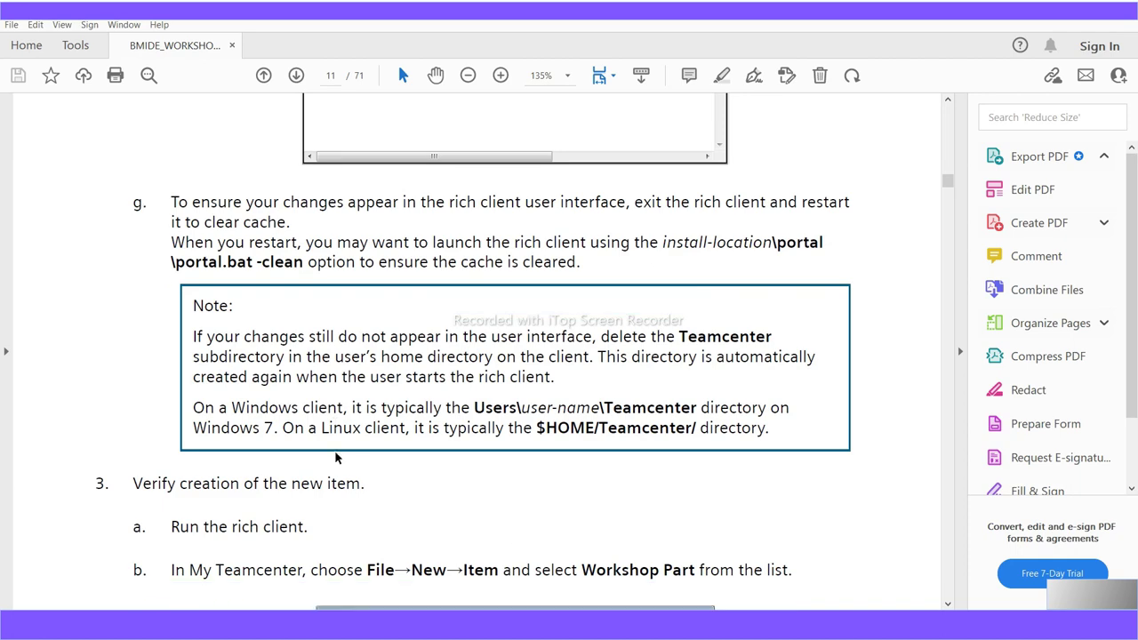
{"action": "scroll", "coordinate": [336, 451], "scroll_direction": "down", "scroll_amount": 15}
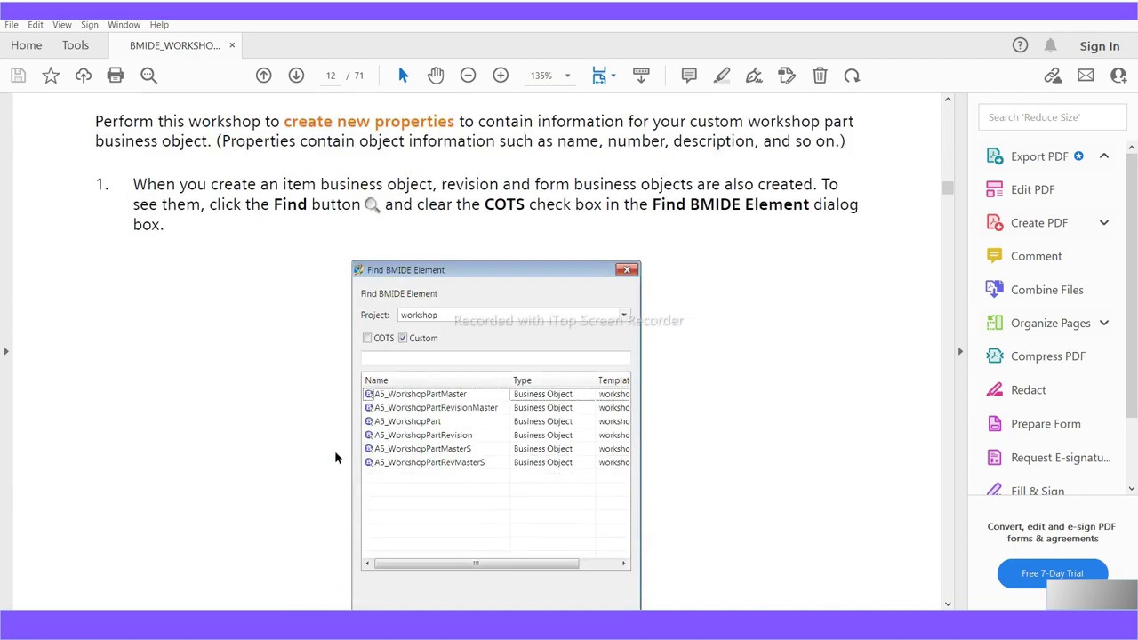
{"action": "scroll", "coordinate": [335, 452], "scroll_direction": "down", "scroll_amount": 15}
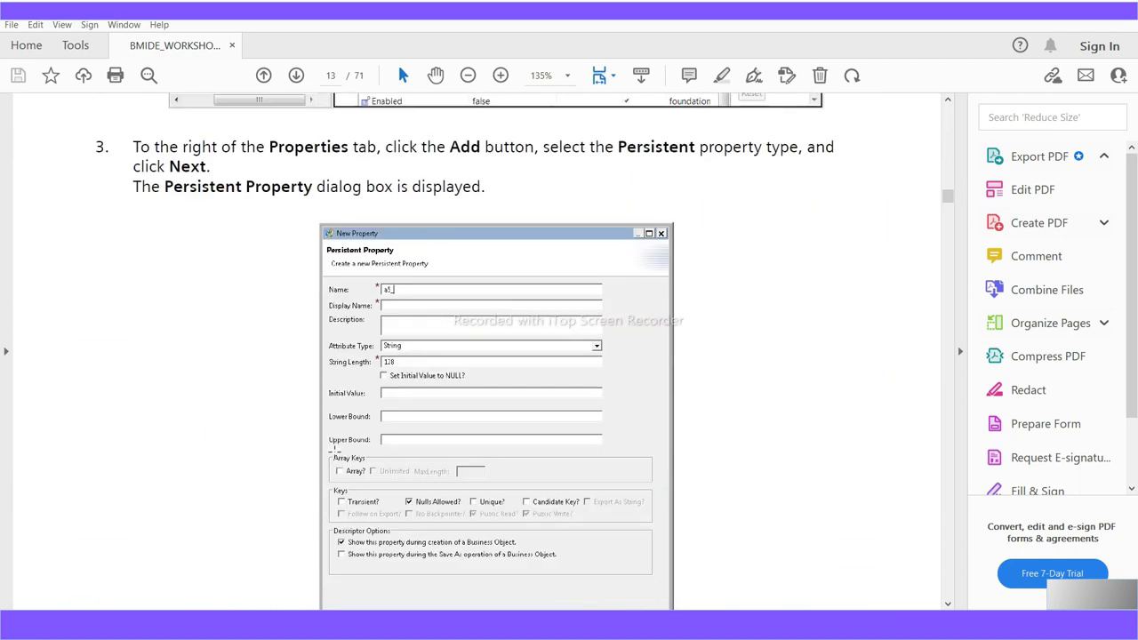
{"action": "scroll", "coordinate": [335, 454], "scroll_direction": "down", "scroll_amount": 15}
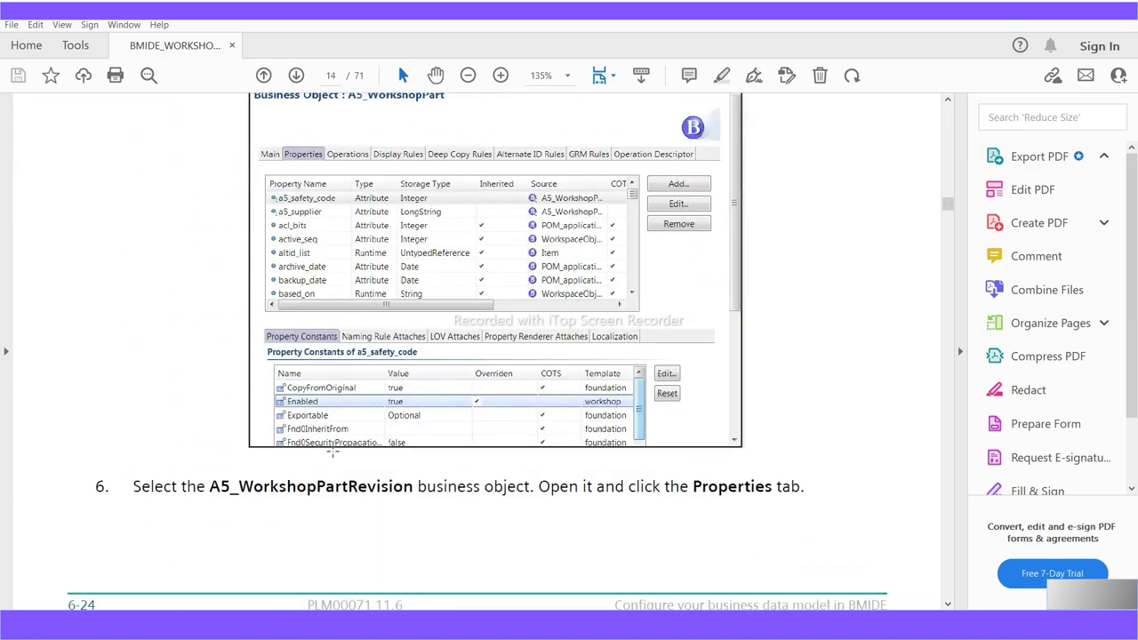
{"action": "scroll", "coordinate": [334, 456], "scroll_direction": "down", "scroll_amount": 15}
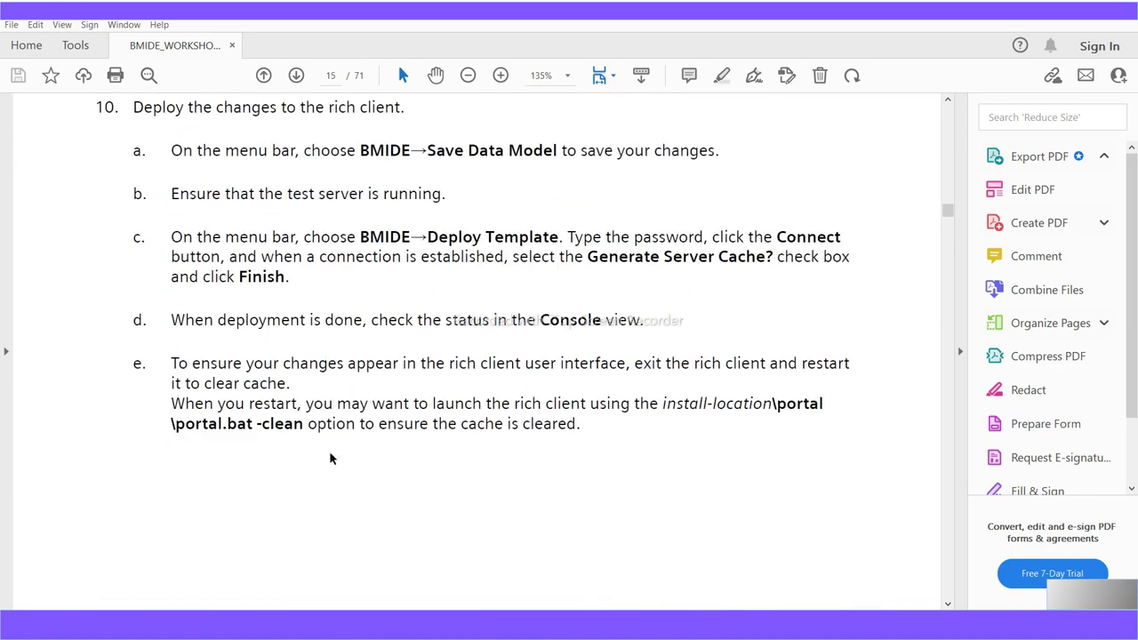
{"action": "scroll", "coordinate": [329, 458], "scroll_direction": "down", "scroll_amount": 15}
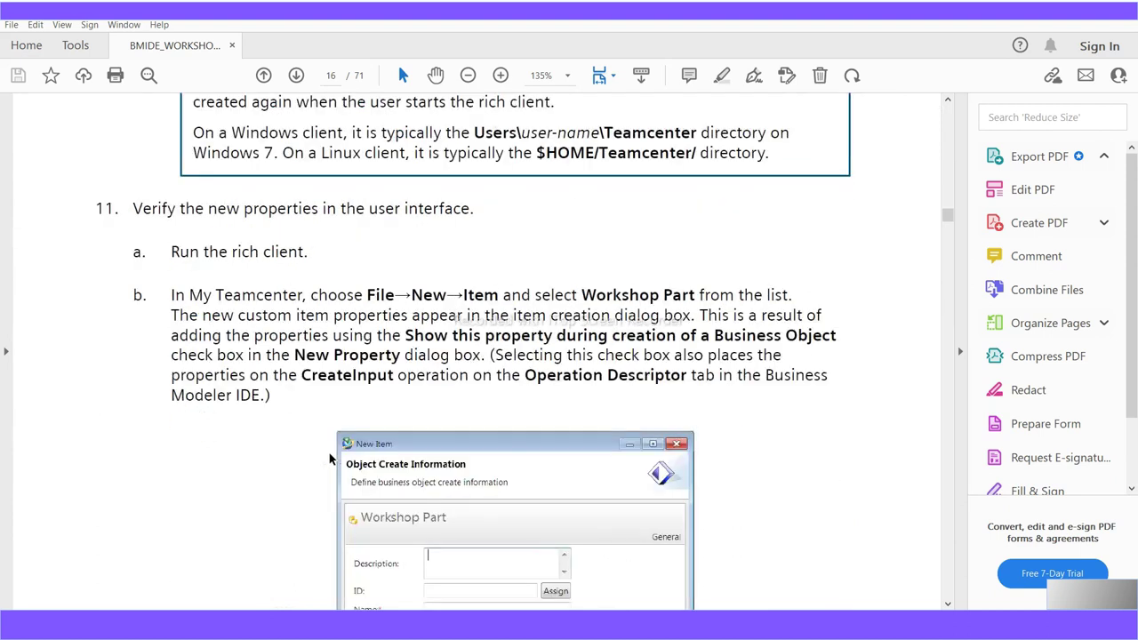
{"action": "scroll", "coordinate": [329, 454], "scroll_direction": "down", "scroll_amount": 15}
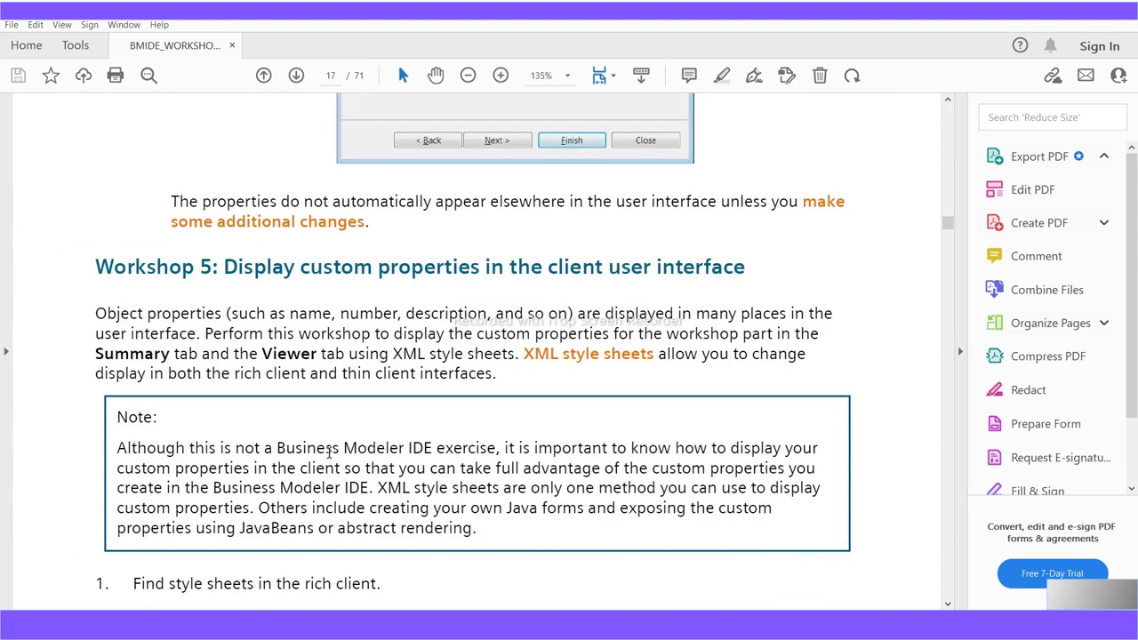
{"action": "scroll", "coordinate": [329, 455], "scroll_direction": "down", "scroll_amount": 15}
{"action": "scroll", "coordinate": [329, 458], "scroll_direction": "down", "scroll_amount": 15}
{"action": "scroll", "coordinate": [329, 458], "scroll_direction": "down", "scroll_amount": 15}
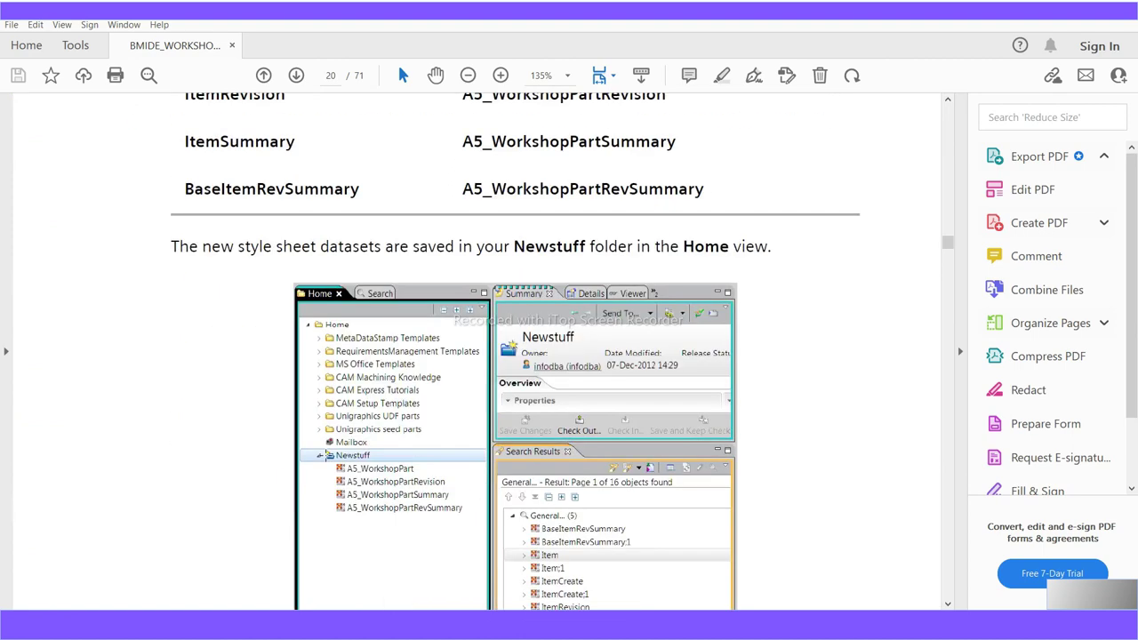
{"action": "scroll", "coordinate": [326, 458], "scroll_direction": "down", "scroll_amount": 15}
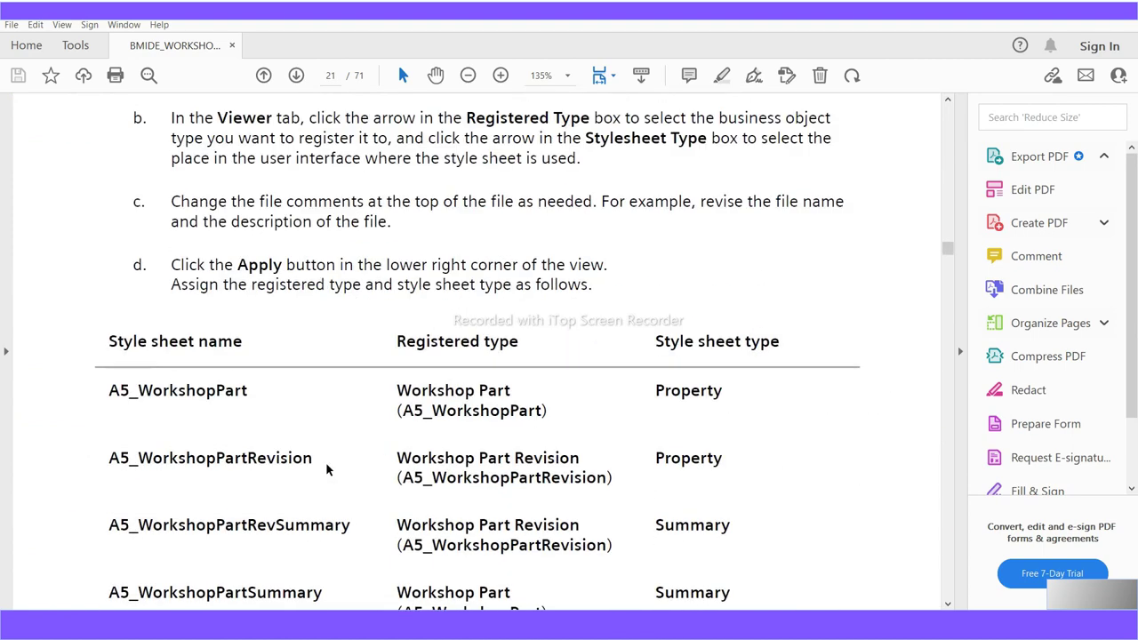
{"action": "scroll", "coordinate": [326, 467], "scroll_direction": "down", "scroll_amount": 15}
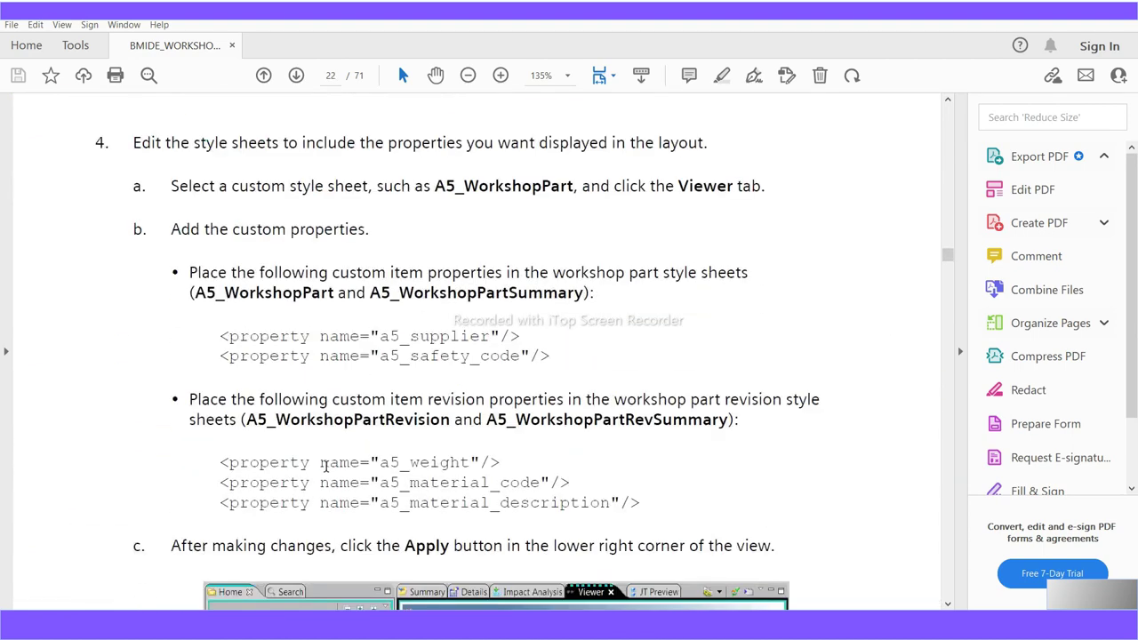
{"action": "scroll", "coordinate": [325, 465], "scroll_direction": "down", "scroll_amount": 15}
{"action": "scroll", "coordinate": [327, 464], "scroll_direction": "down", "scroll_amount": 15}
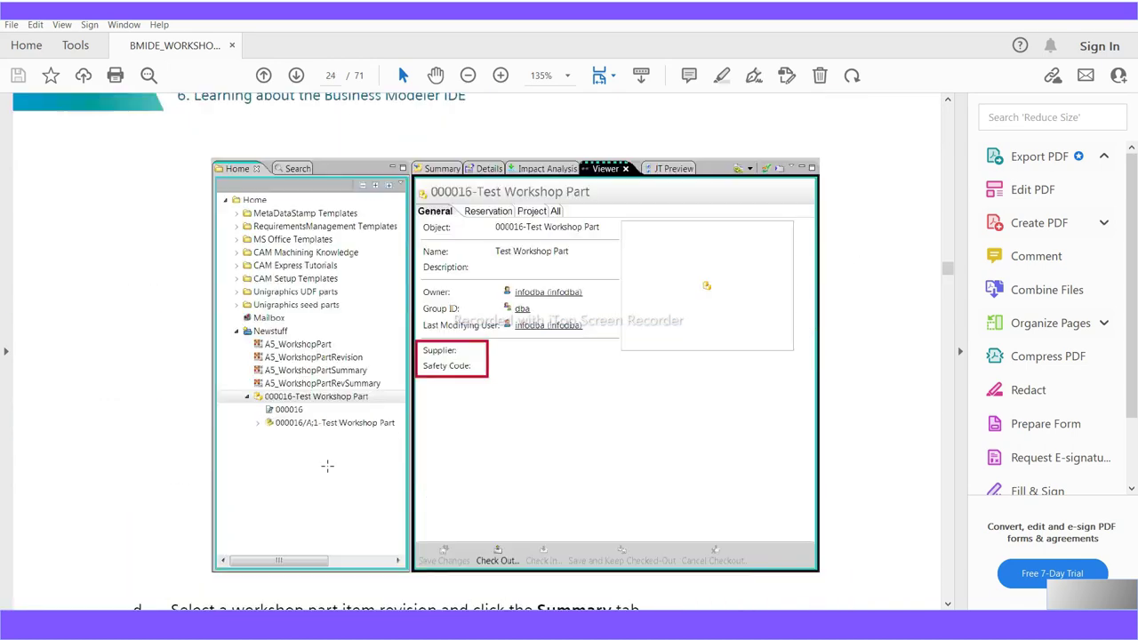
{"action": "scroll", "coordinate": [327, 464], "scroll_direction": "down", "scroll_amount": 15}
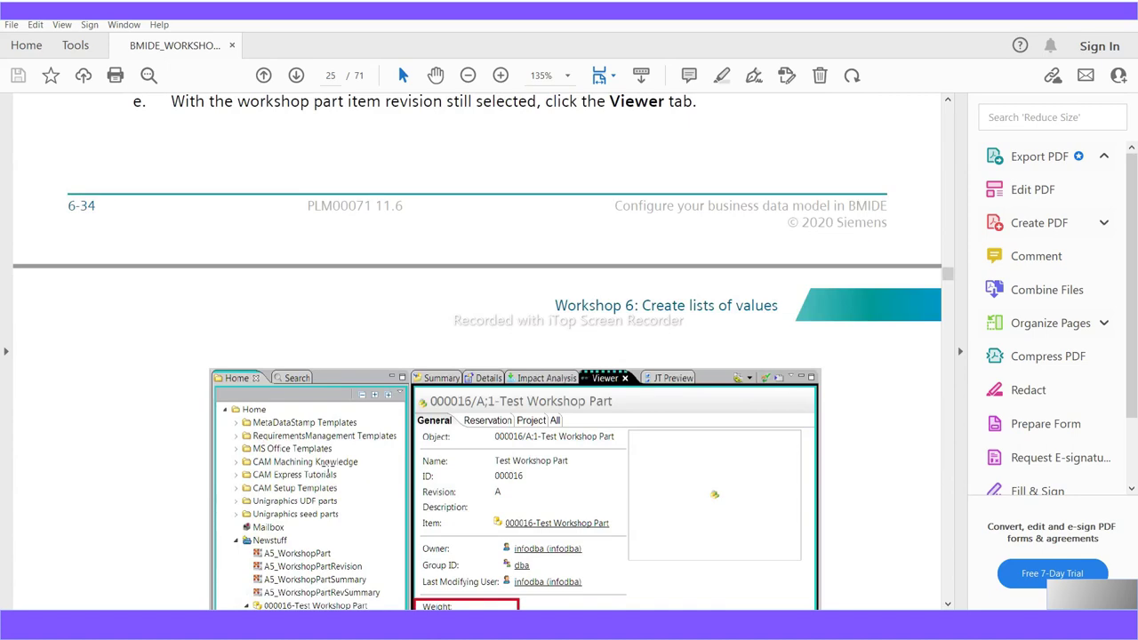
{"action": "scroll", "coordinate": [328, 469], "scroll_direction": "down", "scroll_amount": 7}
{"action": "scroll", "coordinate": [328, 470], "scroll_direction": "down", "scroll_amount": 15}
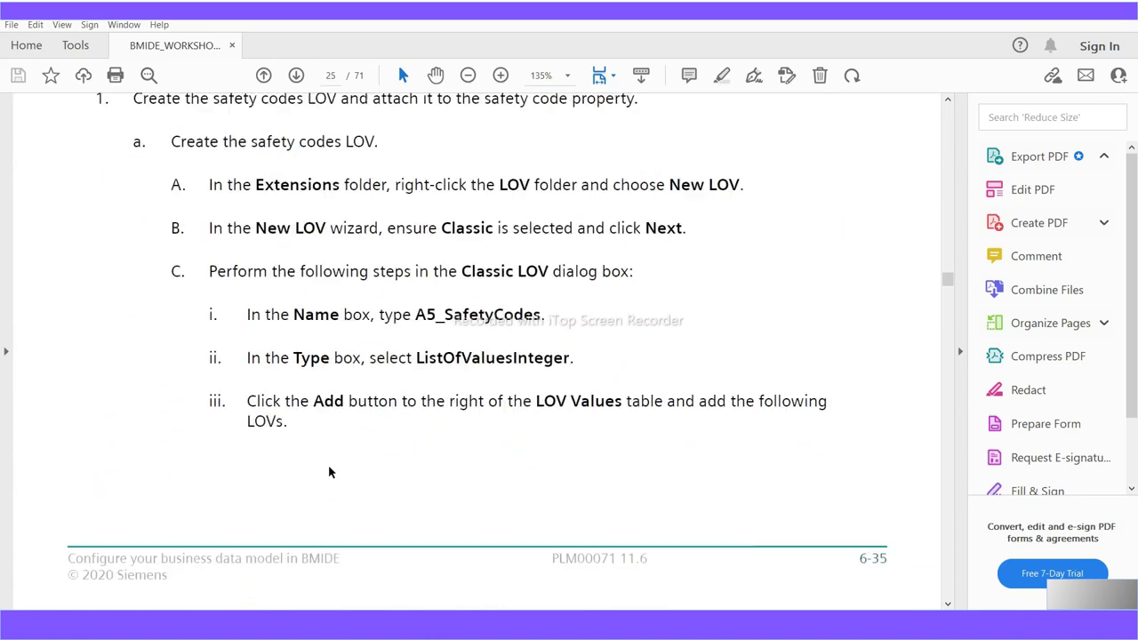
{"action": "scroll", "coordinate": [328, 471], "scroll_direction": "down", "scroll_amount": 15}
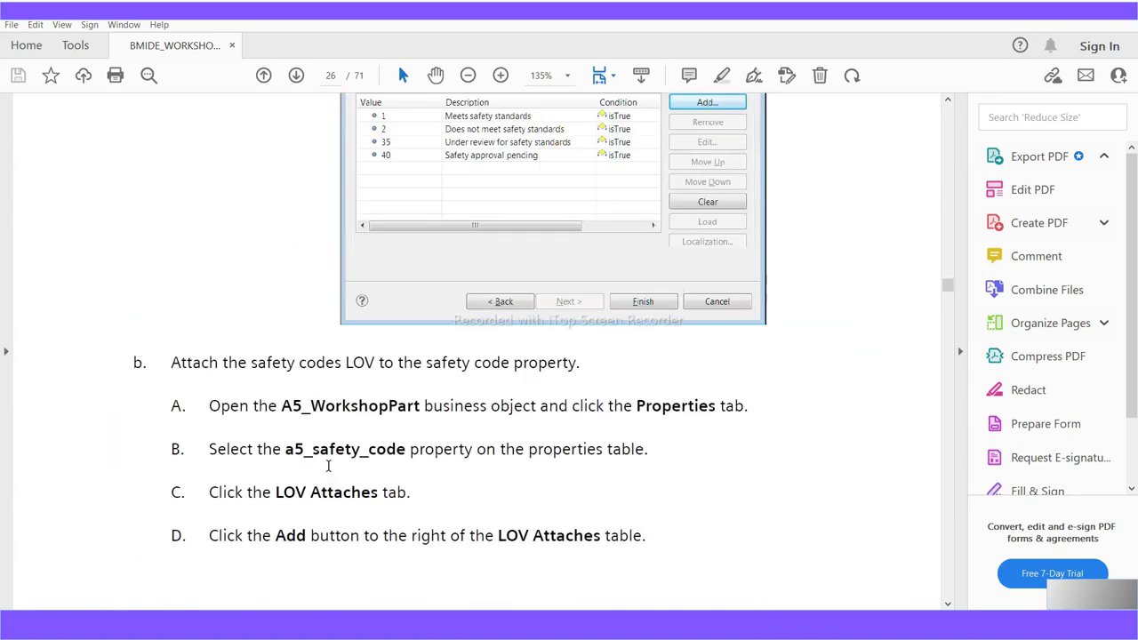
{"action": "scroll", "coordinate": [328, 472], "scroll_direction": "down", "scroll_amount": 15}
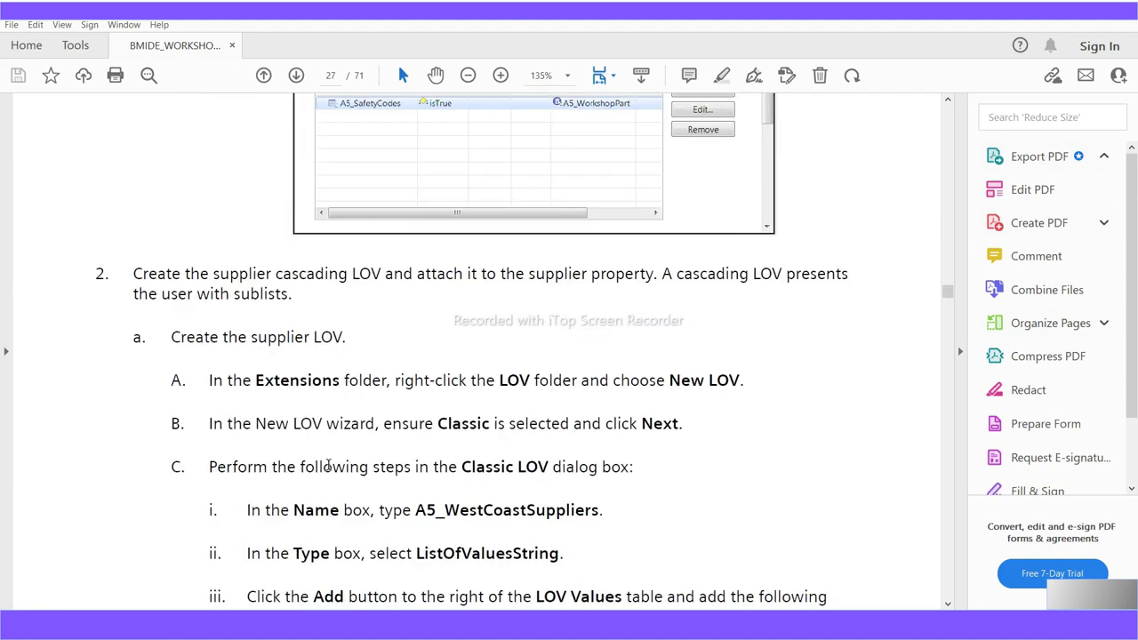
{"action": "scroll", "coordinate": [329, 470], "scroll_direction": "down", "scroll_amount": 15}
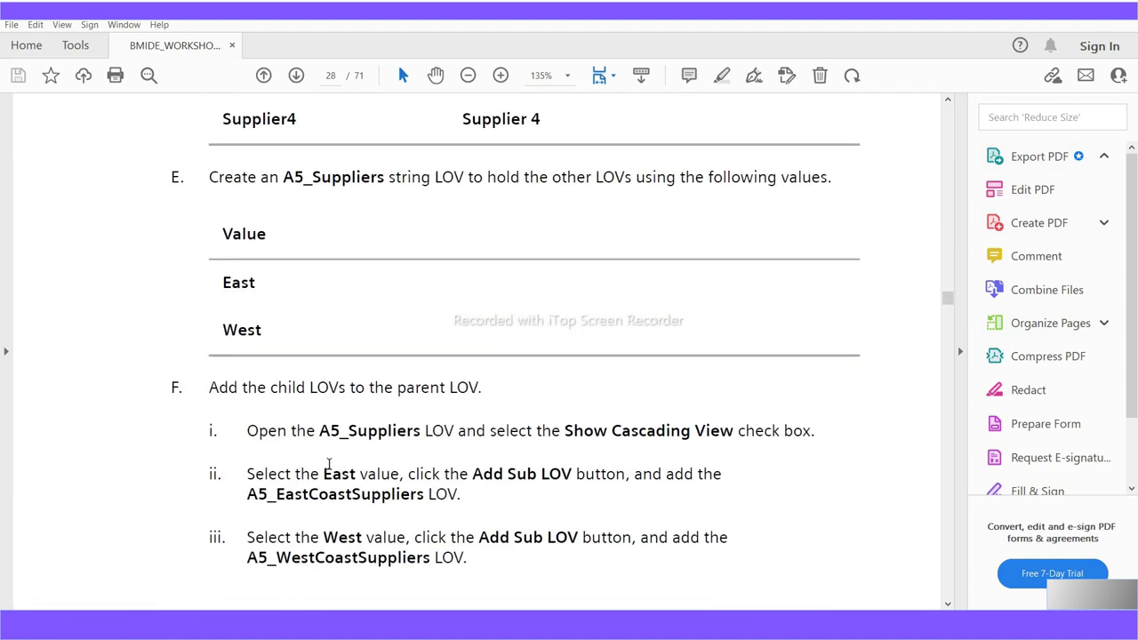
{"action": "scroll", "coordinate": [329, 464], "scroll_direction": "down", "scroll_amount": 15}
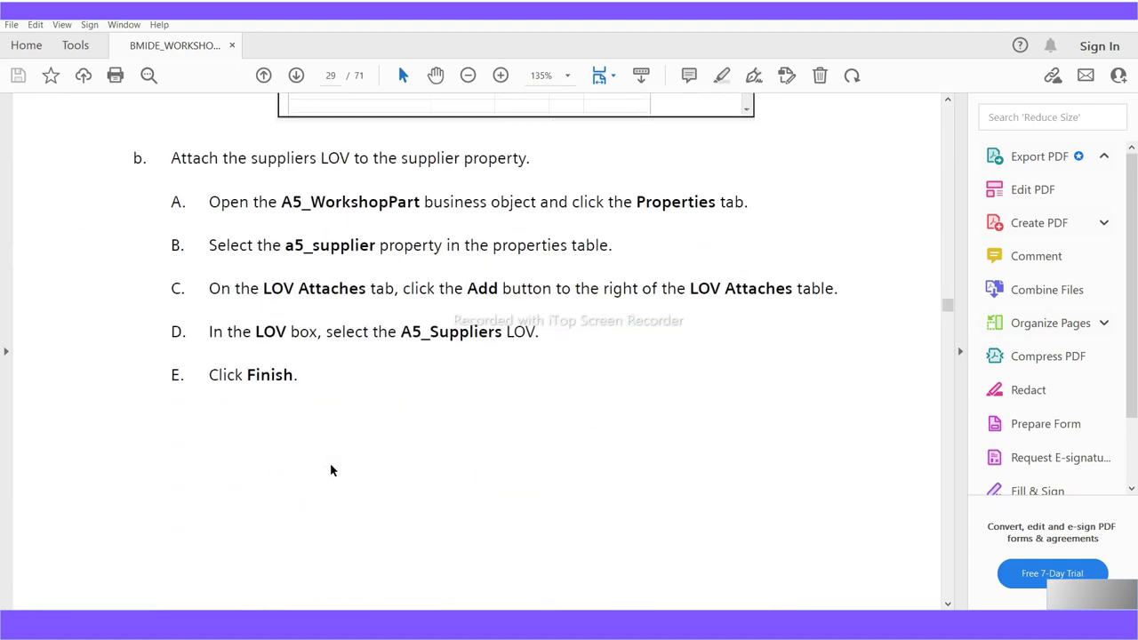
{"action": "scroll", "coordinate": [330, 465], "scroll_direction": "down", "scroll_amount": 15}
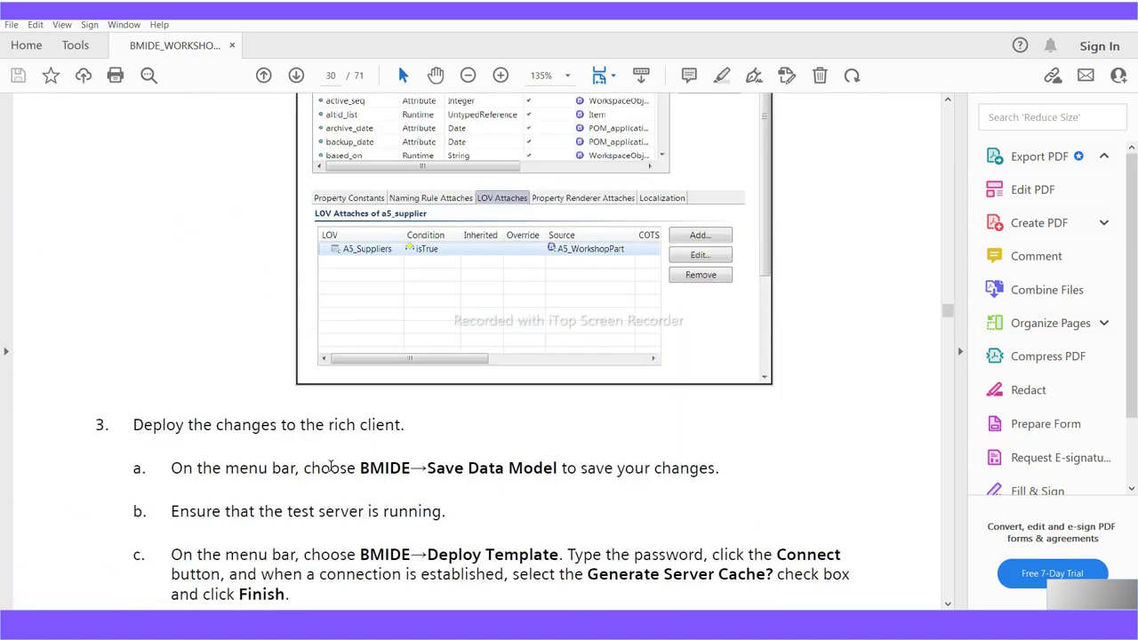
{"action": "scroll", "coordinate": [331, 471], "scroll_direction": "down", "scroll_amount": 15}
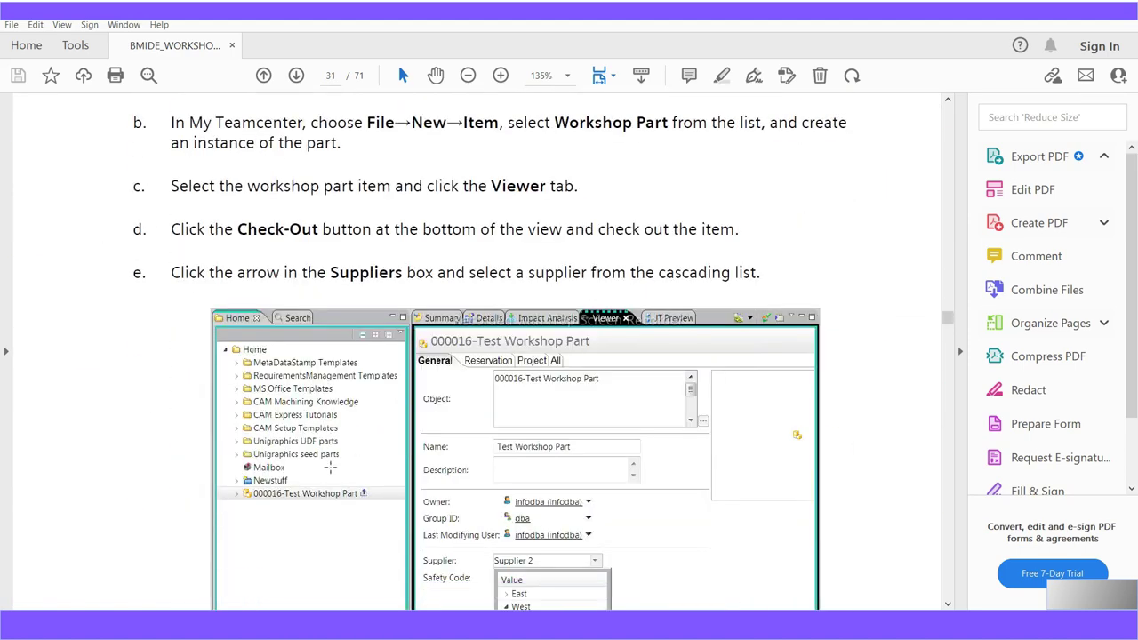
Bring Workshop 7's Pattern steps into view and highlight the Part- and hyphen parts of "Part-"AA"-"nnnn
{"action": "scroll", "coordinate": [330, 466], "scroll_direction": "down", "scroll_amount": 10}
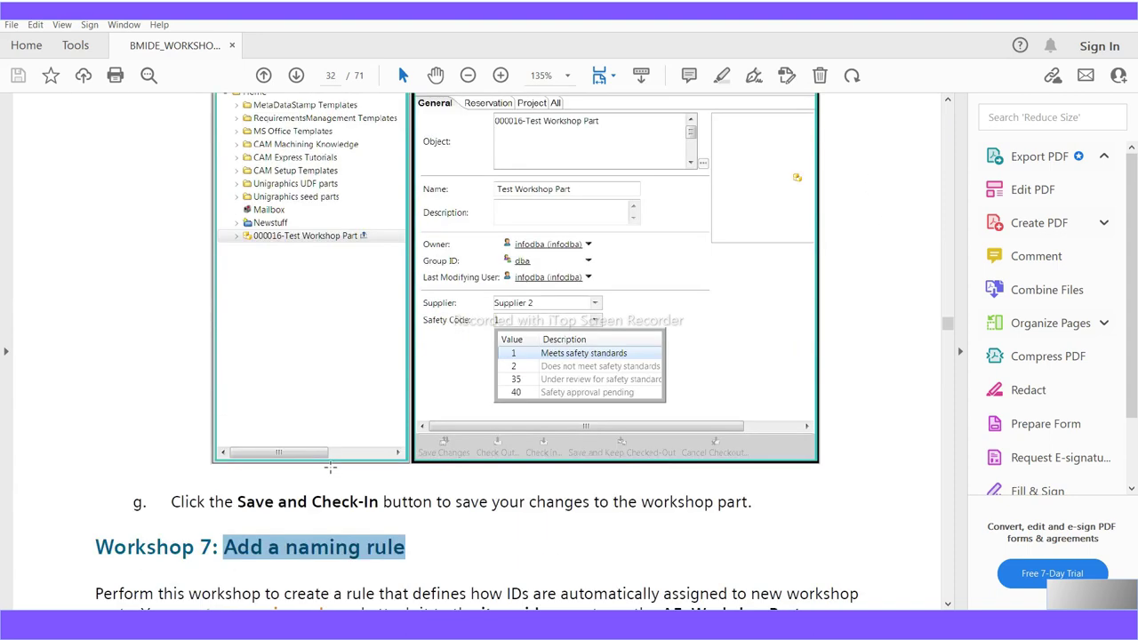
{"action": "scroll", "coordinate": [329, 466], "scroll_direction": "up", "scroll_amount": 4}
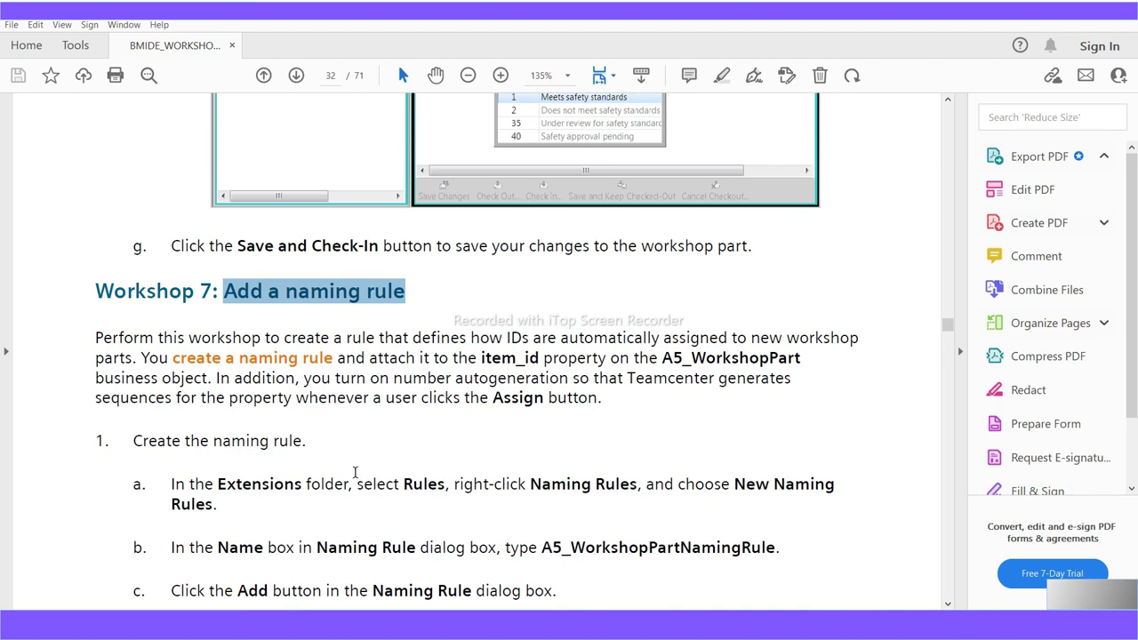
{"action": "scroll", "coordinate": [355, 472], "scroll_direction": "down", "scroll_amount": 5}
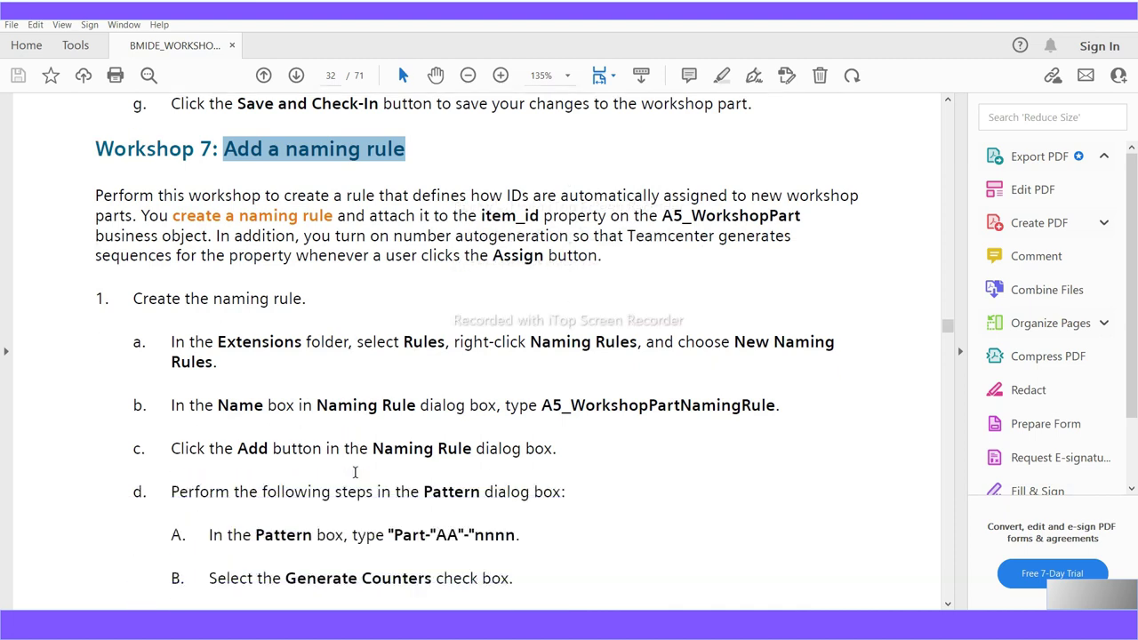
{"action": "scroll", "coordinate": [354, 472], "scroll_direction": "down", "scroll_amount": 1}
{"action": "scroll", "coordinate": [354, 472], "scroll_direction": "down", "scroll_amount": 1}
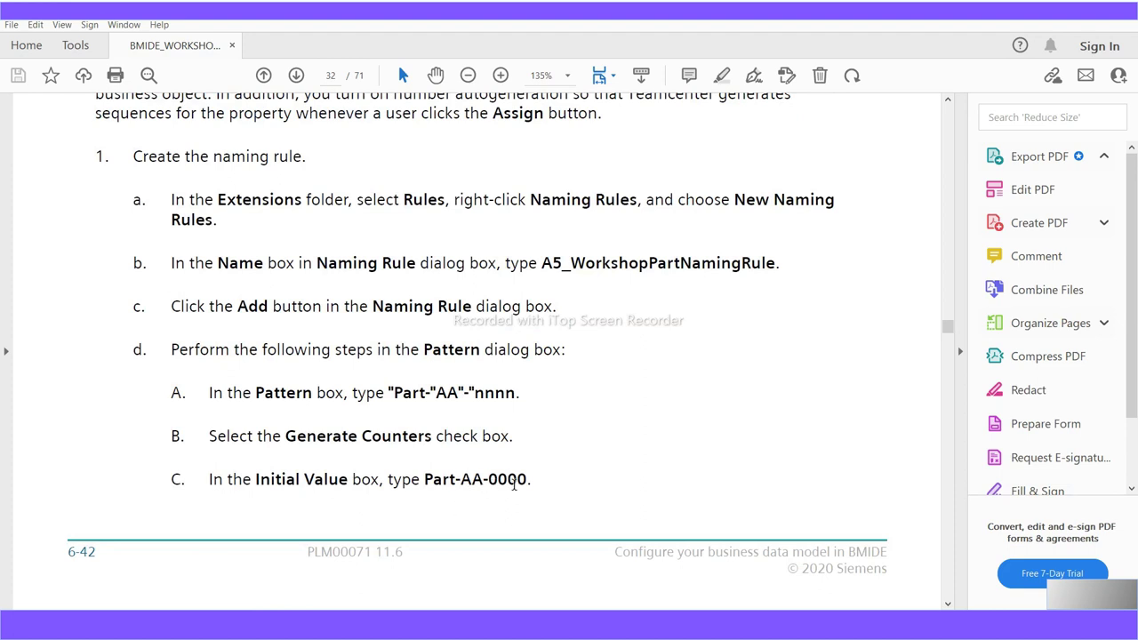
{"action": "left_click_drag", "start_coordinate": [436, 392], "coordinate": [393, 393]}
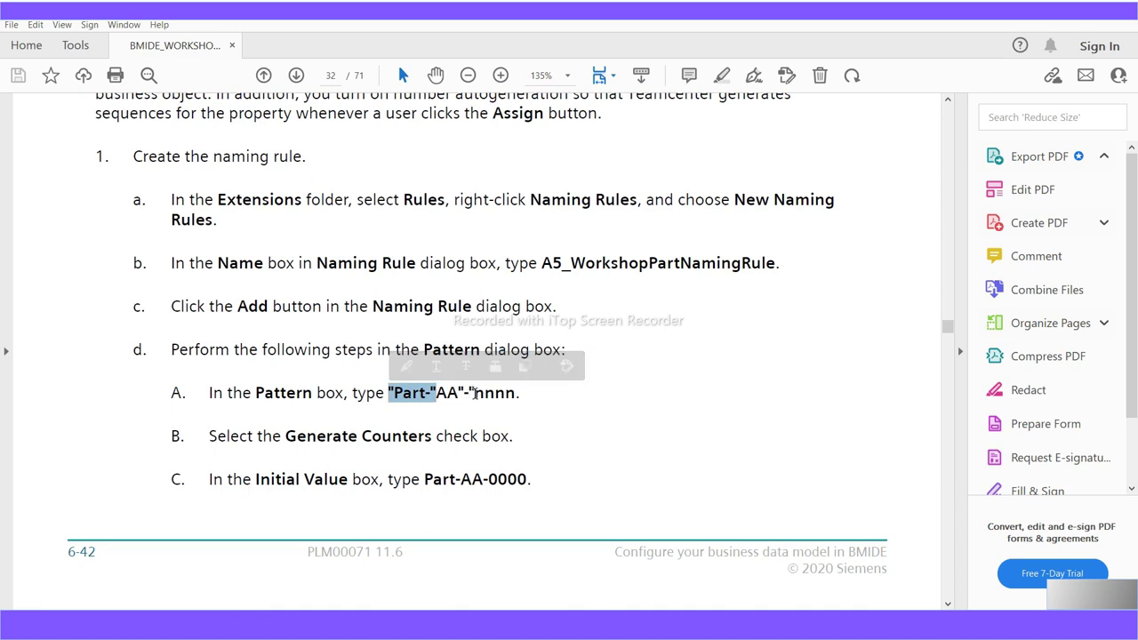
{"action": "left_click_drag", "start_coordinate": [476, 393], "coordinate": [458, 393]}
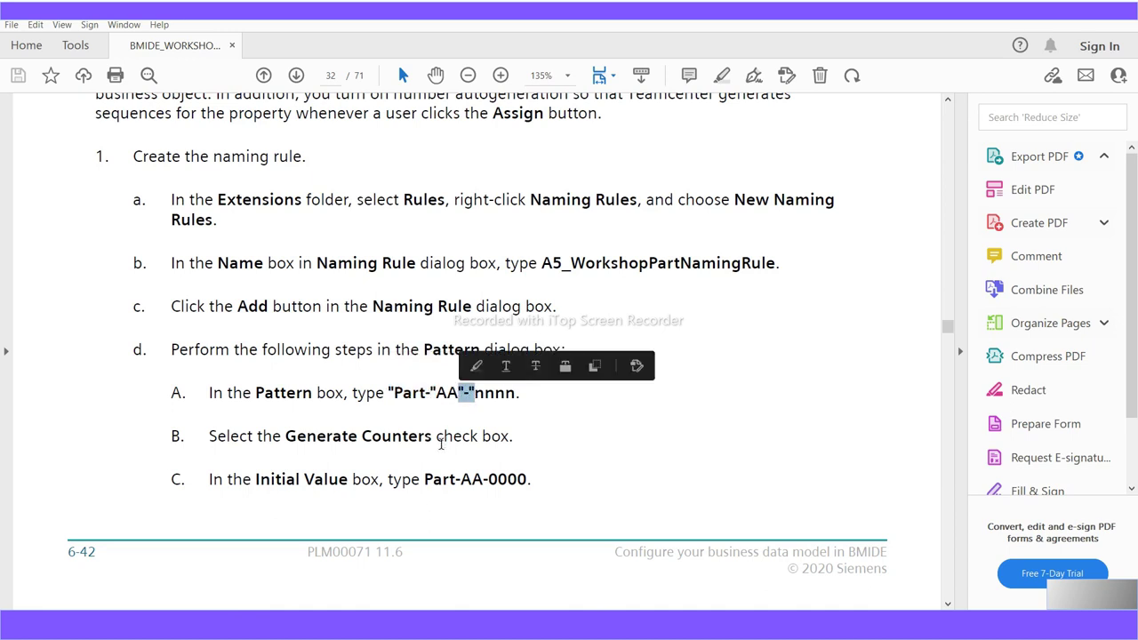
{"action": "scroll", "coordinate": [400, 471], "scroll_direction": "down", "scroll_amount": 1}
{"action": "scroll", "coordinate": [400, 473], "scroll_direction": "down", "scroll_amount": 2}
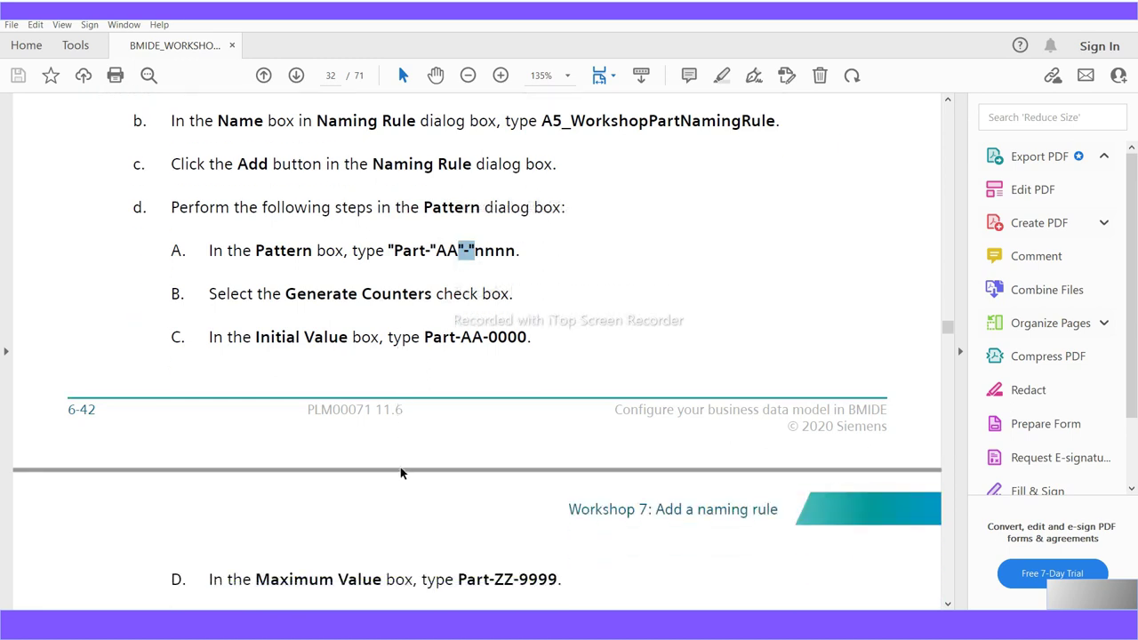
{"action": "scroll", "coordinate": [400, 473], "scroll_direction": "up", "scroll_amount": 1}
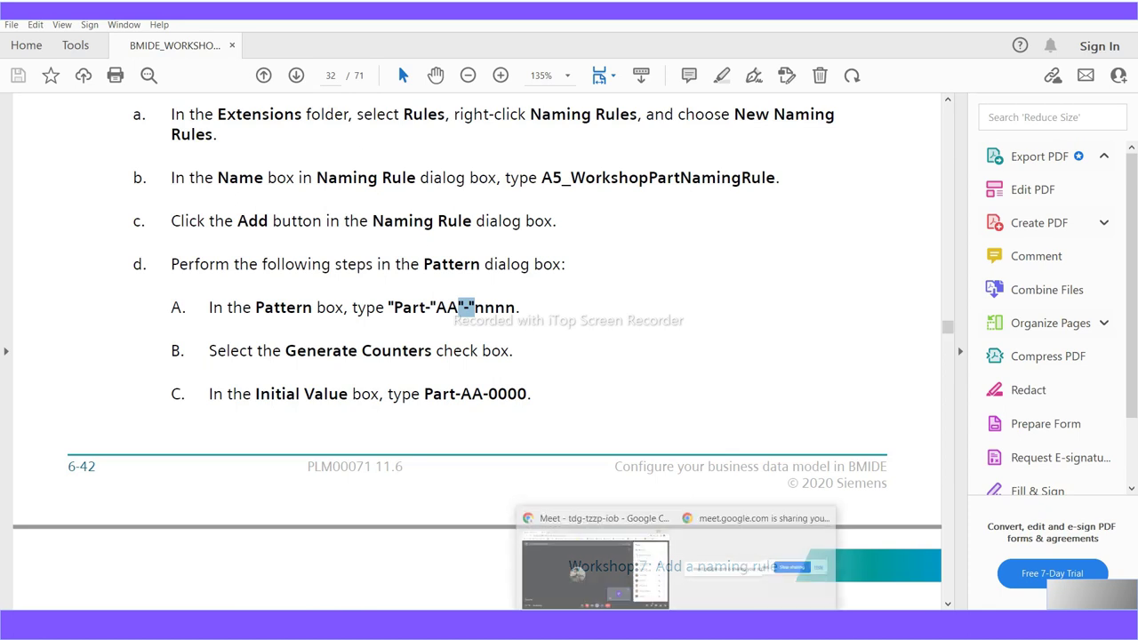
Bring Business Modeler IDE forward and show the Extensions tree instead of the console
{"action": "left_click", "coordinate": [597, 538]}
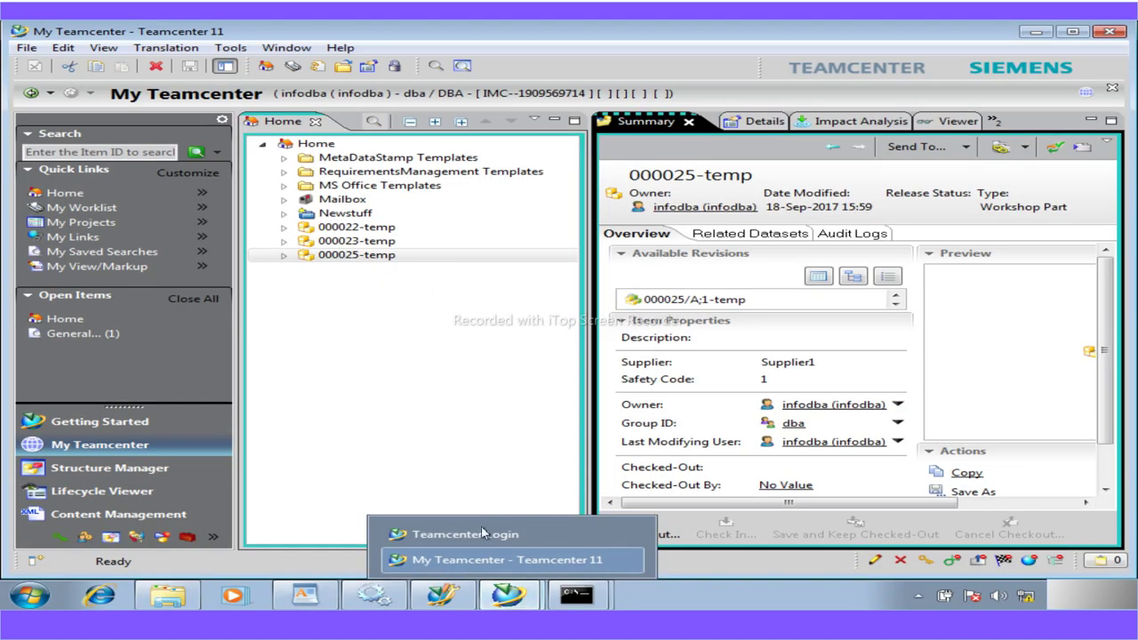
{"action": "left_click", "coordinate": [452, 597]}
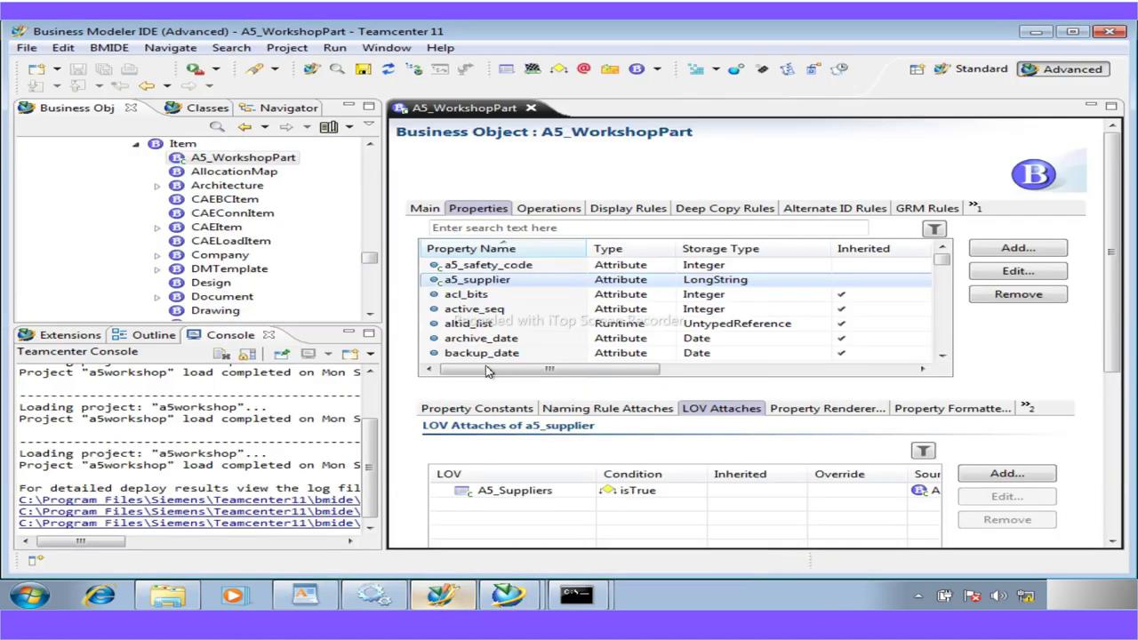
{"action": "left_click", "coordinate": [72, 335]}
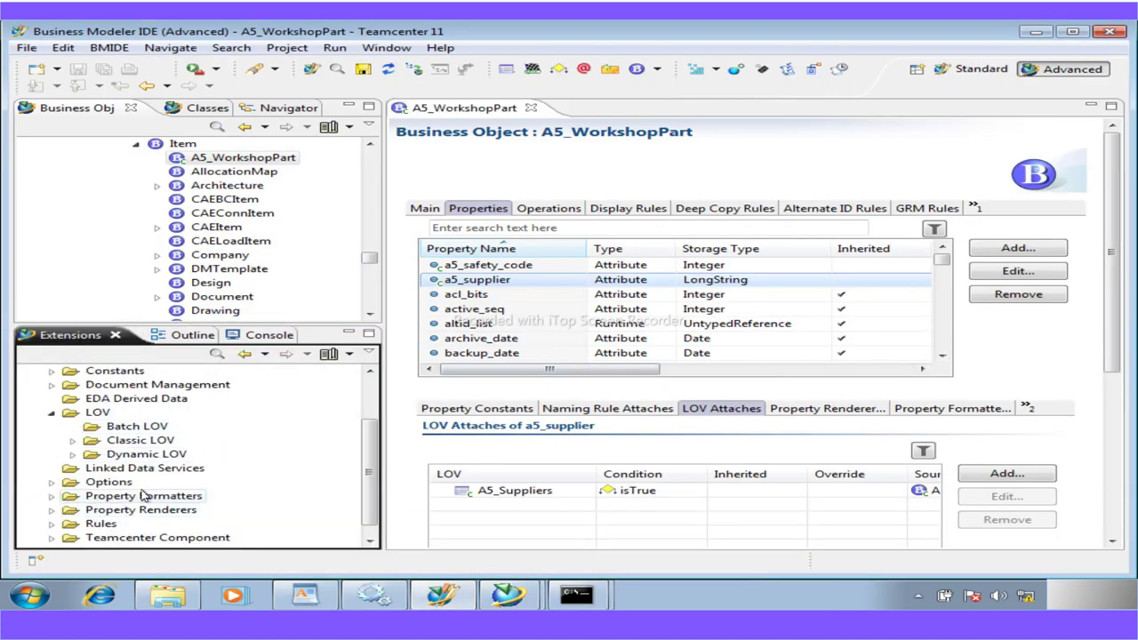
{"action": "left_click", "coordinate": [51, 481]}
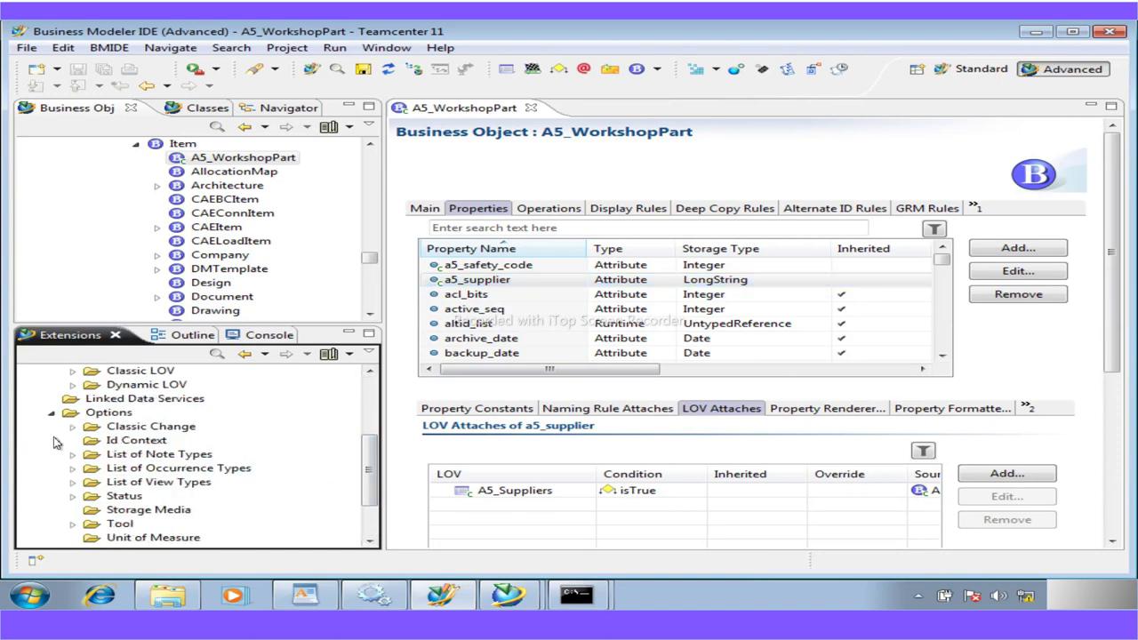
{"action": "left_click", "coordinate": [52, 414]}
Expand Rules > Naming Rules, create a New Naming Rule, and select its prefilled A5_ name
{"action": "left_click", "coordinate": [51, 510]}
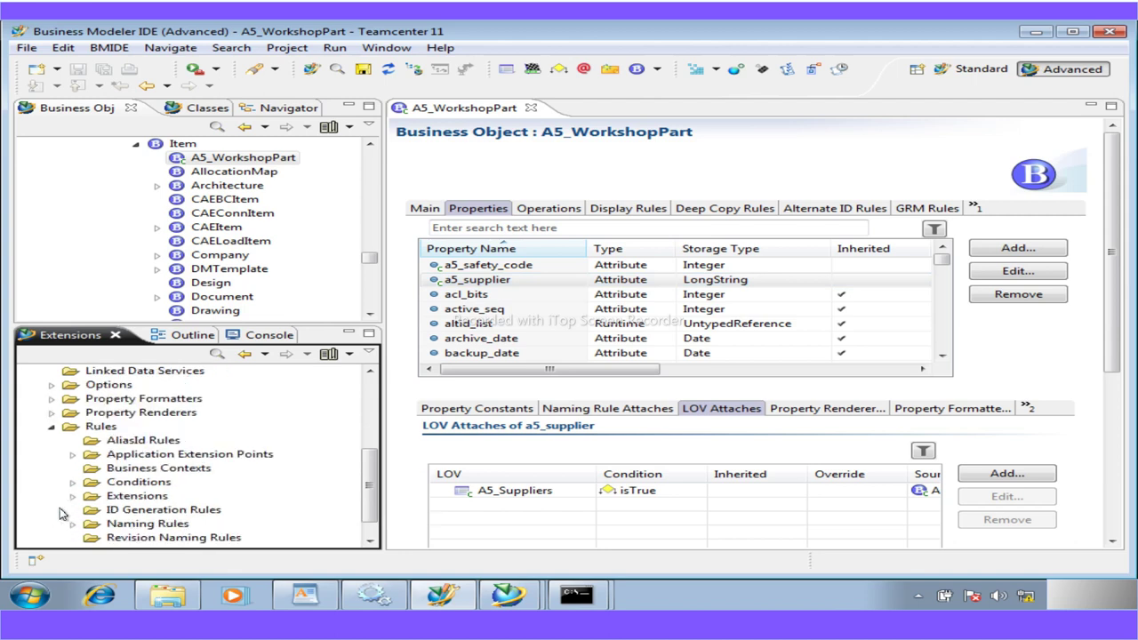
{"action": "scroll", "coordinate": [82, 517], "scroll_direction": "down", "scroll_amount": 1}
{"action": "left_click", "coordinate": [72, 496]}
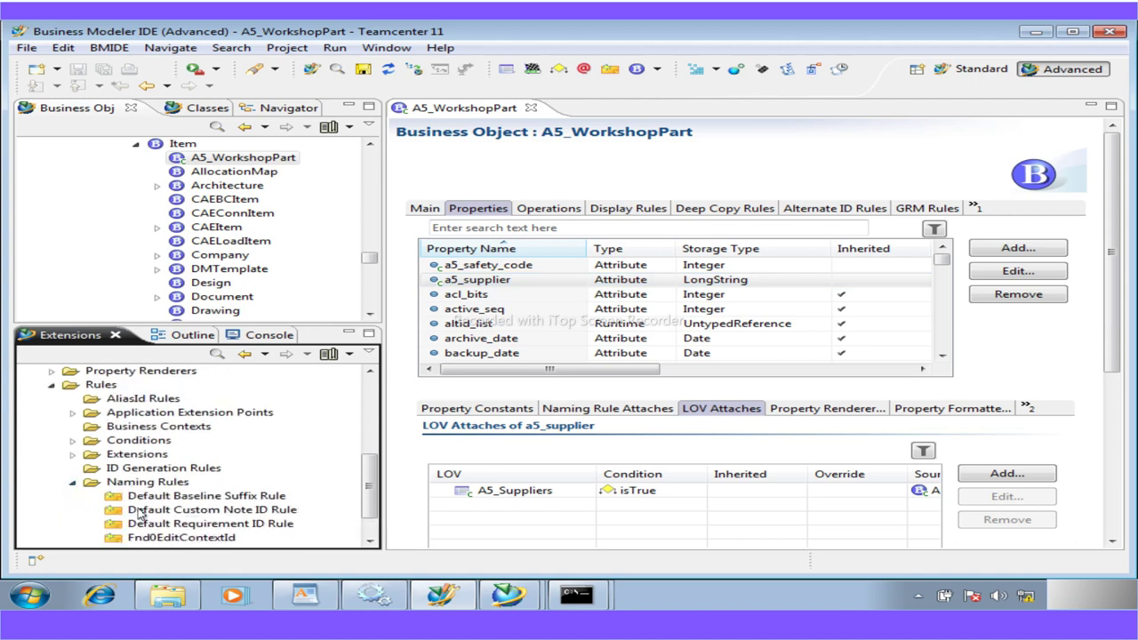
{"action": "left_click", "coordinate": [156, 481]}
{"action": "right_click", "coordinate": [156, 482]}
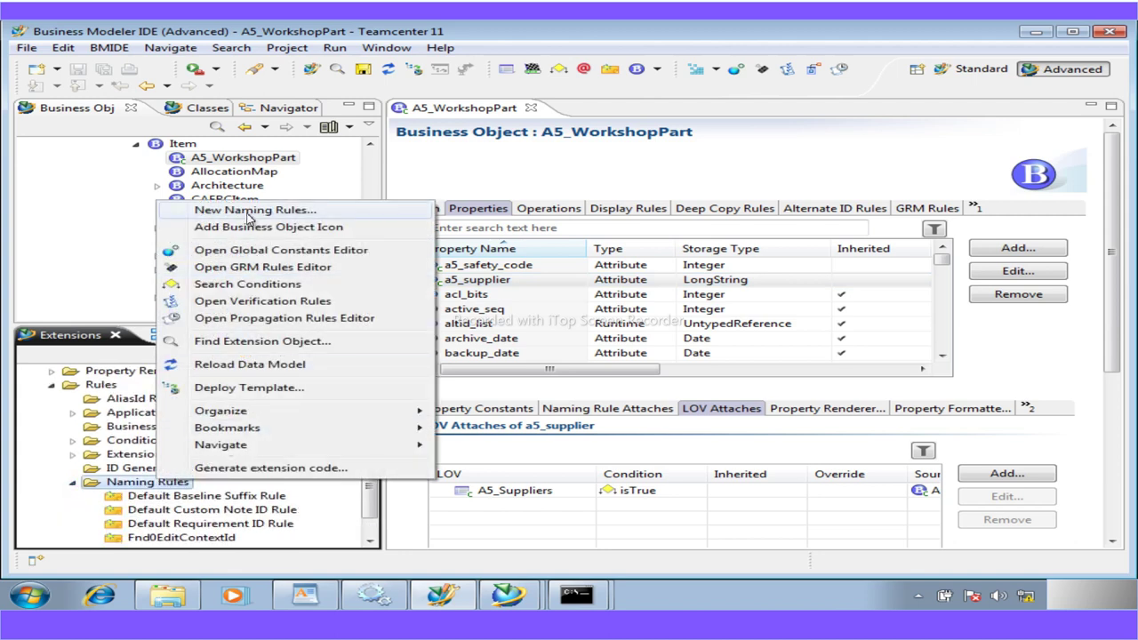
{"action": "left_click", "coordinate": [255, 210]}
{"action": "left_click_drag", "start_coordinate": [308, 174], "coordinate": [190, 176]}
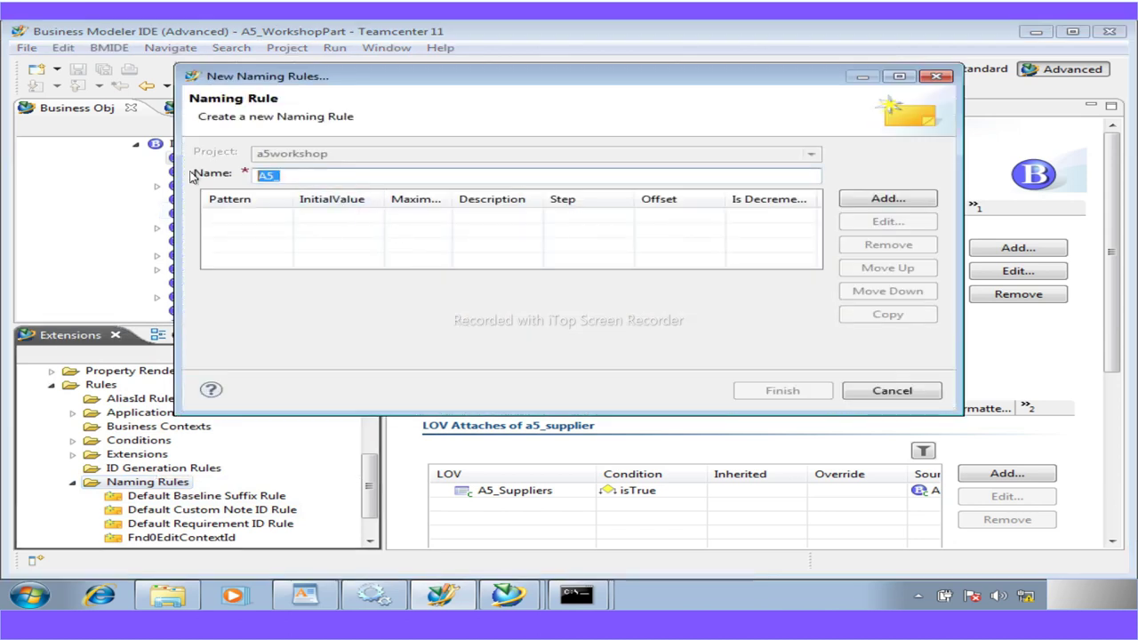
Select A5_WorkshopPartNamingRule in the WordPad notes, then select A5_ in the dialog's Name field
{"action": "mouse_move", "coordinate": [305, 594]}
{"action": "left_click", "coordinate": [436, 453]}
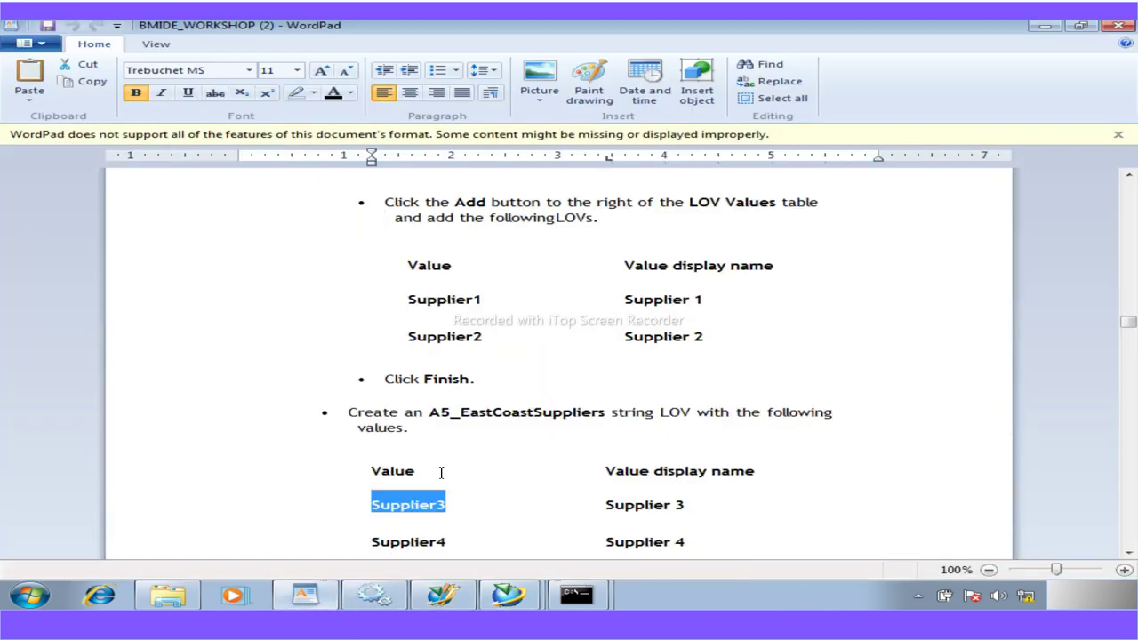
{"action": "scroll", "coordinate": [437, 458], "scroll_direction": "down", "scroll_amount": 20}
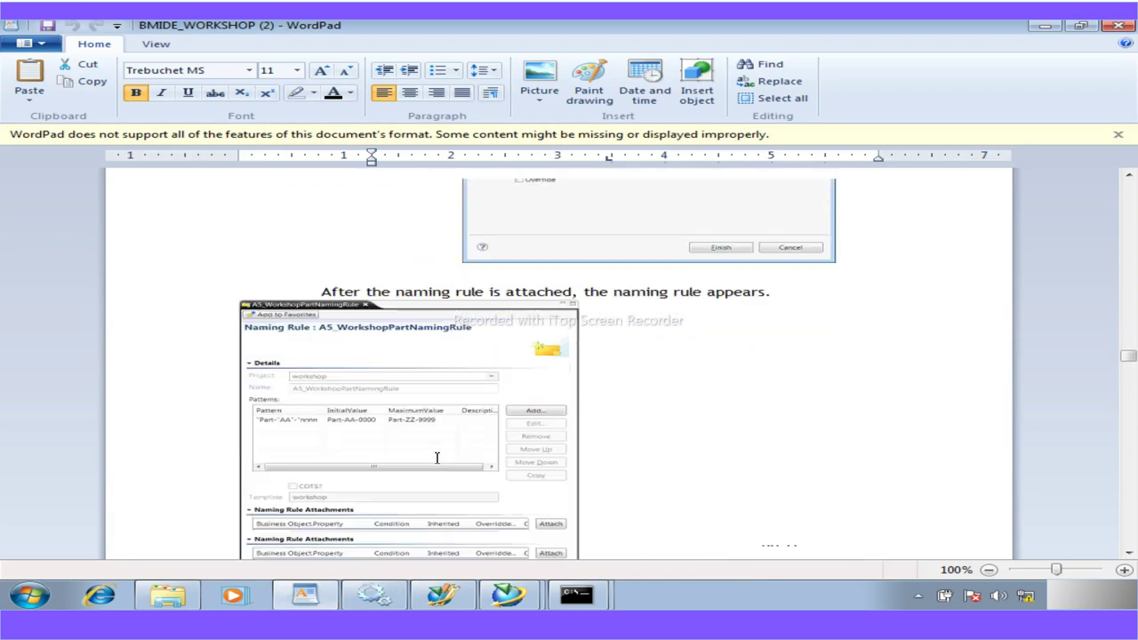
{"action": "scroll", "coordinate": [436, 458], "scroll_direction": "up", "scroll_amount": 10}
{"action": "scroll", "coordinate": [436, 458], "scroll_direction": "down", "scroll_amount": 5}
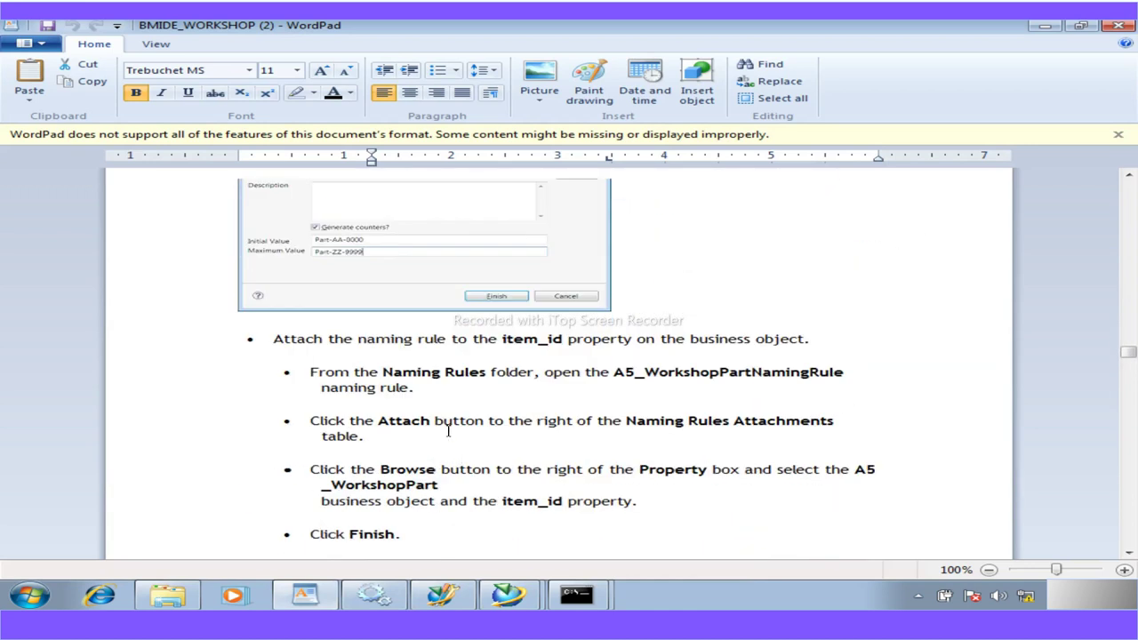
{"action": "scroll", "coordinate": [484, 407], "scroll_direction": "up", "scroll_amount": 3}
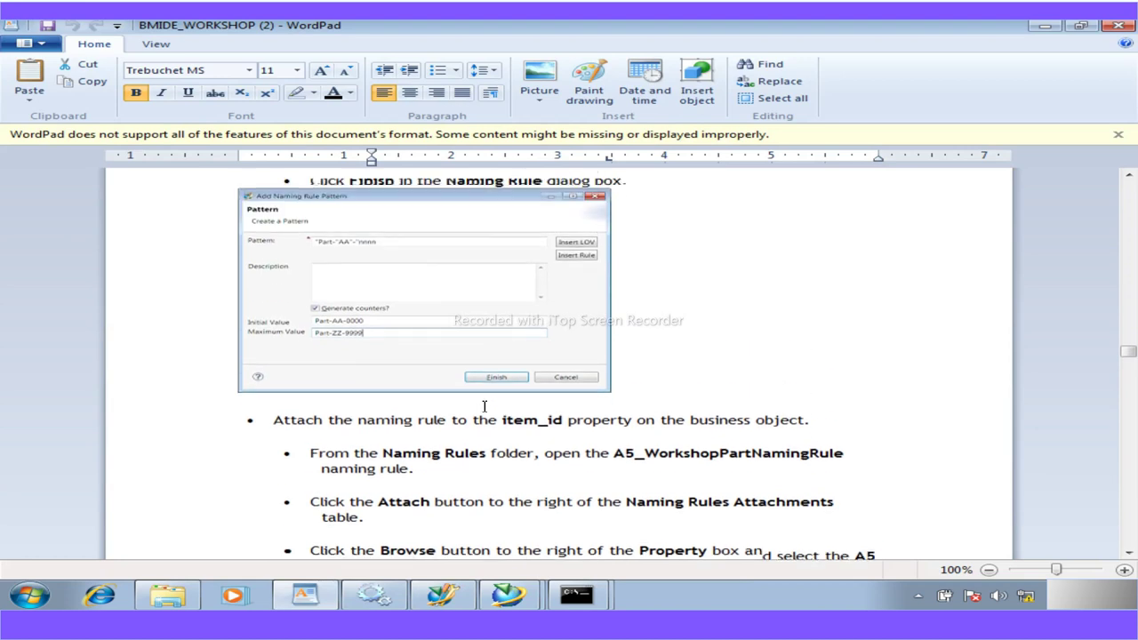
{"action": "scroll", "coordinate": [484, 406], "scroll_direction": "up", "scroll_amount": 10}
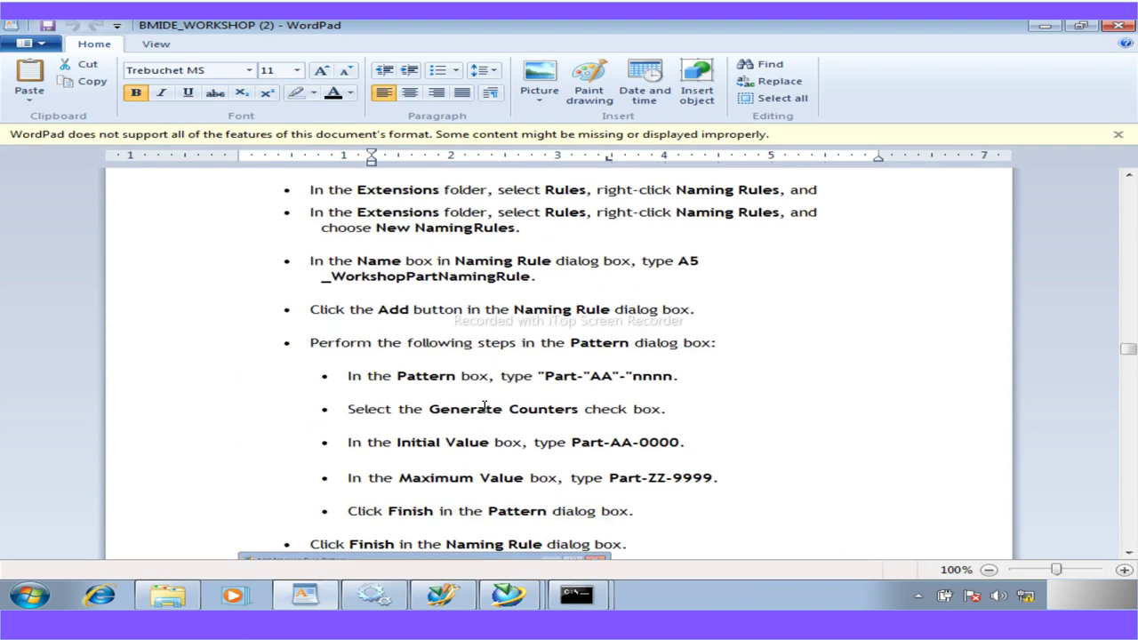
{"action": "scroll", "coordinate": [484, 406], "scroll_direction": "up", "scroll_amount": 7}
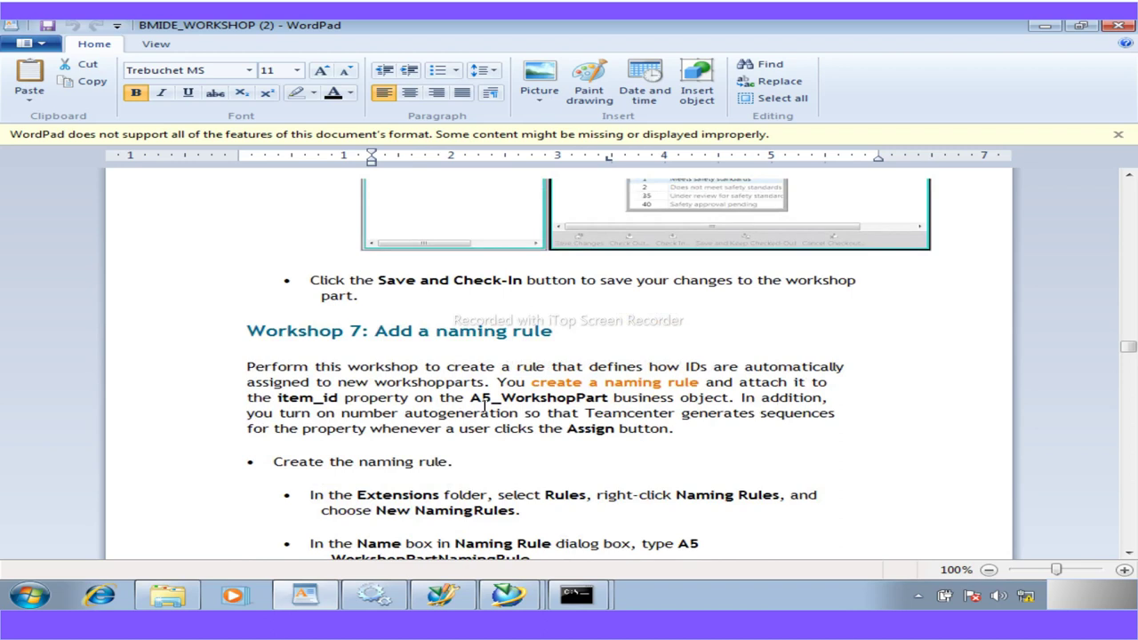
{"action": "scroll", "coordinate": [485, 407], "scroll_direction": "down", "scroll_amount": 12}
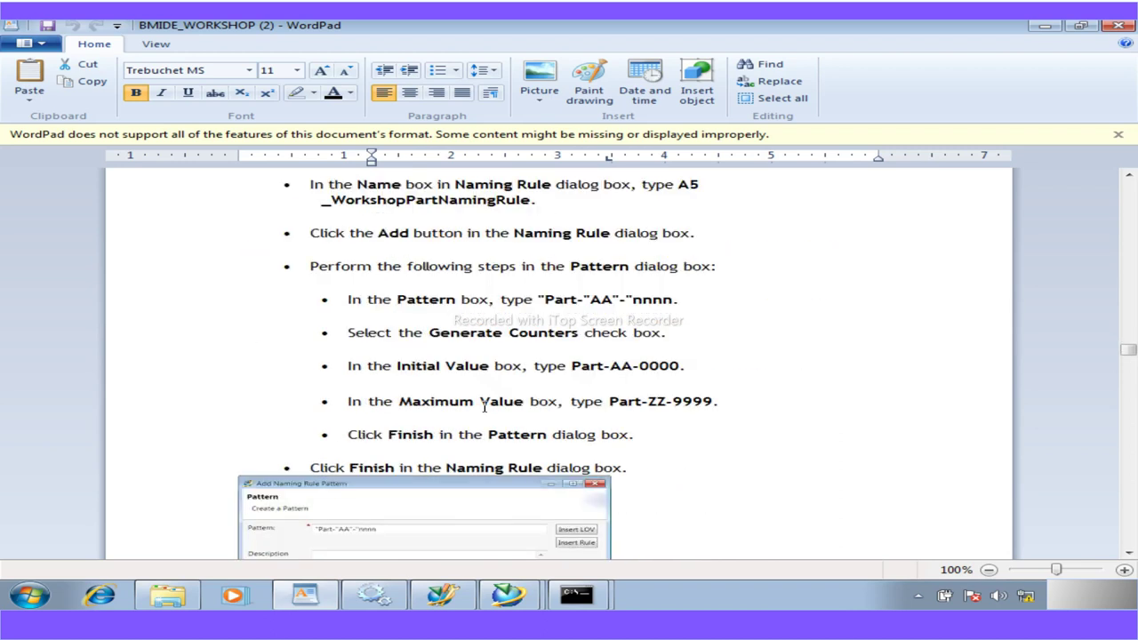
{"action": "scroll", "coordinate": [484, 407], "scroll_direction": "up", "scroll_amount": 1}
{"action": "left_click_drag", "start_coordinate": [529, 250], "coordinate": [692, 233]}
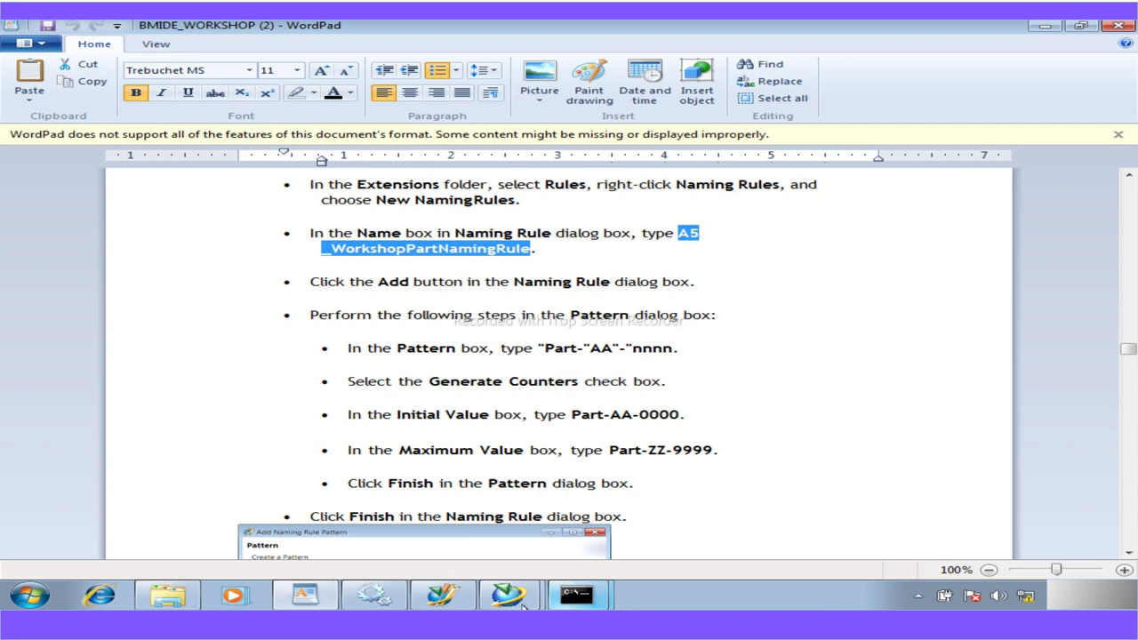
{"action": "left_click", "coordinate": [442, 596]}
{"action": "left_click_drag", "start_coordinate": [302, 182], "coordinate": [186, 189]}
Paste A5_WorkshopPartNamingRule as the rule name, add a pattern, and select the pattern text in WordPad
{"action": "type", "text": "A5_WorkshopPartNamingRule"}
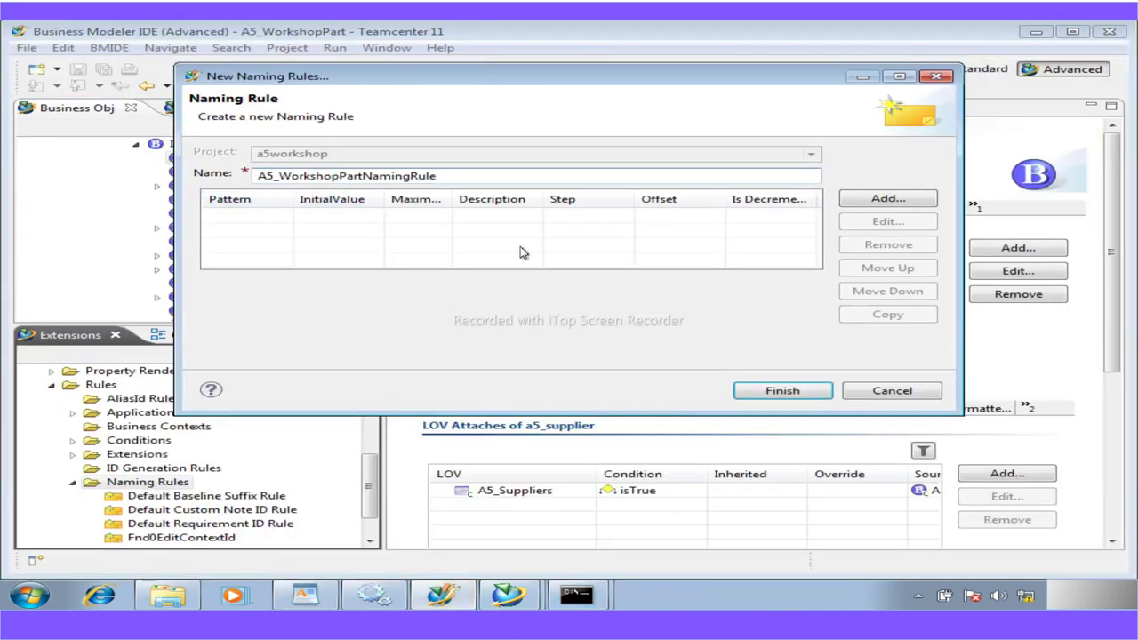
{"action": "left_click", "coordinate": [916, 204]}
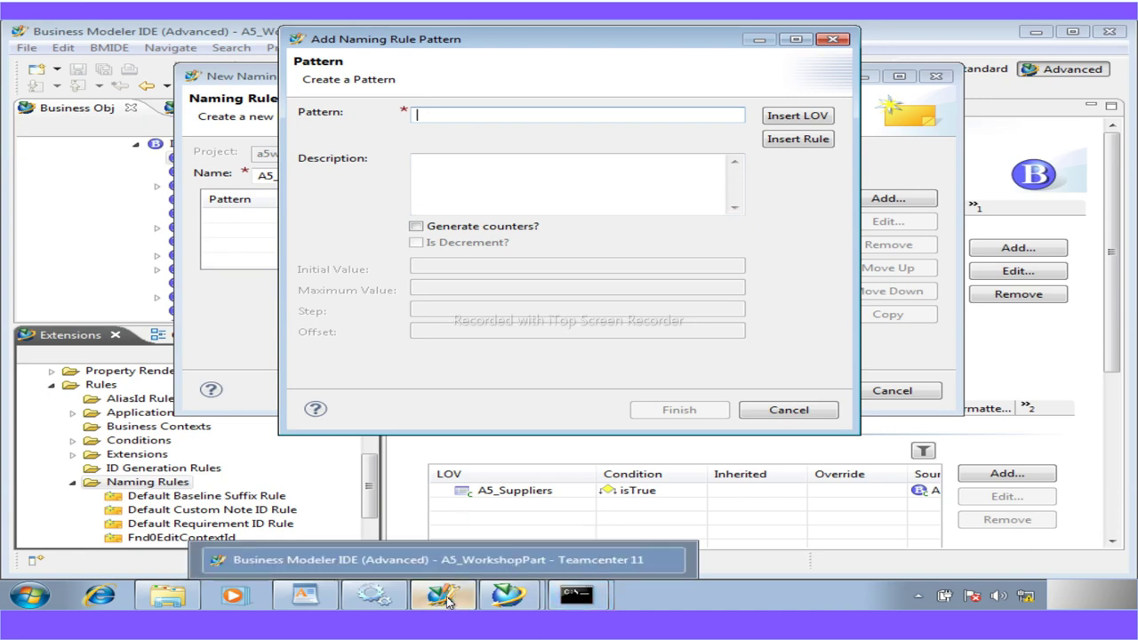
{"action": "left_click", "coordinate": [305, 593]}
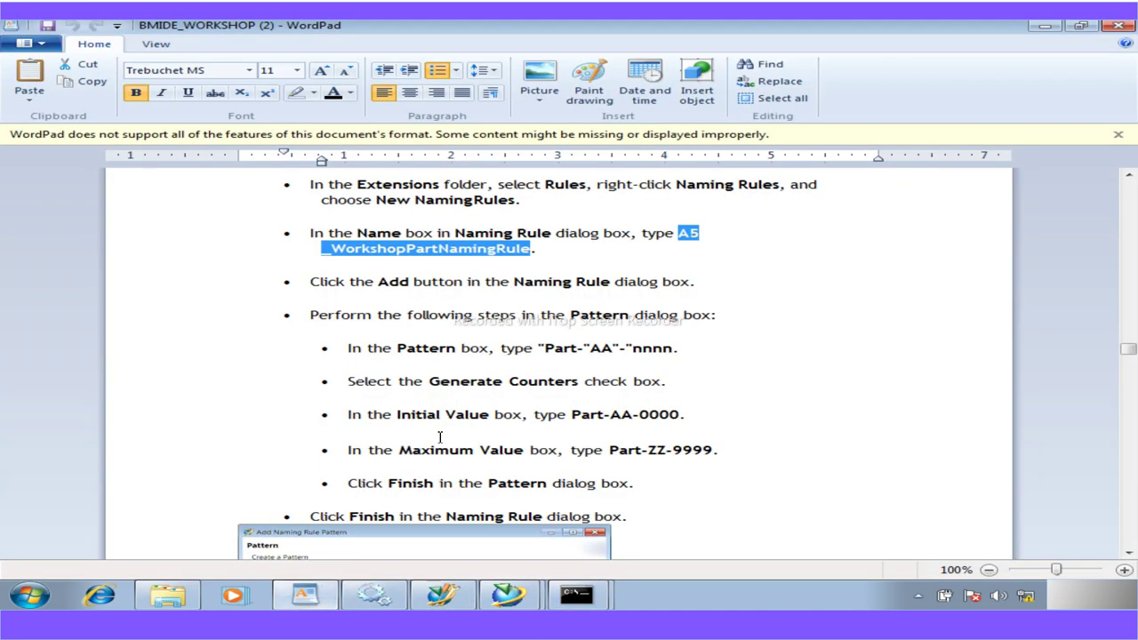
{"action": "left_click", "coordinate": [685, 350]}
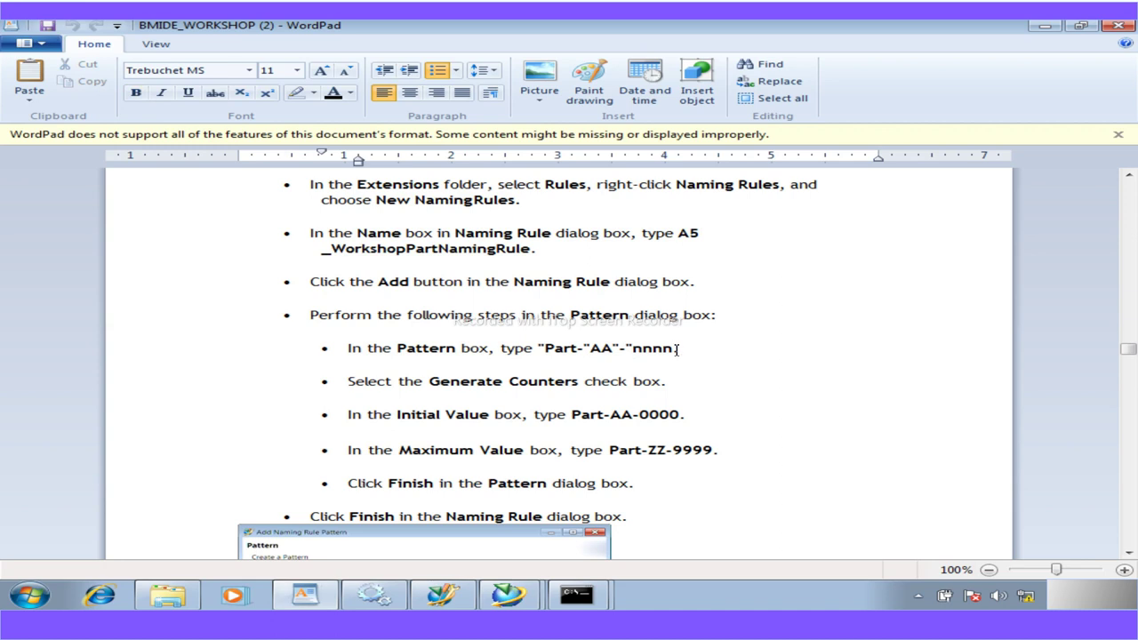
{"action": "left_click_drag", "start_coordinate": [674, 349], "coordinate": [542, 354]}
{"action": "key", "text": "ctrl+c"}
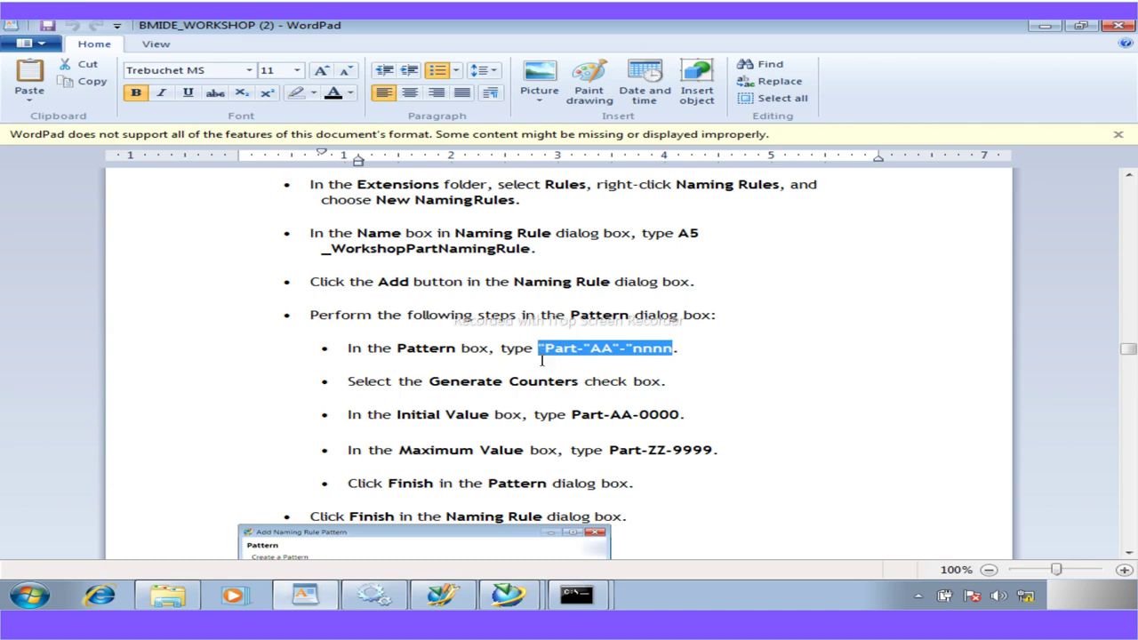
Paste the pattern "Part-"AA"-"nnnn and turn on Generate Counters
{"action": "left_click", "coordinate": [442, 593]}
{"action": "key", "text": "ctrl+v"}
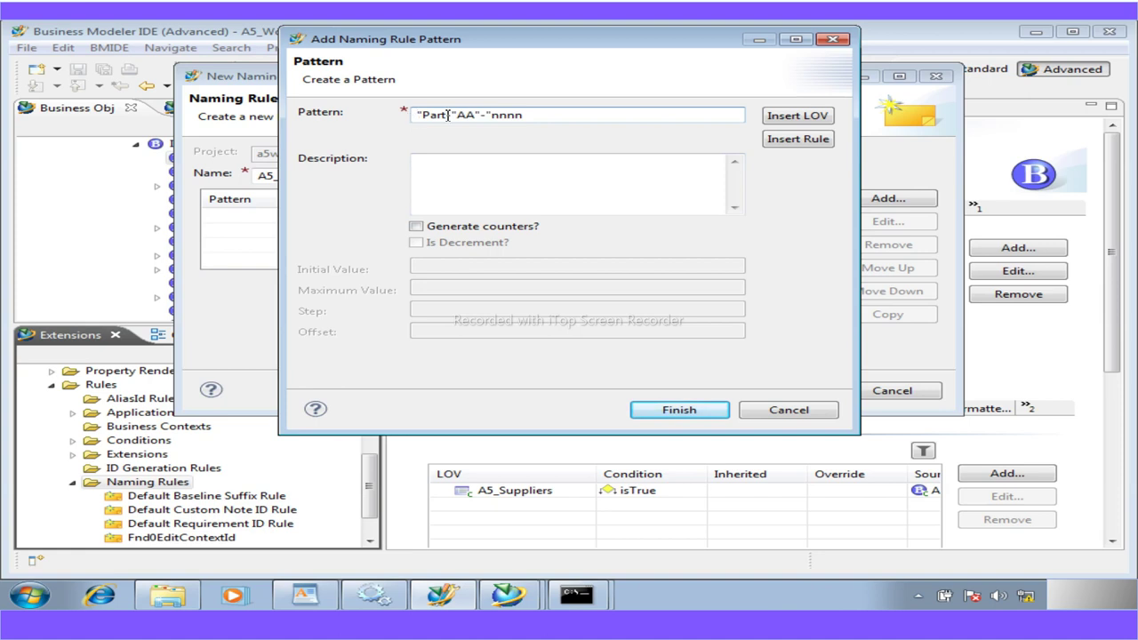
{"action": "left_click_drag", "start_coordinate": [458, 117], "coordinate": [417, 123]}
{"action": "mouse_move", "coordinate": [477, 116]}
{"action": "left_mouse_down"}
{"action": "mouse_move", "coordinate": [458, 116]}
{"action": "mouse_move", "coordinate": [488, 116]}
{"action": "mouse_move", "coordinate": [476, 117]}
{"action": "left_mouse_up"}
{"action": "left_click_drag", "start_coordinate": [526, 117], "coordinate": [491, 117]}
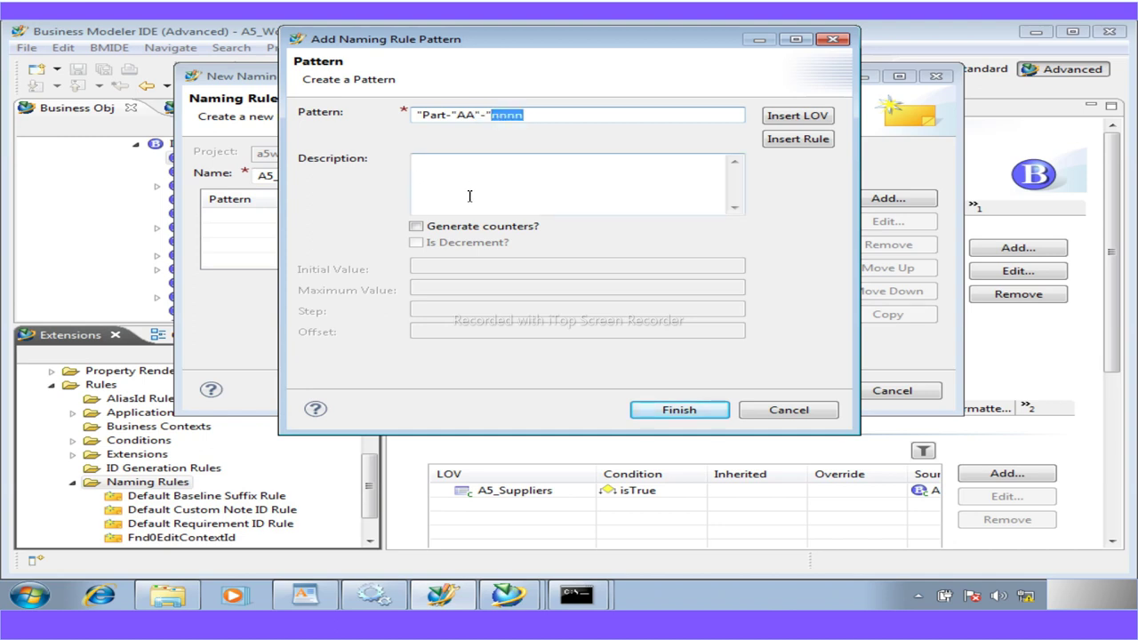
{"action": "left_click", "coordinate": [416, 227]}
{"action": "left_click", "coordinate": [426, 268]}
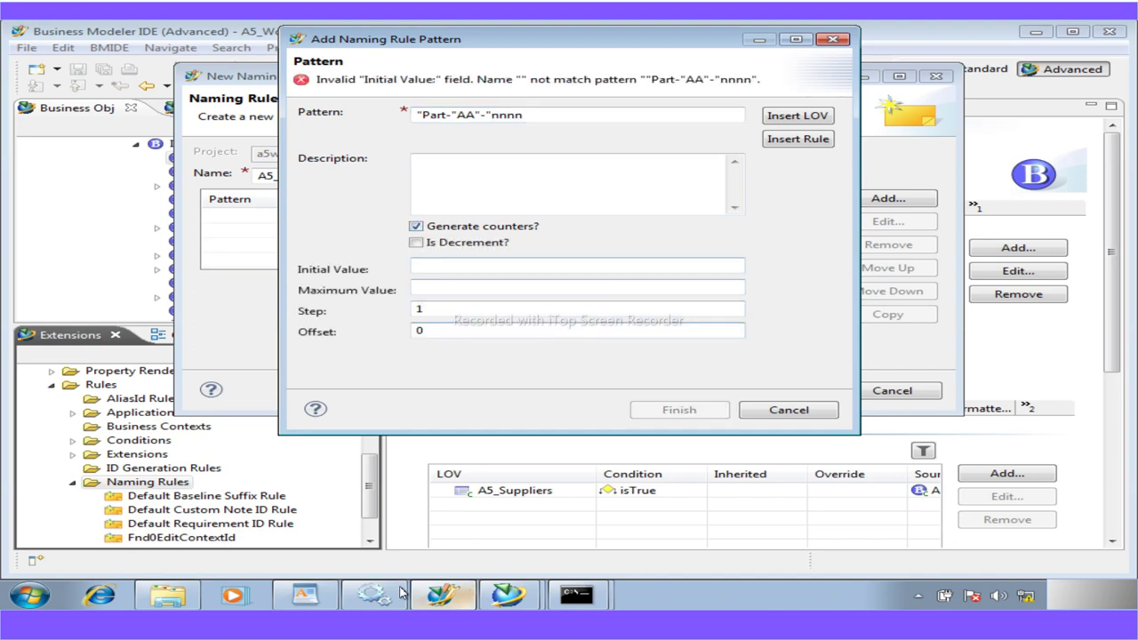
Copy Part-AA-0000 and Part-ZZ-9999 from WordPad into the Initial Value and Maximum Value boxes
{"action": "left_click", "coordinate": [323, 603]}
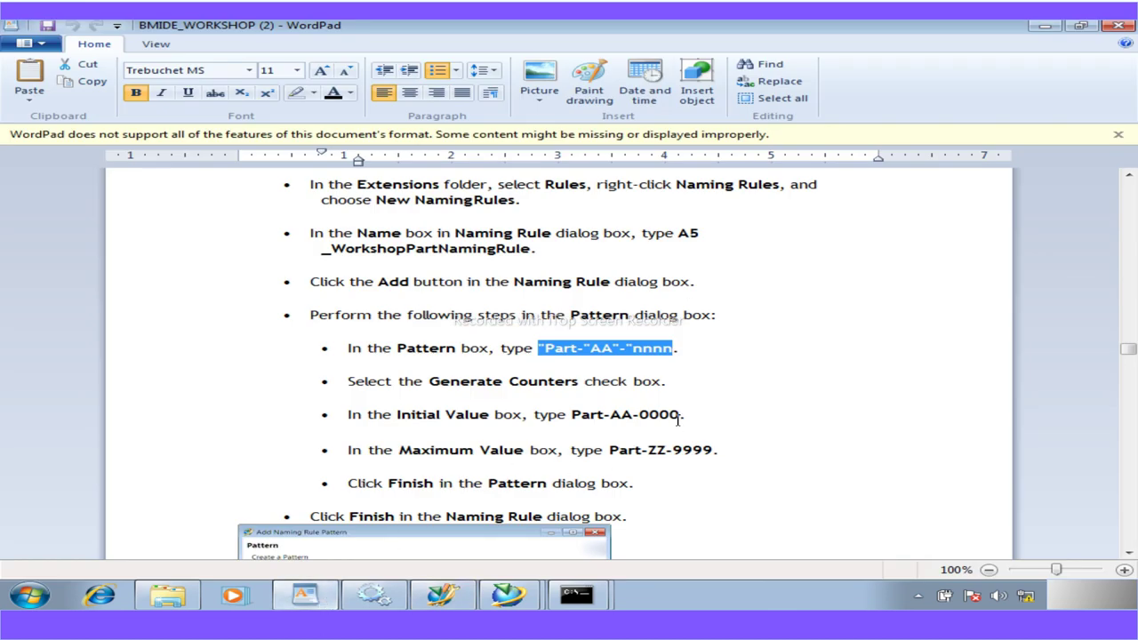
{"action": "left_click_drag", "start_coordinate": [682, 417], "coordinate": [570, 415]}
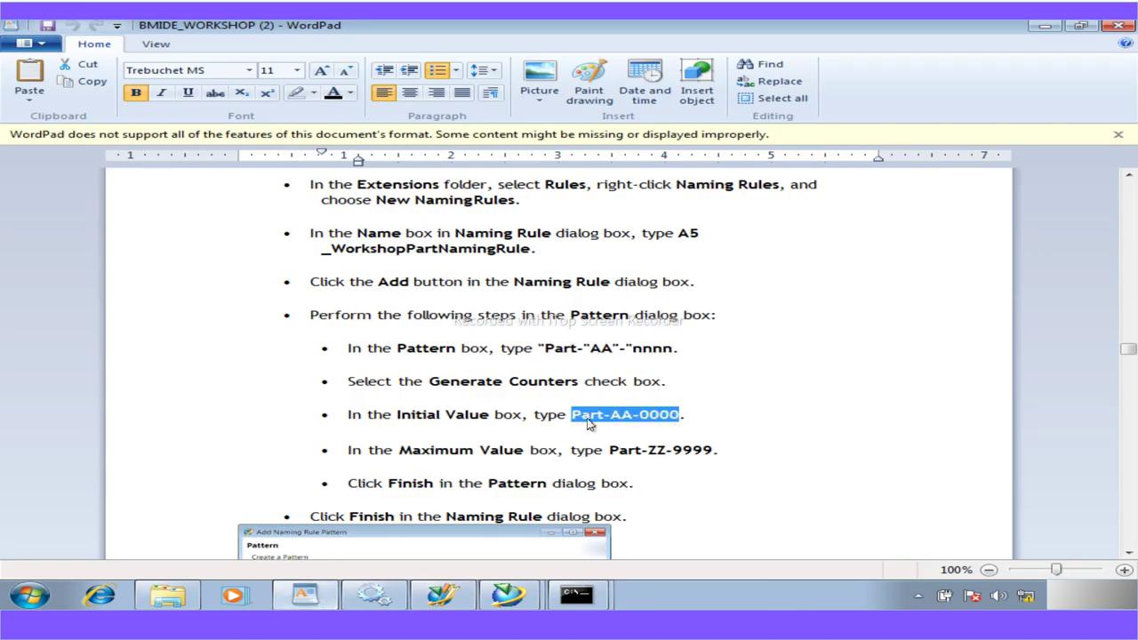
{"action": "left_click", "coordinate": [442, 594]}
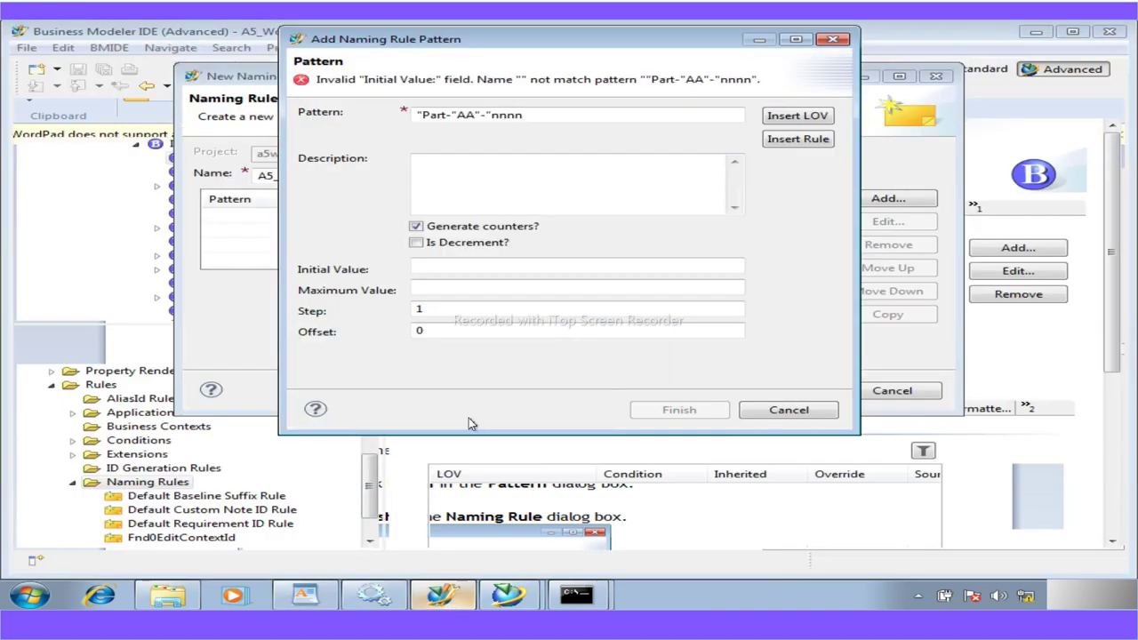
{"action": "left_click", "coordinate": [433, 267]}
{"action": "type", "text": "Part-AA-0000"}
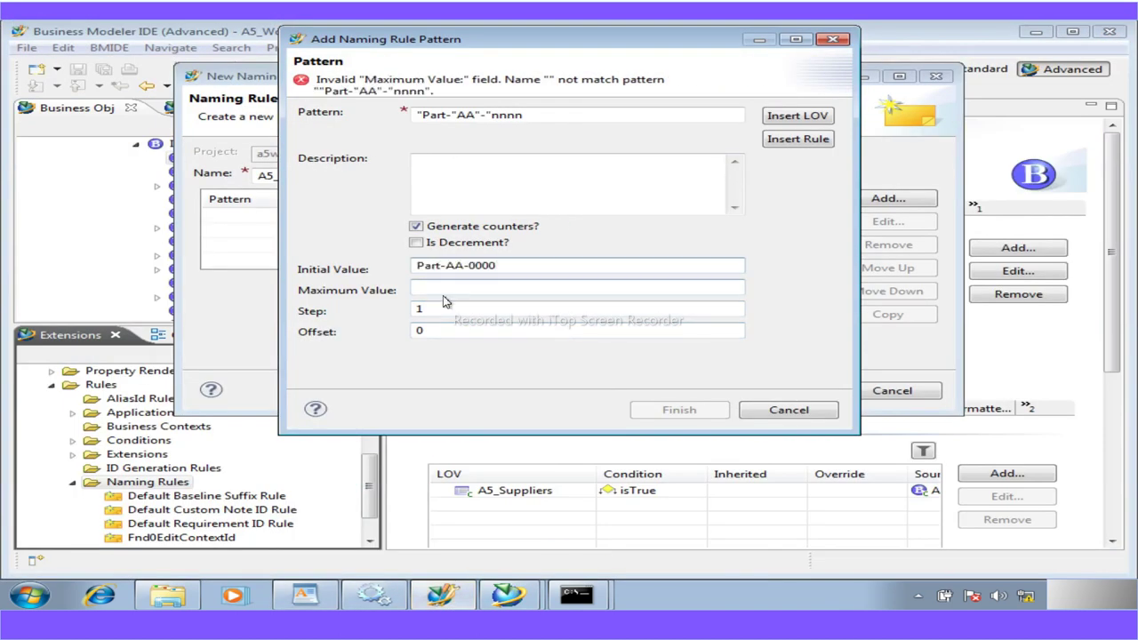
{"action": "left_click", "coordinate": [305, 594]}
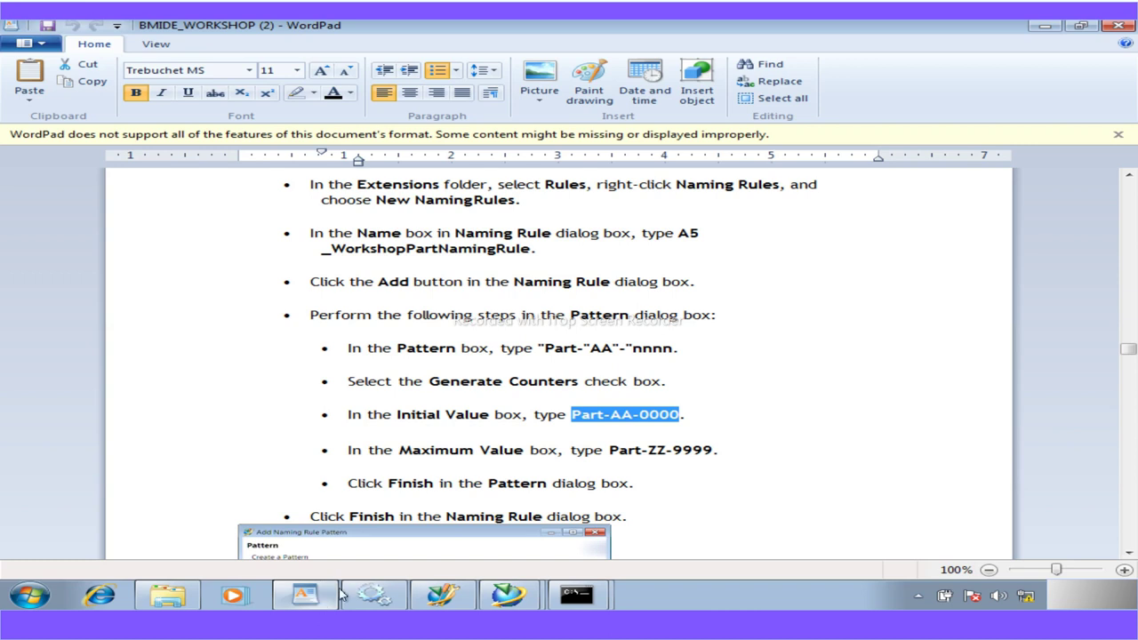
{"action": "left_click_drag", "start_coordinate": [713, 451], "coordinate": [610, 454]}
{"action": "key", "text": "ctrl+c"}
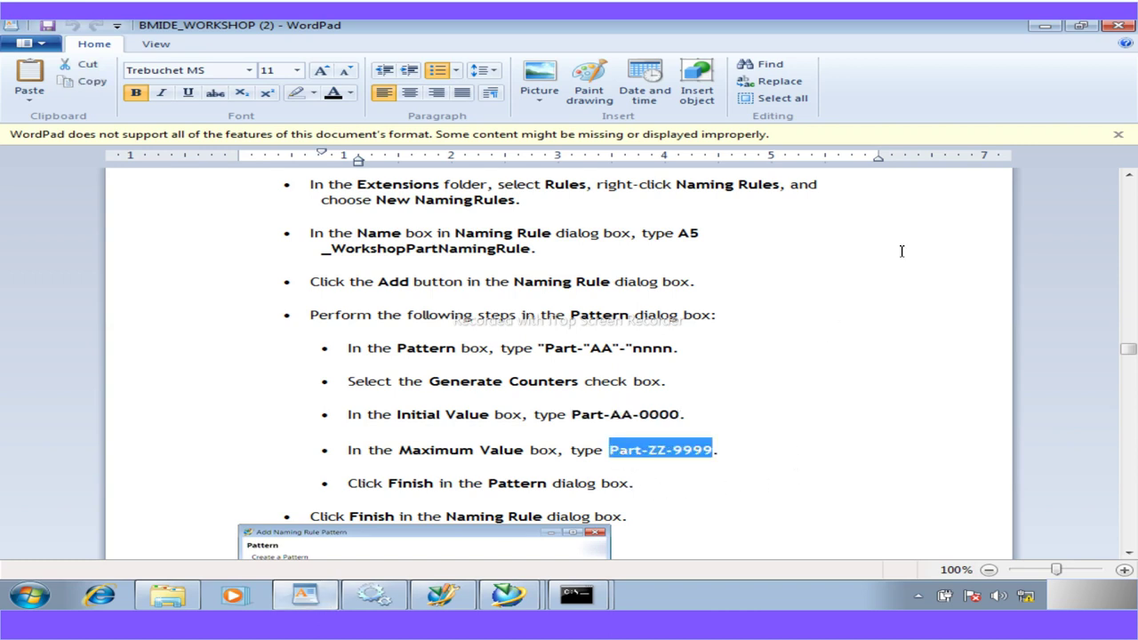
{"action": "left_click", "coordinate": [442, 594]}
{"action": "left_click", "coordinate": [426, 289]}
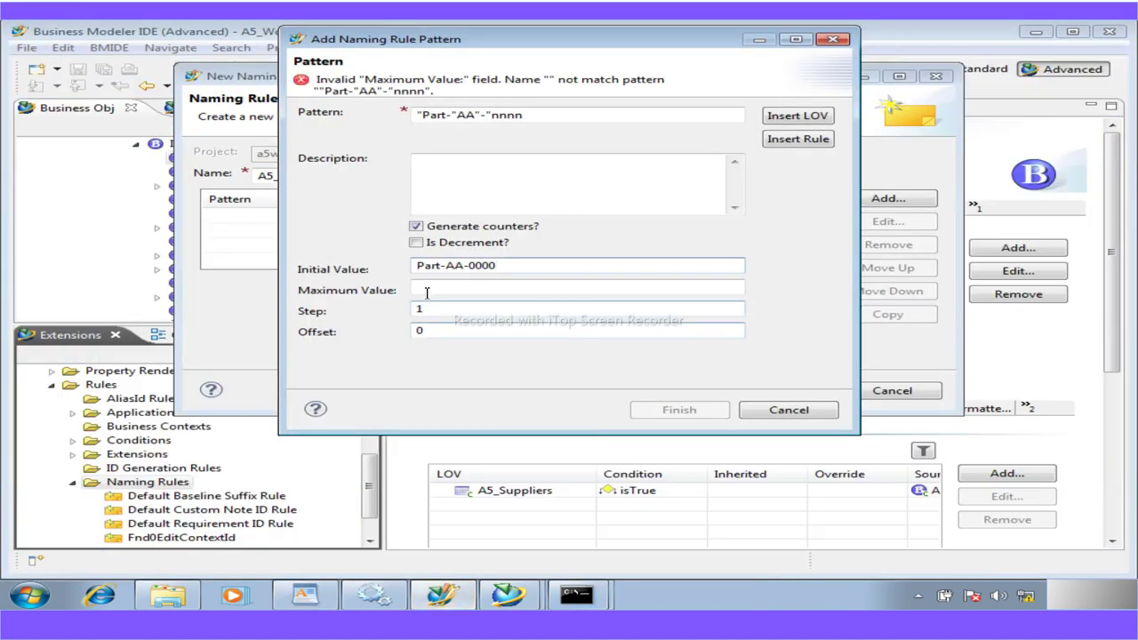
{"action": "key", "text": "ctrl+v"}
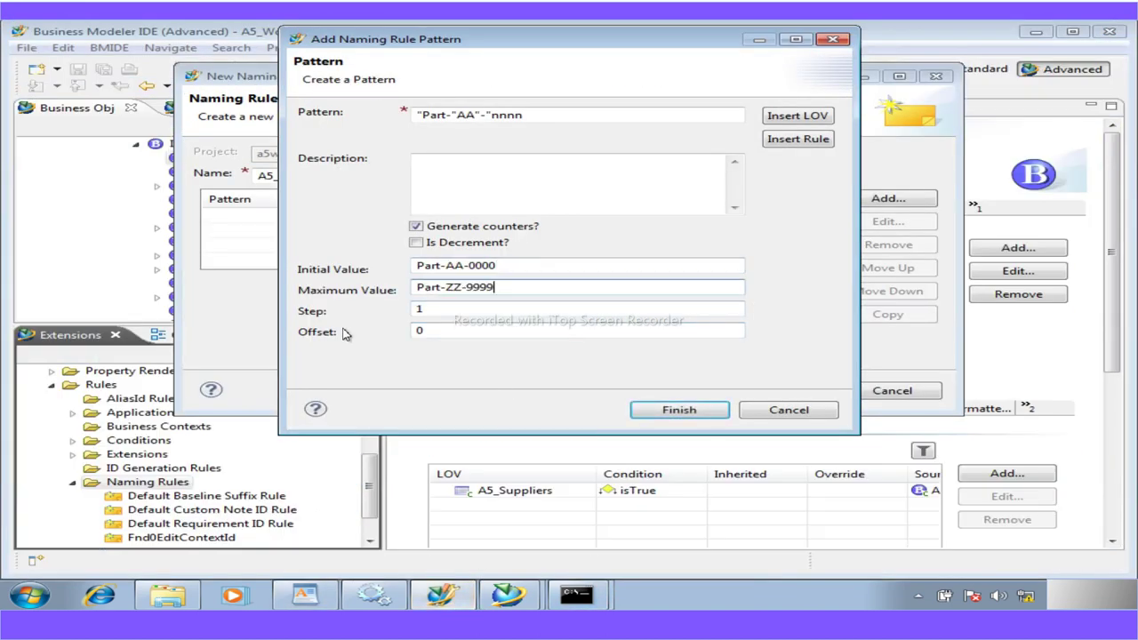
{"action": "left_click", "coordinate": [419, 310]}
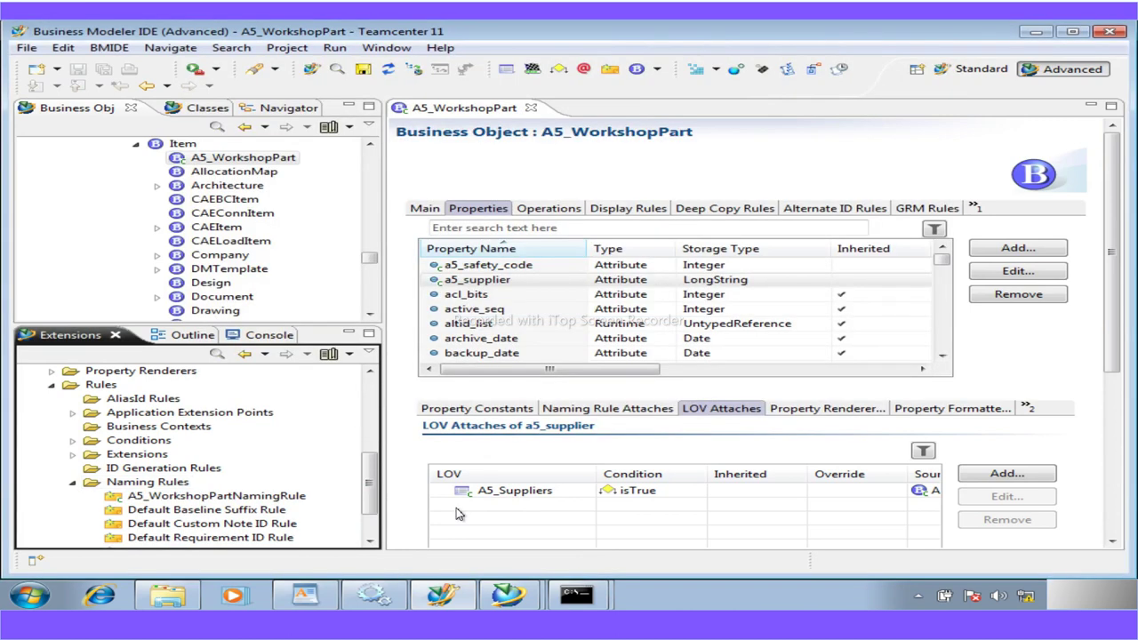
Filter A5_WorkshopPart's property list to item_id
{"action": "left_click", "coordinate": [526, 229]}
{"action": "type", "text": "ite"}
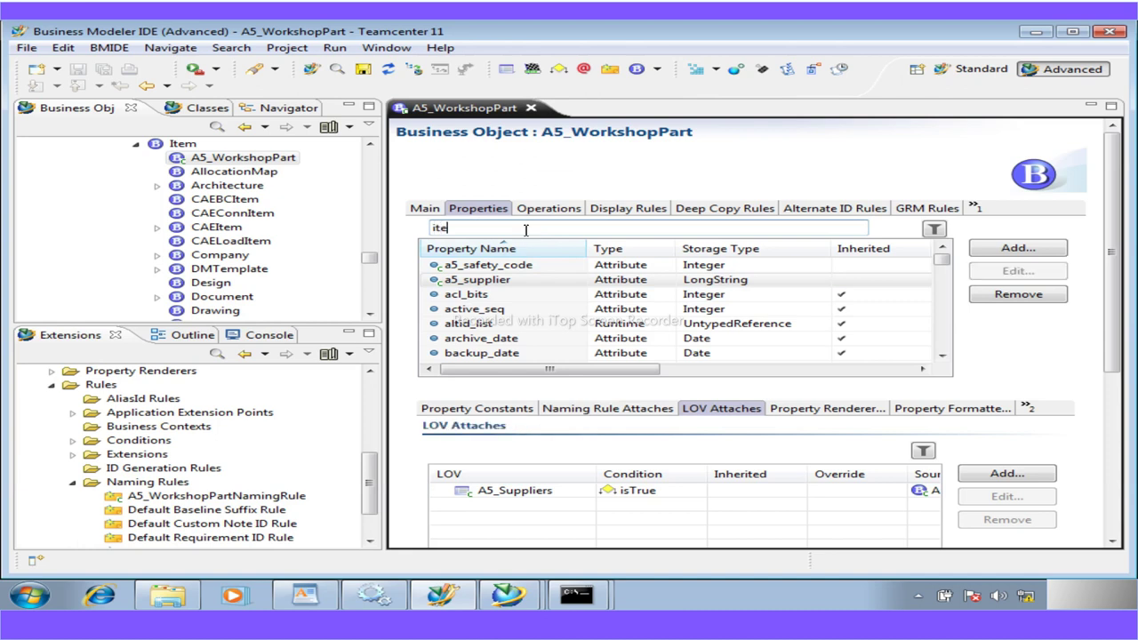
{"action": "type", "text": "m_i"}
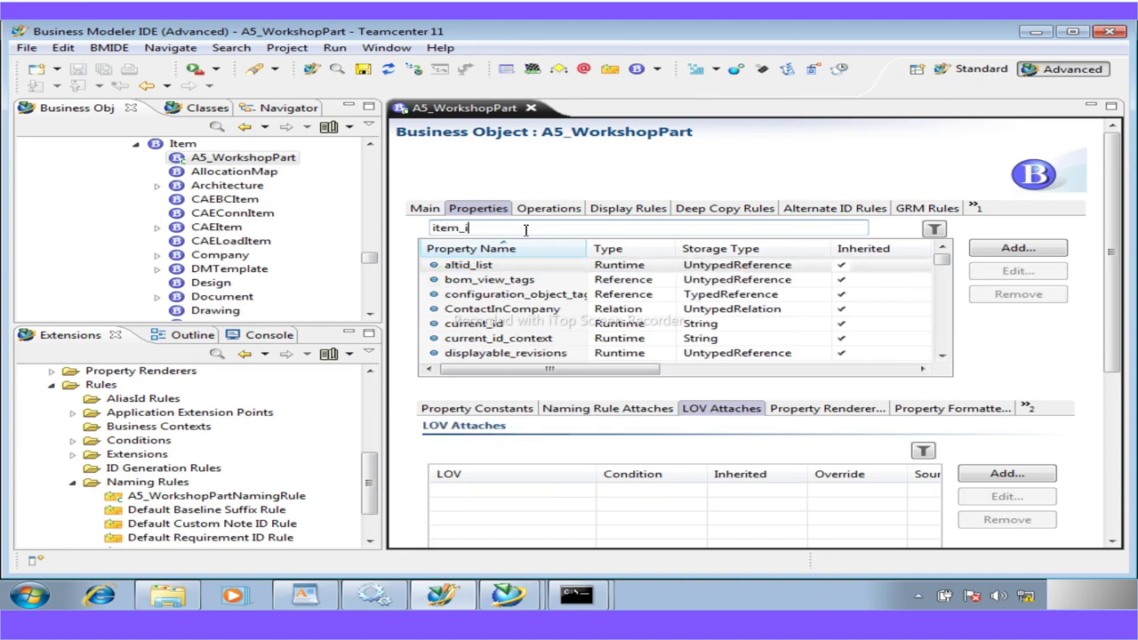
{"action": "type", "text": "d"}
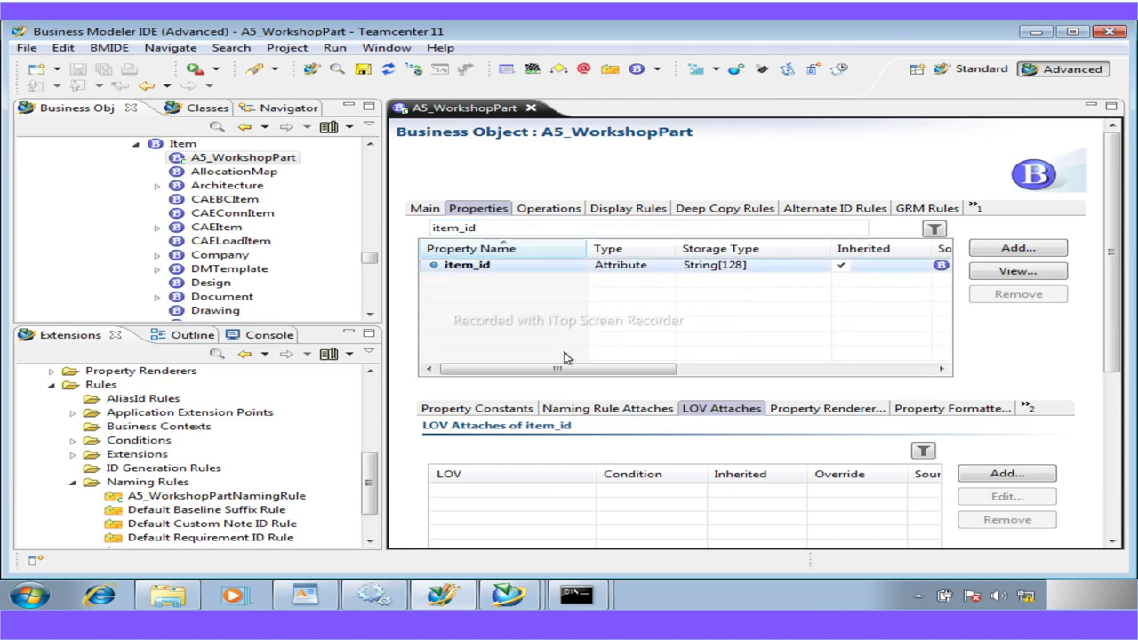
Attach A5_WorkshopPartNamingRule to item_id under Naming Rule Attaches and save the a5workshop data model
{"action": "left_click", "coordinate": [619, 414]}
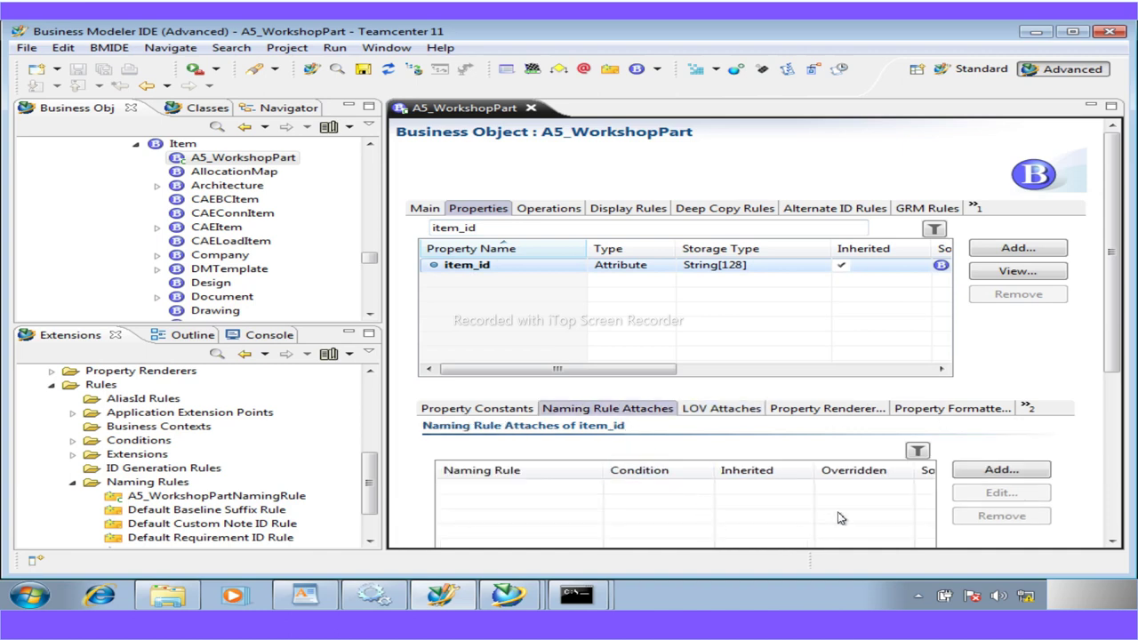
{"action": "left_click", "coordinate": [998, 471]}
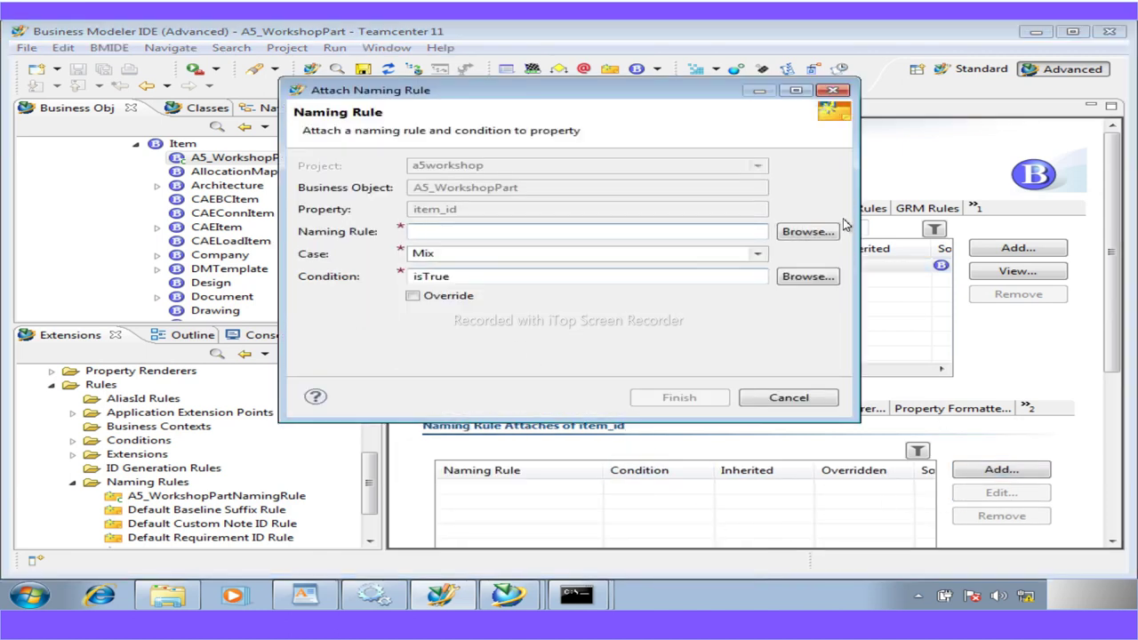
{"action": "left_click", "coordinate": [816, 233]}
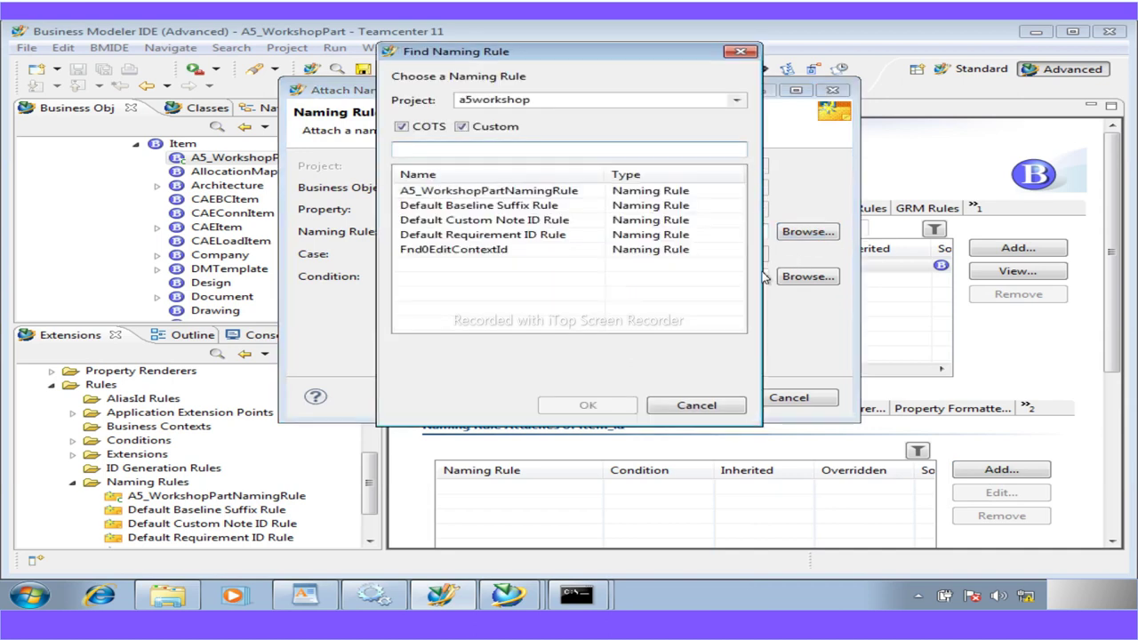
{"action": "left_click", "coordinate": [467, 191]}
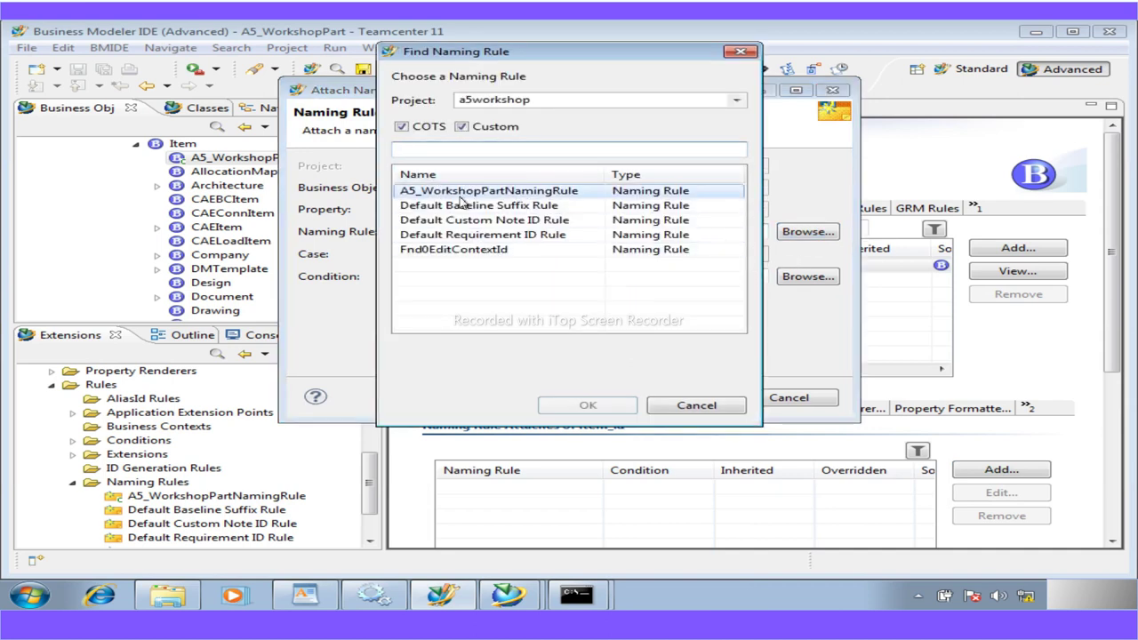
{"action": "left_click", "coordinate": [613, 408]}
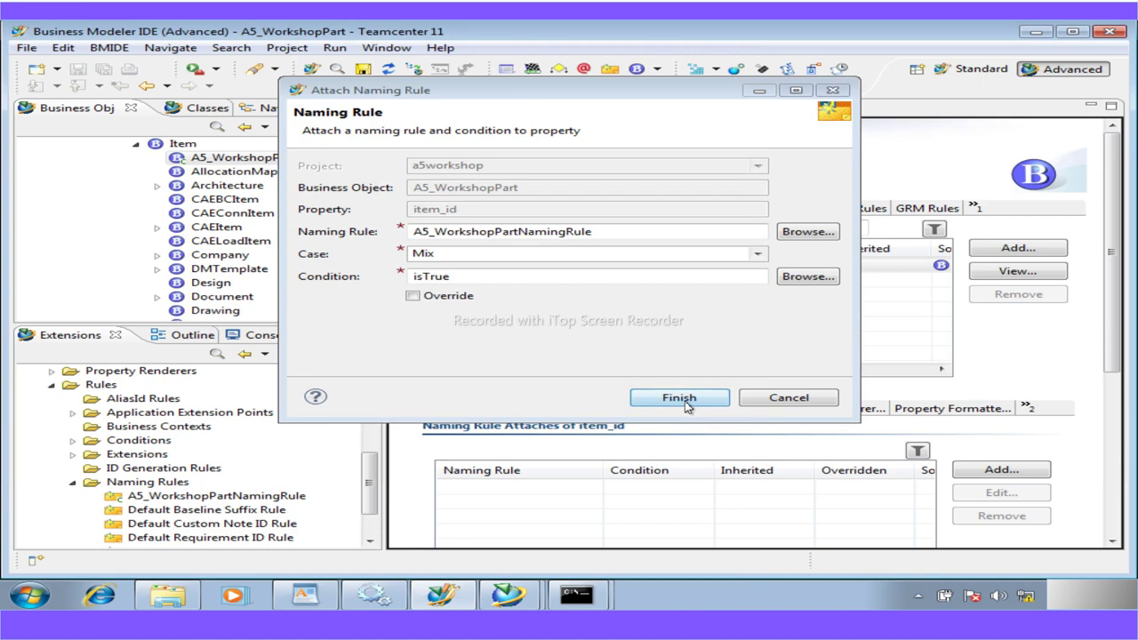
{"action": "left_click", "coordinate": [685, 404]}
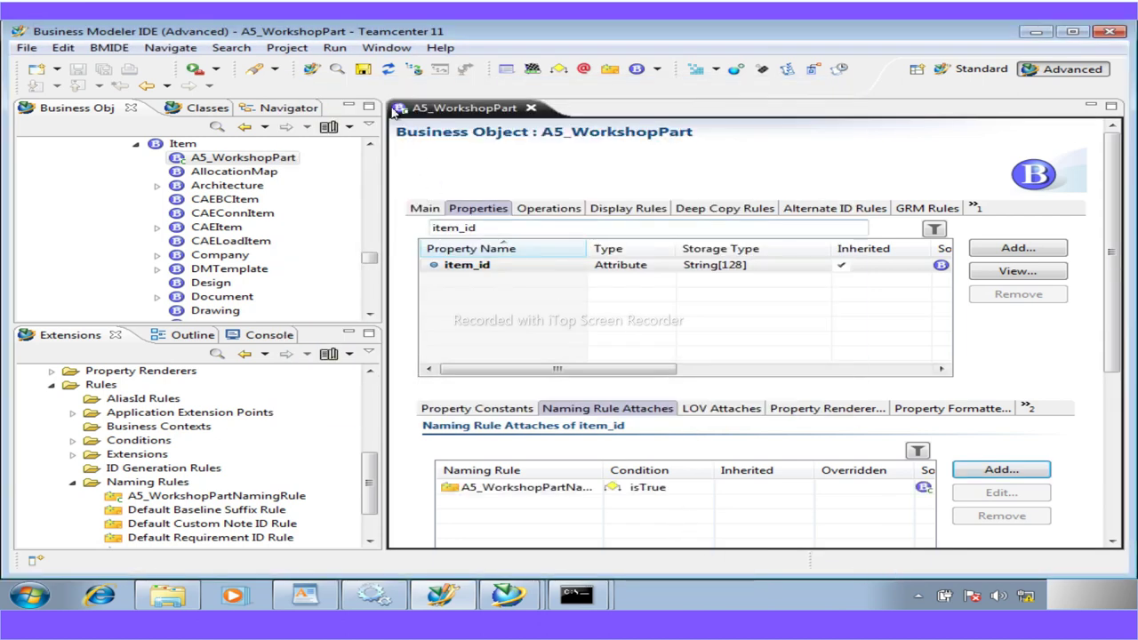
{"action": "left_click", "coordinate": [362, 68]}
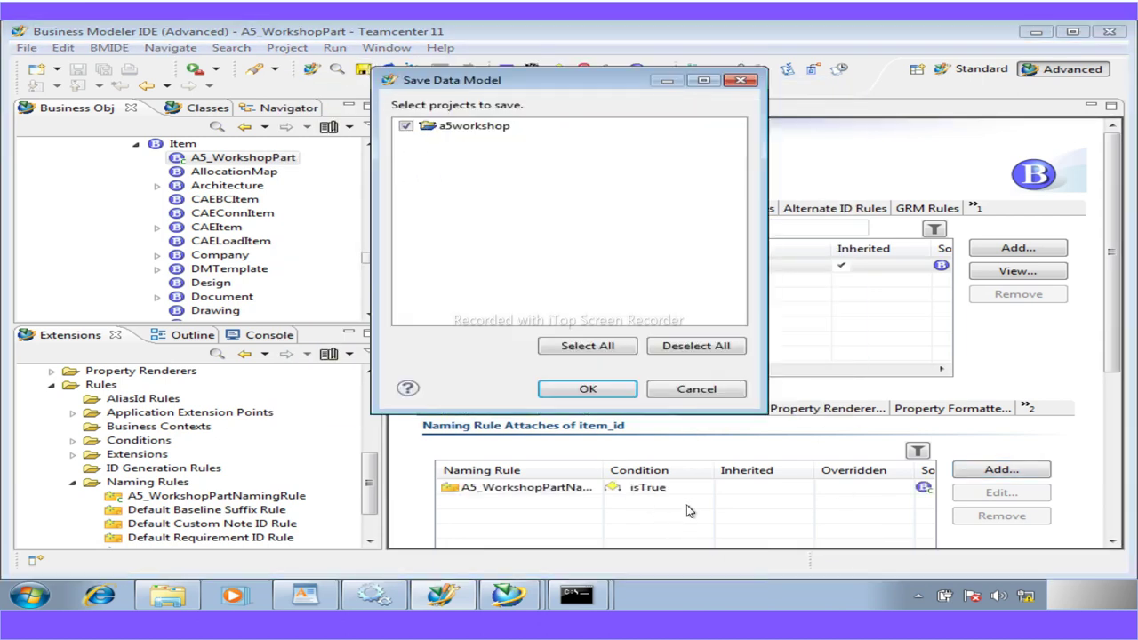
{"action": "left_click", "coordinate": [585, 389]}
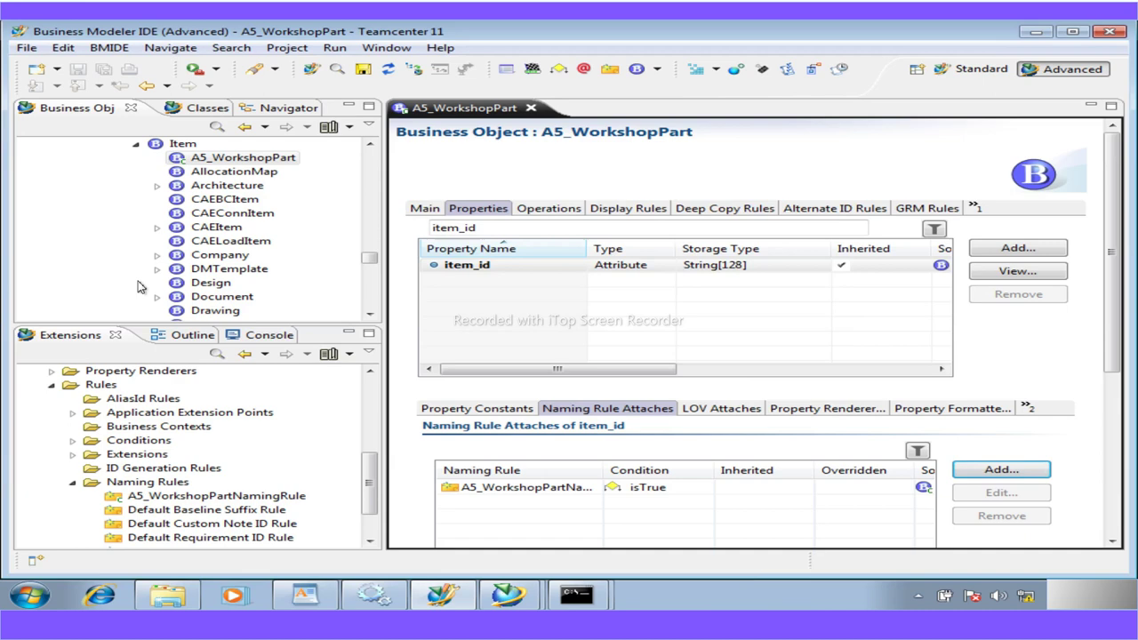
Scroll the PDF guide to Workshop 8 on page 36 and select its 'Create a form' heading
{"action": "left_click", "coordinate": [373, 595]}
{"action": "scroll", "coordinate": [390, 368], "scroll_direction": "down", "scroll_amount": 5}
{"action": "scroll", "coordinate": [391, 368], "scroll_direction": "down", "scroll_amount": 10}
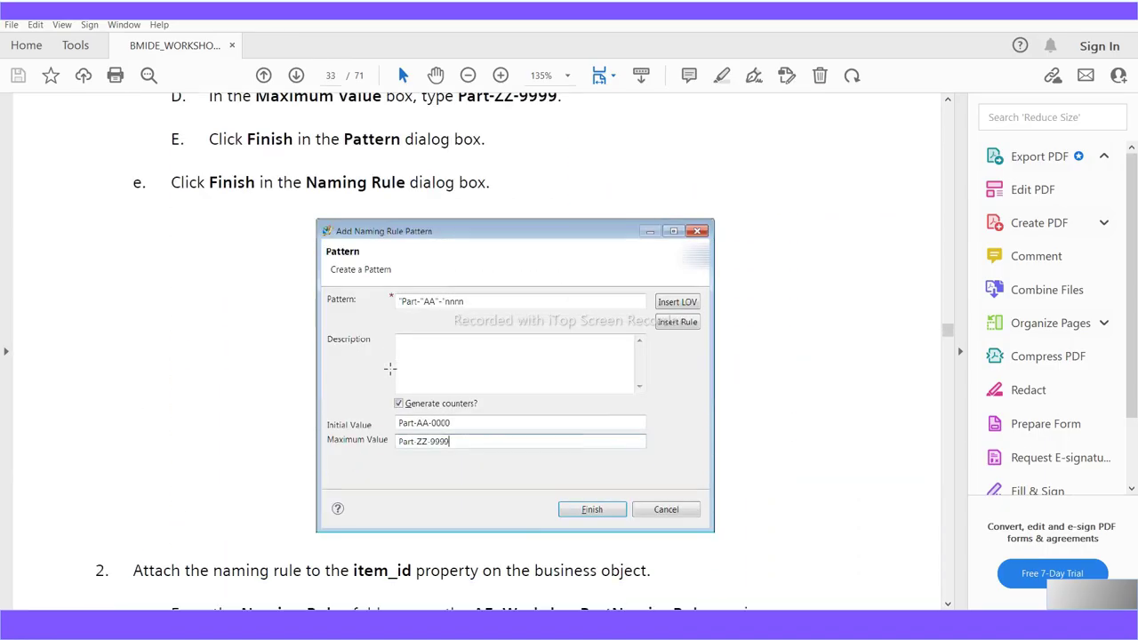
{"action": "scroll", "coordinate": [391, 376], "scroll_direction": "down", "scroll_amount": 10}
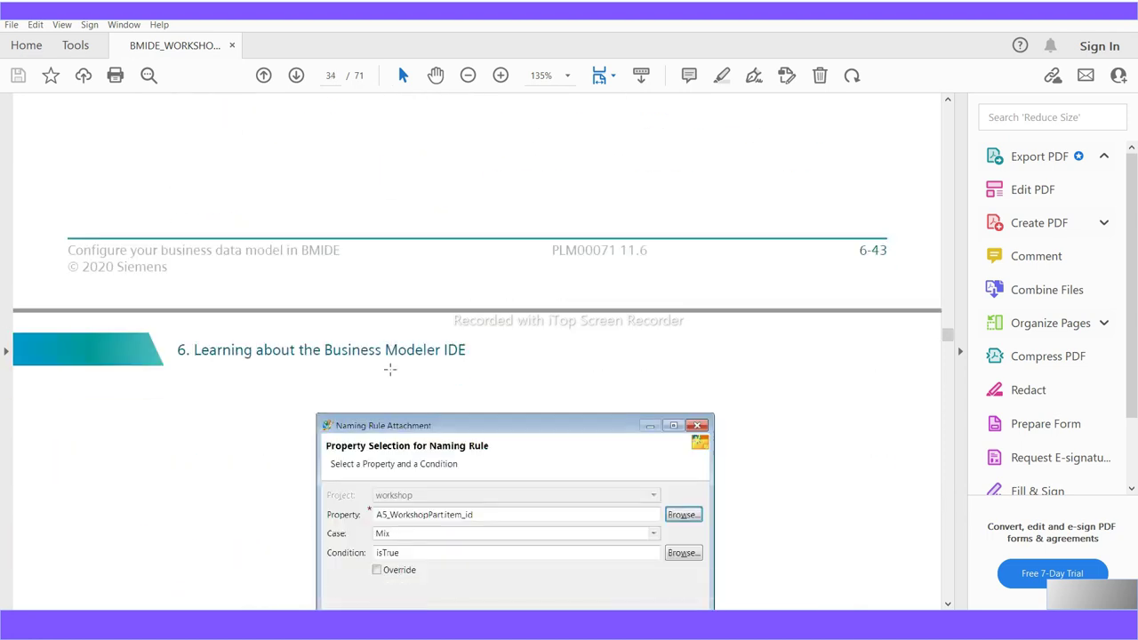
{"action": "scroll", "coordinate": [390, 369], "scroll_direction": "down", "scroll_amount": 2}
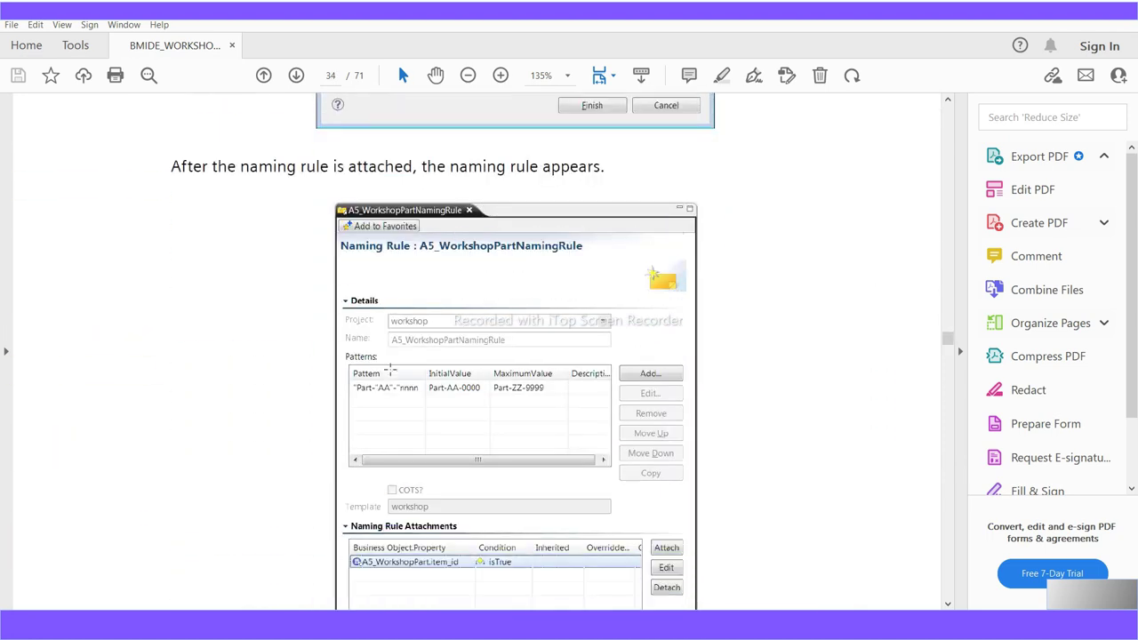
{"action": "scroll", "coordinate": [390, 369], "scroll_direction": "down", "scroll_amount": 1}
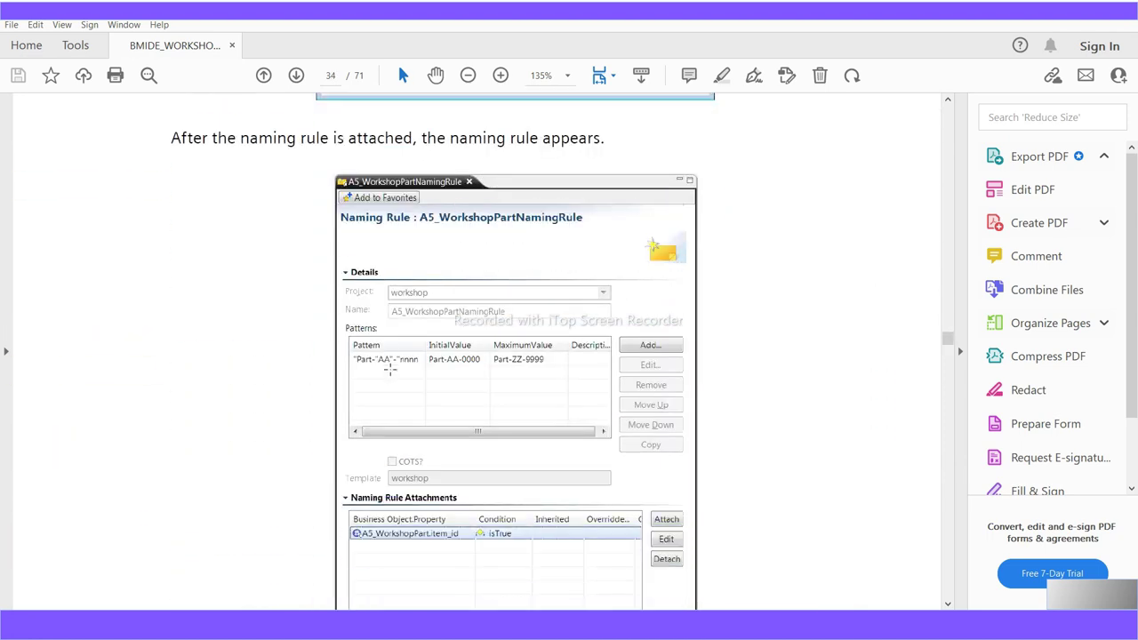
{"action": "scroll", "coordinate": [390, 369], "scroll_direction": "down", "scroll_amount": 1}
{"action": "scroll", "coordinate": [389, 369], "scroll_direction": "down", "scroll_amount": 1}
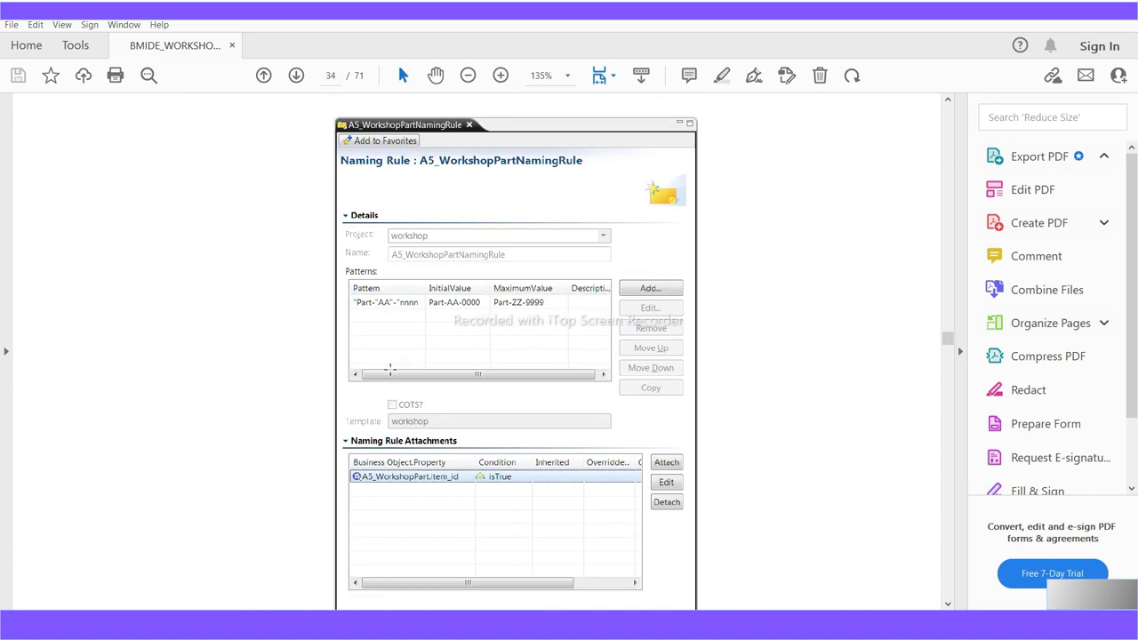
{"action": "scroll", "coordinate": [389, 369], "scroll_direction": "down", "scroll_amount": 20}
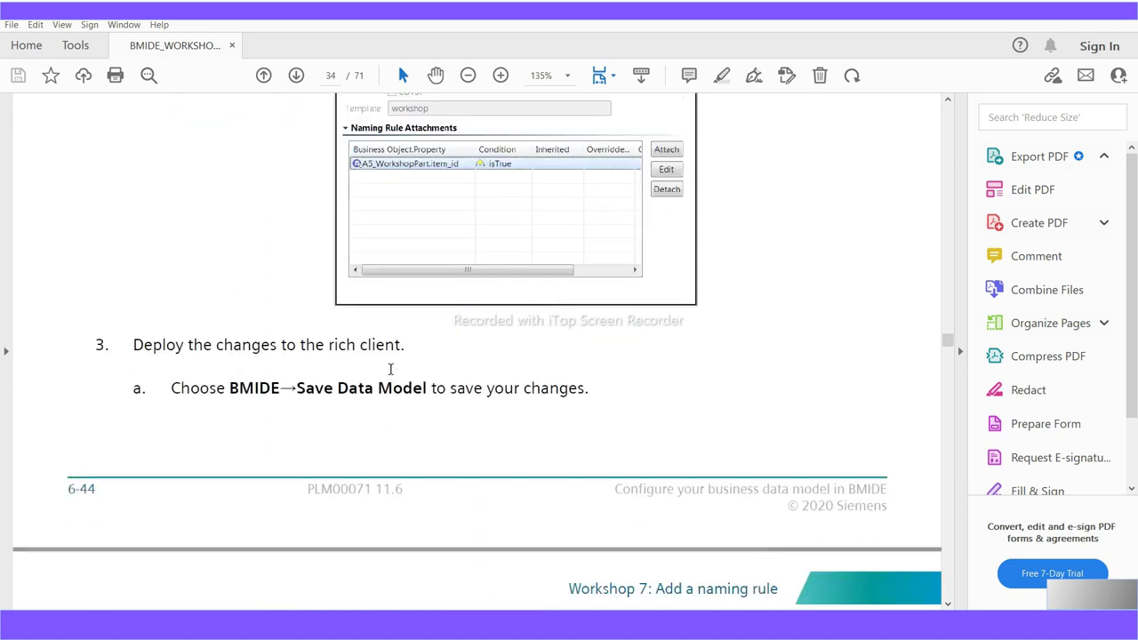
{"action": "scroll", "coordinate": [392, 374], "scroll_direction": "down", "scroll_amount": 20}
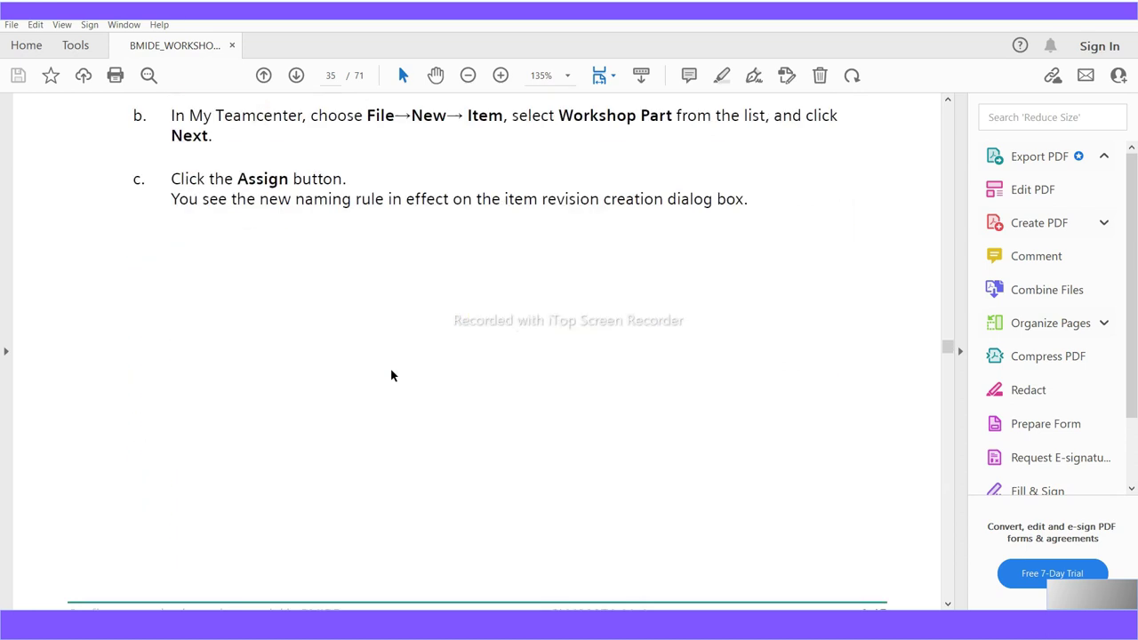
{"action": "scroll", "coordinate": [389, 367], "scroll_direction": "down", "scroll_amount": 2}
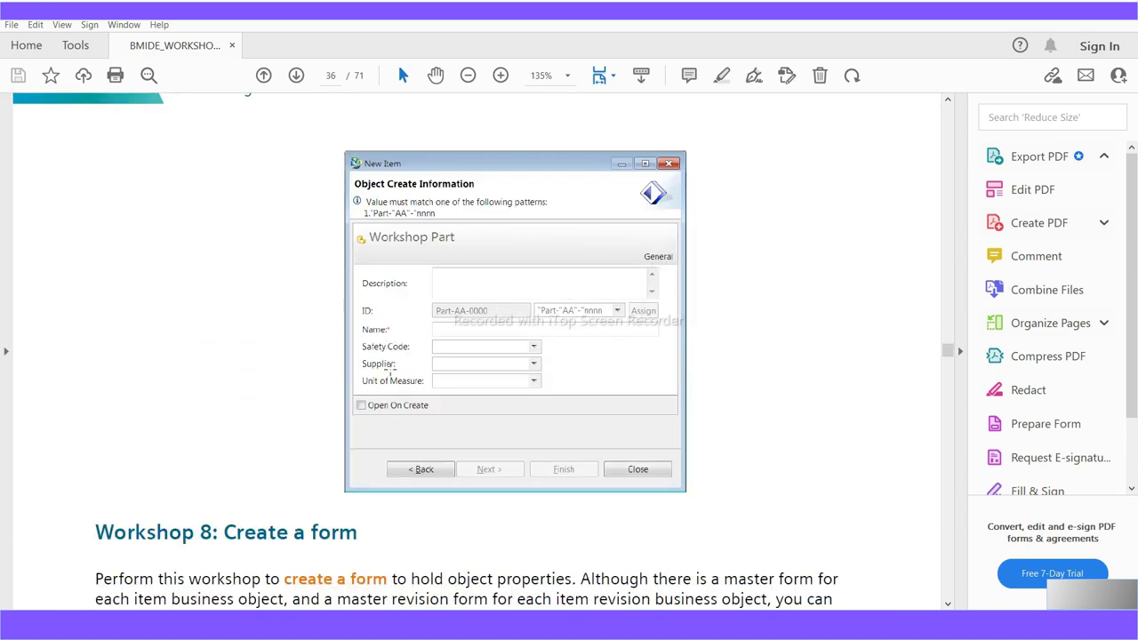
{"action": "scroll", "coordinate": [428, 329], "scroll_direction": "down", "scroll_amount": 4}
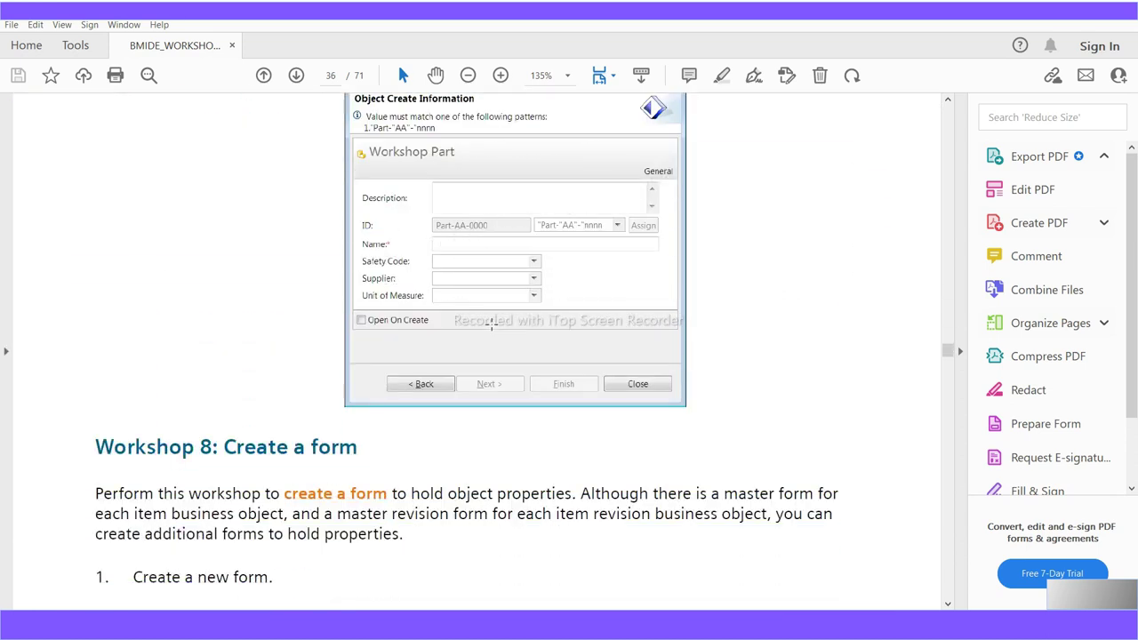
{"action": "scroll", "coordinate": [490, 324], "scroll_direction": "down", "scroll_amount": 5}
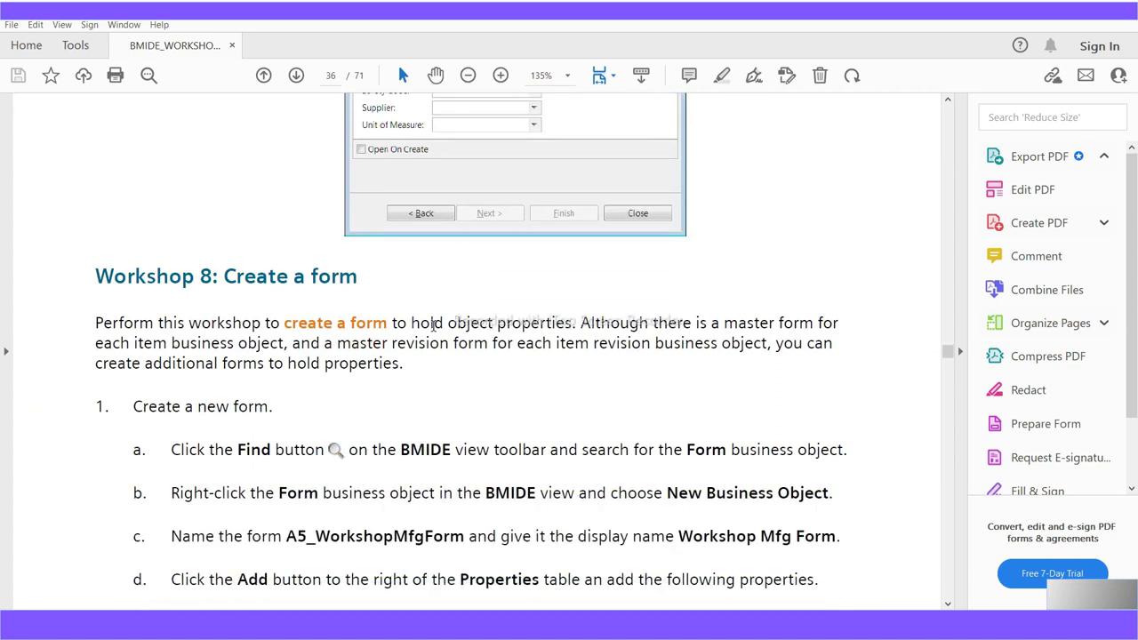
{"action": "left_click_drag", "start_coordinate": [224, 281], "coordinate": [359, 278]}
{"action": "scroll", "coordinate": [370, 432], "scroll_direction": "down", "scroll_amount": 1}
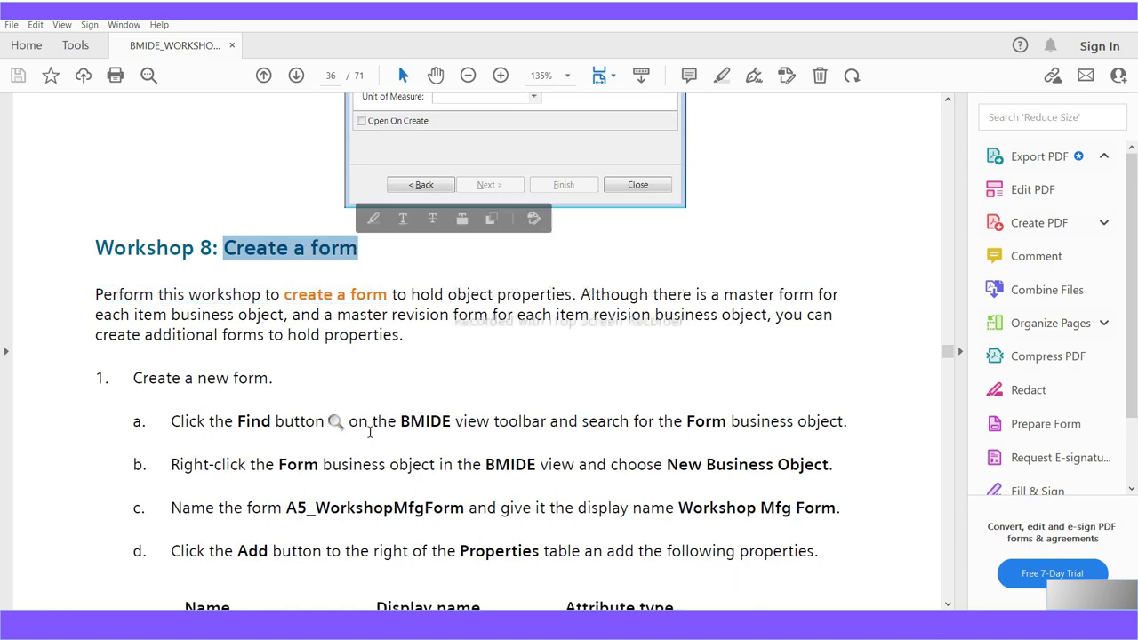
{"action": "scroll", "coordinate": [369, 432], "scroll_direction": "up", "scroll_amount": 12}
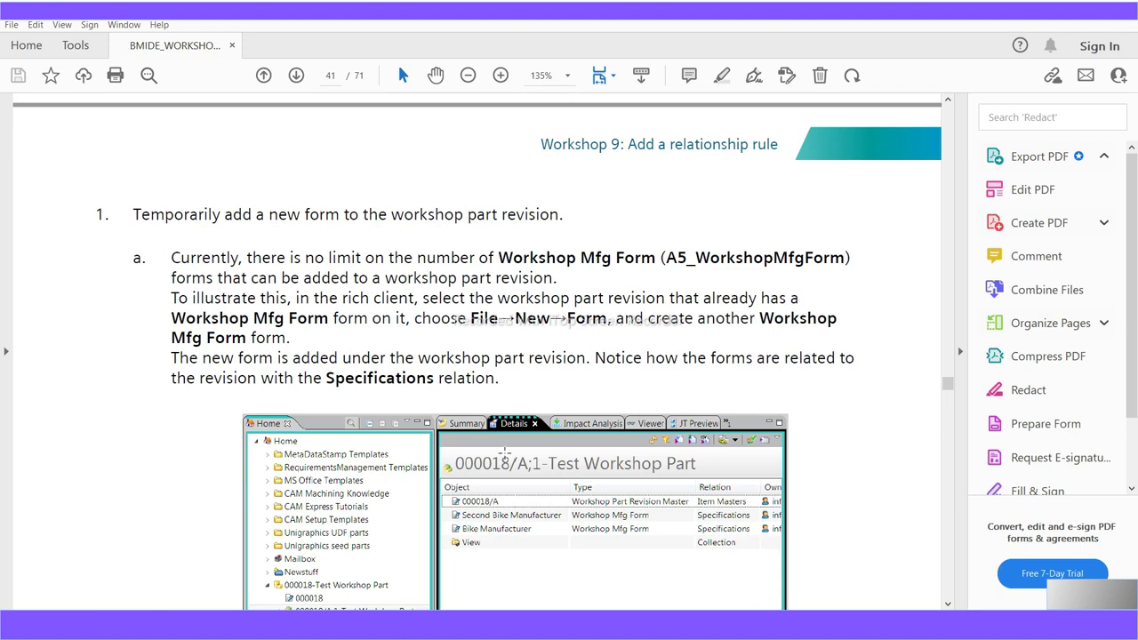
Scroll up and down through the Workshop 9 GRM rule steps in the guide
{"action": "scroll", "coordinate": [504, 453], "scroll_direction": "up", "scroll_amount": 10}
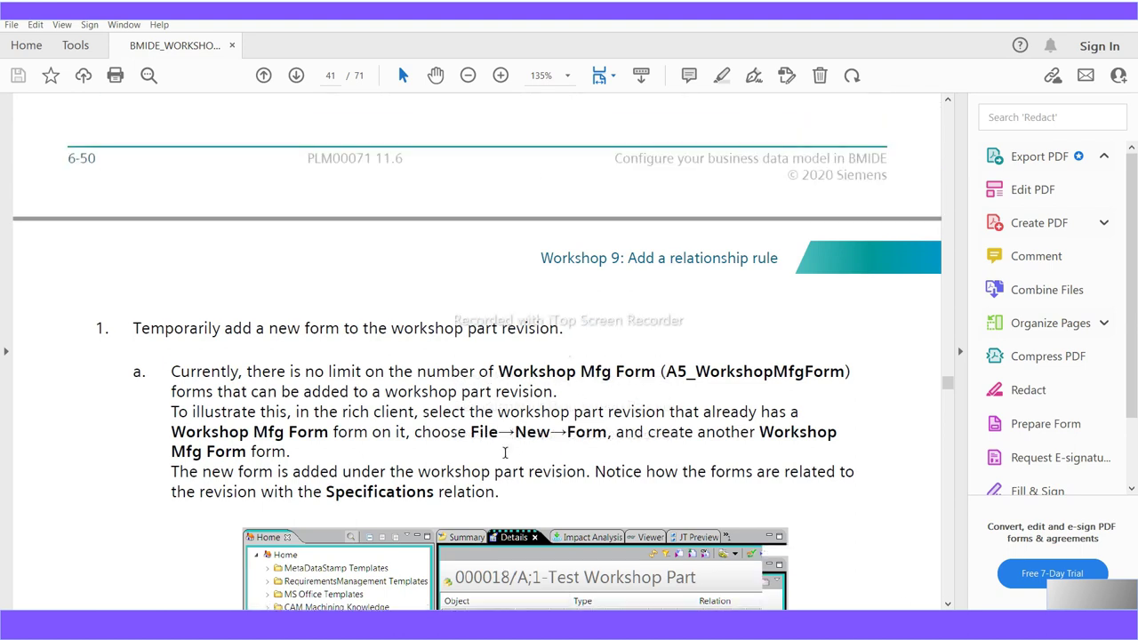
{"action": "scroll", "coordinate": [505, 459], "scroll_direction": "up", "scroll_amount": 4}
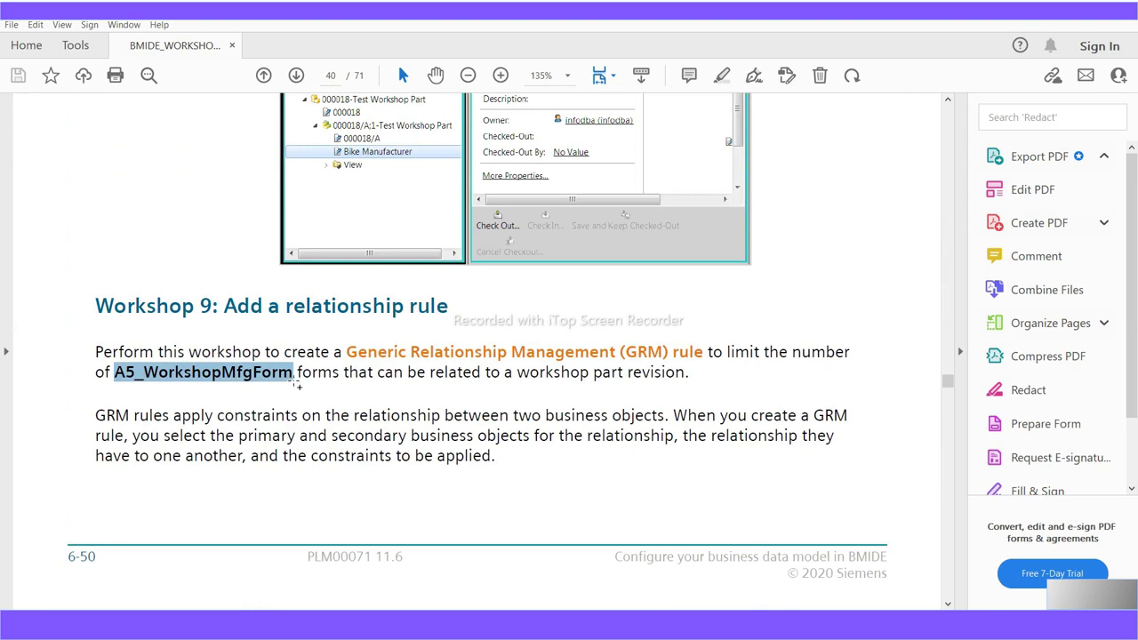
{"action": "scroll", "coordinate": [316, 290], "scroll_direction": "up", "scroll_amount": 2}
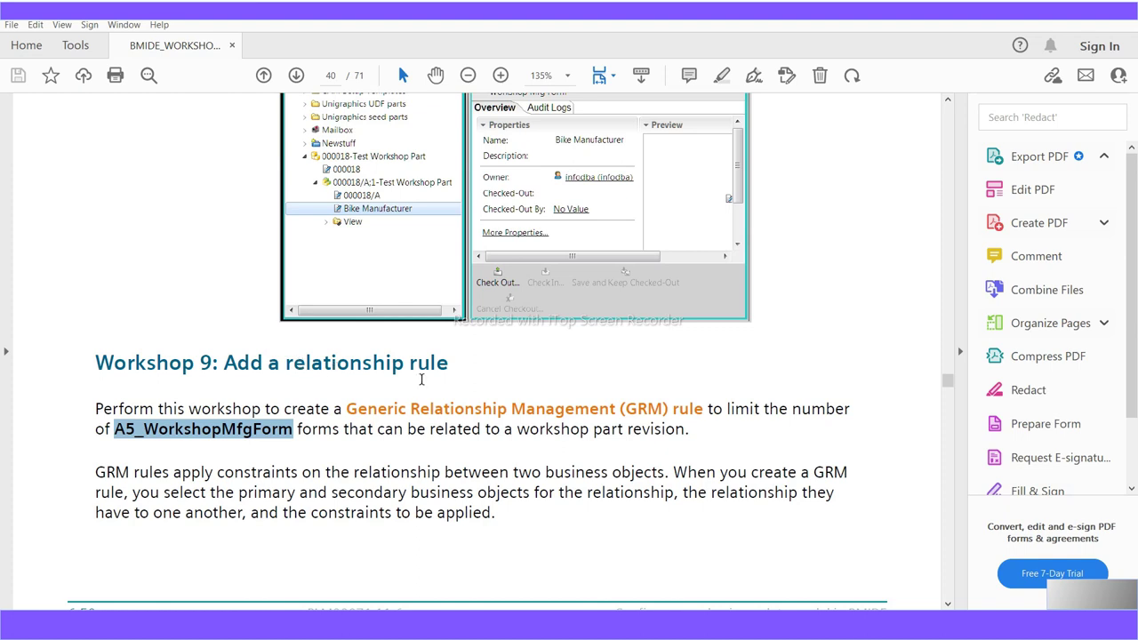
{"action": "scroll", "coordinate": [464, 415], "scroll_direction": "down", "scroll_amount": 3}
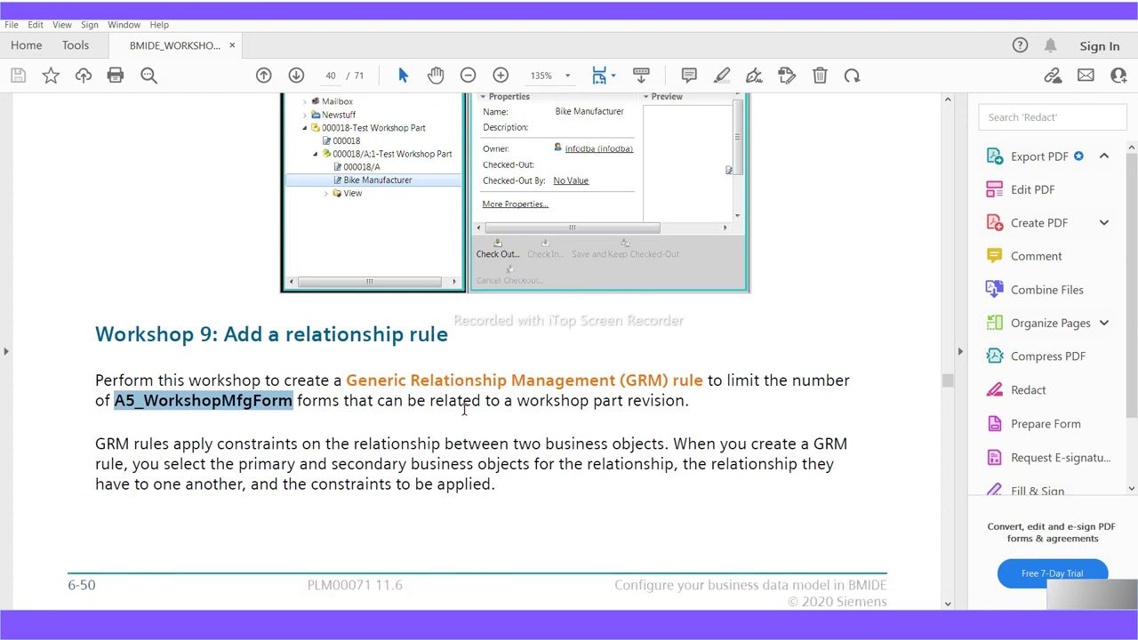
{"action": "scroll", "coordinate": [464, 415], "scroll_direction": "down", "scroll_amount": 20}
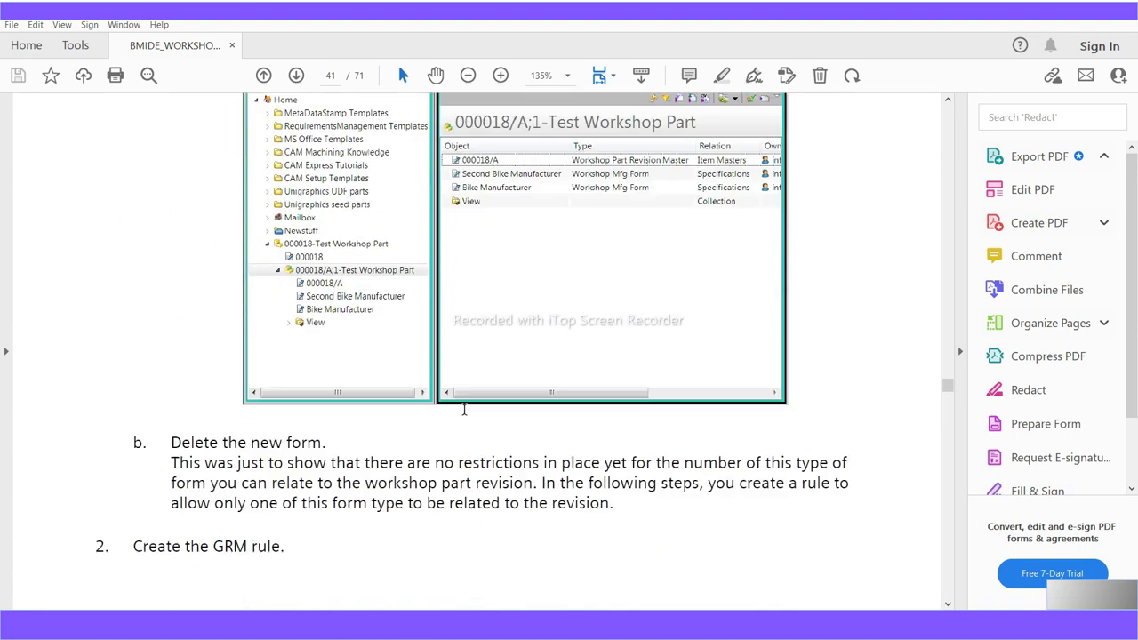
{"action": "scroll", "coordinate": [464, 411], "scroll_direction": "down", "scroll_amount": 7}
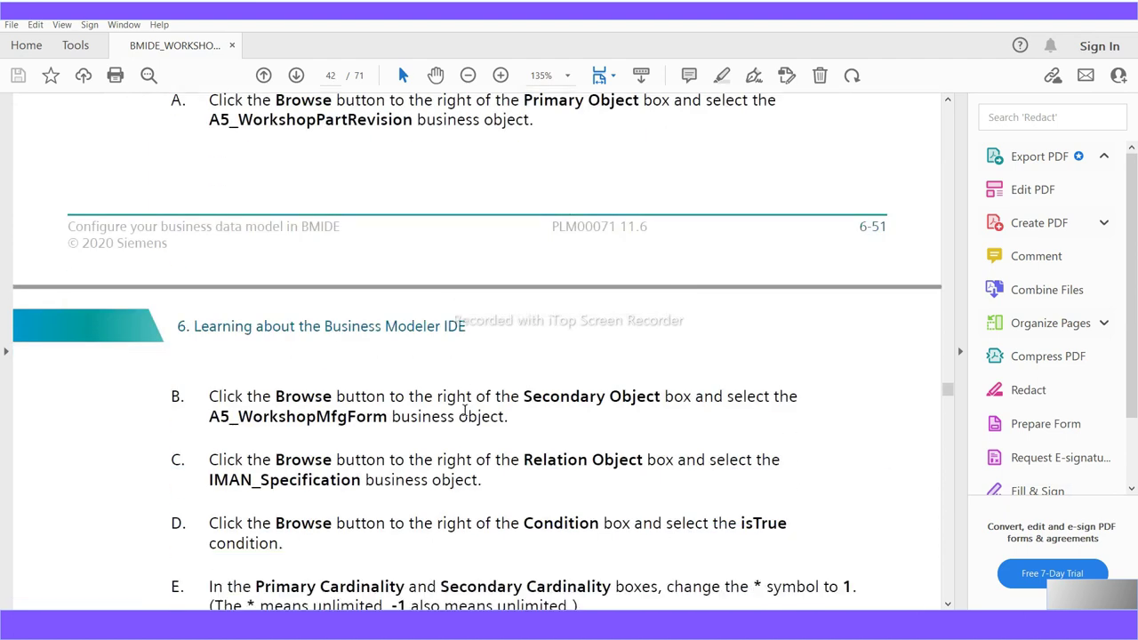
{"action": "scroll", "coordinate": [464, 413], "scroll_direction": "up", "scroll_amount": 4}
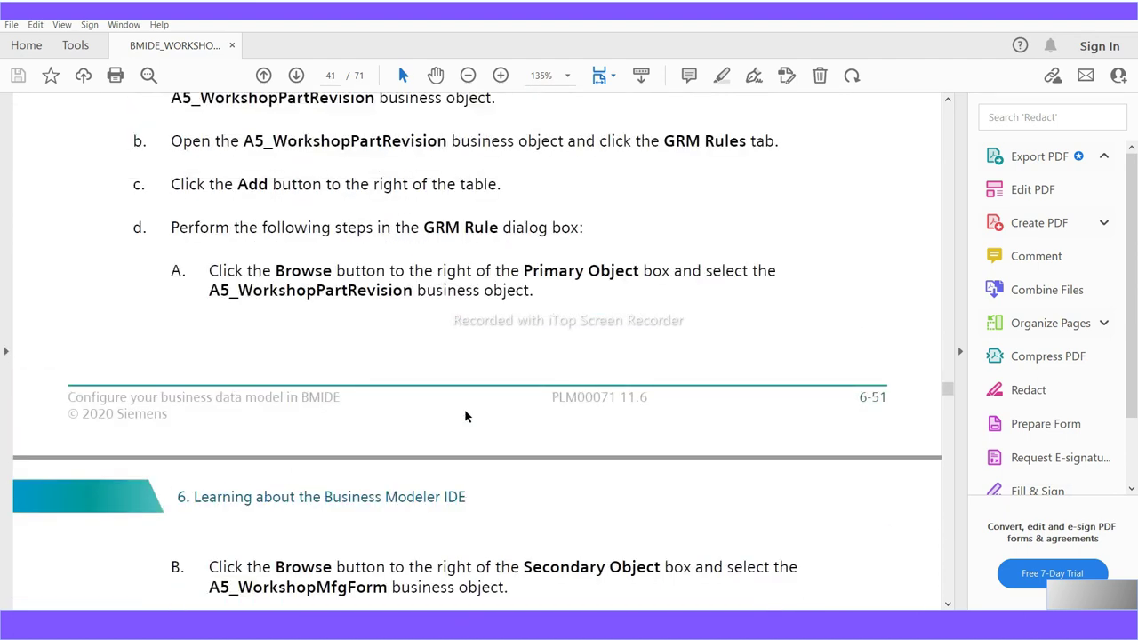
{"action": "scroll", "coordinate": [464, 415], "scroll_direction": "up", "scroll_amount": 1}
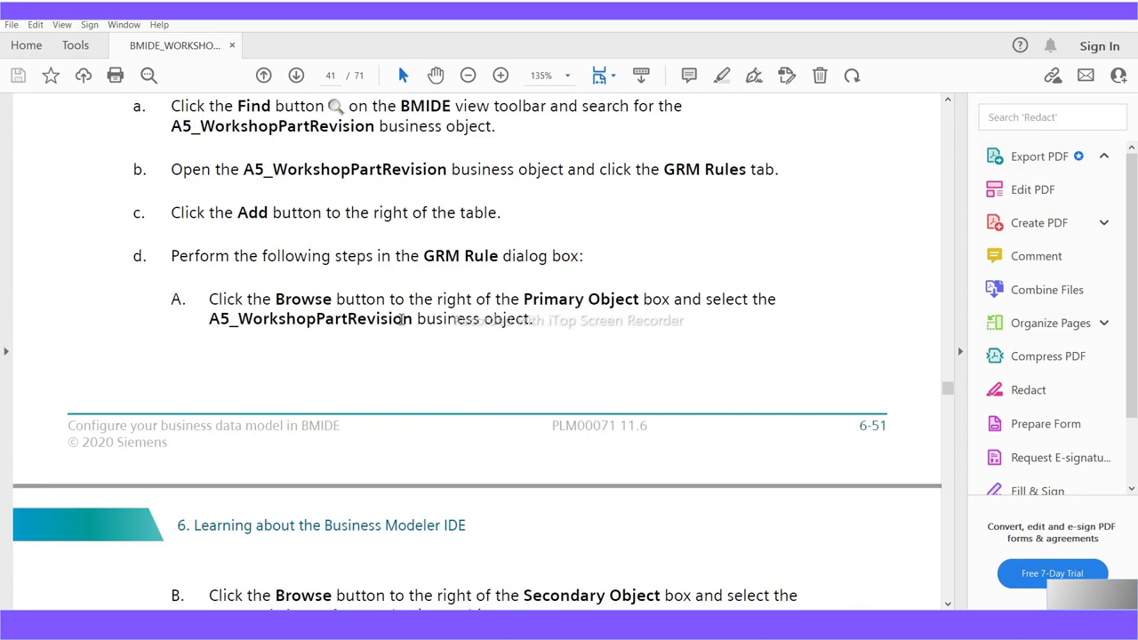
Highlight A5_WorkshopPartRevision in step A and A5_WorkshopMfgForm in step B
{"action": "left_click_drag", "start_coordinate": [413, 320], "coordinate": [211, 326]}
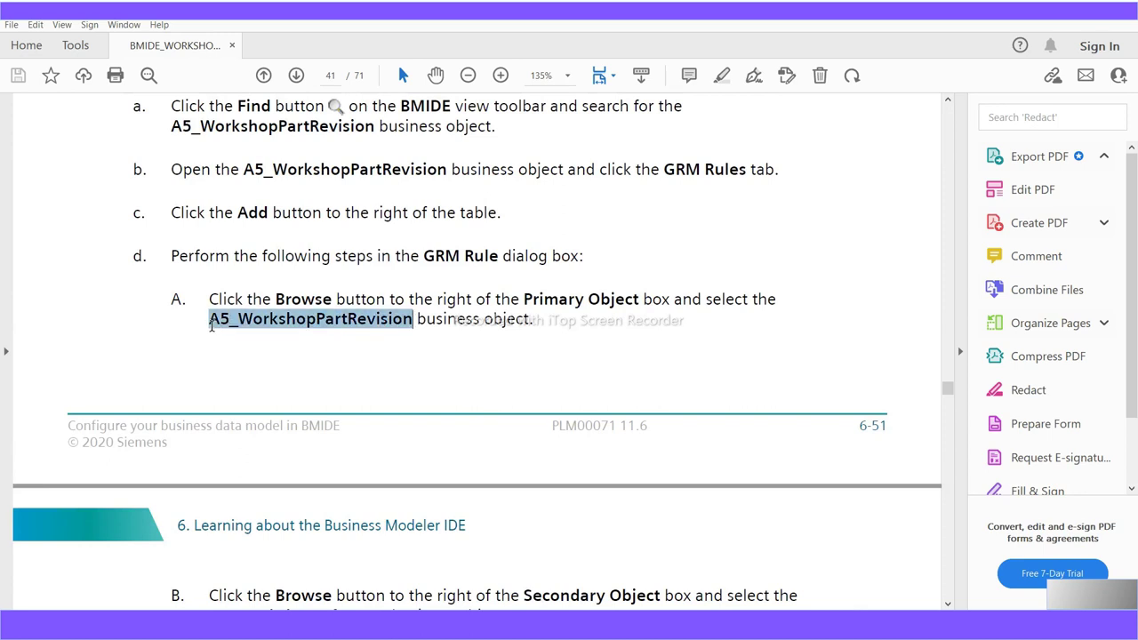
{"action": "scroll", "coordinate": [419, 510], "scroll_direction": "down", "scroll_amount": 3}
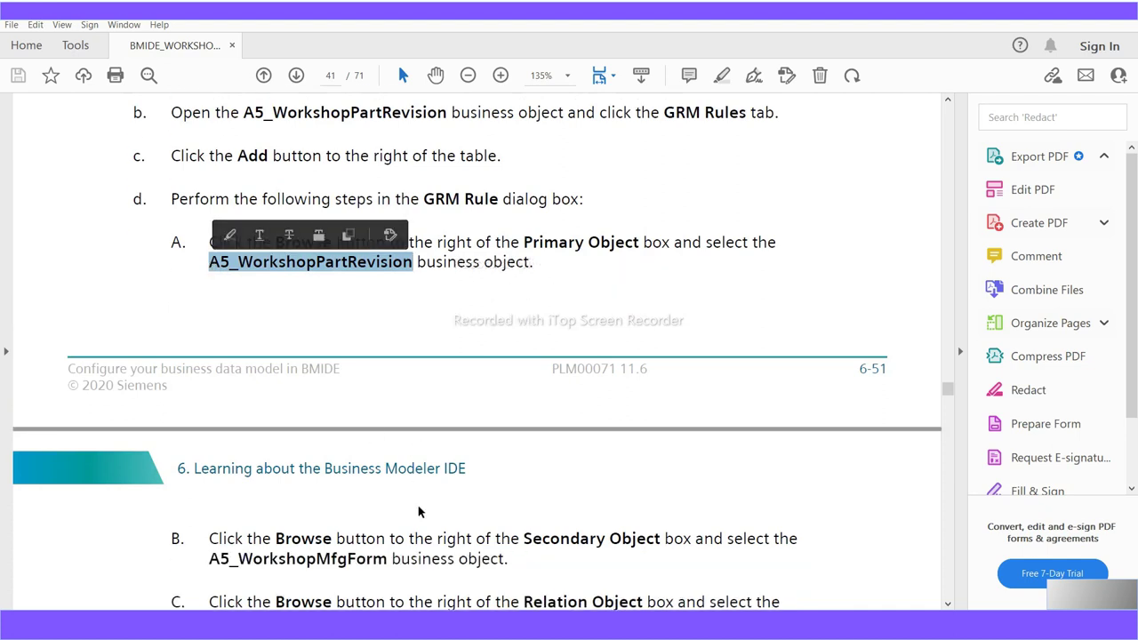
{"action": "left_click_drag", "start_coordinate": [389, 532], "coordinate": [207, 534]}
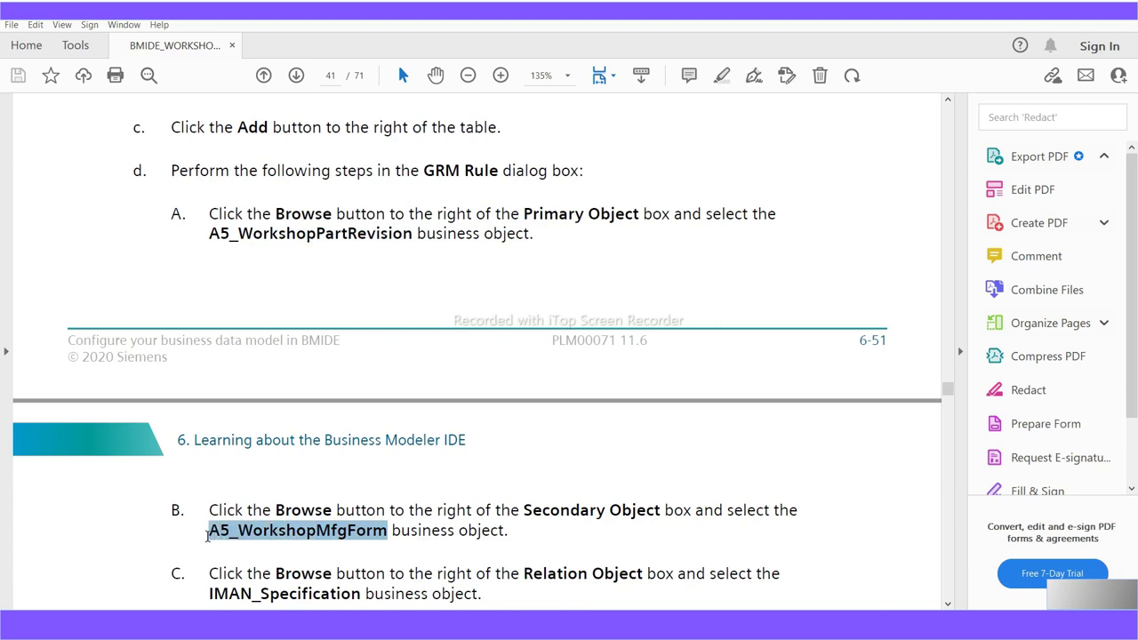
{"action": "right_click", "coordinate": [219, 537]}
{"action": "left_click", "coordinate": [604, 539]}
Highlight IMAN_Specification in step C, read on to page 42's end, and switch to BMIDE
{"action": "scroll", "coordinate": [600, 533], "scroll_direction": "down", "scroll_amount": 1}
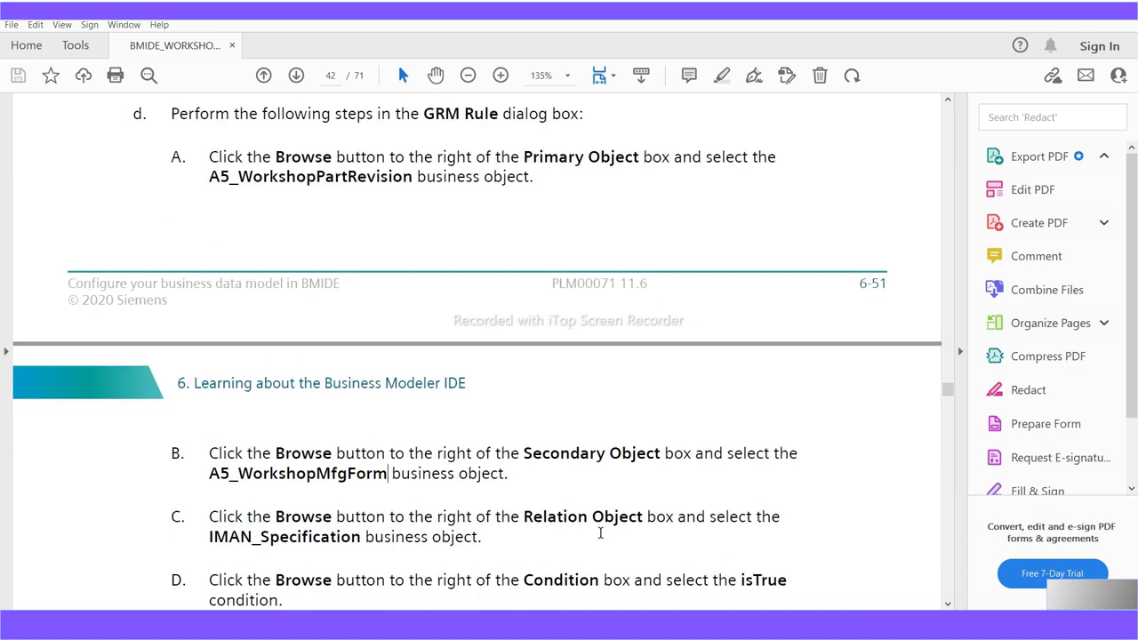
{"action": "scroll", "coordinate": [600, 533], "scroll_direction": "down", "scroll_amount": 1}
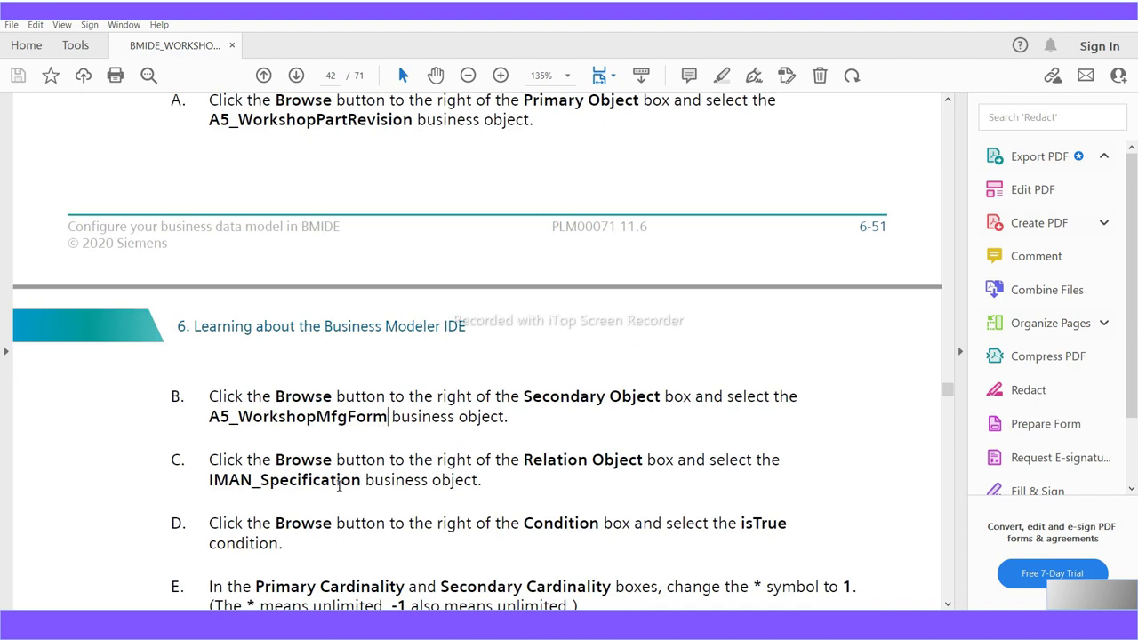
{"action": "left_click_drag", "start_coordinate": [362, 481], "coordinate": [325, 487]}
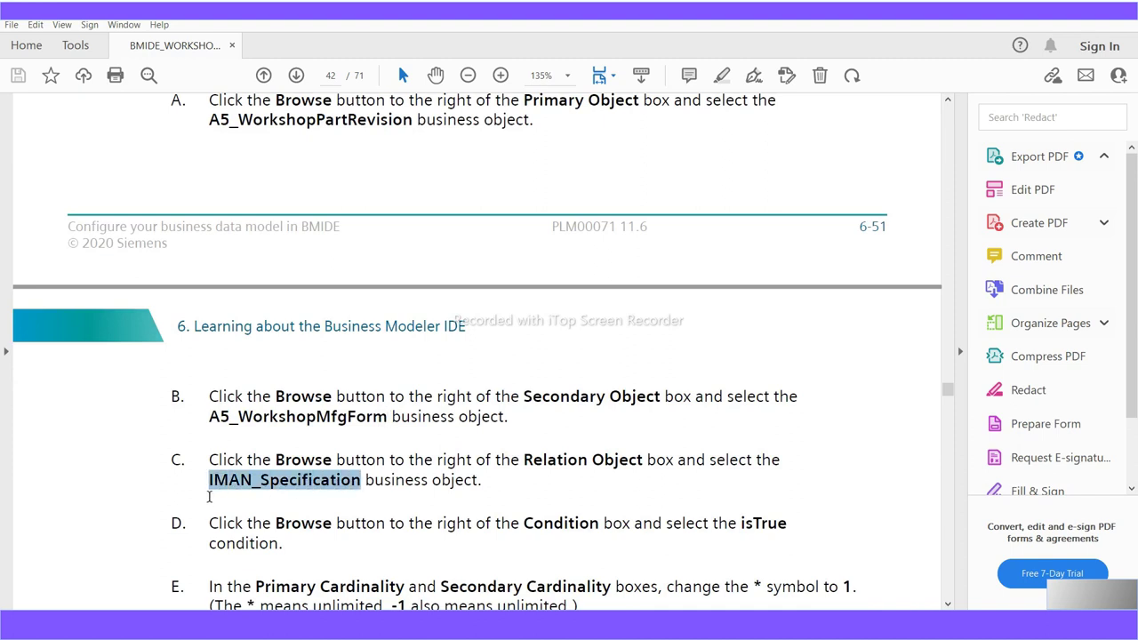
{"action": "scroll", "coordinate": [345, 567], "scroll_direction": "down", "scroll_amount": 2}
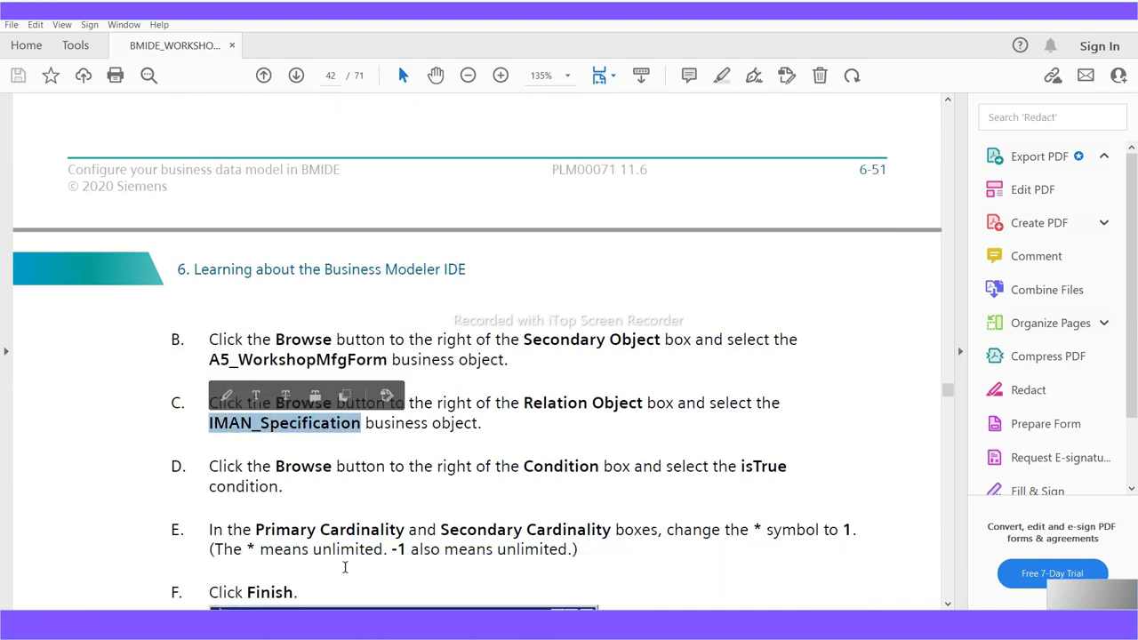
{"action": "scroll", "coordinate": [347, 574], "scroll_direction": "down", "scroll_amount": 1}
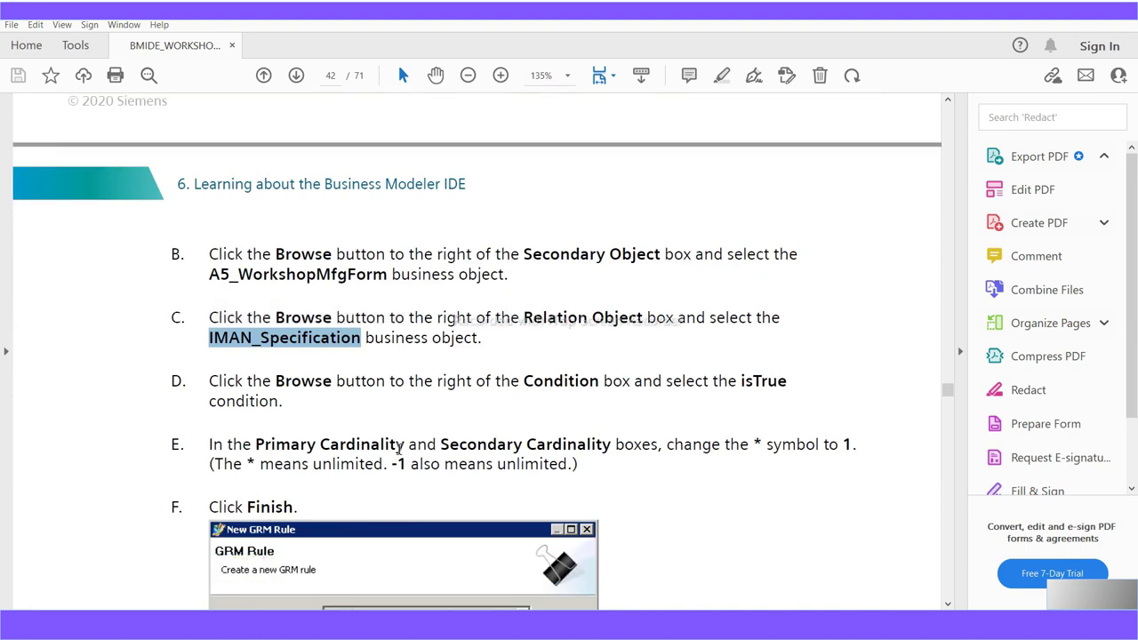
{"action": "scroll", "coordinate": [475, 449], "scroll_direction": "down", "scroll_amount": 3}
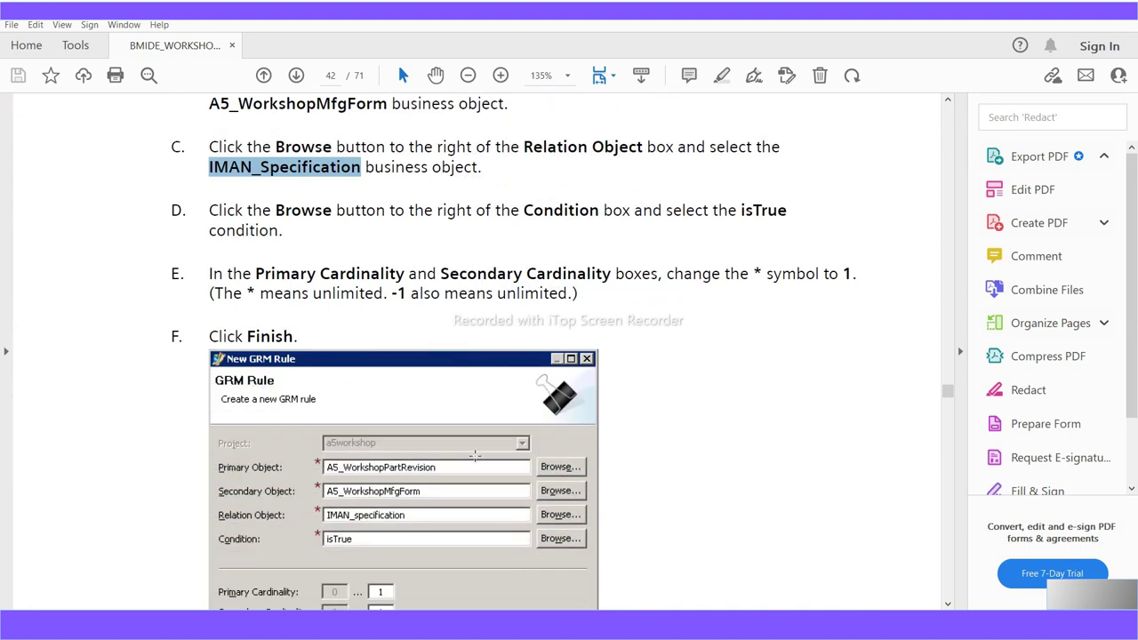
{"action": "scroll", "coordinate": [475, 457], "scroll_direction": "down", "scroll_amount": 1}
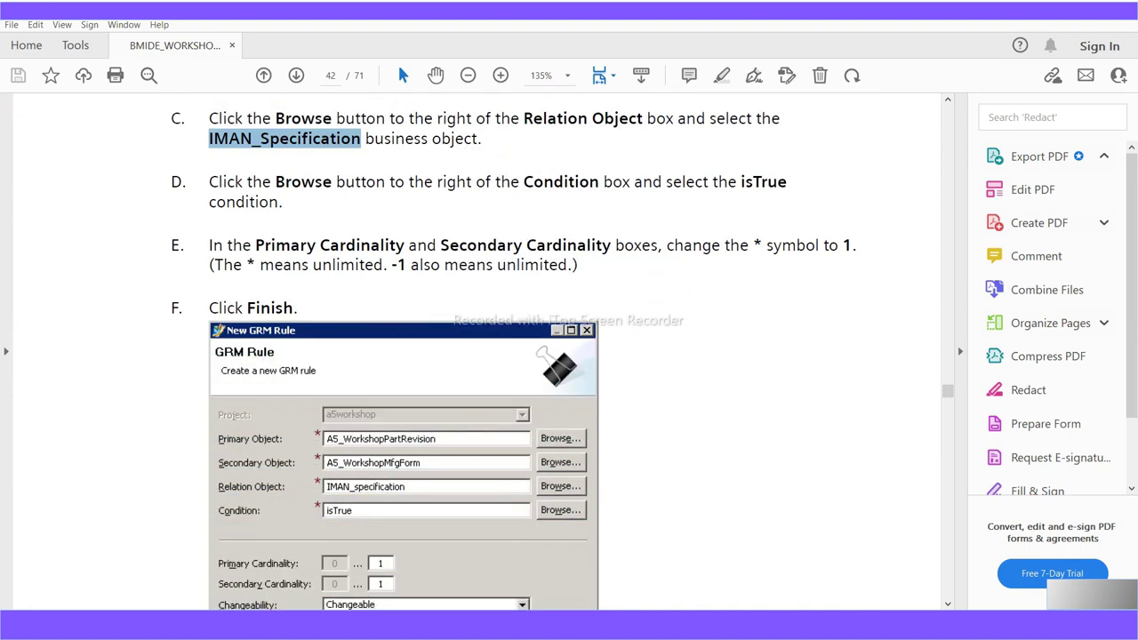
{"action": "key", "text": "alt+Tab"}
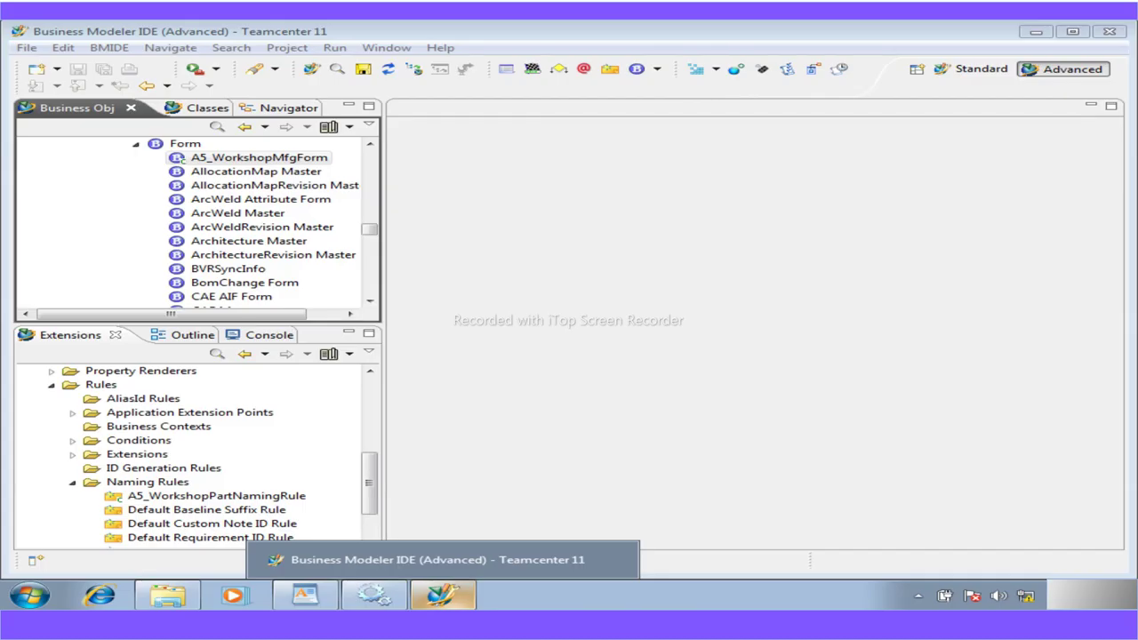
Find A5_WorkshopPart with the search 'a5' and open it in an editor
{"action": "left_click", "coordinate": [216, 126]}
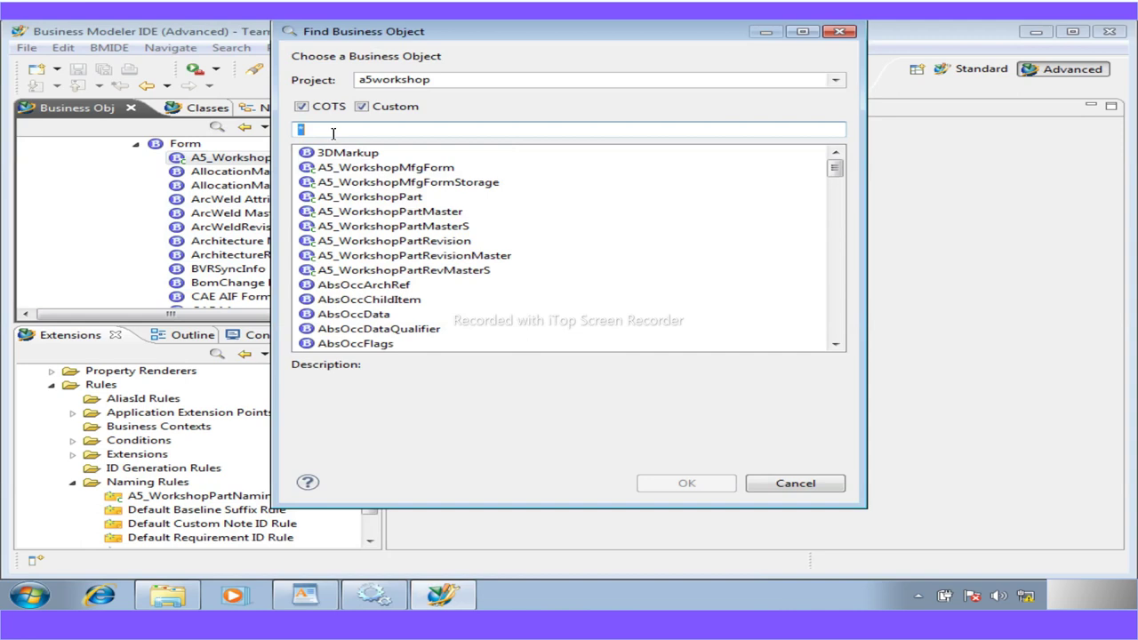
{"action": "type", "text": "wo"}
{"action": "key", "text": "BackSpace"}
{"action": "key", "text": "BackSpace"}
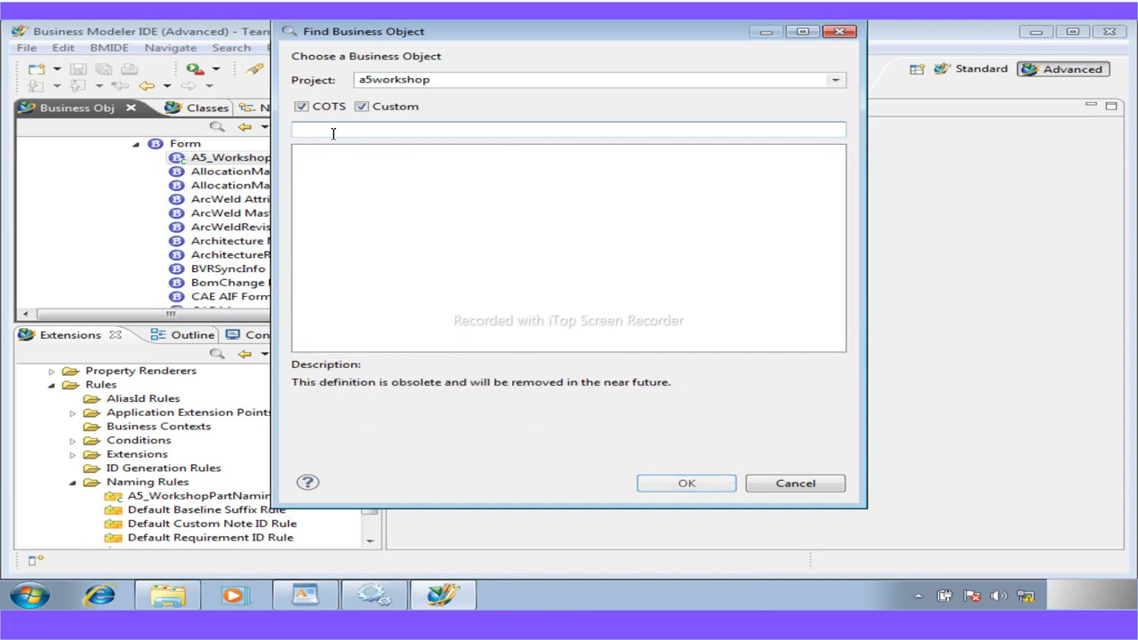
{"action": "type", "text": "a5"}
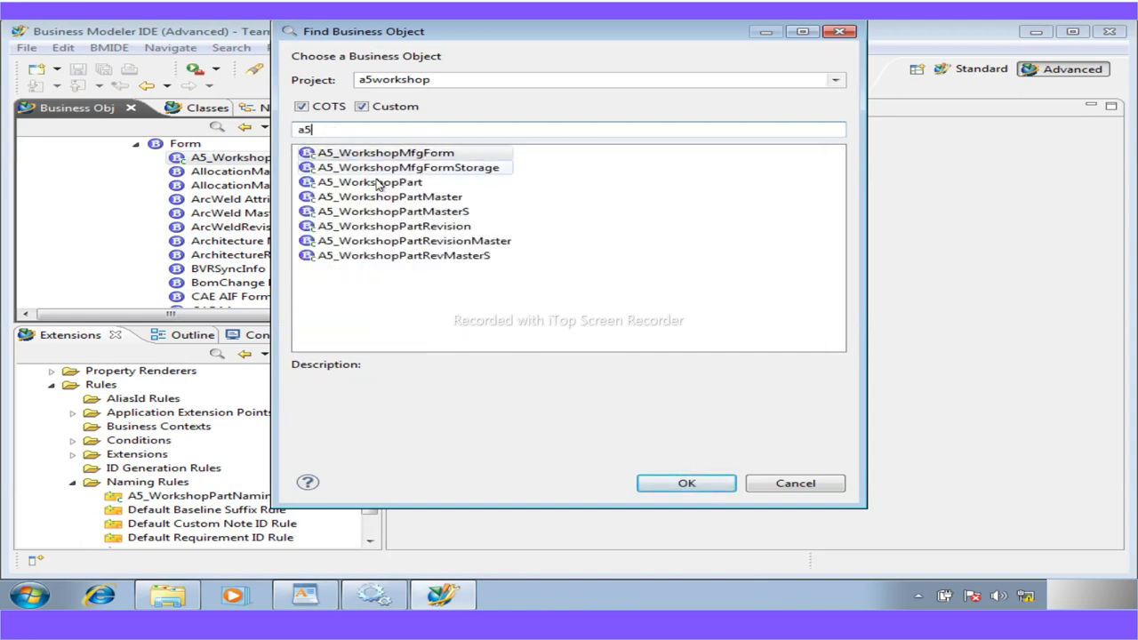
{"action": "left_click", "coordinate": [379, 184]}
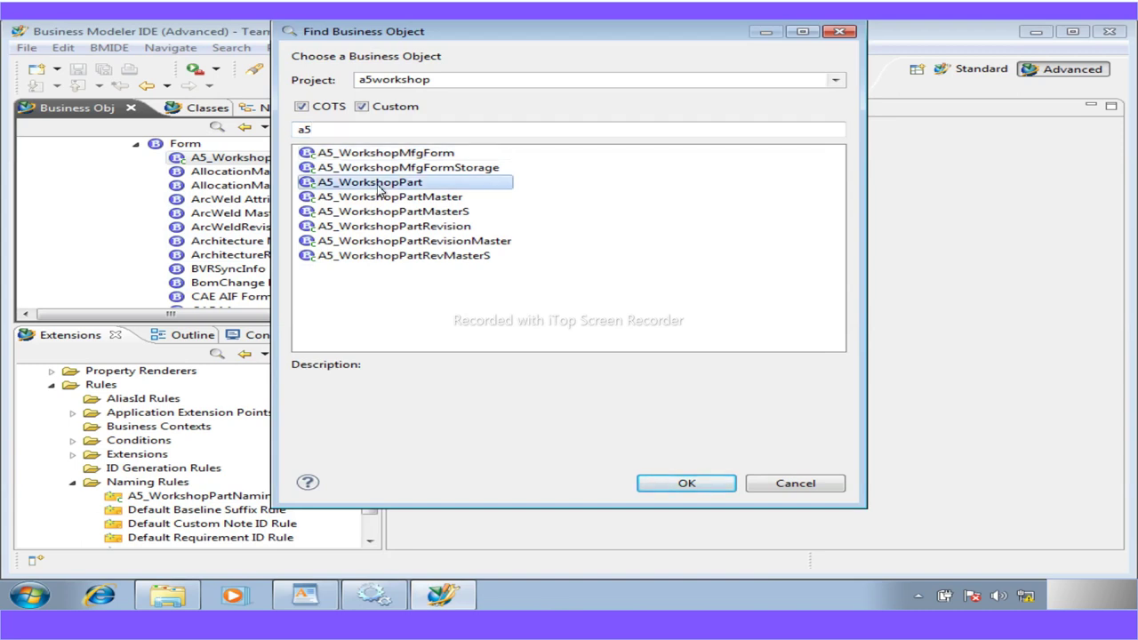
{"action": "double_click", "coordinate": [379, 184]}
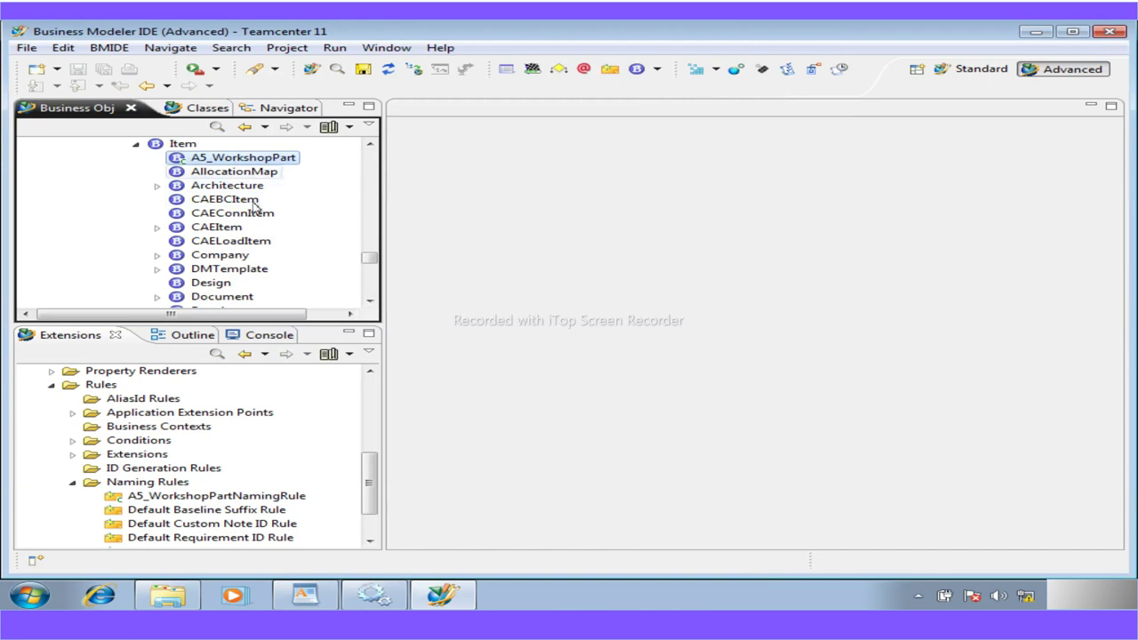
{"action": "double_click", "coordinate": [178, 159]}
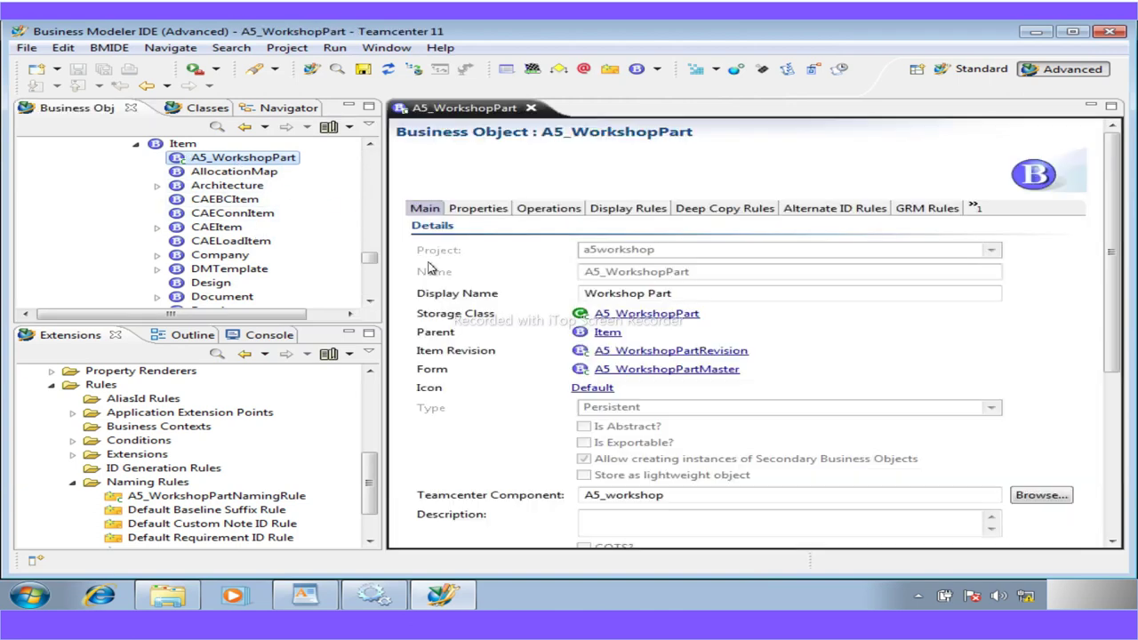
Glance at its properties, then open A5_WorkshopPartRevision from the Item Revision link
{"action": "left_click", "coordinate": [478, 211]}
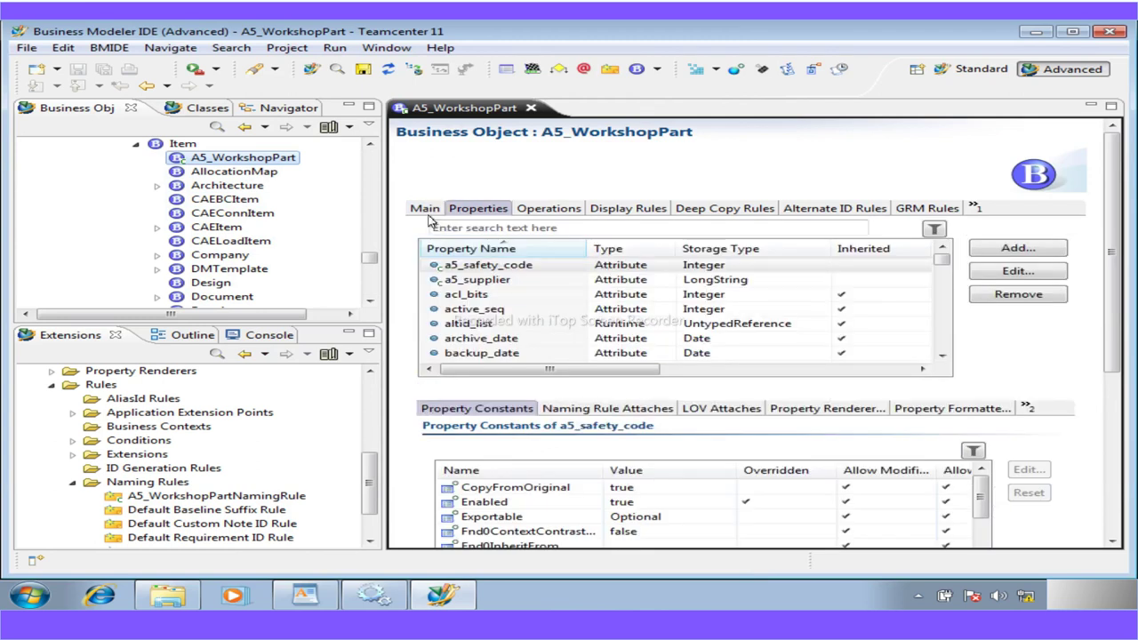
{"action": "left_click", "coordinate": [427, 209]}
{"action": "left_click", "coordinate": [662, 353]}
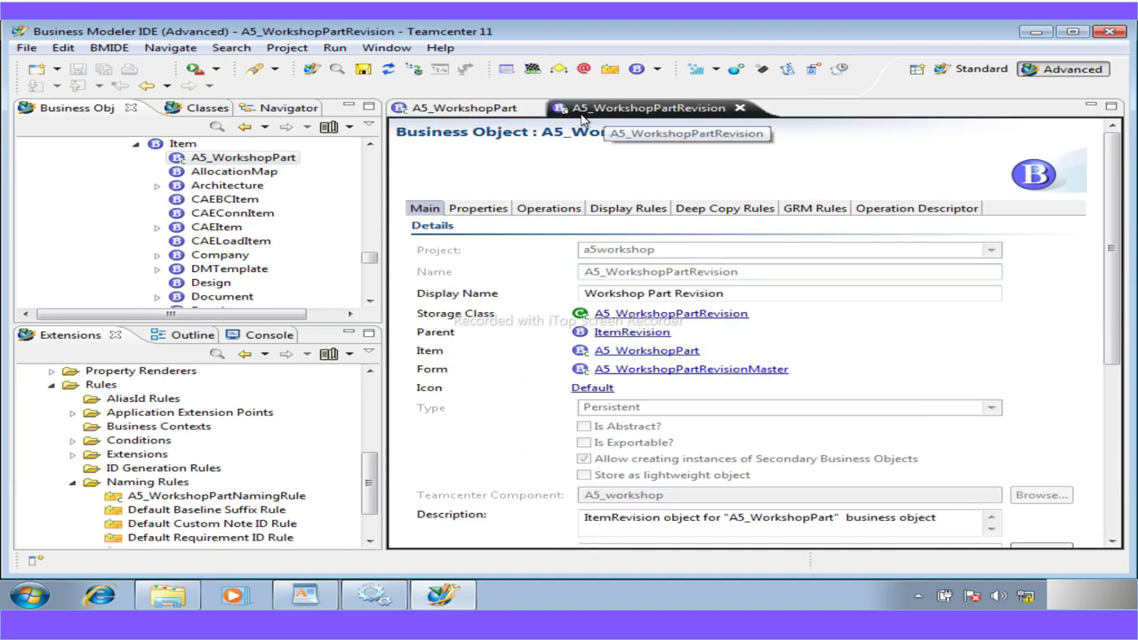
Close the A5_WorkshopPart editor and filter the revision's GRM rules by secondary A5_WorkshopMfgForm
{"action": "left_click", "coordinate": [529, 107]}
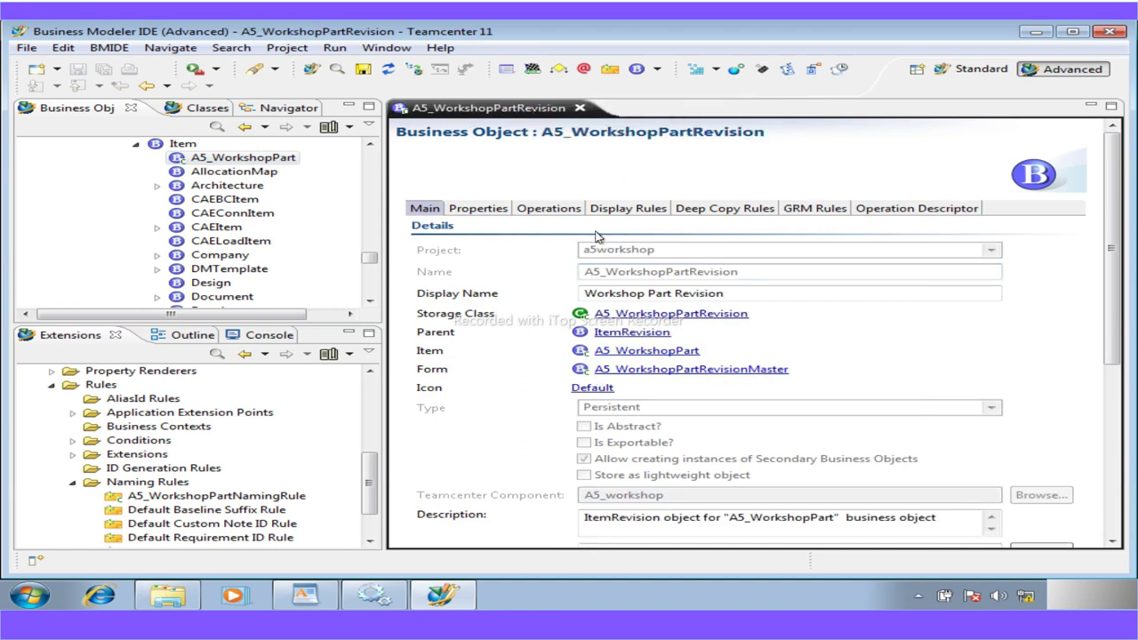
{"action": "left_click", "coordinate": [807, 210]}
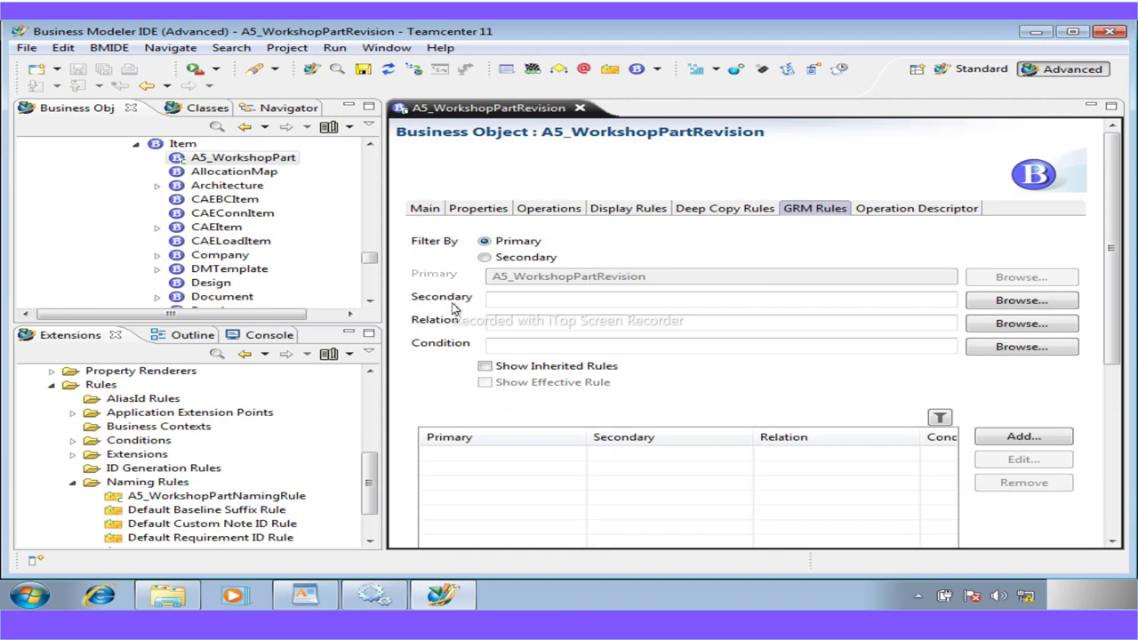
{"action": "left_click", "coordinate": [1024, 301]}
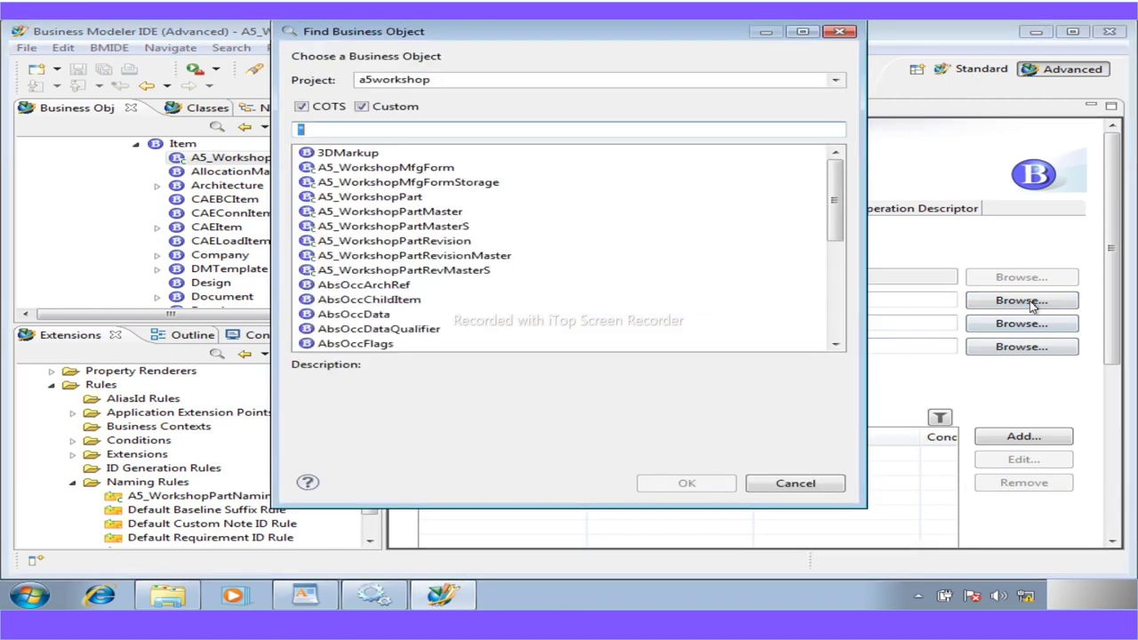
{"action": "left_click", "coordinate": [301, 106]}
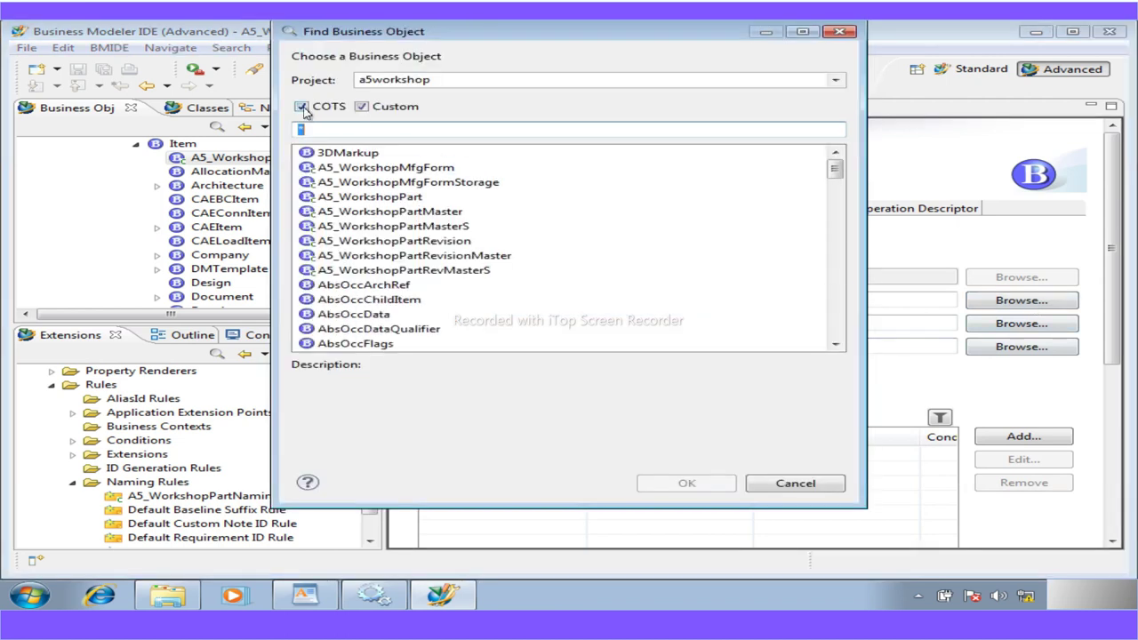
{"action": "left_click", "coordinate": [436, 158]}
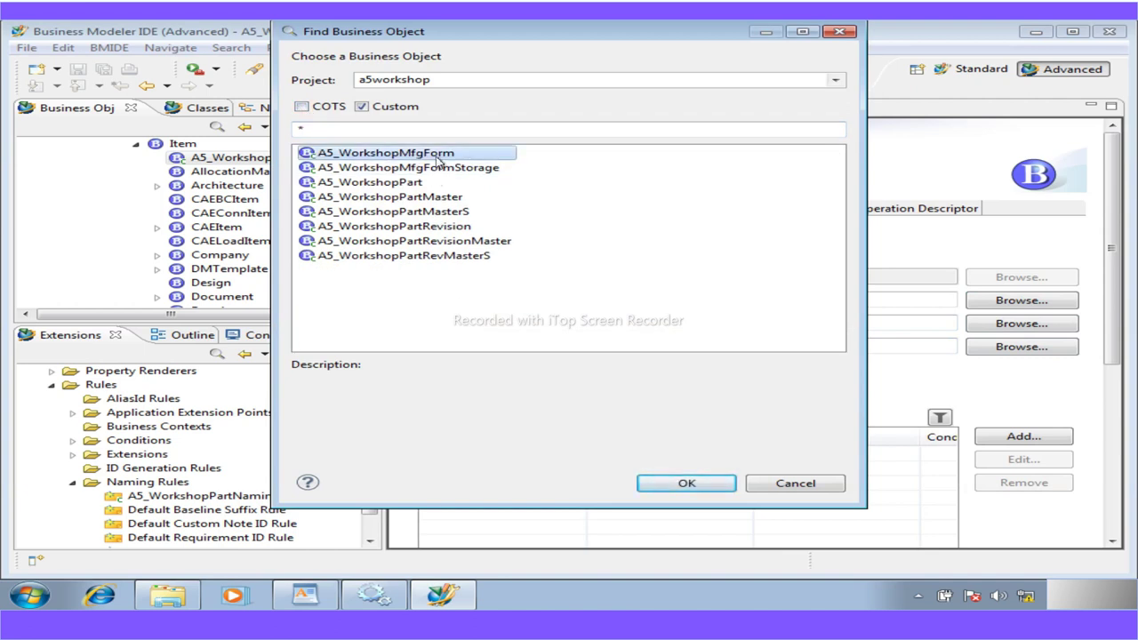
{"action": "double_click", "coordinate": [436, 157]}
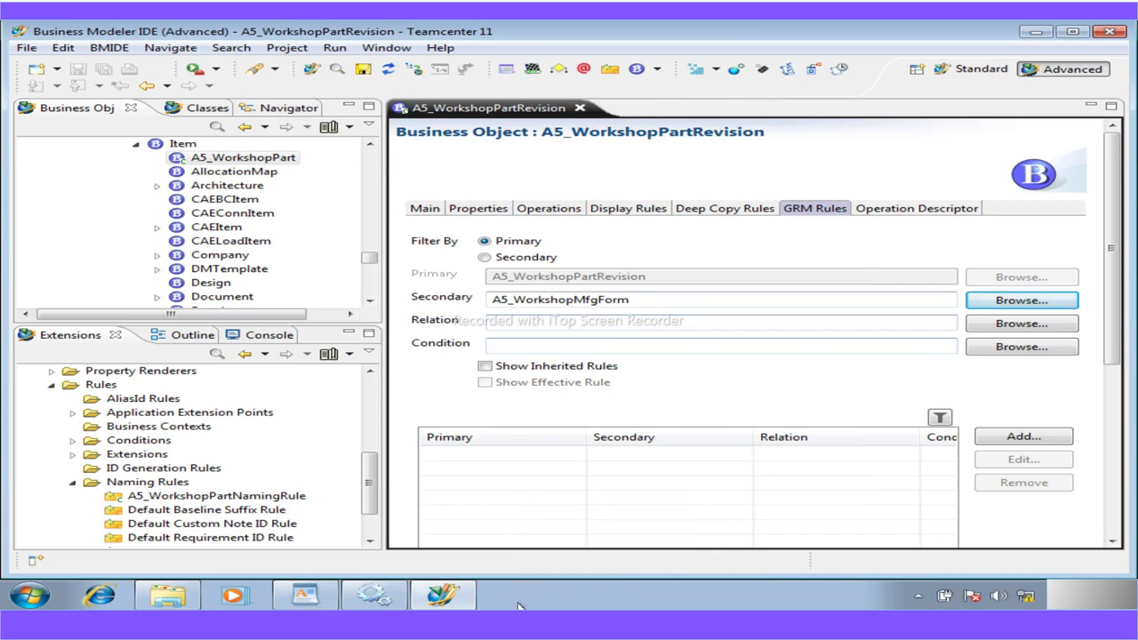
Read the BMIDE_WORKSHOP notes in WordPad down to the IMAN_Specification and isTrue steps
{"action": "left_click", "coordinate": [304, 595]}
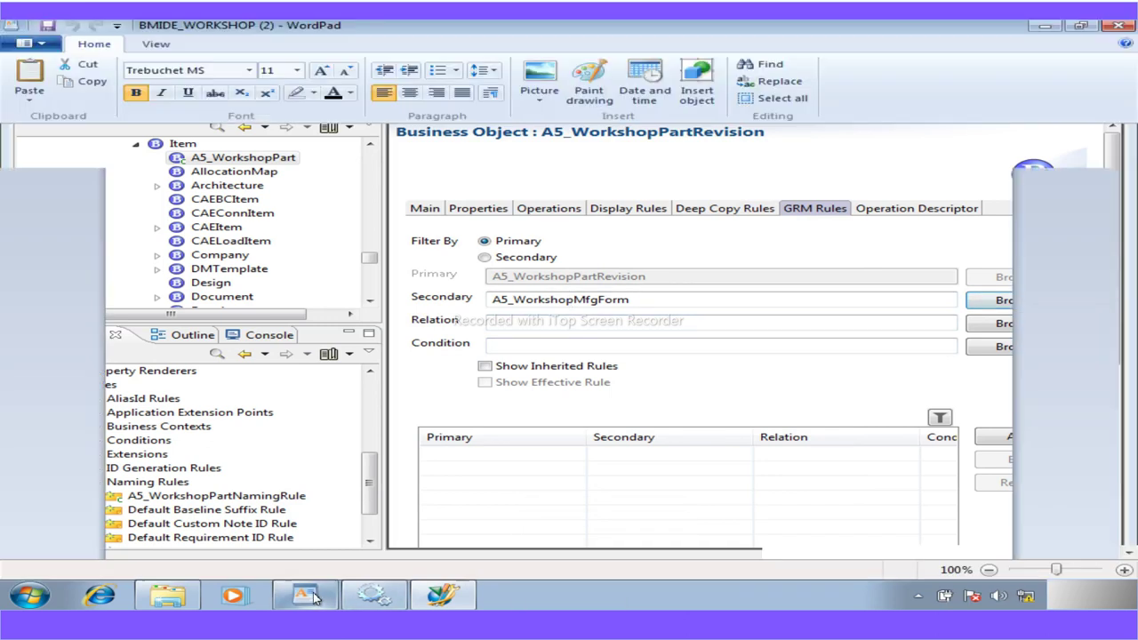
{"action": "scroll", "coordinate": [447, 515], "scroll_direction": "down", "scroll_amount": 15}
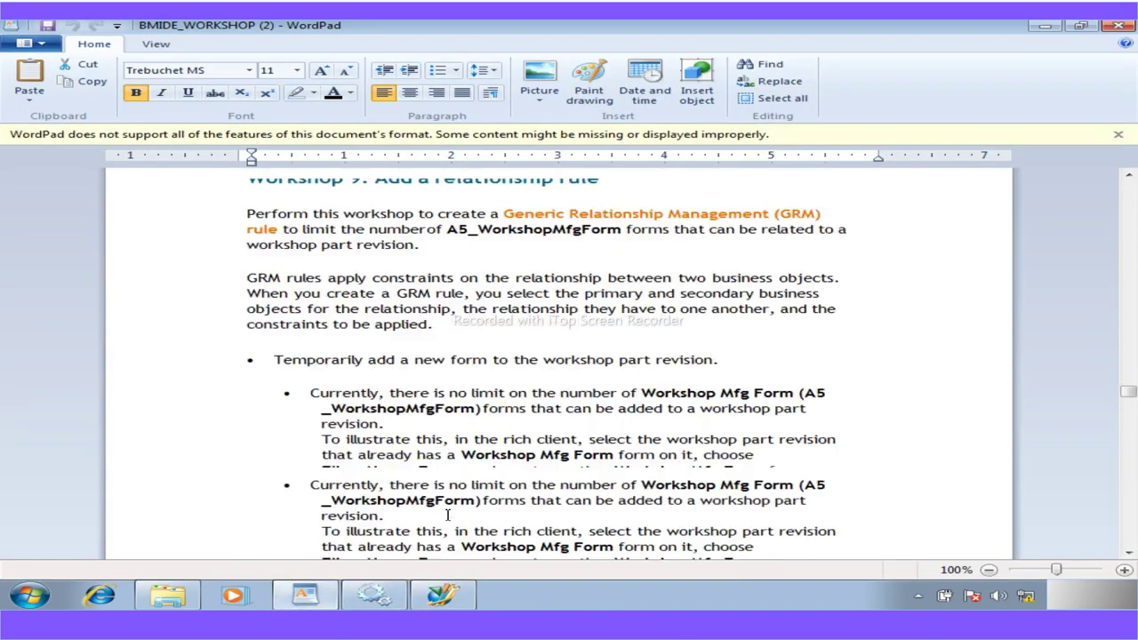
{"action": "scroll", "coordinate": [447, 516], "scroll_direction": "down", "scroll_amount": 2}
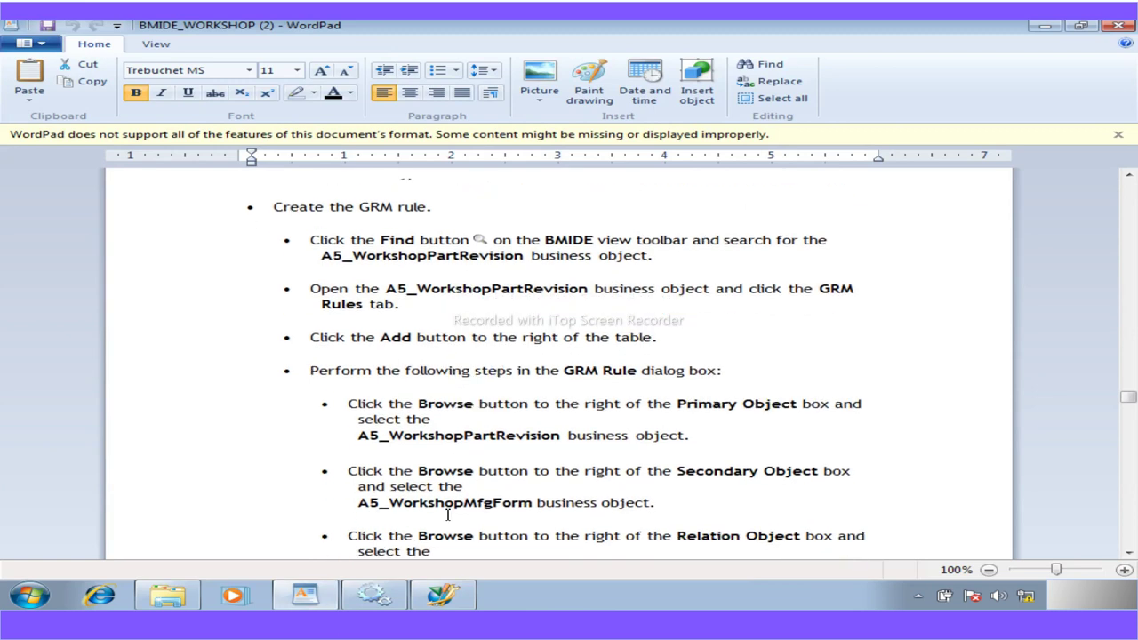
{"action": "scroll", "coordinate": [447, 516], "scroll_direction": "down", "scroll_amount": 1}
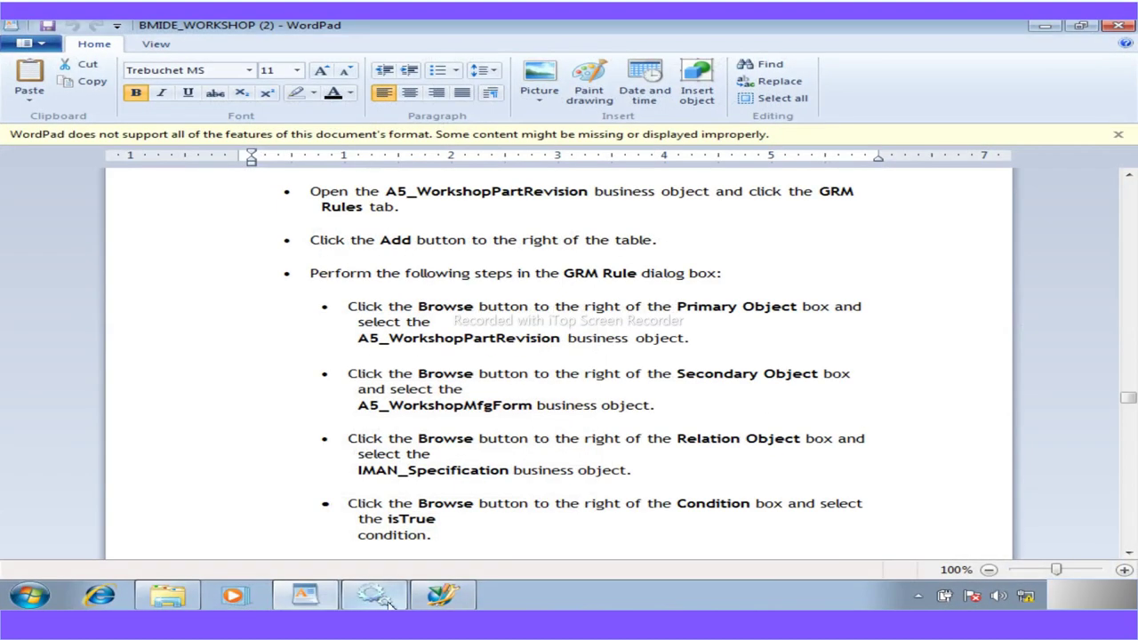
{"action": "left_click", "coordinate": [442, 595]}
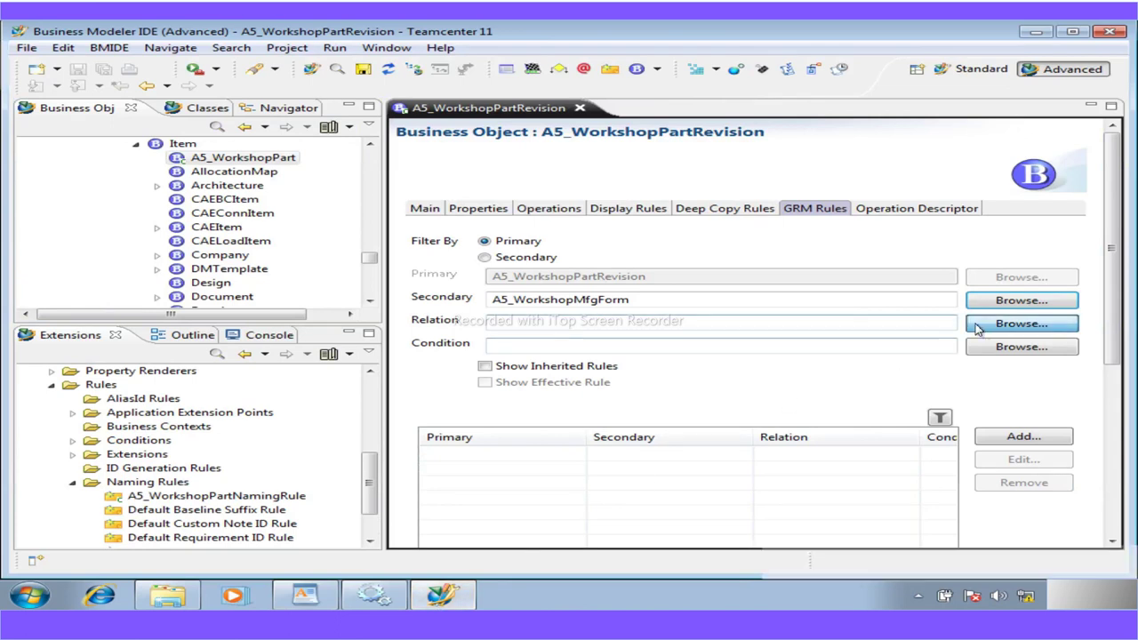
Set the GRM rules filter relation to IMAN_specification (searched with IMAN_S) and condition to isTrue()
{"action": "left_click", "coordinate": [978, 325]}
{"action": "type", "text": "I"}
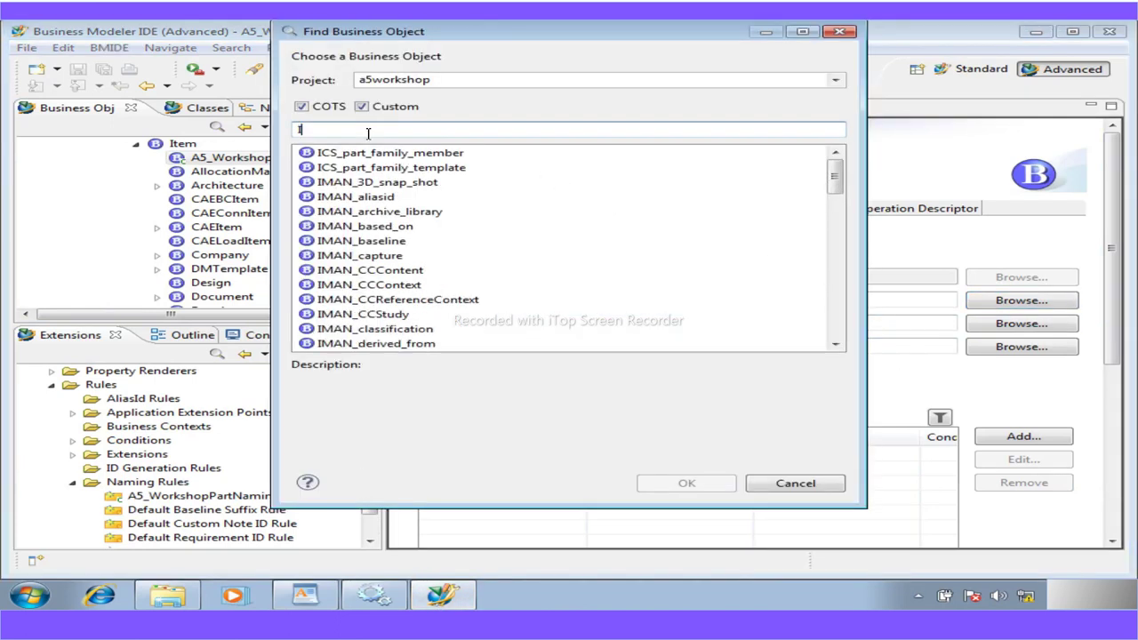
{"action": "type", "text": "MAN_"}
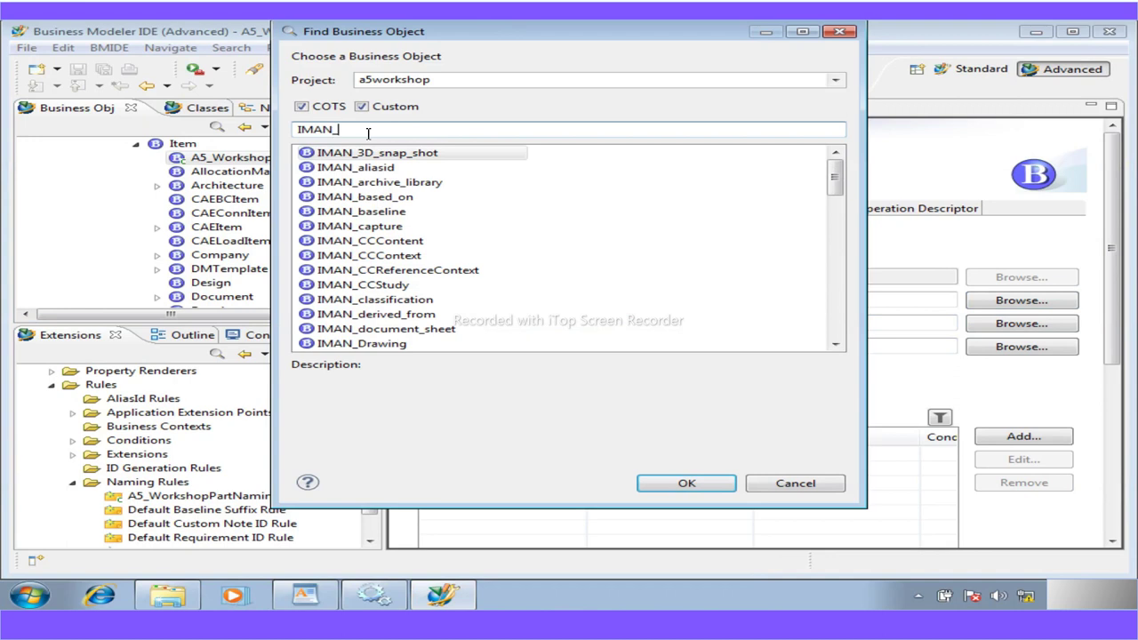
{"action": "type", "text": "S"}
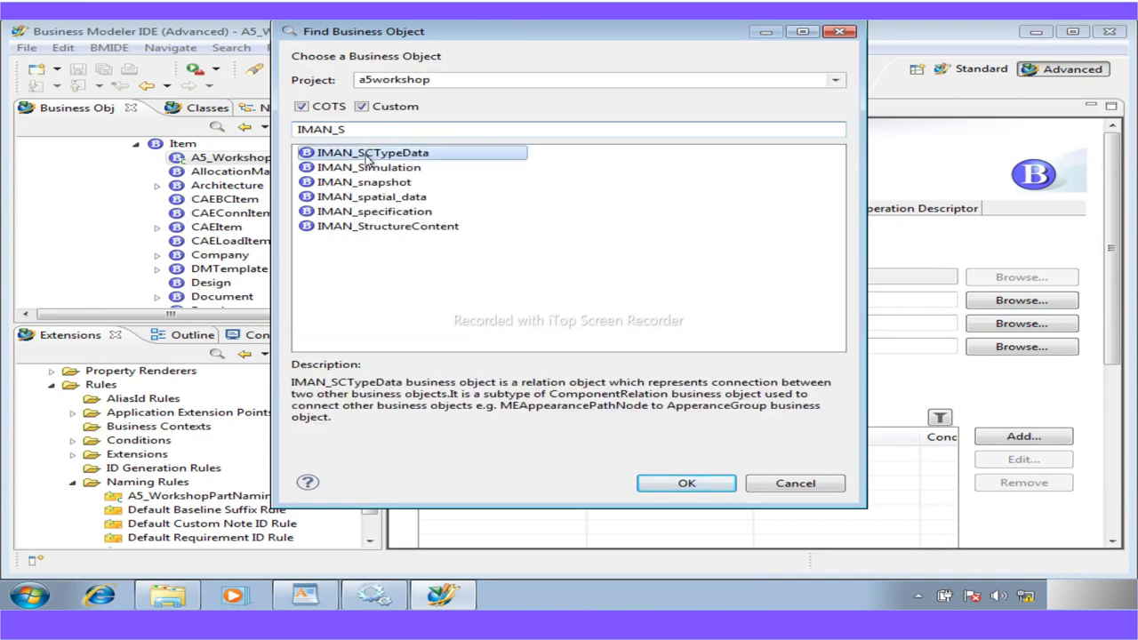
{"action": "double_click", "coordinate": [409, 213]}
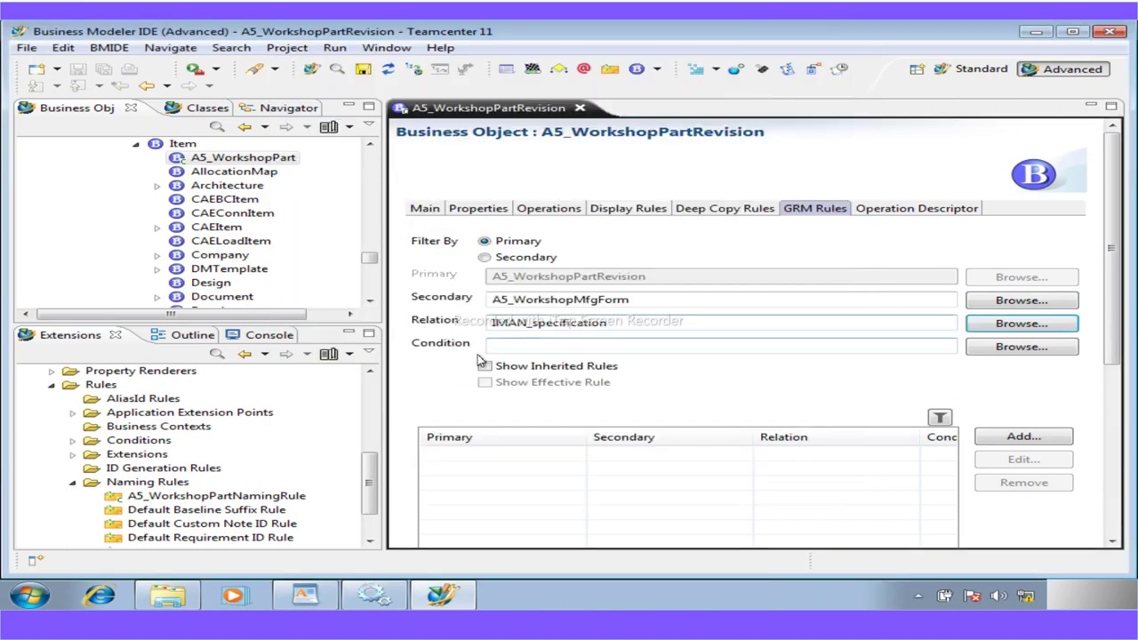
{"action": "left_click", "coordinate": [996, 348]}
{"action": "double_click", "coordinate": [419, 300]}
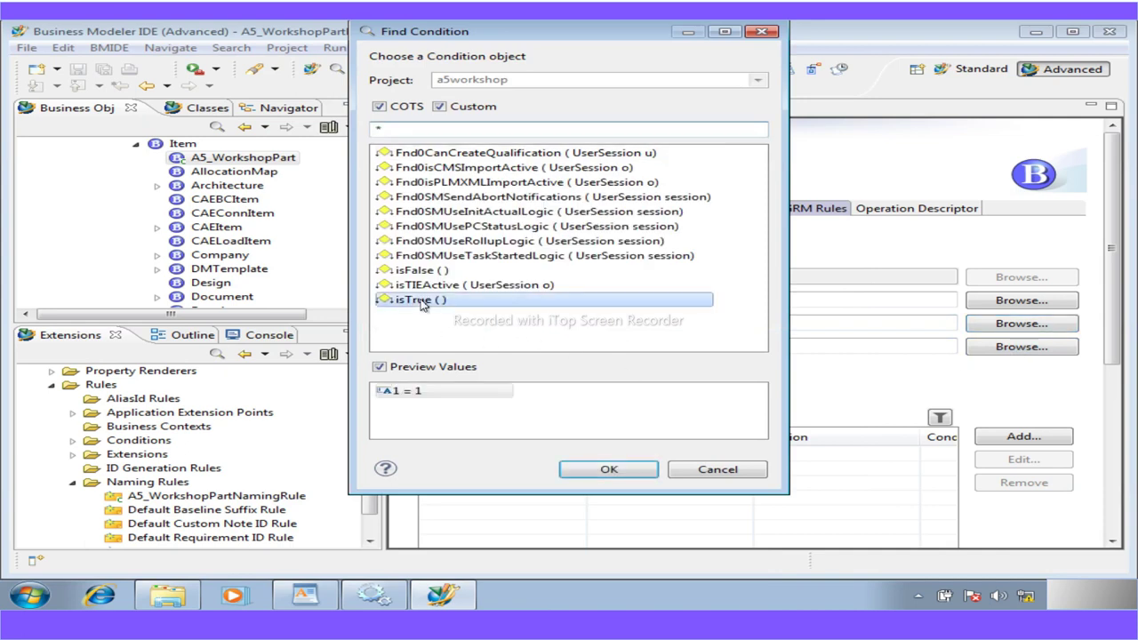
{"action": "scroll", "coordinate": [602, 490], "scroll_direction": "down", "scroll_amount": 3}
{"action": "scroll", "coordinate": [603, 490], "scroll_direction": "up", "scroll_amount": 3}
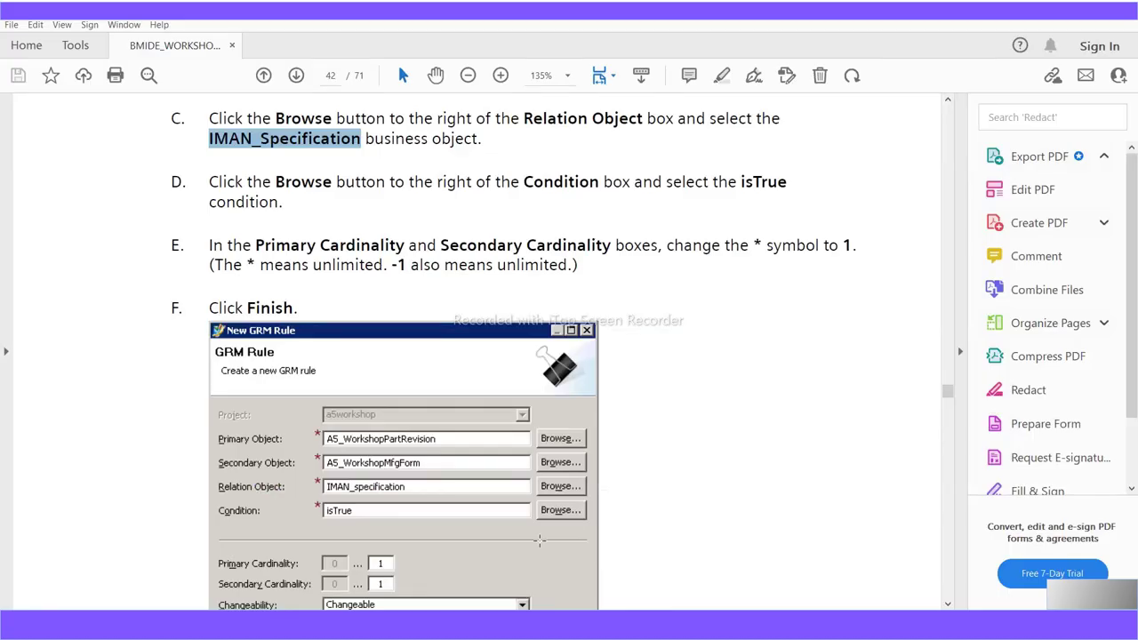
Scroll the guide to steps E and F covering cardinality and Finish
{"action": "scroll", "coordinate": [540, 541], "scroll_direction": "down", "scroll_amount": 1}
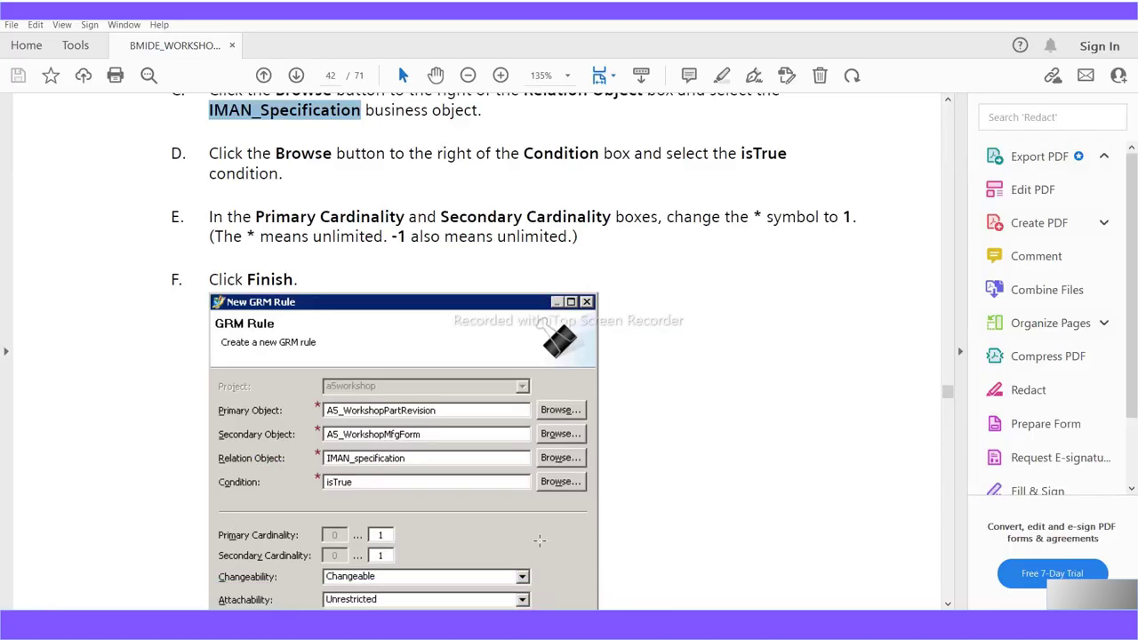
{"action": "scroll", "coordinate": [540, 540], "scroll_direction": "down", "scroll_amount": 1}
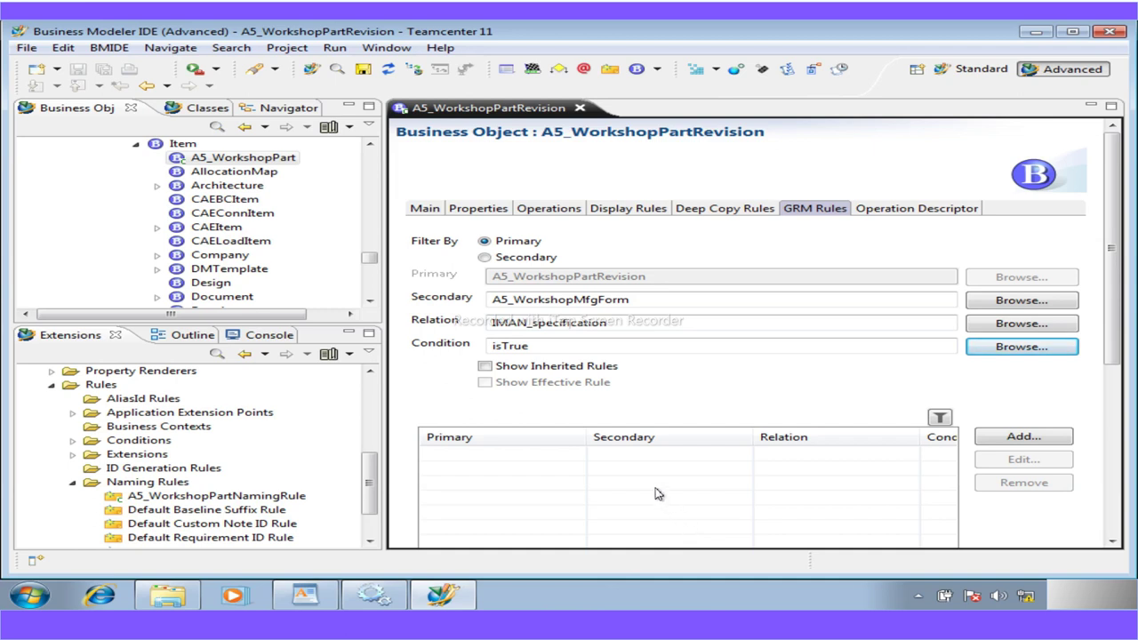
Add a GRM rule with secondary A5_WorkshopMfgForm, relation IMAN_specification and condition isTrue
{"action": "left_click", "coordinate": [1007, 438]}
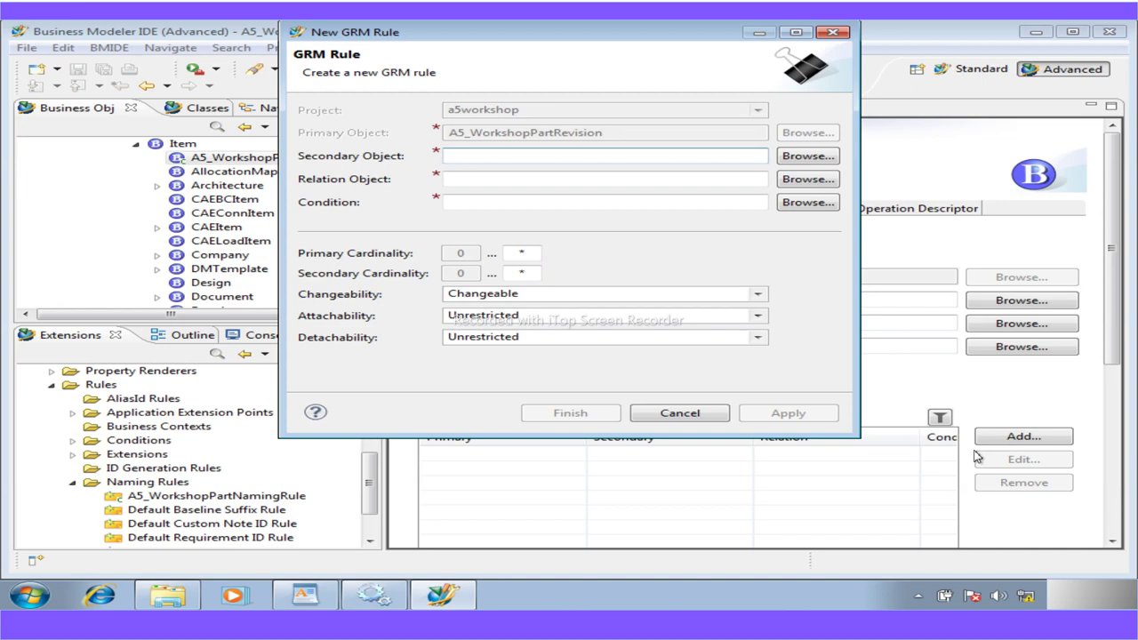
{"action": "left_click", "coordinate": [806, 160]}
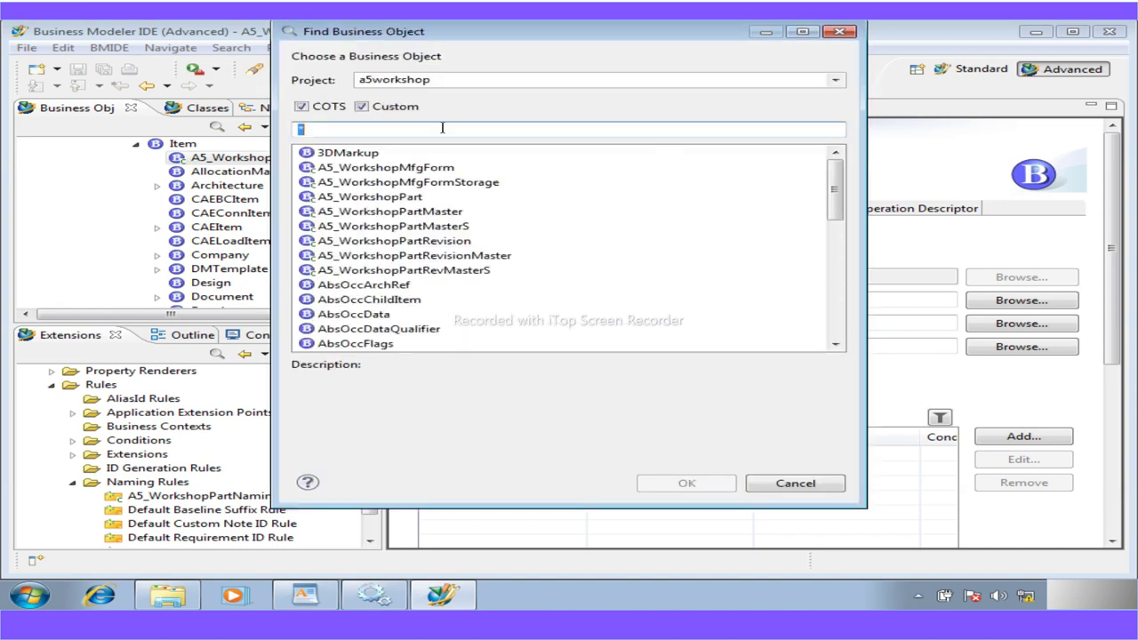
{"action": "double_click", "coordinate": [382, 168]}
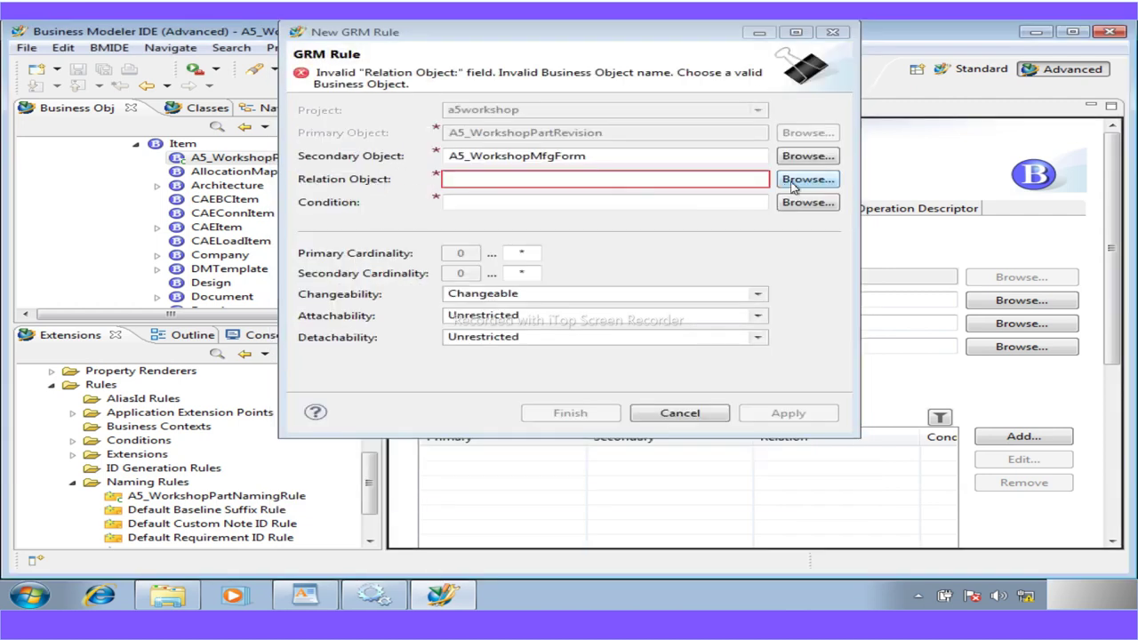
{"action": "left_click", "coordinate": [806, 179]}
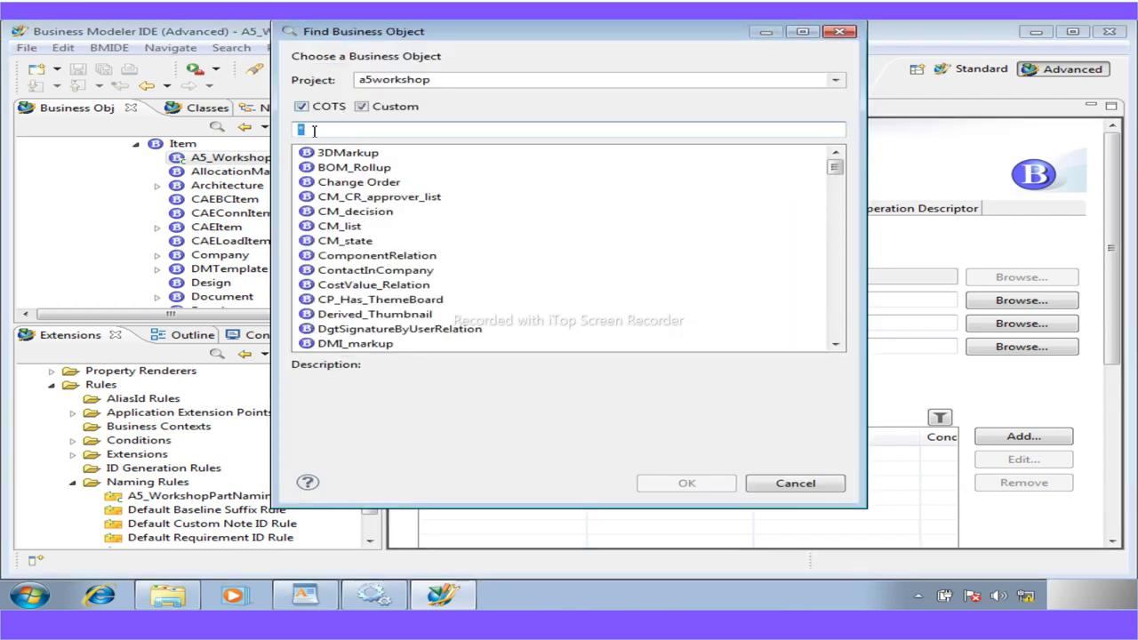
{"action": "type", "text": "IMA"}
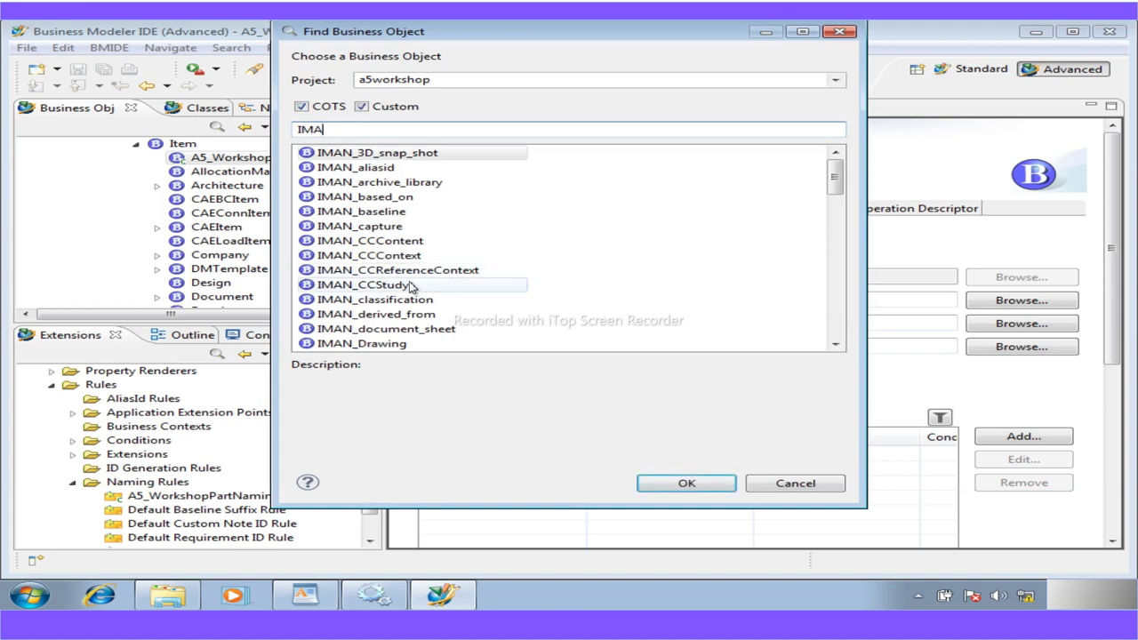
{"action": "type", "text": "N"}
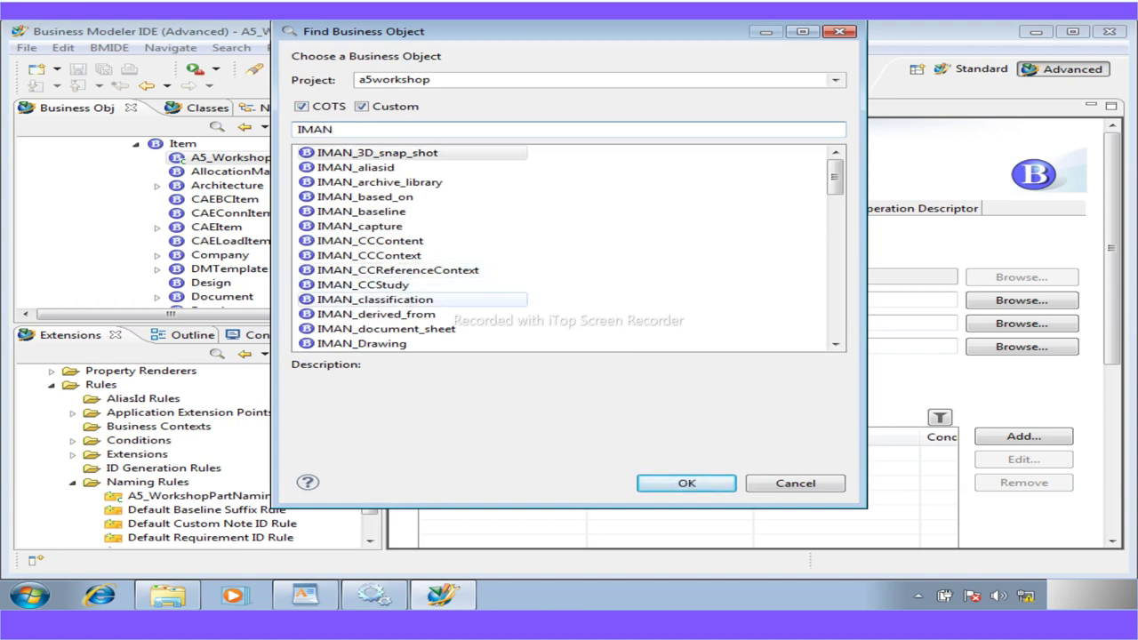
{"action": "type", "text": "_Sp"}
{"action": "double_click", "coordinate": [391, 169]}
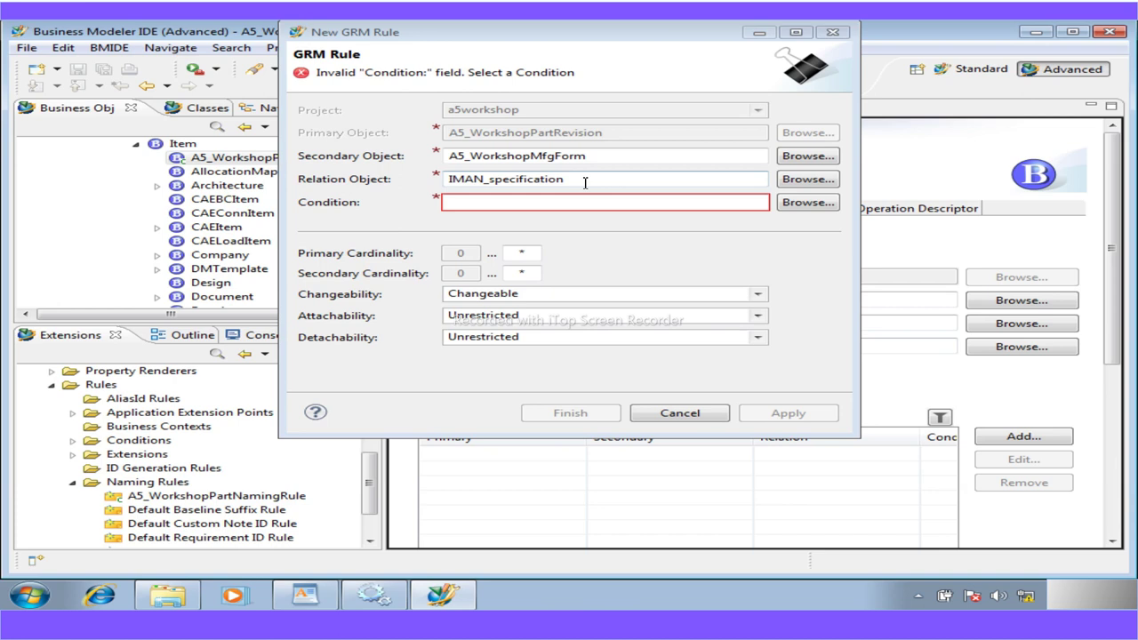
{"action": "left_click", "coordinate": [808, 202]}
{"action": "double_click", "coordinate": [413, 300]}
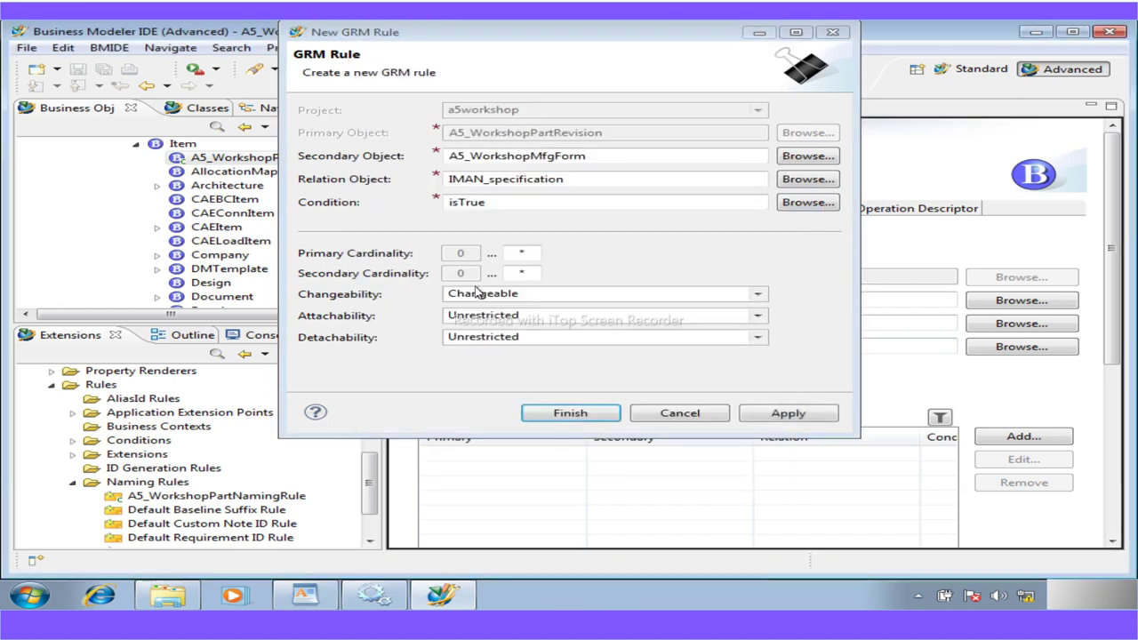
Set primary cardinality upper limit to * and secondary to 1, then finish the rule
{"action": "left_click", "coordinate": [516, 255]}
{"action": "double_click", "coordinate": [514, 255]}
{"action": "type", "text": "*"}
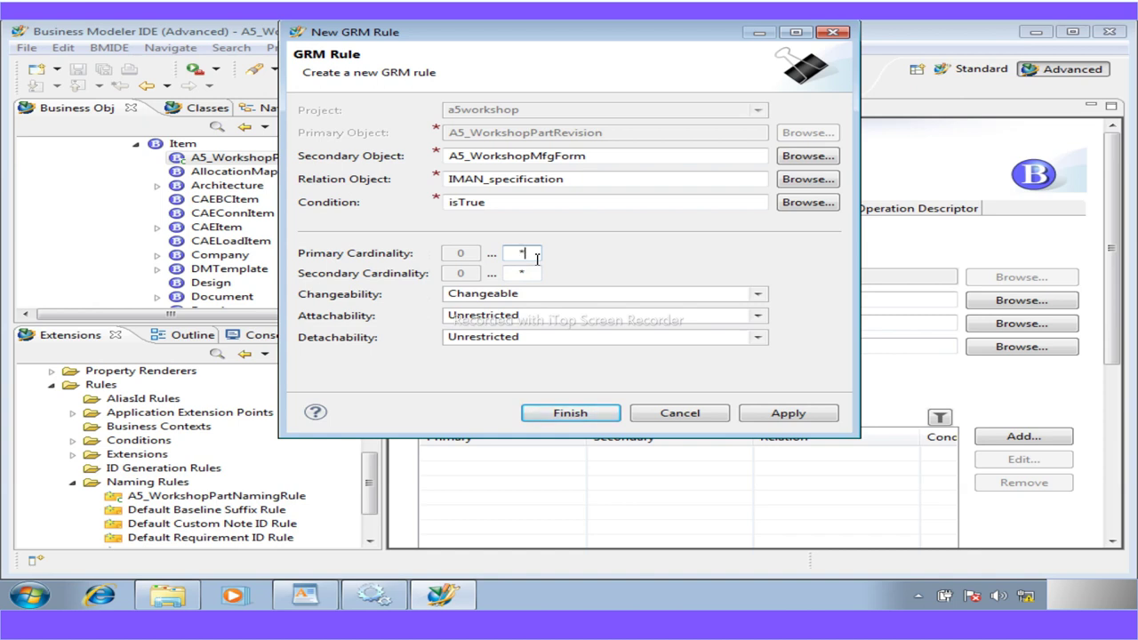
{"action": "left_click", "coordinate": [523, 273]}
{"action": "type", "text": "1"}
{"action": "left_click", "coordinate": [574, 416]}
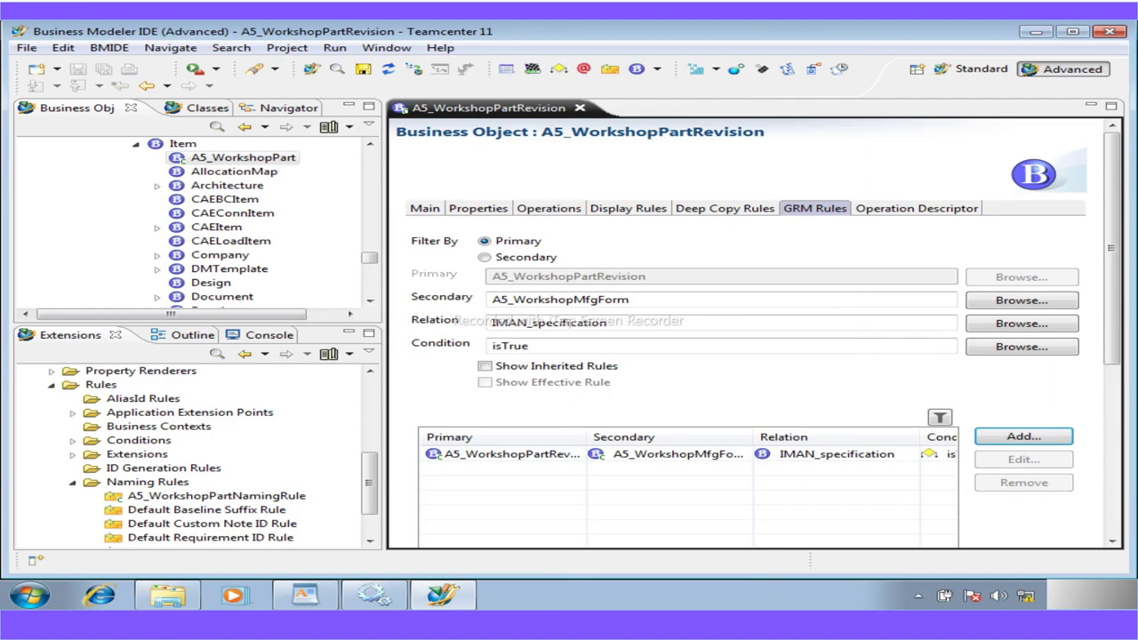
Switch to the PDF guide and scroll to page 43's GRM Rules screenshot and deploy step
{"action": "key", "text": "alt+Tab"}
{"action": "scroll", "coordinate": [444, 453], "scroll_direction": "down", "scroll_amount": 3}
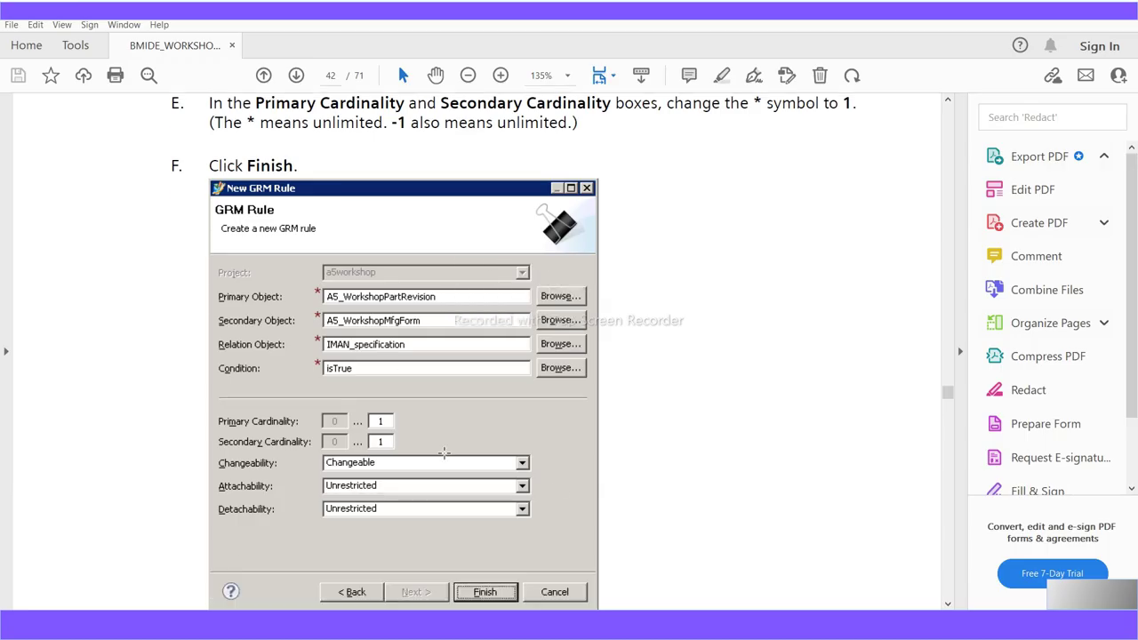
{"action": "scroll", "coordinate": [446, 458], "scroll_direction": "down", "scroll_amount": 10}
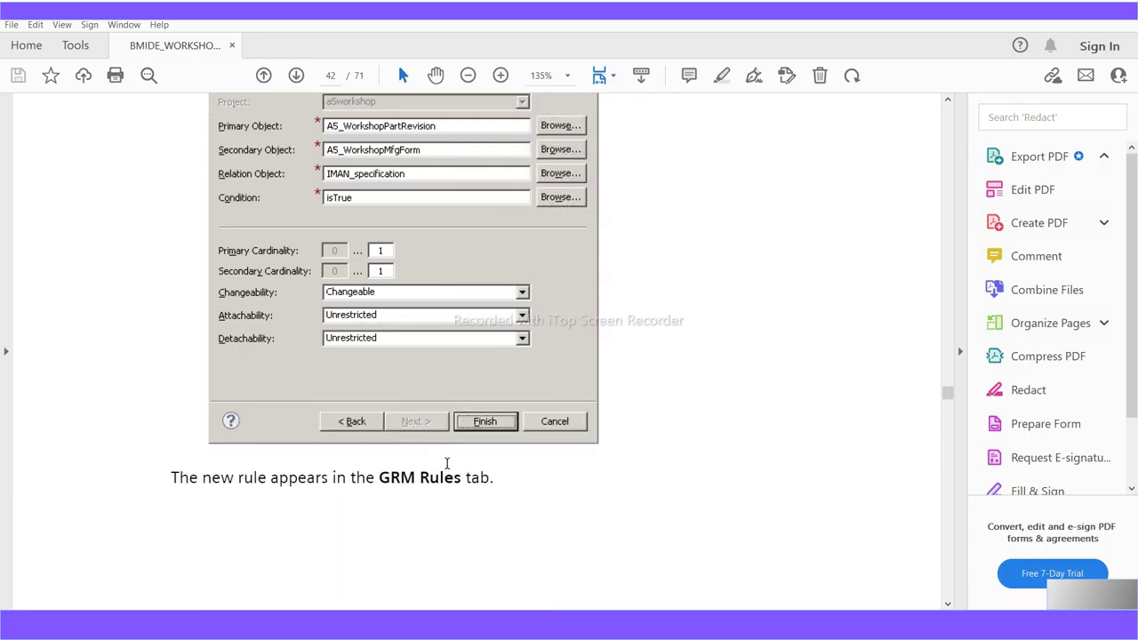
{"action": "scroll", "coordinate": [448, 473], "scroll_direction": "down", "scroll_amount": 10}
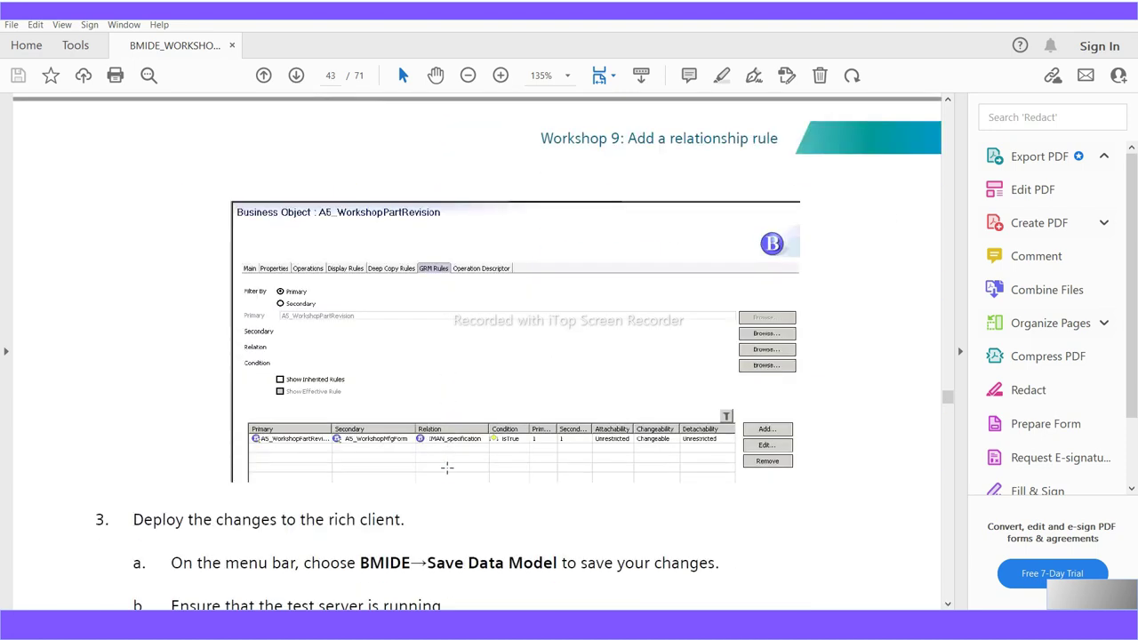
{"action": "scroll", "coordinate": [448, 467], "scroll_direction": "down", "scroll_amount": 6}
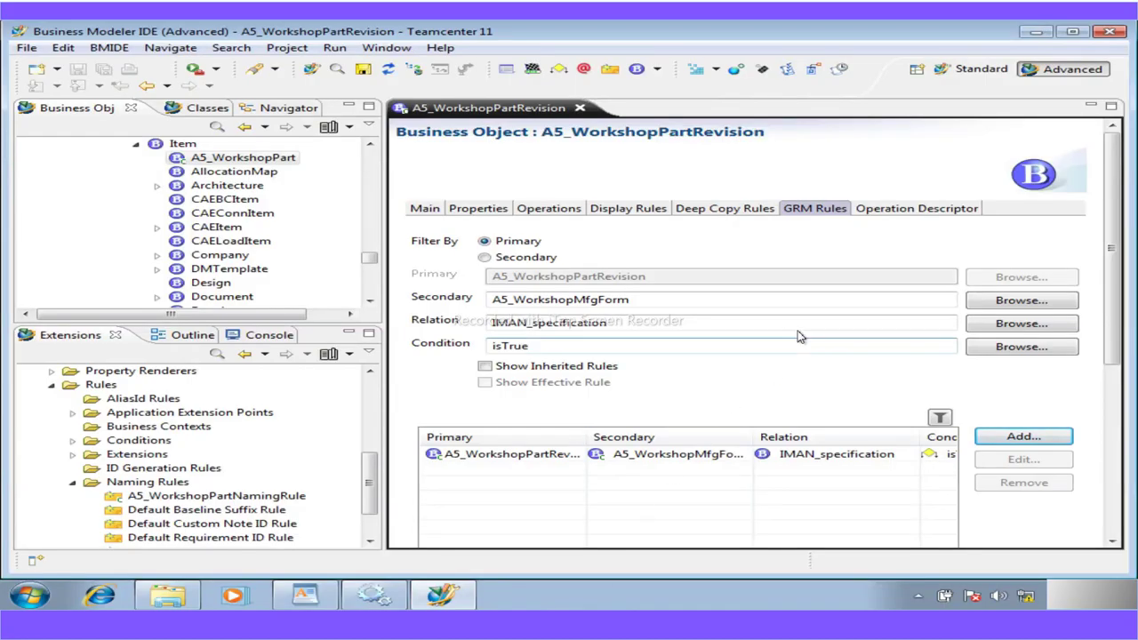
Check the new rule's columns in the GRM Rules table, then save the a5workshop project
{"action": "scroll", "coordinate": [553, 528], "scroll_direction": "down", "scroll_amount": 5}
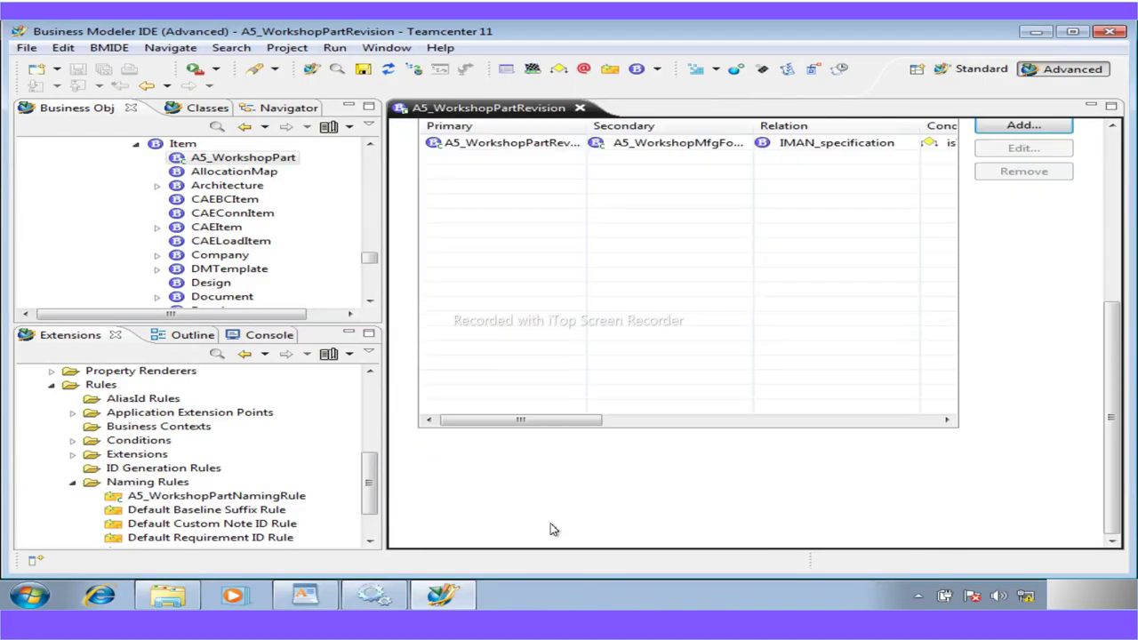
{"action": "left_click_drag", "start_coordinate": [516, 419], "coordinate": [469, 425]}
{"action": "left_click_drag", "start_coordinate": [1111, 338], "coordinate": [1092, 136]}
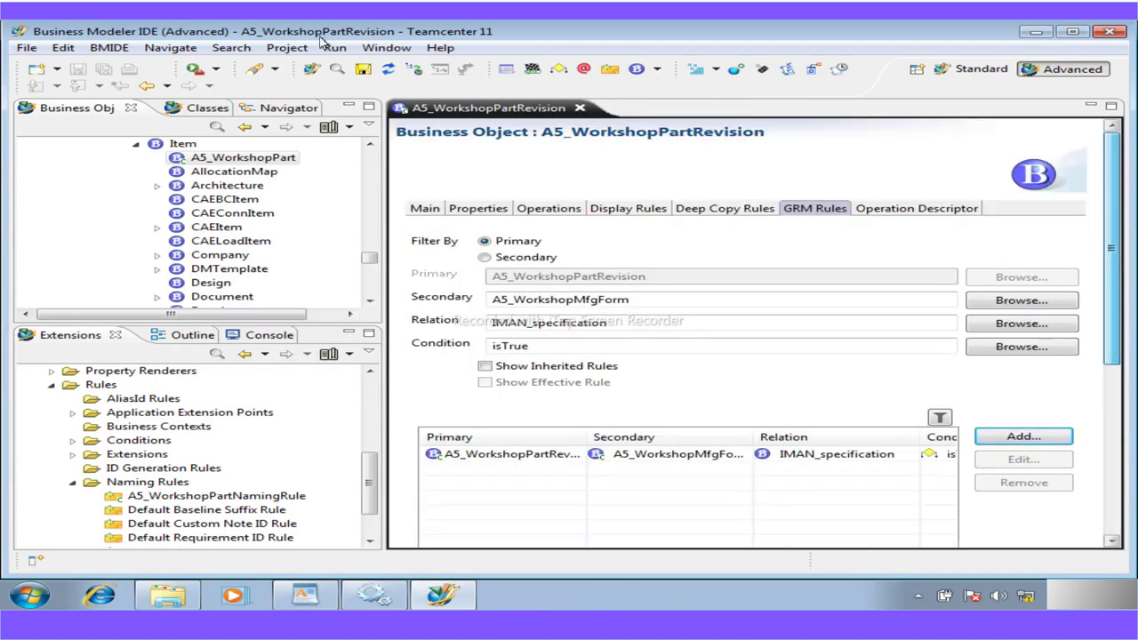
{"action": "left_click", "coordinate": [362, 69]}
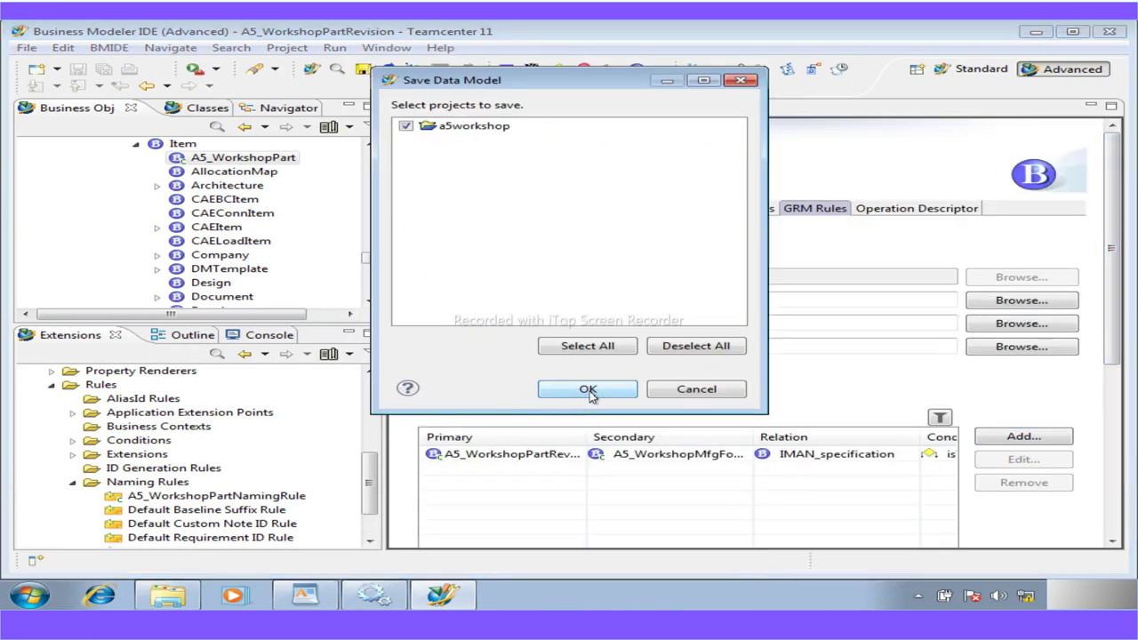
{"action": "left_click", "coordinate": [587, 389]}
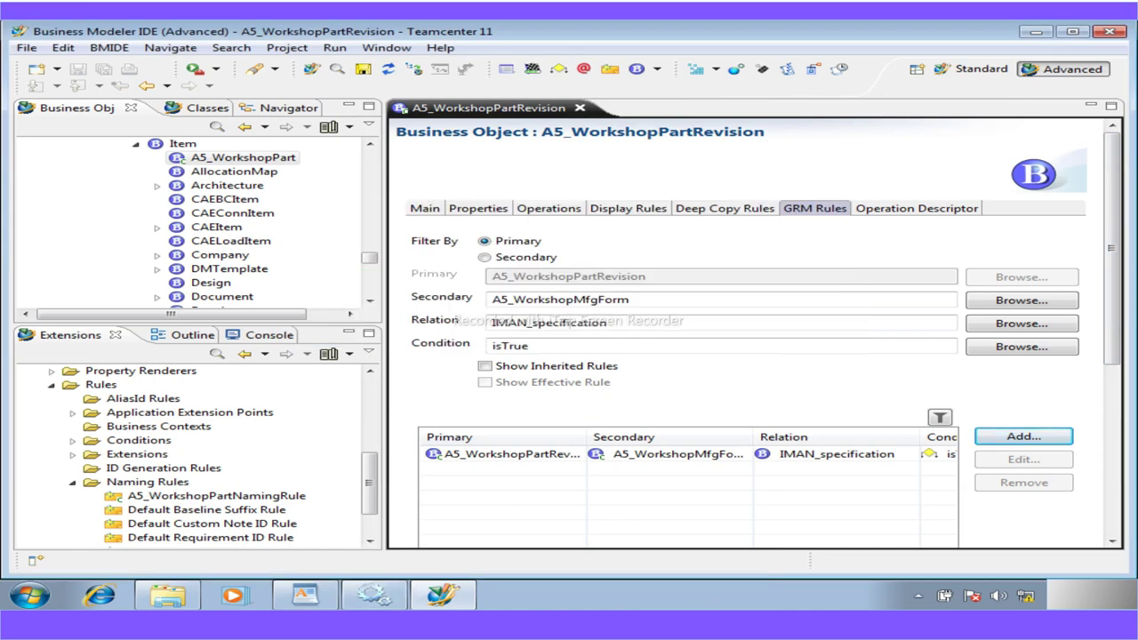
Bring up the PDF guide, scroll to page 44, and highlight the 'Workshop 10: Add deep copy rules' heading
{"action": "mouse_move", "coordinate": [635, 596]}
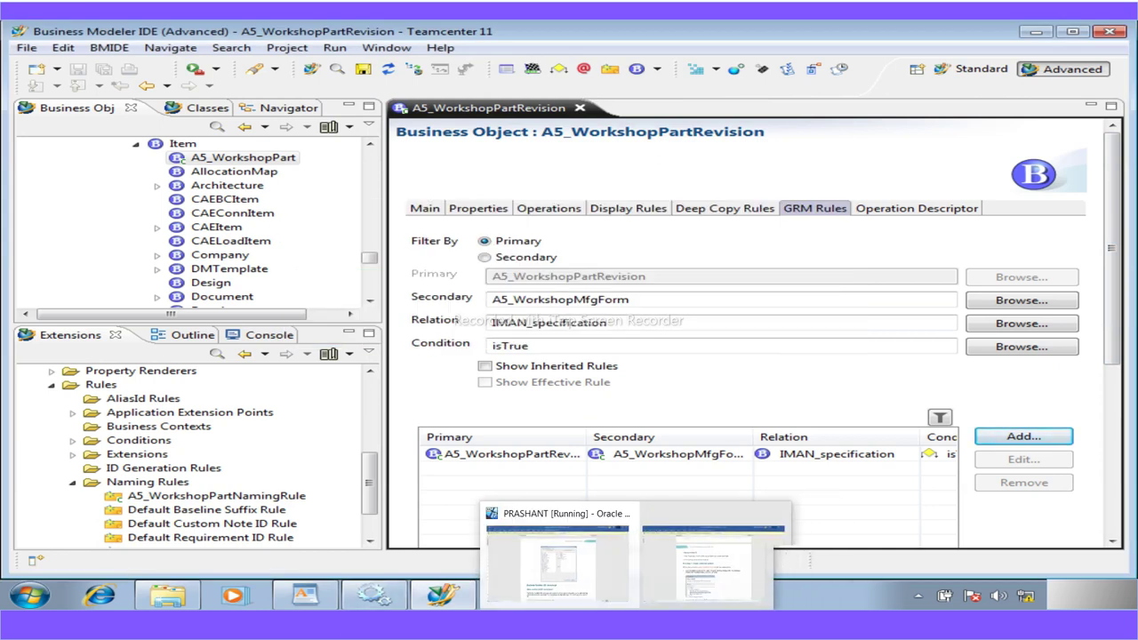
{"action": "left_click", "coordinate": [713, 562]}
{"action": "scroll", "coordinate": [452, 337], "scroll_direction": "down", "scroll_amount": 10}
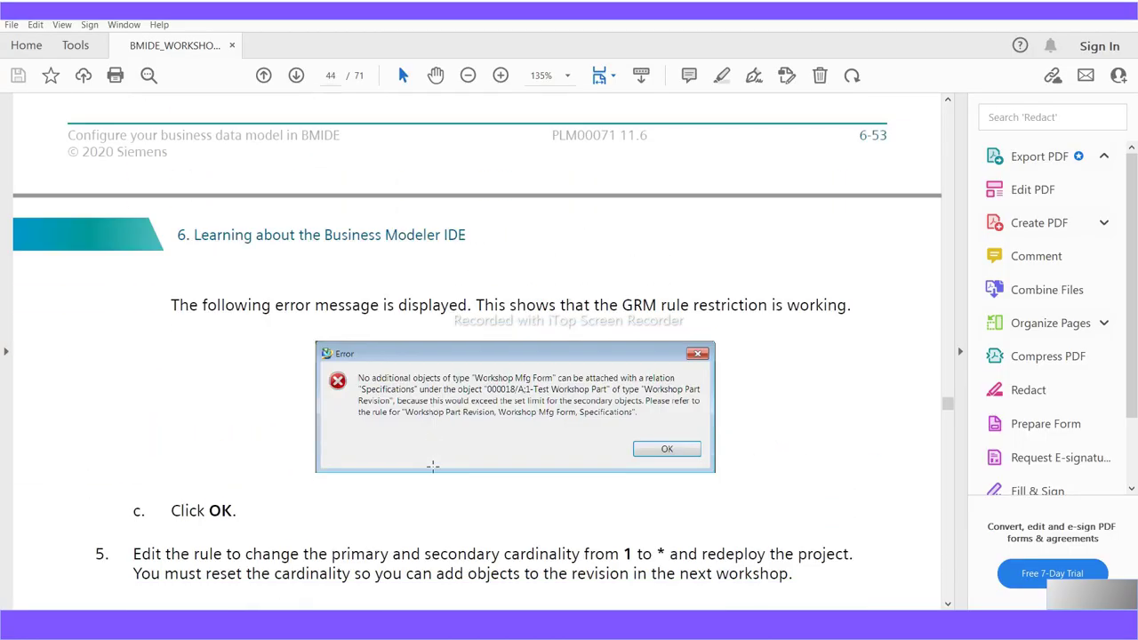
{"action": "scroll", "coordinate": [433, 465], "scroll_direction": "down", "scroll_amount": 4}
{"action": "scroll", "coordinate": [436, 462], "scroll_direction": "down", "scroll_amount": 3}
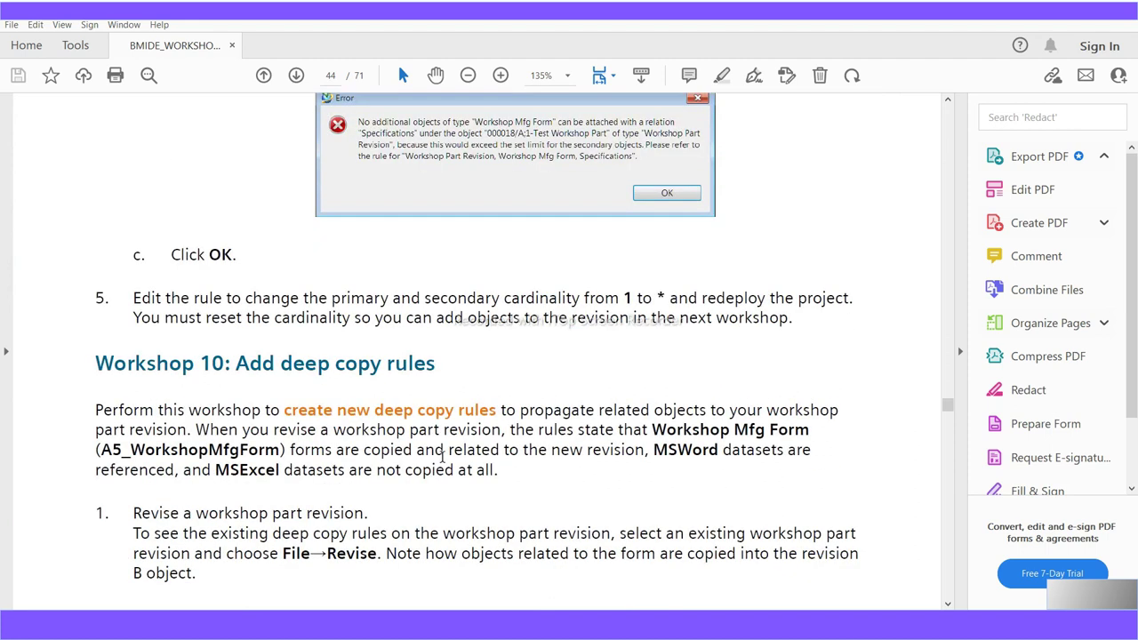
{"action": "left_click_drag", "start_coordinate": [436, 364], "coordinate": [234, 364]}
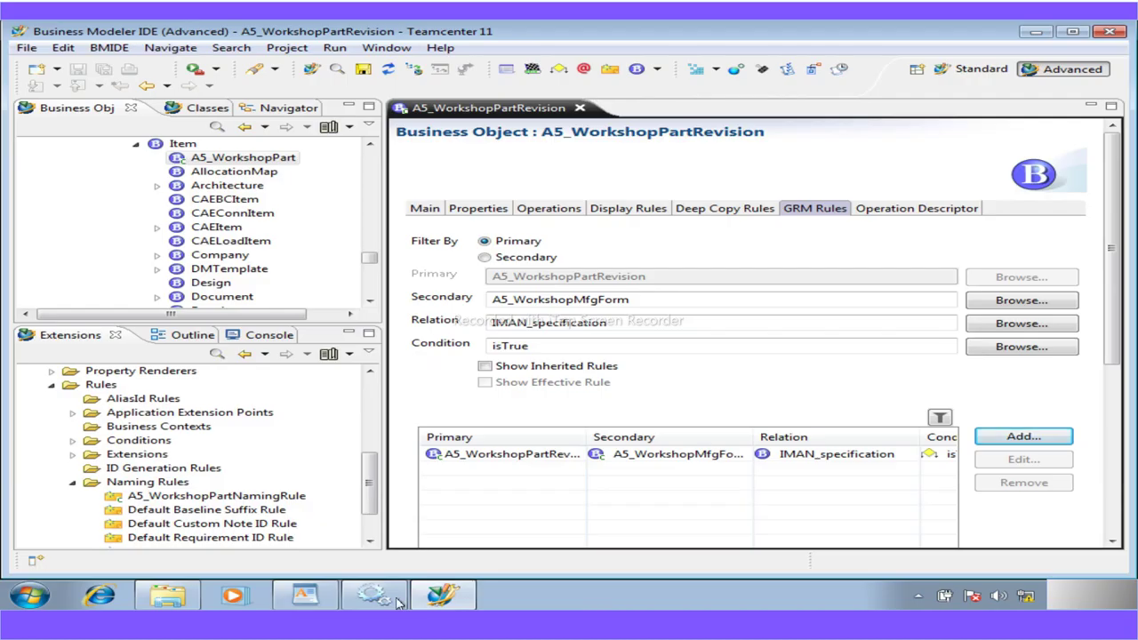
Minimize the Business Modeler IDE and other open windows to reveal the desktop
{"action": "left_click", "coordinate": [1038, 32]}
{"action": "left_click", "coordinate": [1027, 41]}
{"action": "left_click", "coordinate": [1038, 27]}
Open the BMIDE_Workshop notes, highlight the Workshop 10, 11 and 13 lines, then minimize Notepad
{"action": "double_click", "coordinate": [46, 371]}
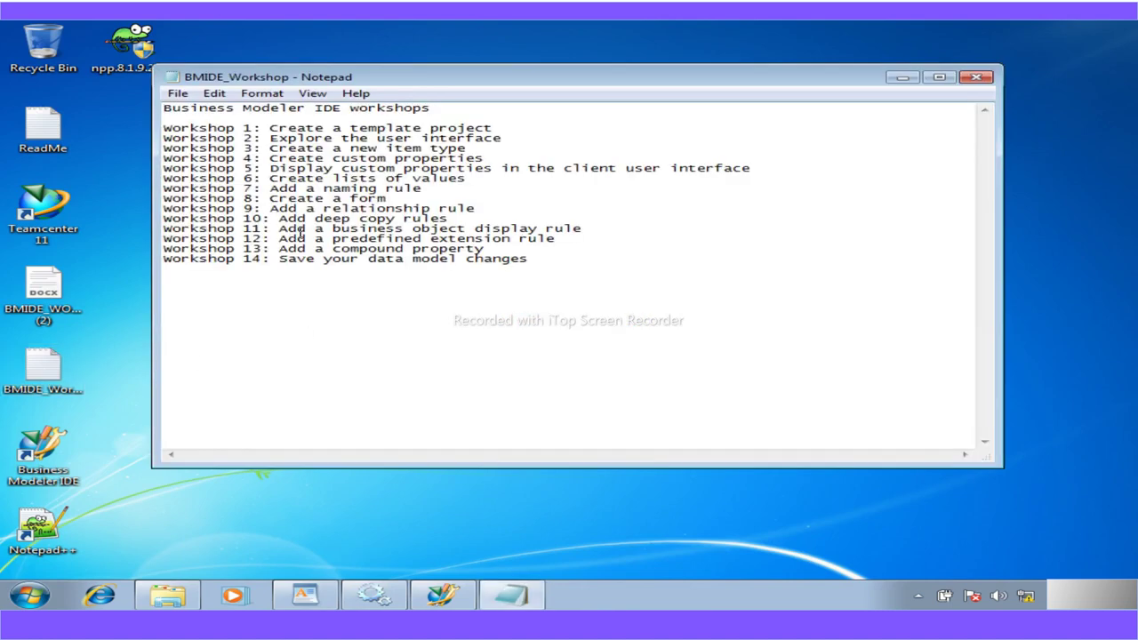
{"action": "left_click_drag", "start_coordinate": [590, 231], "coordinate": [160, 220]}
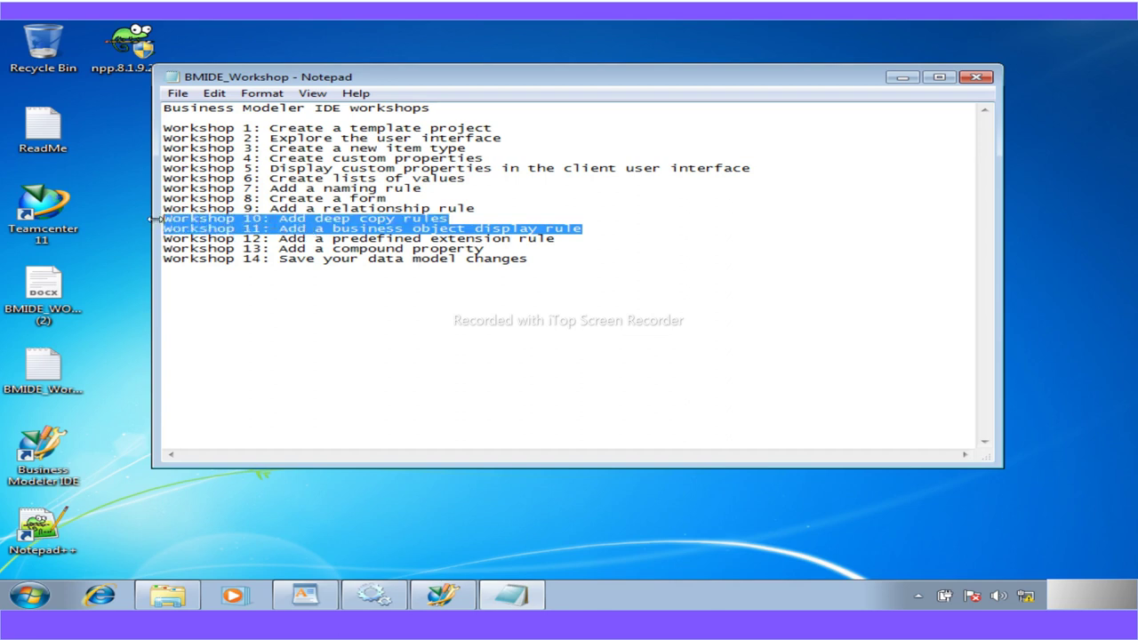
{"action": "left_click_drag", "start_coordinate": [487, 250], "coordinate": [158, 251]}
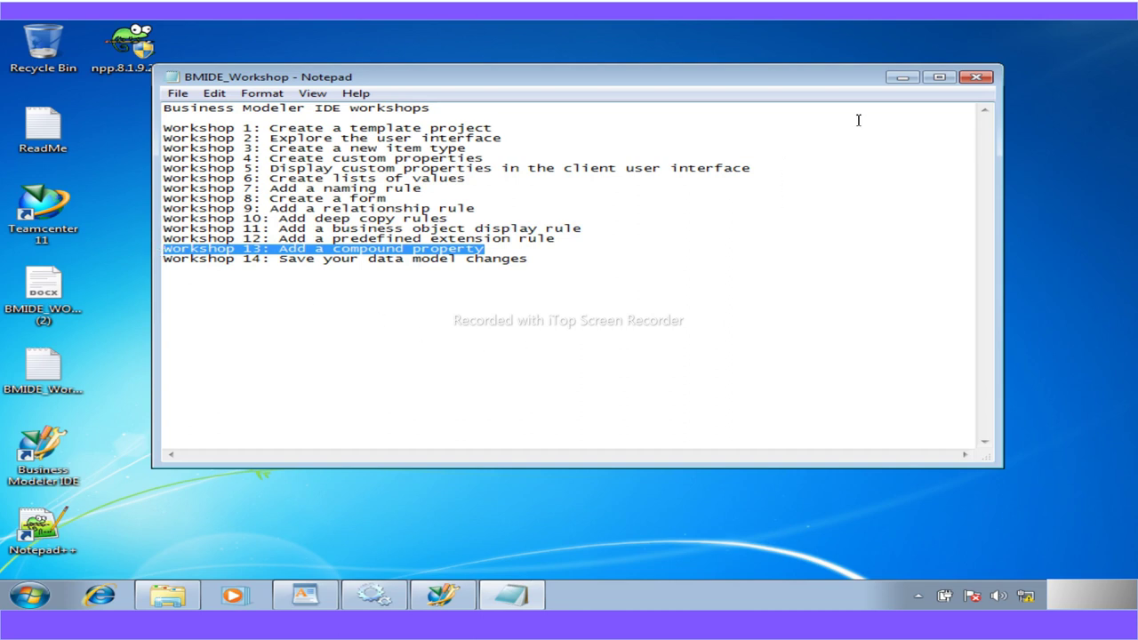
{"action": "left_click", "coordinate": [901, 77]}
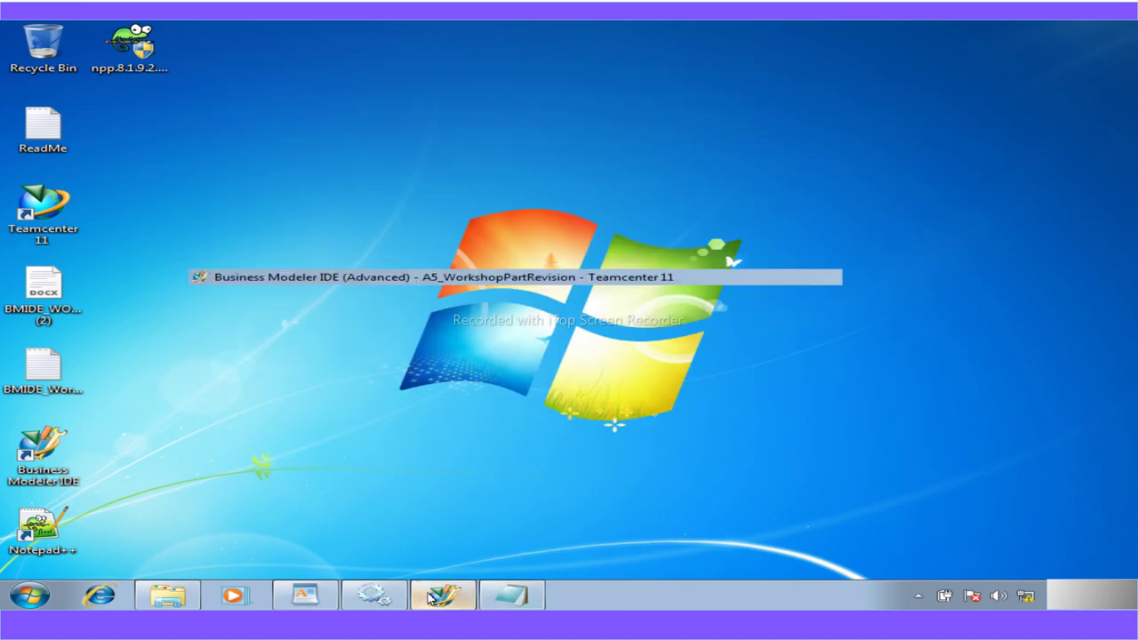
Restore Business Modeler IDE, open BMIDE > Deploy Template, then cancel the deployment
{"action": "left_click", "coordinate": [430, 598]}
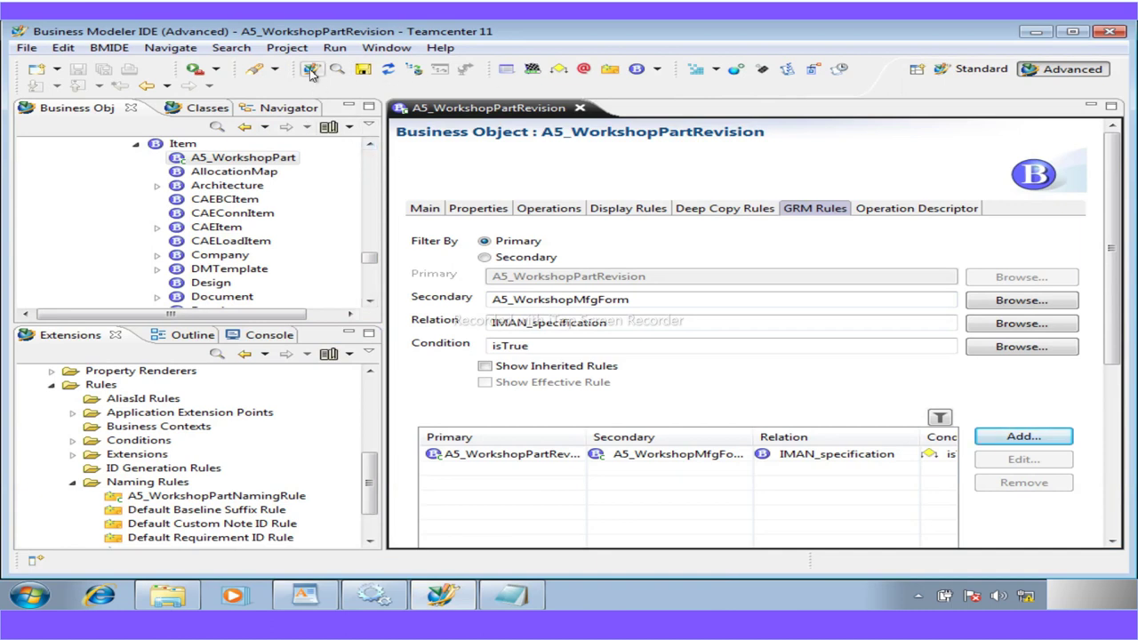
{"action": "left_click", "coordinate": [109, 47]}
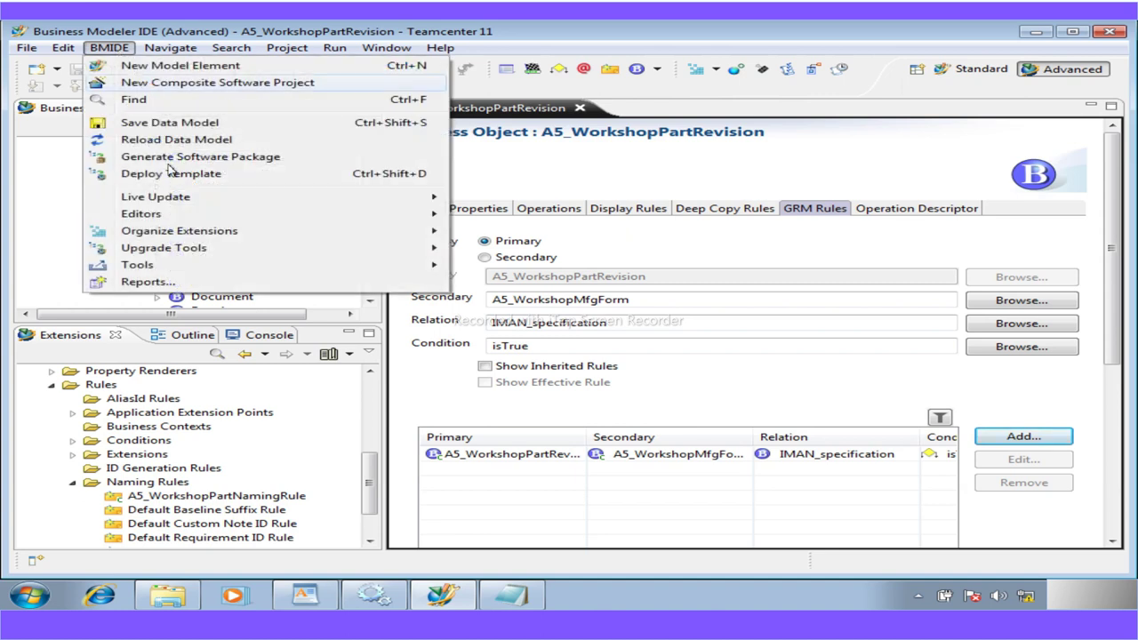
{"action": "left_click", "coordinate": [217, 173]}
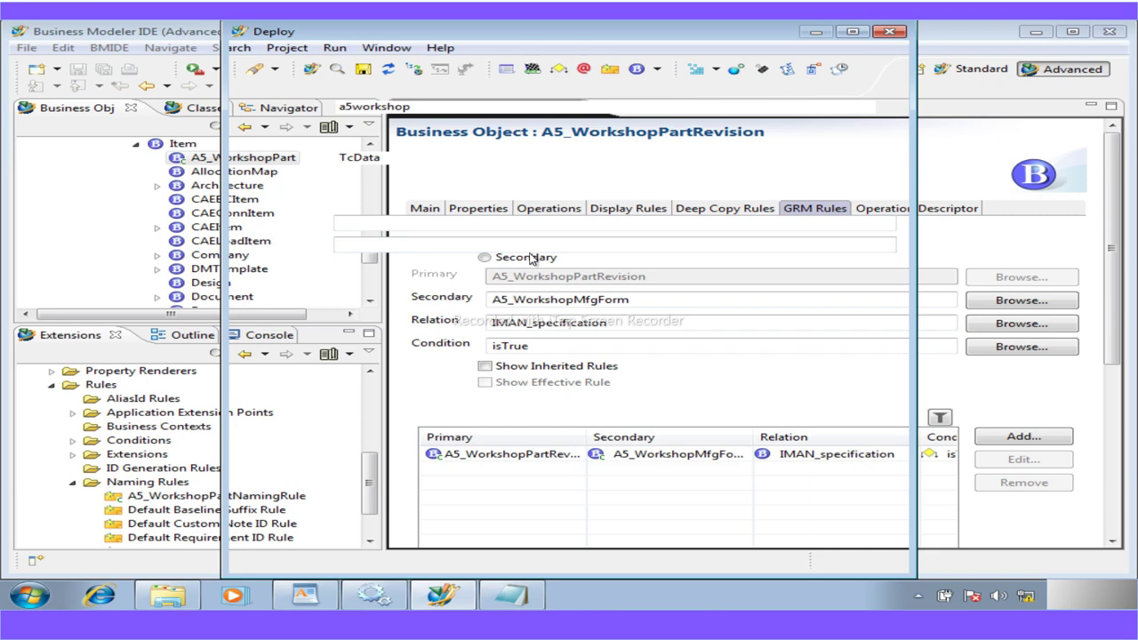
{"action": "mouse_move", "coordinate": [640, 34]}
{"action": "left_mouse_down"}
{"action": "mouse_move", "coordinate": [650, 70]}
{"action": "mouse_move", "coordinate": [660, 49]}
{"action": "mouse_move", "coordinate": [637, 47]}
{"action": "left_mouse_up"}
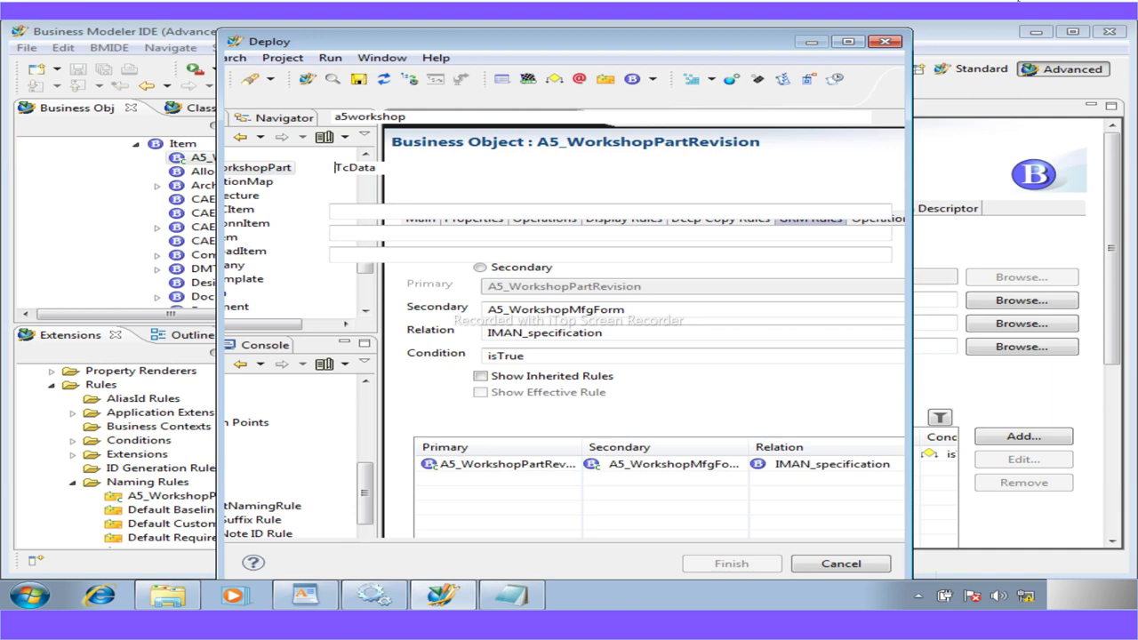
{"action": "left_click", "coordinate": [841, 564]}
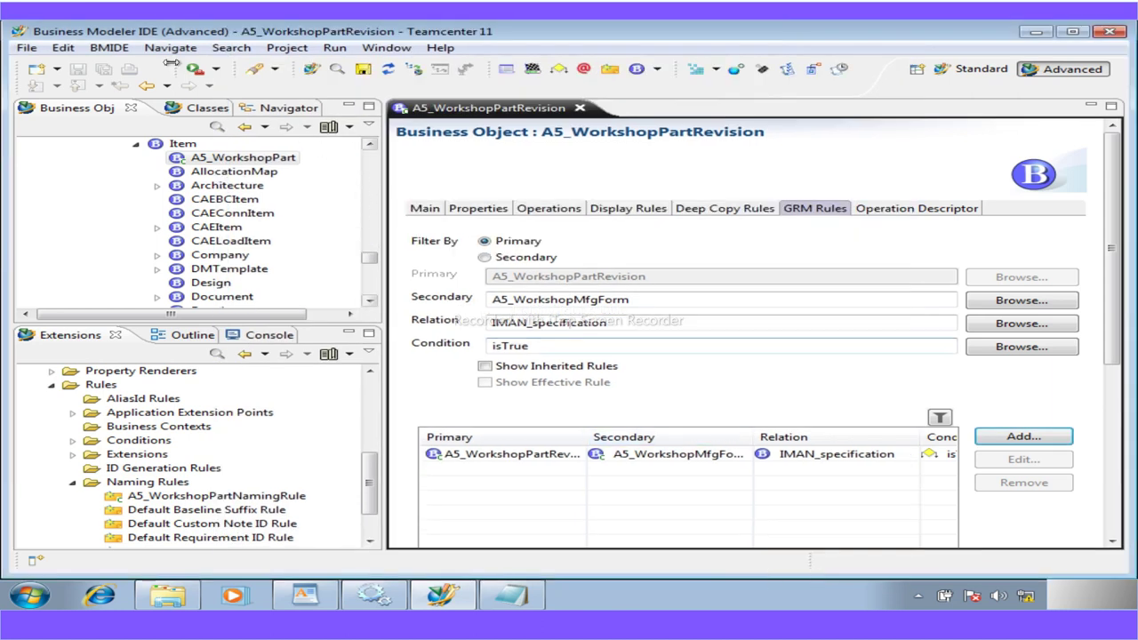
Reopen Deploy Template for a5workshop, enter the server password, and connect to the TcData profile
{"action": "left_click", "coordinate": [108, 47]}
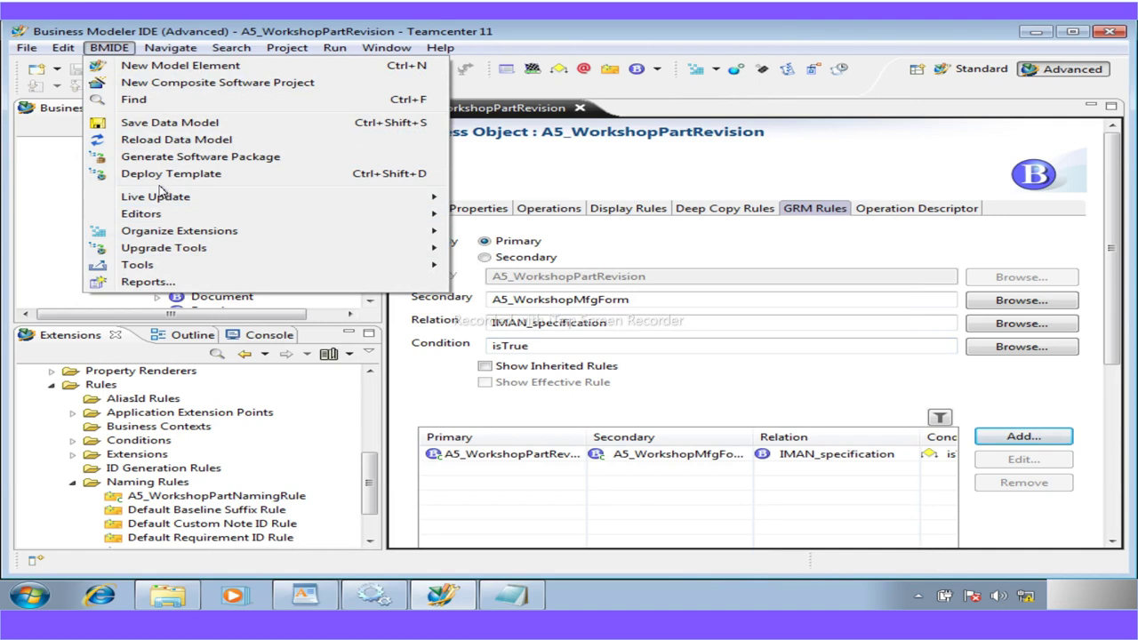
{"action": "left_click", "coordinate": [169, 173]}
{"action": "left_click", "coordinate": [365, 203]}
{"action": "type", "text": "infod"}
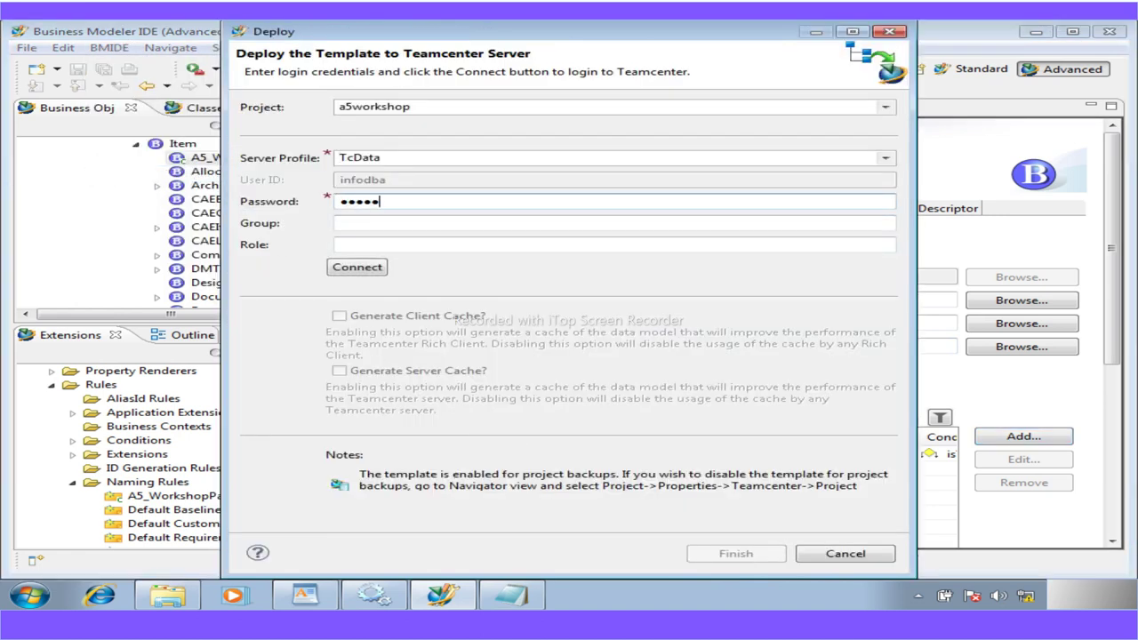
{"action": "key", "text": "BackSpace"}
{"action": "key", "text": "BackSpace"}
{"action": "key", "text": "BackSpace"}
{"action": "key", "text": "BackSpace"}
{"action": "key", "text": "BackSpace"}
{"action": "type", "text": "inf"}
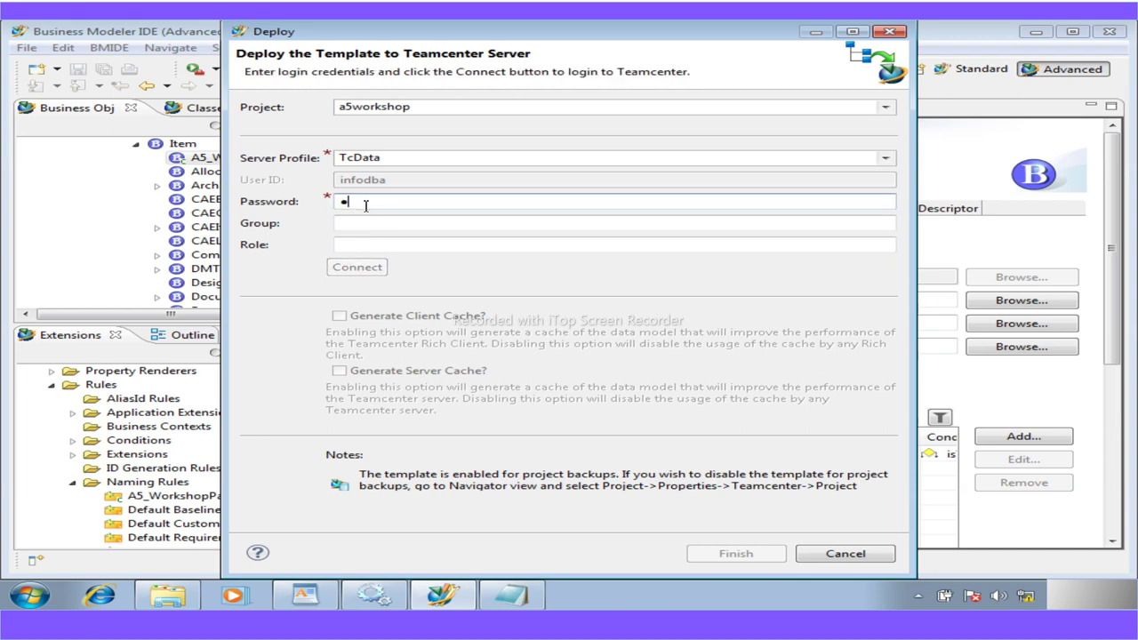
{"action": "type", "text": "odba"}
{"action": "left_click", "coordinate": [359, 268]}
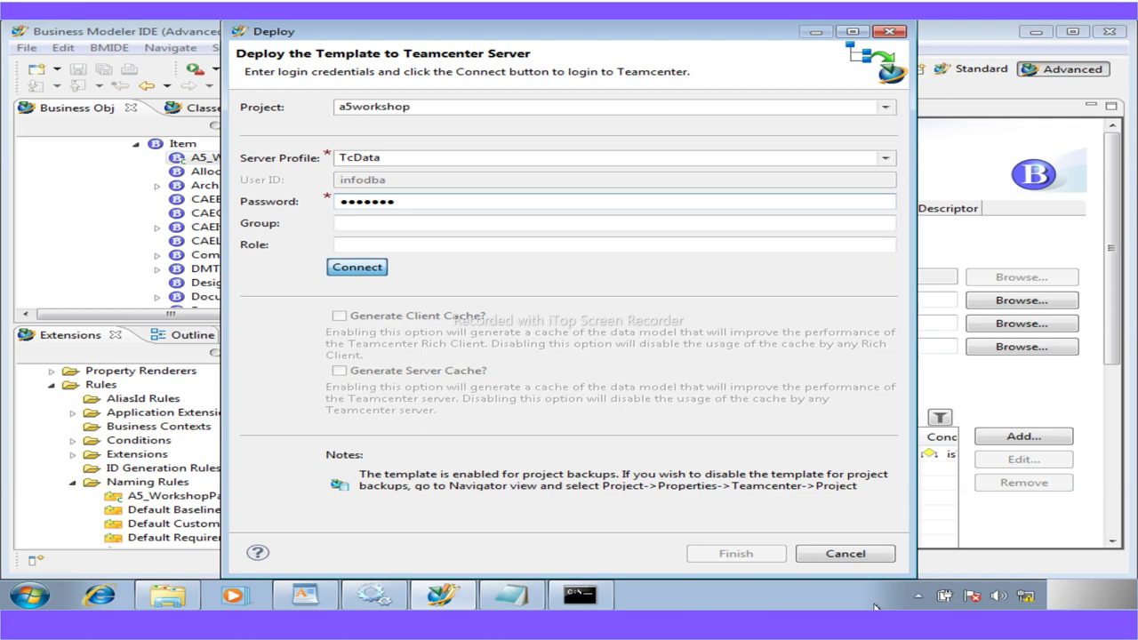
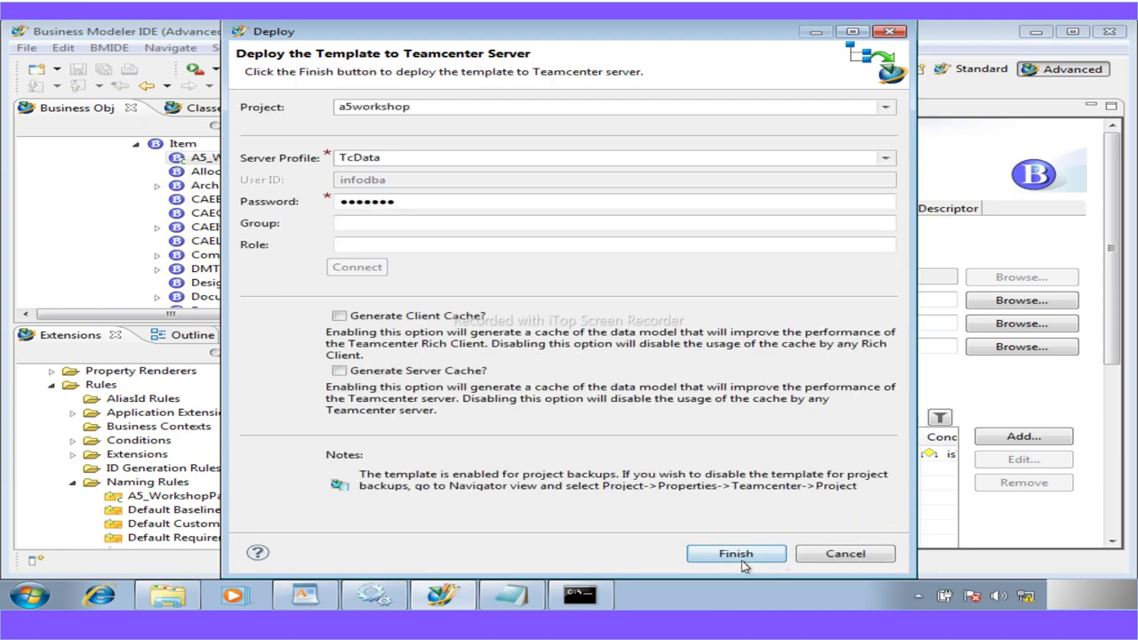
Deploy the a5workshop template to the TcData server, confirm the successful results, and minimize BMIDE
{"action": "left_click", "coordinate": [742, 558]}
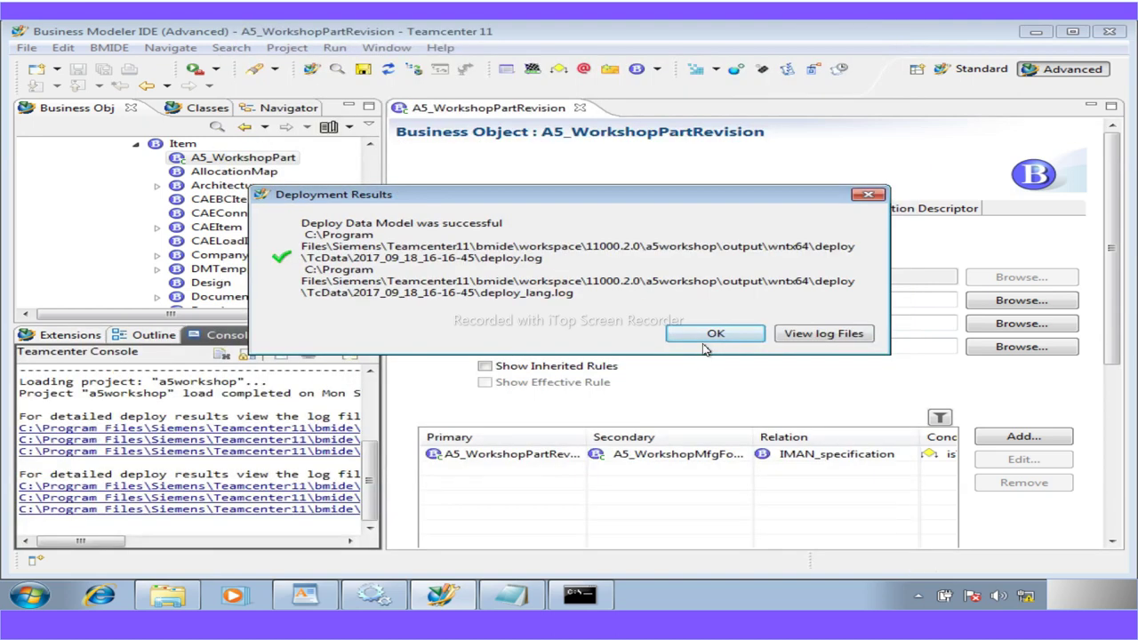
{"action": "left_click", "coordinate": [714, 334]}
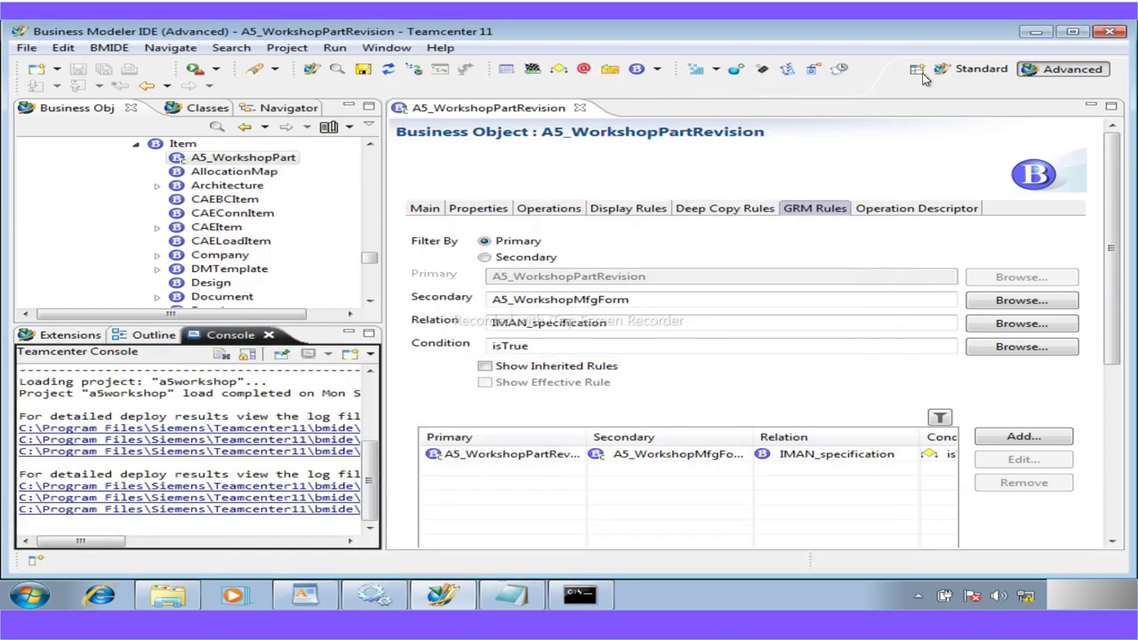
{"action": "left_click", "coordinate": [1033, 32]}
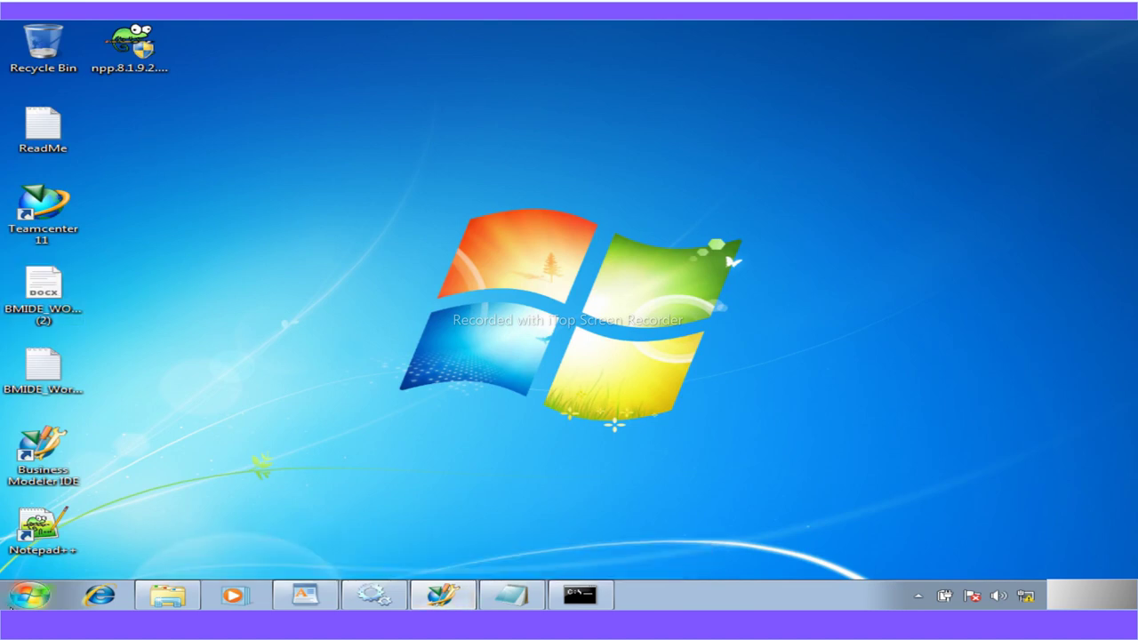
Launch the Teamcenter 11 rich client from the Start menu
{"action": "left_click", "coordinate": [23, 595]}
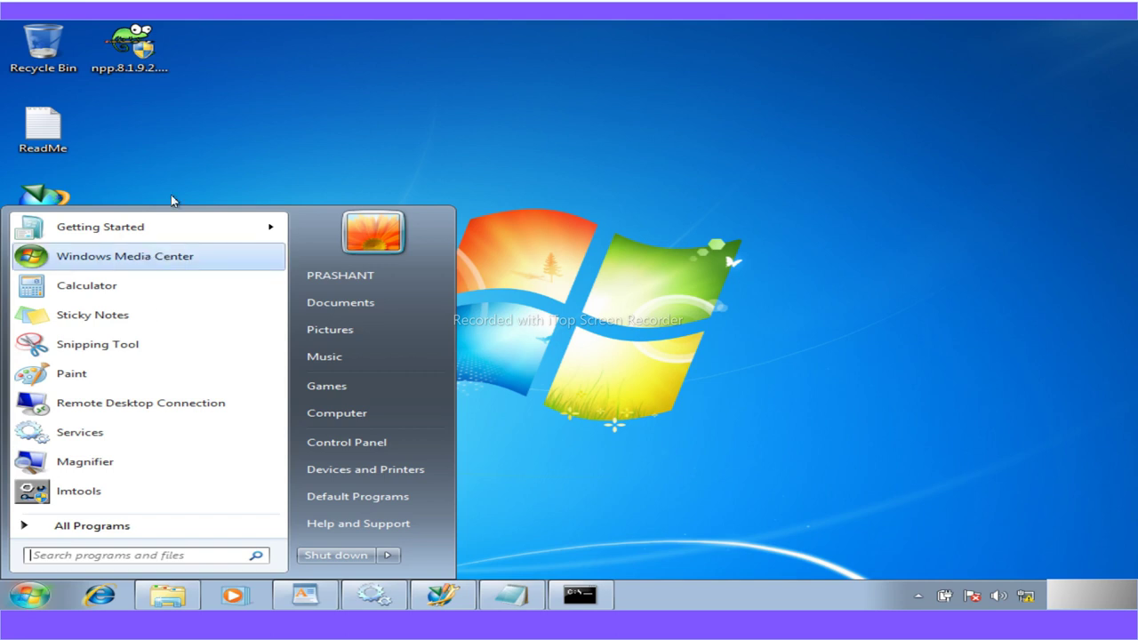
{"action": "left_click", "coordinate": [78, 528]}
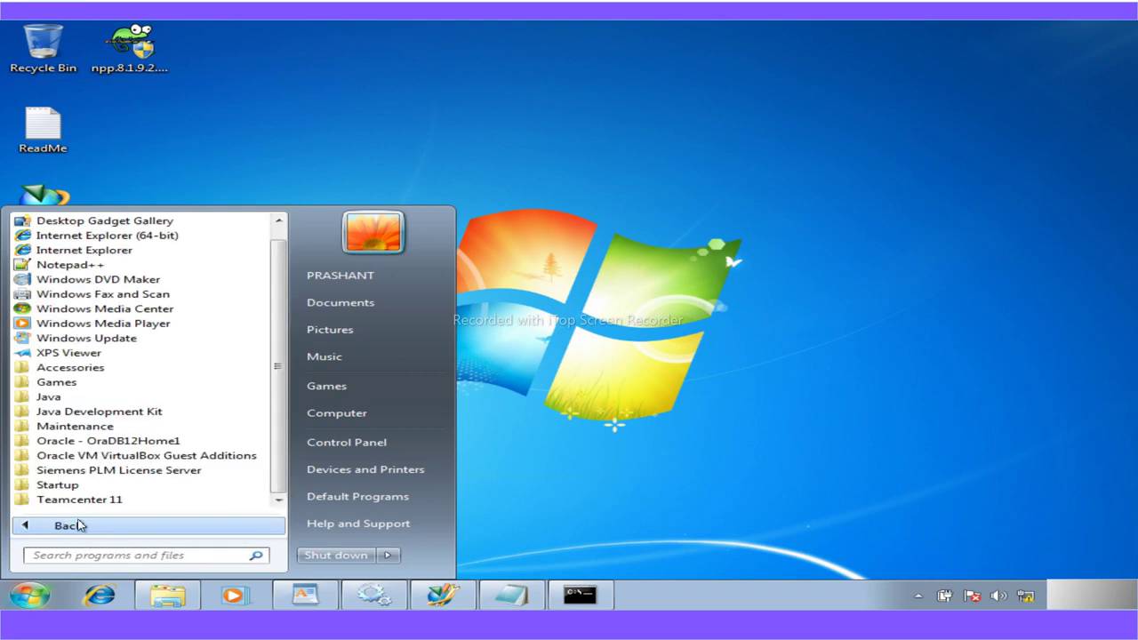
{"action": "left_click", "coordinate": [86, 503]}
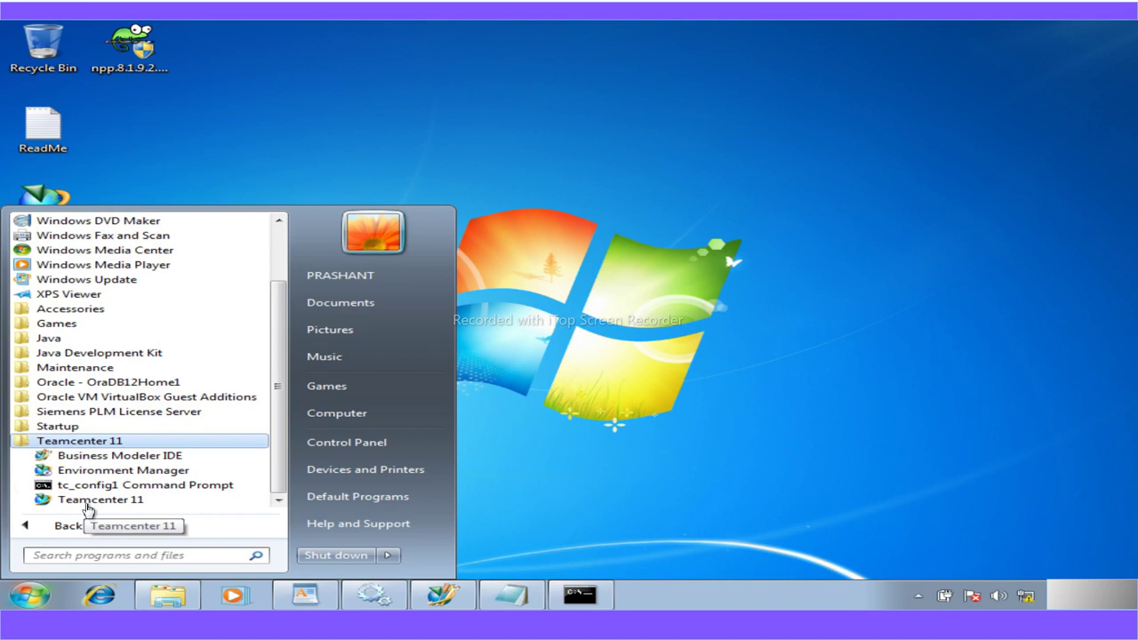
{"action": "left_click", "coordinate": [86, 501]}
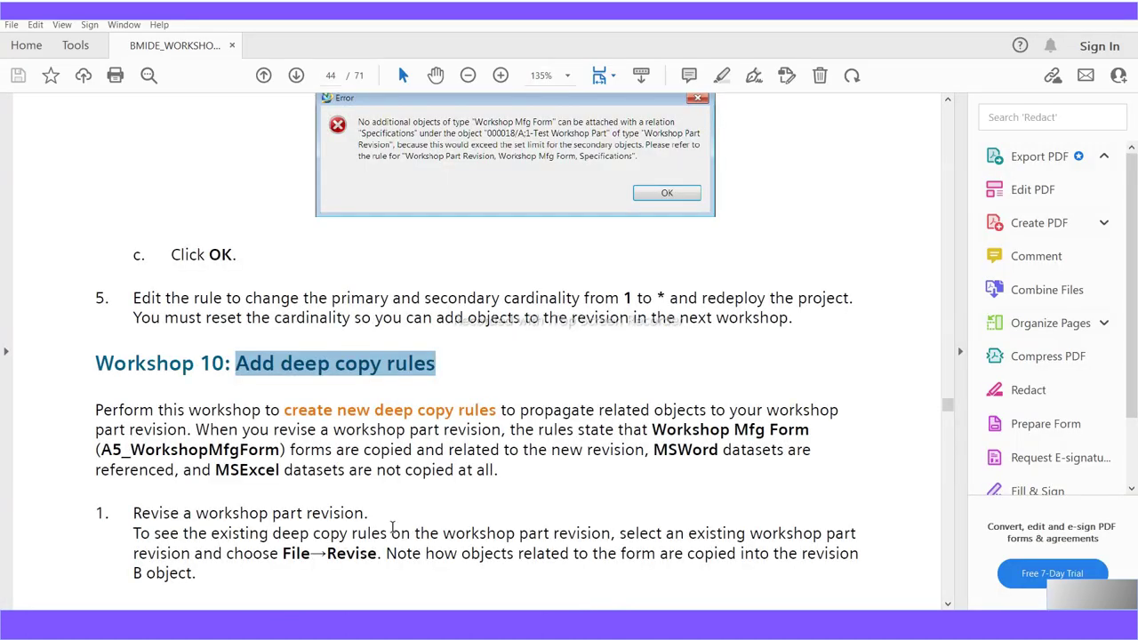
Bring up the BMIDE_Workshop notes and highlight the workshop 7, 8 and 9 lines
{"action": "scroll", "coordinate": [393, 533], "scroll_direction": "up", "scroll_amount": 1}
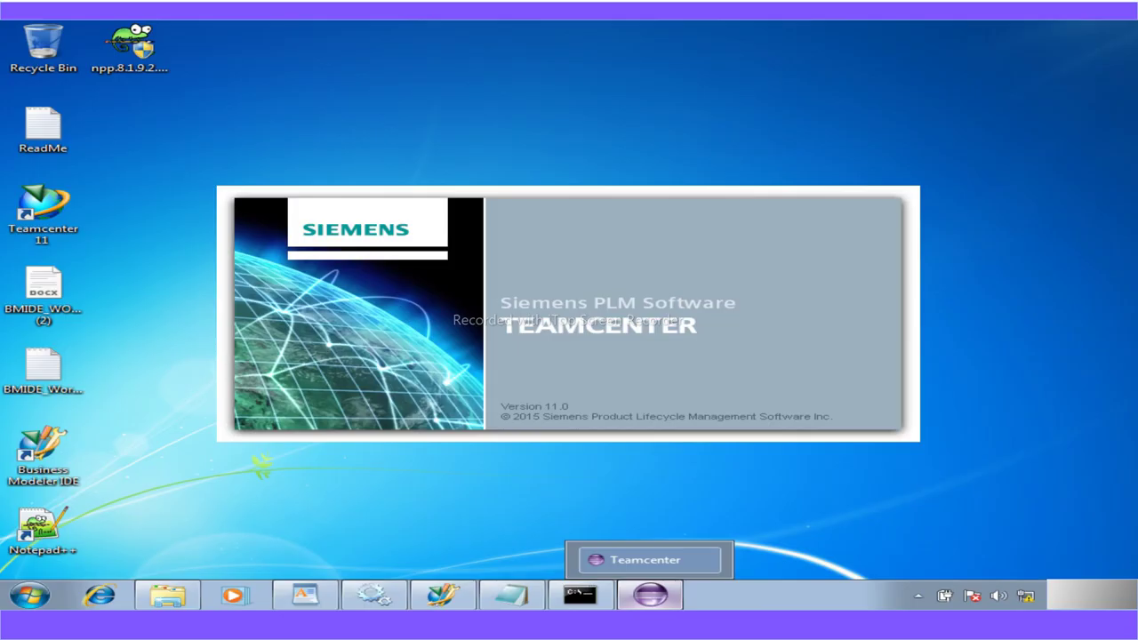
{"action": "mouse_move", "coordinate": [508, 596]}
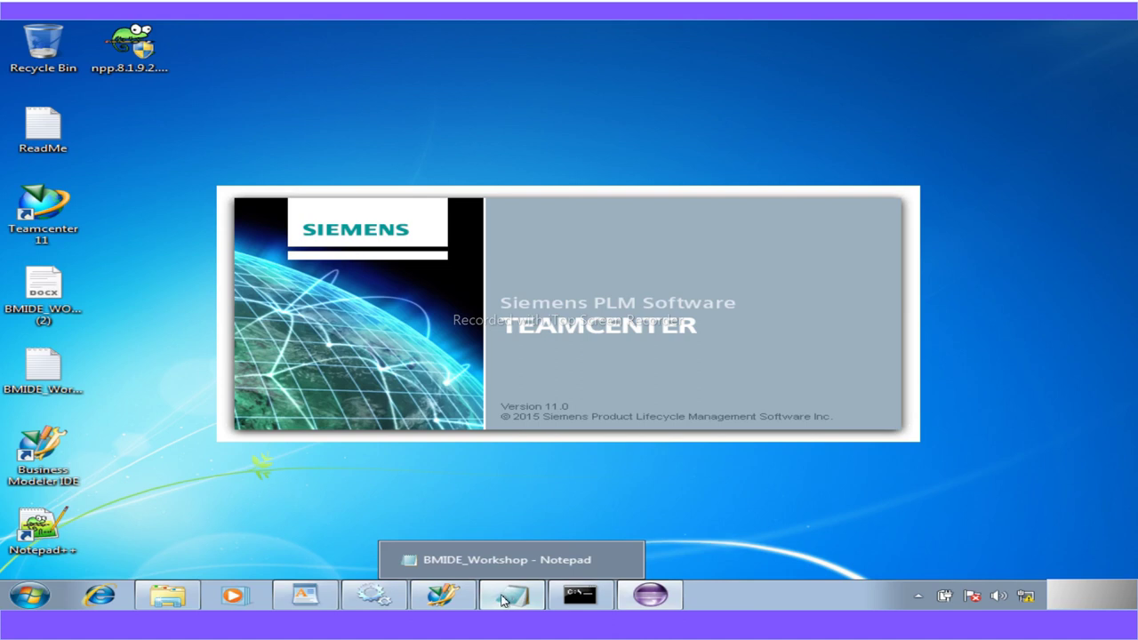
{"action": "left_click", "coordinate": [509, 596]}
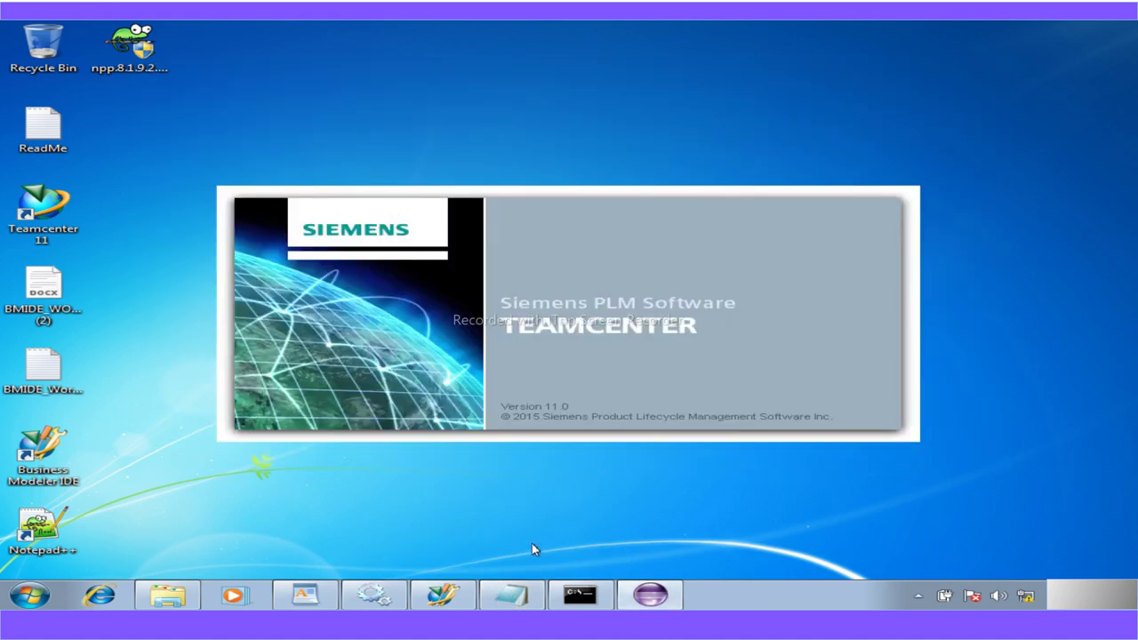
{"action": "left_click", "coordinate": [509, 596]}
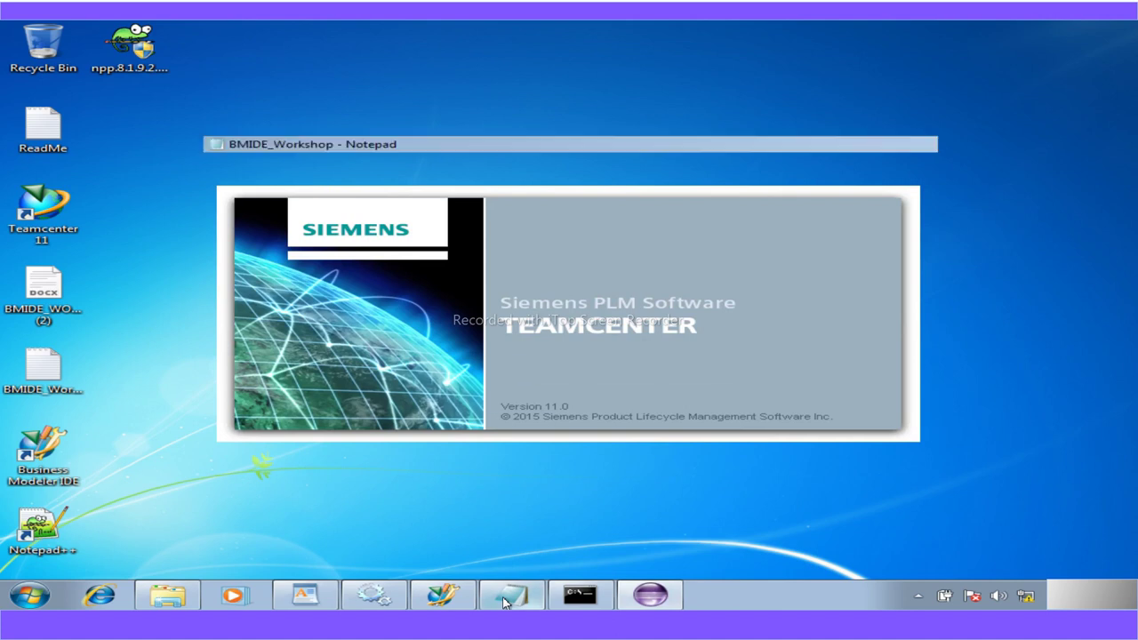
{"action": "left_click_drag", "start_coordinate": [422, 189], "coordinate": [270, 189]}
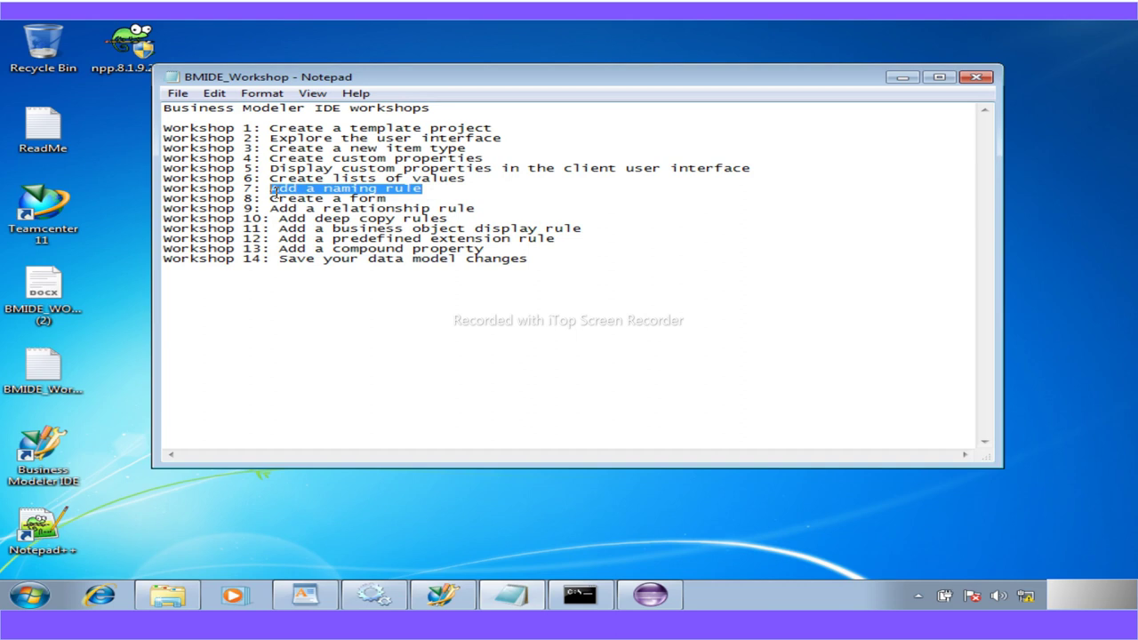
{"action": "left_click_drag", "start_coordinate": [388, 198], "coordinate": [269, 198]}
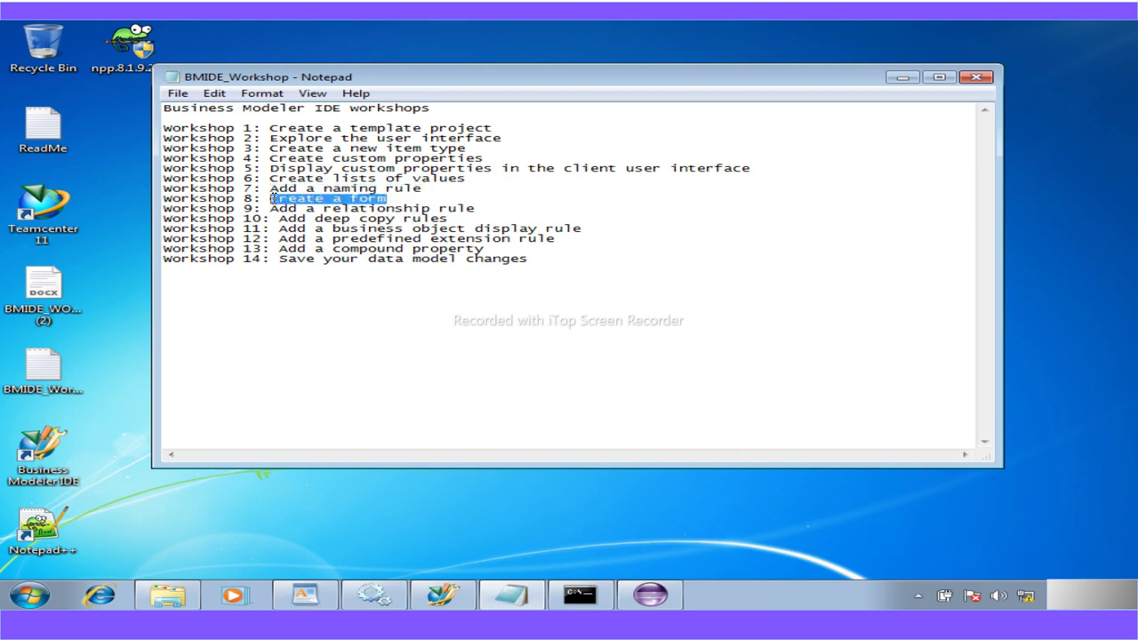
{"action": "left_click_drag", "start_coordinate": [476, 211], "coordinate": [162, 189]}
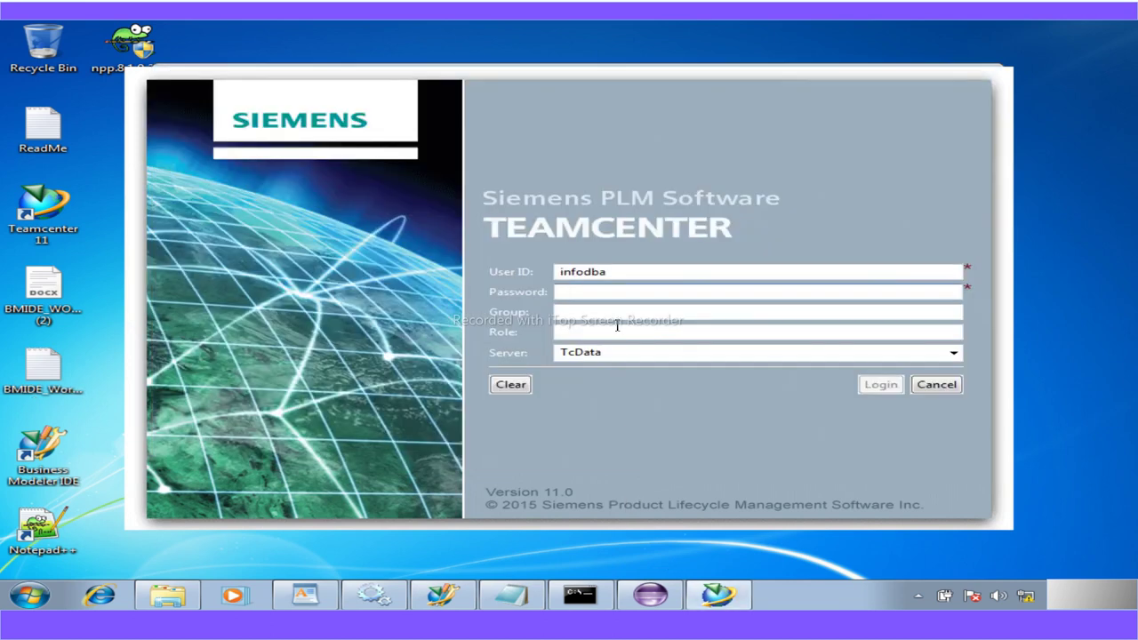
Log in to the TcData server with the account password and dismiss the empty client cache warning
{"action": "type", "text": "in"}
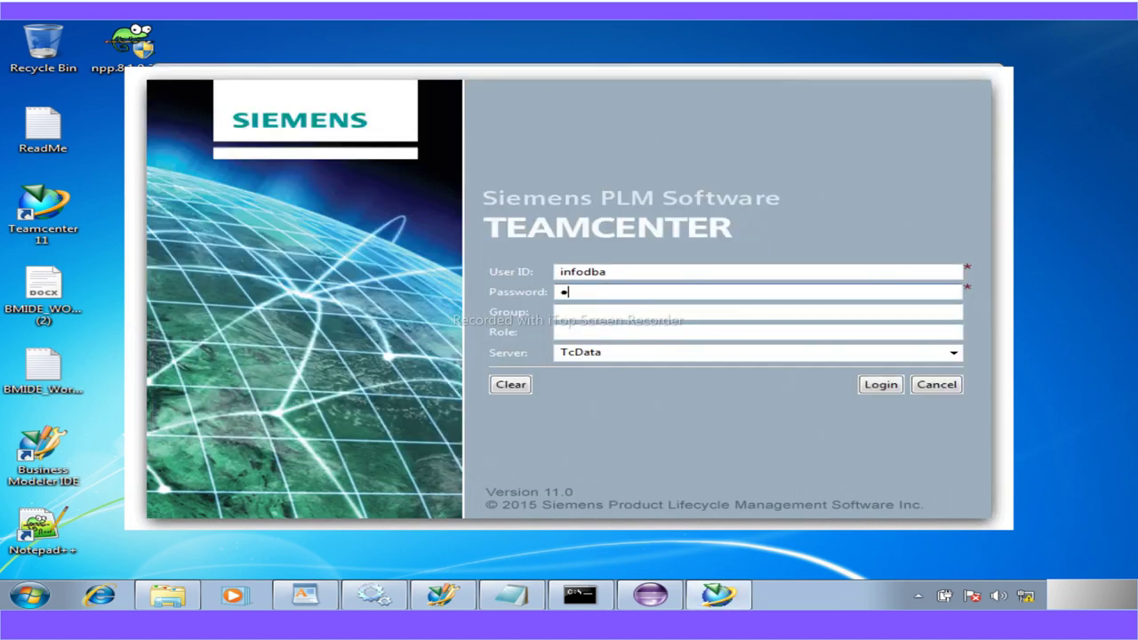
{"action": "type", "text": "fodba"}
{"action": "left_click", "coordinate": [887, 389]}
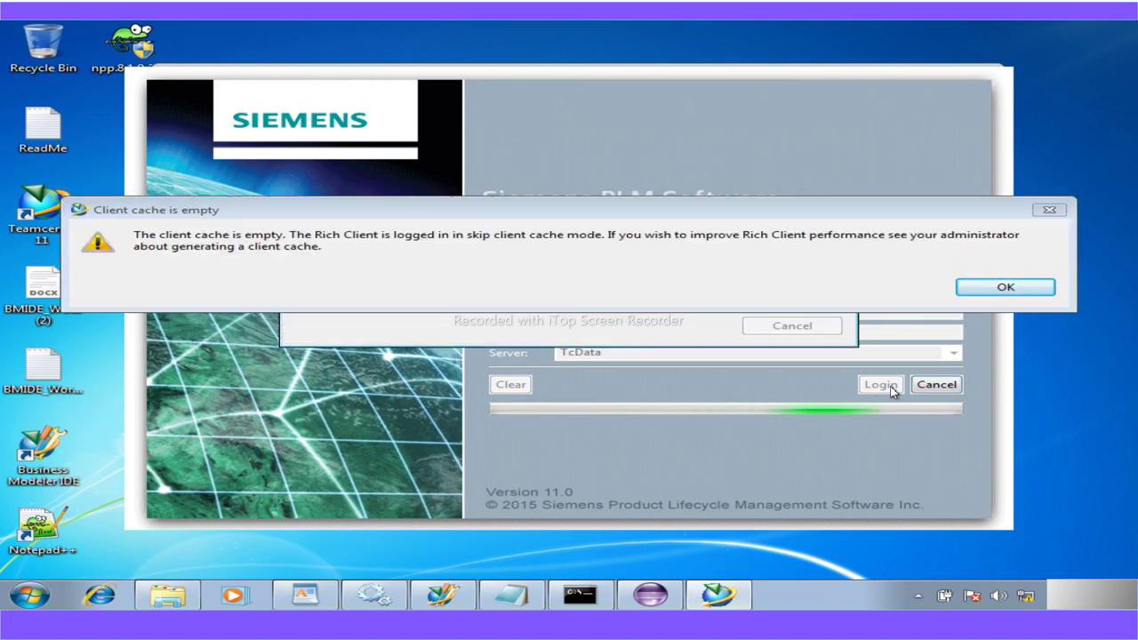
{"action": "left_click", "coordinate": [1005, 287]}
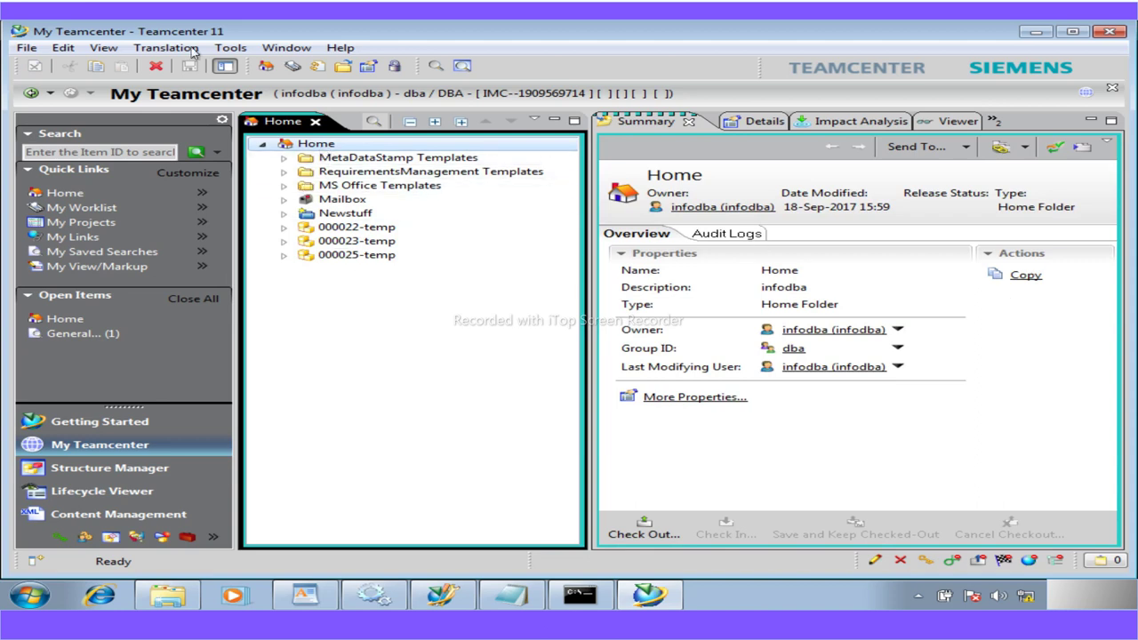
Create a Workshop Part named 'Temp' through the New Item wizard
{"action": "left_click", "coordinate": [27, 47]}
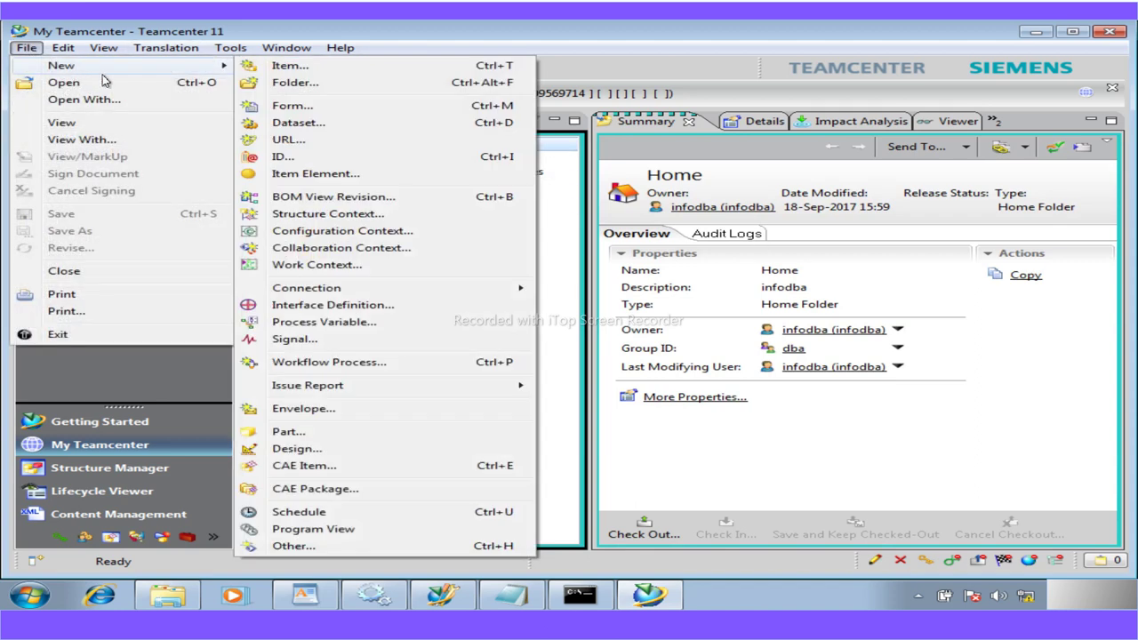
{"action": "left_click", "coordinate": [436, 70]}
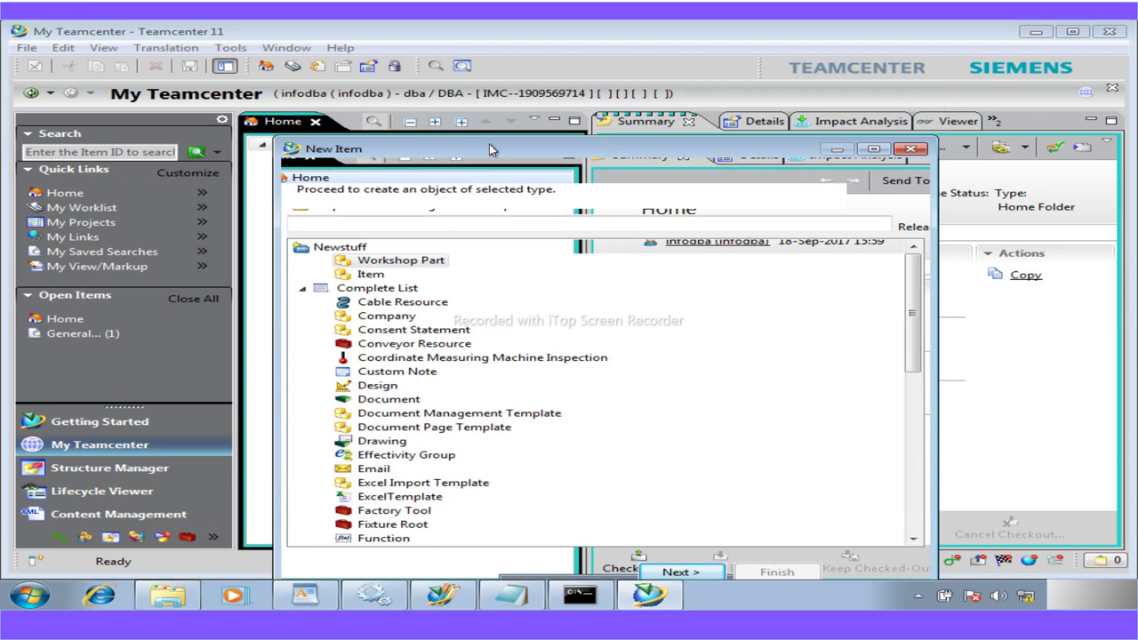
{"action": "left_click_drag", "start_coordinate": [403, 67], "coordinate": [416, 90]}
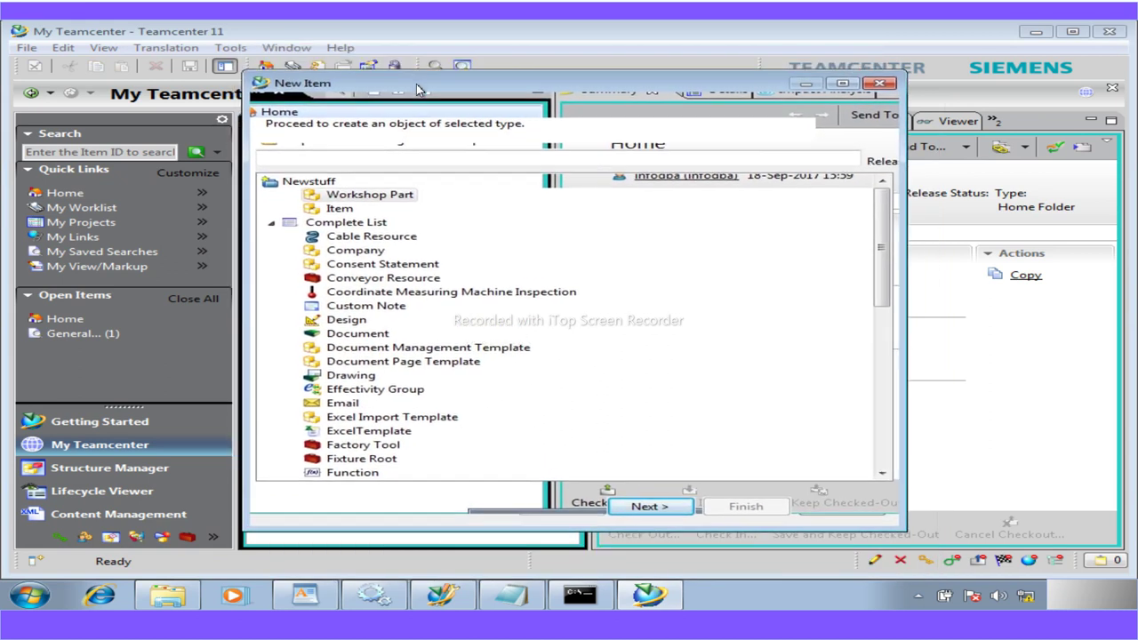
{"action": "left_click", "coordinate": [652, 508]}
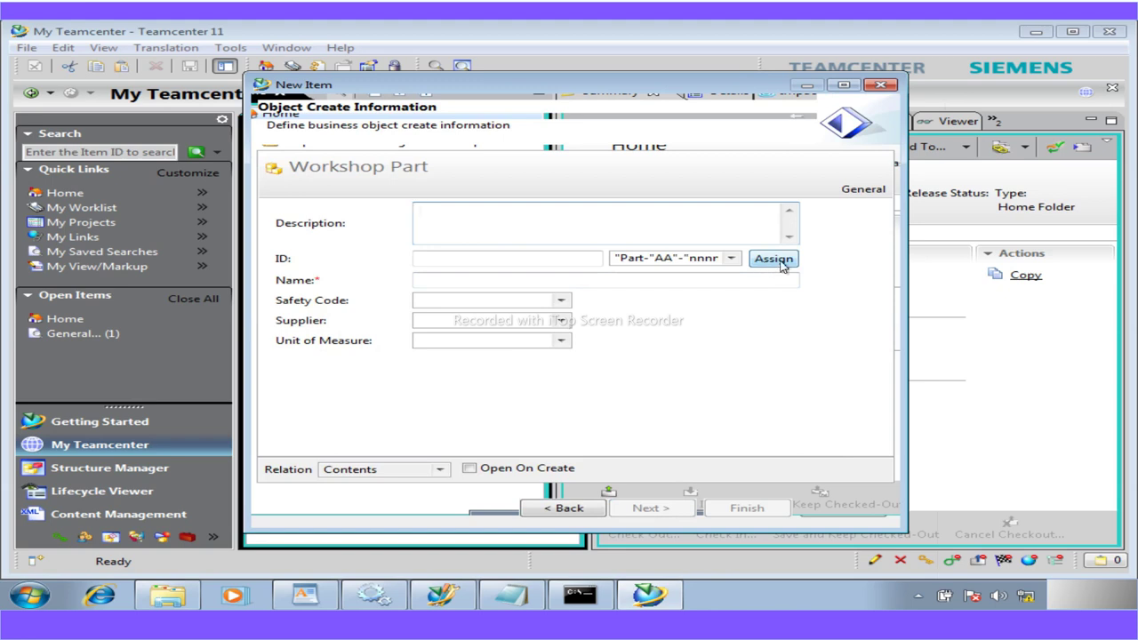
{"action": "left_click", "coordinate": [480, 284]}
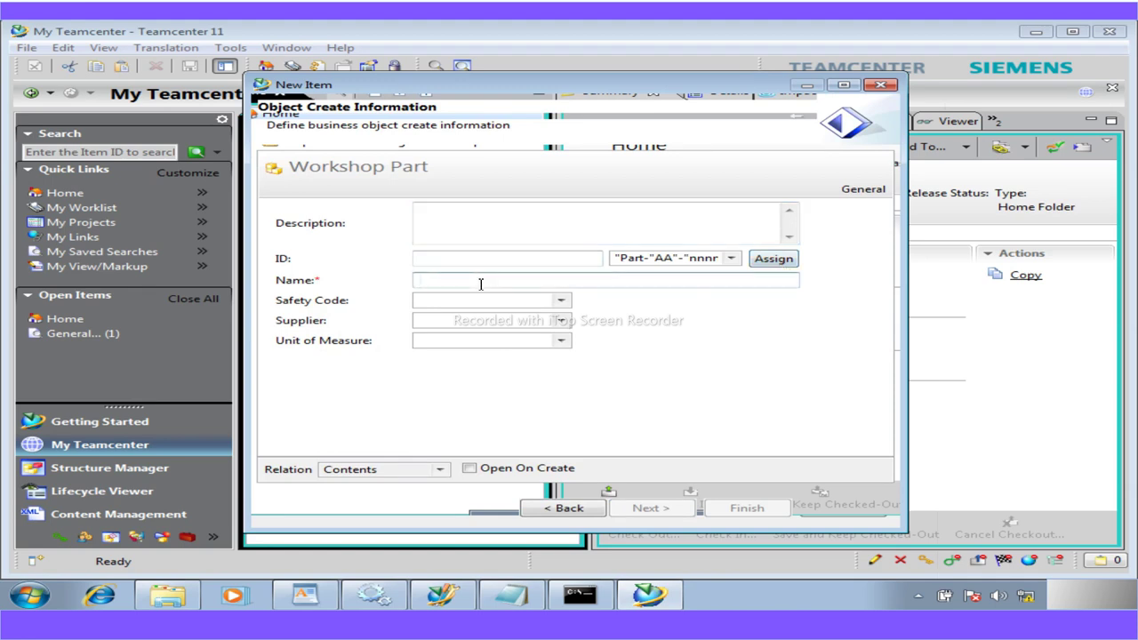
{"action": "type", "text": "Temp"}
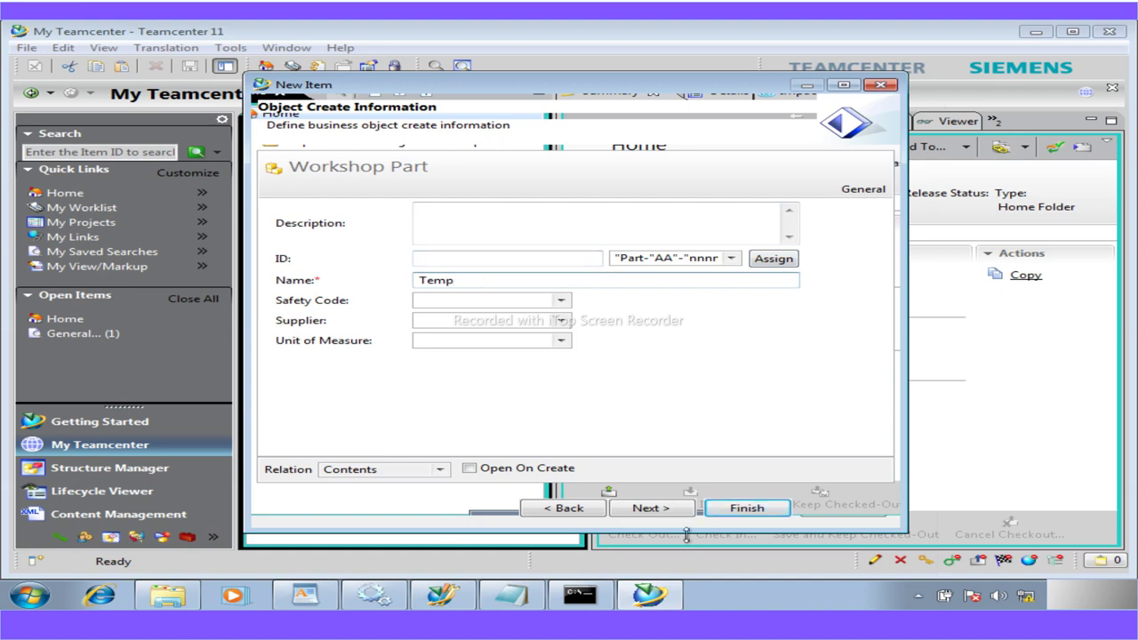
{"action": "left_click", "coordinate": [745, 512]}
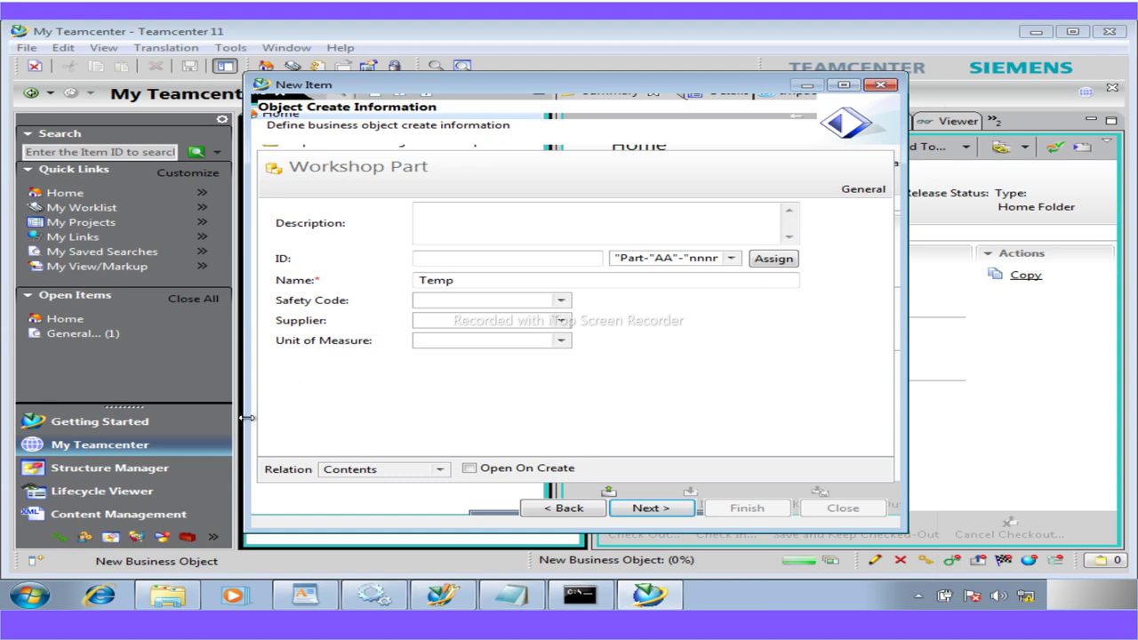
{"action": "left_click", "coordinate": [851, 516]}
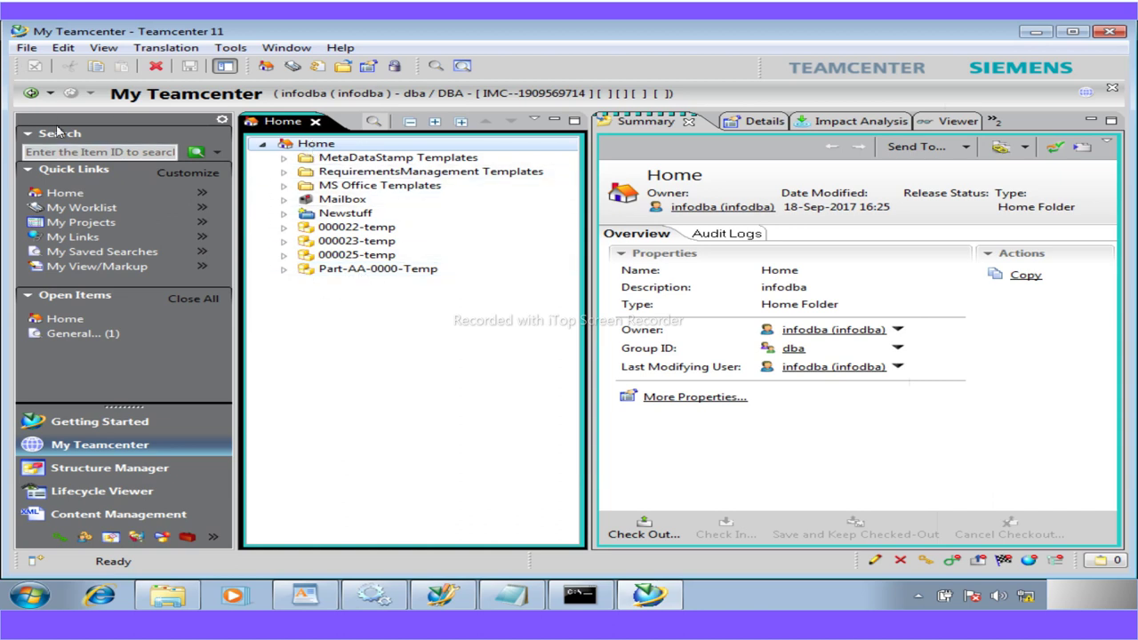
Start another new item, try filtering types by 'wor', then cancel without creating anything
{"action": "left_click", "coordinate": [26, 47]}
{"action": "mouse_move", "coordinate": [60, 65]}
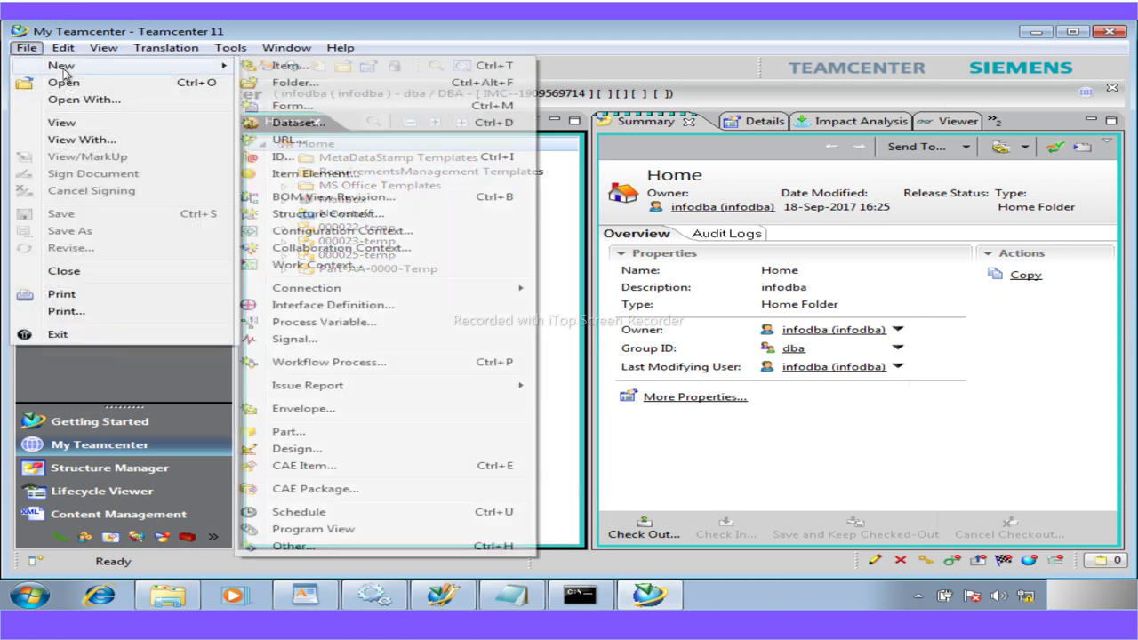
{"action": "left_click", "coordinate": [286, 66]}
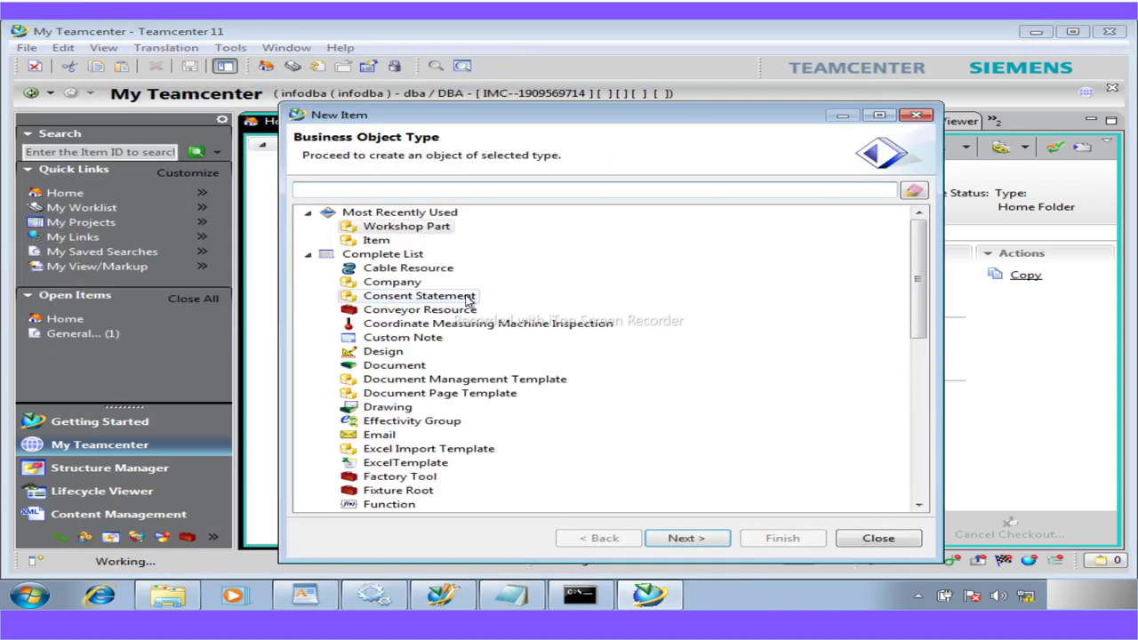
{"action": "type", "text": "work"}
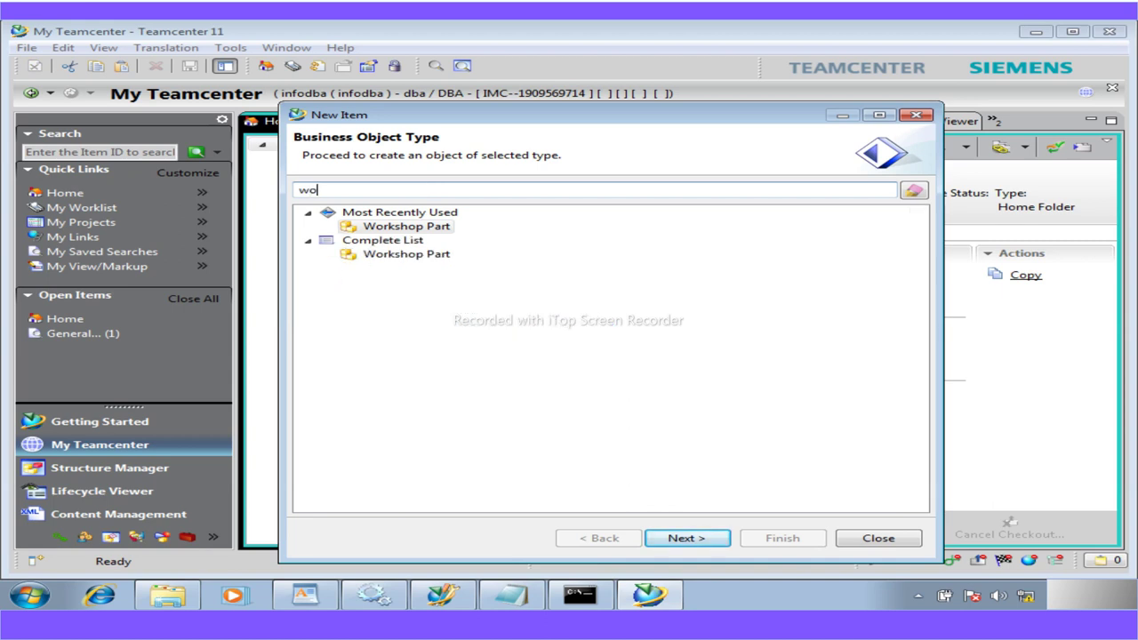
{"action": "key", "text": "BackSpace"}
{"action": "key", "text": "BackSpace"}
{"action": "key", "text": "BackSpace"}
{"action": "key", "text": "BackSpace"}
{"action": "type", "text": "m"}
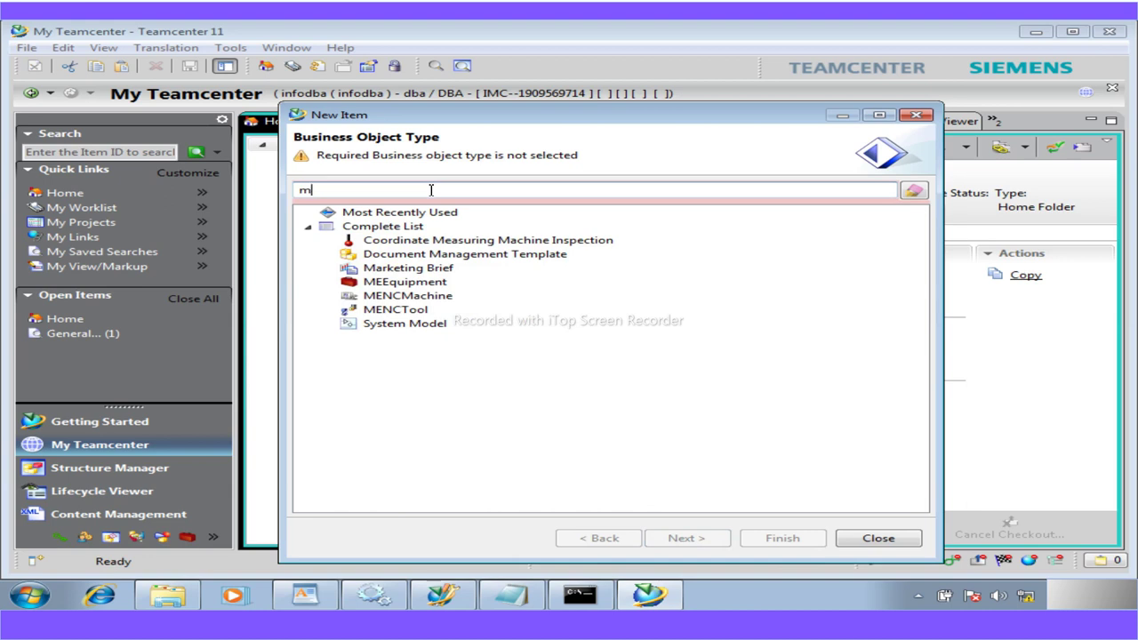
{"action": "key", "text": "BackSpace"}
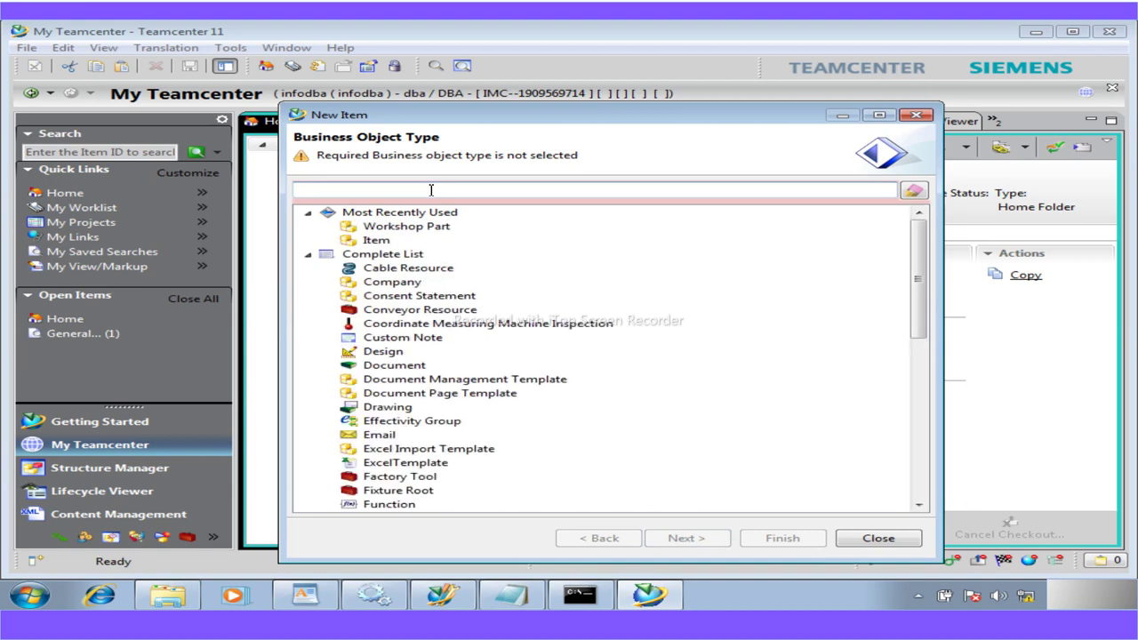
{"action": "type", "text": "wor"}
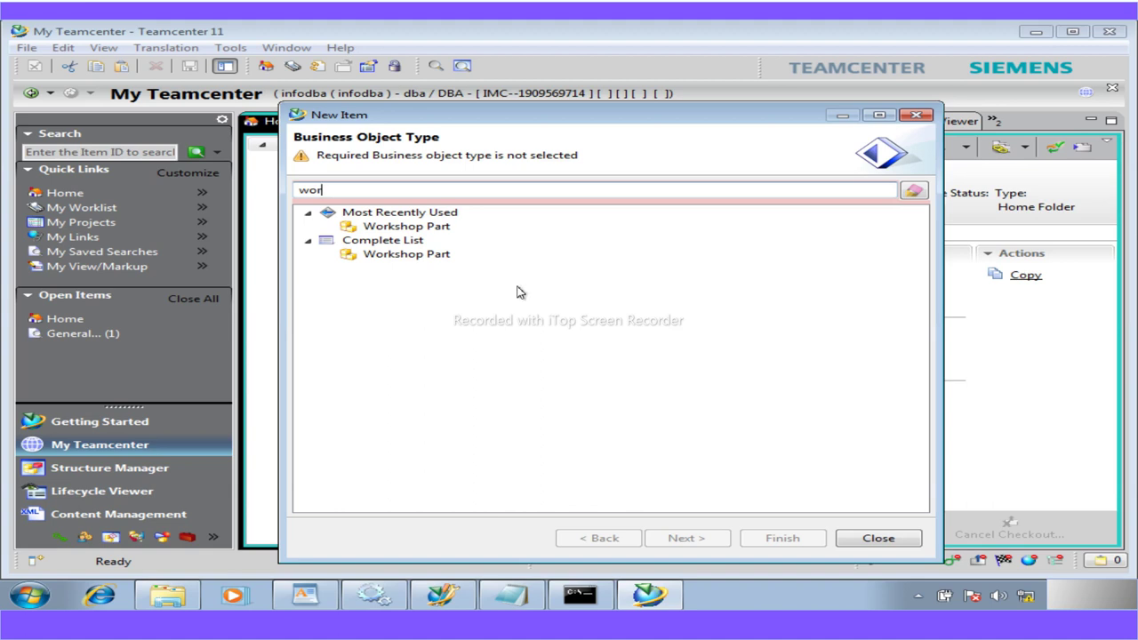
{"action": "left_click", "coordinate": [875, 538]}
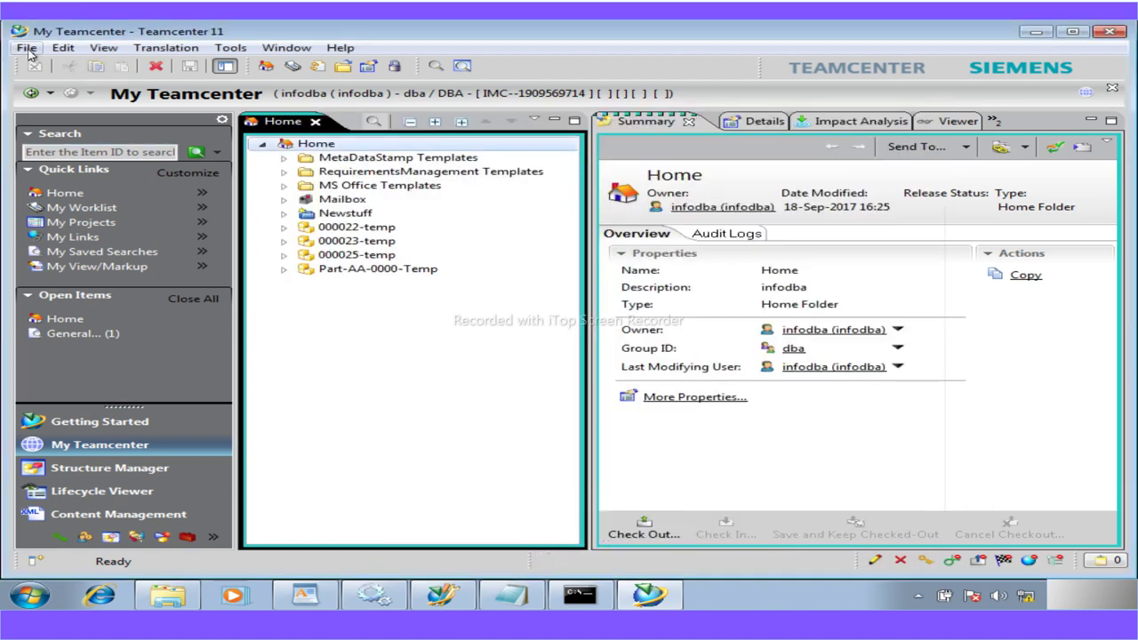
{"action": "left_click", "coordinate": [27, 48]}
Start a new form filtered by 'work', pick Workshop Mfg Form, then cancel the wizard
{"action": "mouse_move", "coordinate": [49, 67]}
{"action": "left_click", "coordinate": [359, 107]}
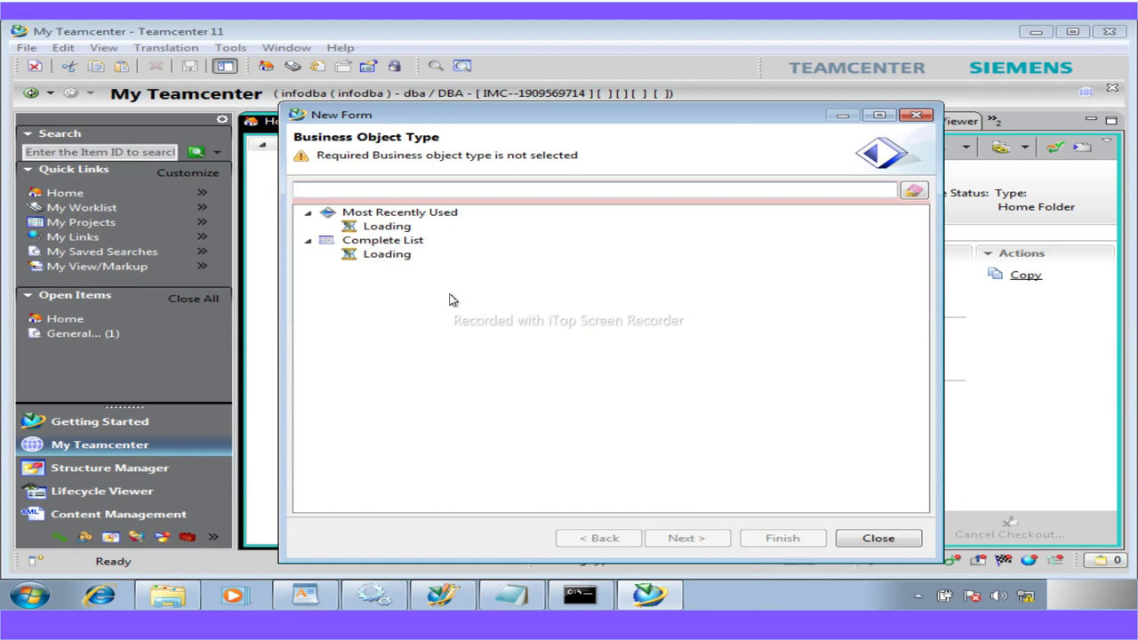
{"action": "type", "text": "work"}
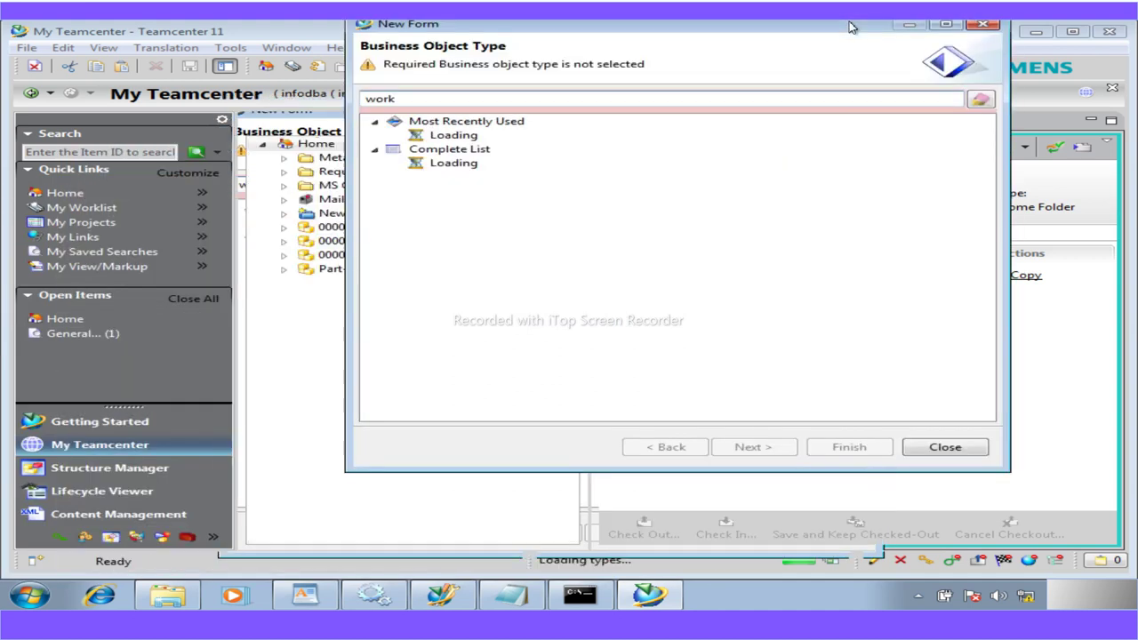
{"action": "left_click", "coordinate": [930, 465]}
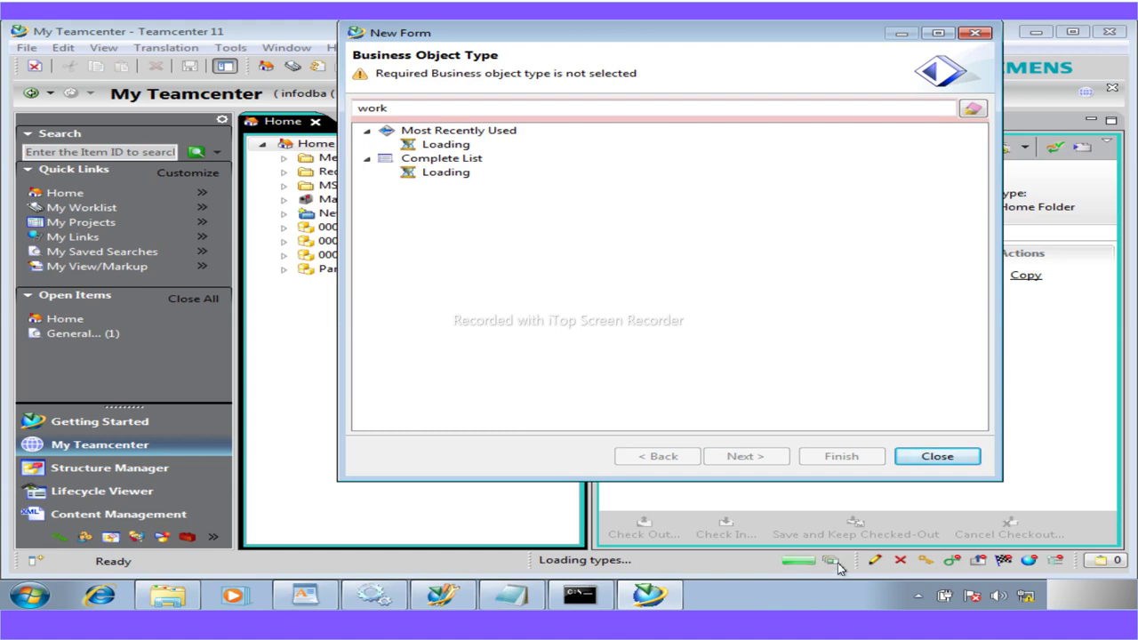
{"action": "mouse_move", "coordinate": [831, 40]}
{"action": "left_mouse_down"}
{"action": "mouse_move", "coordinate": [805, 62]}
{"action": "mouse_move", "coordinate": [825, 61]}
{"action": "left_mouse_up"}
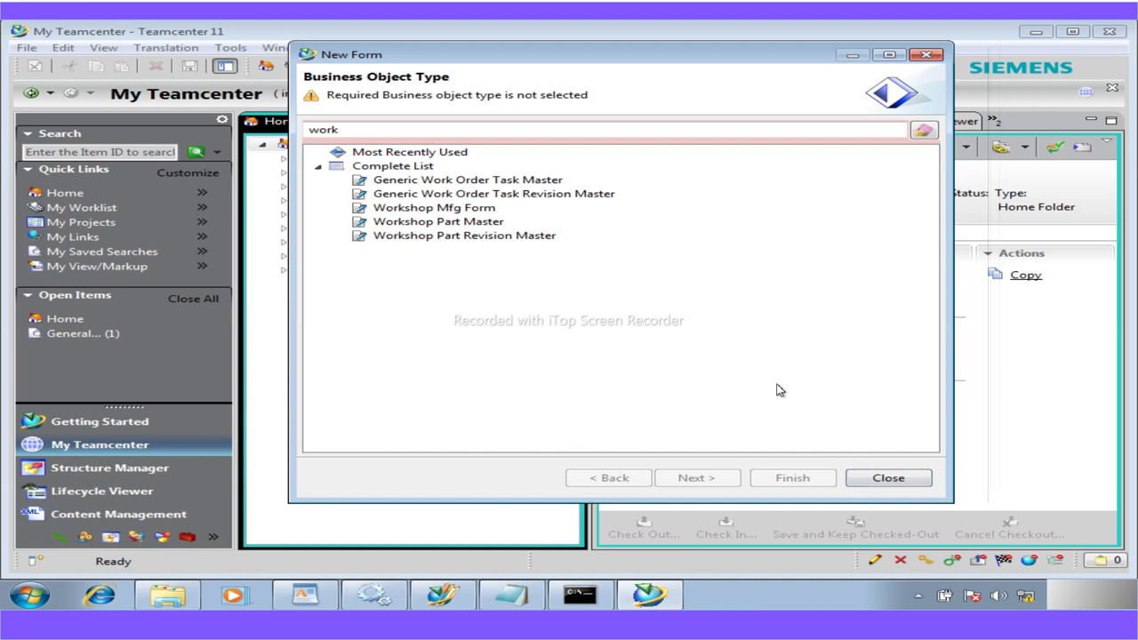
{"action": "left_click", "coordinate": [437, 210]}
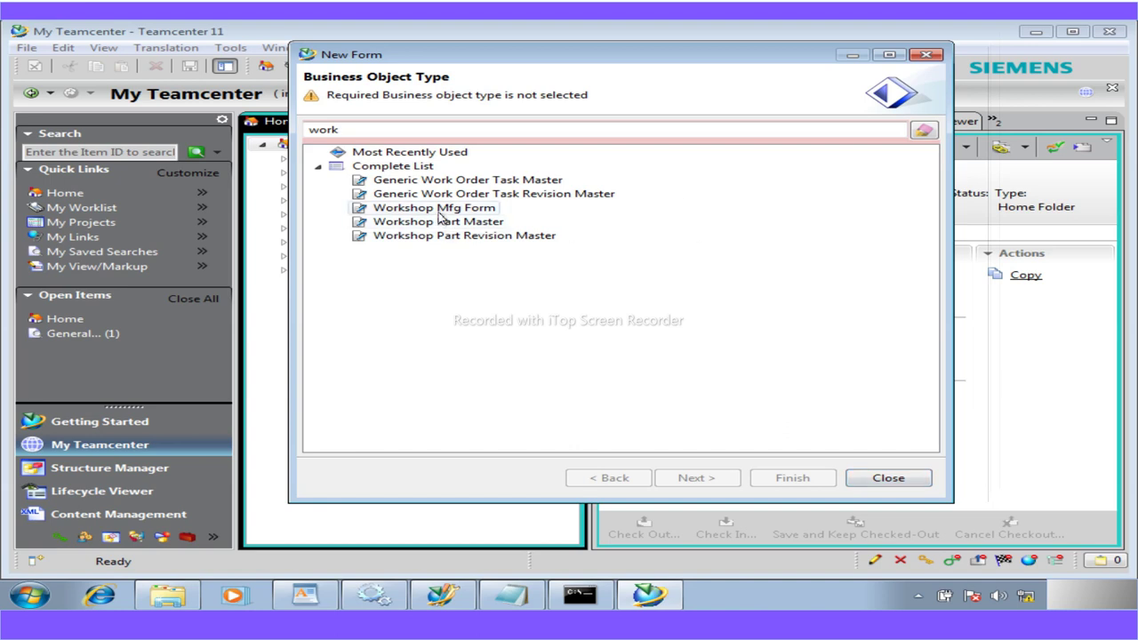
{"action": "left_click", "coordinate": [696, 485]}
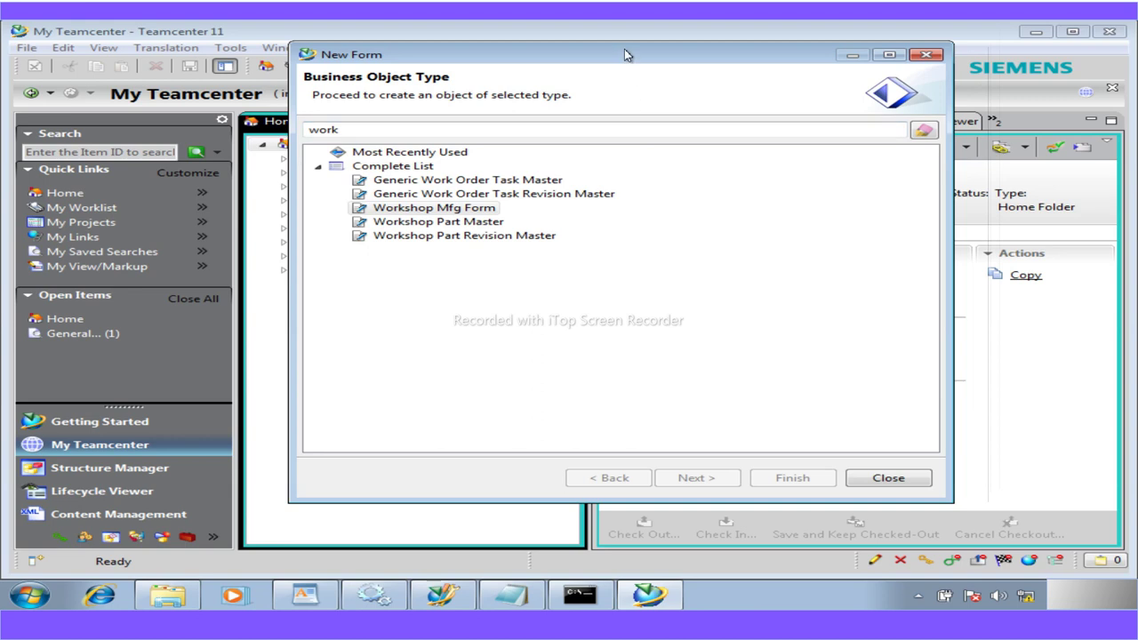
{"action": "left_click", "coordinate": [888, 478]}
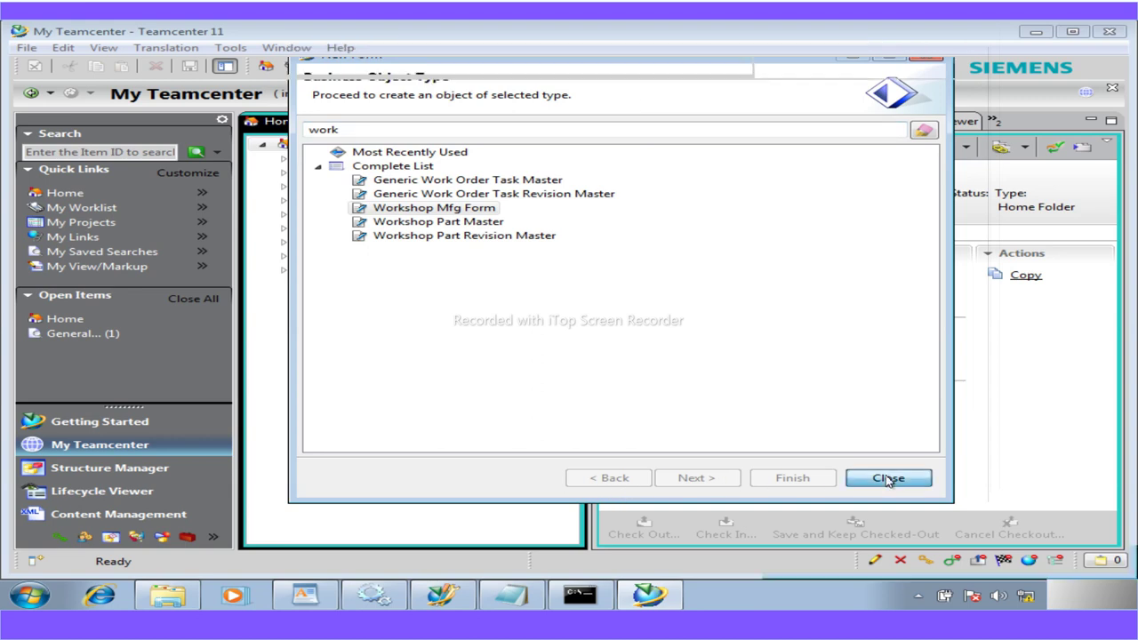
Create a Workshop Mfg Form named 'MFG FORM' using the 'wor' type filter
{"action": "left_click", "coordinate": [25, 51]}
{"action": "mouse_move", "coordinate": [134, 65]}
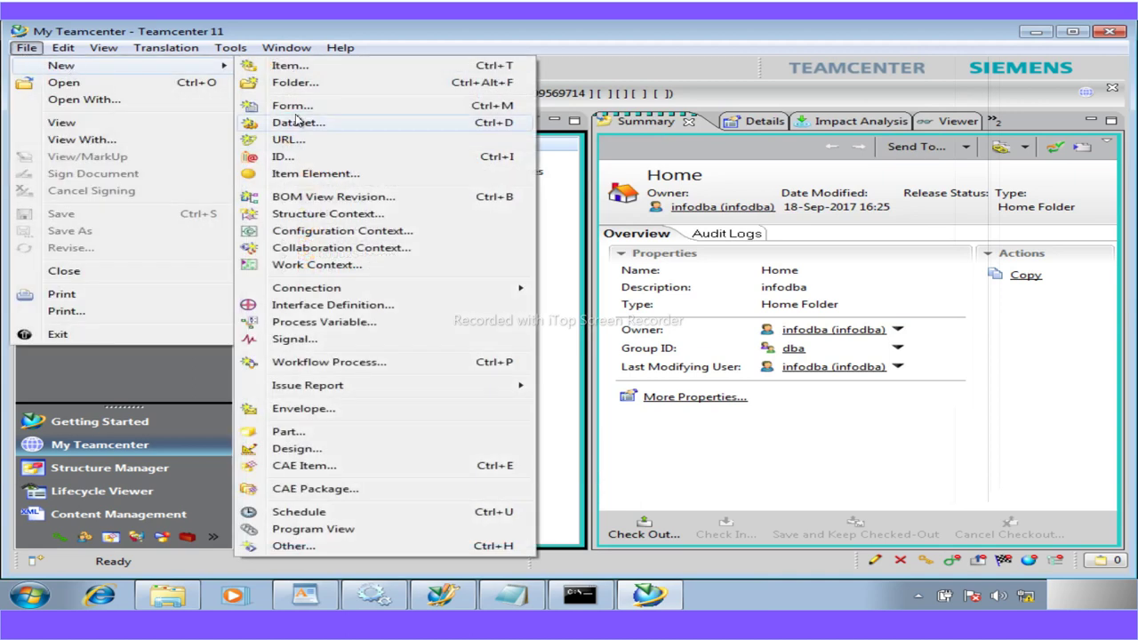
{"action": "left_click", "coordinate": [293, 106]}
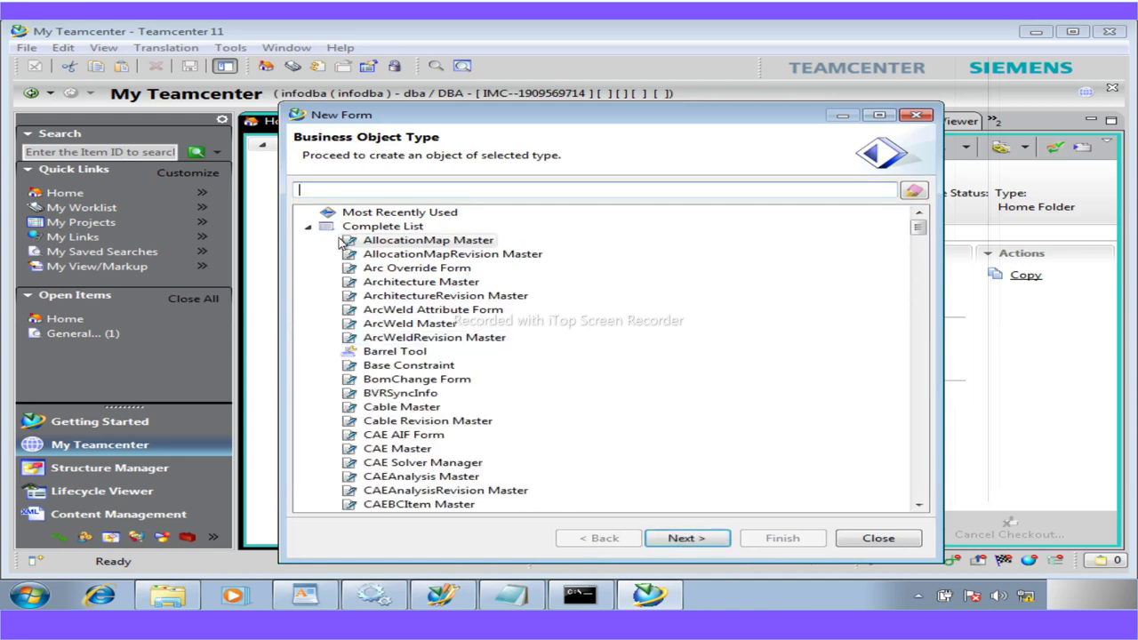
{"action": "type", "text": "wor"}
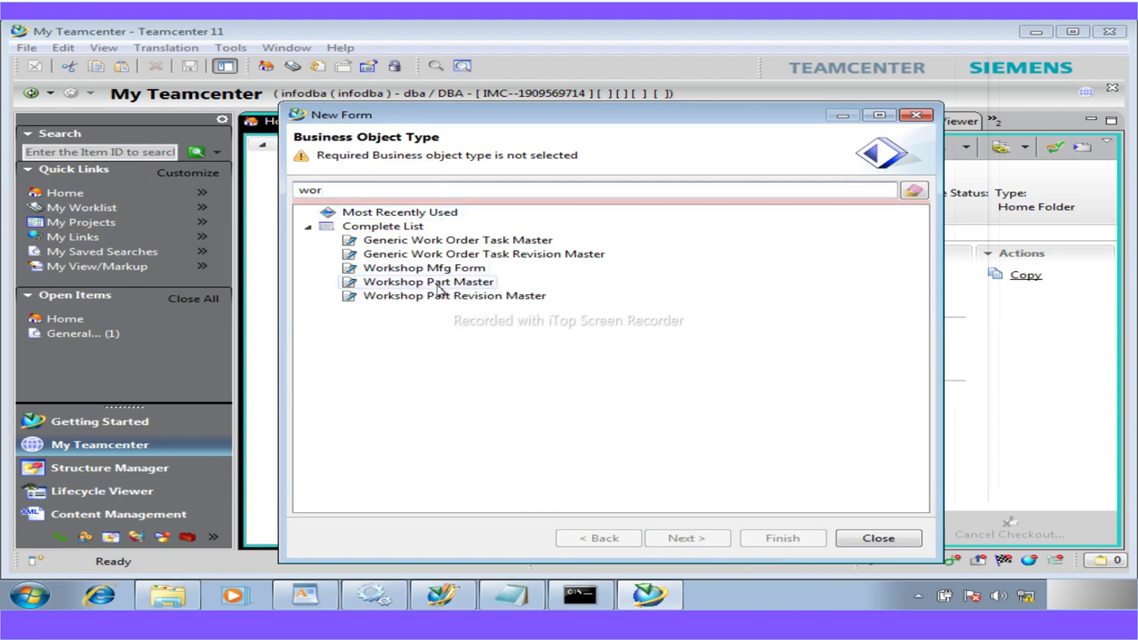
{"action": "left_click", "coordinate": [440, 270]}
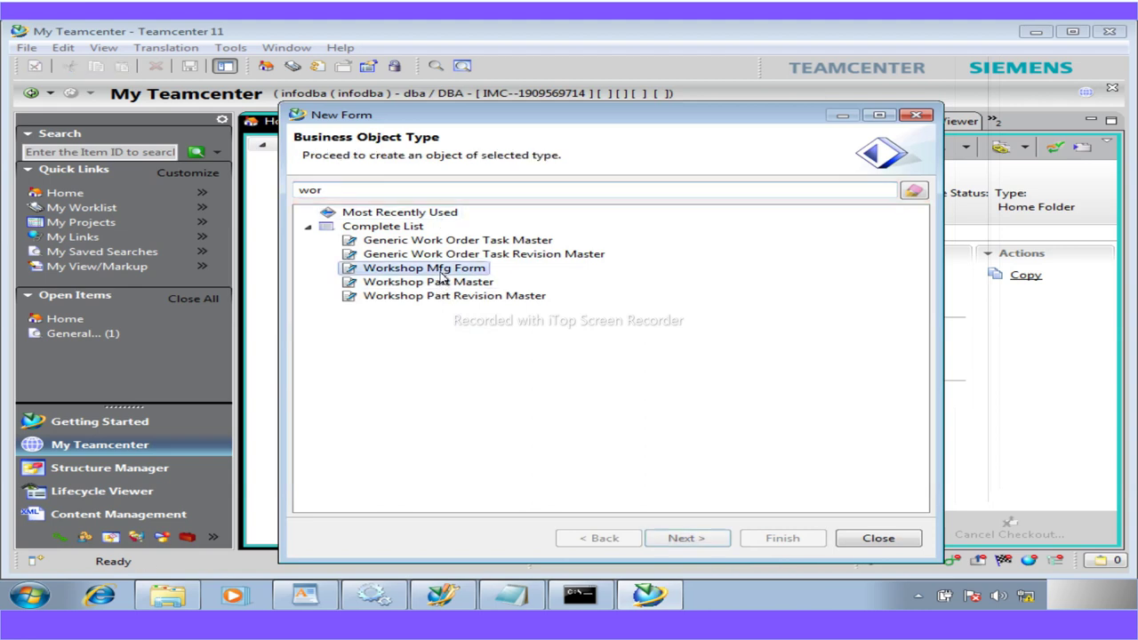
{"action": "left_click", "coordinate": [678, 537]}
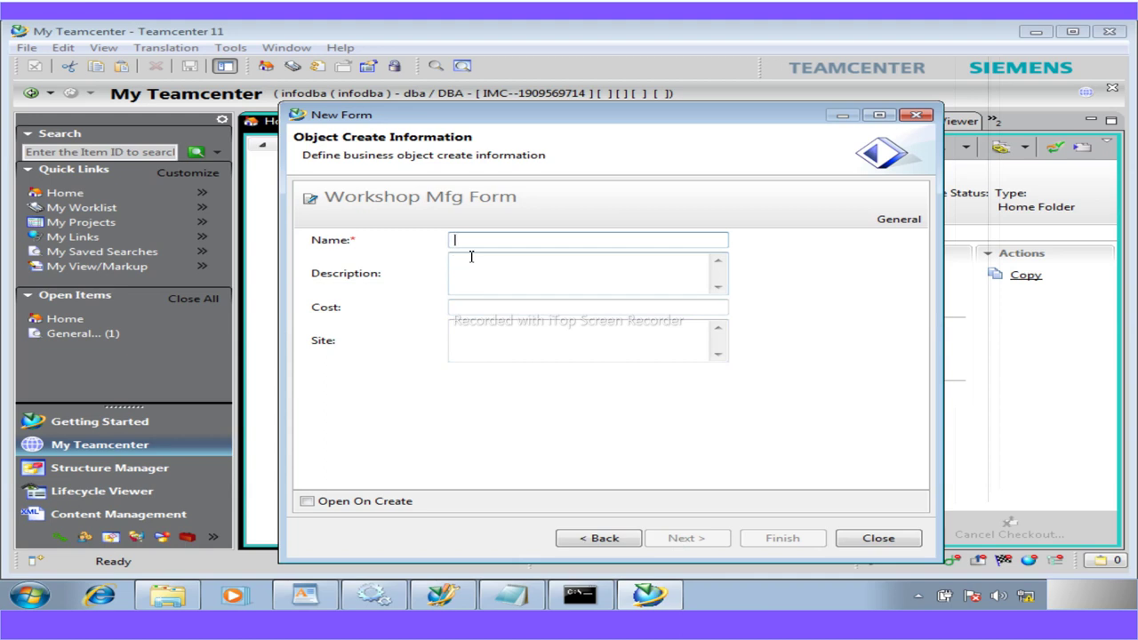
{"action": "type", "text": "MFG "}
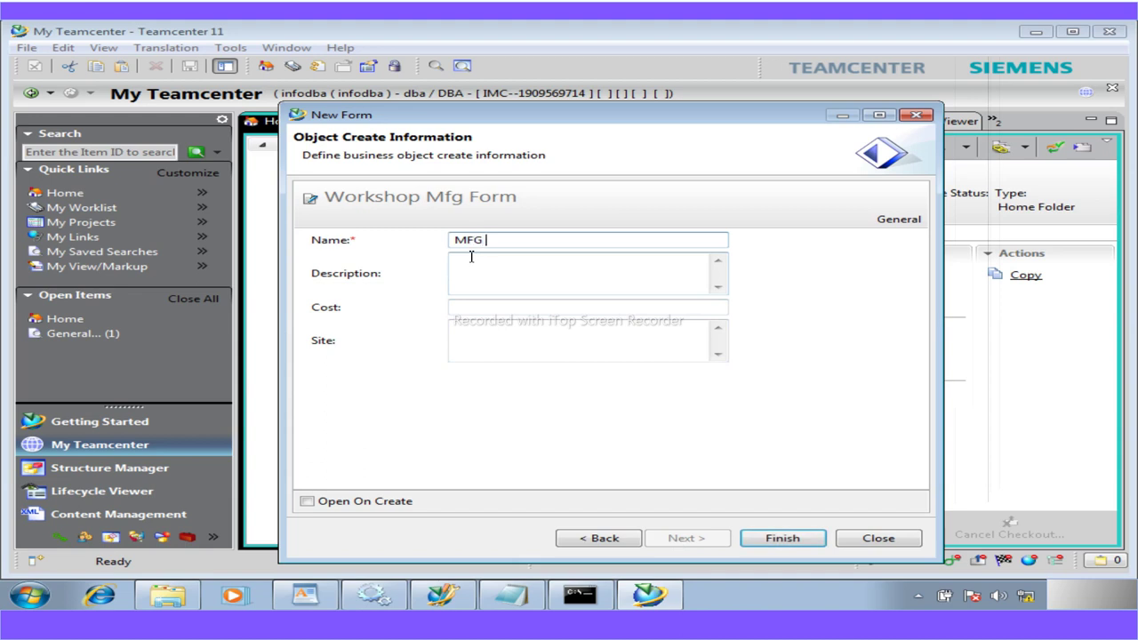
{"action": "type", "text": "FORM"}
{"action": "left_click", "coordinate": [765, 537]}
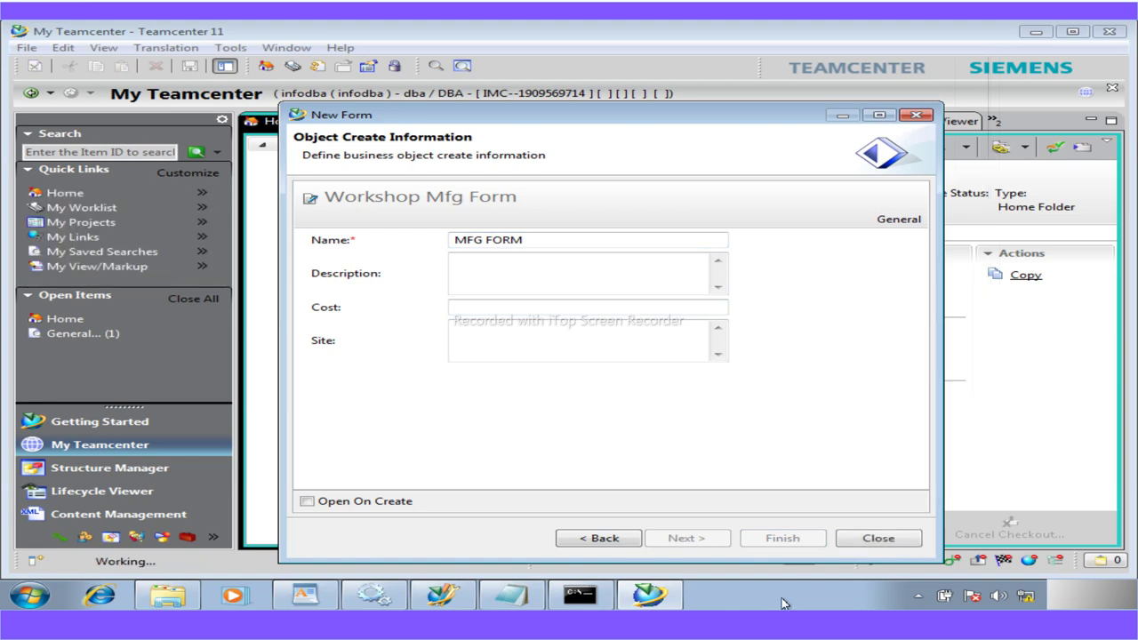
{"action": "left_click", "coordinate": [860, 541]}
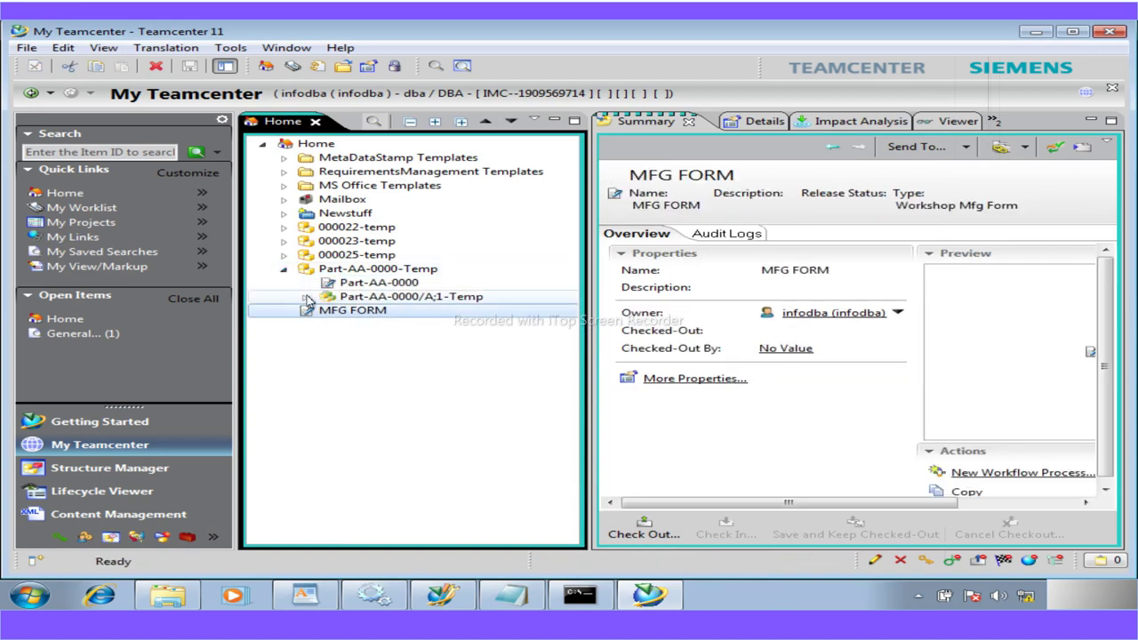
Create a Workshop Mfg Form named 'FORM' under the Part-AA-0000/A;1-Temp revision
{"action": "left_click", "coordinate": [305, 297]}
{"action": "left_click", "coordinate": [391, 298]}
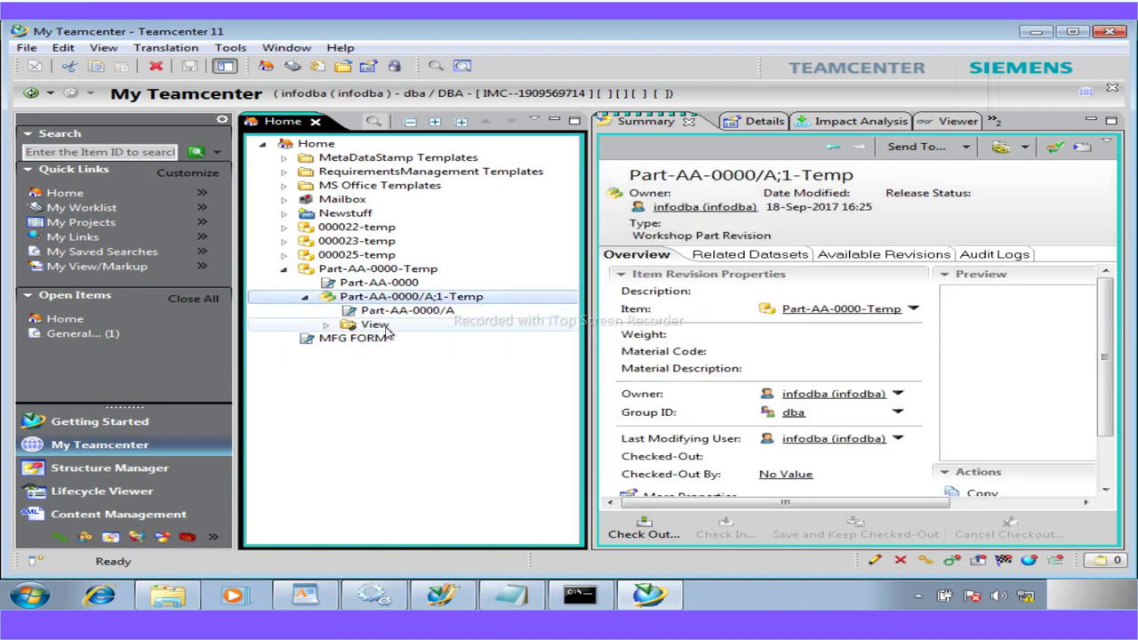
{"action": "left_click", "coordinate": [28, 51]}
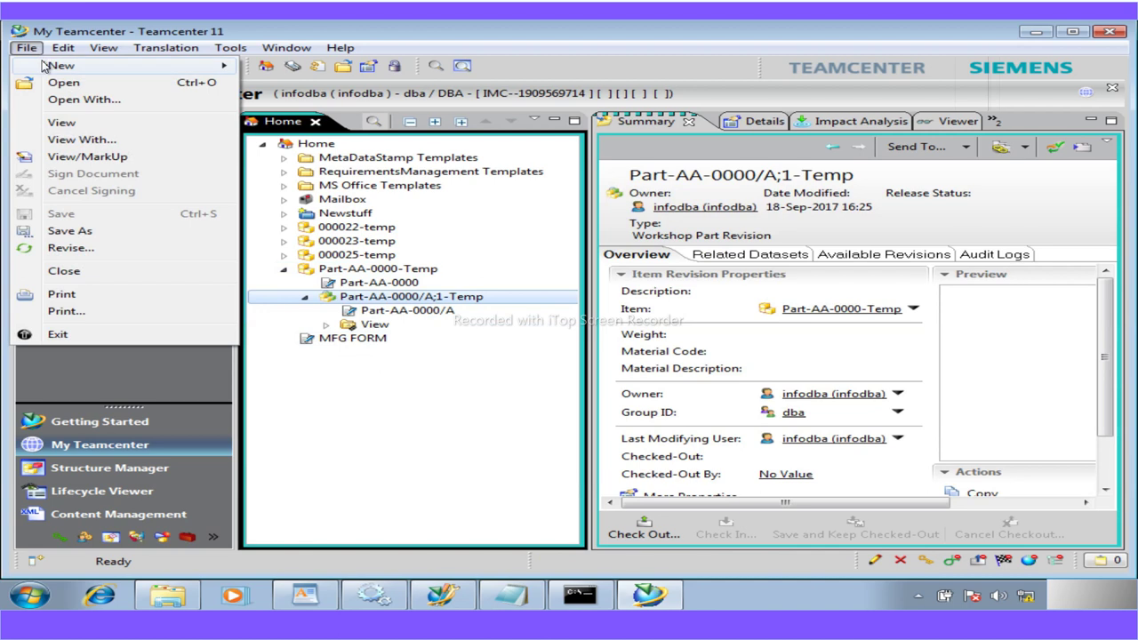
{"action": "mouse_move", "coordinate": [46, 66]}
{"action": "left_click", "coordinate": [293, 106]}
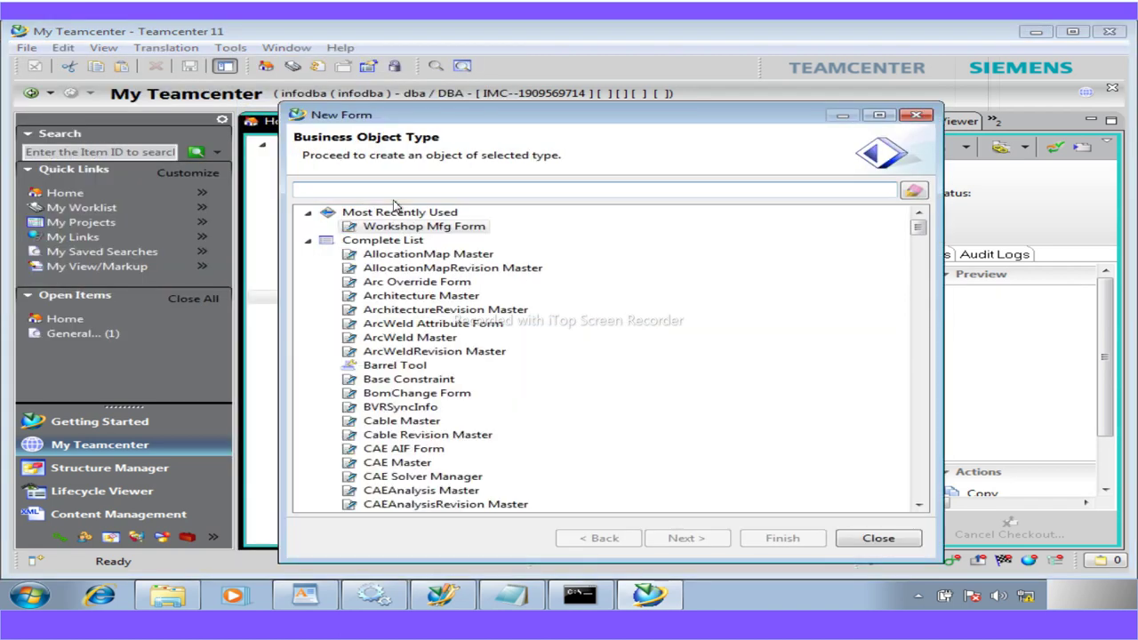
{"action": "left_click", "coordinate": [416, 227]}
{"action": "left_click", "coordinate": [691, 539]}
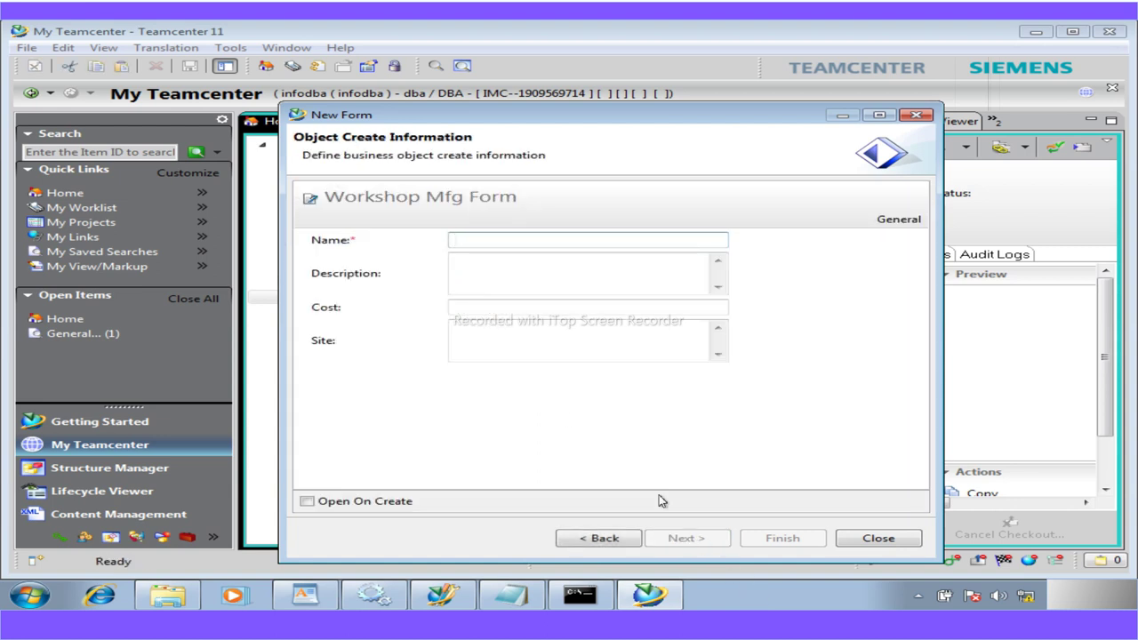
{"action": "type", "text": "FORM"}
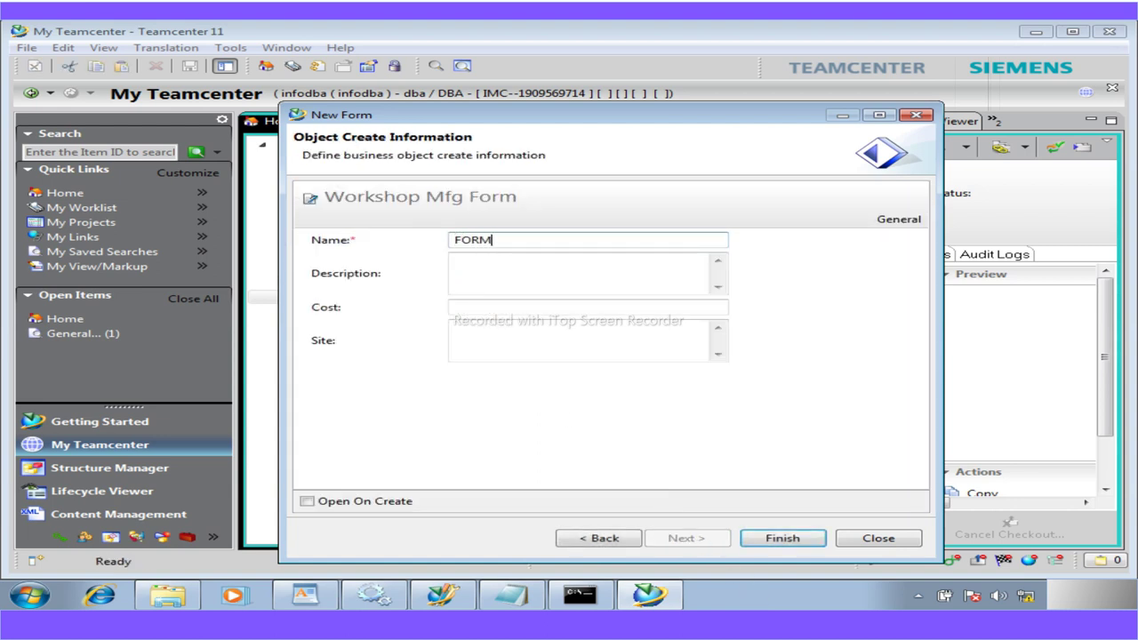
{"action": "left_click", "coordinate": [780, 538]}
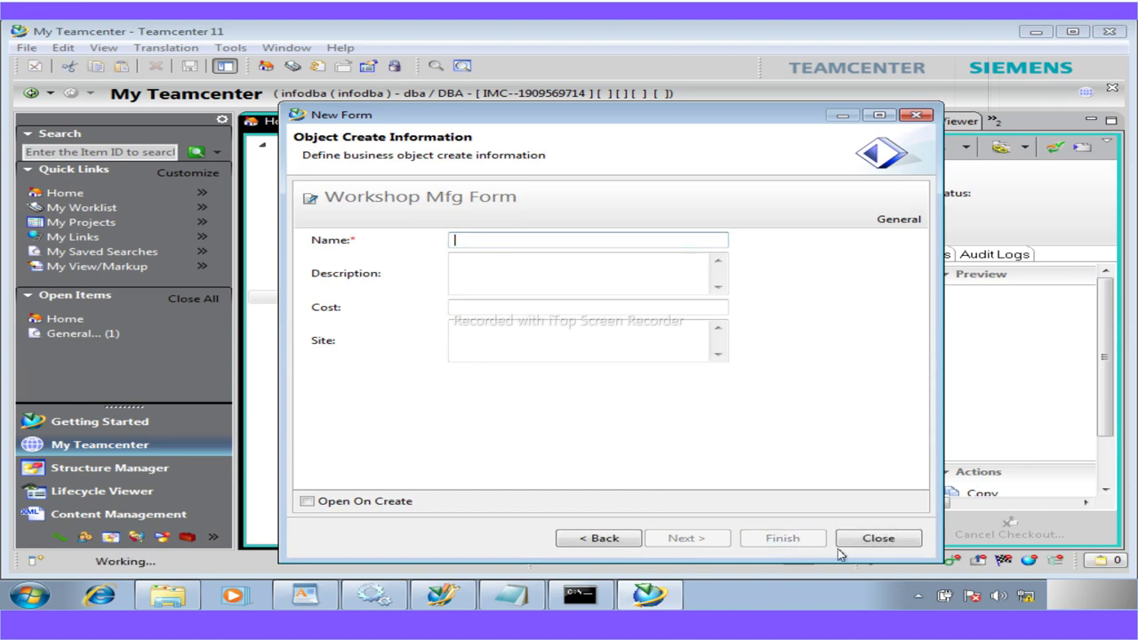
{"action": "left_click", "coordinate": [884, 541]}
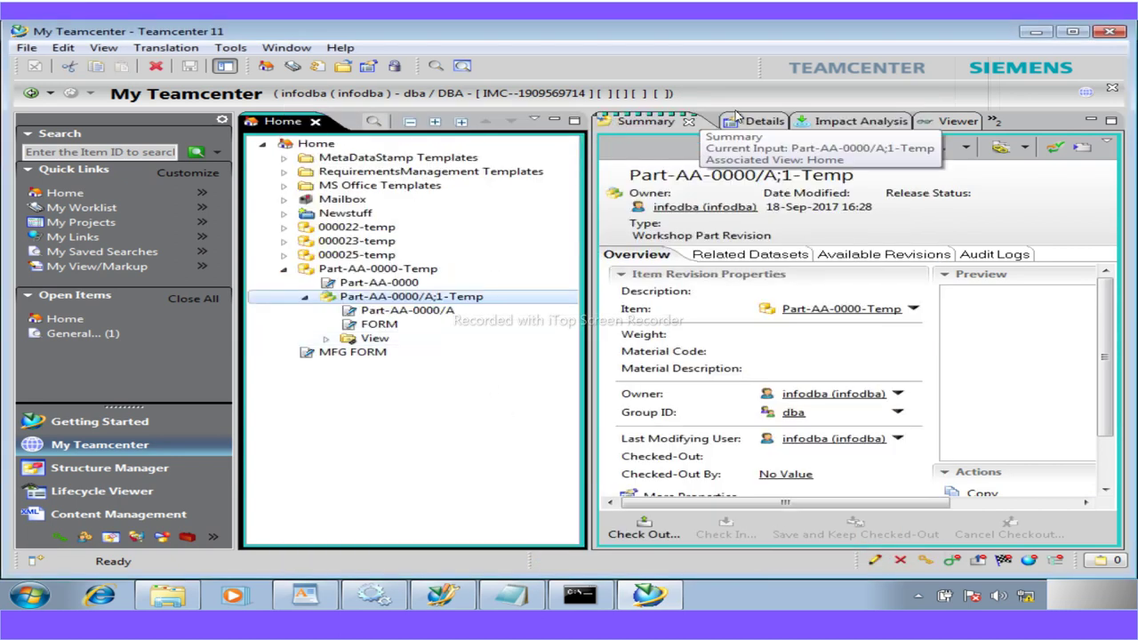
Try adding a second 'FORM' to the revision, acknowledge the relation limit error, and cancel
{"action": "left_click", "coordinate": [762, 122]}
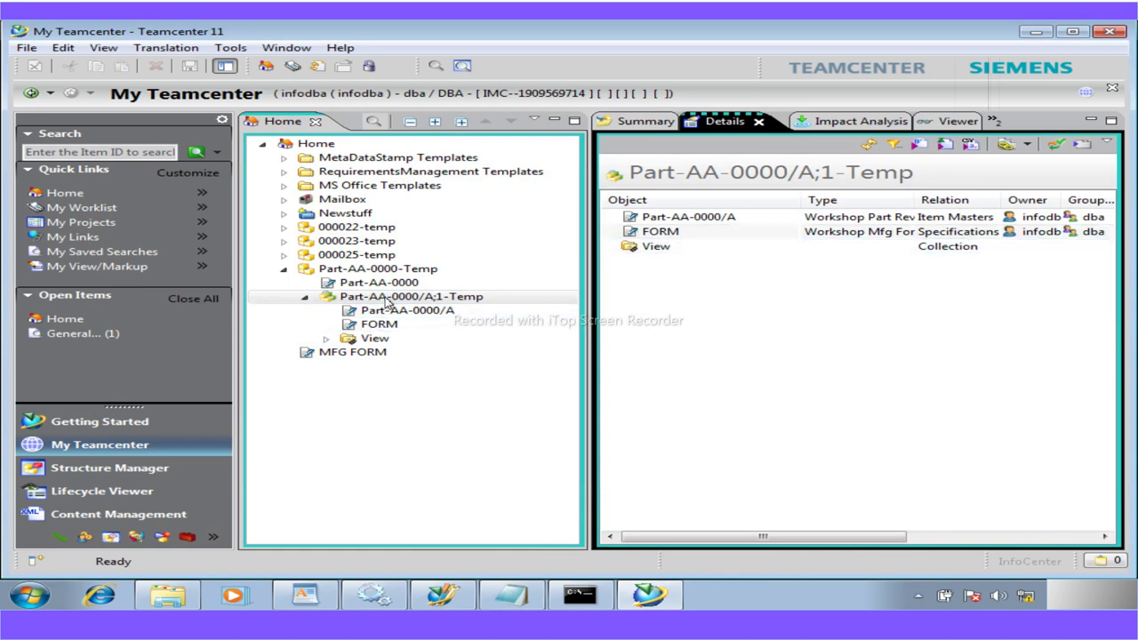
{"action": "left_click", "coordinate": [280, 297]}
{"action": "left_click", "coordinate": [26, 47]}
{"action": "mouse_move", "coordinate": [134, 65]}
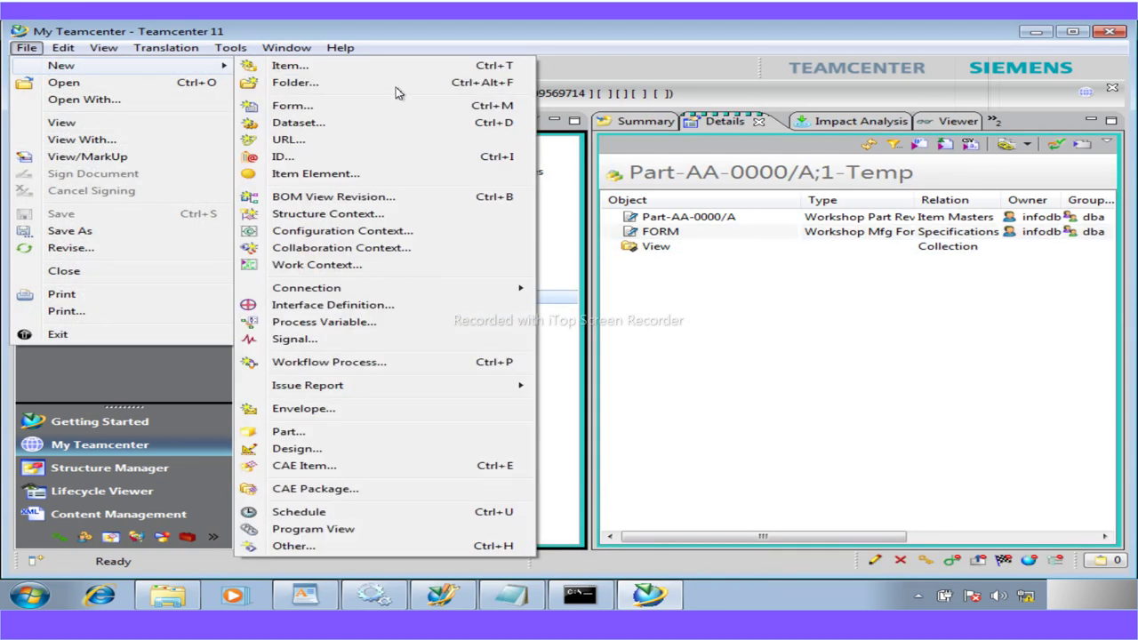
{"action": "left_click", "coordinate": [316, 106]}
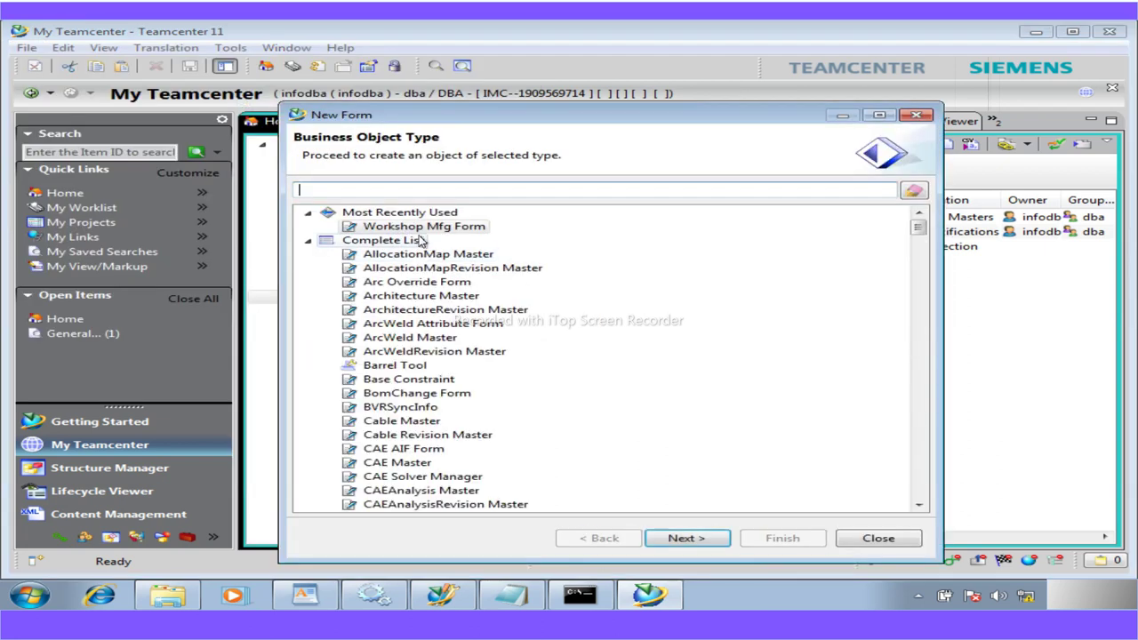
{"action": "left_click", "coordinate": [685, 538]}
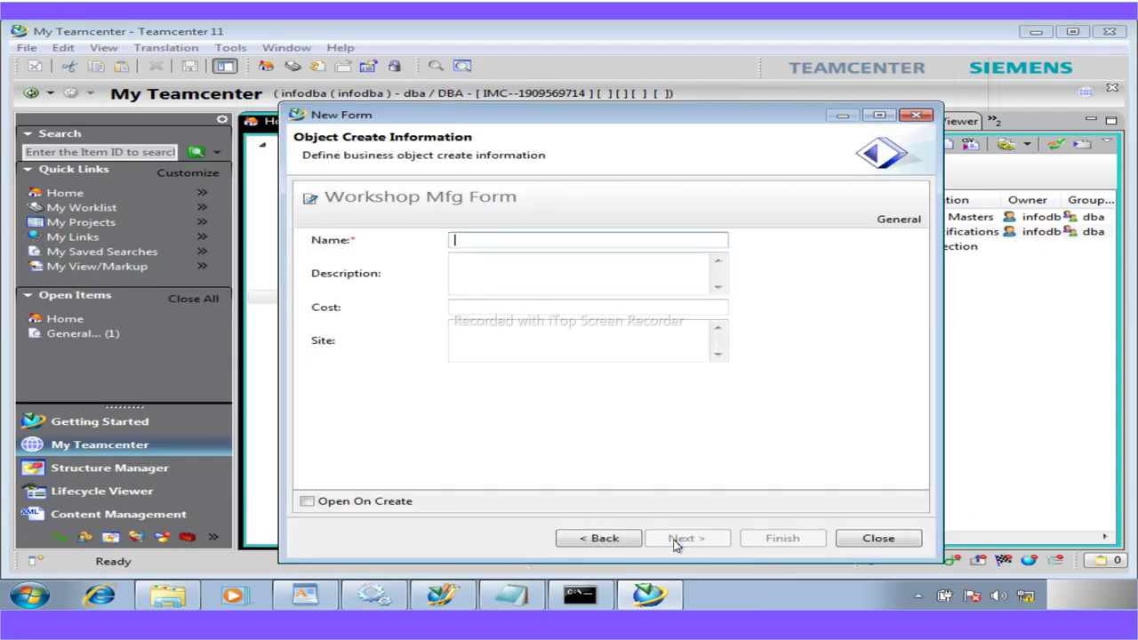
{"action": "type", "text": "FORM"}
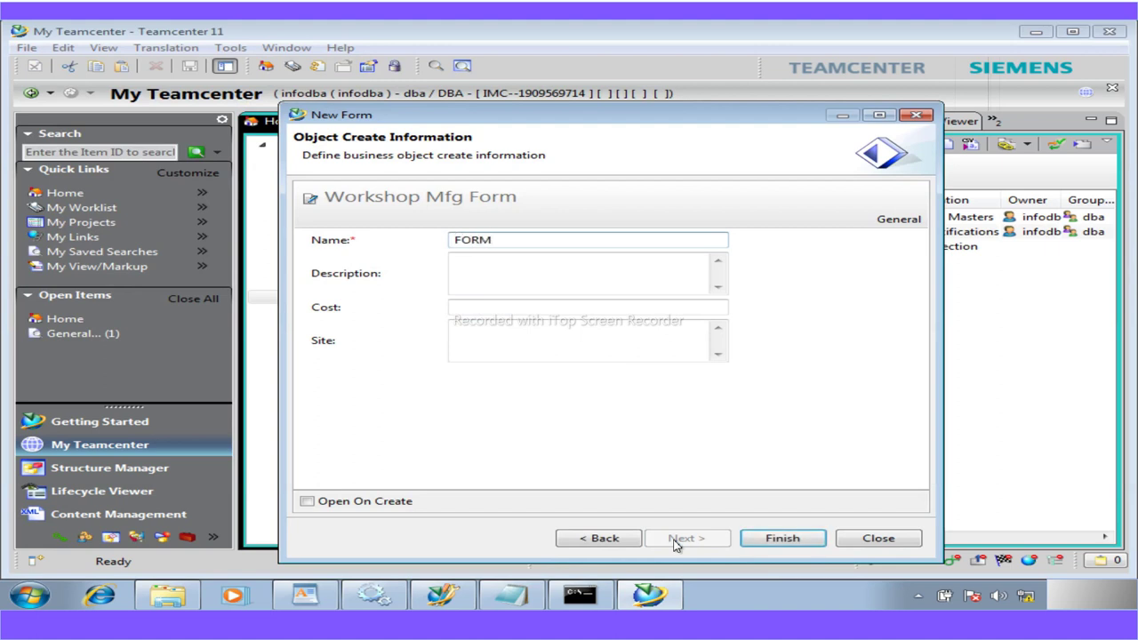
{"action": "left_click", "coordinate": [772, 542]}
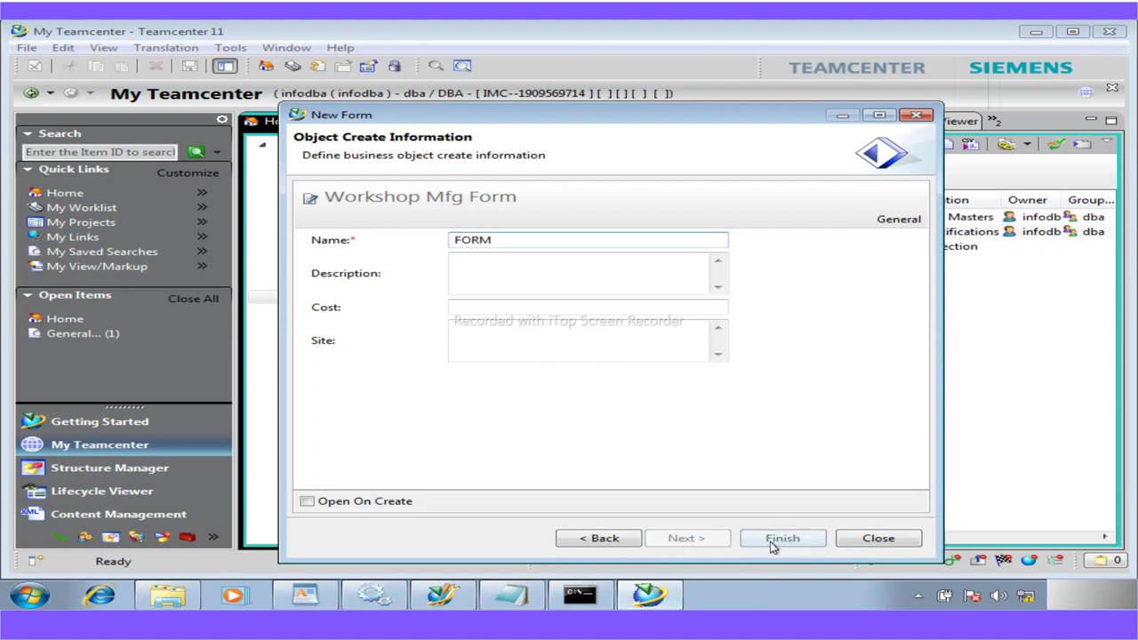
{"action": "left_click_drag", "start_coordinate": [314, 271], "coordinate": [222, 179]}
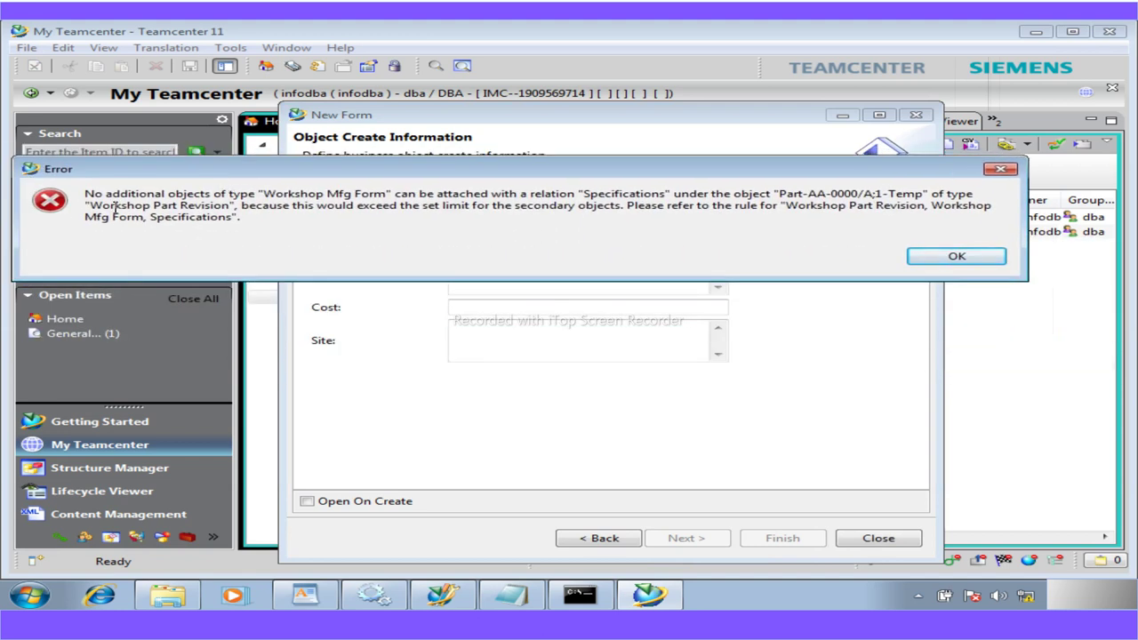
{"action": "left_click_drag", "start_coordinate": [87, 193], "coordinate": [268, 227]}
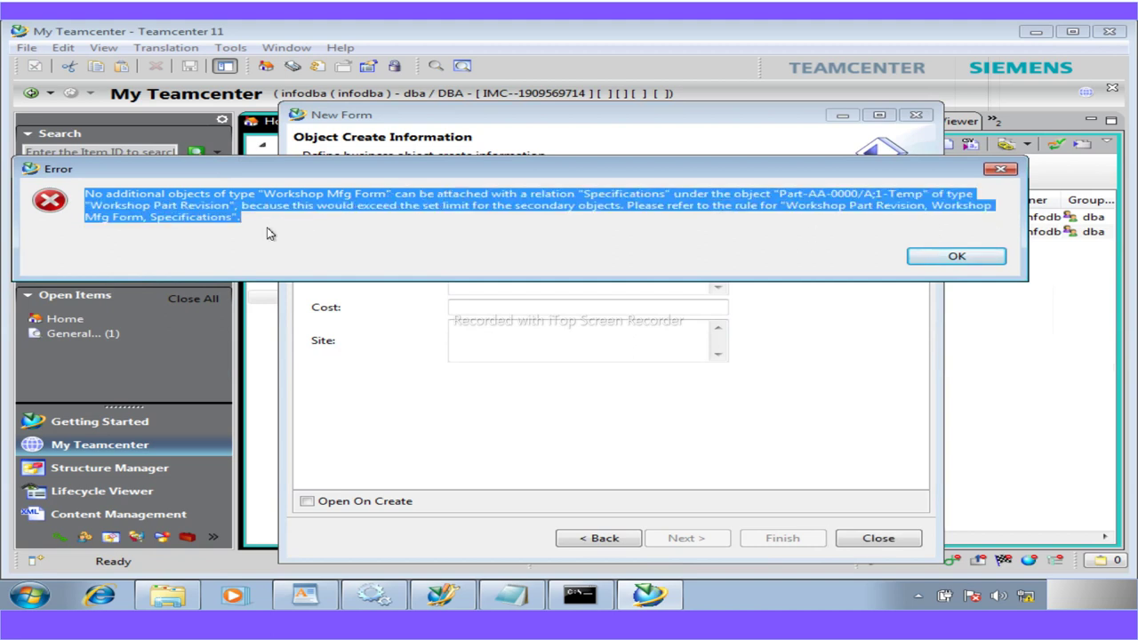
{"action": "left_click", "coordinate": [946, 260]}
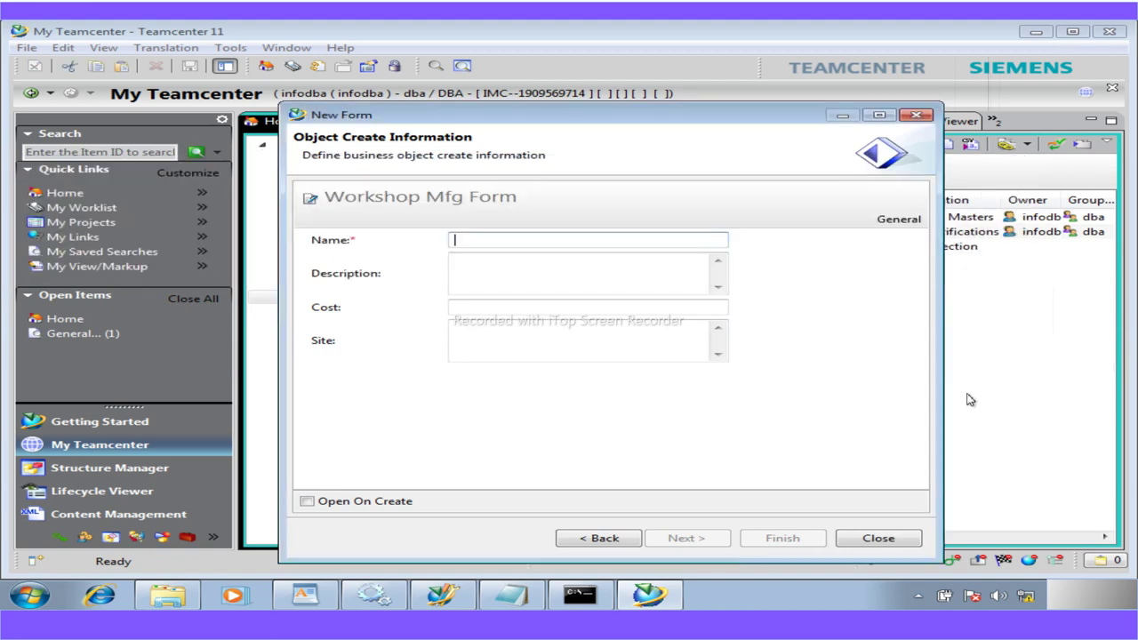
{"action": "left_click", "coordinate": [900, 540]}
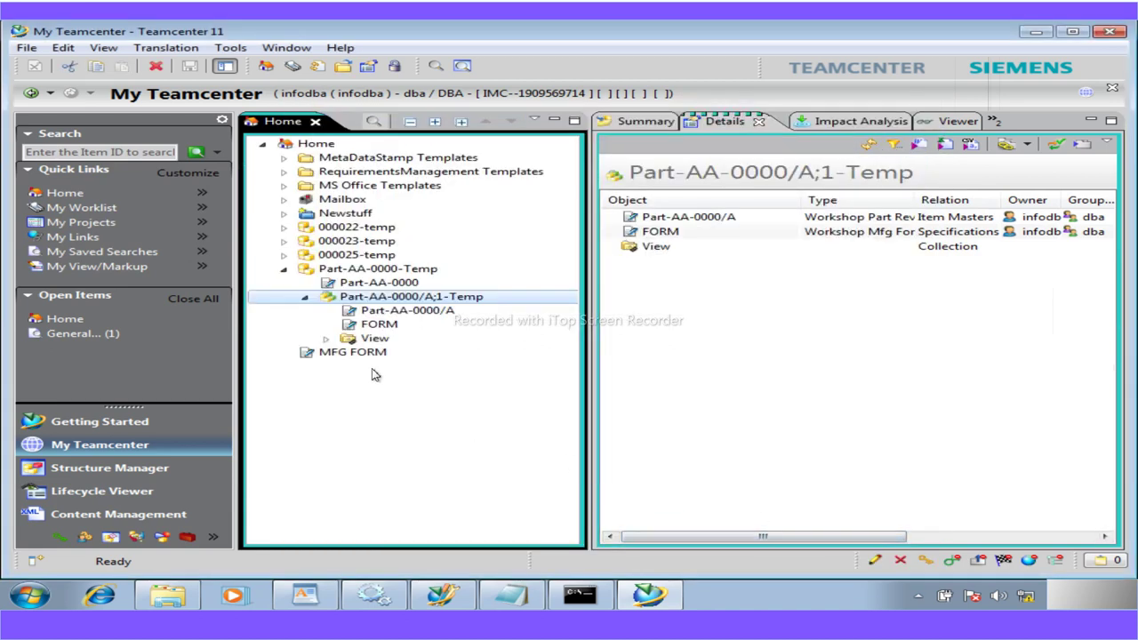
Show MFG FORM's details, collapse the Part-AA-0000-Temp tree, and minimize Teamcenter
{"action": "left_click", "coordinate": [356, 354]}
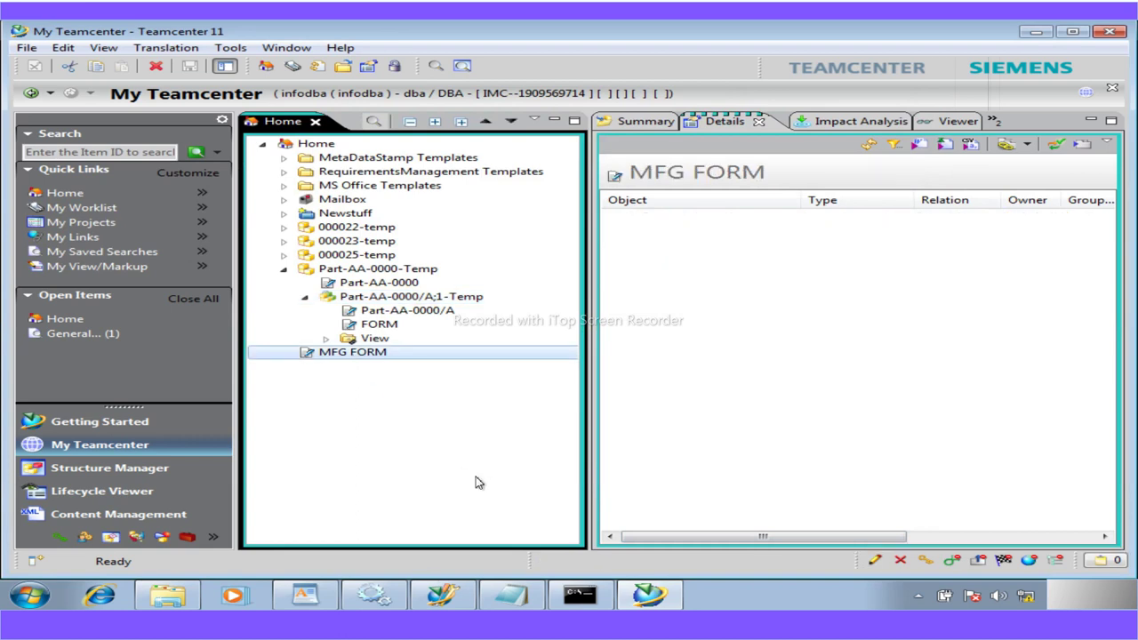
{"action": "left_click", "coordinate": [305, 297]}
{"action": "left_click", "coordinate": [284, 268]}
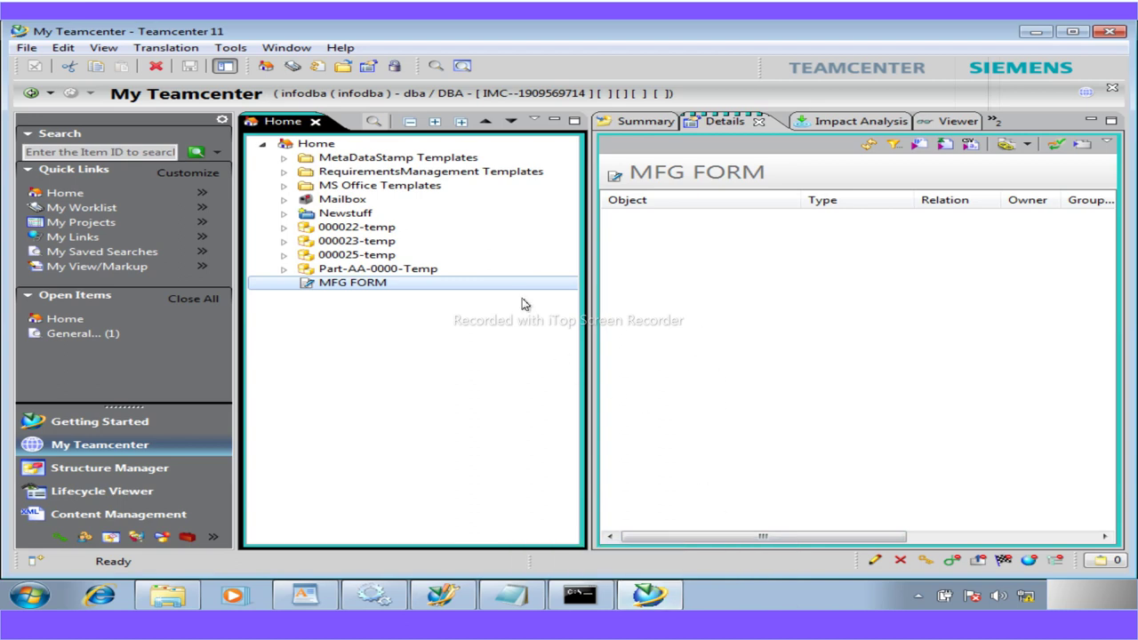
{"action": "mouse_move", "coordinate": [511, 593]}
{"action": "mouse_move", "coordinate": [604, 608]}
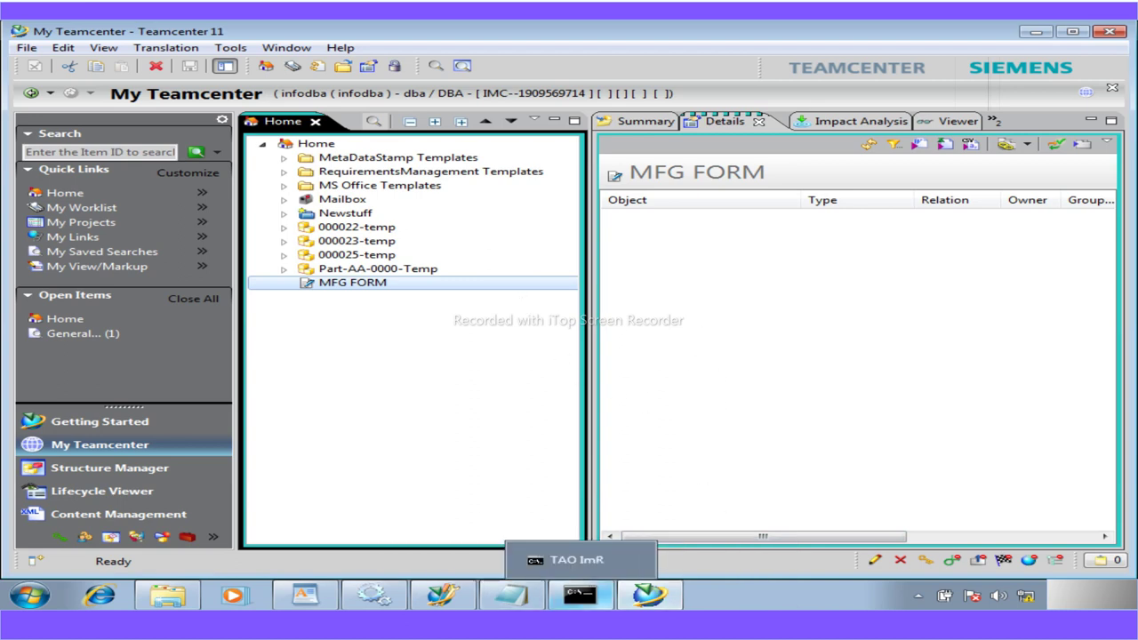
{"action": "left_click", "coordinate": [1029, 36]}
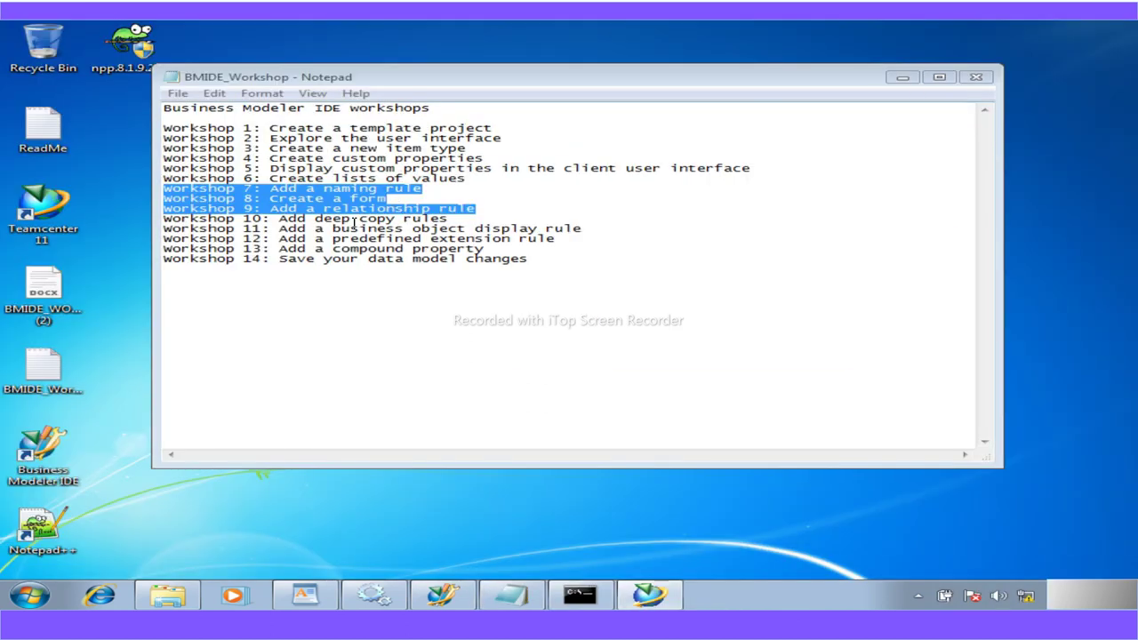
Highlight 'Add deep copy rules' on the Workshop 10 line of the notes
{"action": "left_click_drag", "start_coordinate": [451, 218], "coordinate": [282, 218]}
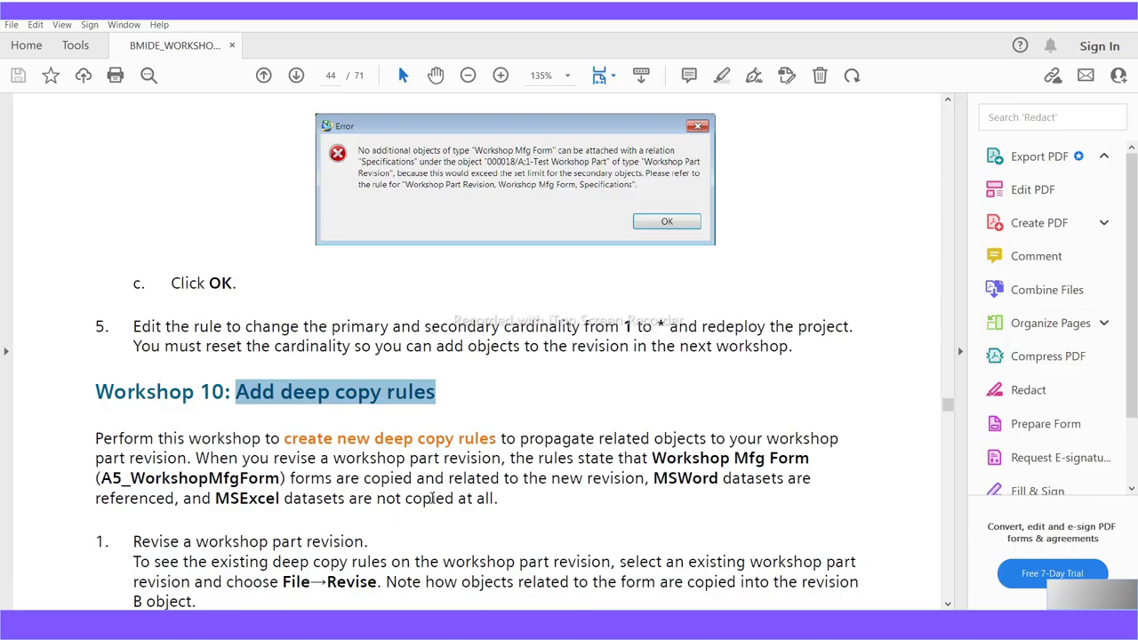
Scroll to the deep copy rule steps in the workshop PDF and highlight A5_WorkshopPartRevision
{"action": "scroll", "coordinate": [430, 499], "scroll_direction": "down", "scroll_amount": 15}
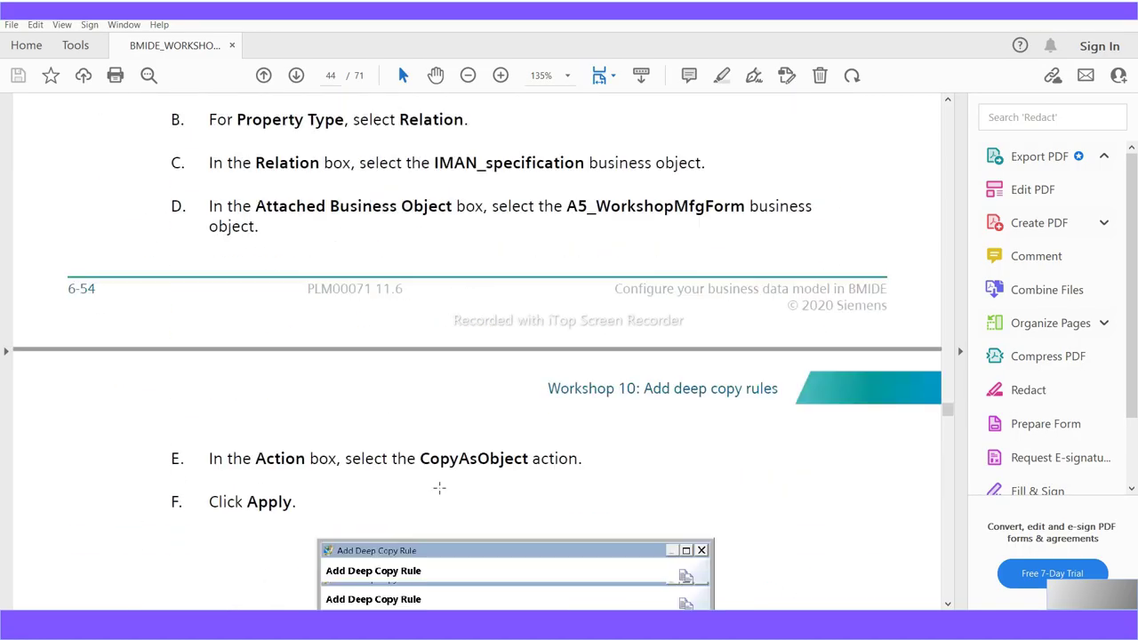
{"action": "scroll", "coordinate": [439, 487], "scroll_direction": "down", "scroll_amount": 4}
{"action": "scroll", "coordinate": [439, 487], "scroll_direction": "up", "scroll_amount": 3}
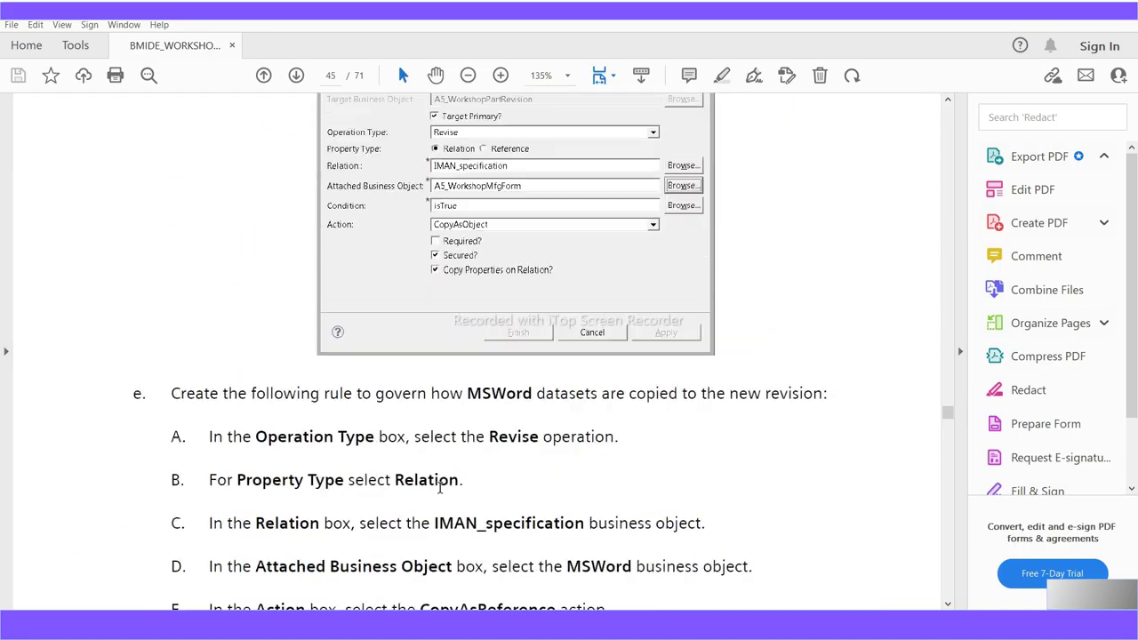
{"action": "scroll", "coordinate": [439, 487], "scroll_direction": "up", "scroll_amount": 20}
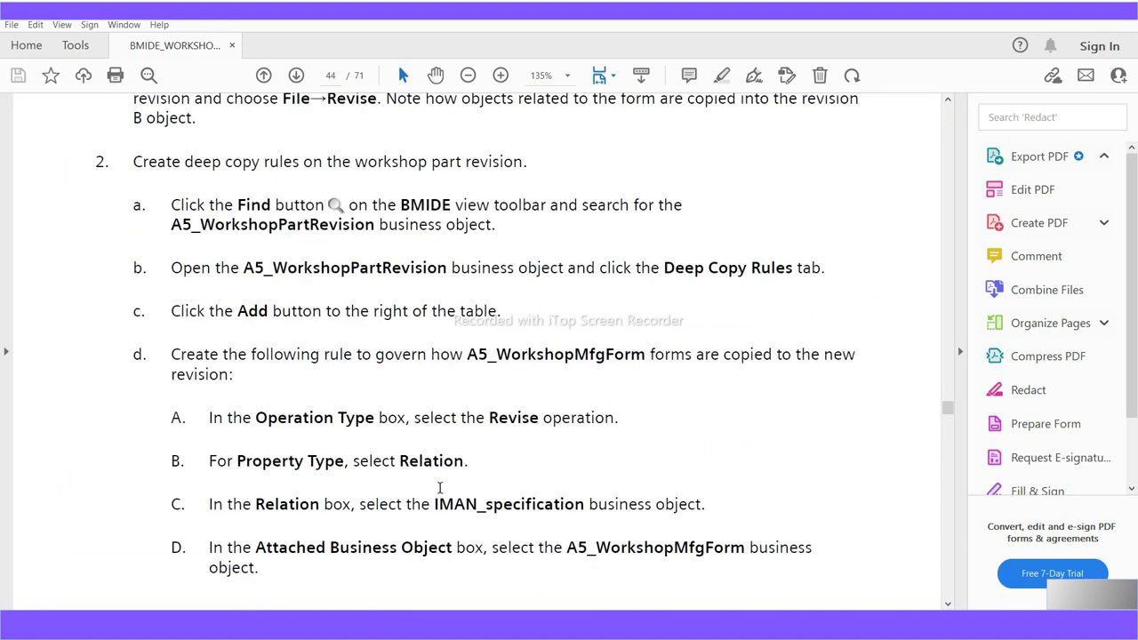
{"action": "scroll", "coordinate": [439, 487], "scroll_direction": "up", "scroll_amount": 4}
{"action": "scroll", "coordinate": [439, 487], "scroll_direction": "down", "scroll_amount": 6}
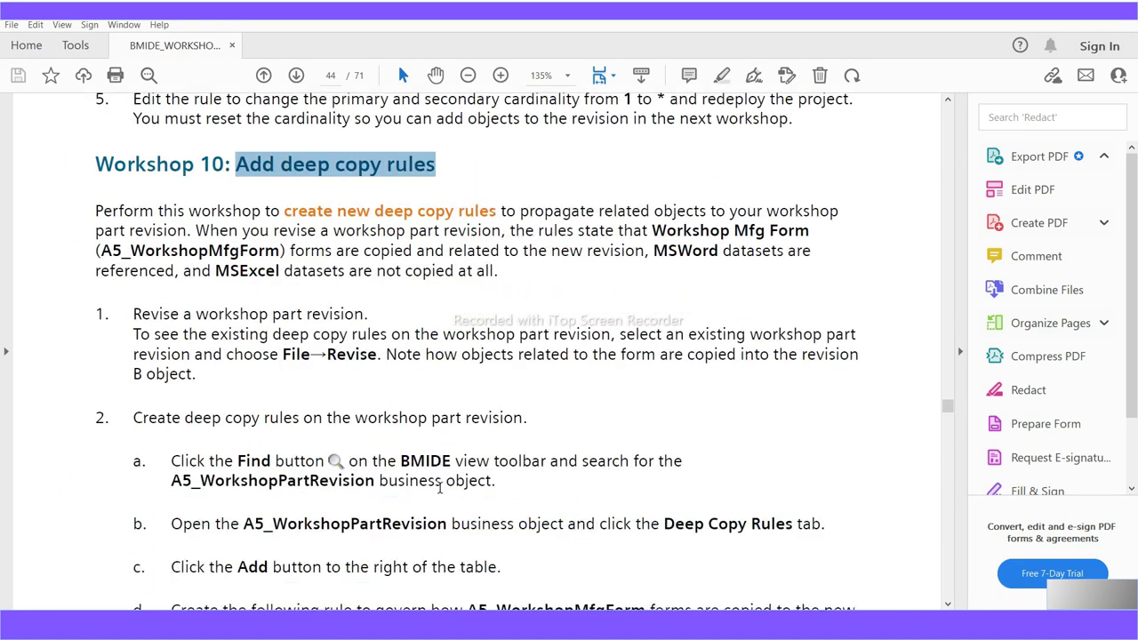
{"action": "scroll", "coordinate": [439, 487], "scroll_direction": "down", "scroll_amount": 4}
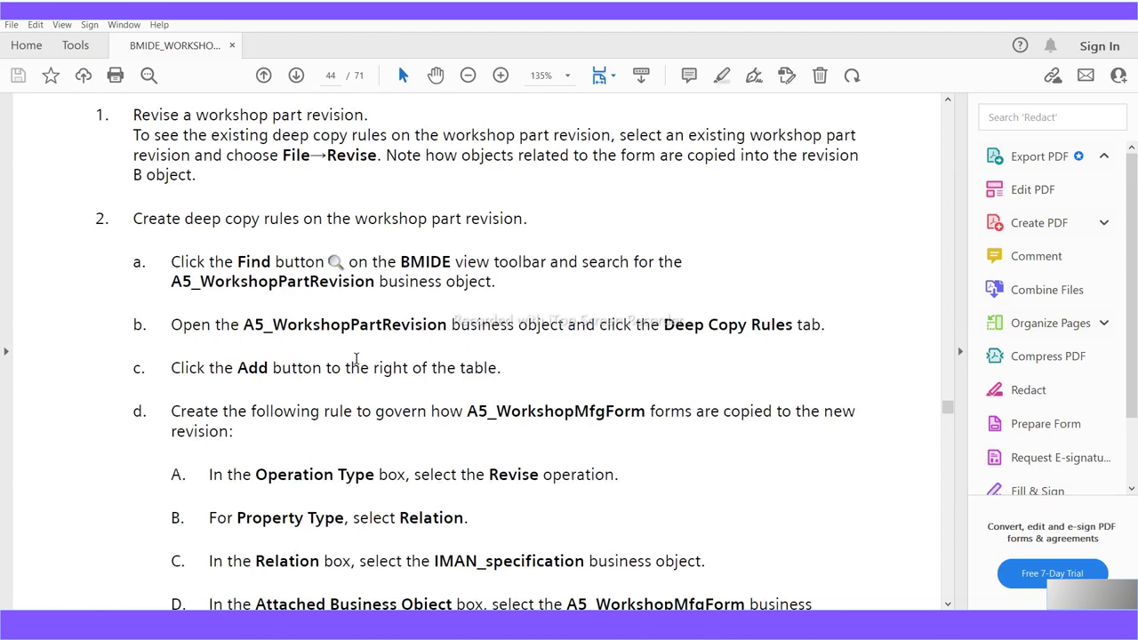
{"action": "left_click_drag", "start_coordinate": [446, 328], "coordinate": [247, 324]}
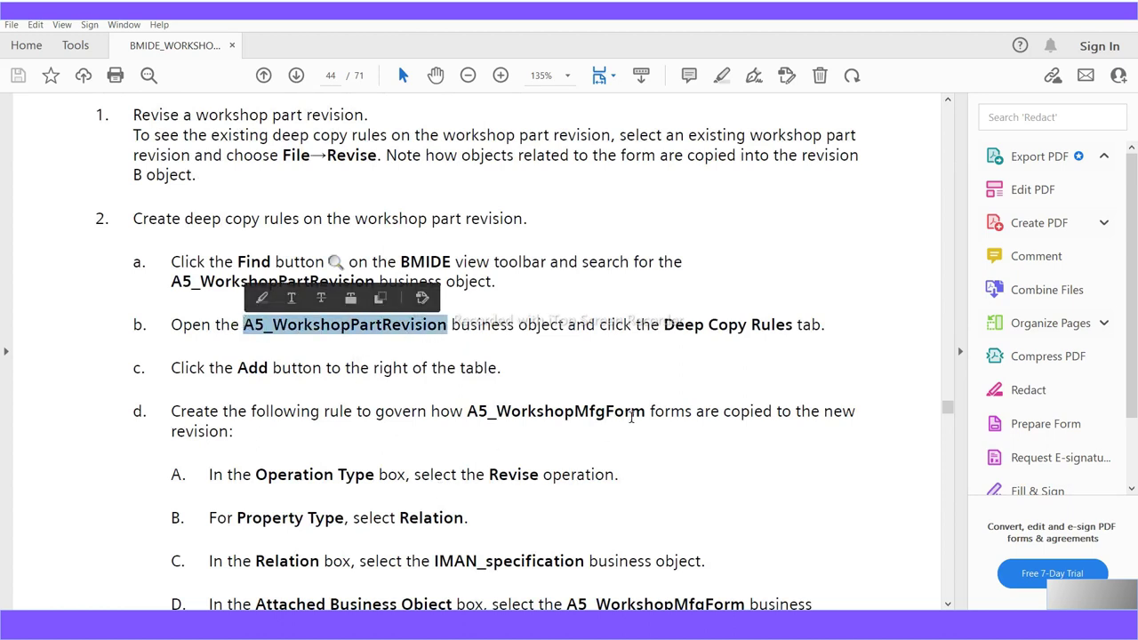
{"action": "left_click_drag", "start_coordinate": [646, 411], "coordinate": [471, 416]}
Read on through the Deep Copy Rules instructions to the example on page 47
{"action": "scroll", "coordinate": [502, 504], "scroll_direction": "down", "scroll_amount": 1}
{"action": "scroll", "coordinate": [502, 505], "scroll_direction": "down", "scroll_amount": 5}
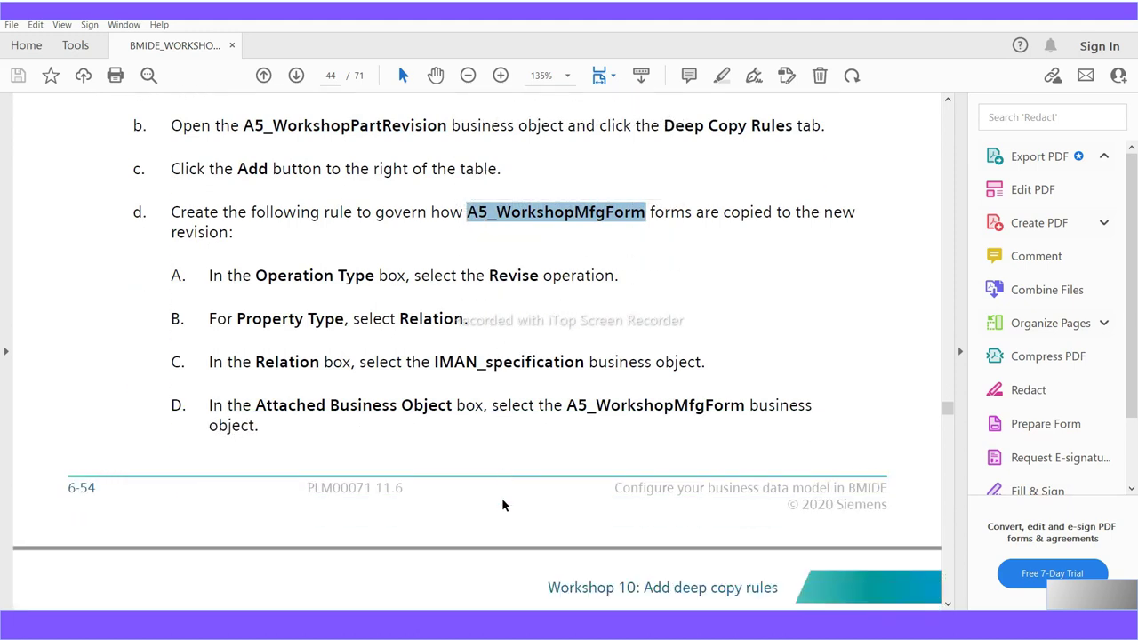
{"action": "scroll", "coordinate": [502, 504], "scroll_direction": "down", "scroll_amount": 10}
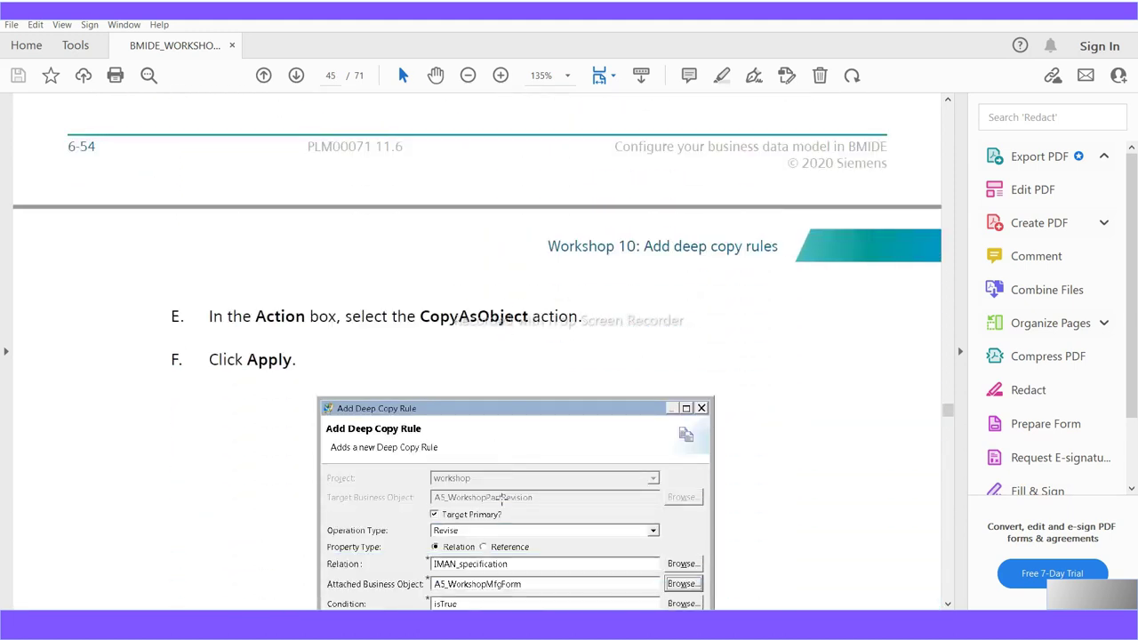
{"action": "left_click_drag", "start_coordinate": [530, 317], "coordinate": [420, 319]}
{"action": "scroll", "coordinate": [566, 594], "scroll_direction": "down", "scroll_amount": 3}
{"action": "scroll", "coordinate": [567, 594], "scroll_direction": "down", "scroll_amount": 2}
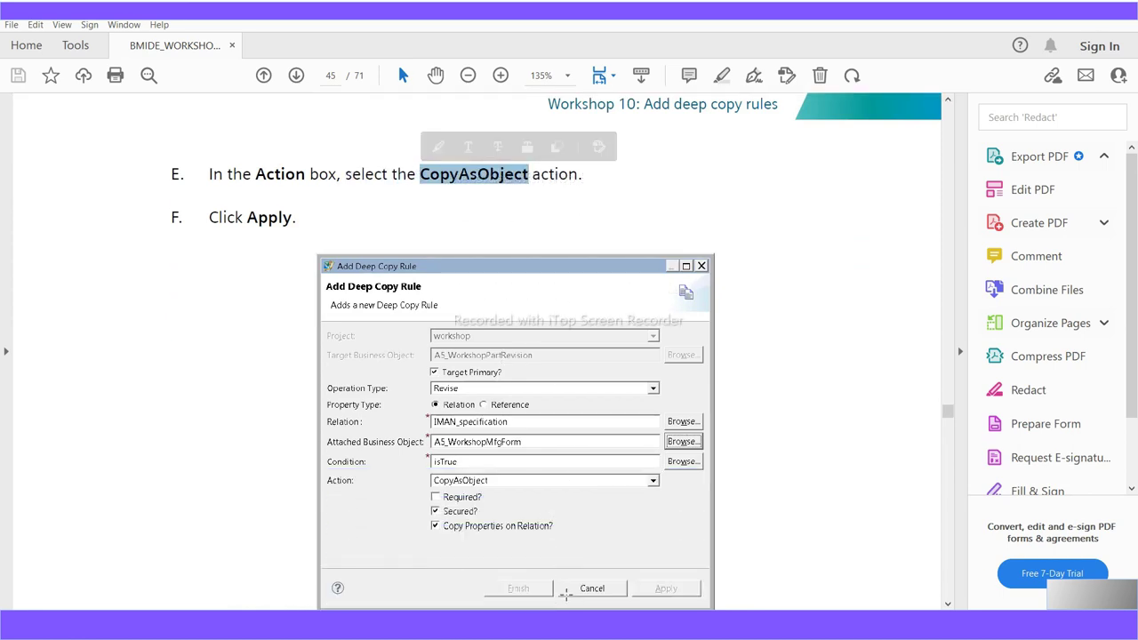
{"action": "scroll", "coordinate": [569, 601], "scroll_direction": "down", "scroll_amount": 1}
{"action": "scroll", "coordinate": [569, 600], "scroll_direction": "down", "scroll_amount": 18}
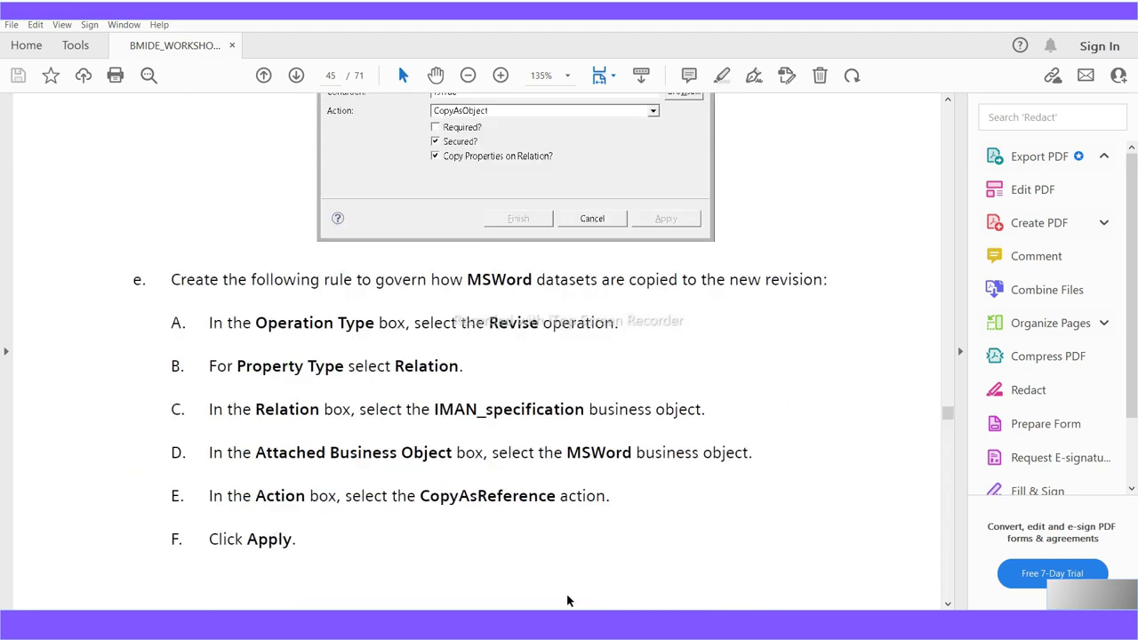
{"action": "scroll", "coordinate": [568, 602], "scroll_direction": "down", "scroll_amount": 20}
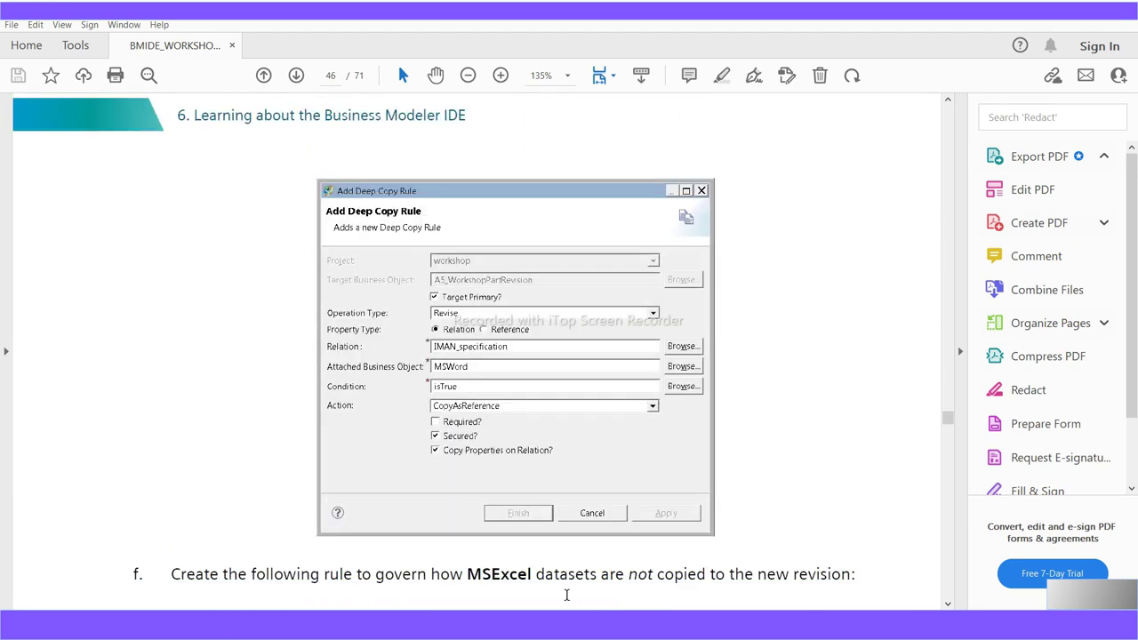
{"action": "scroll", "coordinate": [566, 595], "scroll_direction": "up", "scroll_amount": 1}
{"action": "scroll", "coordinate": [569, 602], "scroll_direction": "down", "scroll_amount": 6}
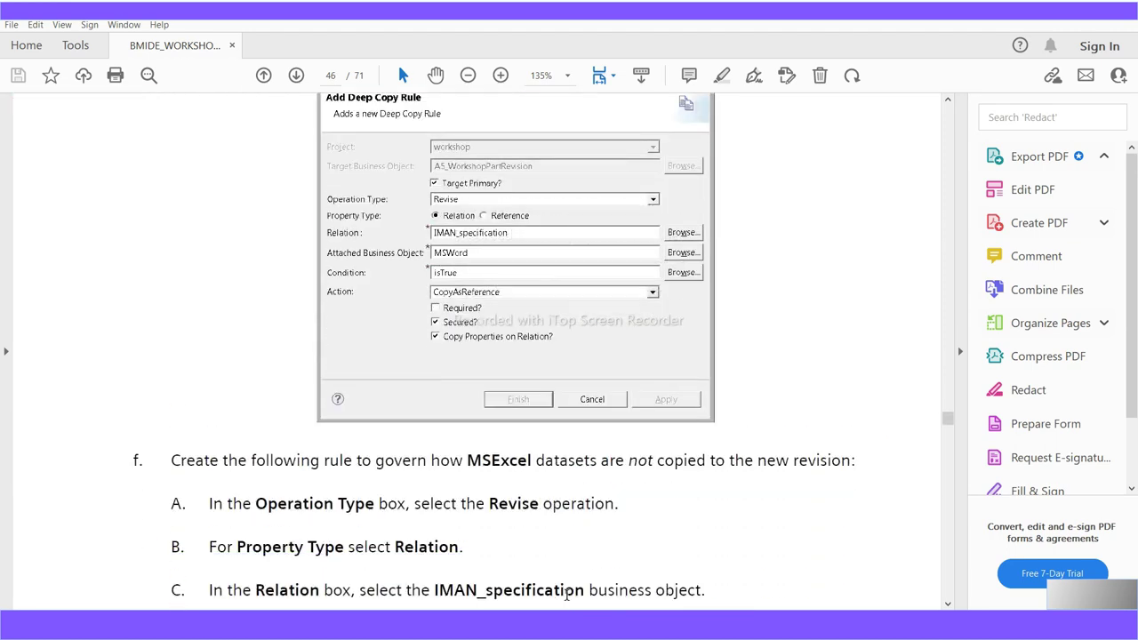
{"action": "scroll", "coordinate": [569, 602], "scroll_direction": "down", "scroll_amount": 20}
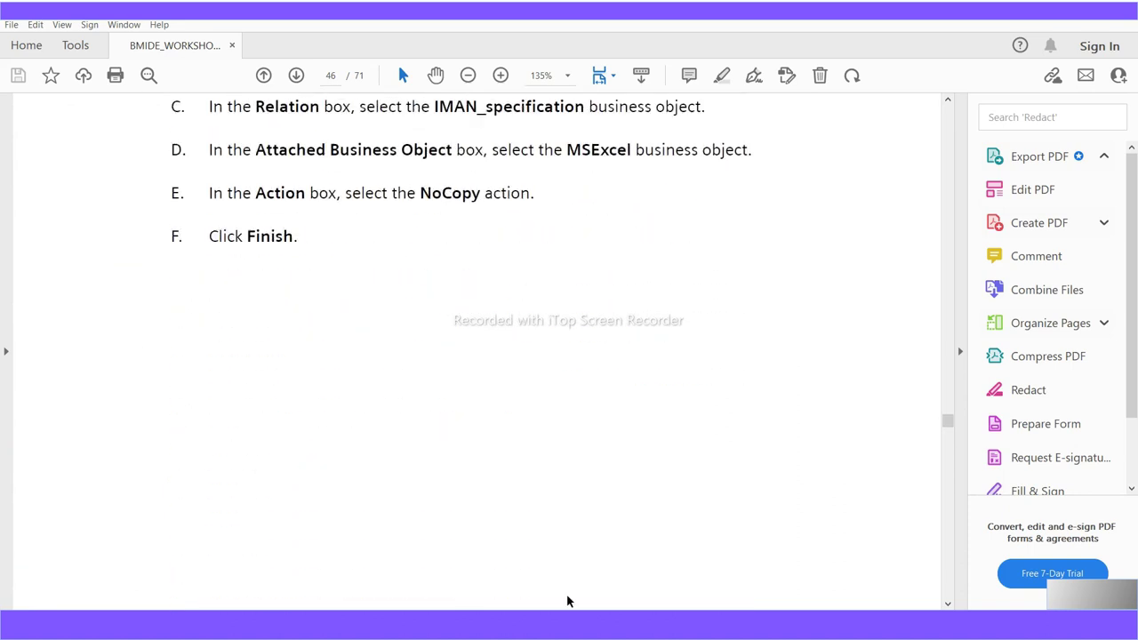
{"action": "scroll", "coordinate": [569, 602], "scroll_direction": "down", "scroll_amount": 12}
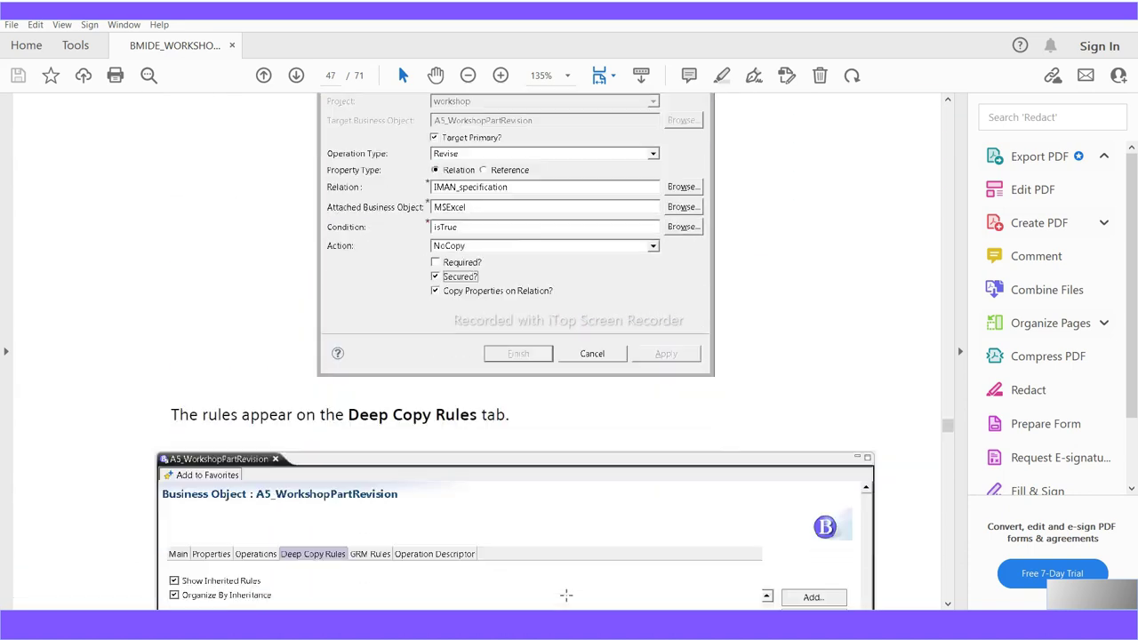
{"action": "scroll", "coordinate": [568, 598], "scroll_direction": "down", "scroll_amount": 1}
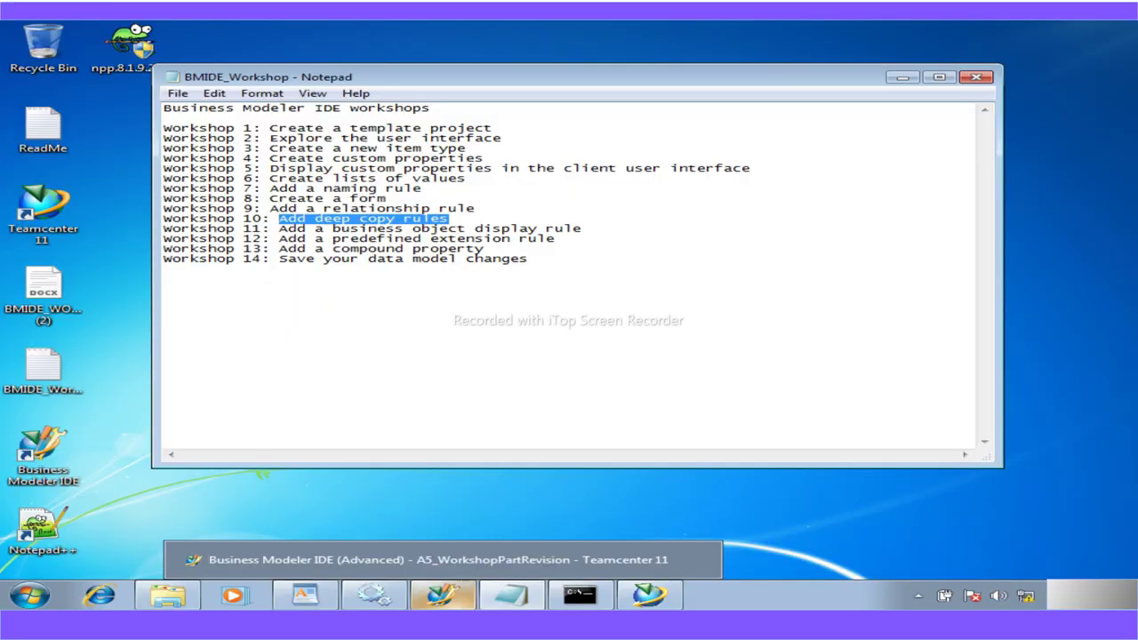
Bring Business Modeler IDE back in front of Notepad and widen the A5_WorkshopPartRevision editor
{"action": "left_click", "coordinate": [491, 601]}
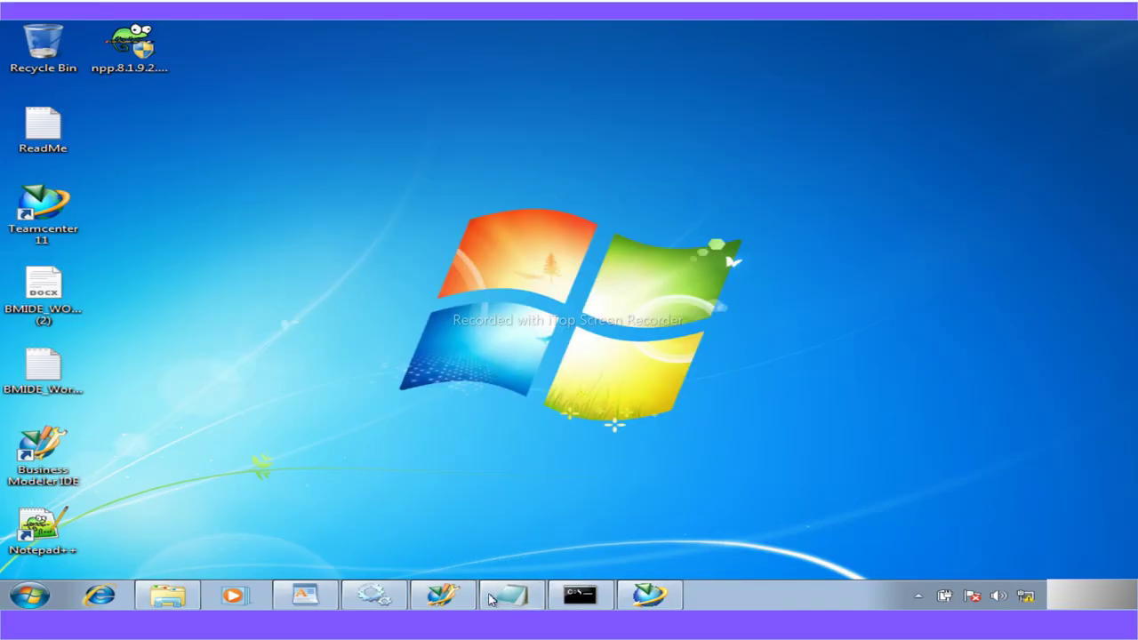
{"action": "left_click", "coordinate": [442, 595]}
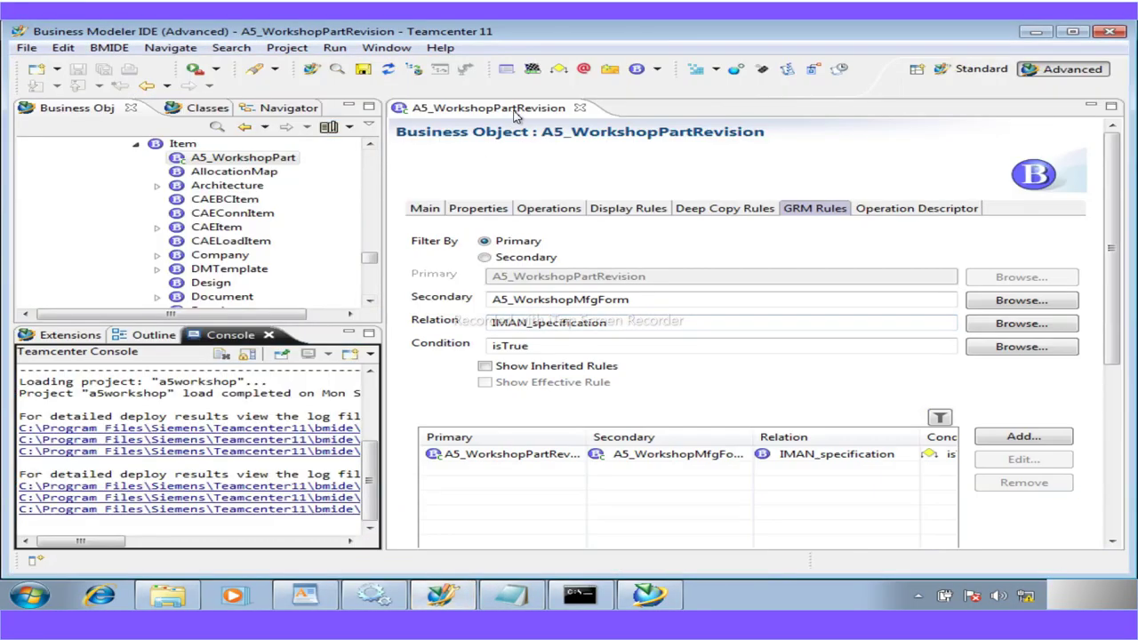
{"action": "left_click_drag", "start_coordinate": [384, 296], "coordinate": [192, 279]}
Start a new Revise deep copy rule on A5_WorkshopPartRevision with relation IMAN_specification
{"action": "left_click", "coordinate": [504, 211]}
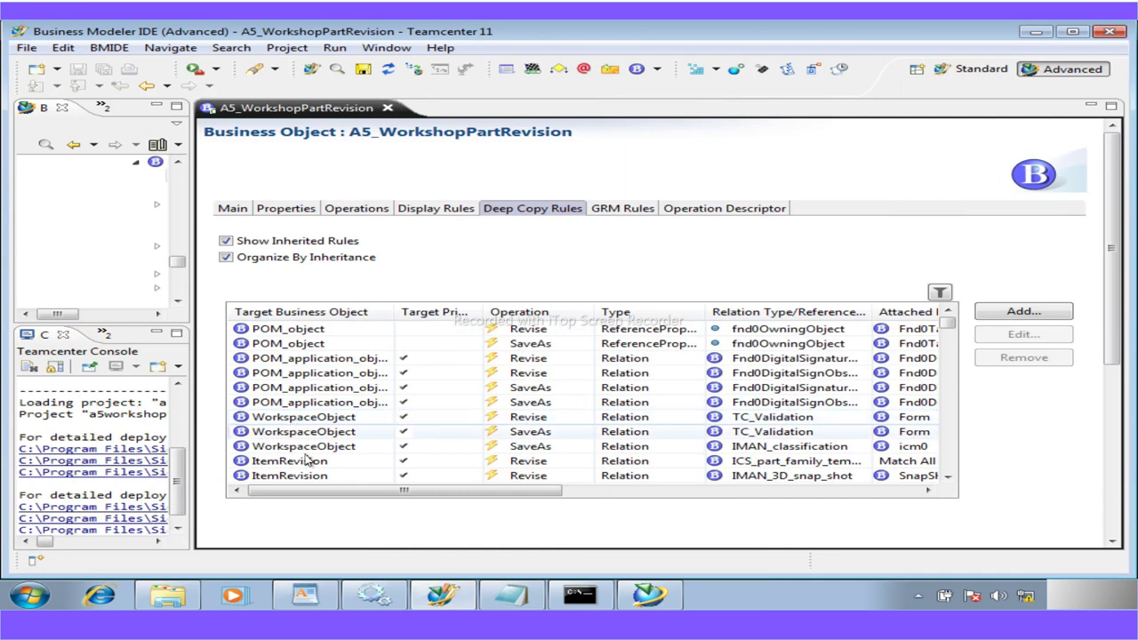
{"action": "left_click", "coordinate": [1027, 310]}
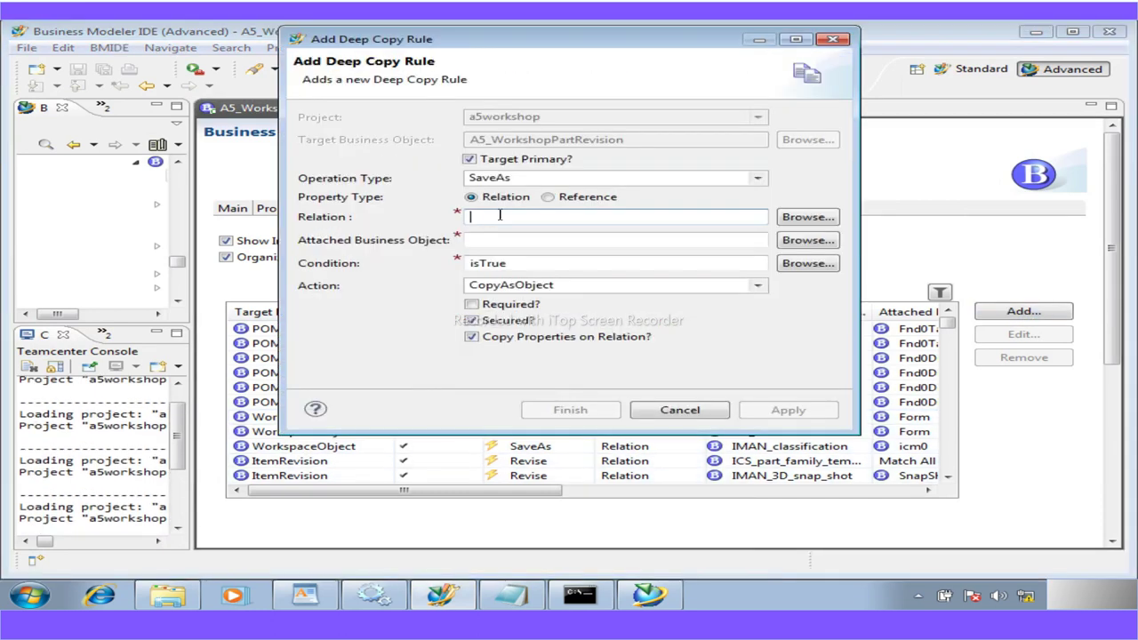
{"action": "left_click", "coordinate": [765, 181]}
{"action": "left_click", "coordinate": [502, 207]}
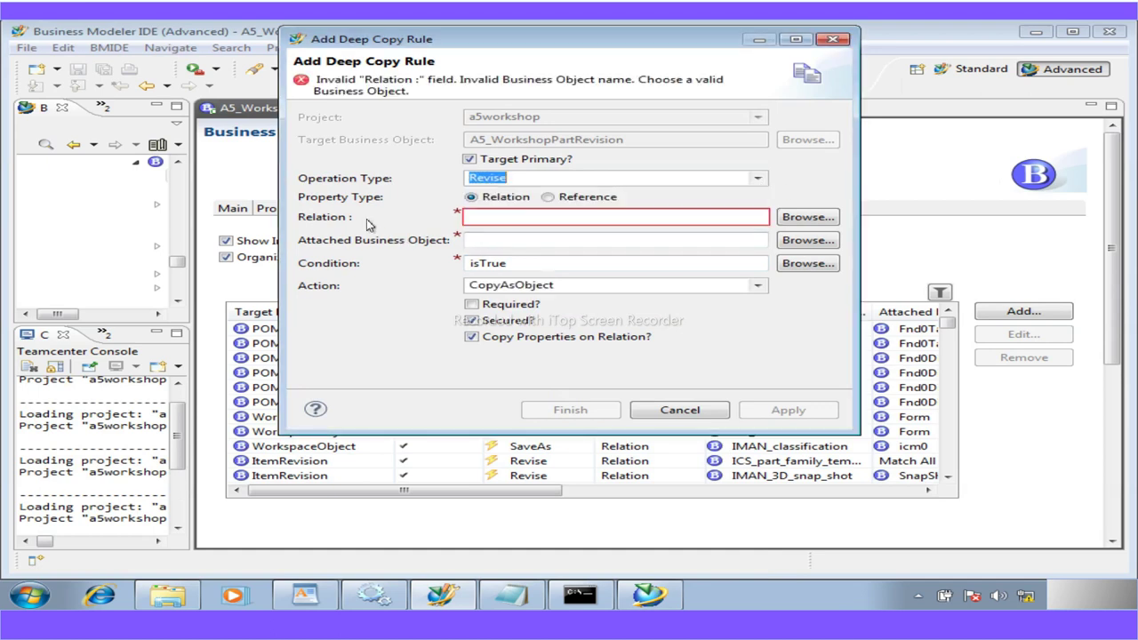
{"action": "left_click", "coordinate": [785, 220]}
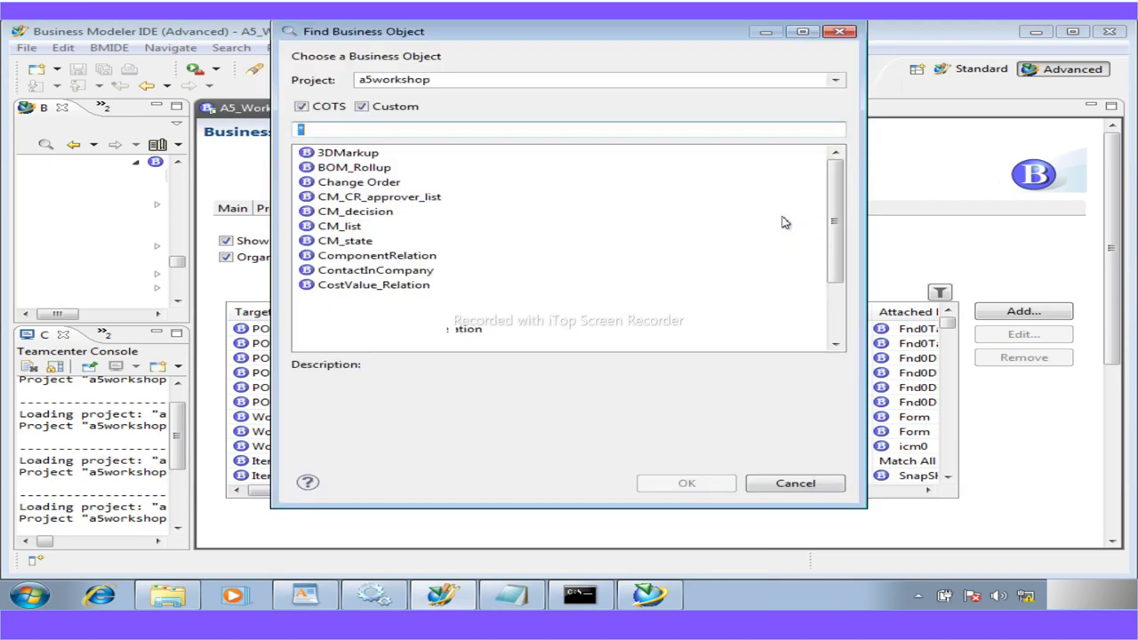
{"action": "type", "text": "MAN"}
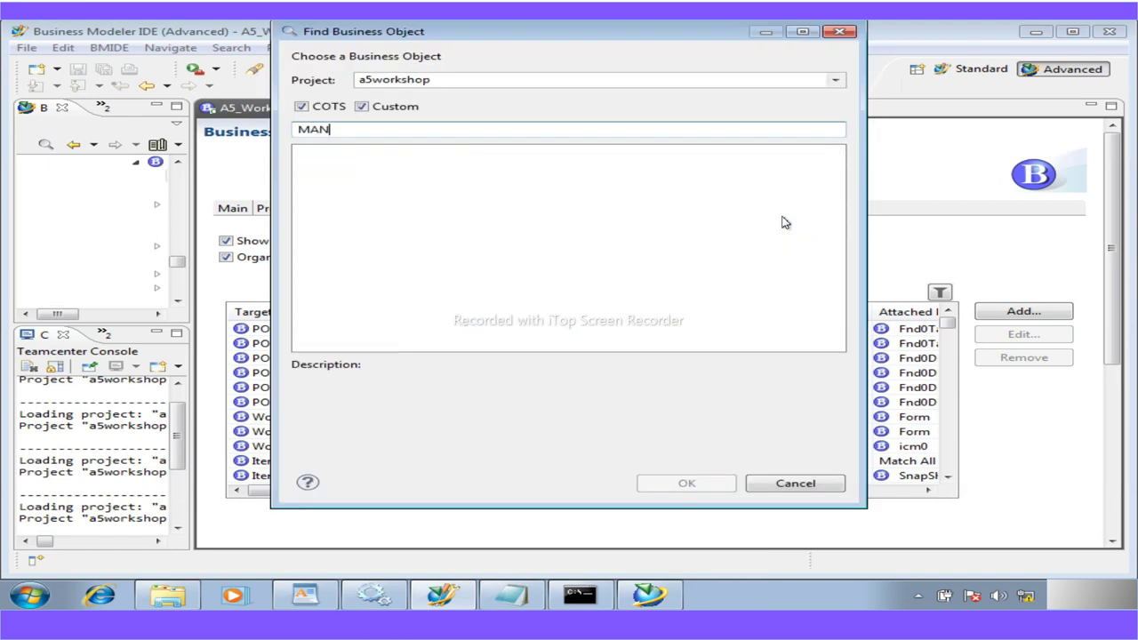
{"action": "key", "text": "BackSpace"}
{"action": "key", "text": "BackSpace"}
{"action": "key", "text": "BackSpace"}
{"action": "type", "text": "IMAN"}
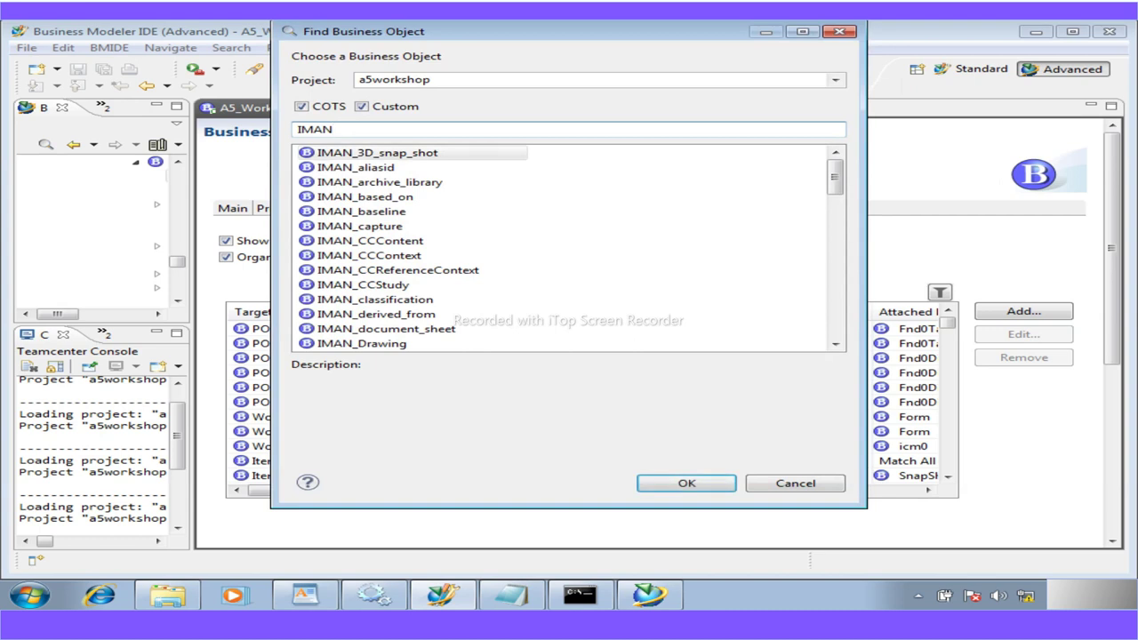
{"action": "type", "text": "_S"}
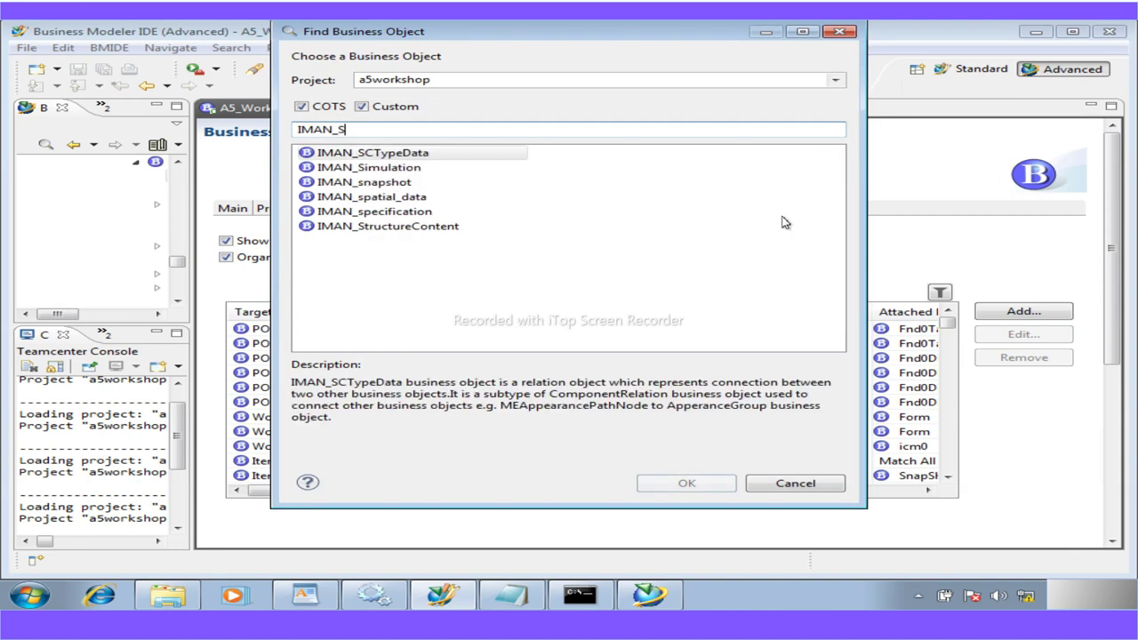
{"action": "type", "text": "P"}
{"action": "double_click", "coordinate": [374, 169]}
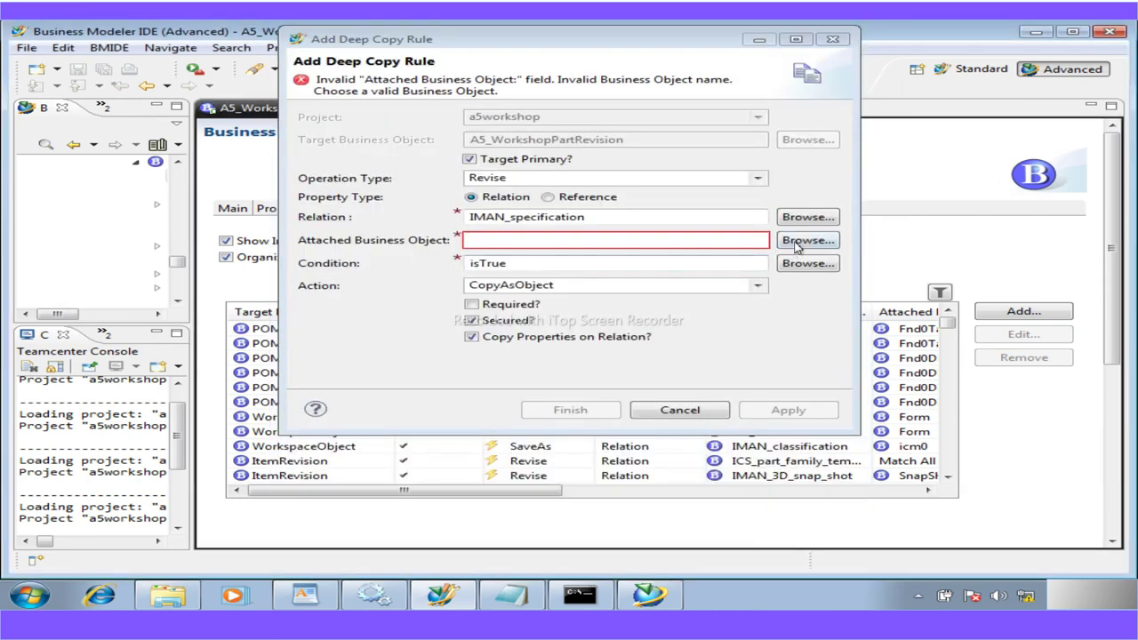
Attach A5_WorkshopMfgForm, create the rule, view the new row and begin another rule
{"action": "left_click", "coordinate": [805, 240]}
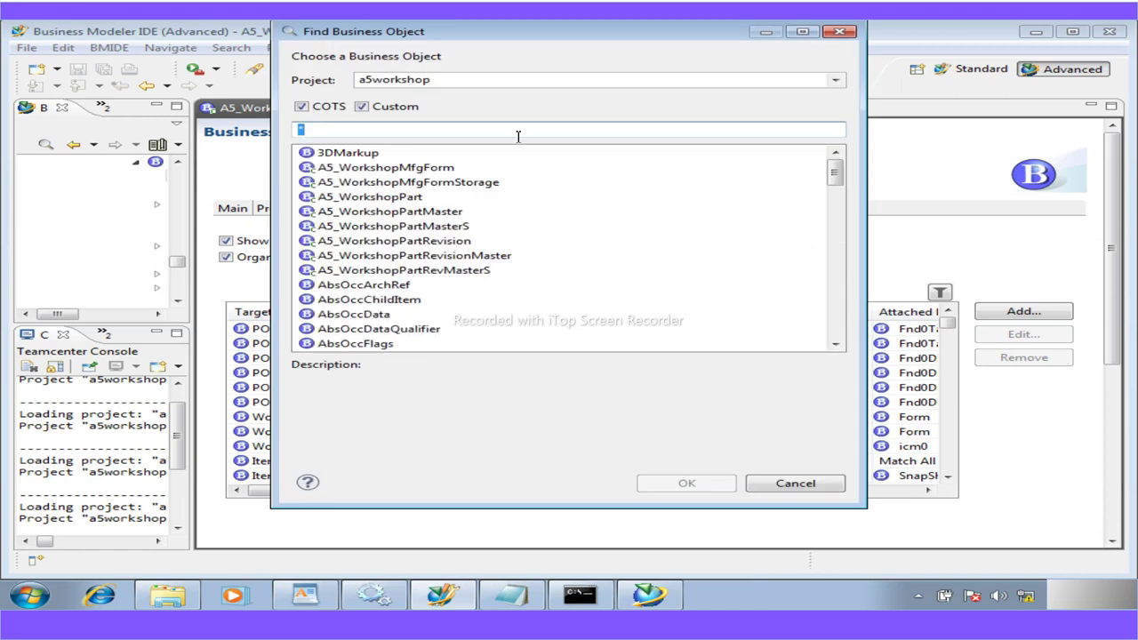
{"action": "type", "text": "wor"}
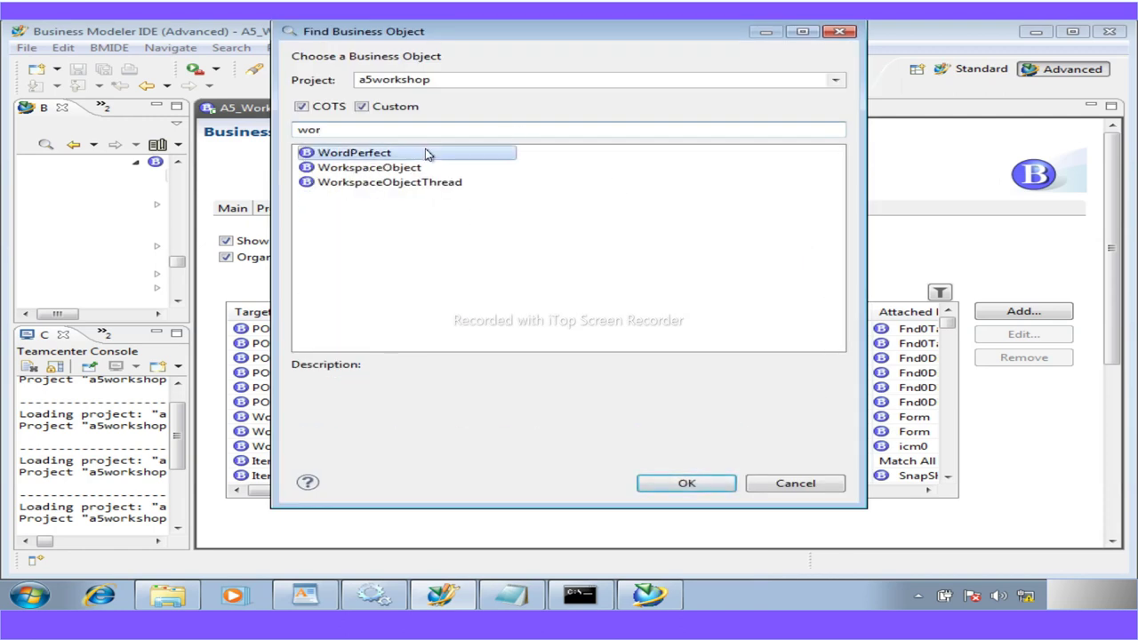
{"action": "key", "text": "BackSpace"}
{"action": "key", "text": "BackSpace"}
{"action": "key", "text": "BackSpace"}
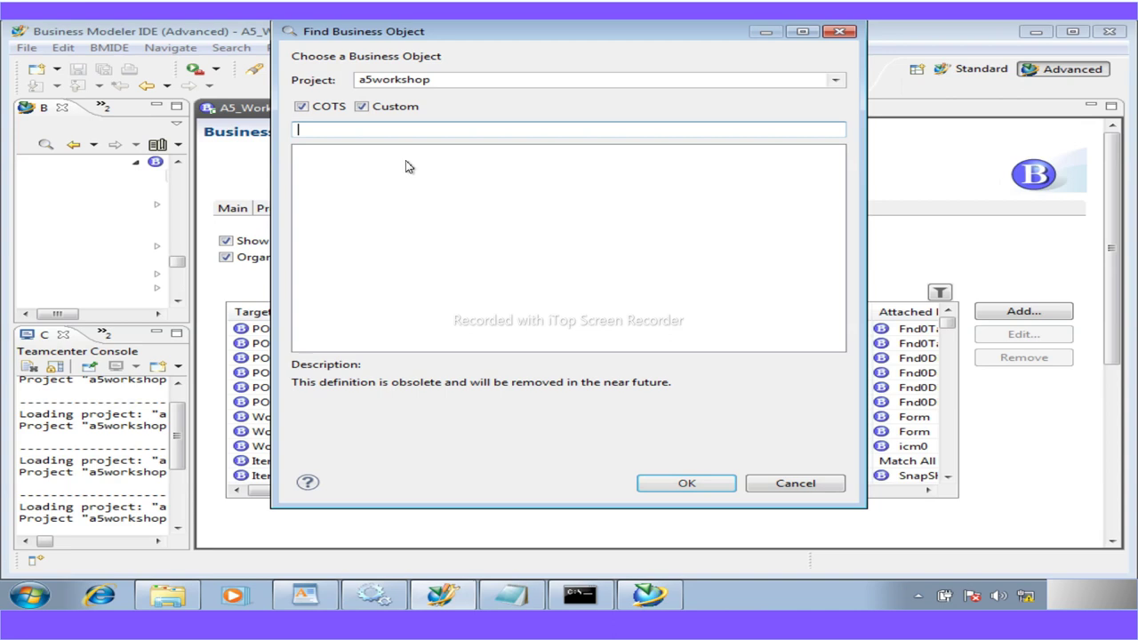
{"action": "type", "text": "a"}
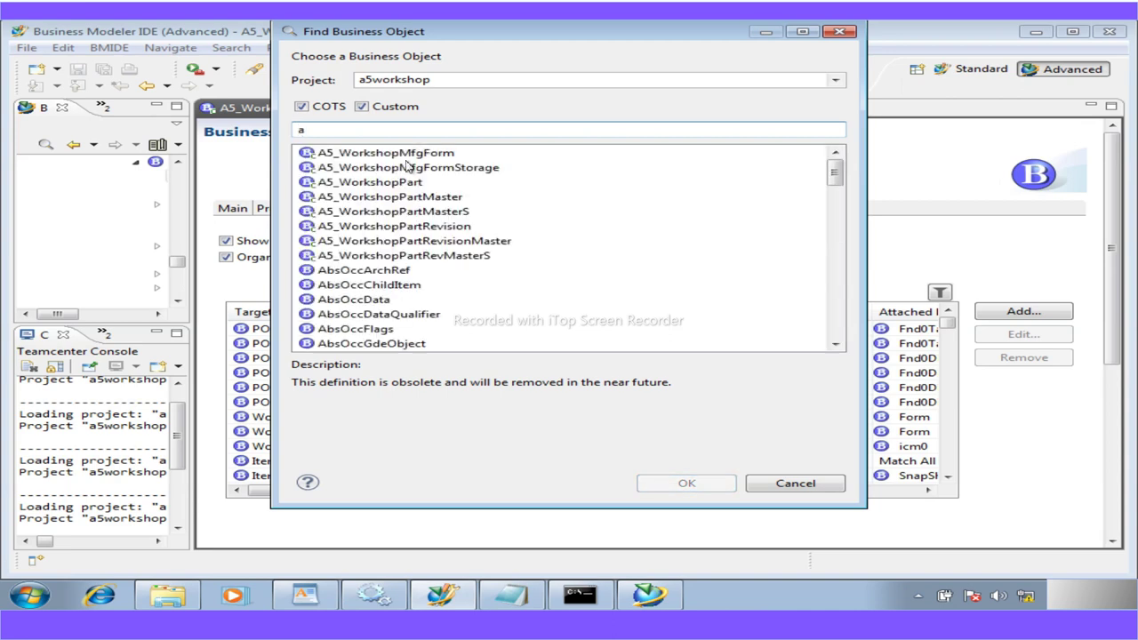
{"action": "type", "text": "5"}
{"action": "double_click", "coordinate": [406, 156]}
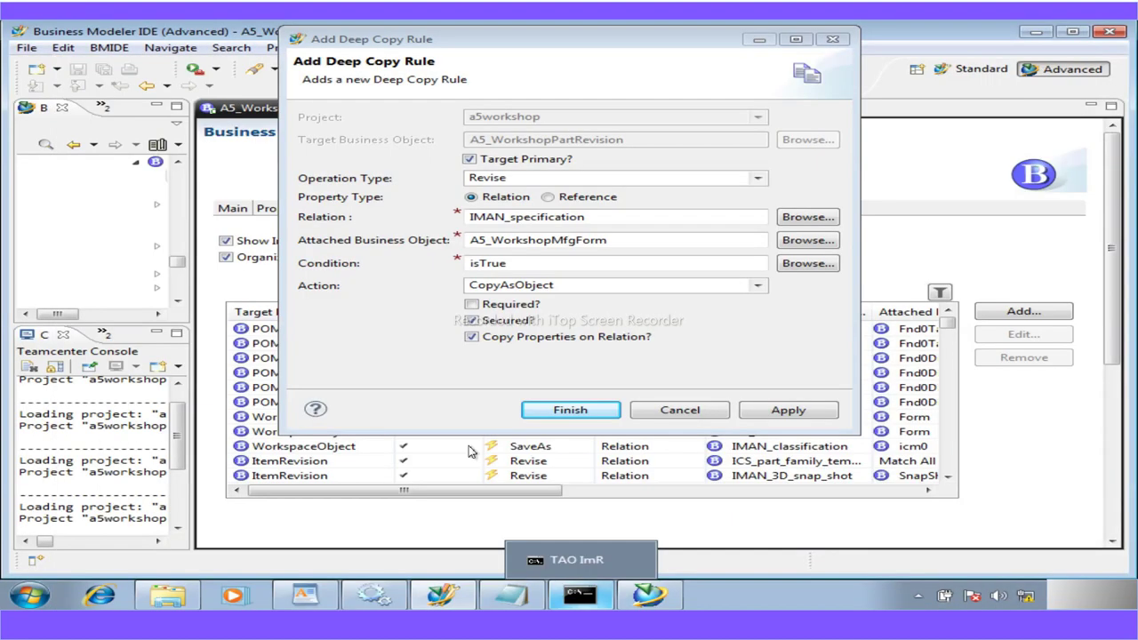
{"action": "left_click", "coordinate": [764, 414]}
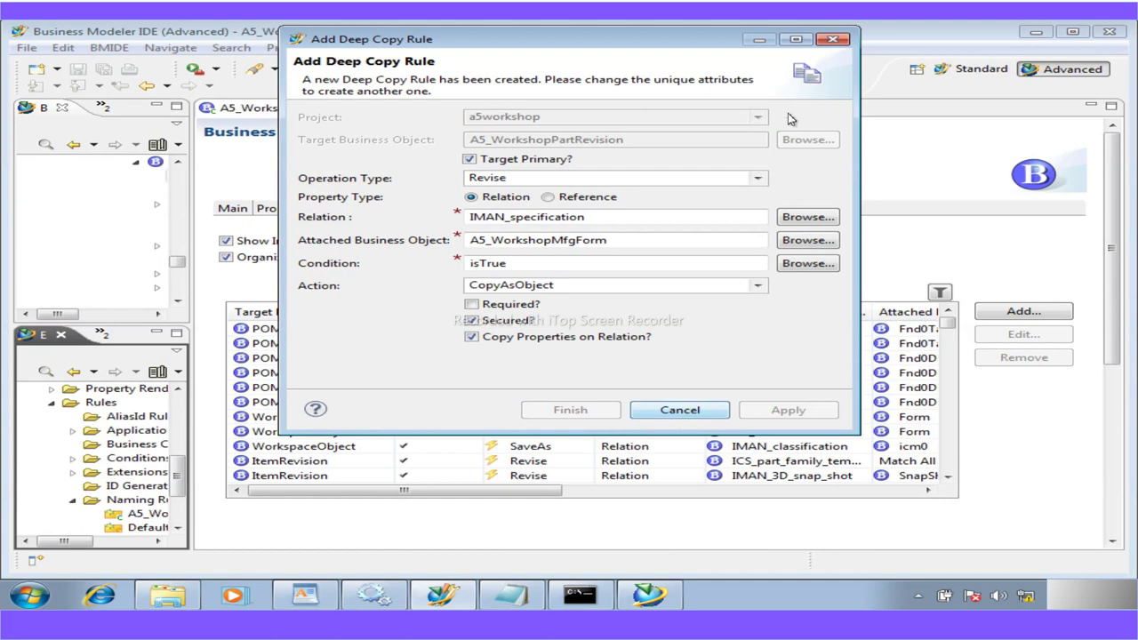
{"action": "left_click", "coordinate": [624, 216]}
{"action": "left_click", "coordinate": [677, 412]}
{"action": "scroll", "coordinate": [959, 469], "scroll_direction": "down", "scroll_amount": 3}
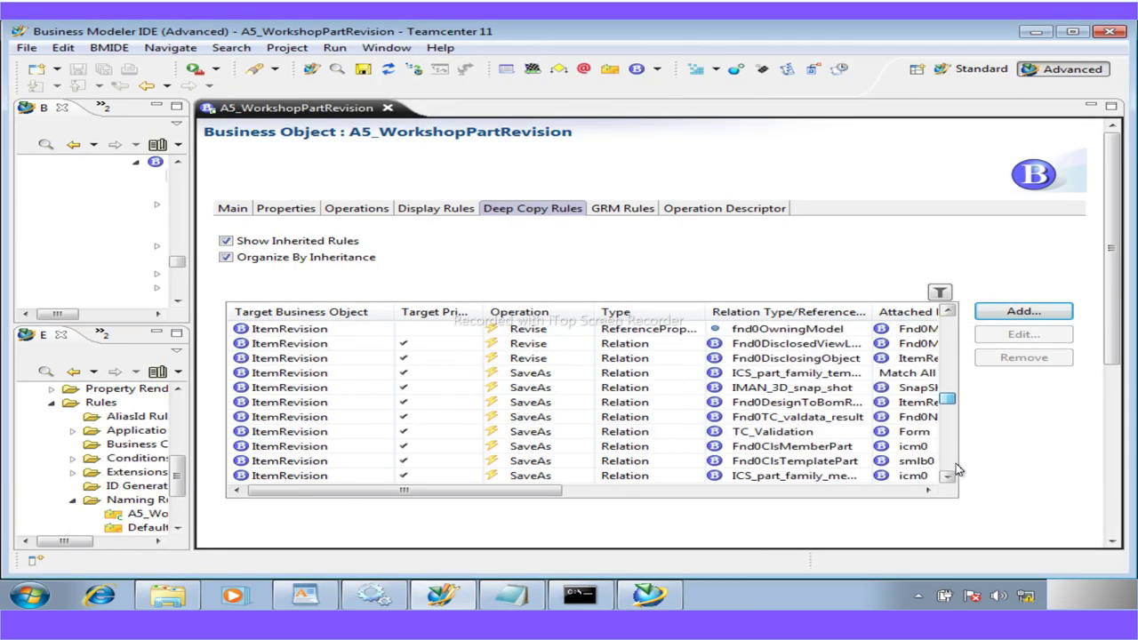
{"action": "scroll", "coordinate": [958, 470], "scroll_direction": "down", "scroll_amount": 3}
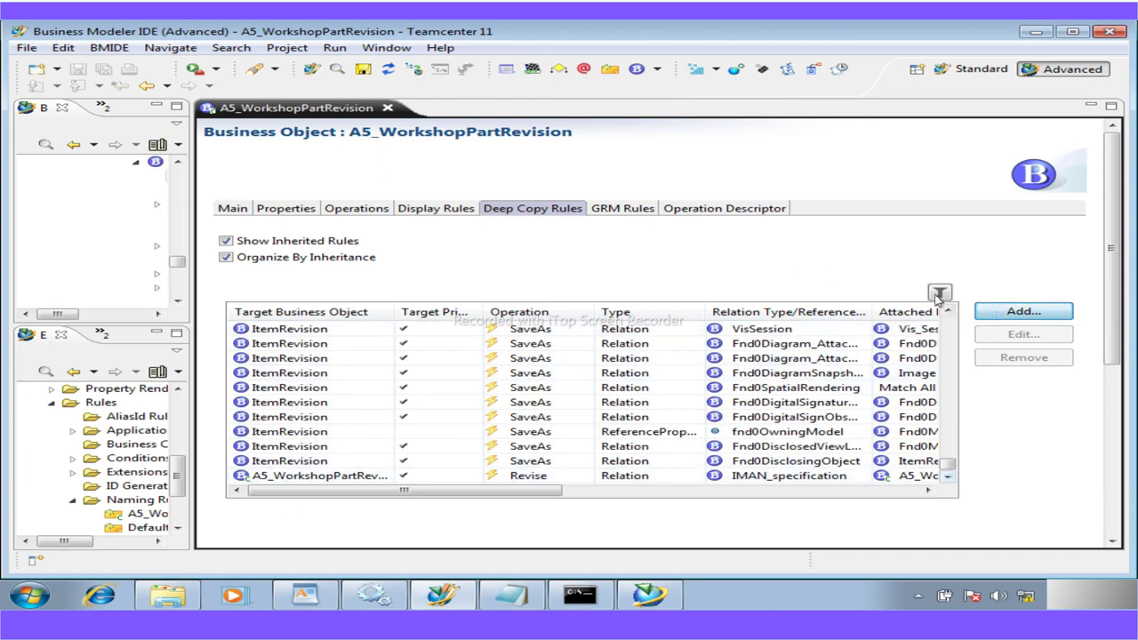
{"action": "left_click", "coordinate": [1010, 318]}
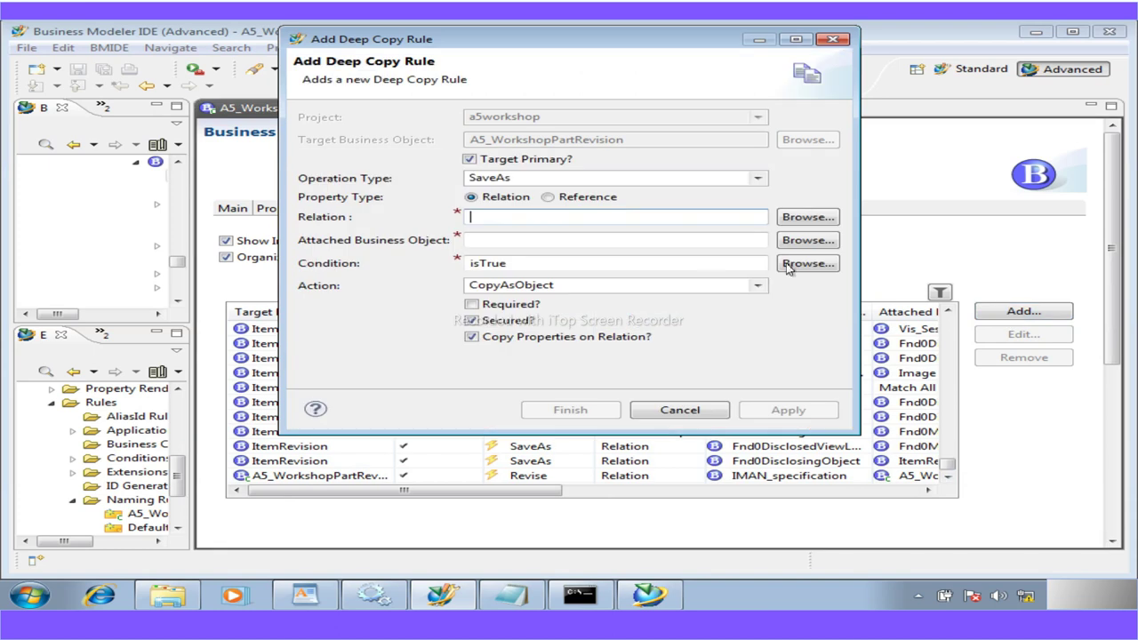
Create a Revise rule attaching PDF over IMAN_specification with action NoCopy
{"action": "left_click", "coordinate": [757, 179]}
{"action": "left_click", "coordinate": [528, 212]}
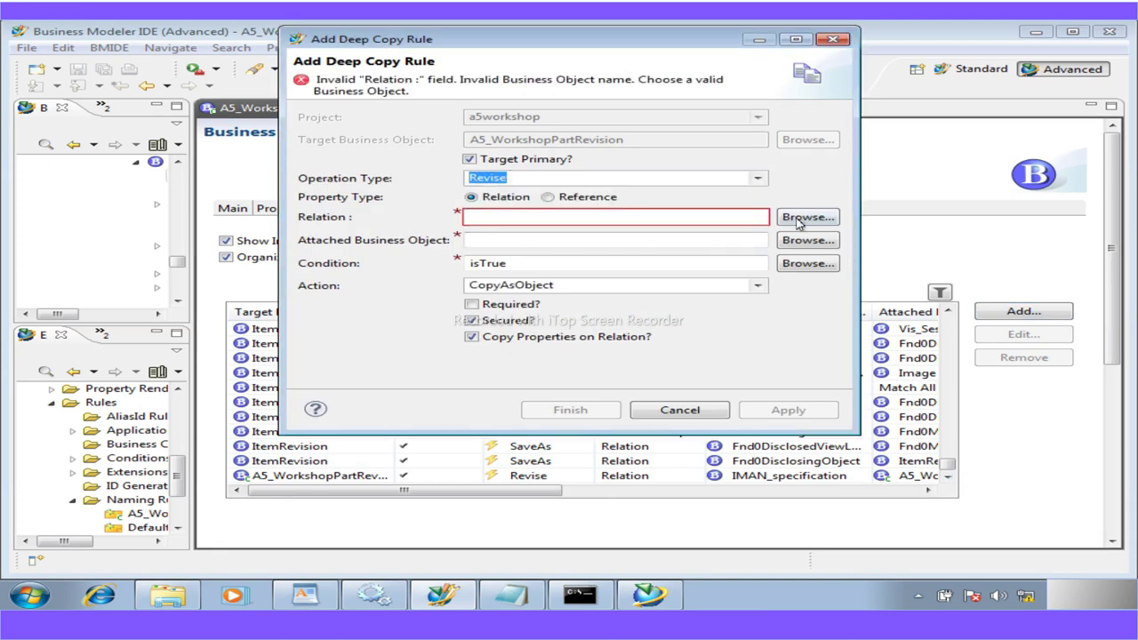
{"action": "left_click", "coordinate": [804, 221]}
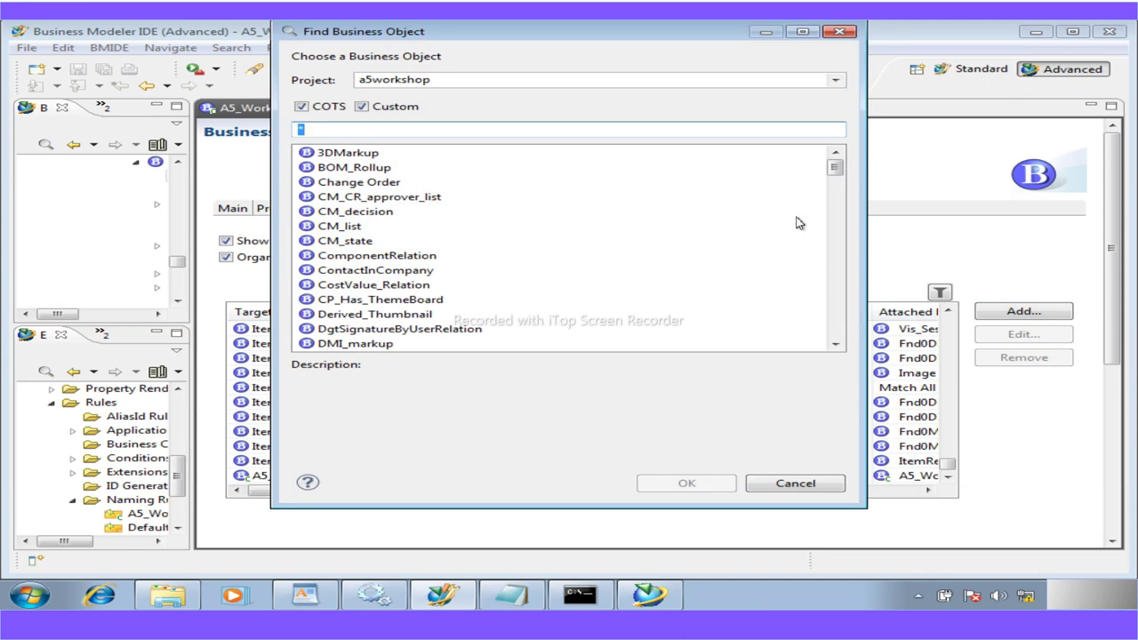
{"action": "type", "text": "IMA"}
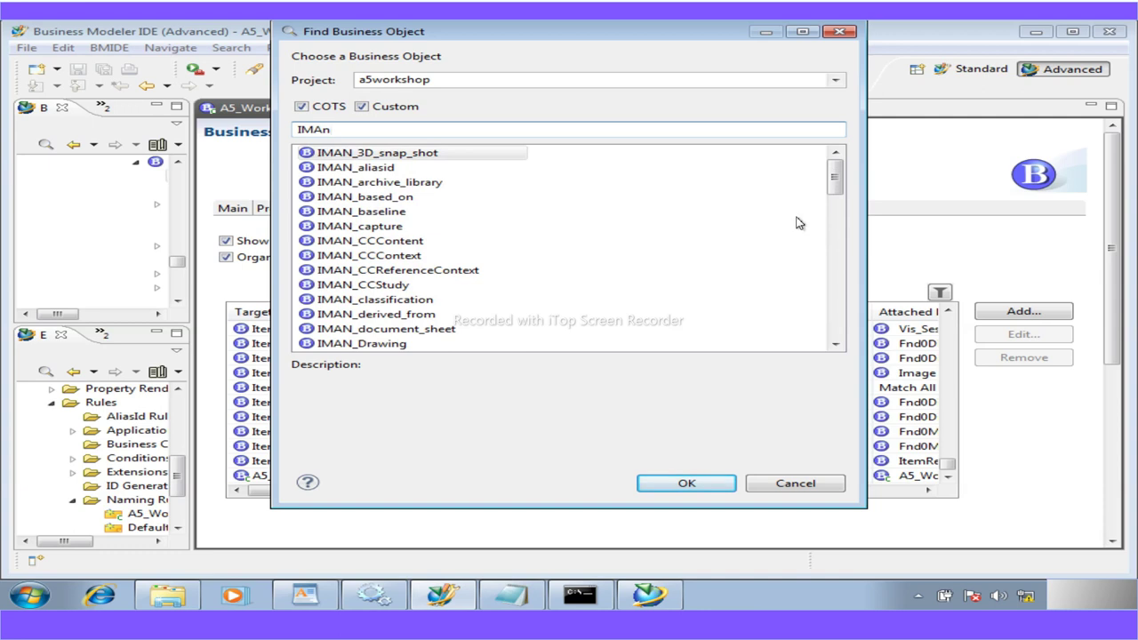
{"action": "type", "text": "N_spe"}
{"action": "double_click", "coordinate": [373, 152]}
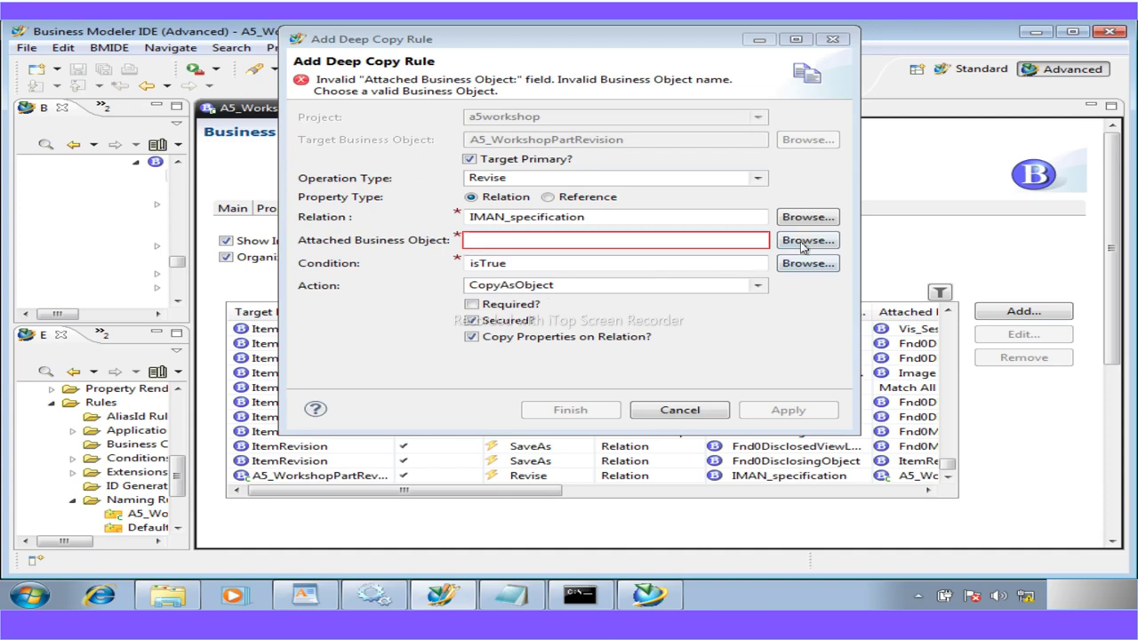
{"action": "left_click", "coordinate": [802, 246]}
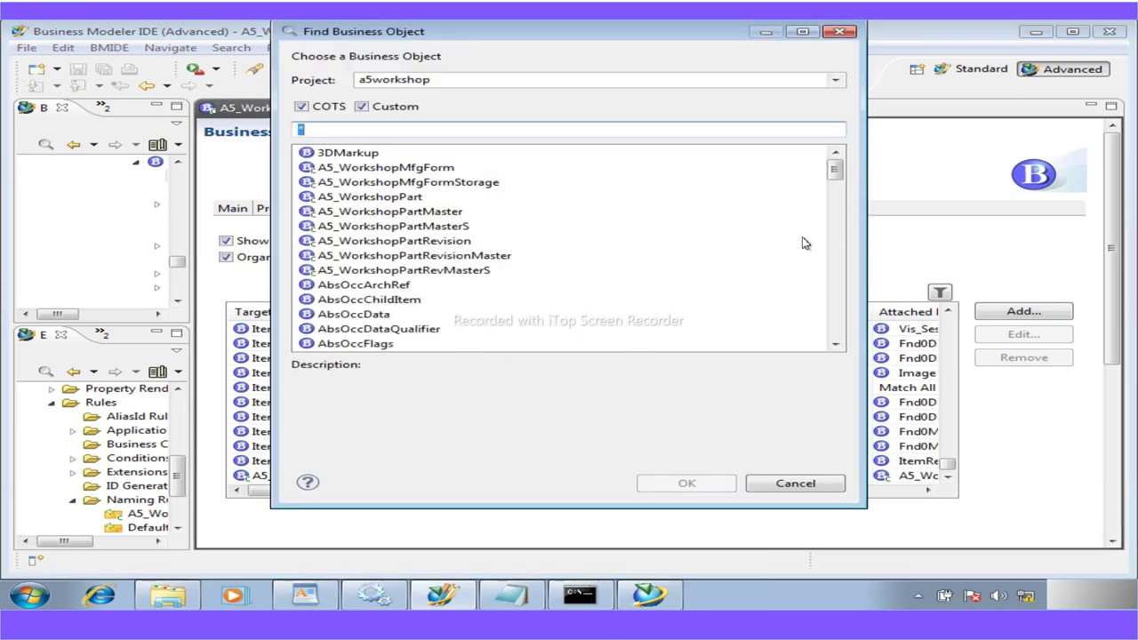
{"action": "type", "text": "pdf"}
{"action": "left_click", "coordinate": [373, 154]}
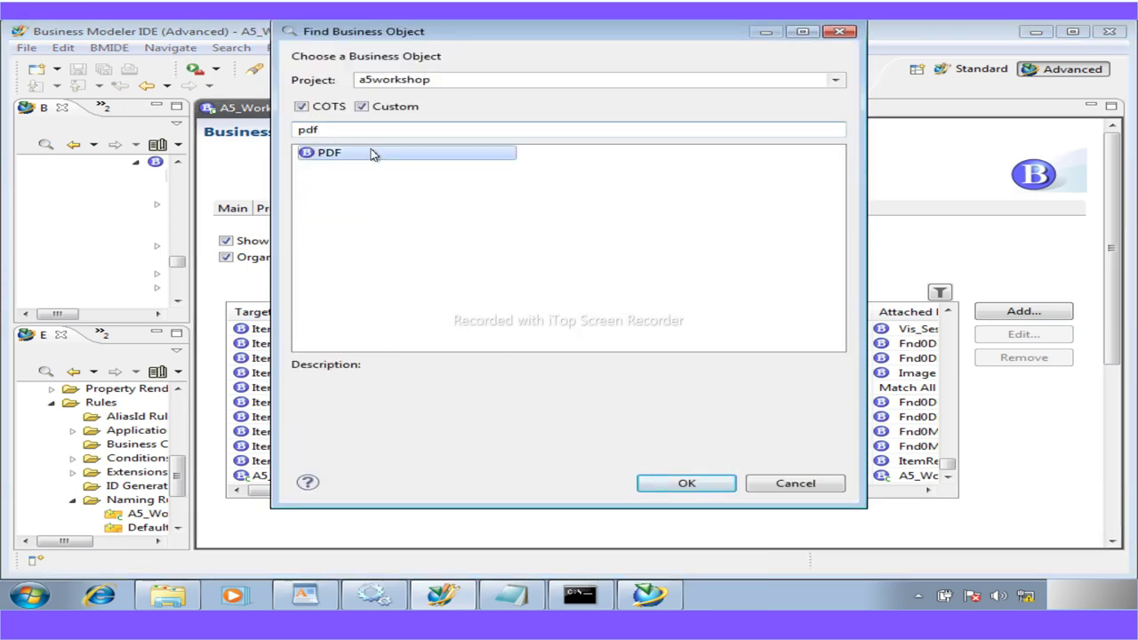
{"action": "double_click", "coordinate": [373, 153]}
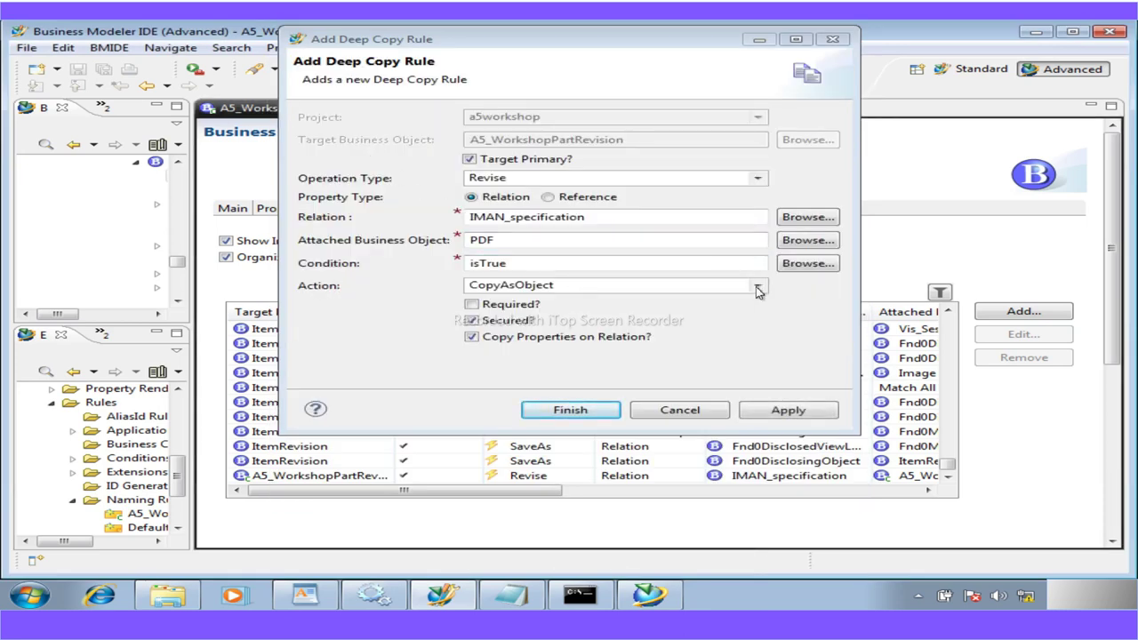
{"action": "left_click", "coordinate": [755, 287]}
{"action": "left_click", "coordinate": [511, 324]}
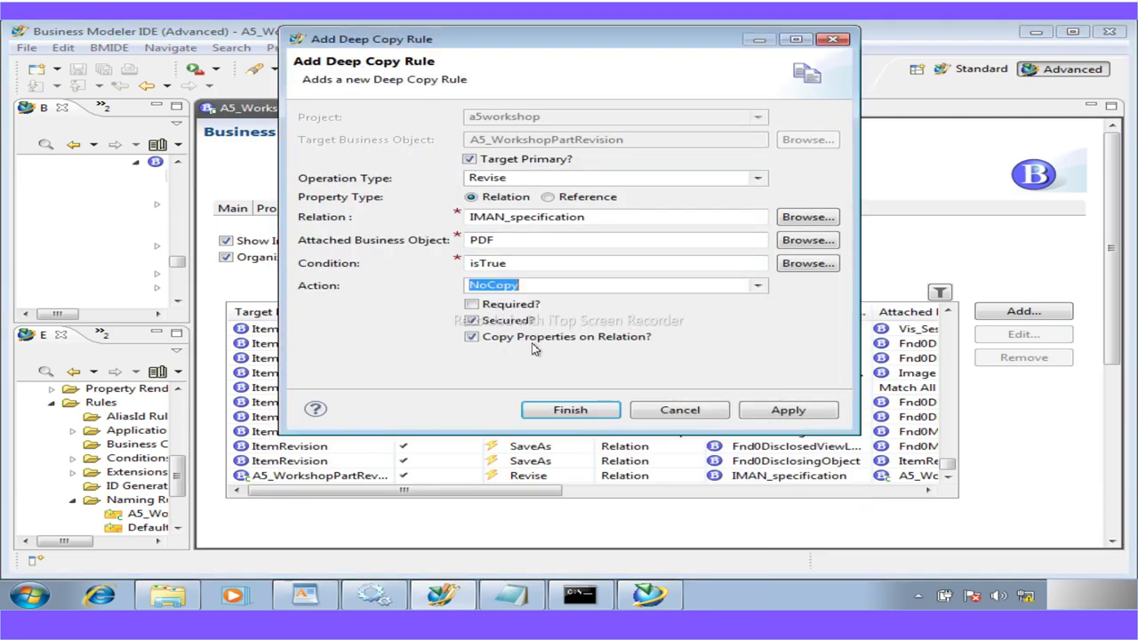
{"action": "left_click", "coordinate": [570, 411]}
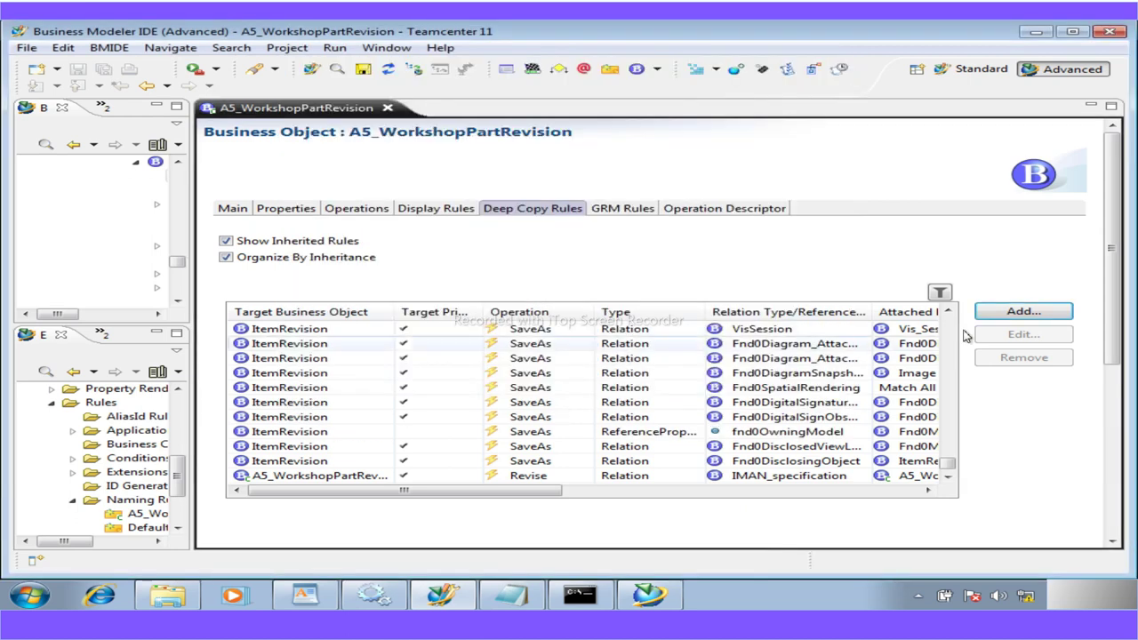
Start a third rule with operation type Revise and relation IMAN_specification
{"action": "left_click", "coordinate": [1022, 313]}
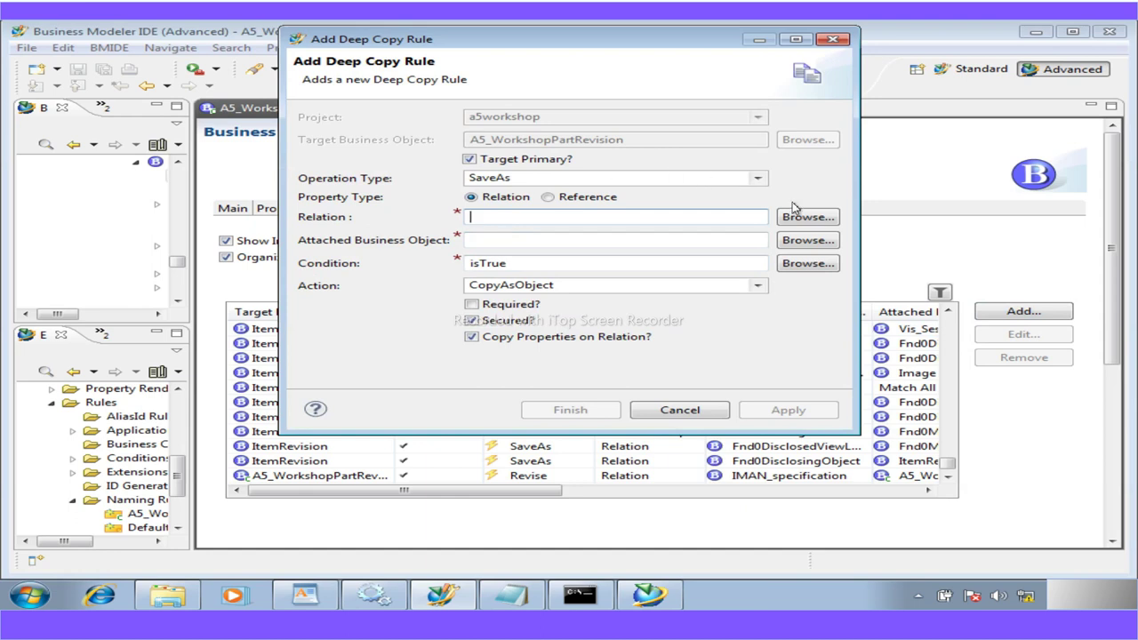
{"action": "left_click", "coordinate": [758, 180]}
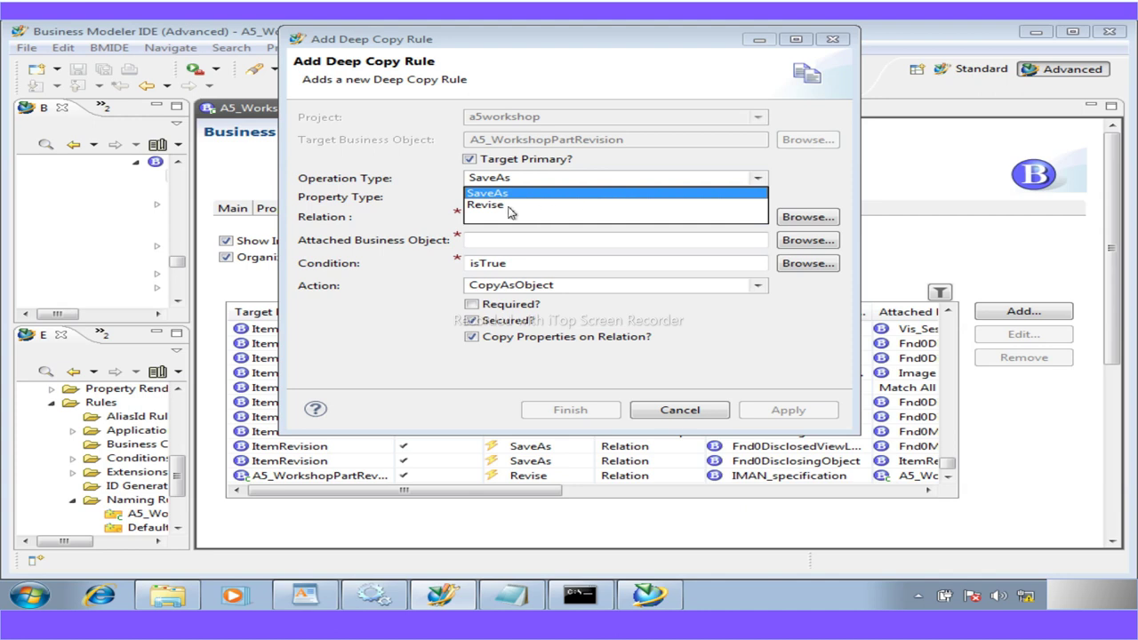
{"action": "left_click", "coordinate": [518, 209]}
{"action": "left_click", "coordinate": [492, 219]}
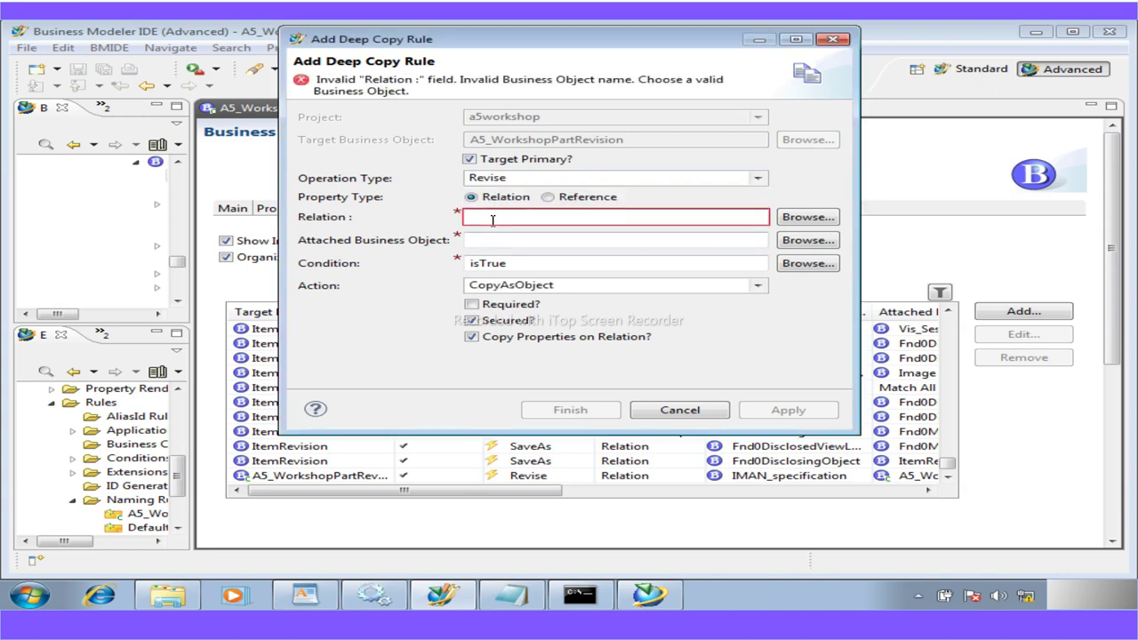
{"action": "type", "text": "IMAN"}
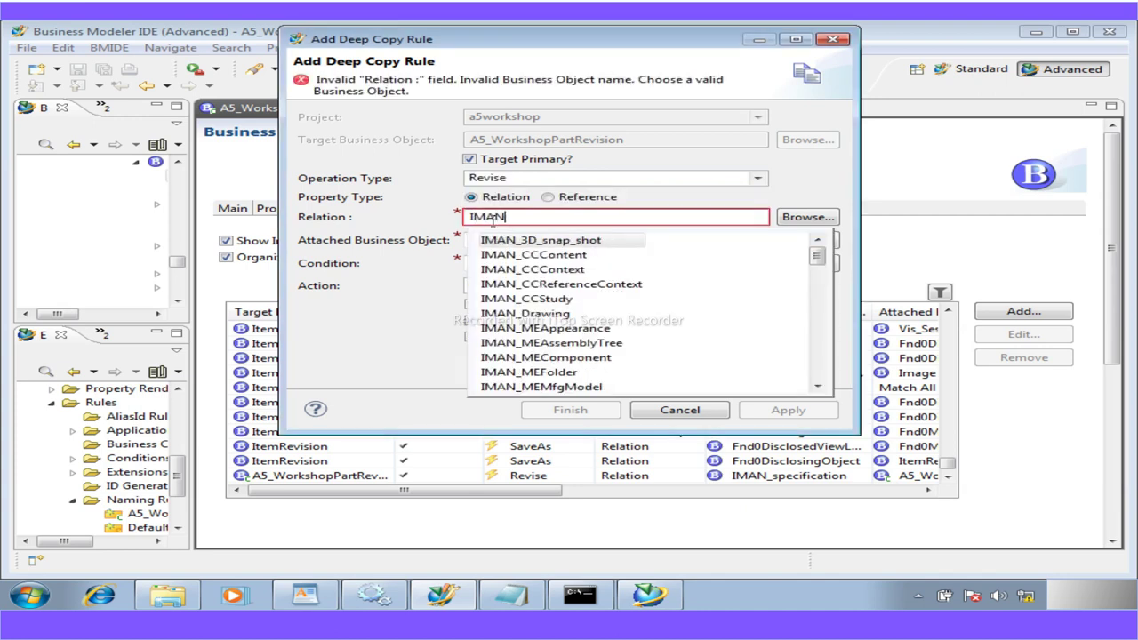
{"action": "type", "text": "_spe"}
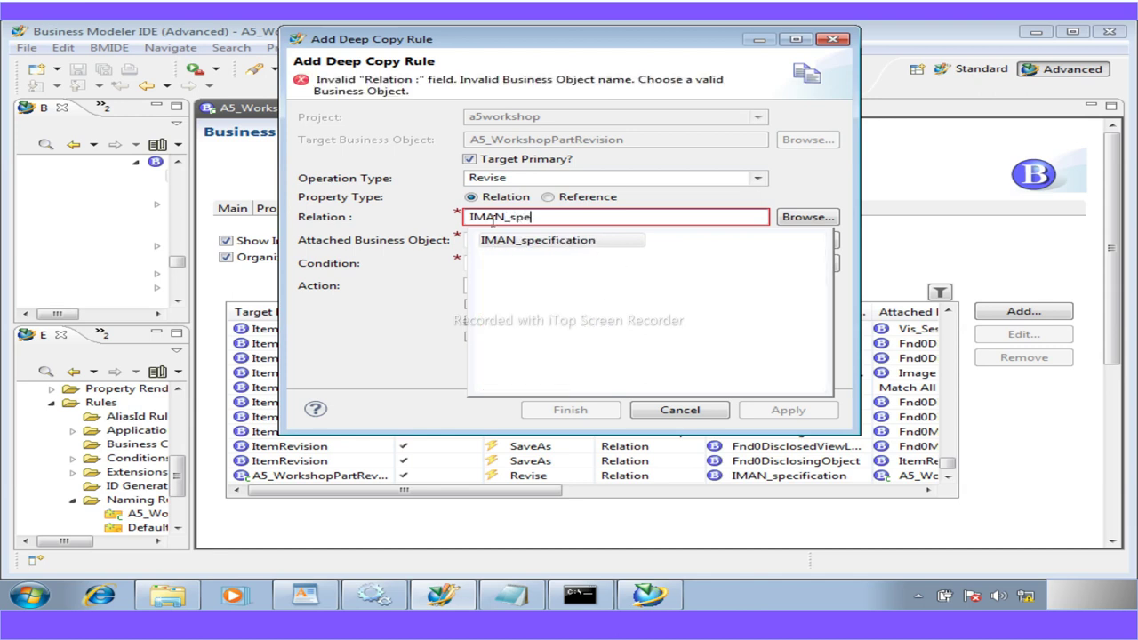
{"action": "left_click", "coordinate": [539, 241]}
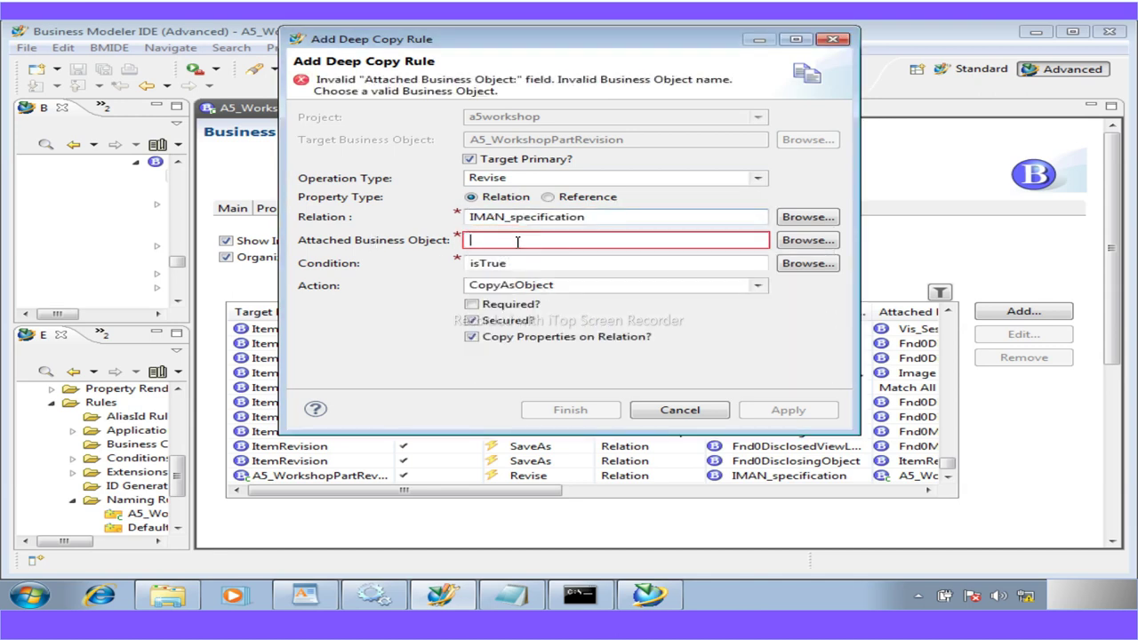
Attach Text with action CopyAsReference, finish the rule and scroll to view it
{"action": "left_click", "coordinate": [790, 235]}
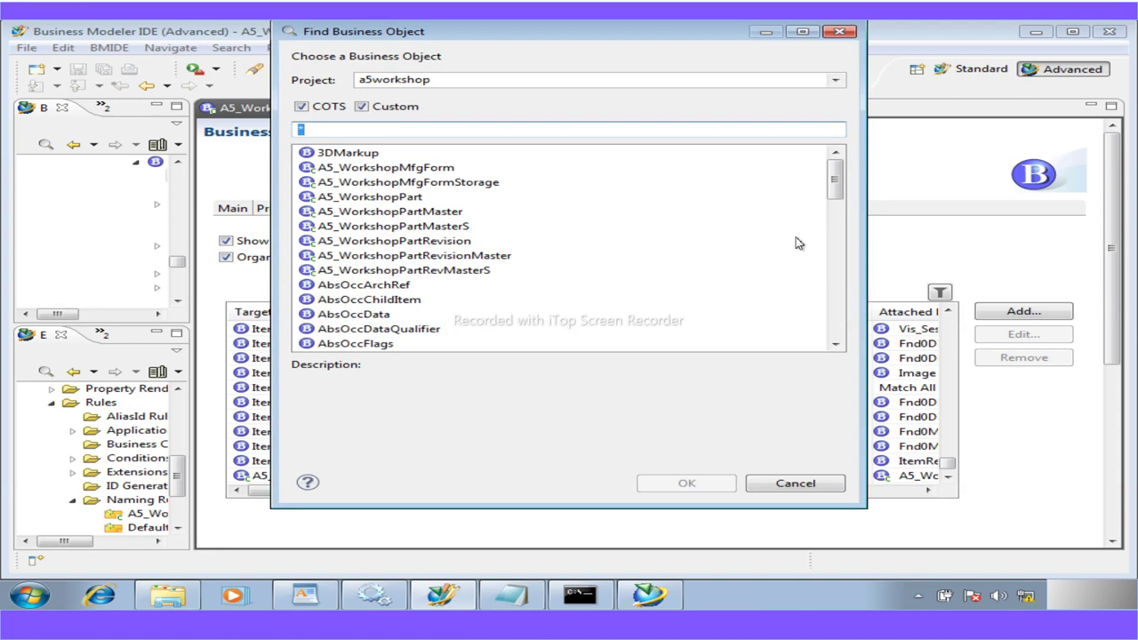
{"action": "type", "text": "tes"}
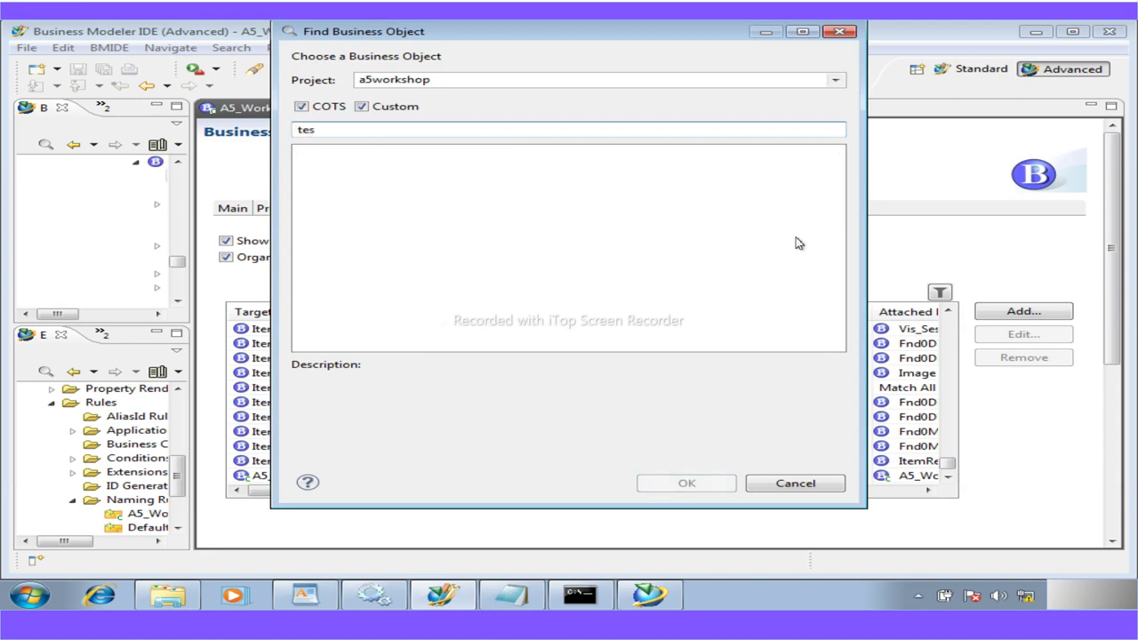
{"action": "key", "text": "BackSpace"}
{"action": "type", "text": "xt"}
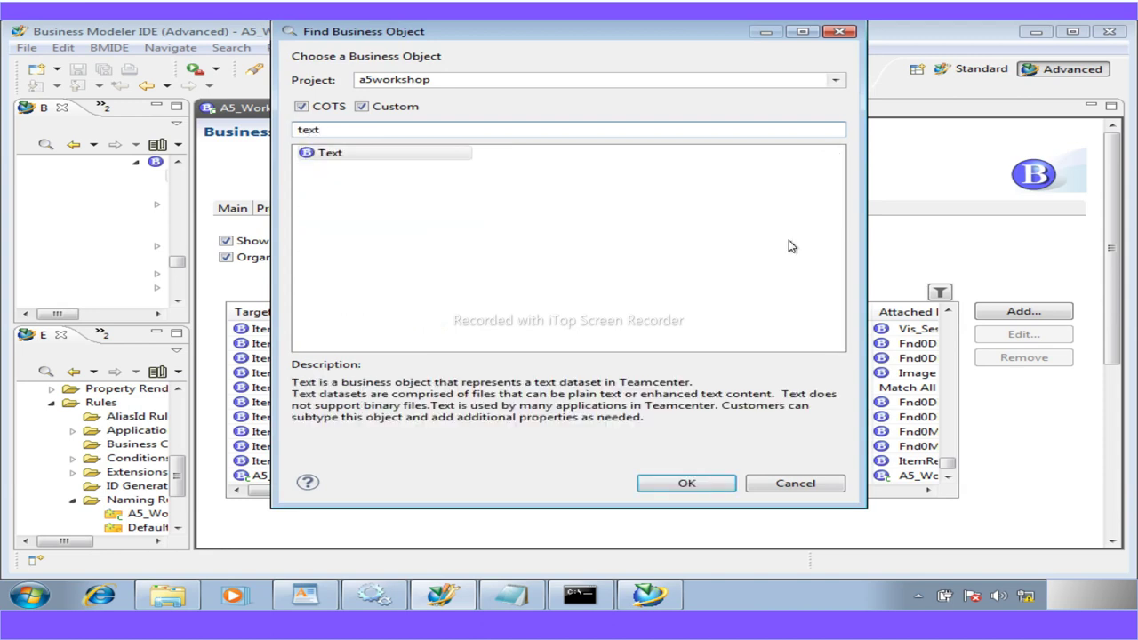
{"action": "double_click", "coordinate": [351, 155]}
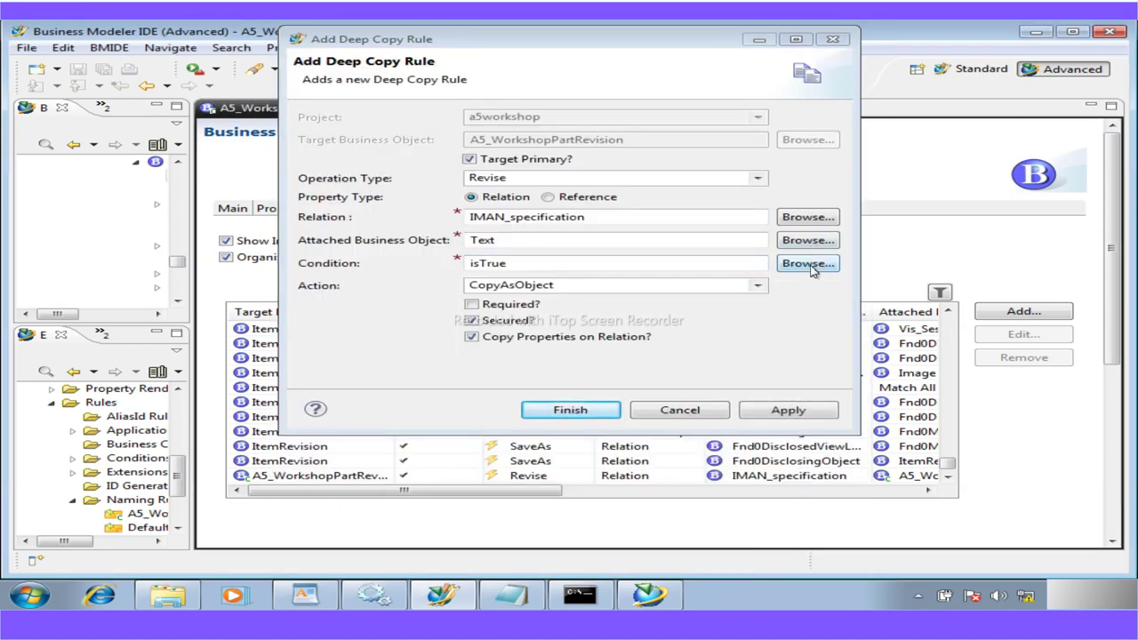
{"action": "left_click", "coordinate": [758, 285]}
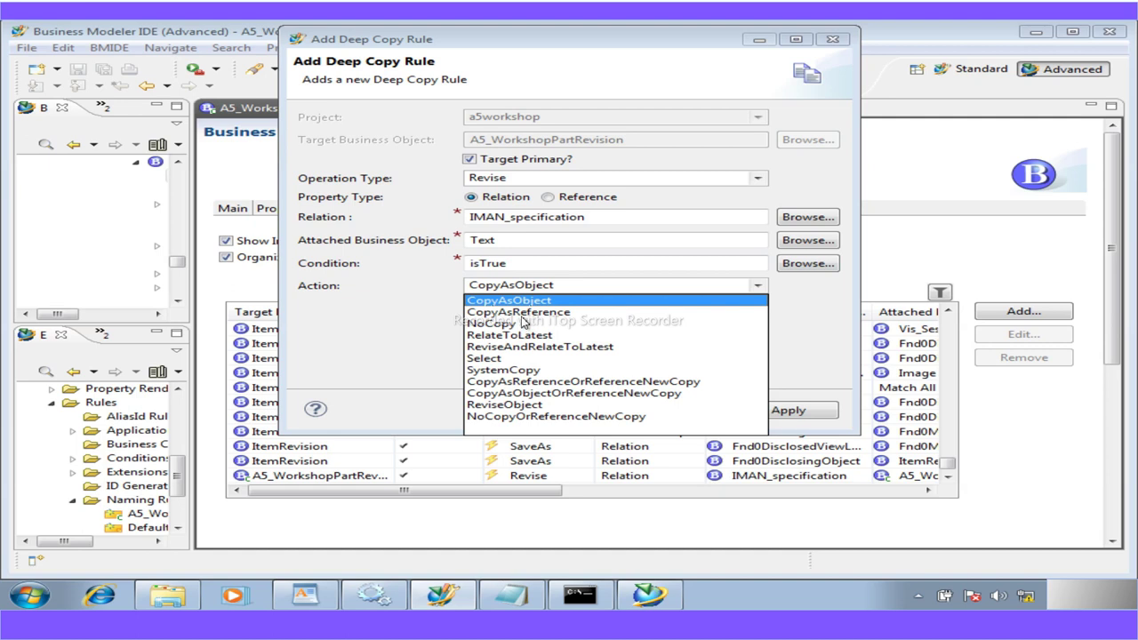
{"action": "left_click", "coordinate": [523, 315]}
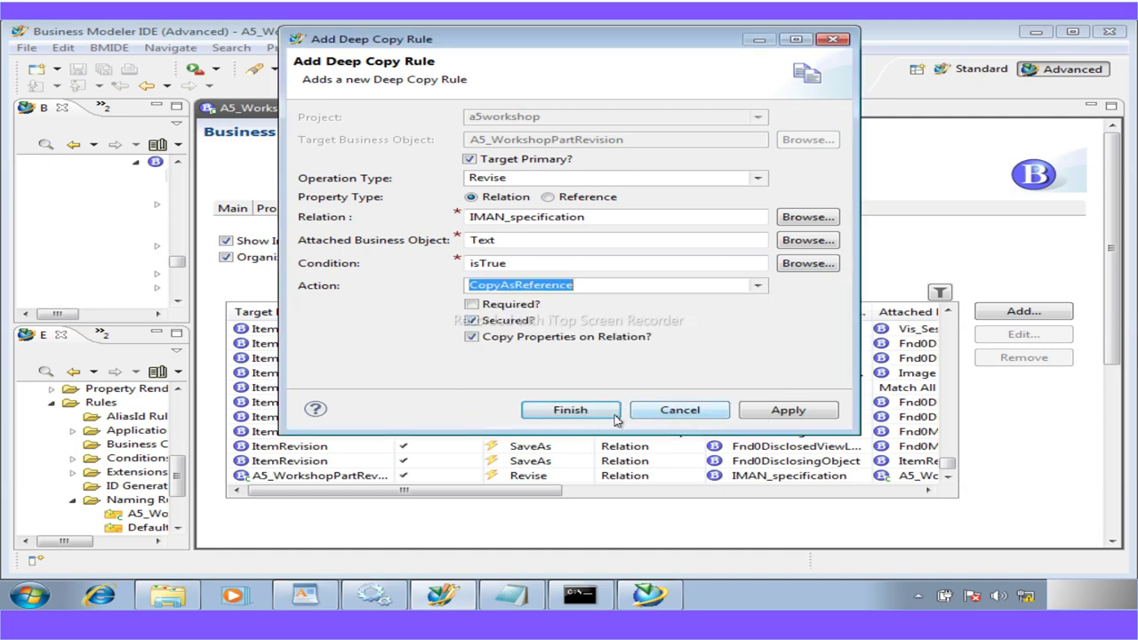
{"action": "left_click", "coordinate": [570, 410]}
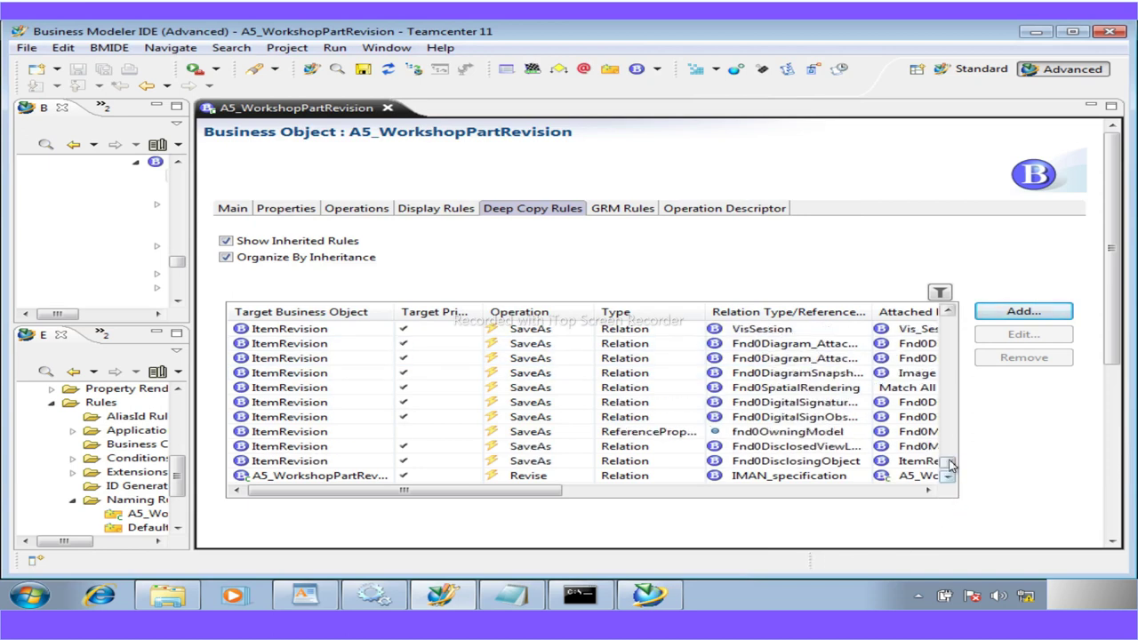
{"action": "scroll", "coordinate": [948, 480], "scroll_direction": "down", "scroll_amount": 1}
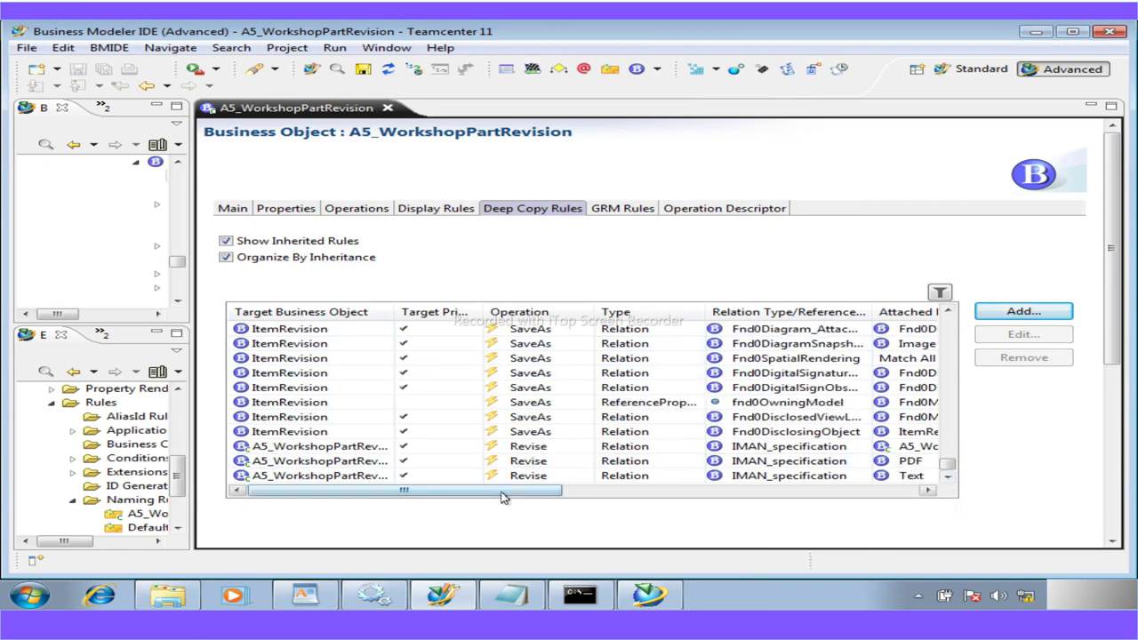
{"action": "left_click_drag", "start_coordinate": [503, 497], "coordinate": [405, 495]}
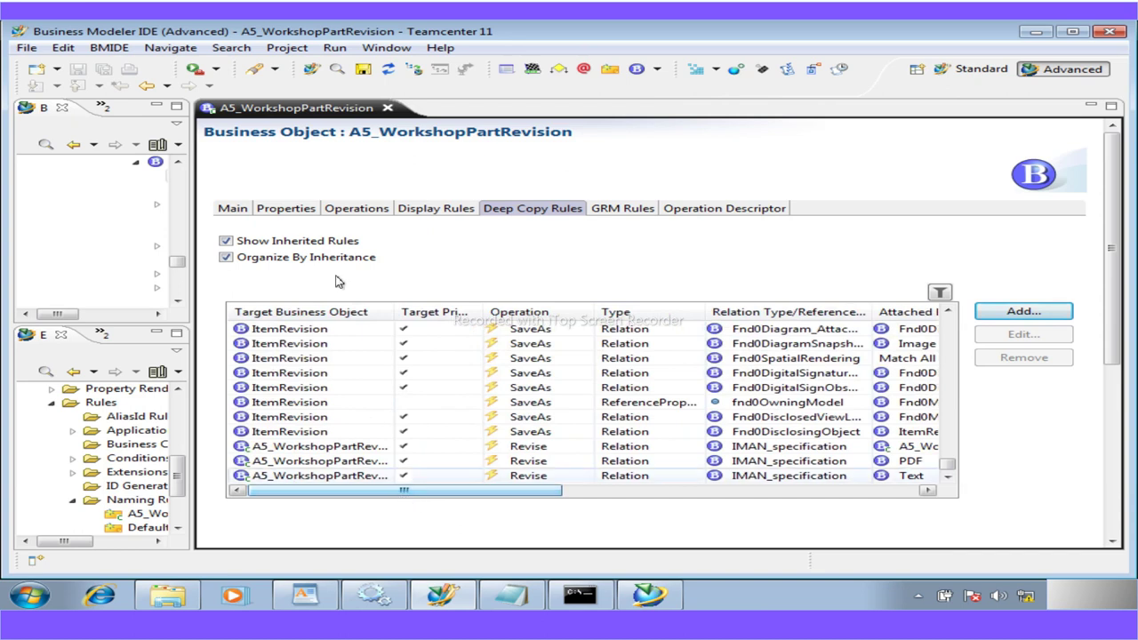
Save the a5workshop data model and bring the workshop guide PDF forward
{"action": "left_click", "coordinate": [363, 69]}
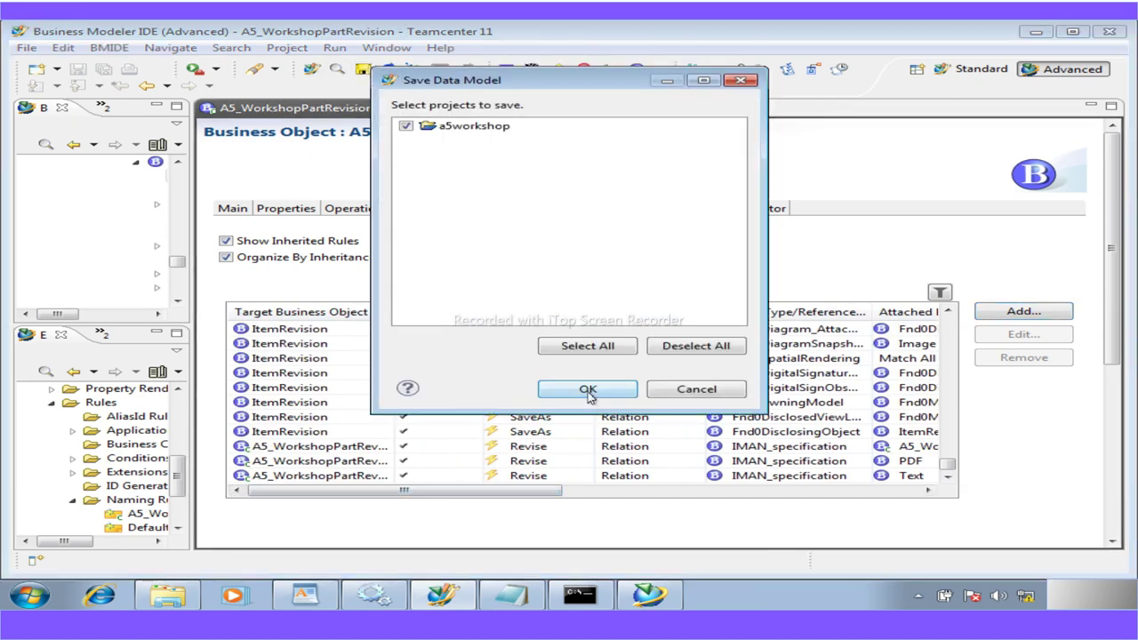
{"action": "left_click", "coordinate": [588, 390]}
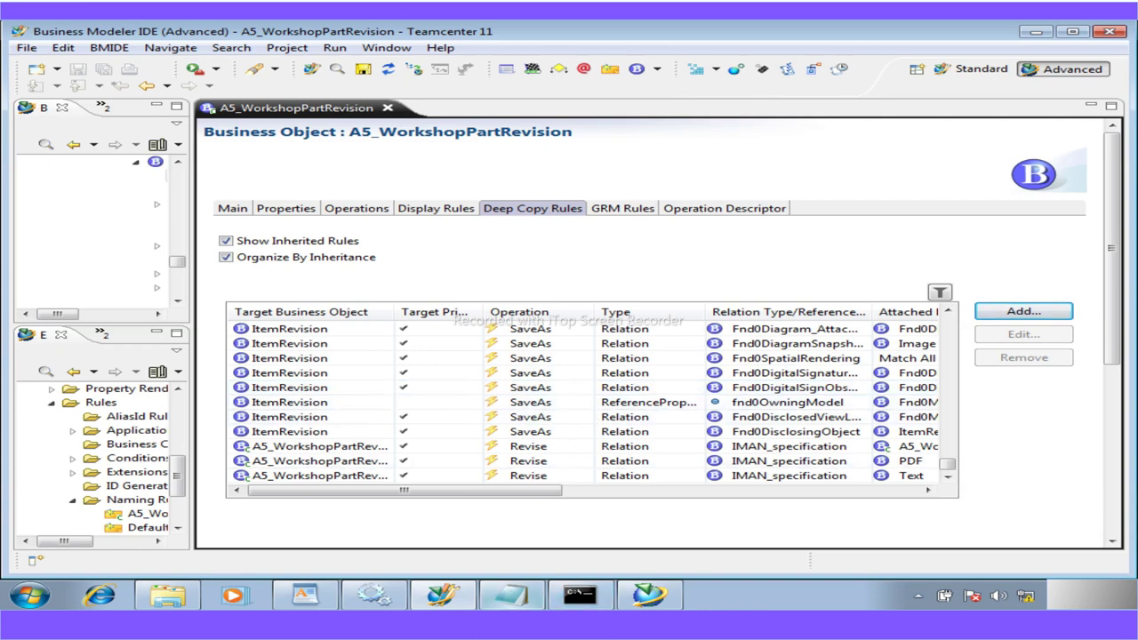
{"action": "mouse_move", "coordinate": [511, 595]}
{"action": "left_click", "coordinate": [516, 560]}
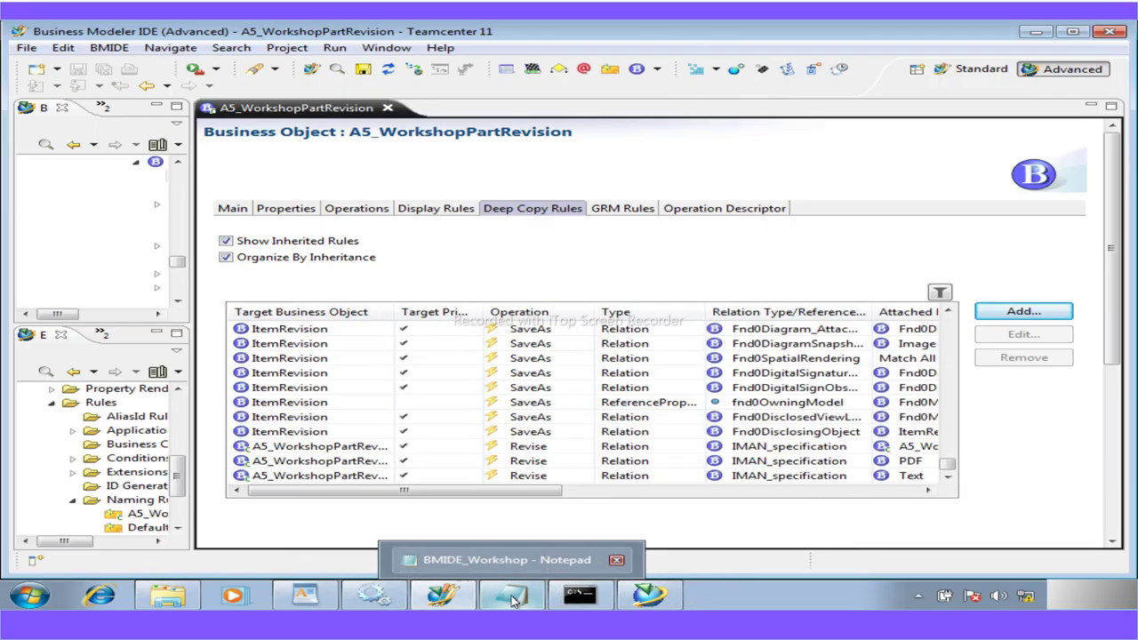
Mark the Workshop 11 line in Notepad and scroll the guide to Workshop 11's heading
{"action": "left_click", "coordinate": [511, 602]}
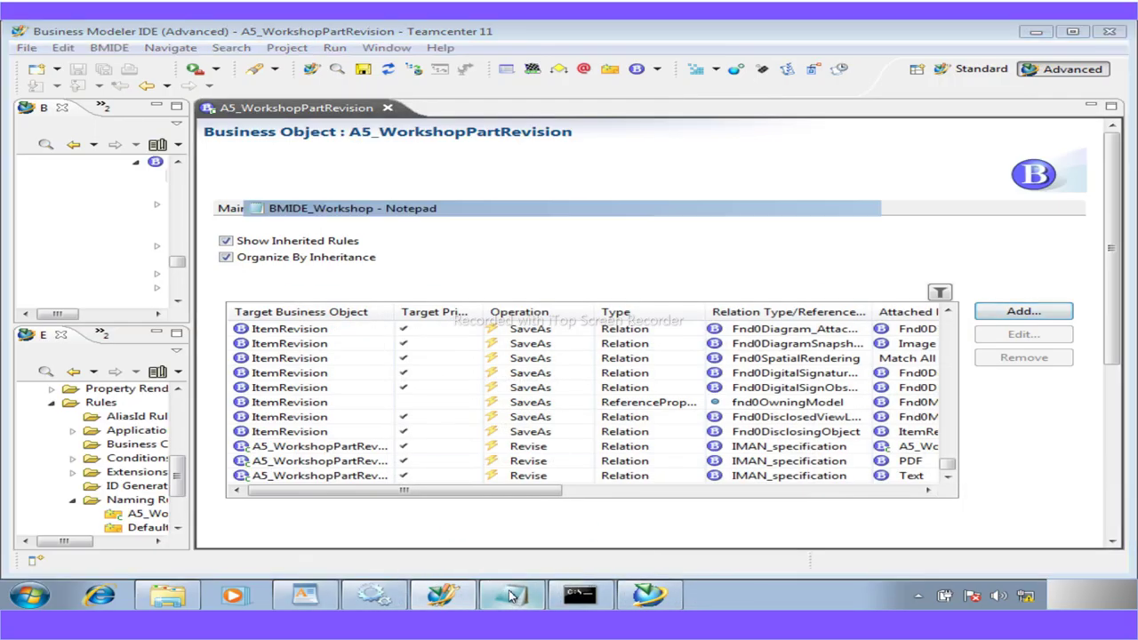
{"action": "left_click_drag", "start_coordinate": [583, 228], "coordinate": [293, 229]}
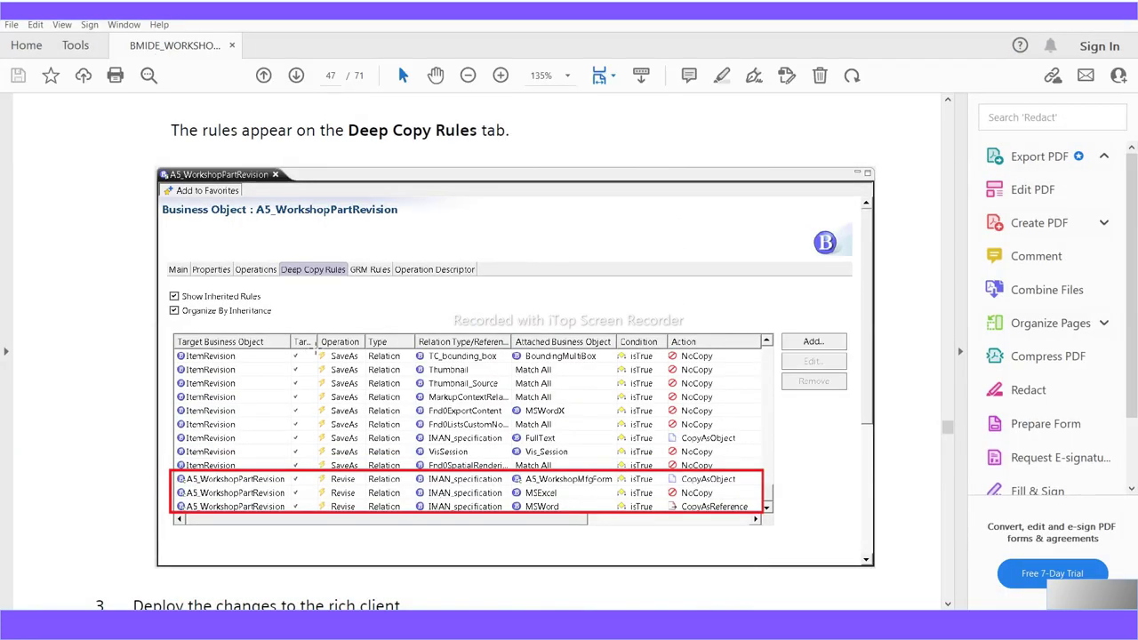
{"action": "scroll", "coordinate": [316, 343], "scroll_direction": "down", "scroll_amount": 5}
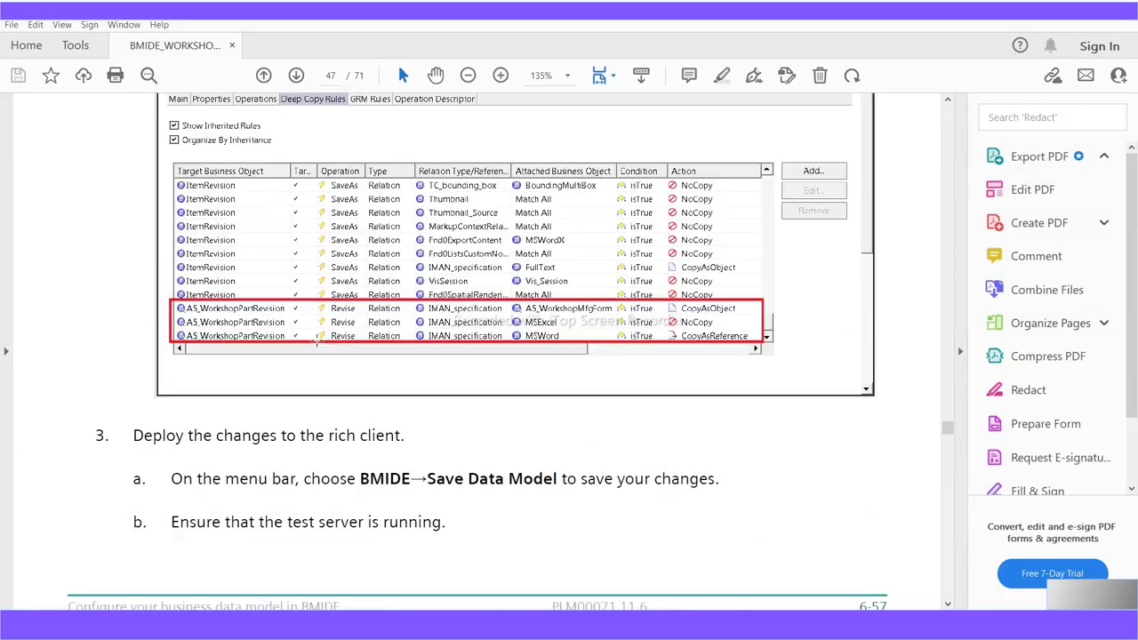
{"action": "scroll", "coordinate": [316, 342], "scroll_direction": "down", "scroll_amount": 15}
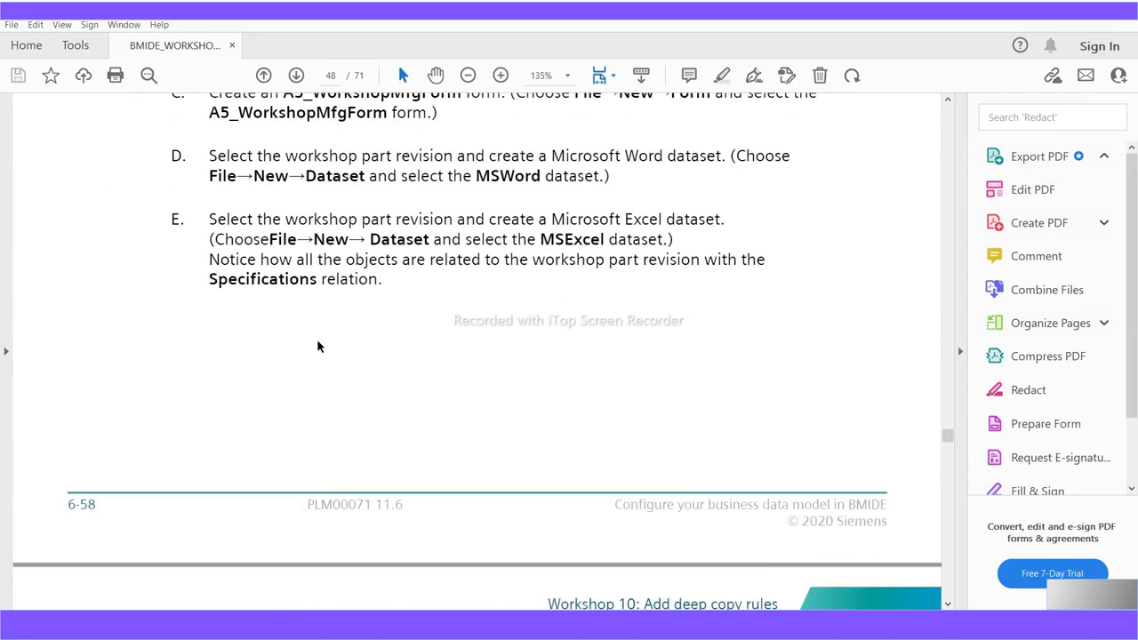
{"action": "scroll", "coordinate": [316, 335], "scroll_direction": "down", "scroll_amount": 15}
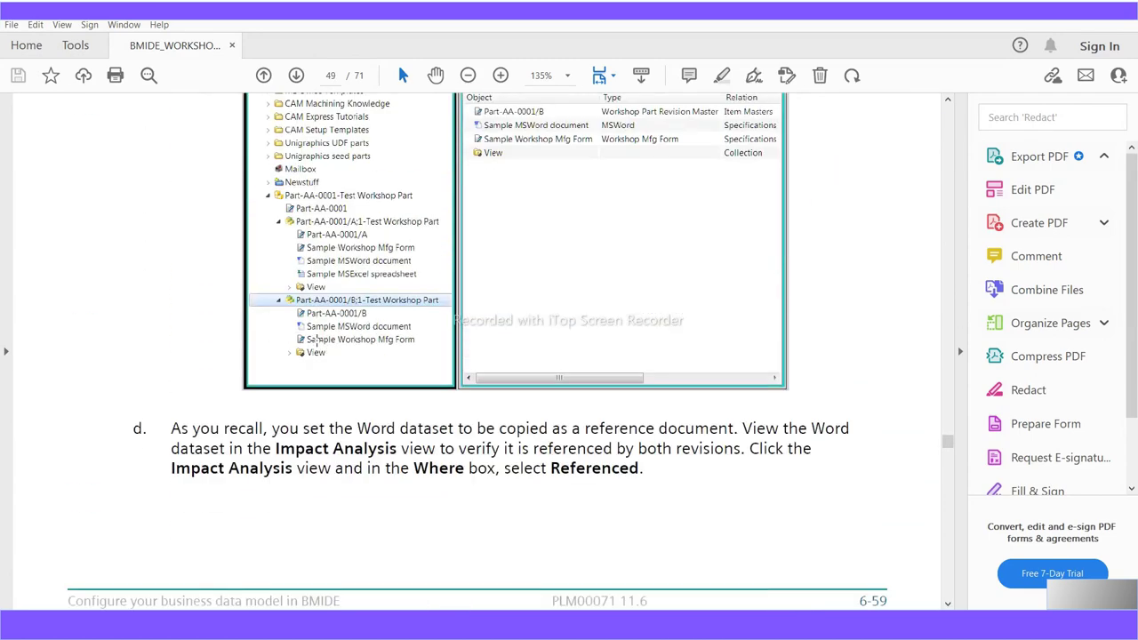
{"action": "scroll", "coordinate": [317, 340], "scroll_direction": "down", "scroll_amount": 6}
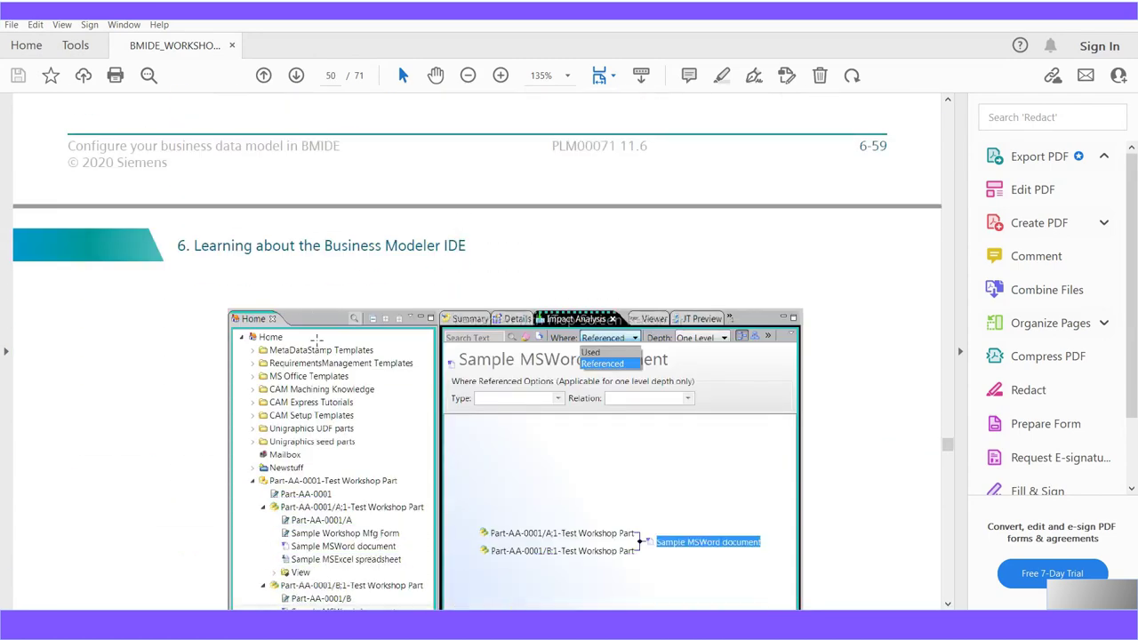
{"action": "scroll", "coordinate": [316, 339], "scroll_direction": "down", "scroll_amount": 5}
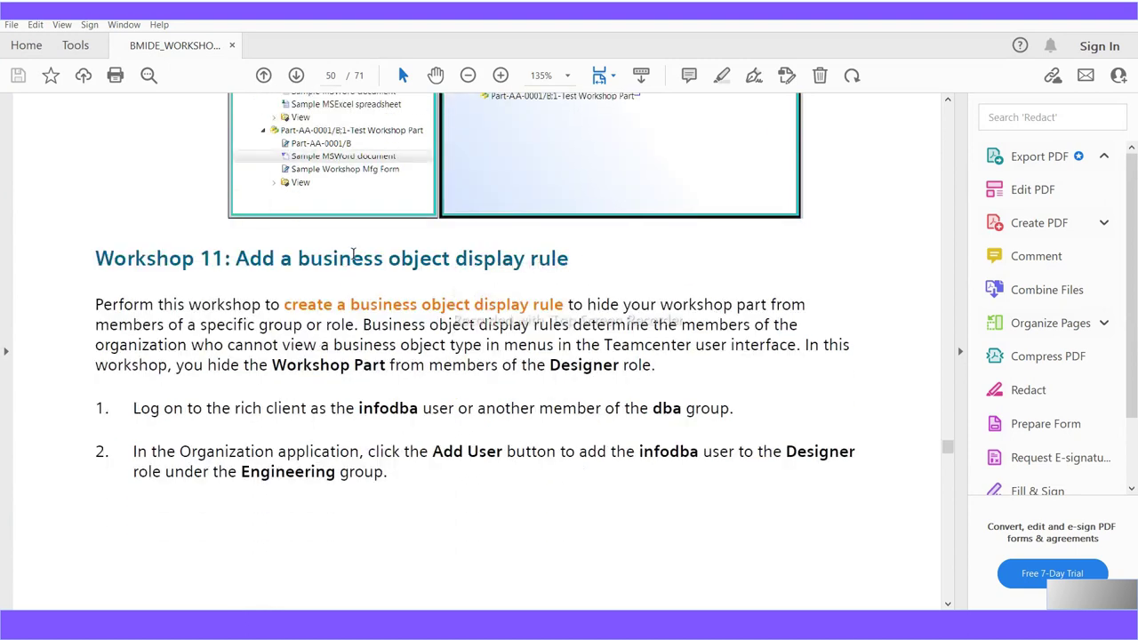
{"action": "left_click_drag", "start_coordinate": [566, 258], "coordinate": [233, 260]}
{"action": "scroll", "coordinate": [376, 444], "scroll_direction": "down", "scroll_amount": 1}
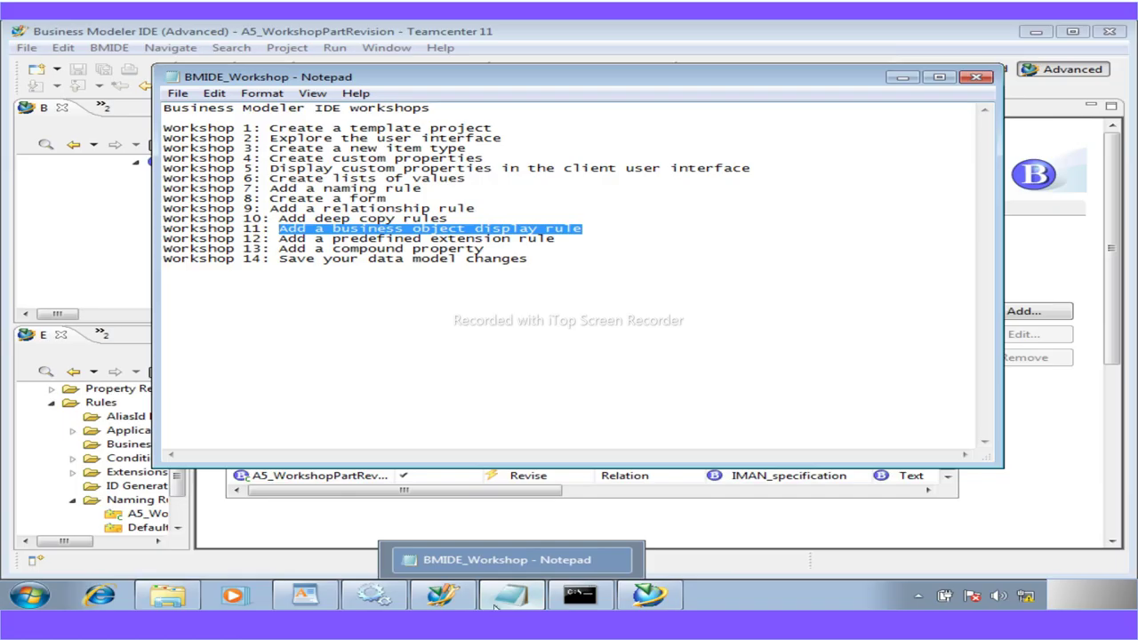
Minimize My Teamcenter and read through Workshop 11's display rule pages
{"action": "left_click", "coordinate": [649, 595]}
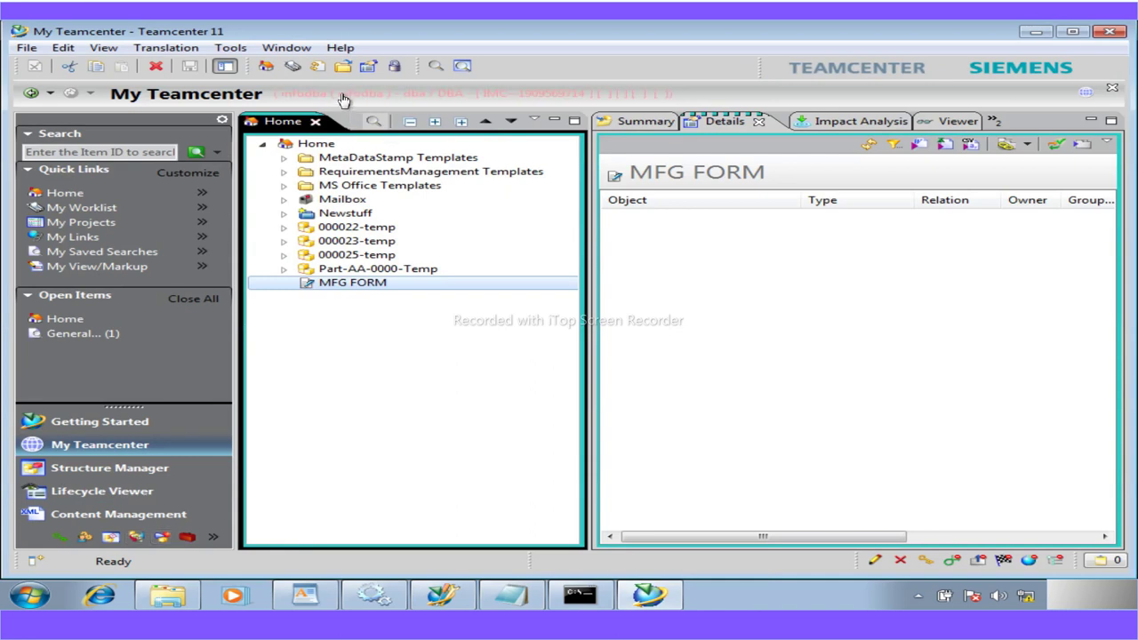
{"action": "left_click", "coordinate": [1036, 32]}
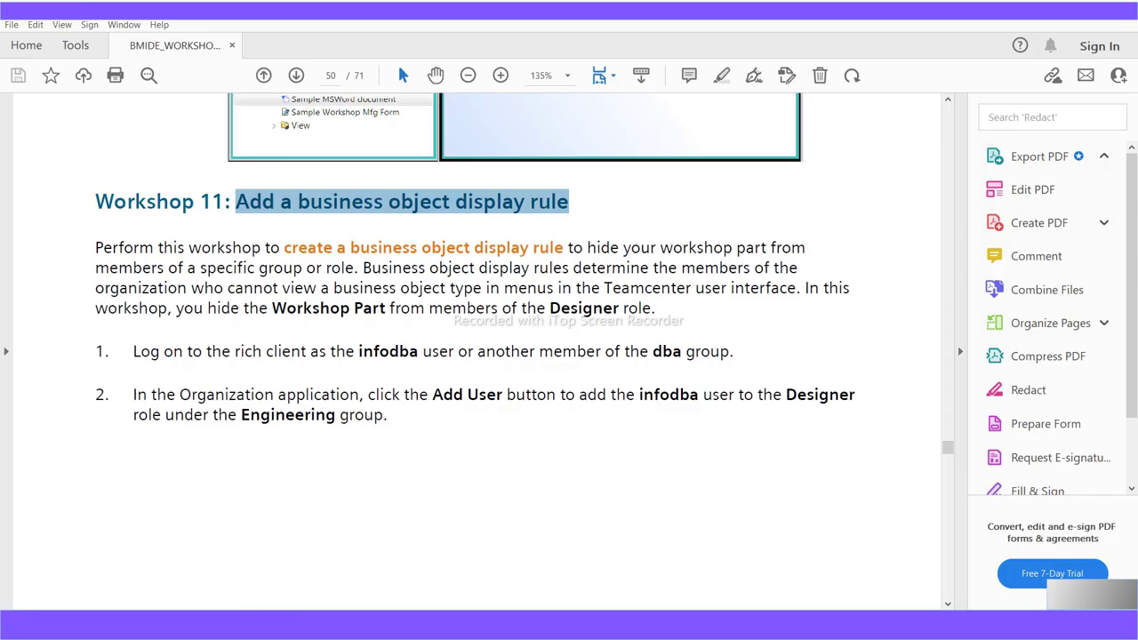
{"action": "scroll", "coordinate": [253, 305], "scroll_direction": "down", "scroll_amount": 2}
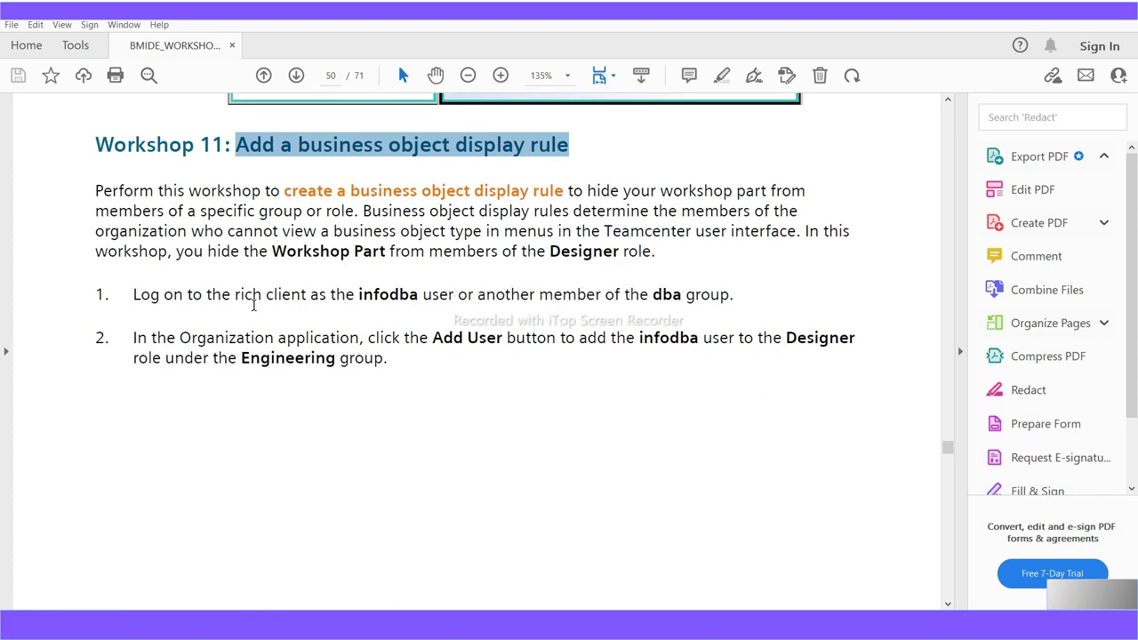
{"action": "scroll", "coordinate": [510, 340], "scroll_direction": "down", "scroll_amount": 8}
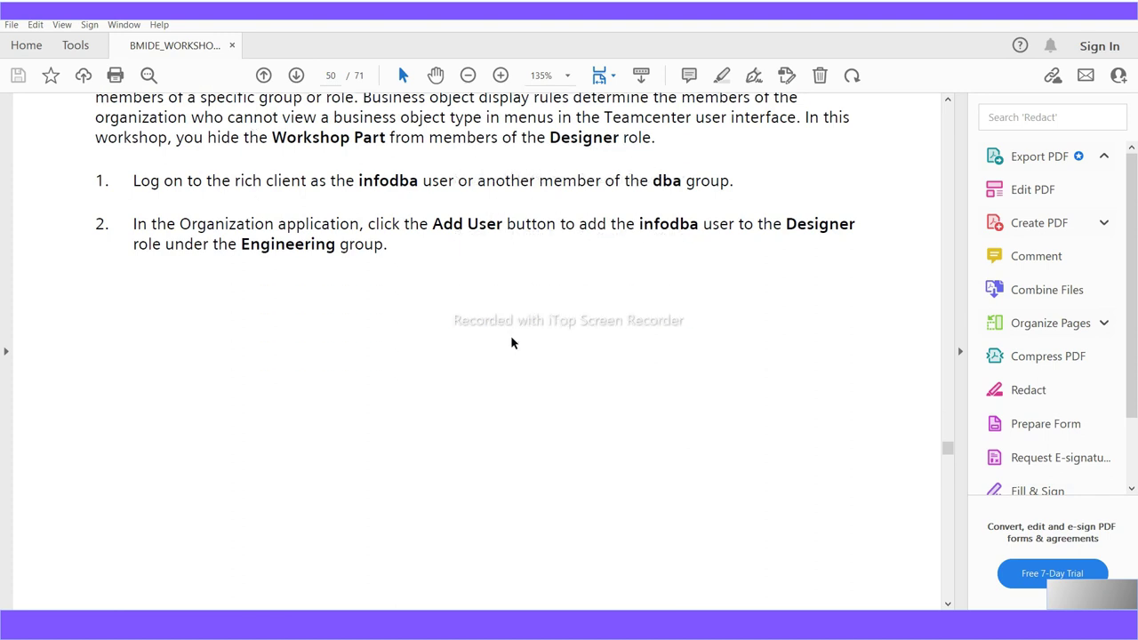
{"action": "scroll", "coordinate": [511, 342], "scroll_direction": "up", "scroll_amount": 5}
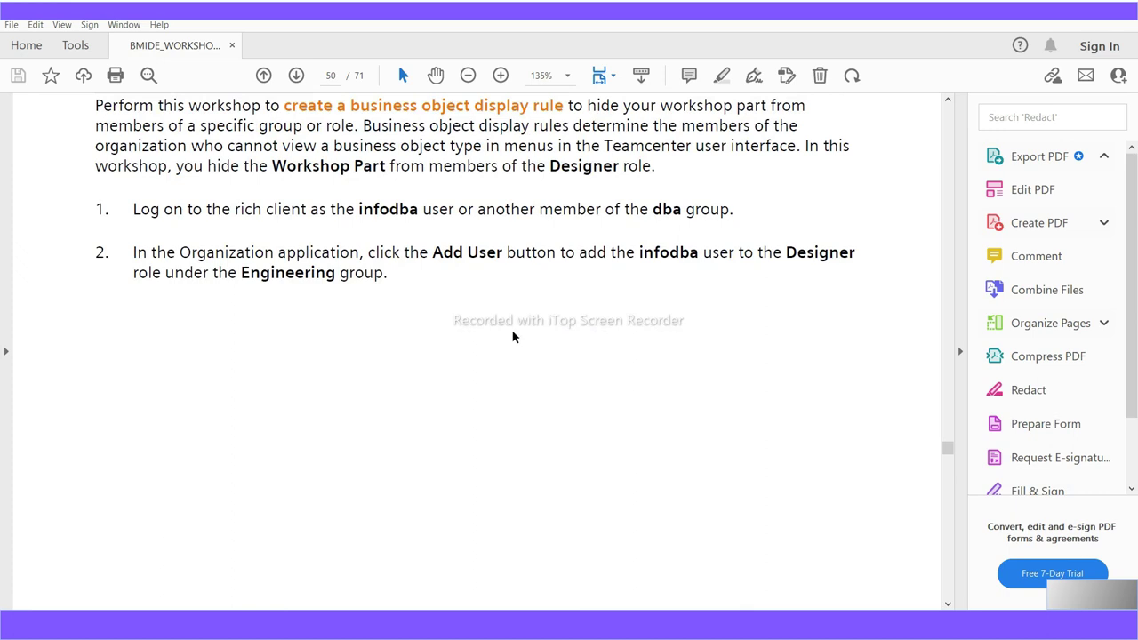
{"action": "scroll", "coordinate": [511, 338], "scroll_direction": "down", "scroll_amount": 20}
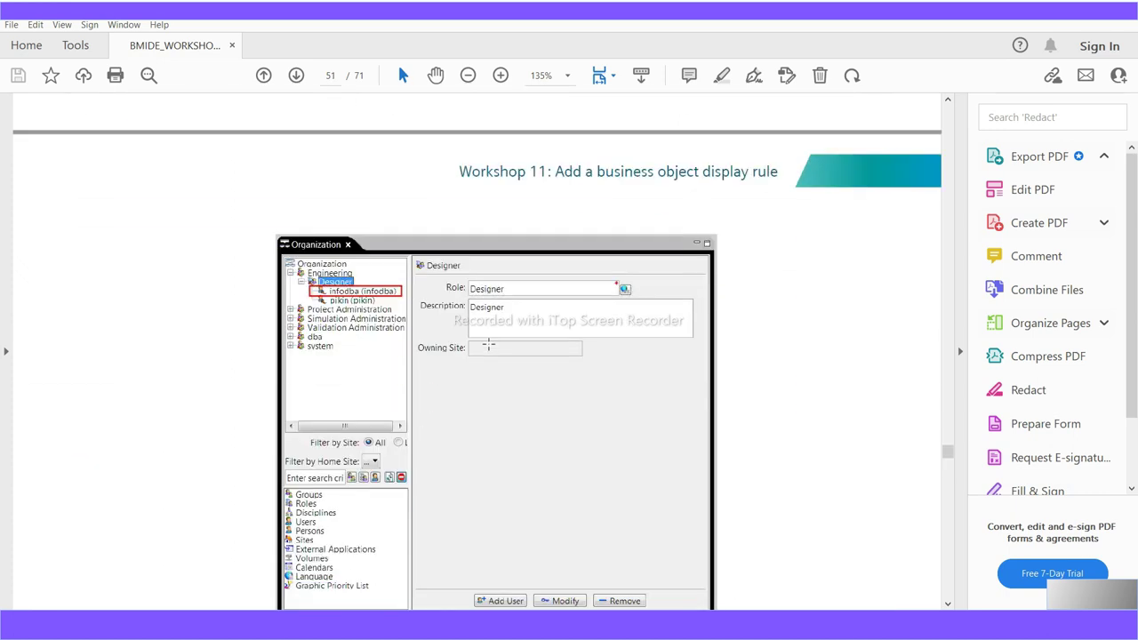
{"action": "scroll", "coordinate": [345, 308], "scroll_direction": "down", "scroll_amount": 4}
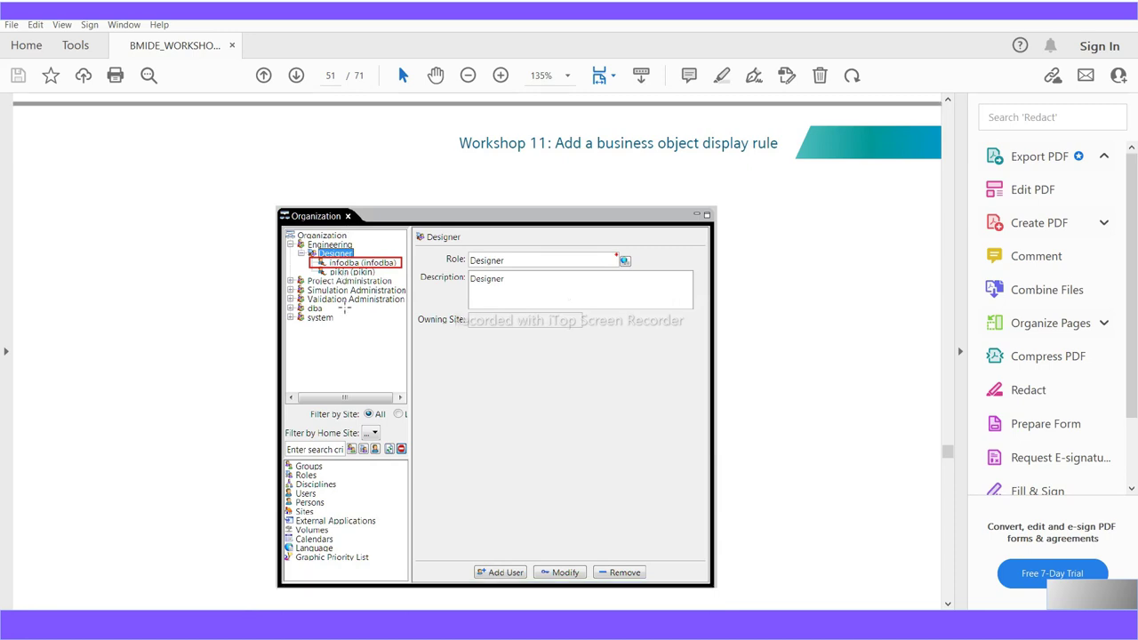
{"action": "scroll", "coordinate": [345, 308], "scroll_direction": "up", "scroll_amount": 4}
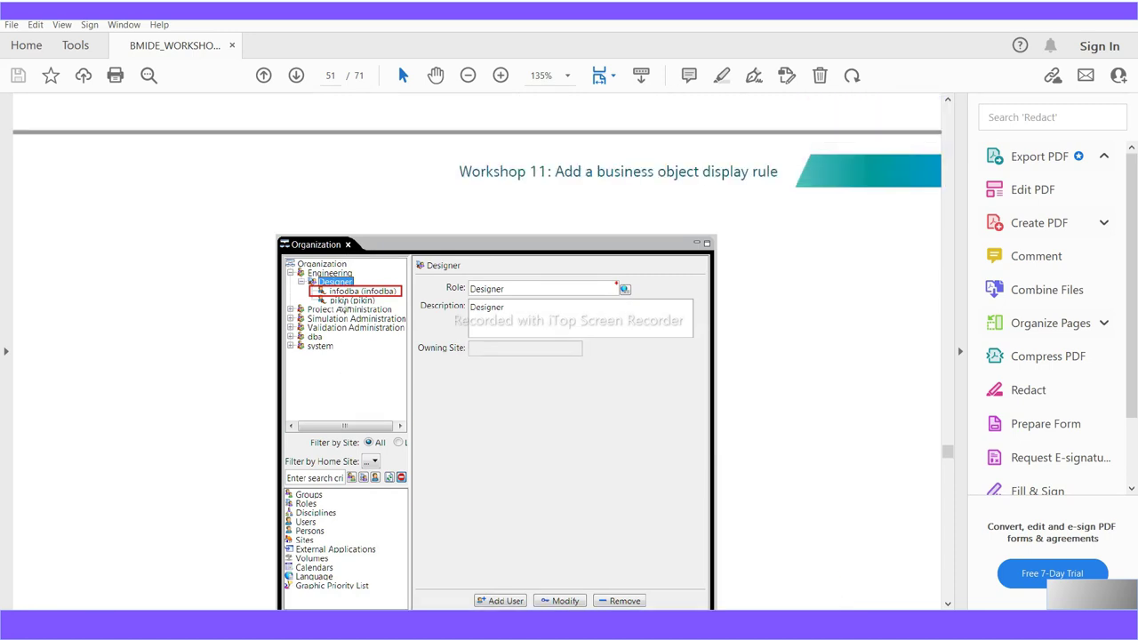
{"action": "scroll", "coordinate": [344, 308], "scroll_direction": "down", "scroll_amount": 1}
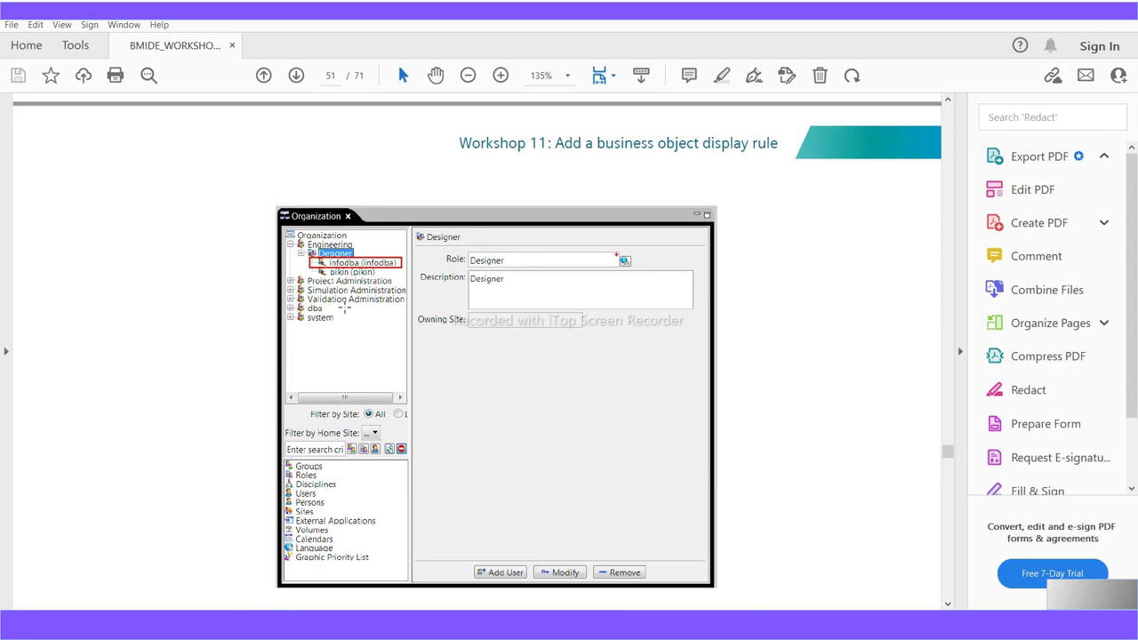
{"action": "scroll", "coordinate": [344, 308], "scroll_direction": "down", "scroll_amount": 6}
{"action": "scroll", "coordinate": [344, 308], "scroll_direction": "down", "scroll_amount": 4}
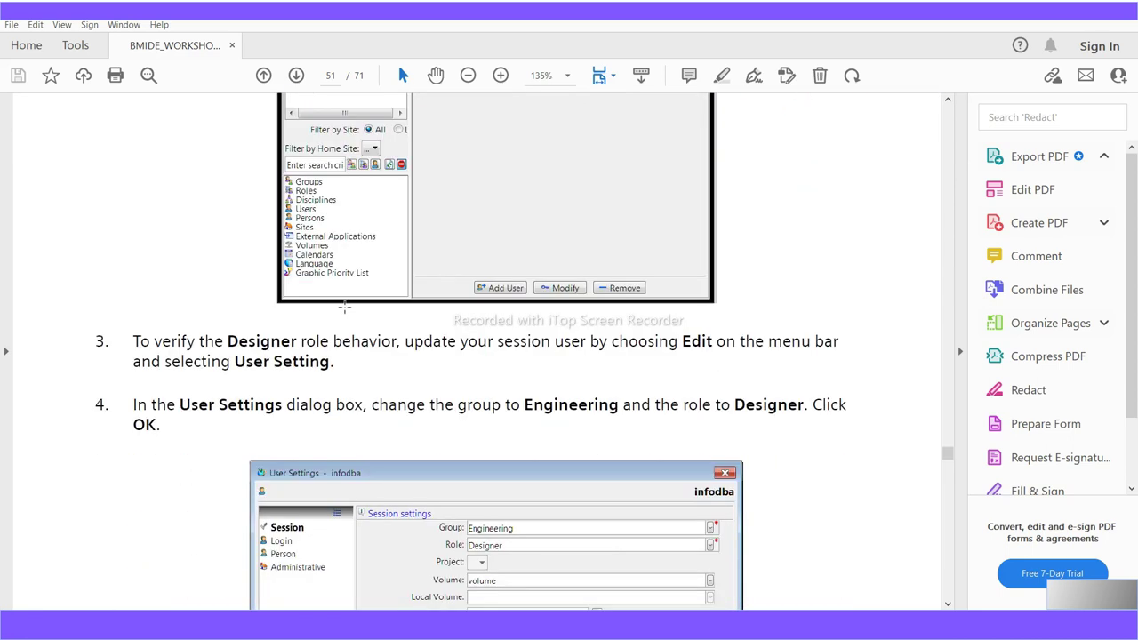
{"action": "scroll", "coordinate": [344, 307], "scroll_direction": "up", "scroll_amount": 10}
{"action": "scroll", "coordinate": [345, 308], "scroll_direction": "up", "scroll_amount": 20}
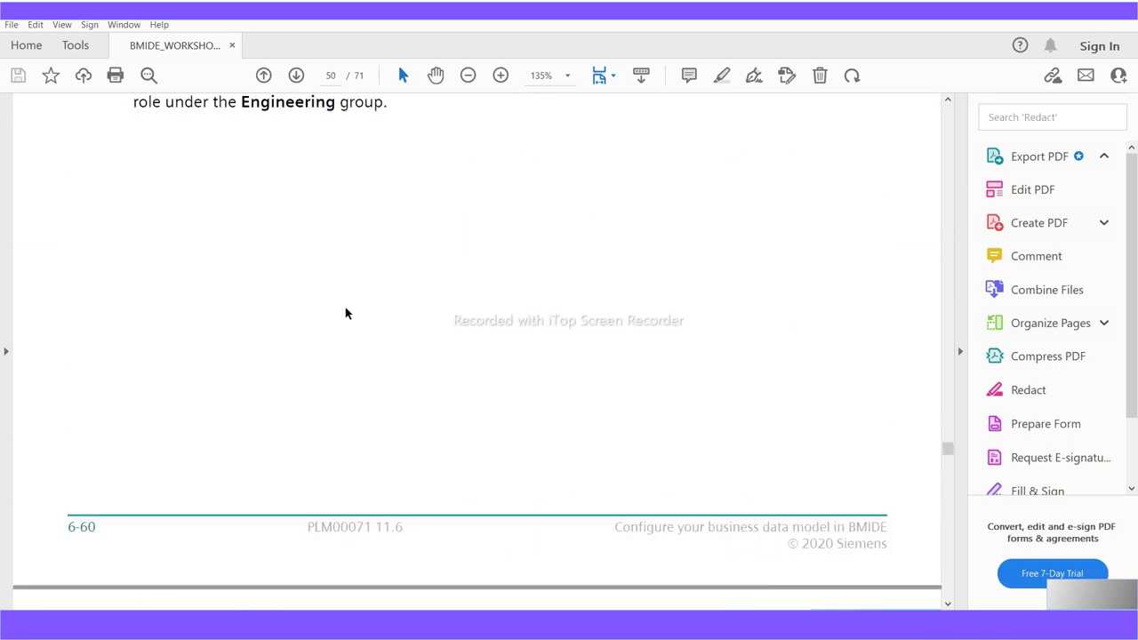
{"action": "scroll", "coordinate": [345, 307], "scroll_direction": "up", "scroll_amount": 11}
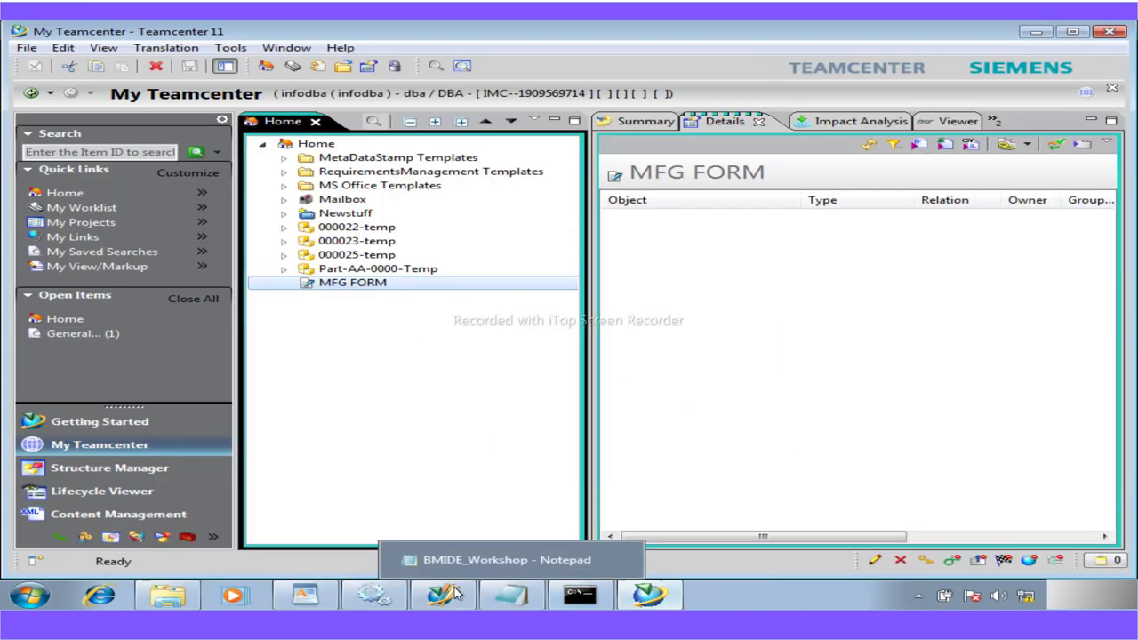
Find the Company business object and show its display rules
{"action": "left_click", "coordinate": [441, 595]}
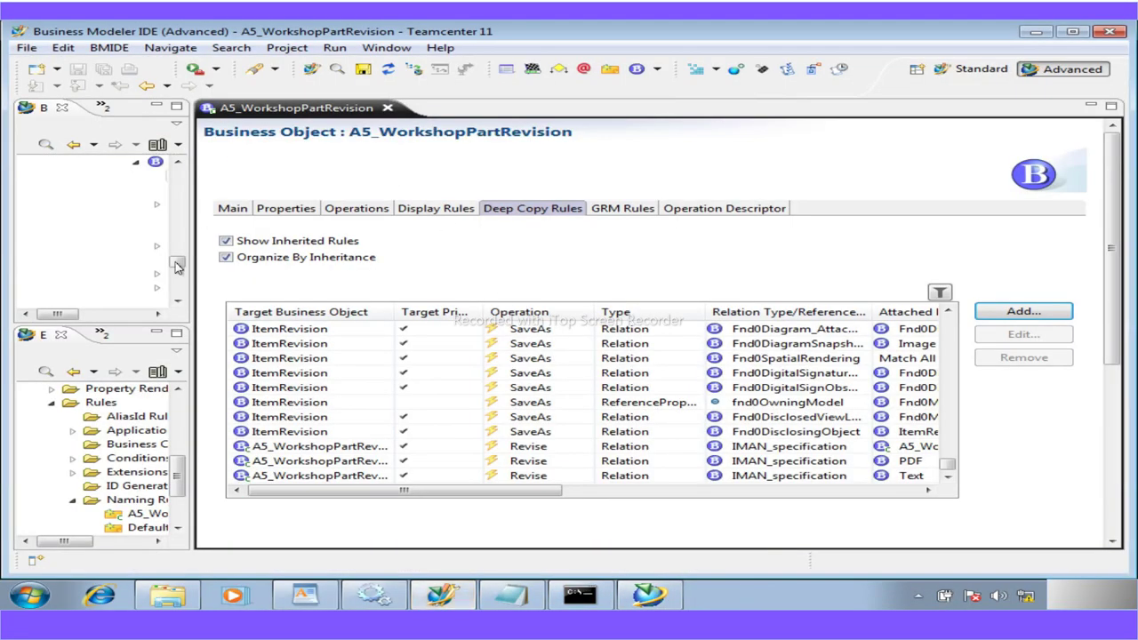
{"action": "left_click_drag", "start_coordinate": [258, 200], "coordinate": [387, 214]}
{"action": "left_click", "coordinate": [215, 127]}
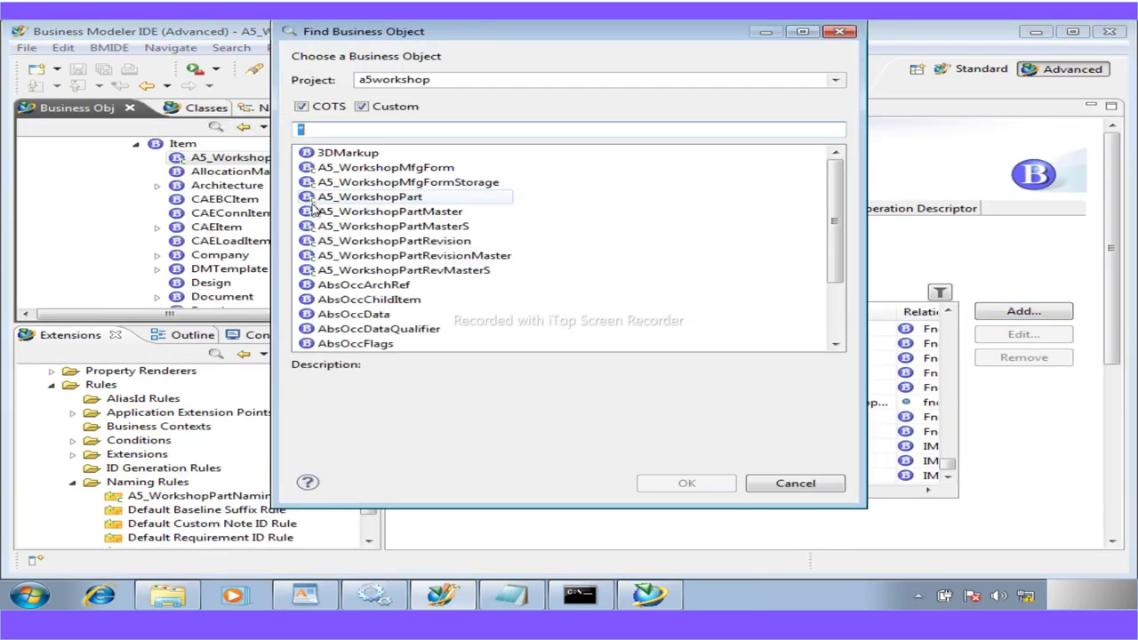
{"action": "type", "text": "com"}
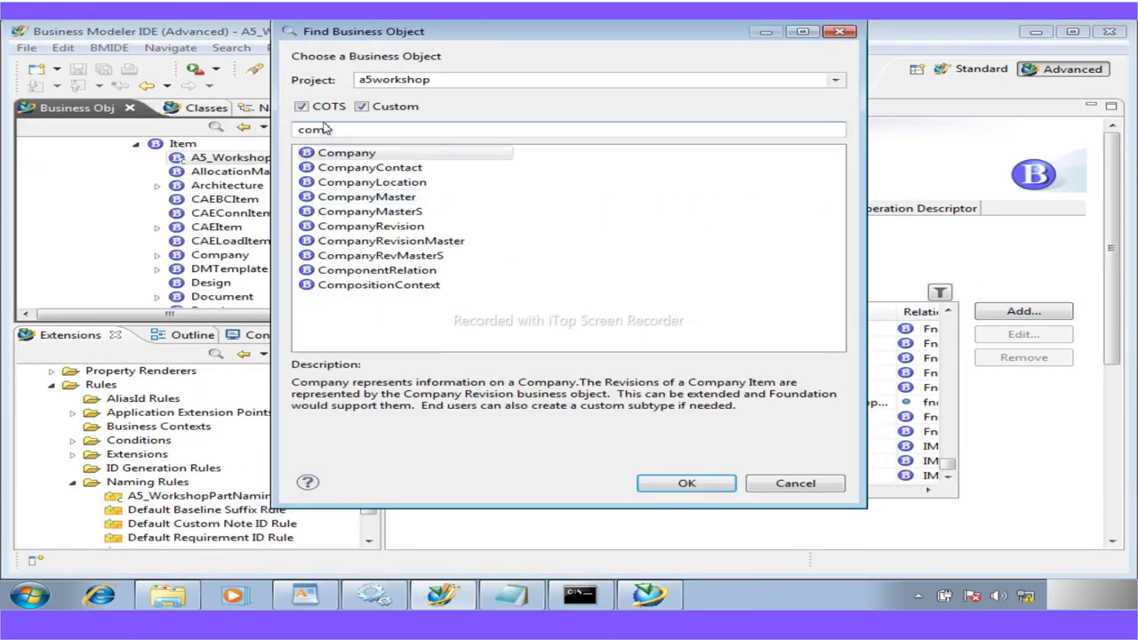
{"action": "double_click", "coordinate": [348, 156]}
{"action": "left_click", "coordinate": [222, 256]}
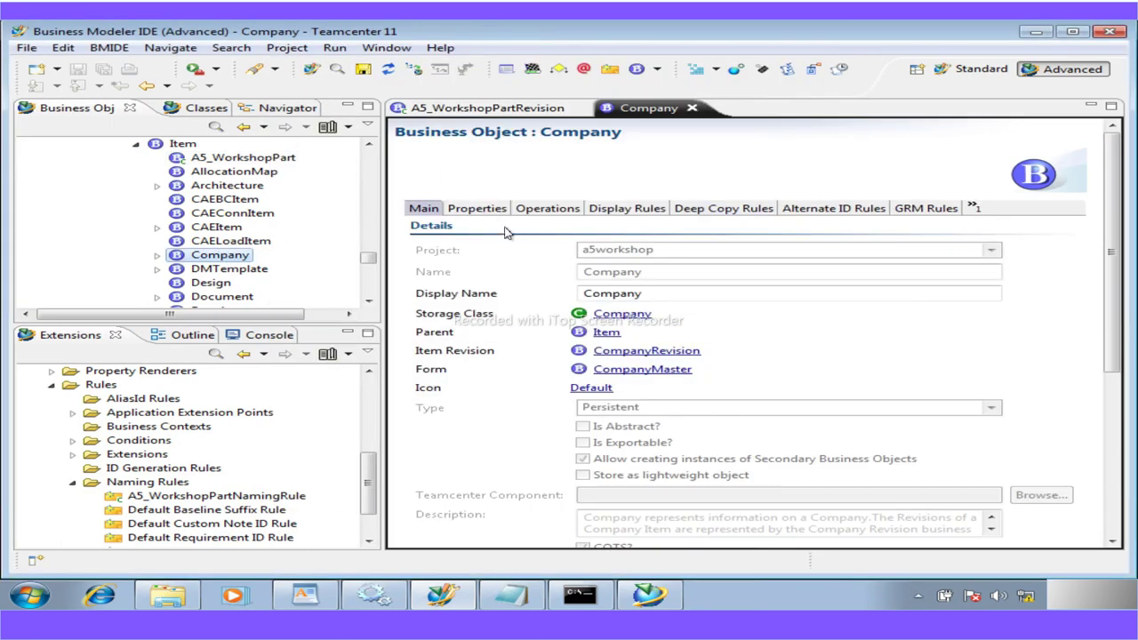
{"action": "left_click", "coordinate": [614, 214]}
Start a new hide display rule, logging in and picking the DBA role as accessor
{"action": "left_click", "coordinate": [1004, 286]}
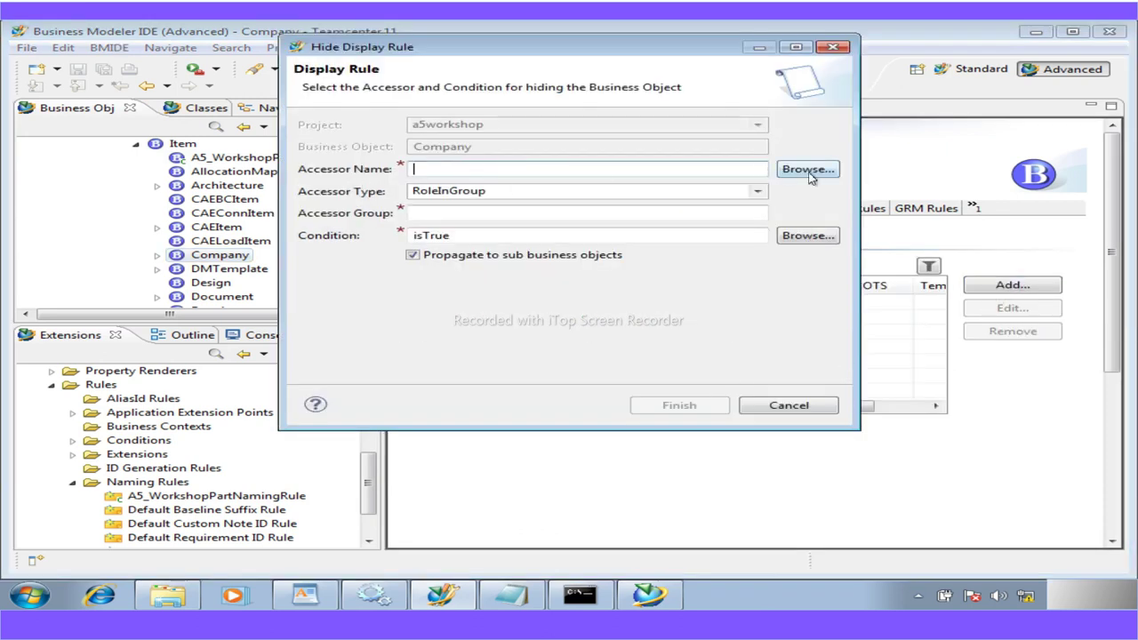
{"action": "left_click", "coordinate": [807, 170]}
{"action": "left_click", "coordinate": [662, 392]}
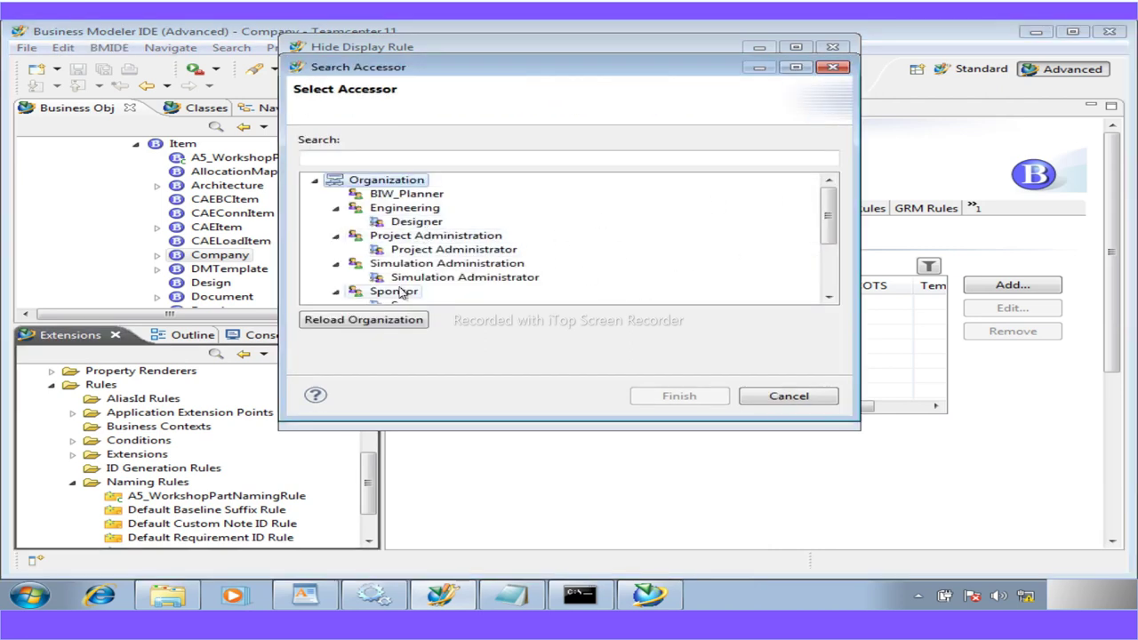
{"action": "scroll", "coordinate": [405, 296], "scroll_direction": "down", "scroll_amount": 2}
{"action": "scroll", "coordinate": [404, 292], "scroll_direction": "down", "scroll_amount": 1}
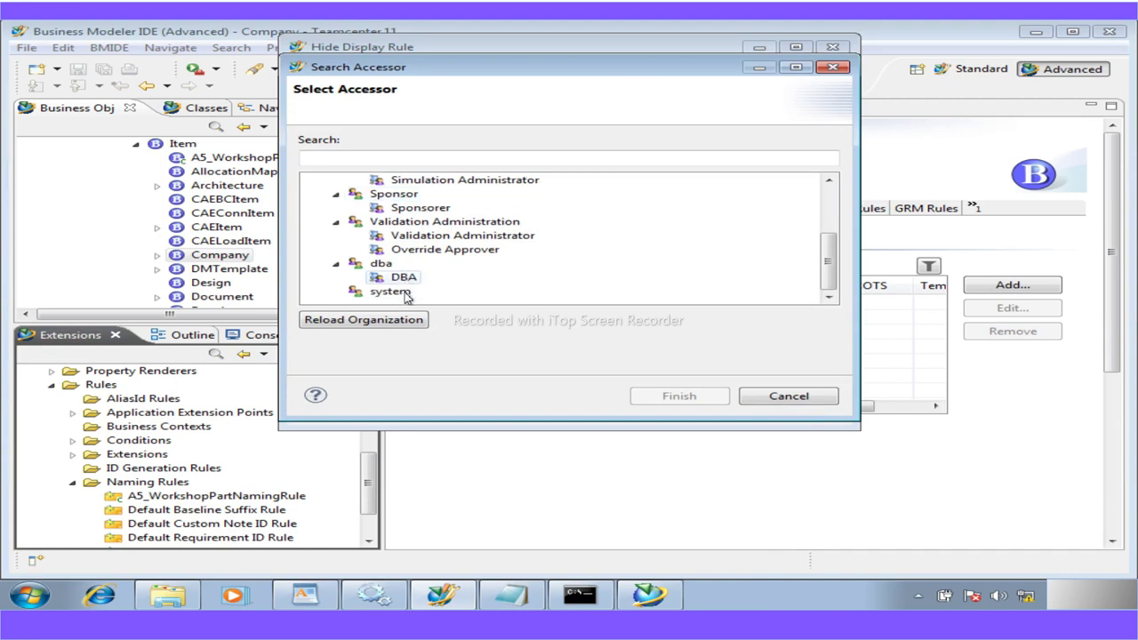
{"action": "left_click", "coordinate": [405, 279]}
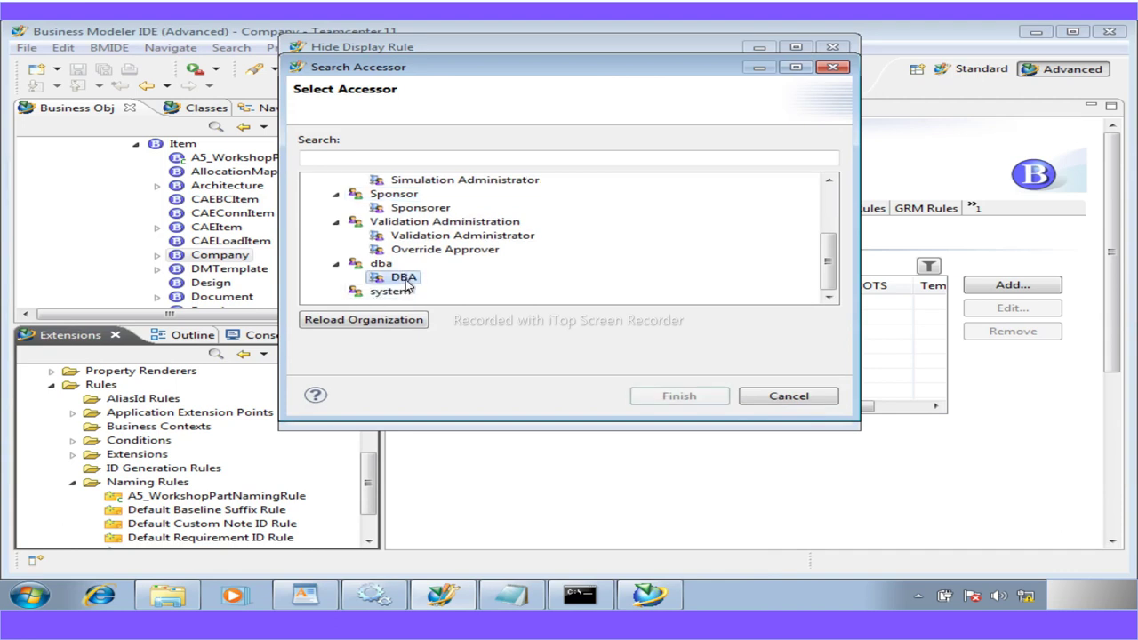
{"action": "left_click", "coordinate": [647, 396]}
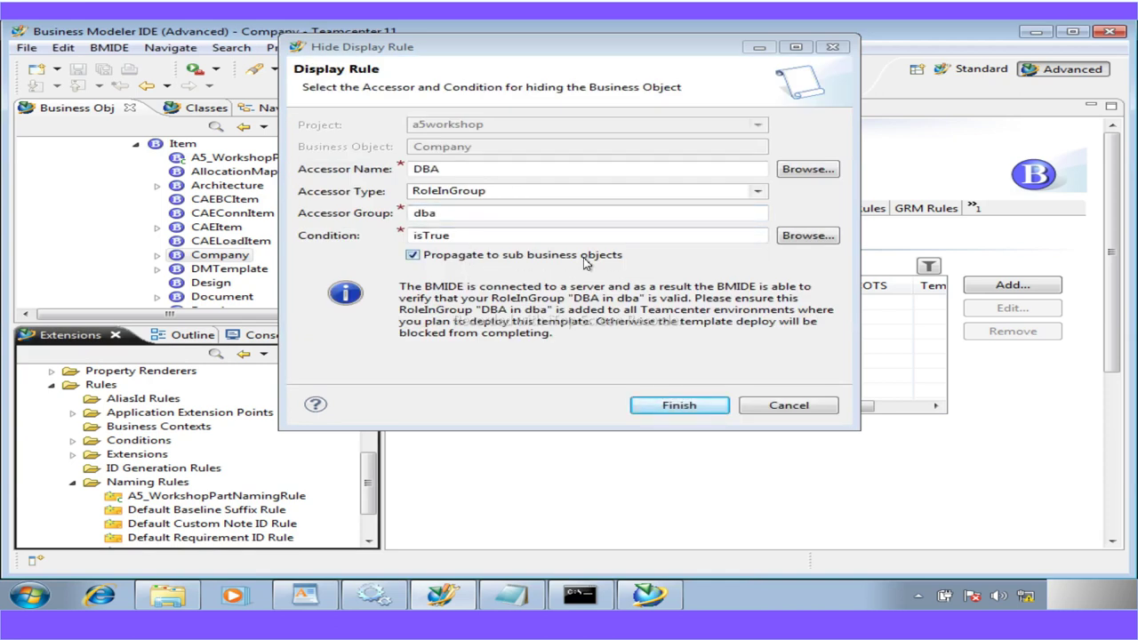
Change the accessor type to Group, choose the dba group, and finish the rule
{"action": "left_click", "coordinate": [757, 192]}
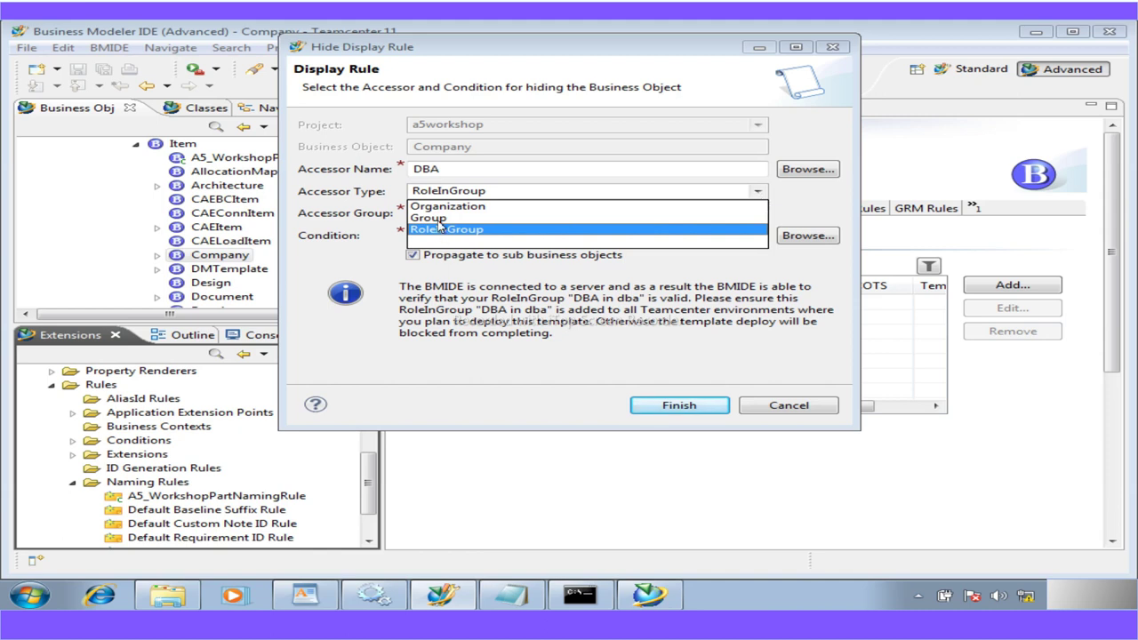
{"action": "left_click", "coordinate": [438, 218]}
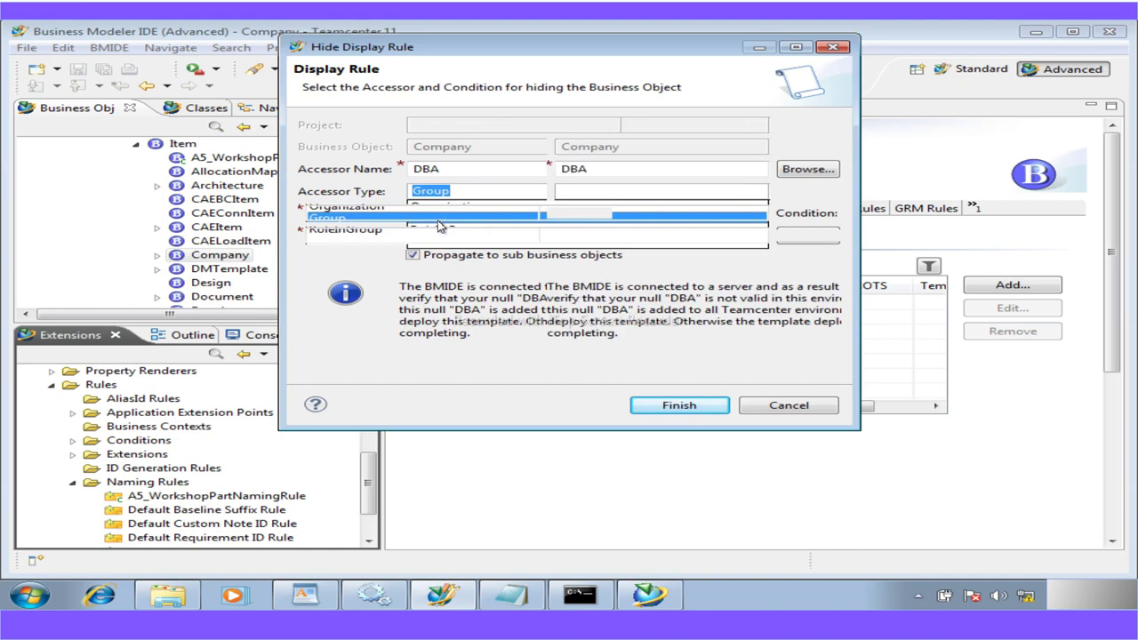
{"action": "left_click", "coordinate": [789, 171]}
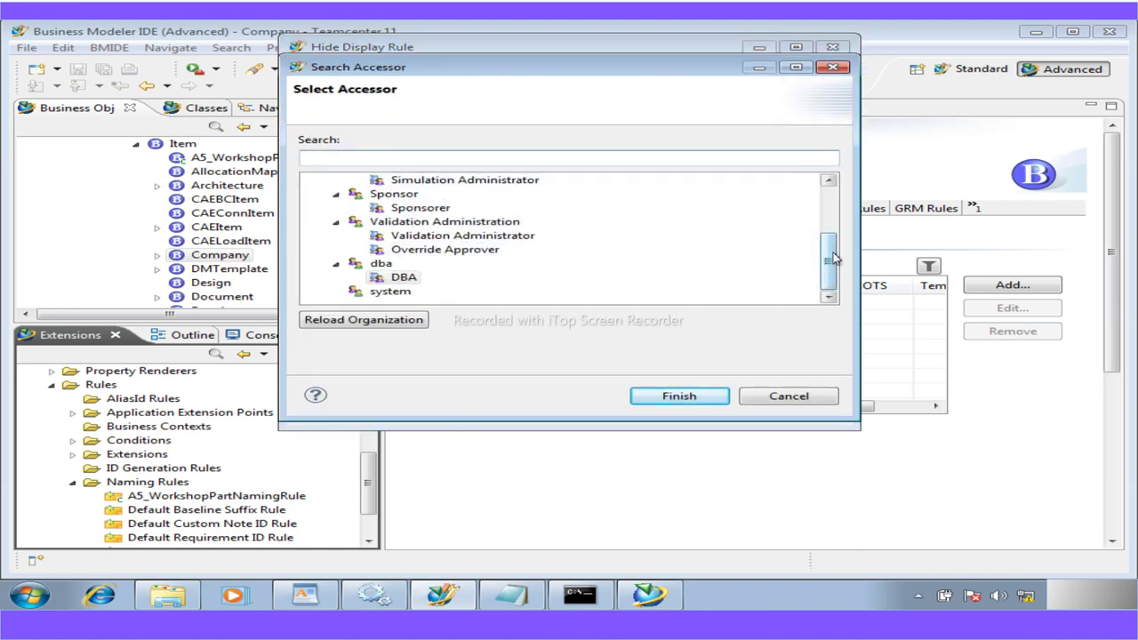
{"action": "left_click_drag", "start_coordinate": [833, 259], "coordinate": [829, 253]}
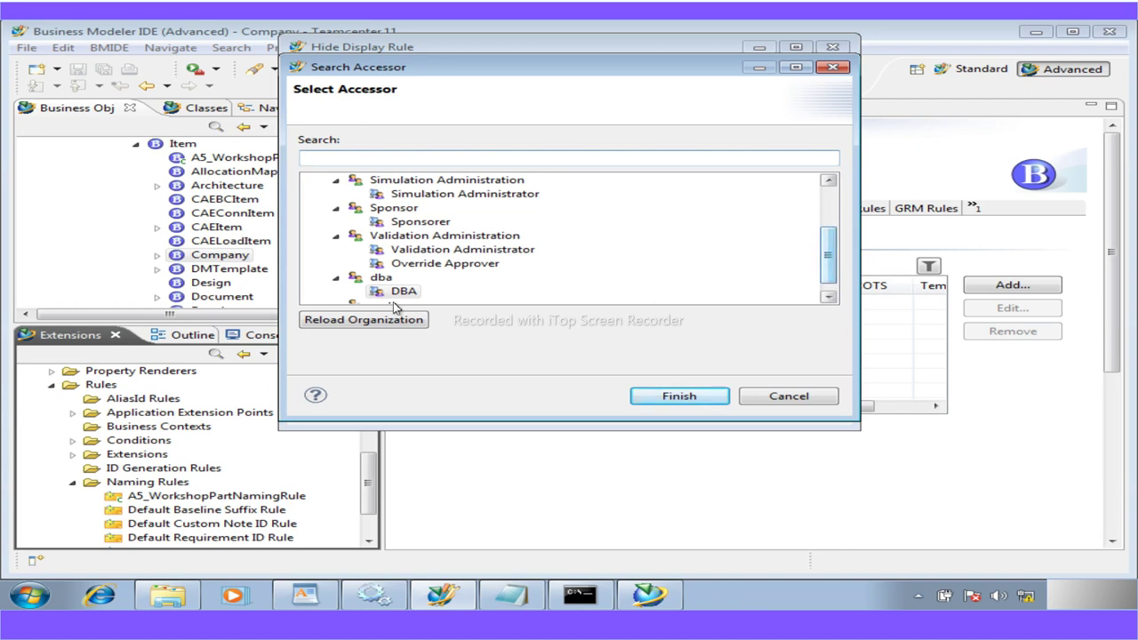
{"action": "left_click", "coordinate": [368, 283]}
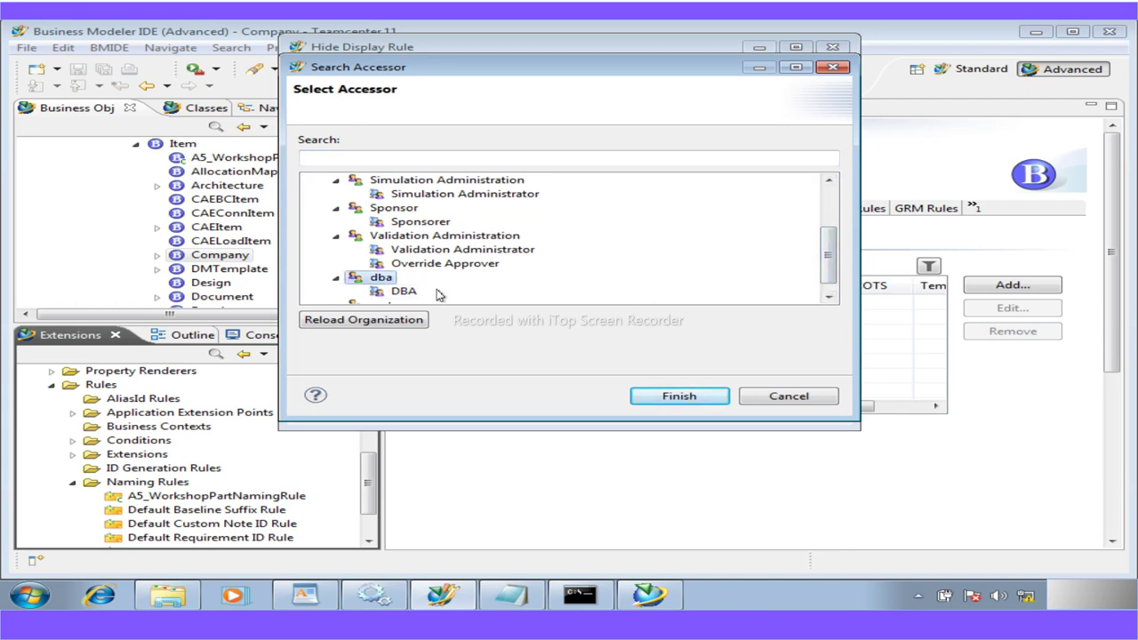
{"action": "left_click", "coordinate": [671, 398]}
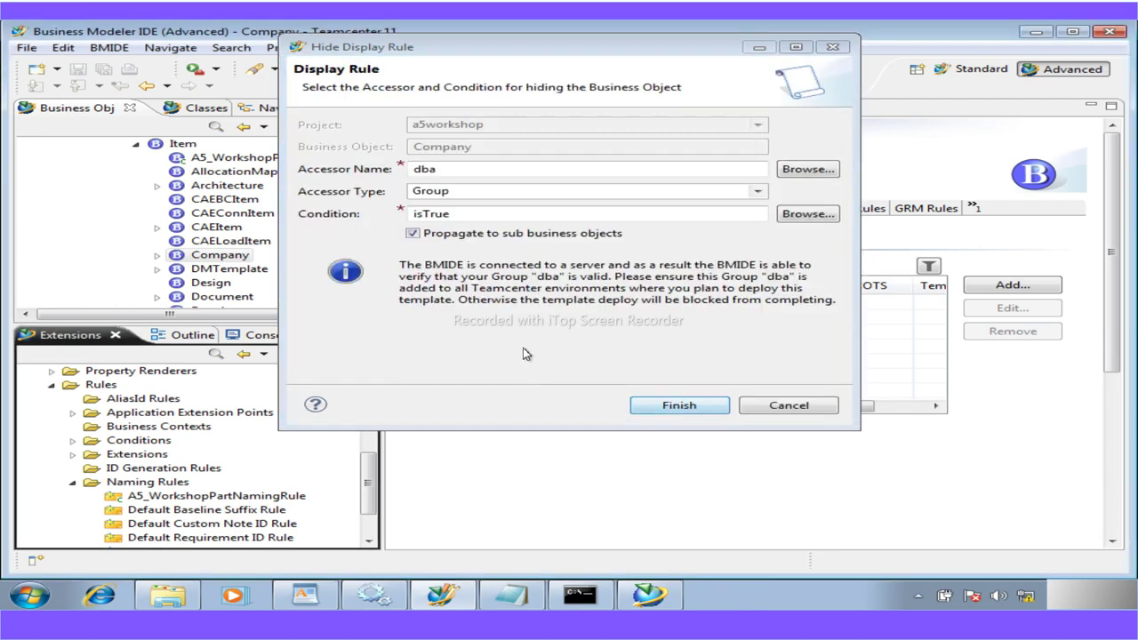
{"action": "left_click", "coordinate": [673, 406]}
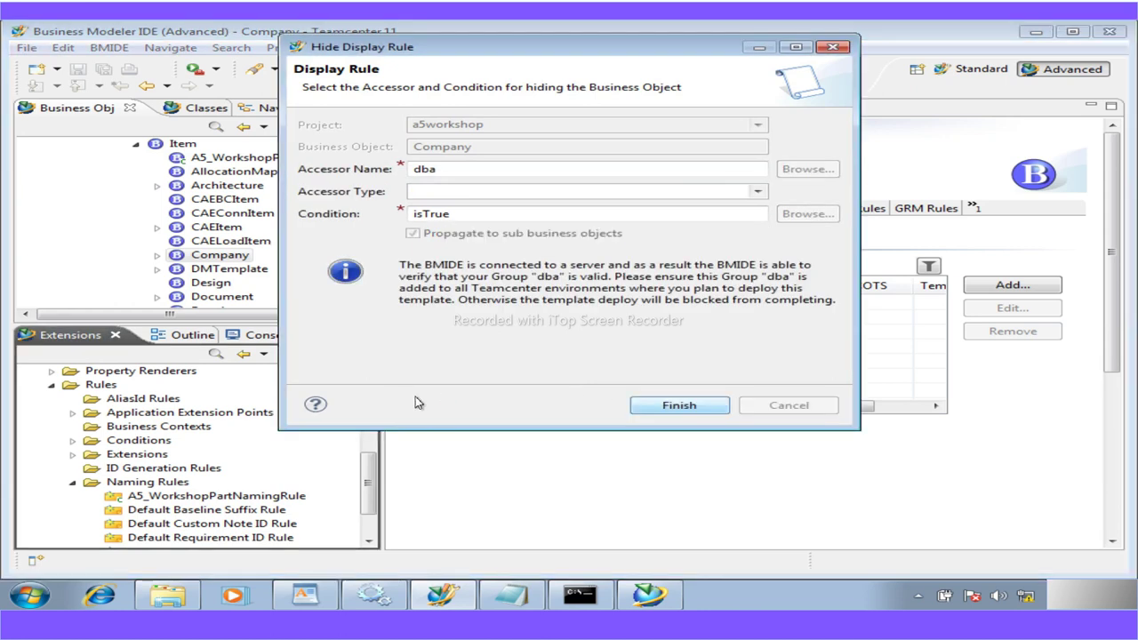
In My Teamcenter, find the Company type in the New Item dialog, then close it
{"action": "left_click", "coordinate": [649, 593]}
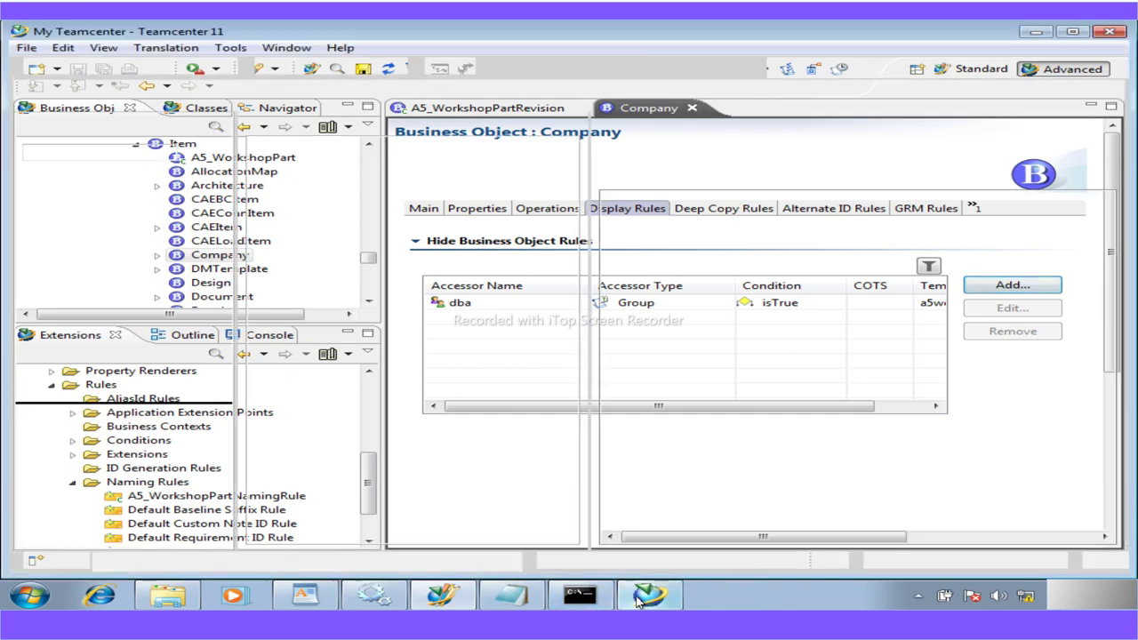
{"action": "left_click", "coordinate": [246, 144]}
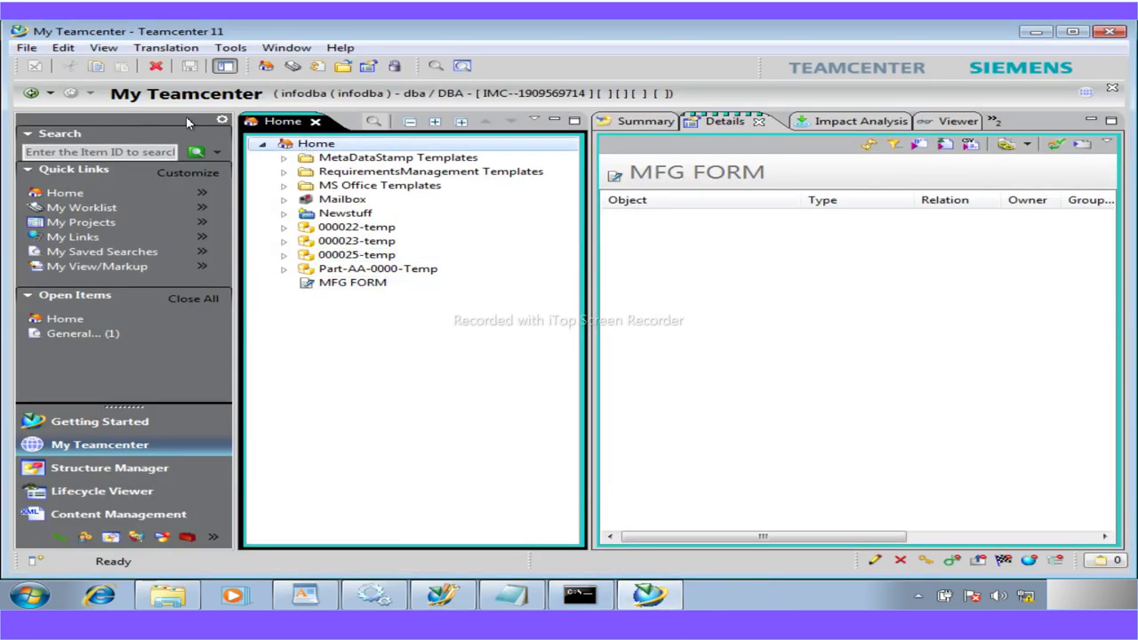
{"action": "left_click", "coordinate": [26, 47]}
{"action": "mouse_move", "coordinate": [57, 70]}
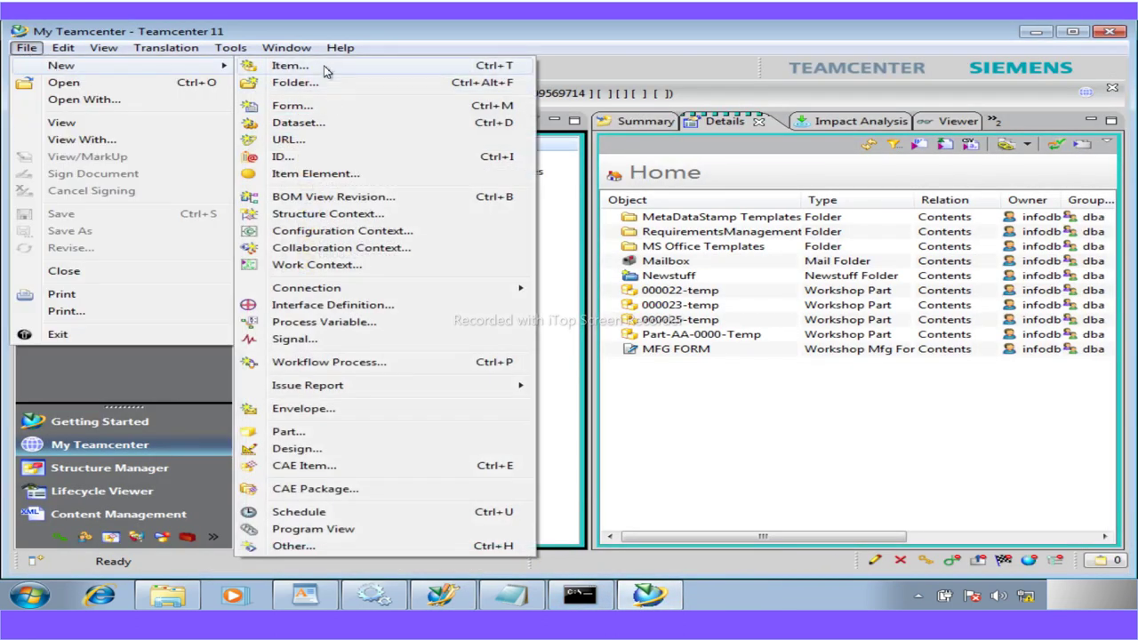
{"action": "left_click", "coordinate": [346, 71]}
{"action": "left_click", "coordinate": [379, 192]}
{"action": "type", "text": "com"}
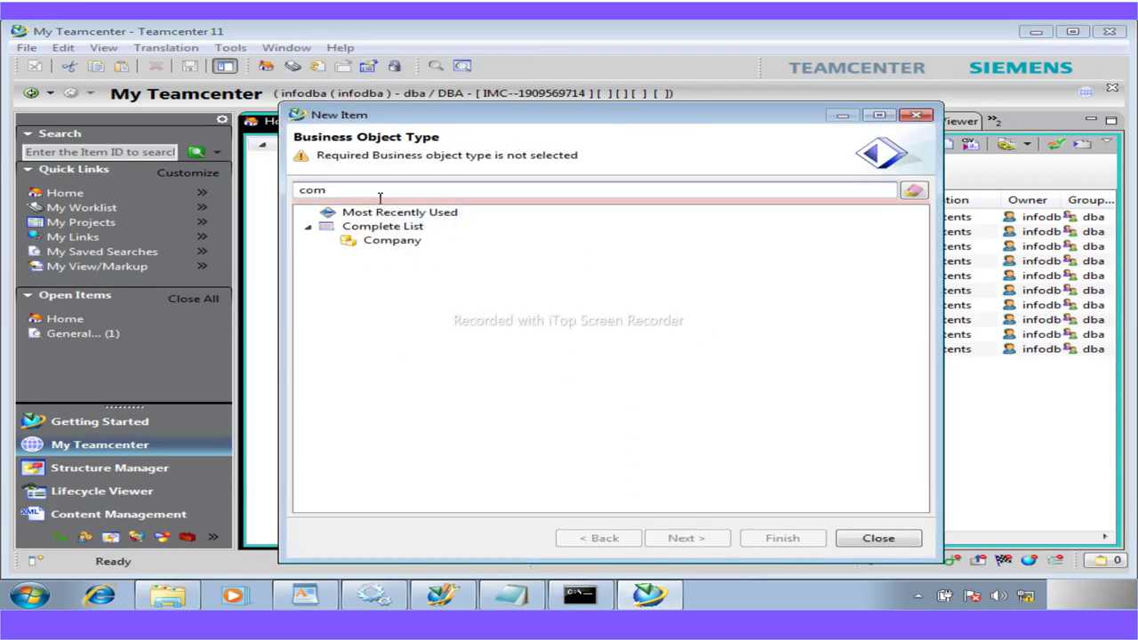
{"action": "left_click", "coordinate": [392, 240]}
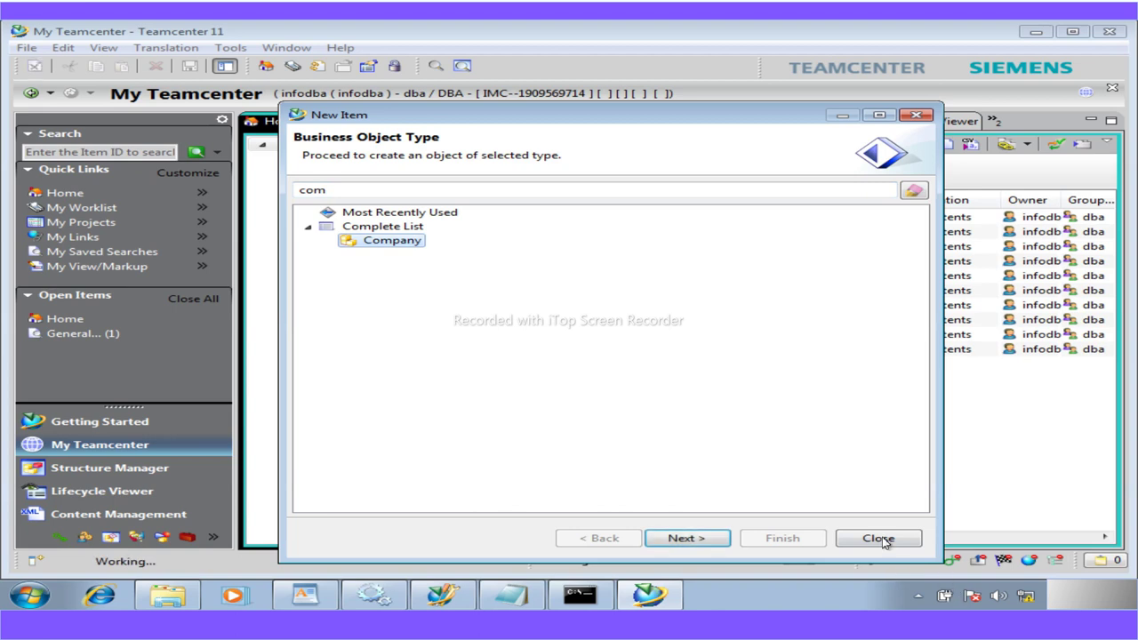
{"action": "left_click", "coordinate": [880, 539]}
Save the a5workshop data model in Business Modeler IDE and return to the PDF
{"action": "left_click", "coordinate": [444, 597]}
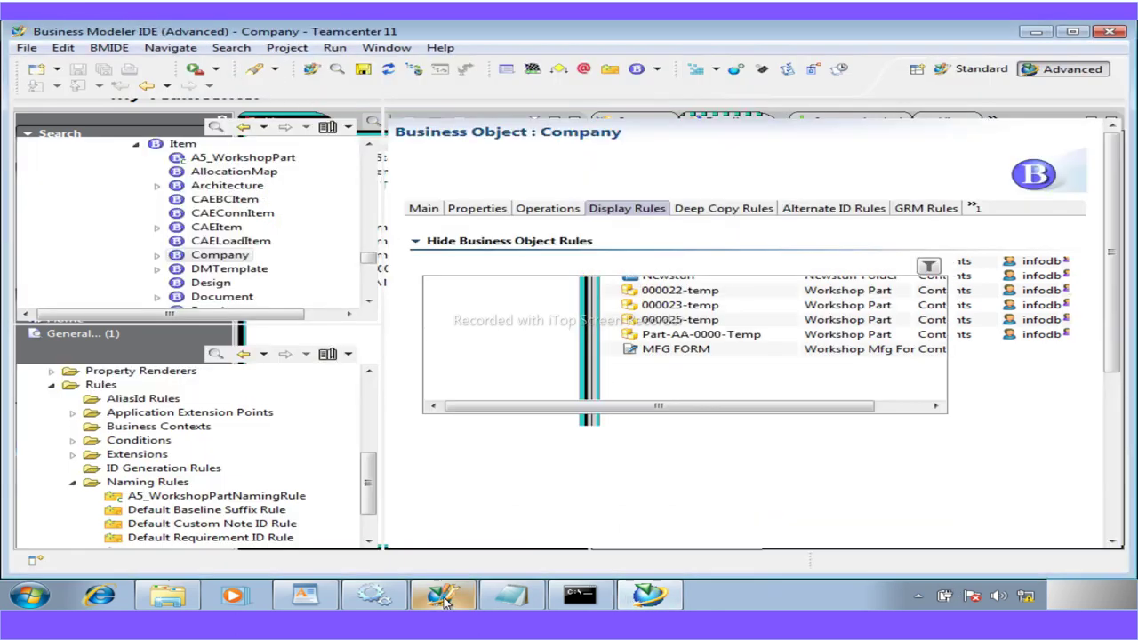
{"action": "left_click", "coordinate": [362, 69]}
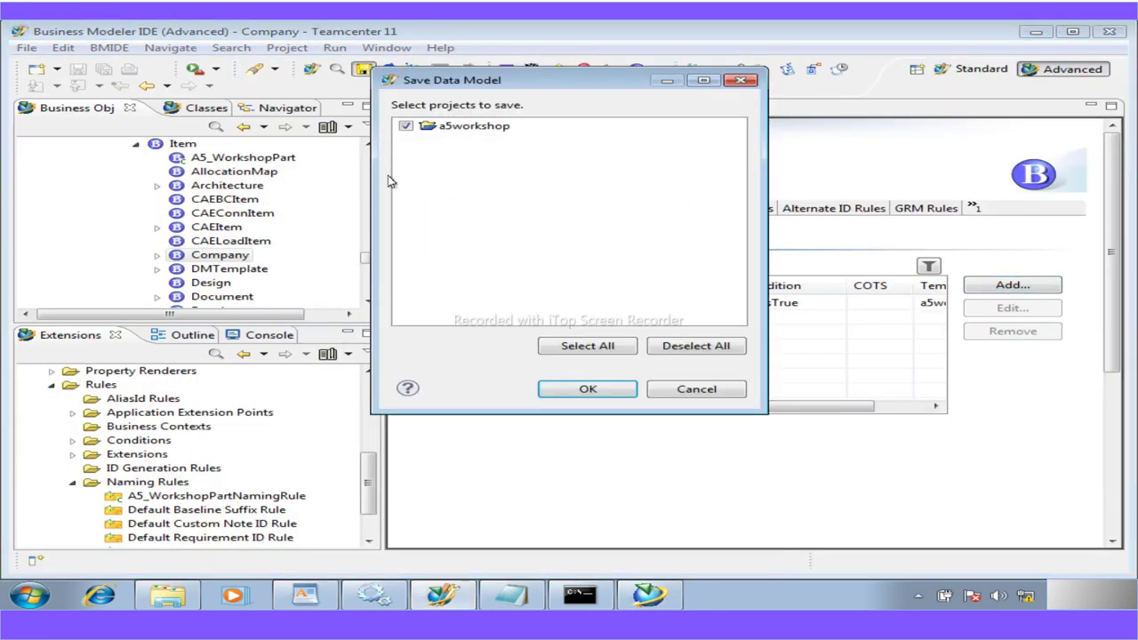
{"action": "left_click", "coordinate": [586, 390]}
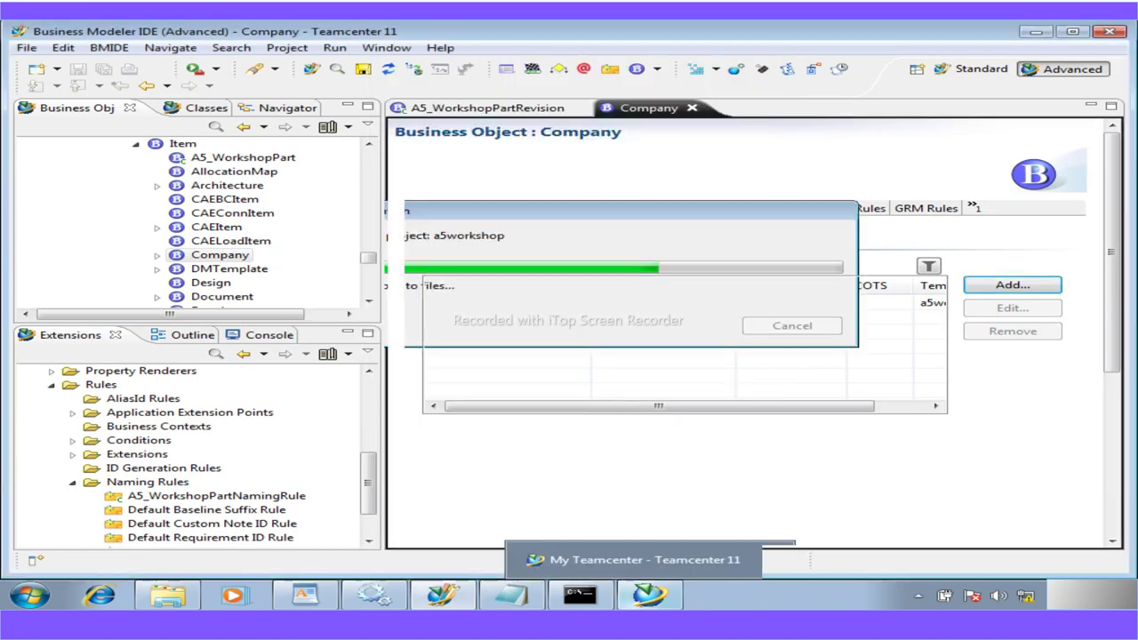
{"action": "left_click", "coordinate": [584, 587]}
Scroll the workshop PDF from Workshop 11 onward toward Workshop 13
{"action": "scroll", "coordinate": [444, 496], "scroll_direction": "down", "scroll_amount": 6}
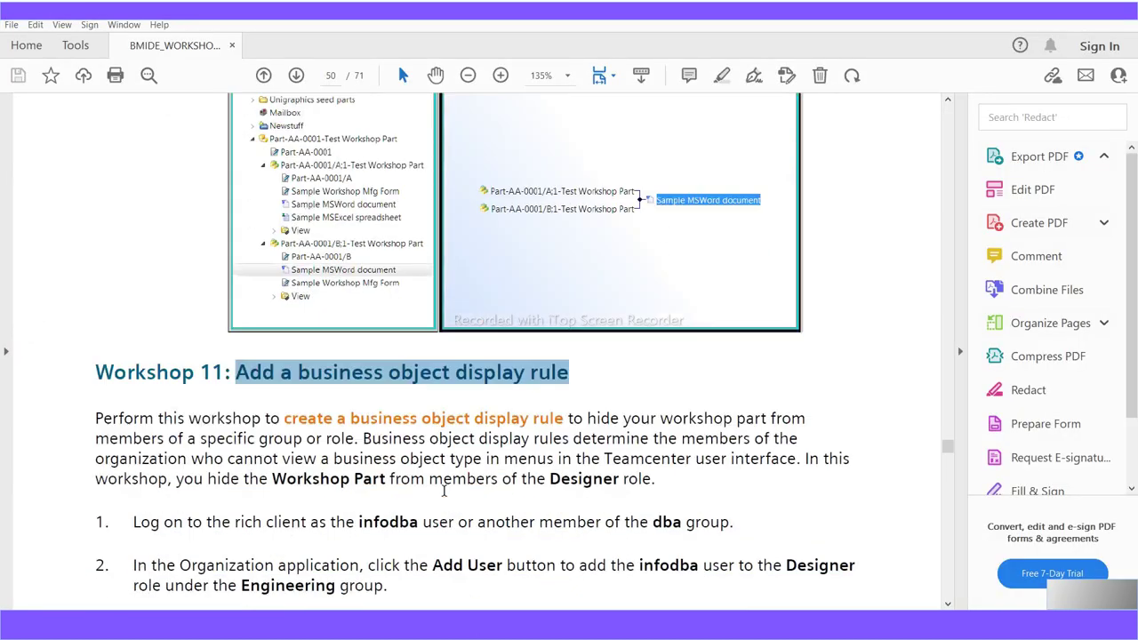
{"action": "scroll", "coordinate": [445, 496], "scroll_direction": "down", "scroll_amount": 5}
{"action": "scroll", "coordinate": [444, 495], "scroll_direction": "up", "scroll_amount": 8}
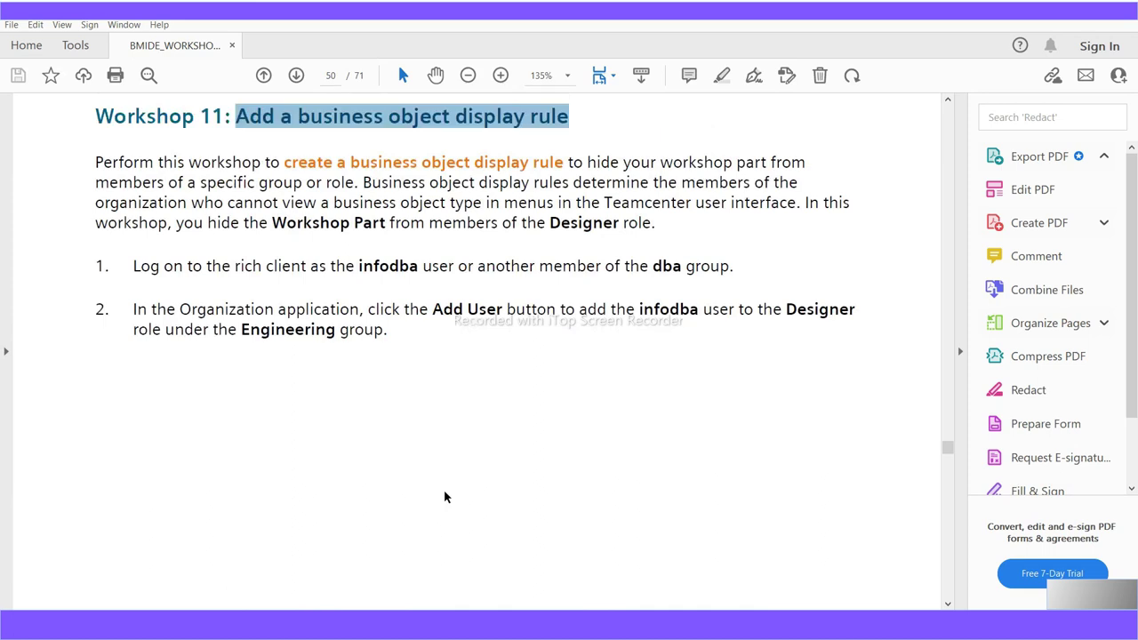
{"action": "scroll", "coordinate": [441, 493], "scroll_direction": "down", "scroll_amount": 10}
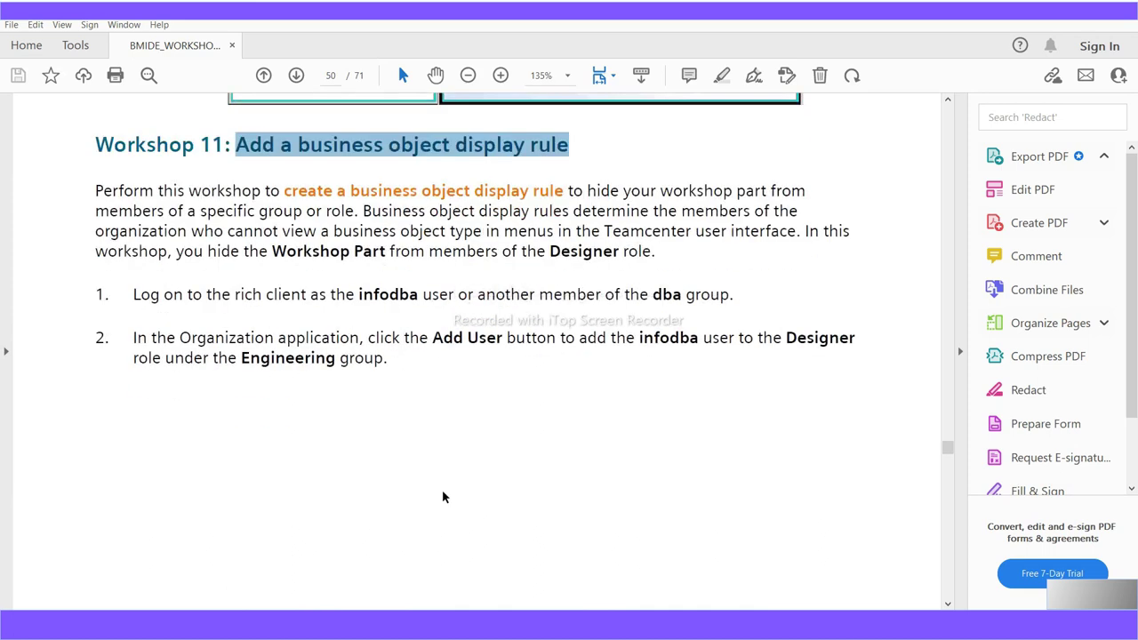
{"action": "scroll", "coordinate": [439, 494], "scroll_direction": "down", "scroll_amount": 5}
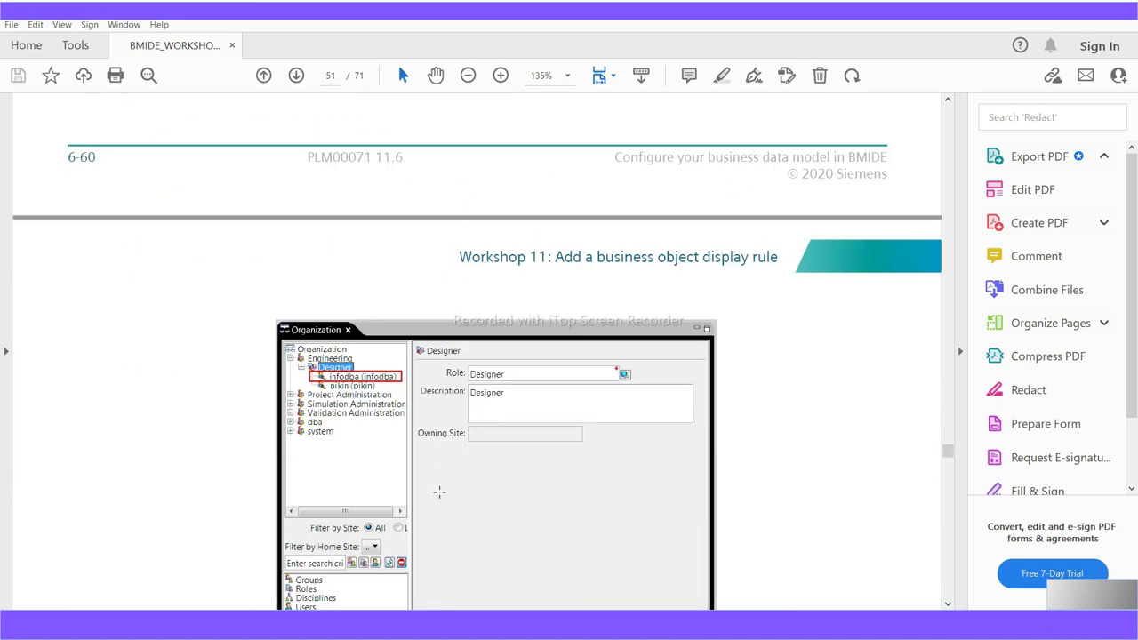
{"action": "scroll", "coordinate": [440, 493], "scroll_direction": "down", "scroll_amount": 9}
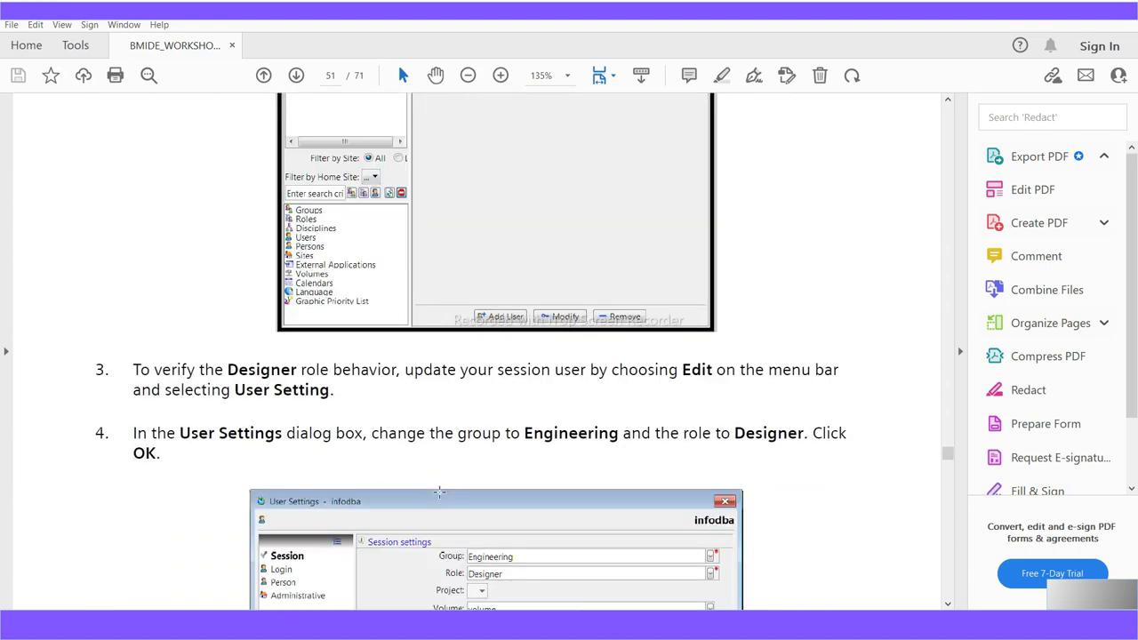
{"action": "scroll", "coordinate": [440, 493], "scroll_direction": "down", "scroll_amount": 3}
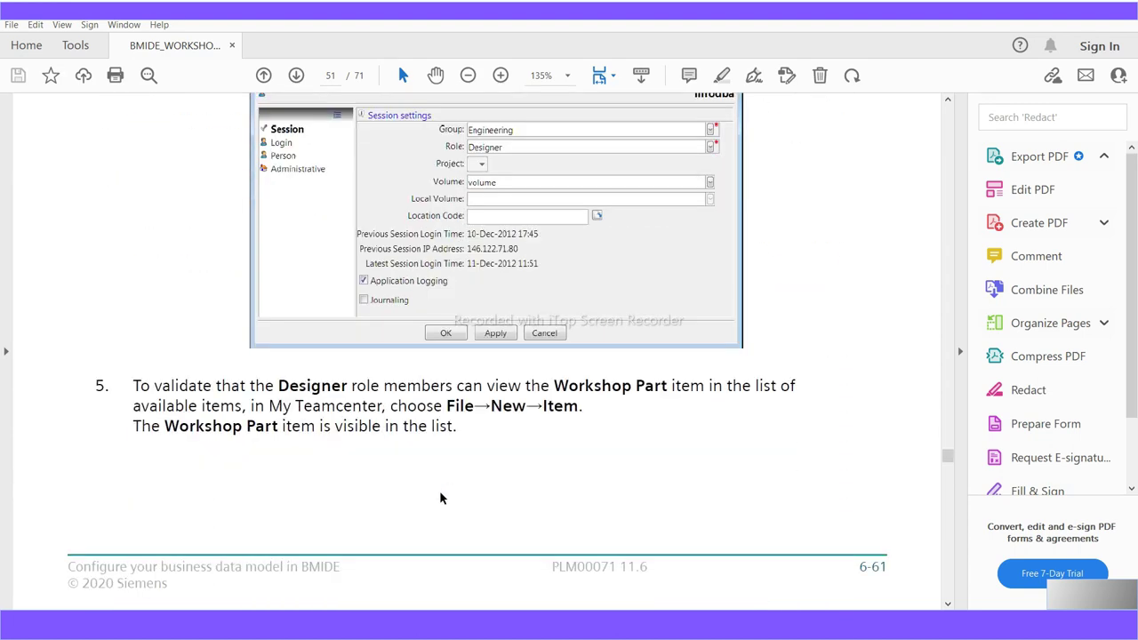
{"action": "scroll", "coordinate": [439, 498], "scroll_direction": "down", "scroll_amount": 14}
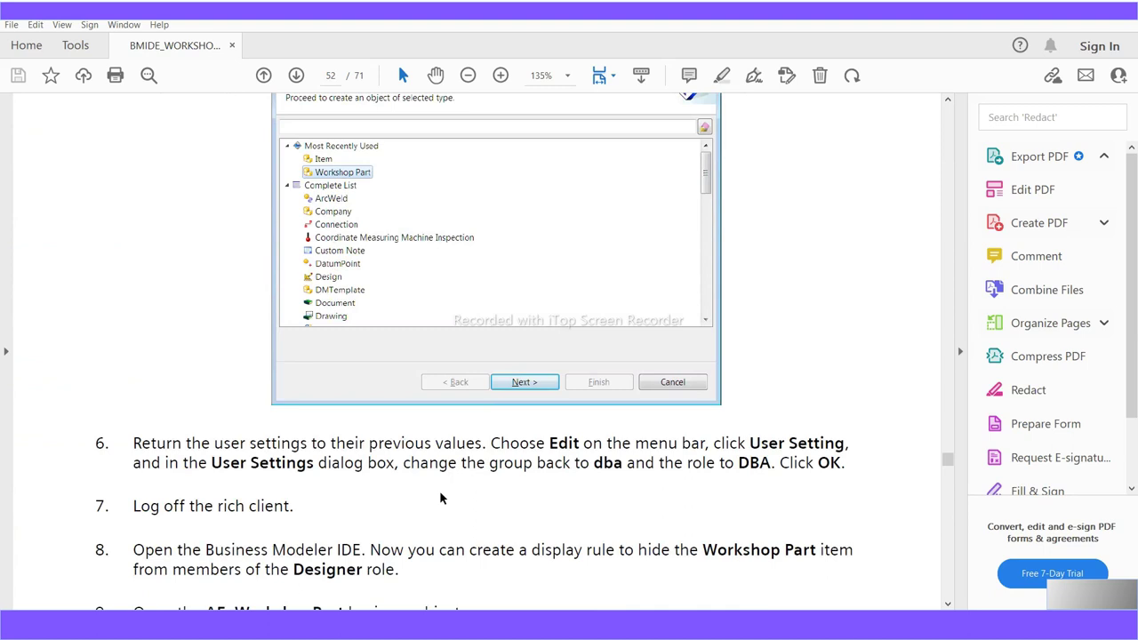
{"action": "scroll", "coordinate": [439, 490], "scroll_direction": "down", "scroll_amount": 5}
{"action": "scroll", "coordinate": [439, 491], "scroll_direction": "up", "scroll_amount": 7}
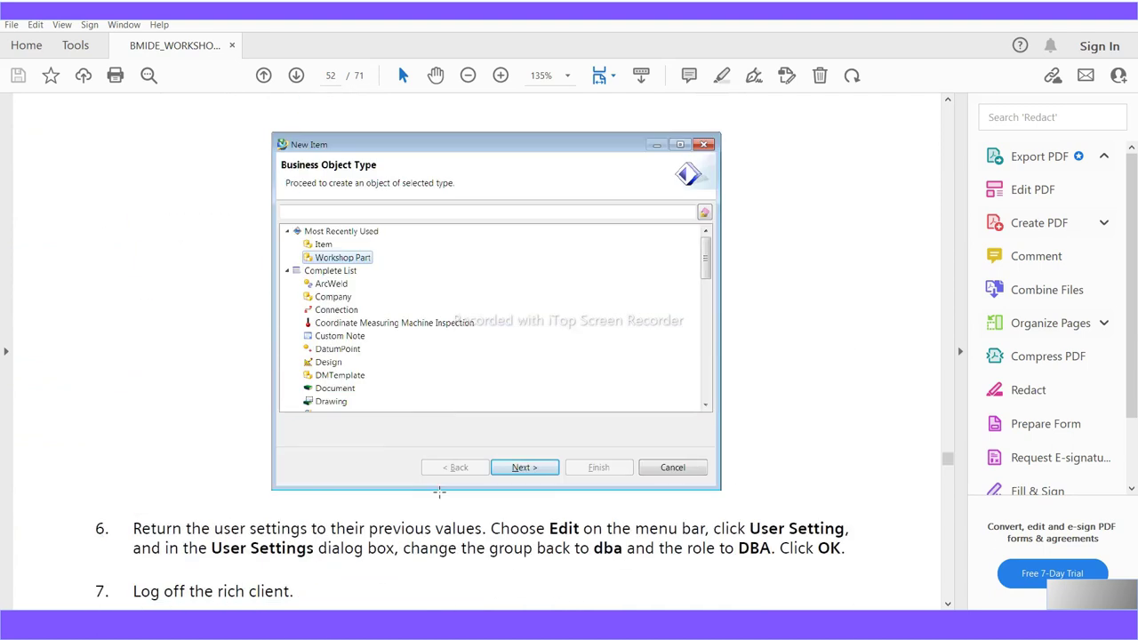
{"action": "scroll", "coordinate": [439, 492], "scroll_direction": "up", "scroll_amount": 4}
{"action": "scroll", "coordinate": [439, 492], "scroll_direction": "down", "scroll_amount": 10}
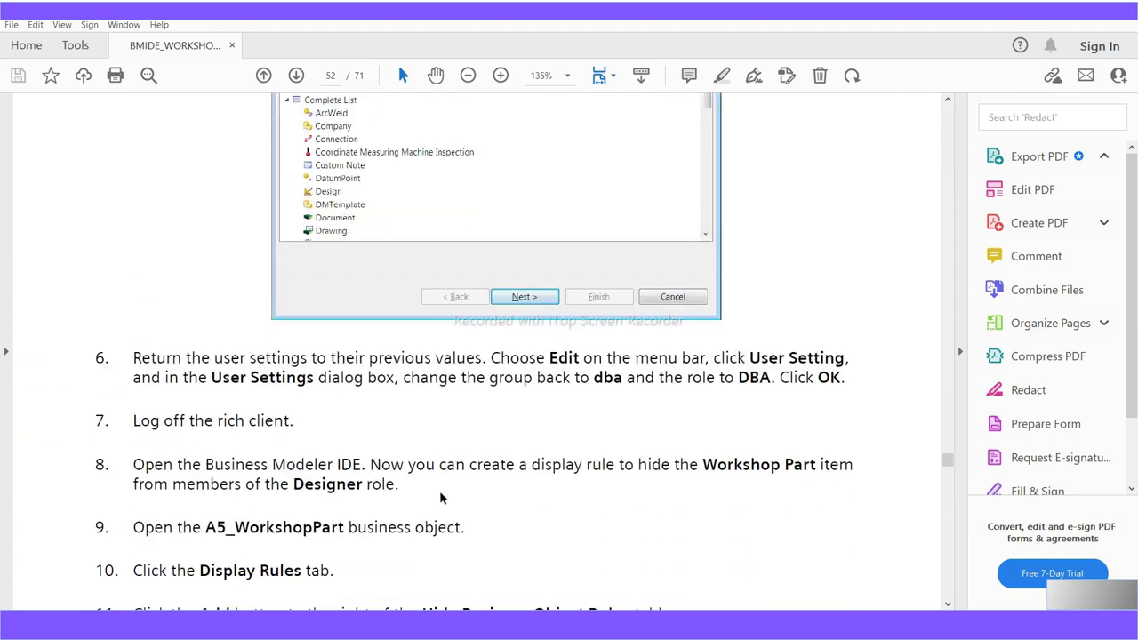
{"action": "scroll", "coordinate": [439, 492], "scroll_direction": "down", "scroll_amount": 10}
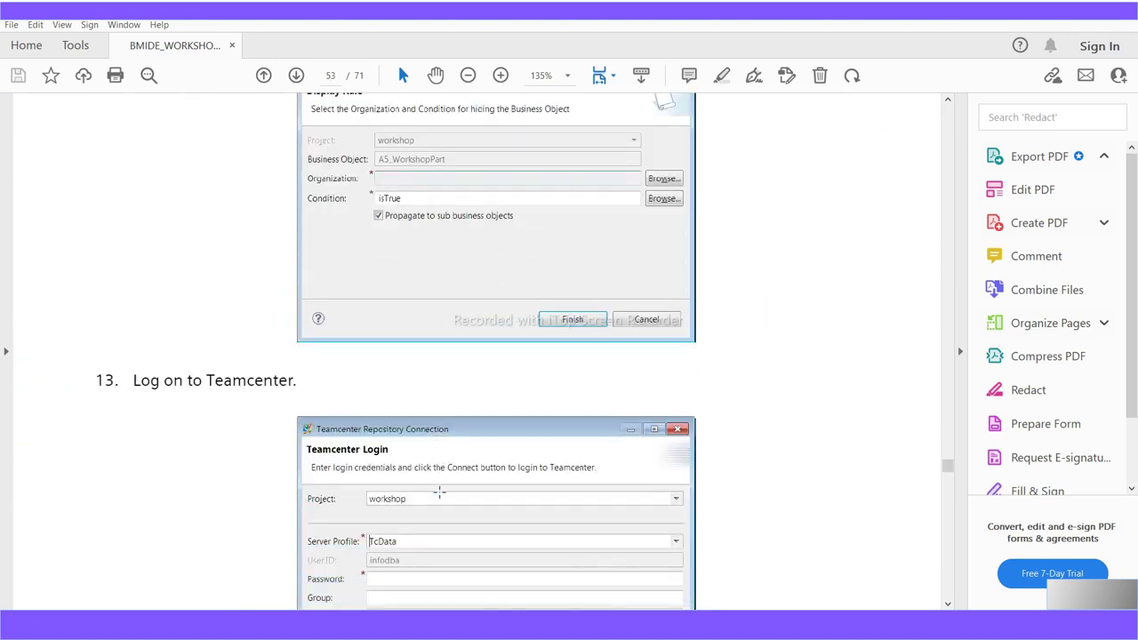
{"action": "scroll", "coordinate": [439, 492], "scroll_direction": "down", "scroll_amount": 10}
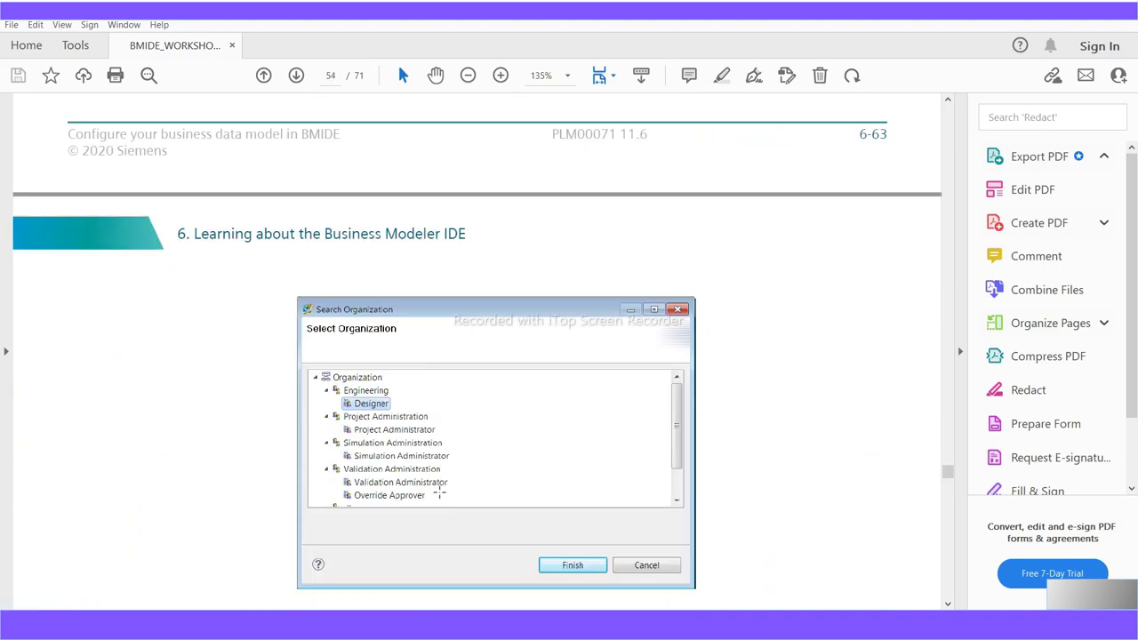
{"action": "scroll", "coordinate": [439, 492], "scroll_direction": "down", "scroll_amount": 10}
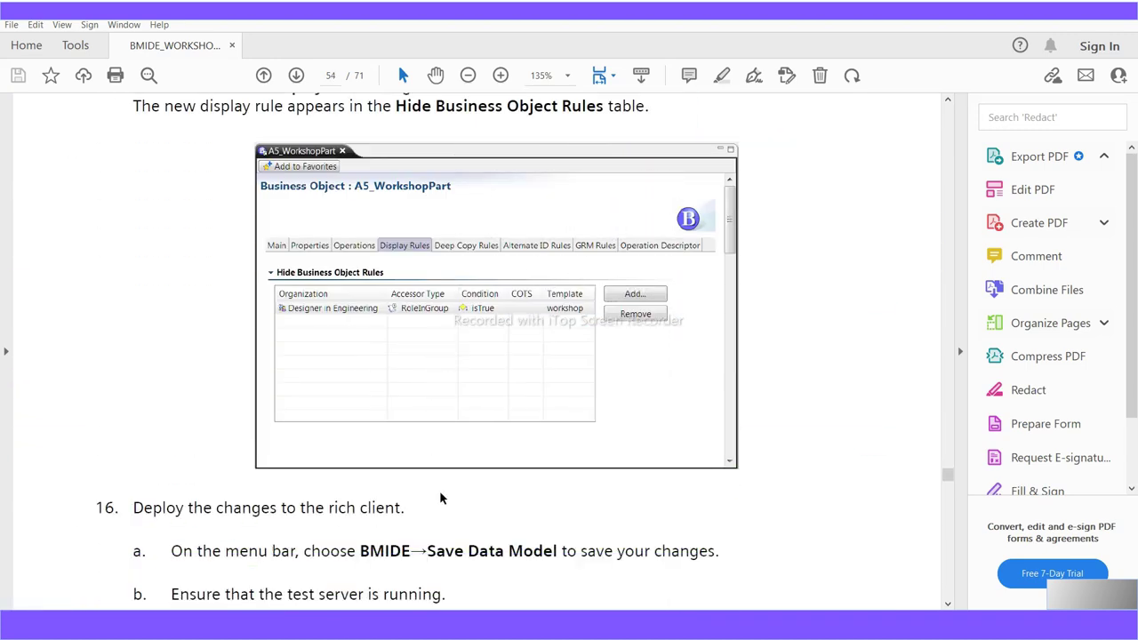
{"action": "scroll", "coordinate": [440, 491], "scroll_direction": "down", "scroll_amount": 20}
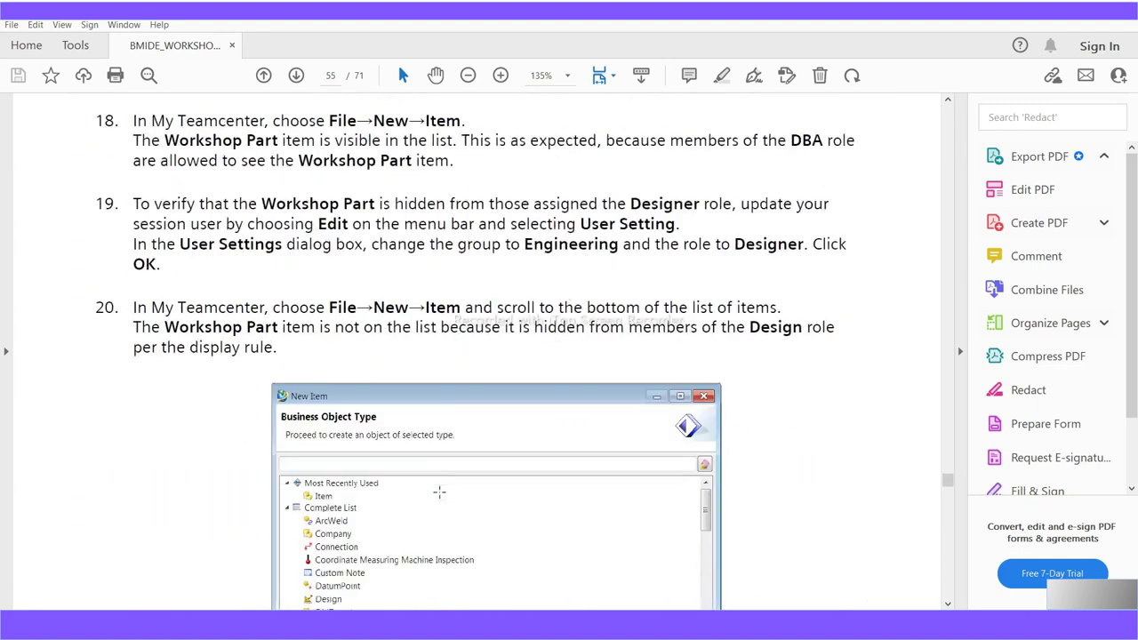
Highlight A5_WorkshopPart, a5_safety_code and a5_supplier in step 1 of Workshop 13
{"action": "scroll", "coordinate": [362, 487], "scroll_direction": "down", "scroll_amount": 10}
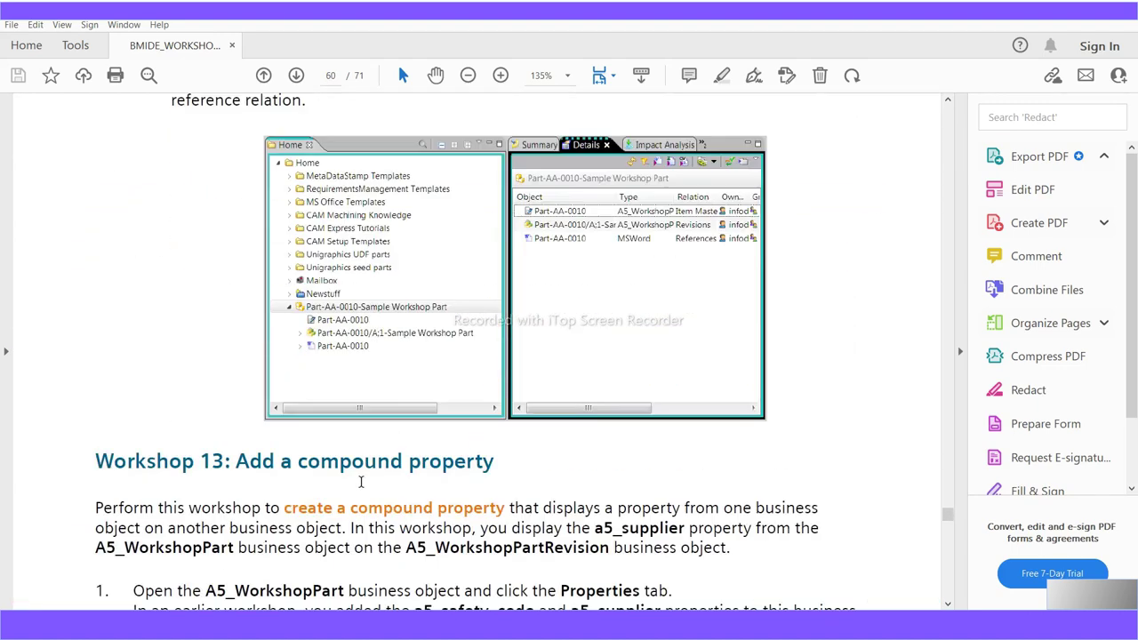
{"action": "scroll", "coordinate": [361, 487], "scroll_direction": "up", "scroll_amount": 2}
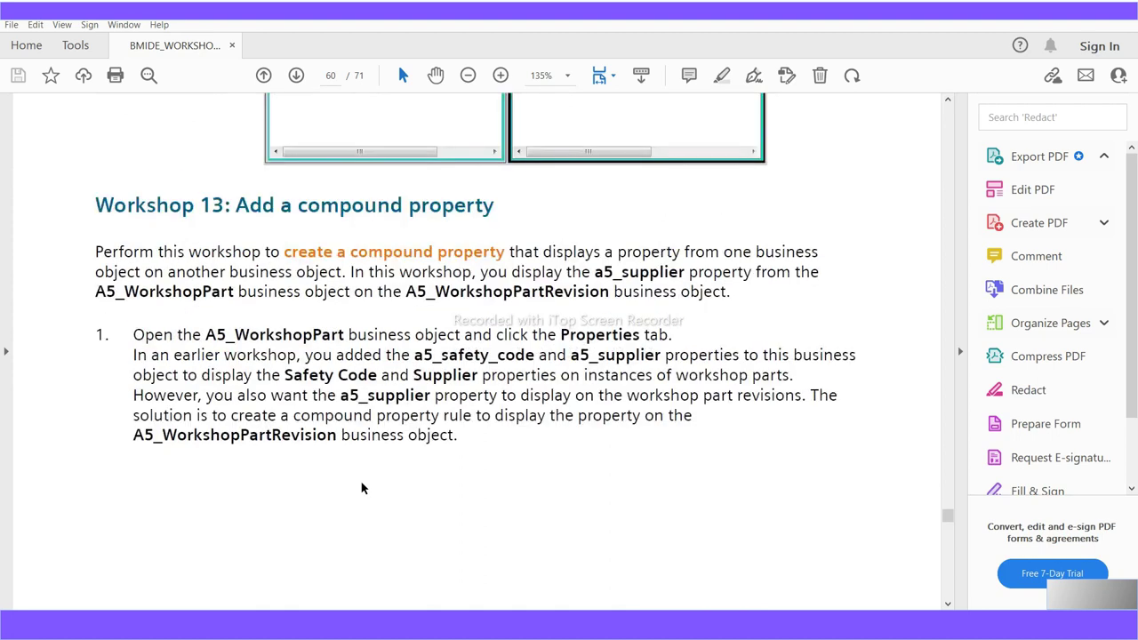
{"action": "left_click_drag", "start_coordinate": [493, 206], "coordinate": [271, 216]}
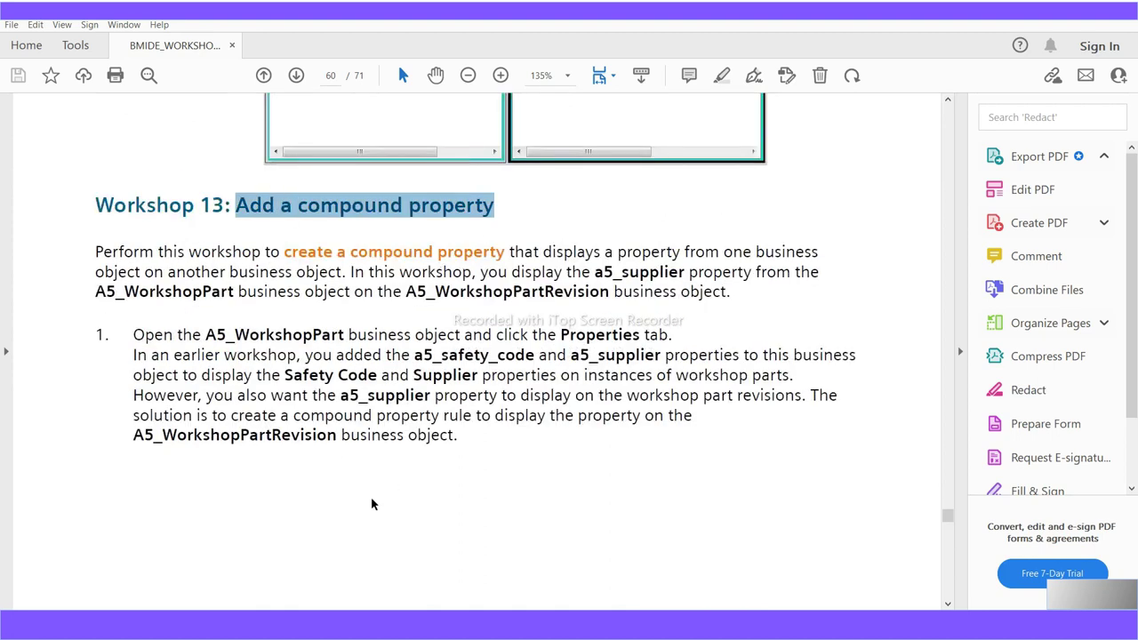
{"action": "left_click_drag", "start_coordinate": [205, 334], "coordinate": [347, 336]}
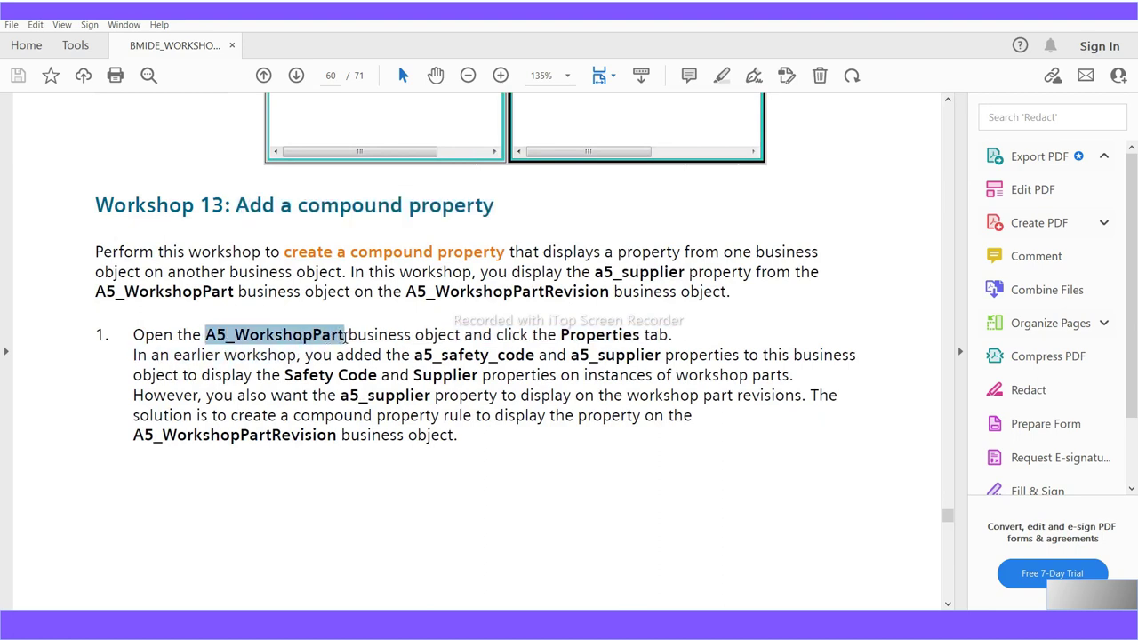
{"action": "left_click_drag", "start_coordinate": [415, 354], "coordinate": [534, 355]}
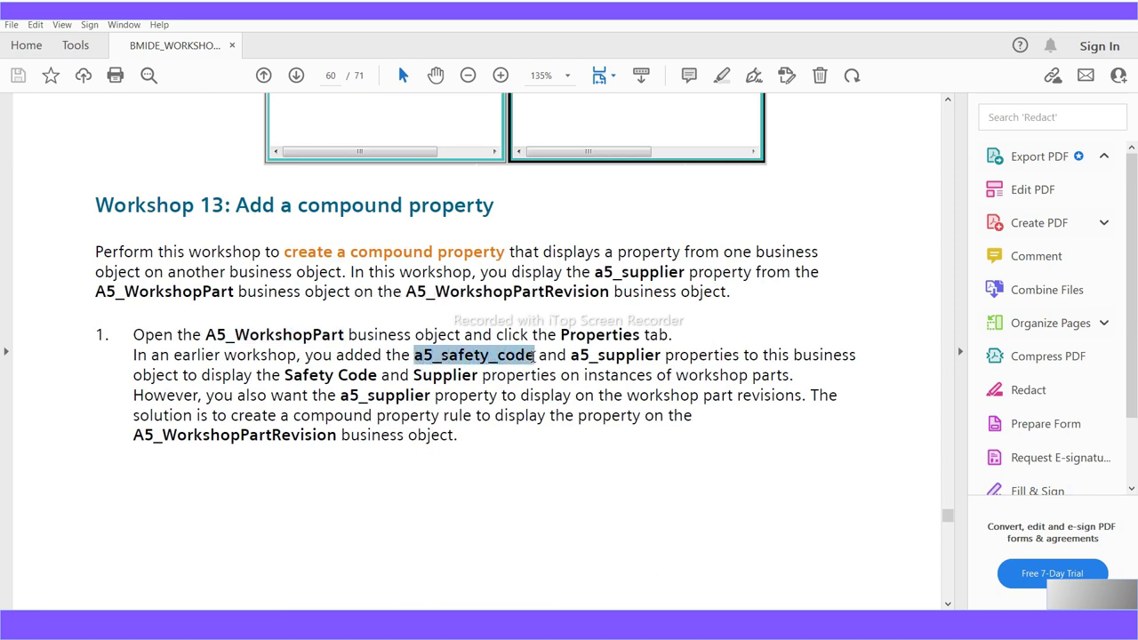
{"action": "left_click_drag", "start_coordinate": [571, 354], "coordinate": [643, 356]}
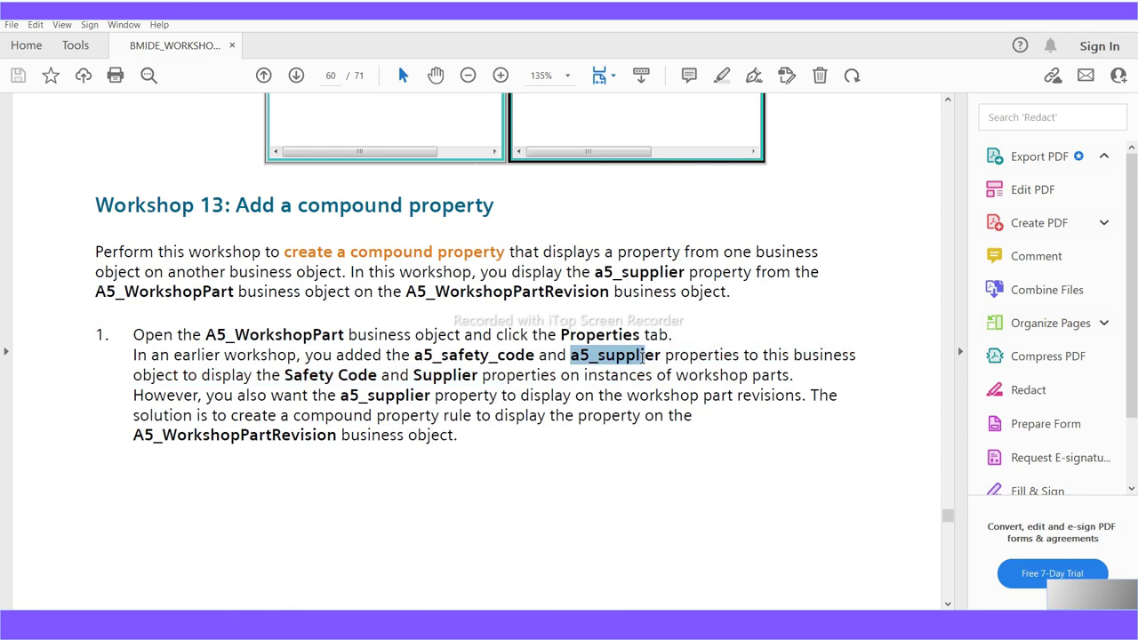
{"action": "left_click_drag", "start_coordinate": [643, 355], "coordinate": [661, 362]}
{"action": "left_click_drag", "start_coordinate": [660, 361], "coordinate": [661, 362]}
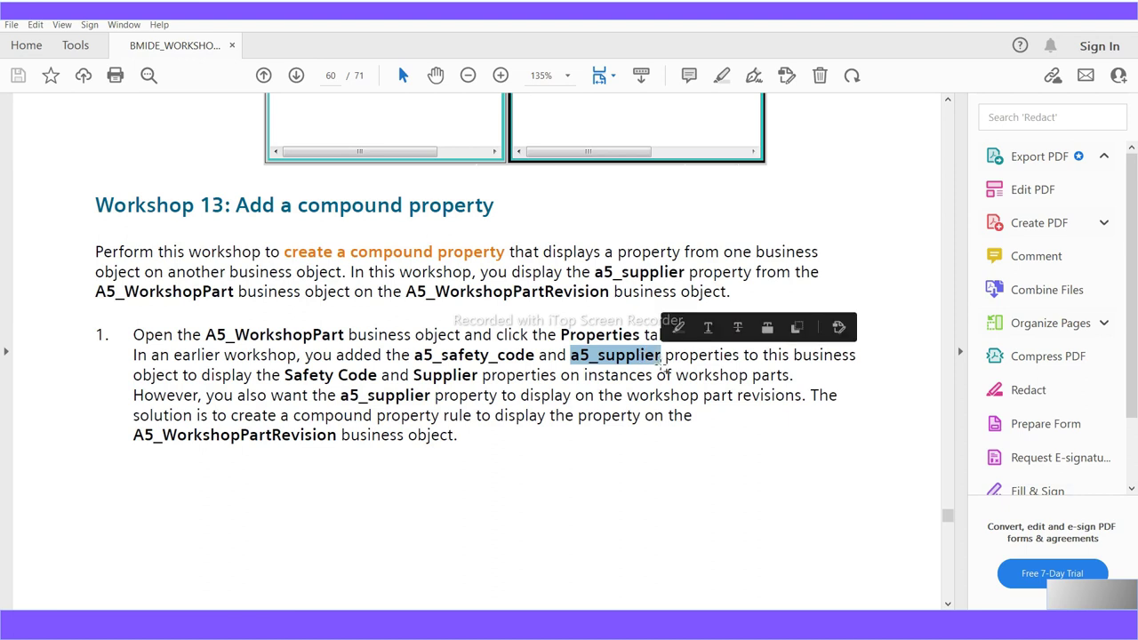
Scroll the workshop guide to step 2 and highlight a5_material_description
{"action": "scroll", "coordinate": [260, 519], "scroll_direction": "down", "scroll_amount": 10}
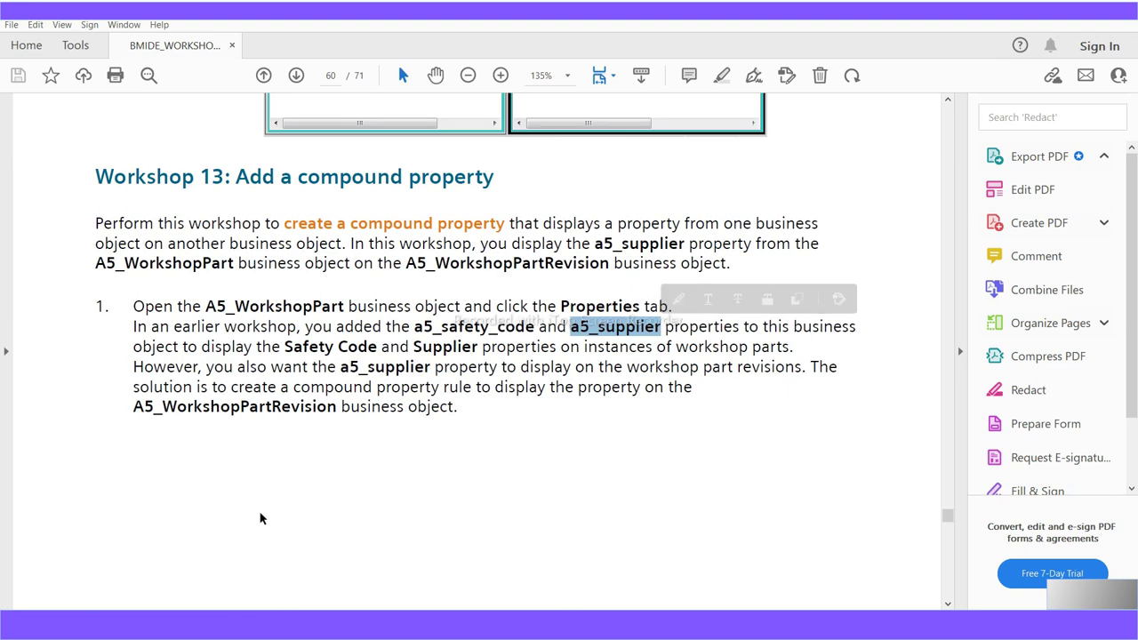
{"action": "scroll", "coordinate": [261, 513], "scroll_direction": "down", "scroll_amount": 3}
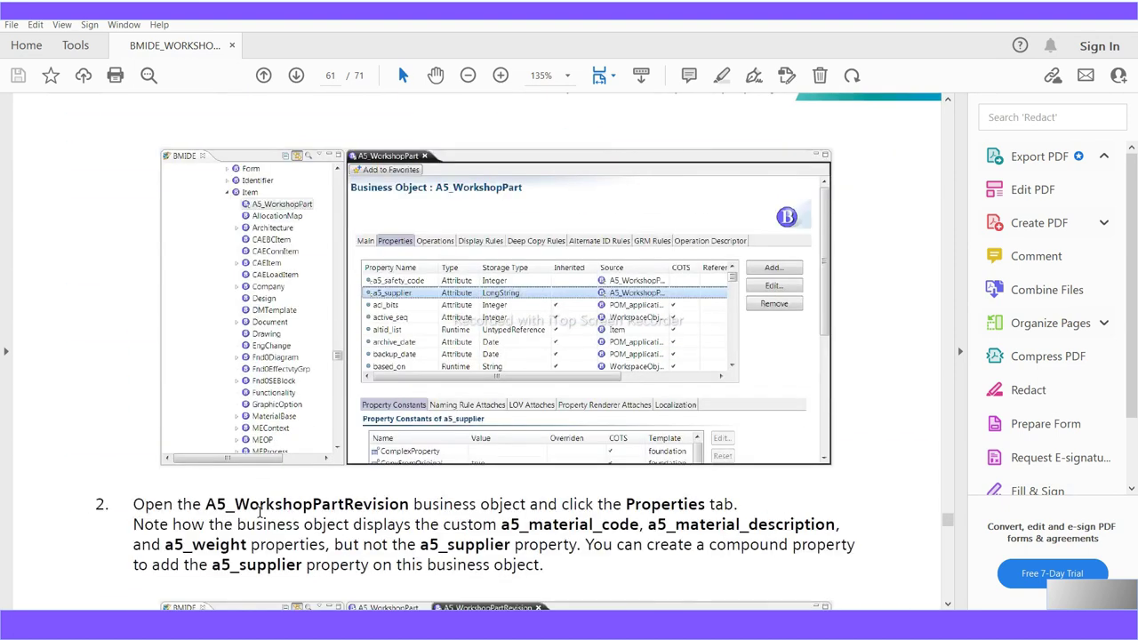
{"action": "scroll", "coordinate": [259, 513], "scroll_direction": "down", "scroll_amount": 1}
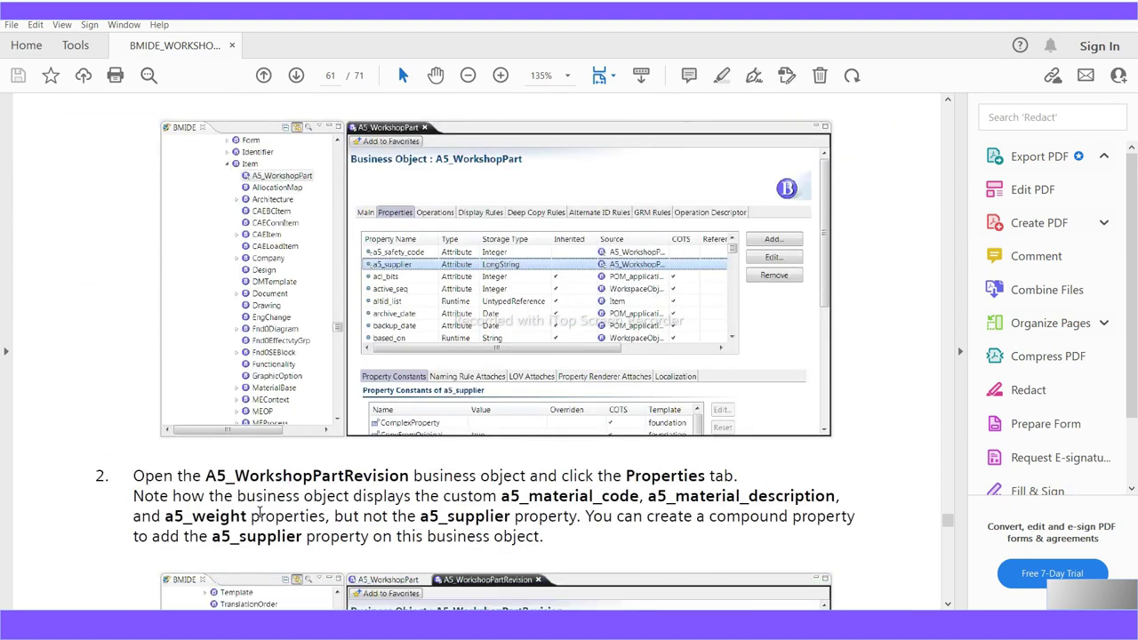
{"action": "scroll", "coordinate": [259, 514], "scroll_direction": "up", "scroll_amount": 1}
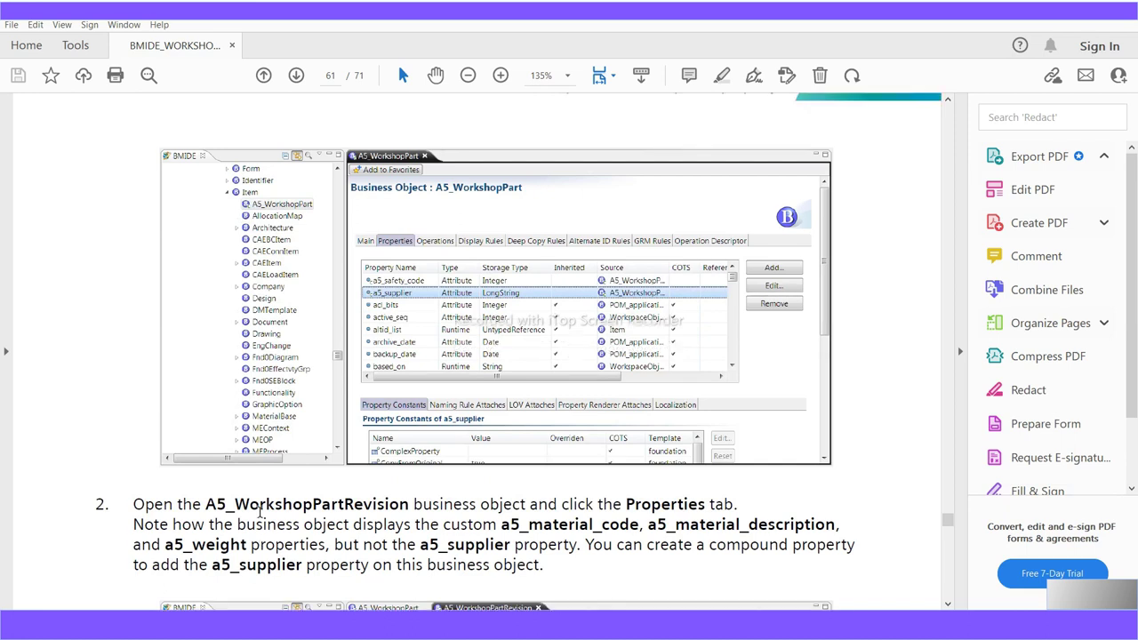
{"action": "scroll", "coordinate": [261, 513], "scroll_direction": "down", "scroll_amount": 4}
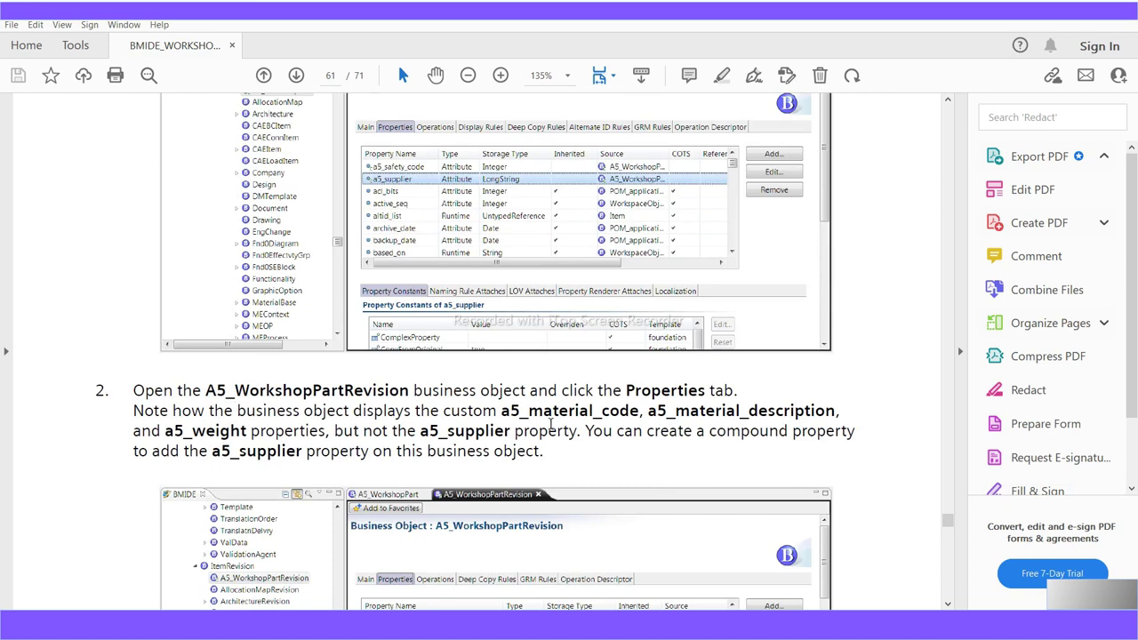
{"action": "left_click_drag", "start_coordinate": [501, 411], "coordinate": [843, 410]}
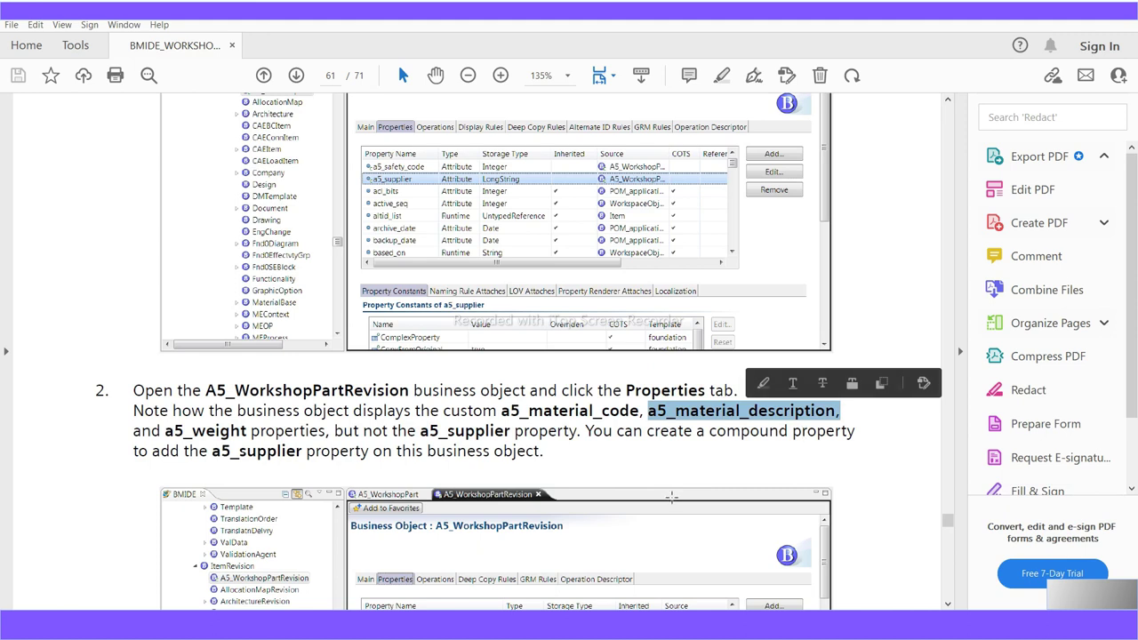
Read ahead to step 5a and highlight the name a5_supplier_compound_prop
{"action": "scroll", "coordinate": [671, 496], "scroll_direction": "down", "scroll_amount": 2}
{"action": "scroll", "coordinate": [671, 496], "scroll_direction": "down", "scroll_amount": 1}
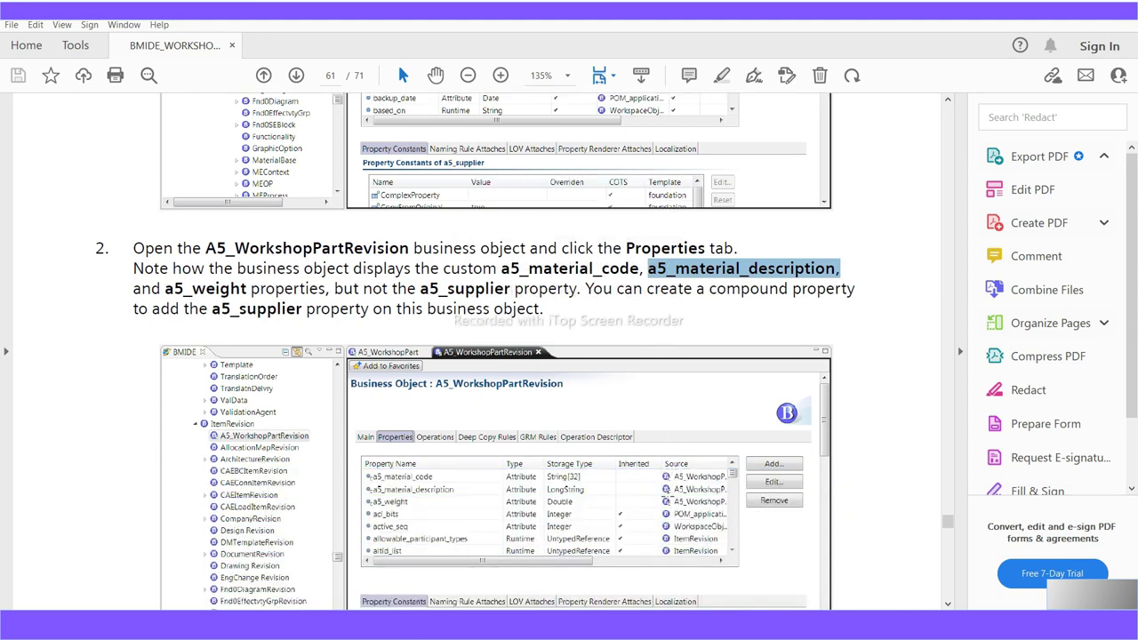
{"action": "scroll", "coordinate": [656, 486], "scroll_direction": "down", "scroll_amount": 6}
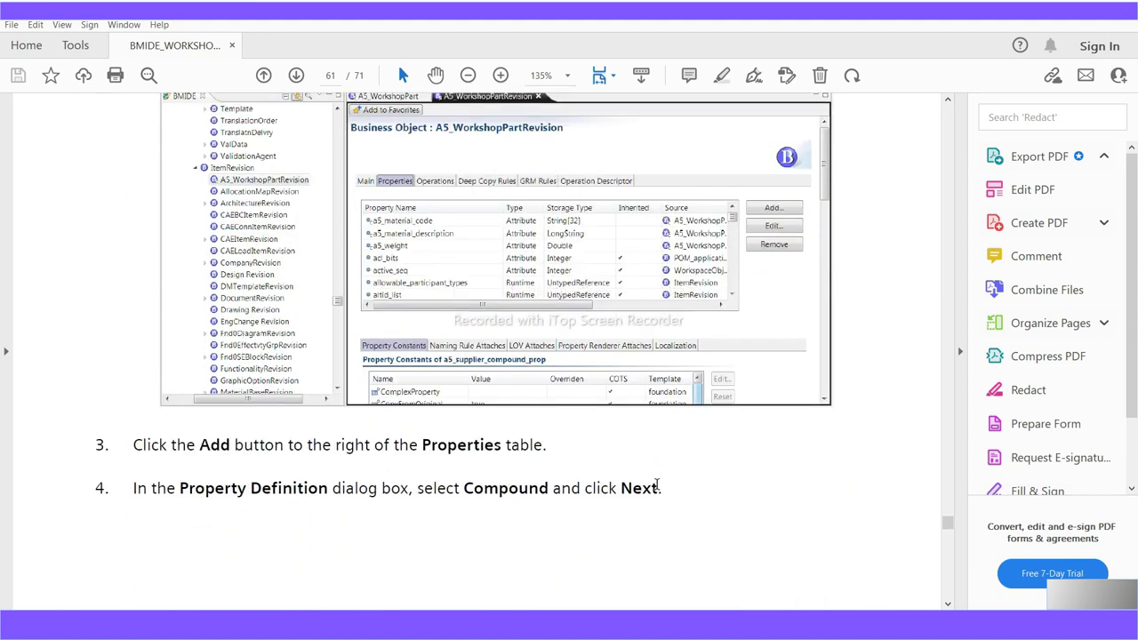
{"action": "scroll", "coordinate": [658, 490], "scroll_direction": "down", "scroll_amount": 7}
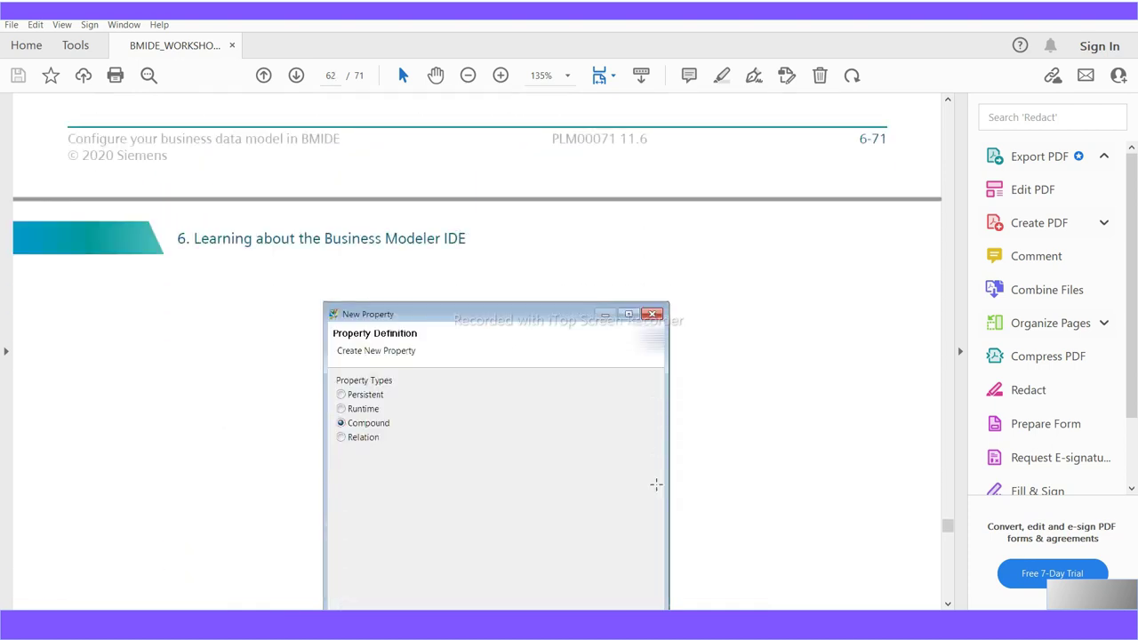
{"action": "scroll", "coordinate": [656, 485], "scroll_direction": "up", "scroll_amount": 13}
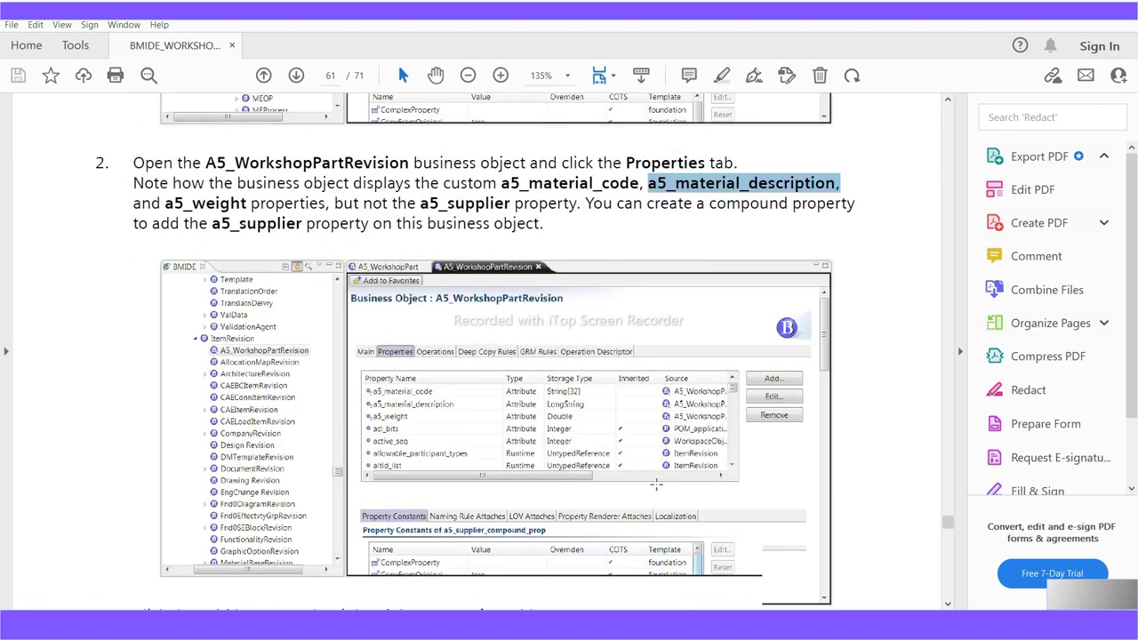
{"action": "scroll", "coordinate": [657, 485], "scroll_direction": "up", "scroll_amount": 3}
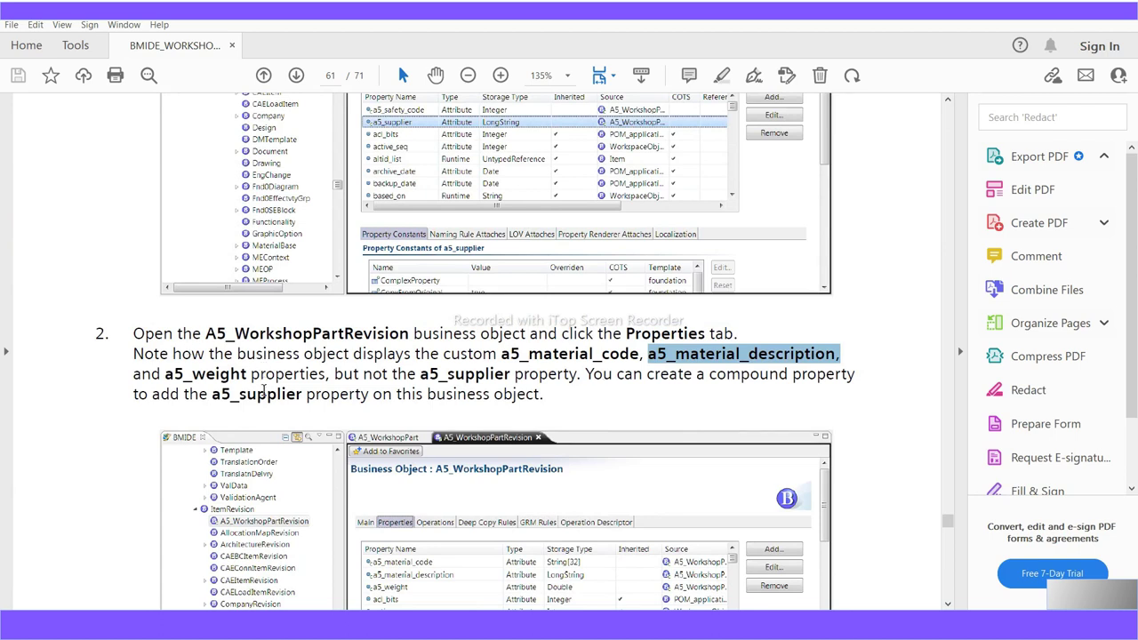
{"action": "scroll", "coordinate": [265, 396], "scroll_direction": "down", "scroll_amount": 1}
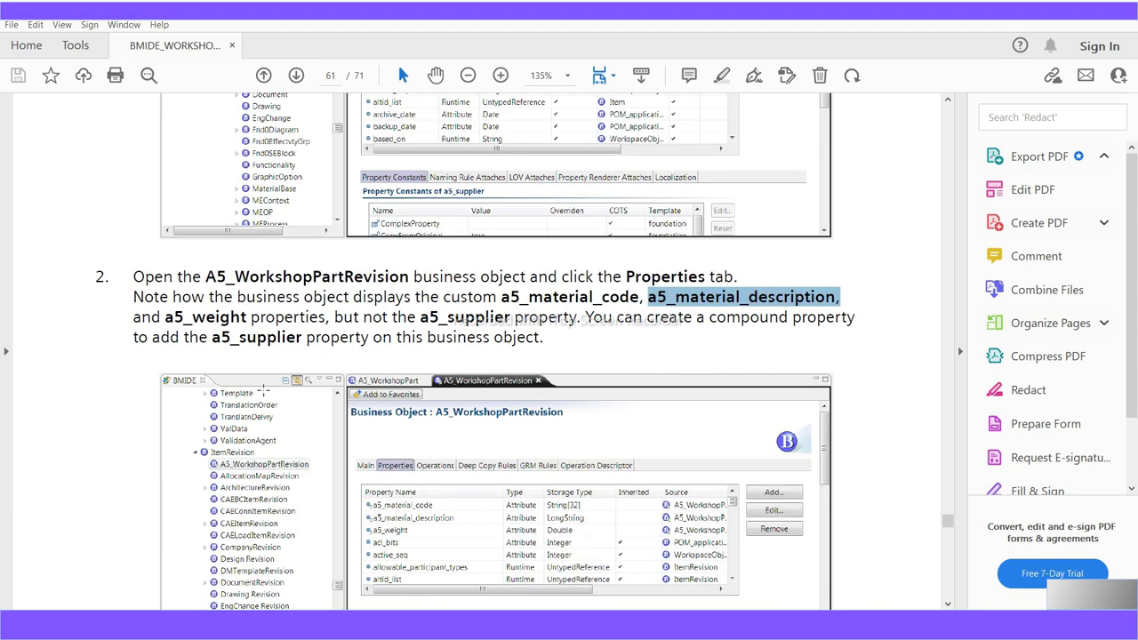
{"action": "scroll", "coordinate": [263, 391], "scroll_direction": "down", "scroll_amount": 1}
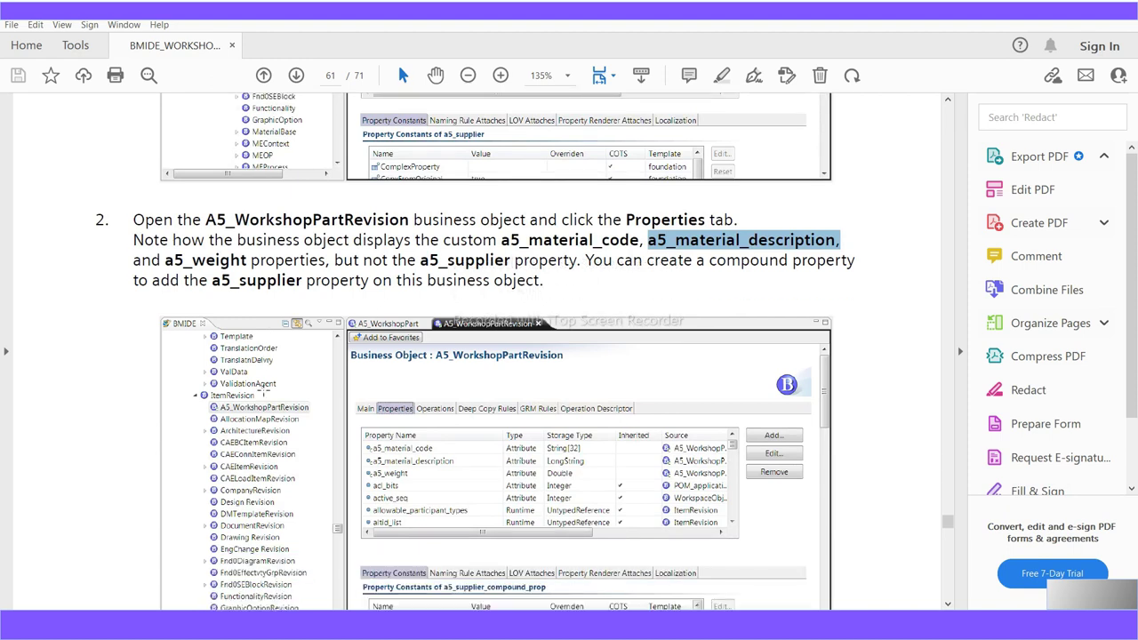
{"action": "scroll", "coordinate": [264, 393], "scroll_direction": "down", "scroll_amount": 6}
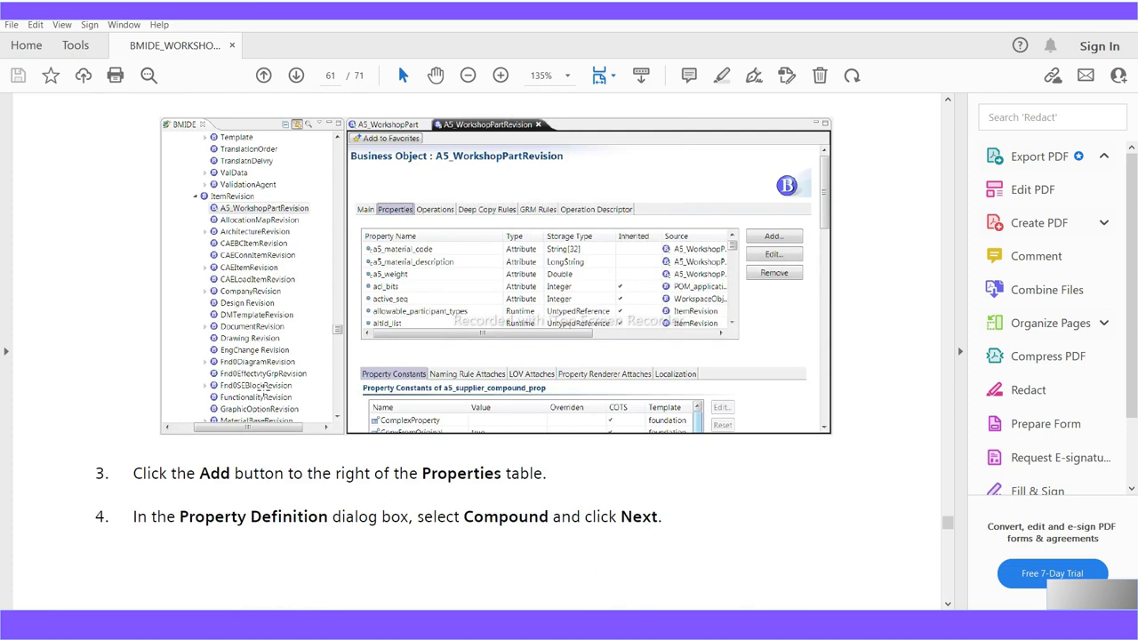
{"action": "scroll", "coordinate": [263, 393], "scroll_direction": "down", "scroll_amount": 7}
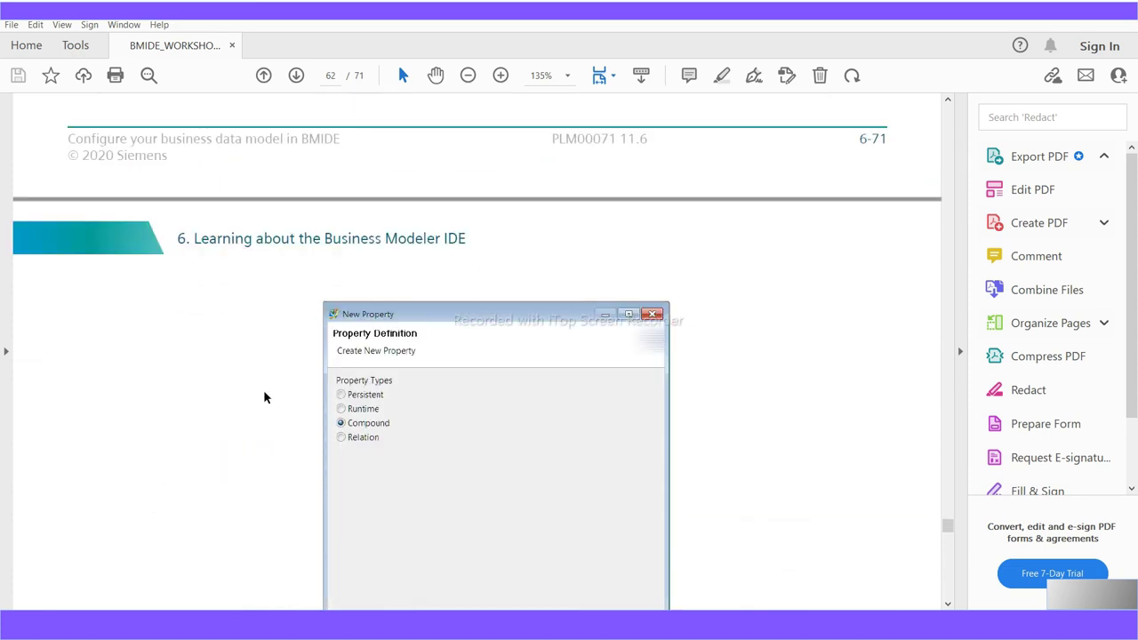
{"action": "scroll", "coordinate": [264, 395], "scroll_direction": "down", "scroll_amount": 7}
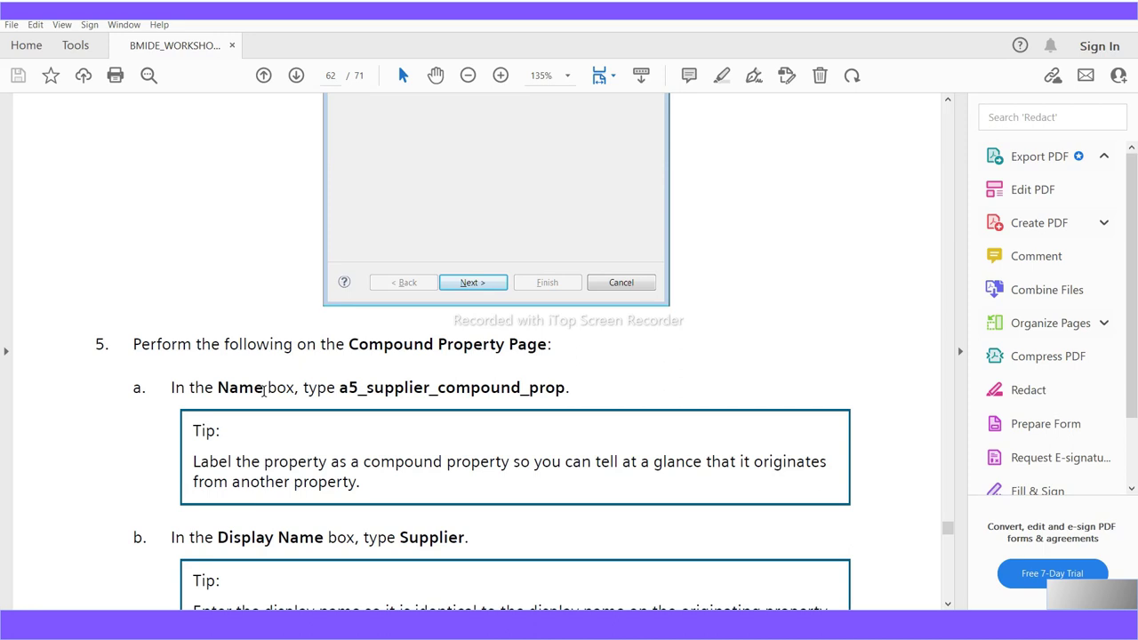
{"action": "scroll", "coordinate": [264, 394], "scroll_direction": "up", "scroll_amount": 14}
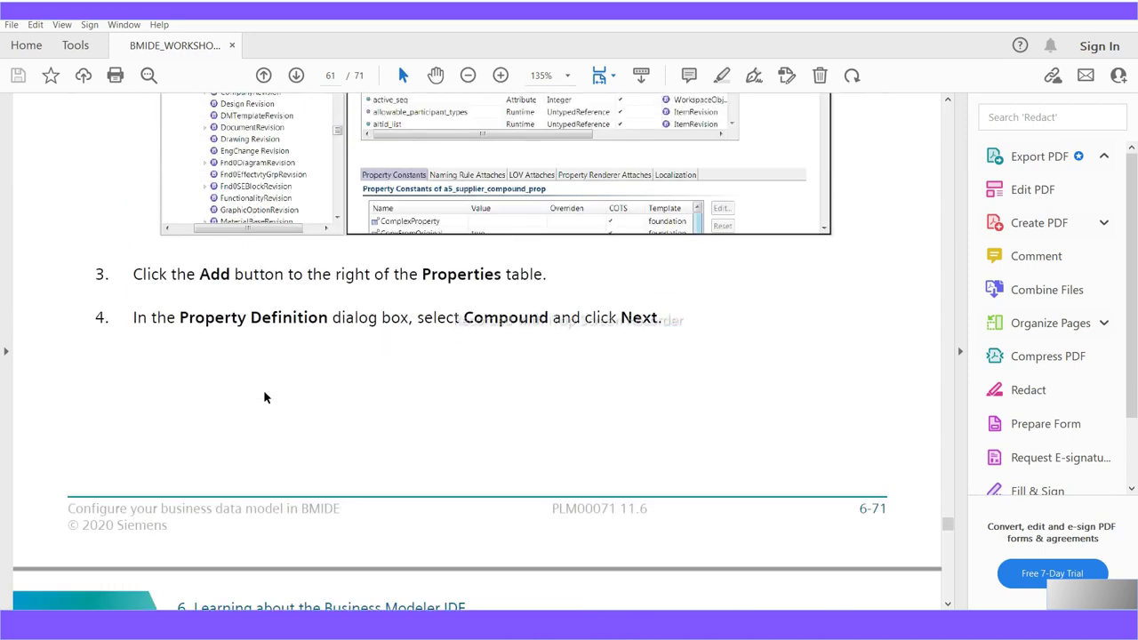
{"action": "scroll", "coordinate": [264, 397], "scroll_direction": "up", "scroll_amount": 3}
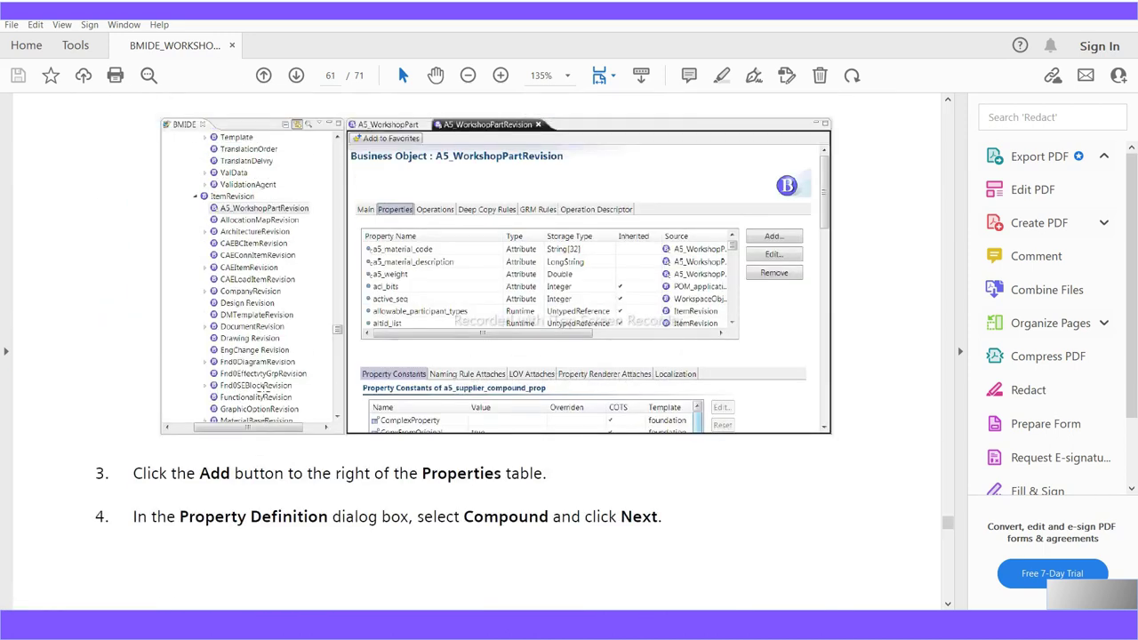
{"action": "scroll", "coordinate": [262, 388], "scroll_direction": "down", "scroll_amount": 2}
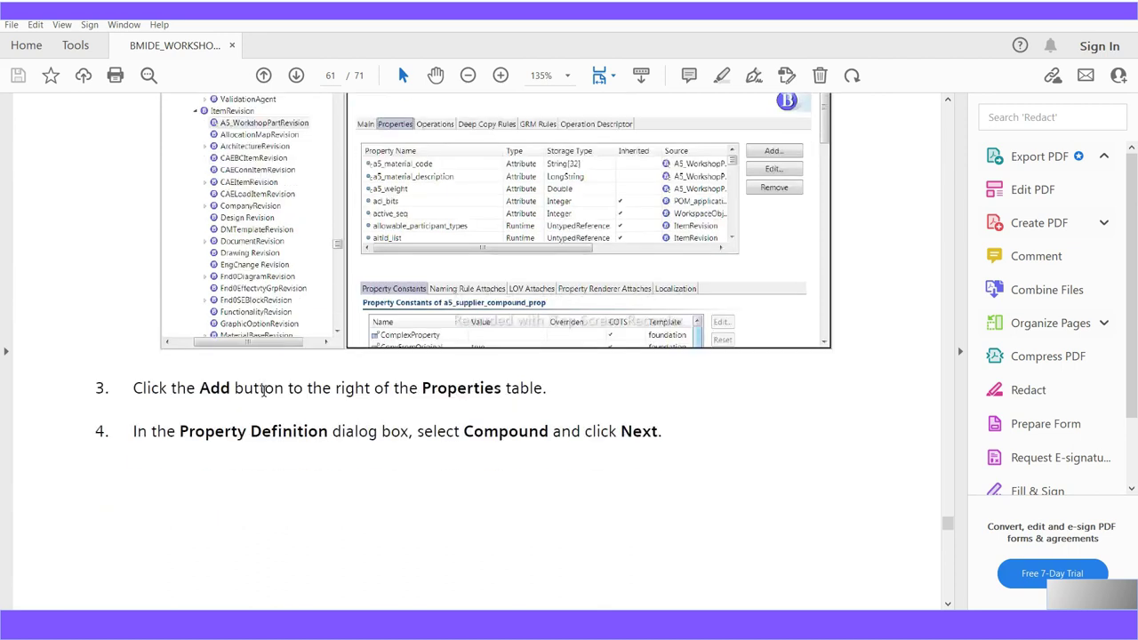
{"action": "scroll", "coordinate": [264, 392], "scroll_direction": "up", "scroll_amount": 1}
{"action": "scroll", "coordinate": [263, 393], "scroll_direction": "down", "scroll_amount": 16}
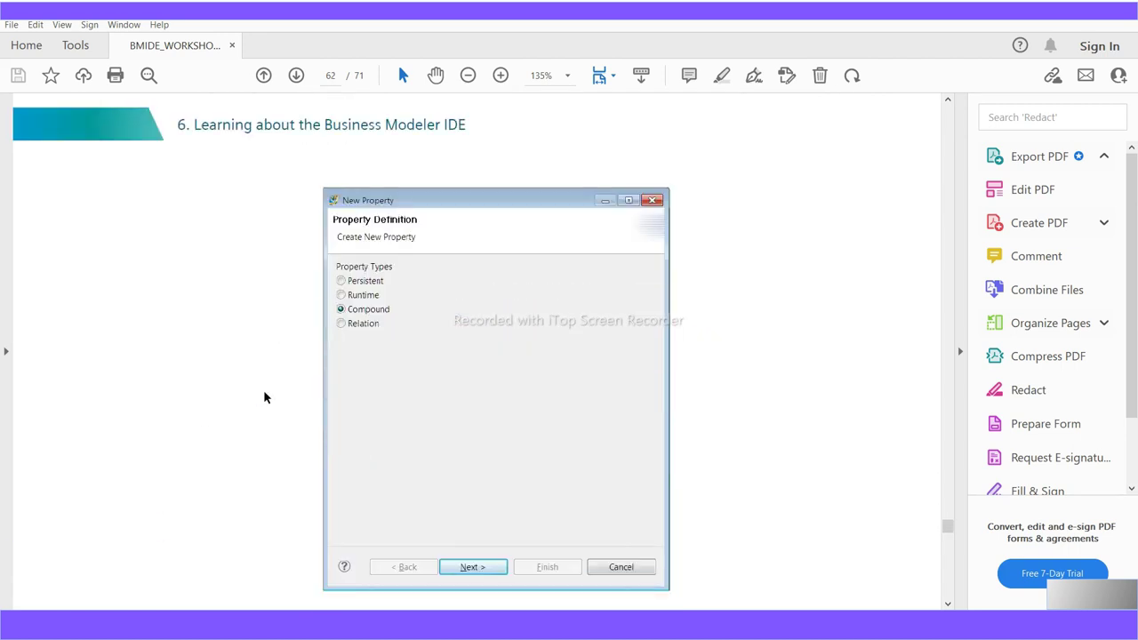
{"action": "scroll", "coordinate": [322, 381], "scroll_direction": "down", "scroll_amount": 2}
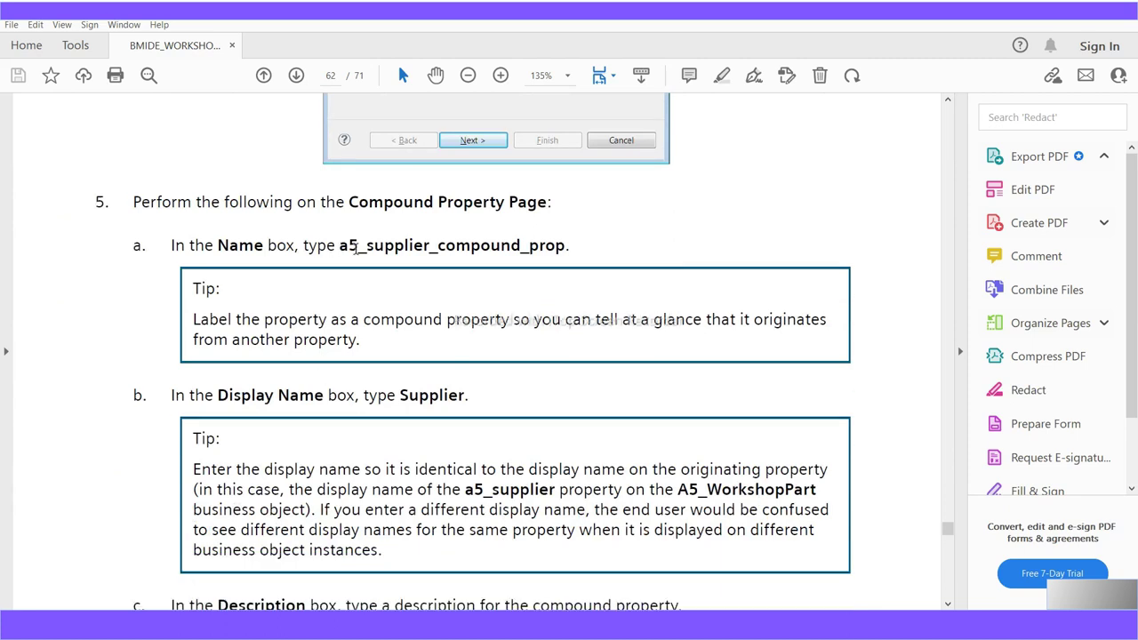
{"action": "left_click_drag", "start_coordinate": [339, 249], "coordinate": [565, 256]}
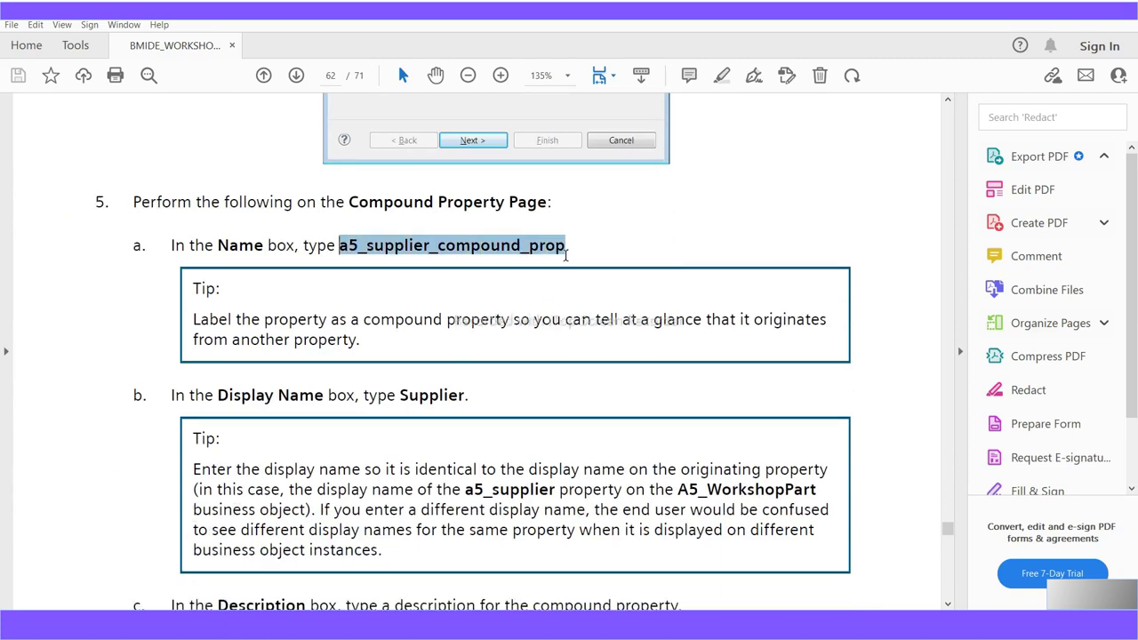
Finish reading page 63 and return to the Business Modeler IDE window
{"action": "scroll", "coordinate": [592, 470], "scroll_direction": "down", "scroll_amount": 3}
{"action": "scroll", "coordinate": [593, 469], "scroll_direction": "down", "scroll_amount": 10}
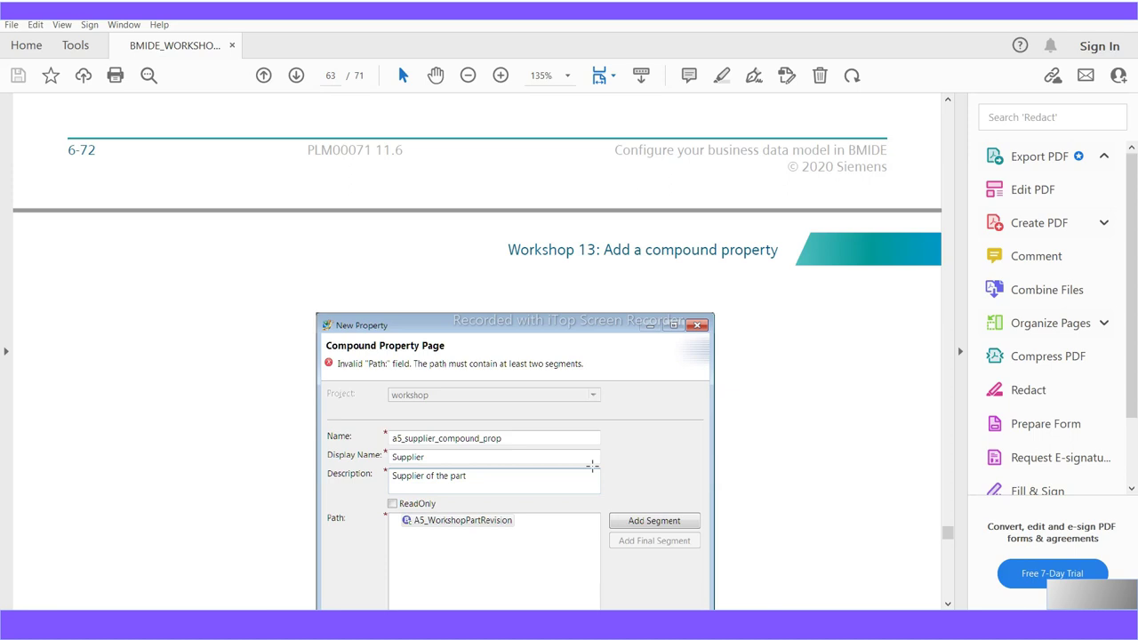
{"action": "scroll", "coordinate": [592, 466], "scroll_direction": "down", "scroll_amount": 12}
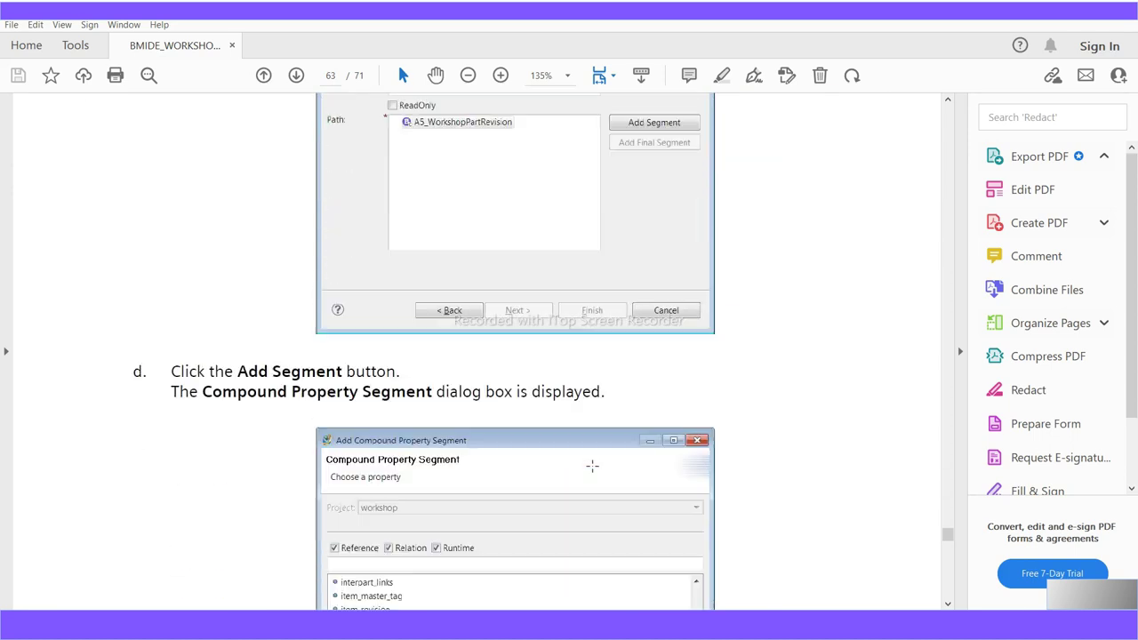
{"action": "scroll", "coordinate": [592, 466], "scroll_direction": "up", "scroll_amount": 4}
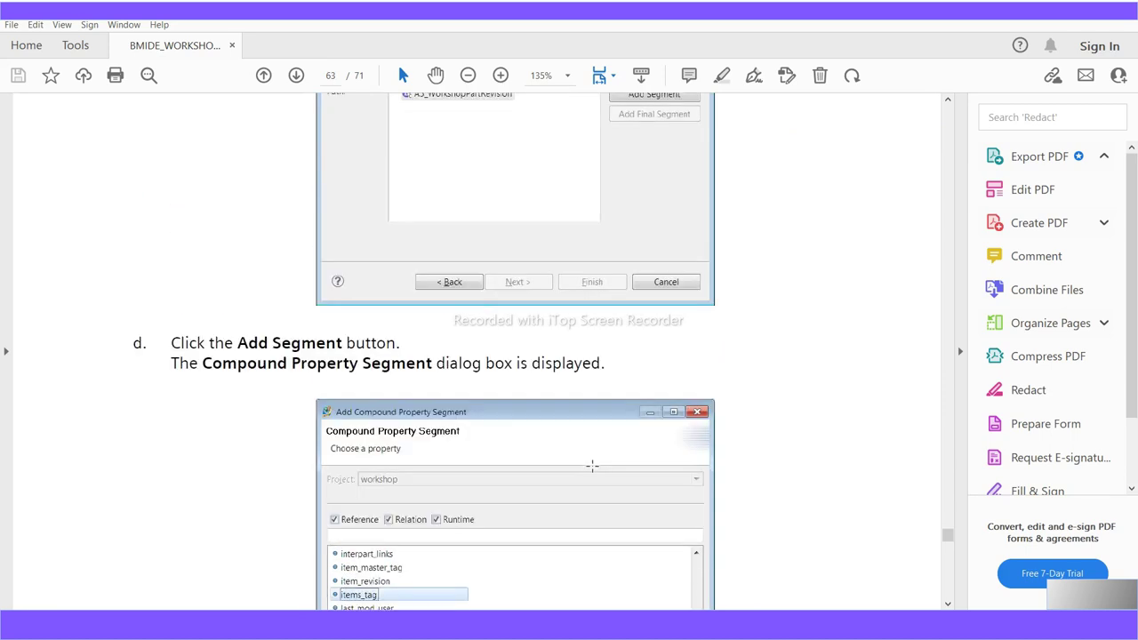
{"action": "scroll", "coordinate": [592, 466], "scroll_direction": "up", "scroll_amount": 8}
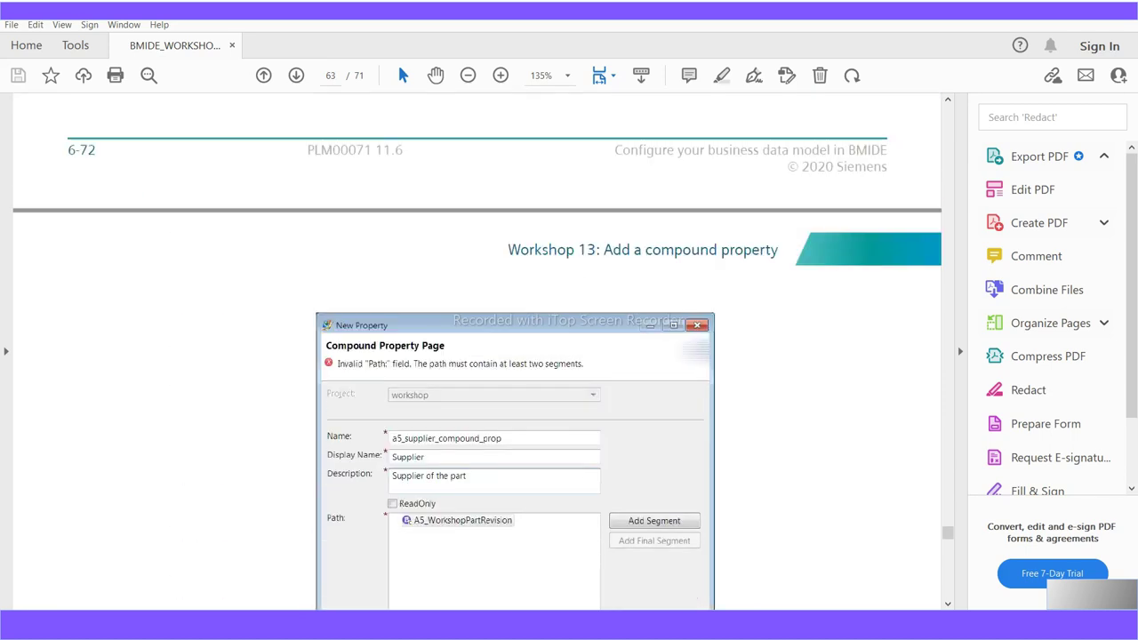
{"action": "key", "text": "alt+Tab"}
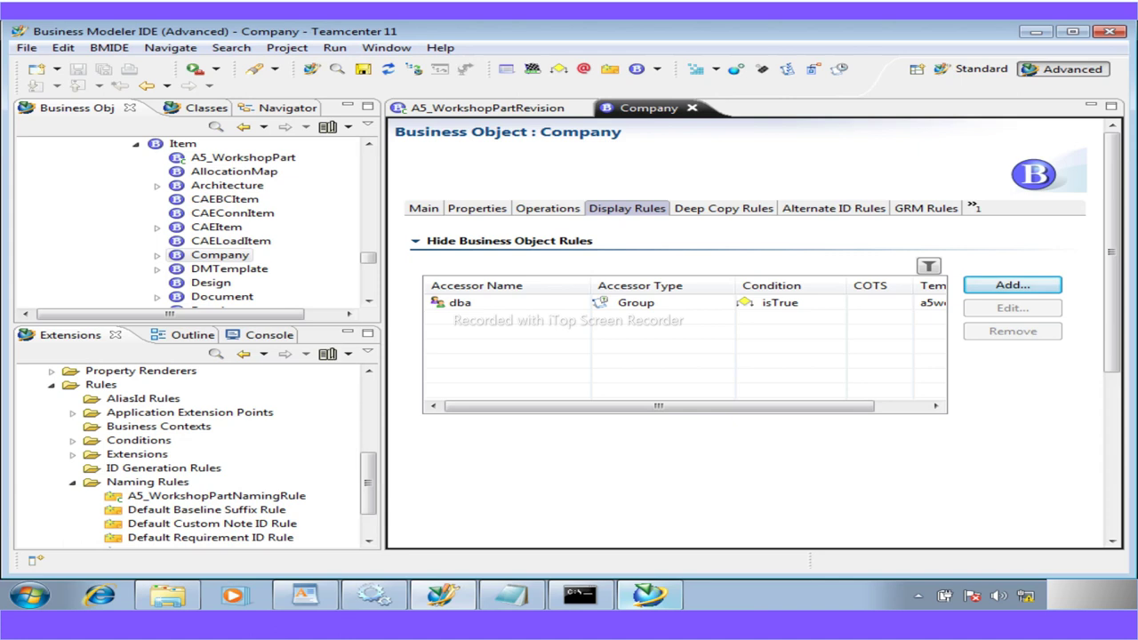
Open A5_WorkshopPartRevision, starting and then cancelling a new deep copy rule
{"action": "left_click", "coordinate": [514, 111]}
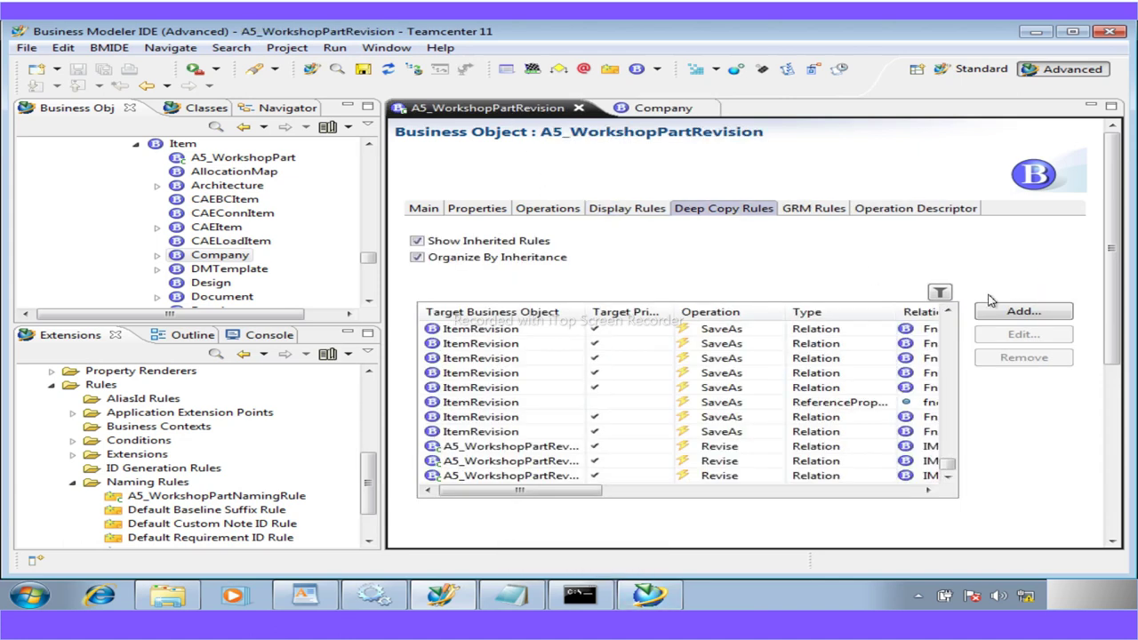
{"action": "left_click", "coordinate": [1022, 313]}
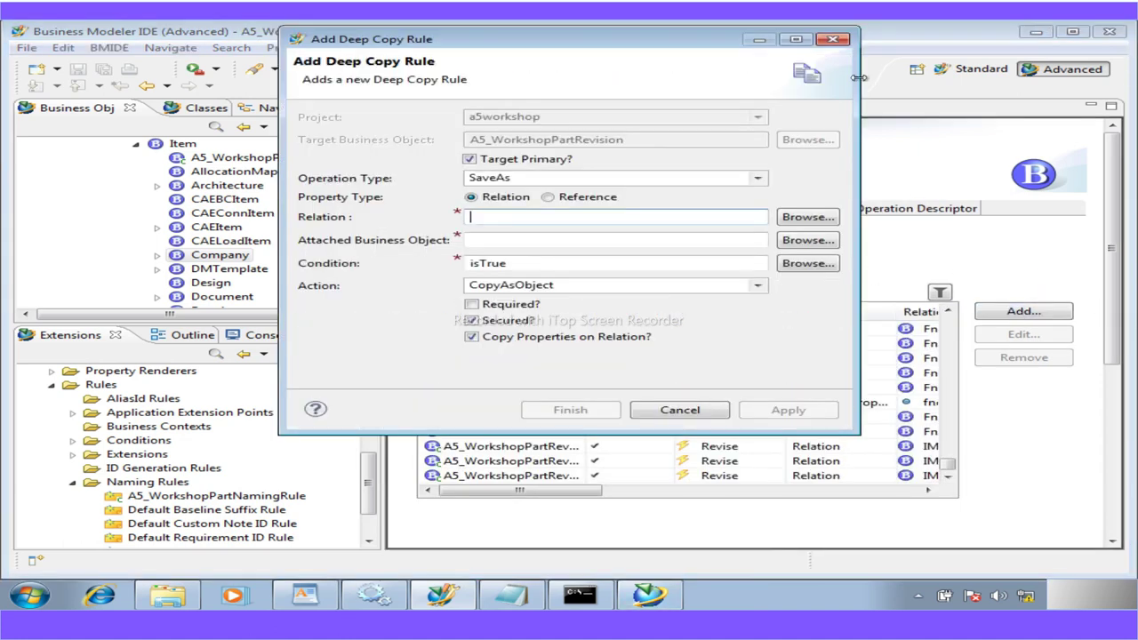
{"action": "left_click", "coordinate": [833, 40]}
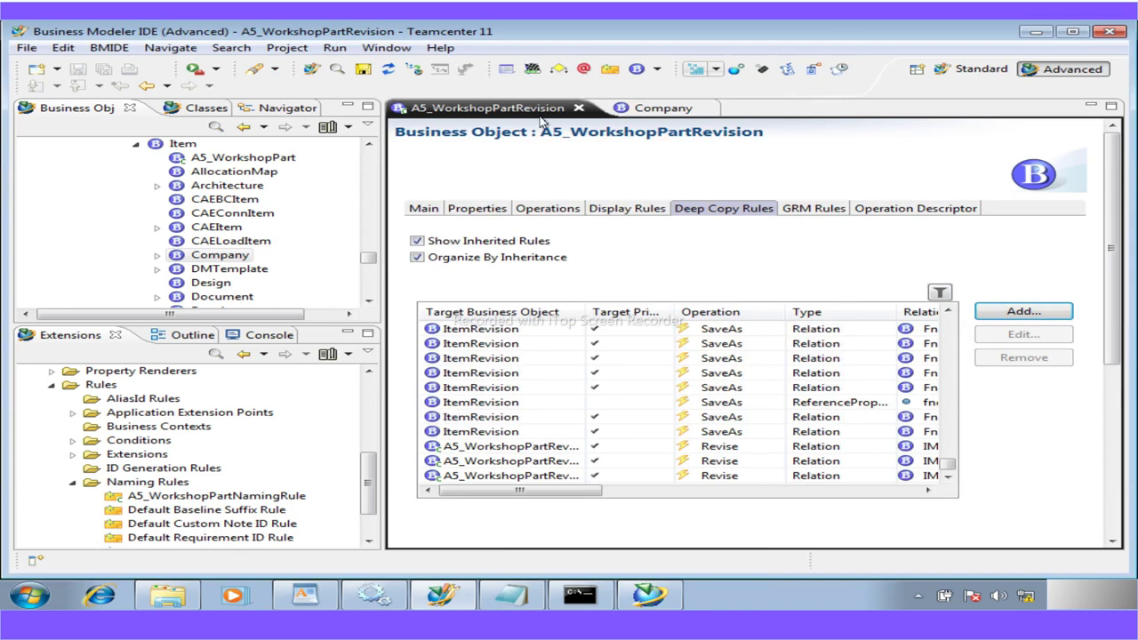
Start a new Compound property on A5_WorkshopPartRevision's Properties tab, then bring up the WordPad guide
{"action": "left_click", "coordinate": [473, 212]}
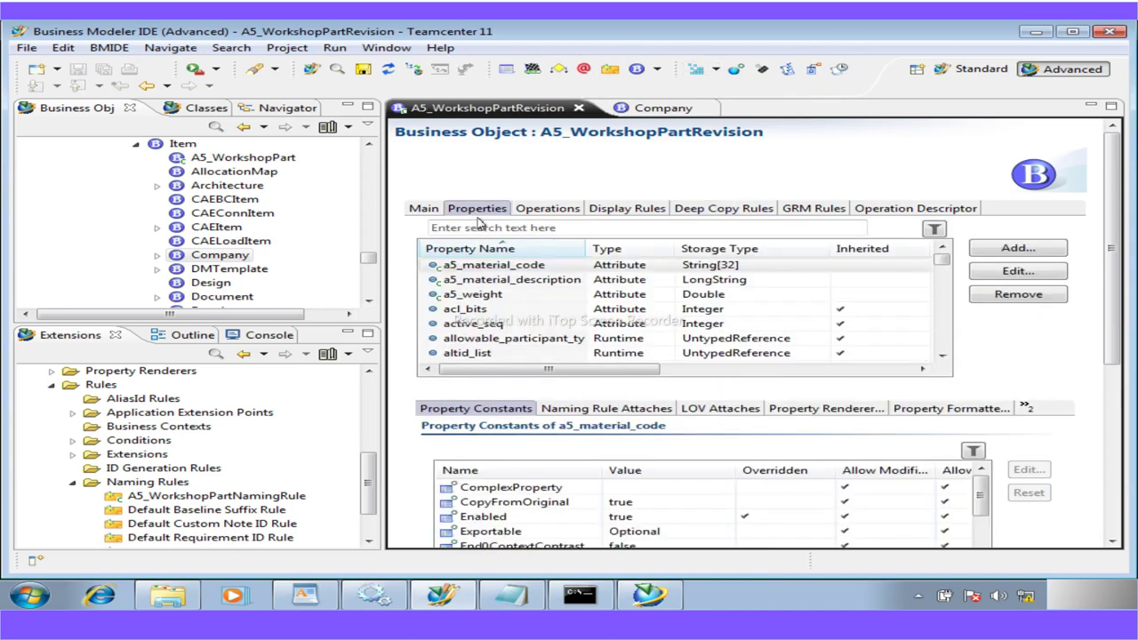
{"action": "left_click", "coordinate": [984, 254]}
{"action": "left_click", "coordinate": [258, 230]}
{"action": "left_click", "coordinate": [636, 556]}
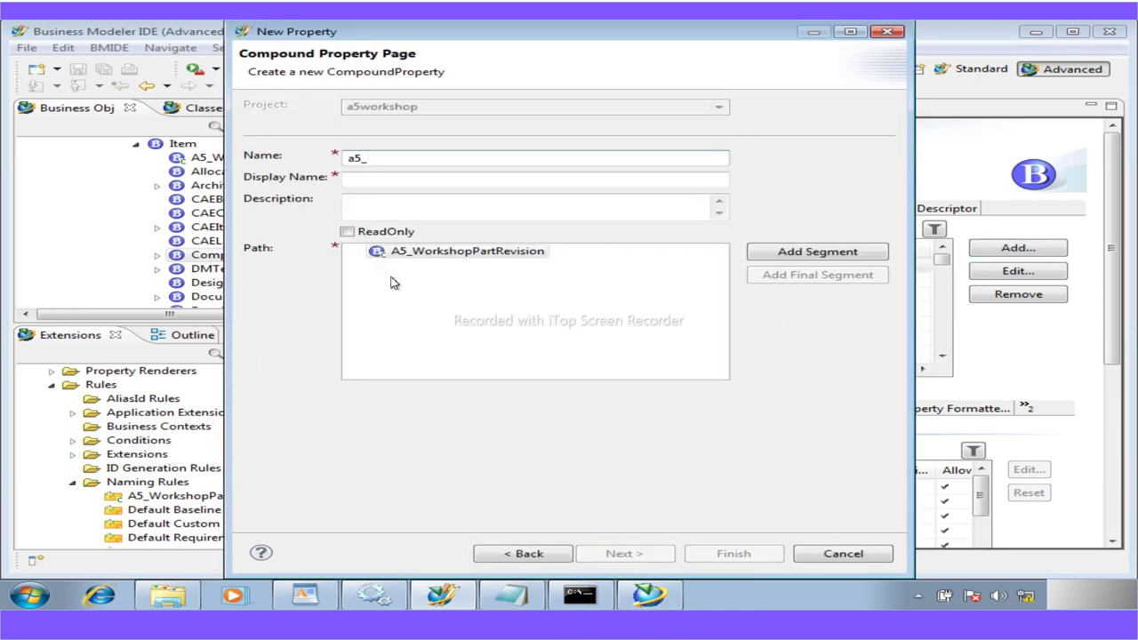
{"action": "left_click", "coordinate": [304, 594]}
{"action": "left_click_drag", "start_coordinate": [1127, 397], "coordinate": [1135, 438]}
Find the Compound Property Page steps, select a5_supplier_compound_prop, and return to the wizard
{"action": "scroll", "coordinate": [1135, 438], "scroll_direction": "down", "scroll_amount": 20}
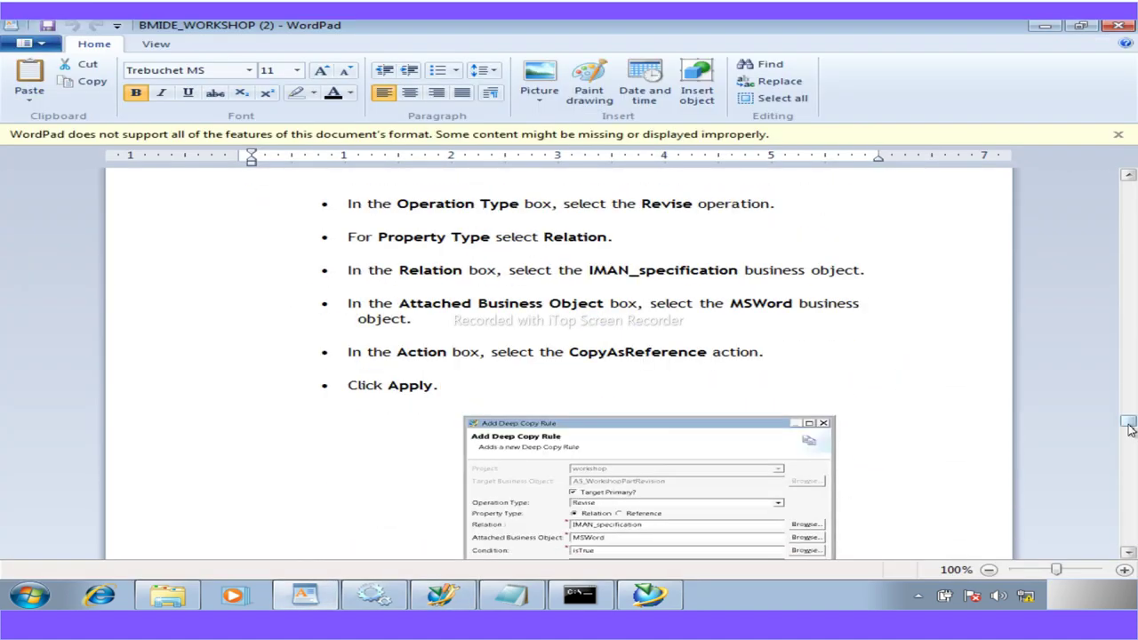
{"action": "scroll", "coordinate": [787, 467], "scroll_direction": "down", "scroll_amount": 20}
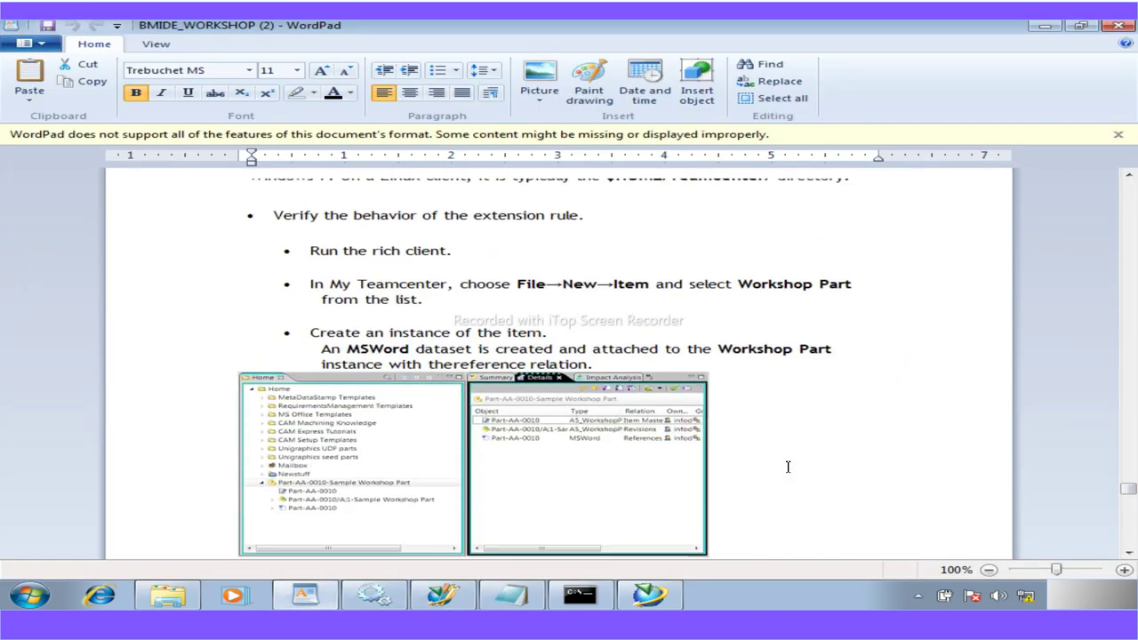
{"action": "scroll", "coordinate": [787, 467], "scroll_direction": "down", "scroll_amount": 15}
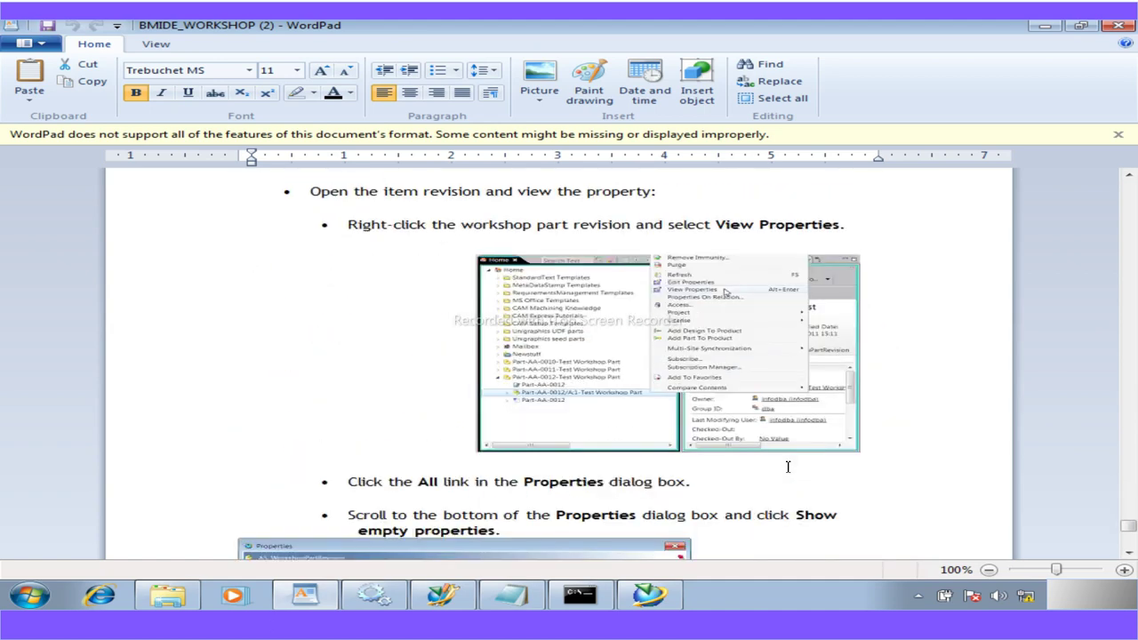
{"action": "scroll", "coordinate": [788, 466], "scroll_direction": "down", "scroll_amount": 10}
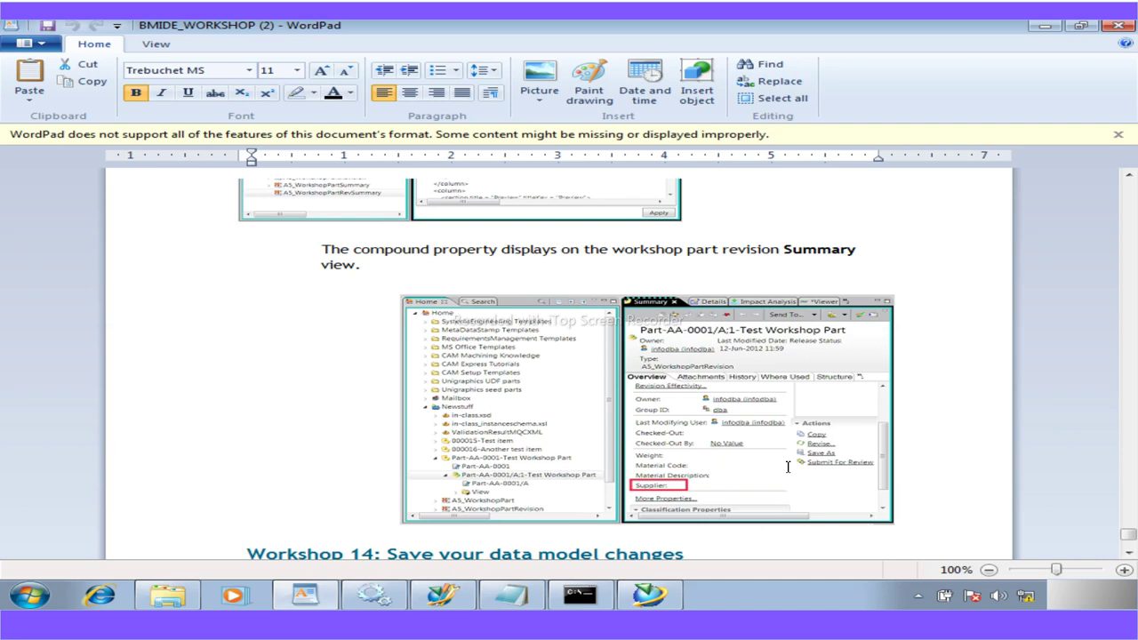
{"action": "scroll", "coordinate": [788, 466], "scroll_direction": "down", "scroll_amount": 5}
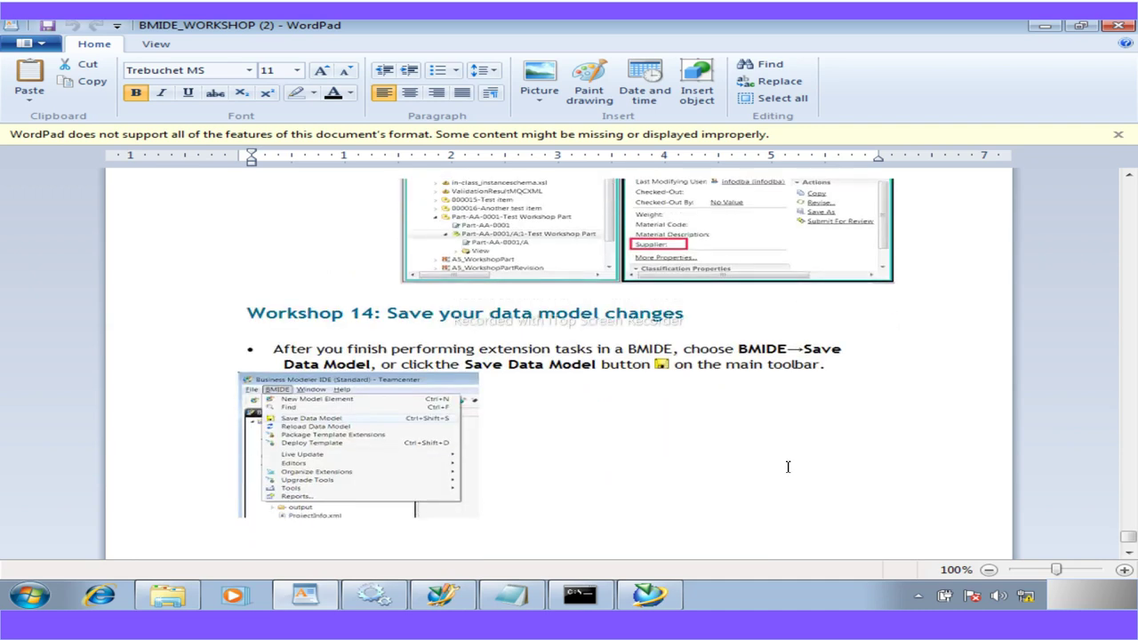
{"action": "scroll", "coordinate": [787, 467], "scroll_direction": "up", "scroll_amount": 7}
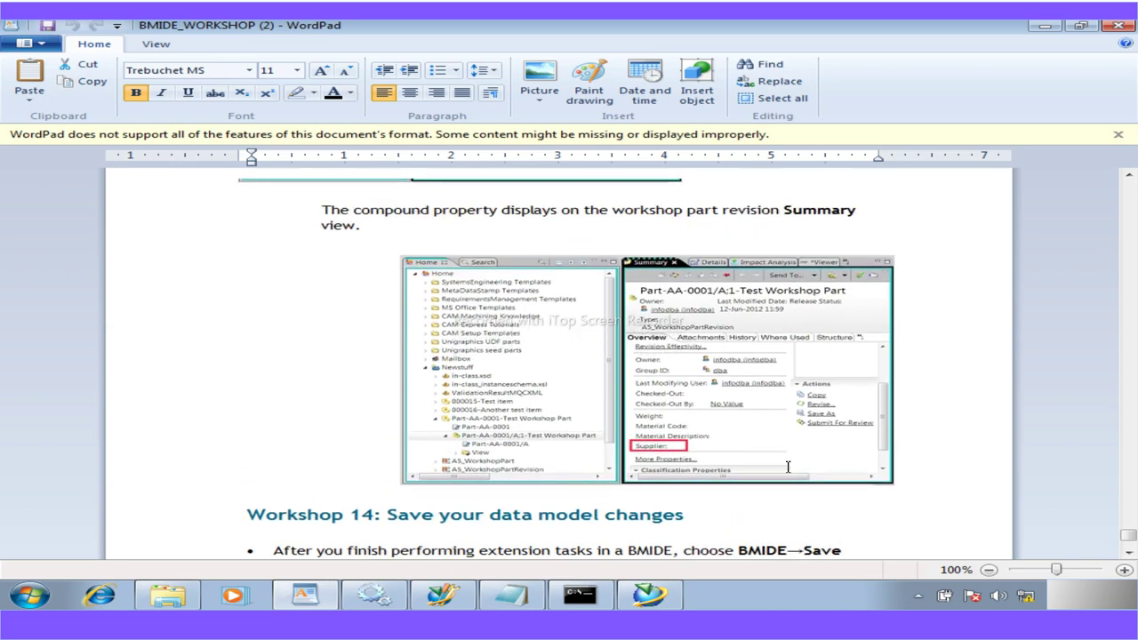
{"action": "scroll", "coordinate": [788, 467], "scroll_direction": "up", "scroll_amount": 1}
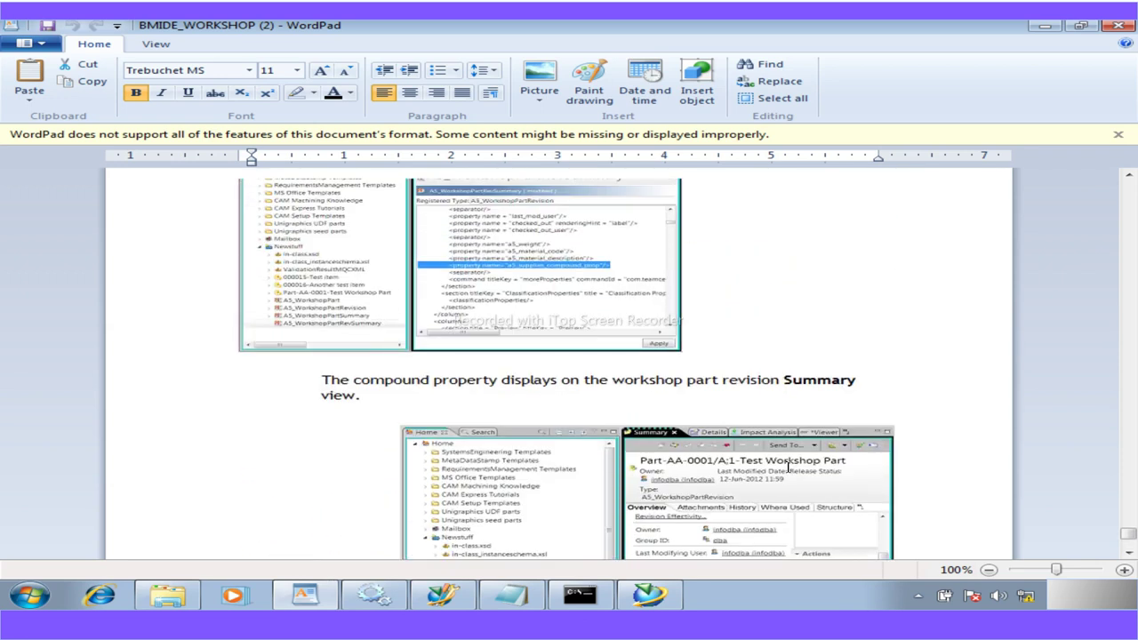
{"action": "scroll", "coordinate": [788, 467], "scroll_direction": "up", "scroll_amount": 8}
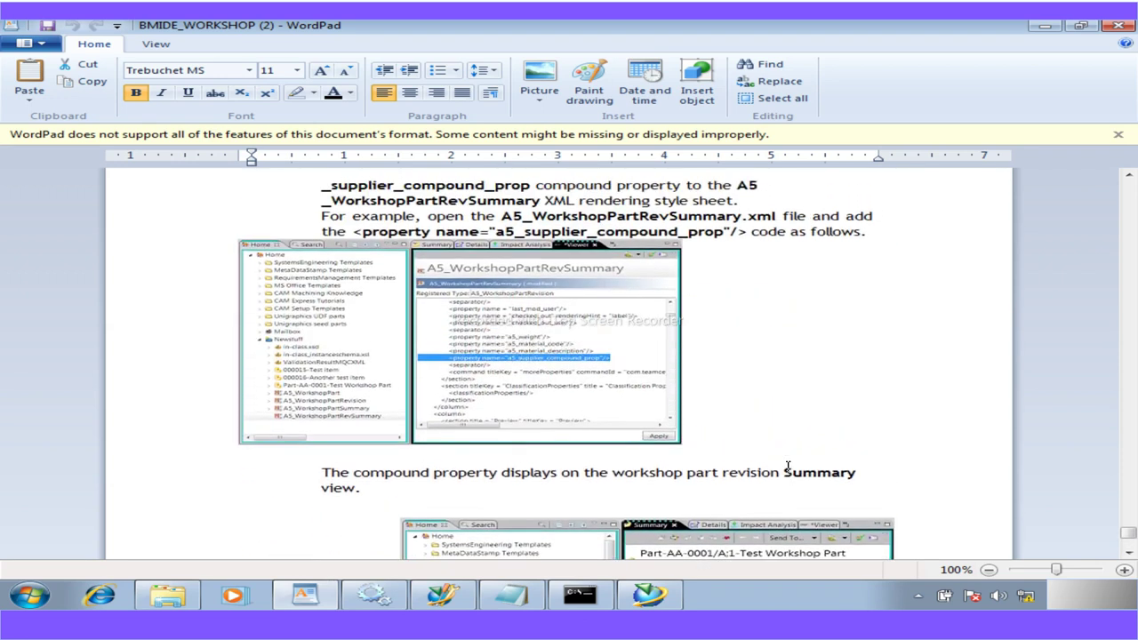
{"action": "scroll", "coordinate": [787, 467], "scroll_direction": "down", "scroll_amount": 1}
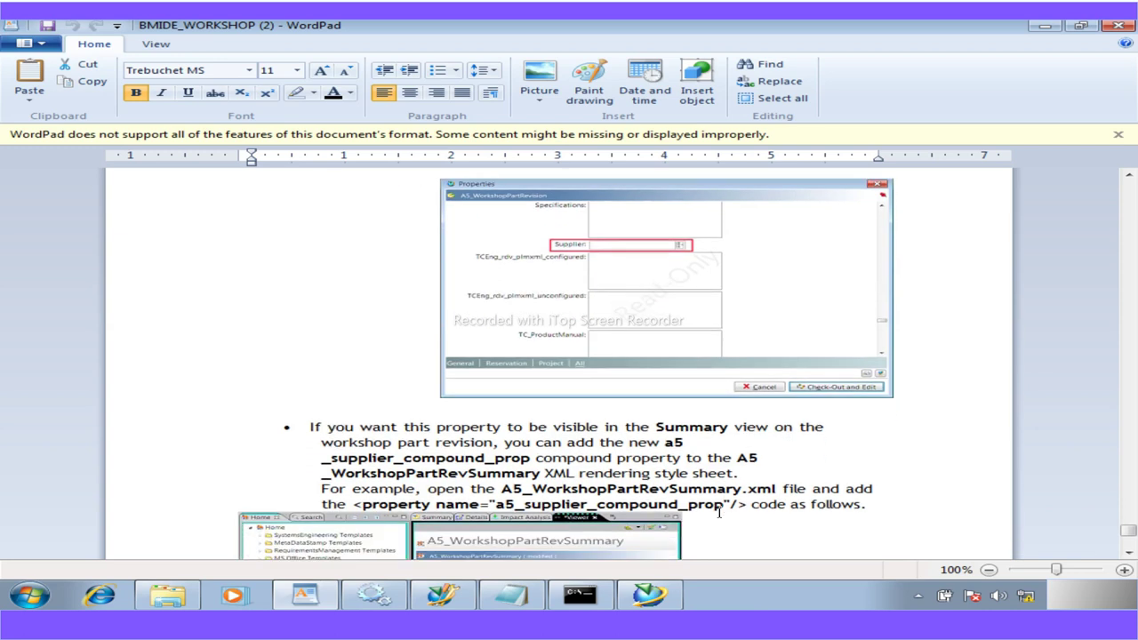
{"action": "scroll", "coordinate": [702, 488], "scroll_direction": "up", "scroll_amount": 8}
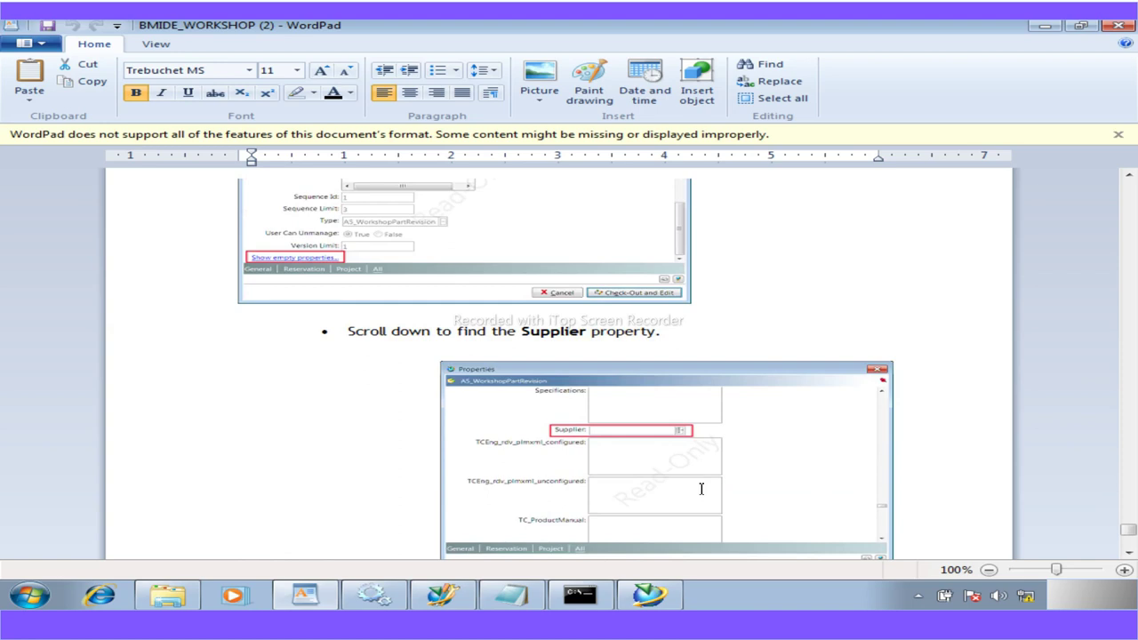
{"action": "scroll", "coordinate": [701, 488], "scroll_direction": "up", "scroll_amount": 10}
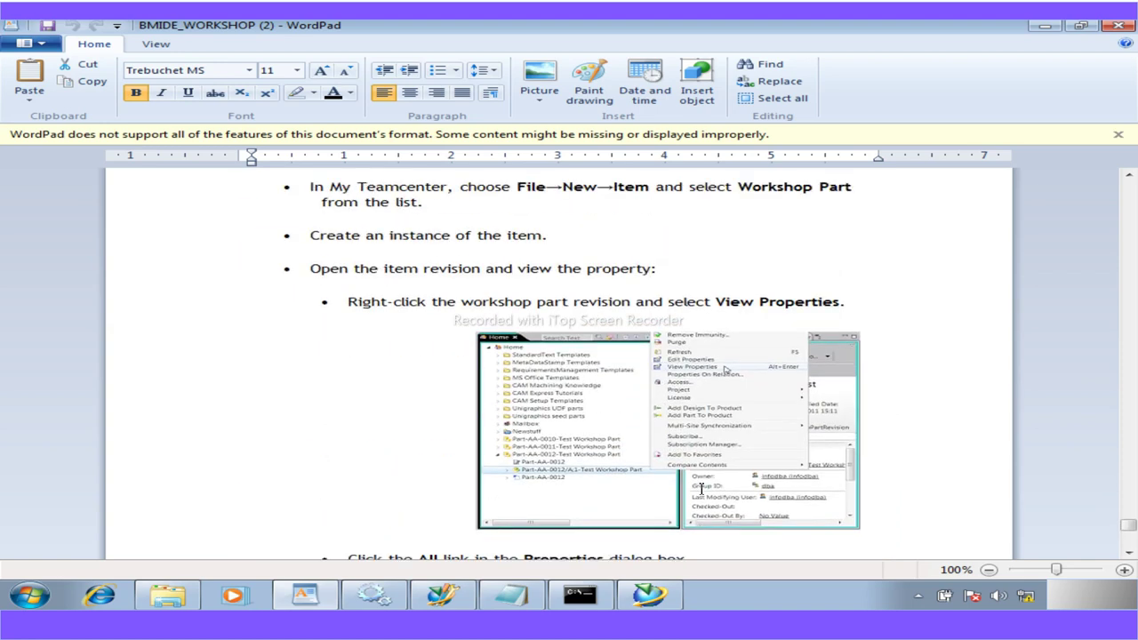
{"action": "scroll", "coordinate": [702, 488], "scroll_direction": "up", "scroll_amount": 4}
{"action": "scroll", "coordinate": [701, 488], "scroll_direction": "up", "scroll_amount": 10}
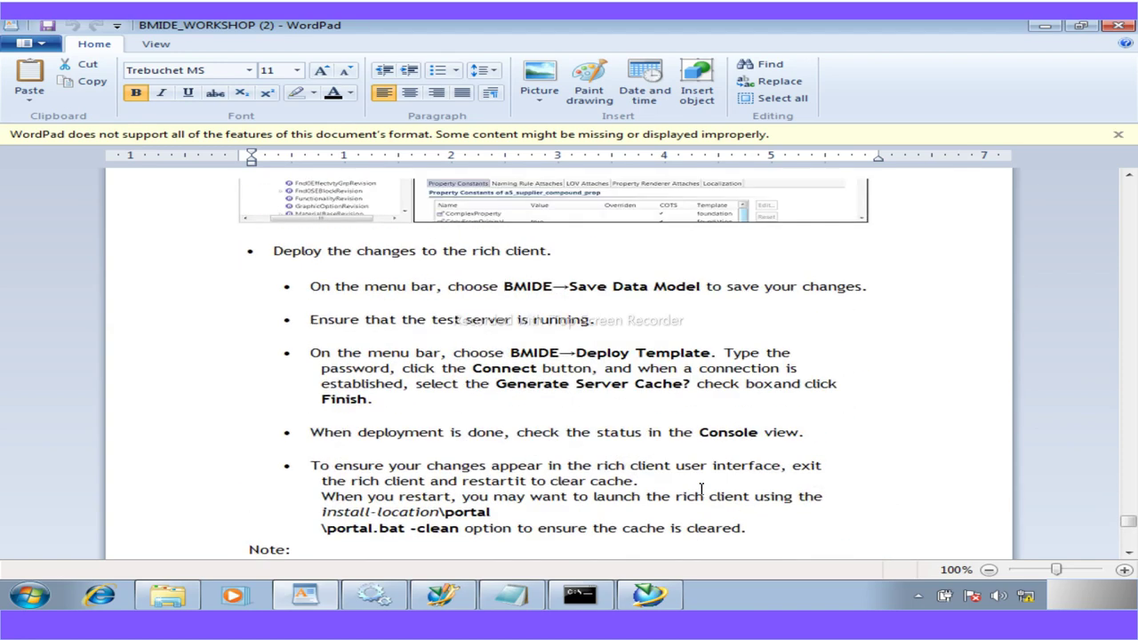
{"action": "scroll", "coordinate": [701, 488], "scroll_direction": "up", "scroll_amount": 7}
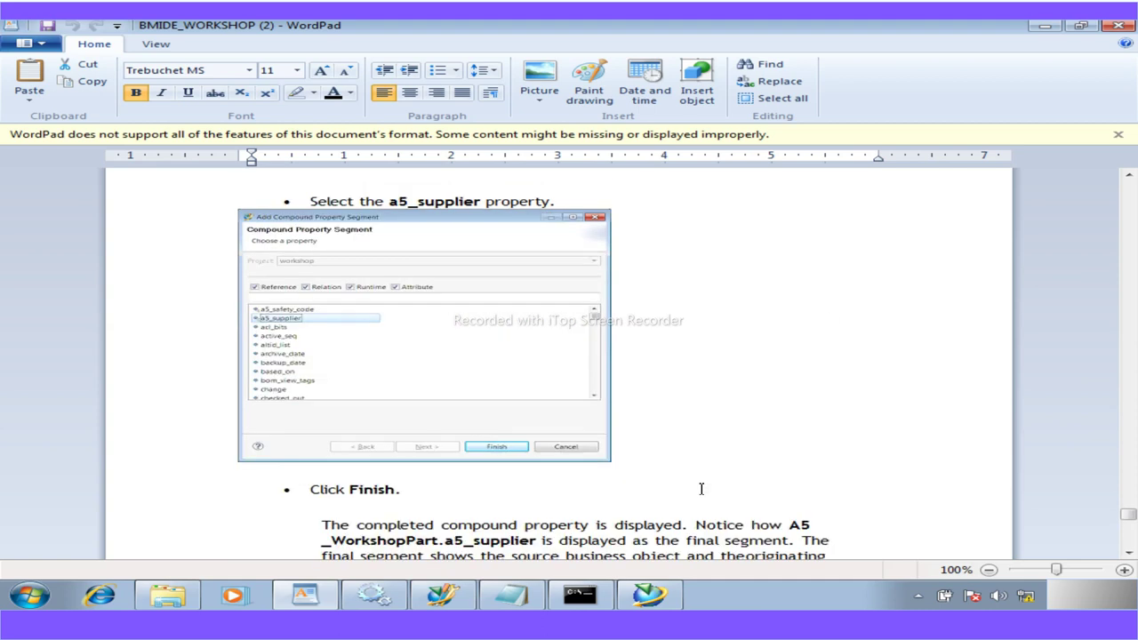
{"action": "scroll", "coordinate": [701, 488], "scroll_direction": "up", "scroll_amount": 5}
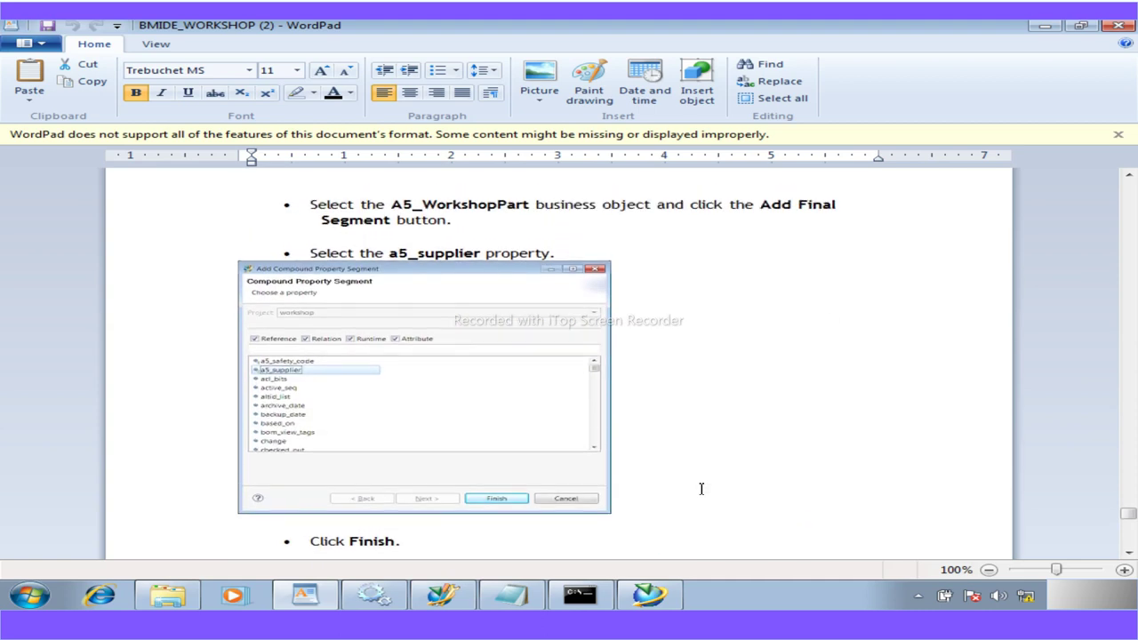
{"action": "scroll", "coordinate": [701, 488], "scroll_direction": "up", "scroll_amount": 4}
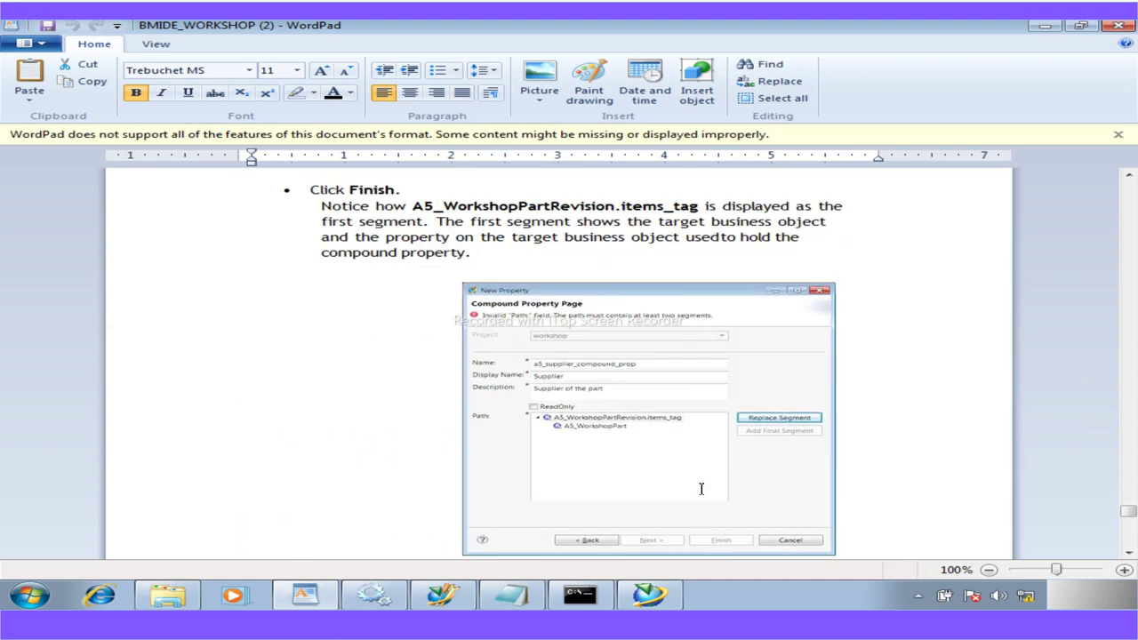
{"action": "scroll", "coordinate": [701, 488], "scroll_direction": "up", "scroll_amount": 7}
{"action": "scroll", "coordinate": [701, 486], "scroll_direction": "down", "scroll_amount": 1}
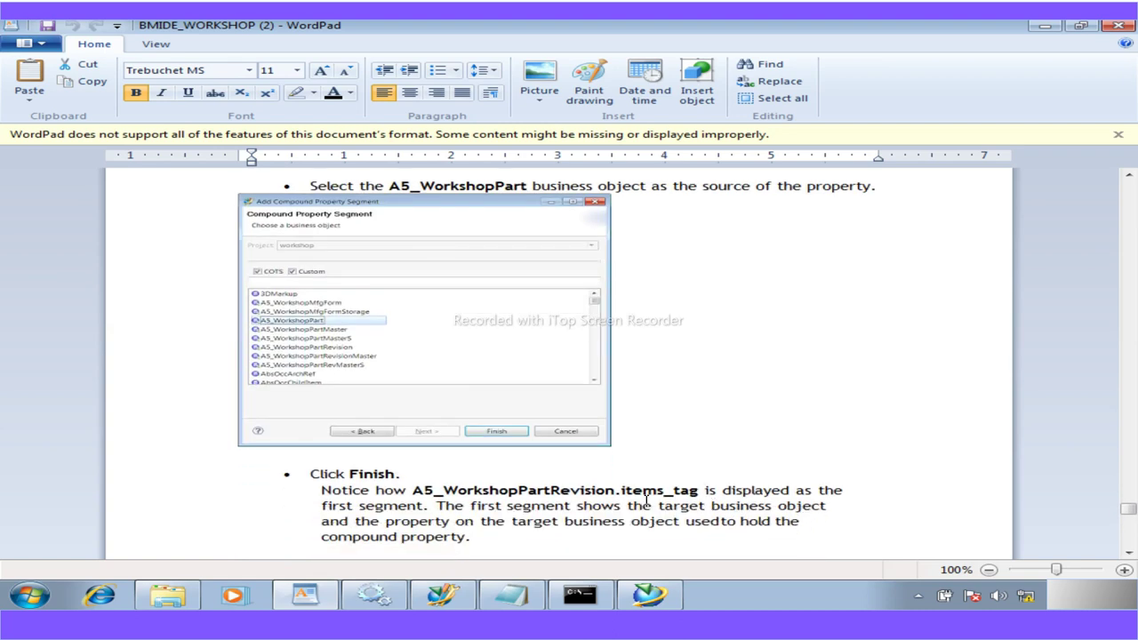
{"action": "scroll", "coordinate": [646, 498], "scroll_direction": "up", "scroll_amount": 14}
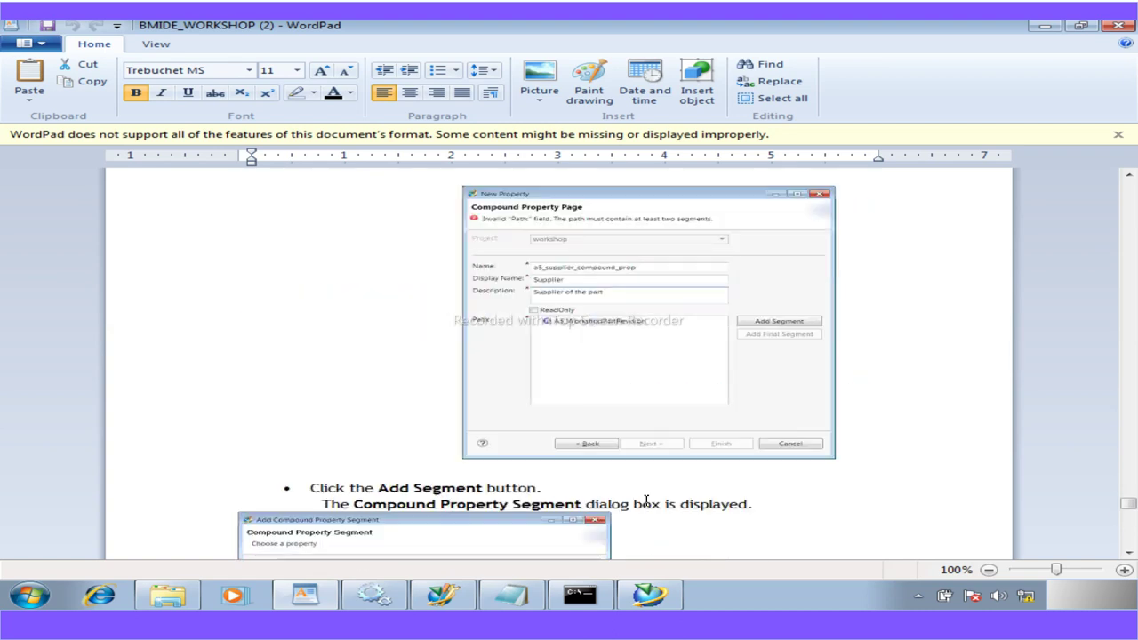
{"action": "scroll", "coordinate": [646, 500], "scroll_direction": "up", "scroll_amount": 6}
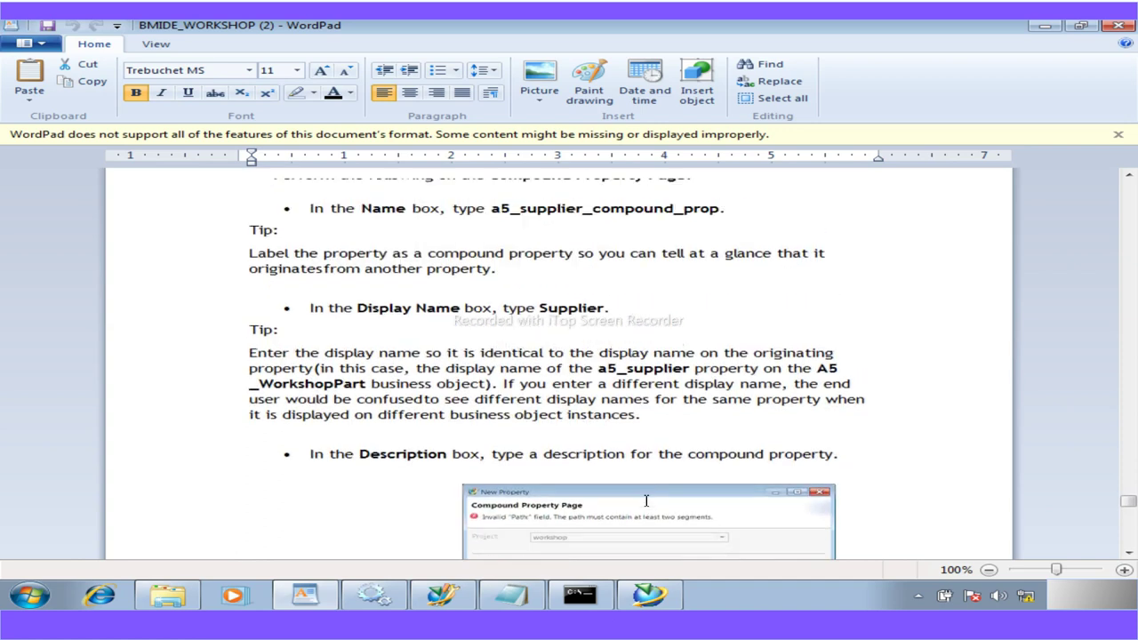
{"action": "scroll", "coordinate": [647, 501], "scroll_direction": "up", "scroll_amount": 7}
{"action": "scroll", "coordinate": [646, 500], "scroll_direction": "down", "scroll_amount": 7}
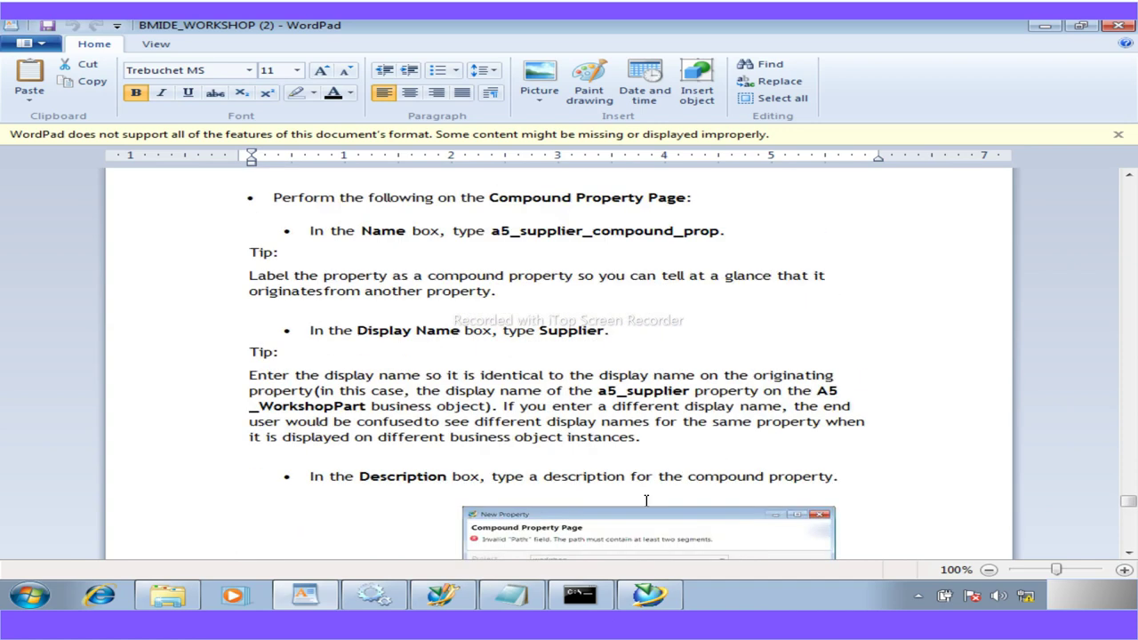
{"action": "left_click_drag", "start_coordinate": [723, 230], "coordinate": [493, 232]}
{"action": "key", "text": "ctrl+c"}
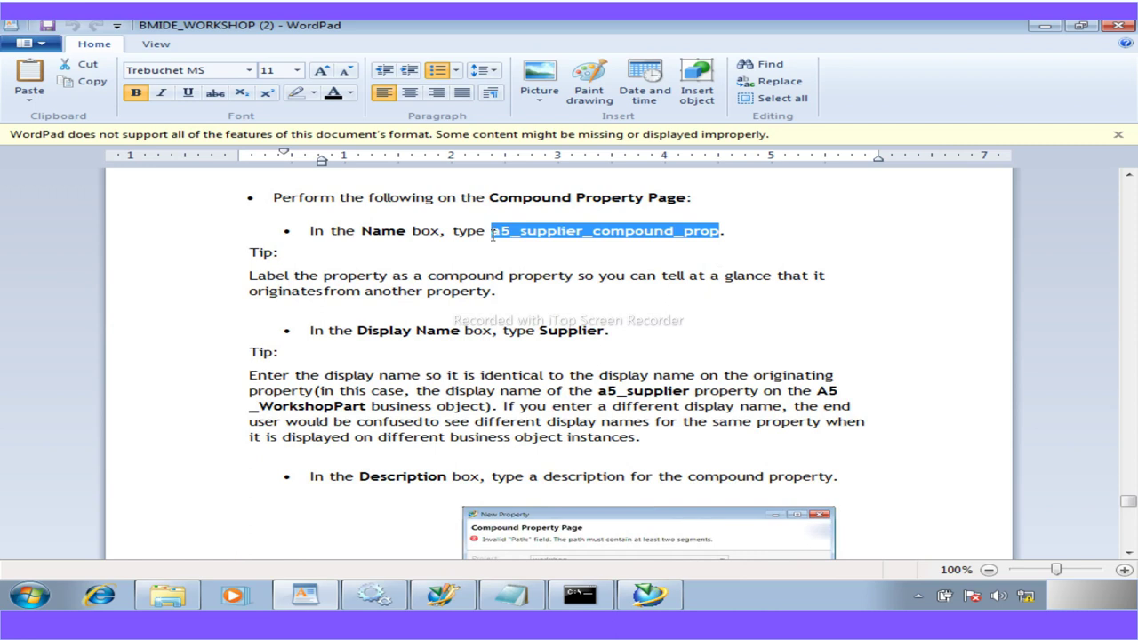
{"action": "left_click", "coordinate": [442, 594]}
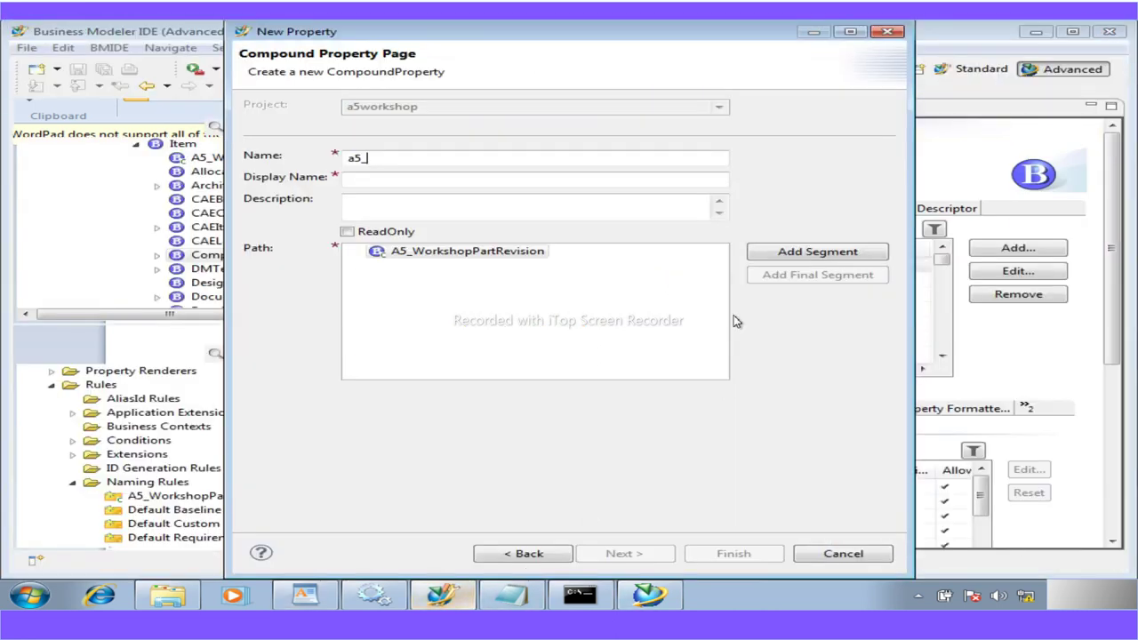
Paste a5_supplier_compound_prop into Name and trim the Display Name to 'Supplier'
{"action": "left_click_drag", "start_coordinate": [370, 160], "coordinate": [292, 158]}
{"action": "key", "text": "ctrl+v"}
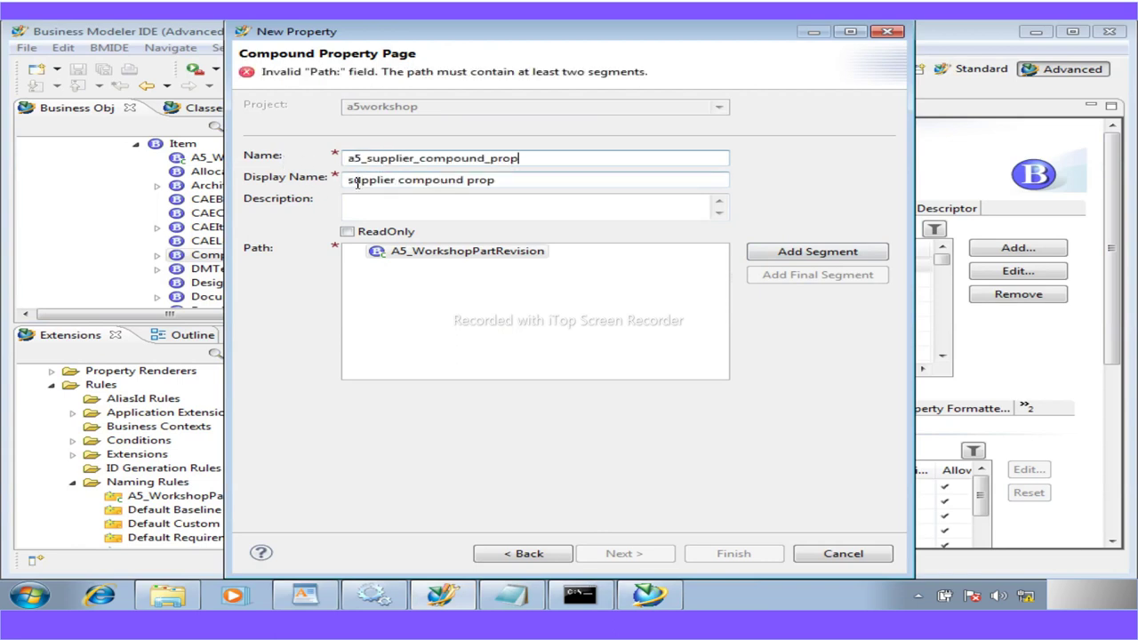
{"action": "left_click_drag", "start_coordinate": [353, 181], "coordinate": [334, 184]}
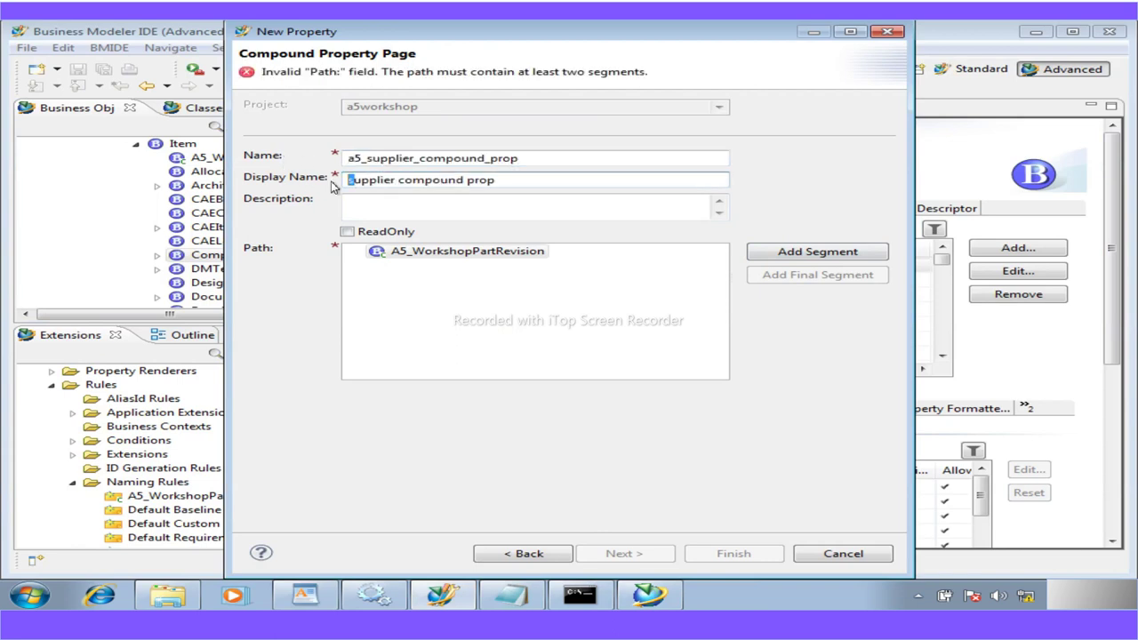
{"action": "type", "text": "S"}
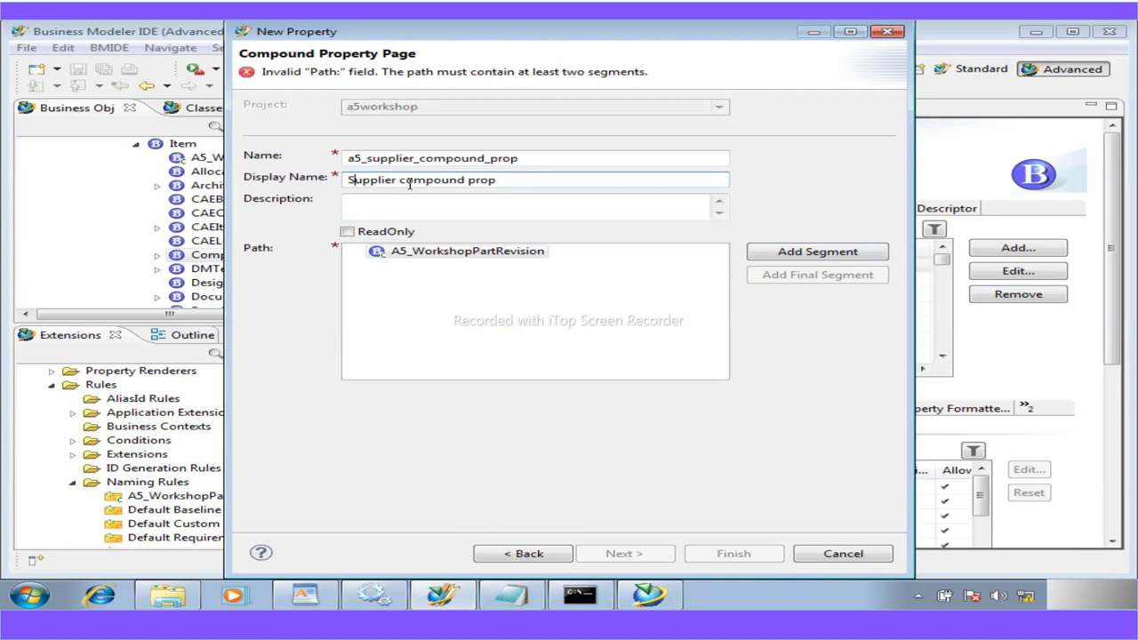
{"action": "key", "text": "Delete"}
{"action": "type", "text": "C"}
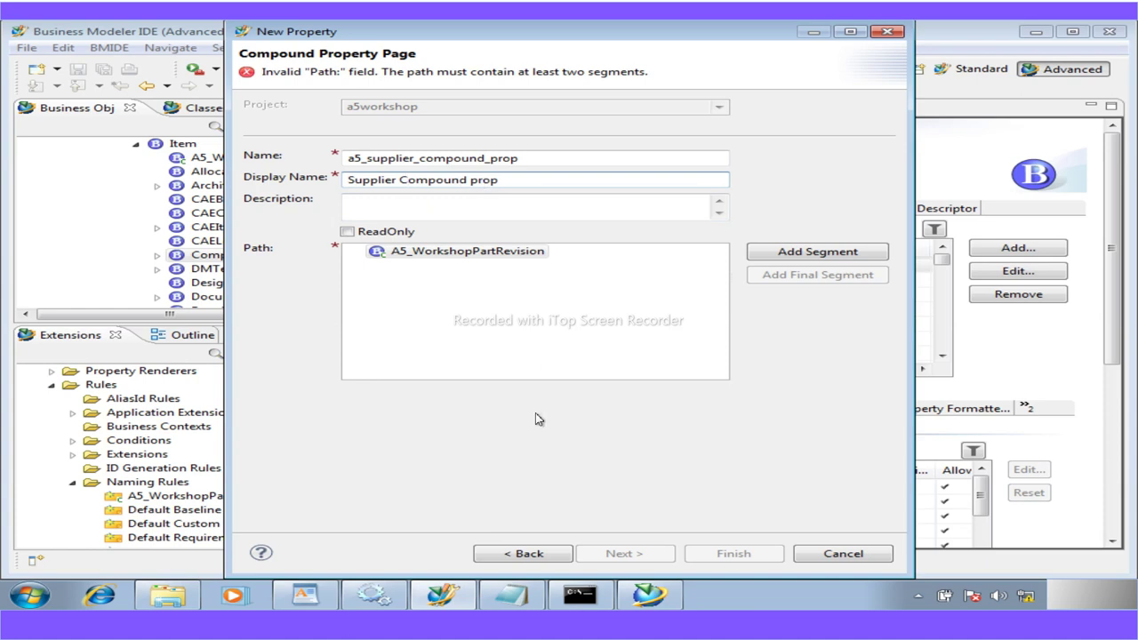
{"action": "left_click_drag", "start_coordinate": [503, 182], "coordinate": [394, 183]}
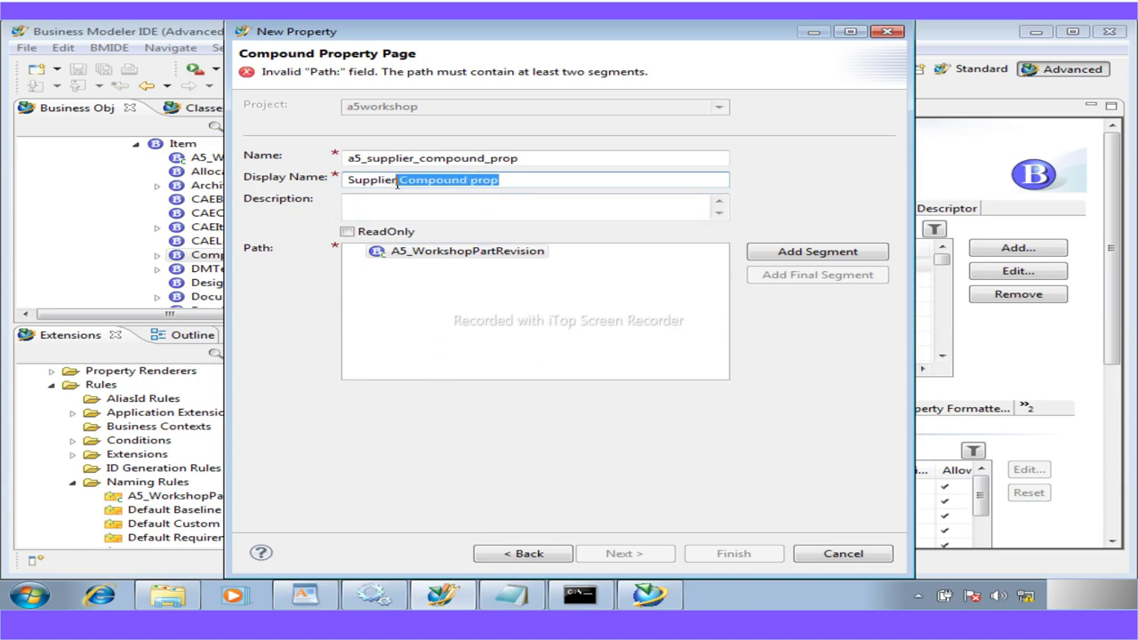
{"action": "key", "text": "Delete"}
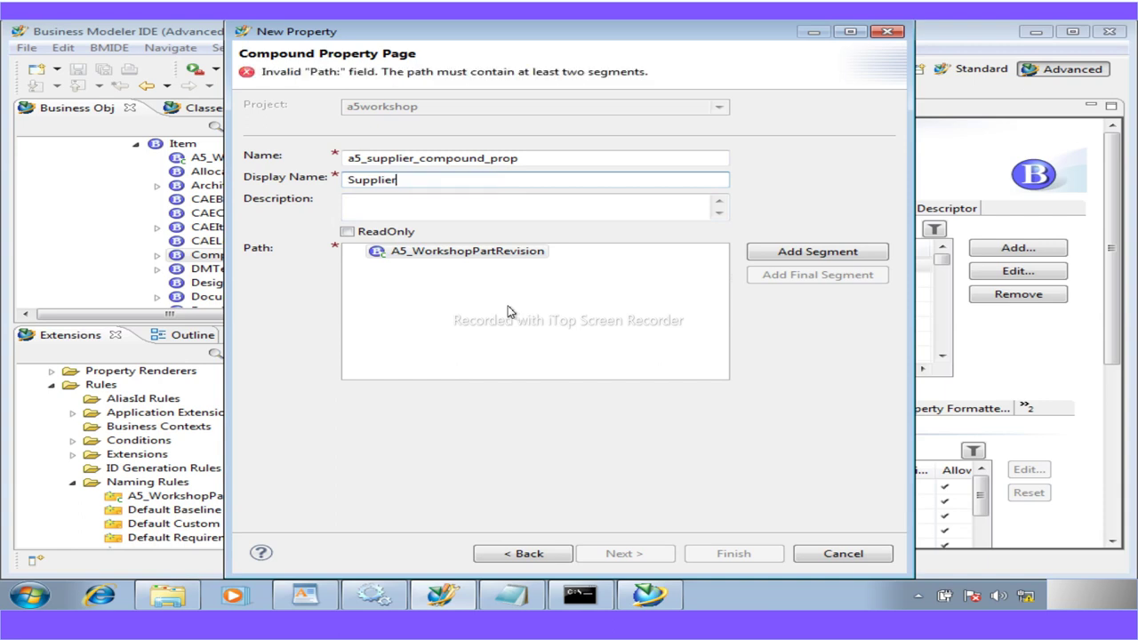